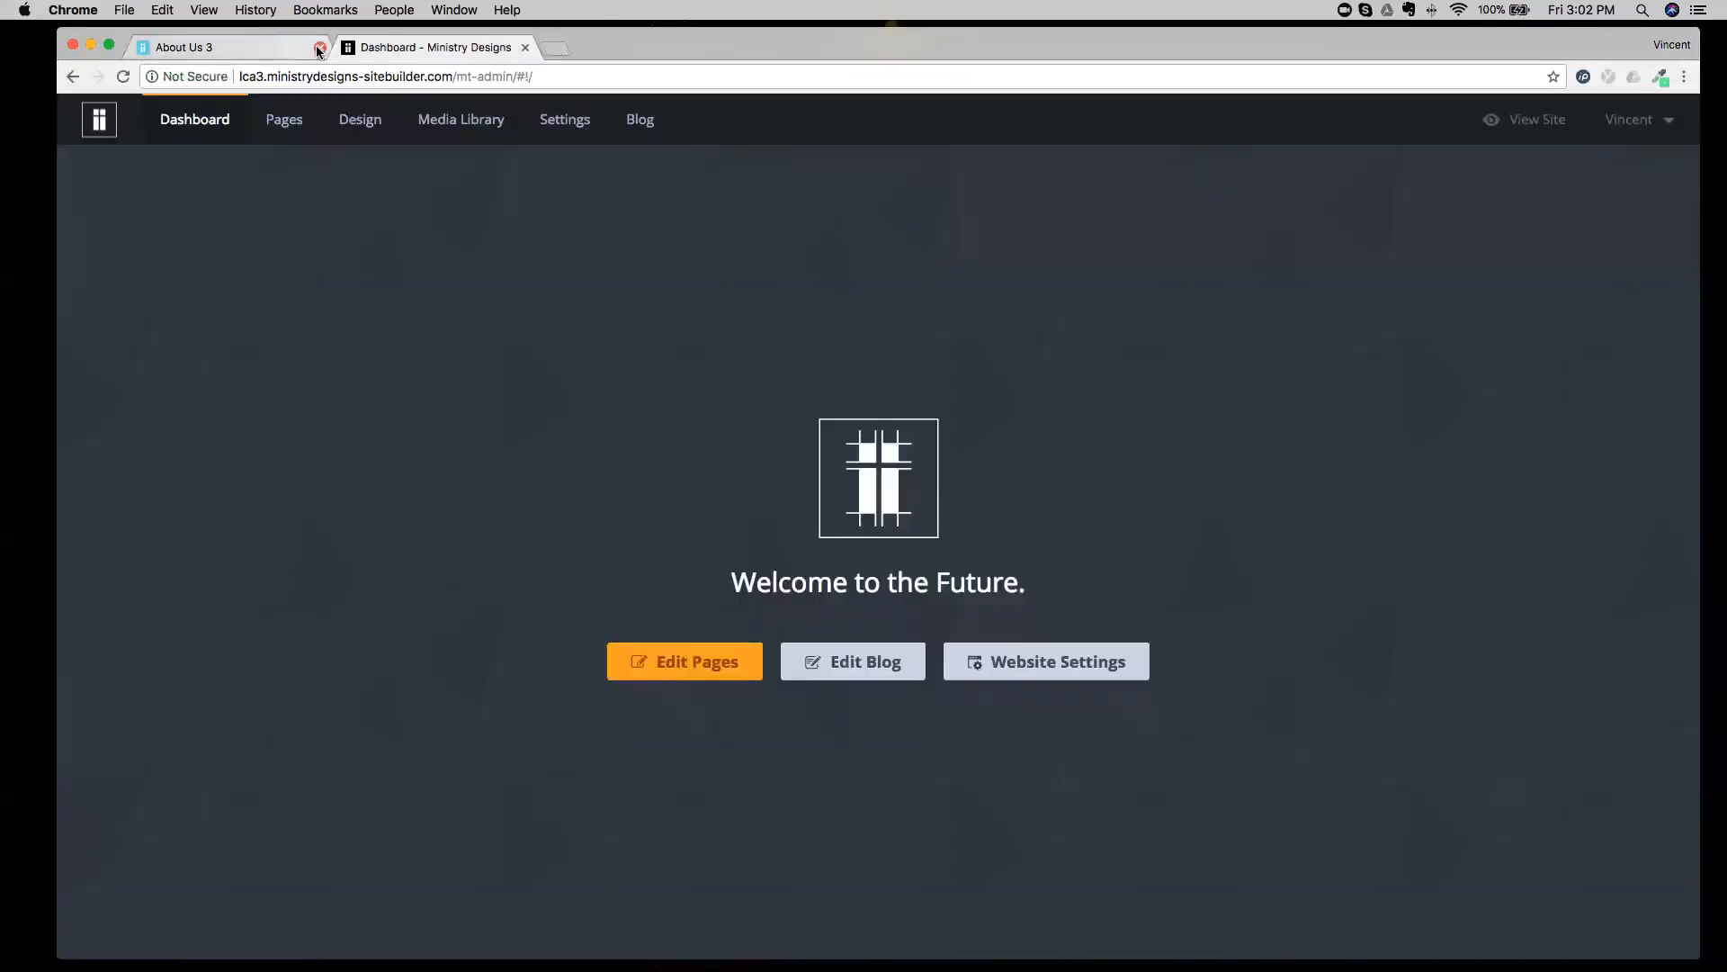
# Close the About Us 3 webinar page and widen the browser window showing the site builder dashboard.
pyautogui.click(319, 47)
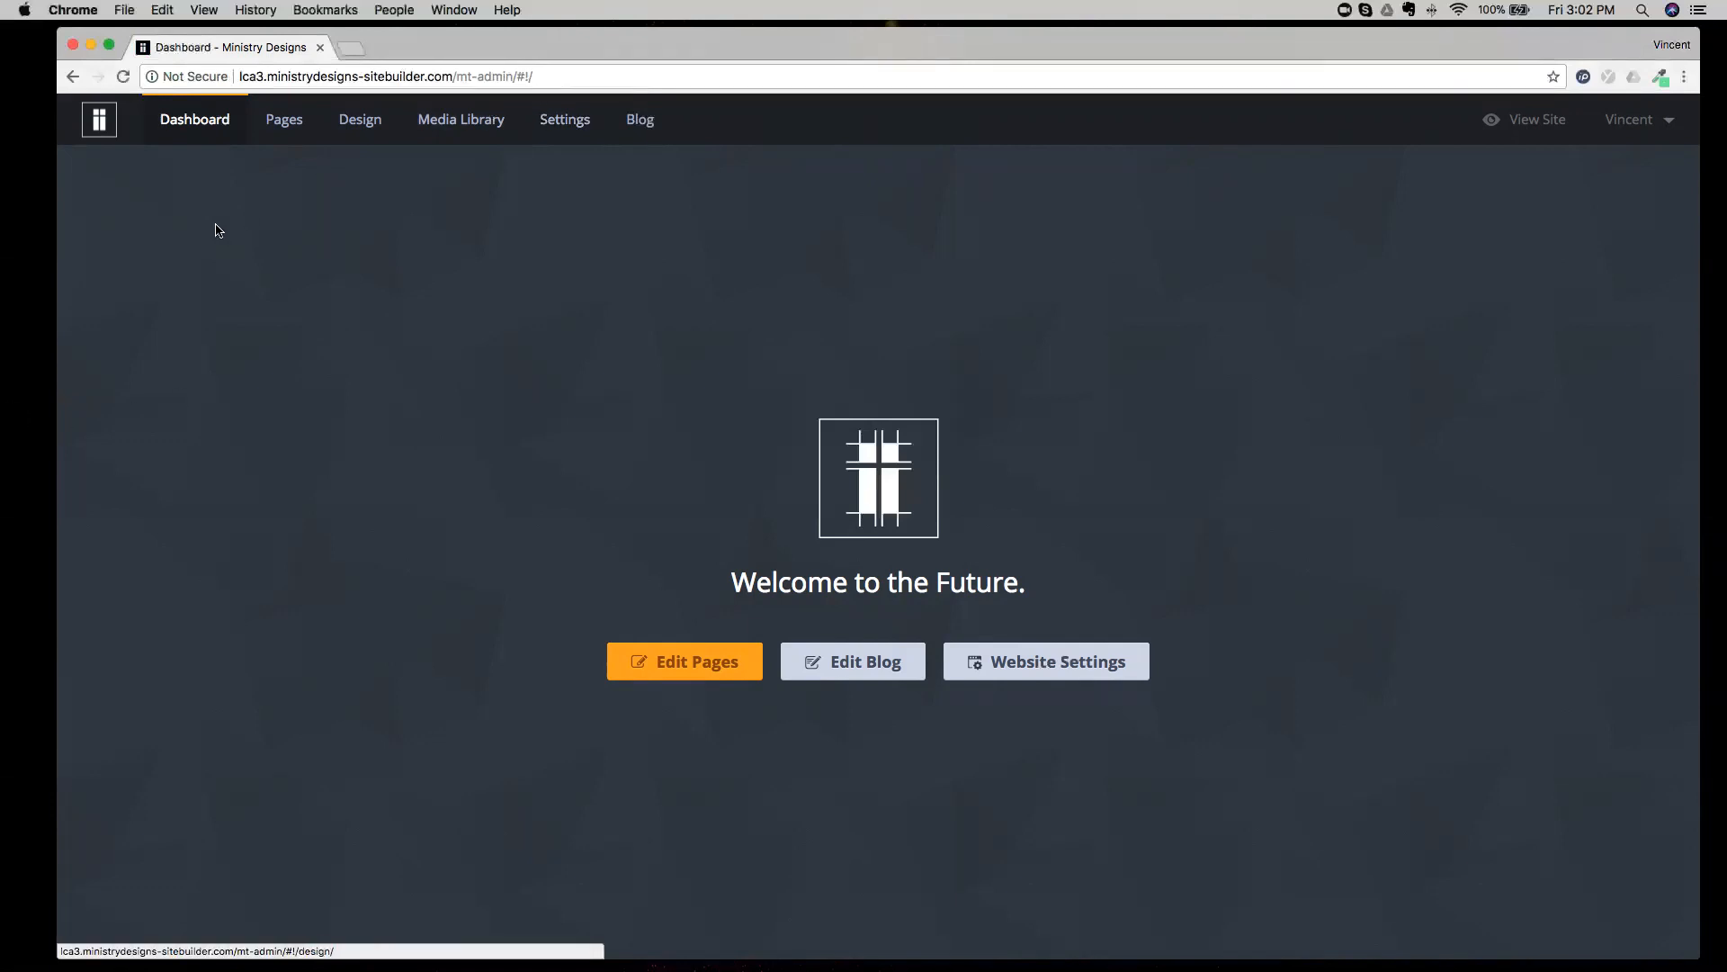
pyautogui.moveTo(54, 252); pyautogui.dragTo(25, 254)
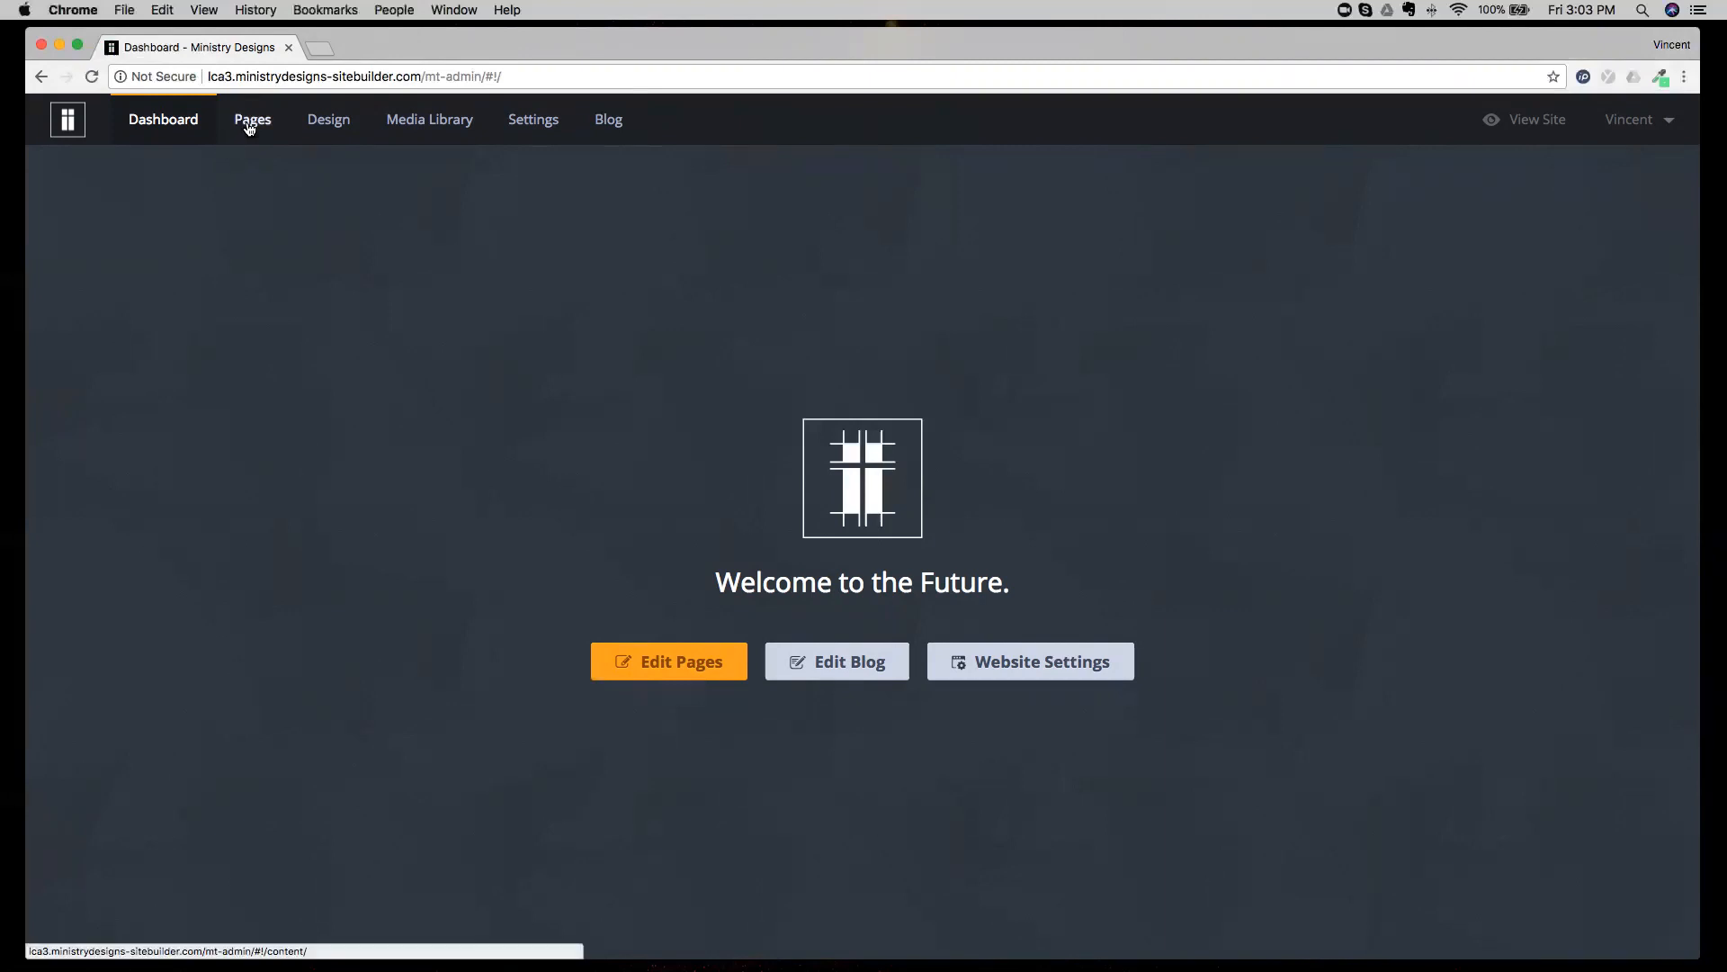
# Tour the site builder's Pages, Design, Media Library, Settings and Blog sections one after another.
pyautogui.click(249, 121)
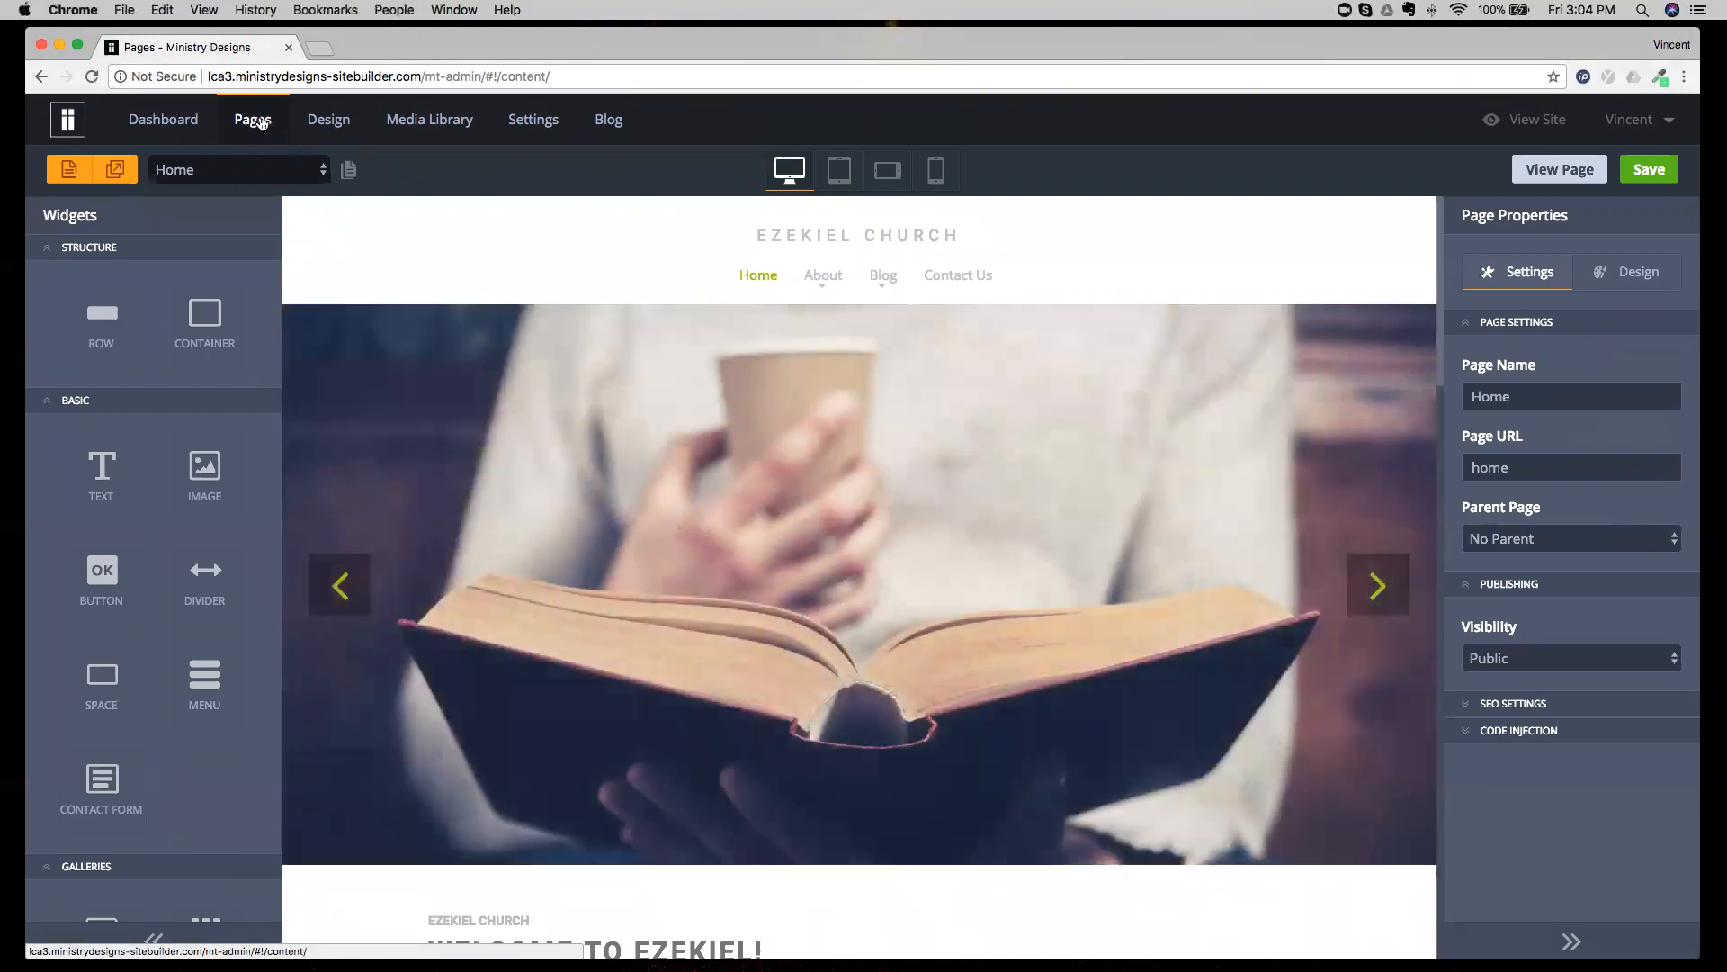
pyautogui.click(337, 121)
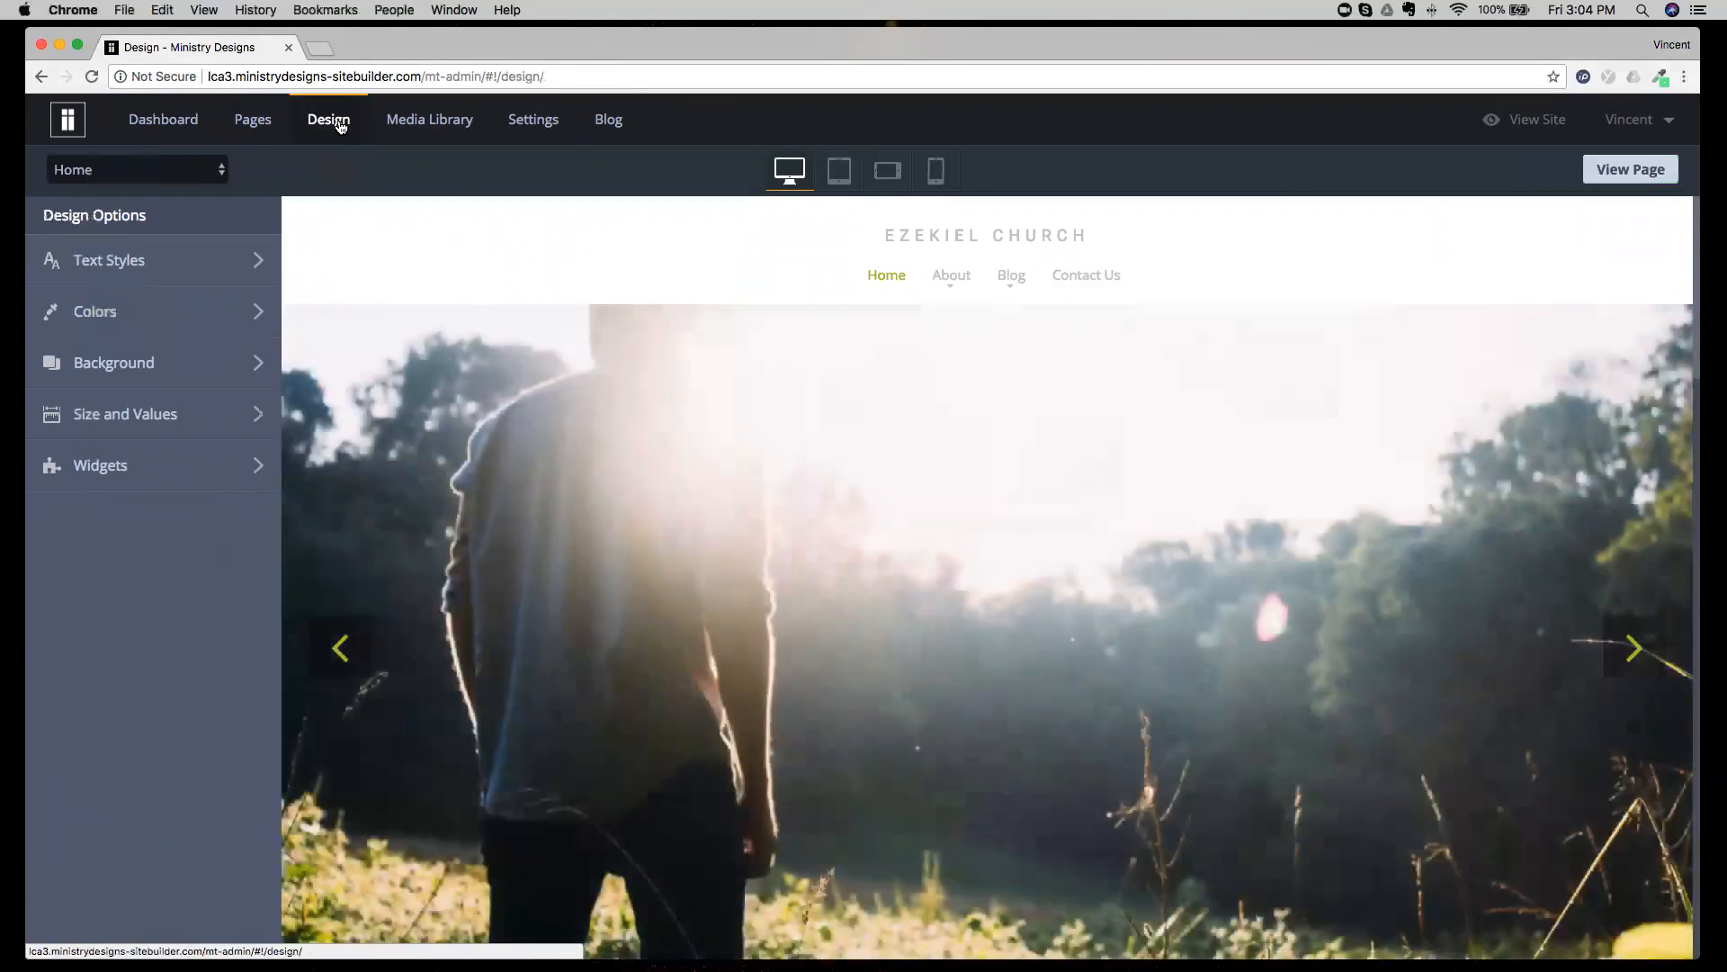
pyautogui.click(409, 124)
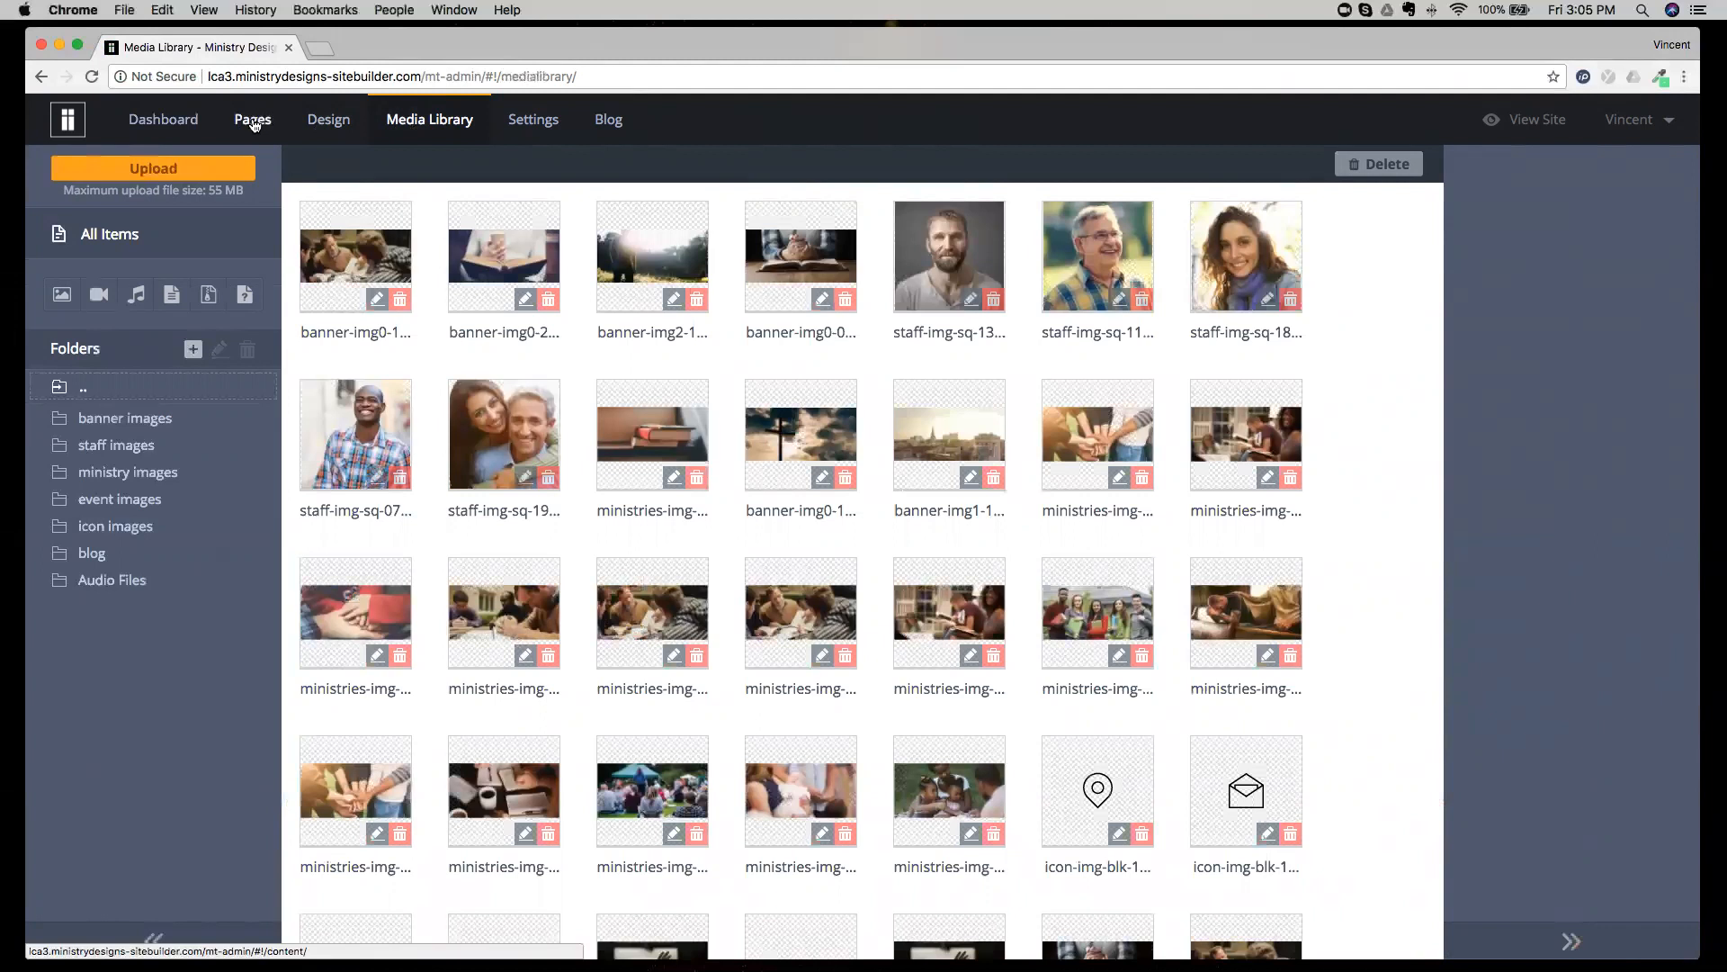
pyautogui.click(530, 119)
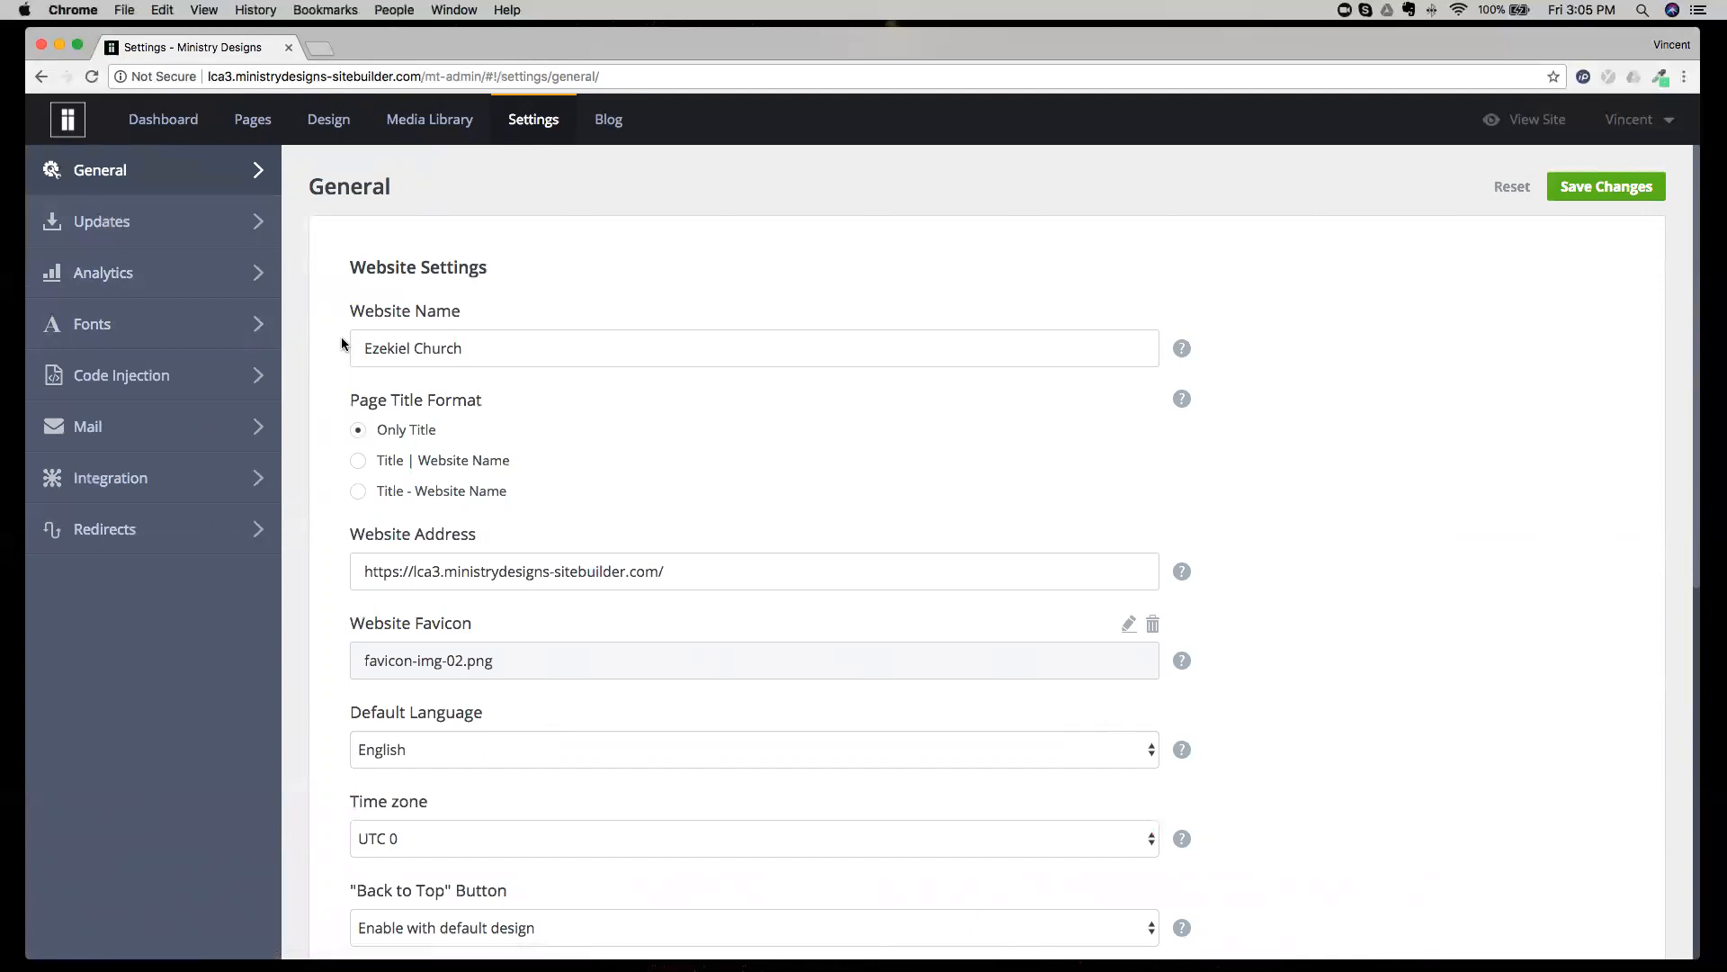
pyautogui.click(610, 123)
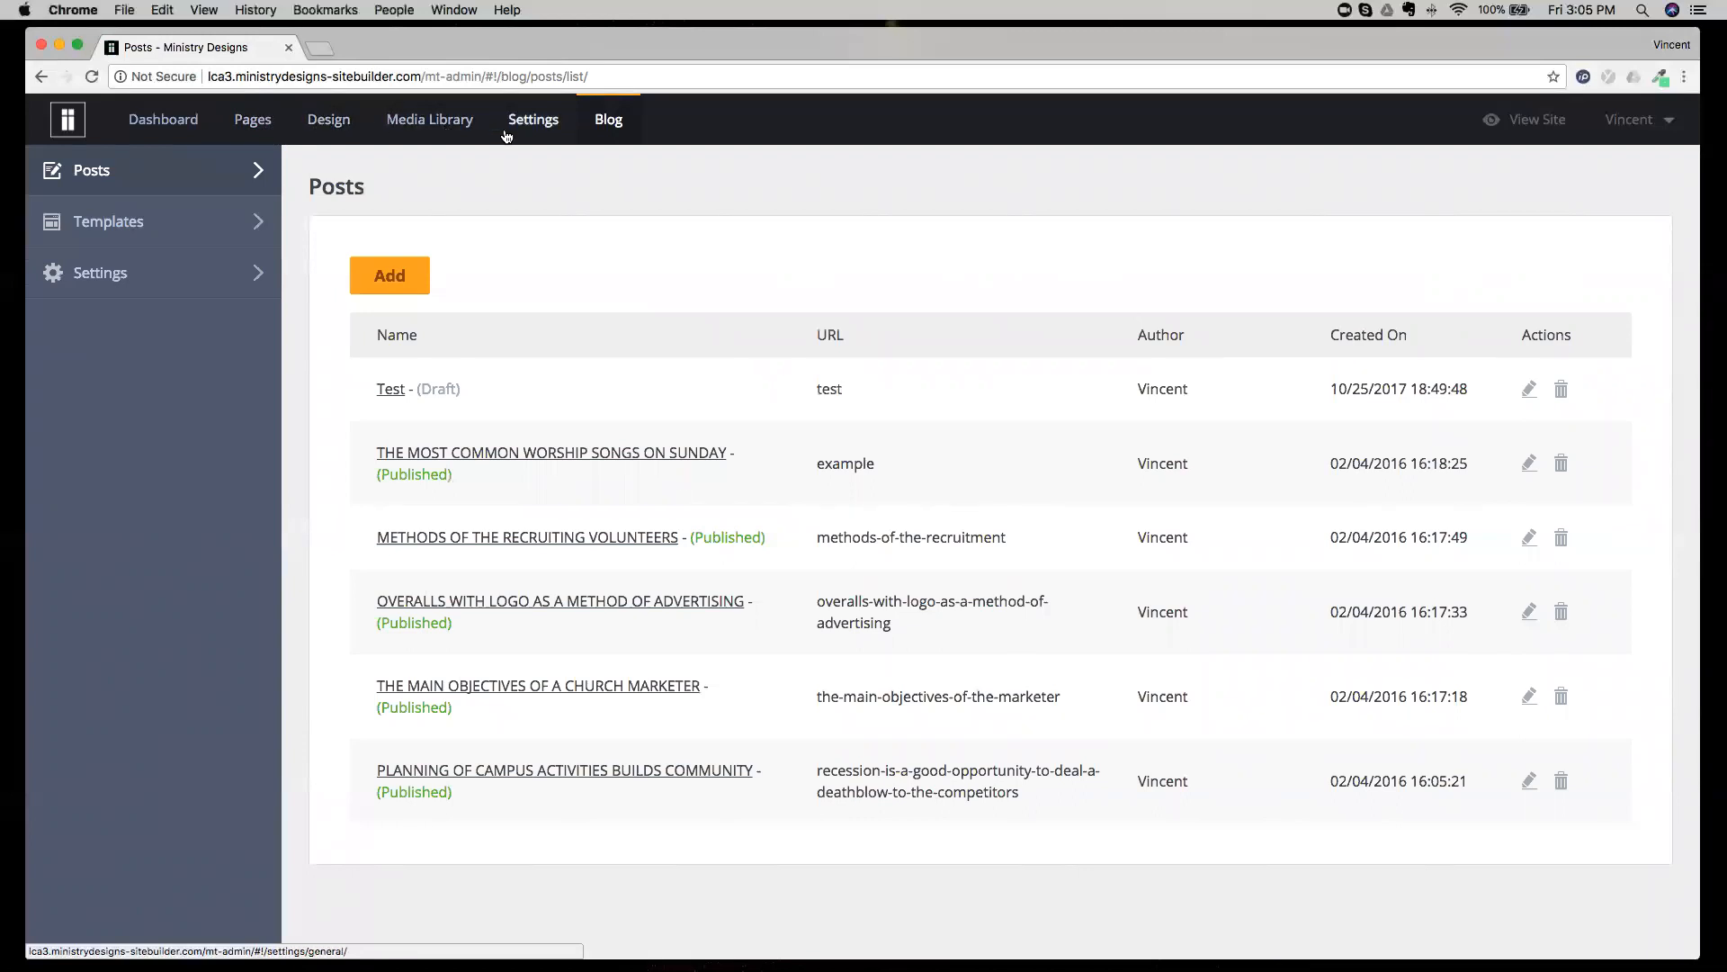
# Return to the page editor and look through the widget groups from Structure to Media and Blog Elements.
pyautogui.click(252, 125)
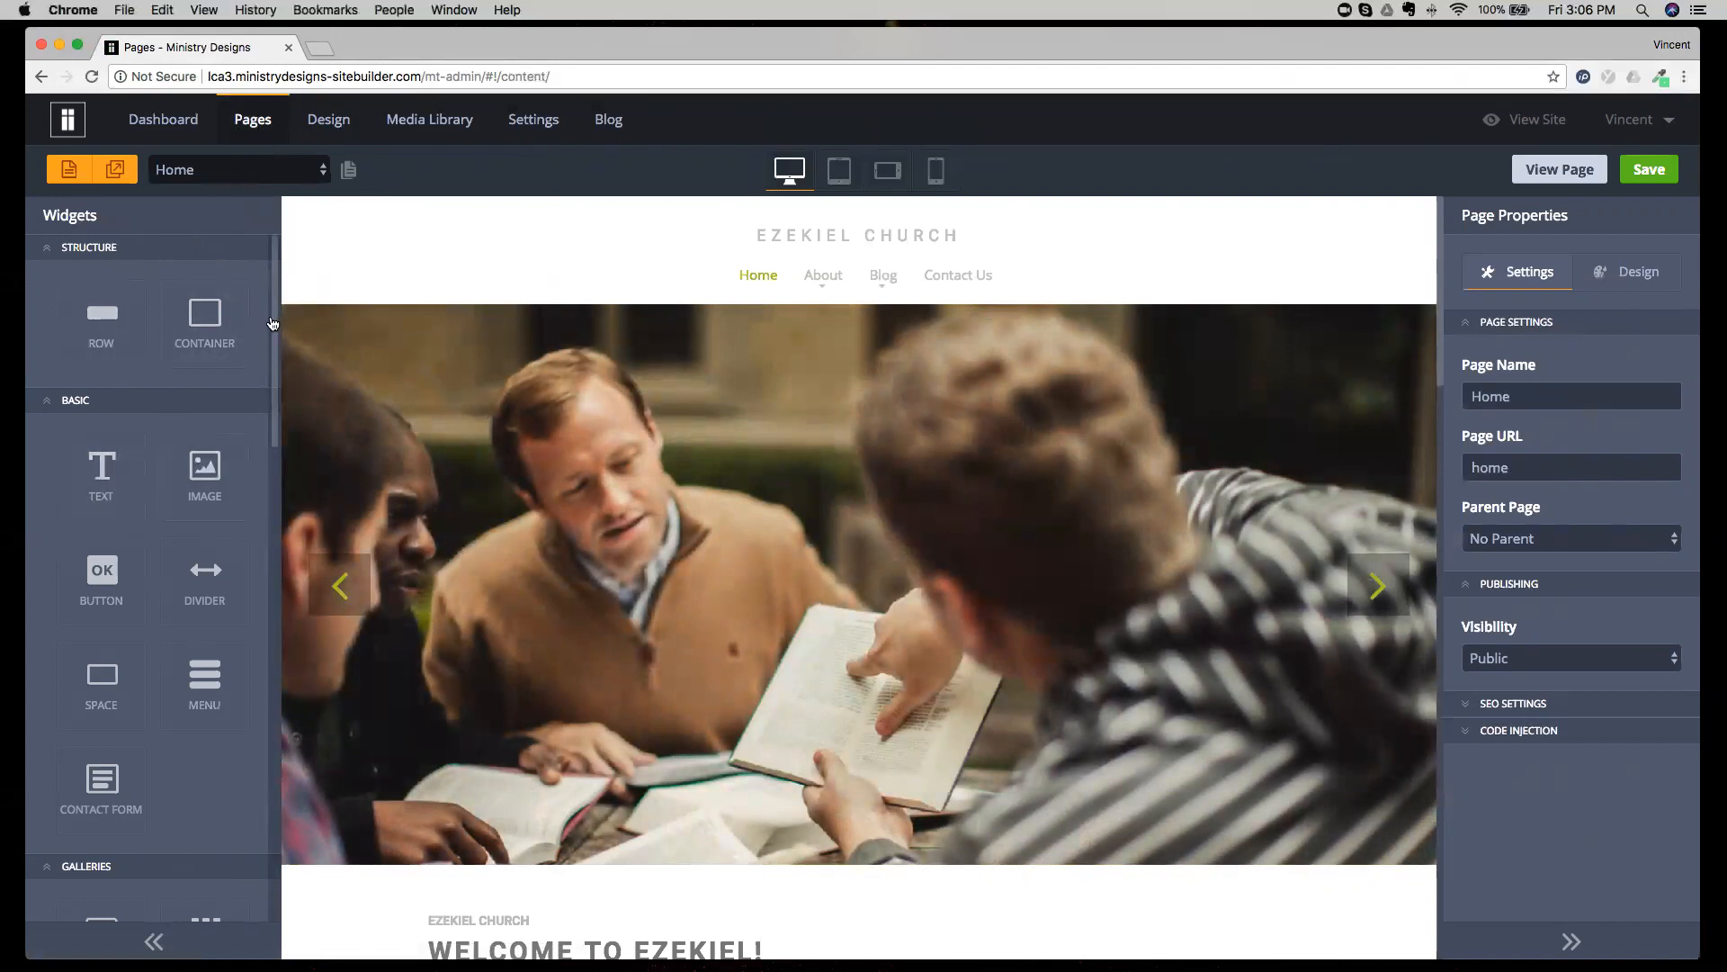
pyautogui.scroll(-3, 266, 396)
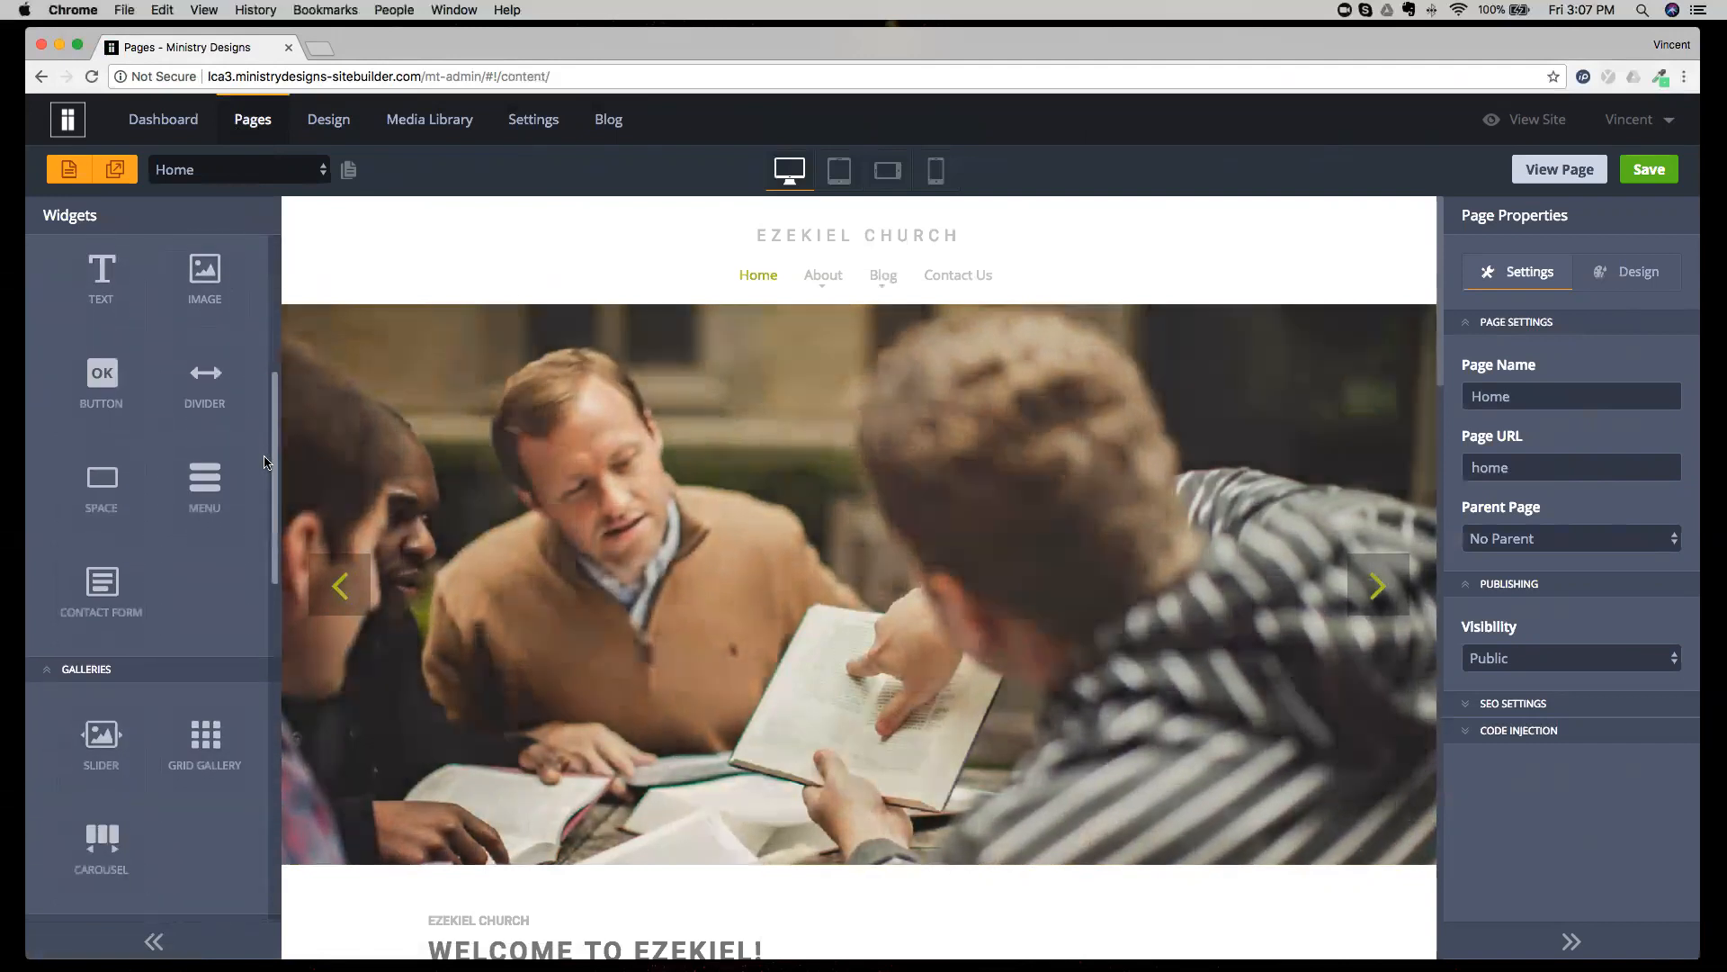
pyautogui.scroll(-10, 265, 450)
pyautogui.scroll(-2, 261, 504)
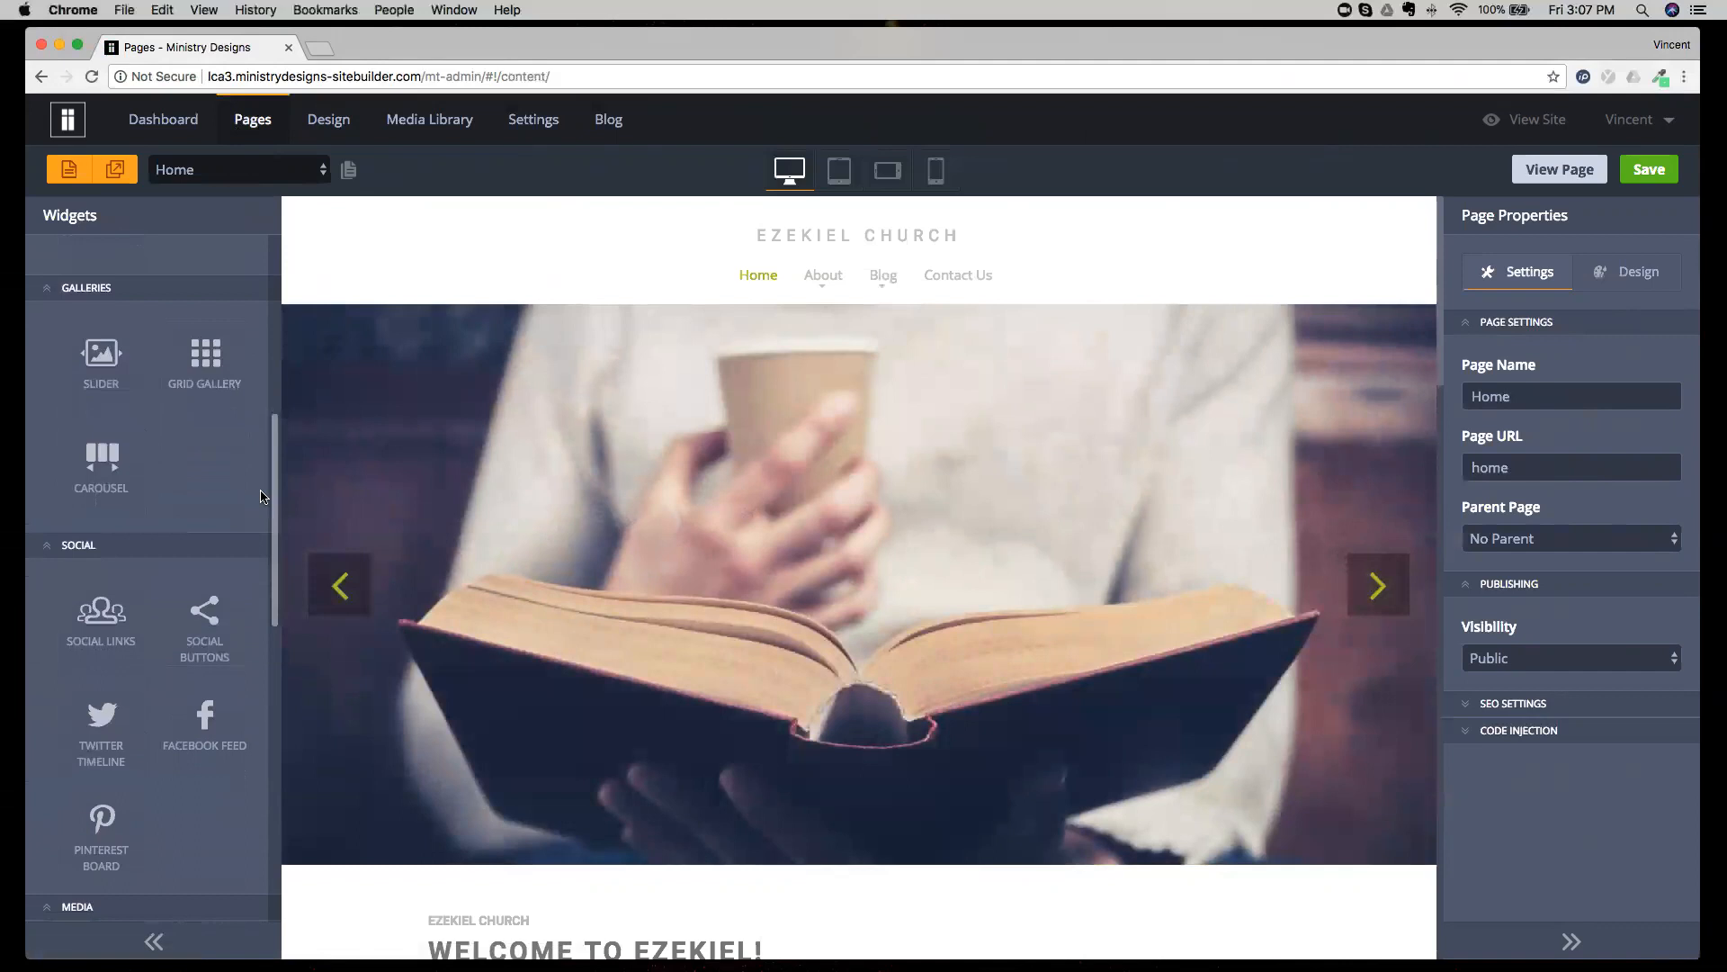
pyautogui.scroll(-7, 261, 544)
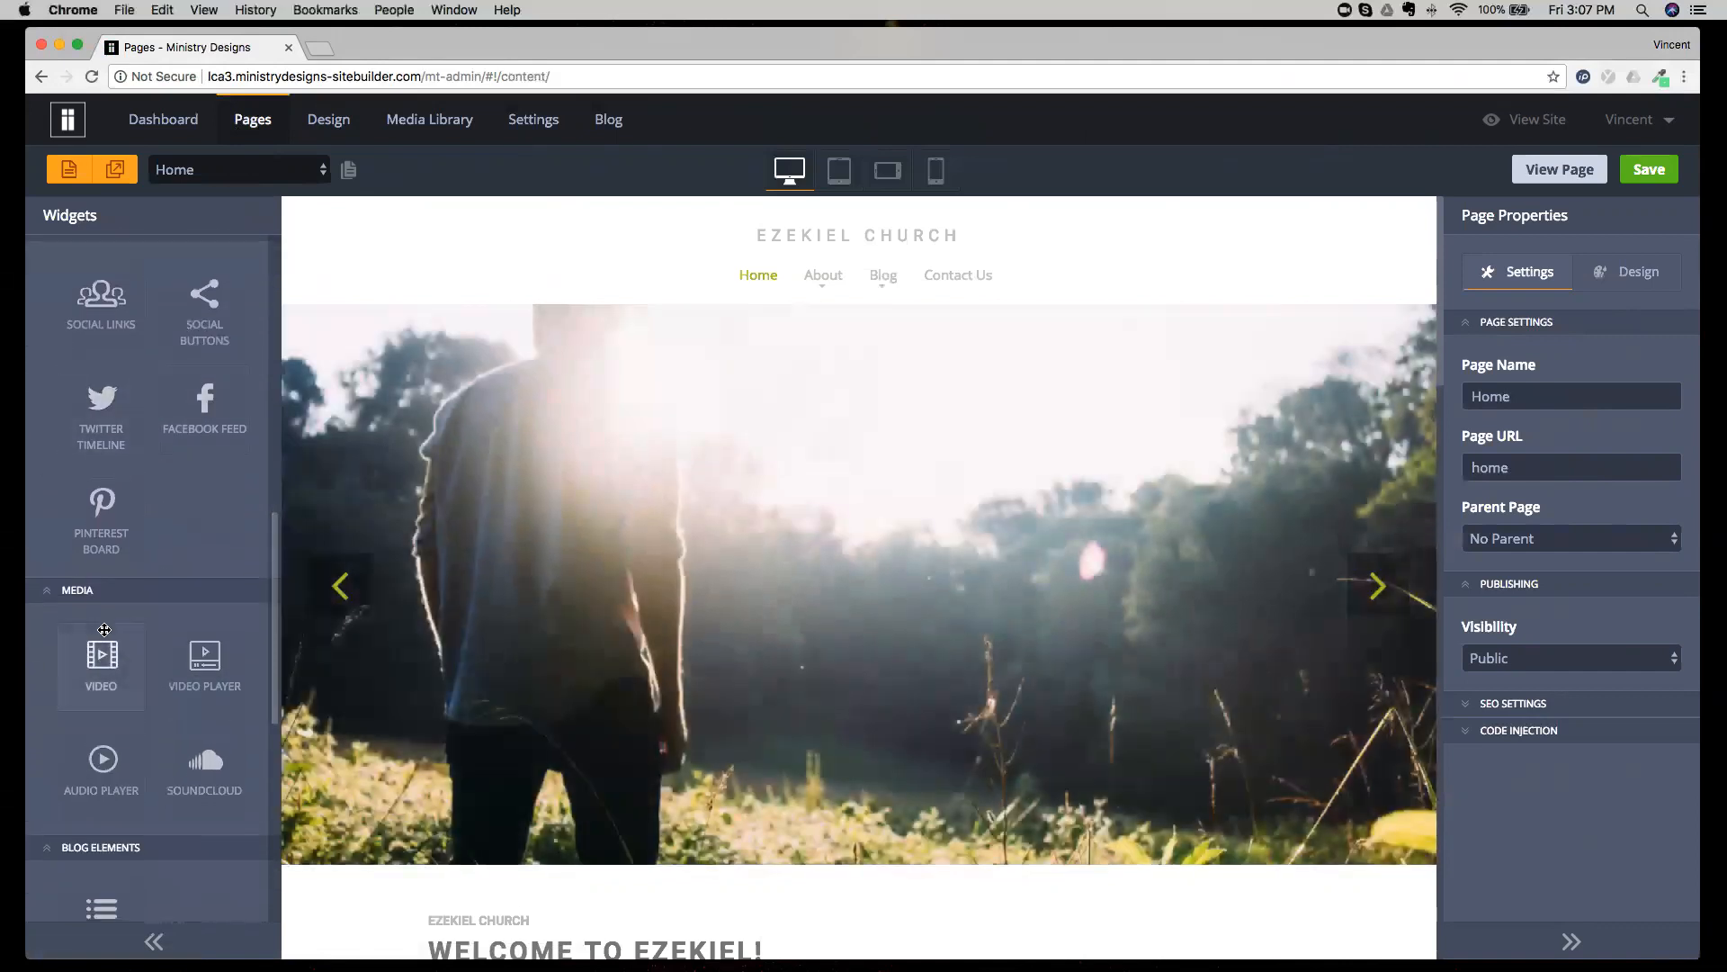
pyautogui.moveTo(108, 673); pyautogui.dragTo(54, 628)
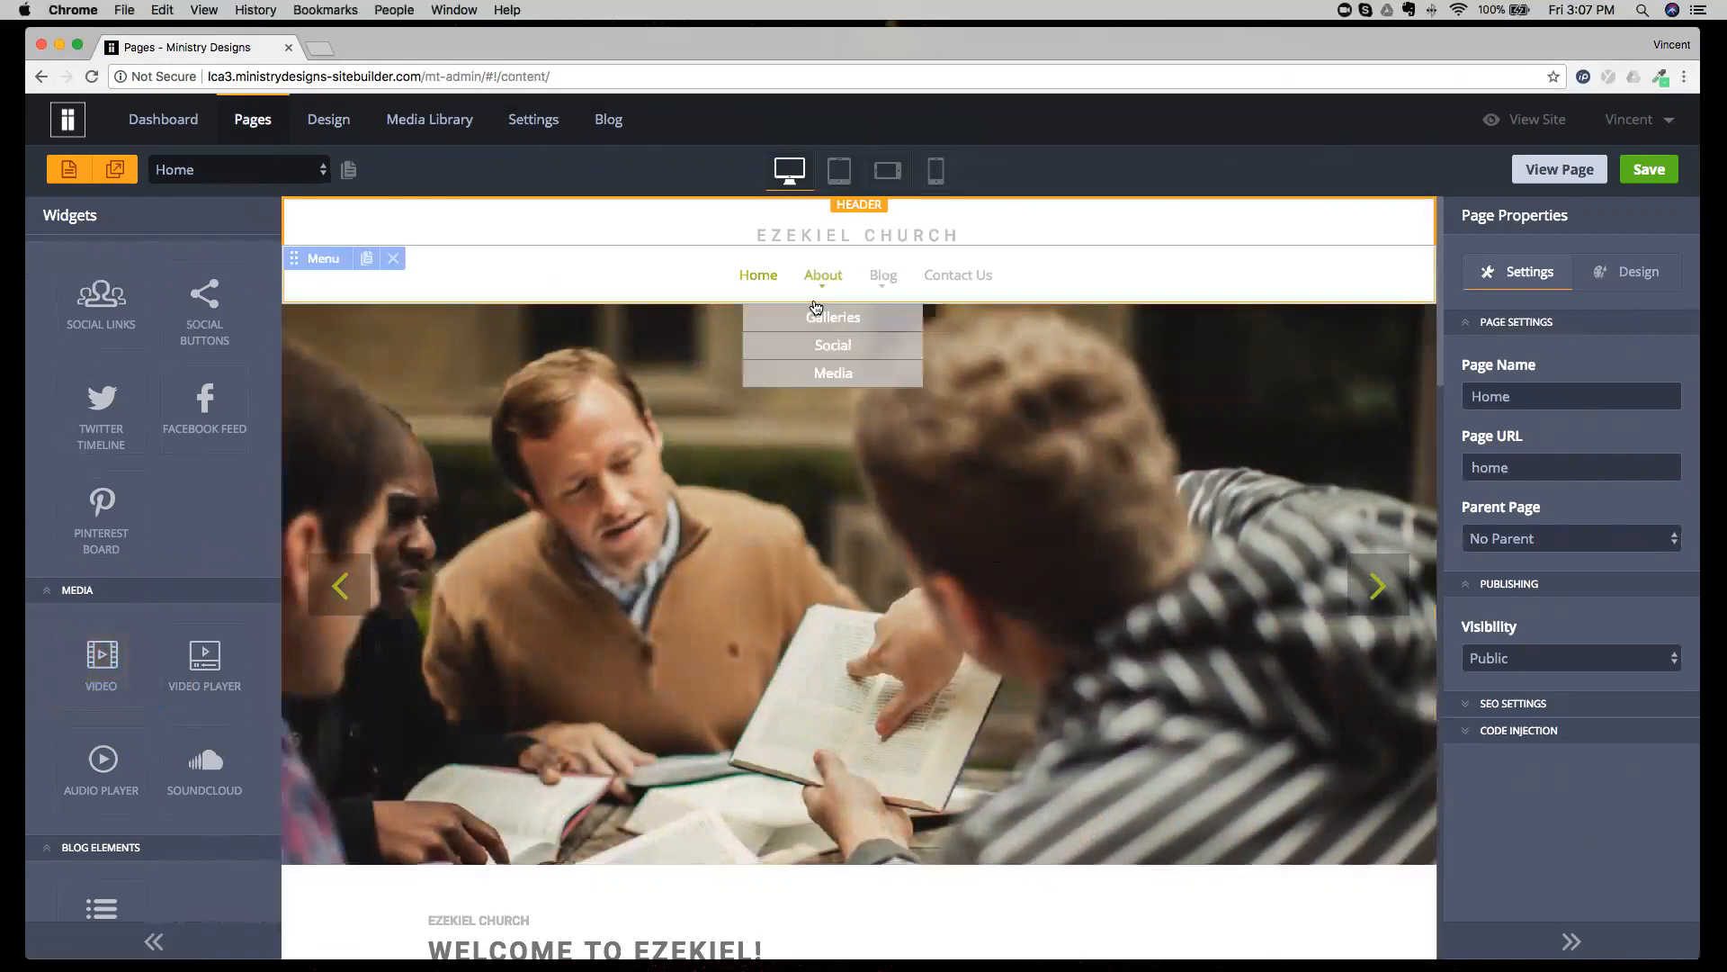
# Examine the Home page's content, from the banner slider through the welcome columns and accordion to the pastor's message.
pyautogui.scroll(-5, 820, 315)
pyautogui.scroll(-8, 826, 312)
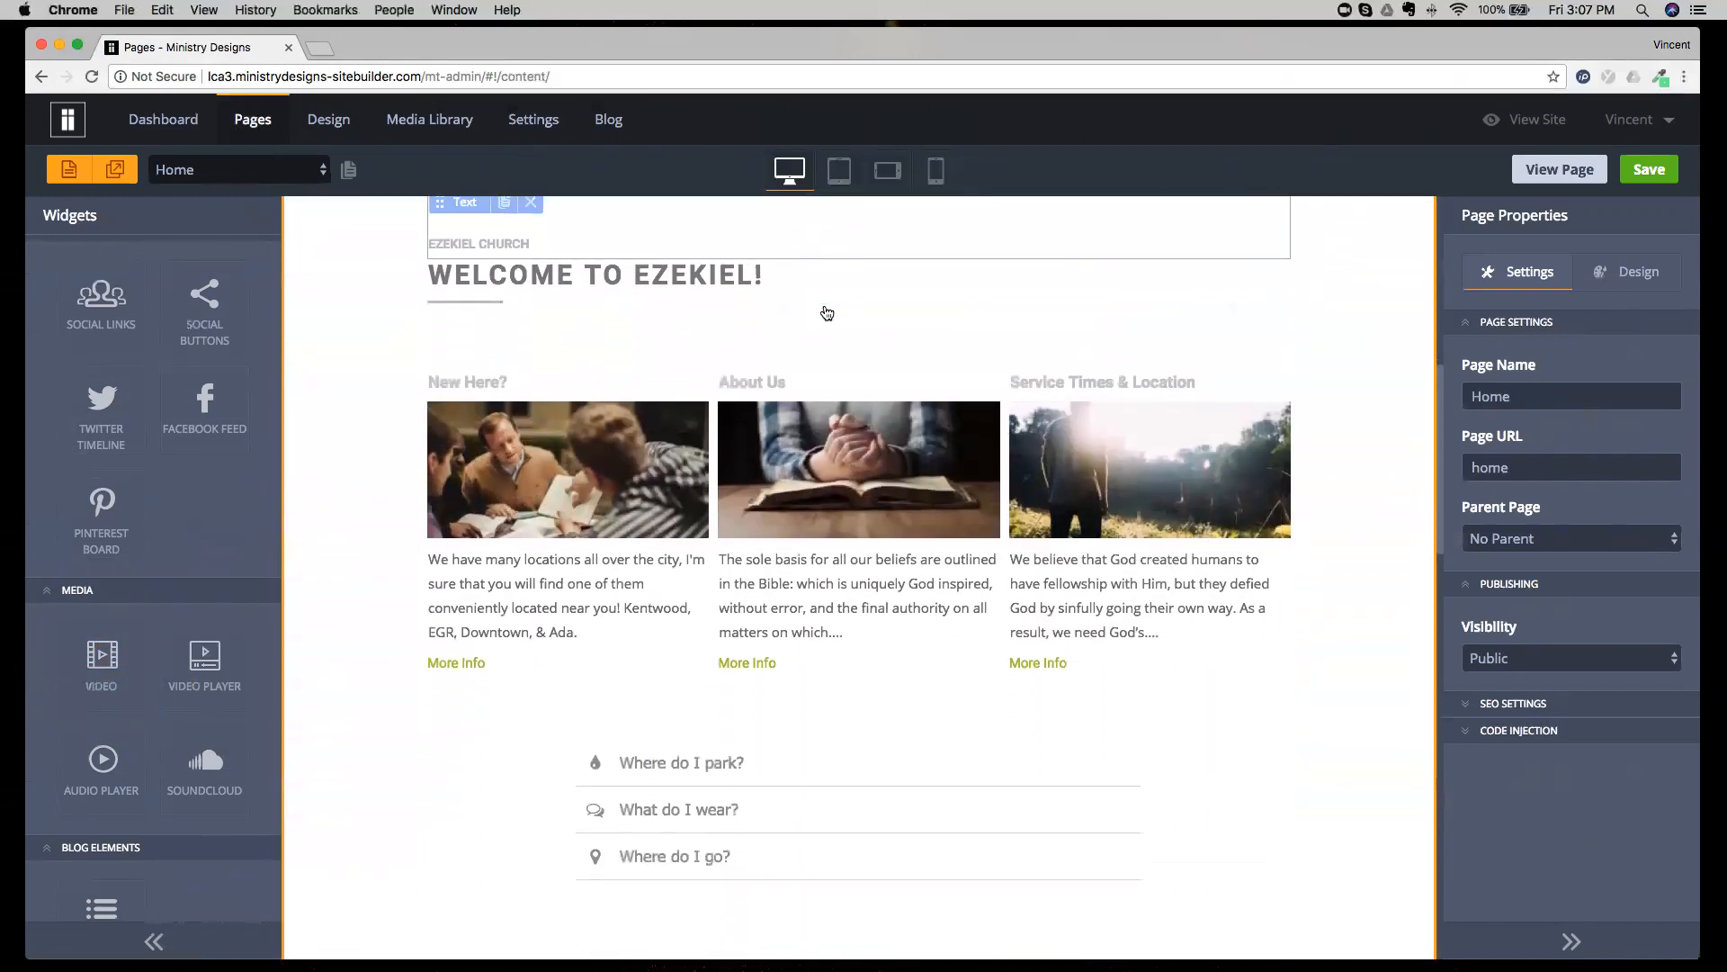
pyautogui.scroll(-2, 826, 312)
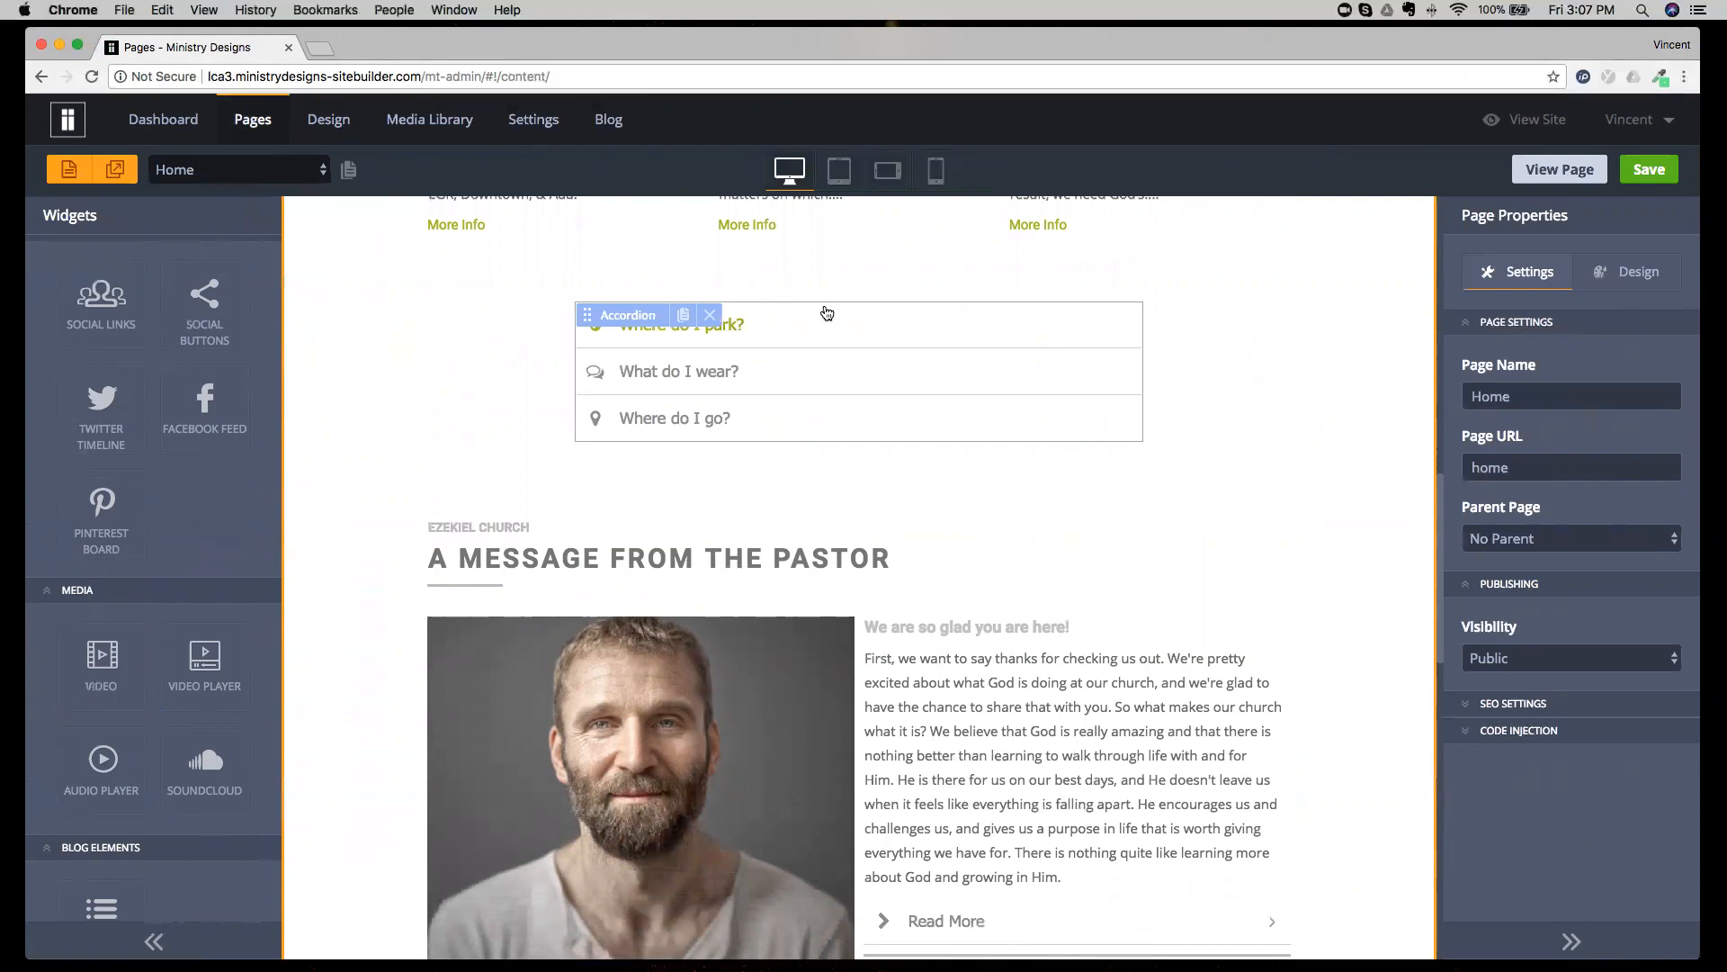
pyautogui.scroll(-15, 827, 312)
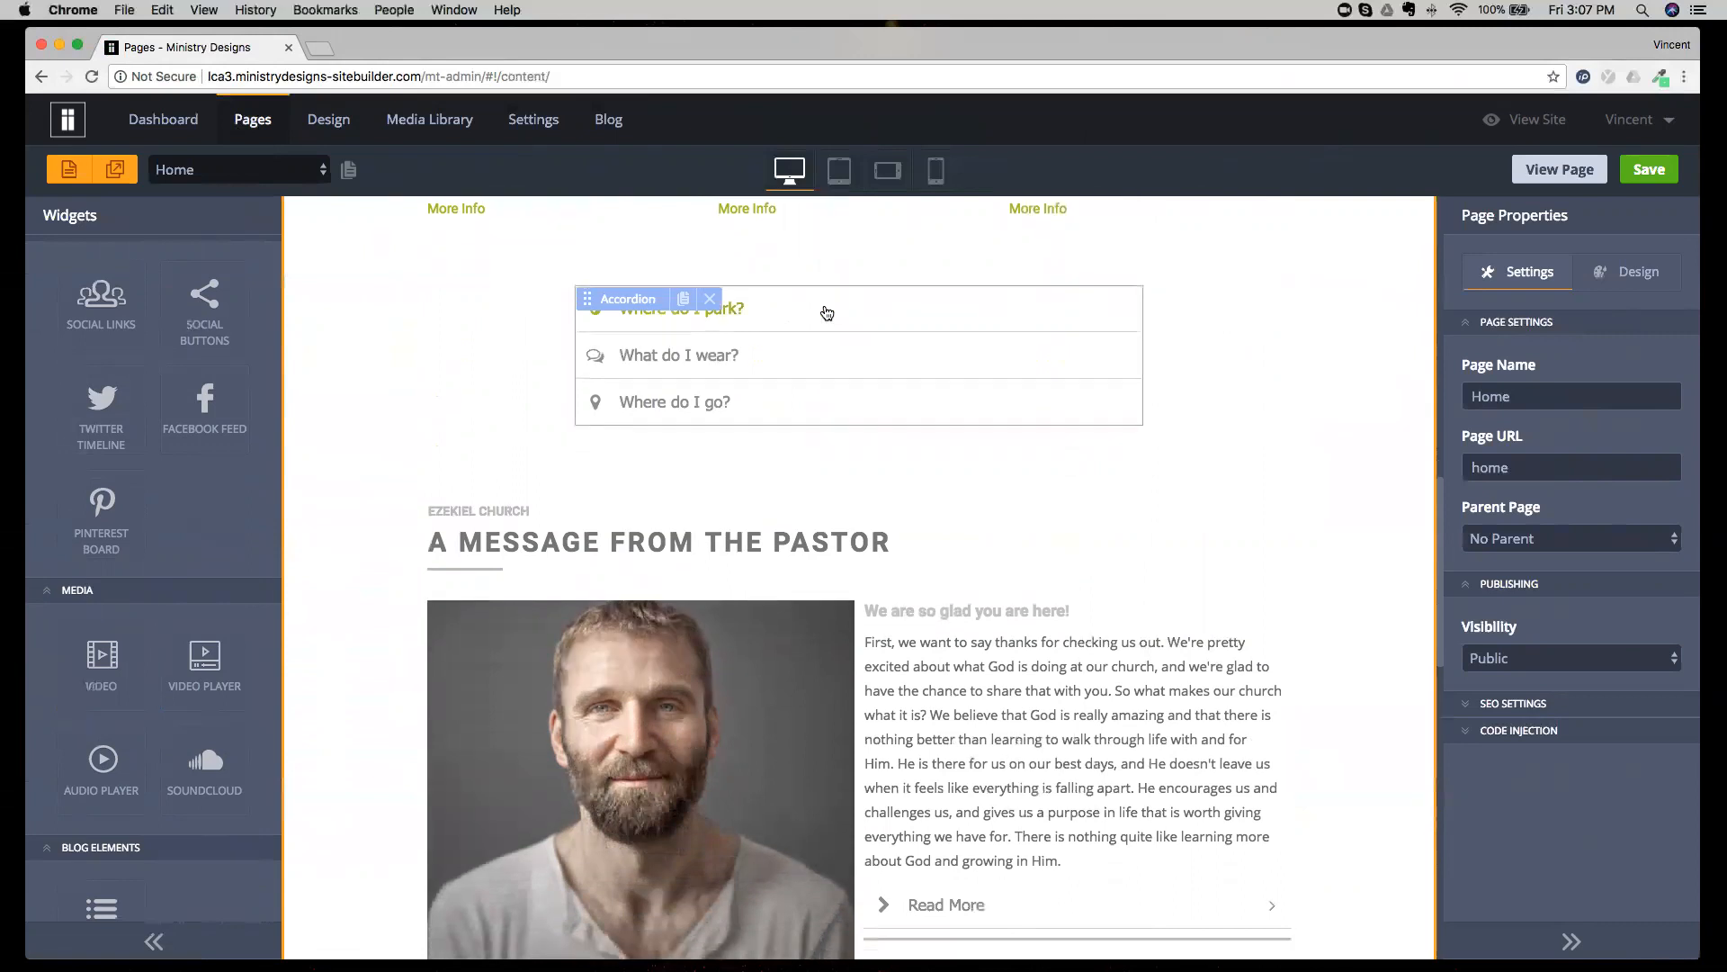
pyautogui.scroll(20, 827, 313)
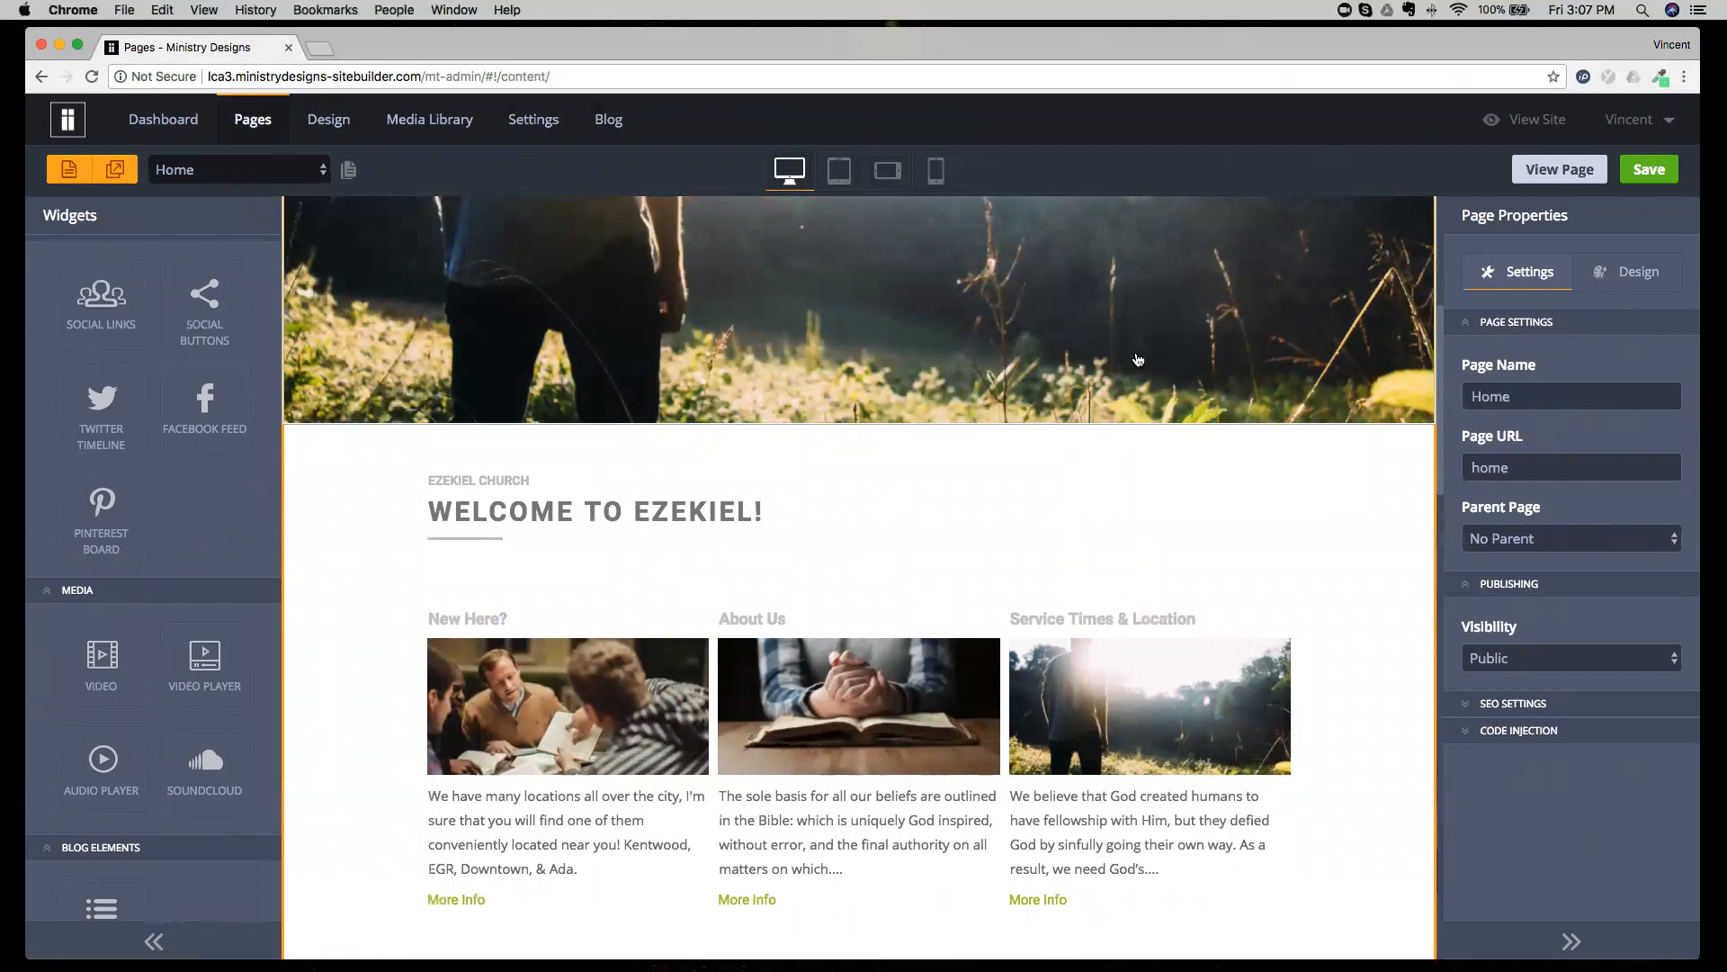
pyautogui.scroll(-1, 1528, 237)
pyautogui.scroll(1, 1529, 237)
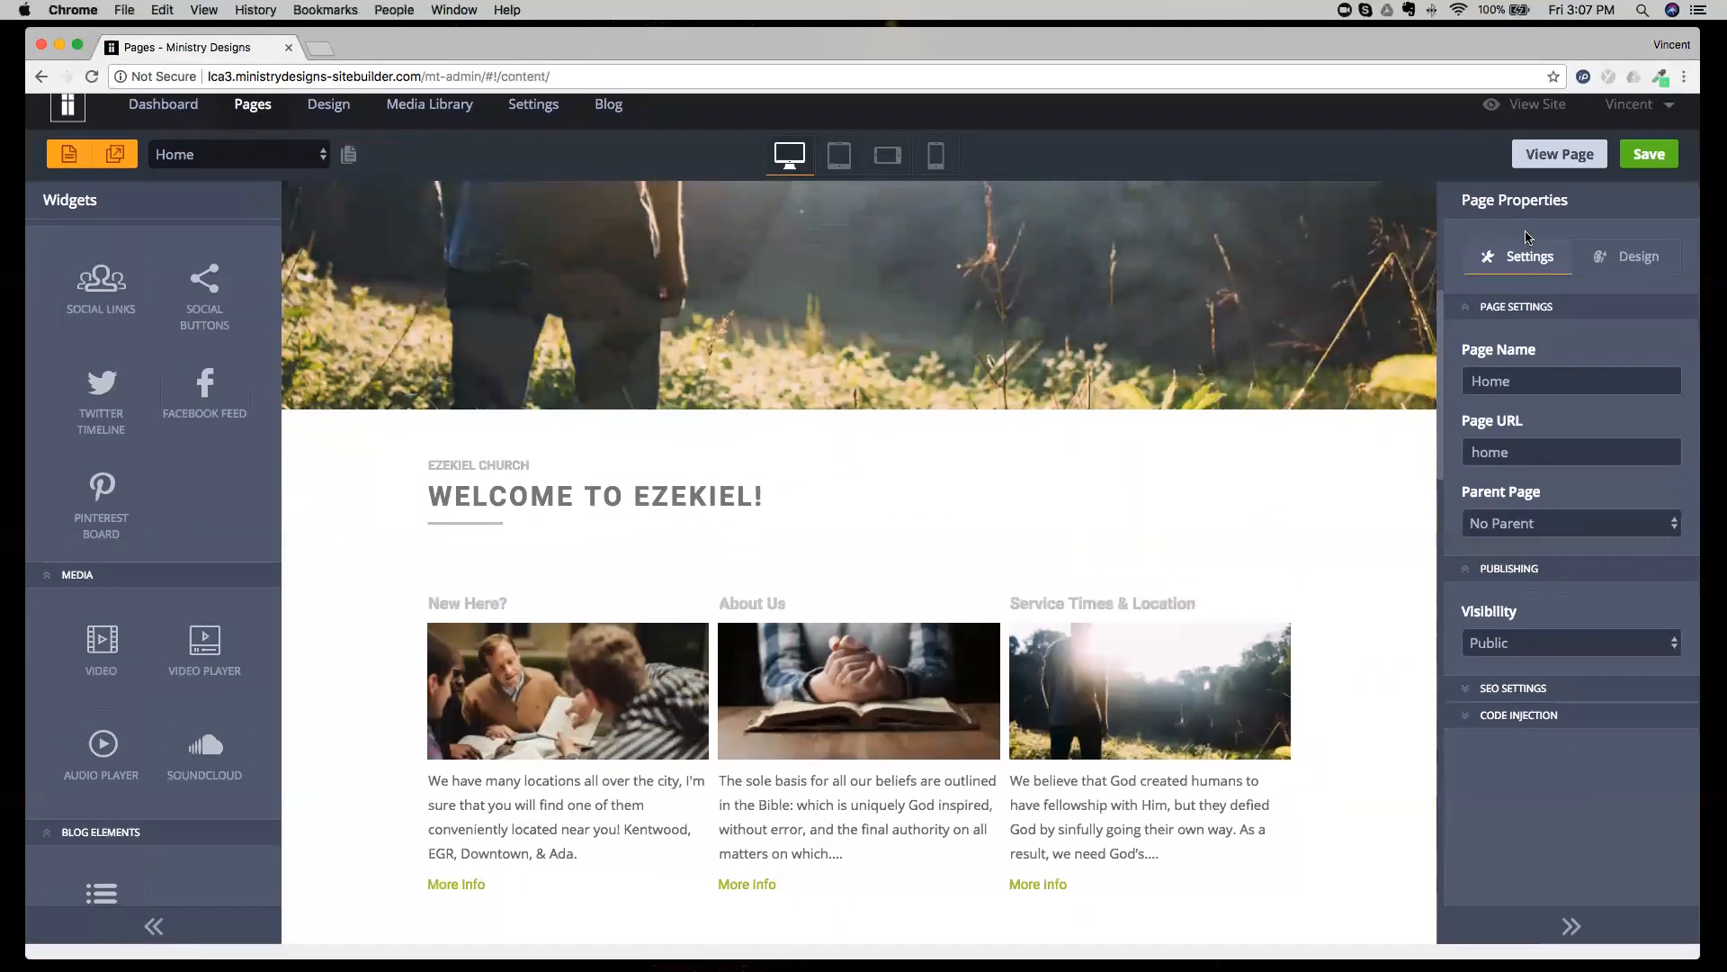
pyautogui.scroll(-1, 1546, 389)
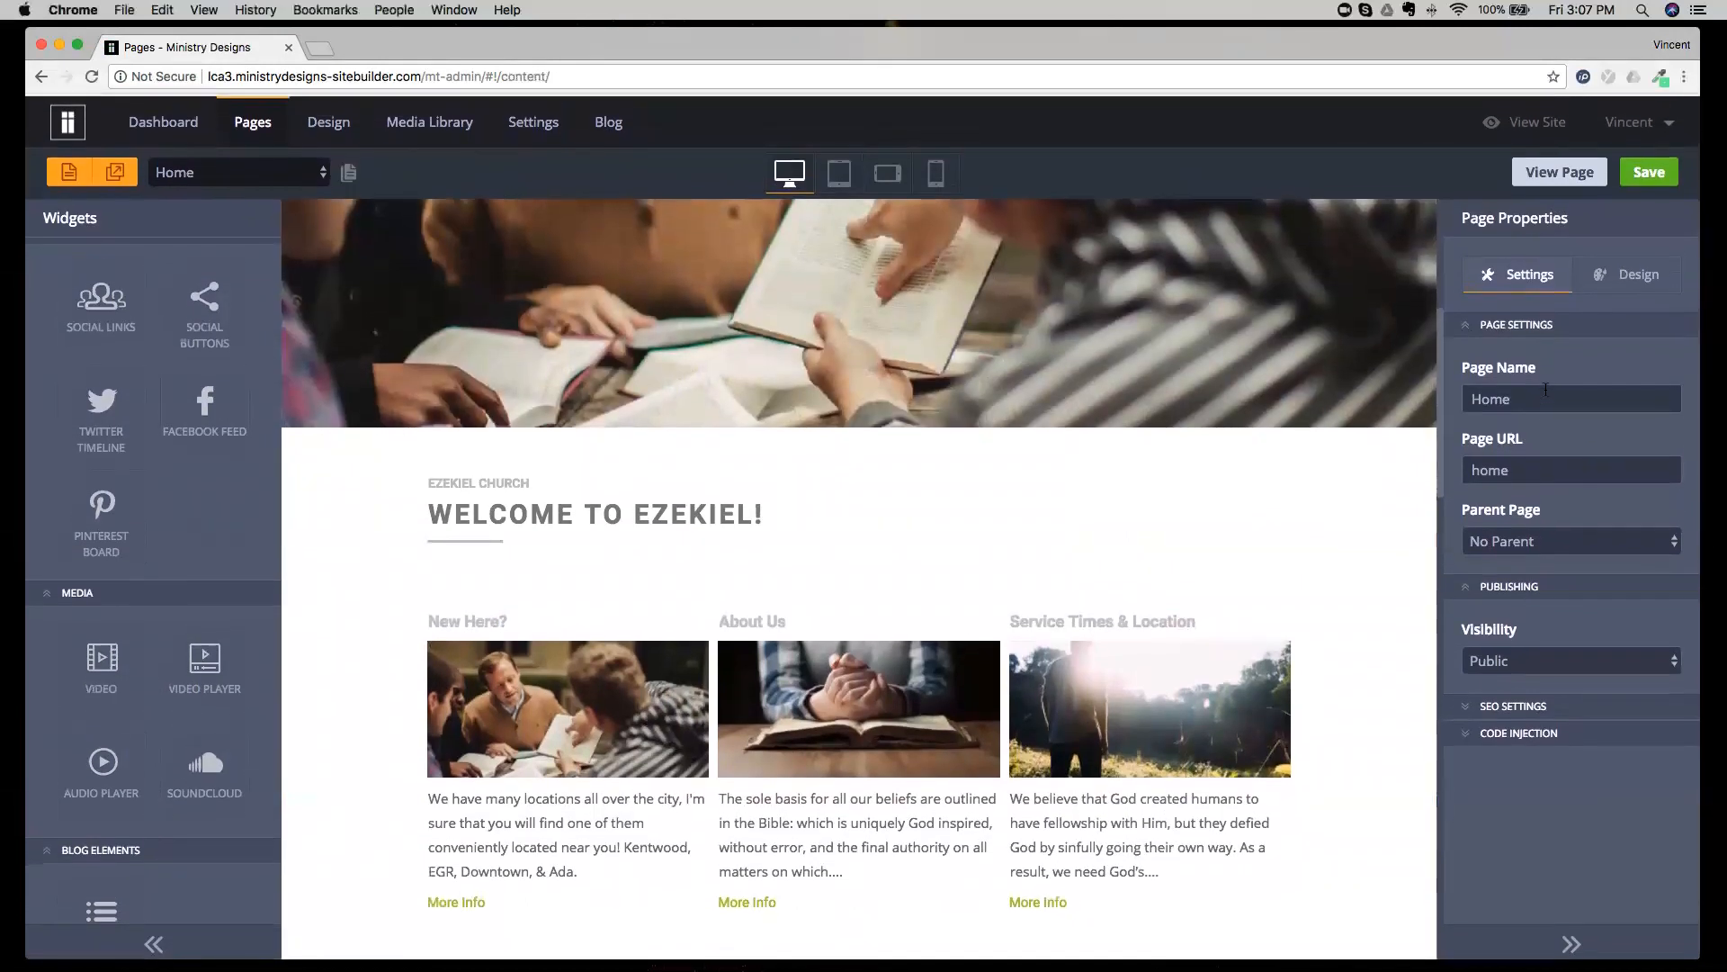
# Review the Home page's properties, covering page name and page URL, and expand the SEO settings to view the page title.
pyautogui.moveTo(1460, 219); pyautogui.dragTo(1579, 214)
pyautogui.moveTo(1465, 216); pyautogui.dragTo(1575, 217)
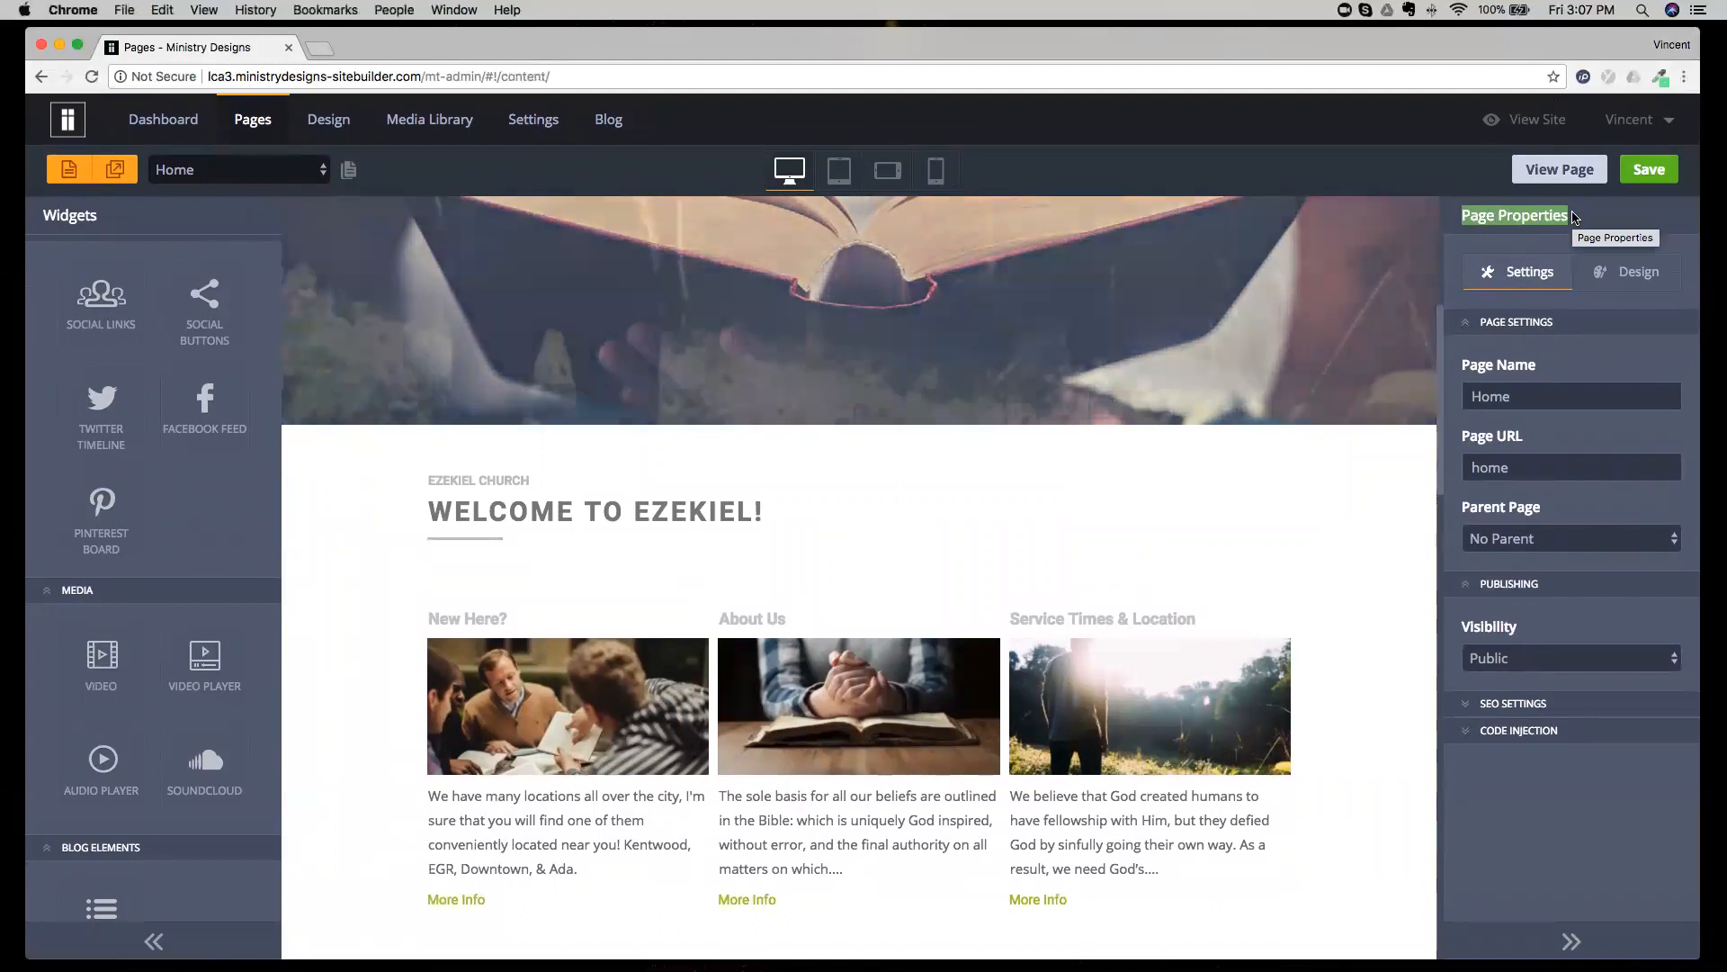
pyautogui.click(1539, 219)
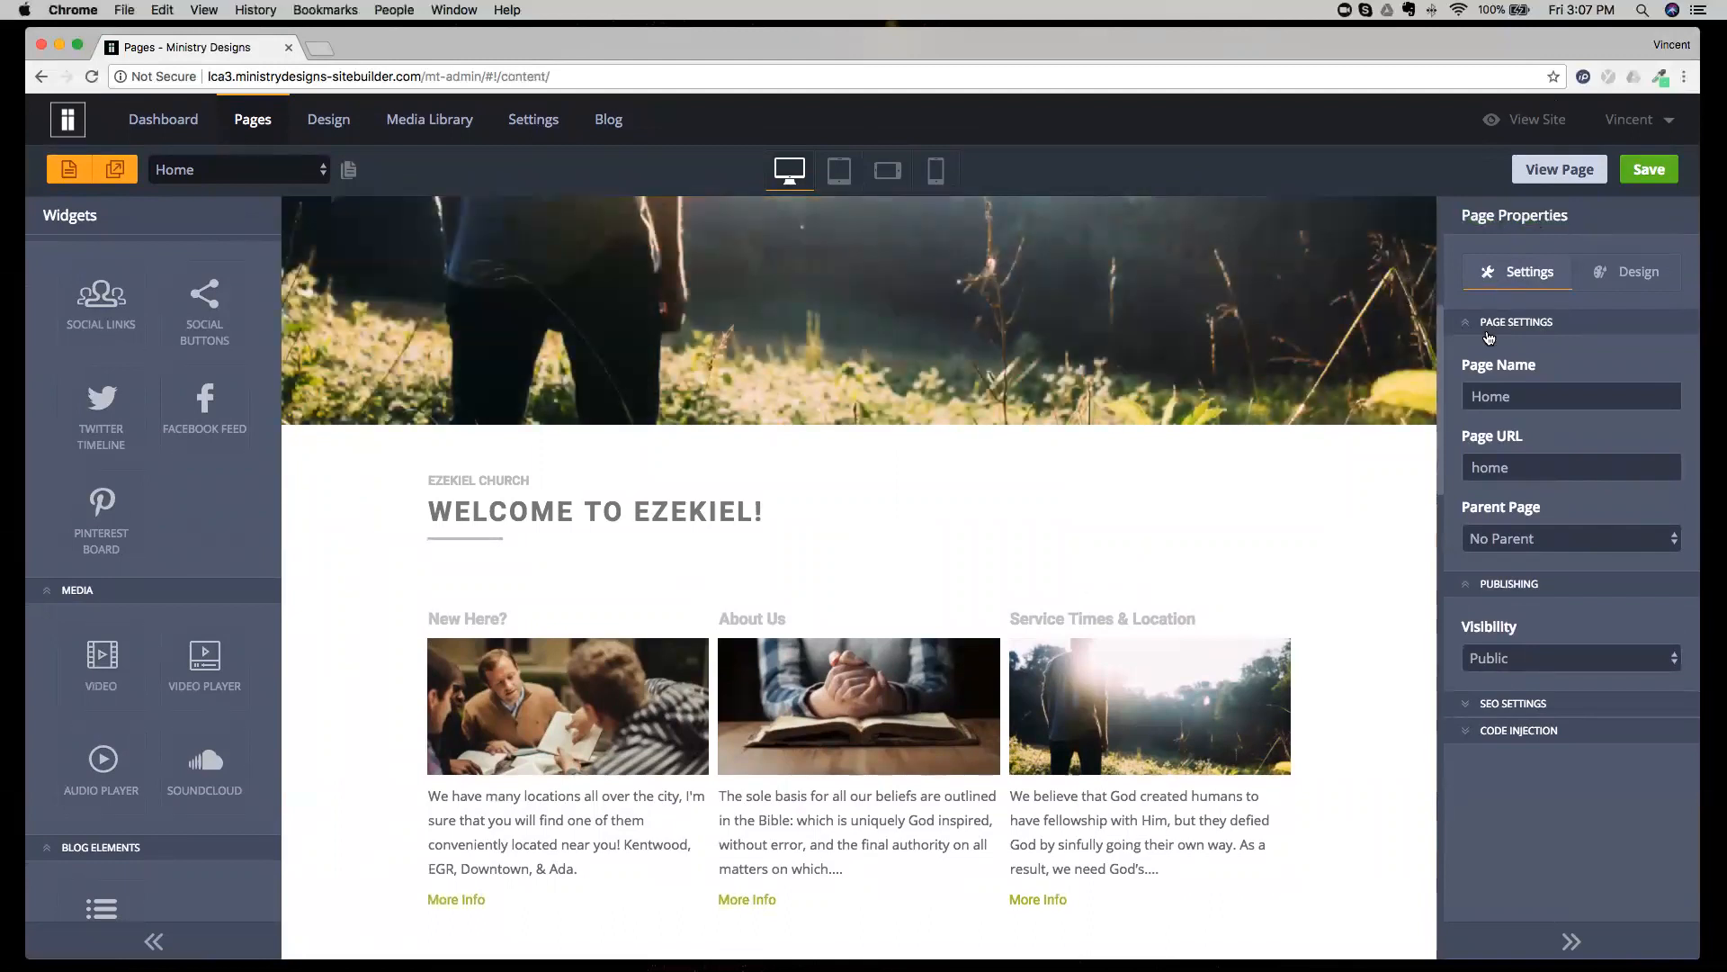
pyautogui.moveTo(1472, 369); pyautogui.dragTo(1551, 374)
pyautogui.moveTo(1459, 440); pyautogui.dragTo(1543, 441)
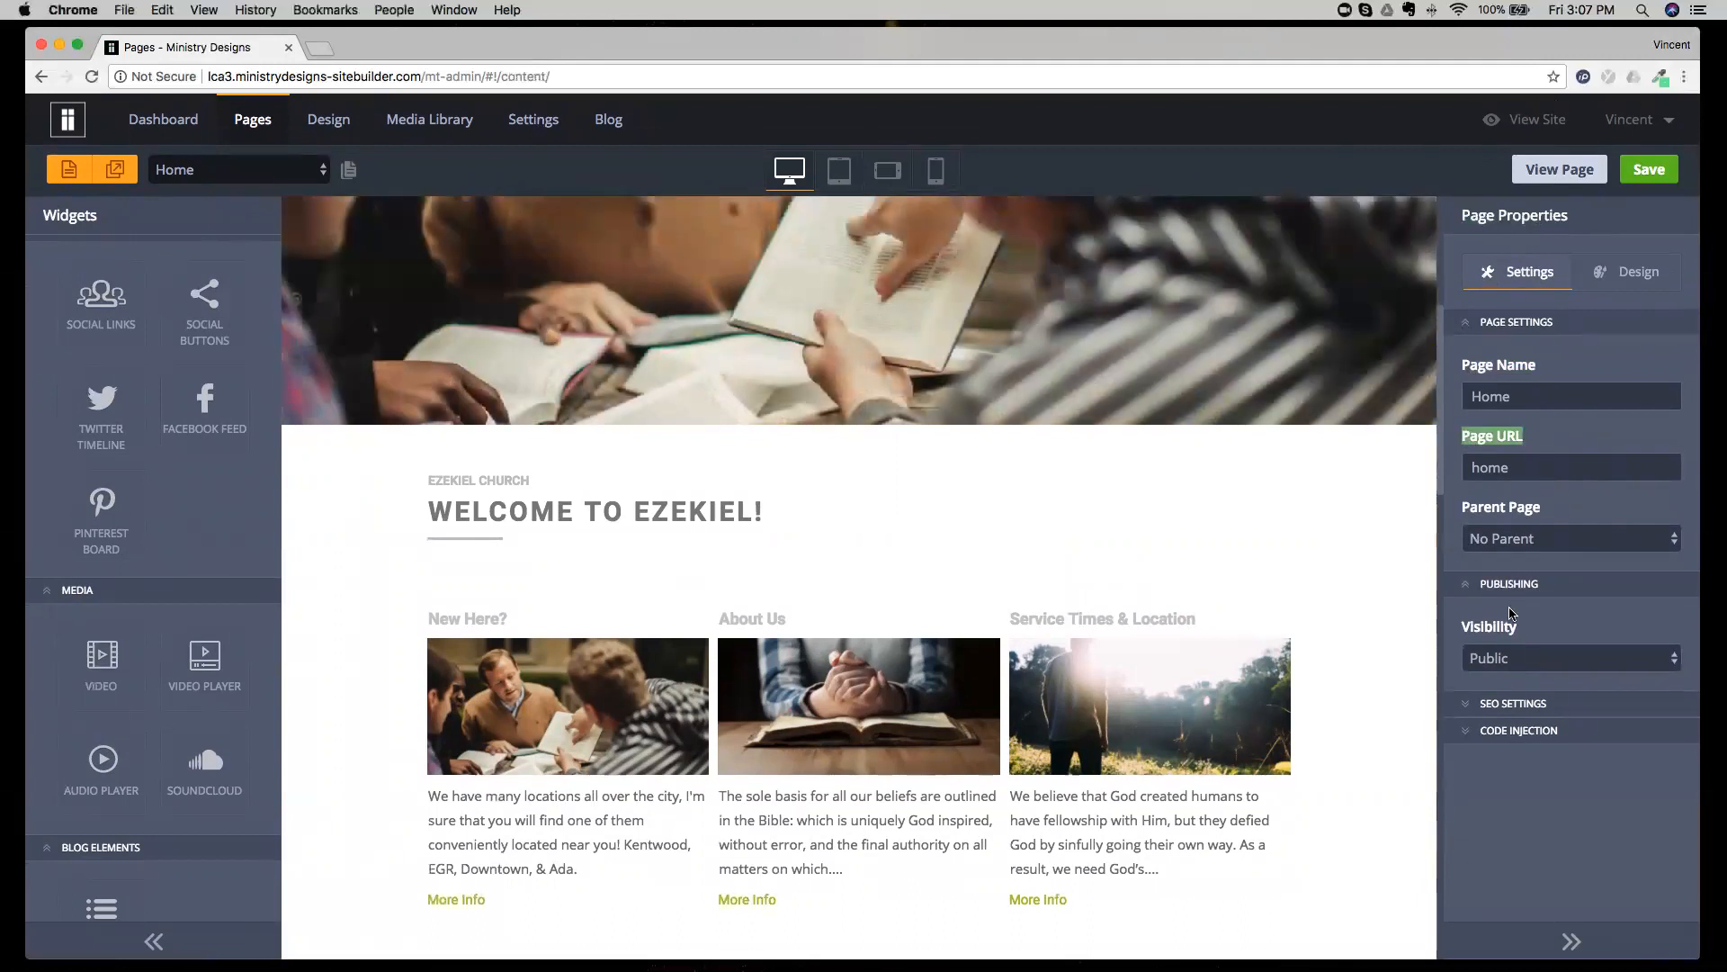
pyautogui.click(1499, 708)
pyautogui.scroll(-2, 1491, 724)
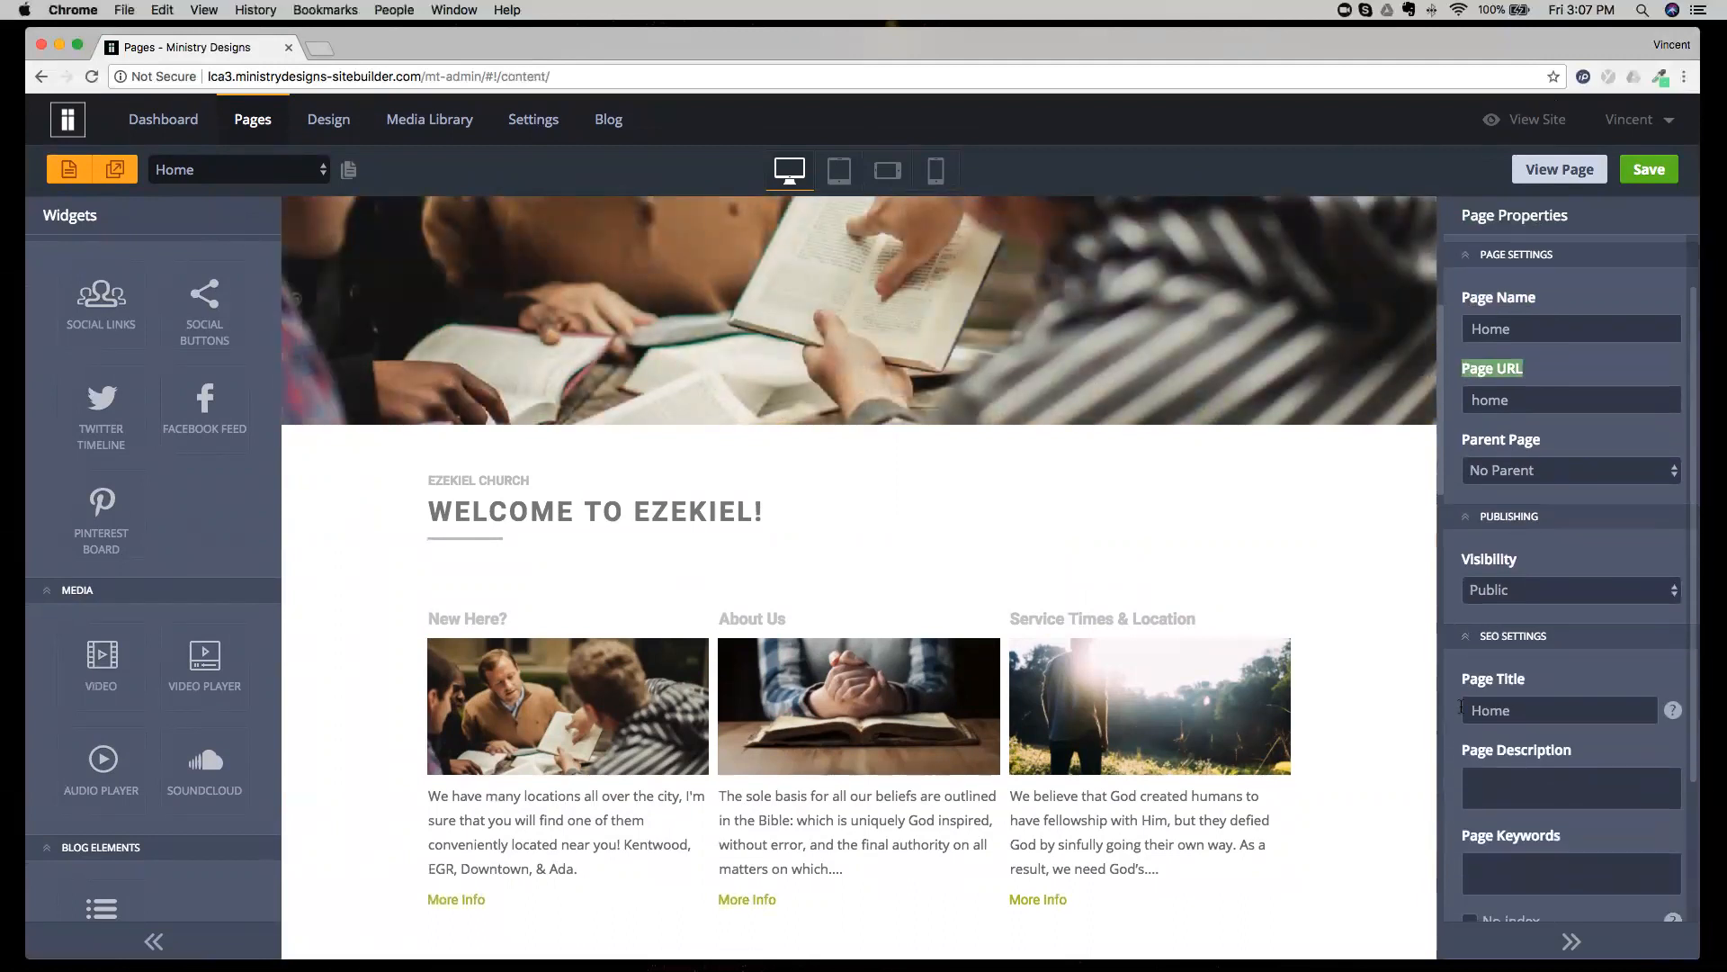
pyautogui.moveTo(1460, 672); pyautogui.dragTo(1558, 677)
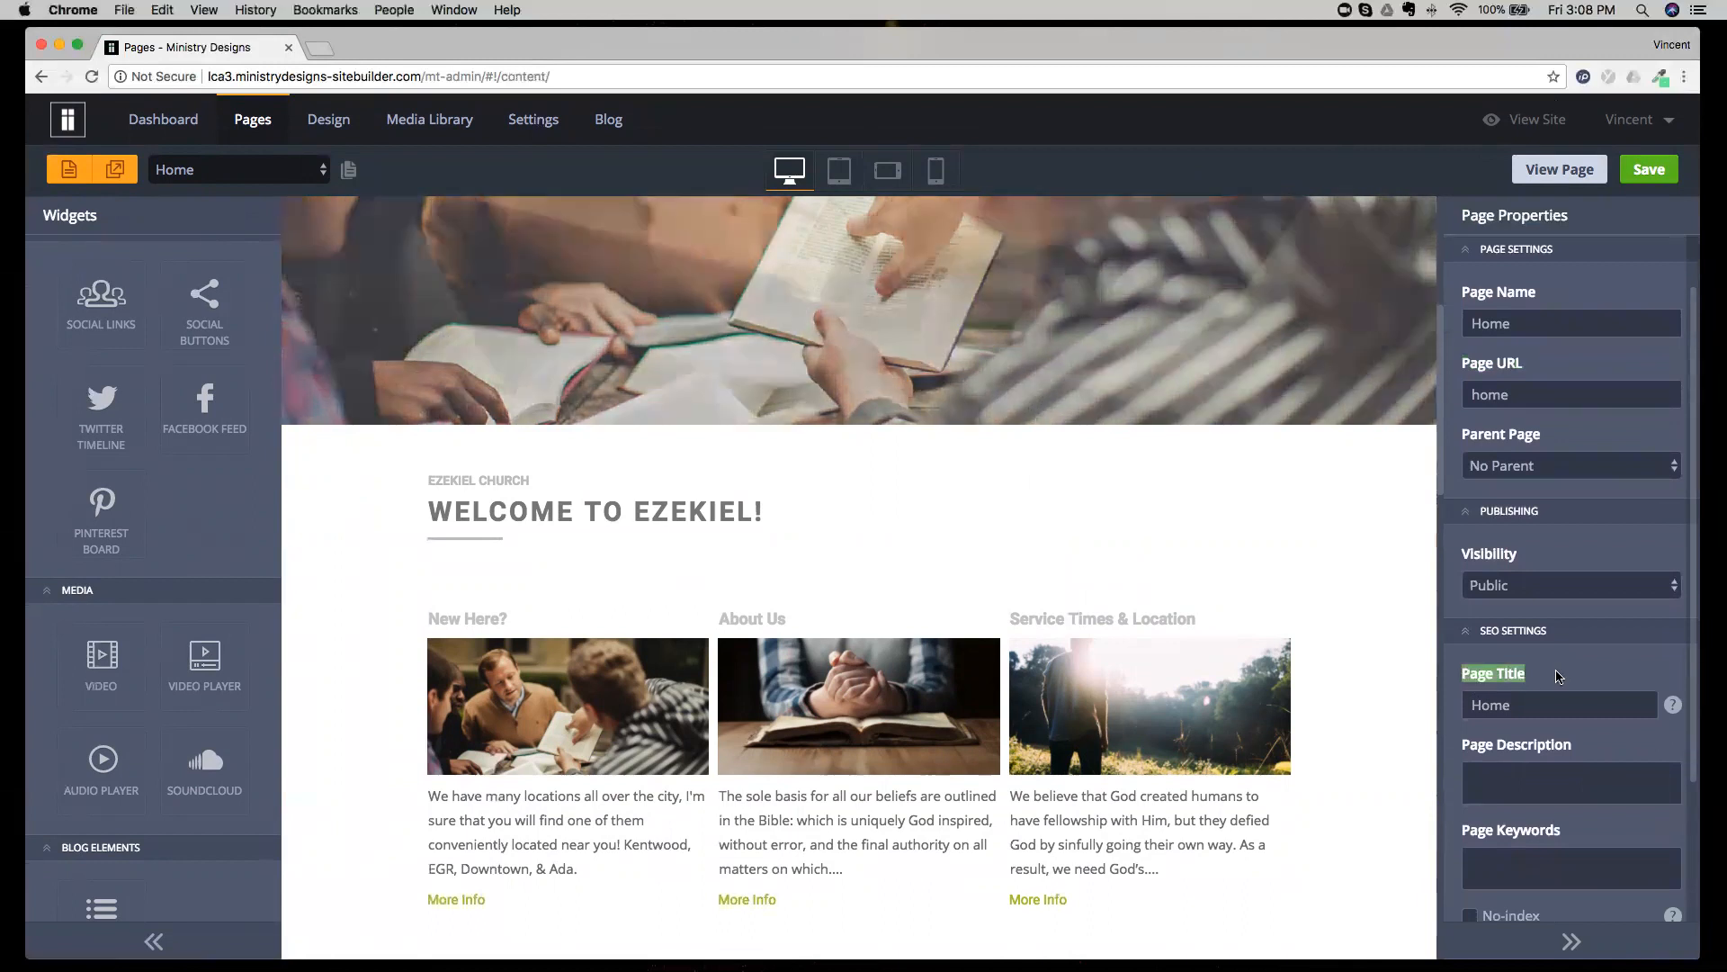
# Inspect the Home page's name, URL and title fields and view its visibility options without changing them.
pyautogui.click(1499, 333)
pyautogui.click(1513, 388)
pyautogui.click(1538, 704)
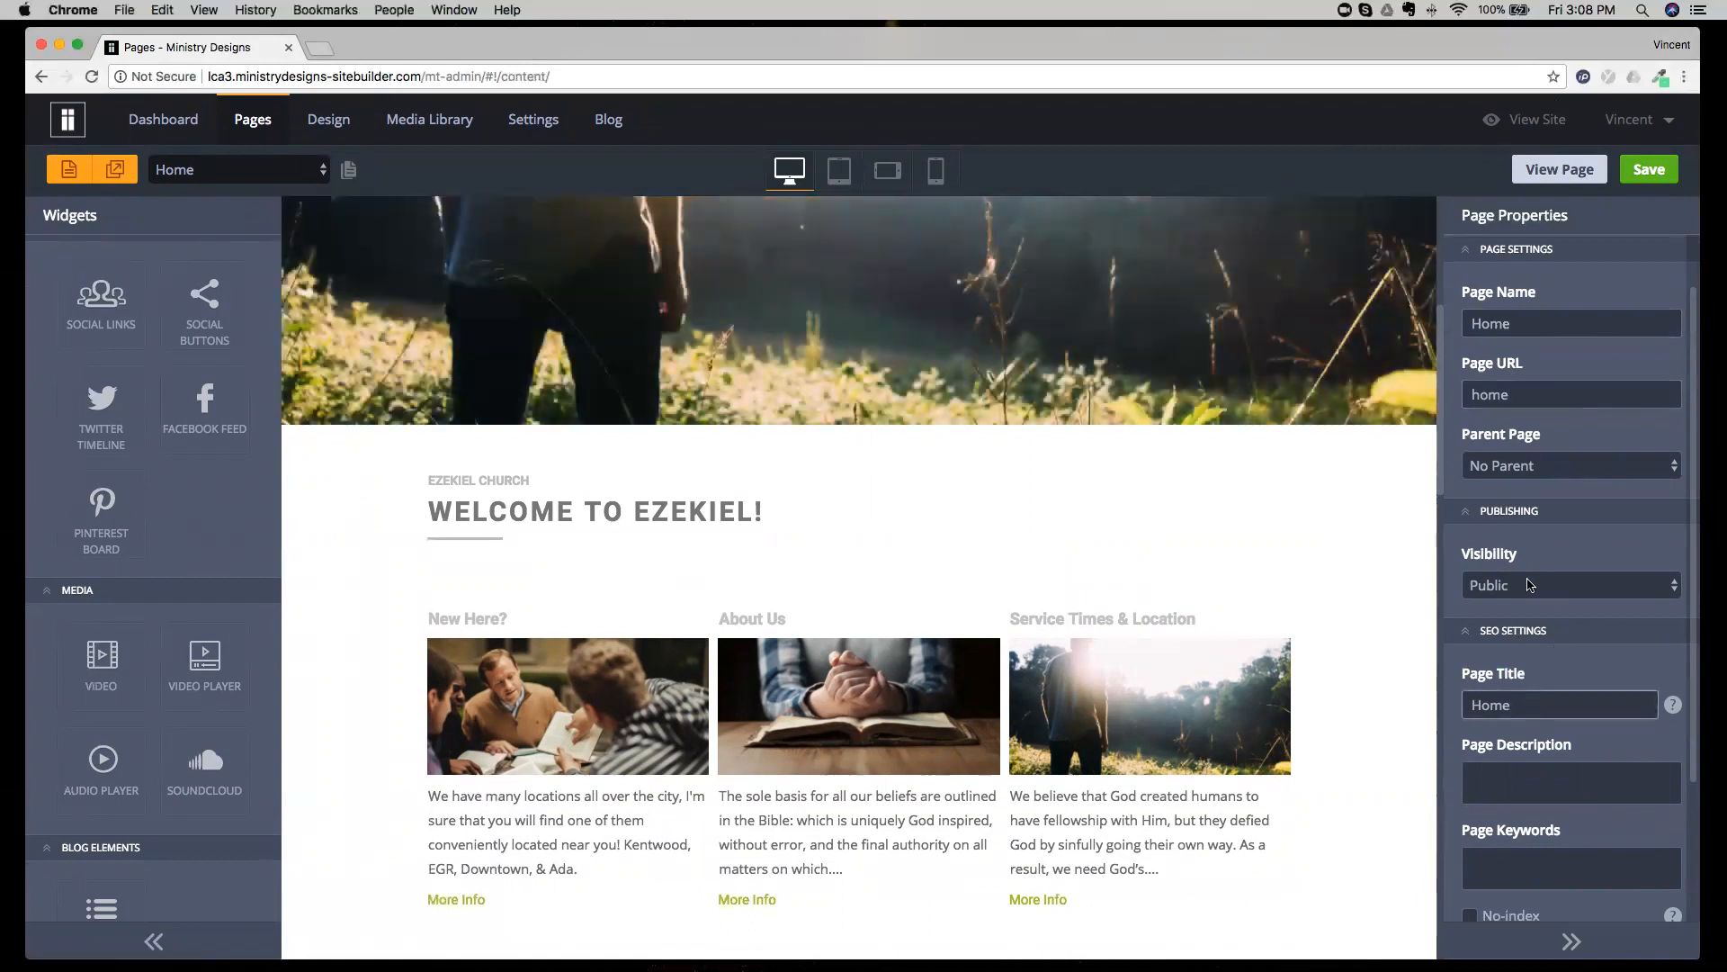
pyautogui.click(1509, 589)
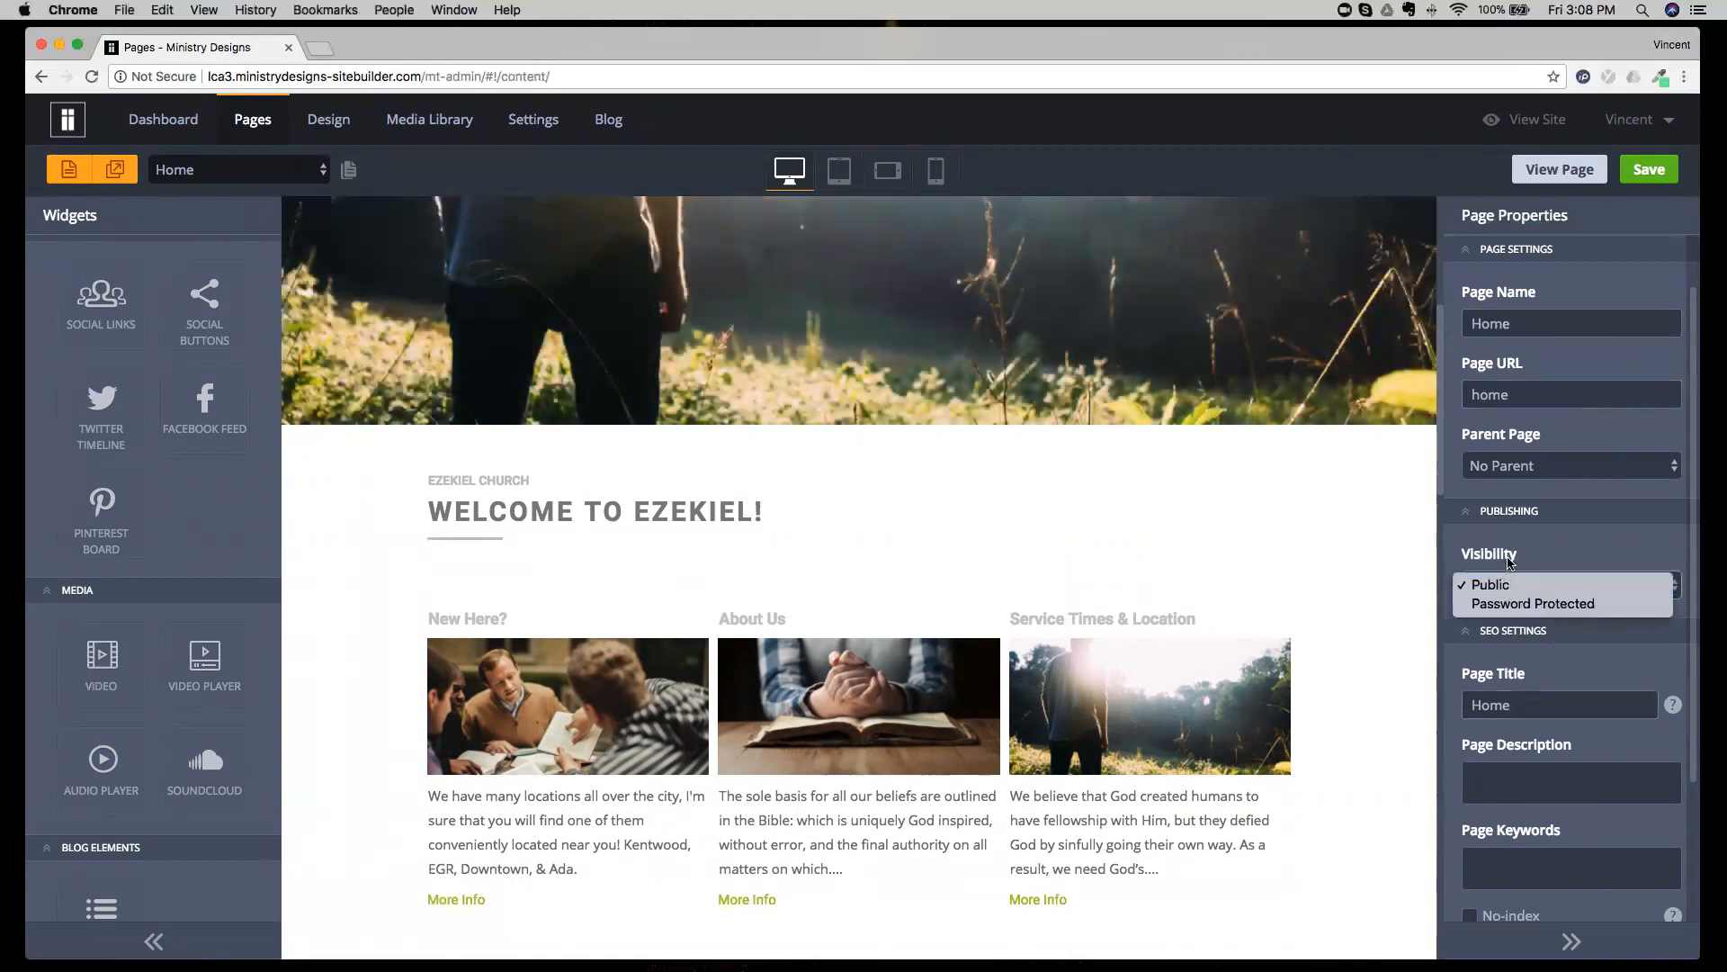
pyautogui.click(1512, 562)
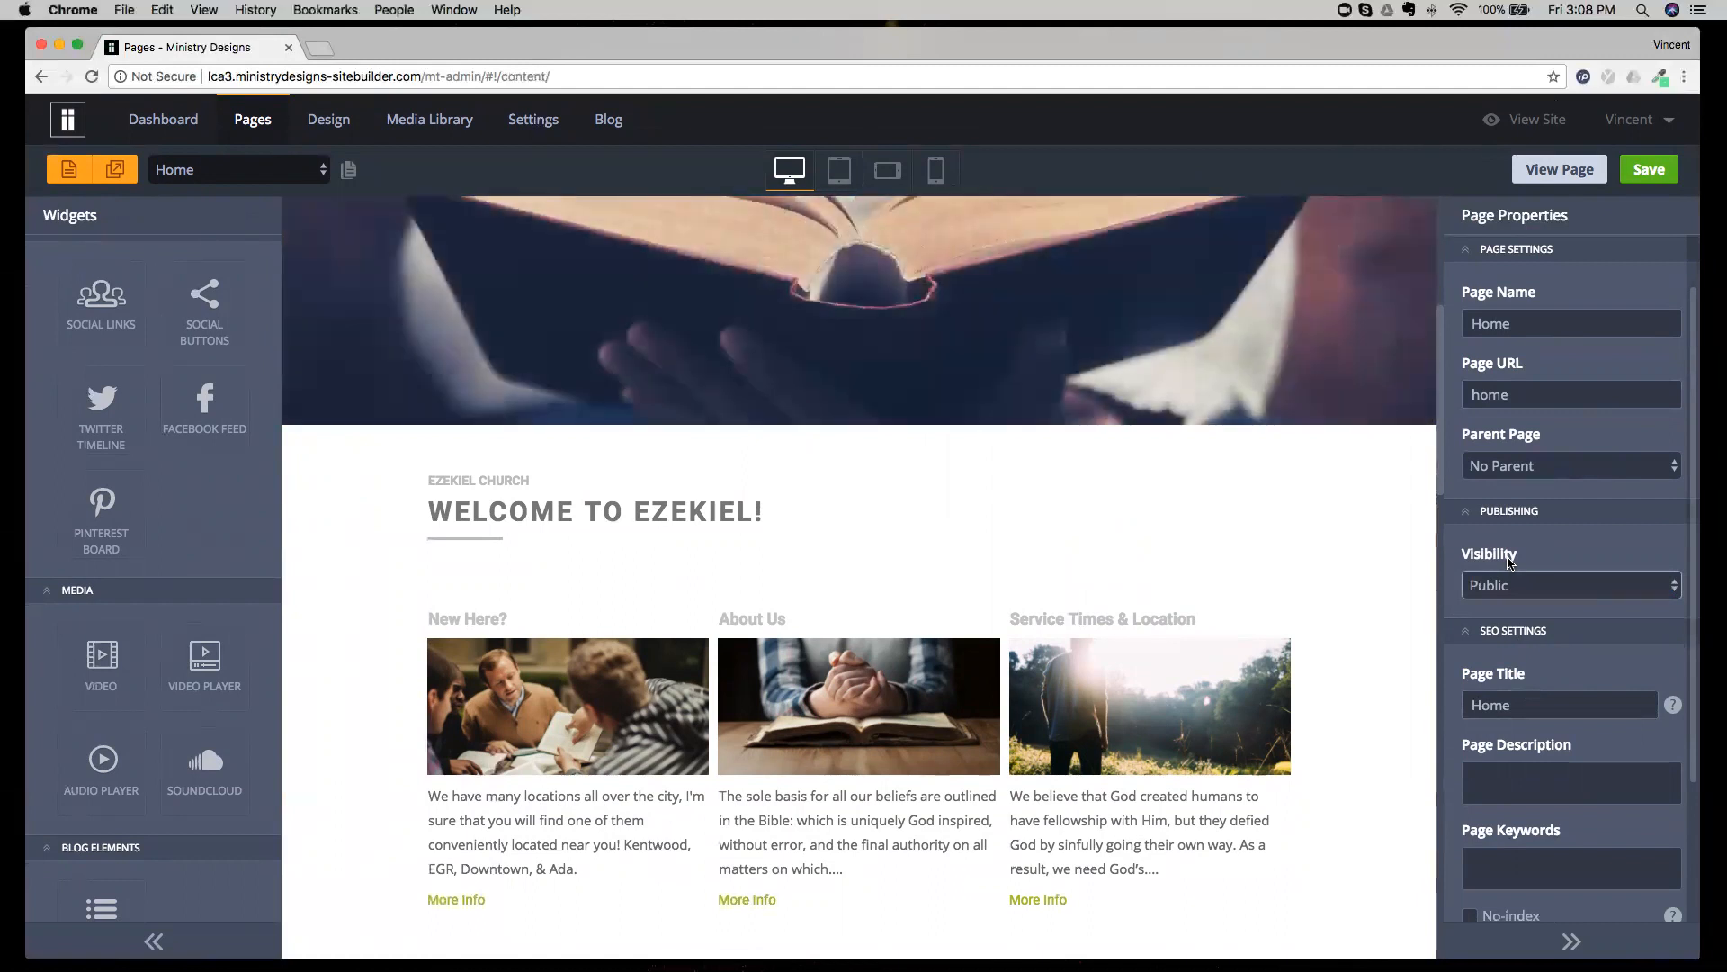
# Open the Home page's design properties and examine the page's header, content and footer sections.
pyautogui.scroll(2, 1575, 413)
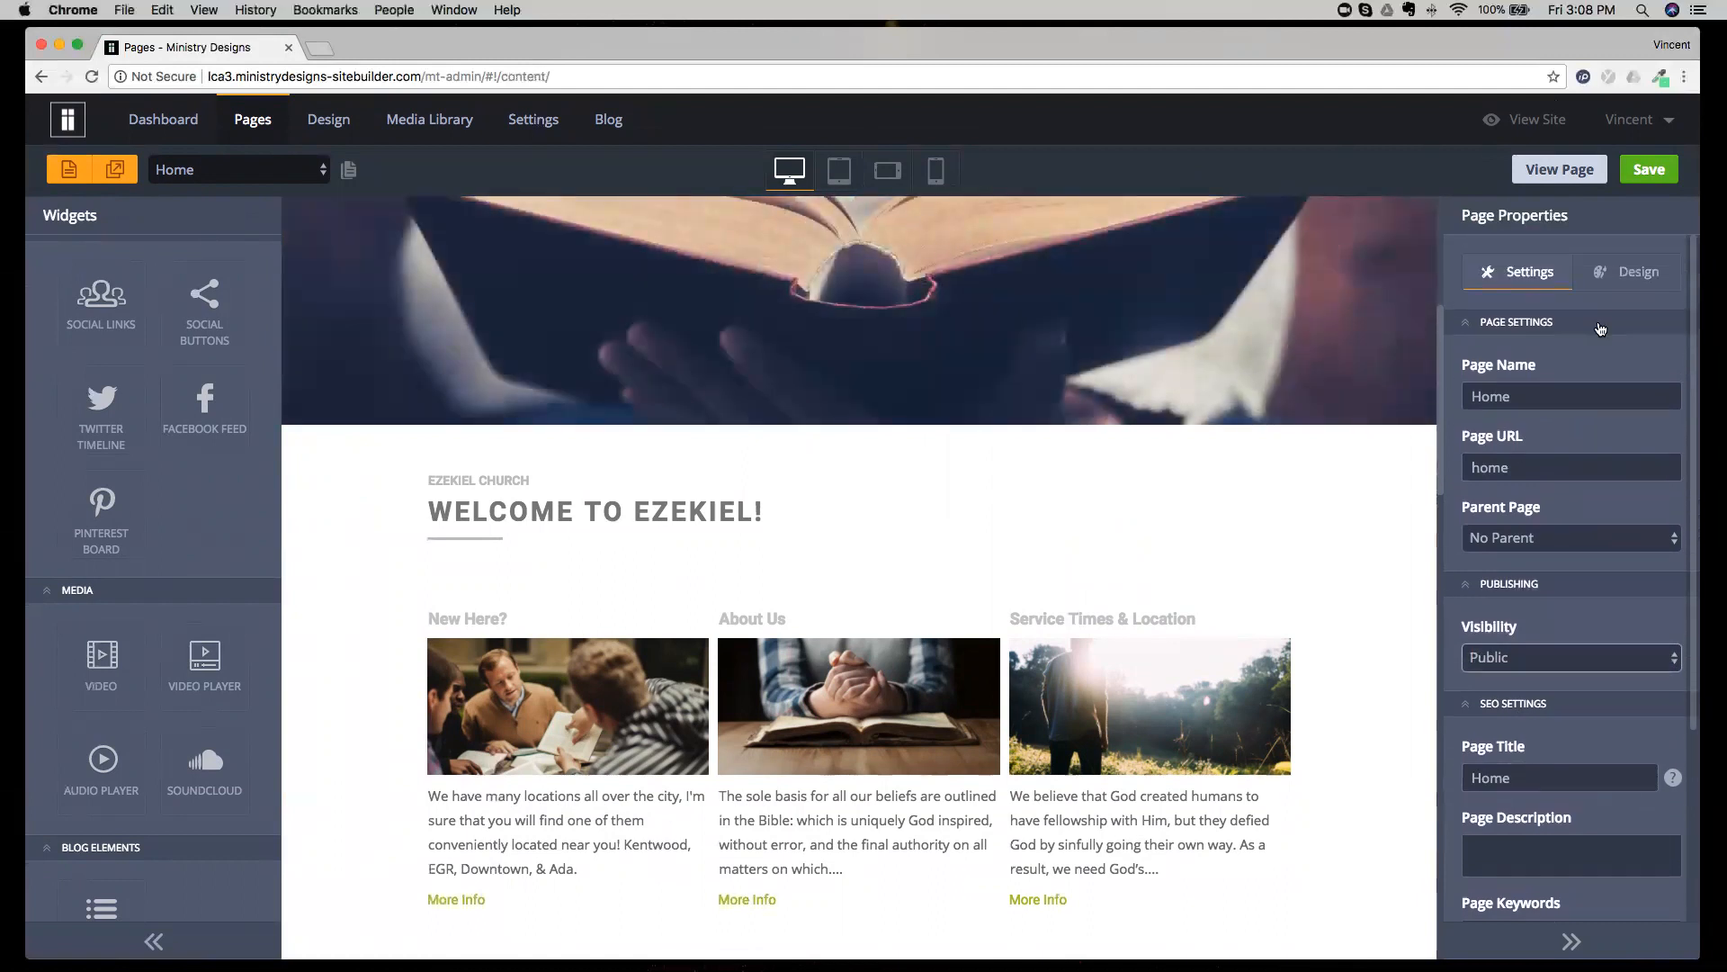
pyautogui.click(1627, 273)
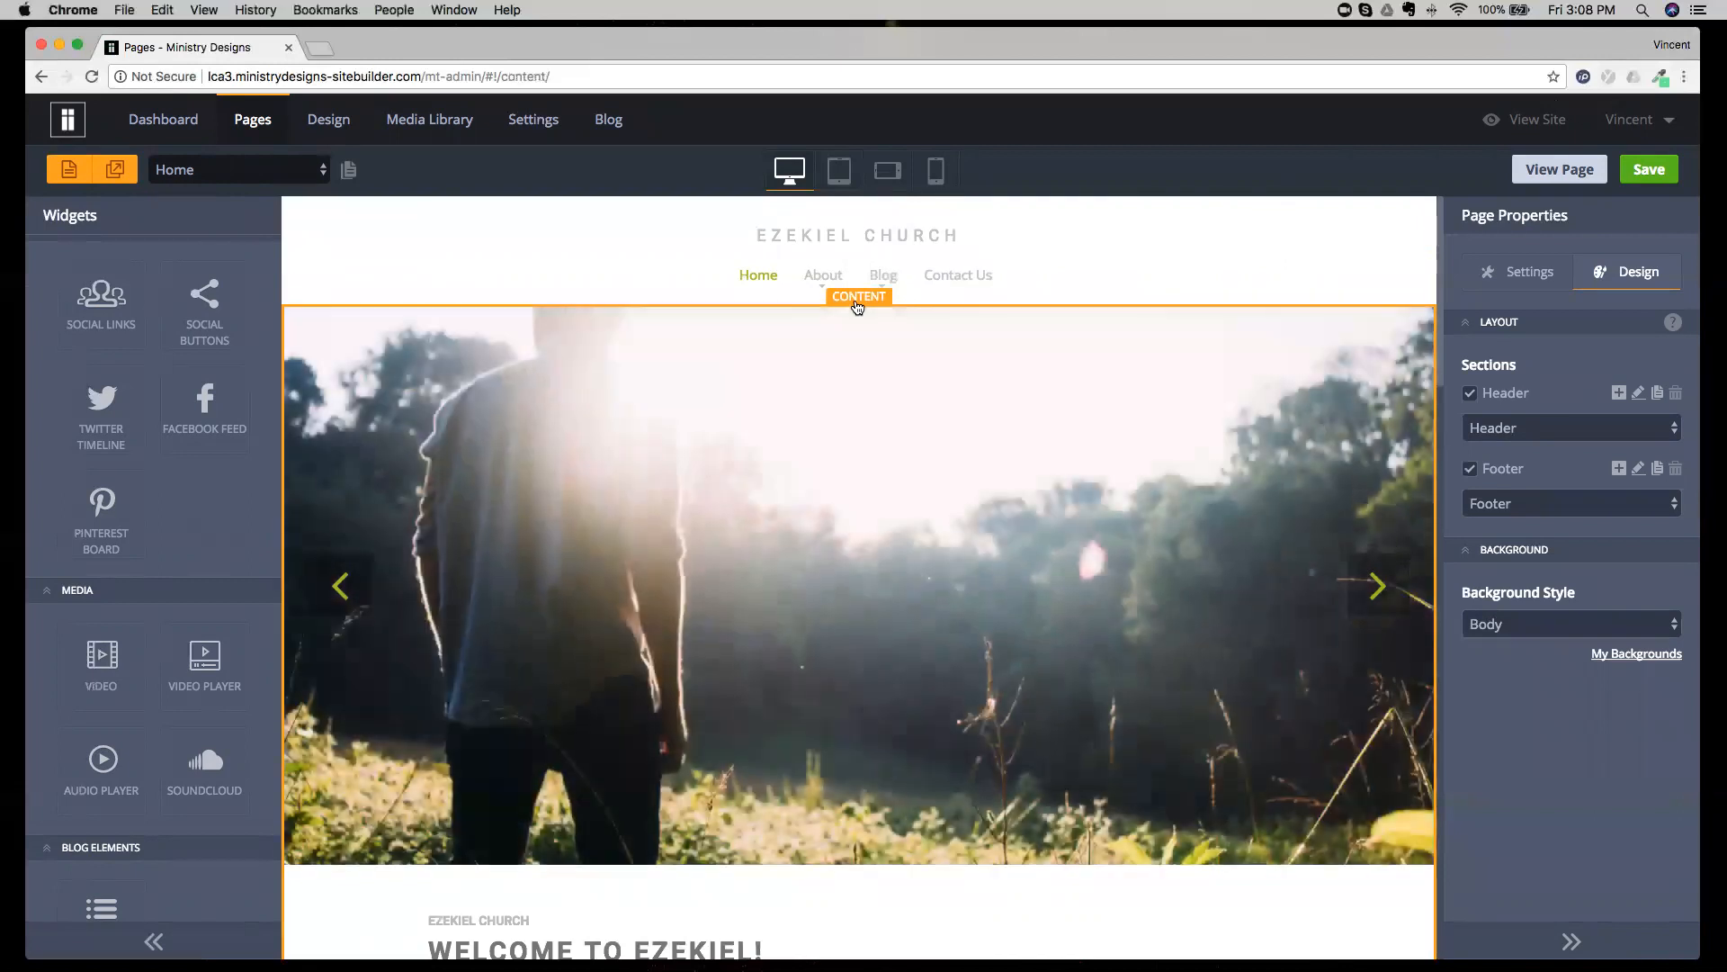
pyautogui.scroll(-15, 857, 307)
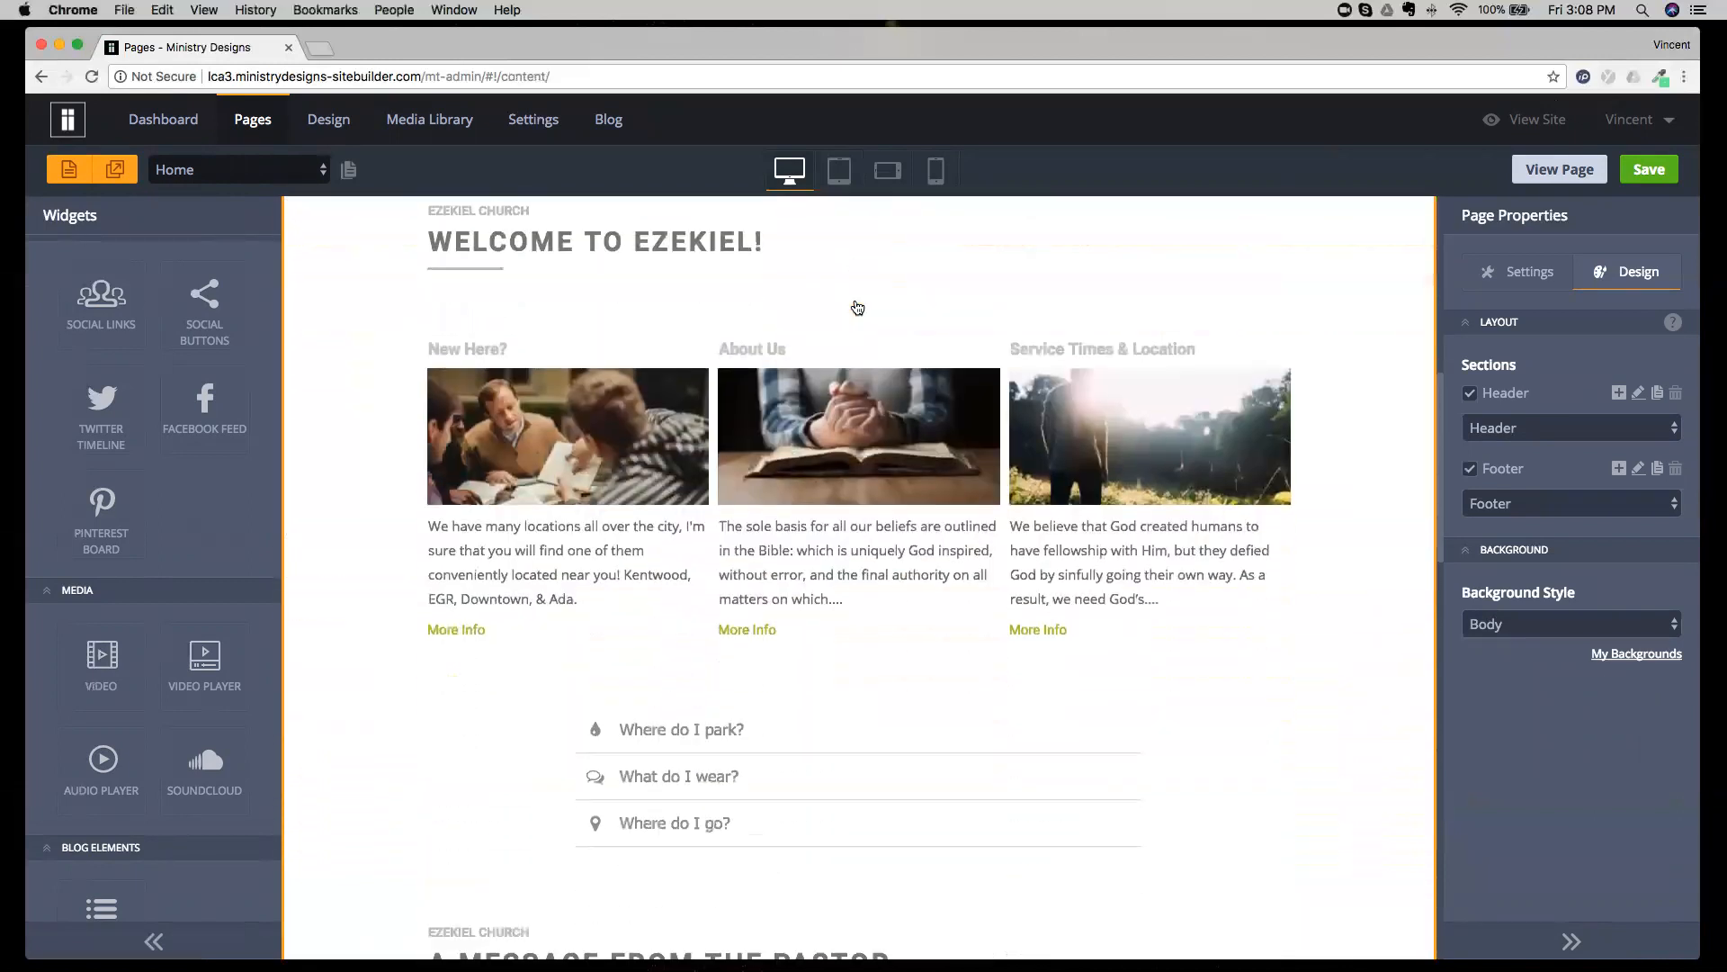
pyautogui.scroll(-9, 858, 308)
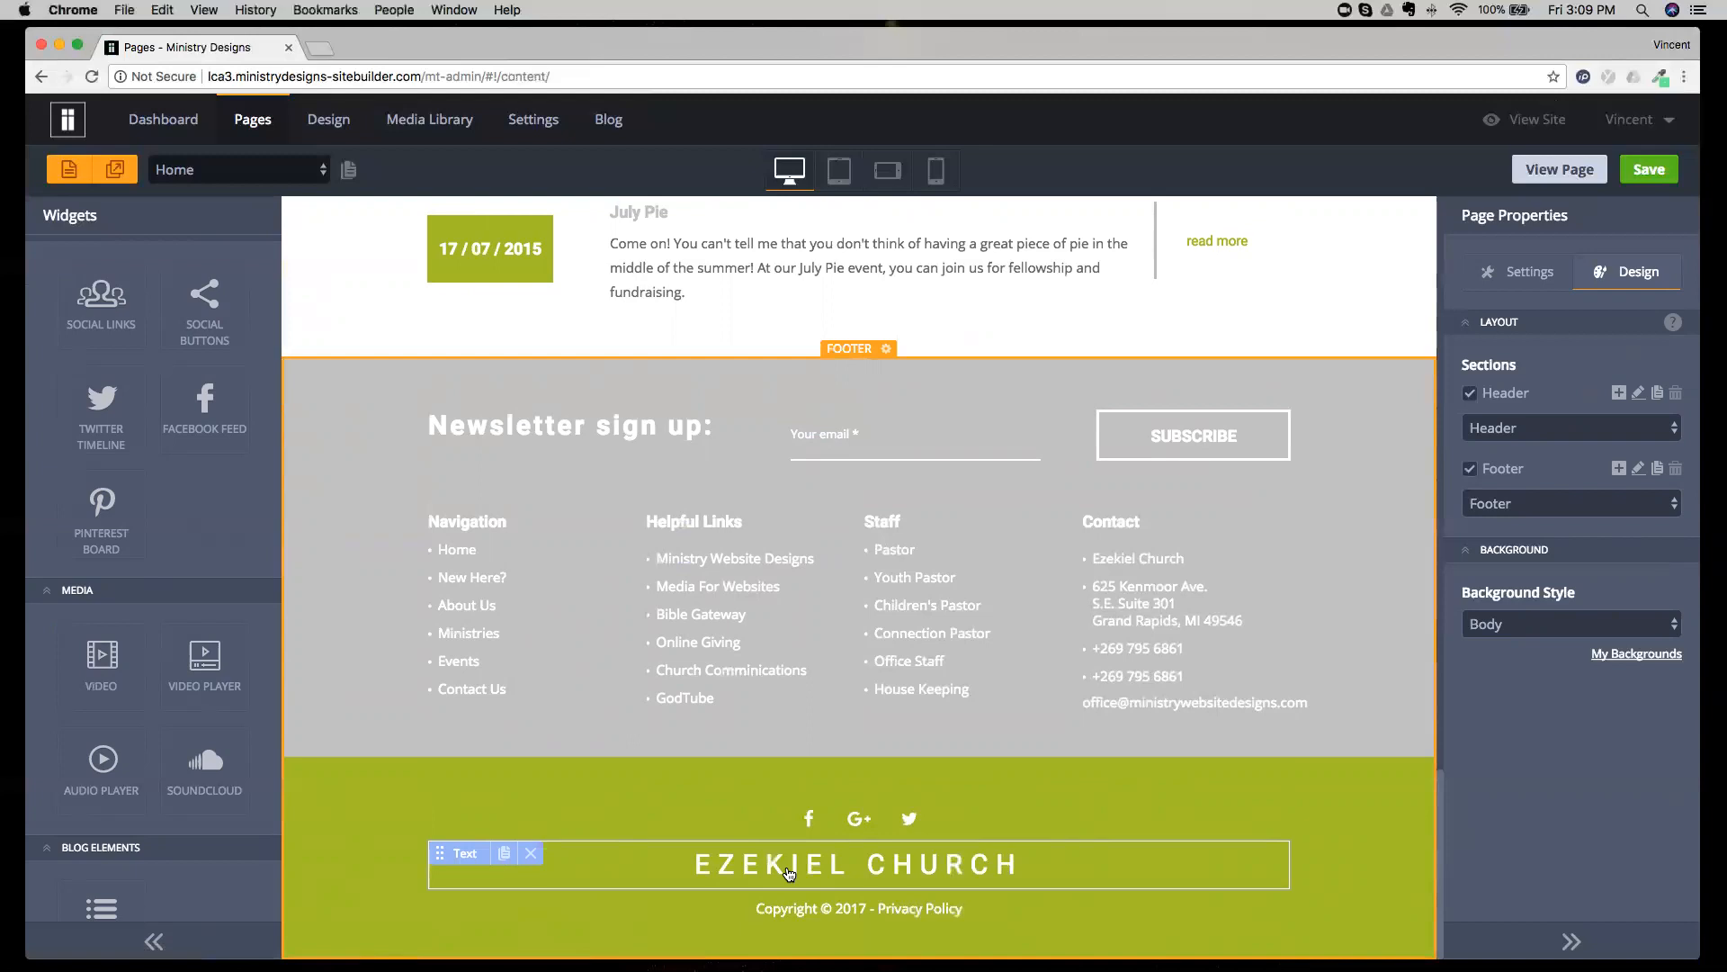
pyautogui.scroll(20, 789, 873)
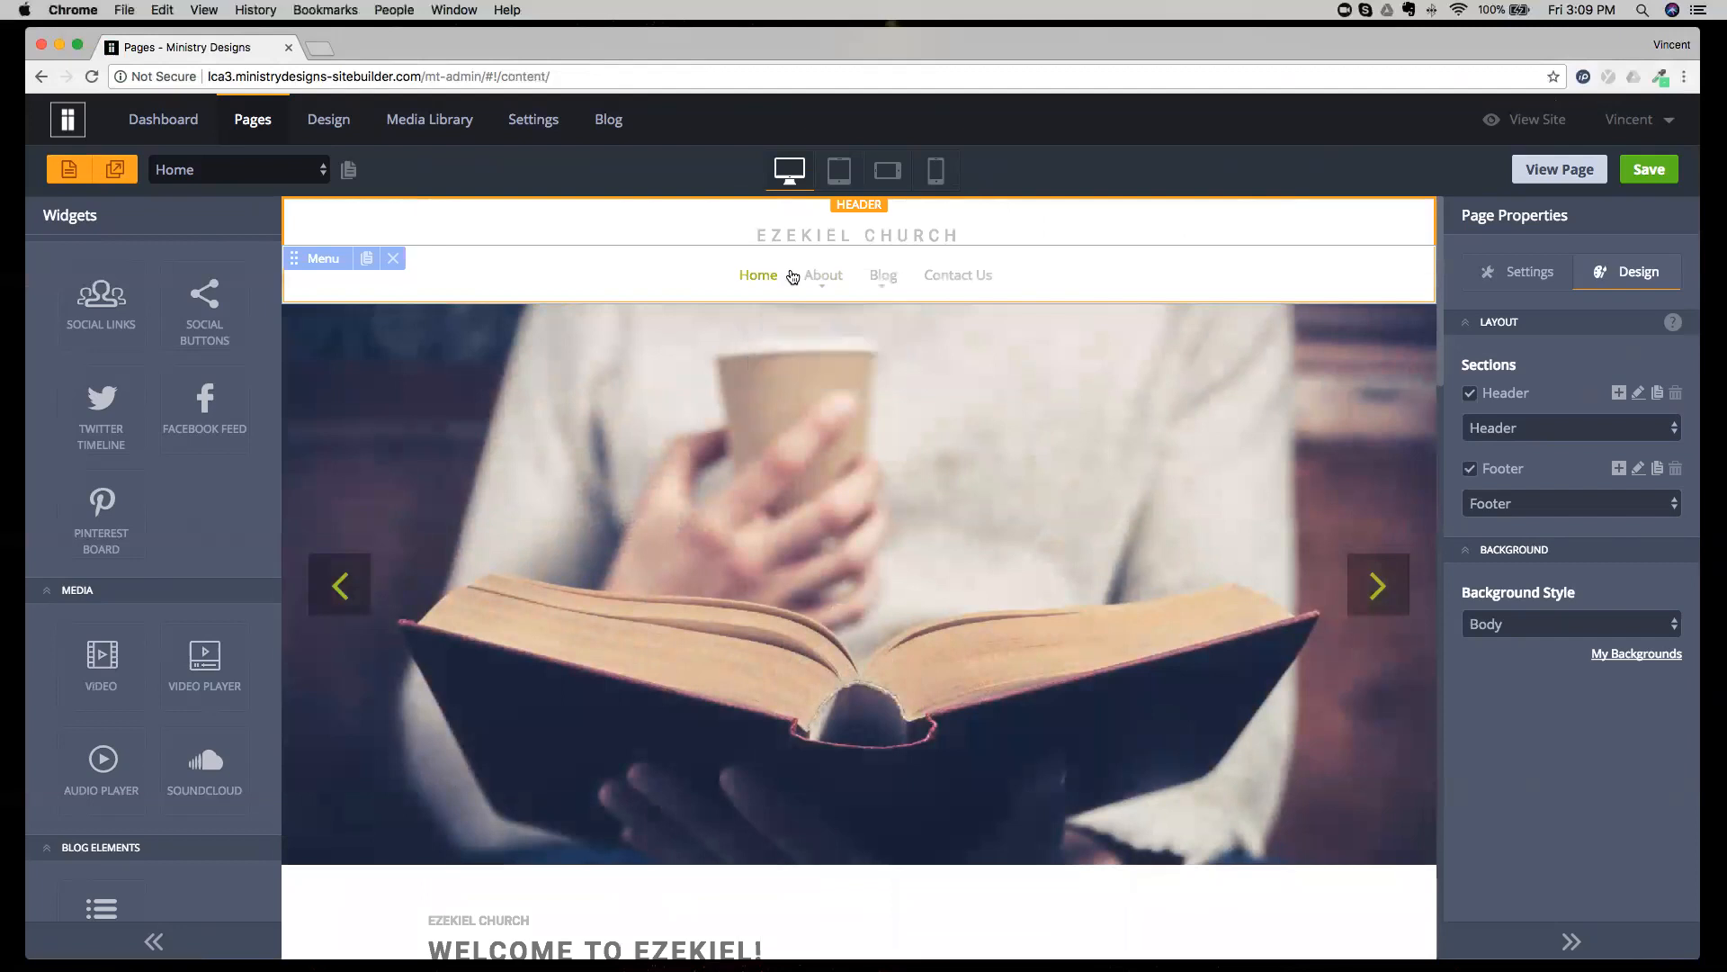
# Inspect the header's navigation menu and view the header choices in the page's layout settings.
pyautogui.moveTo(883, 284)
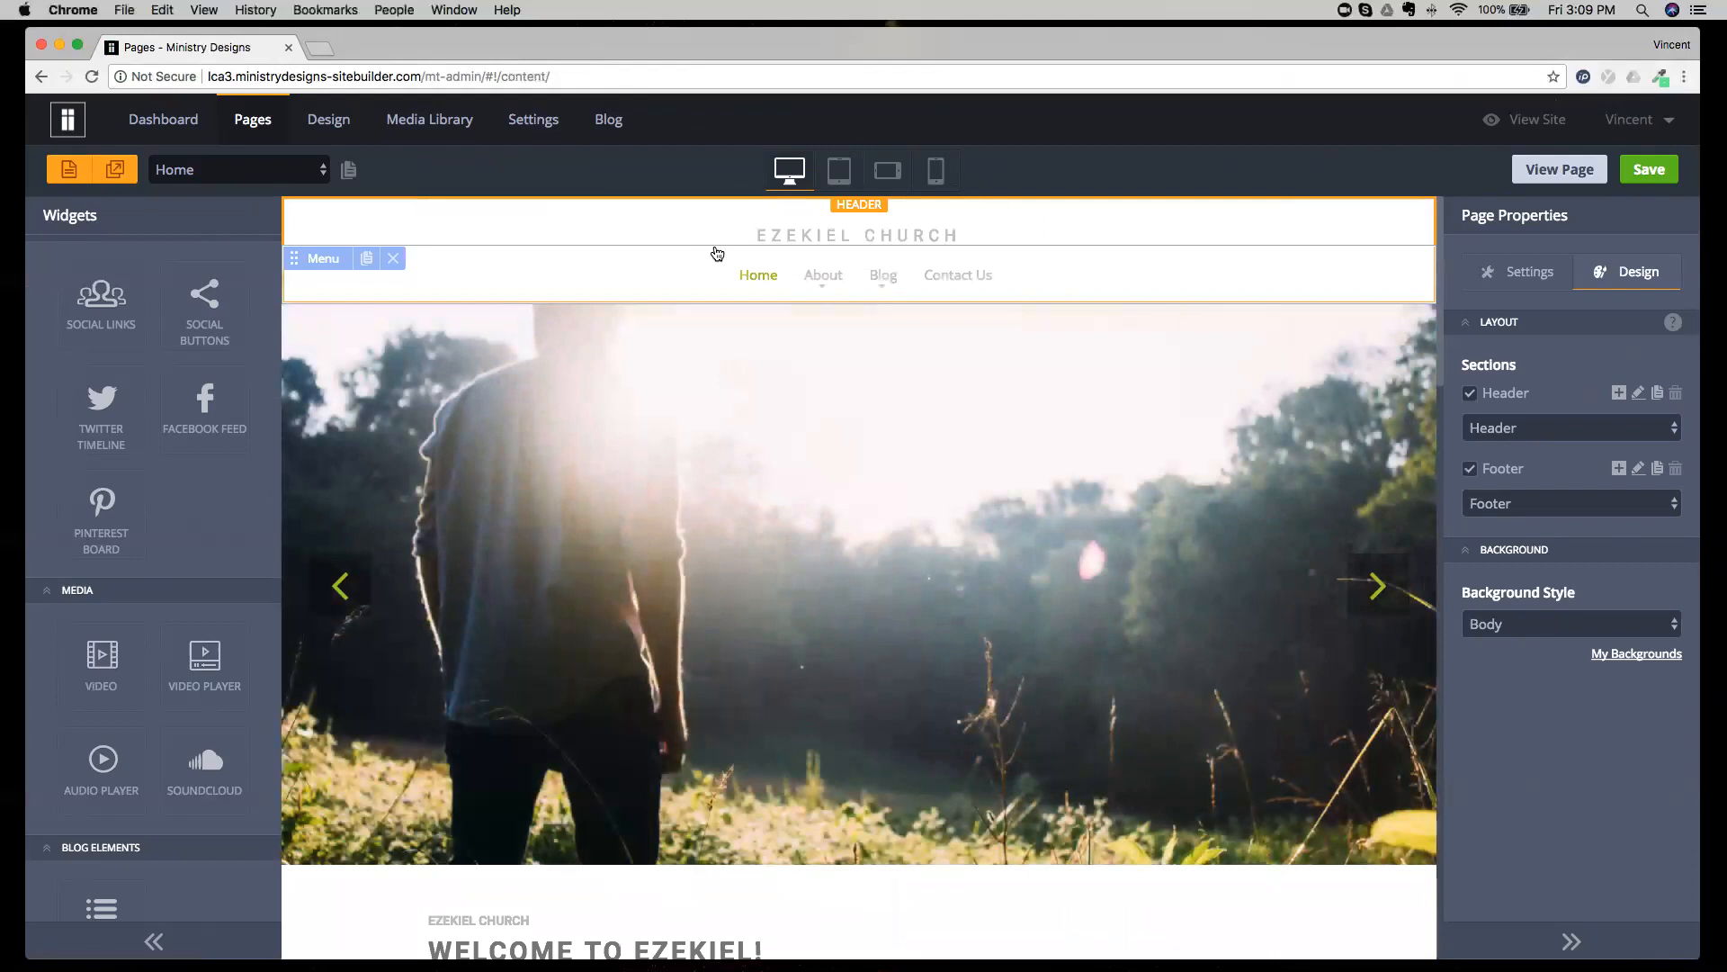
pyautogui.click(1494, 421)
pyautogui.click(1550, 371)
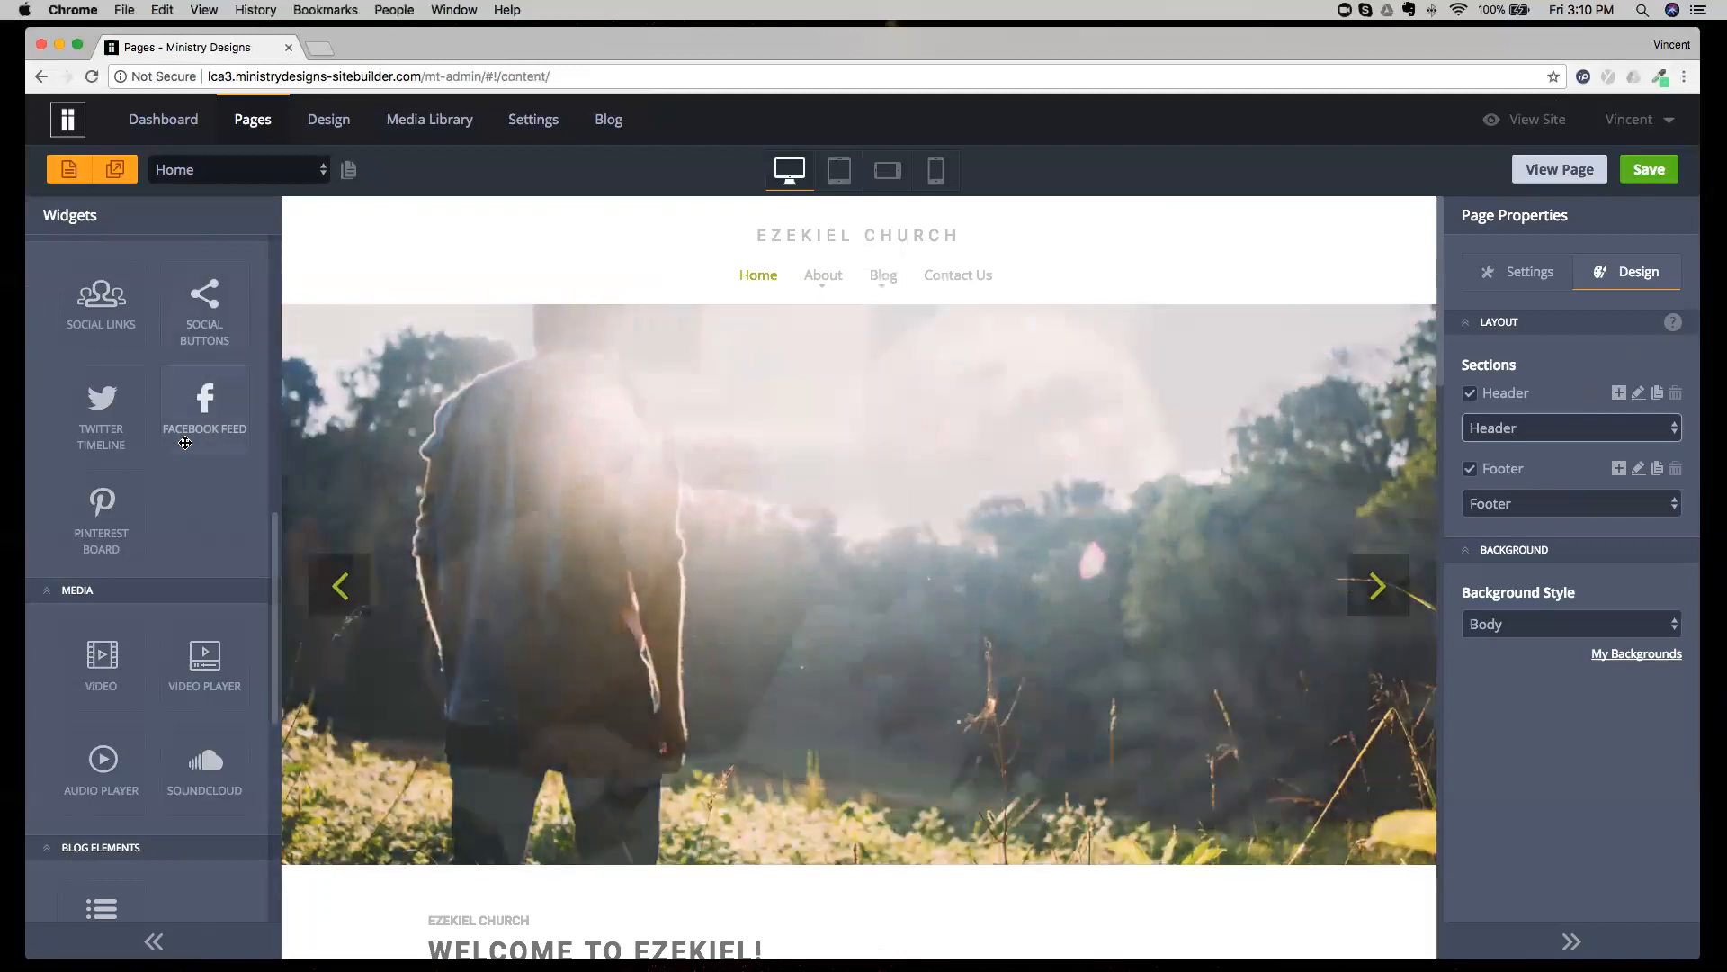
# Look again at the Structure and Basic widgets and the Page Properties heading.
pyautogui.scroll(1, 176, 443)
pyautogui.scroll(5, 176, 443)
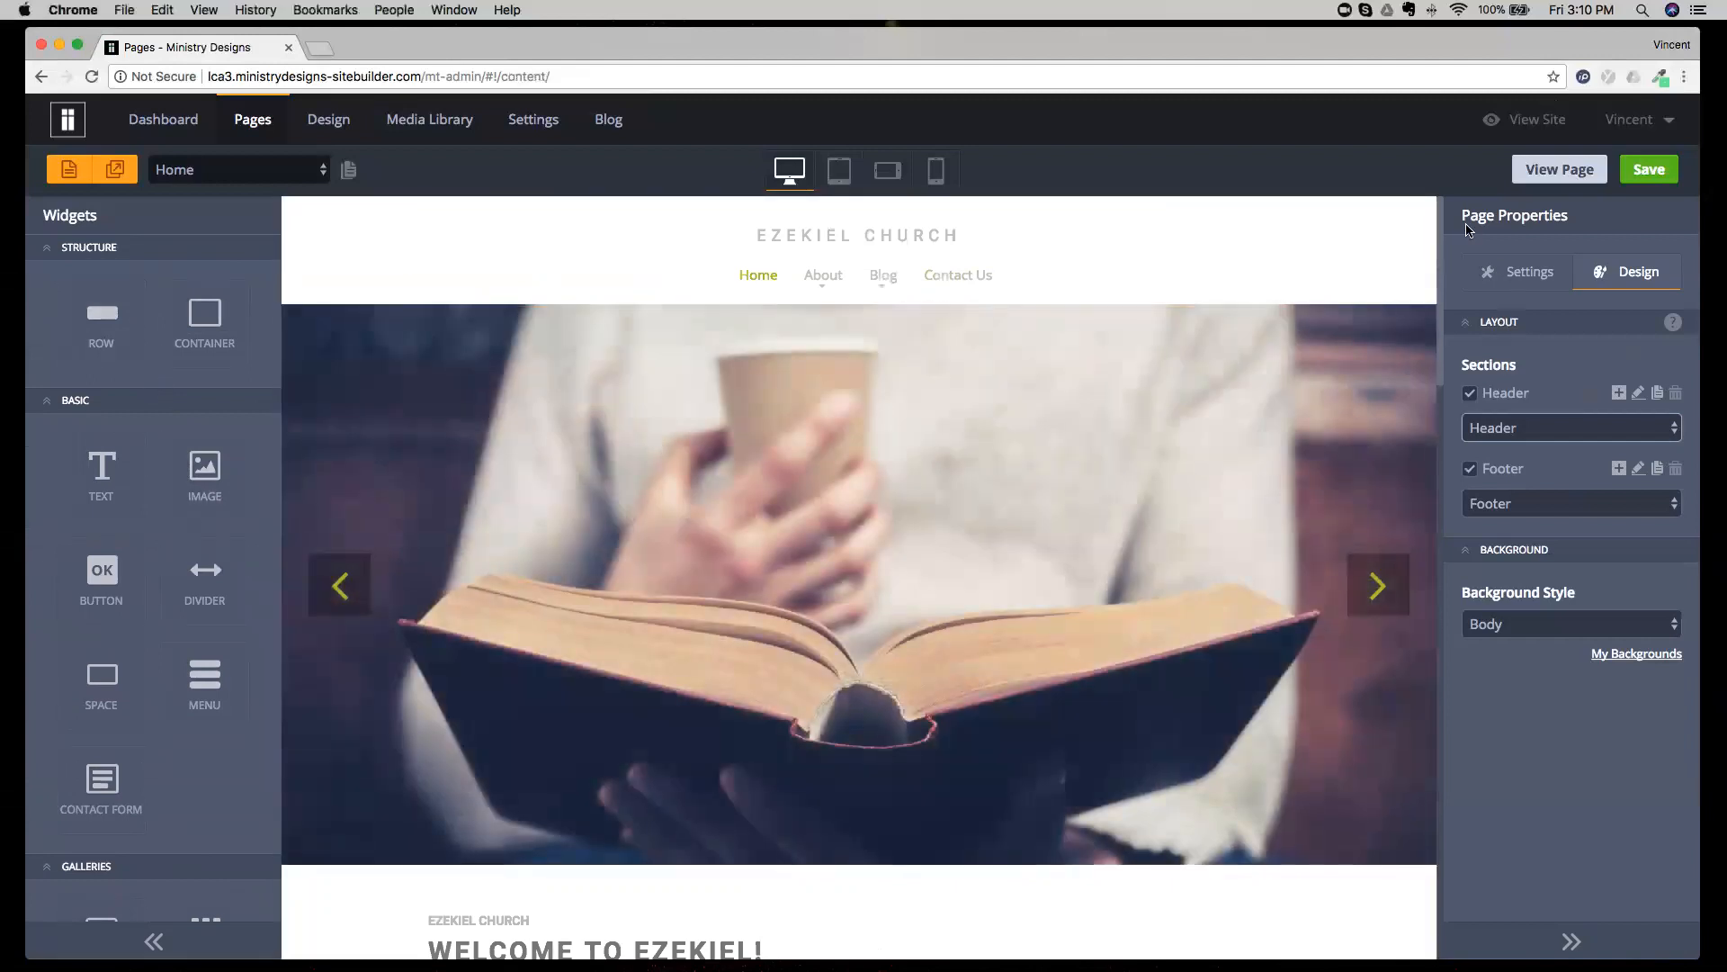
pyautogui.moveTo(1471, 220); pyautogui.dragTo(1569, 225)
pyautogui.click(1570, 230)
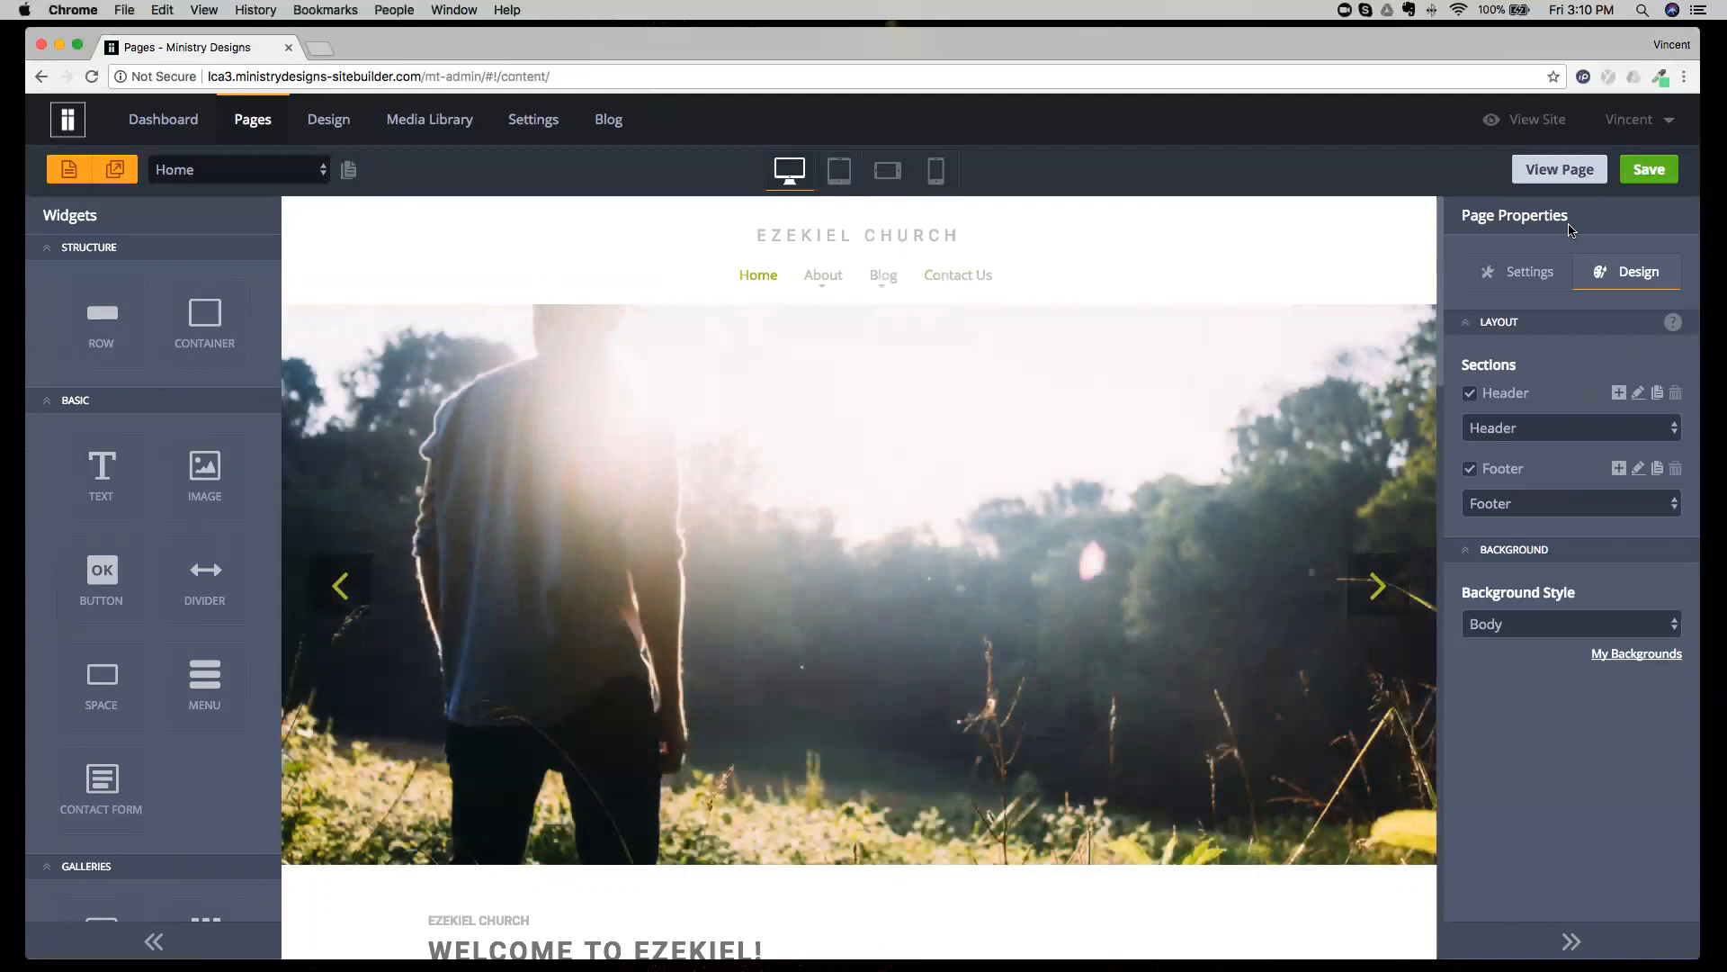
# Select the image under "New Here?" on the Home page and inspect its properties.
pyautogui.scroll(-5, 963, 492)
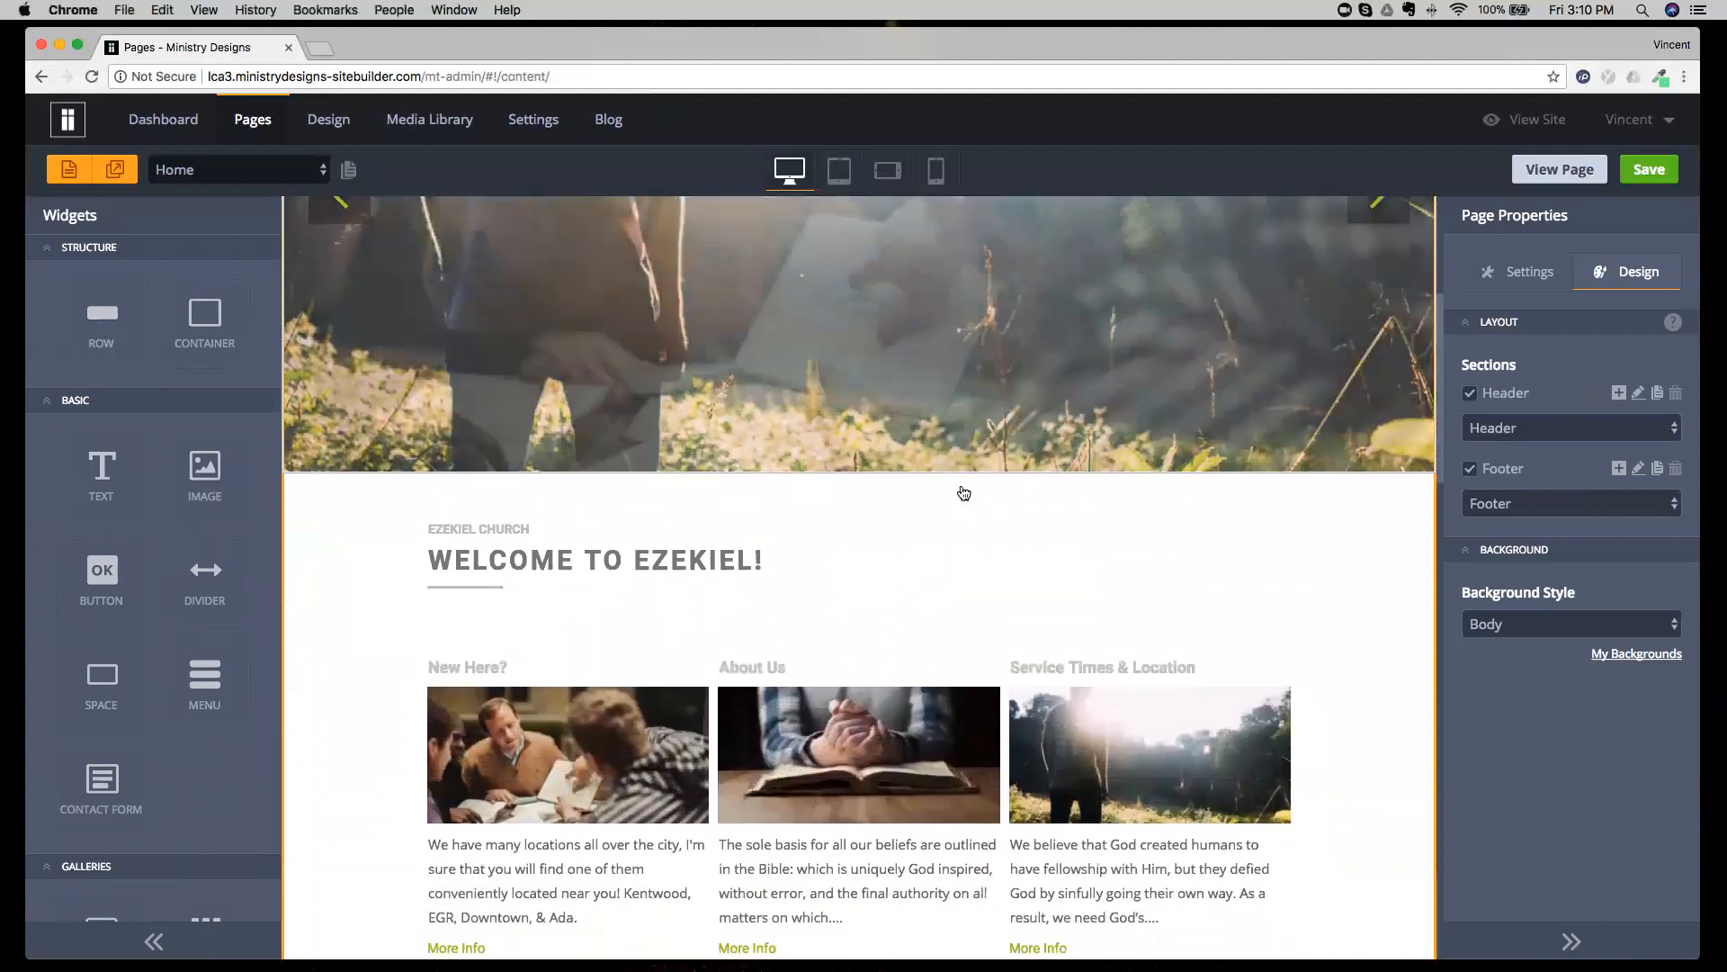
pyautogui.scroll(-2, 964, 492)
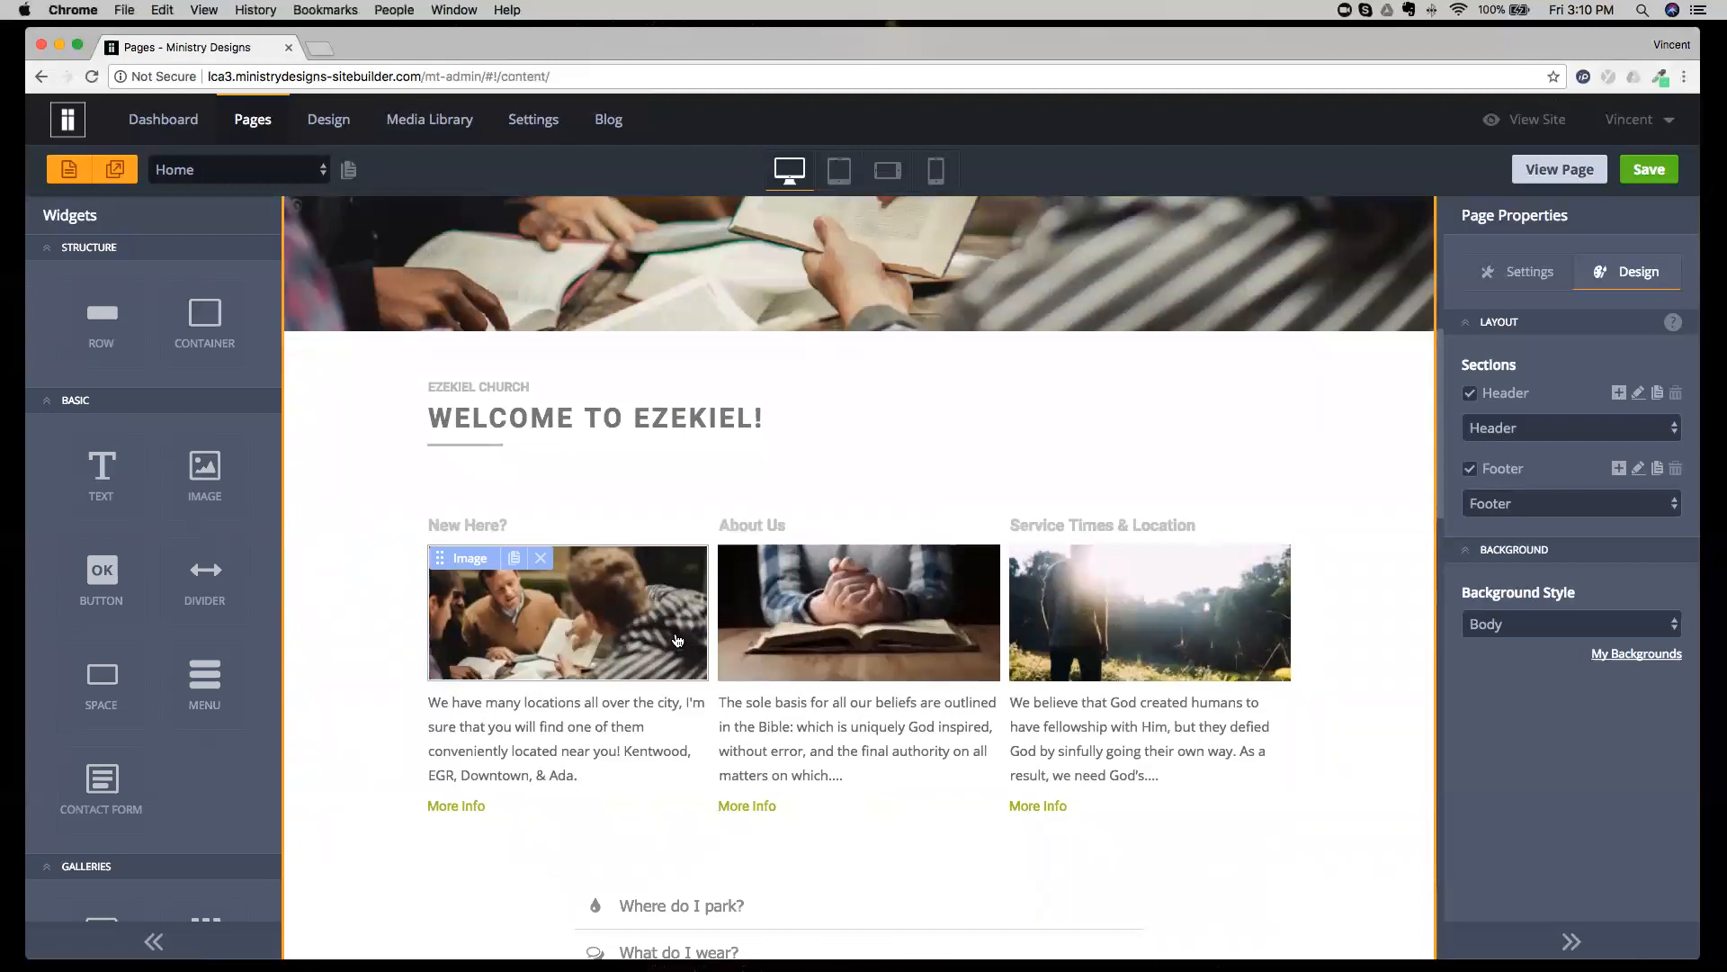
pyautogui.click(590, 613)
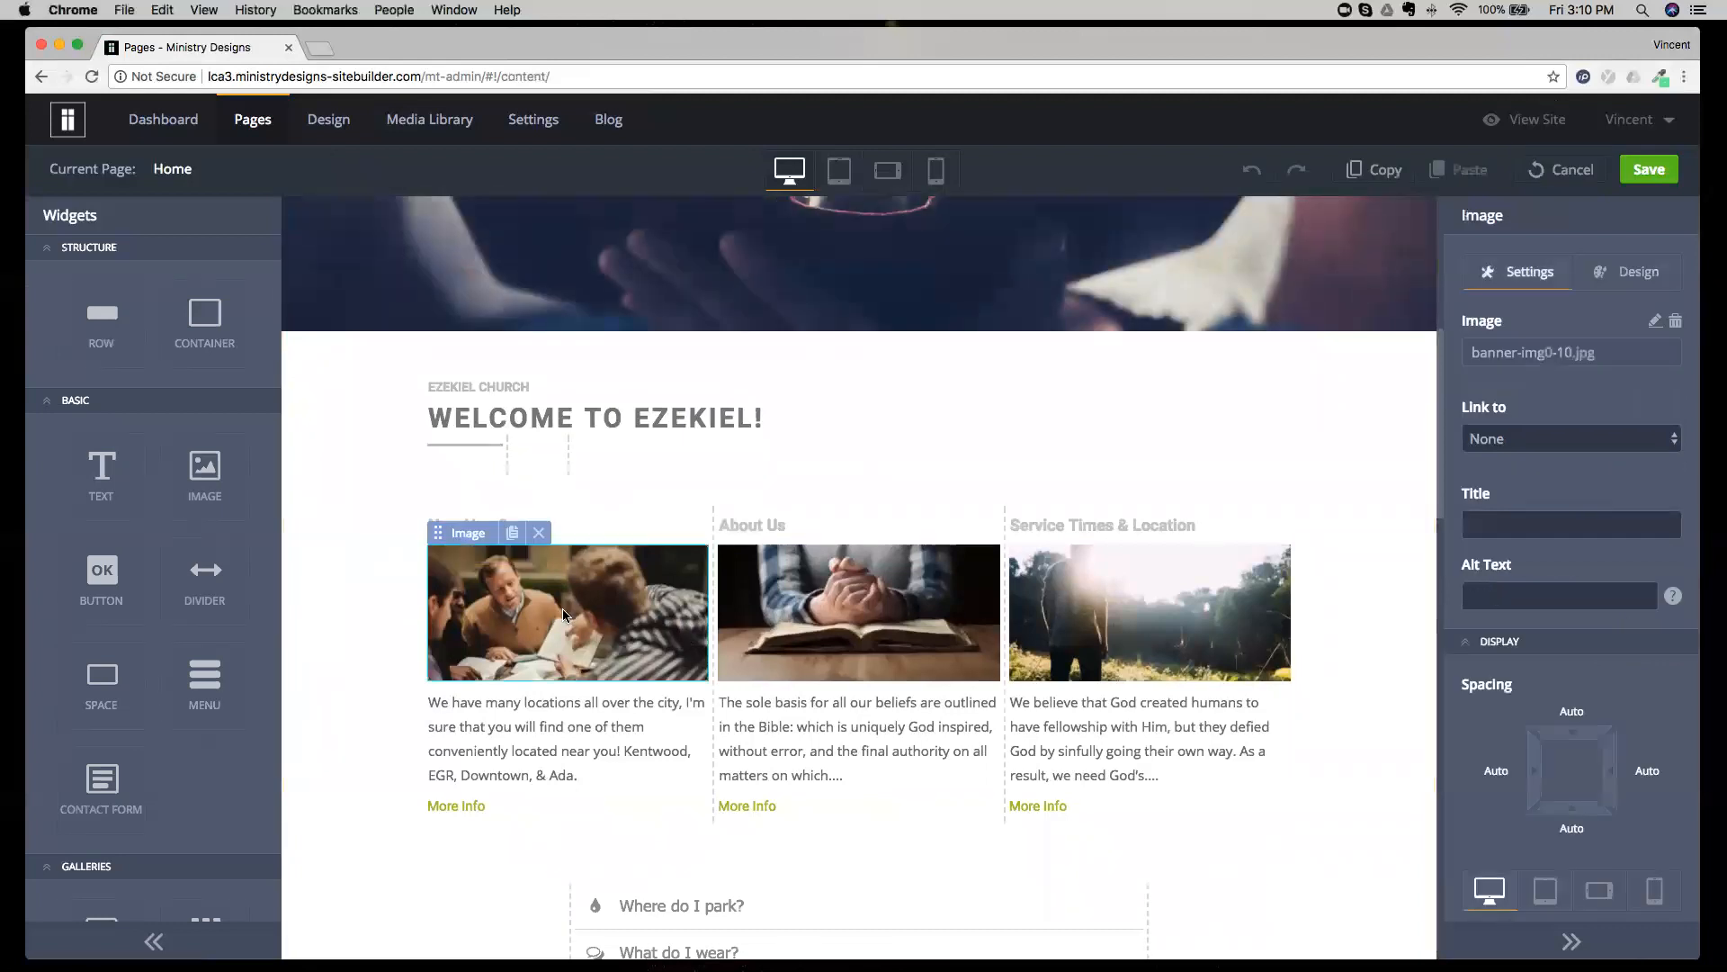
pyautogui.moveTo(1459, 218); pyautogui.dragTo(1518, 228)
# Select the "More Info" button in the About Us column and inspect its properties.
pyautogui.click(820, 812)
pyautogui.scroll(-5, 821, 814)
pyautogui.scroll(2, 828, 597)
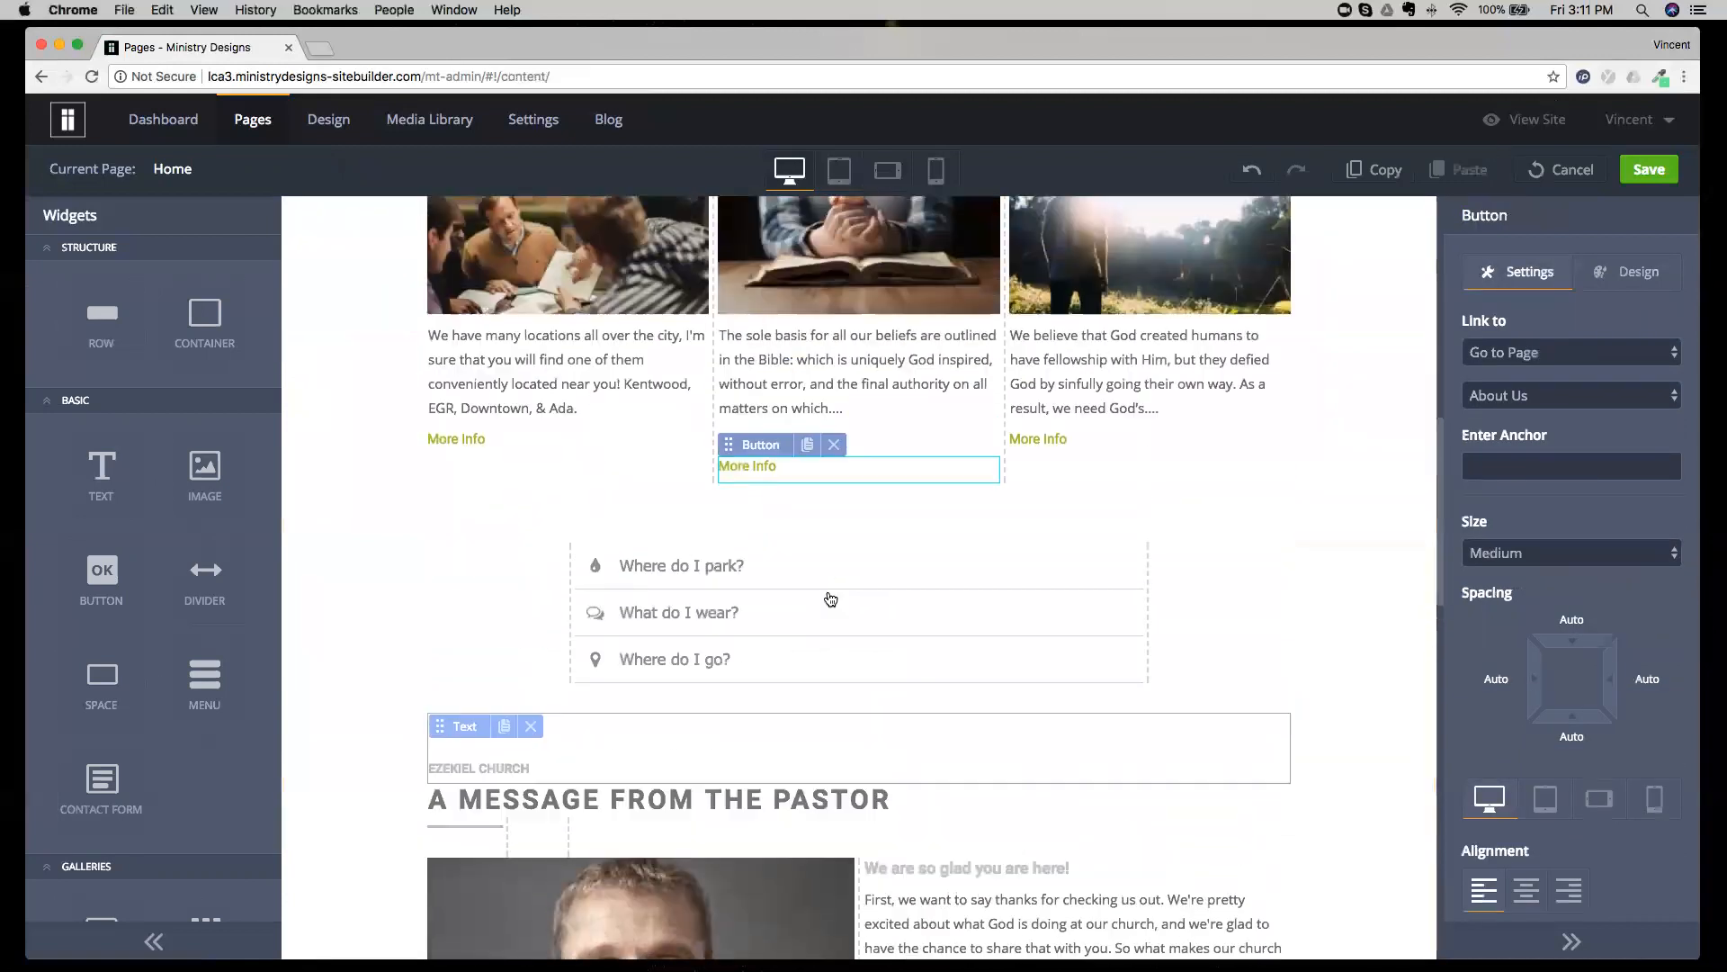
pyautogui.click(836, 443)
pyautogui.click(837, 455)
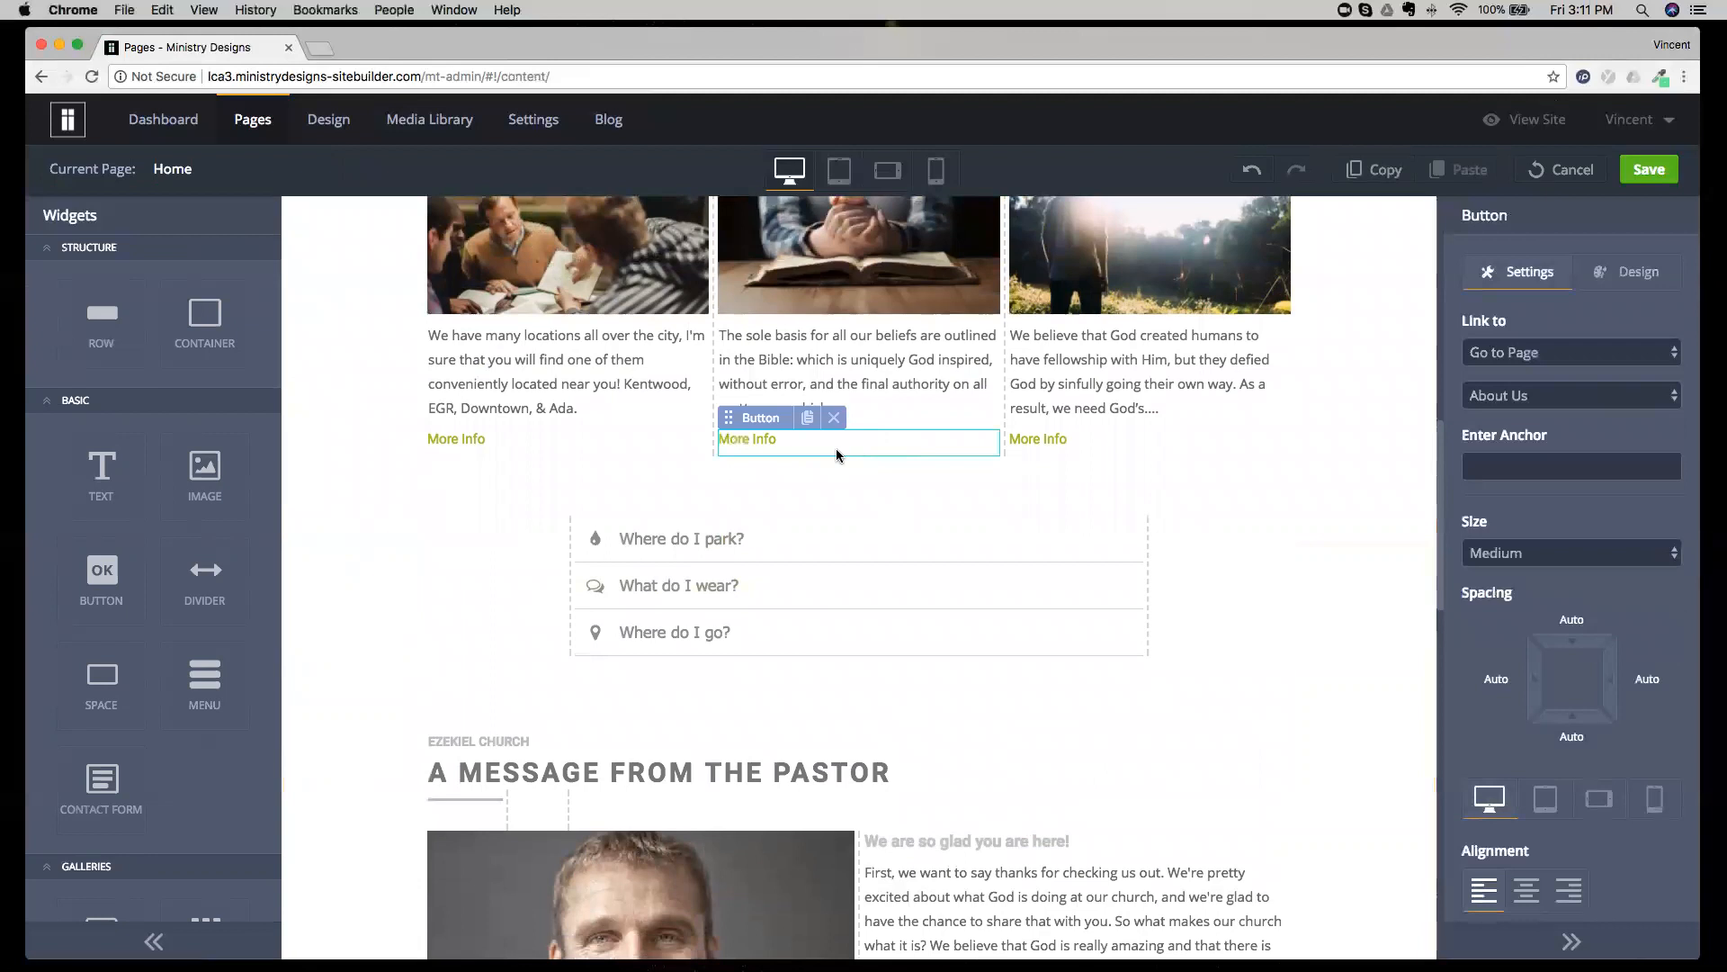
pyautogui.moveTo(1459, 216); pyautogui.dragTo(1520, 222)
# Open the "What do I wear?" accordion item, inspect the Accordion widget's settings and discard the pending page edits.
pyautogui.click(996, 586)
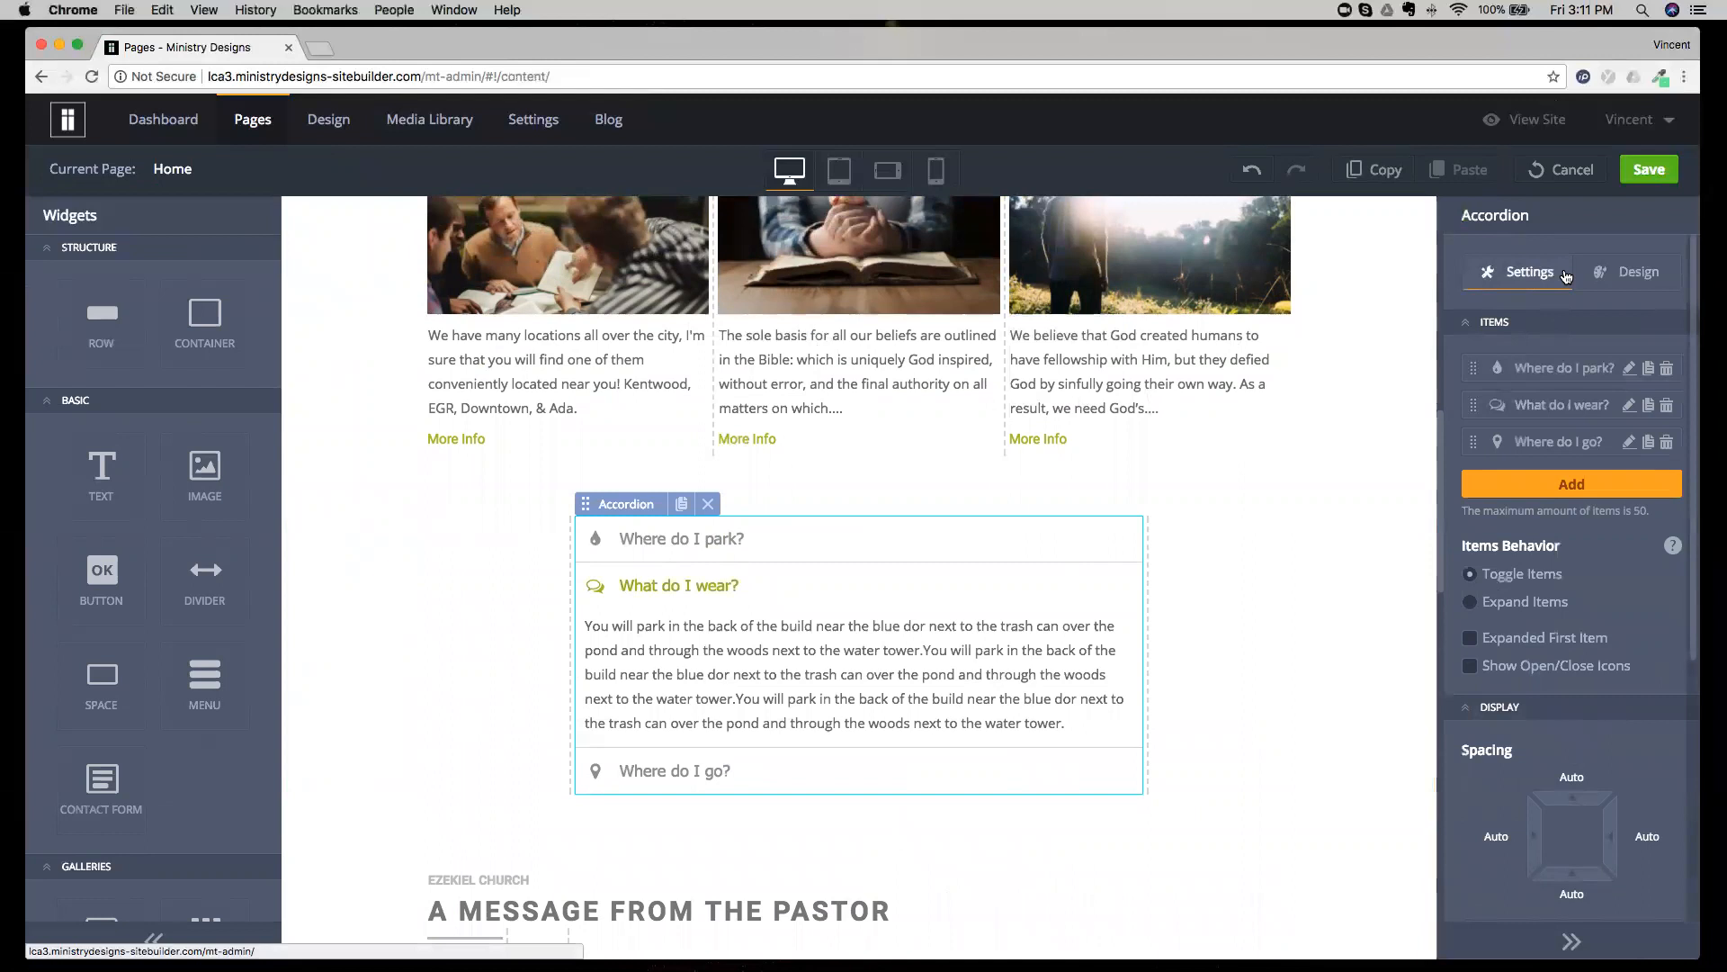
pyautogui.moveTo(1461, 217); pyautogui.dragTo(1569, 222)
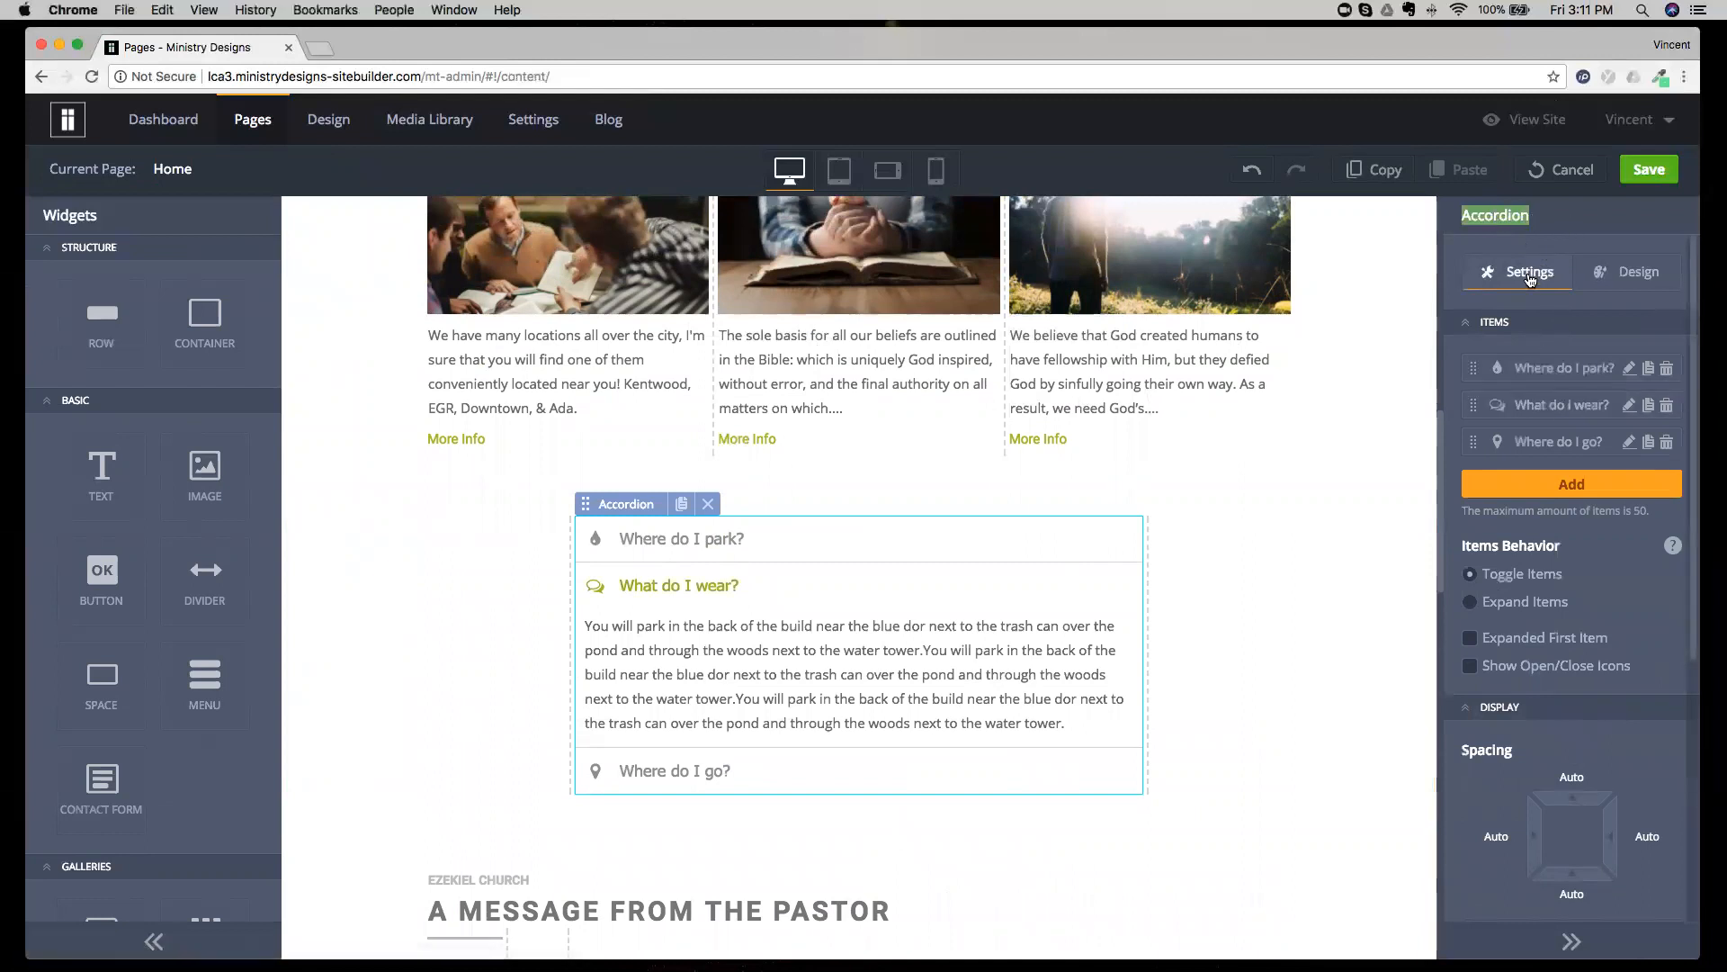
pyautogui.scroll(-5, 1539, 405)
pyautogui.scroll(4, 1541, 522)
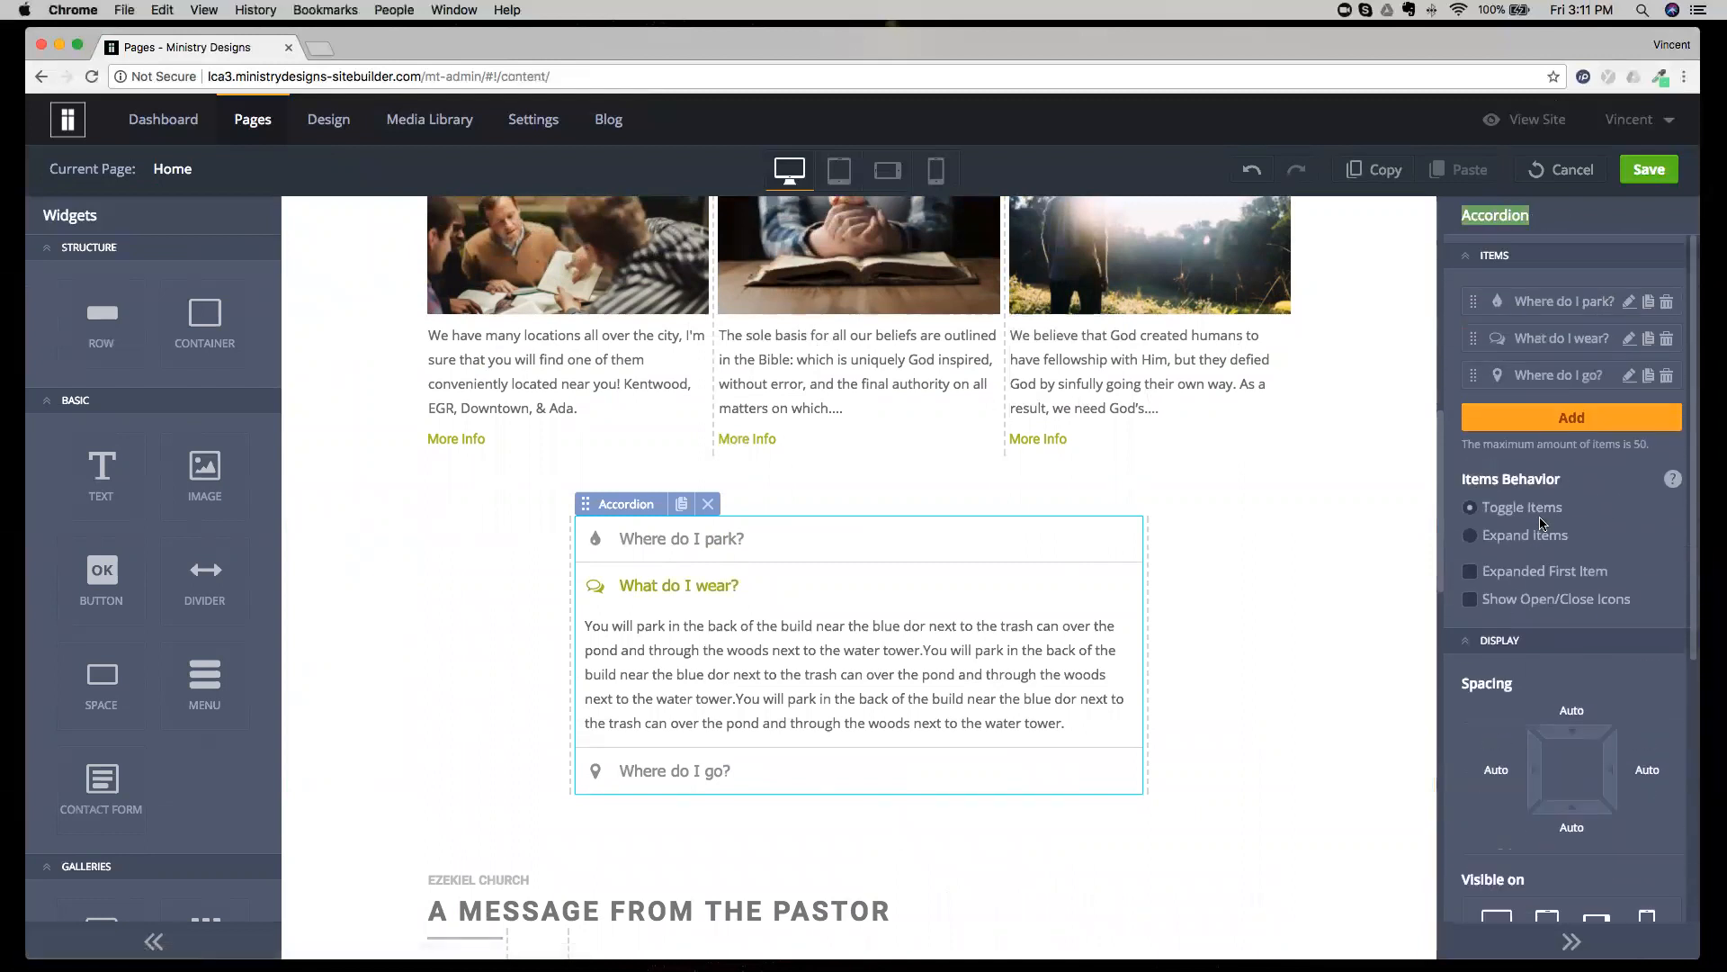
pyautogui.scroll(2, 1541, 524)
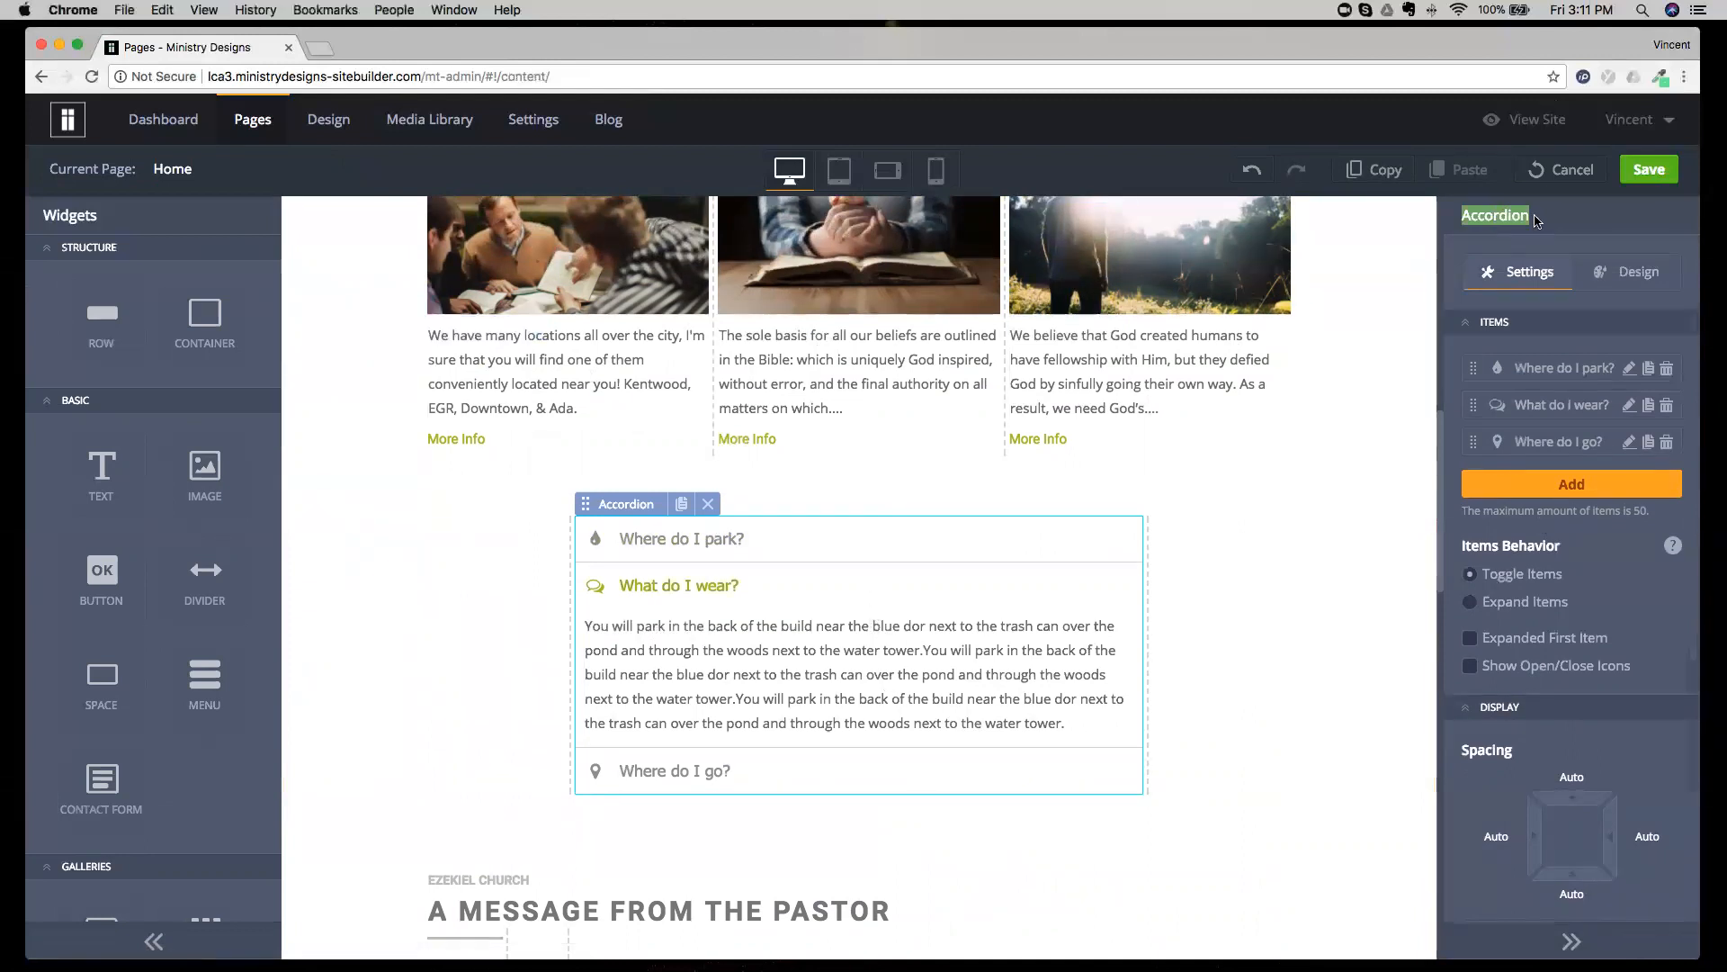
pyautogui.click(1570, 173)
pyautogui.click(833, 571)
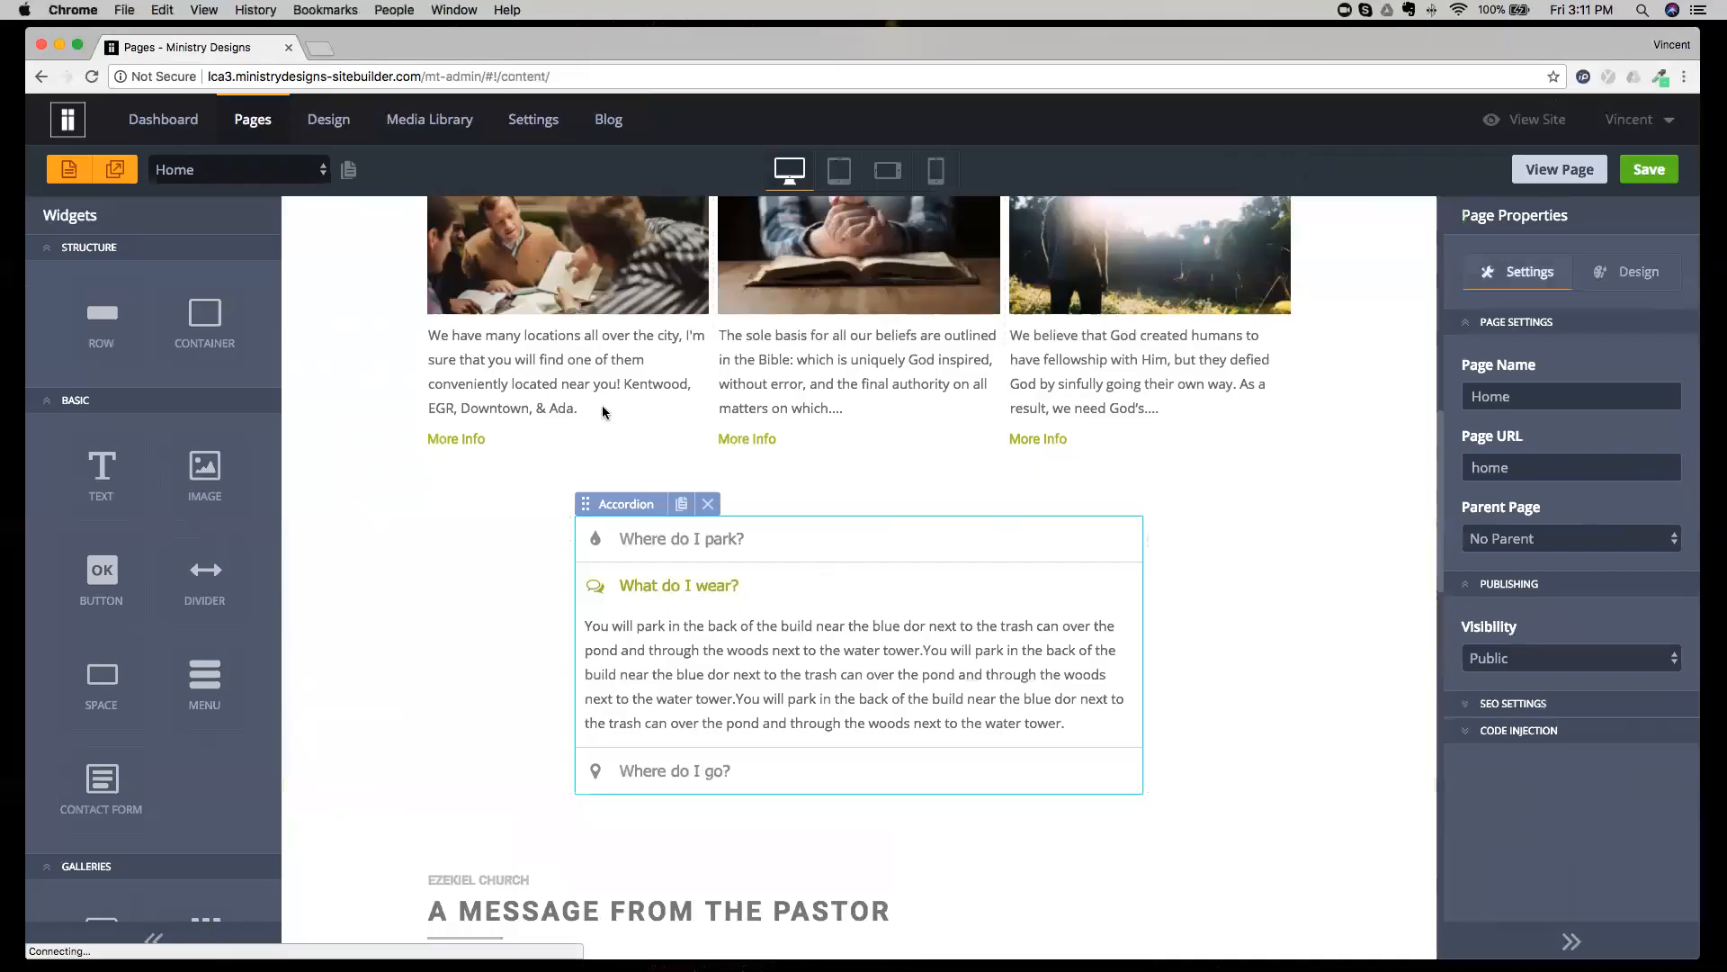
# Switch to the About Us page and inspect its Page Properties.
pyautogui.click(293, 171)
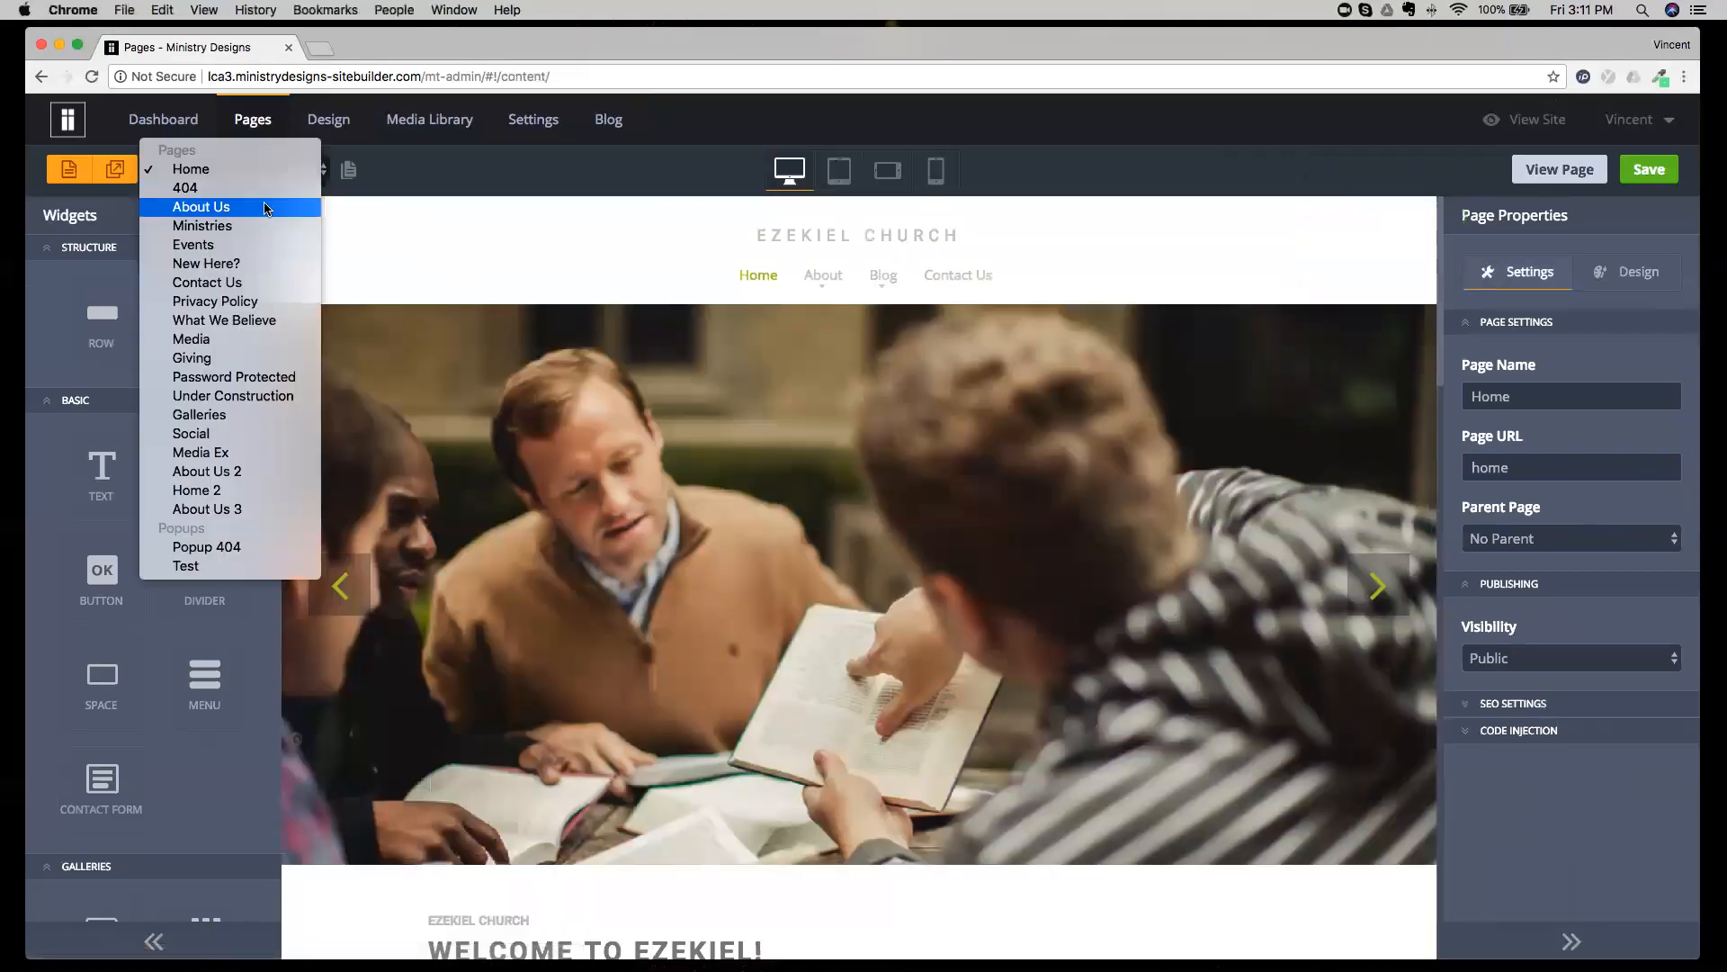
pyautogui.click(266, 207)
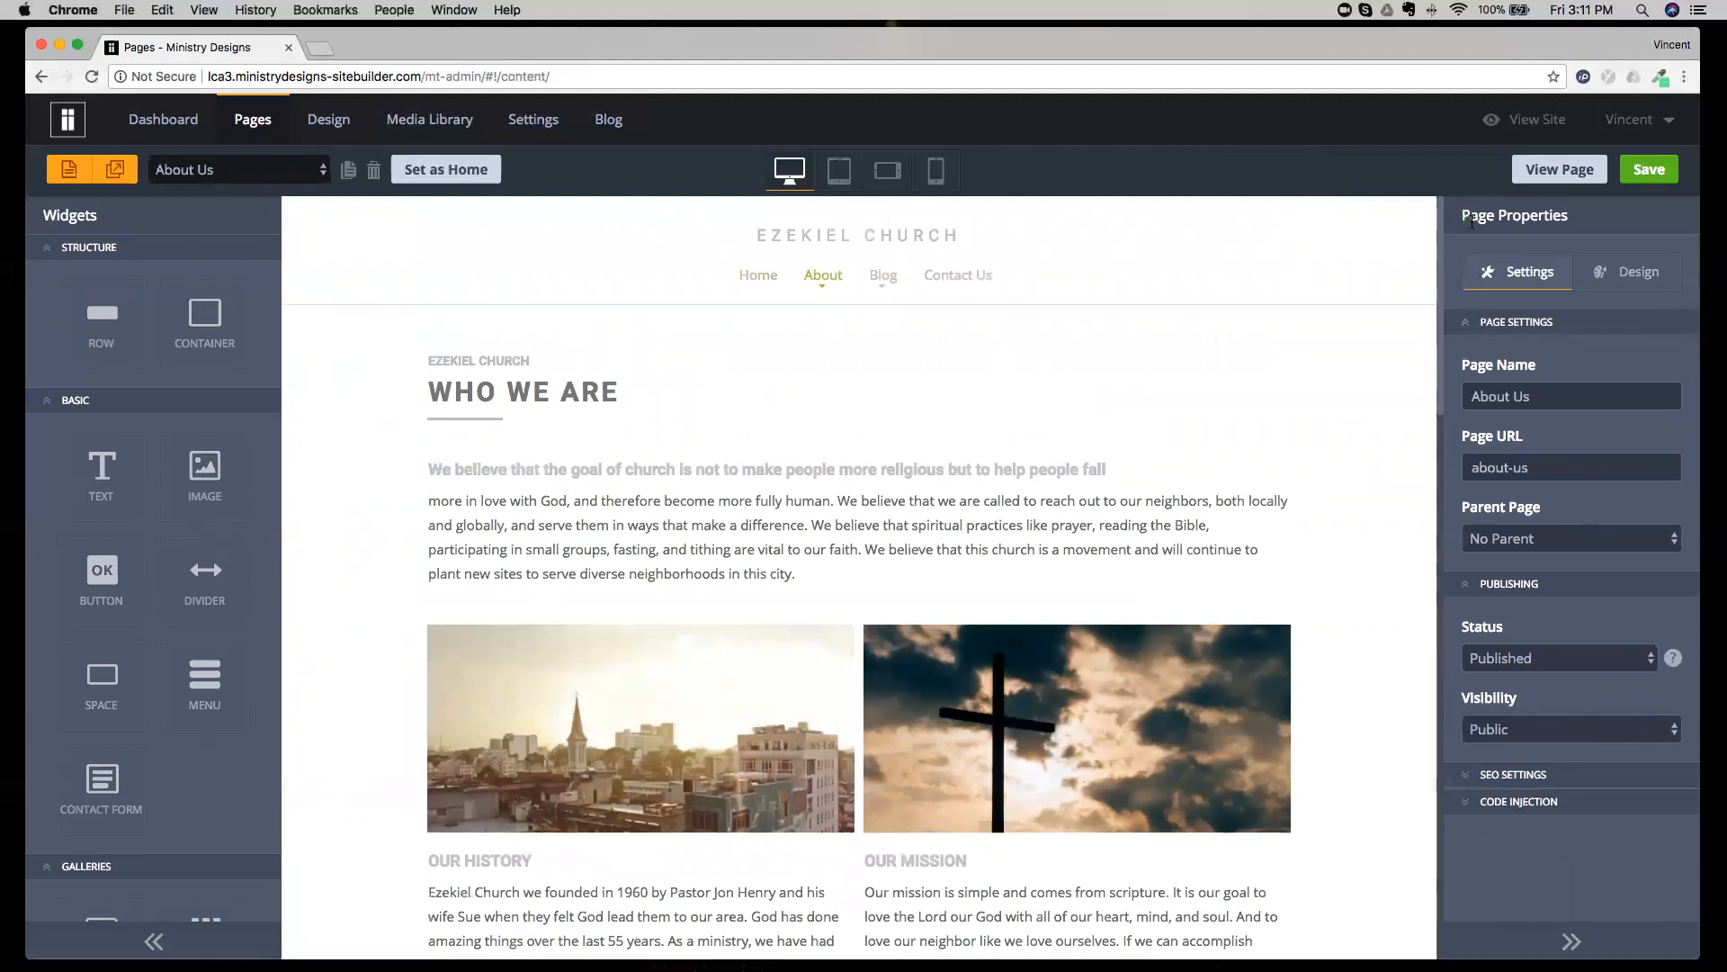
pyautogui.moveTo(1462, 216); pyautogui.dragTo(1595, 224)
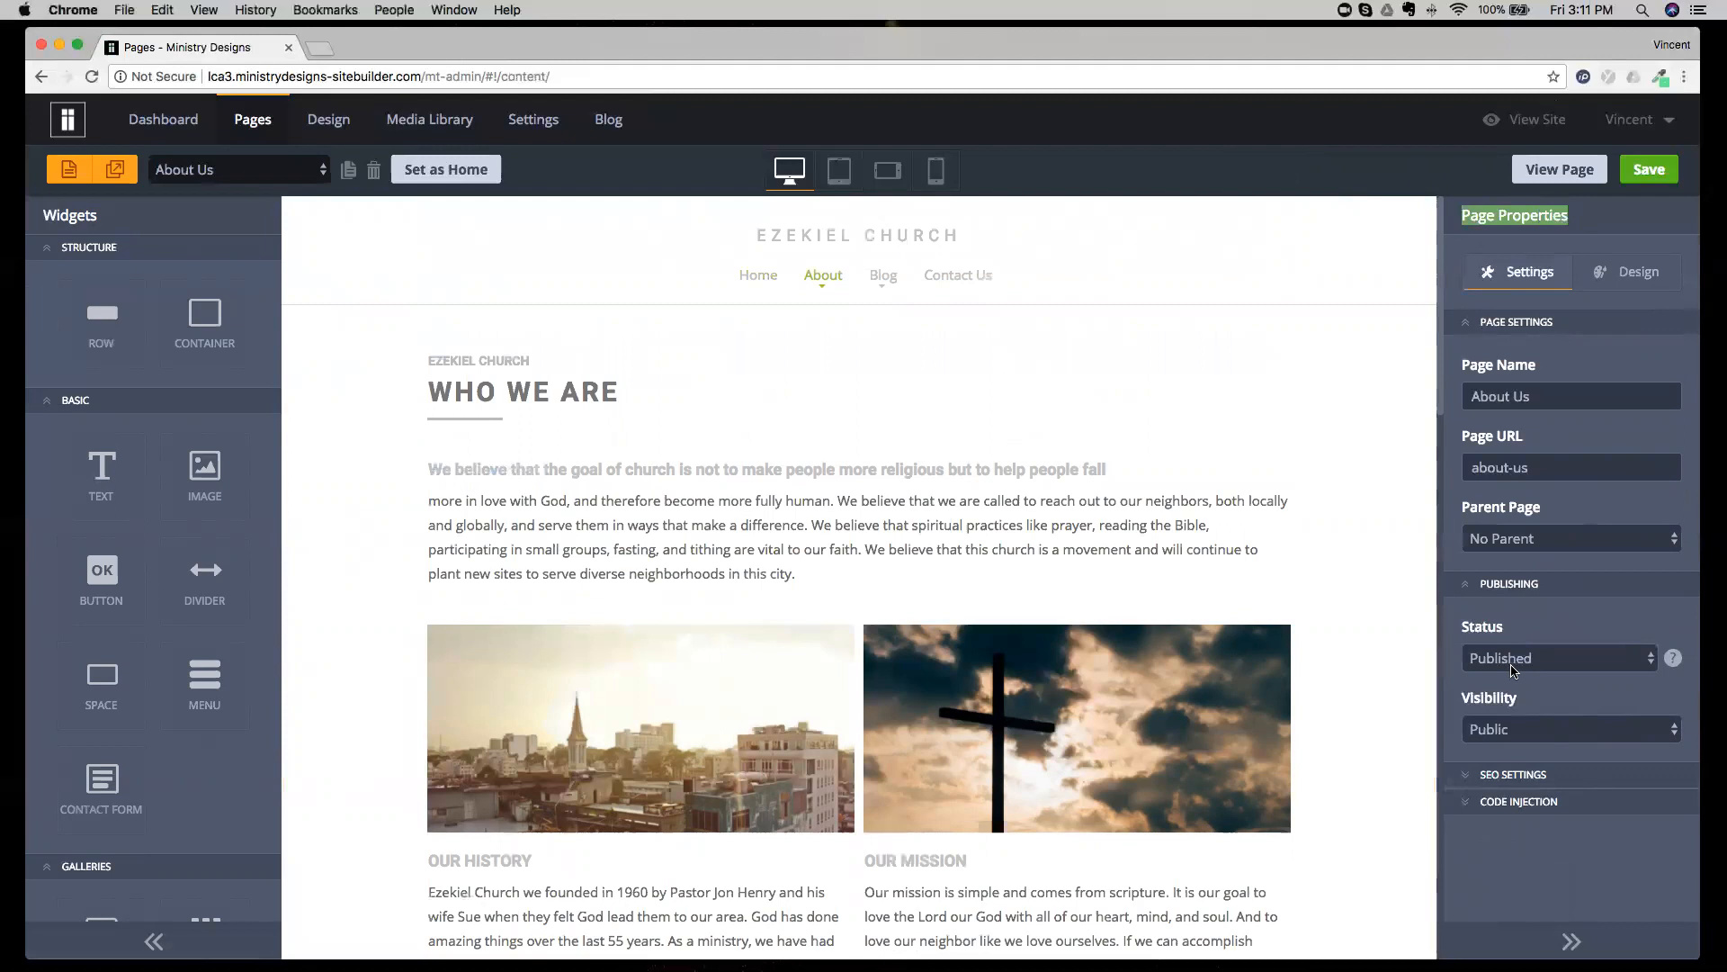
# View the About Us page's Status options and its URL field, keeping the status as Published.
pyautogui.moveTo(1462, 634); pyautogui.dragTo(1511, 634)
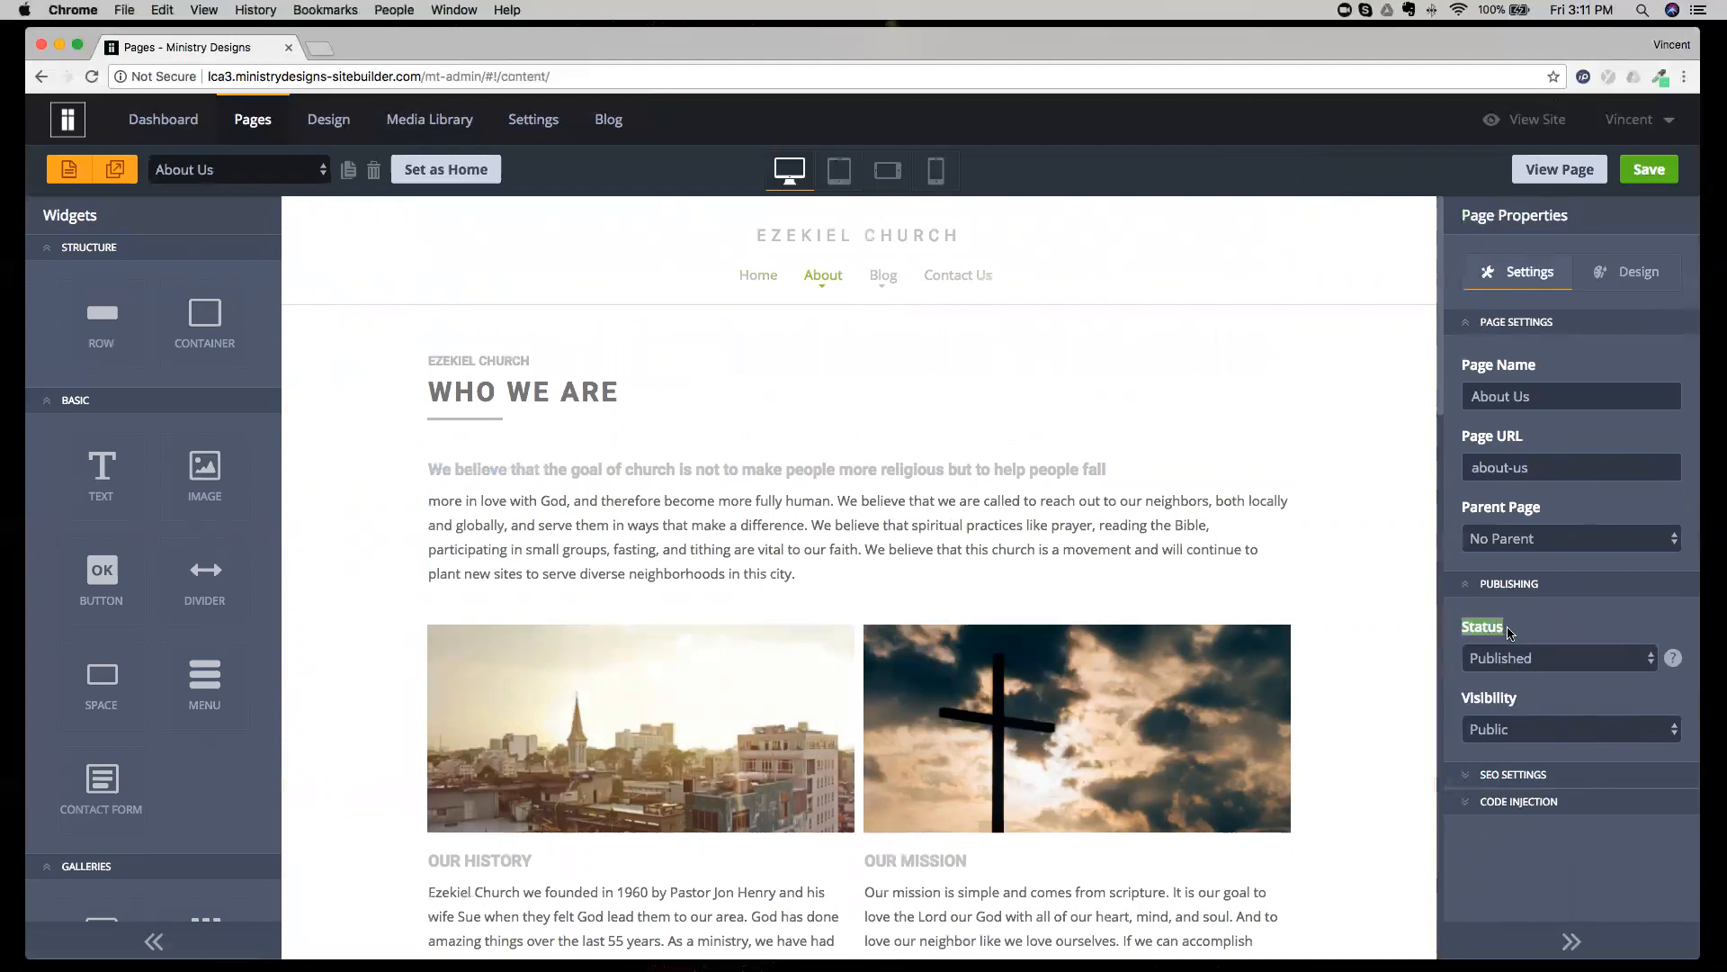
pyautogui.click(1527, 658)
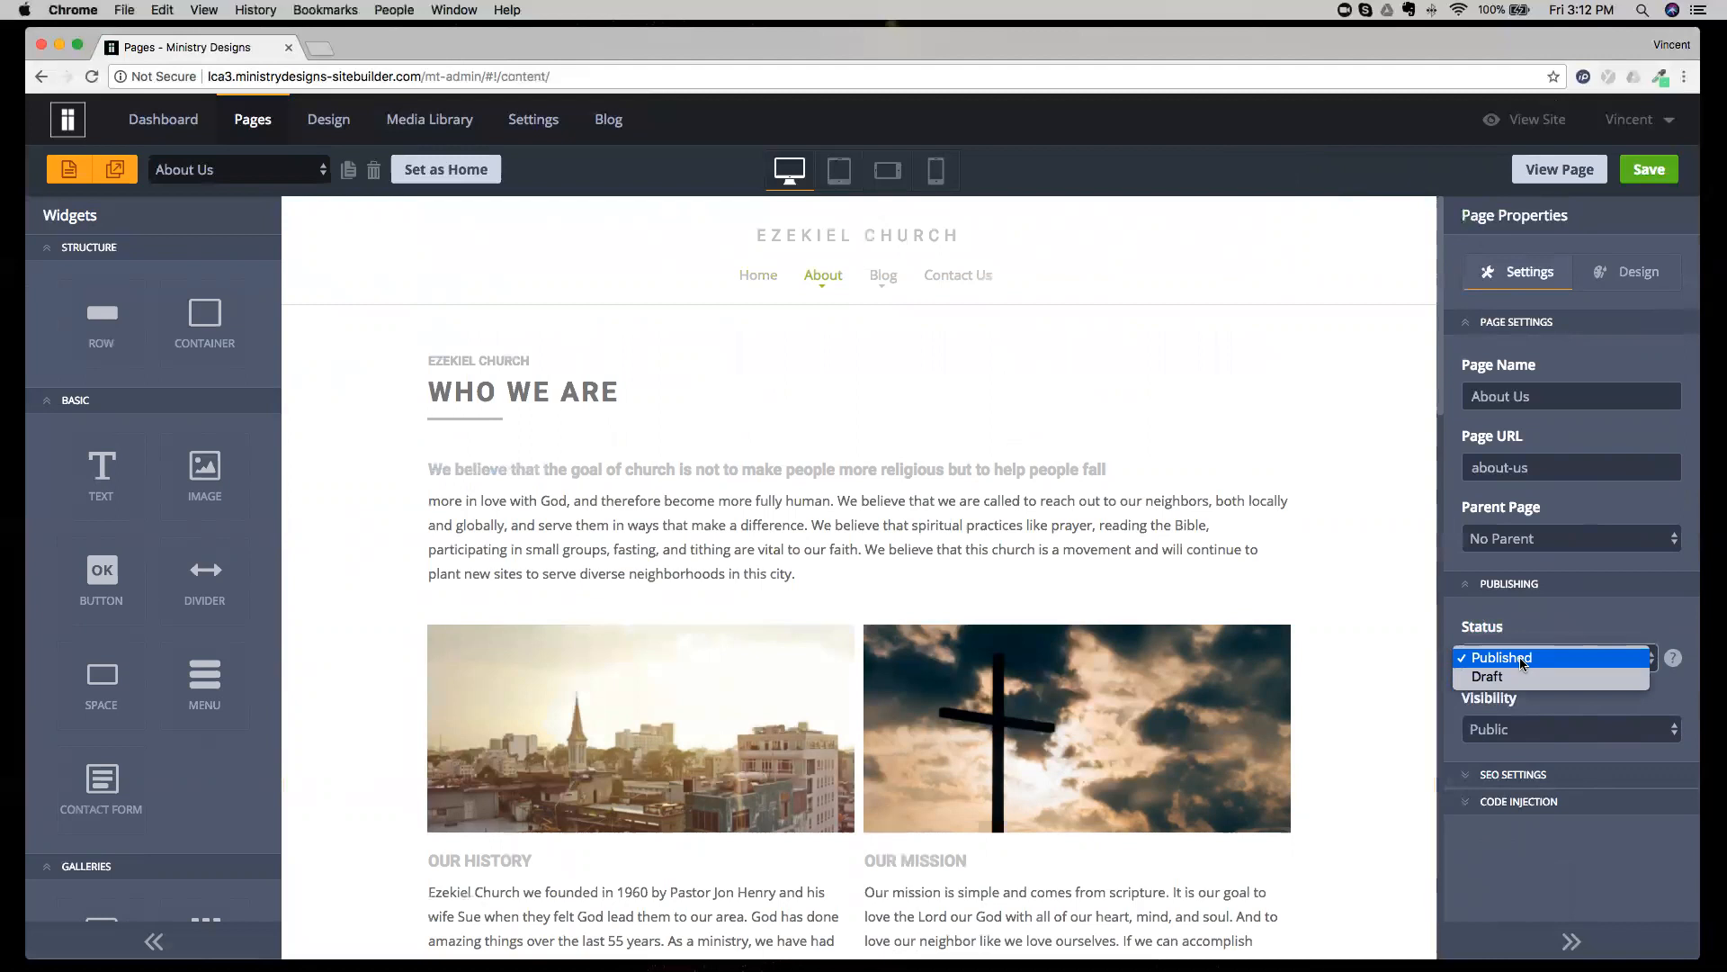
pyautogui.click(1480, 469)
pyautogui.moveTo(1534, 467); pyautogui.dragTo(1469, 467)
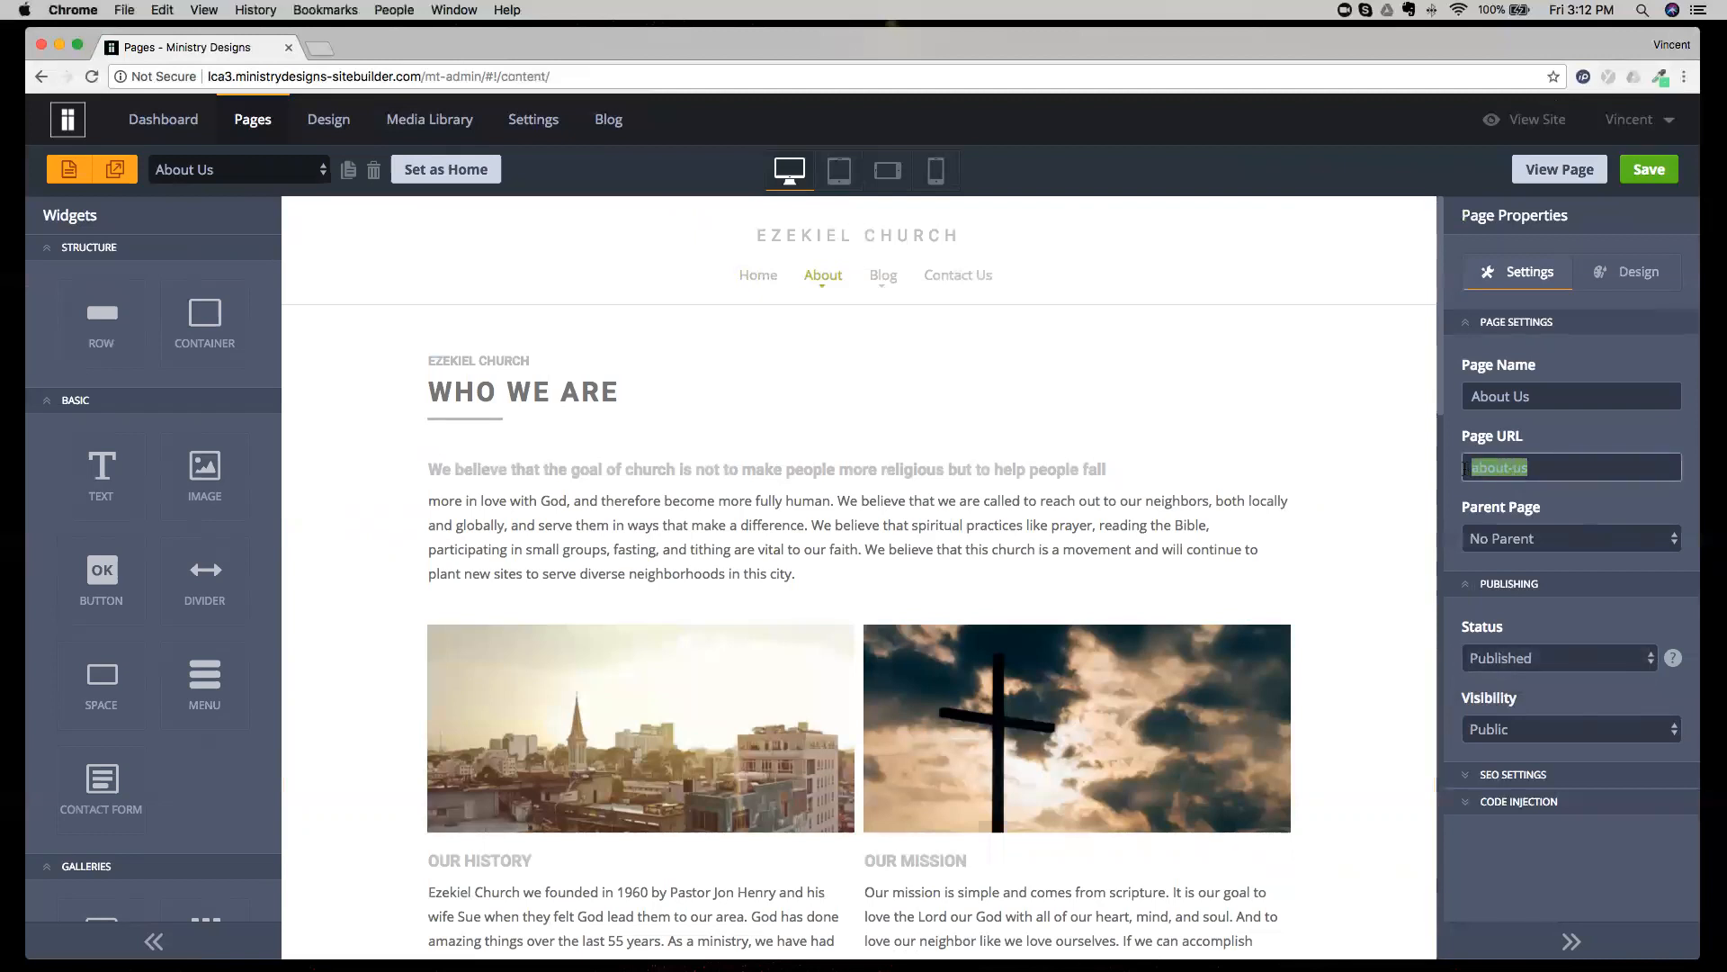
pyautogui.click(1569, 663)
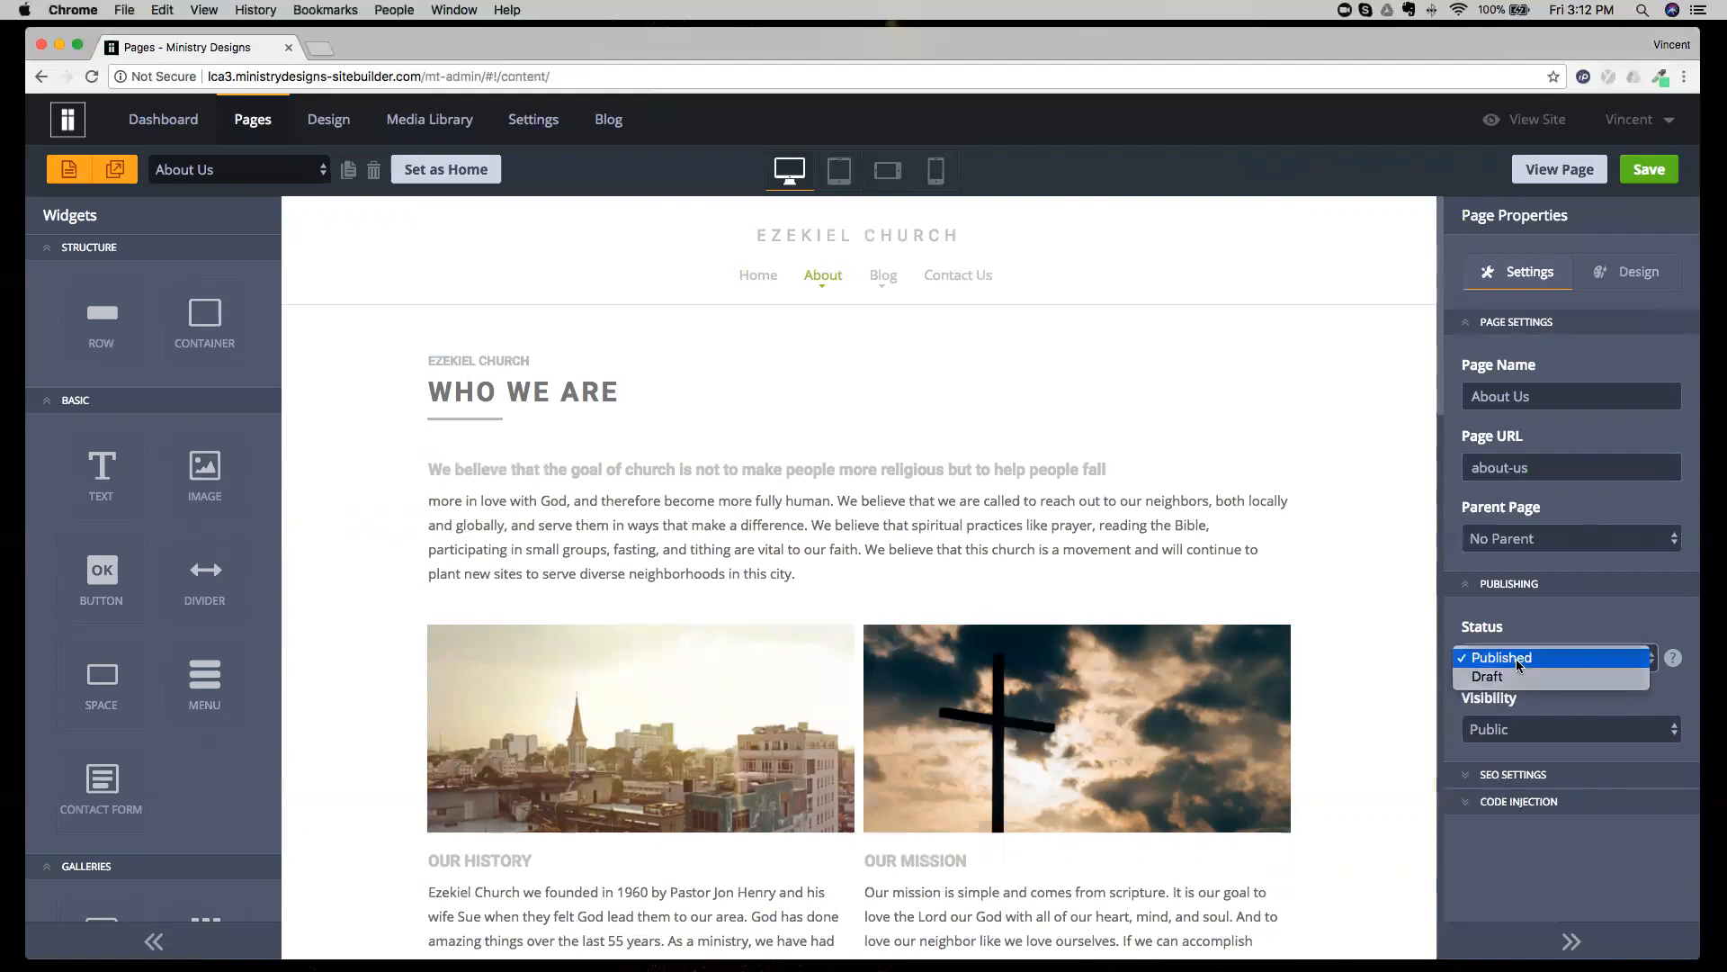
pyautogui.click(1518, 664)
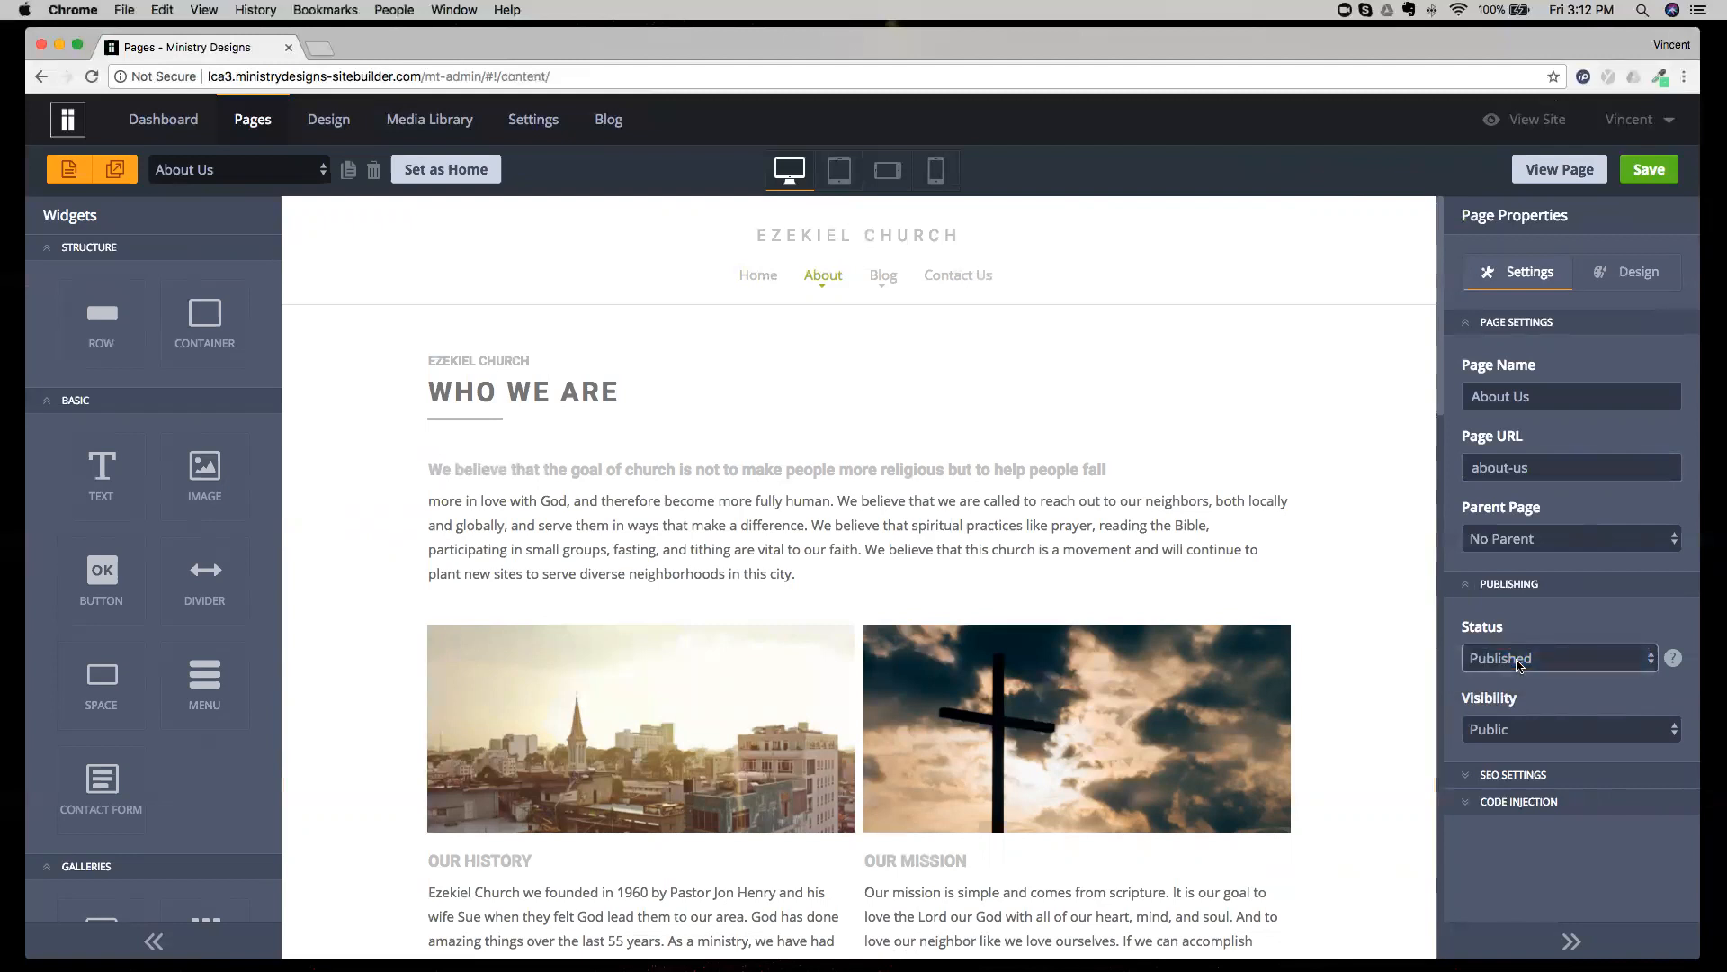
# Return to the Home page and look over the structure widgets, the slider and the welcome section.
pyautogui.click(257, 169)
pyautogui.click(252, 134)
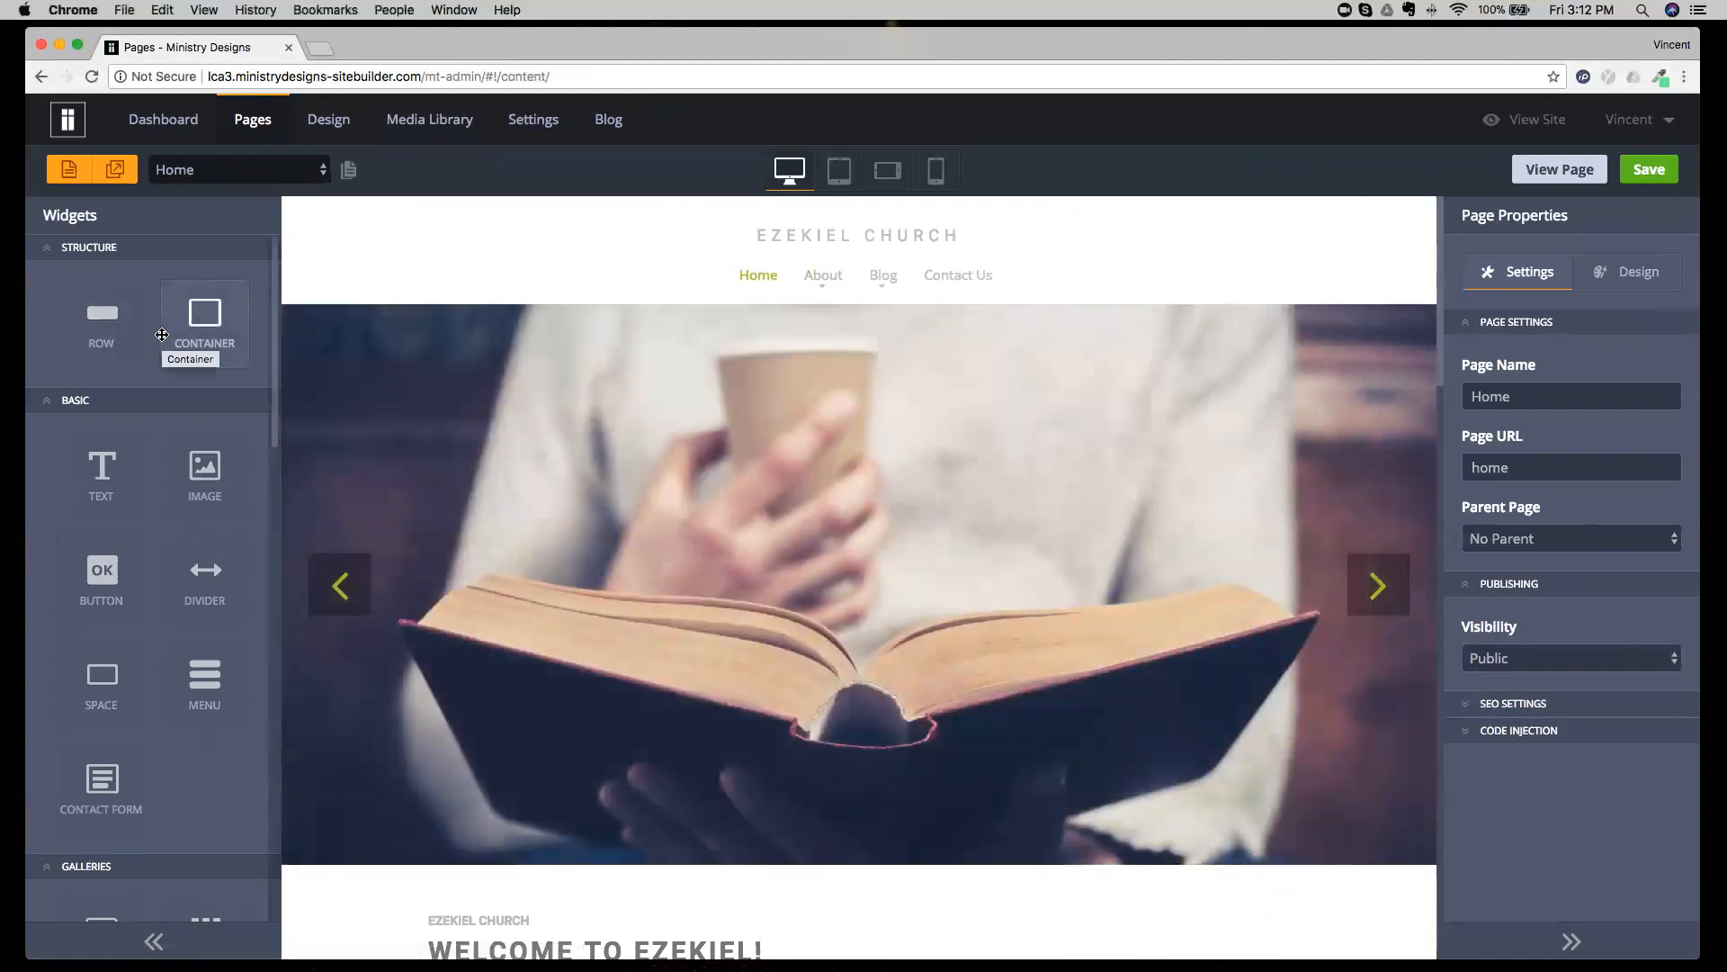
pyautogui.moveTo(162, 335); pyautogui.dragTo(514, 438)
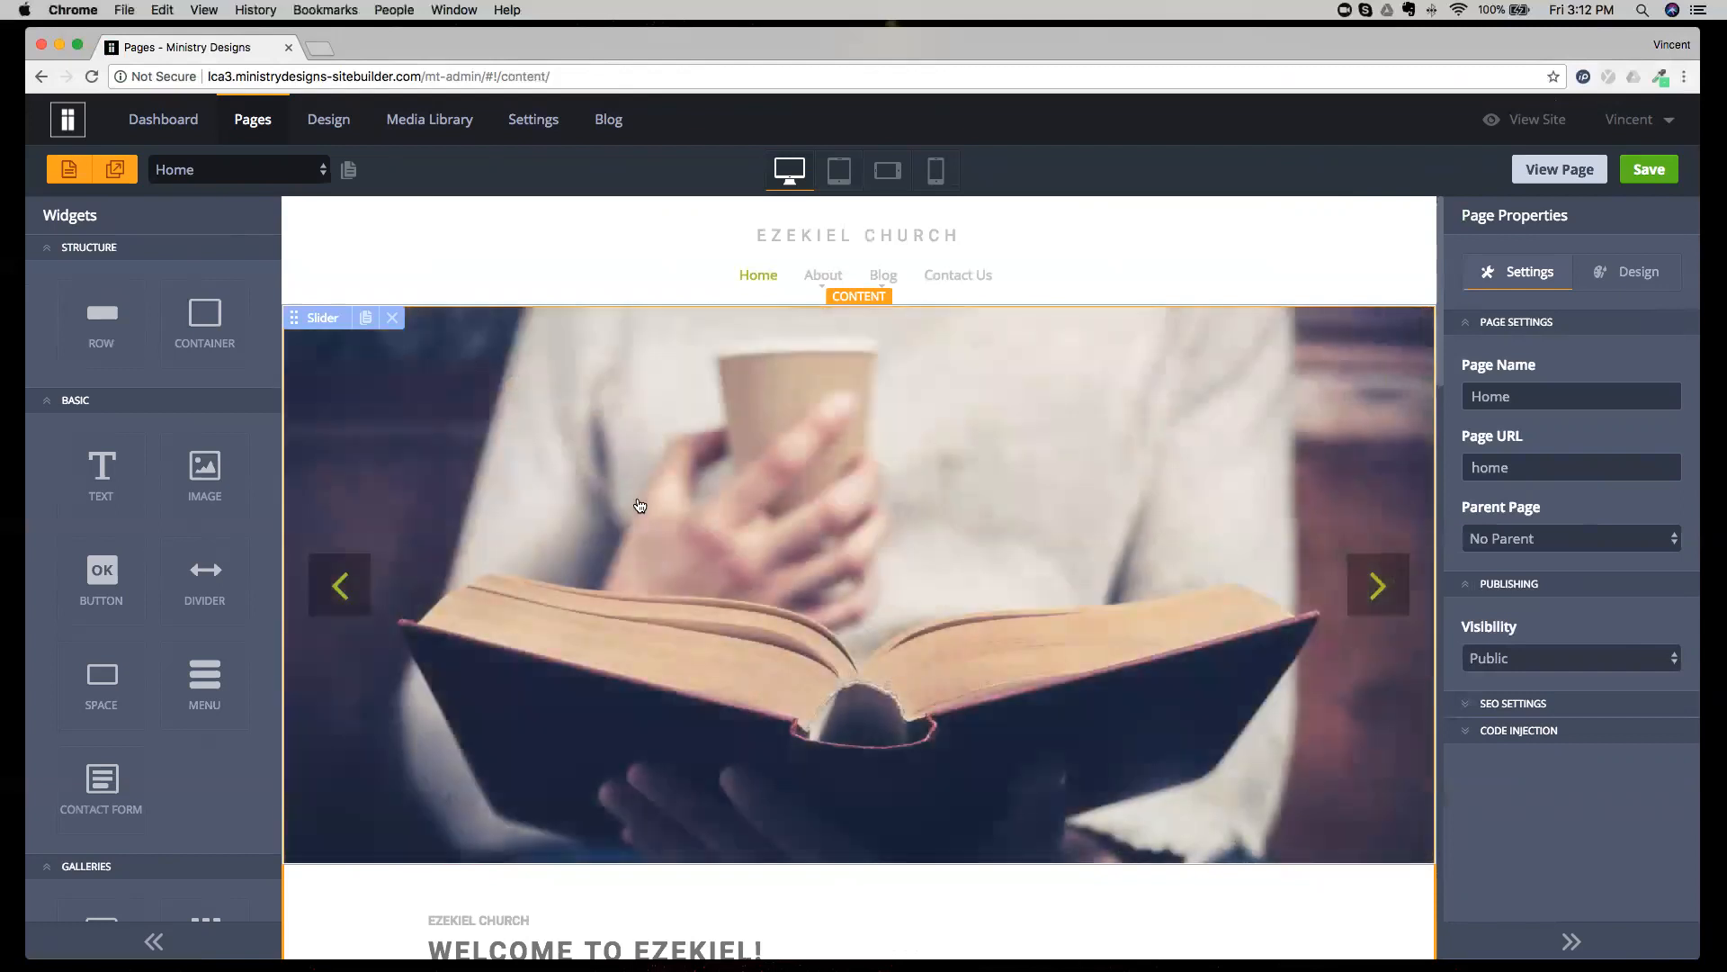
pyautogui.scroll(-4, 638, 503)
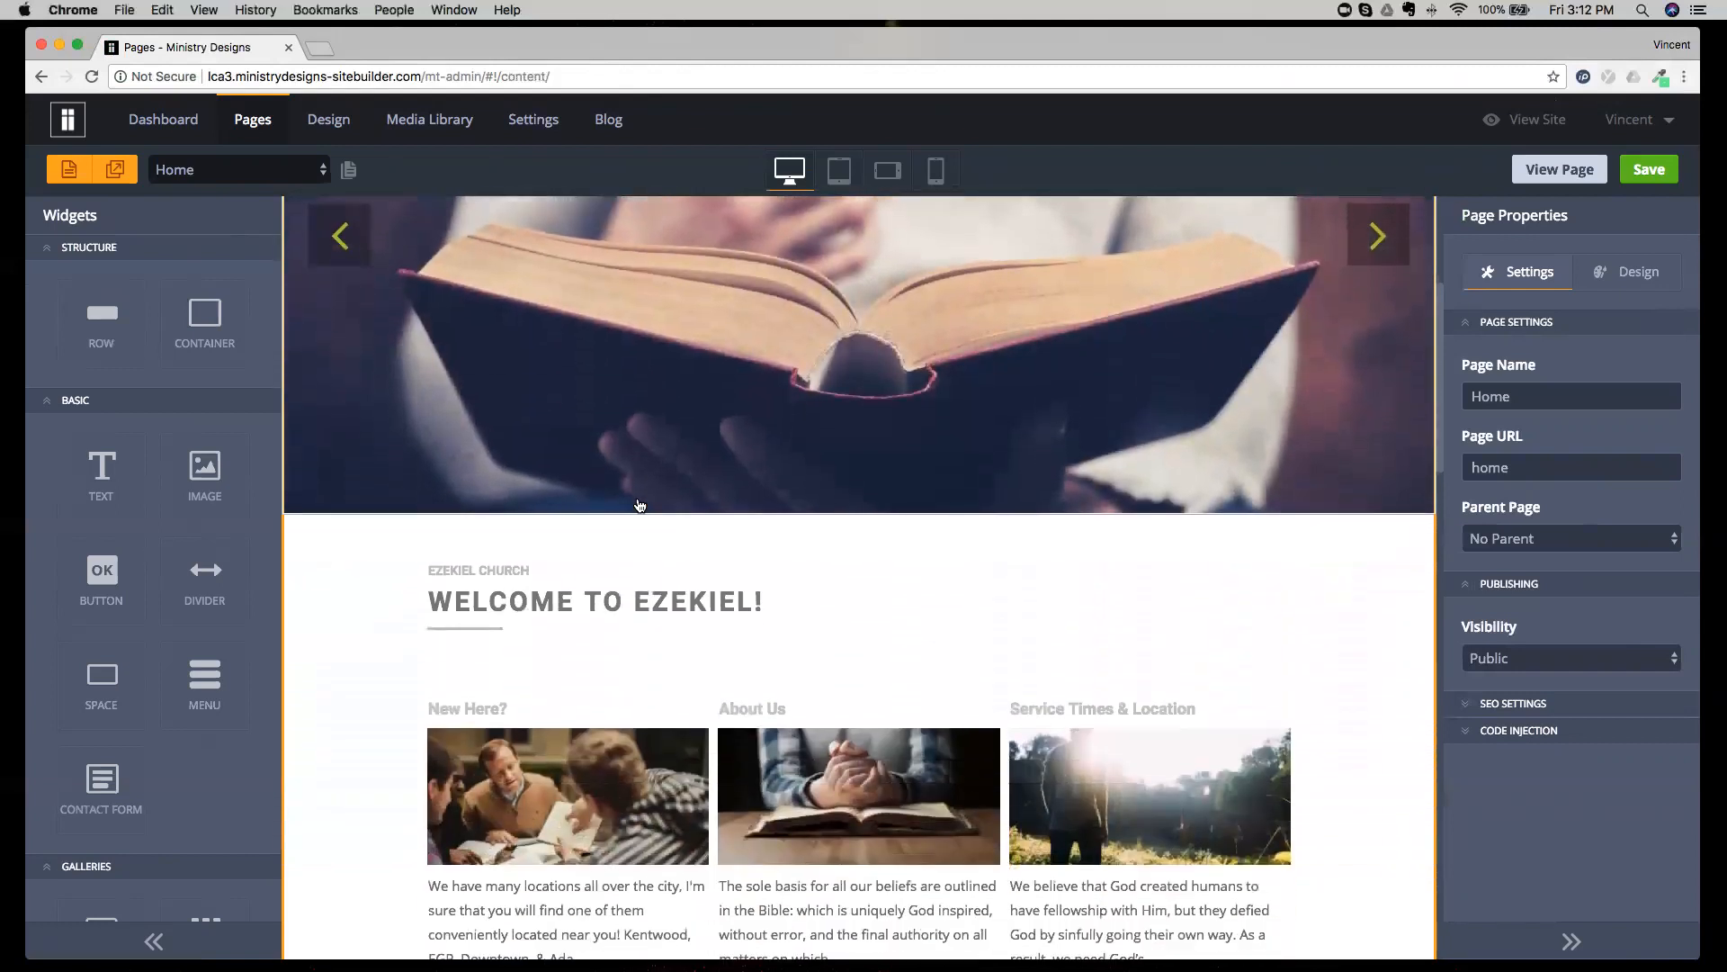
pyautogui.scroll(-1, 639, 505)
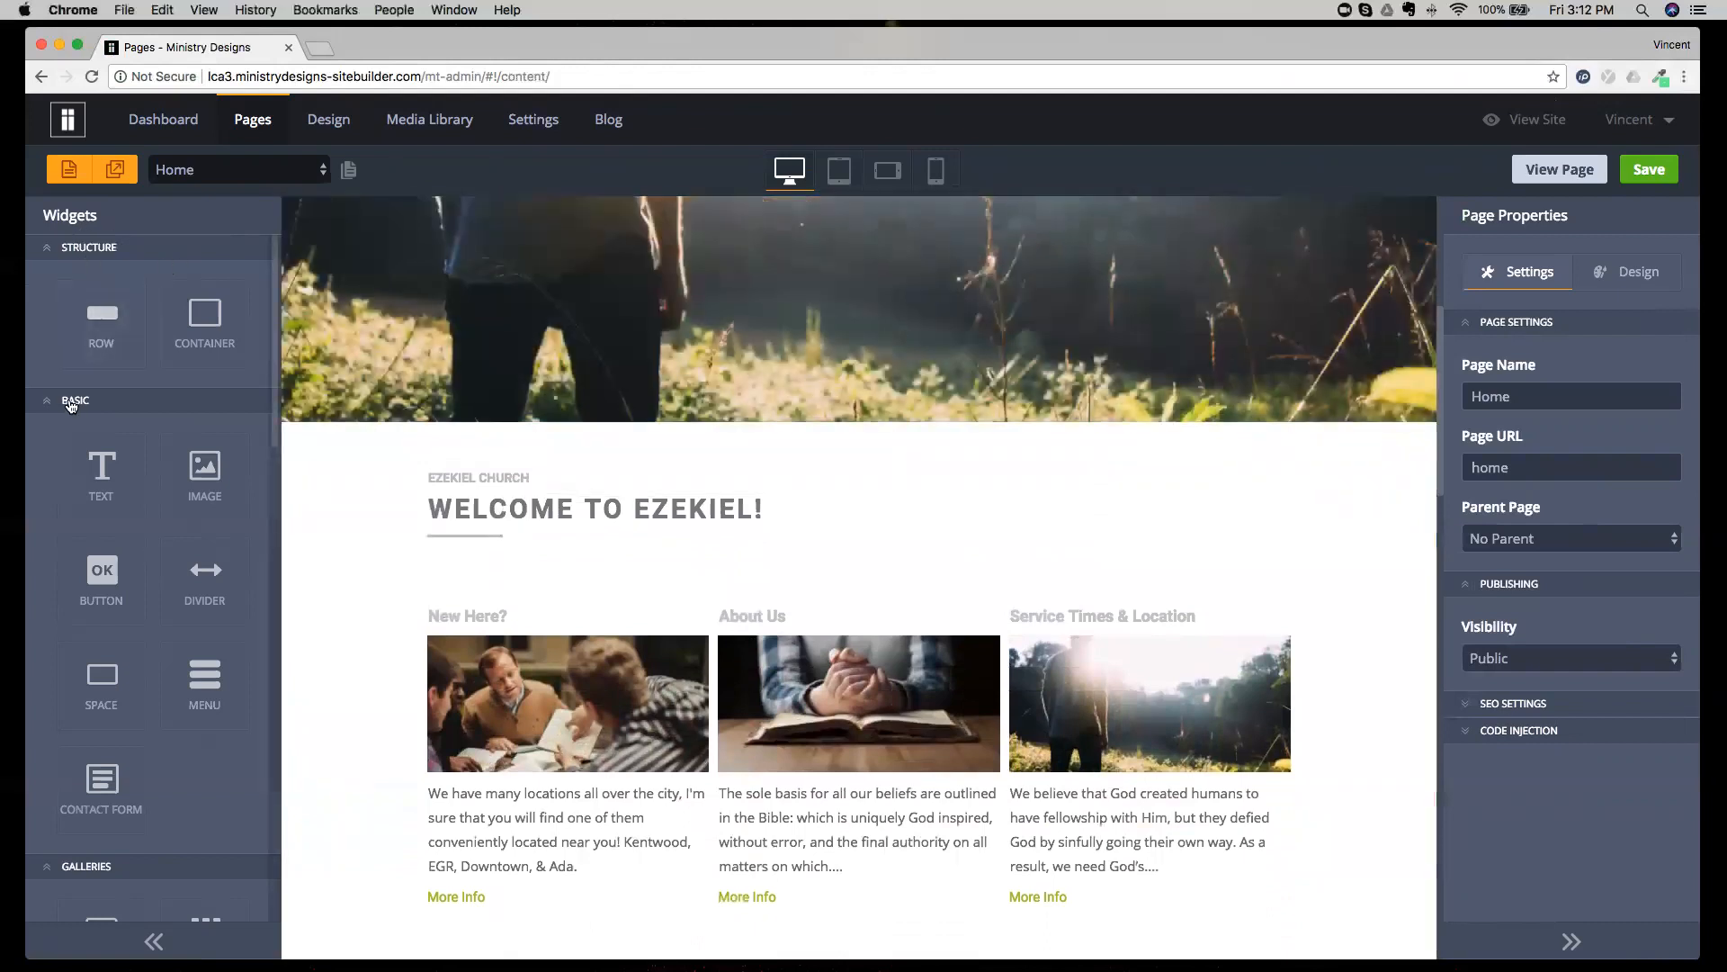
# Collapse the Basic, Galleries, Social, Media, Blog Elements and More widget groups, leaving only Structure expanded.
pyautogui.click(71, 402)
pyautogui.click(70, 427)
pyautogui.click(77, 454)
pyautogui.click(78, 483)
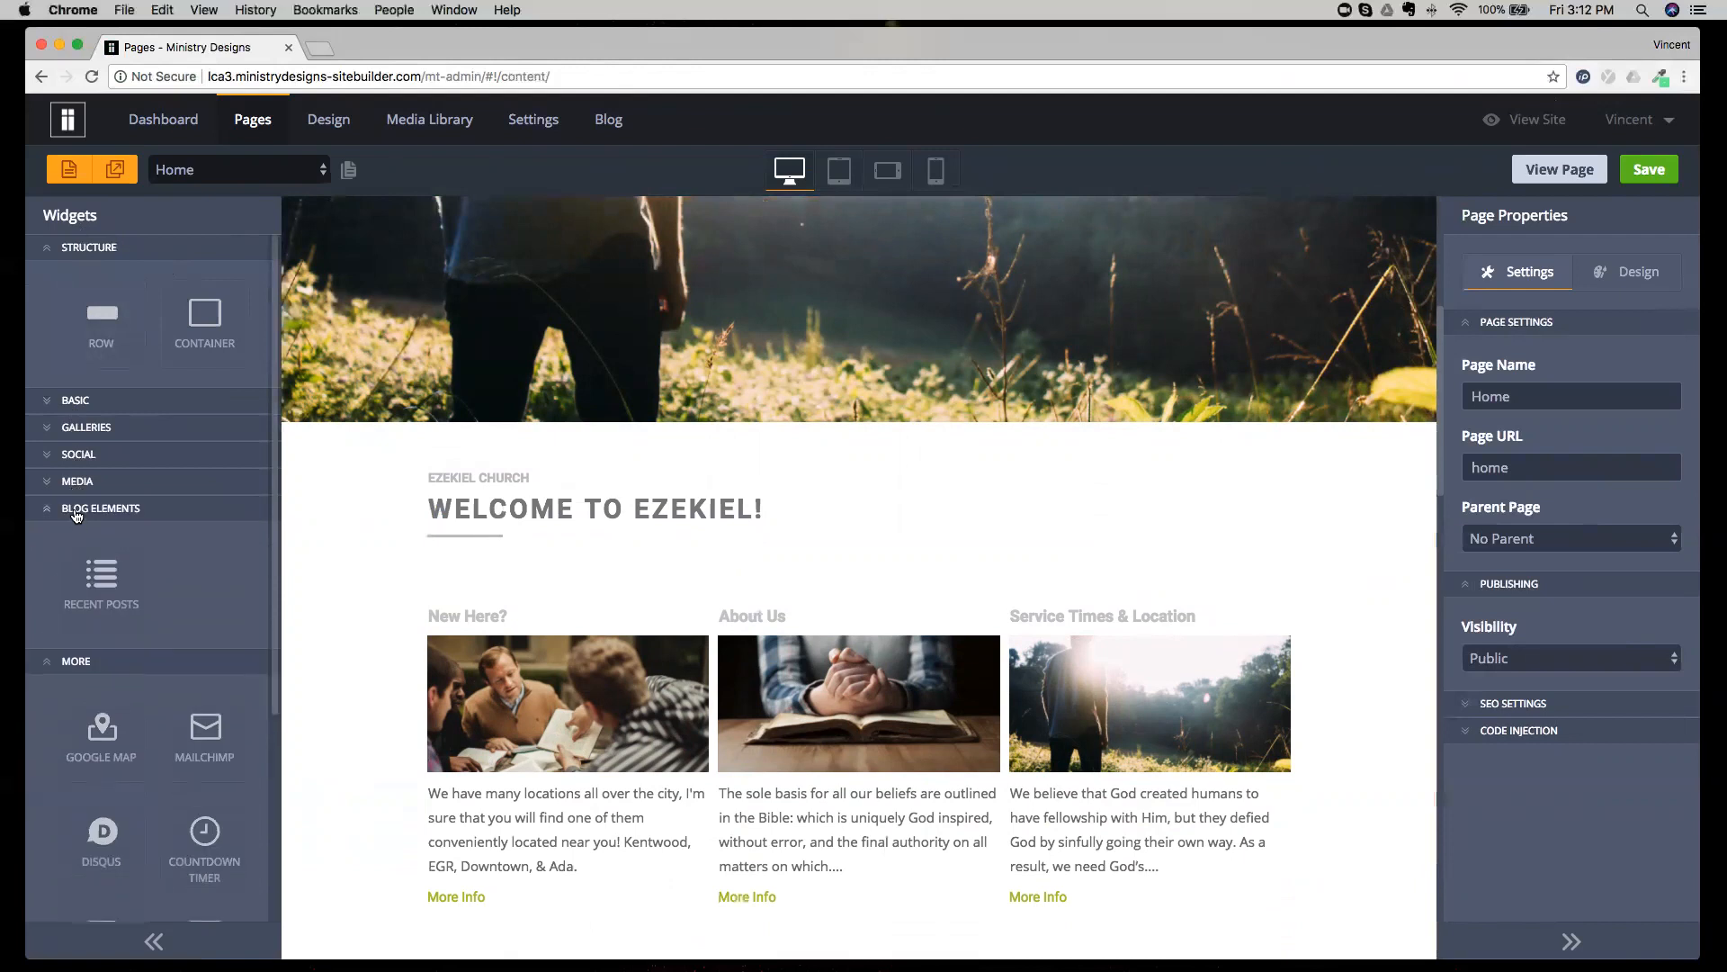
pyautogui.click(77, 509)
pyautogui.click(76, 540)
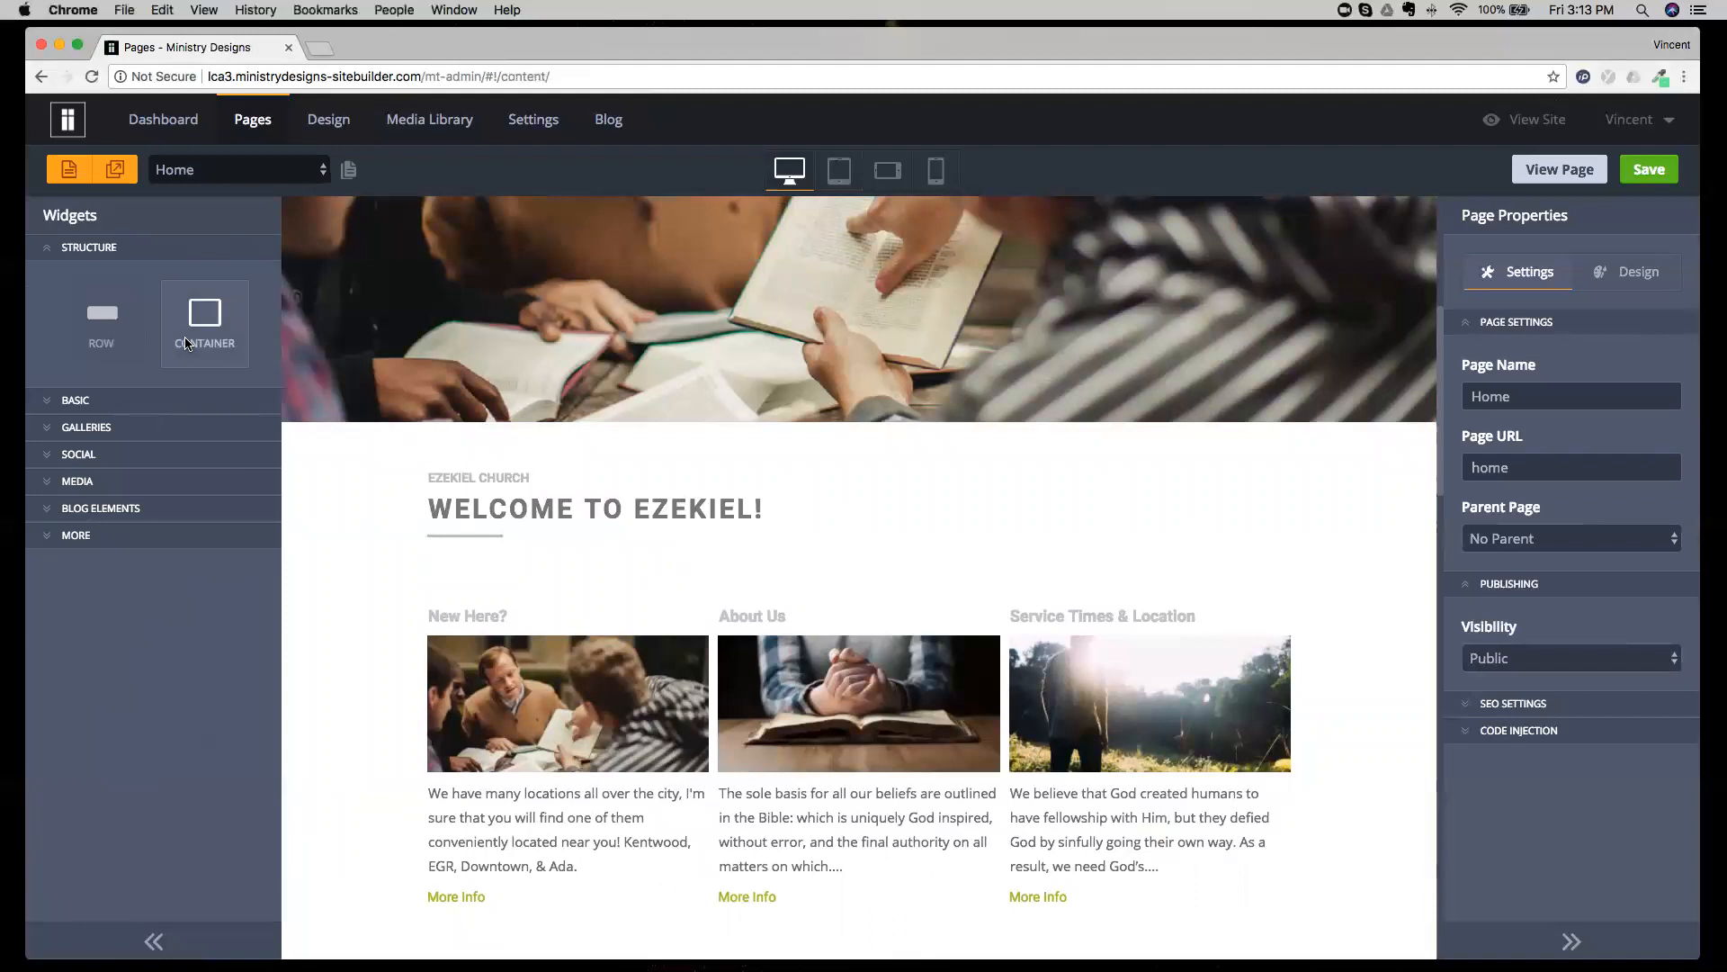
# Look over the Home page's rows down to the footer and select the container around the green copyright row.
pyautogui.scroll(-2, 457, 528)
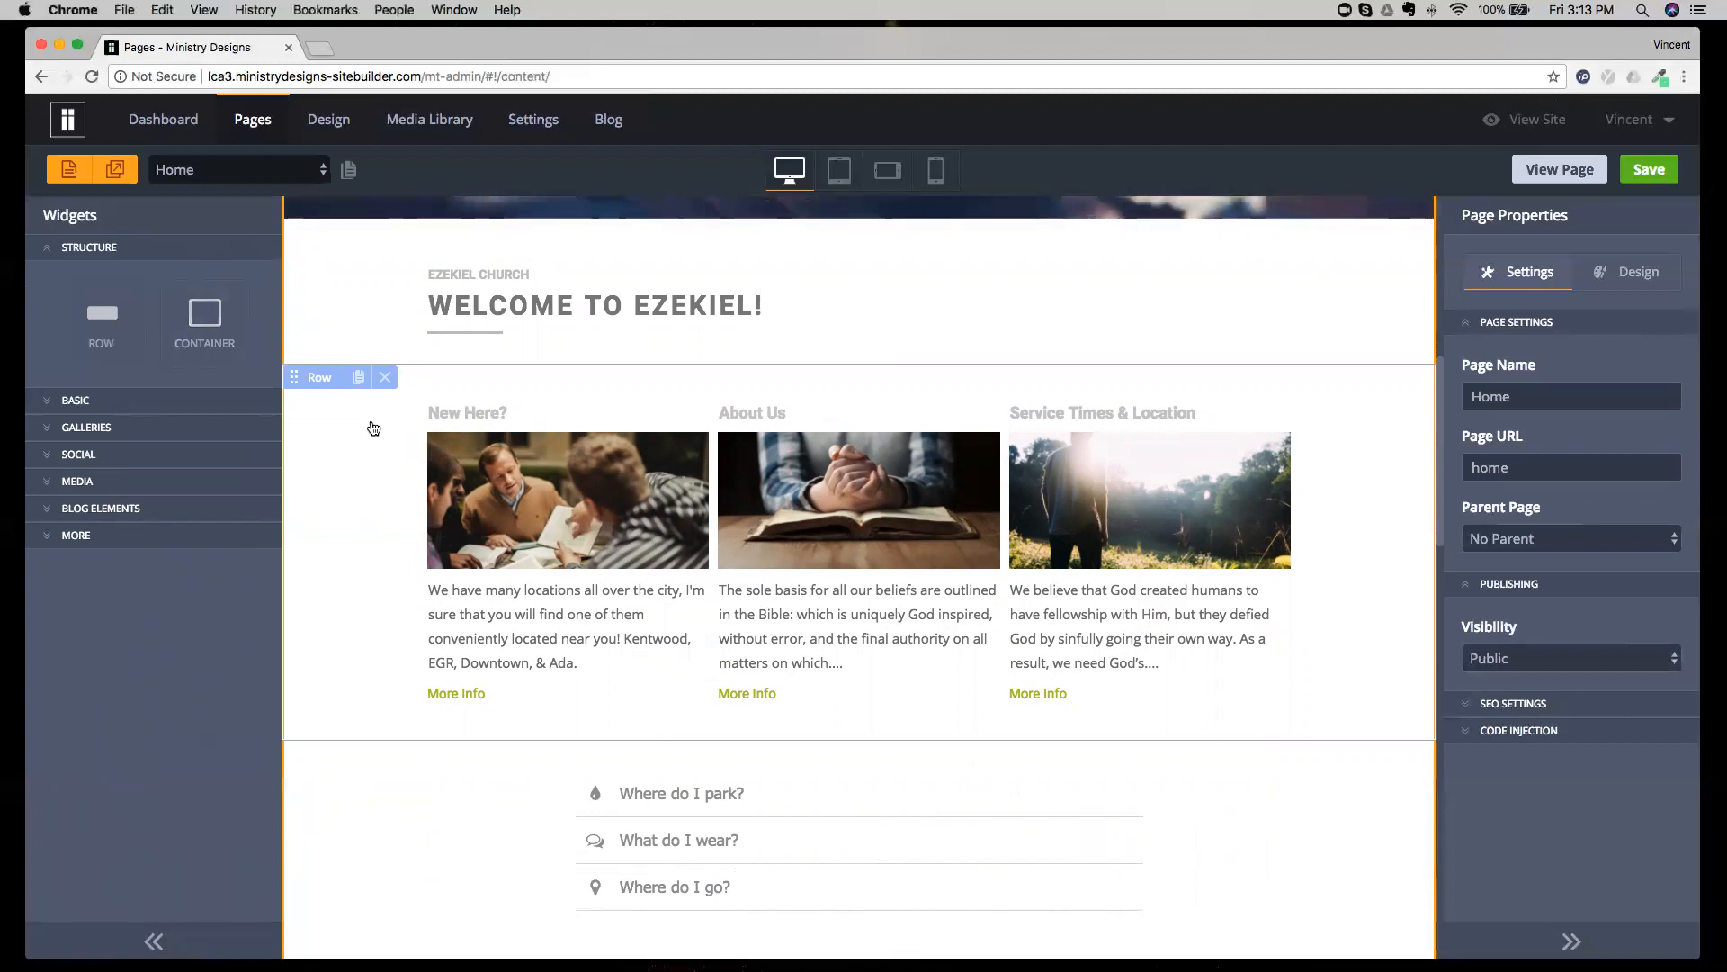
pyautogui.moveTo(1439, 367); pyautogui.dragTo(1439, 776)
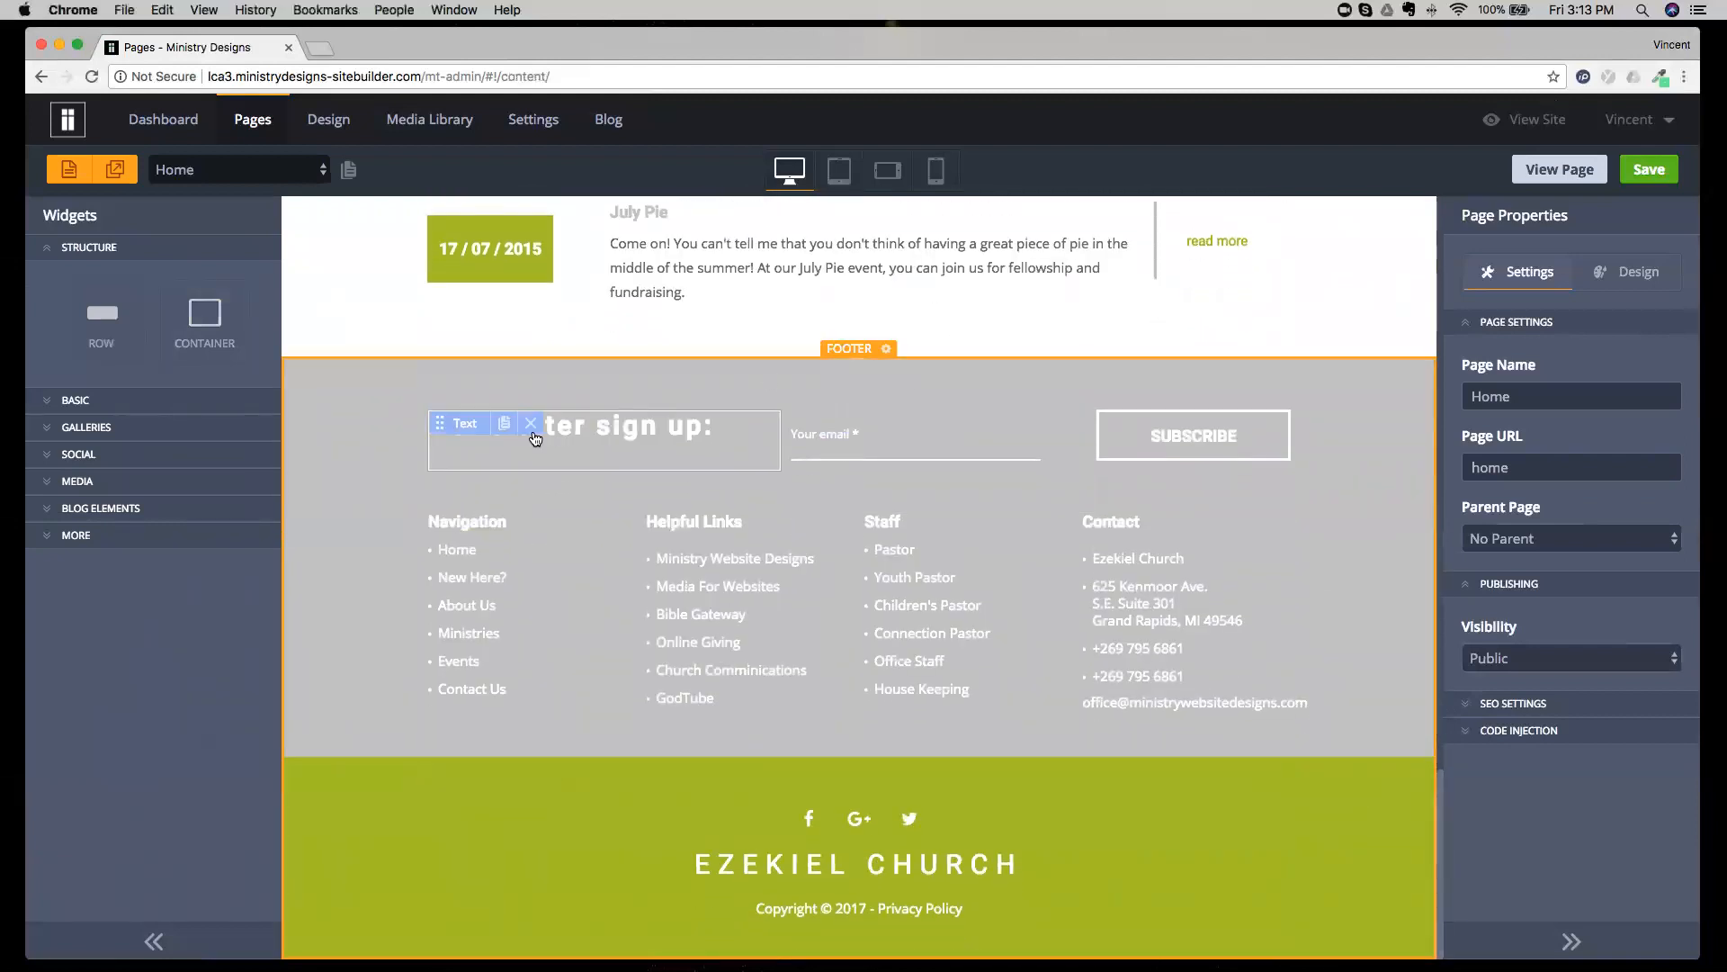
pyautogui.click(337, 840)
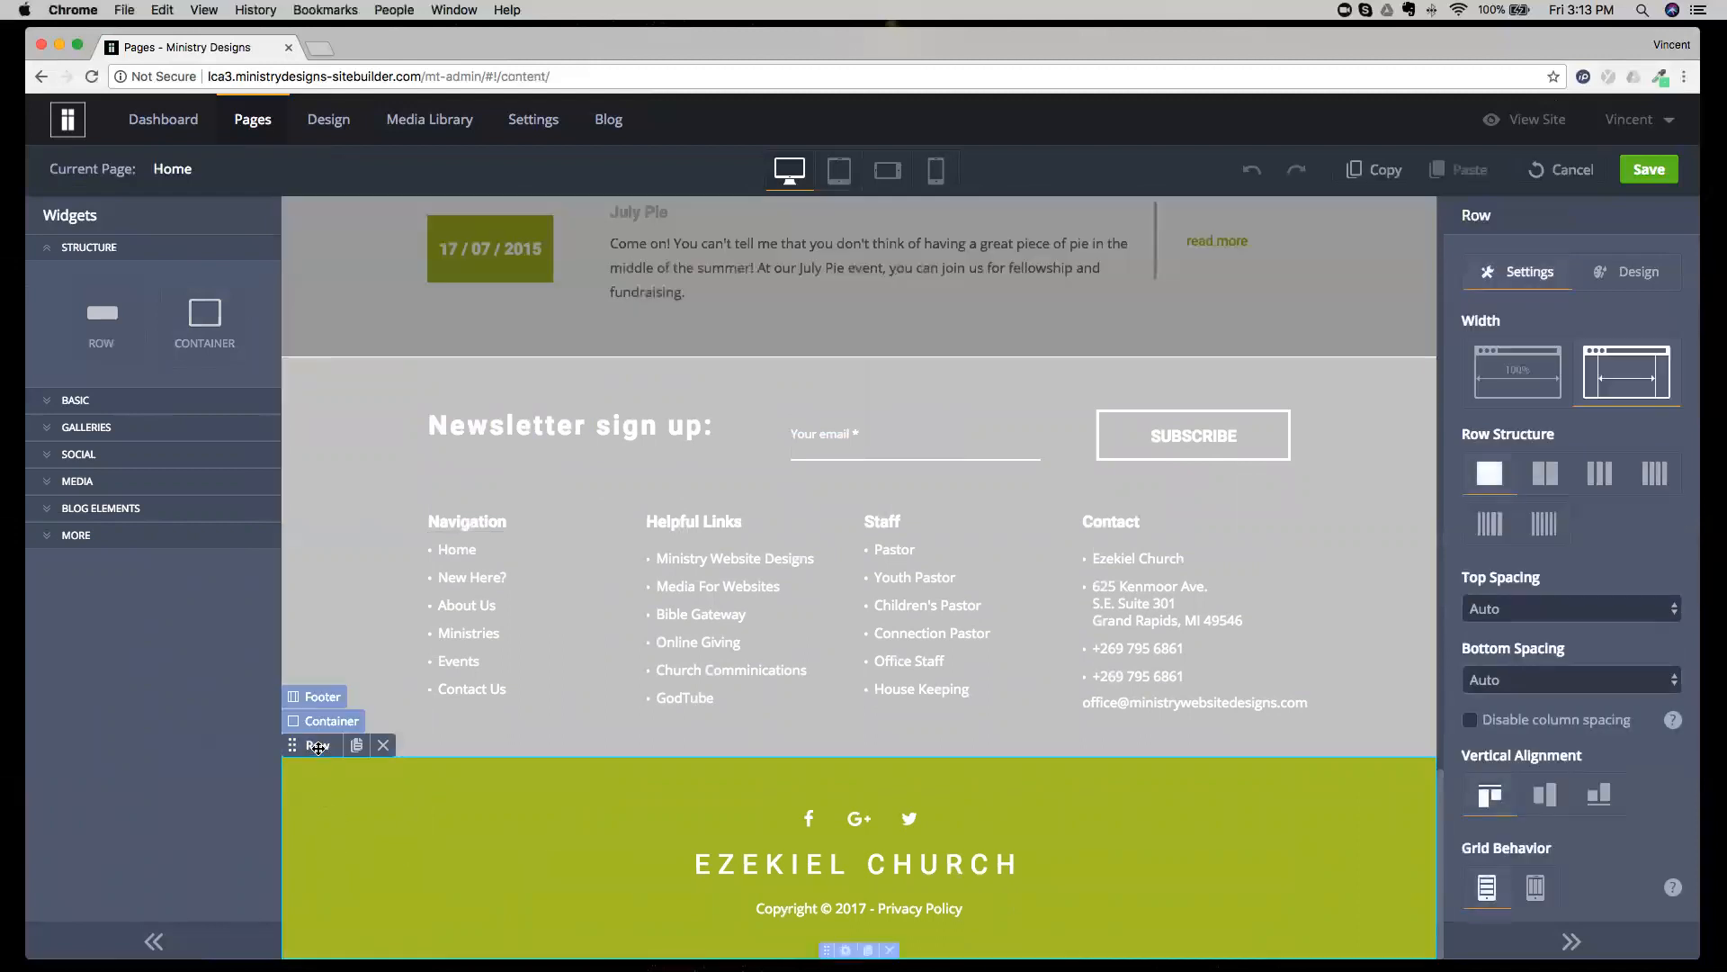
pyautogui.click(324, 731)
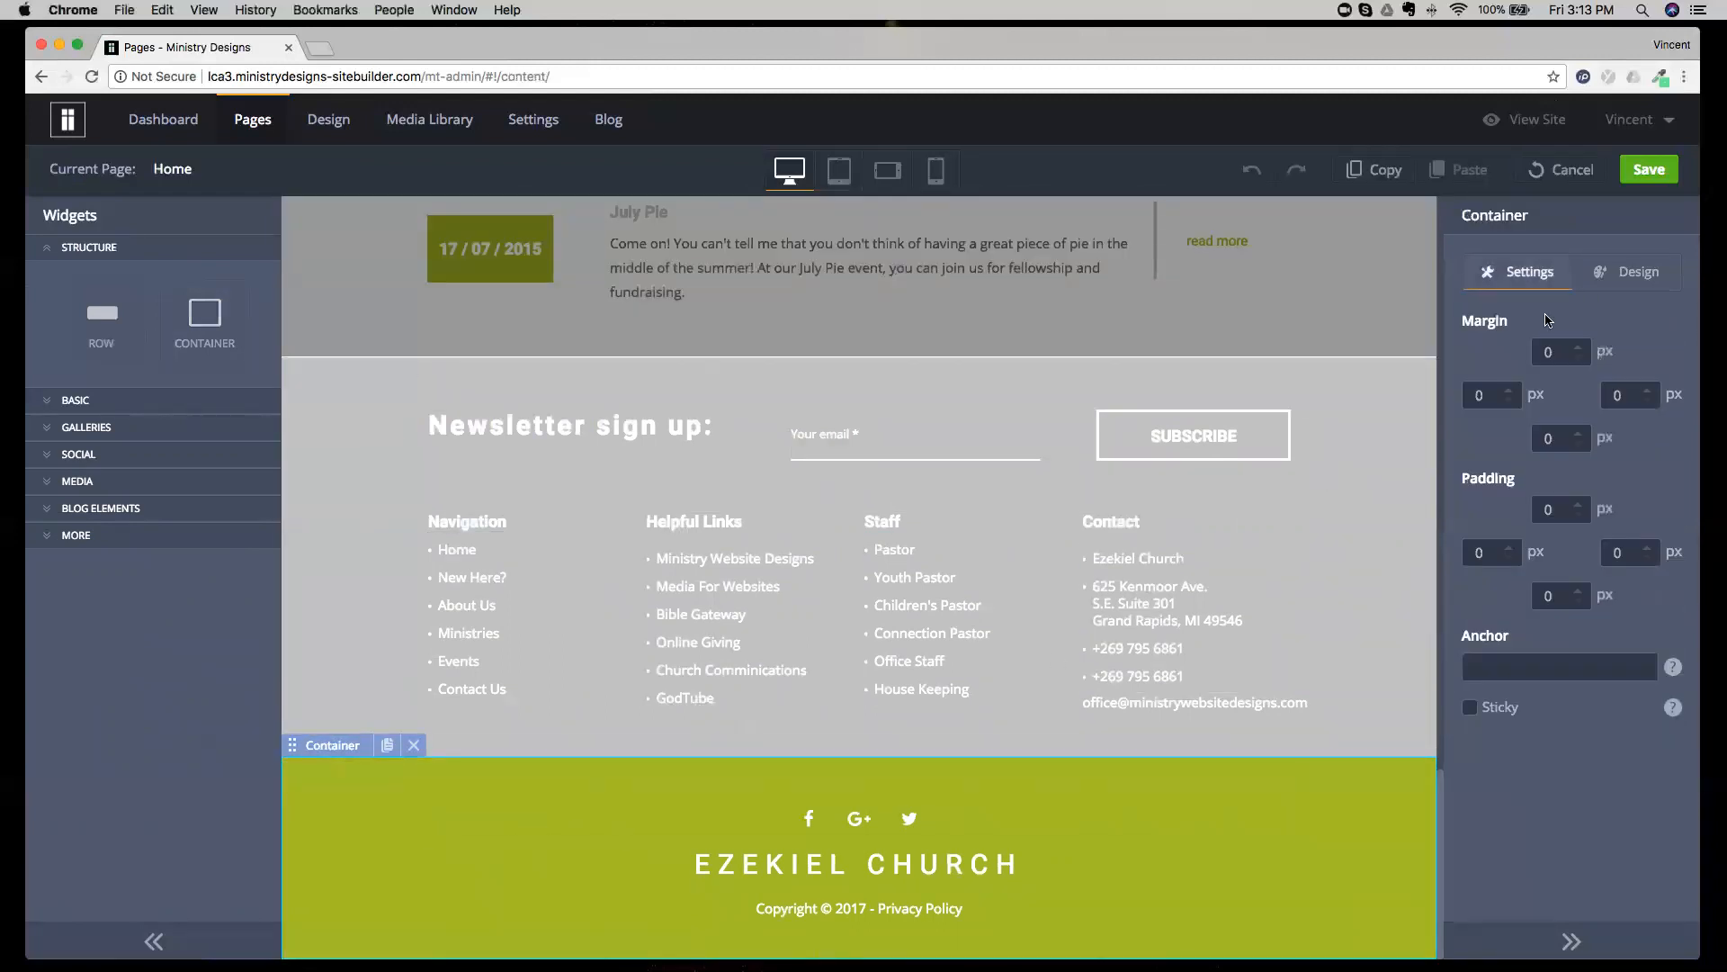
# Try blue and red background colors on the footer container, set it back to green and discard the edits.
pyautogui.click(1630, 272)
pyautogui.click(1521, 364)
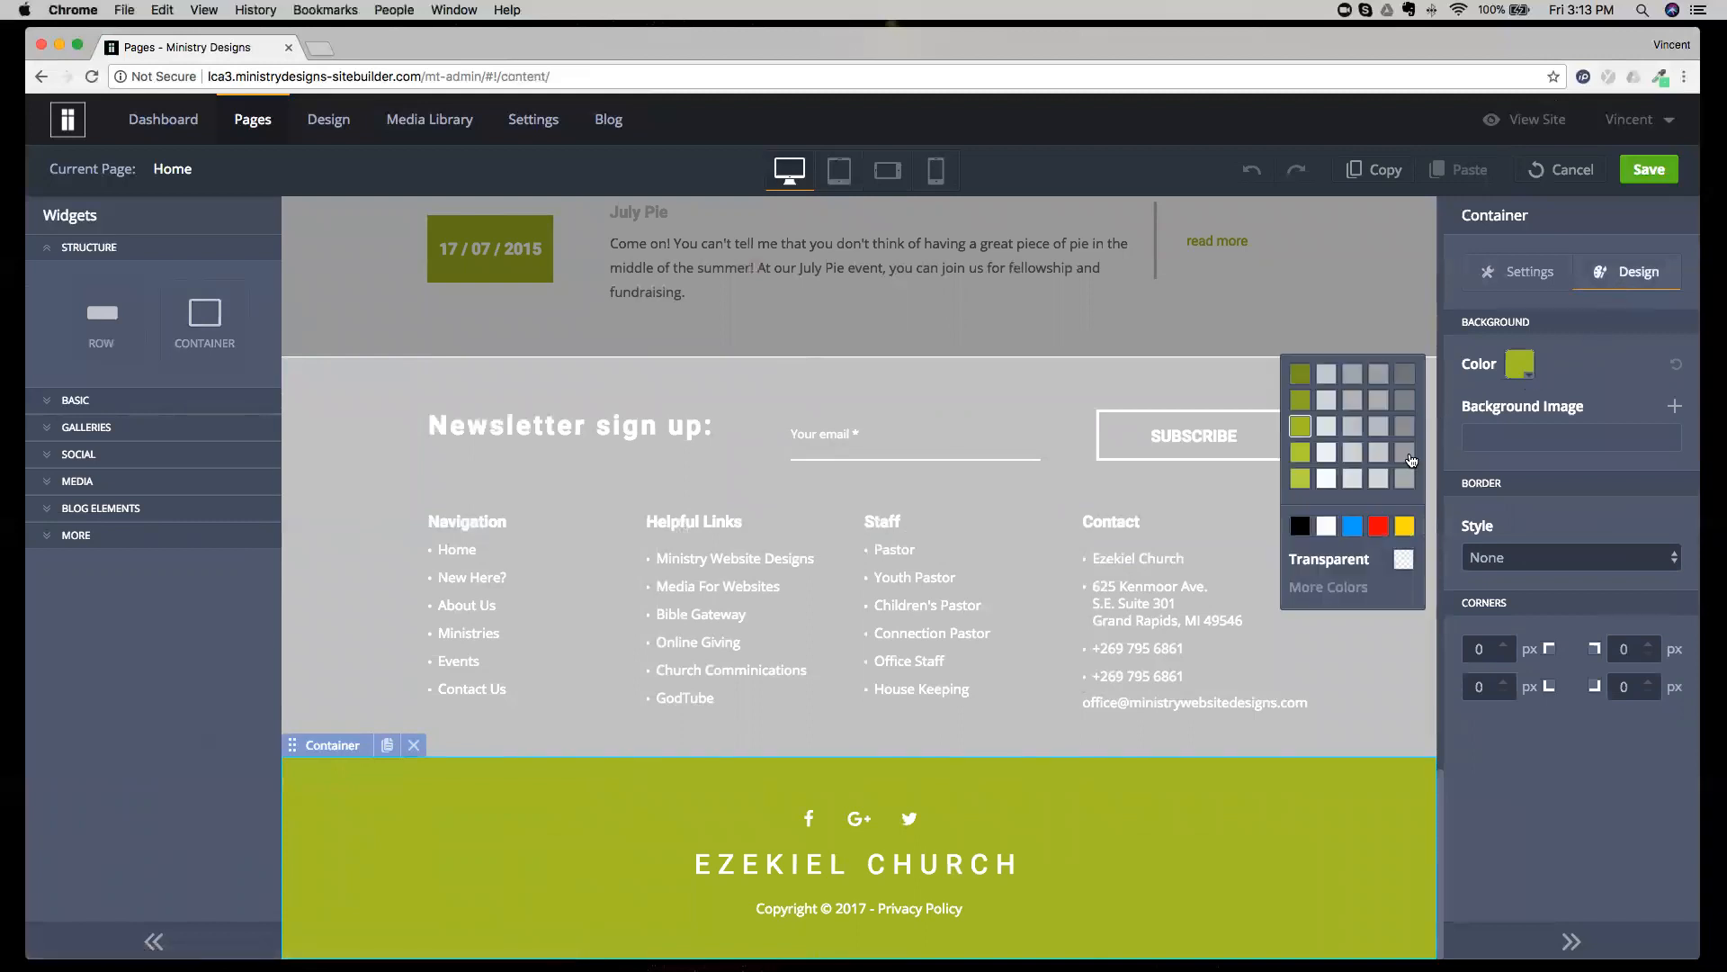
pyautogui.click(1356, 528)
pyautogui.click(1519, 365)
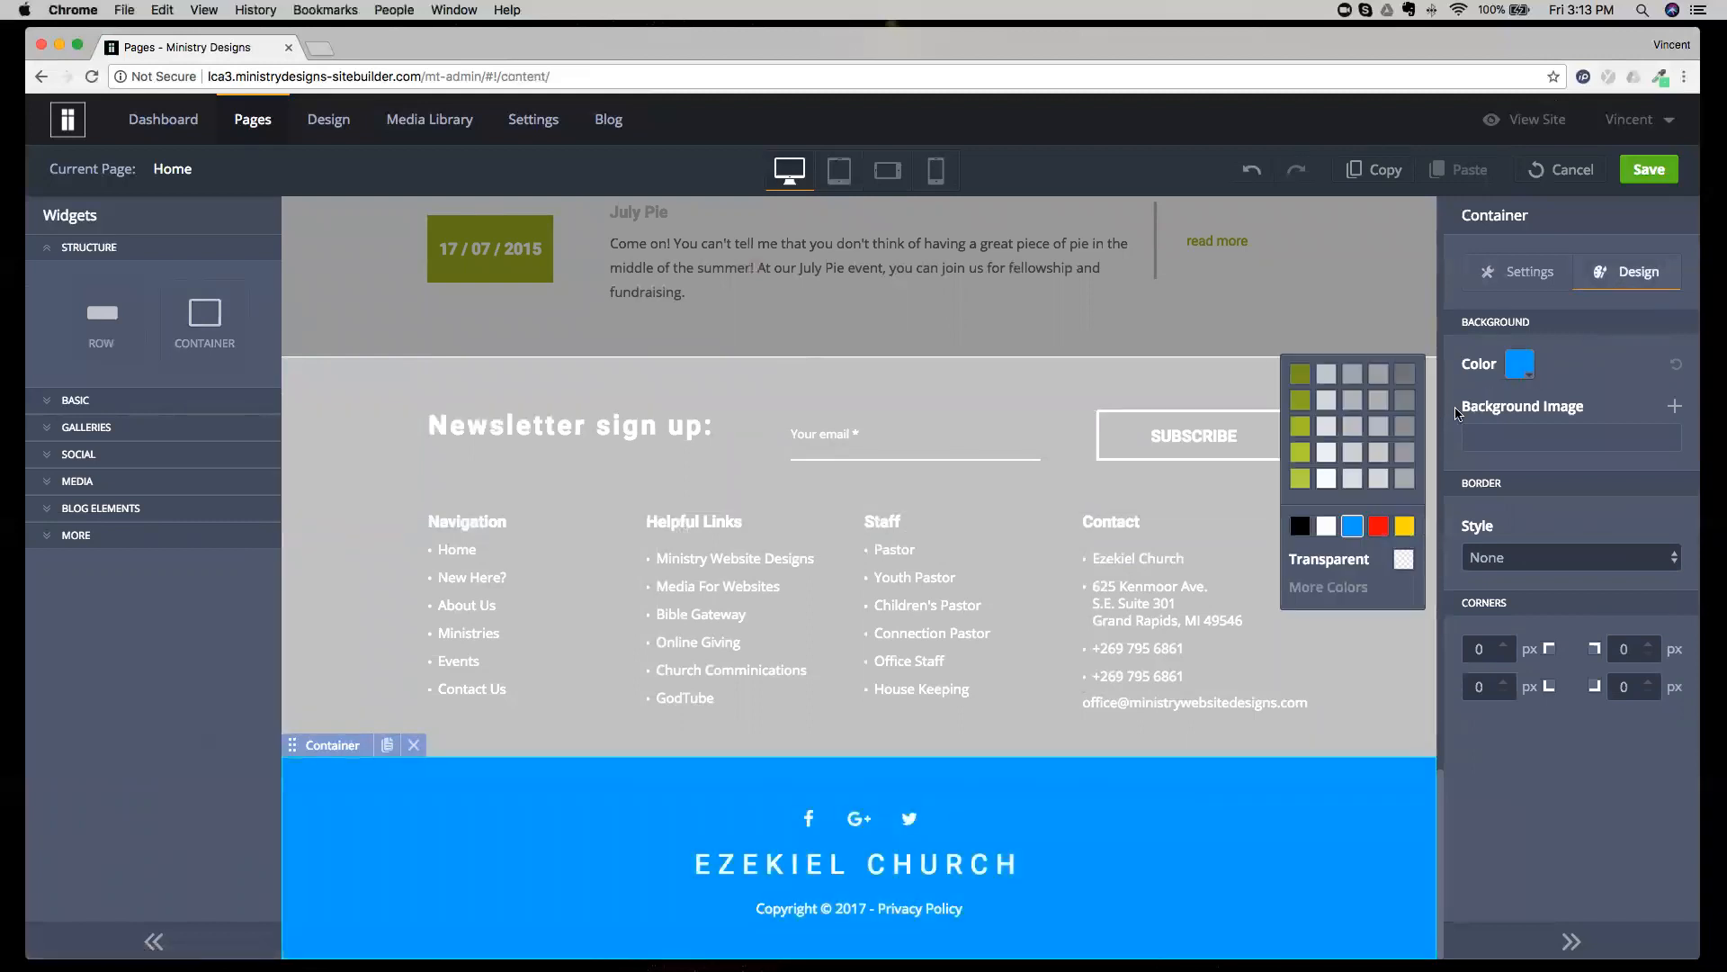
pyautogui.click(1376, 524)
pyautogui.click(1515, 375)
pyautogui.click(1302, 430)
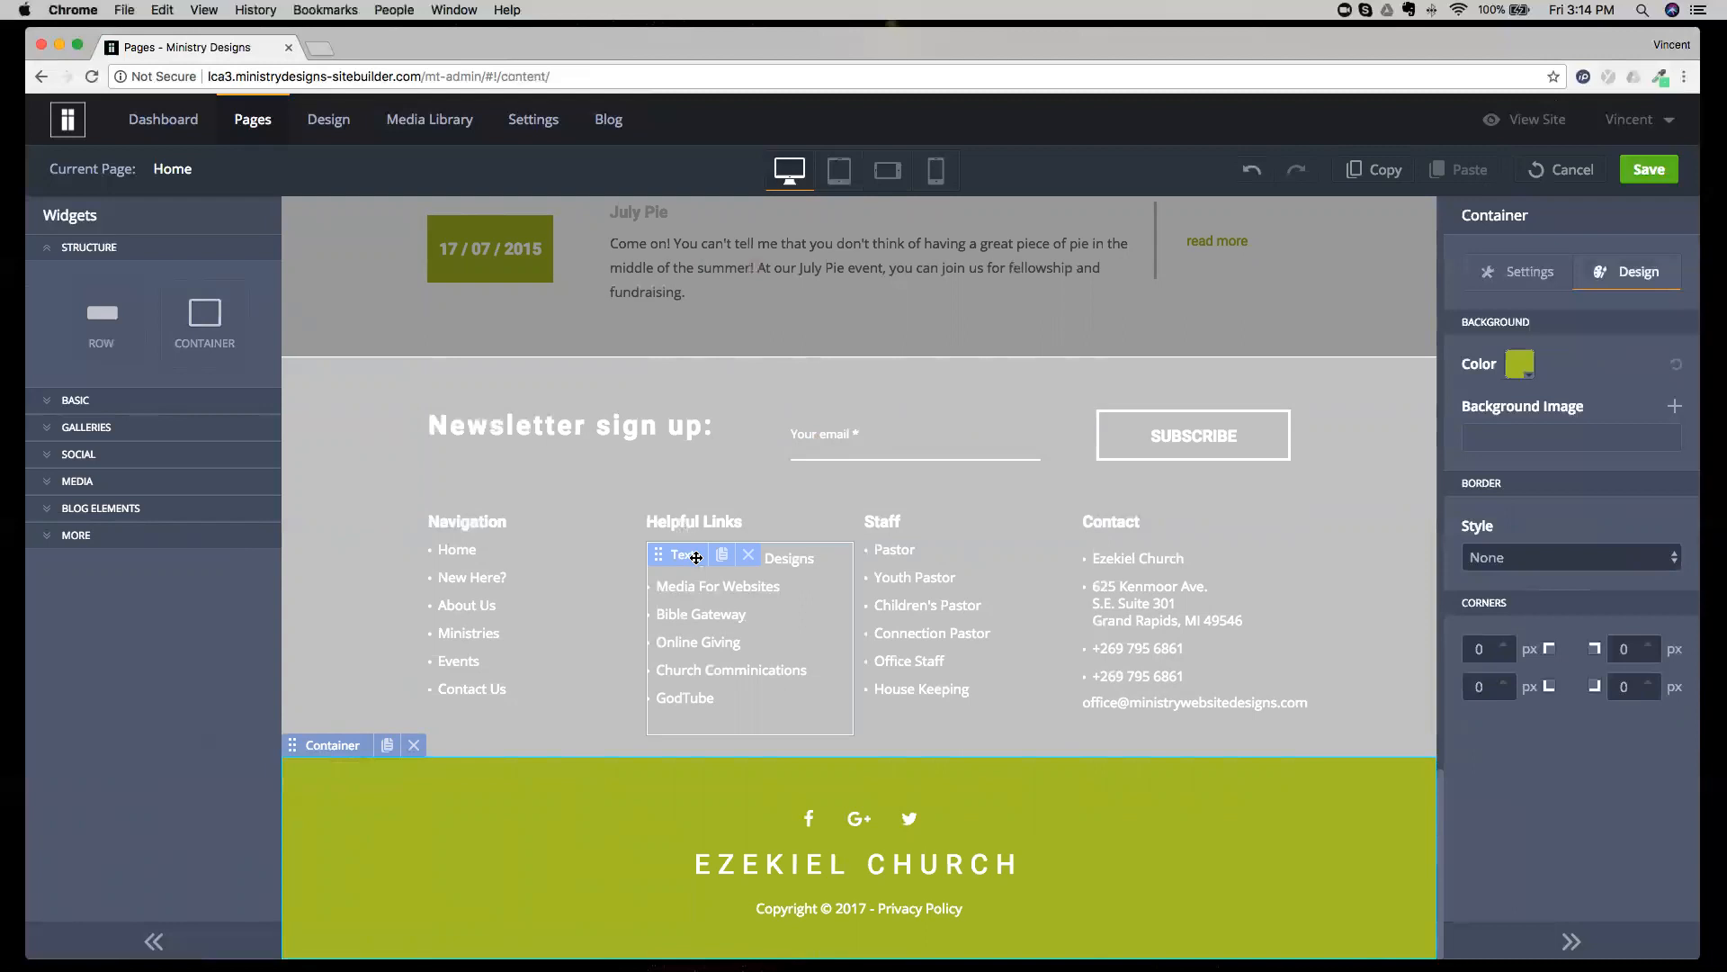
pyautogui.click(1560, 171)
pyautogui.click(821, 571)
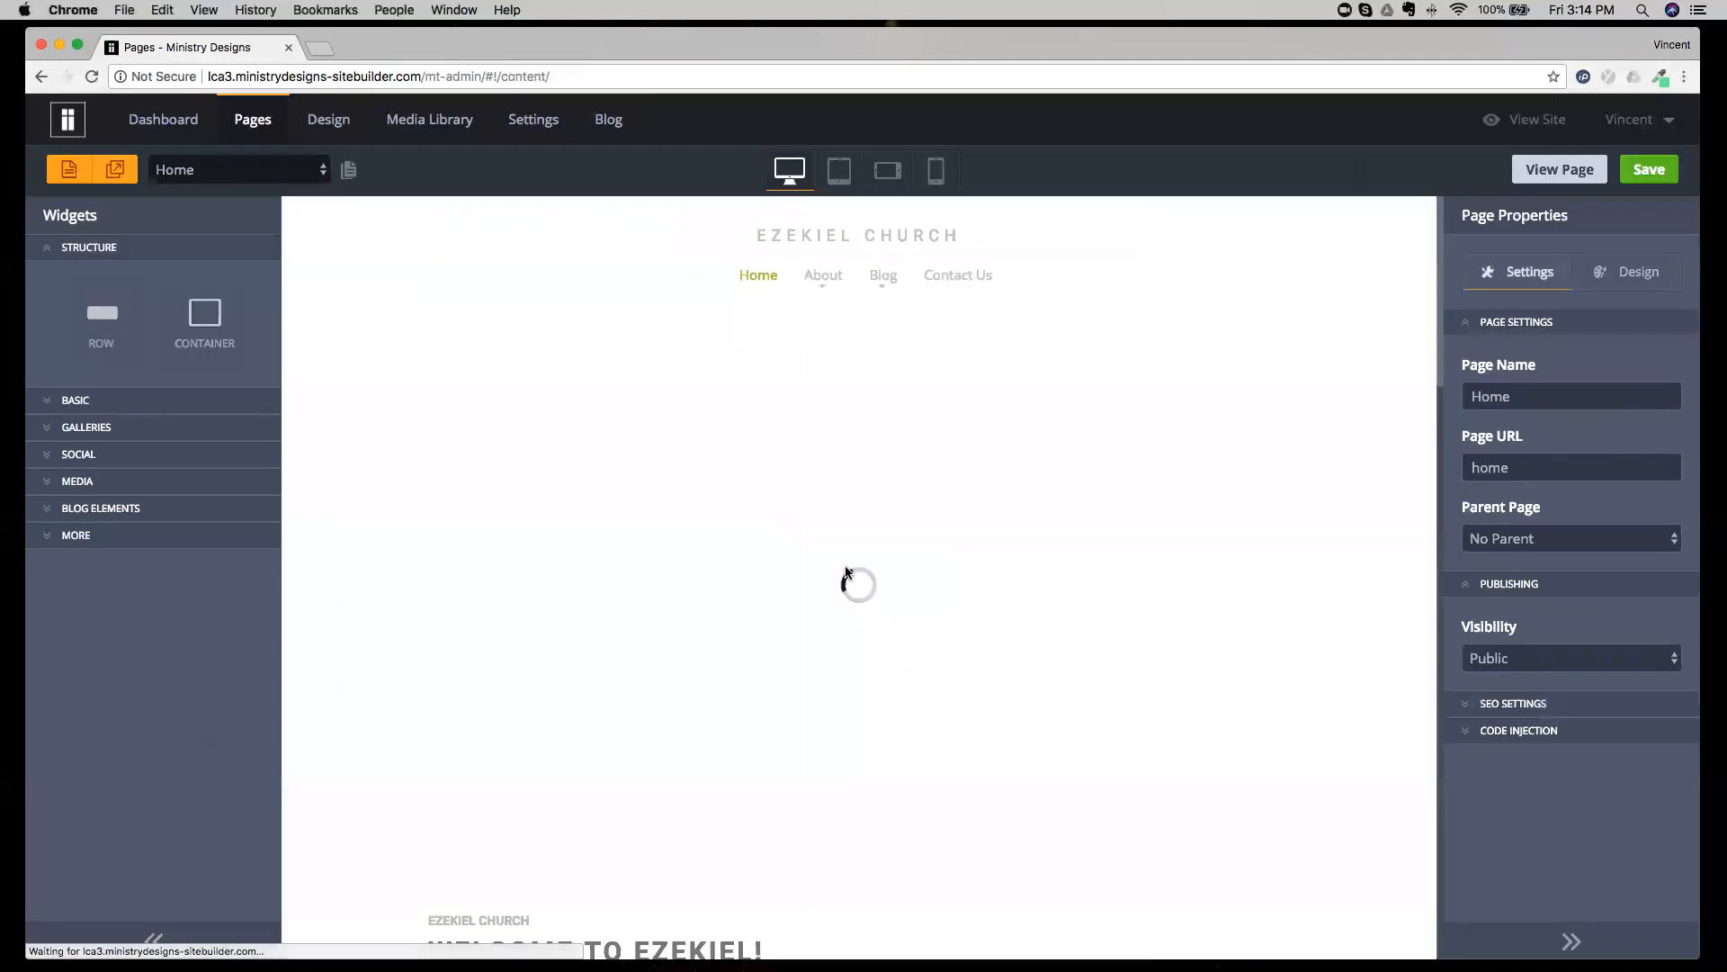
# Add a row inside the About Us column of the three-column row, directly above the column's image.
pyautogui.scroll(-5, 849, 573)
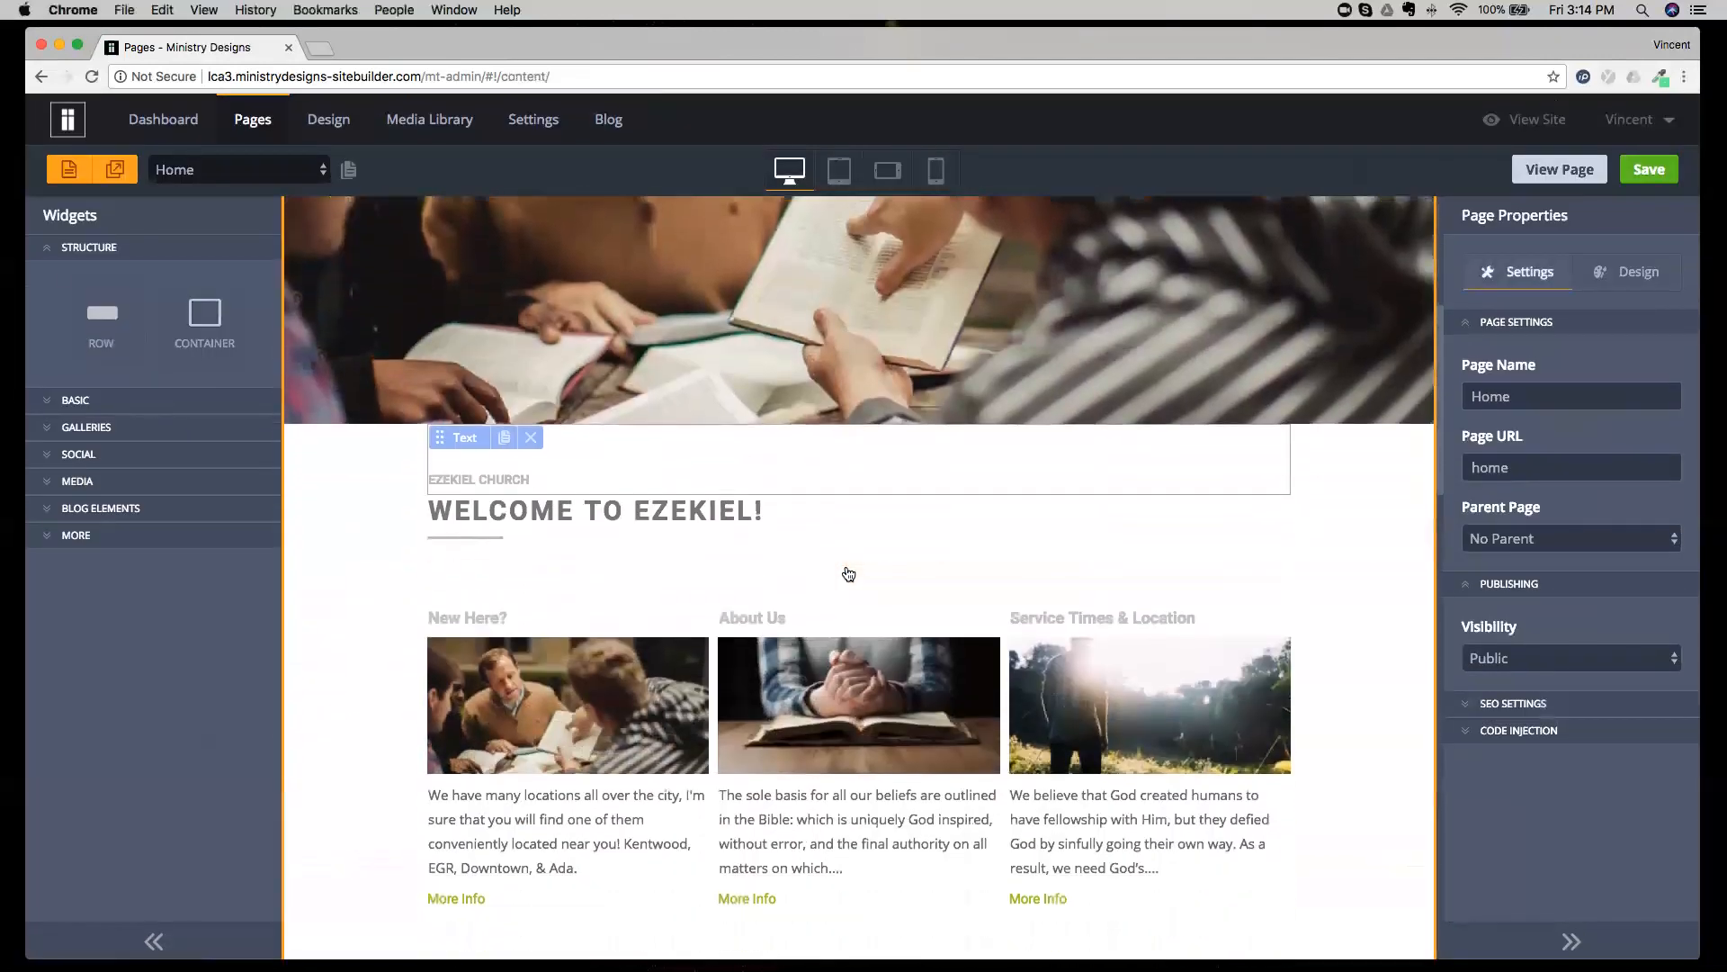
pyautogui.click(356, 765)
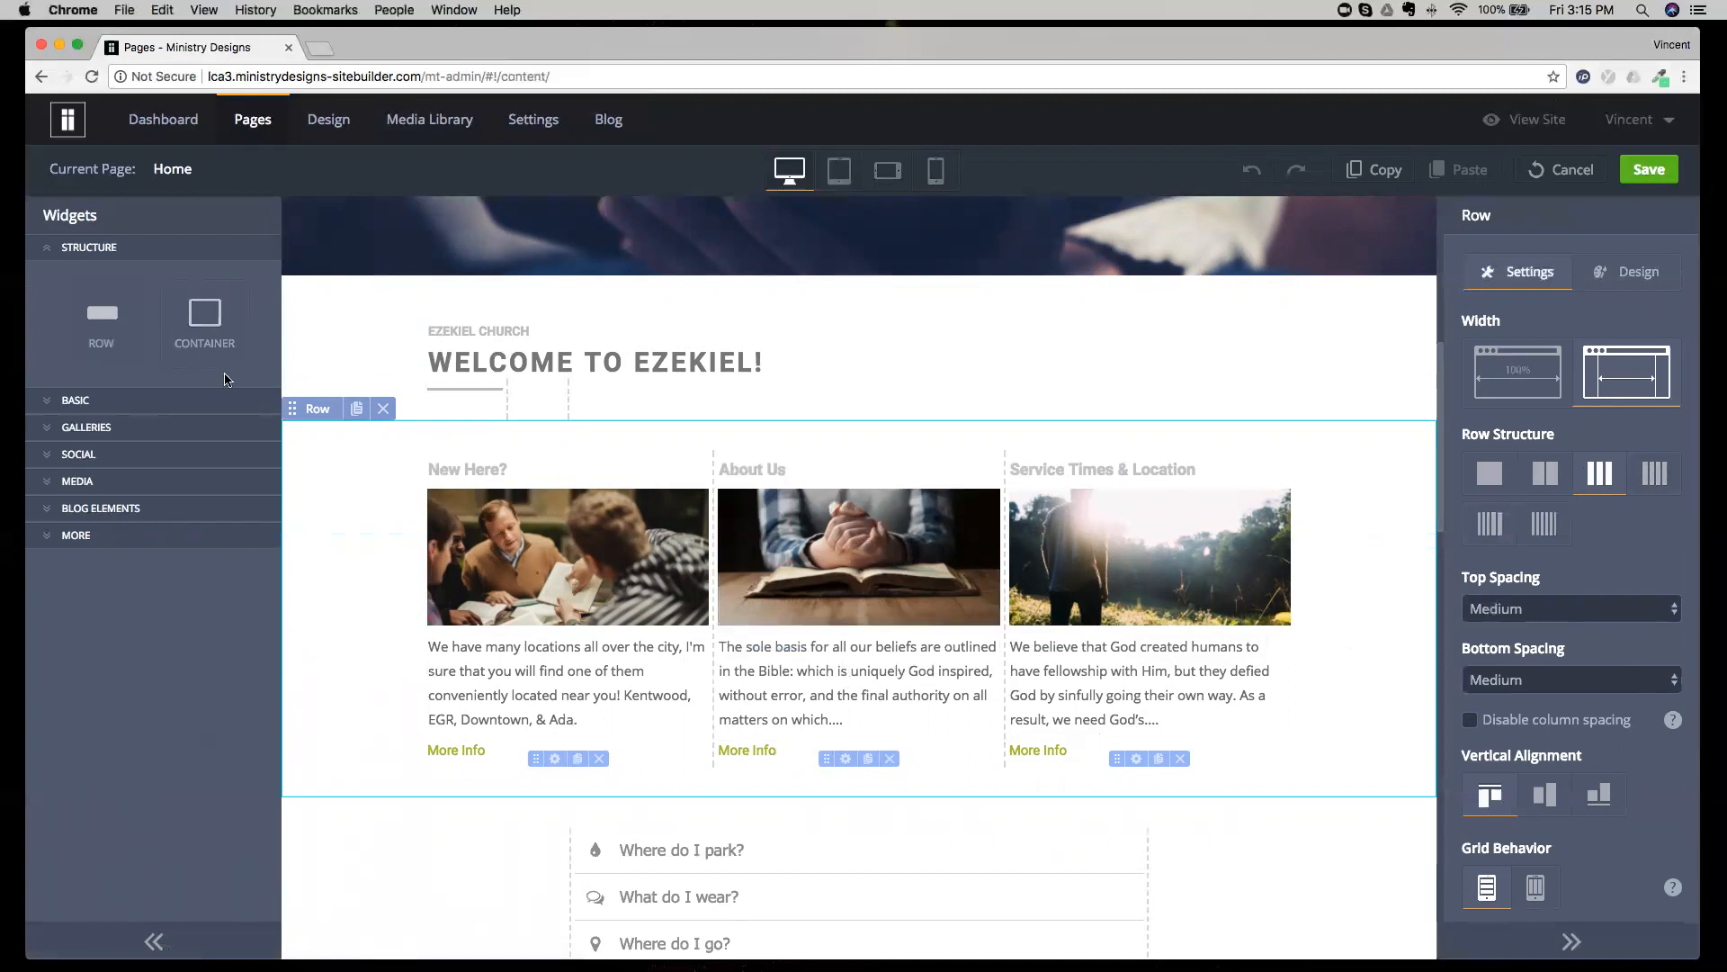
pyautogui.moveTo(137, 349); pyautogui.dragTo(855, 517)
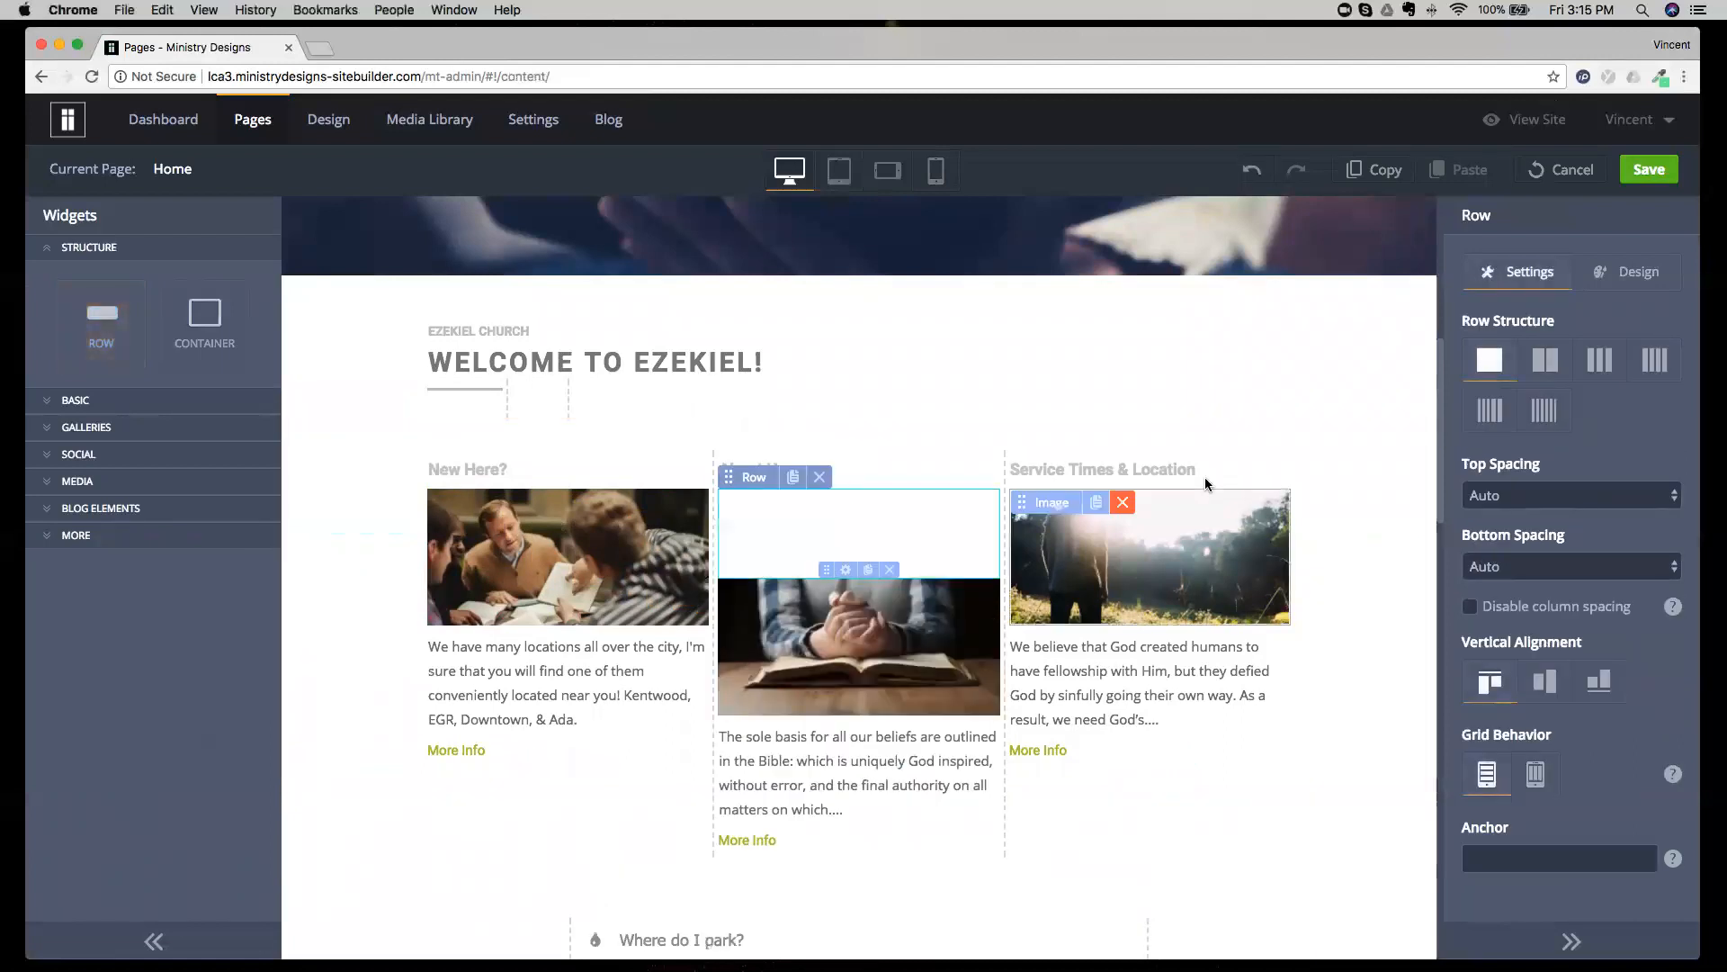
# Try splitting the new row into two columns with the About Us image in the first, and undo back to the original layout.
pyautogui.click(1544, 363)
pyautogui.moveTo(868, 632); pyautogui.dragTo(816, 536)
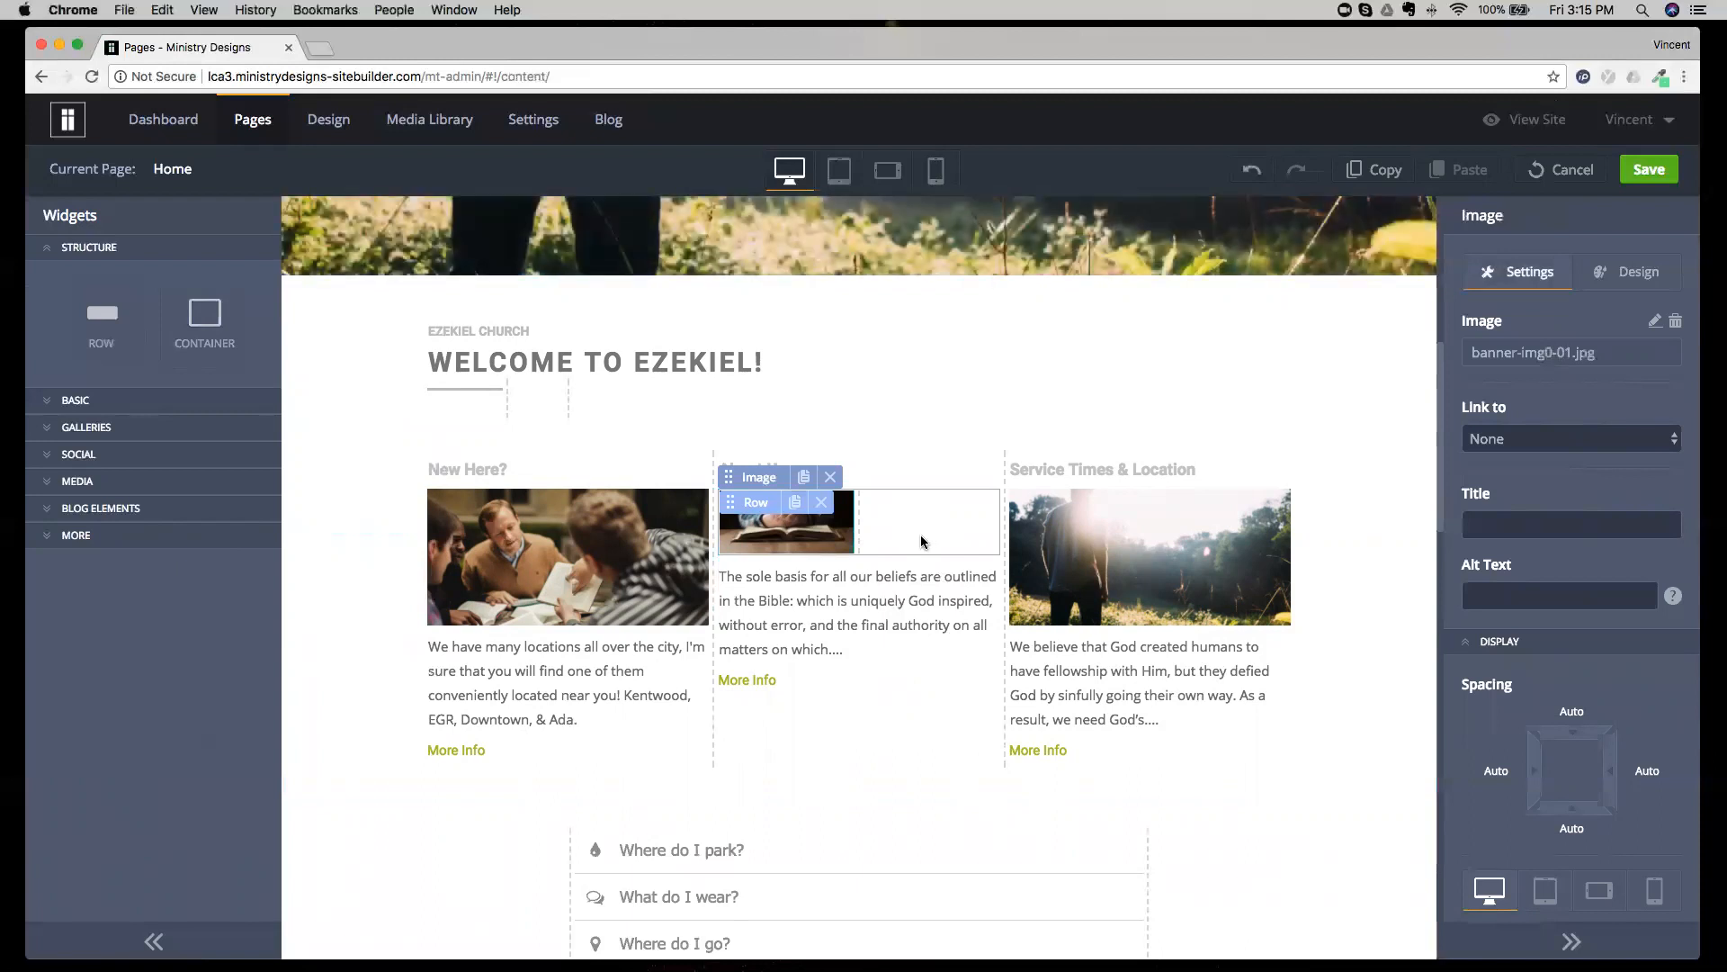
pyautogui.click(1259, 183)
pyautogui.click(1257, 179)
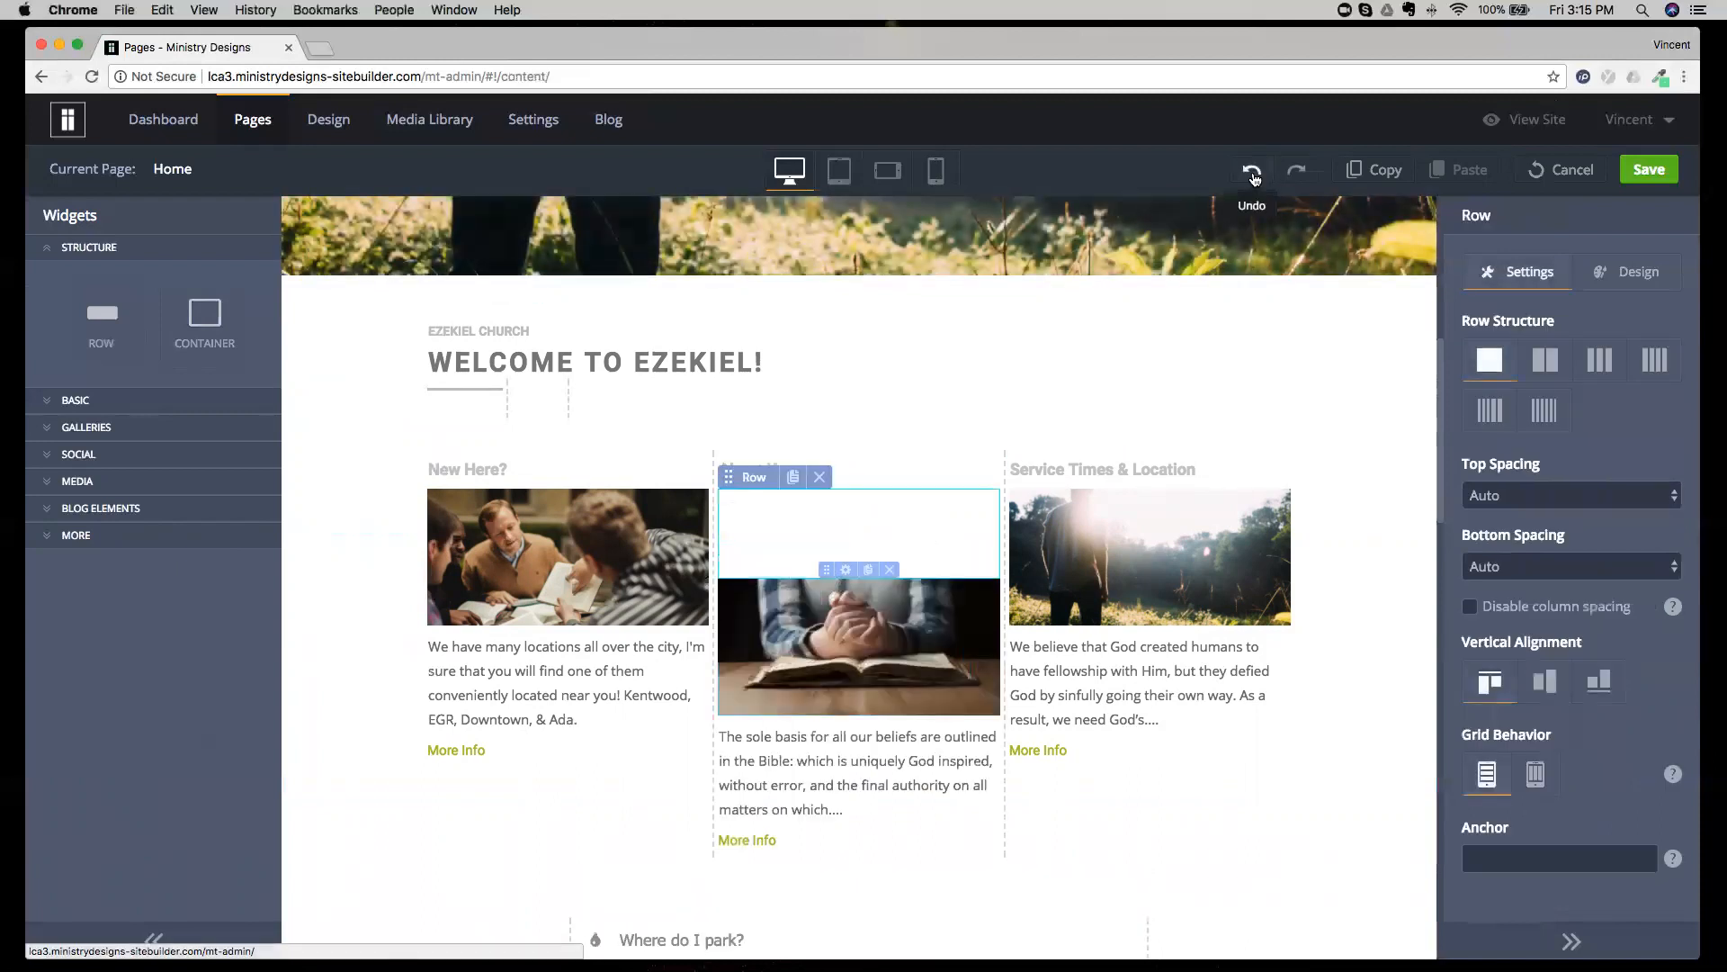
pyautogui.click(1256, 178)
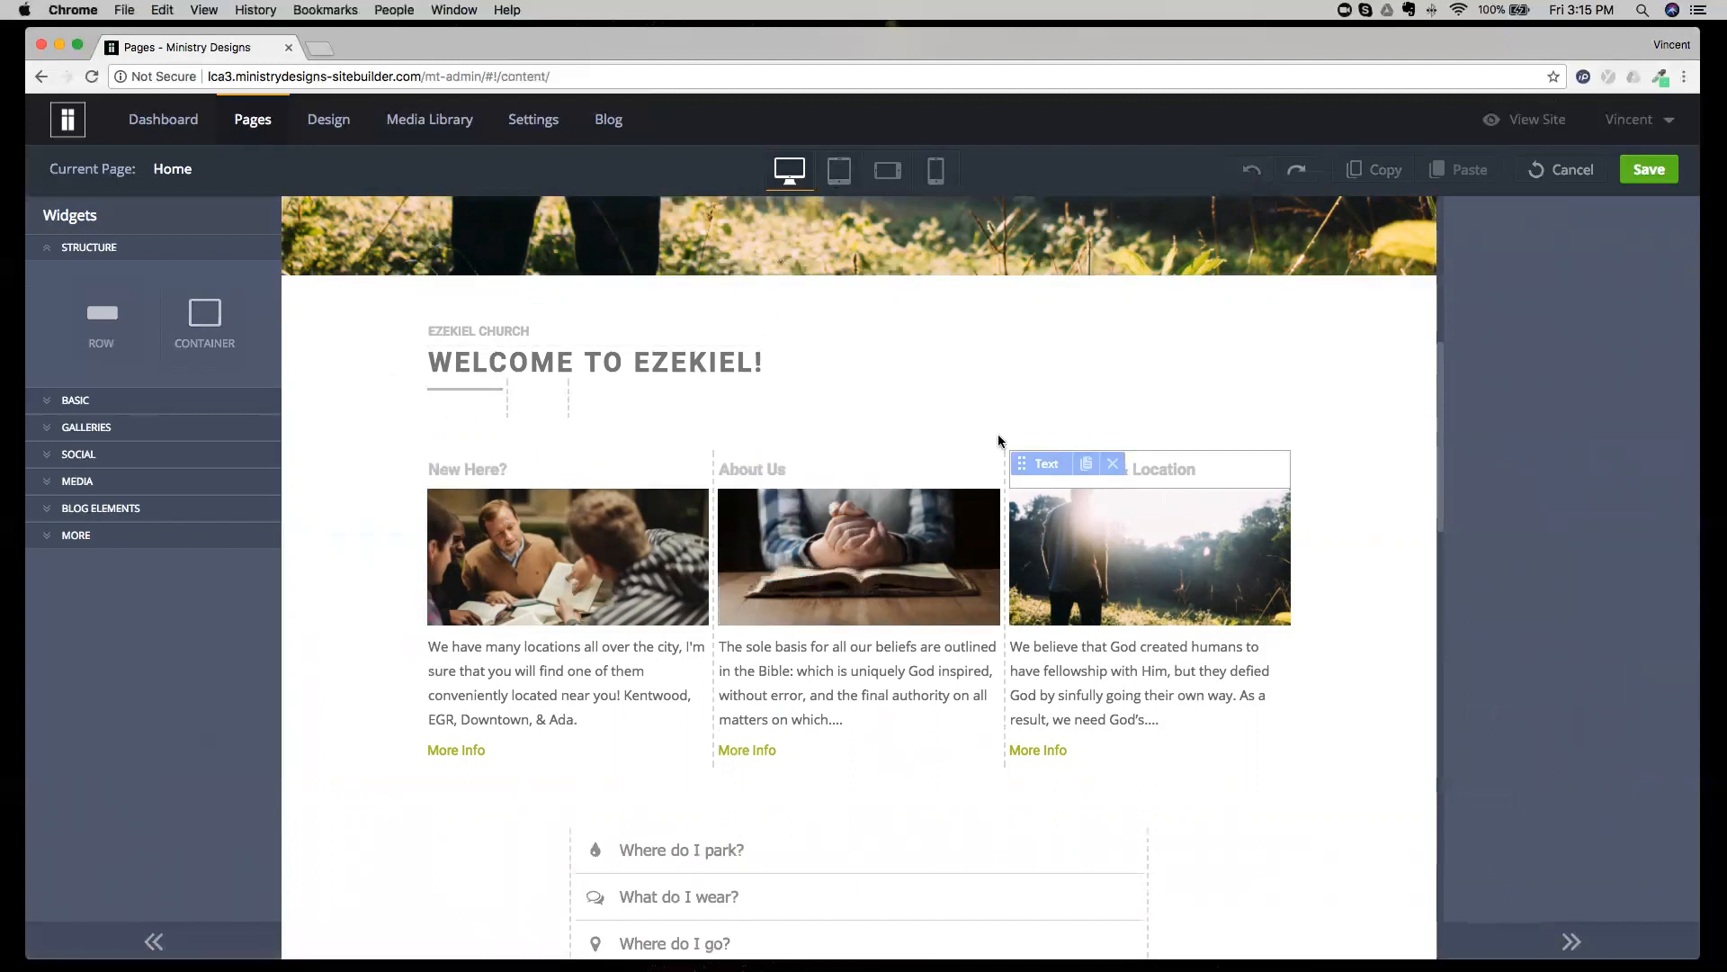
# Preview how the Home page's three-column row stacks on a phone, and return to the desktop view.
pyautogui.click(932, 171)
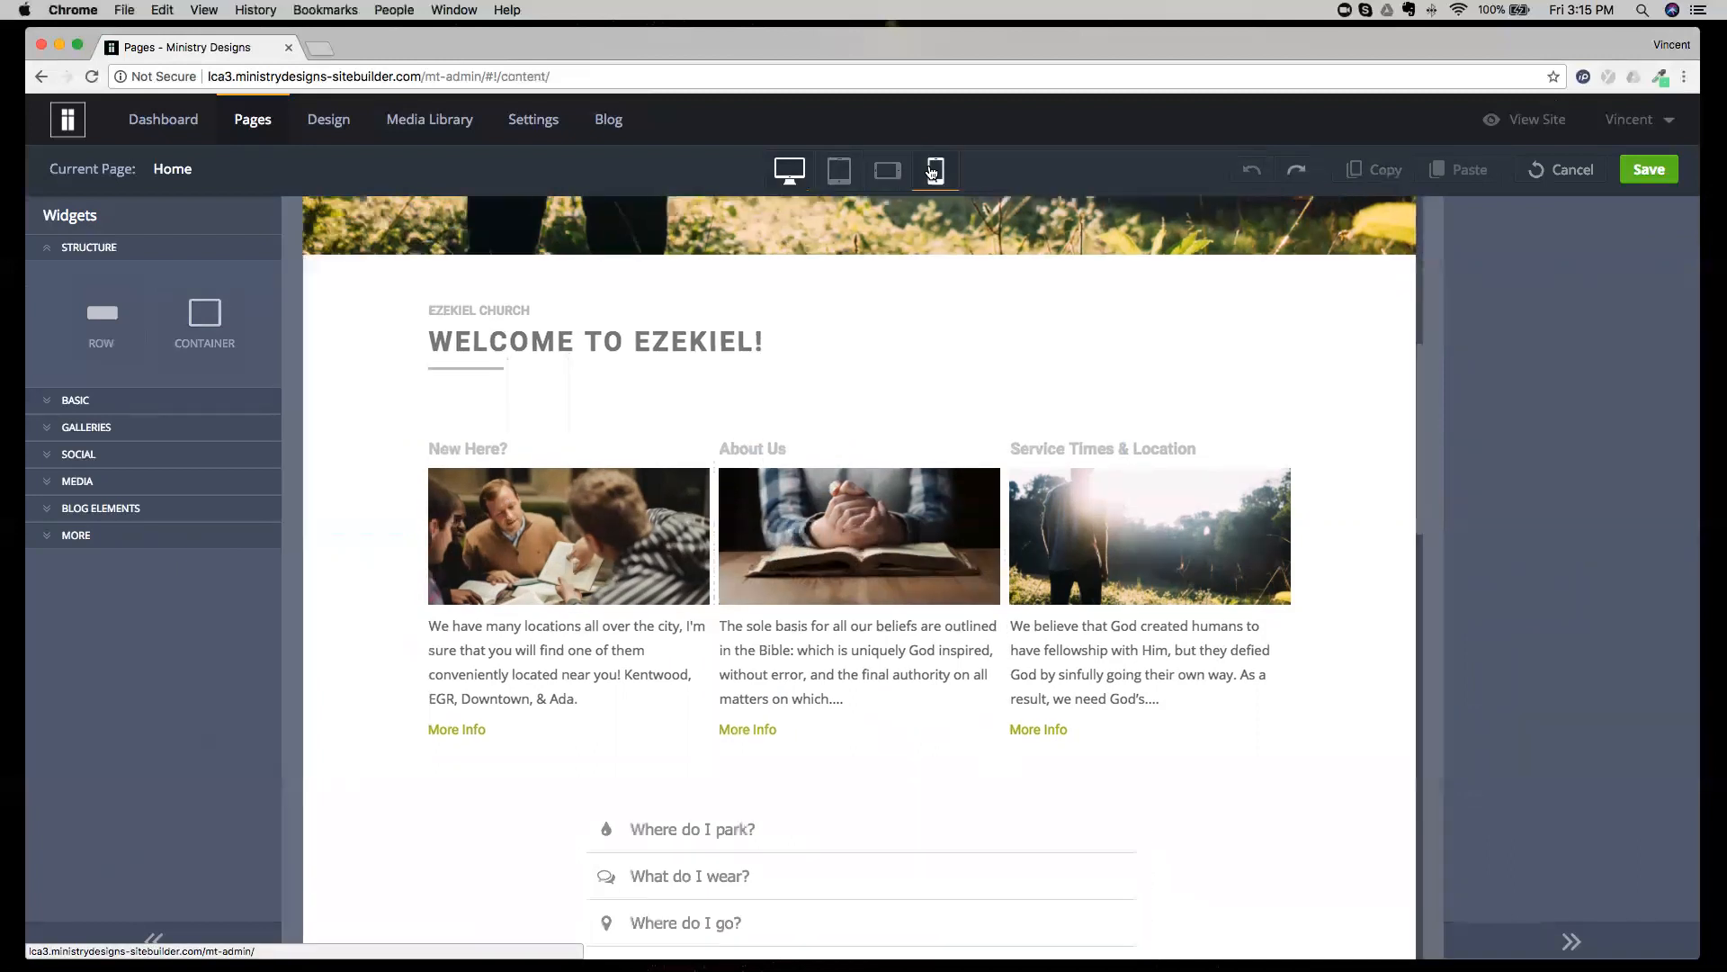
pyautogui.scroll(1, 925, 418)
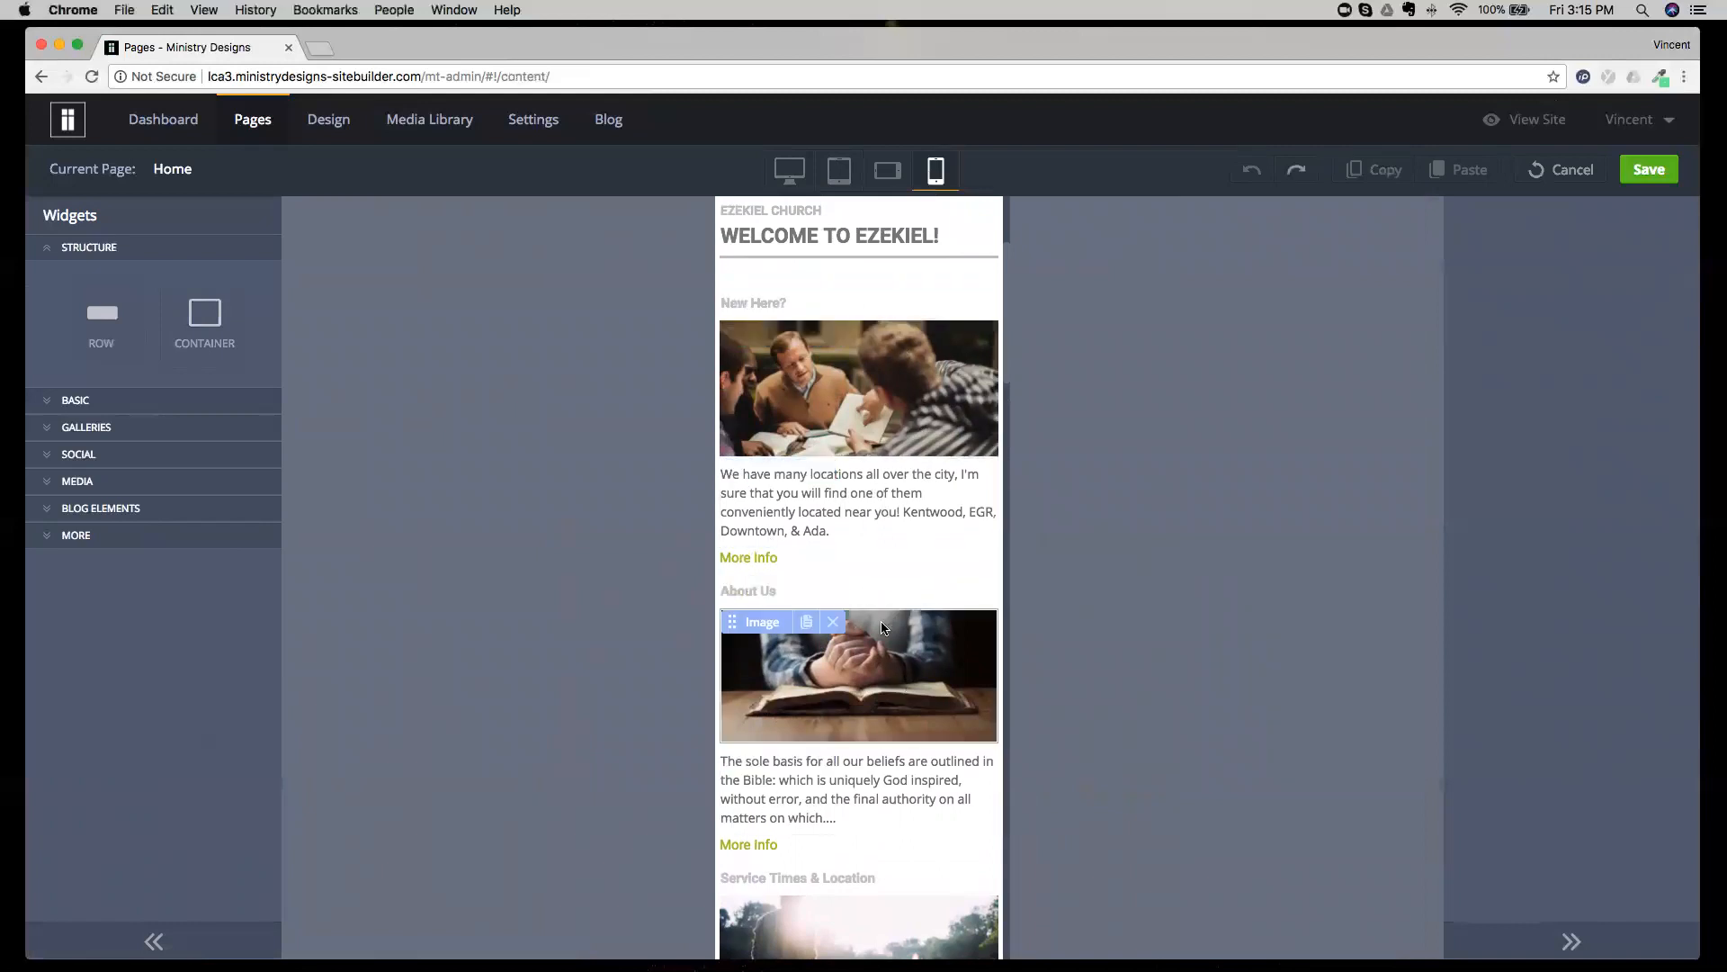
pyautogui.scroll(-4, 842, 622)
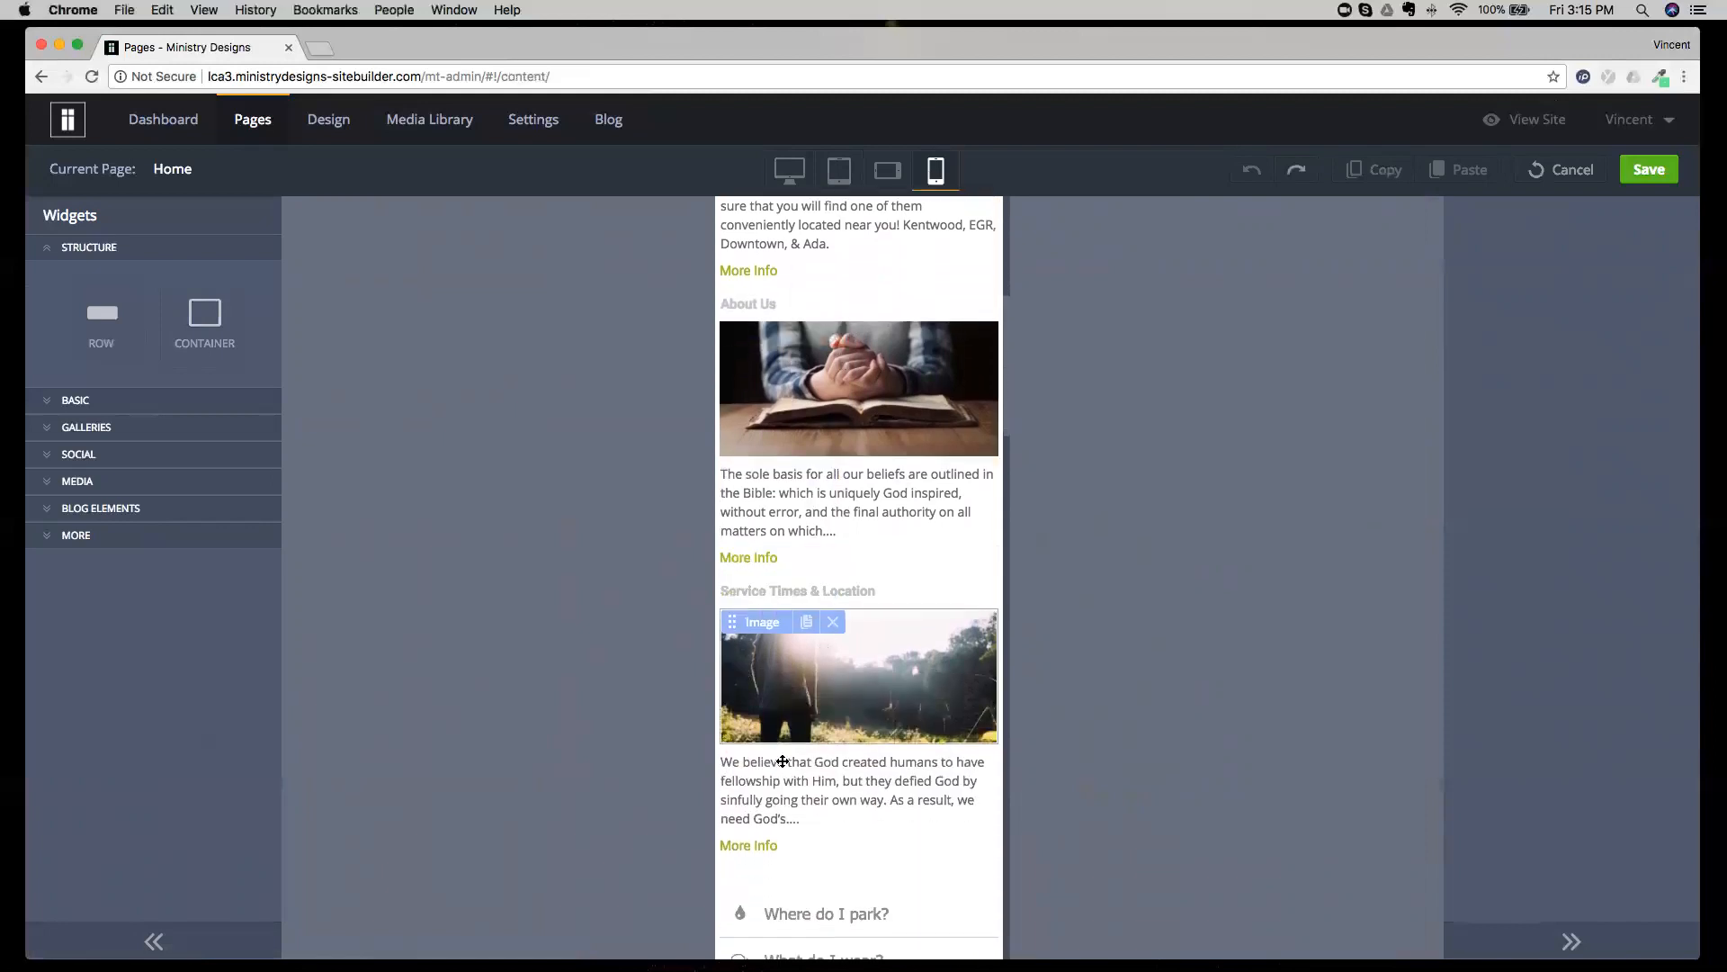
pyautogui.click(790, 171)
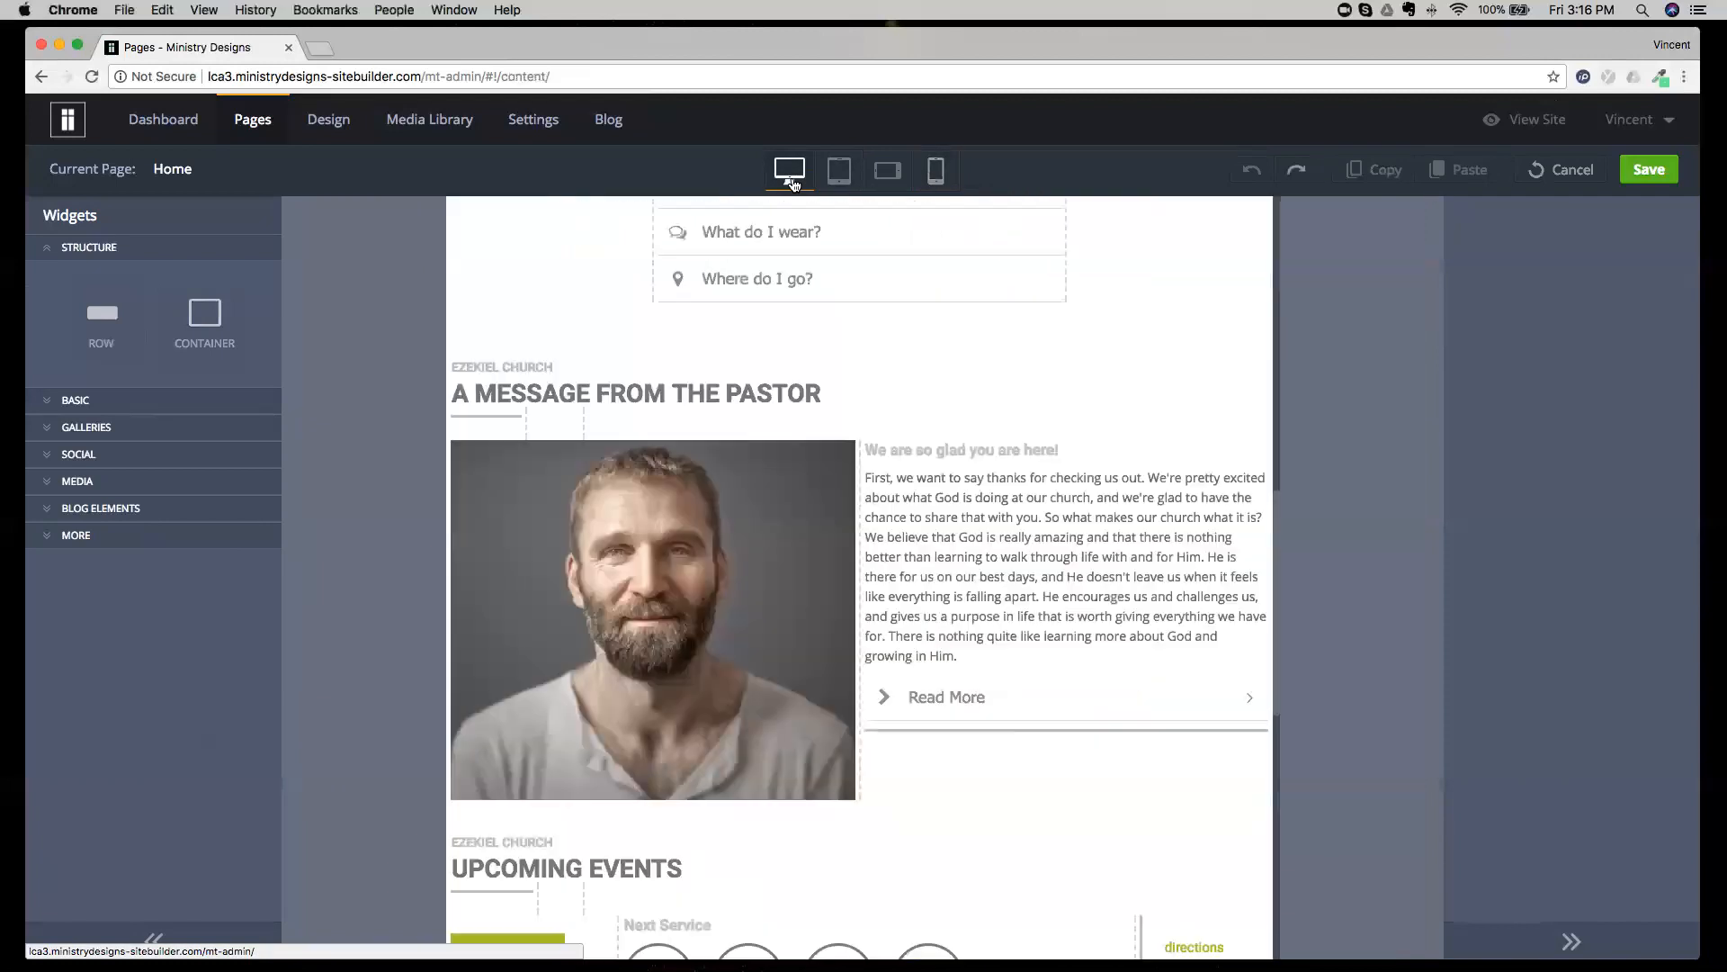
pyautogui.scroll(10, 783, 366)
pyautogui.scroll(-2, 786, 366)
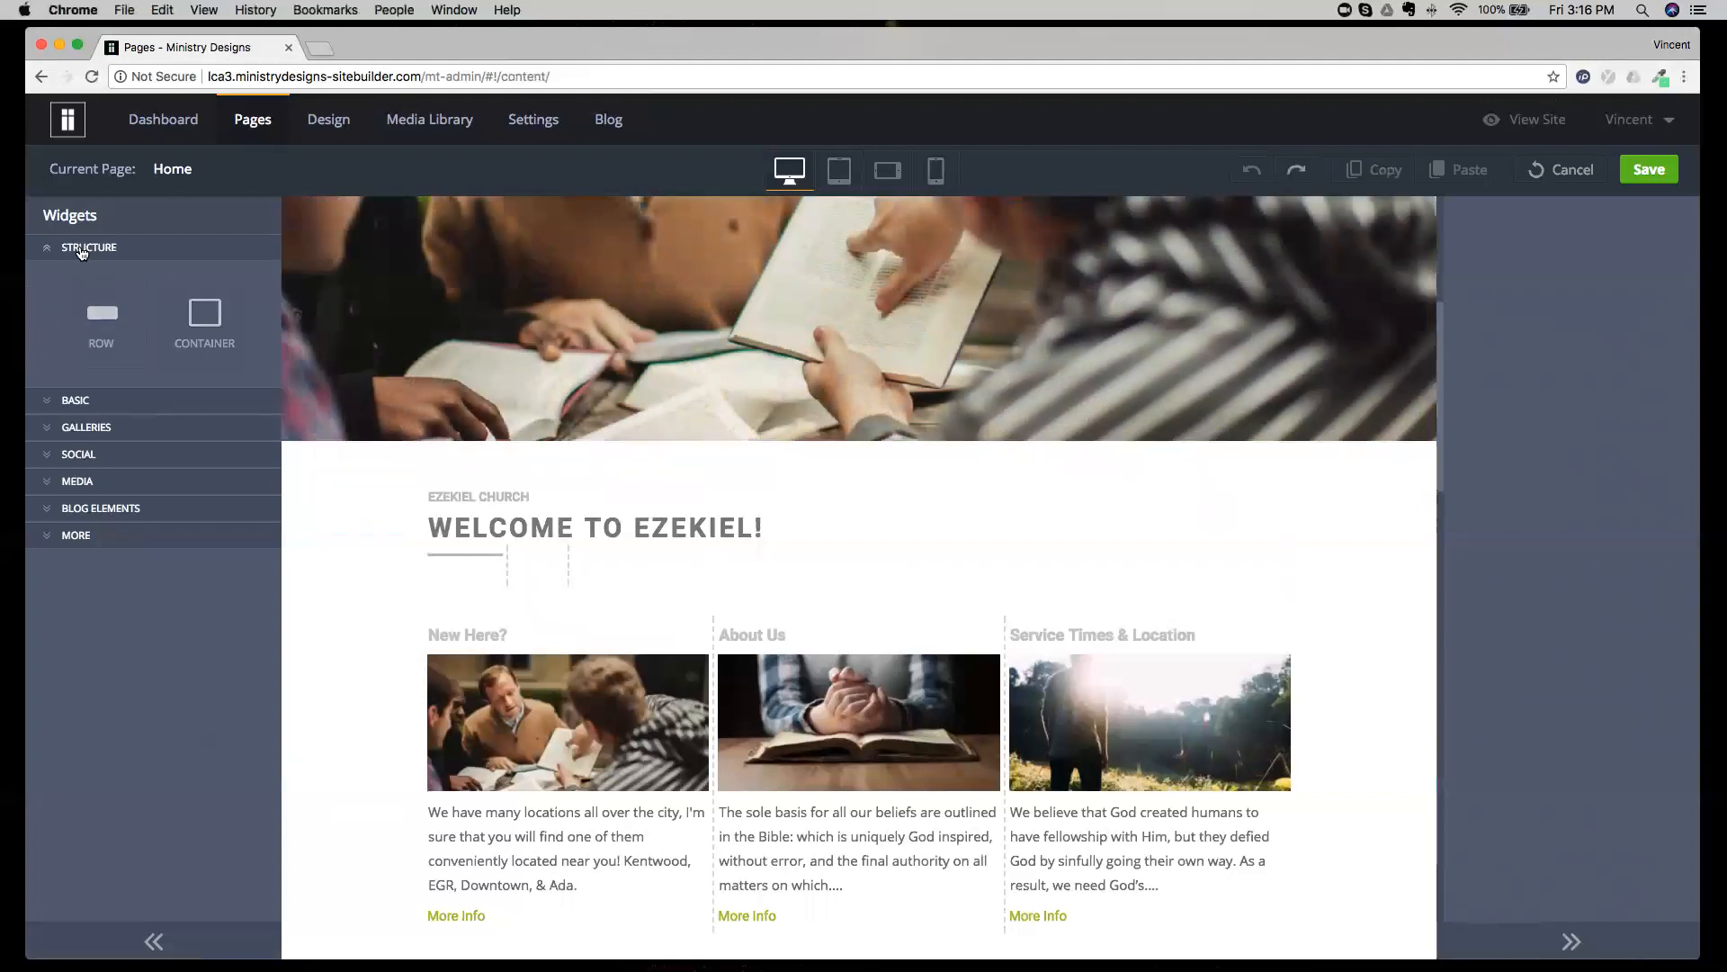
# Collapse the Structure widget group, expand Basic, and find examples of its widgets on the page, including the divider under Welcome to Ezekiel!
pyautogui.click(82, 251)
pyautogui.click(82, 274)
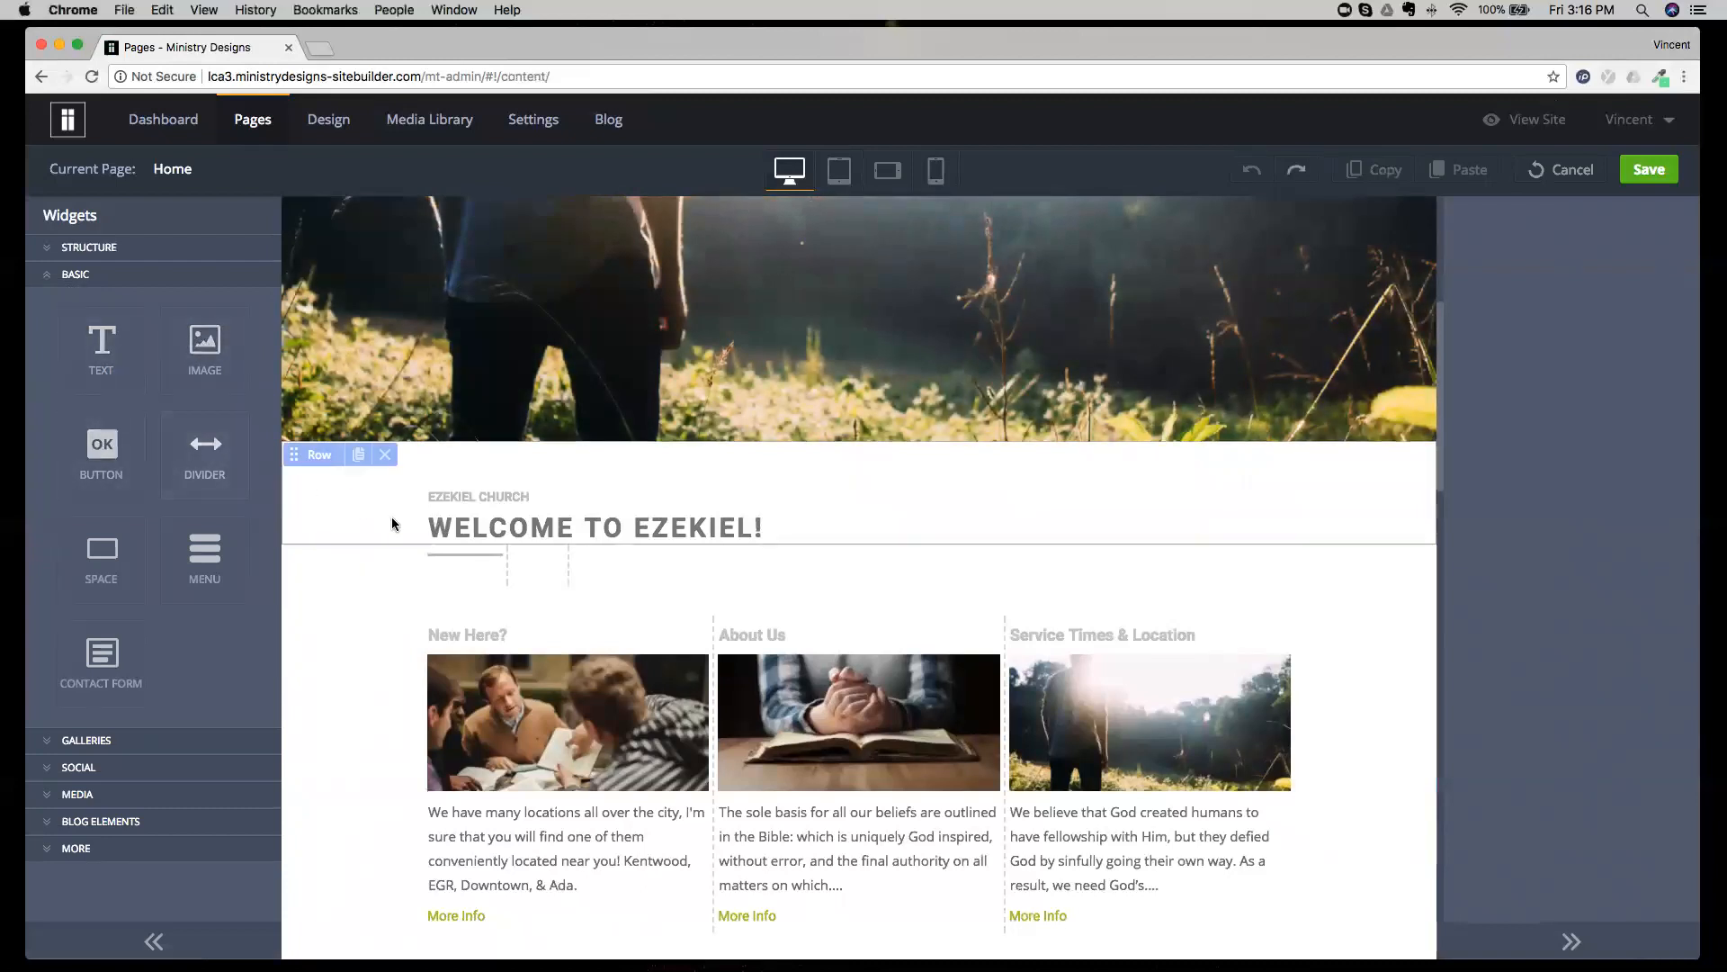
pyautogui.click(458, 557)
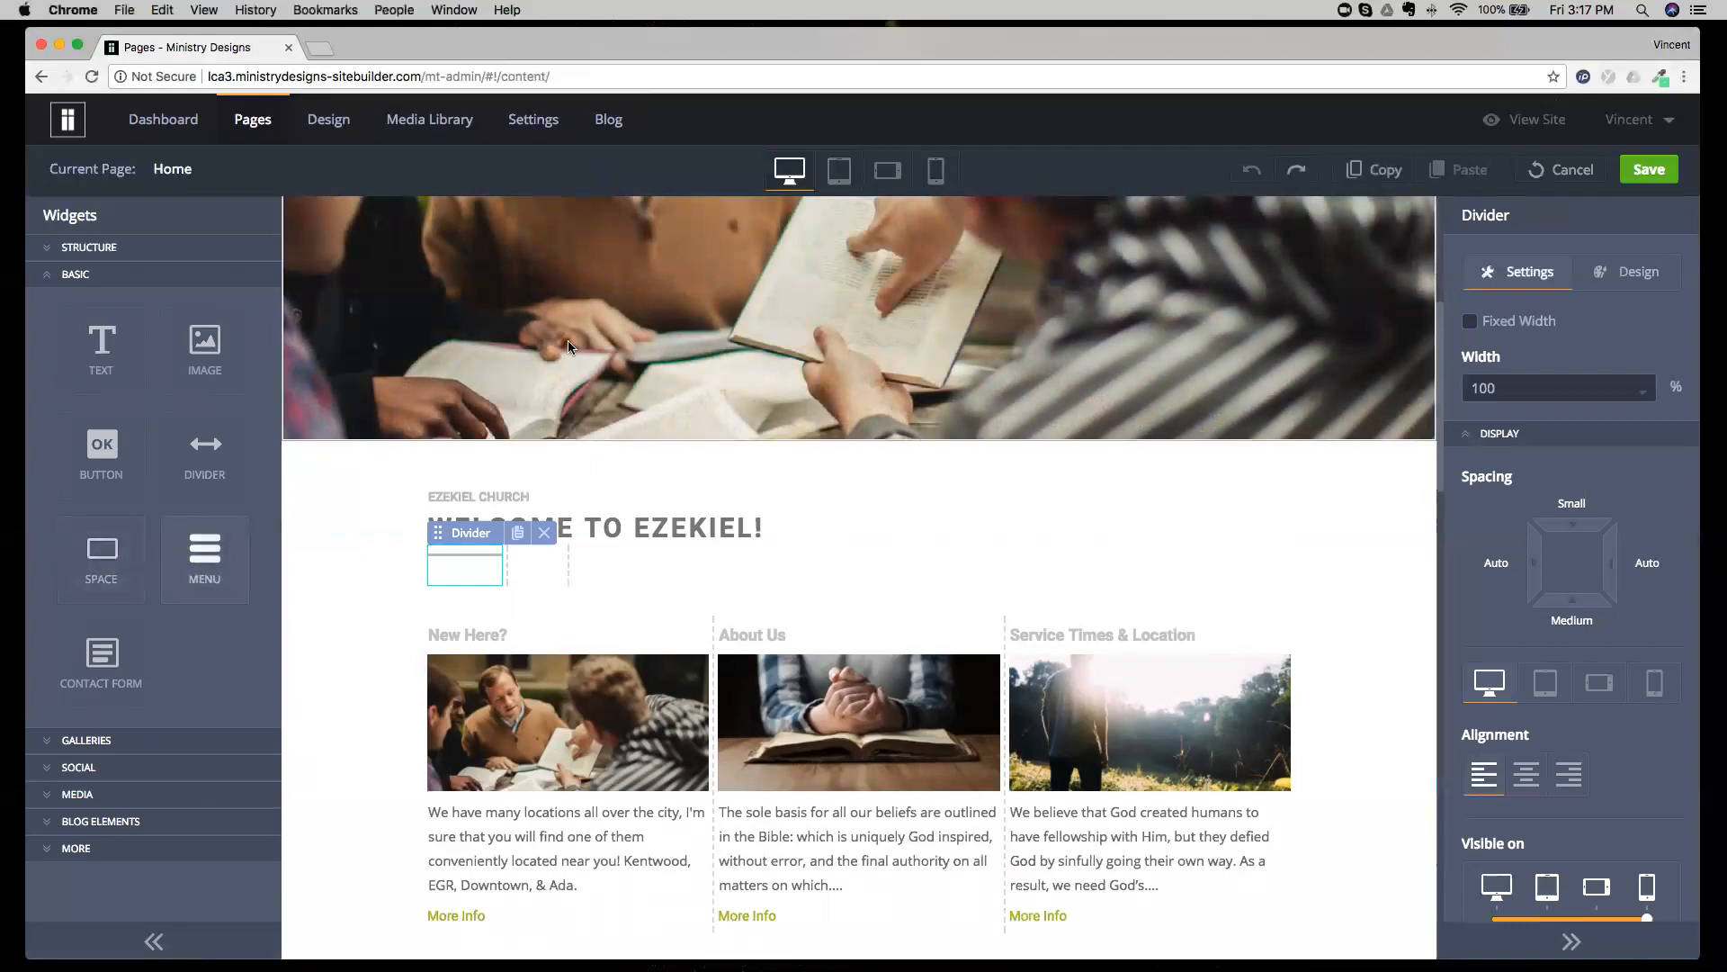
pyautogui.scroll(5, 569, 340)
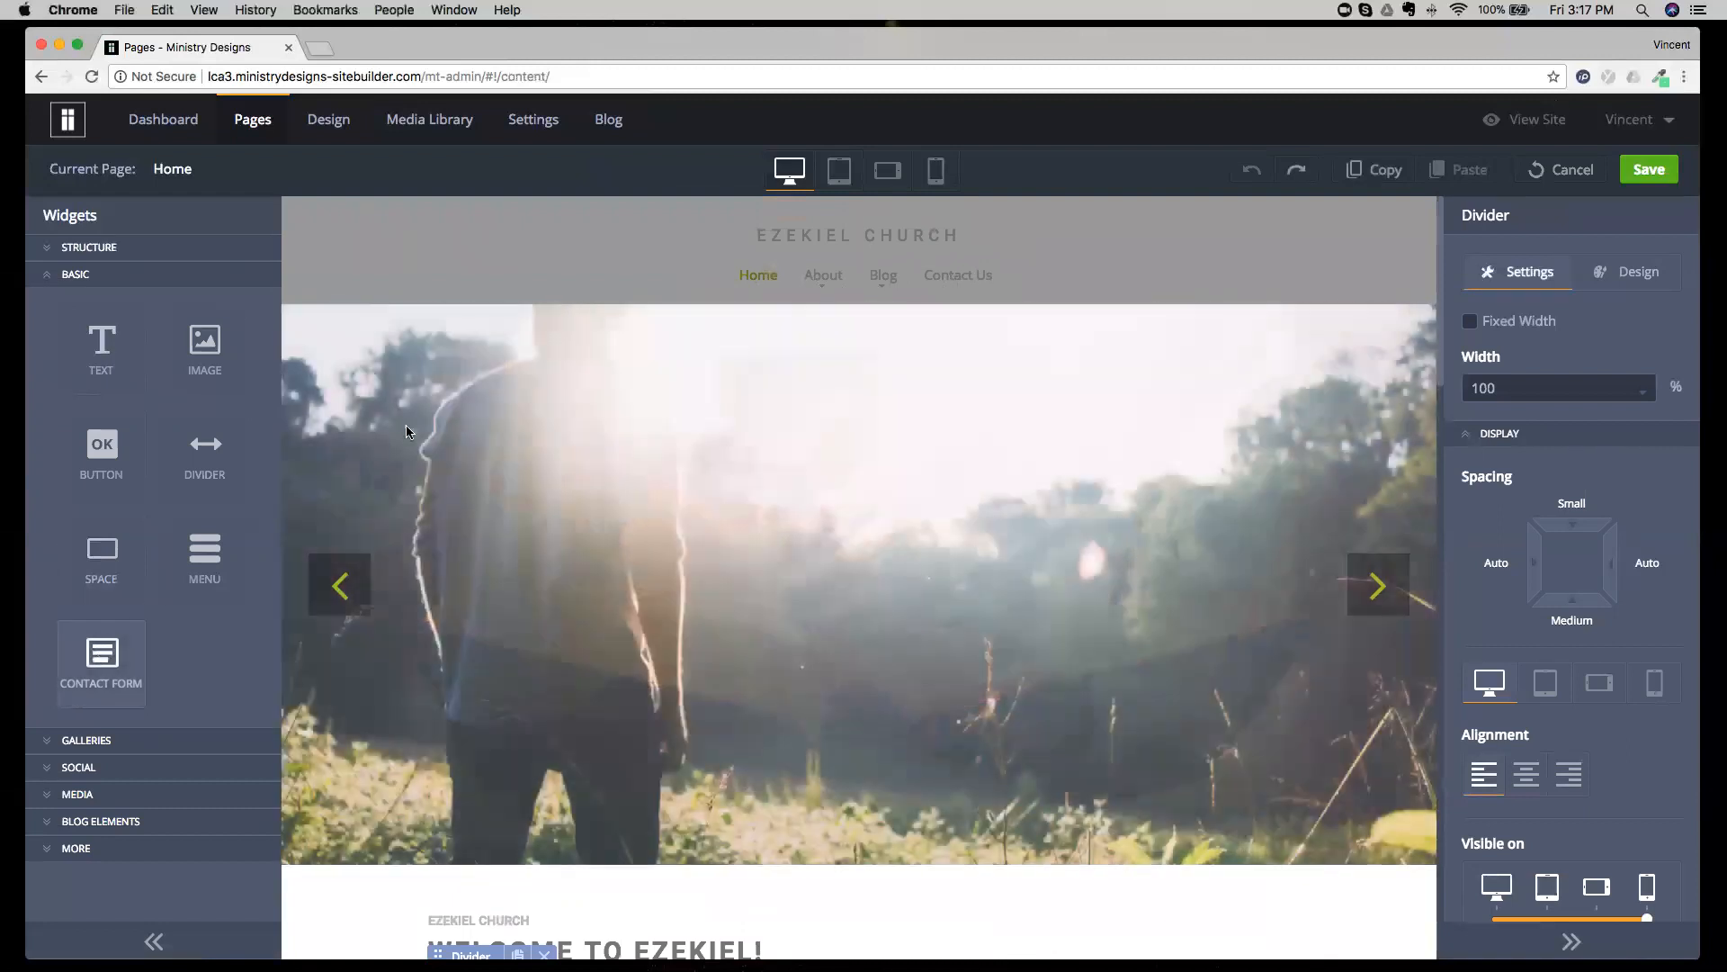
pyautogui.scroll(-1, 560, 353)
pyautogui.scroll(-8, 562, 360)
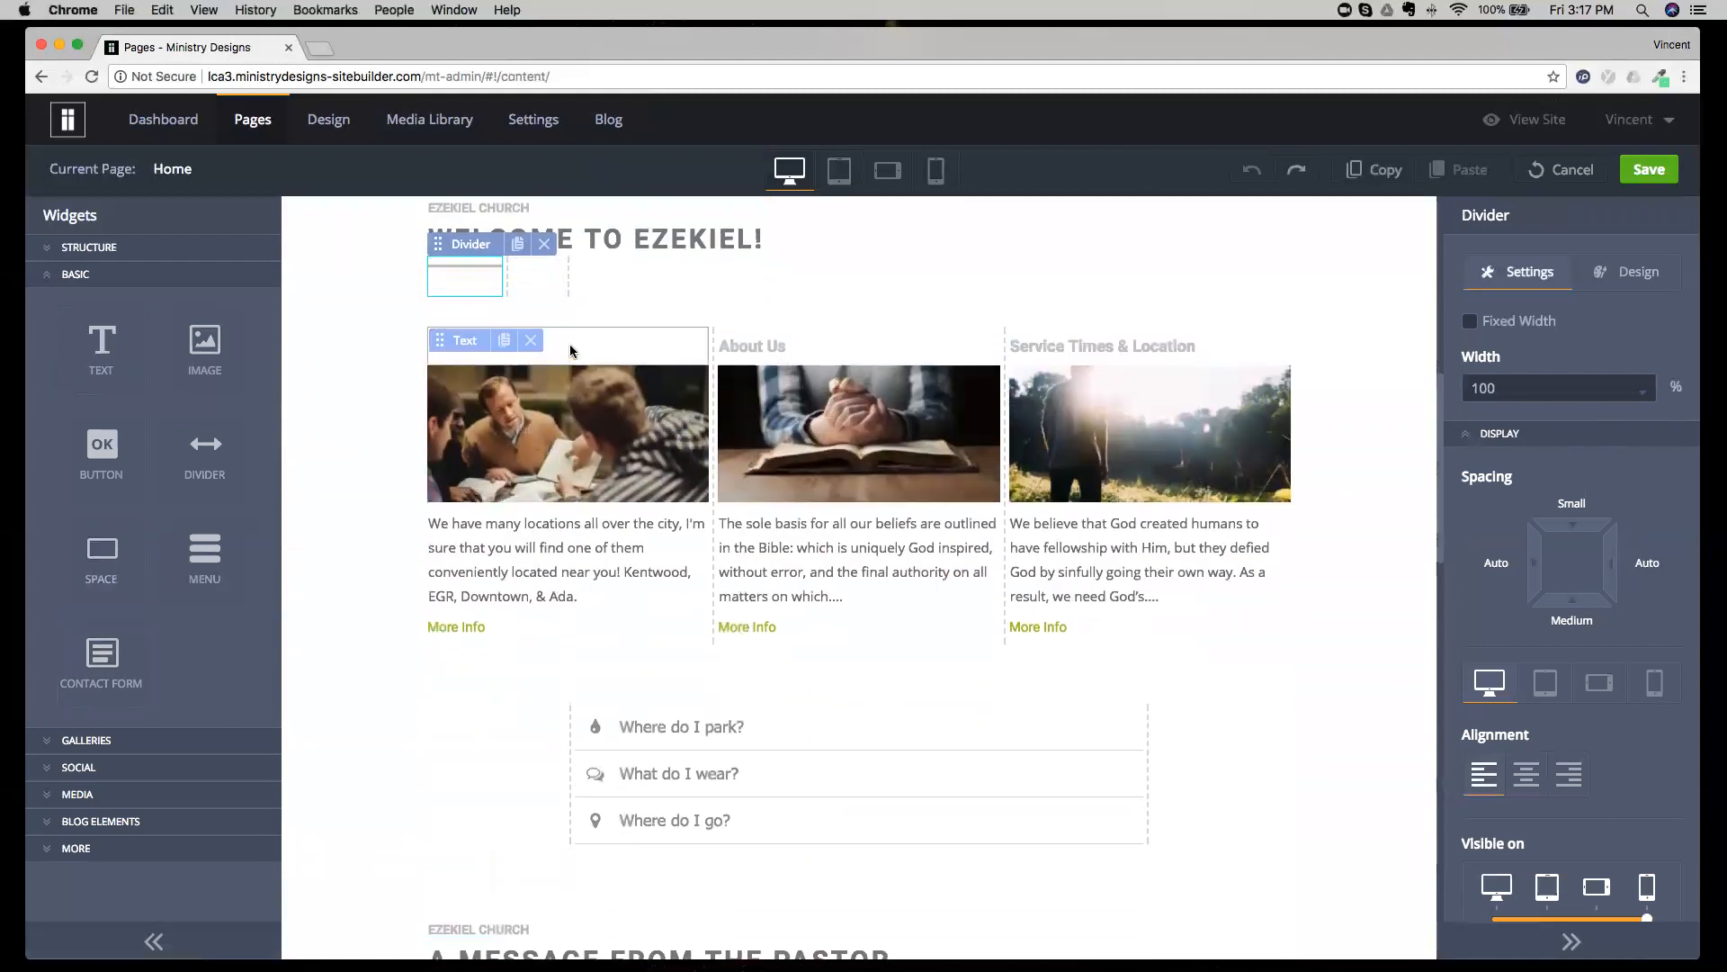
# Open the New Here? paragraph for editing, select all its text, and view the available paragraph formats.
pyautogui.click(633, 558)
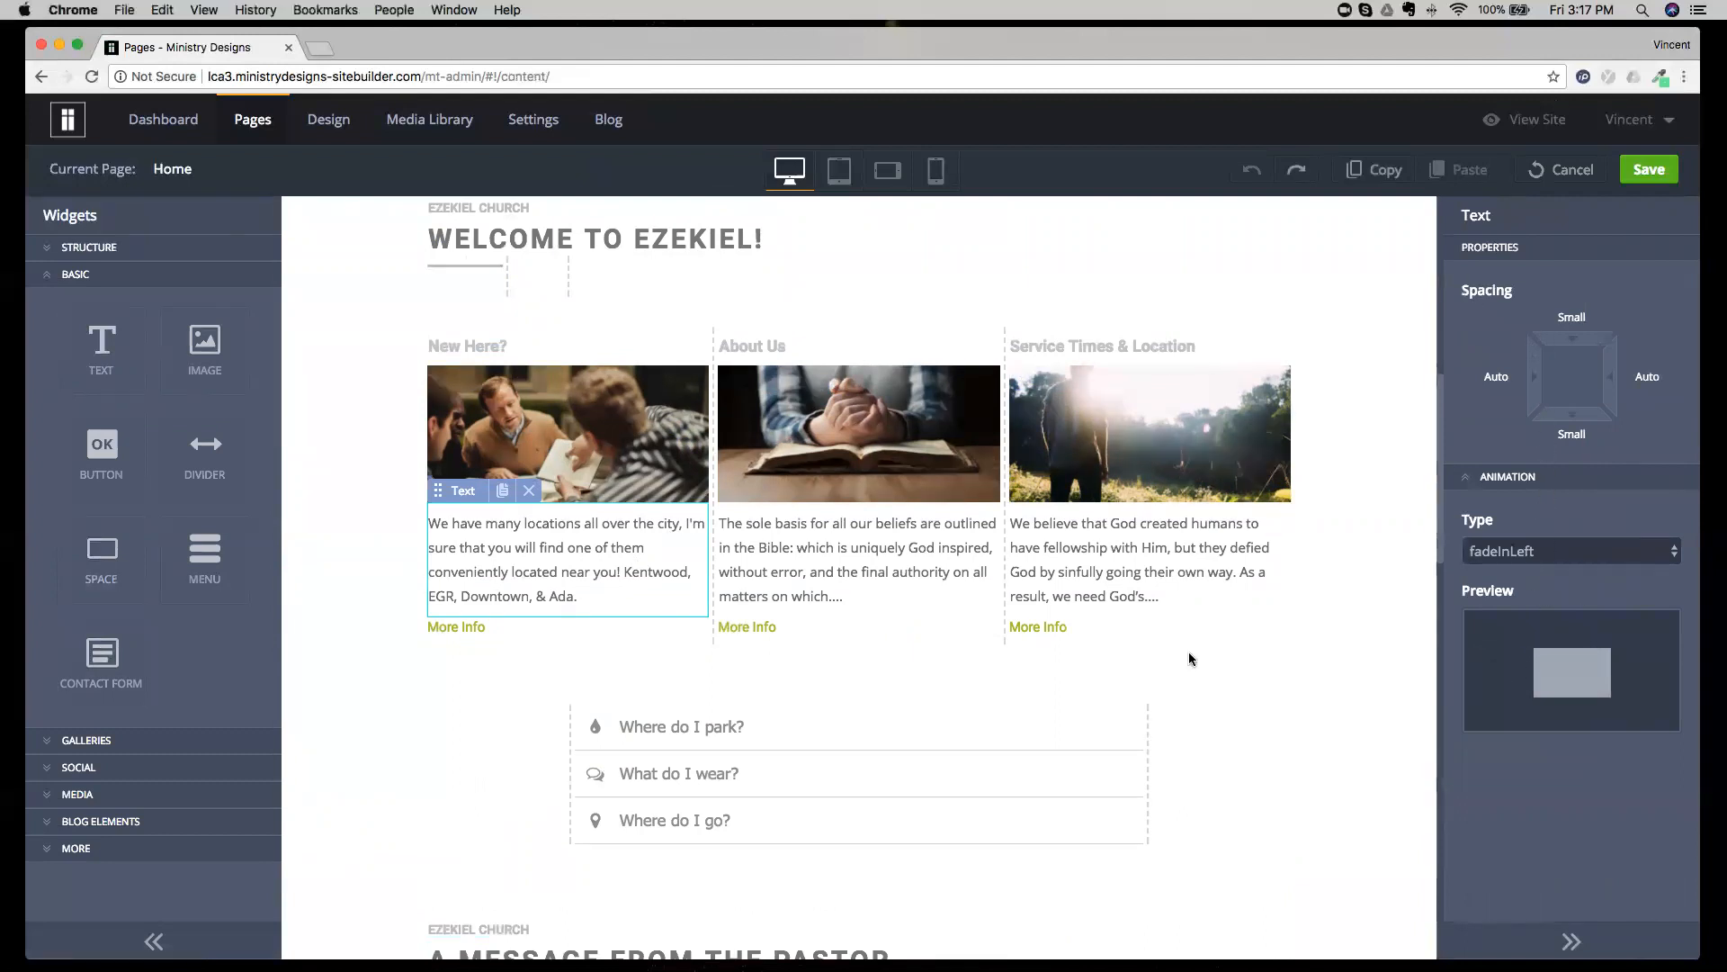
pyautogui.click(602, 577)
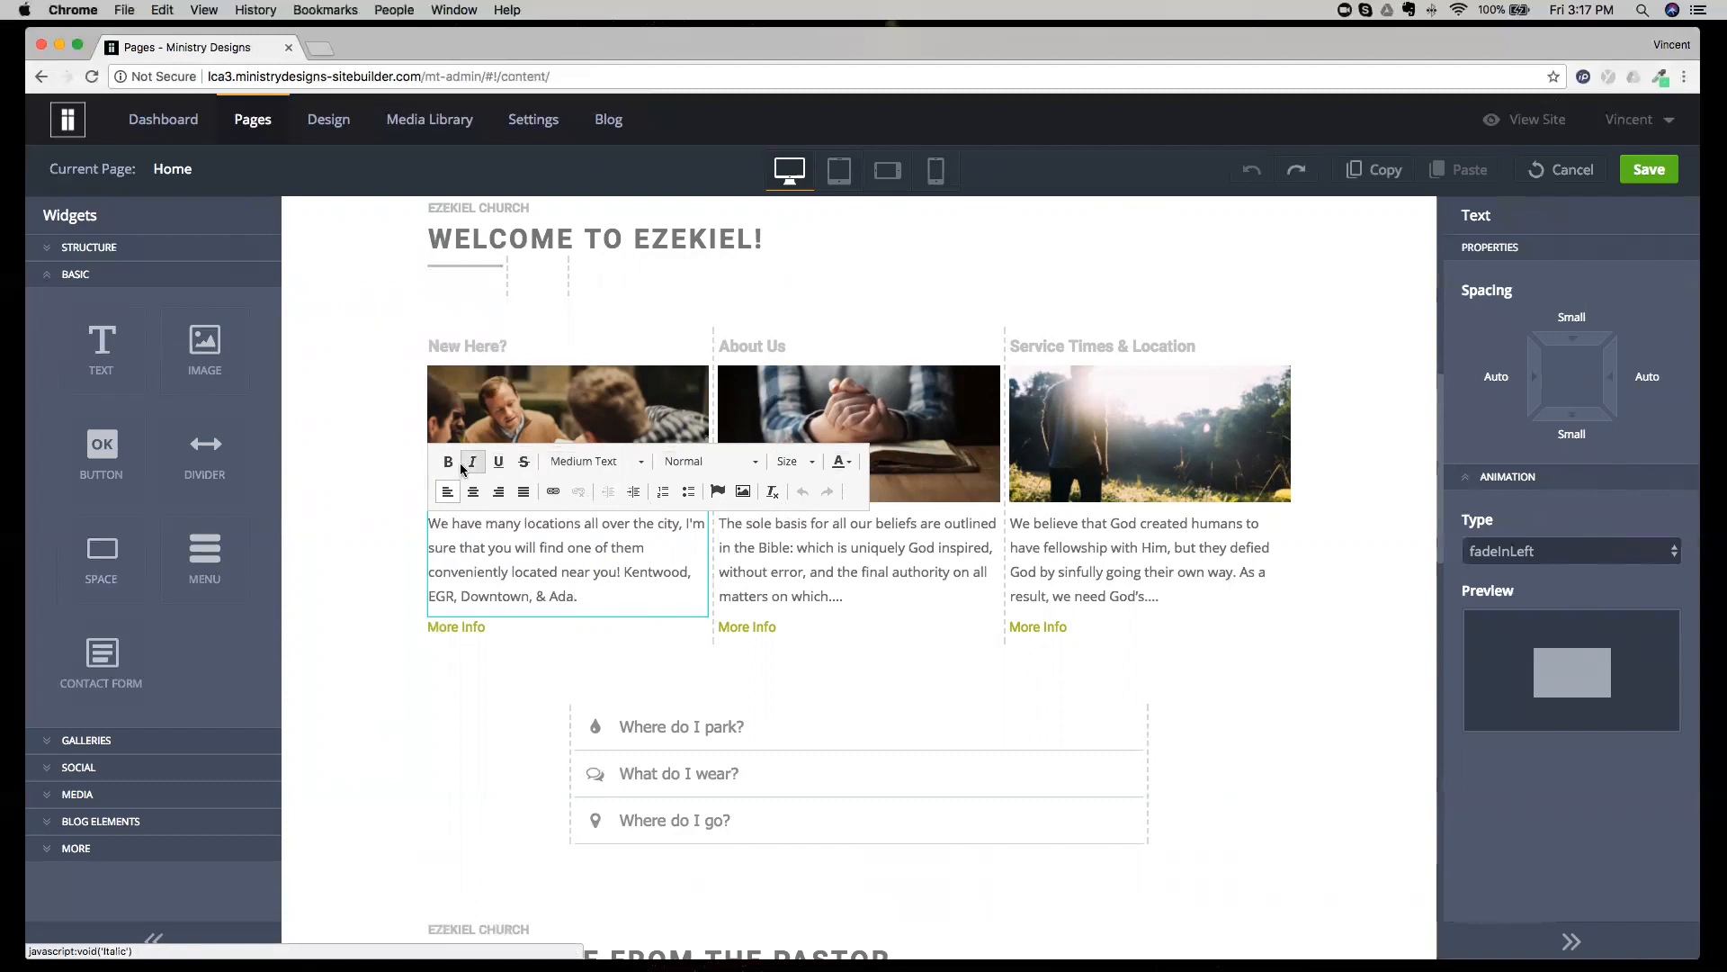
pyautogui.moveTo(581, 596); pyautogui.dragTo(535, 588)
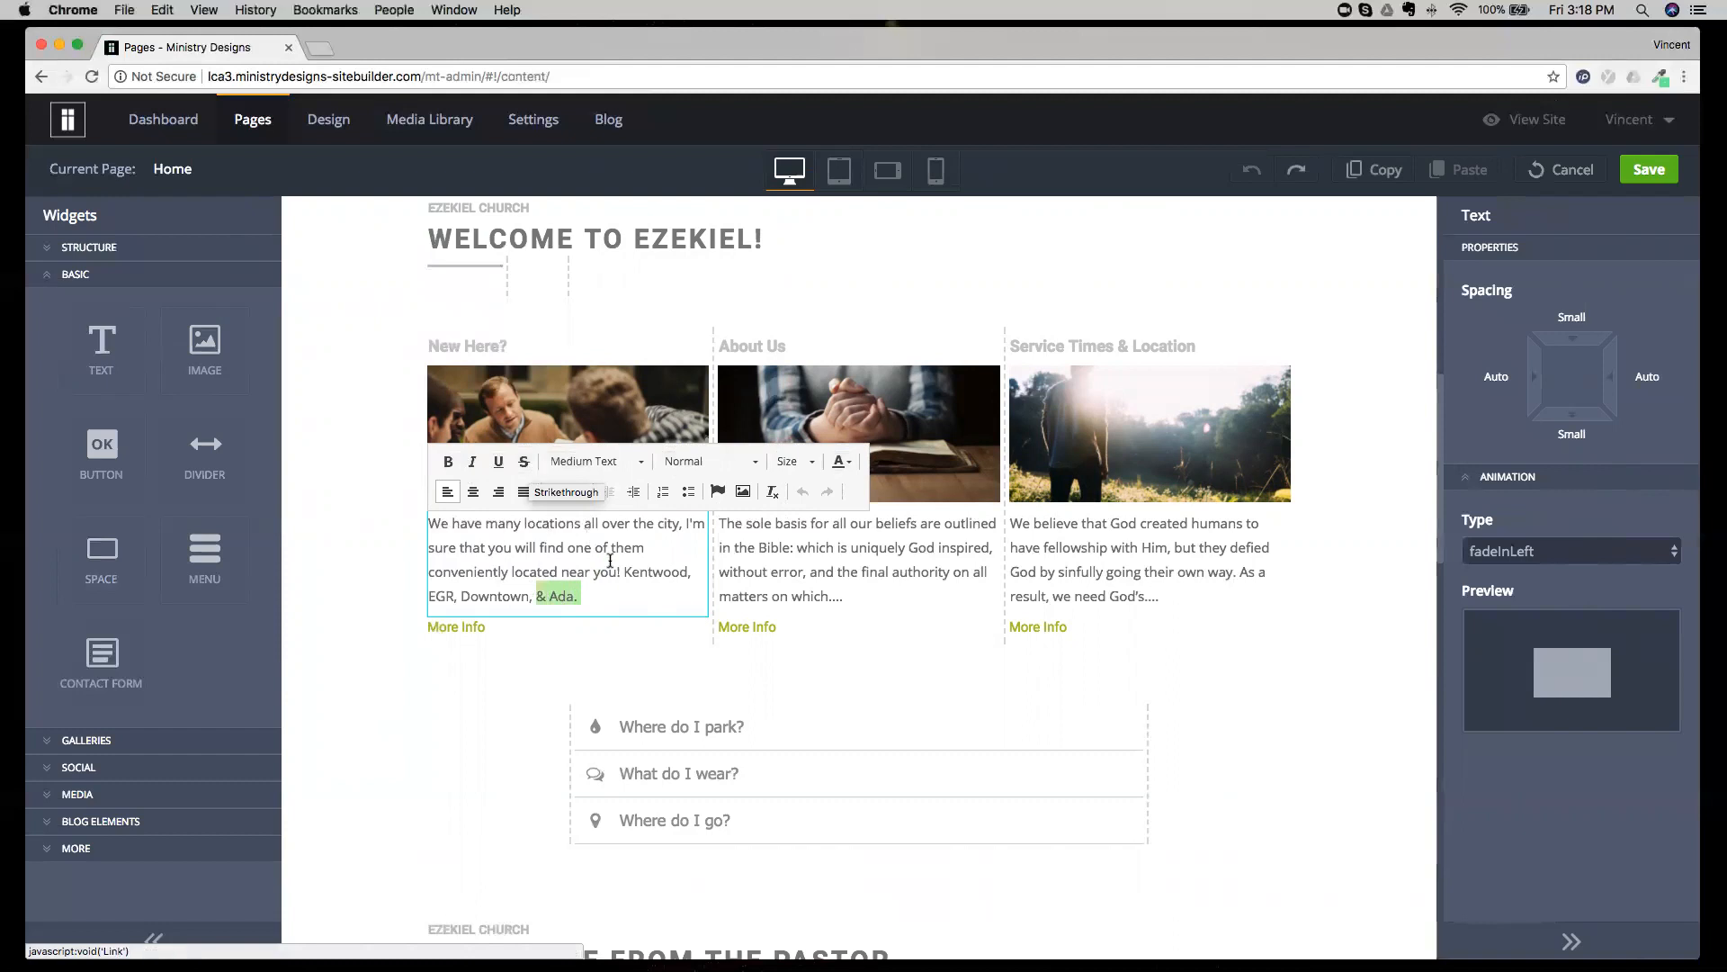
pyautogui.click(608, 595)
pyautogui.tripleClick(606, 593)
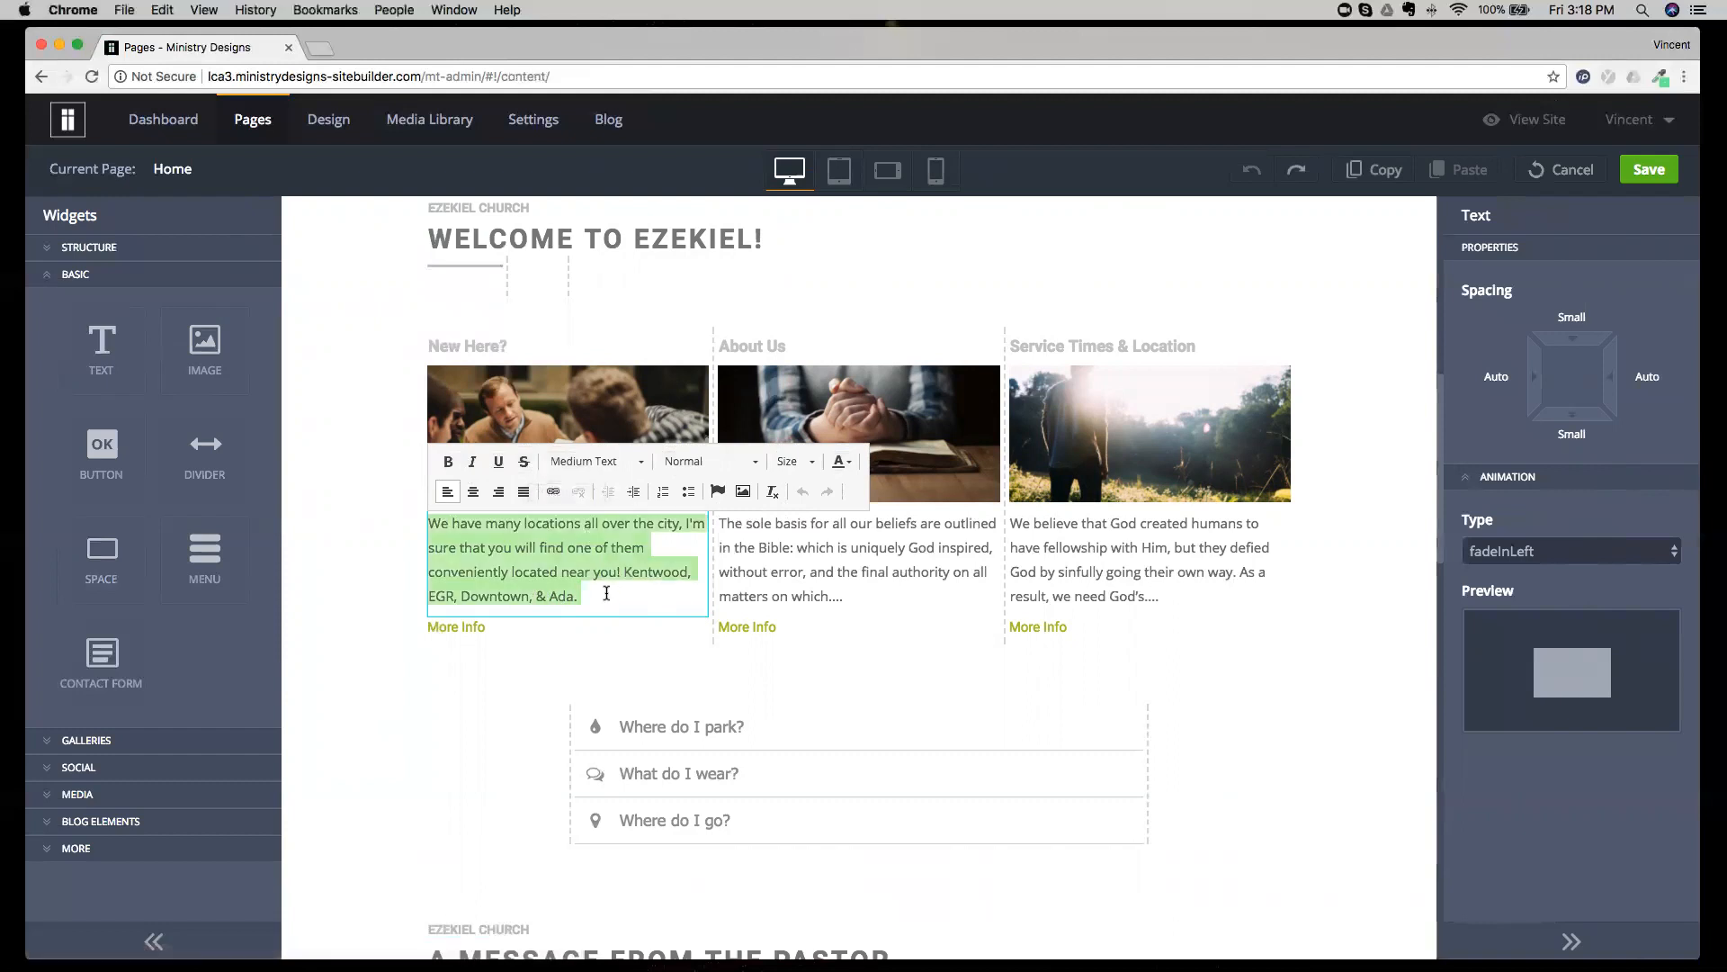
pyautogui.click(700, 463)
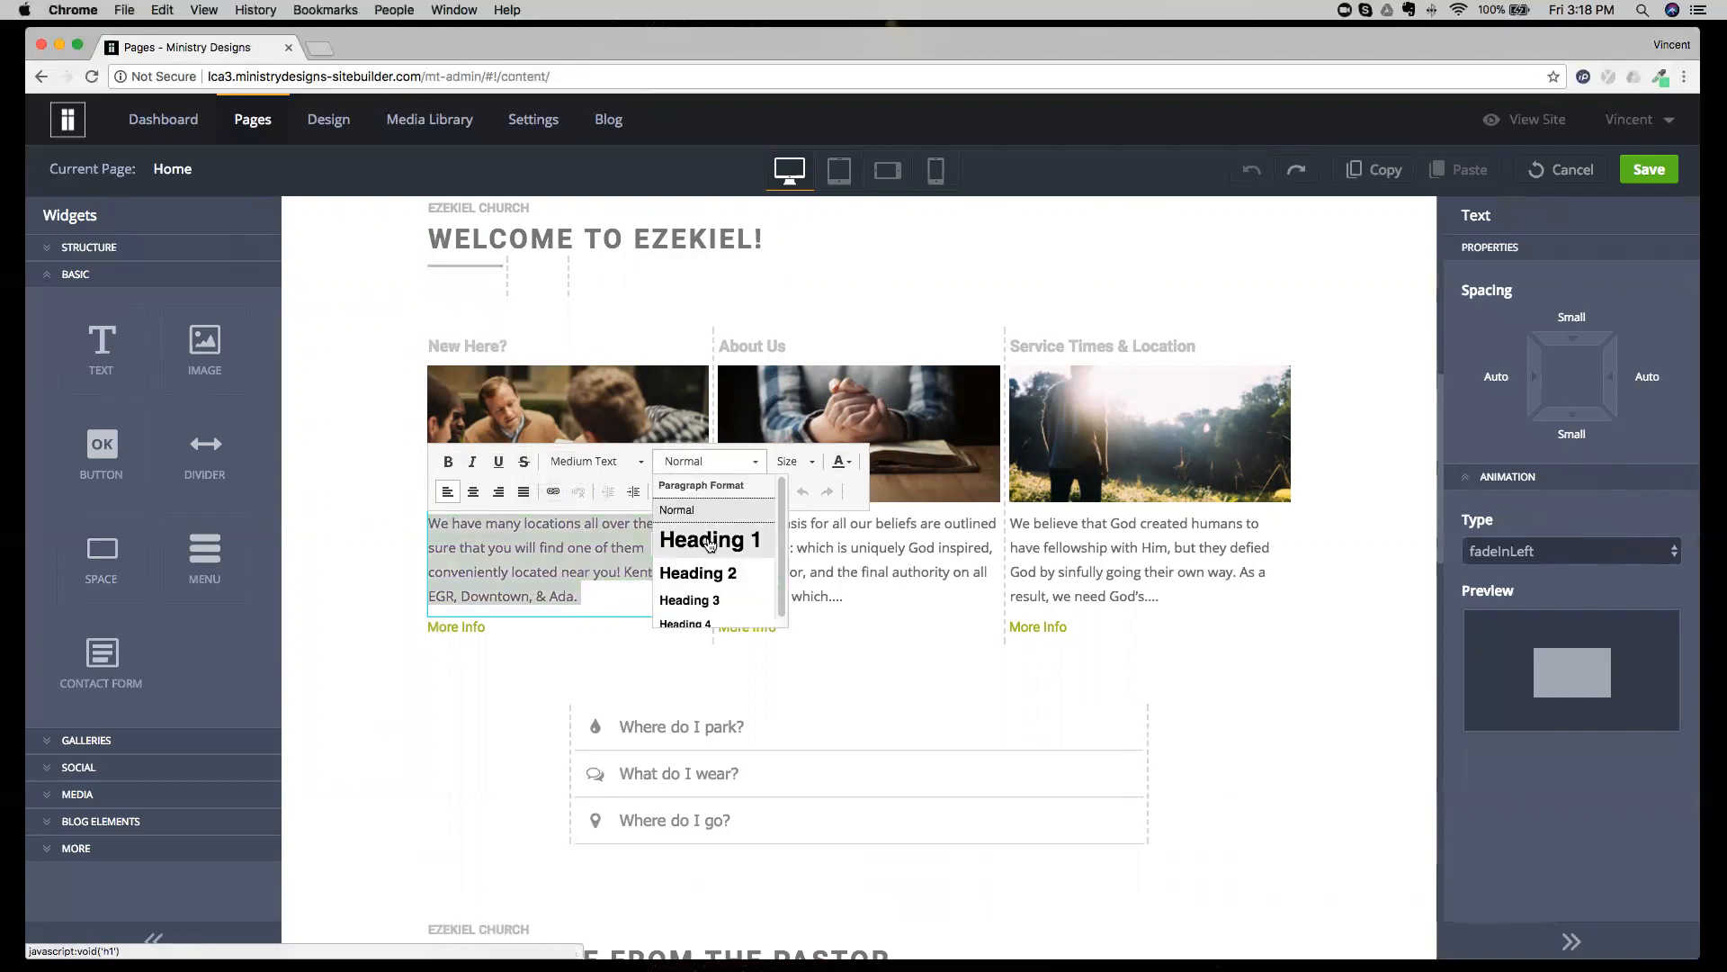
pyautogui.click(700, 465)
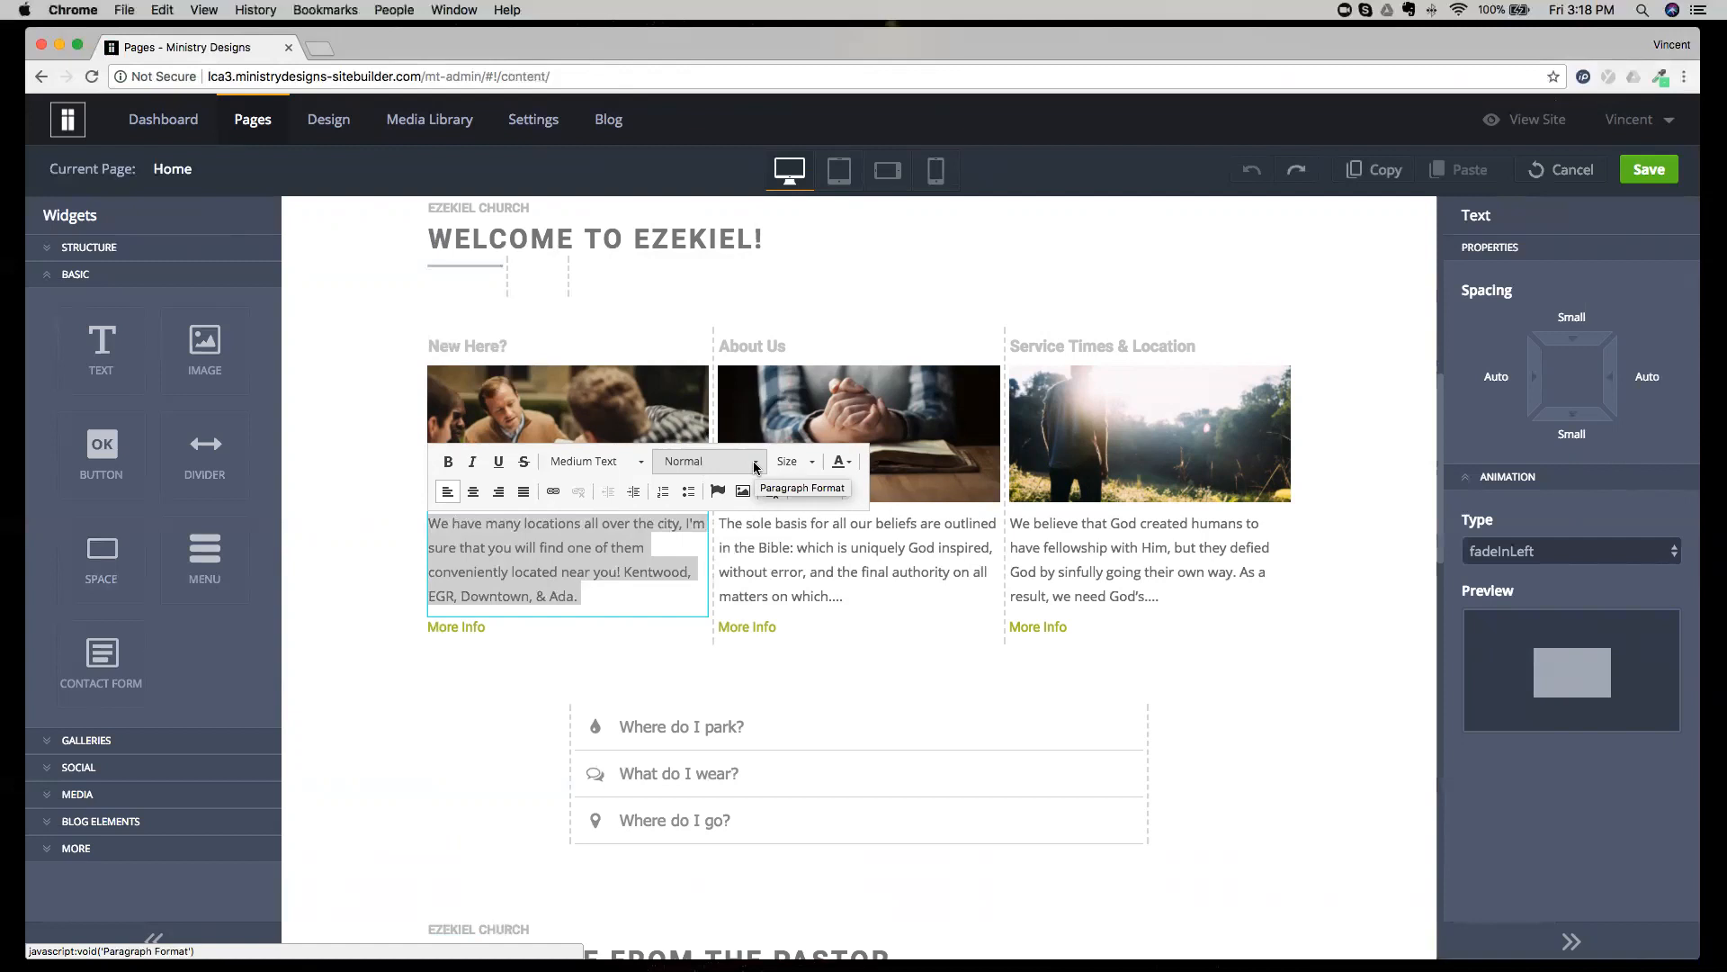
# View the font size choices and the full list of text styles for the selected New Here? paragraph.
pyautogui.click(810, 462)
pyautogui.click(810, 463)
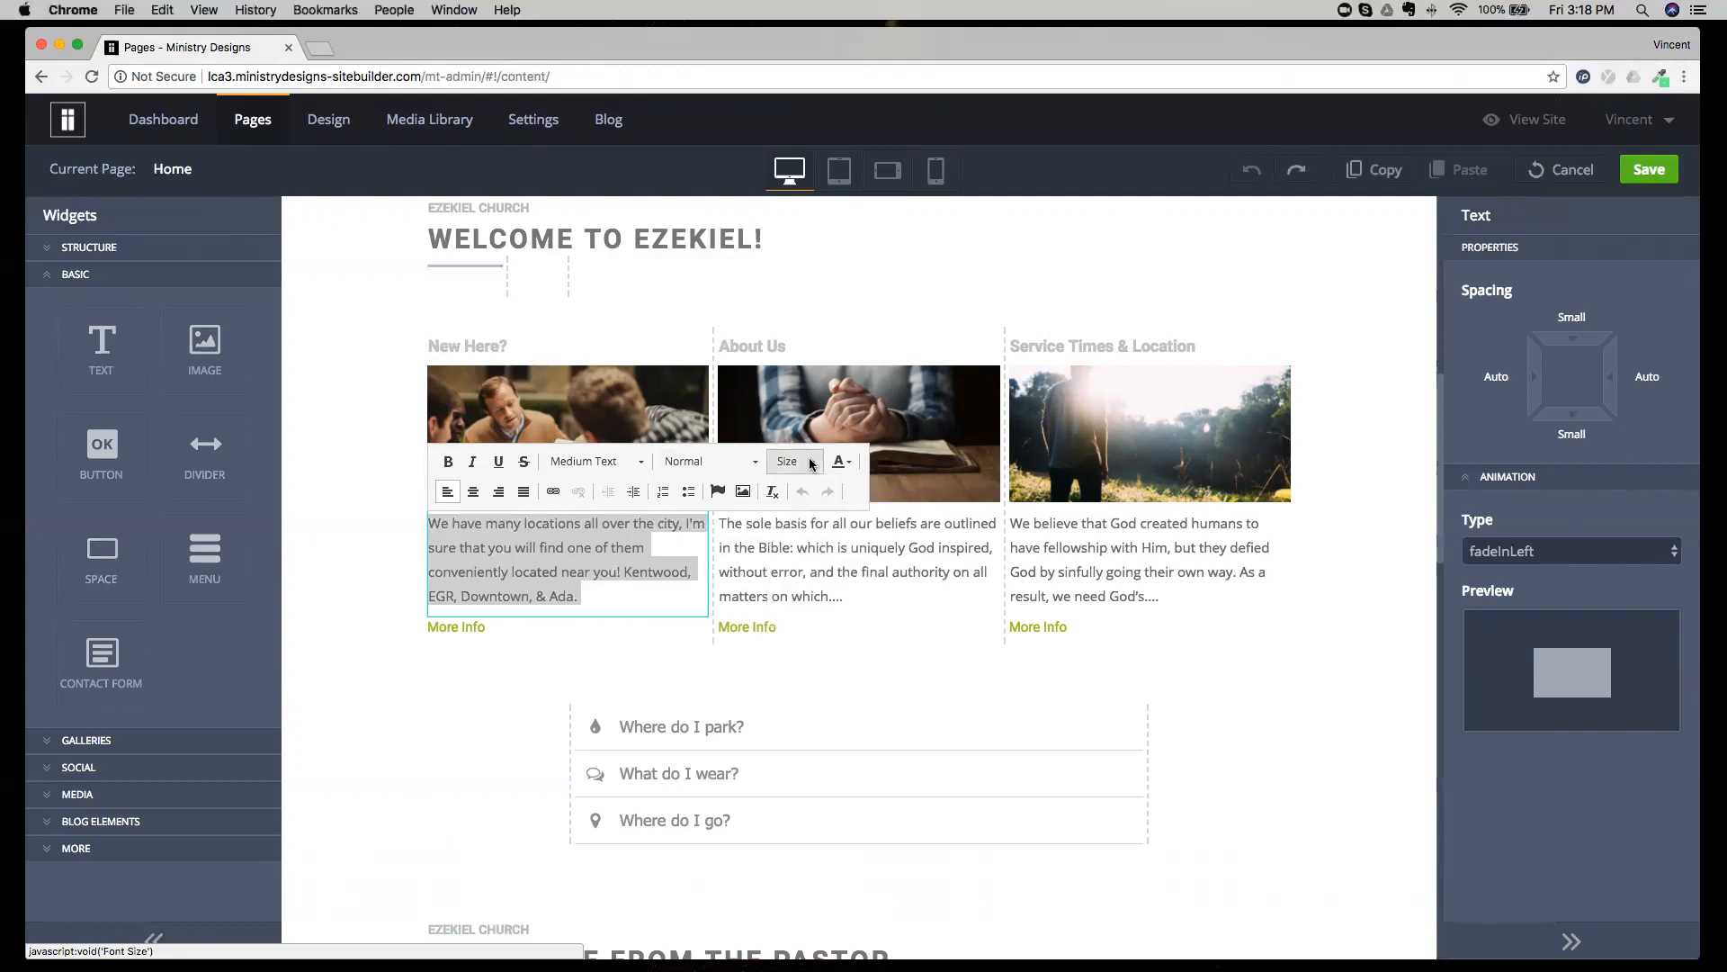
pyautogui.click(810, 462)
pyautogui.click(810, 462)
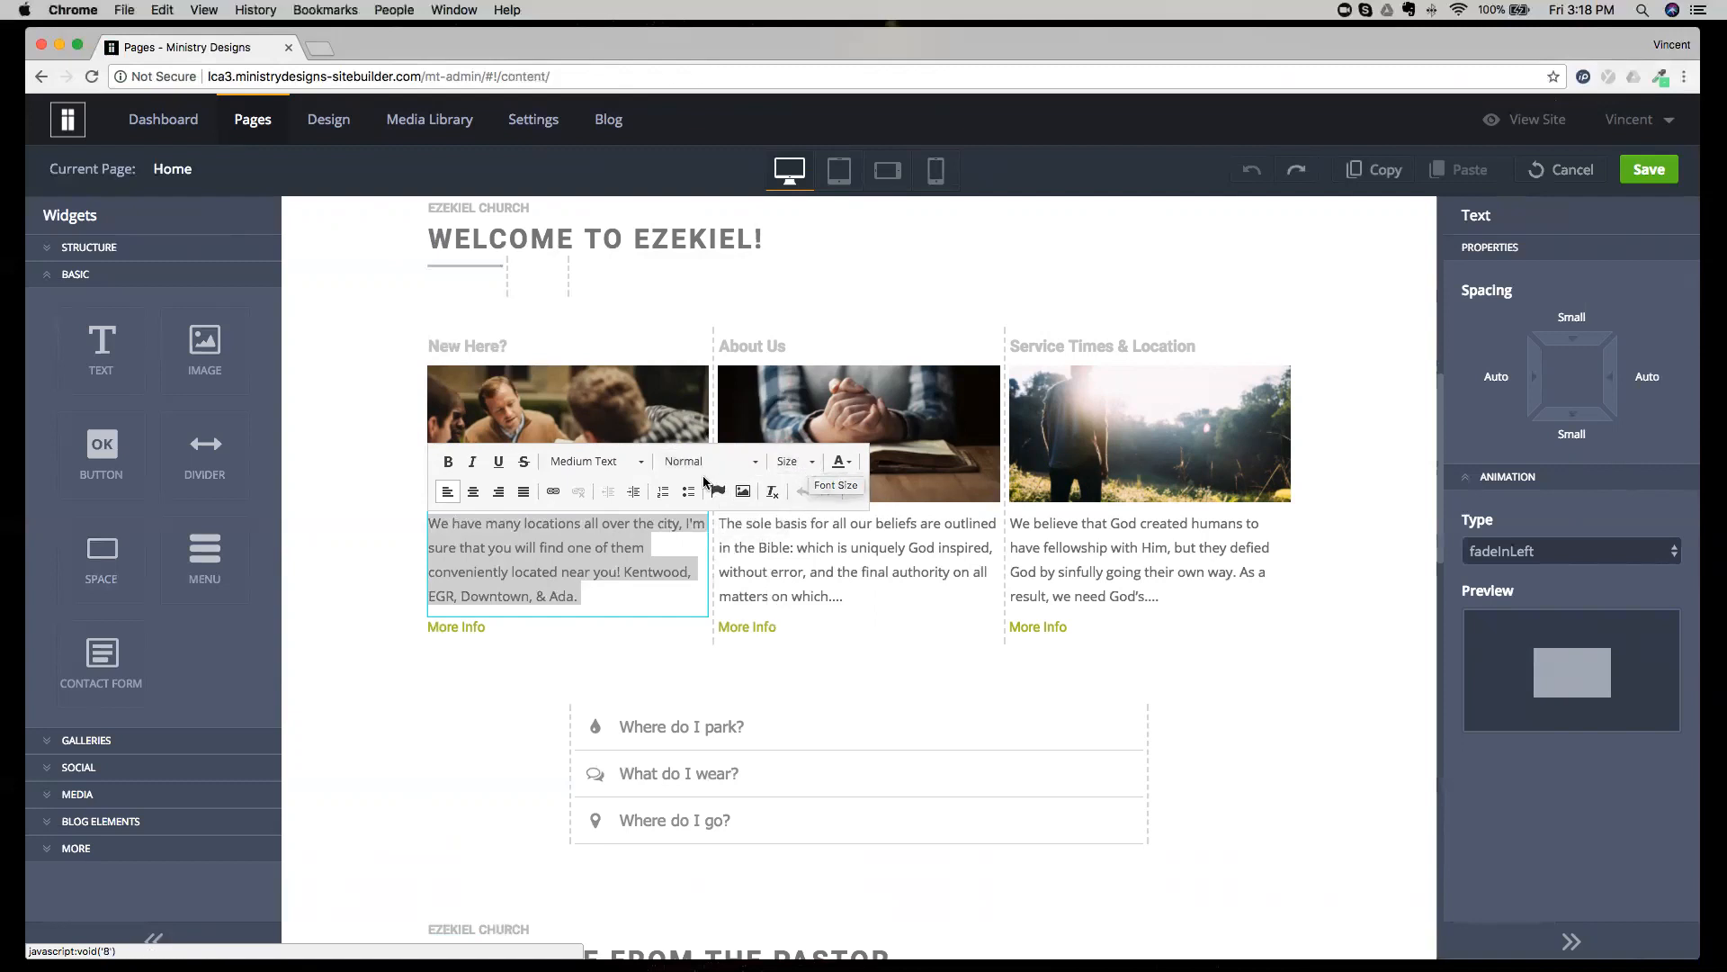
pyautogui.click(639, 466)
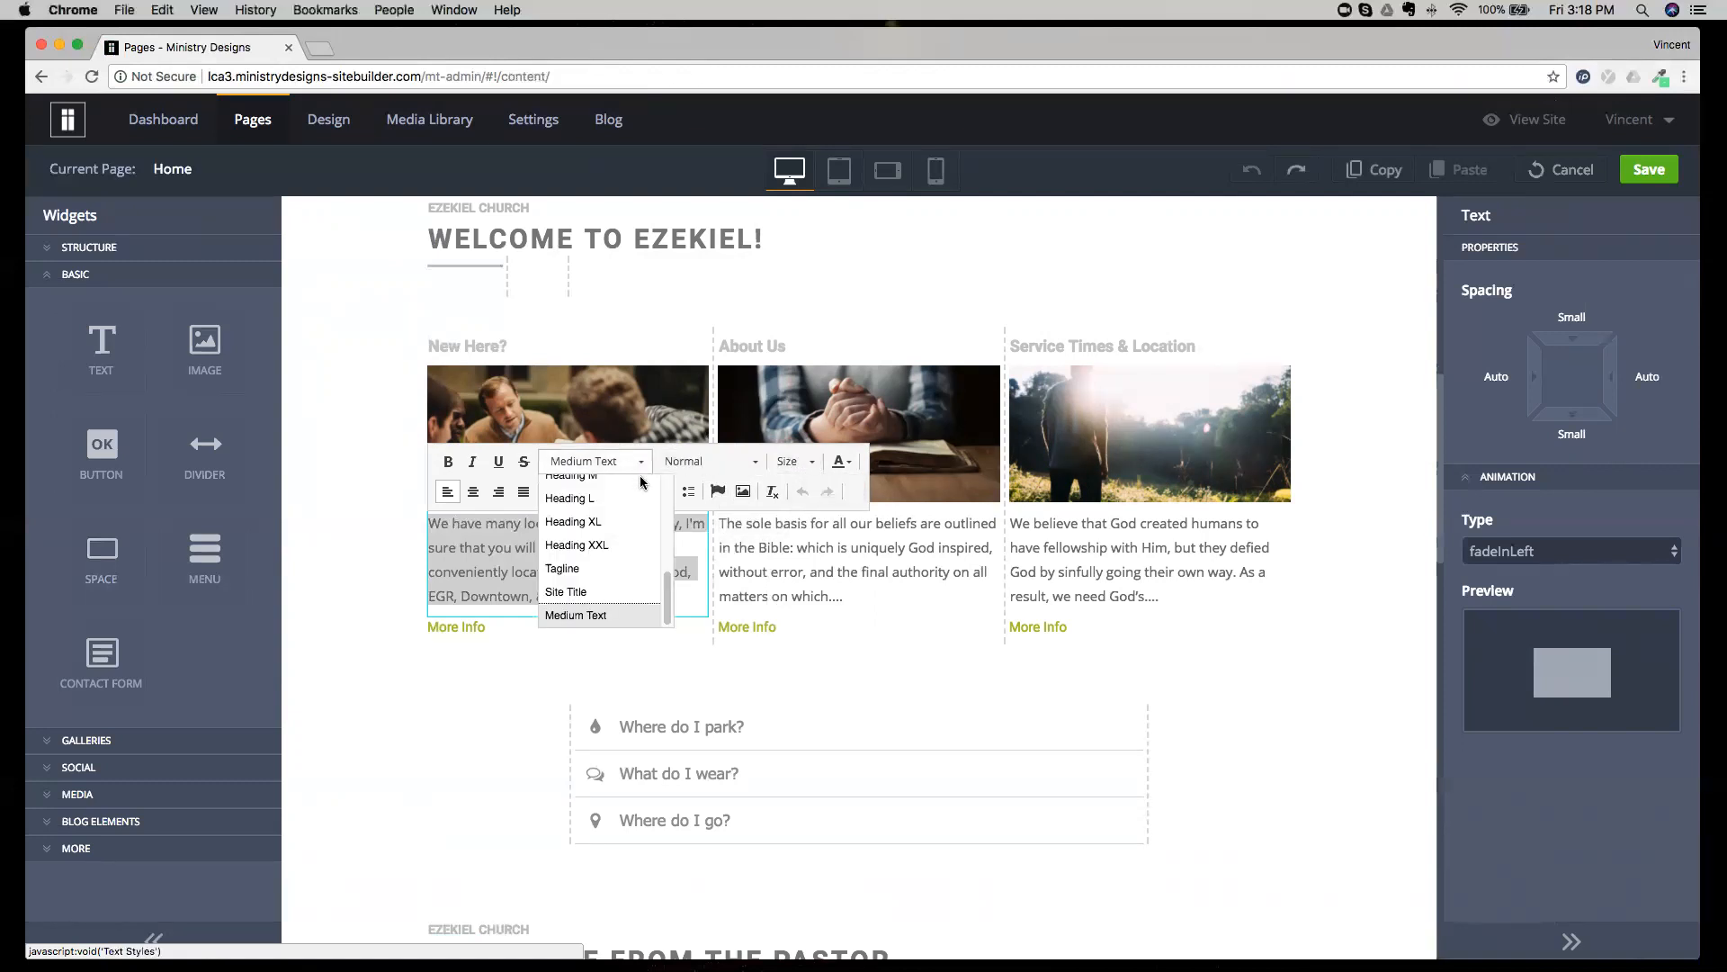
pyautogui.moveTo(665, 587); pyautogui.dragTo(650, 468)
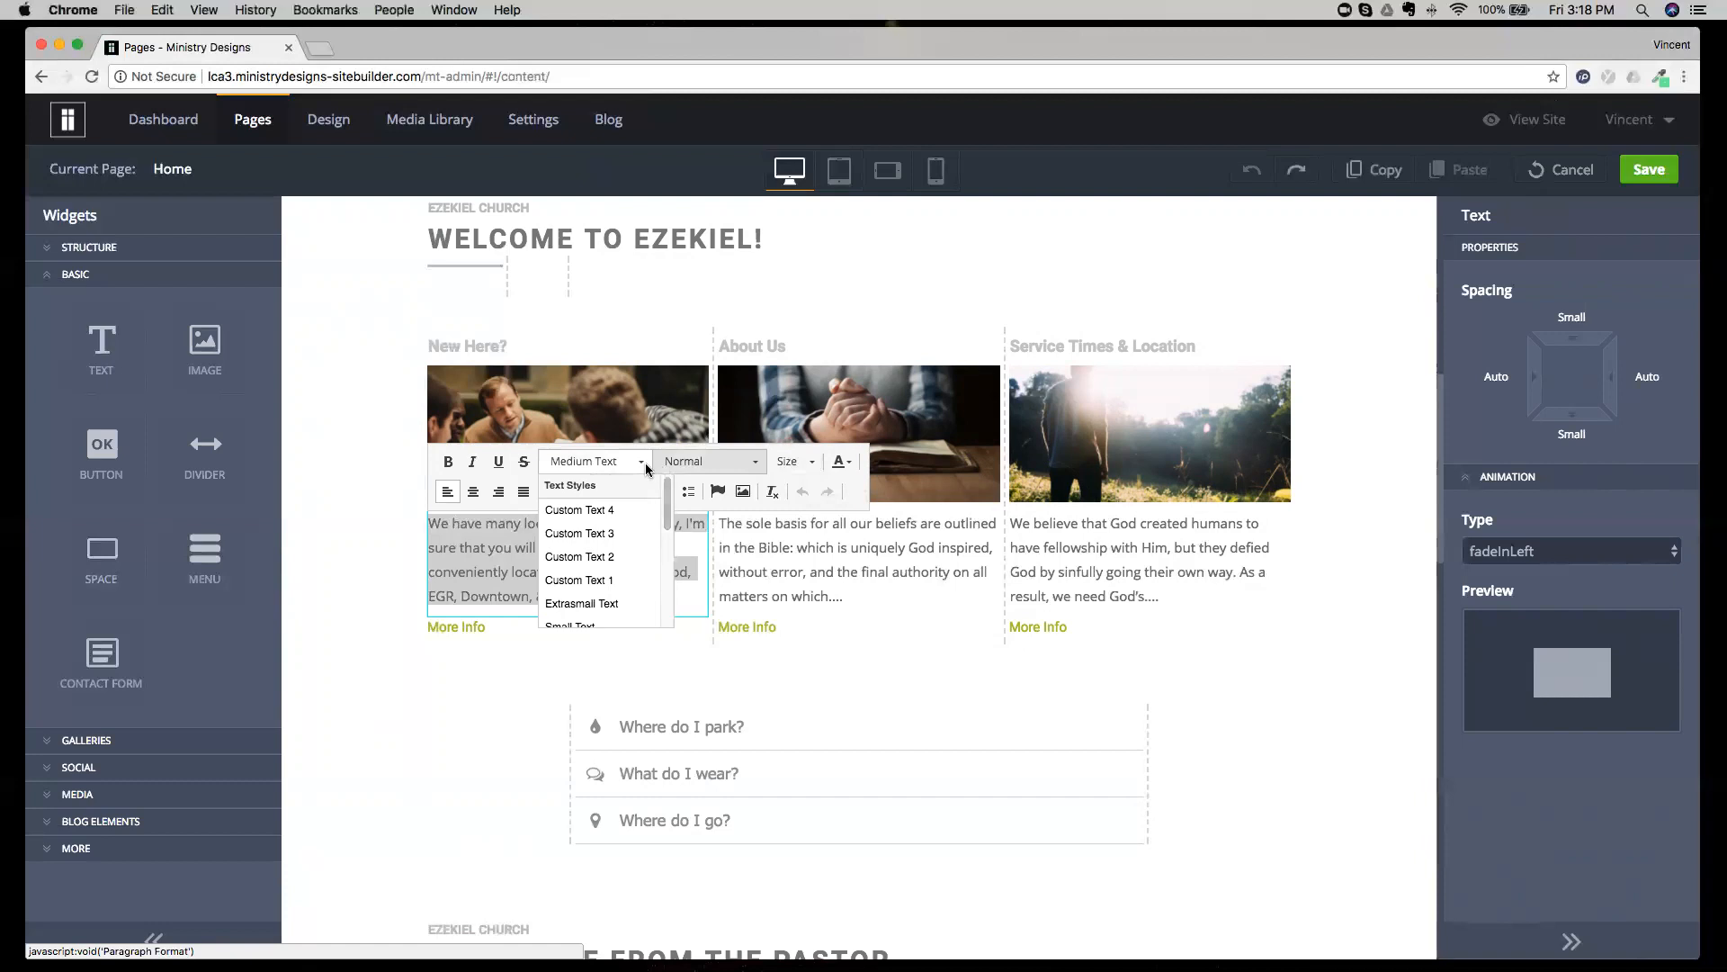
pyautogui.click(634, 463)
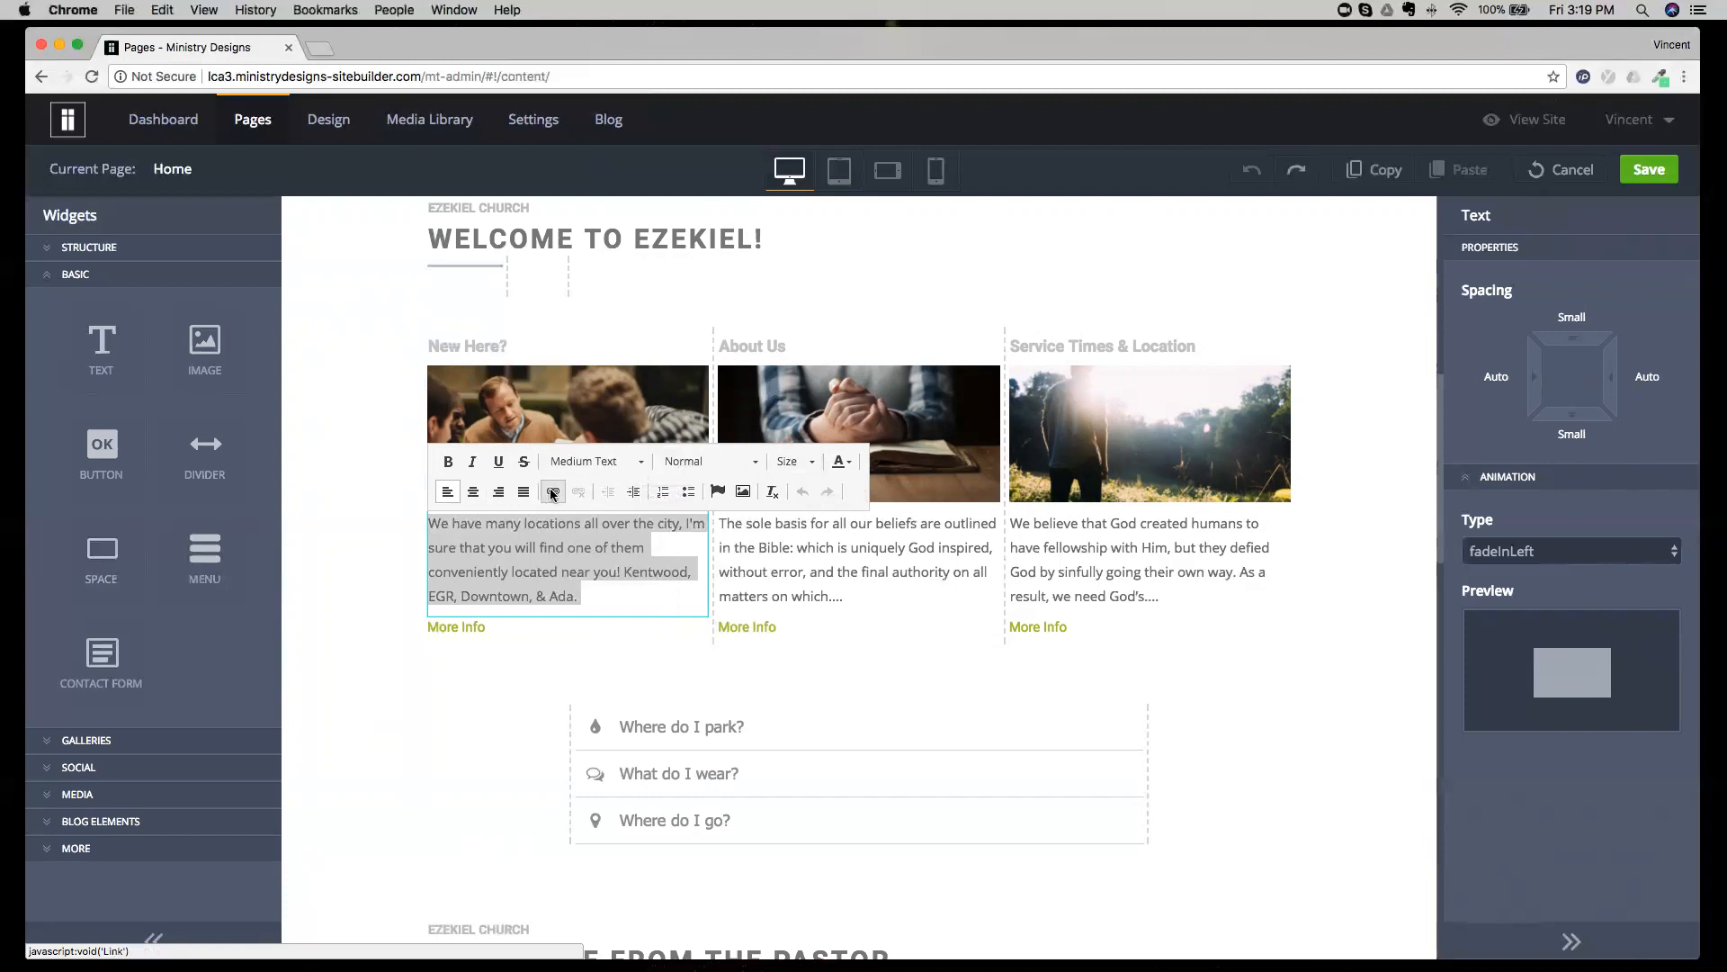
# Examine the link type options for the word "Ada" in the New Here? paragraph, and cancel without adding a link.
pyautogui.click(559, 597)
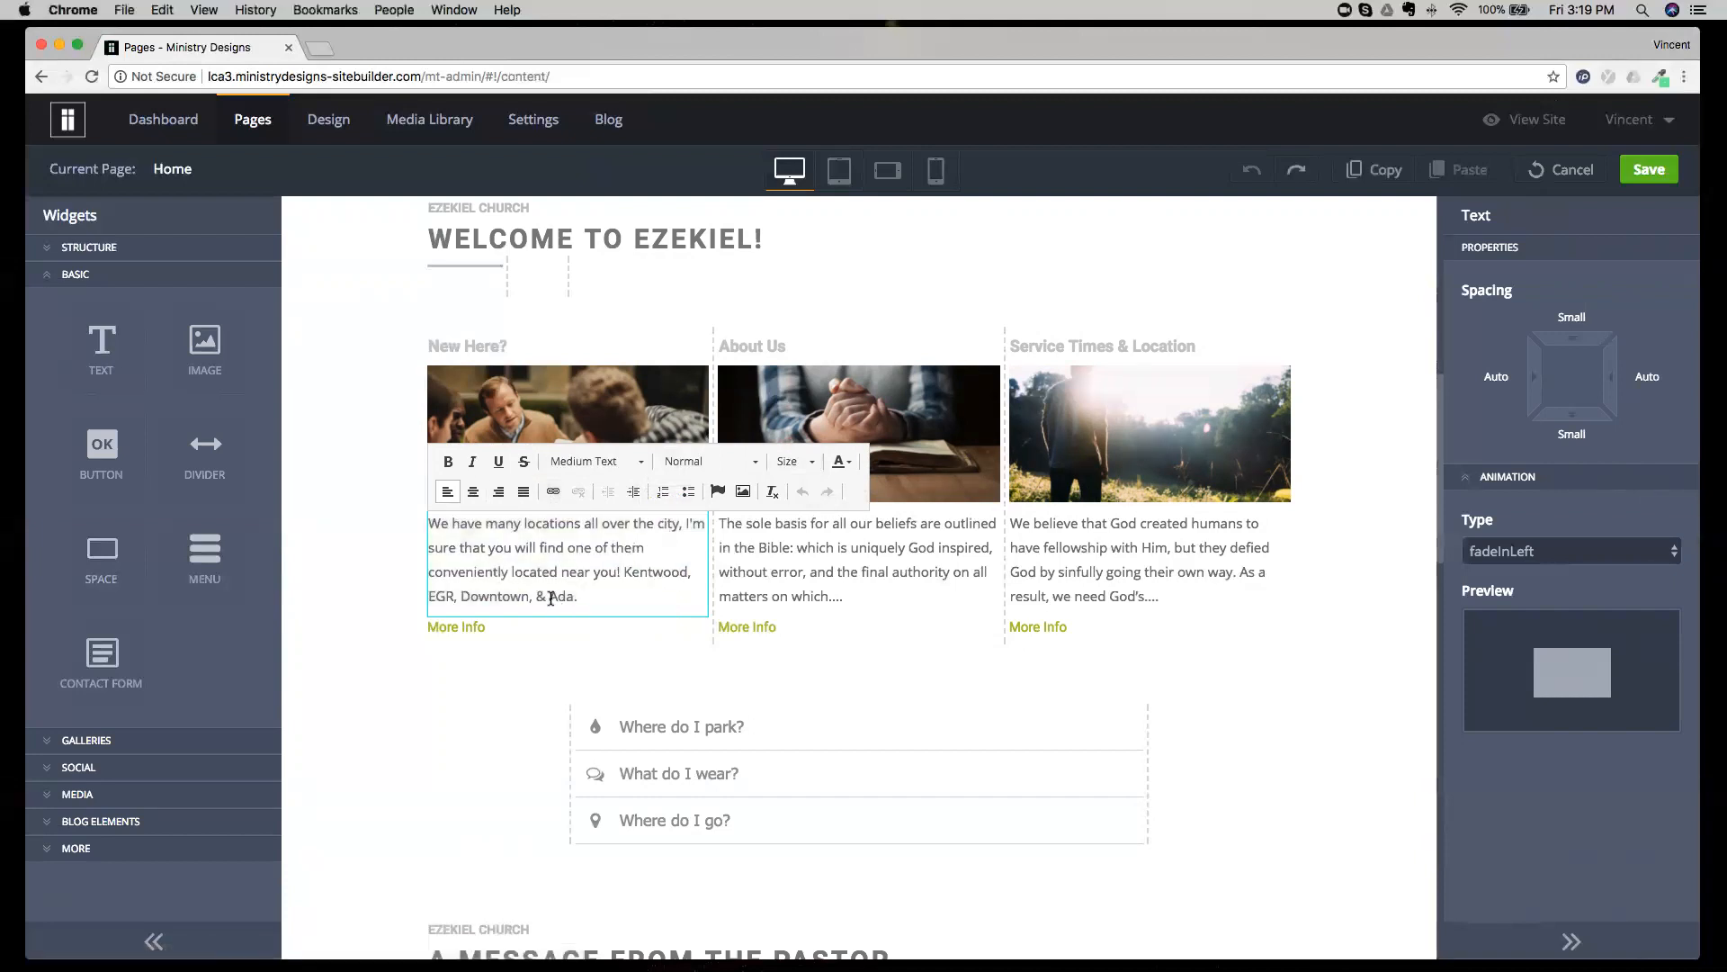
pyautogui.moveTo(562, 598); pyautogui.dragTo(575, 598)
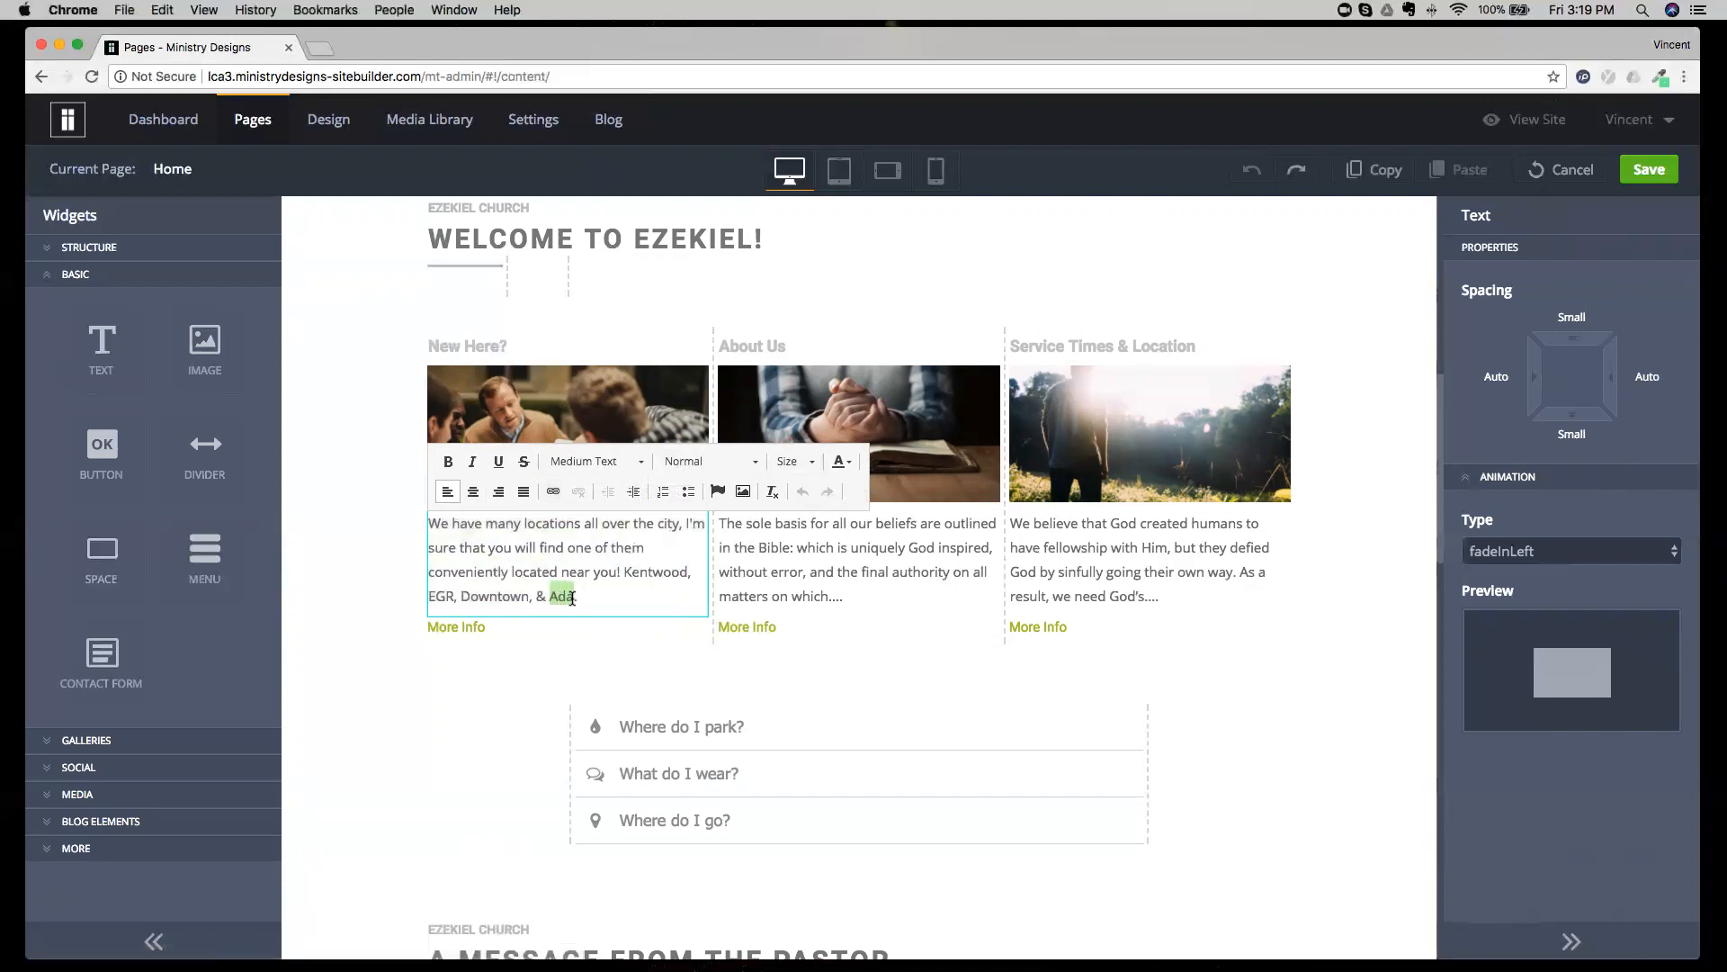
pyautogui.click(554, 495)
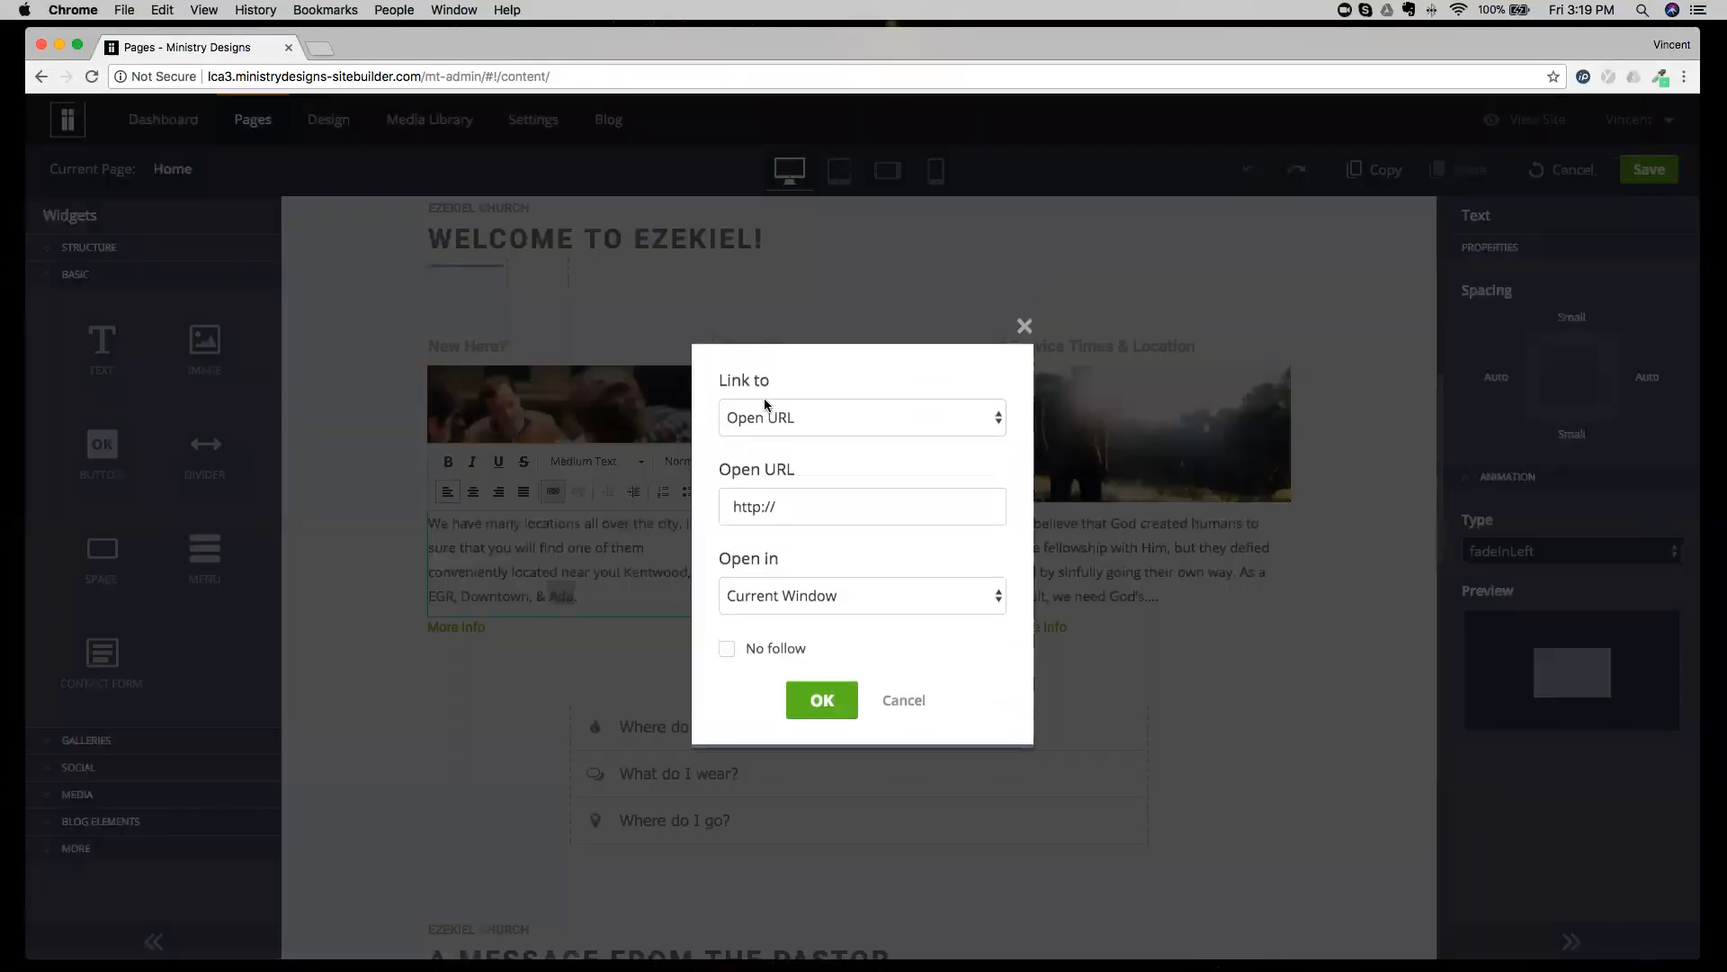
pyautogui.click(769, 419)
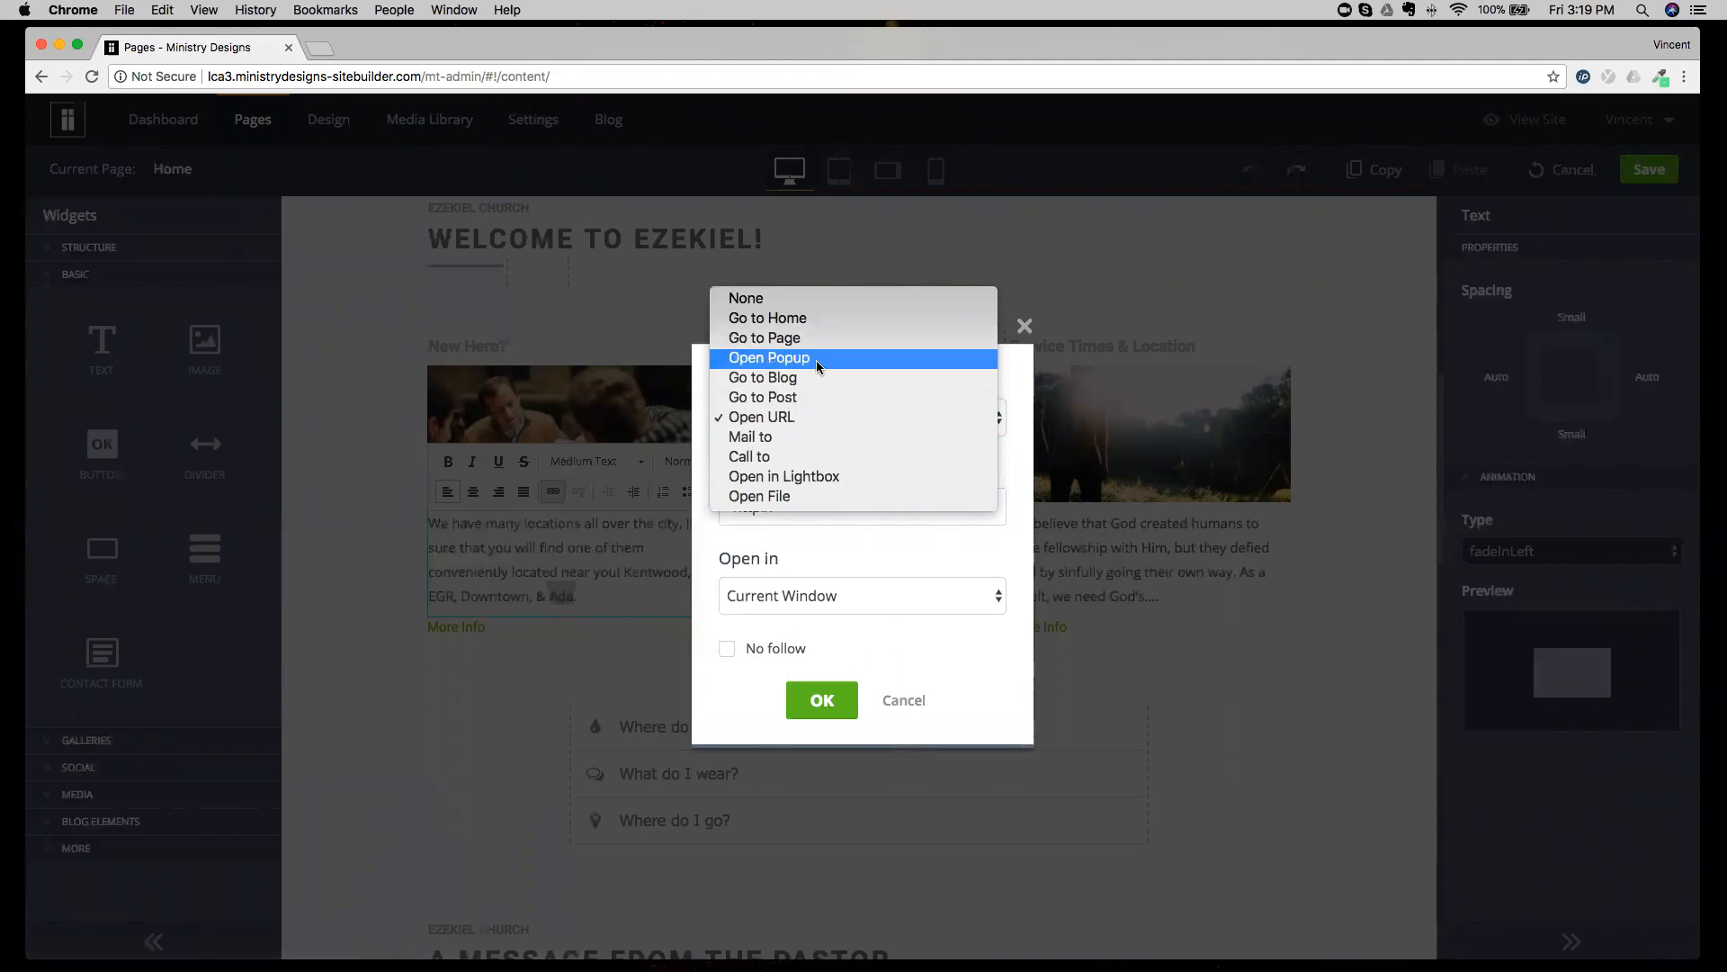
pyautogui.click(831, 550)
pyautogui.click(903, 700)
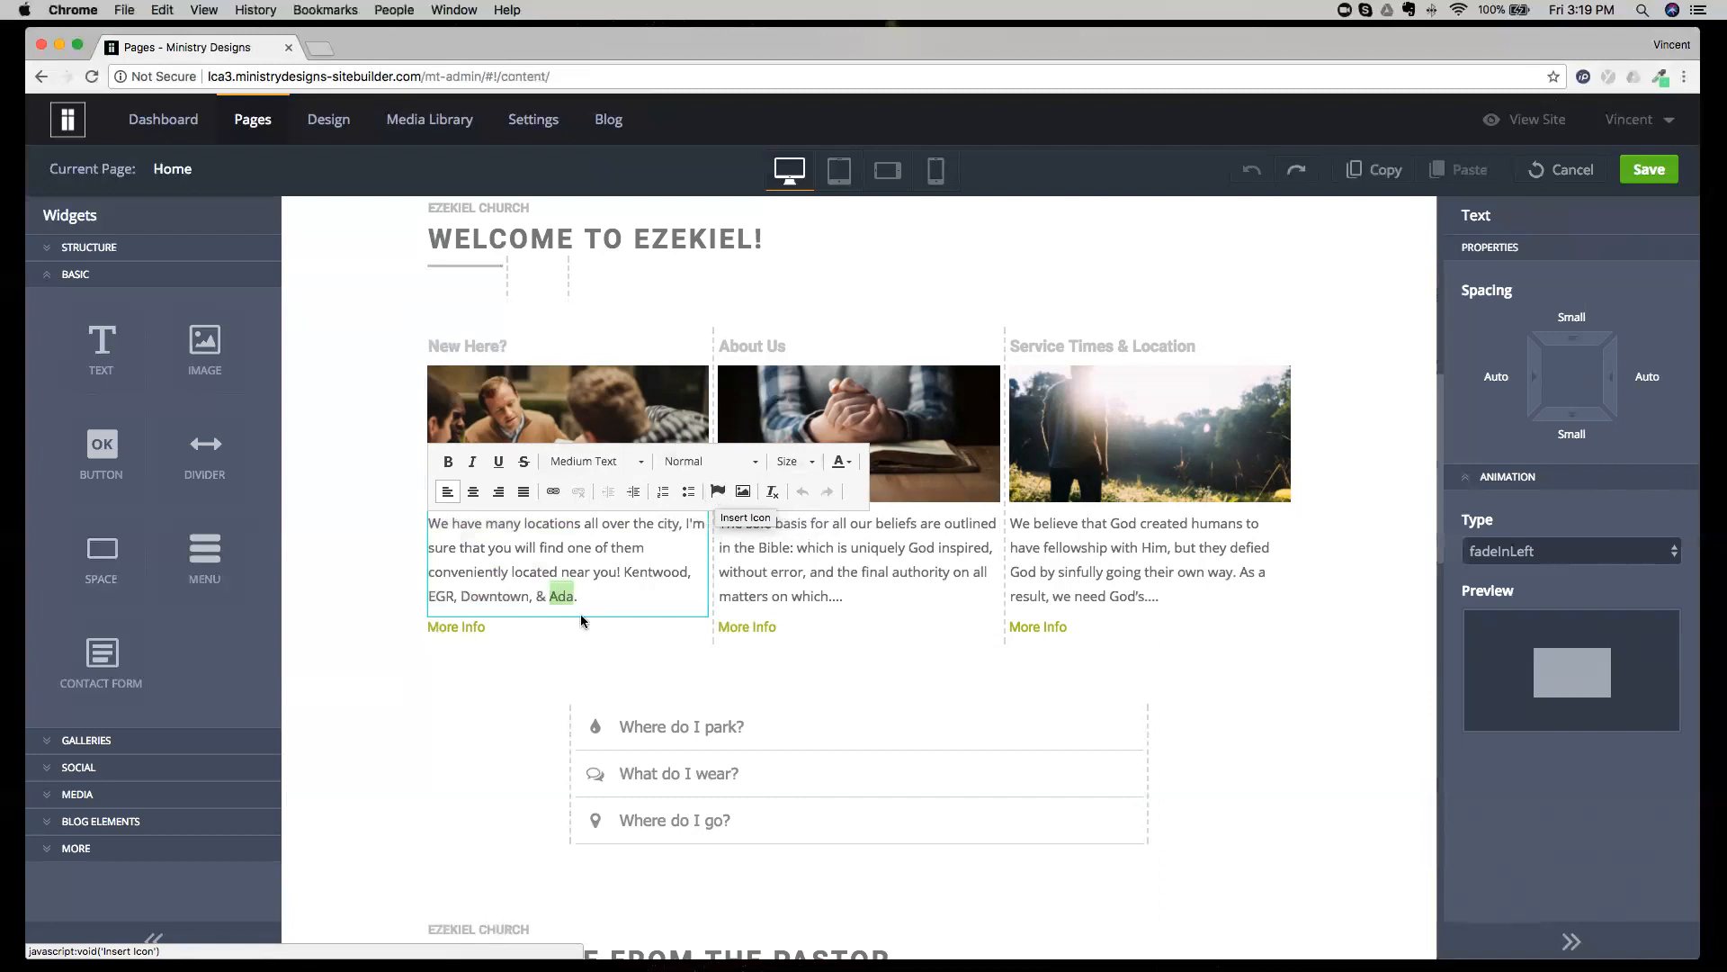
# Browse the icon library for the New Here? paragraph without applying an icon, and check the Insert Image option.
pyautogui.click(718, 492)
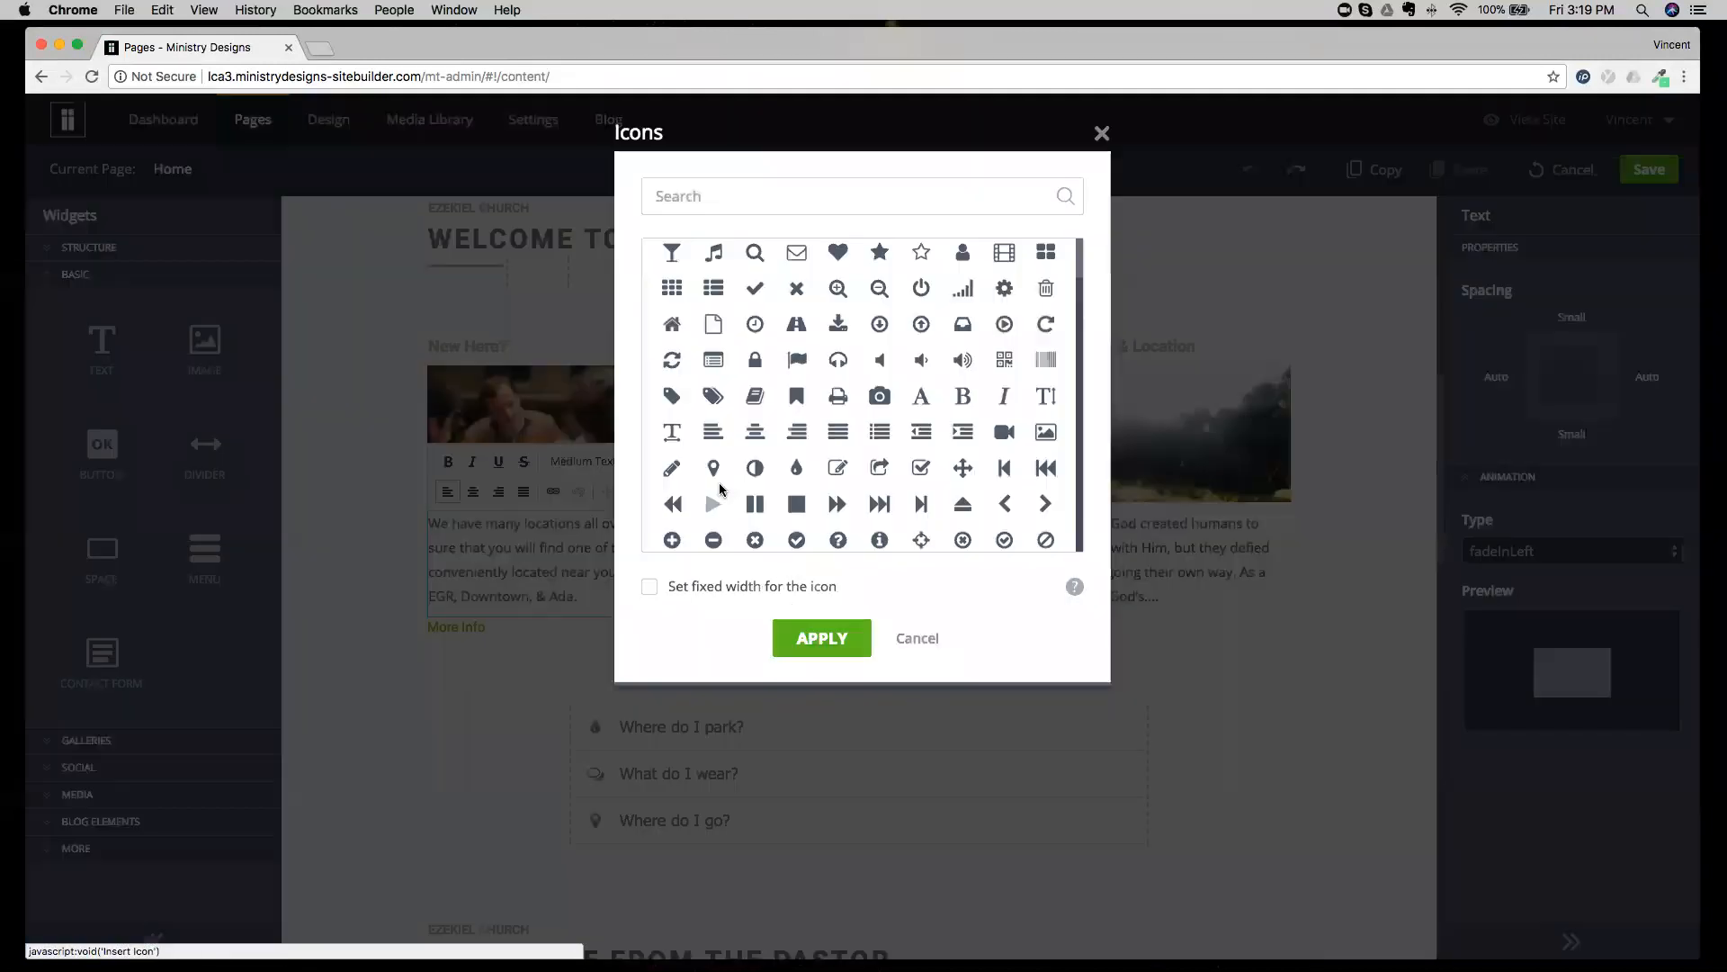
pyautogui.scroll(-5, 795, 459)
pyautogui.scroll(-15, 795, 459)
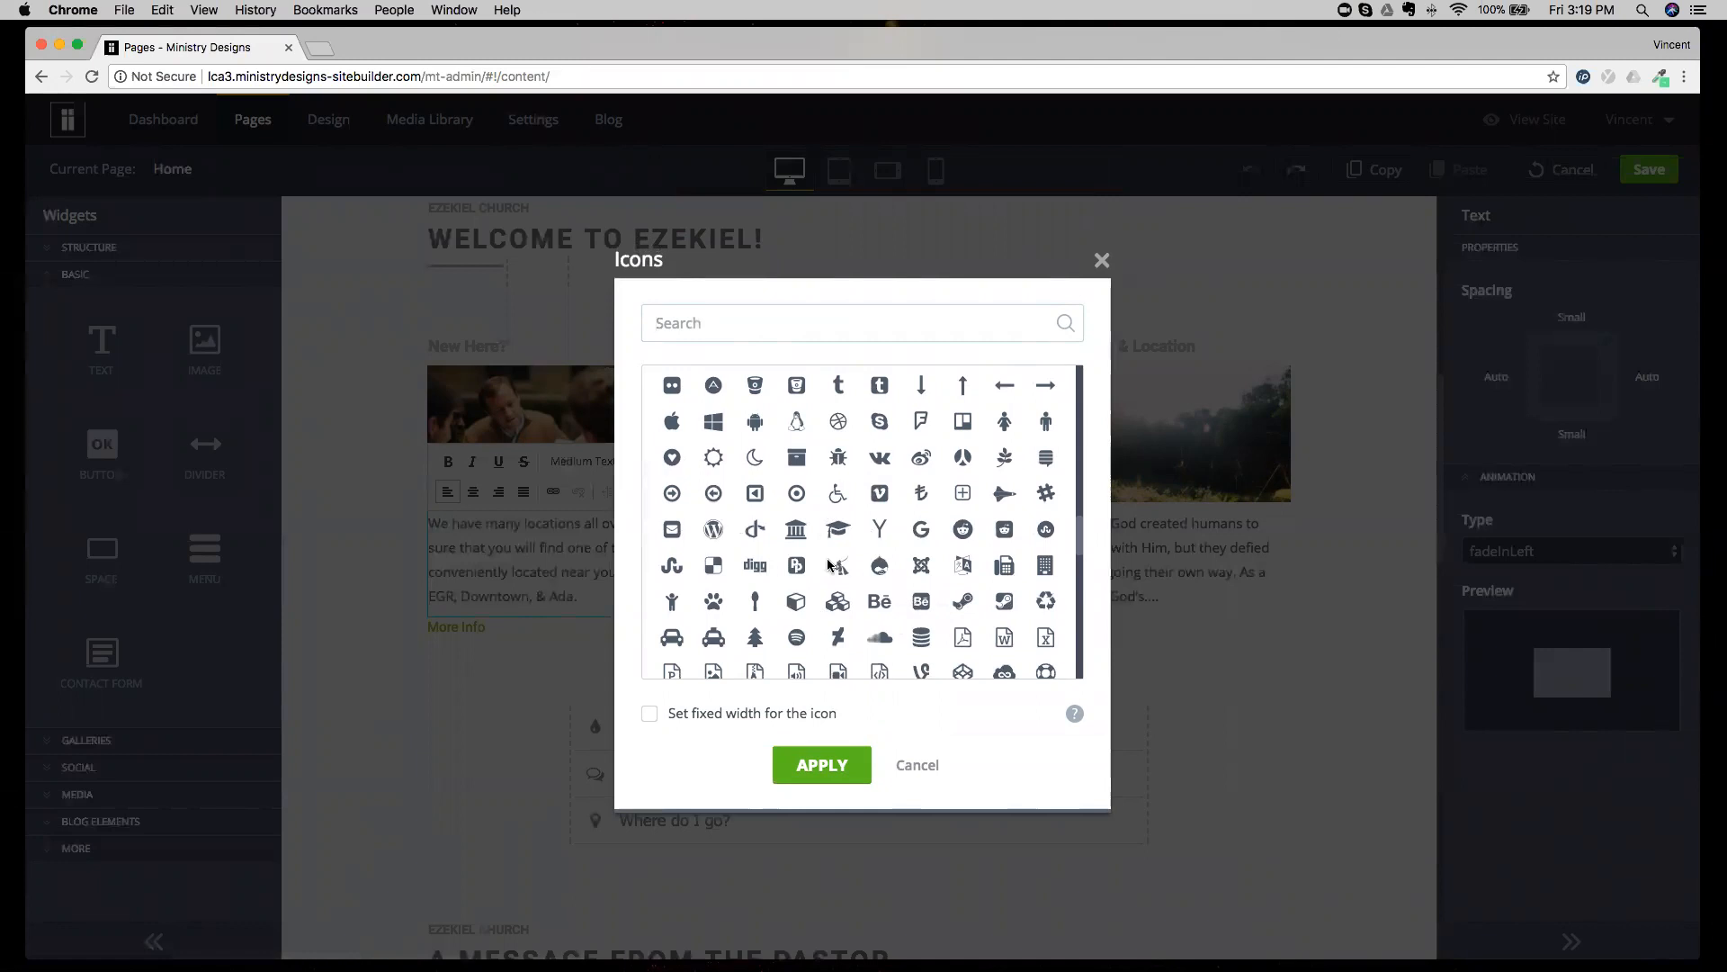
pyautogui.click(917, 761)
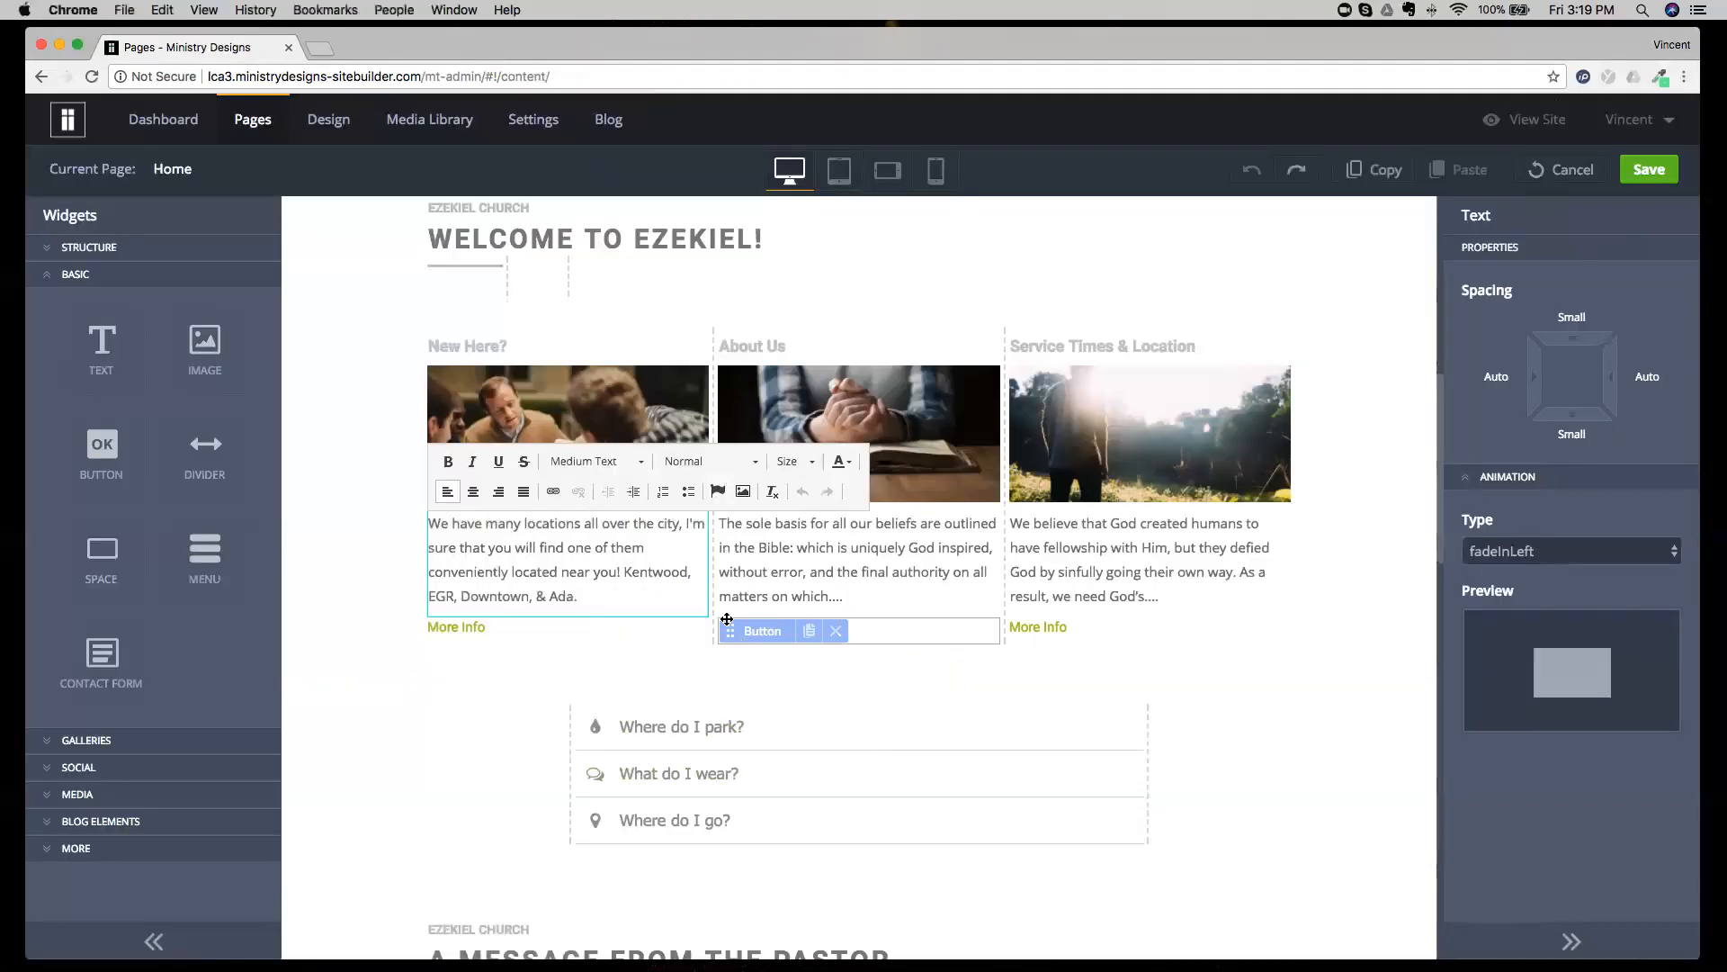
pyautogui.click(743, 492)
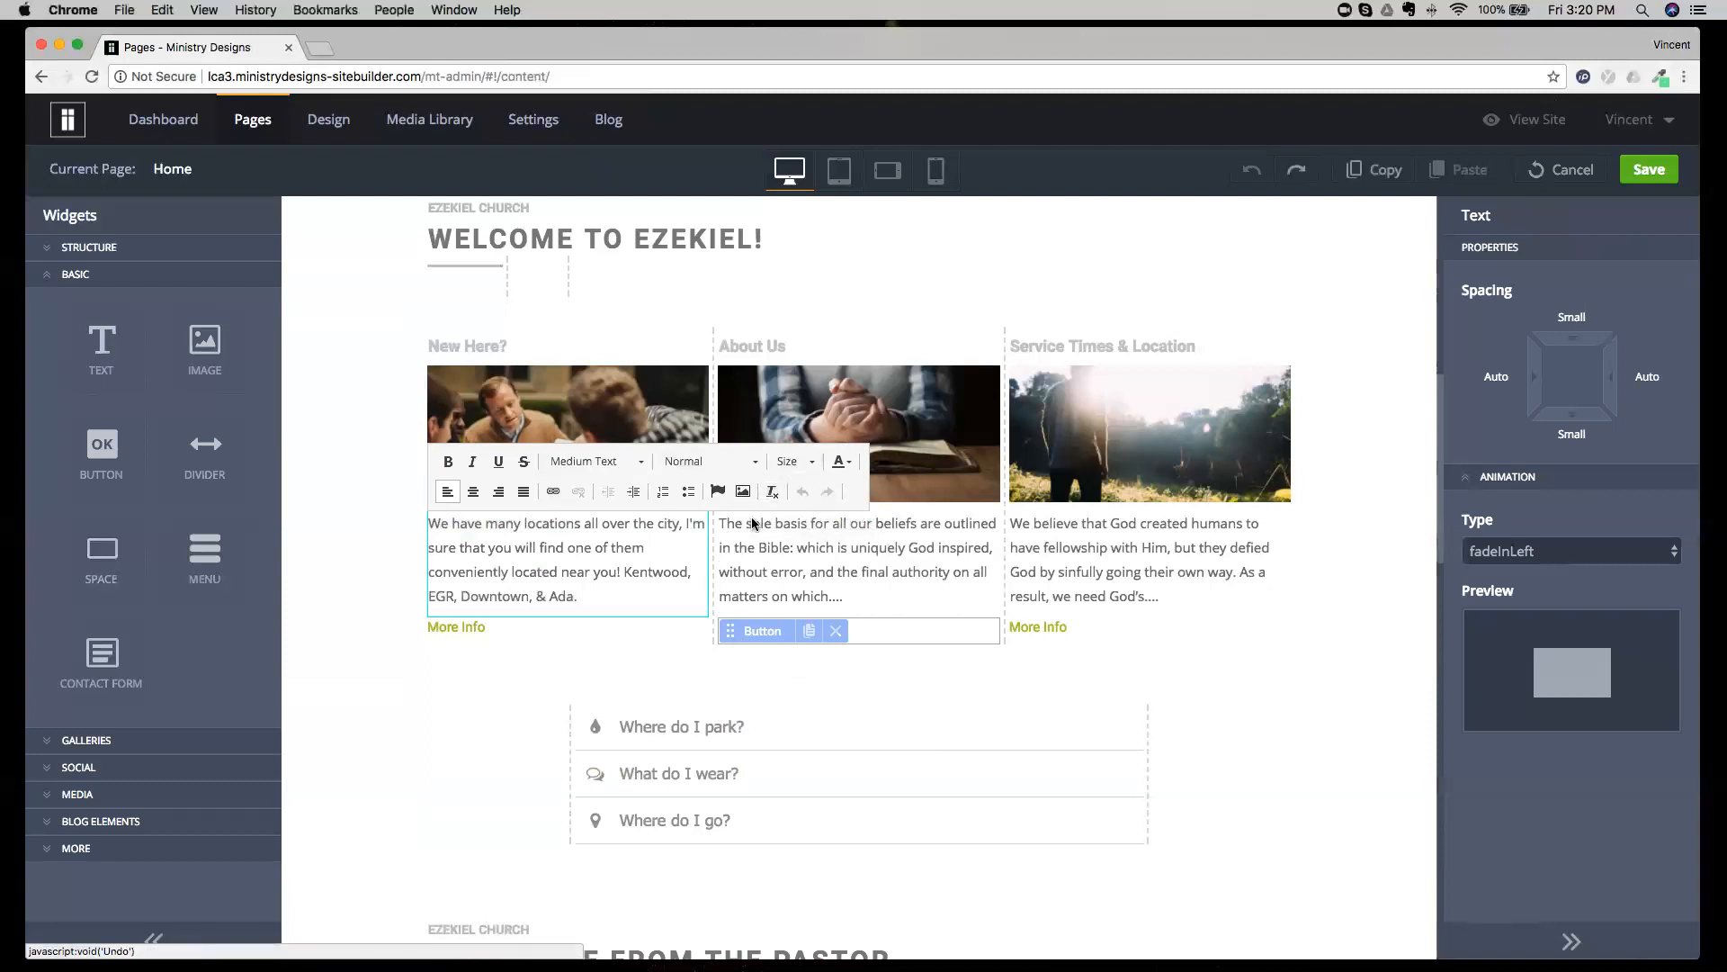
# Delete "Ada." from the end of the New Here? paragraph and restore it with the text editor's undo.
pyautogui.moveTo(586, 596); pyautogui.dragTo(551, 594)
pyautogui.press('BackSpace')
pyautogui.click(809, 496)
pyautogui.click(826, 492)
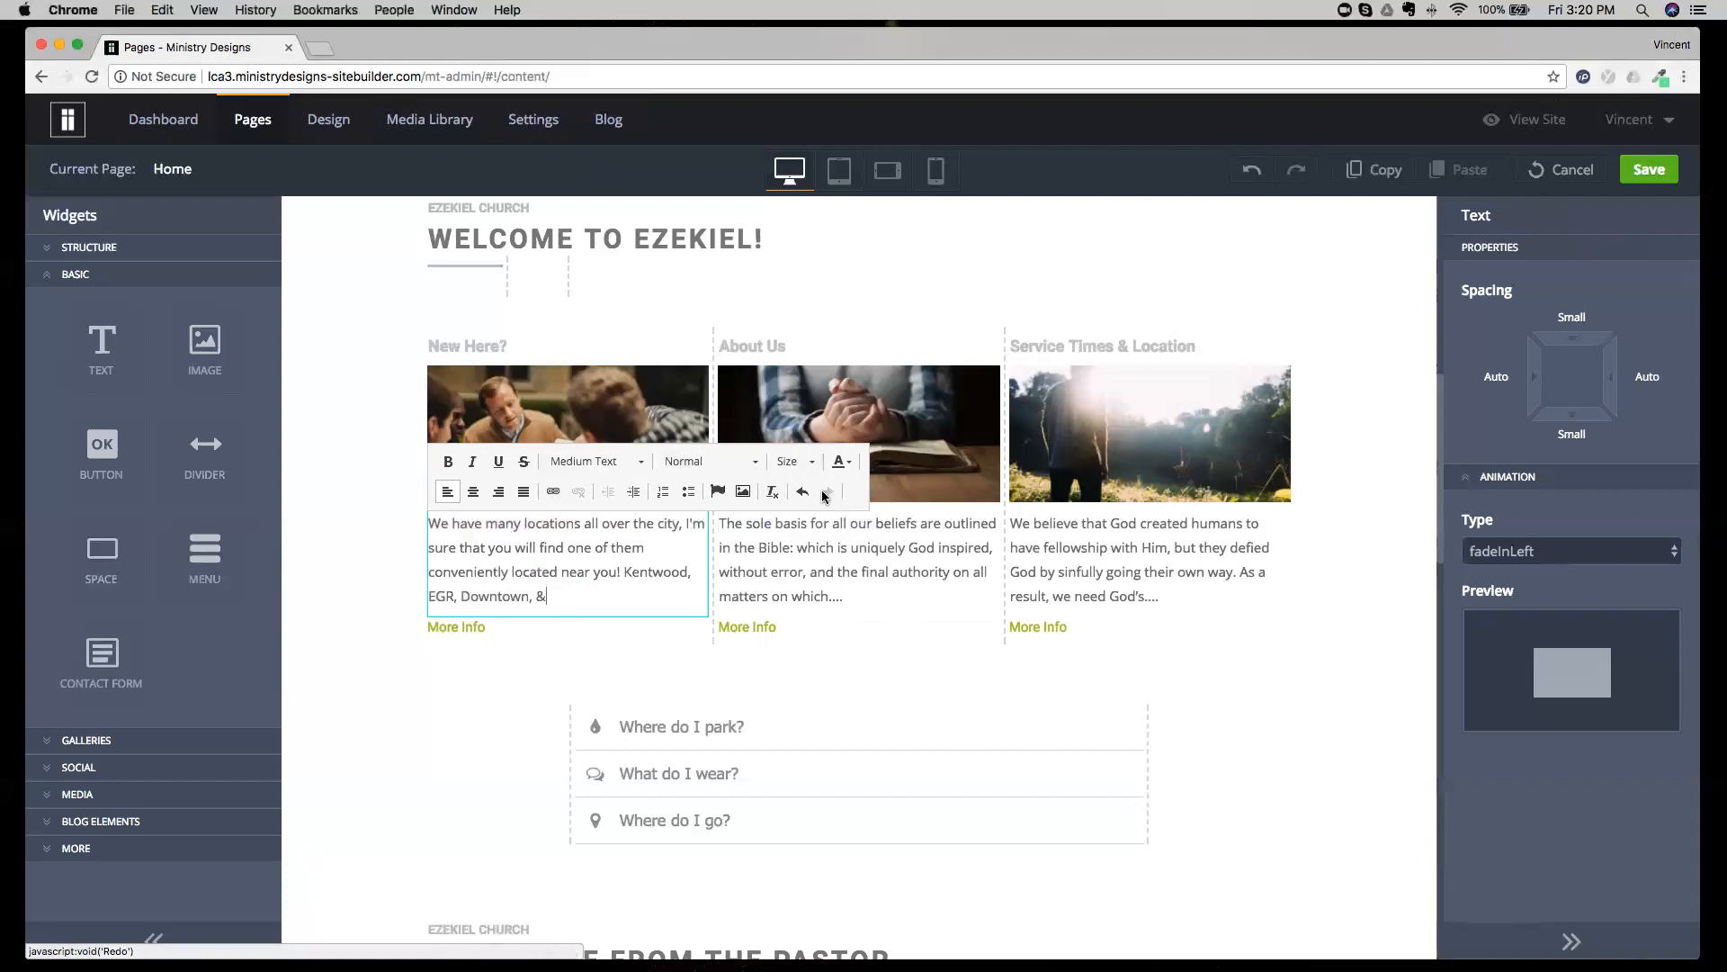
pyautogui.click(797, 492)
pyautogui.click(617, 596)
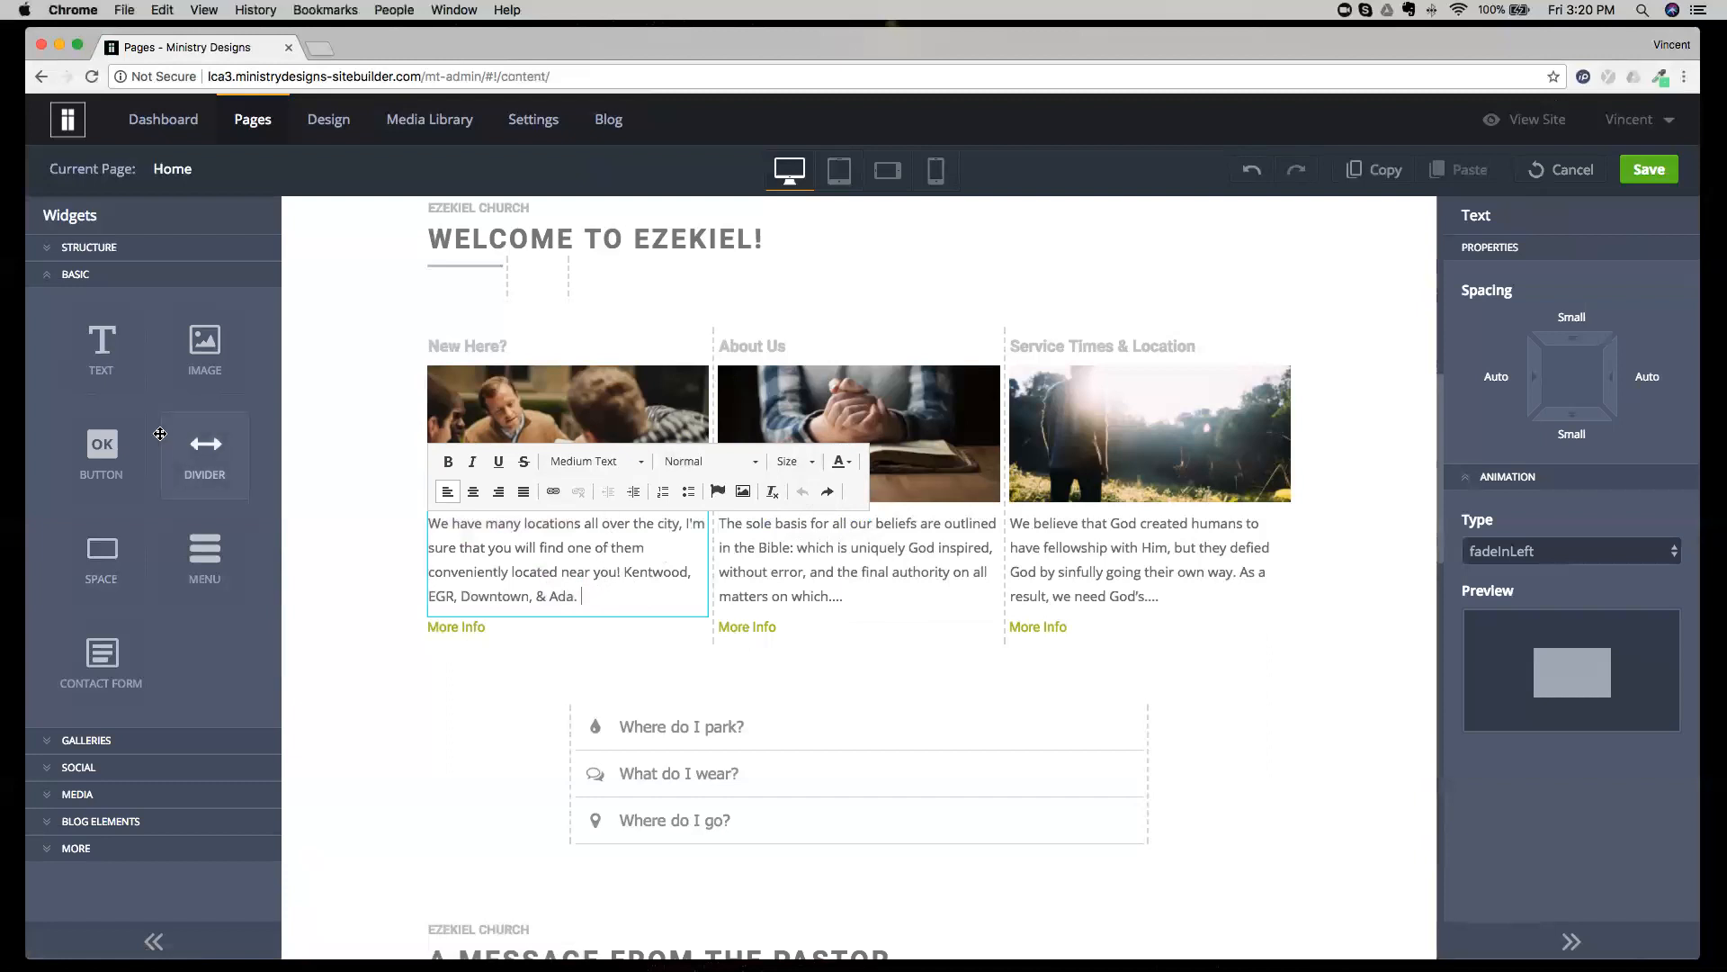
# Insert a Text widget above the New Here? paragraph and replace its placeholder with "SAMPLE TEXT".
pyautogui.moveTo(104, 347); pyautogui.dragTo(66, 336)
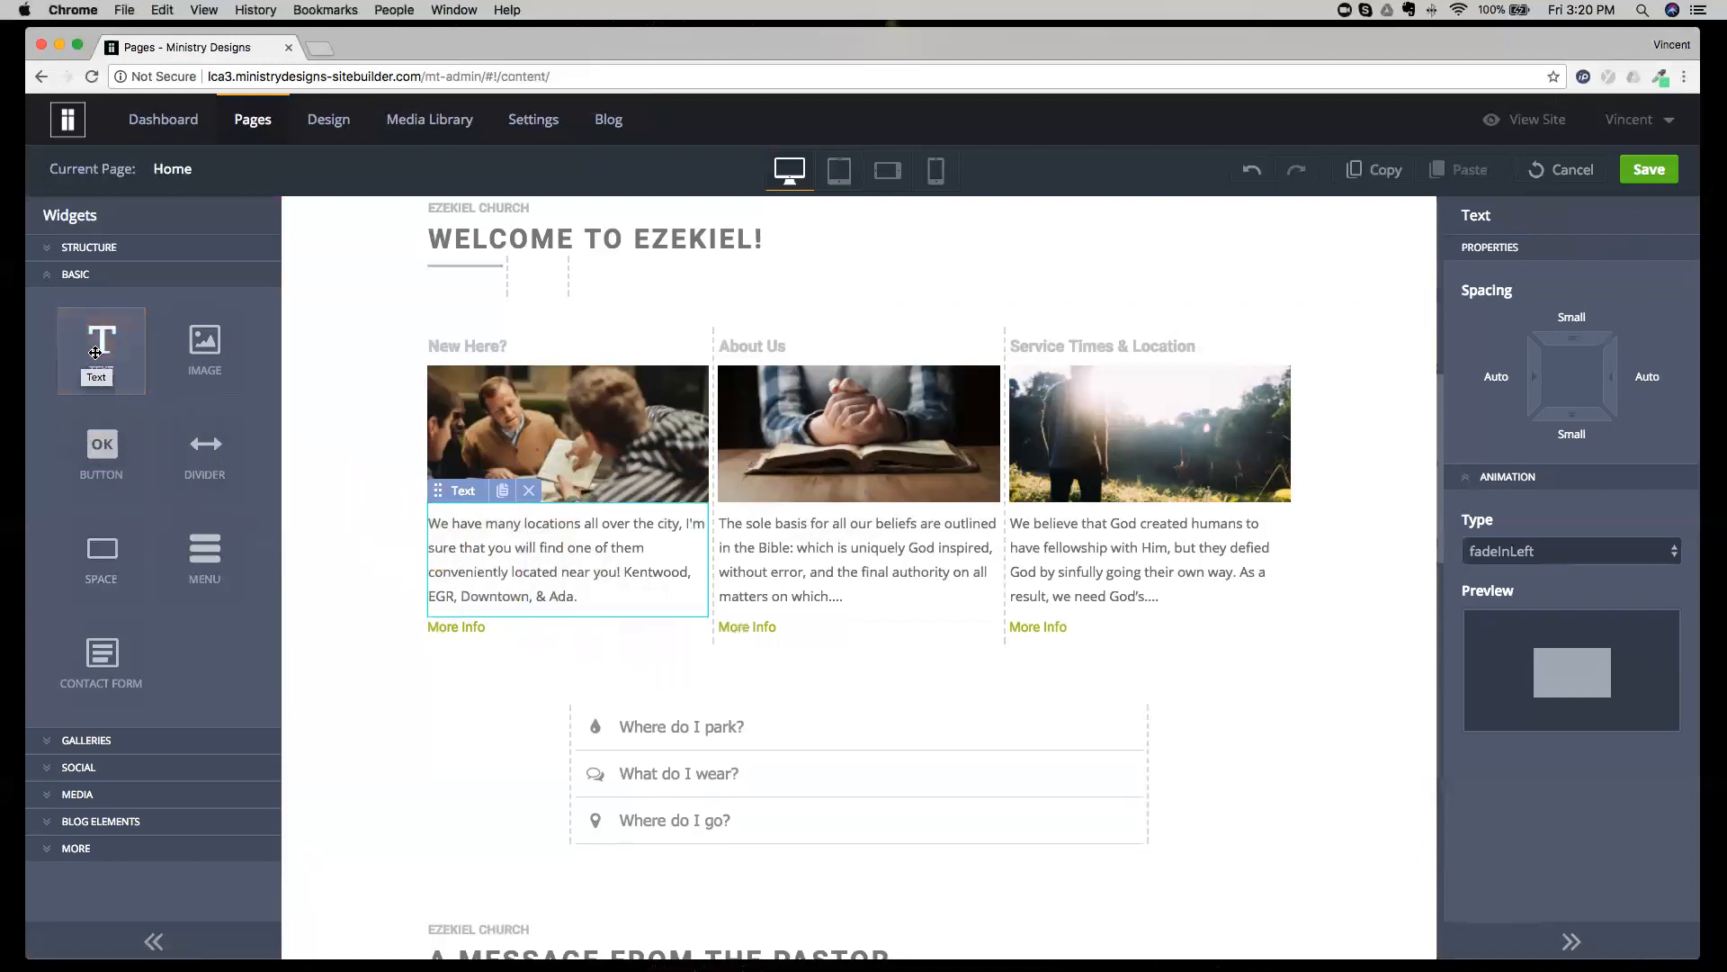
pyautogui.moveTo(95, 352); pyautogui.dragTo(459, 559)
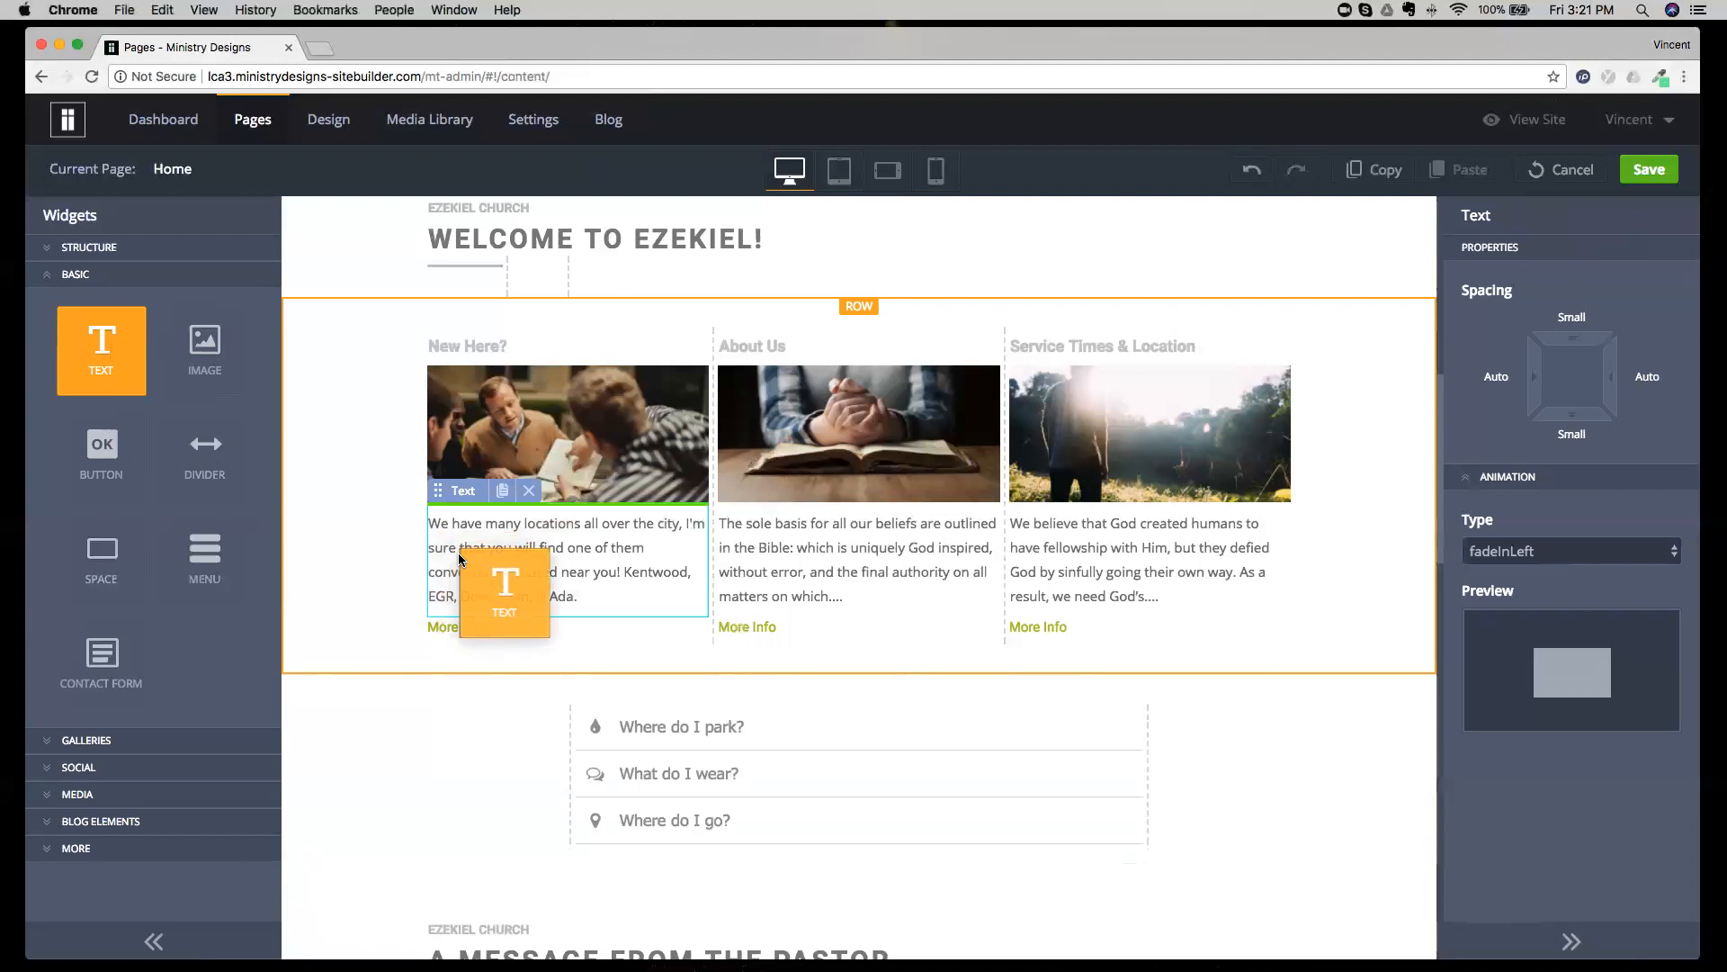
pyautogui.moveTo(460, 559); pyautogui.dragTo(614, 506)
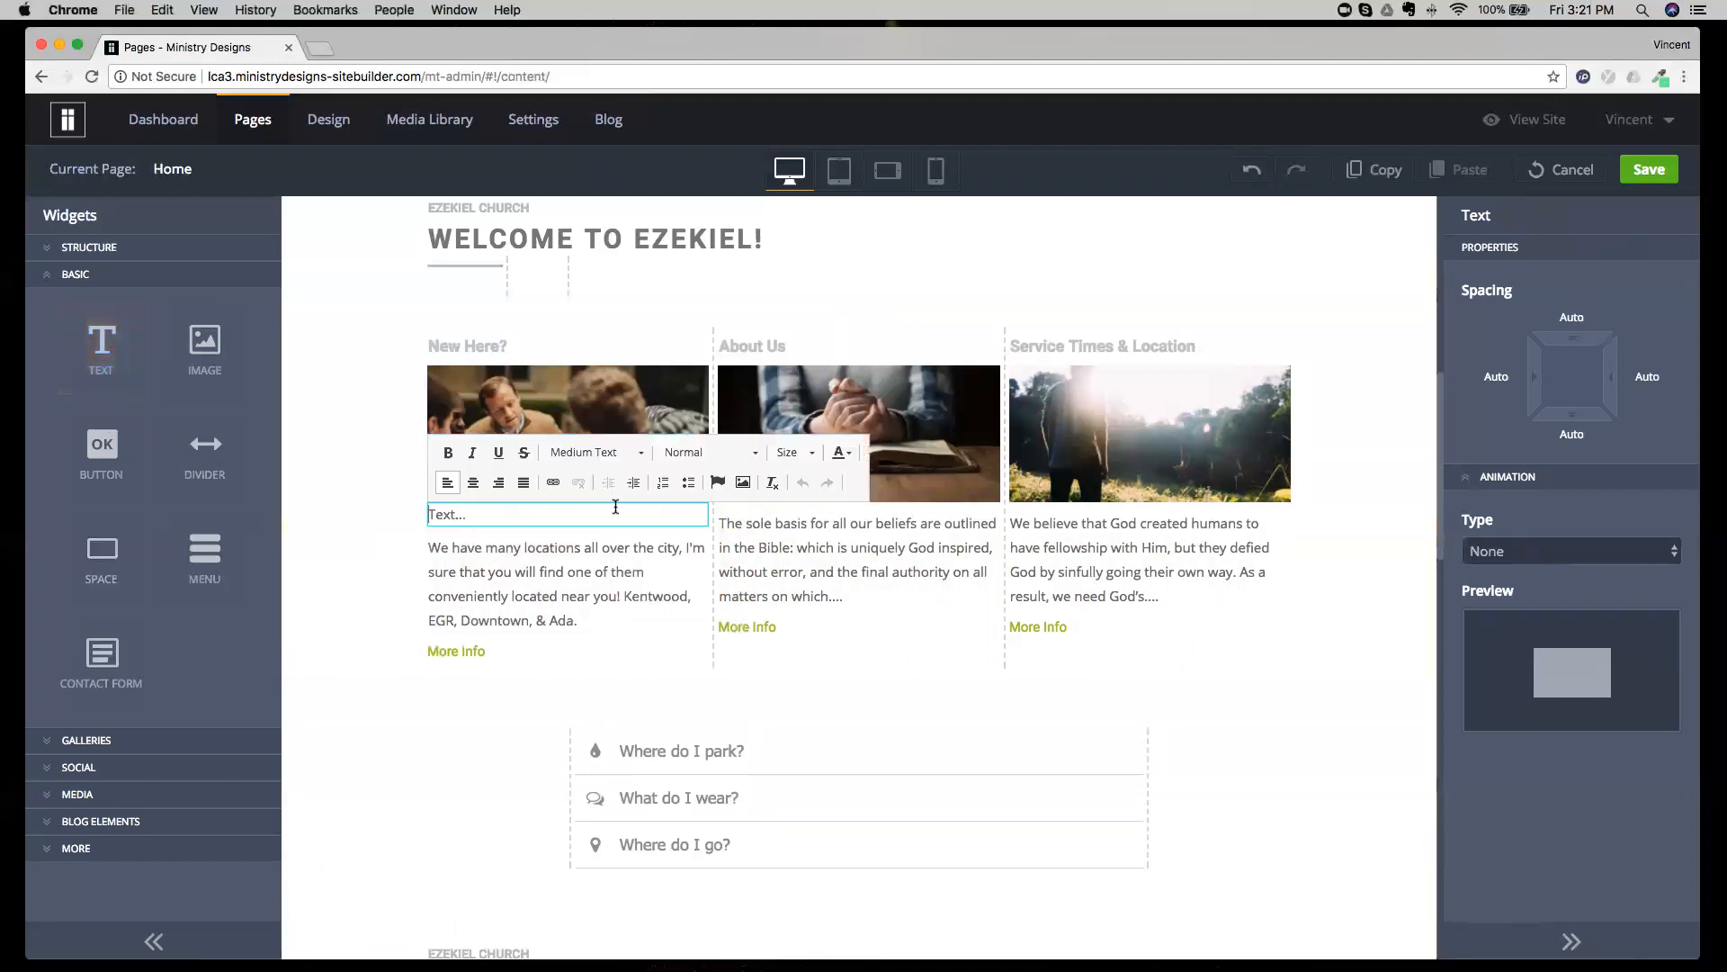
pyautogui.tripleClick(565, 516)
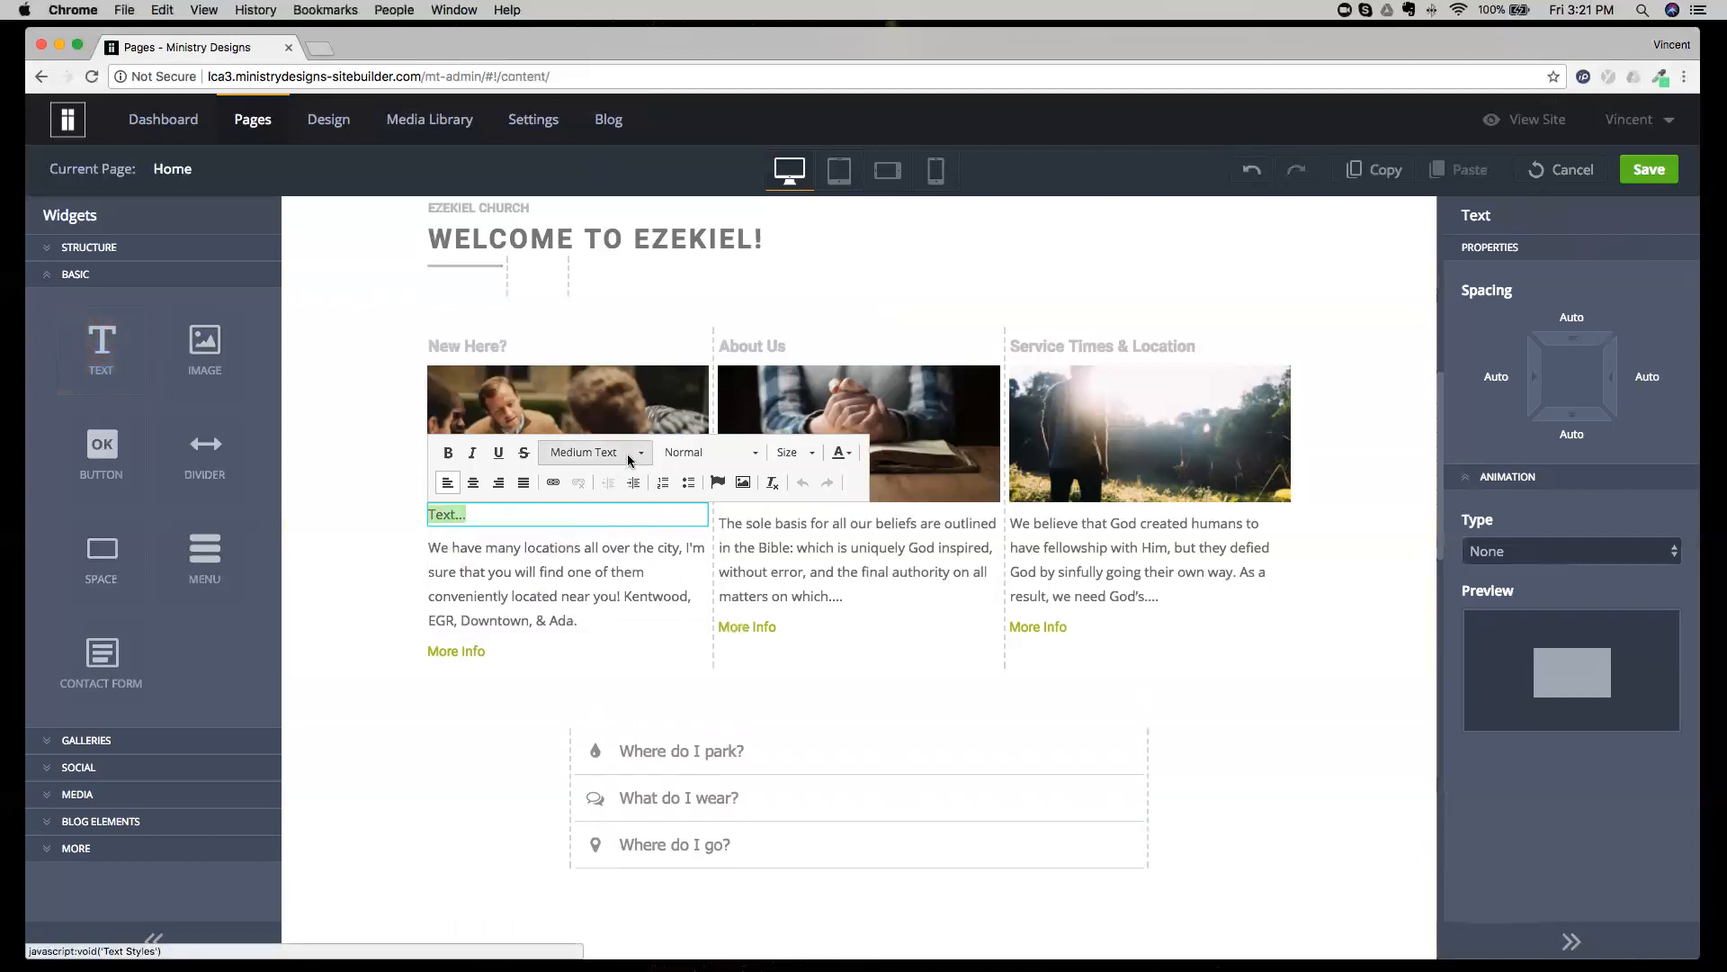
pyautogui.write('SAMPLE TEXT')
pyautogui.press('super+a')
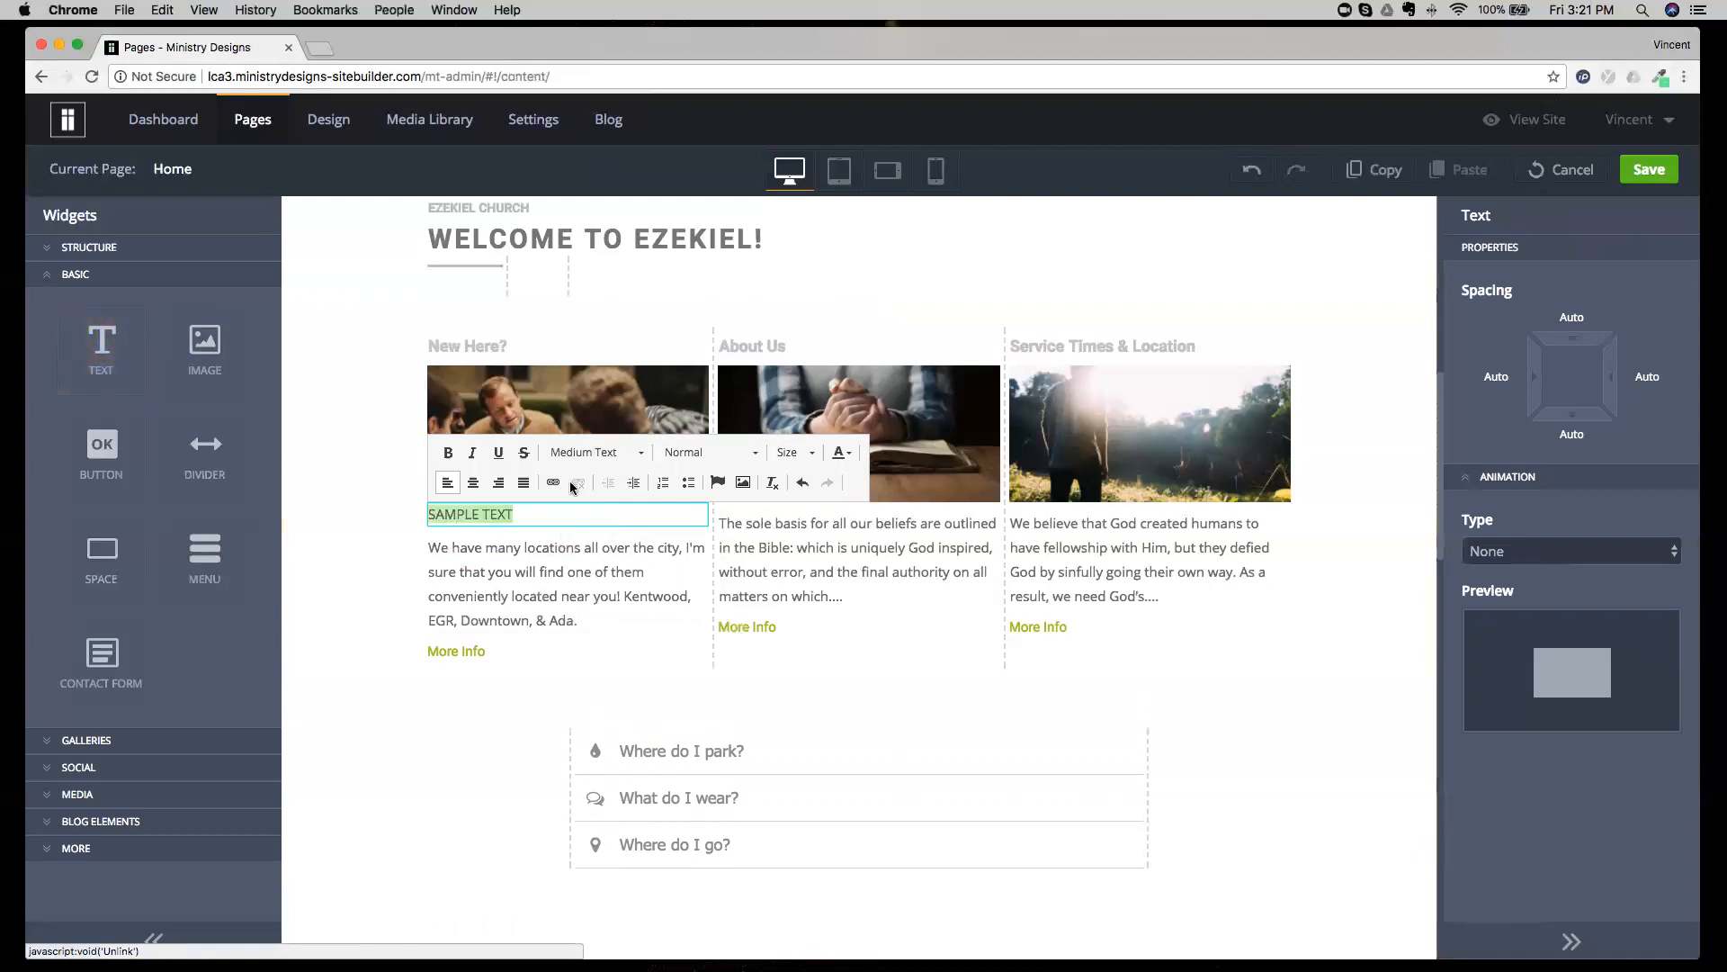
# Try the heading styles from Heading S up to Heading XL on SAMPLE TEXT, and delete that text widget.
pyautogui.click(629, 454)
pyautogui.scroll(3, 650, 564)
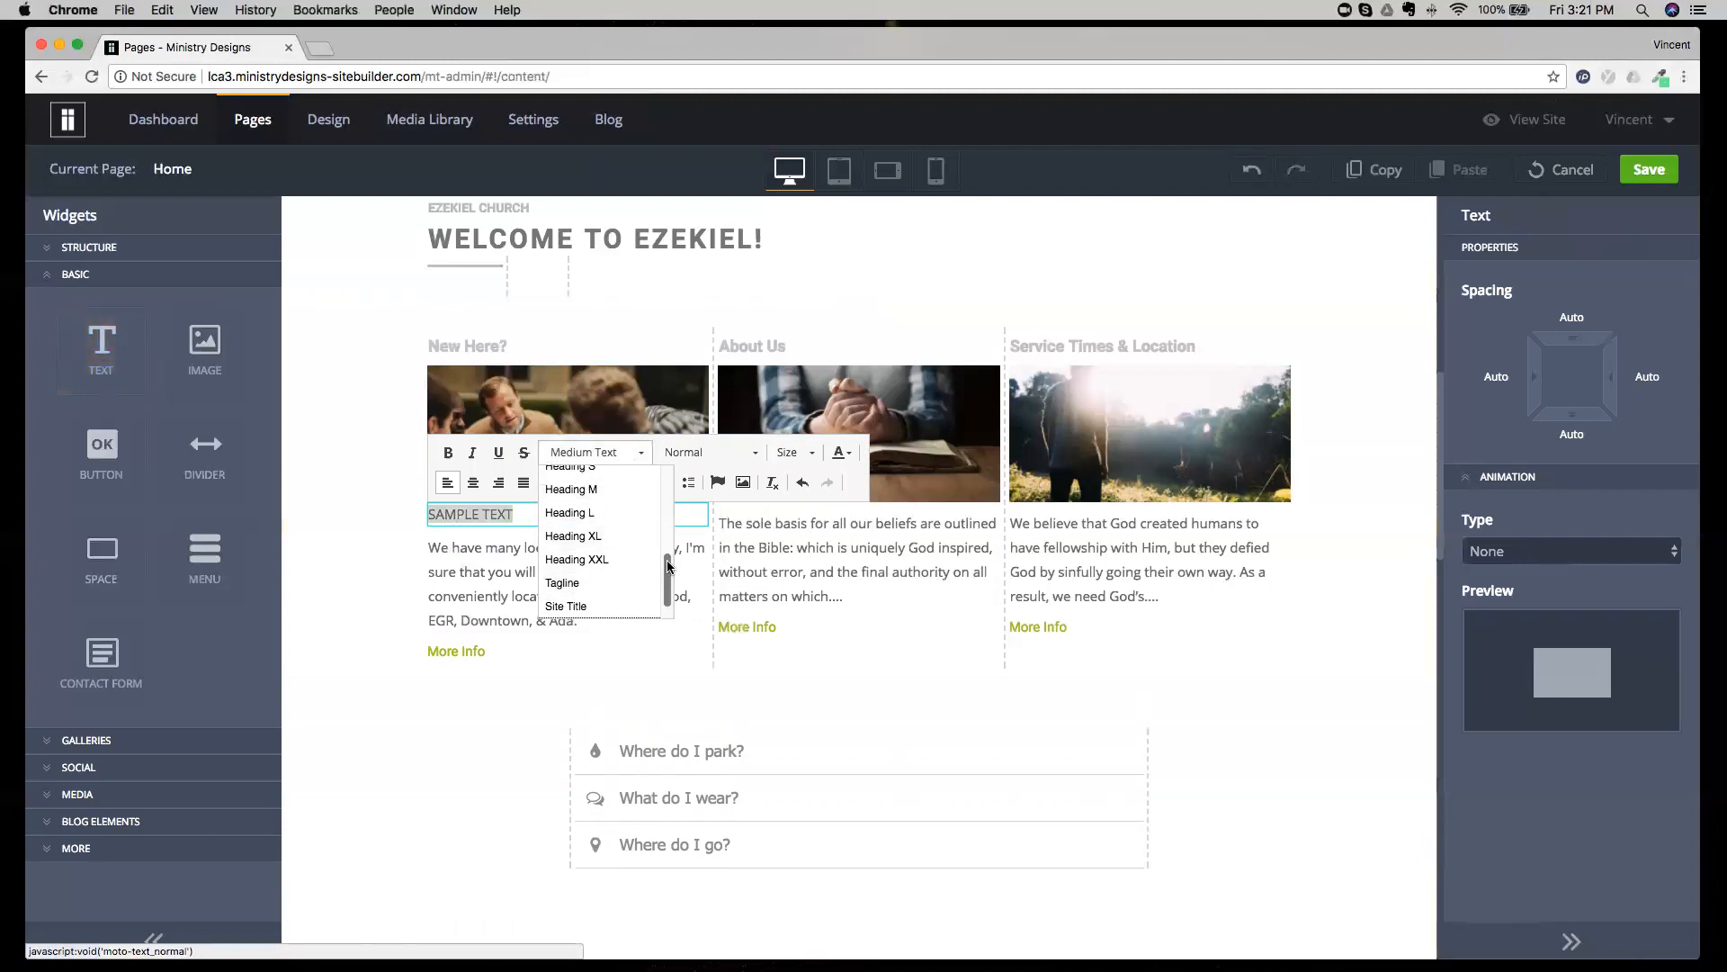
pyautogui.click(607, 520)
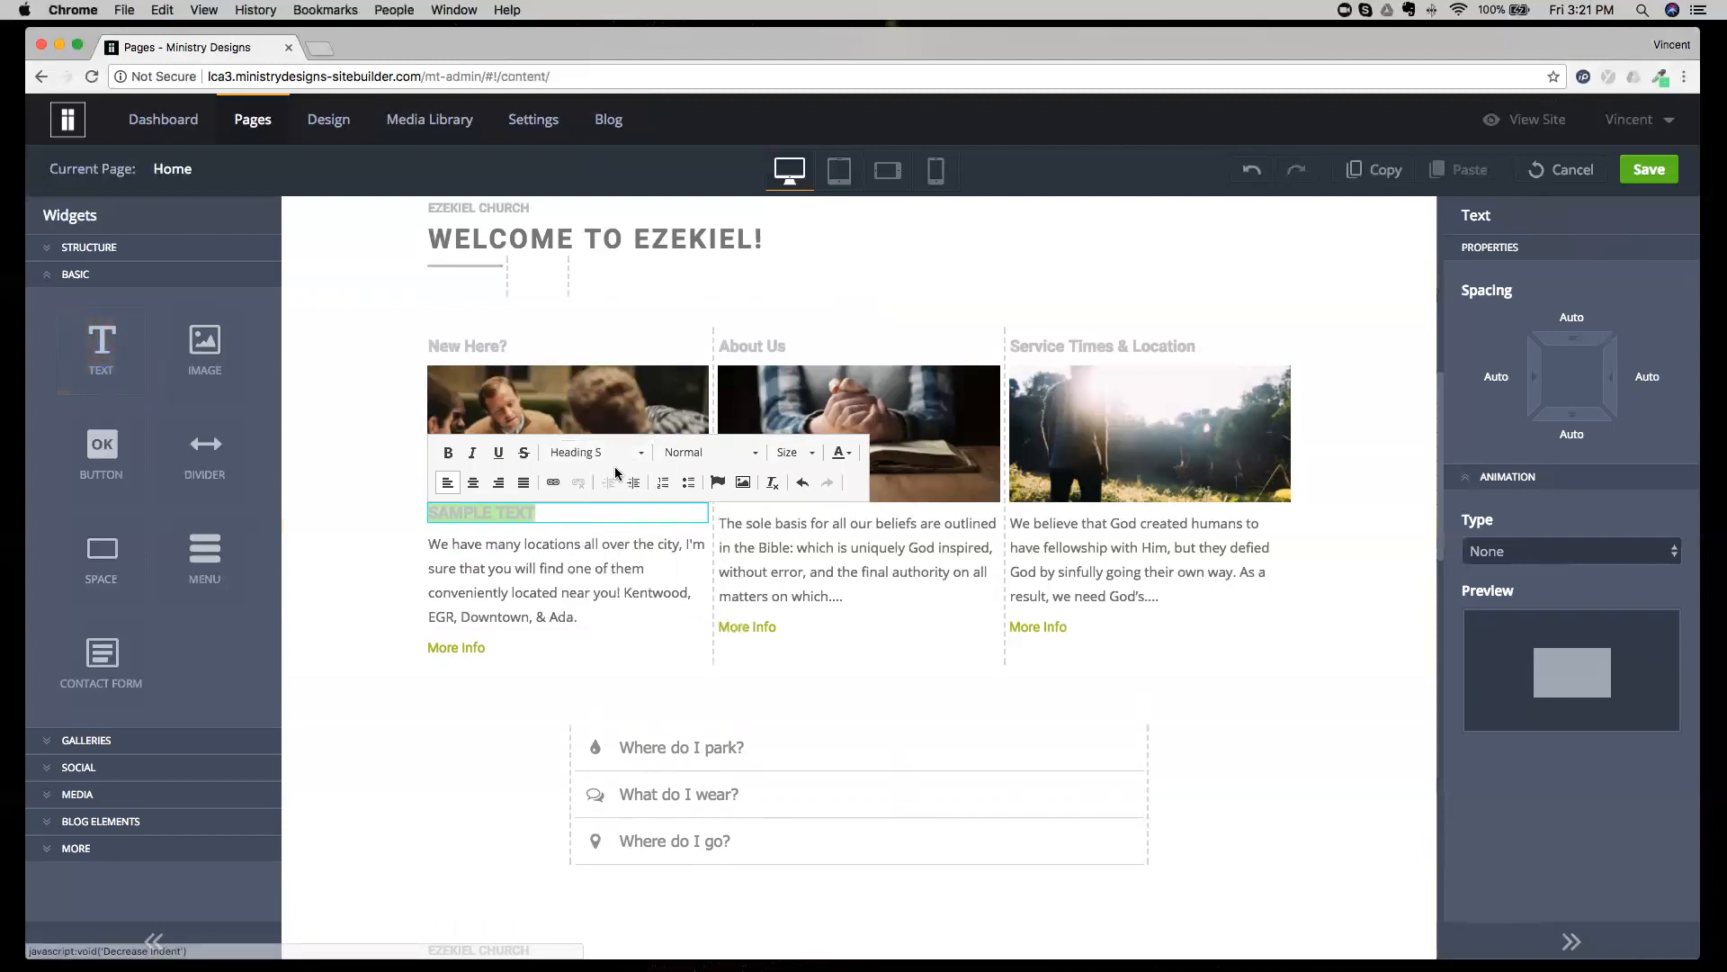
pyautogui.click(616, 458)
pyautogui.click(604, 540)
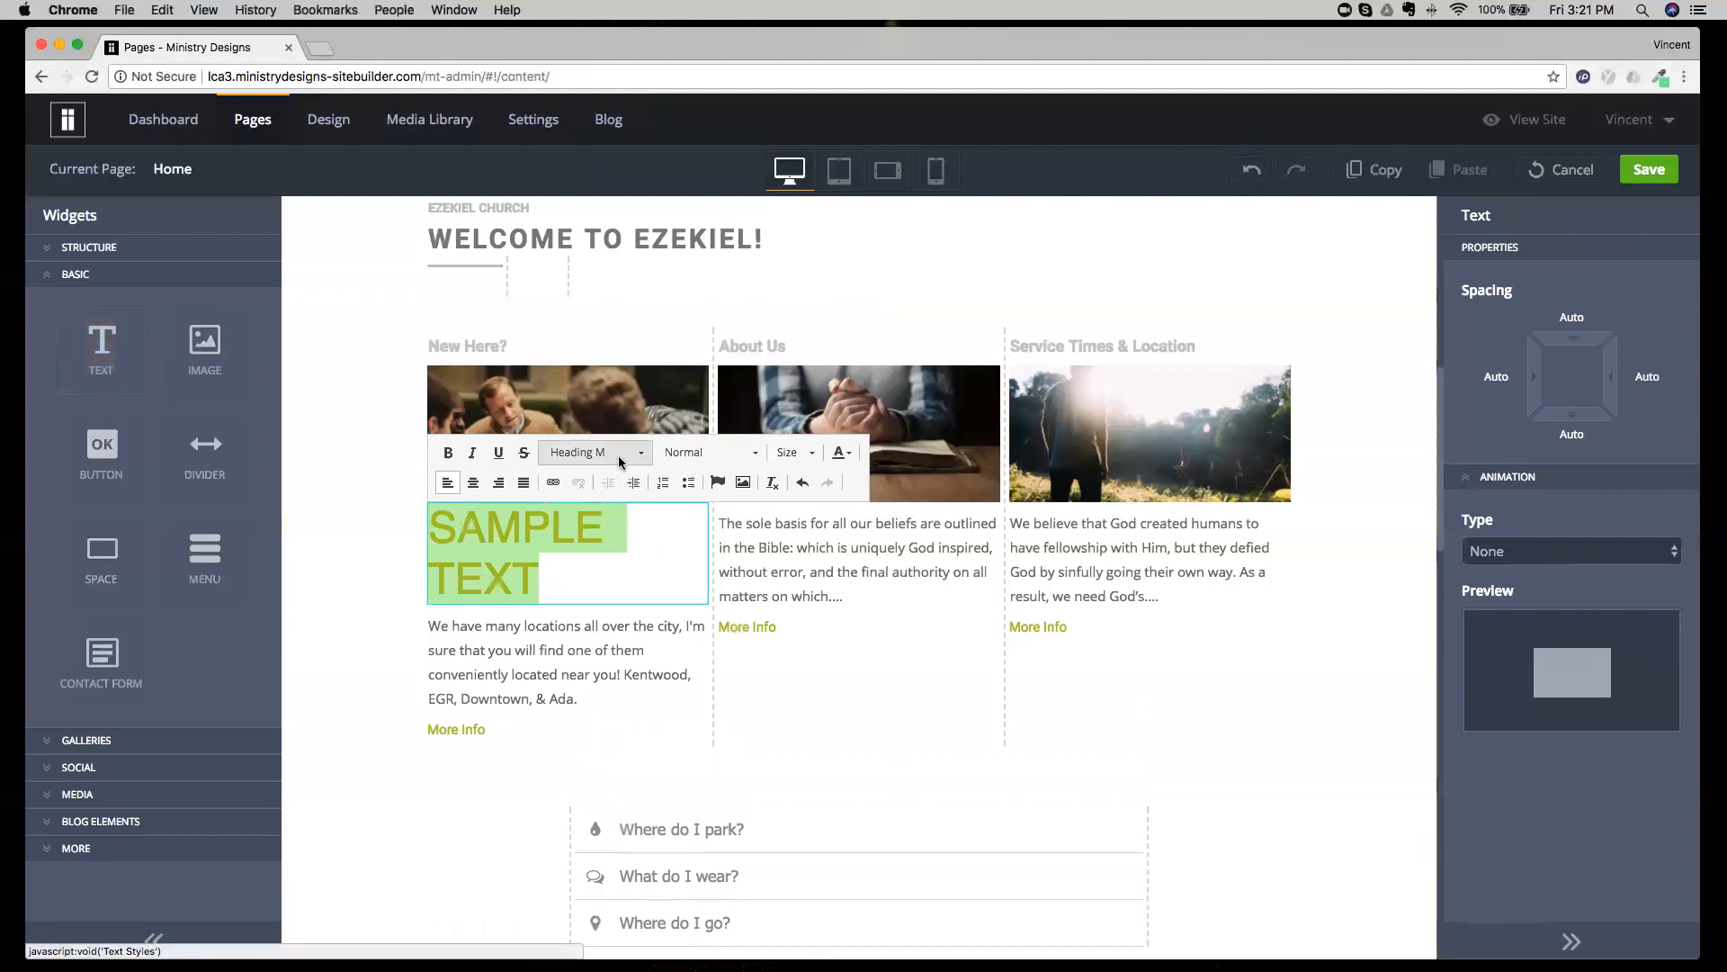
pyautogui.click(618, 455)
pyautogui.click(602, 565)
pyautogui.click(603, 457)
pyautogui.click(605, 585)
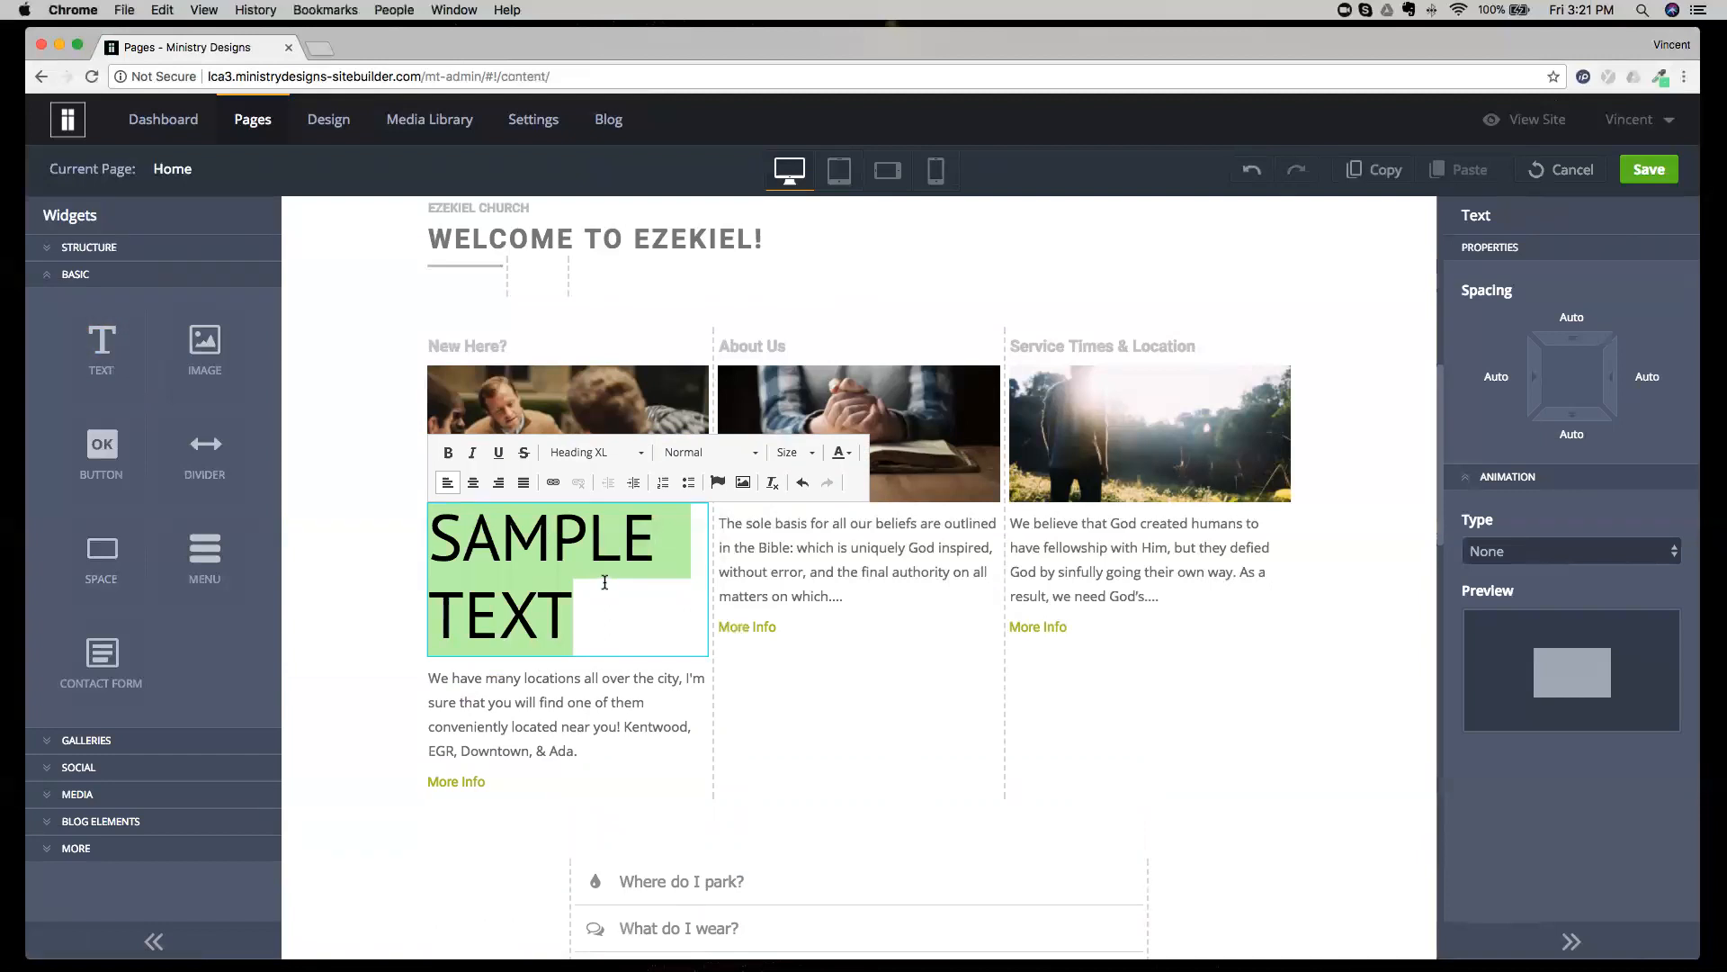
pyautogui.click(754, 649)
pyautogui.click(520, 491)
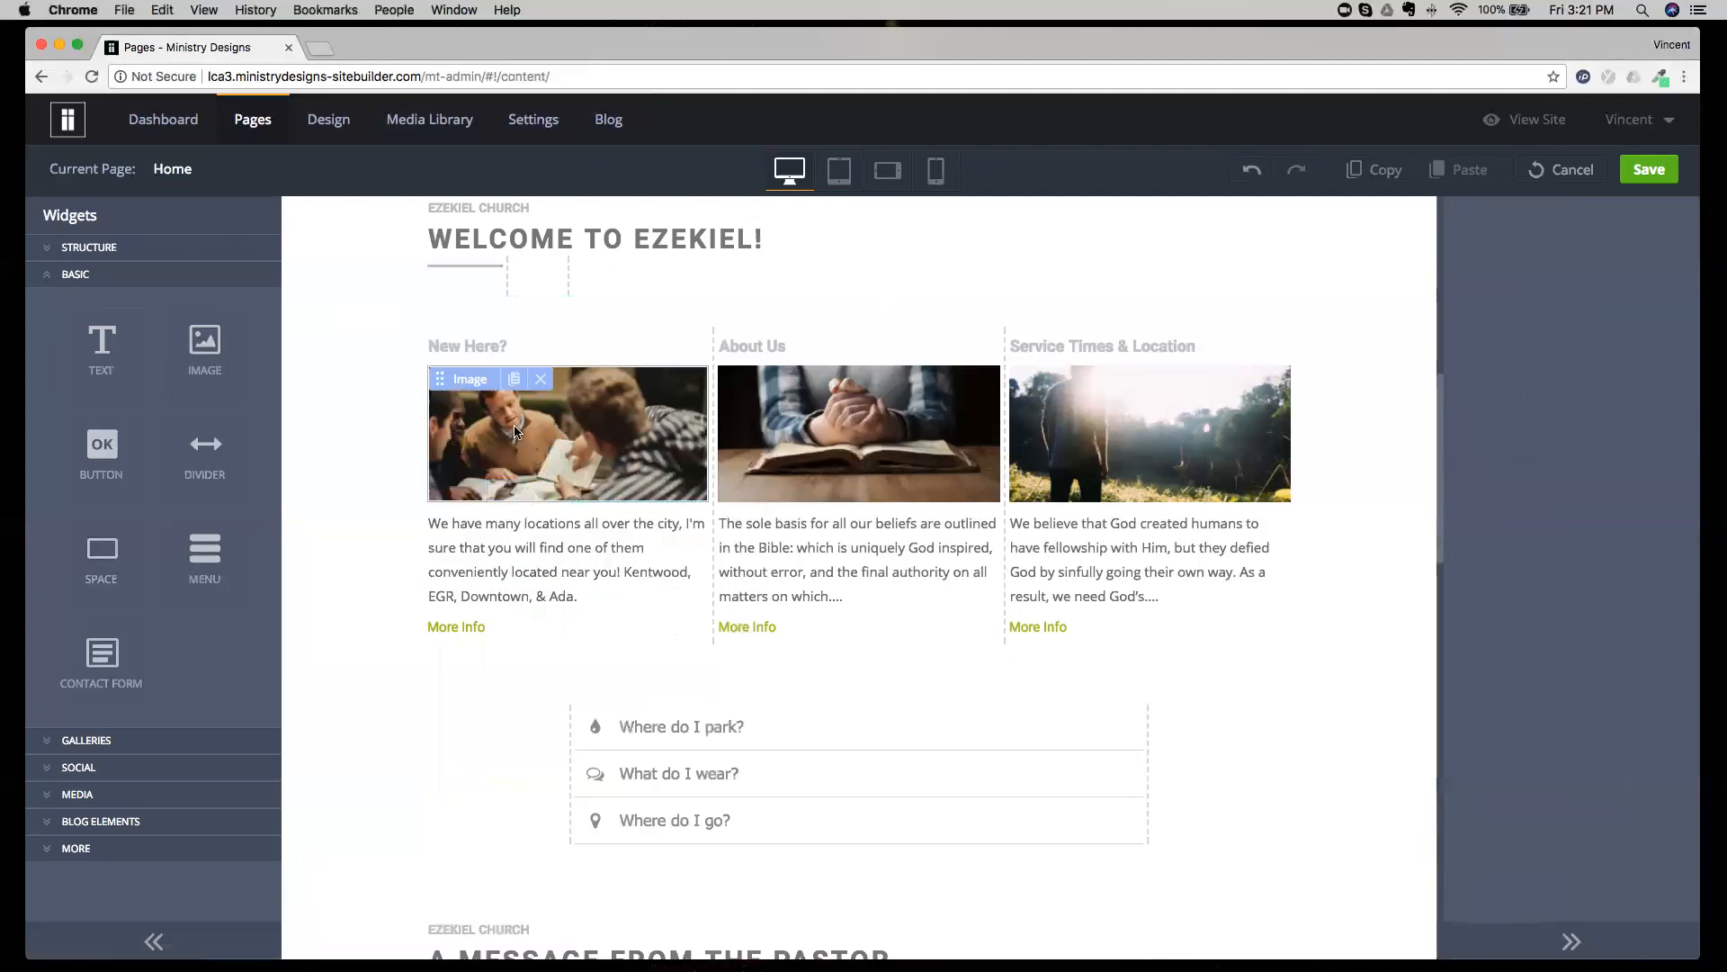
# Select the New Here?, About Us and Service Times & Location headings in turn to view their text properties.
pyautogui.click(603, 356)
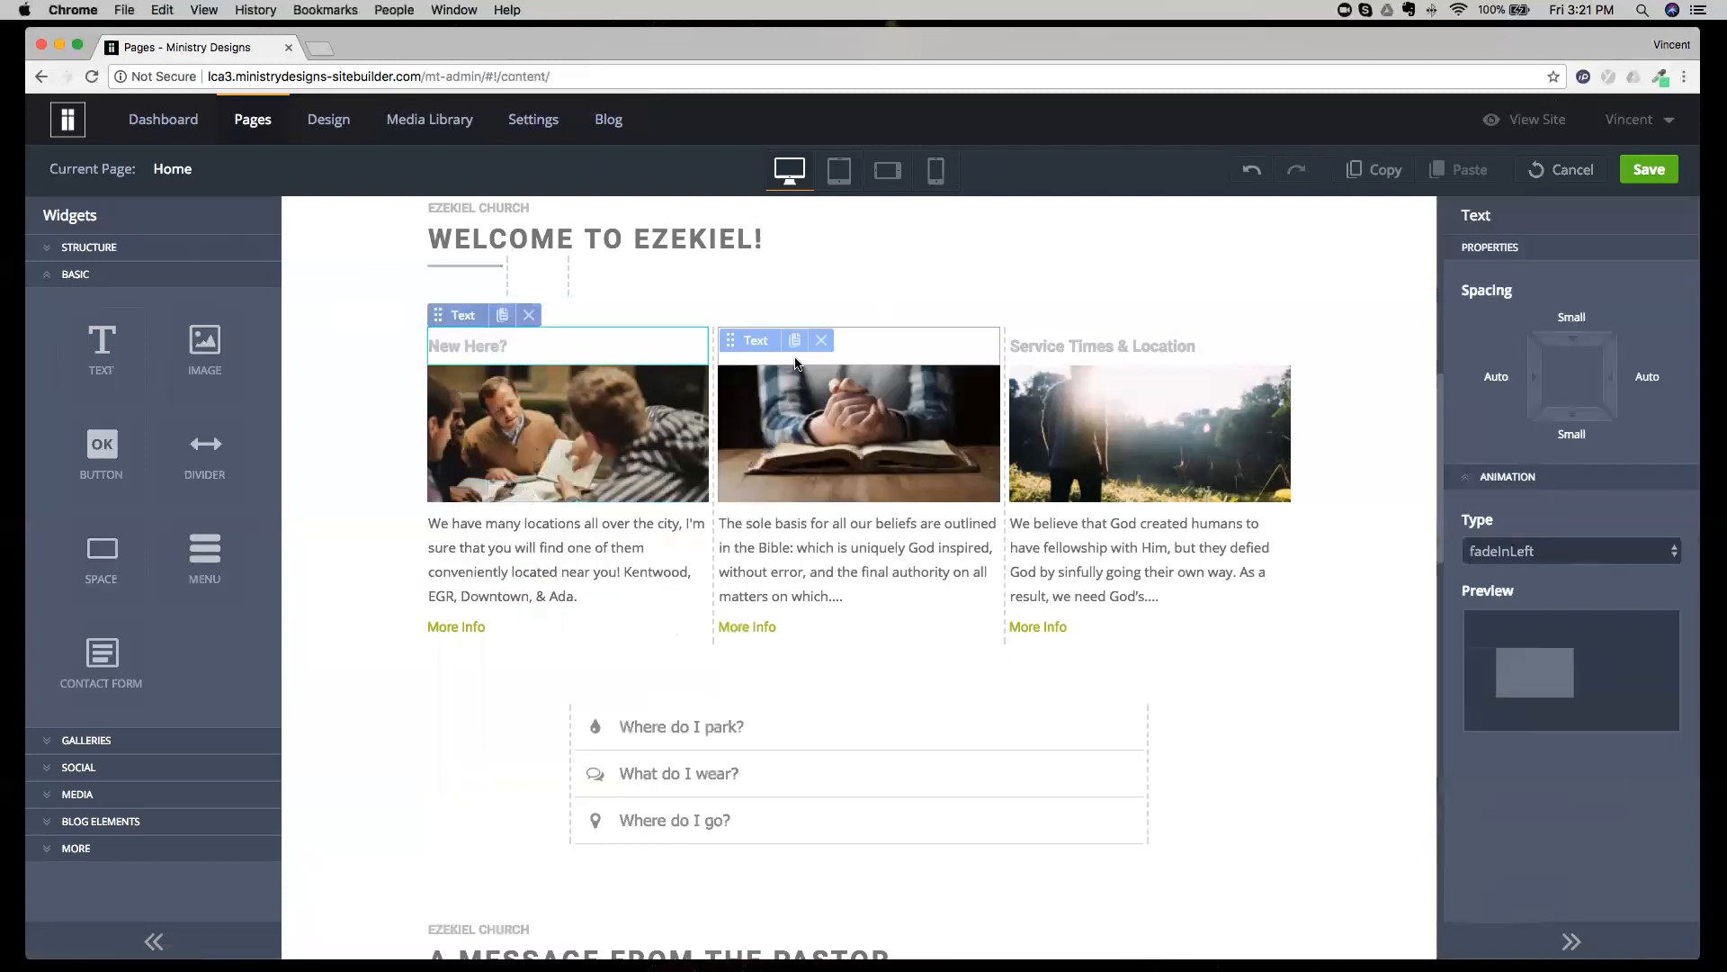
pyautogui.click(871, 358)
pyautogui.click(1216, 347)
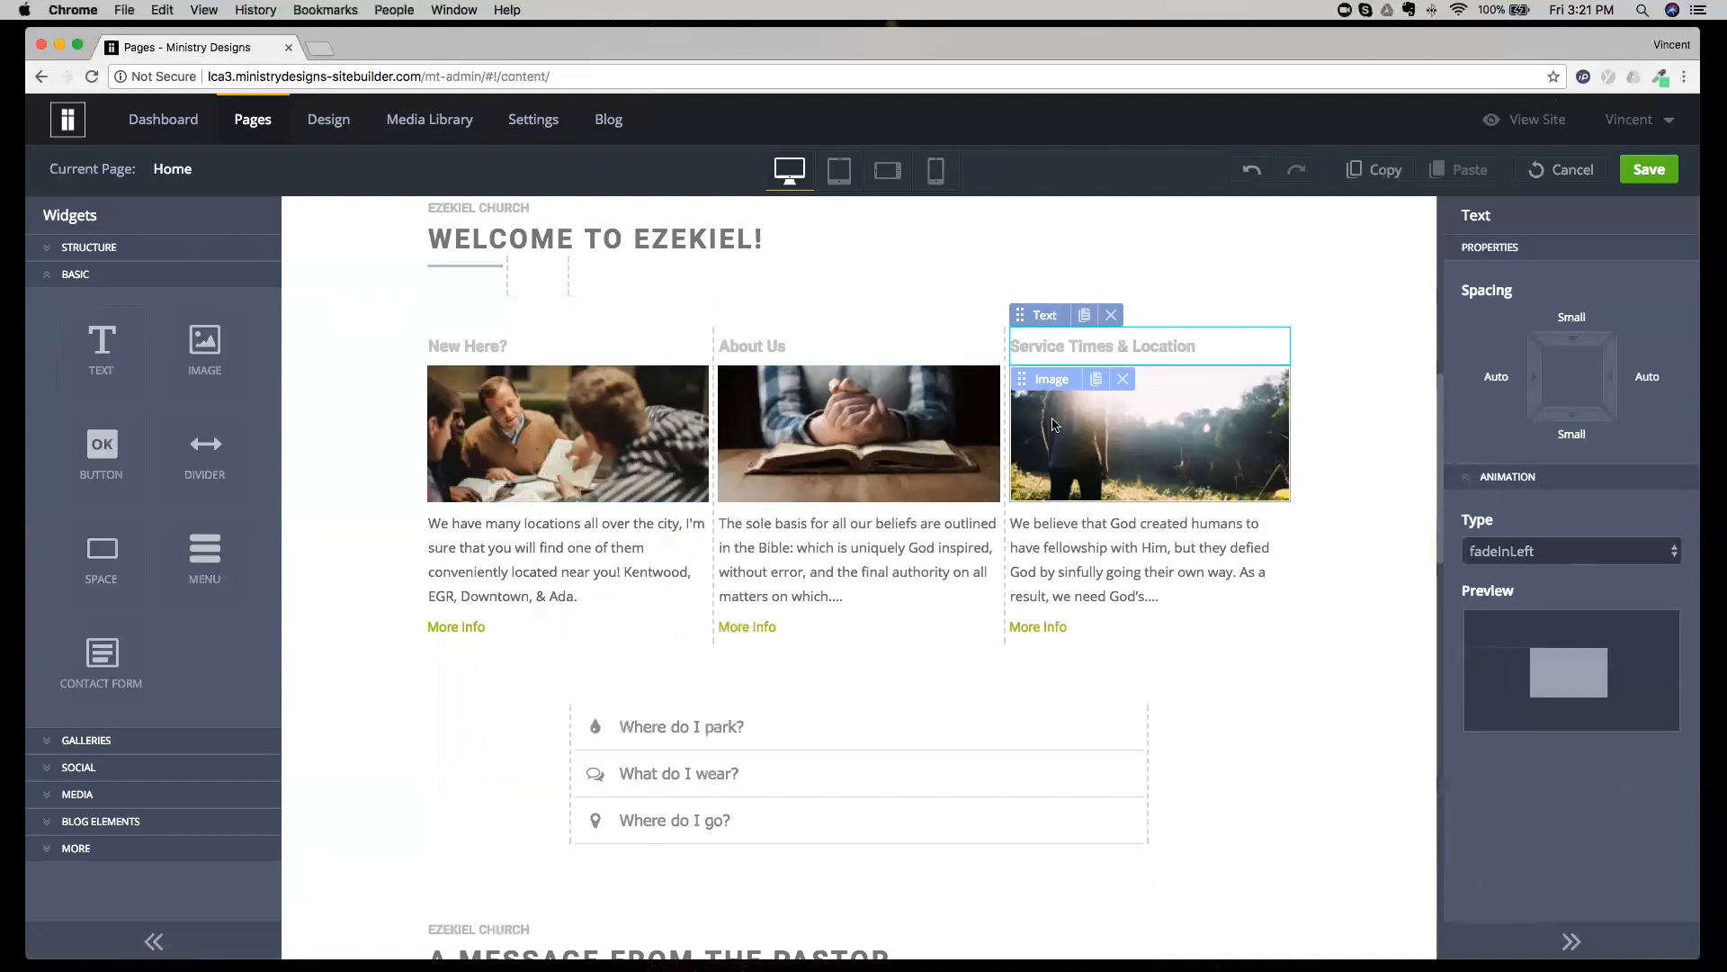
# Check the text styles of the A Message from the Pastor and Upcoming Events headings, and select the Ezekiel Church line above Upcoming Events.
pyautogui.scroll(-5, 990, 450)
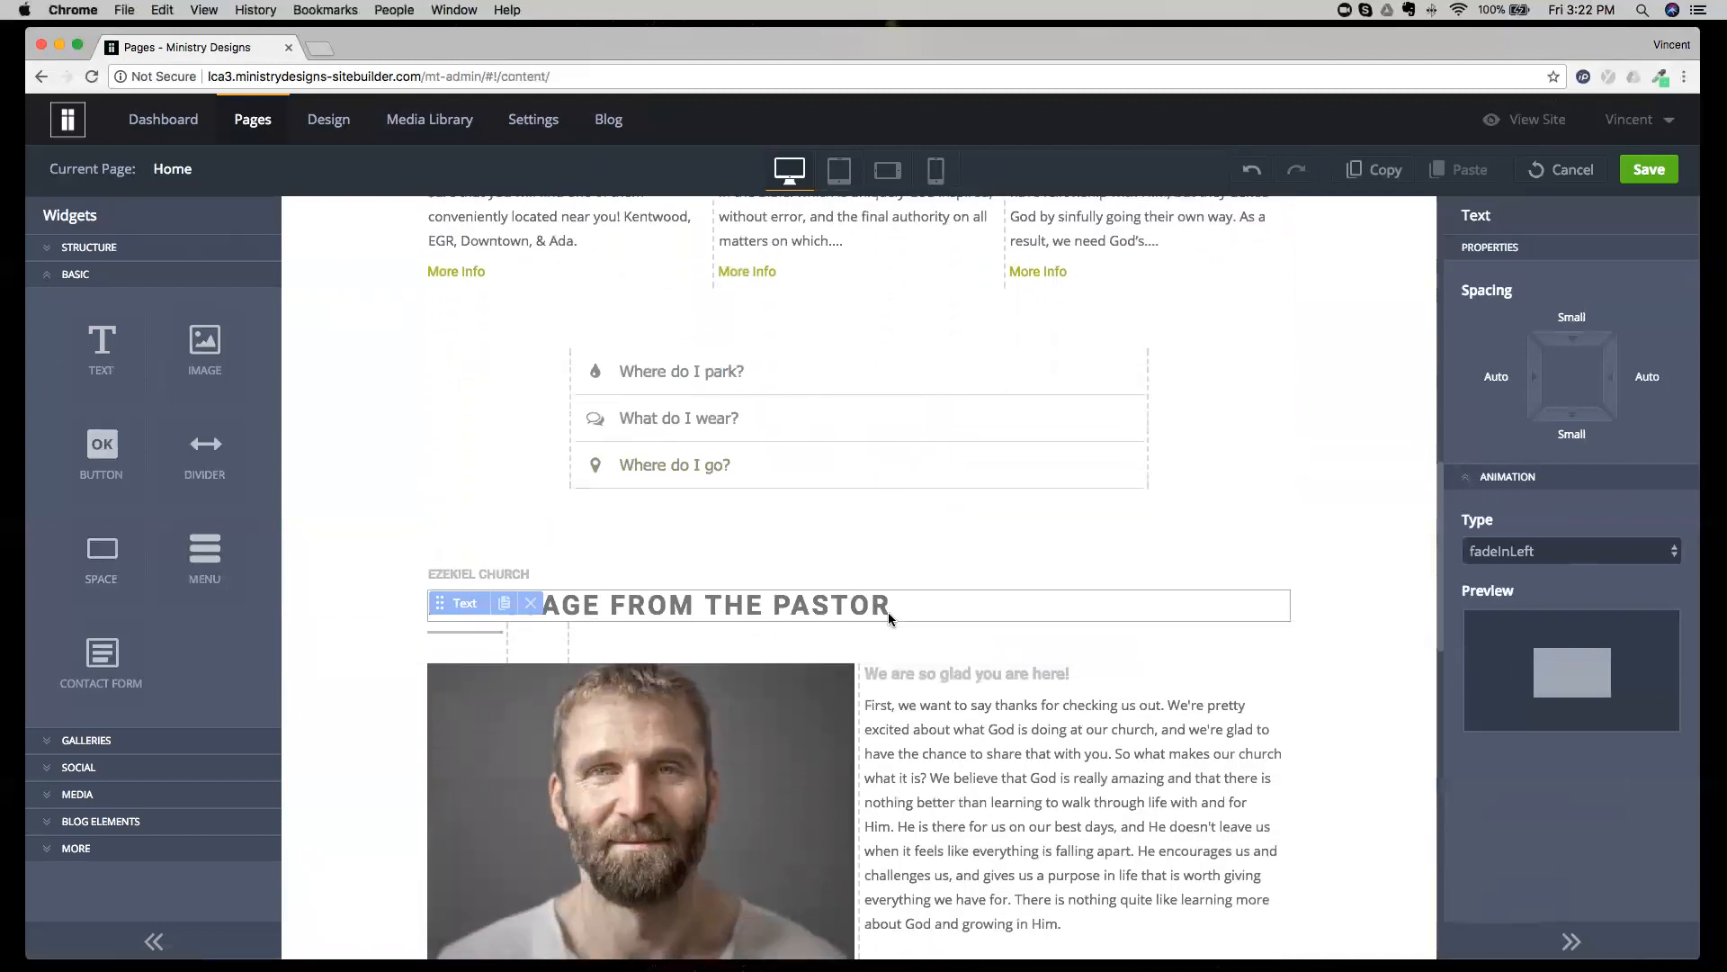
pyautogui.click(900, 604)
pyautogui.doubleClick(890, 604)
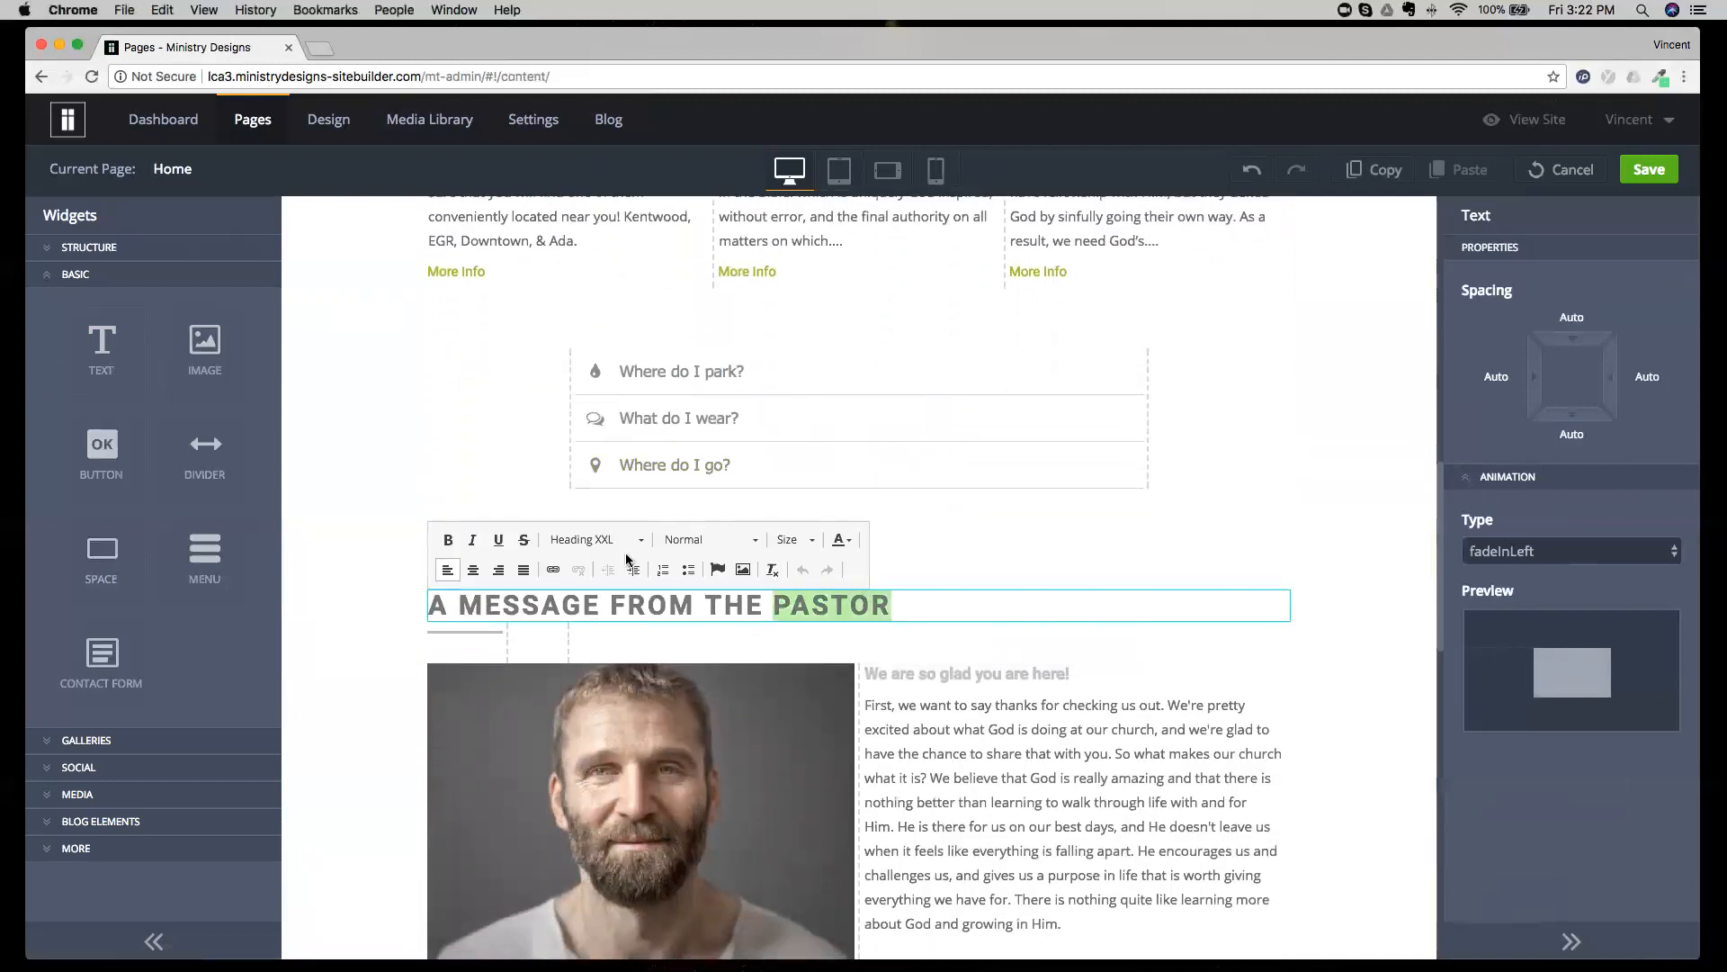
pyautogui.click(956, 597)
pyautogui.scroll(-8, 956, 597)
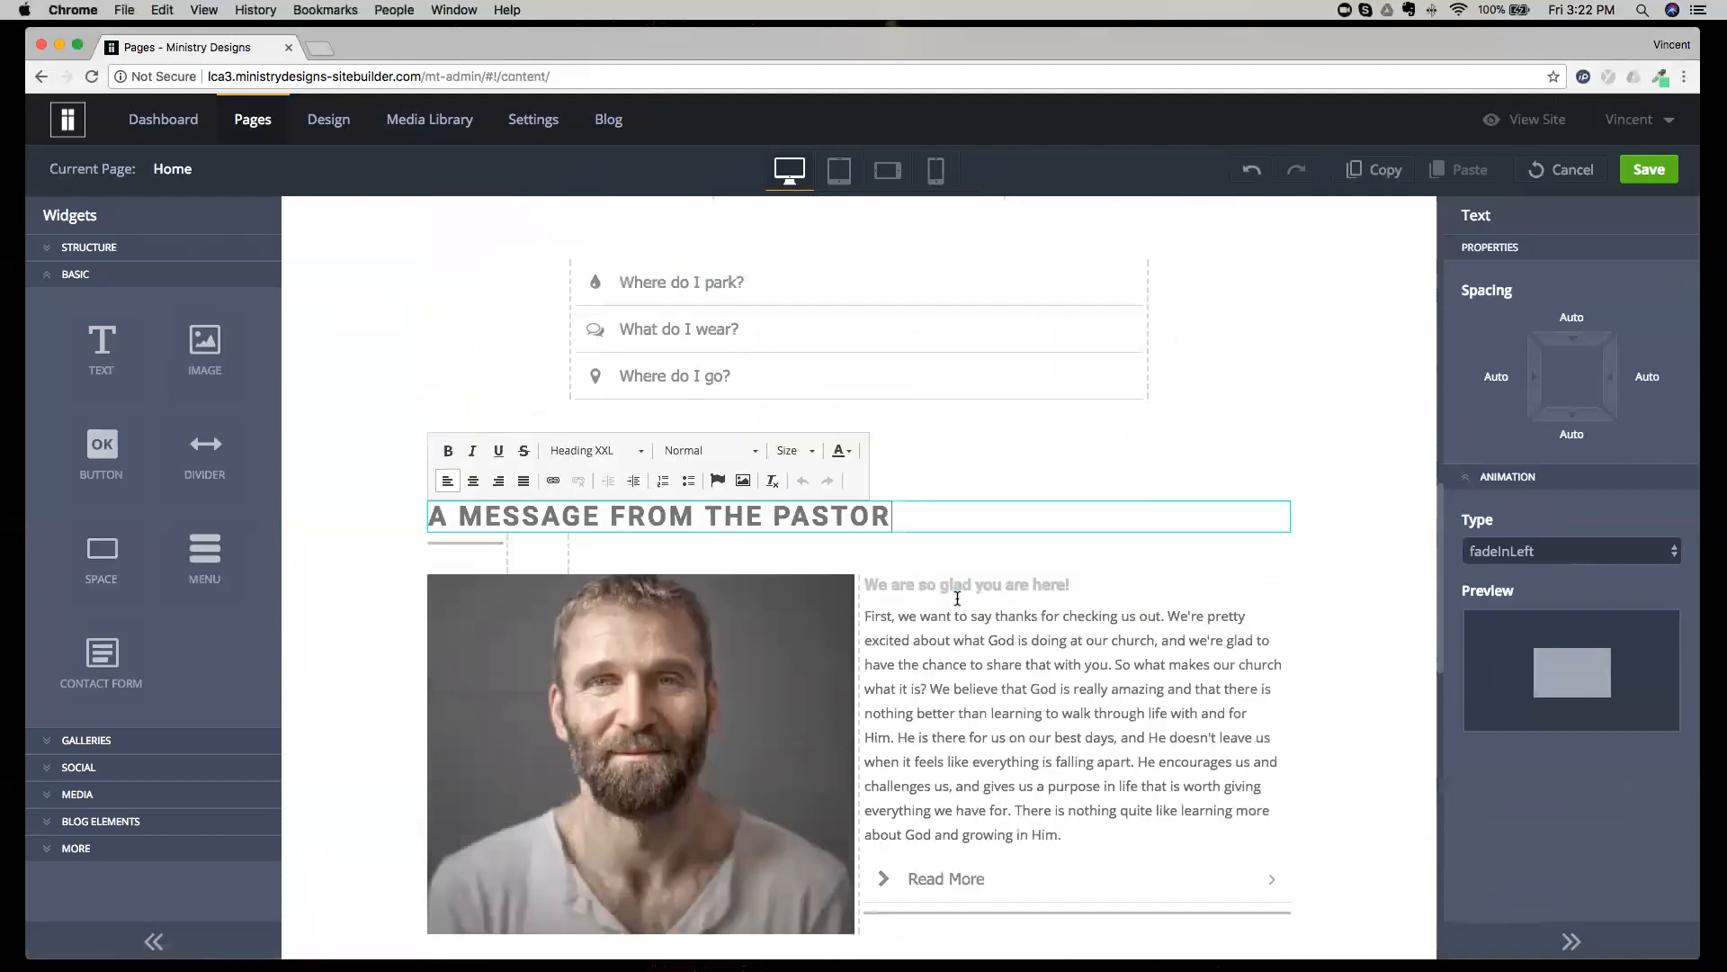
pyautogui.click(678, 462)
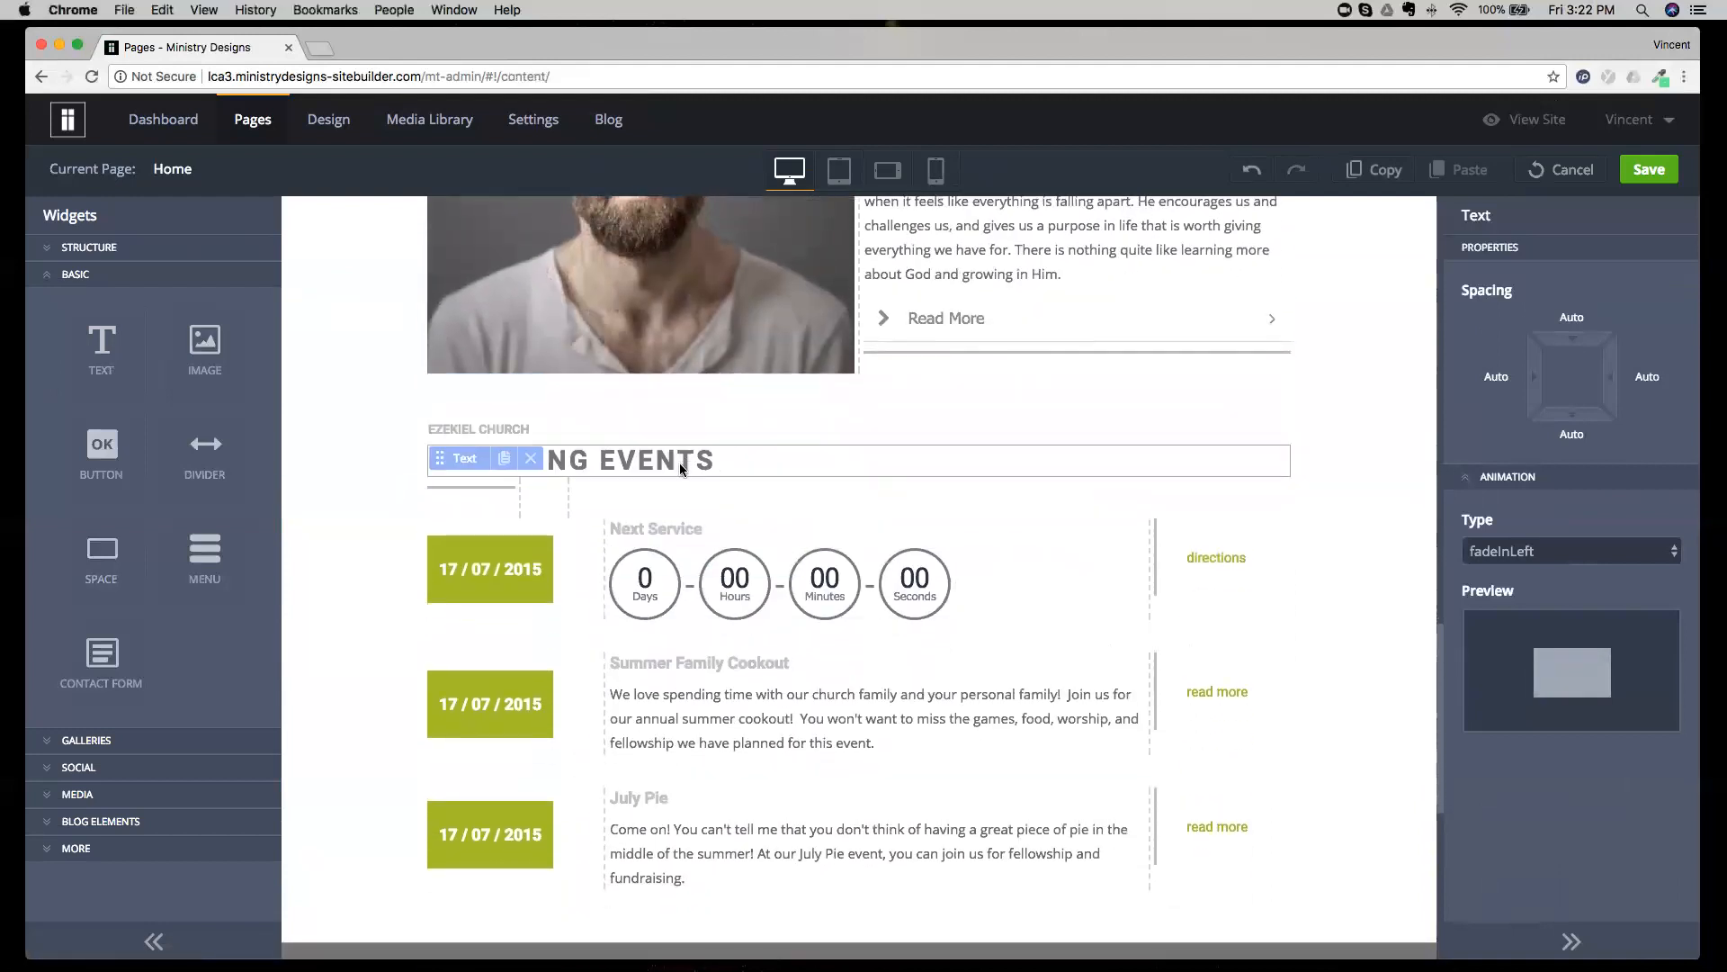
pyautogui.doubleClick(681, 462)
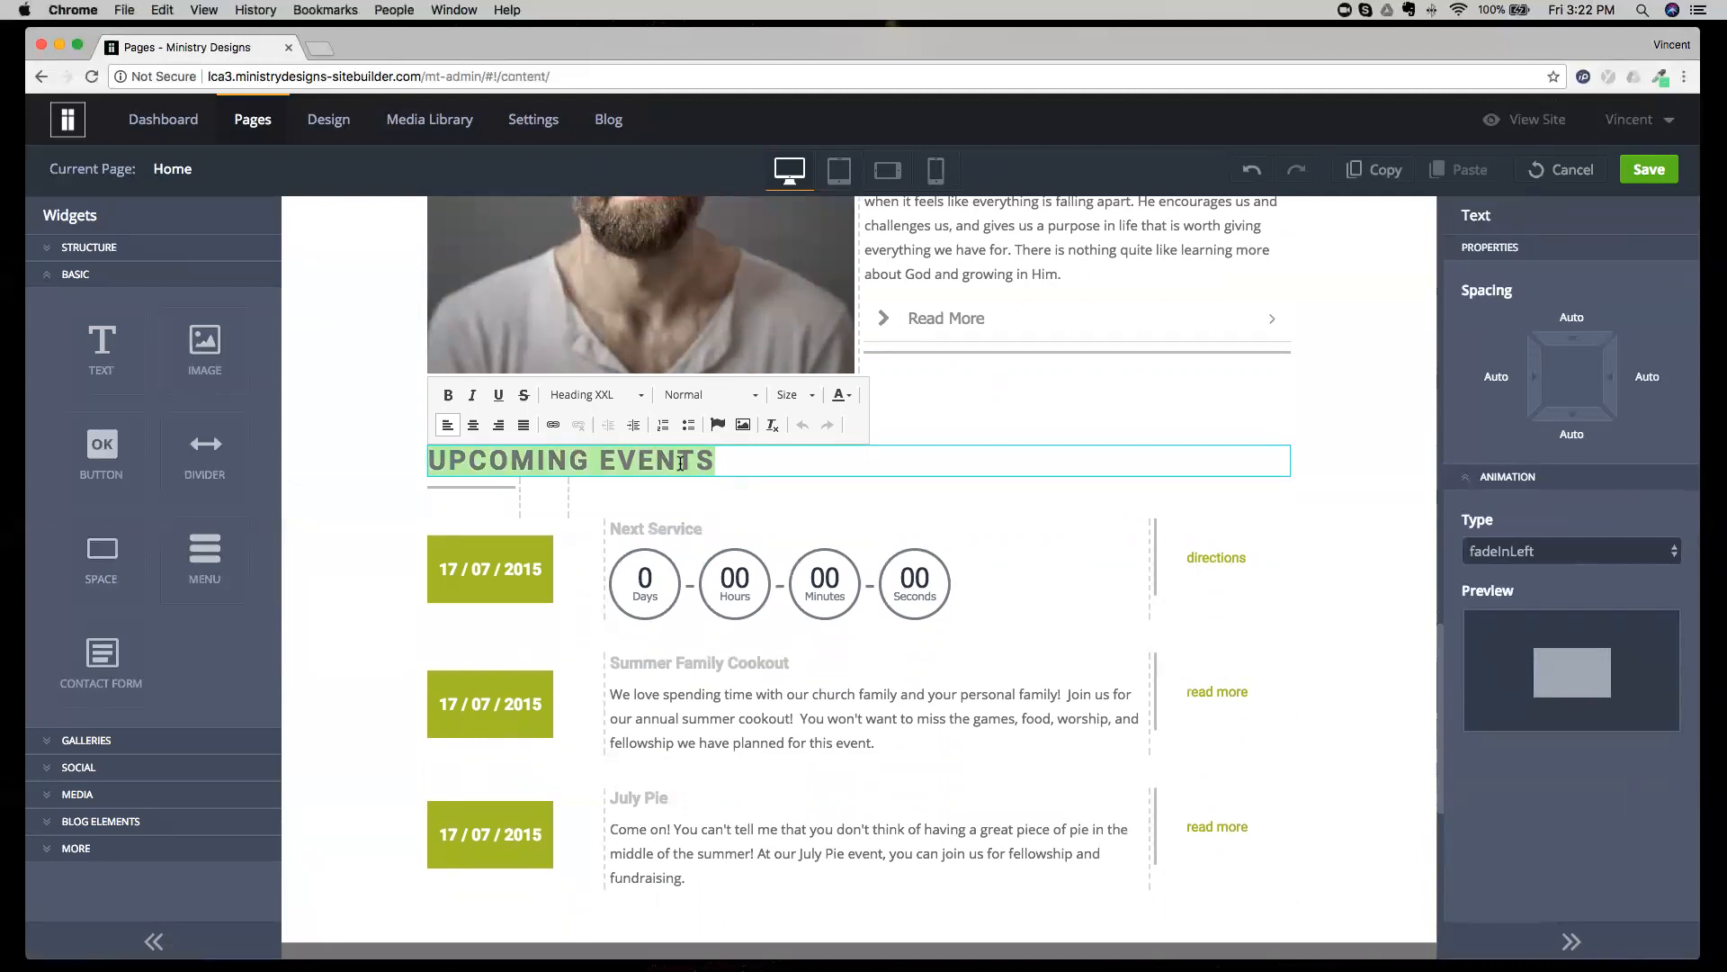
pyautogui.click(902, 465)
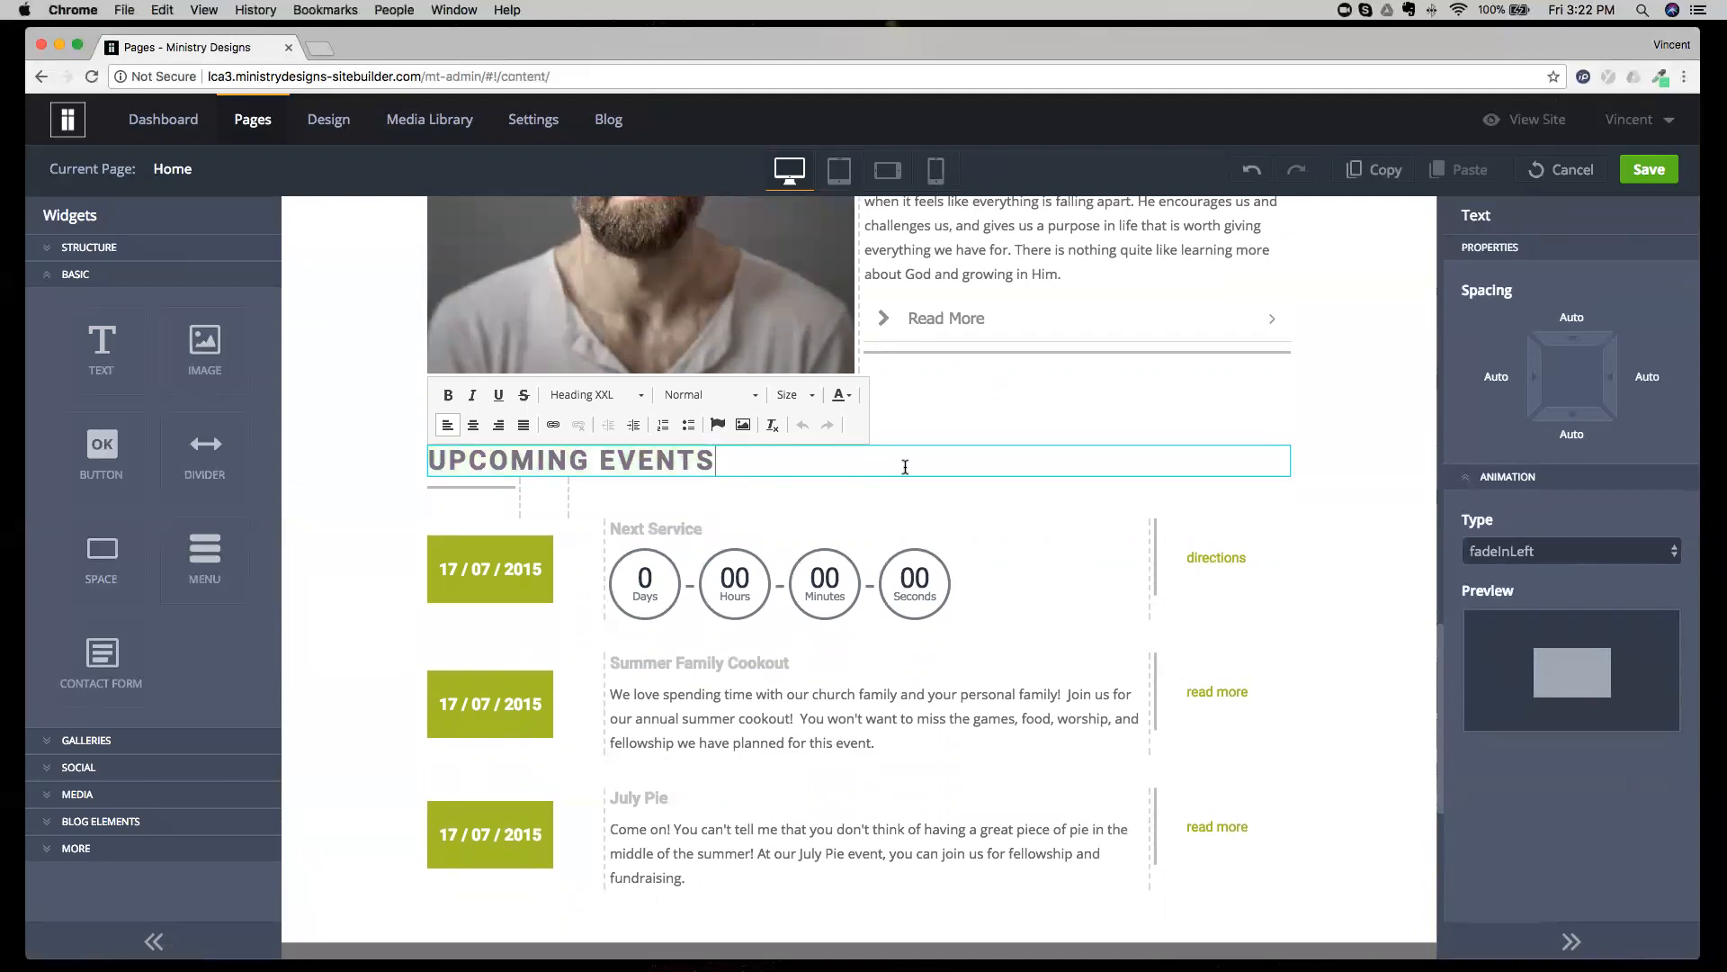
pyautogui.click(947, 435)
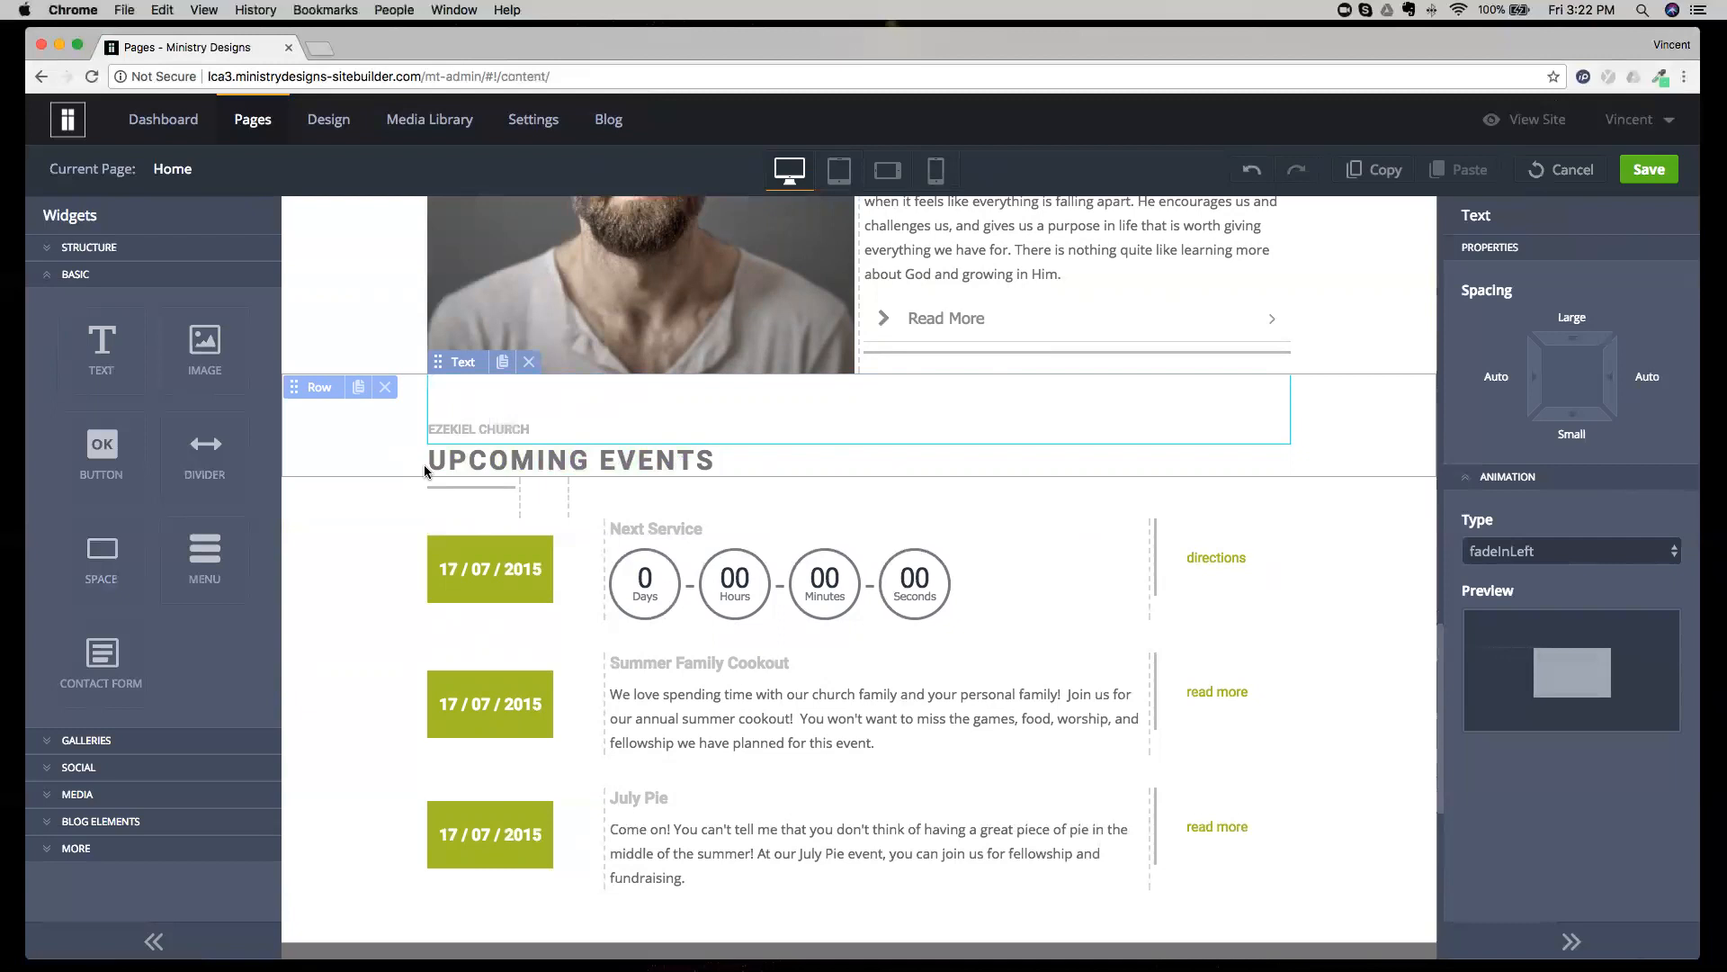
# Insert a Space widget directly above the Upcoming Events heading and delete it again.
pyautogui.scroll(1, 424, 464)
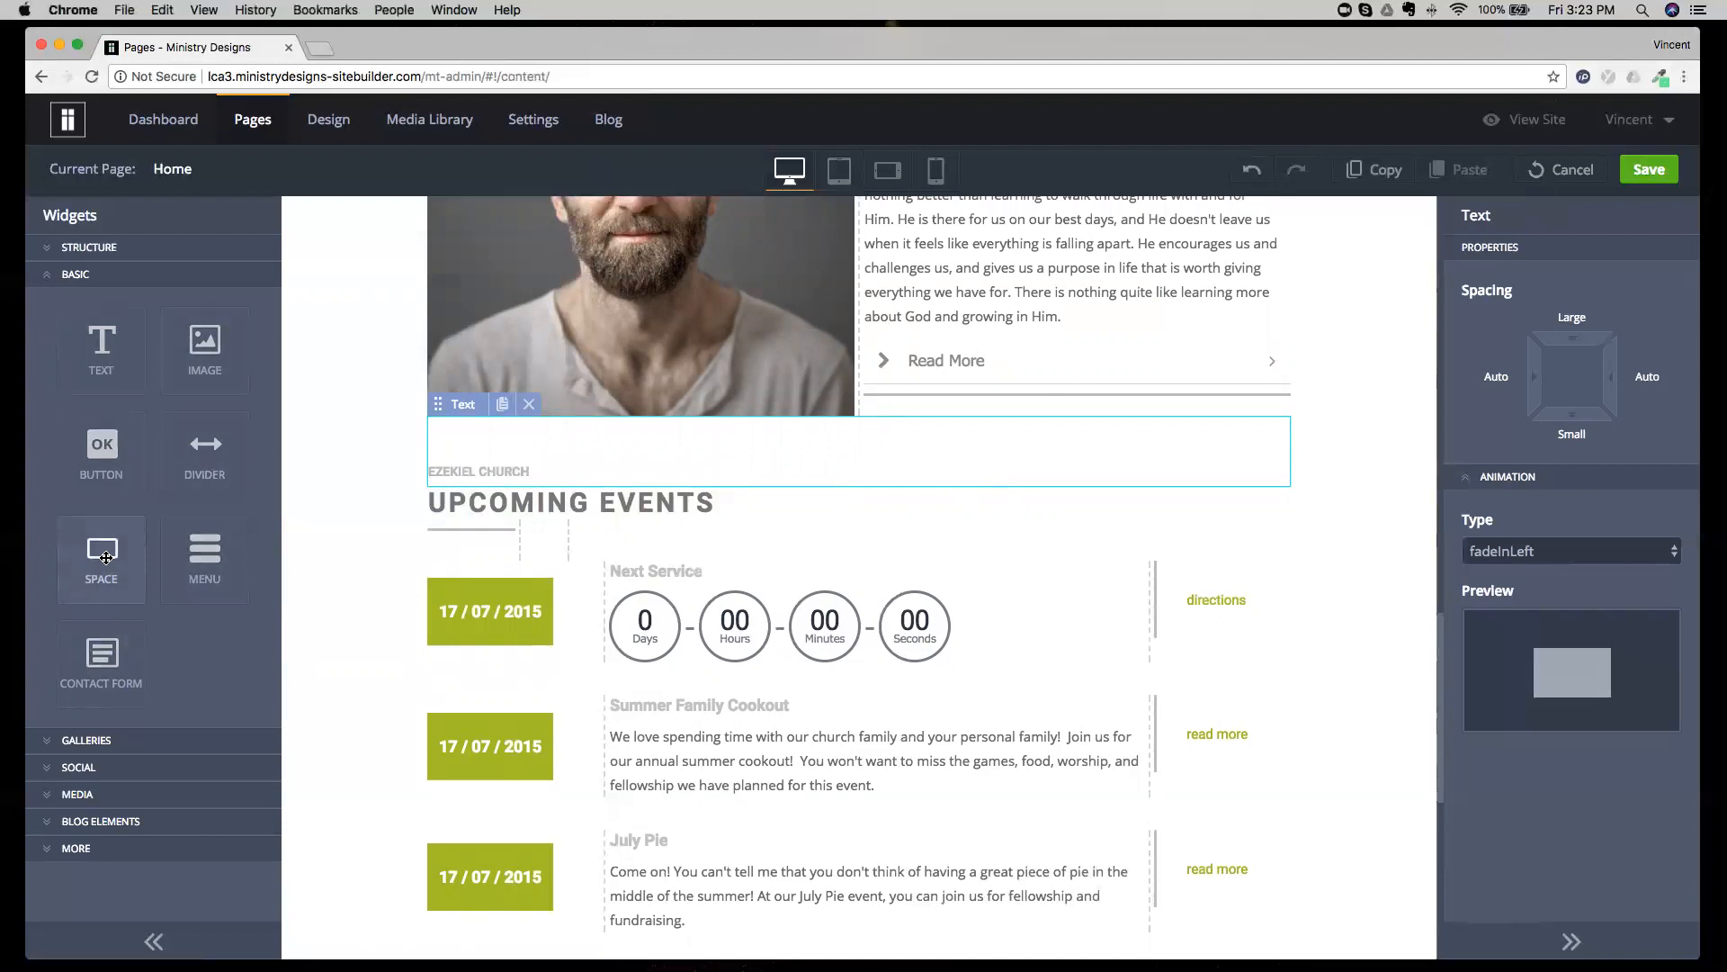
pyautogui.moveTo(105, 557); pyautogui.dragTo(596, 491)
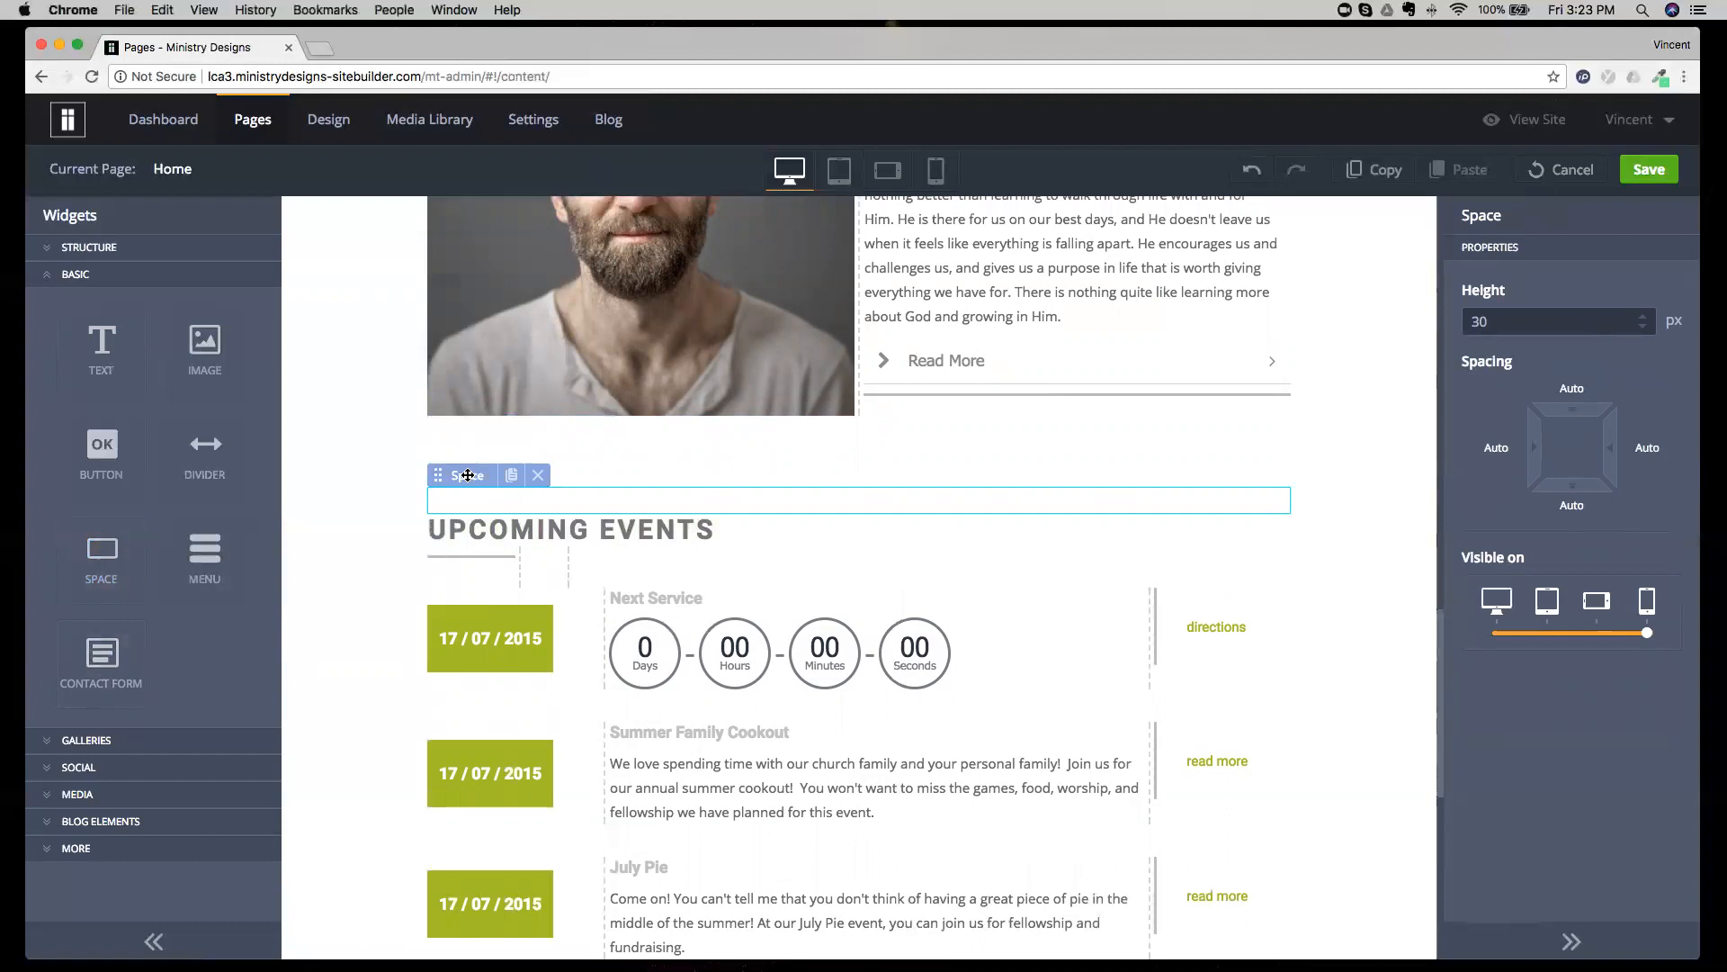
pyautogui.click(533, 476)
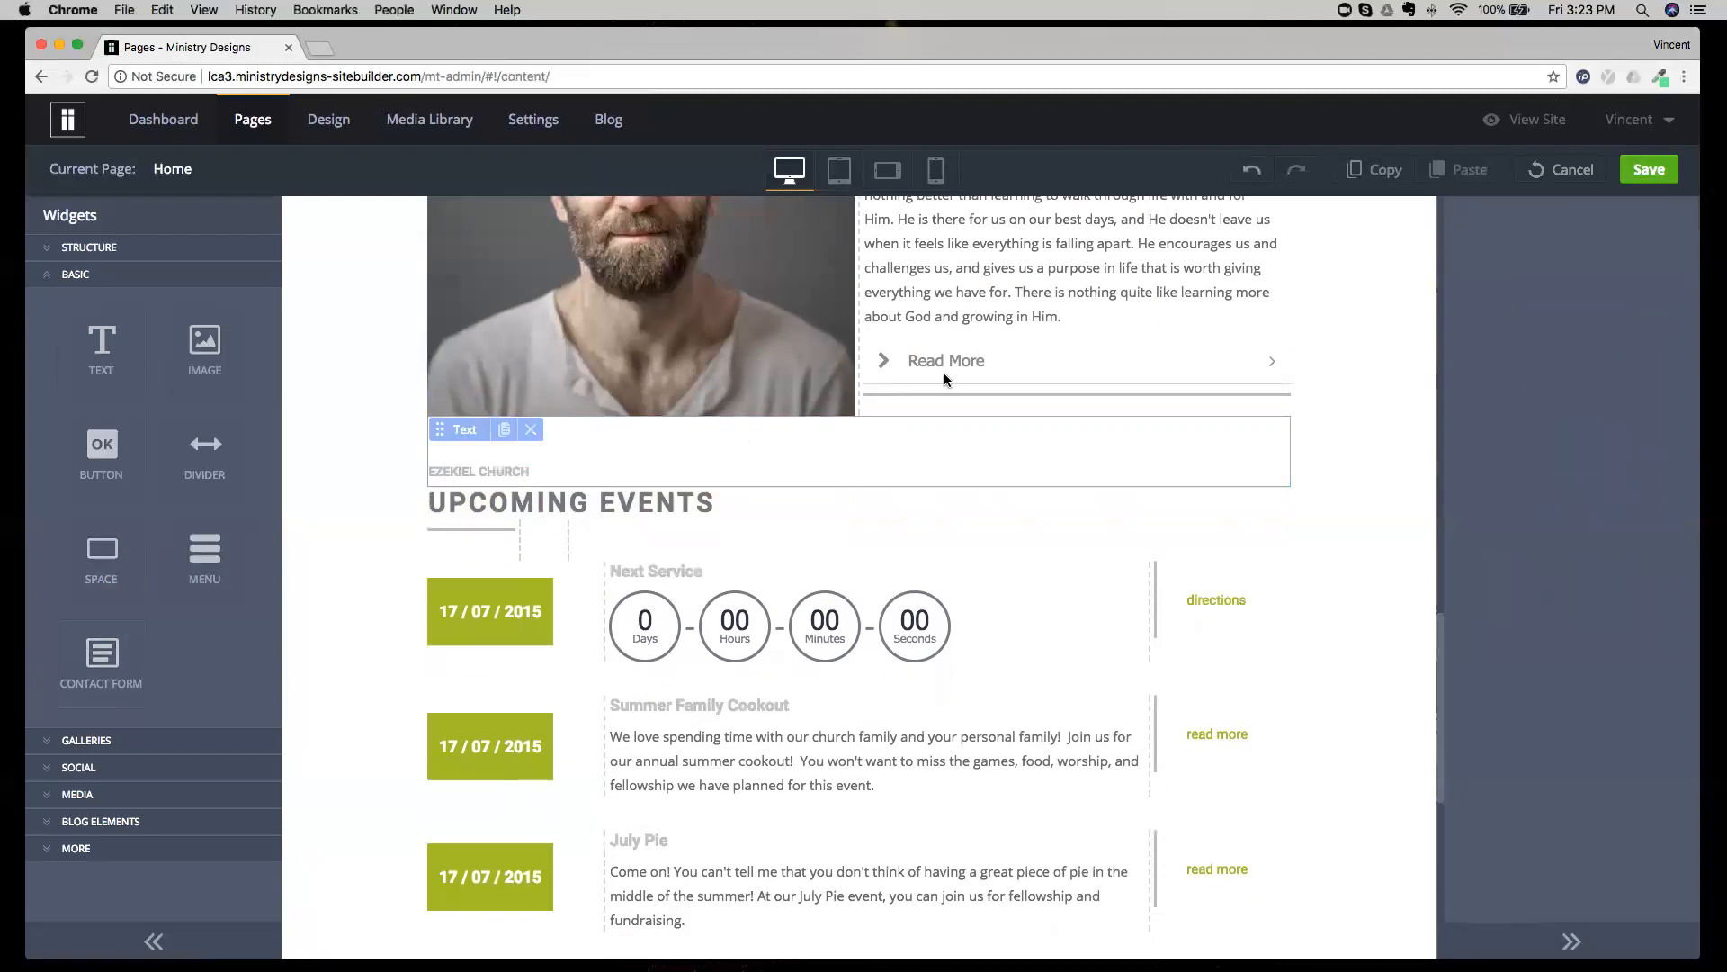
# Select the pastor's message paragraph, and expand and collapse the Read More accordion below it.
pyautogui.click(1055, 316)
pyautogui.moveTo(1439, 598); pyautogui.dragTo(1399, 556)
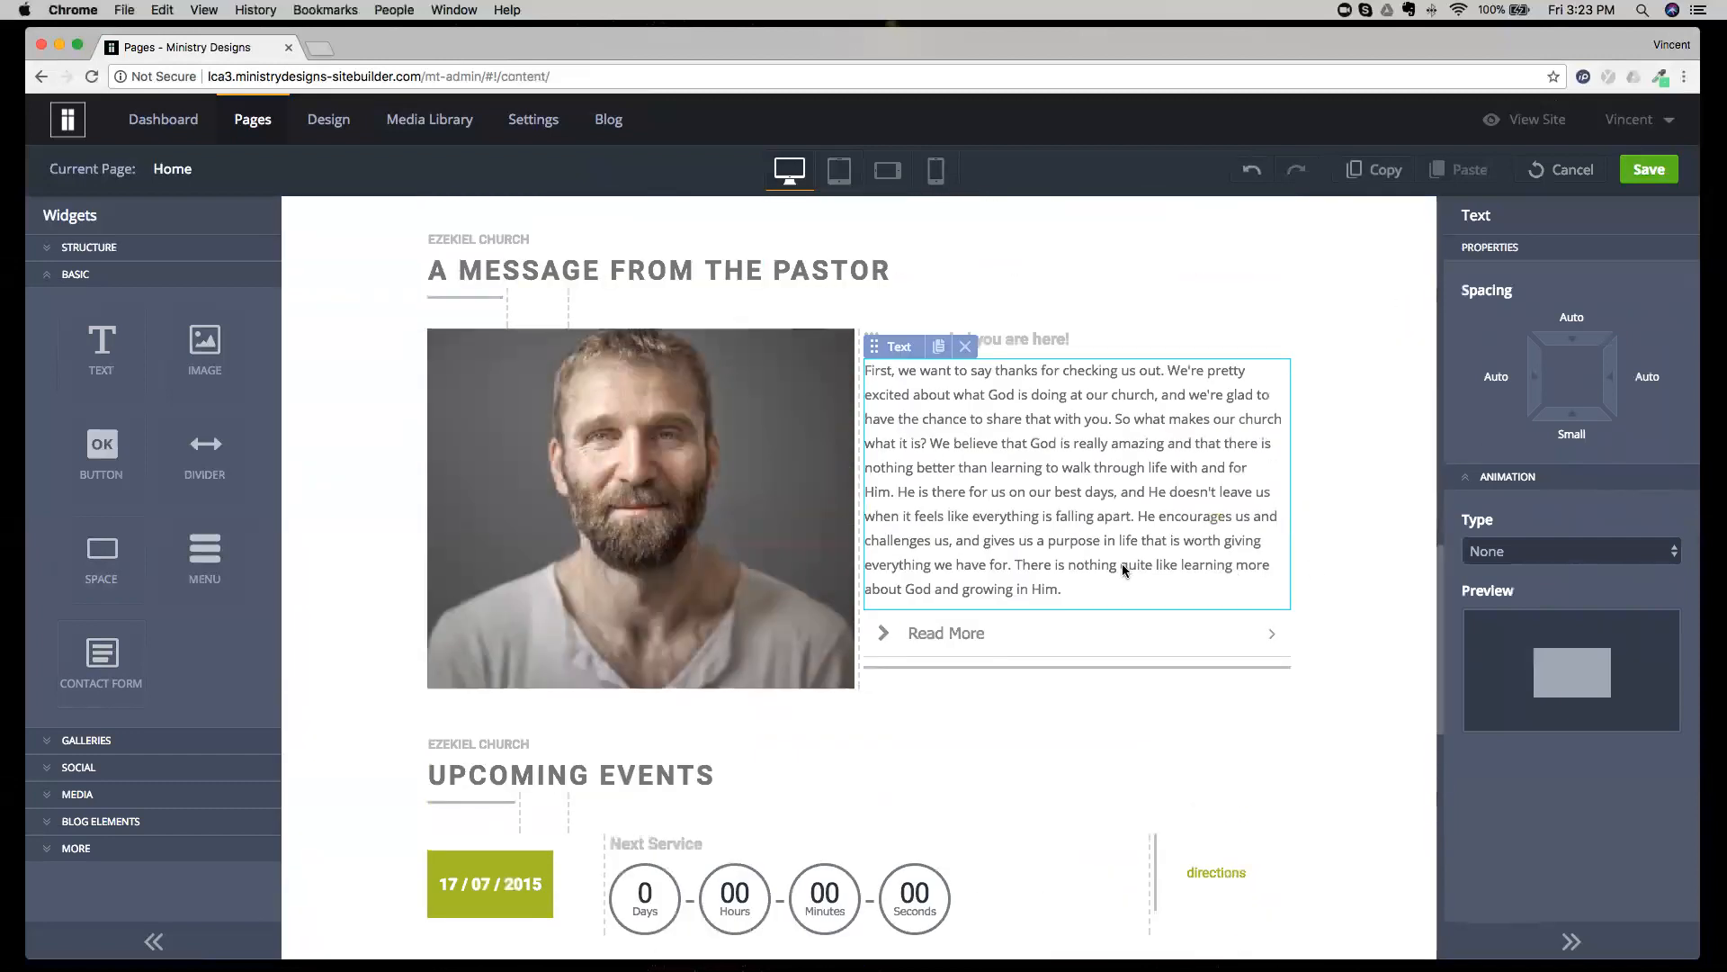
pyautogui.click(1023, 540)
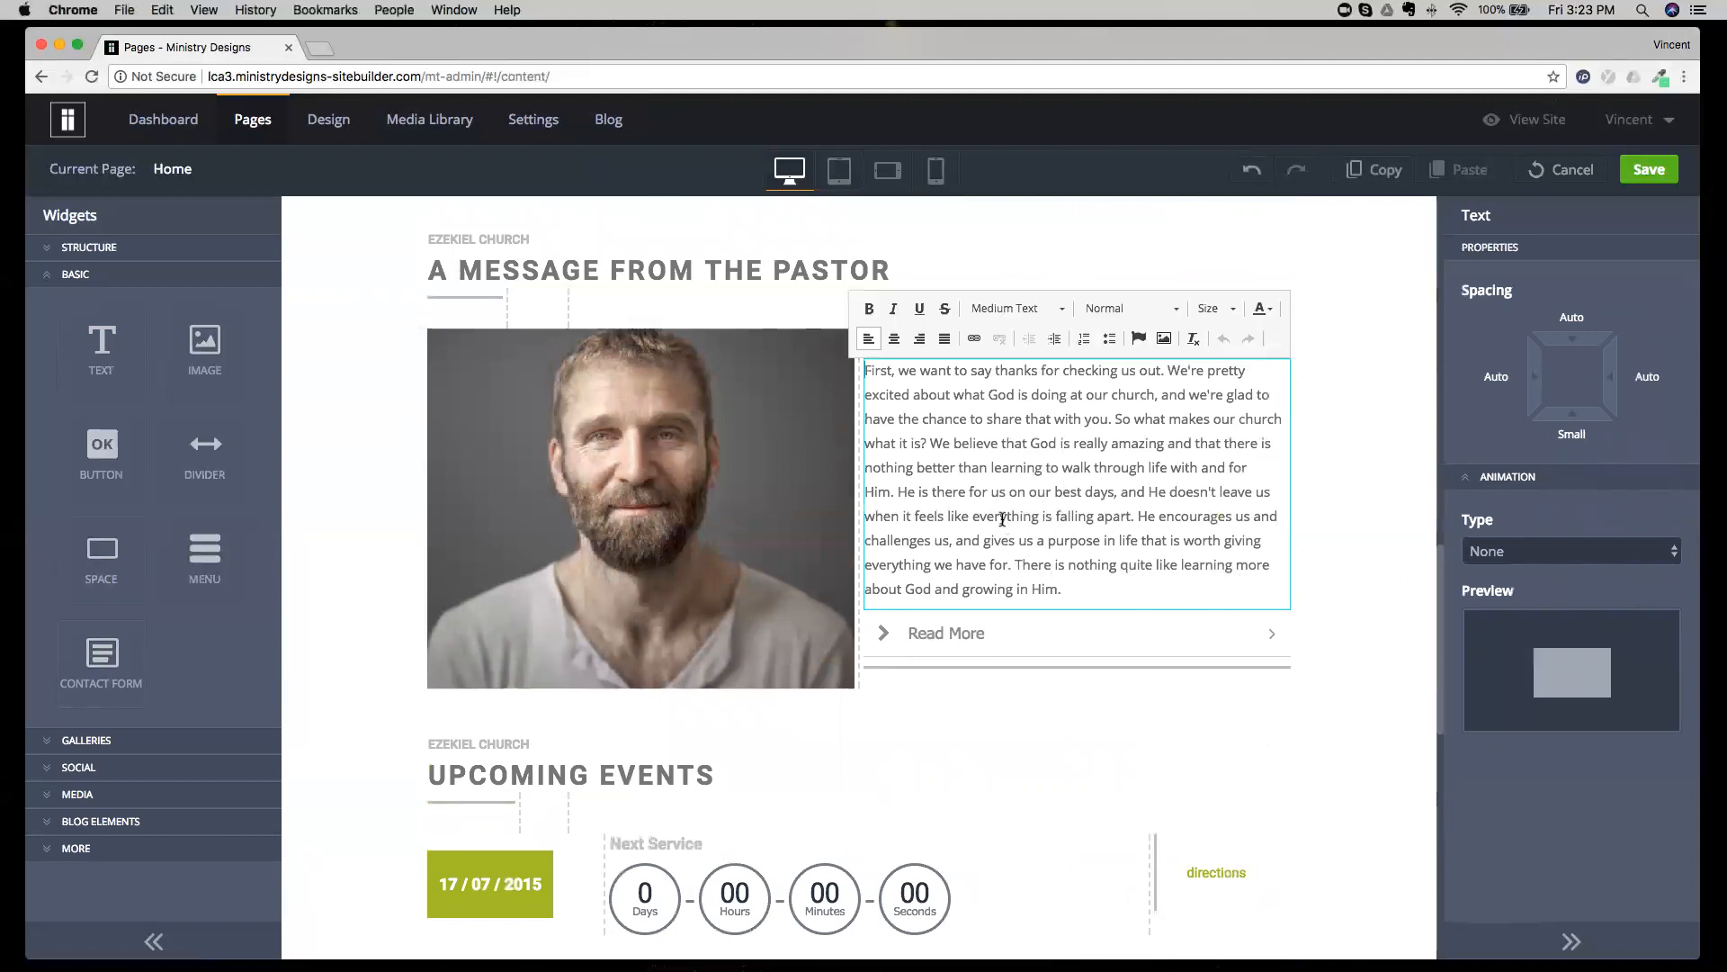
pyautogui.click(1054, 649)
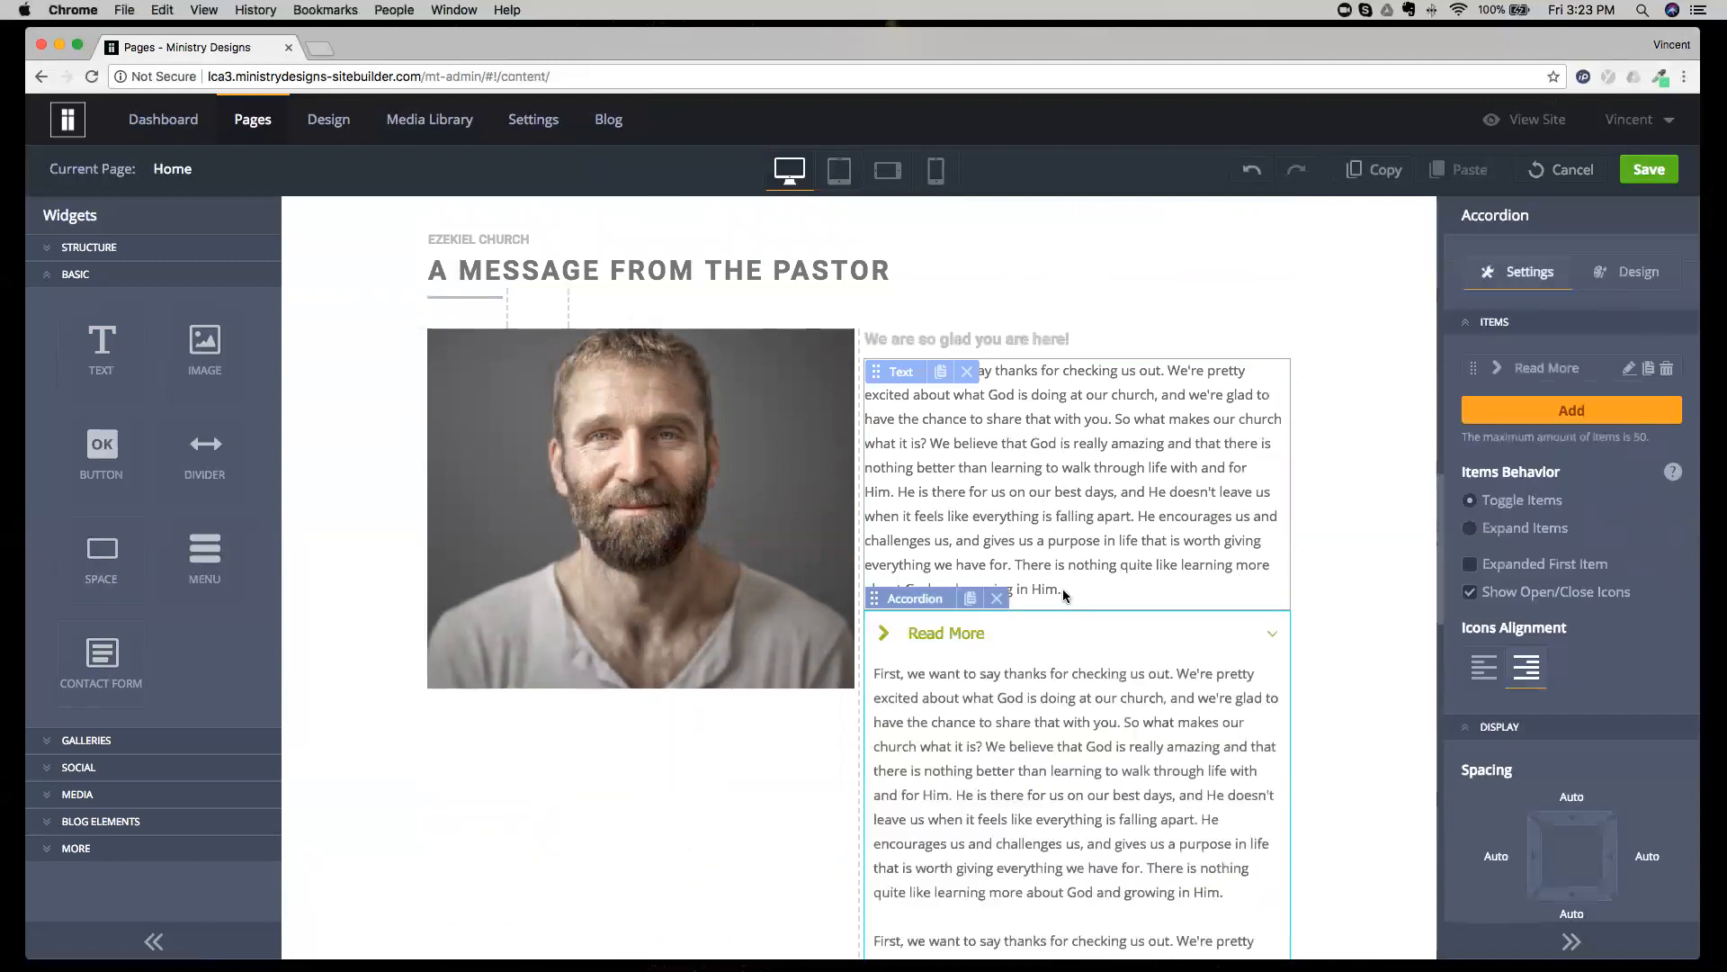
pyautogui.click(1093, 632)
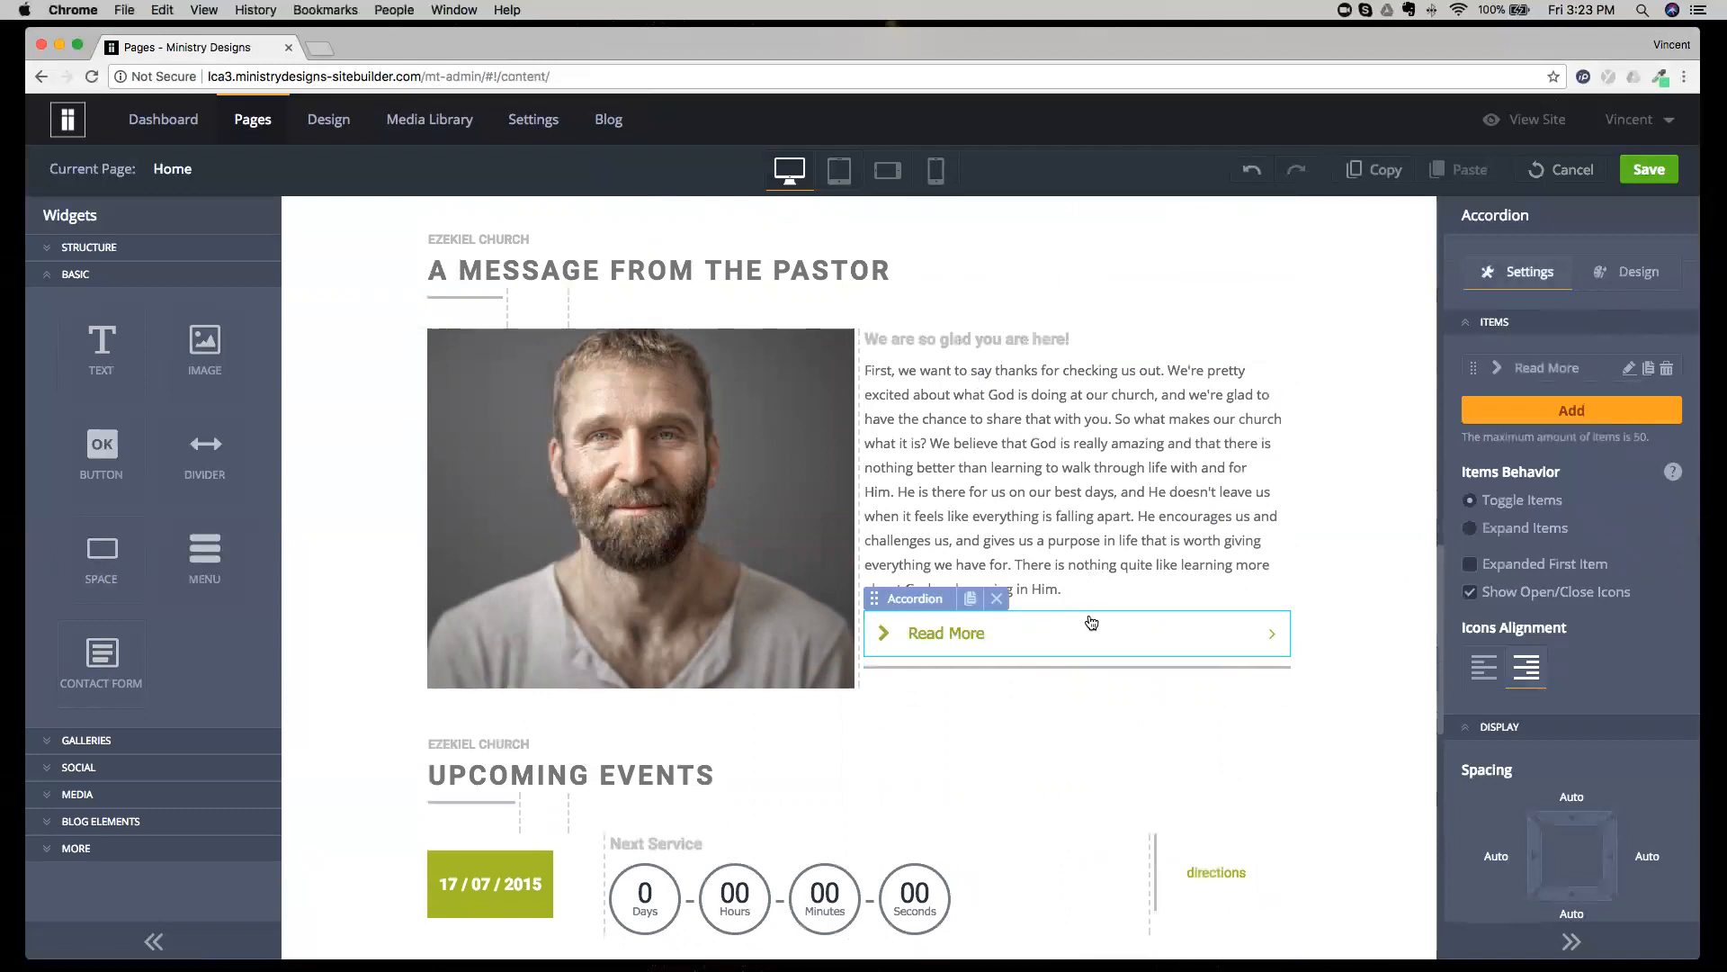
# Insert a Space widget between the pastor's message and the Read More accordion, with a height of 90 px.
pyautogui.moveTo(147, 565); pyautogui.dragTo(1148, 612)
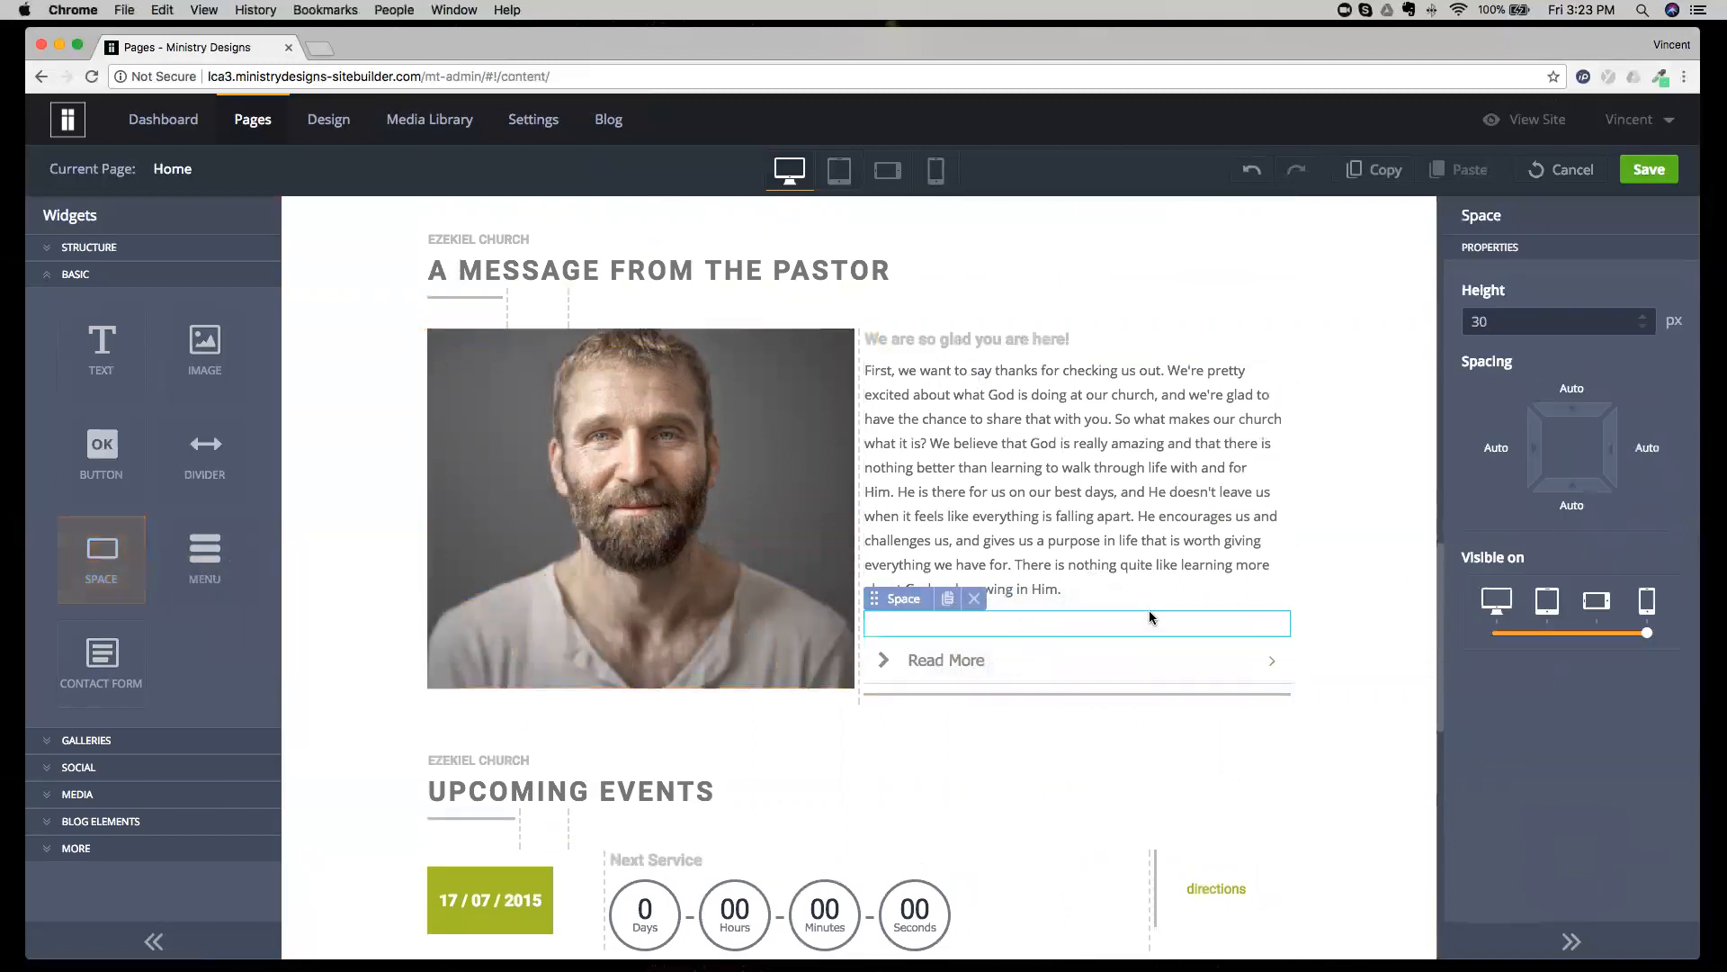
pyautogui.click(1643, 317)
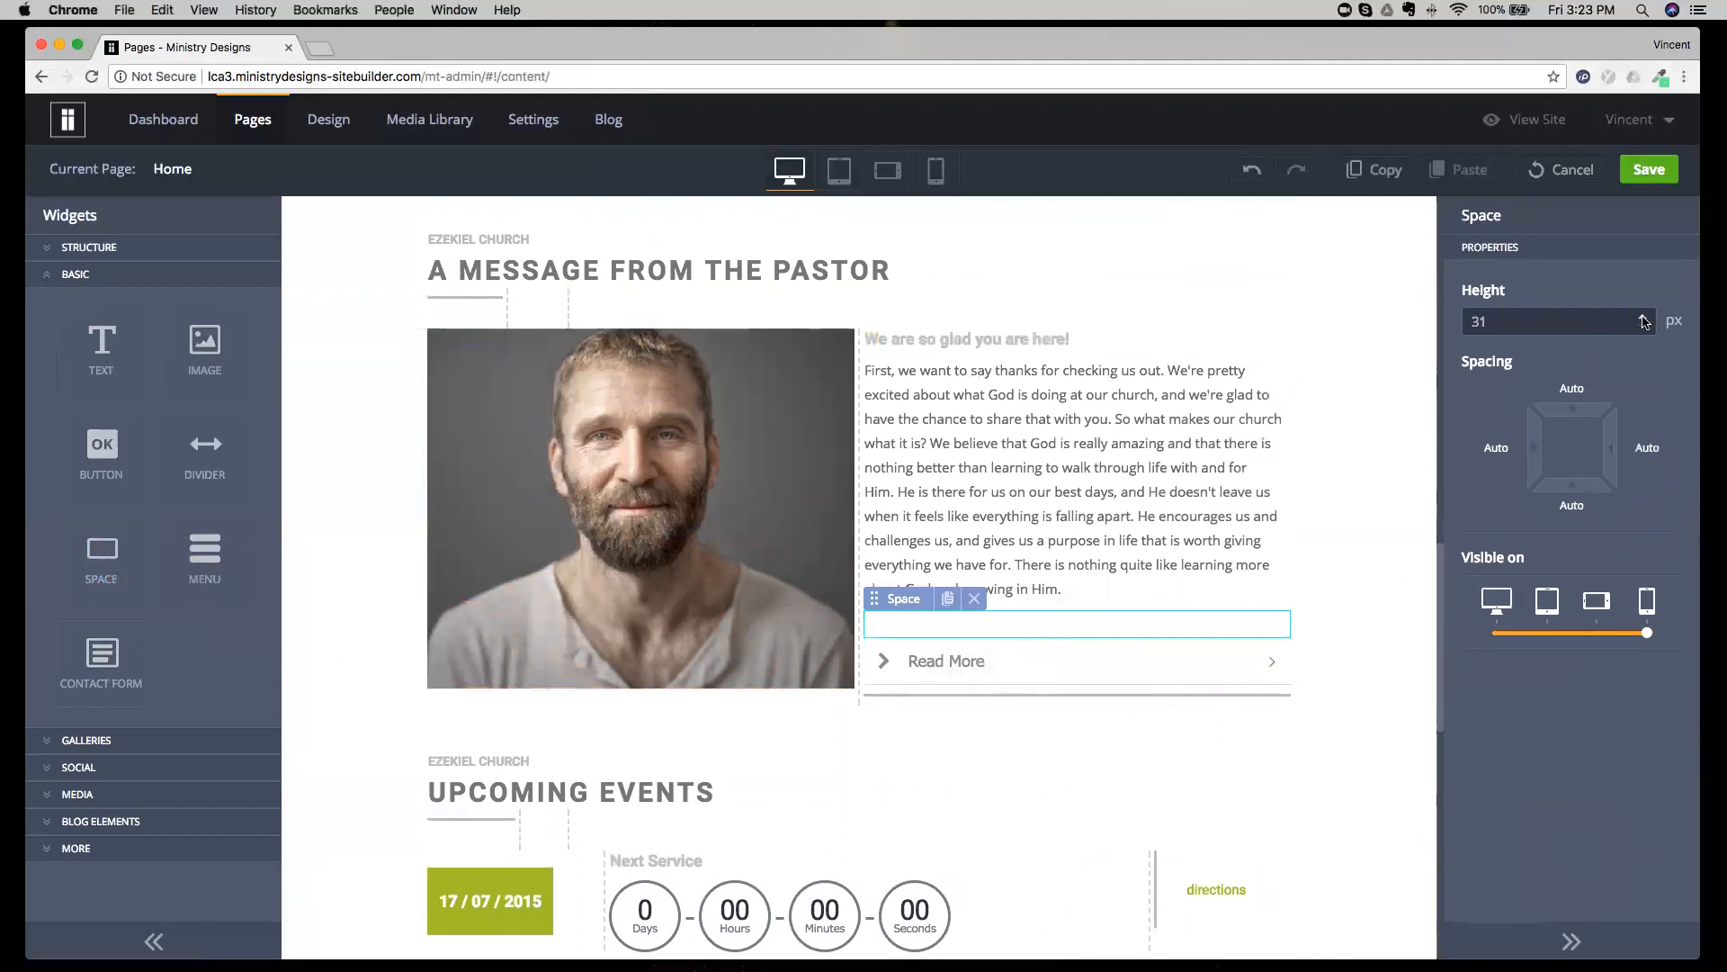
pyautogui.click(1645, 320)
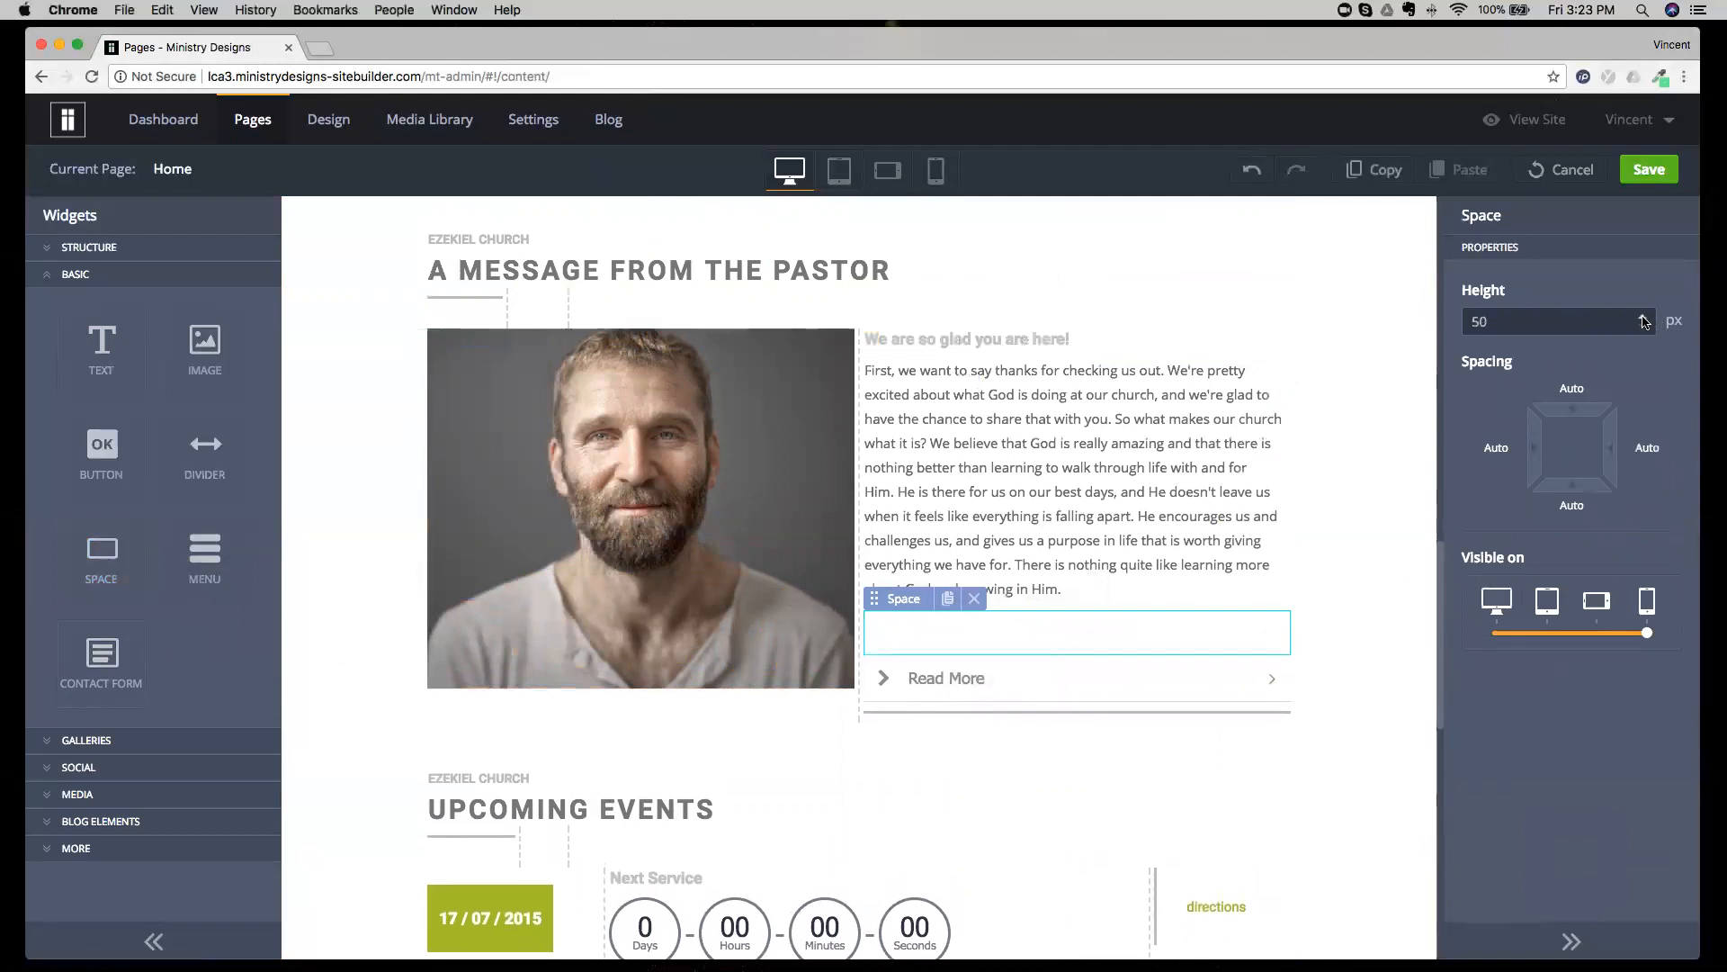
pyautogui.click(1645, 319)
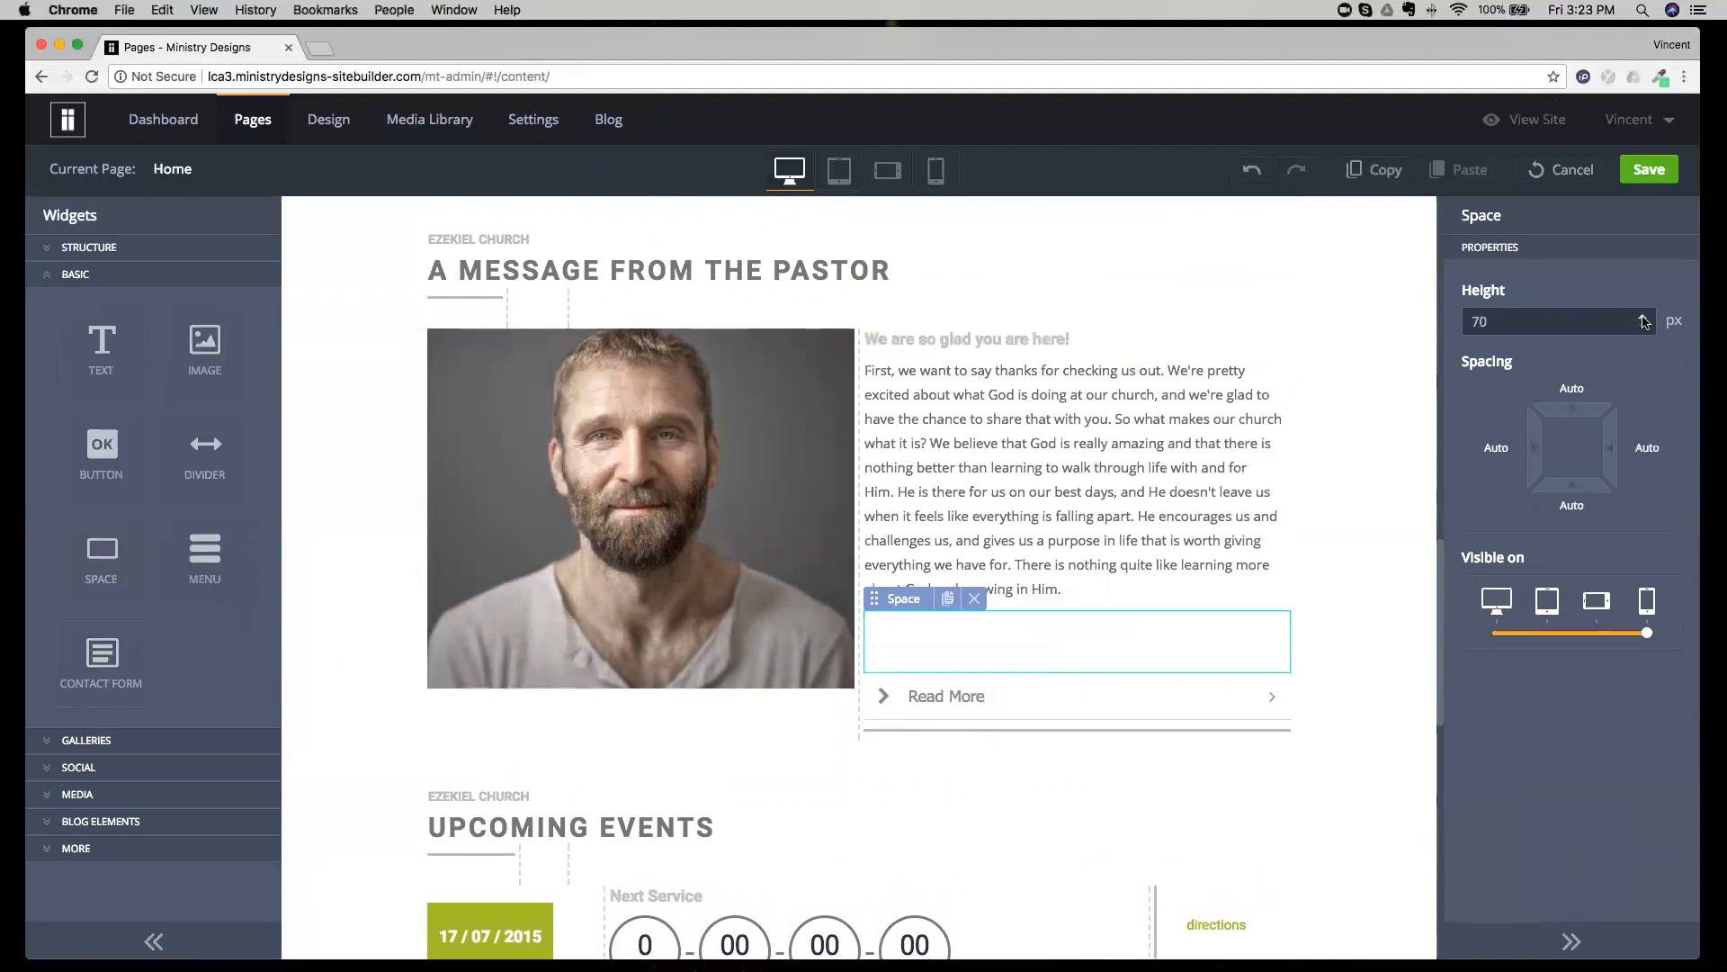
pyautogui.click(1644, 319)
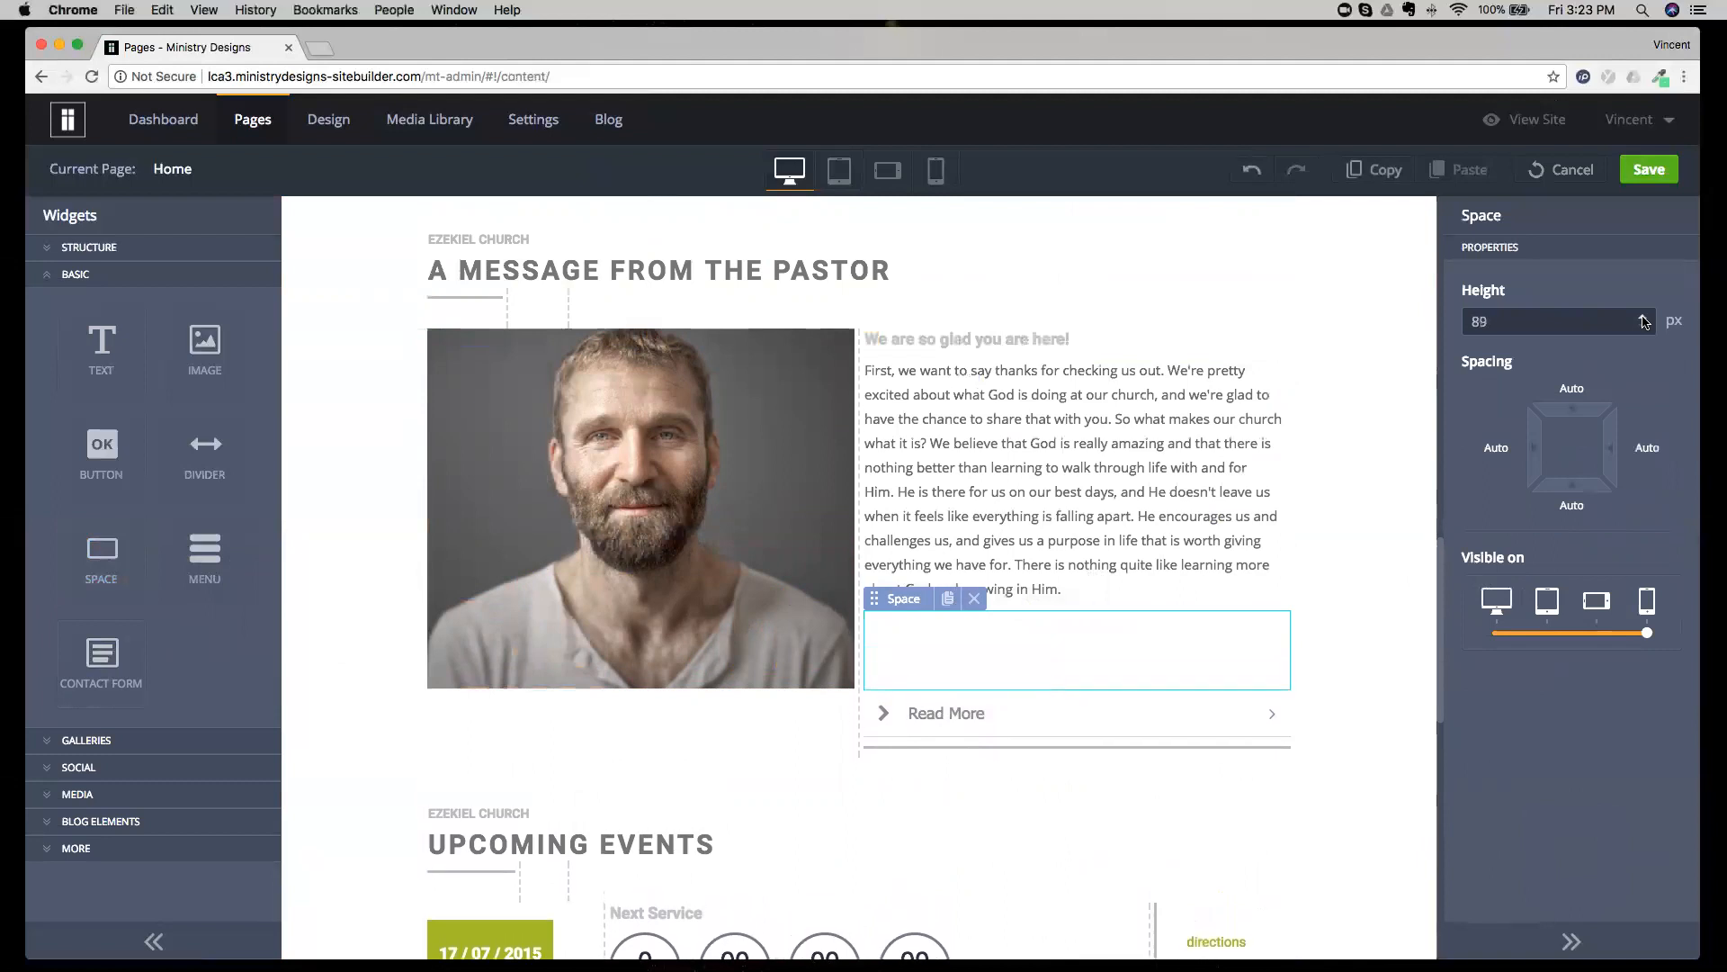
pyautogui.click(1367, 348)
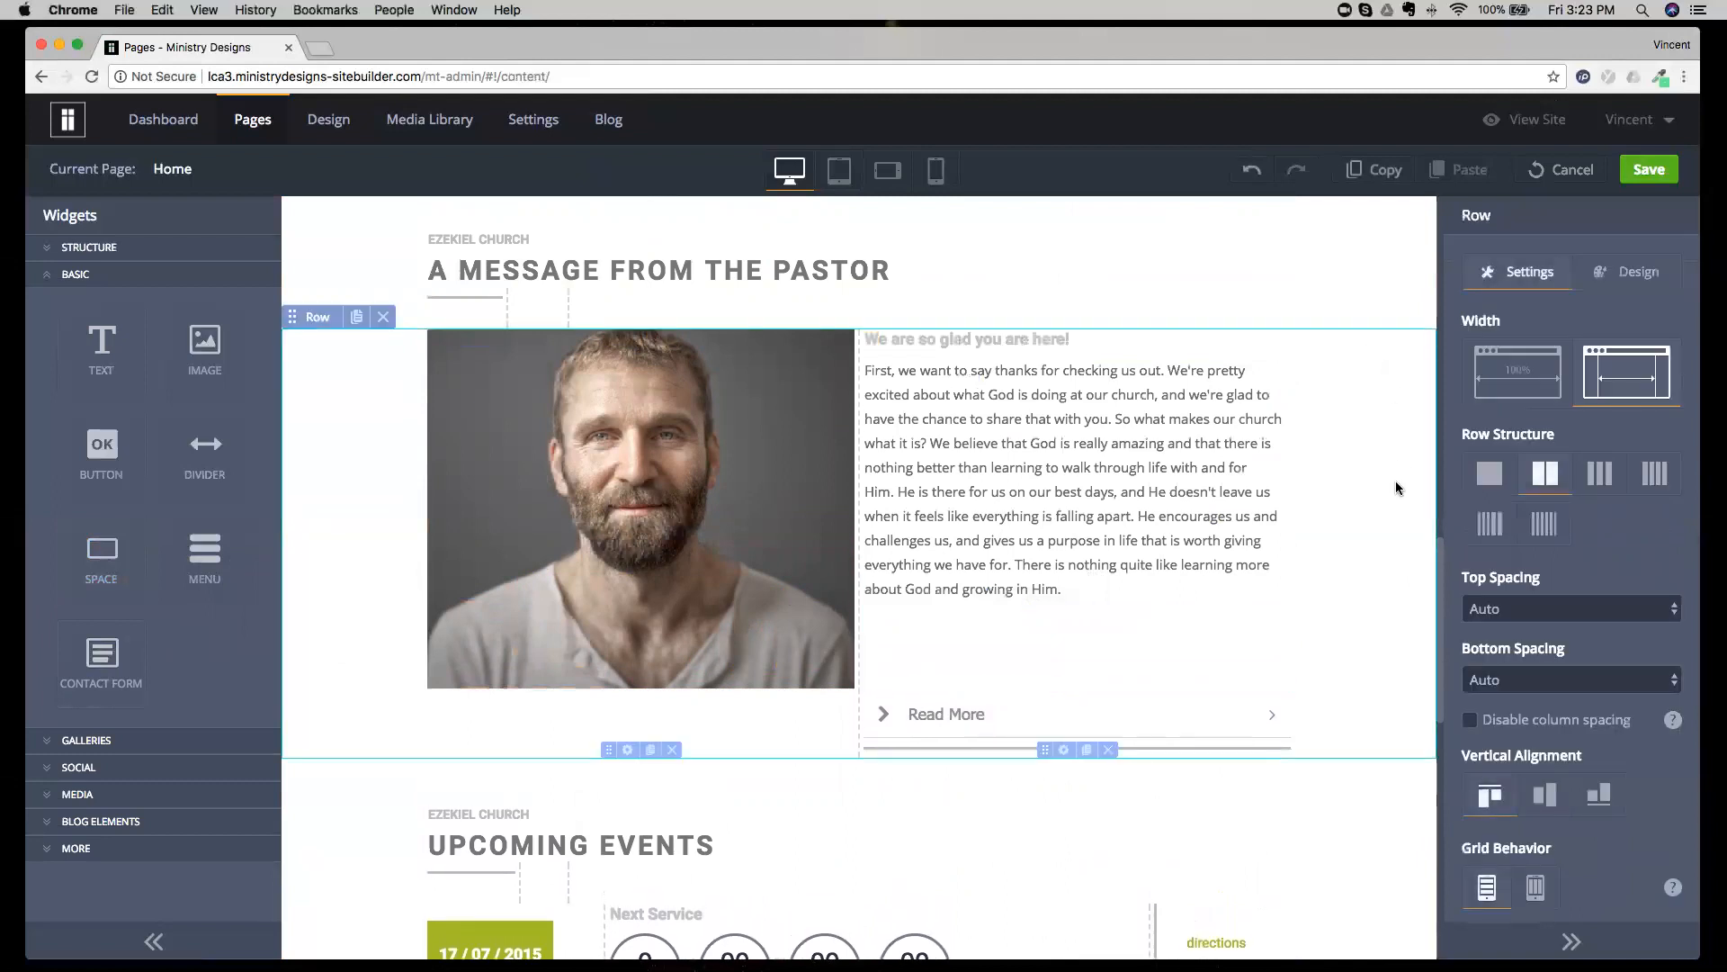
# Delete the Space widget above the Read More accordion and select the Ezekiel Church text above Upcoming Events.
pyautogui.click(1174, 635)
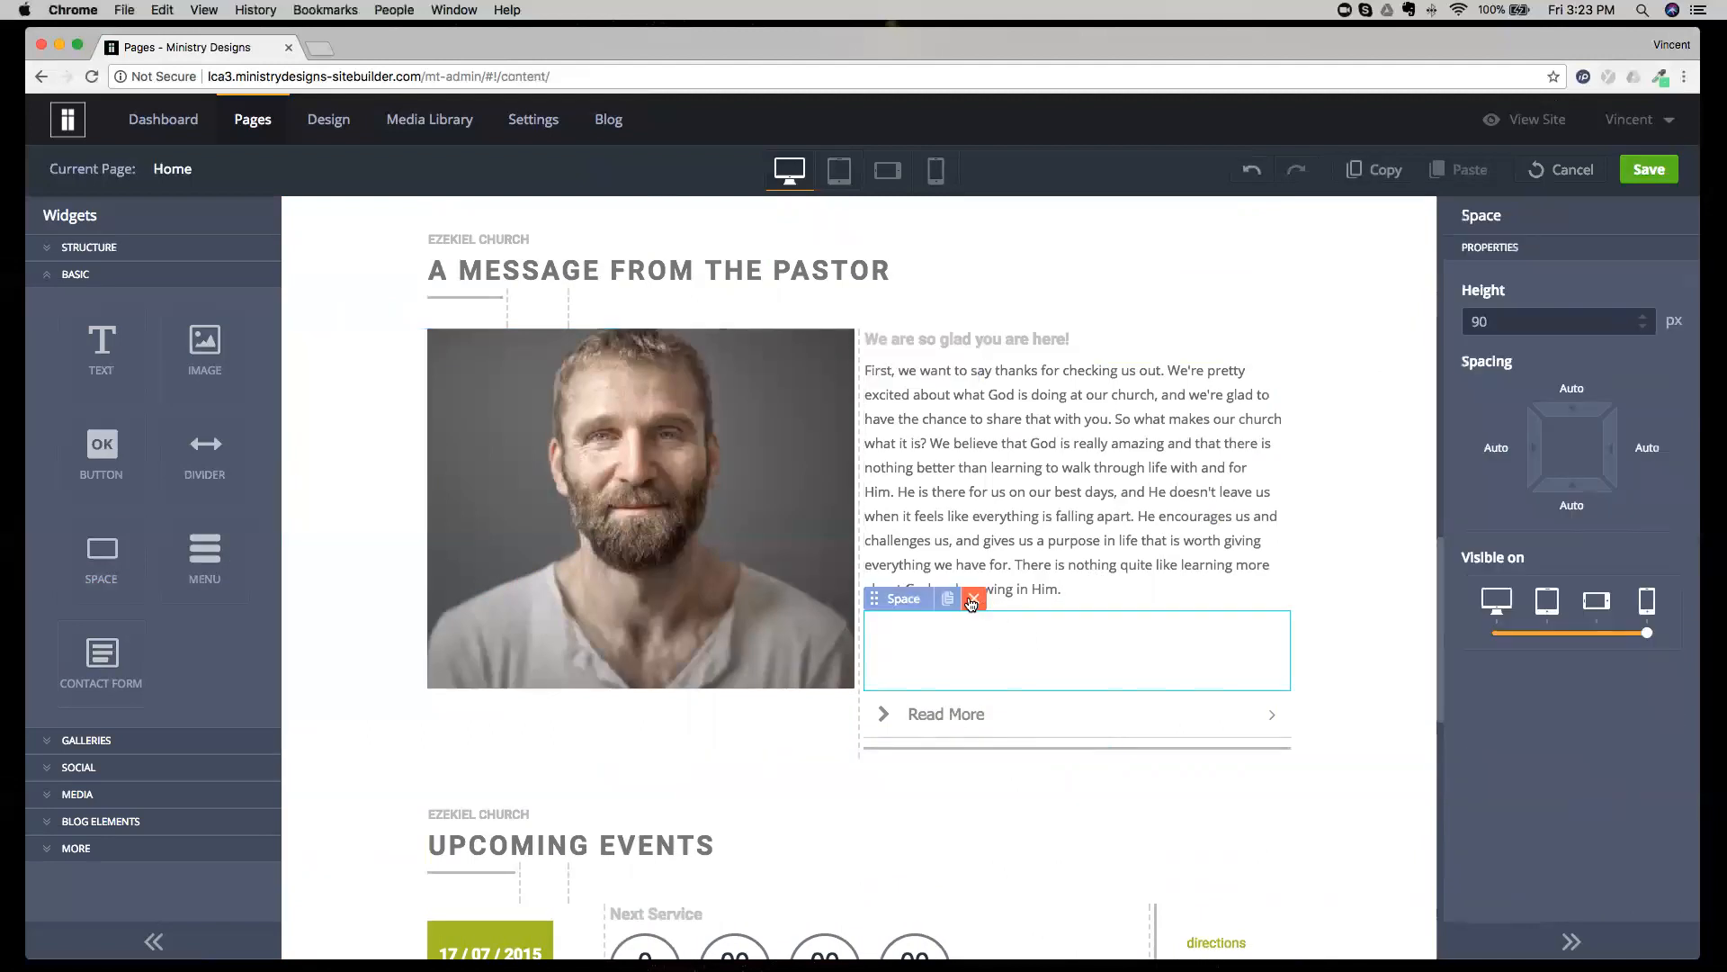
pyautogui.click(973, 598)
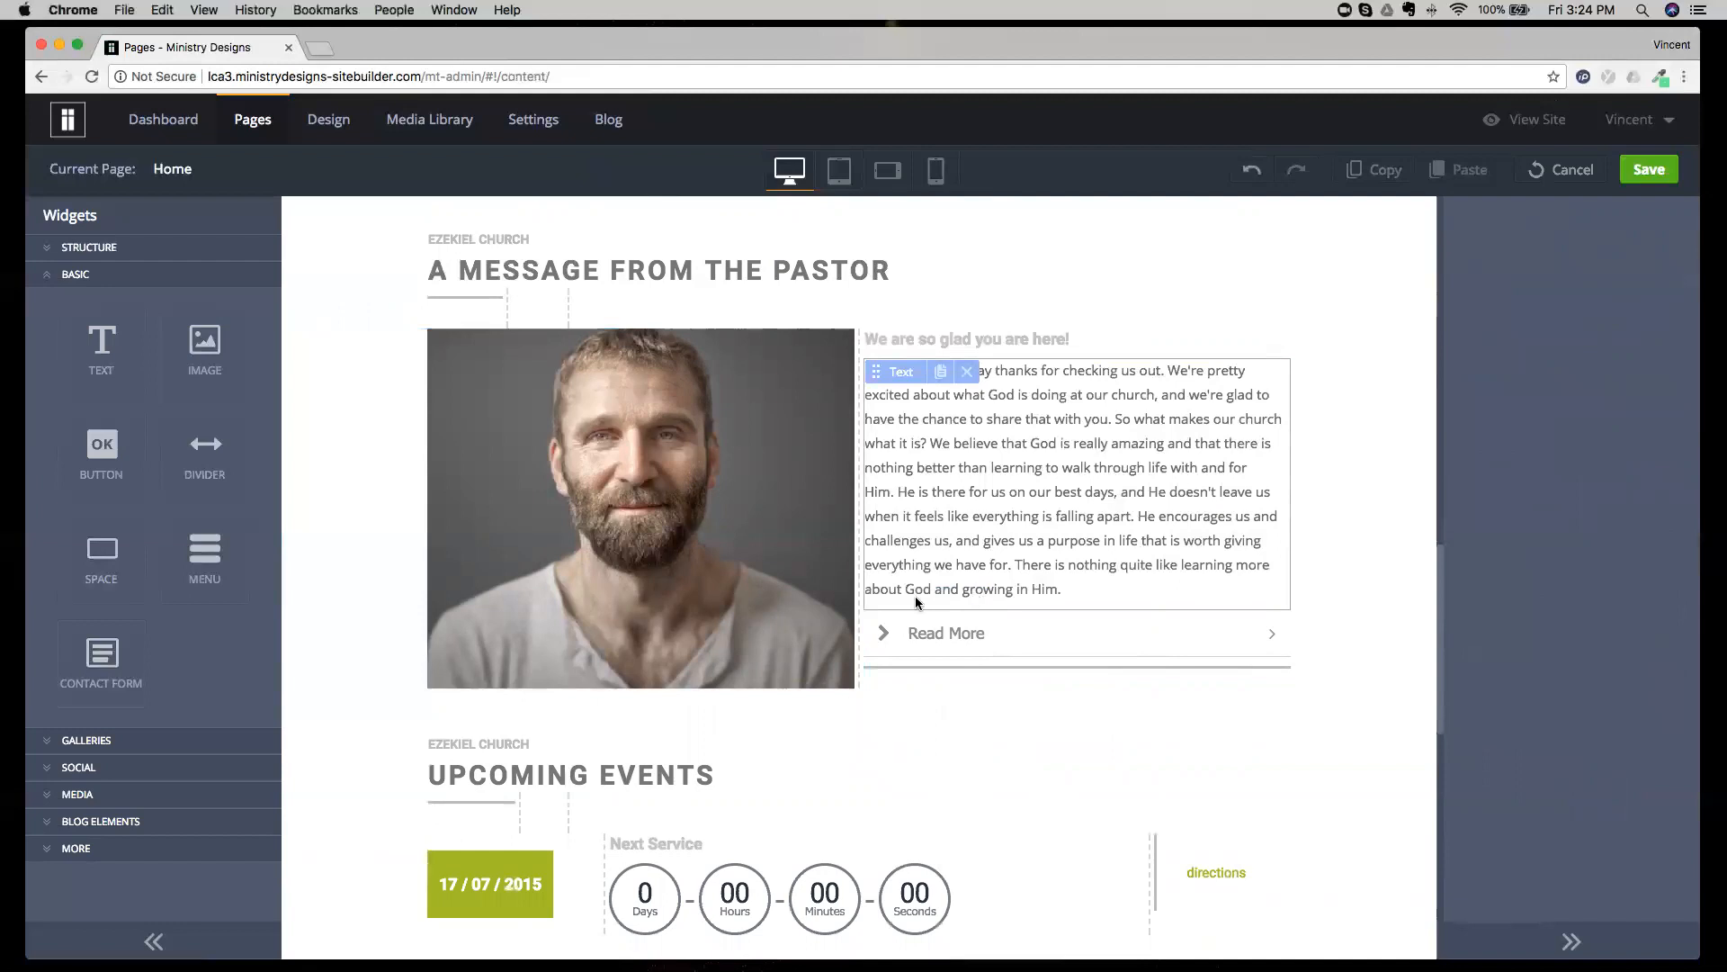
pyautogui.click(649, 706)
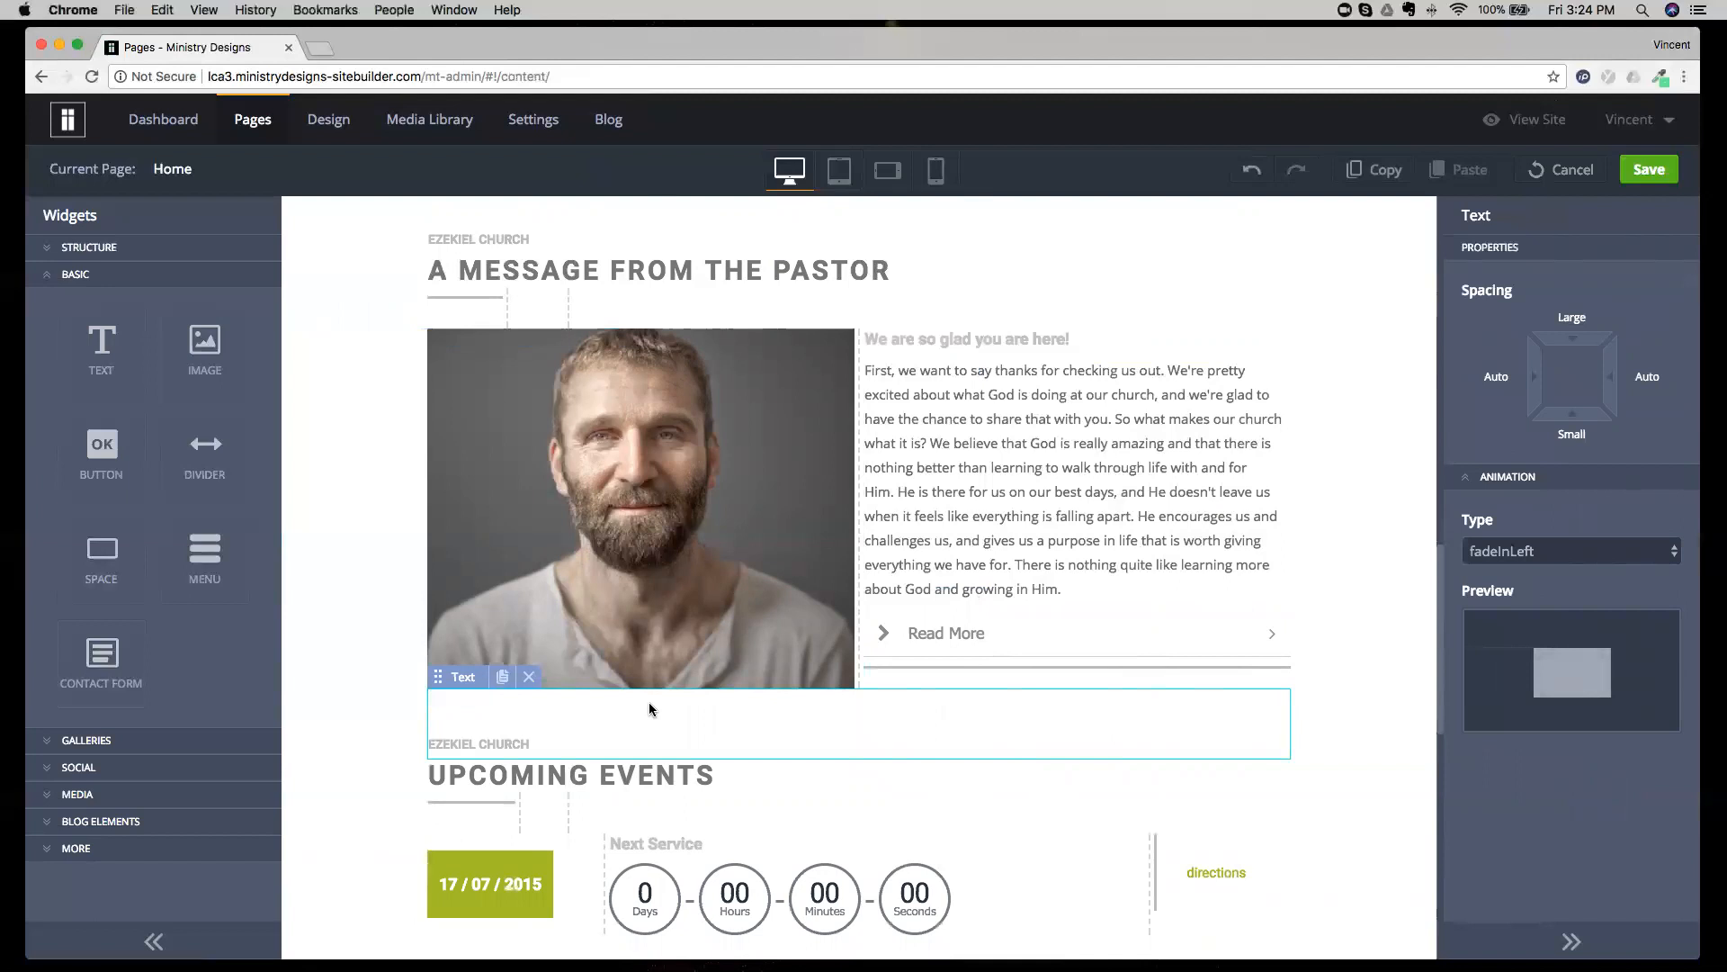
# Insert an Image widget with staff-img-sq-11.jpg between the "We are so glad you are here!" heading and the pastor's message paragraph.
pyautogui.click(380, 545)
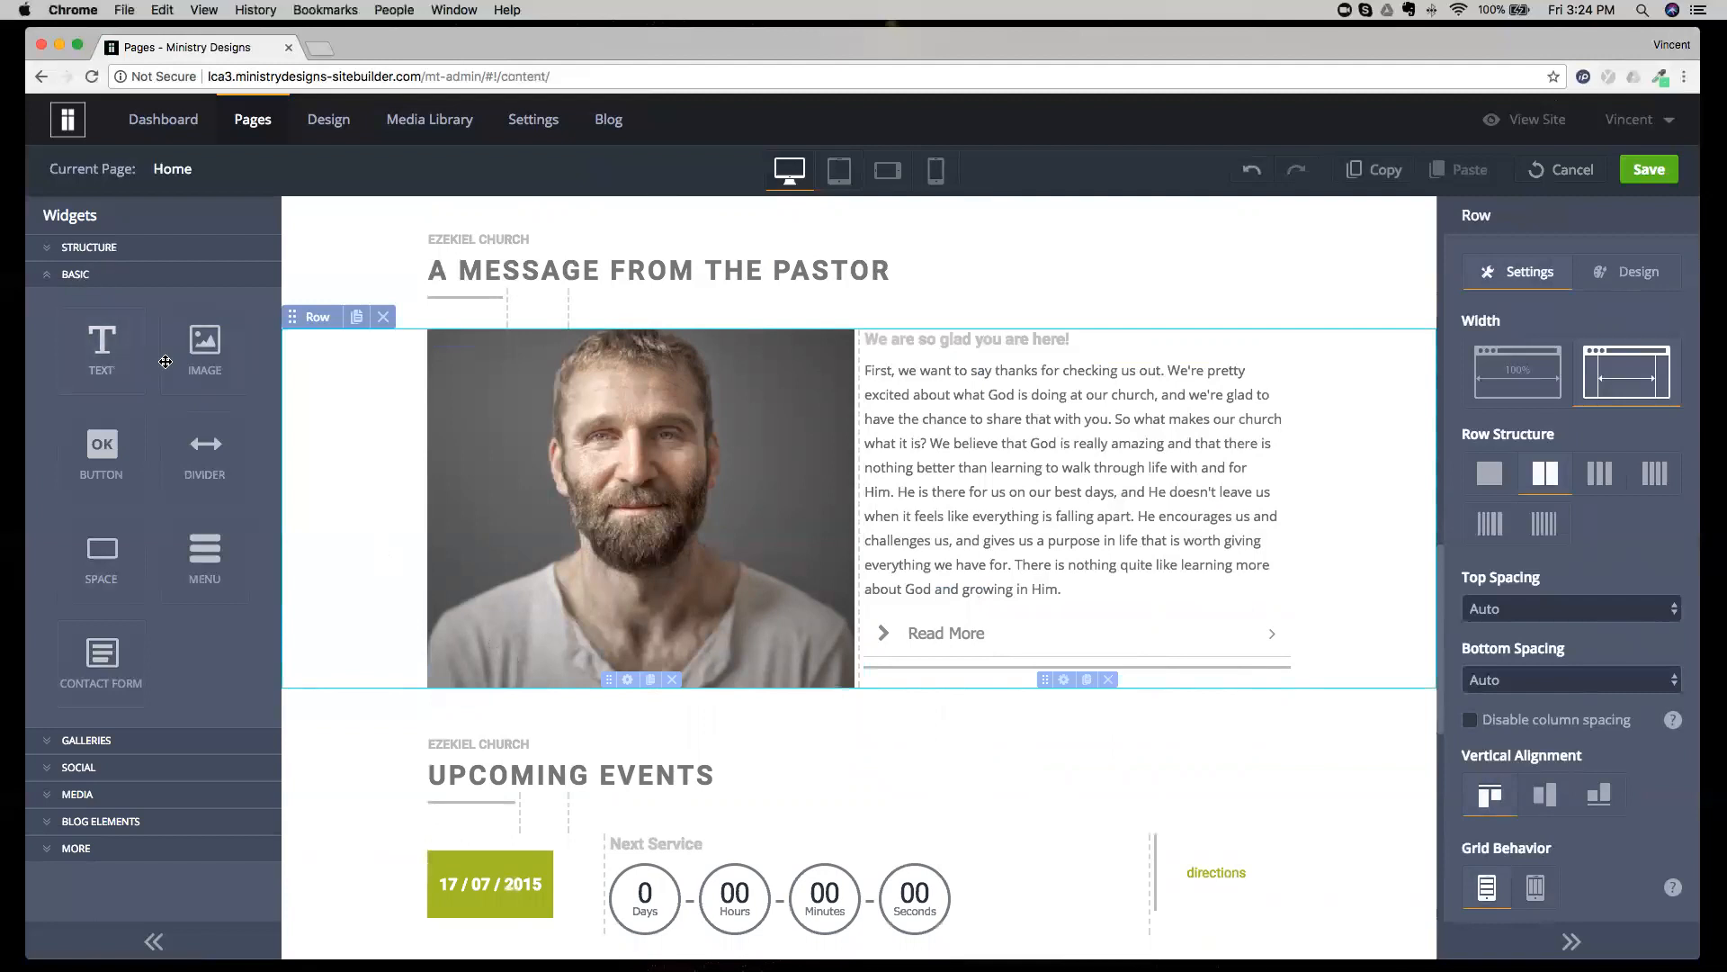
pyautogui.moveTo(200, 346); pyautogui.dragTo(1072, 451)
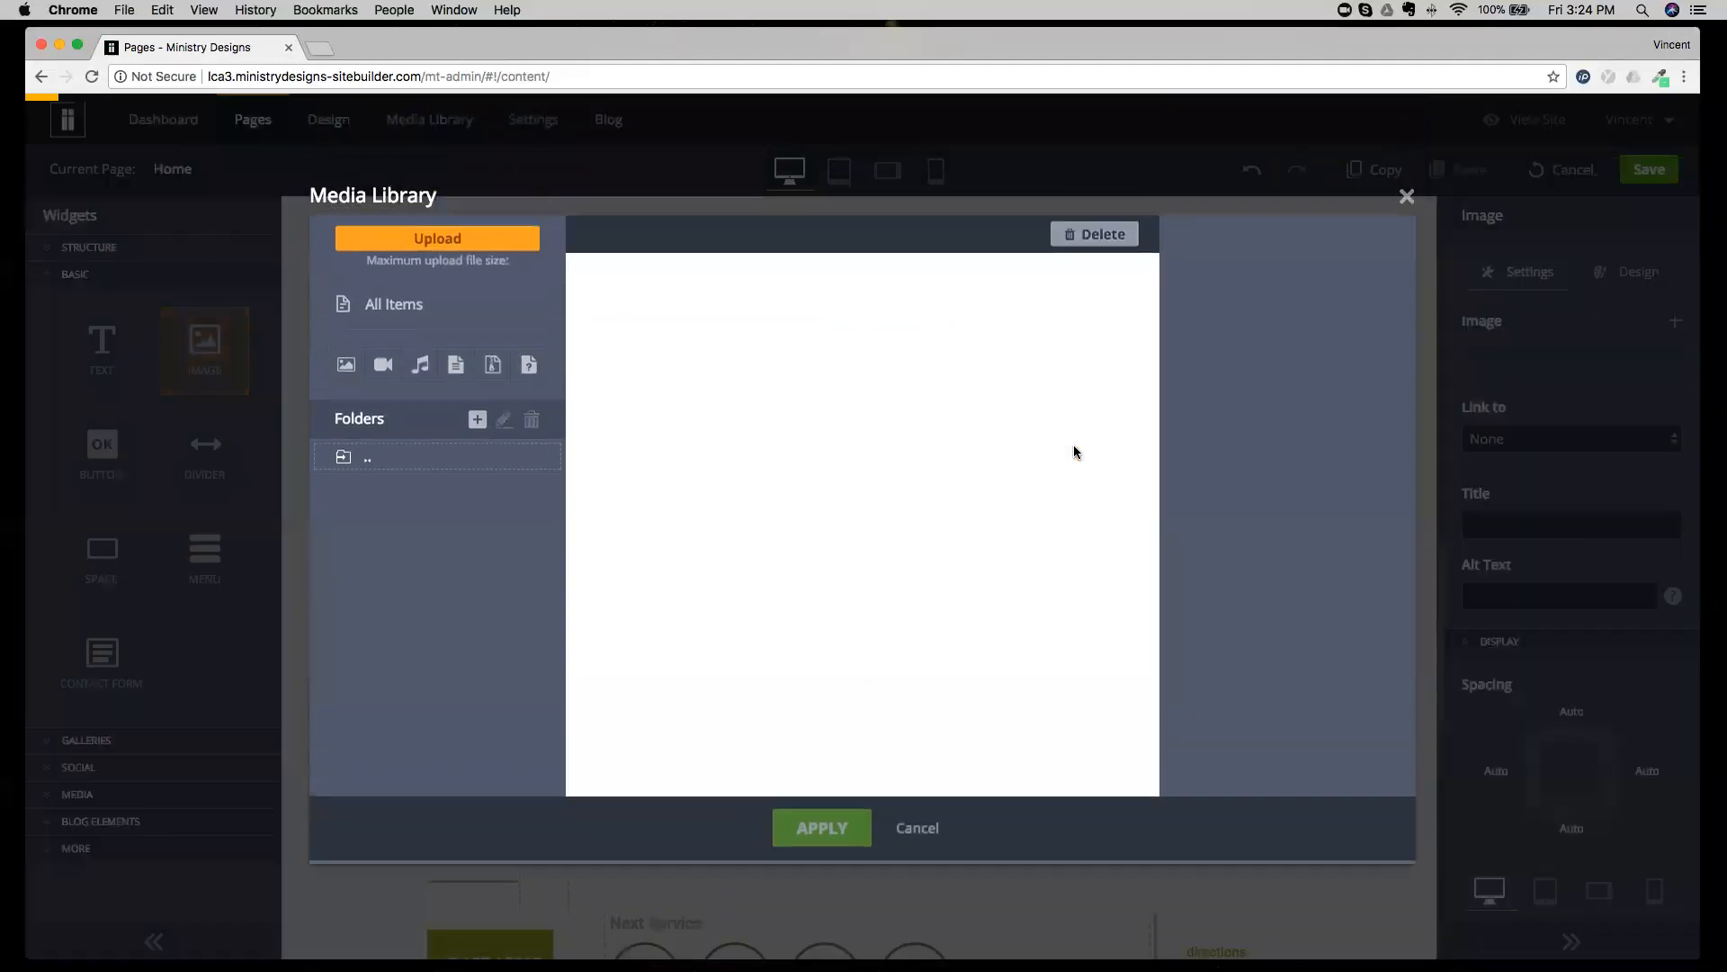
pyautogui.click(790, 490)
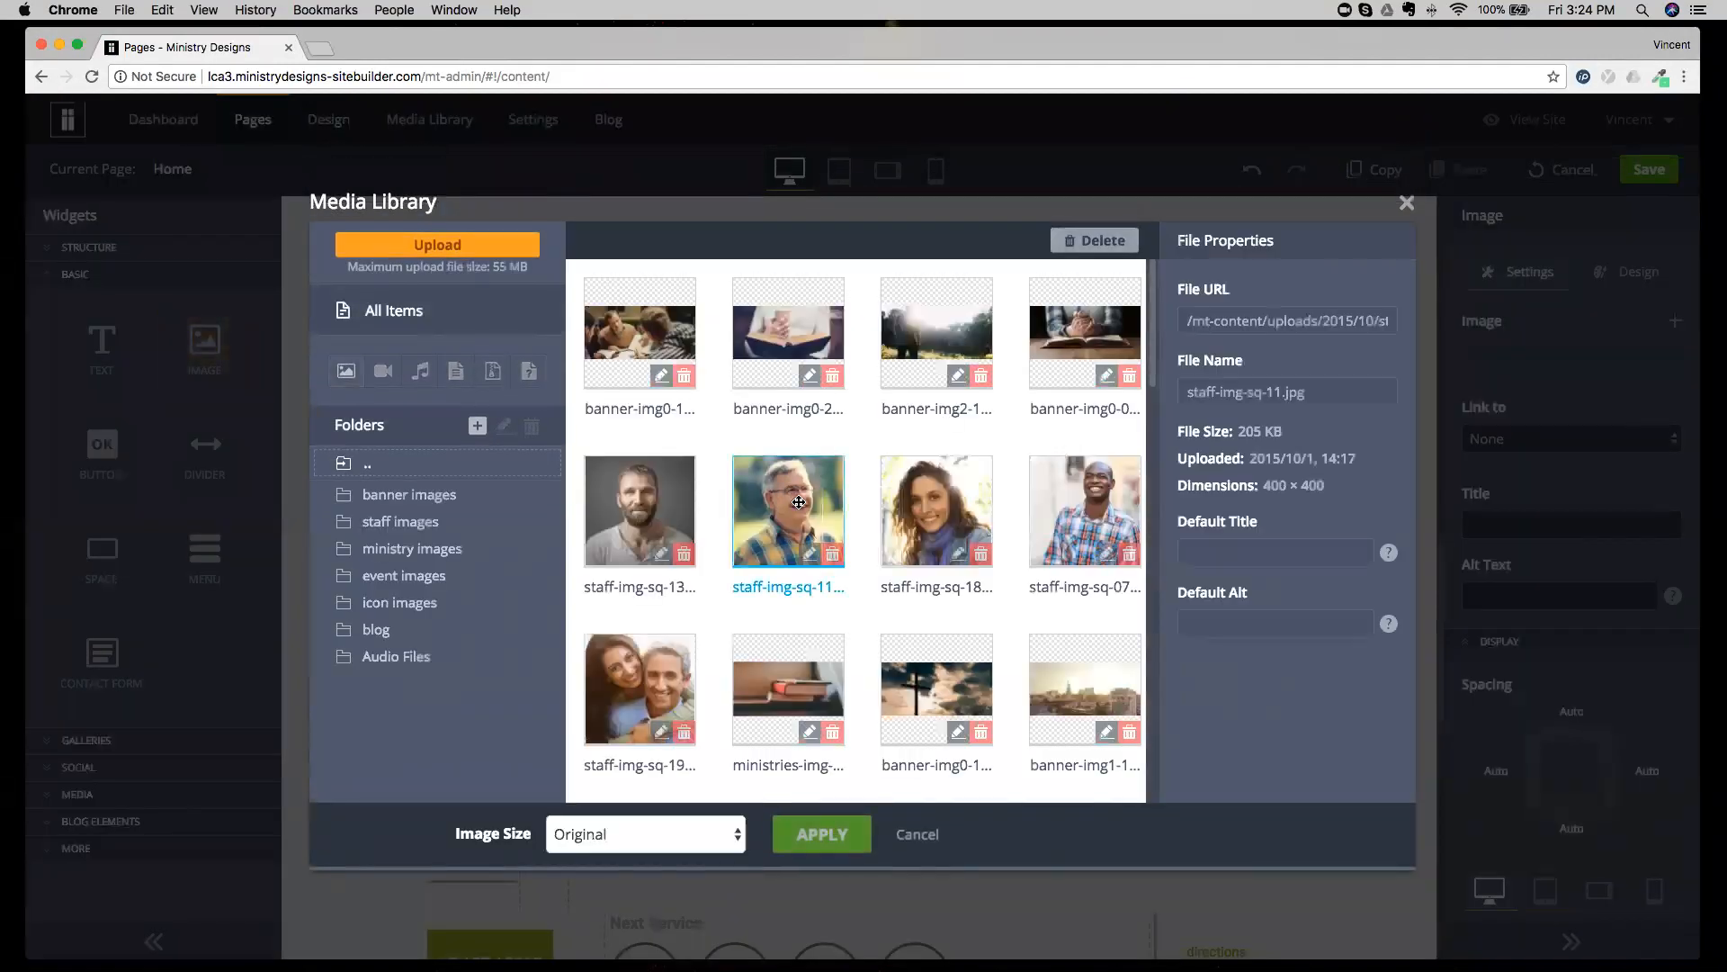
pyautogui.click(840, 827)
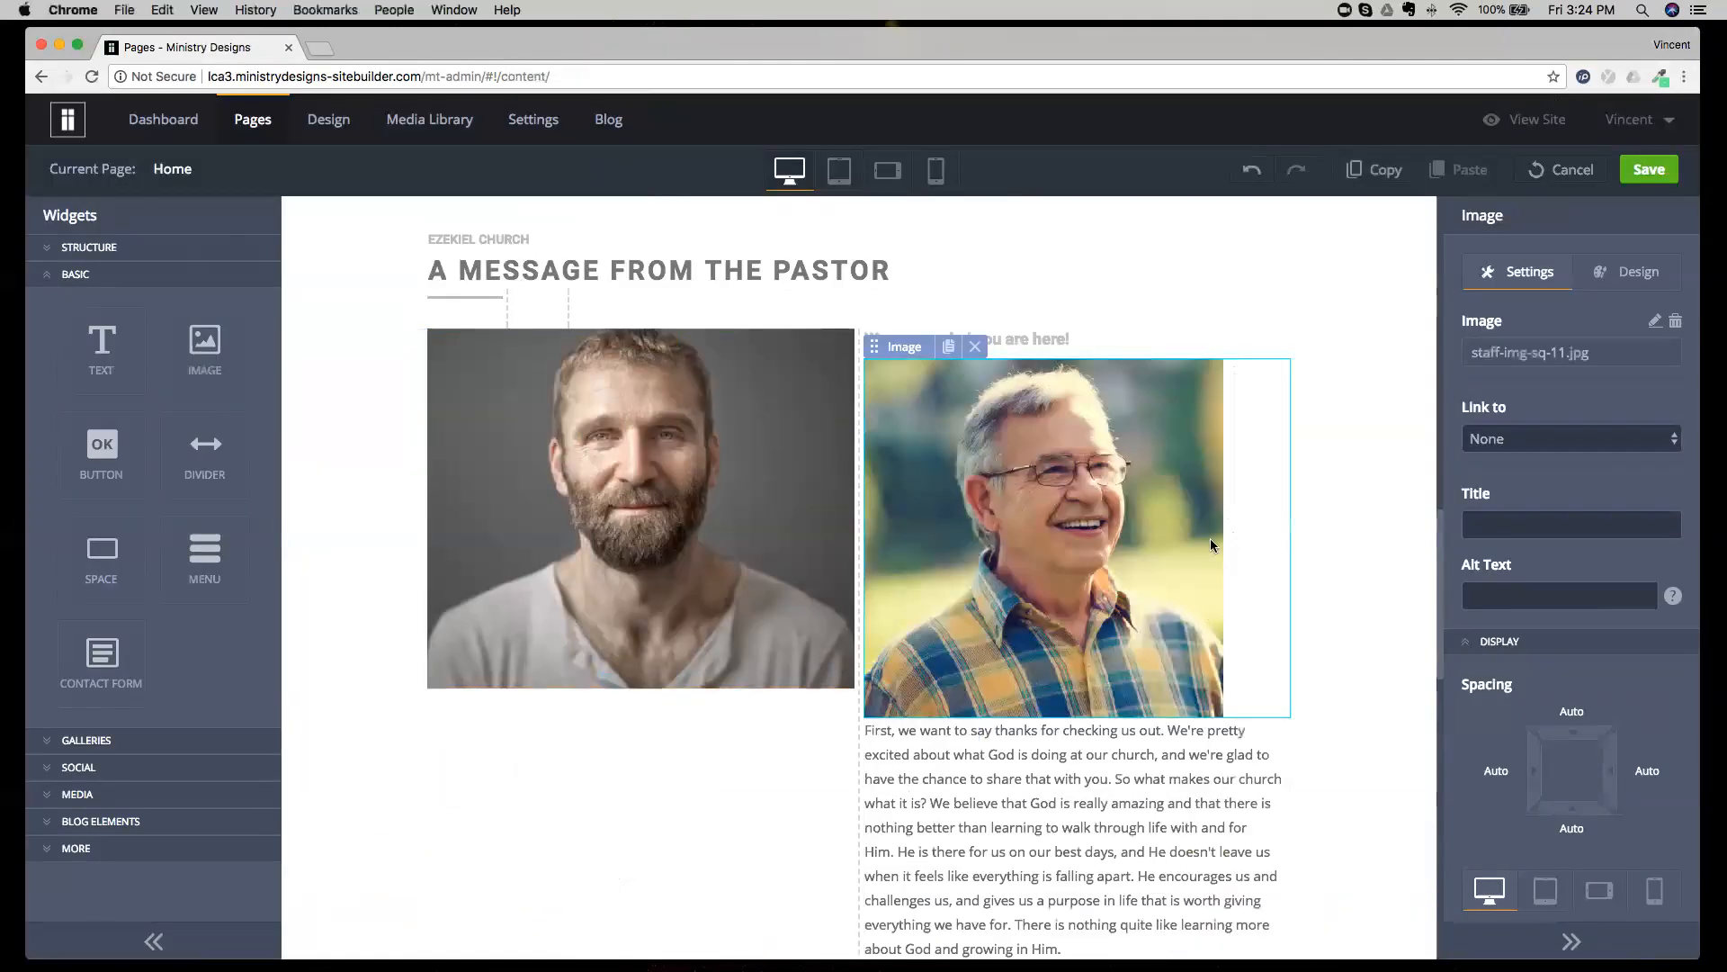
# Move the new image below the pastor's photo and into differently sized columns under Upcoming Events, and delete it.
pyautogui.moveTo(915, 350); pyautogui.dragTo(688, 718)
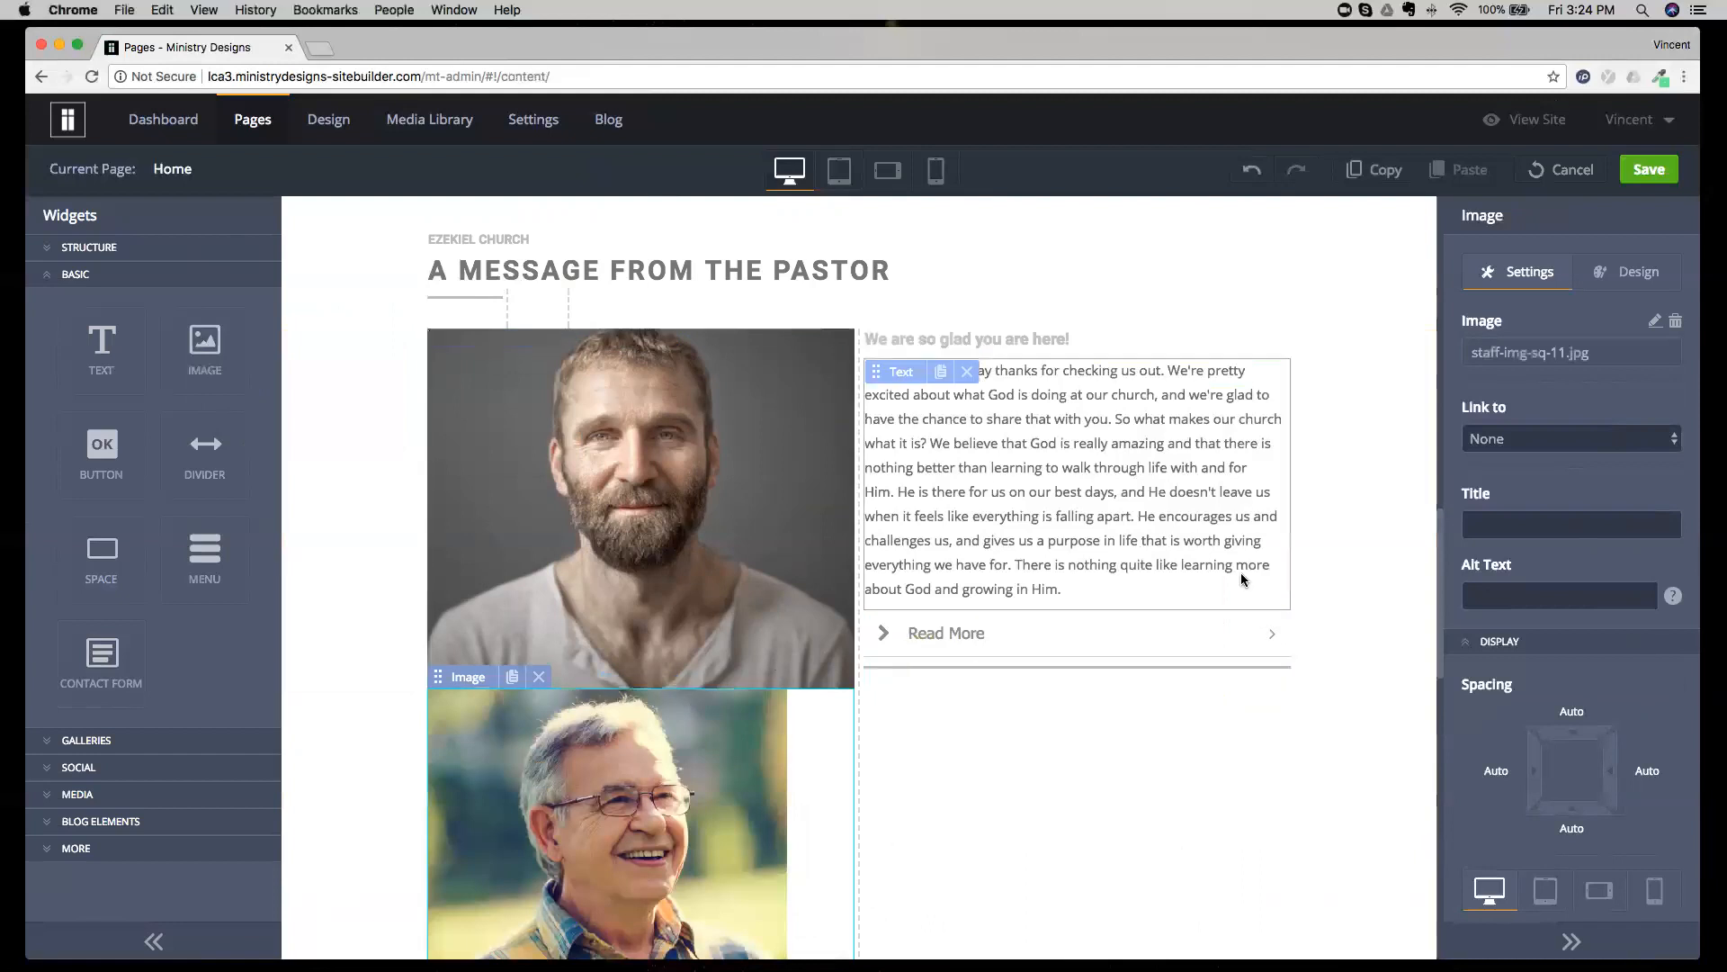
pyautogui.scroll(-4, 1288, 560)
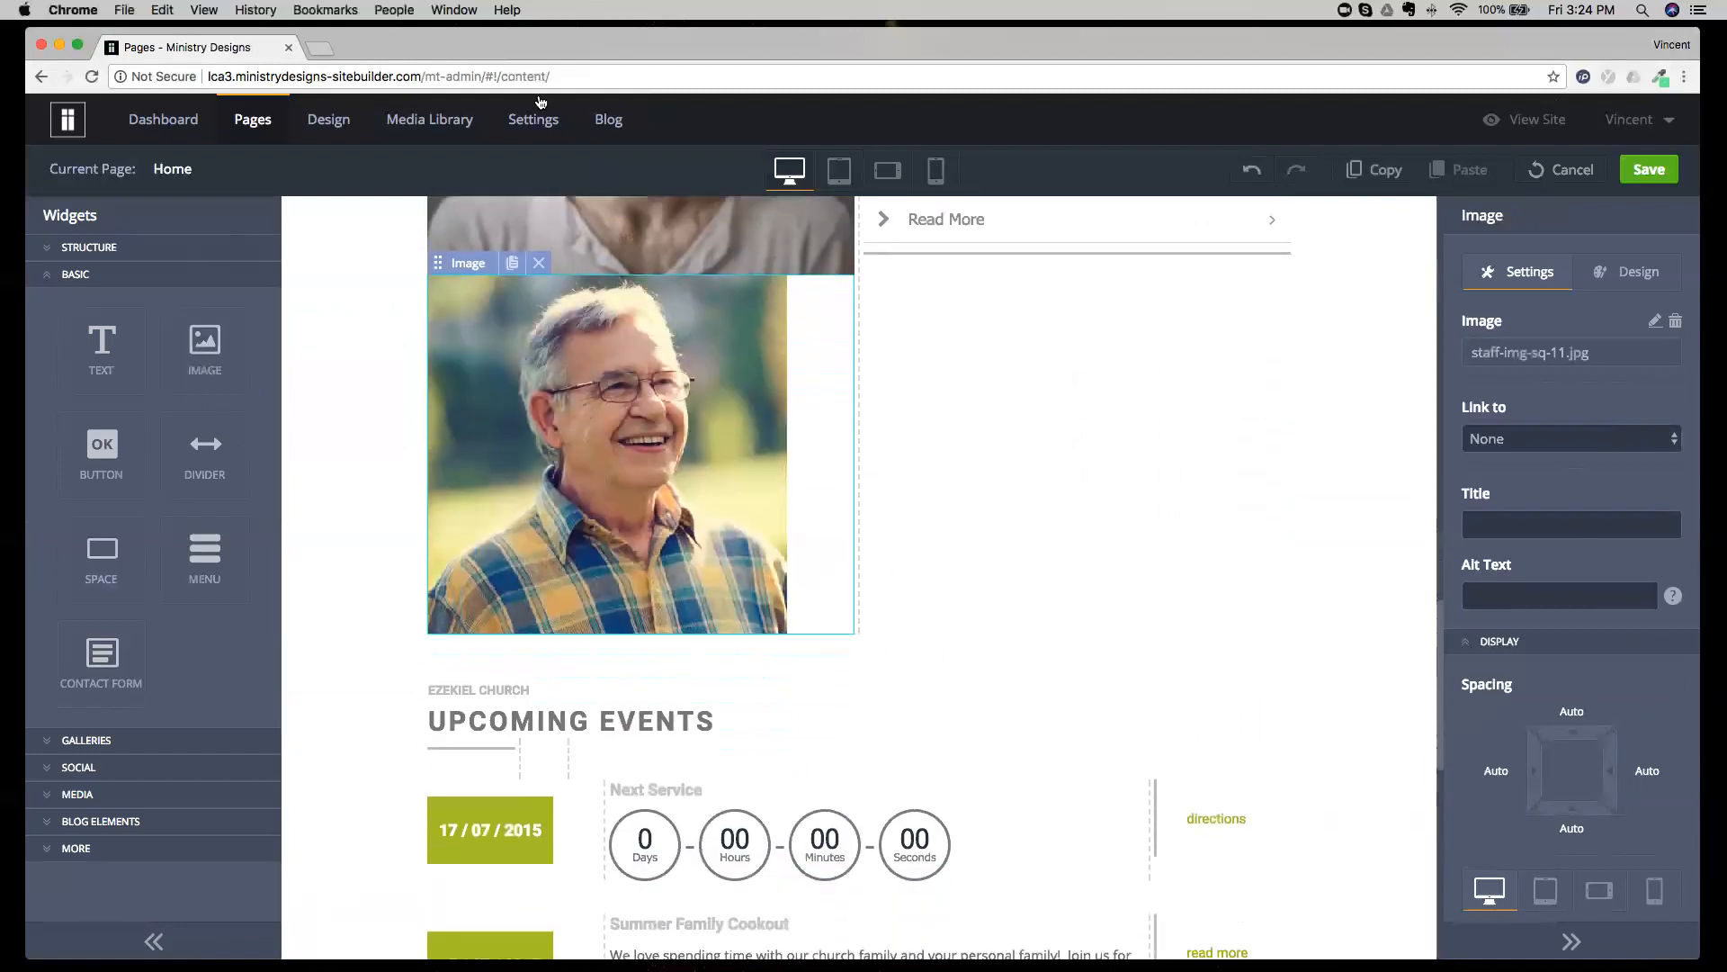
pyautogui.moveTo(466, 263); pyautogui.dragTo(914, 736)
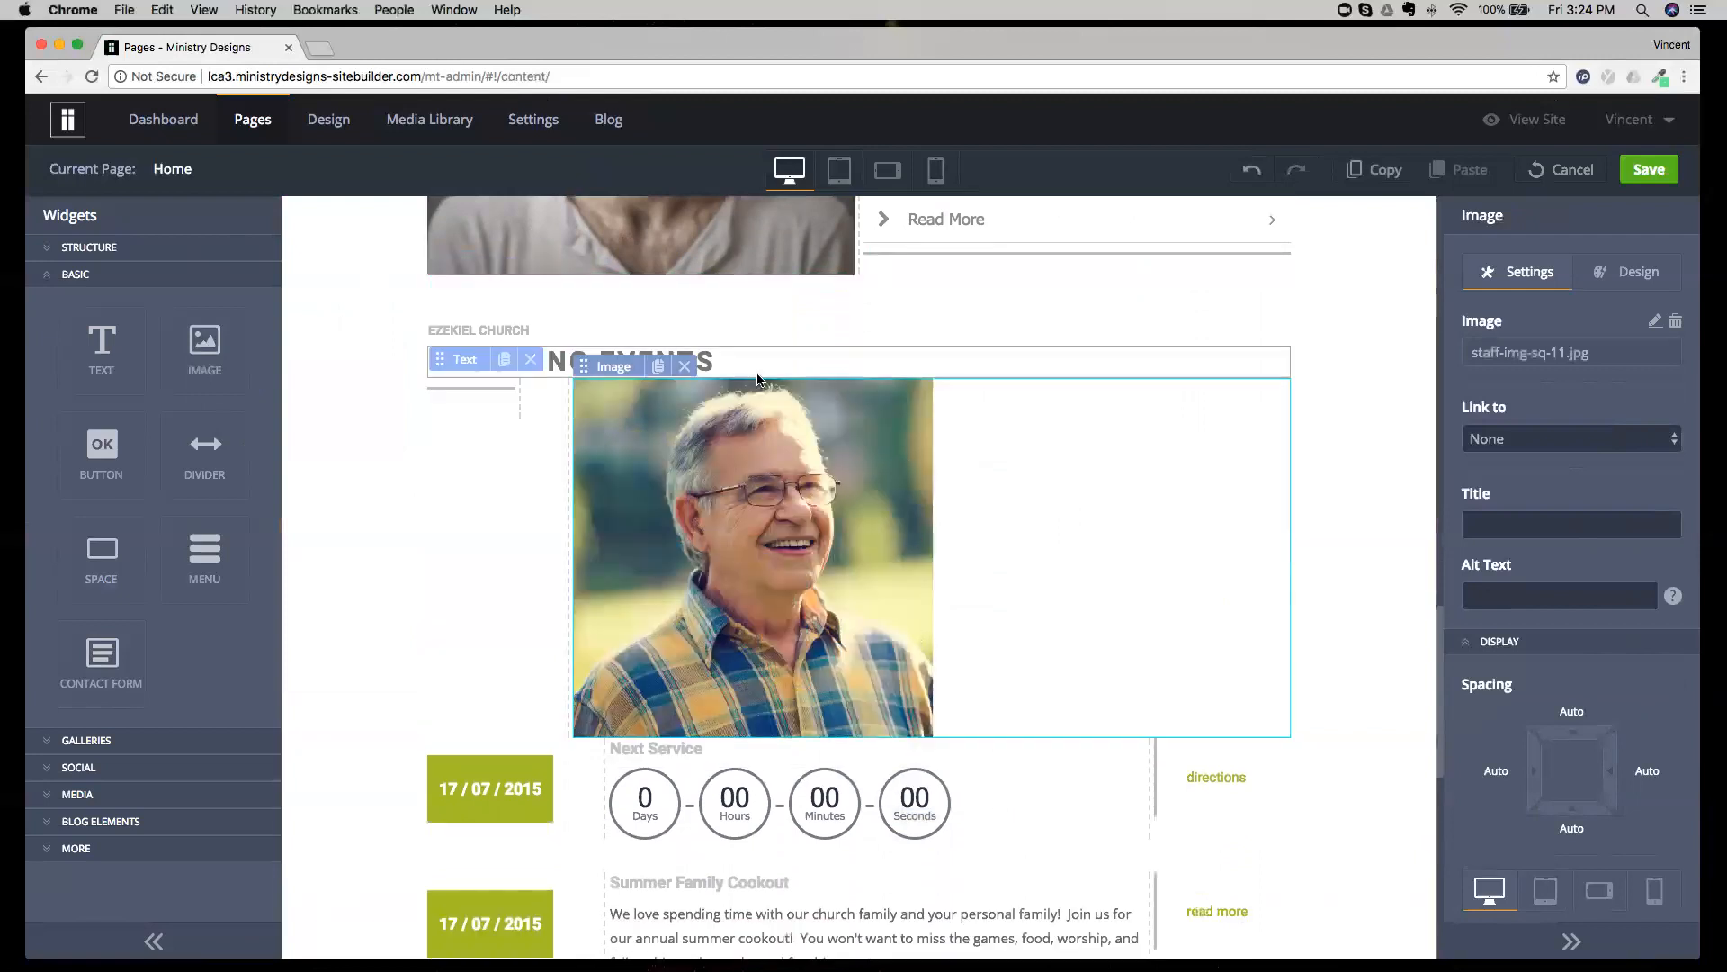
pyautogui.moveTo(614, 366); pyautogui.dragTo(526, 477)
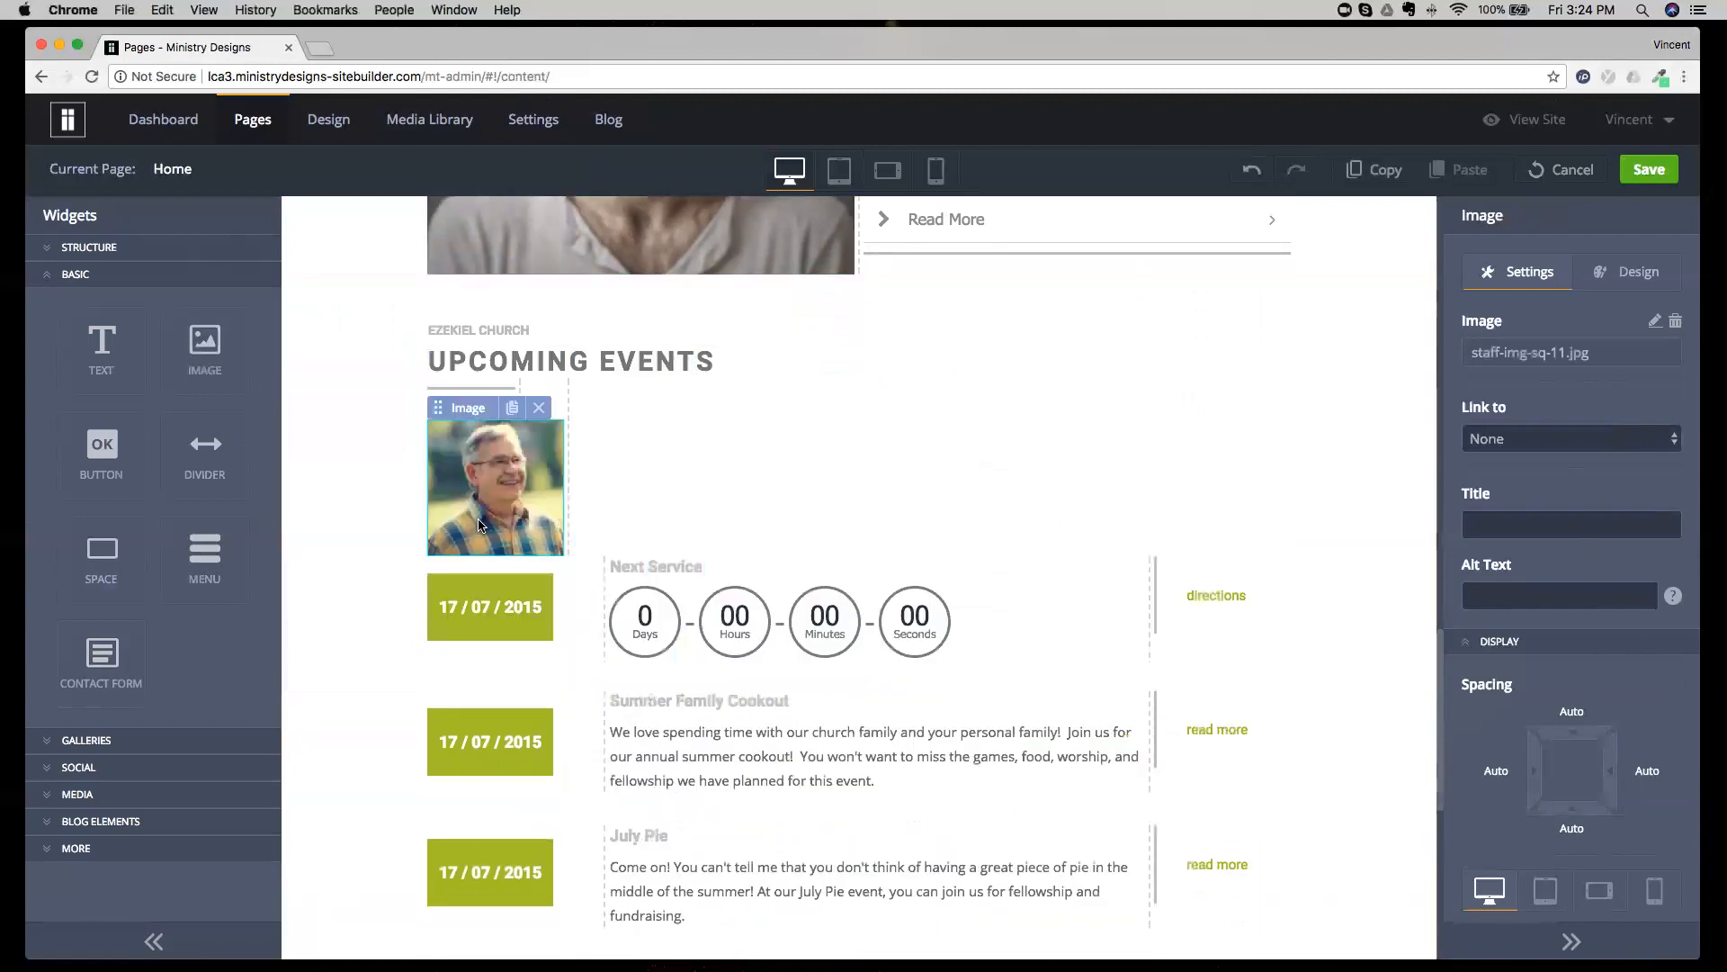
pyautogui.click(539, 409)
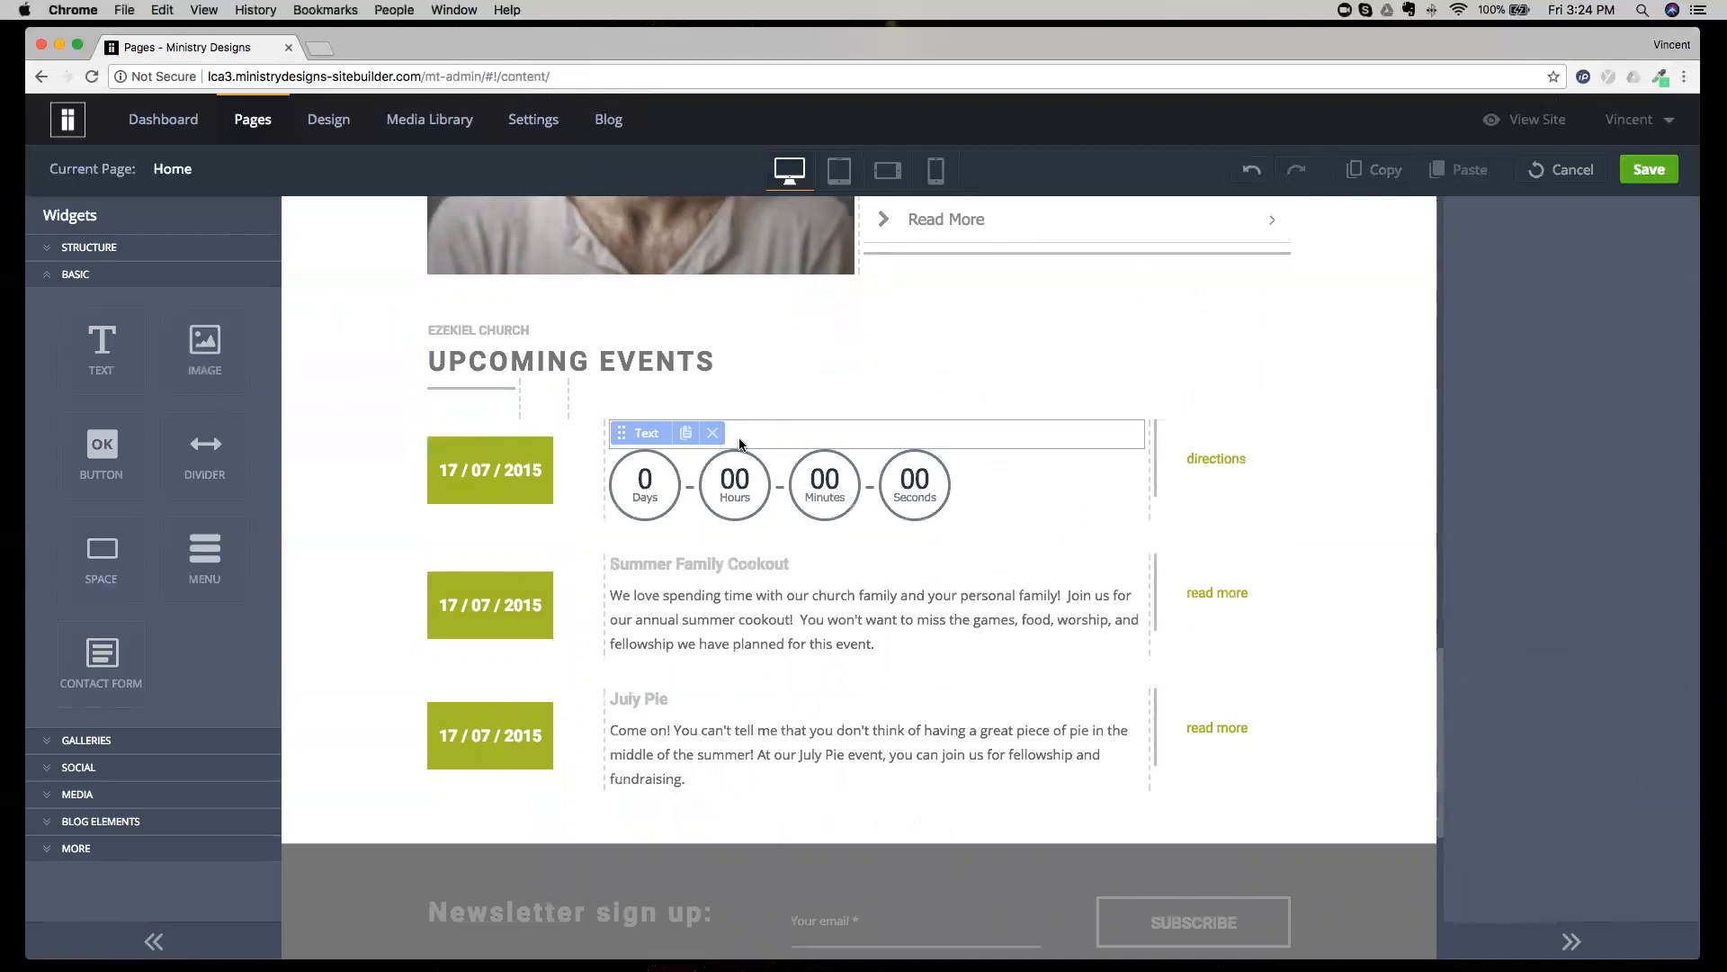
# Look at the spacing settings of the date button beside Next Service and of the New Here? image.
pyautogui.click(586, 495)
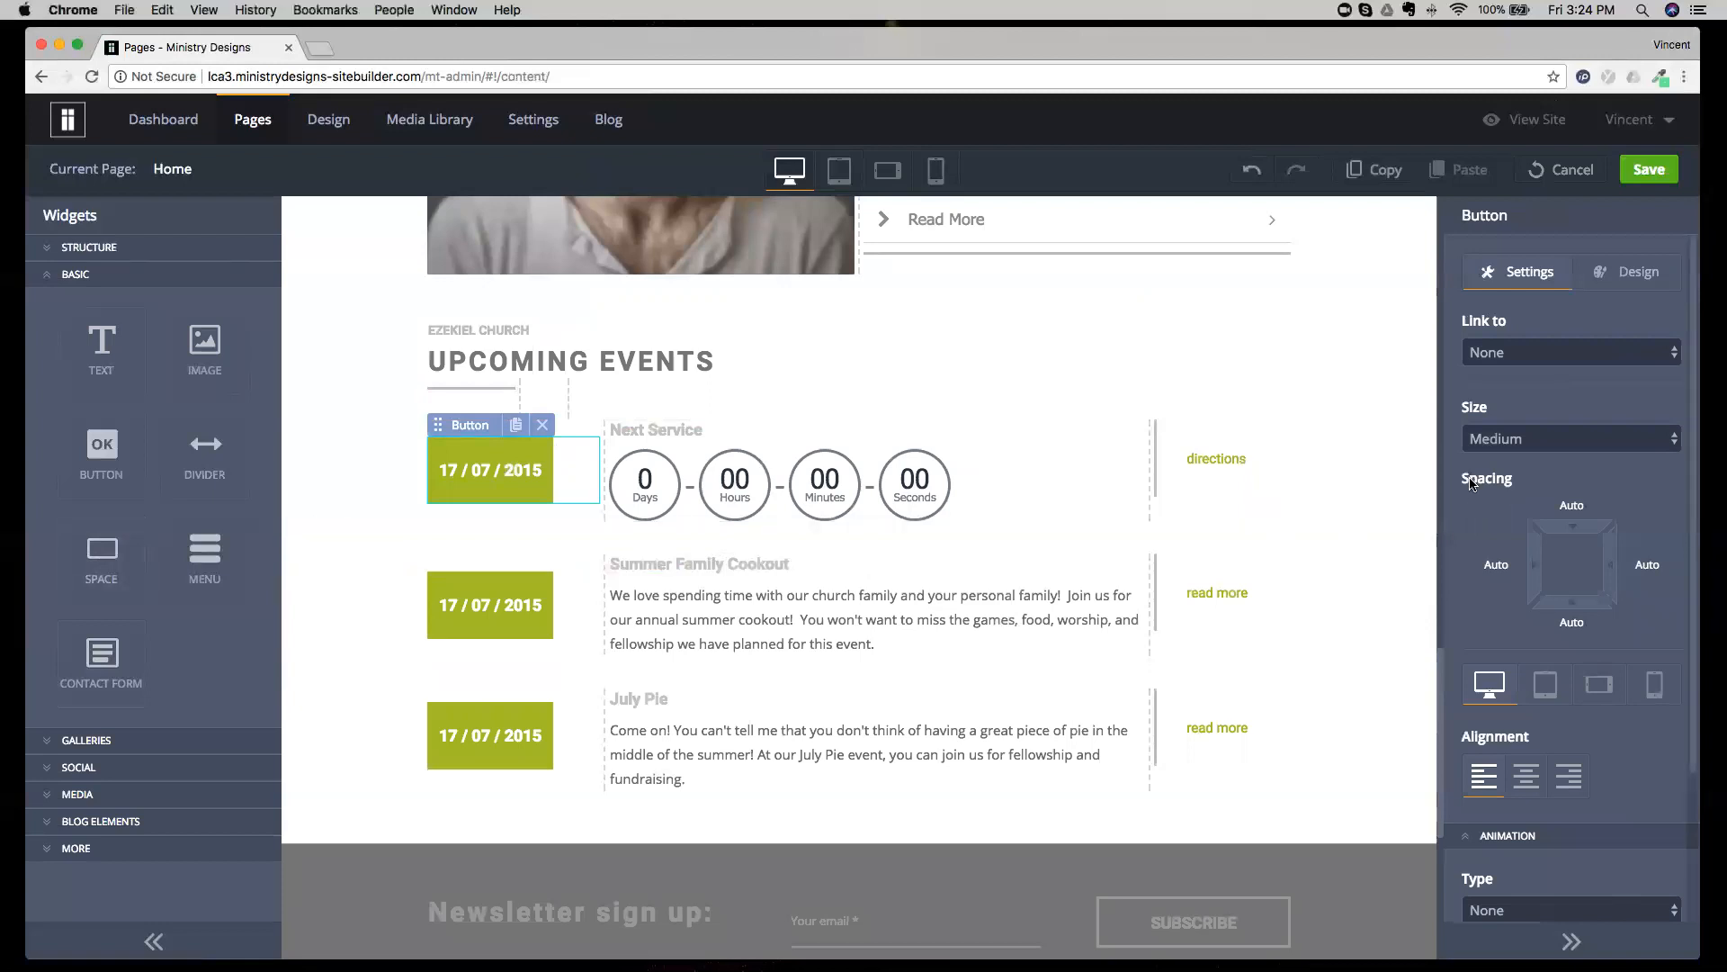
pyautogui.moveTo(1460, 484); pyautogui.dragTo(1514, 488)
pyautogui.moveTo(1445, 616); pyautogui.dragTo(1445, 402)
pyautogui.click(564, 467)
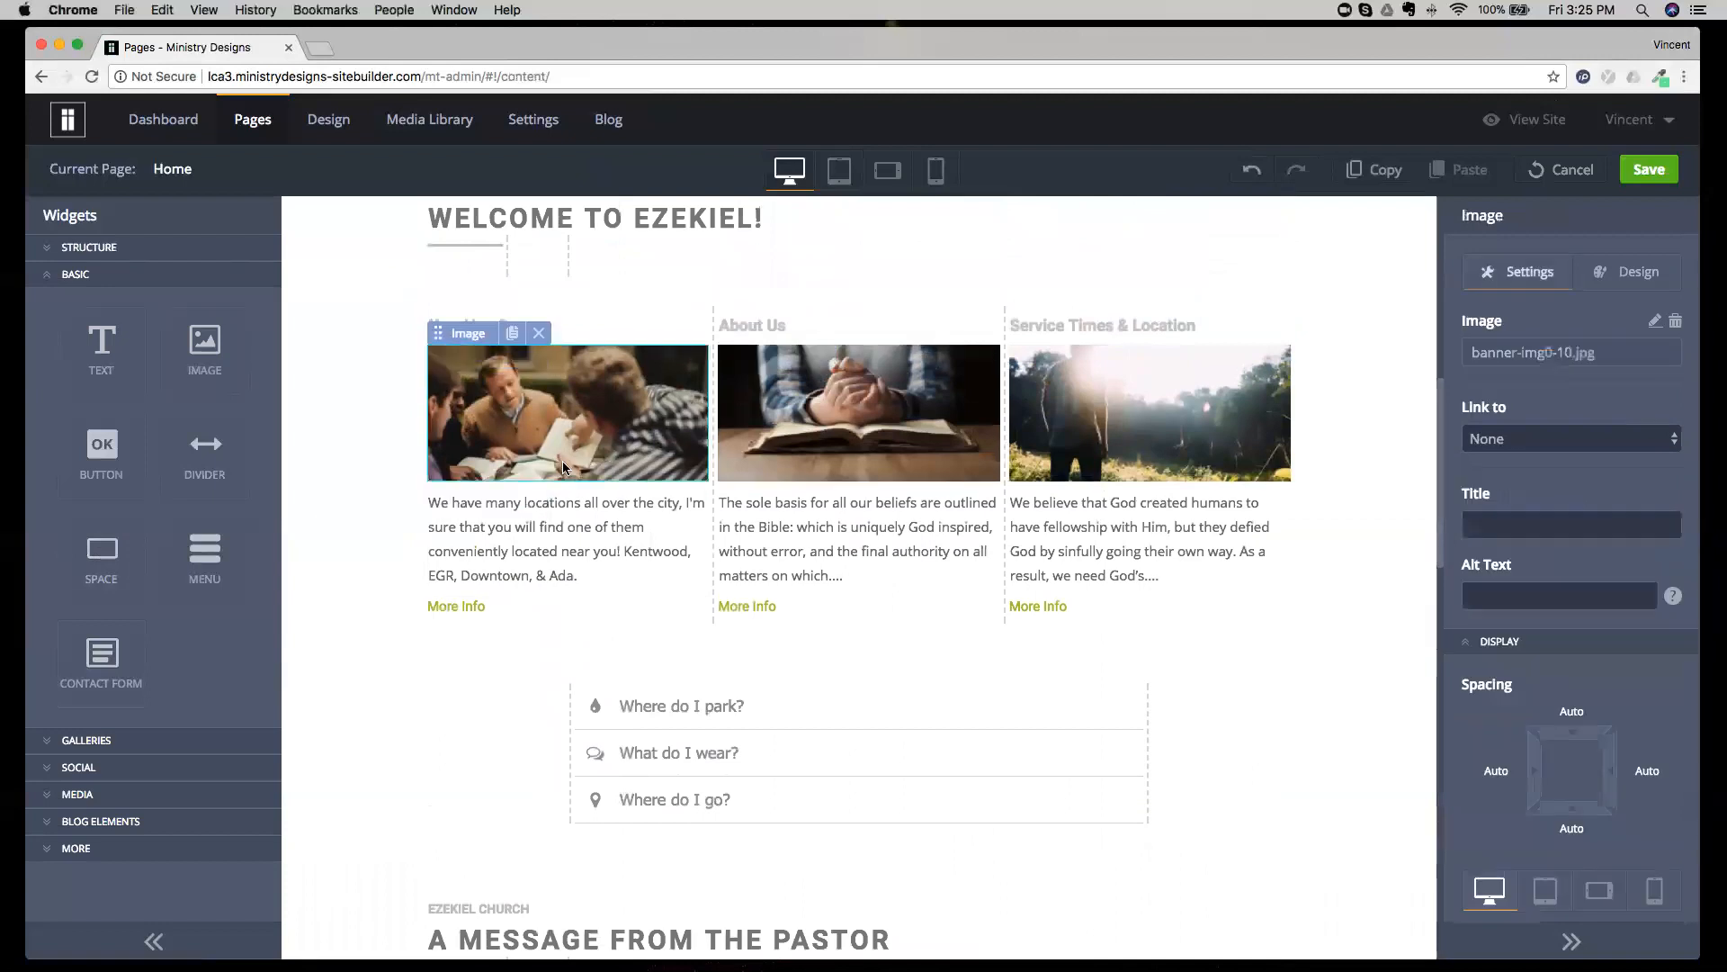
# Examine the top and bottom spacing options of the text blocks under New Here? and Service Times & Location.
pyautogui.click(577, 505)
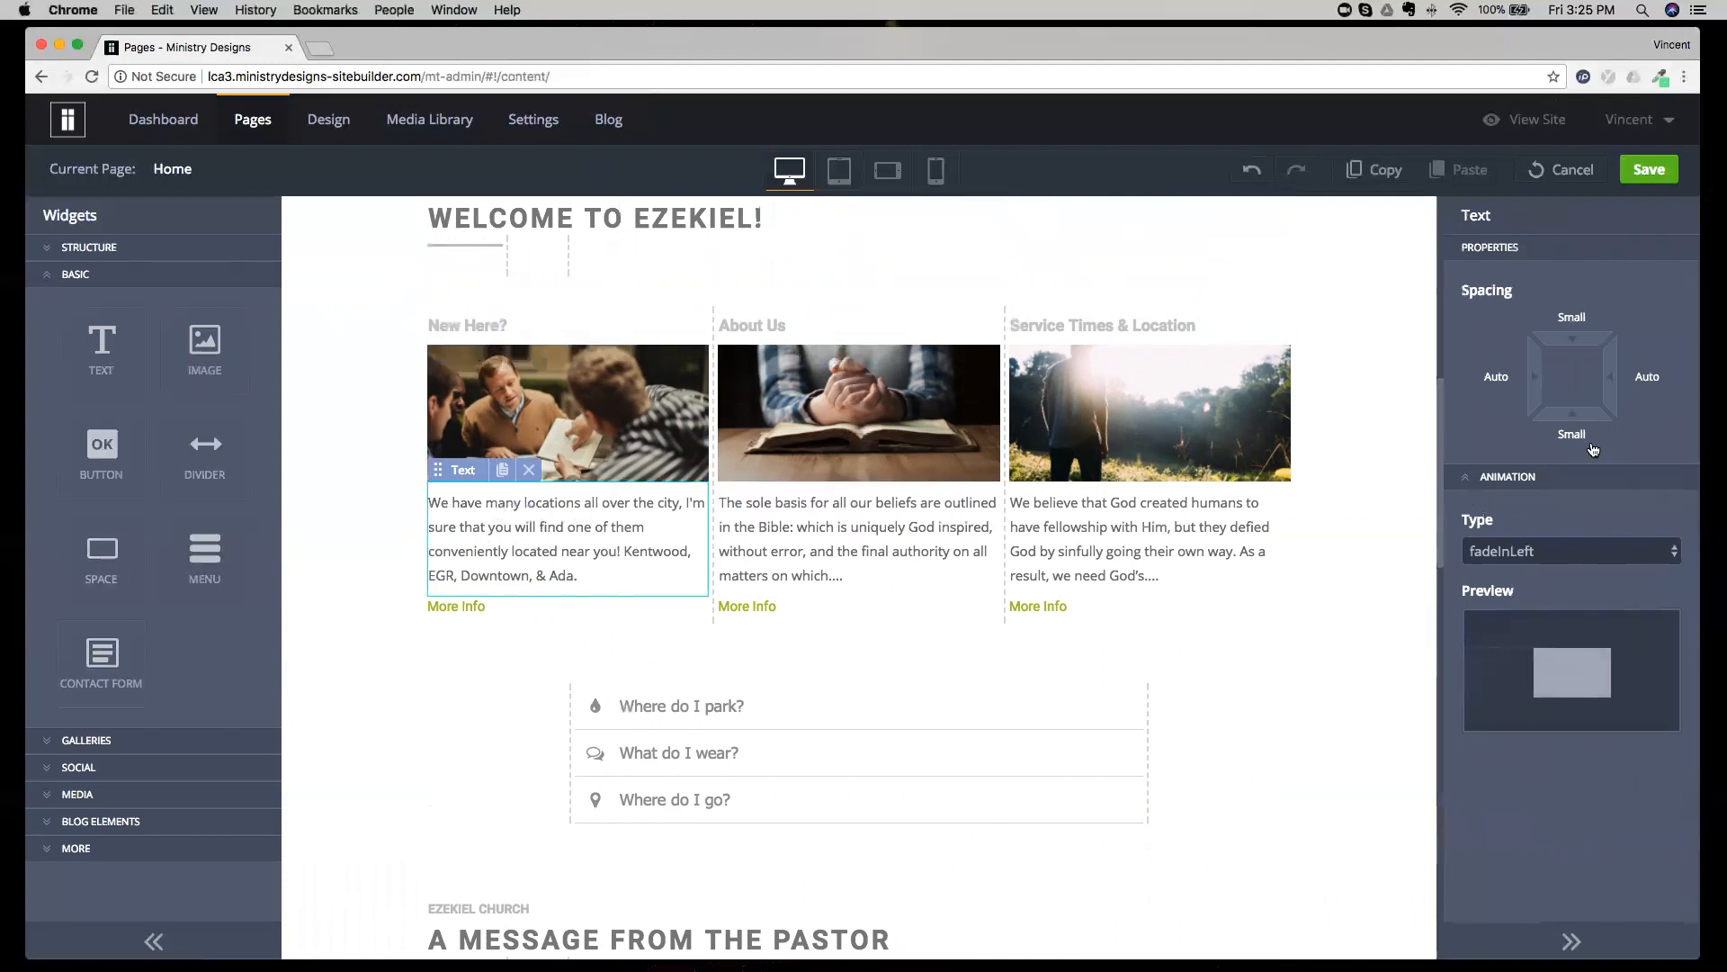
pyautogui.click(1572, 317)
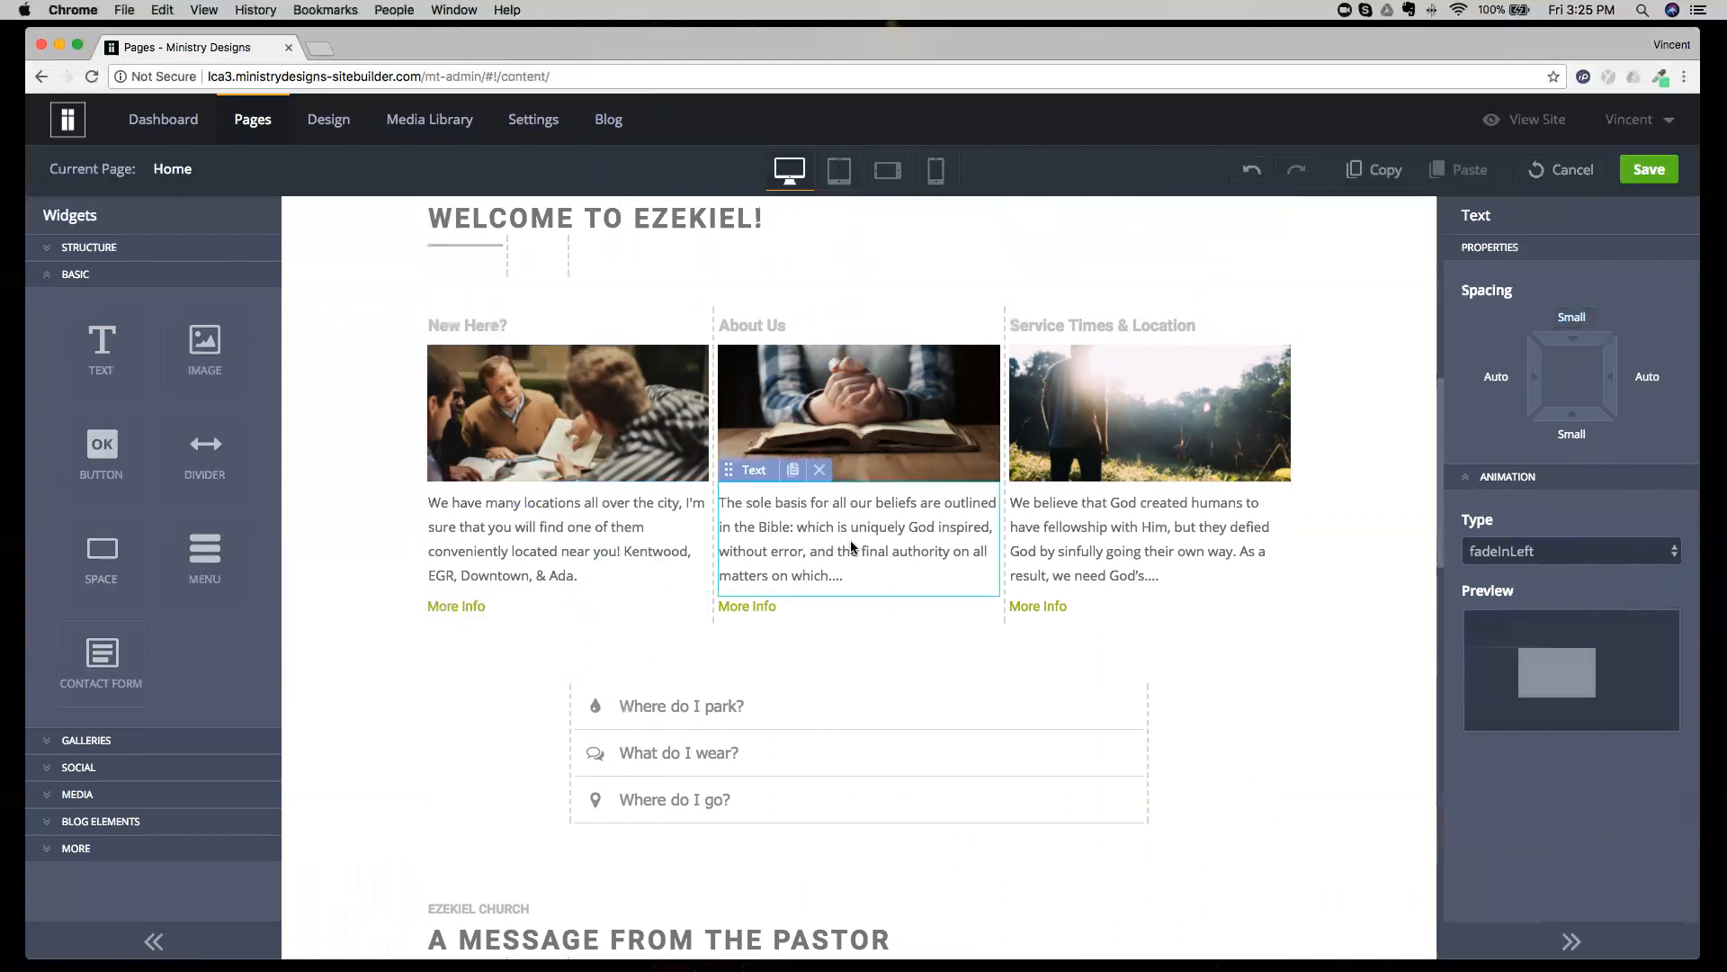
pyautogui.click(1150, 547)
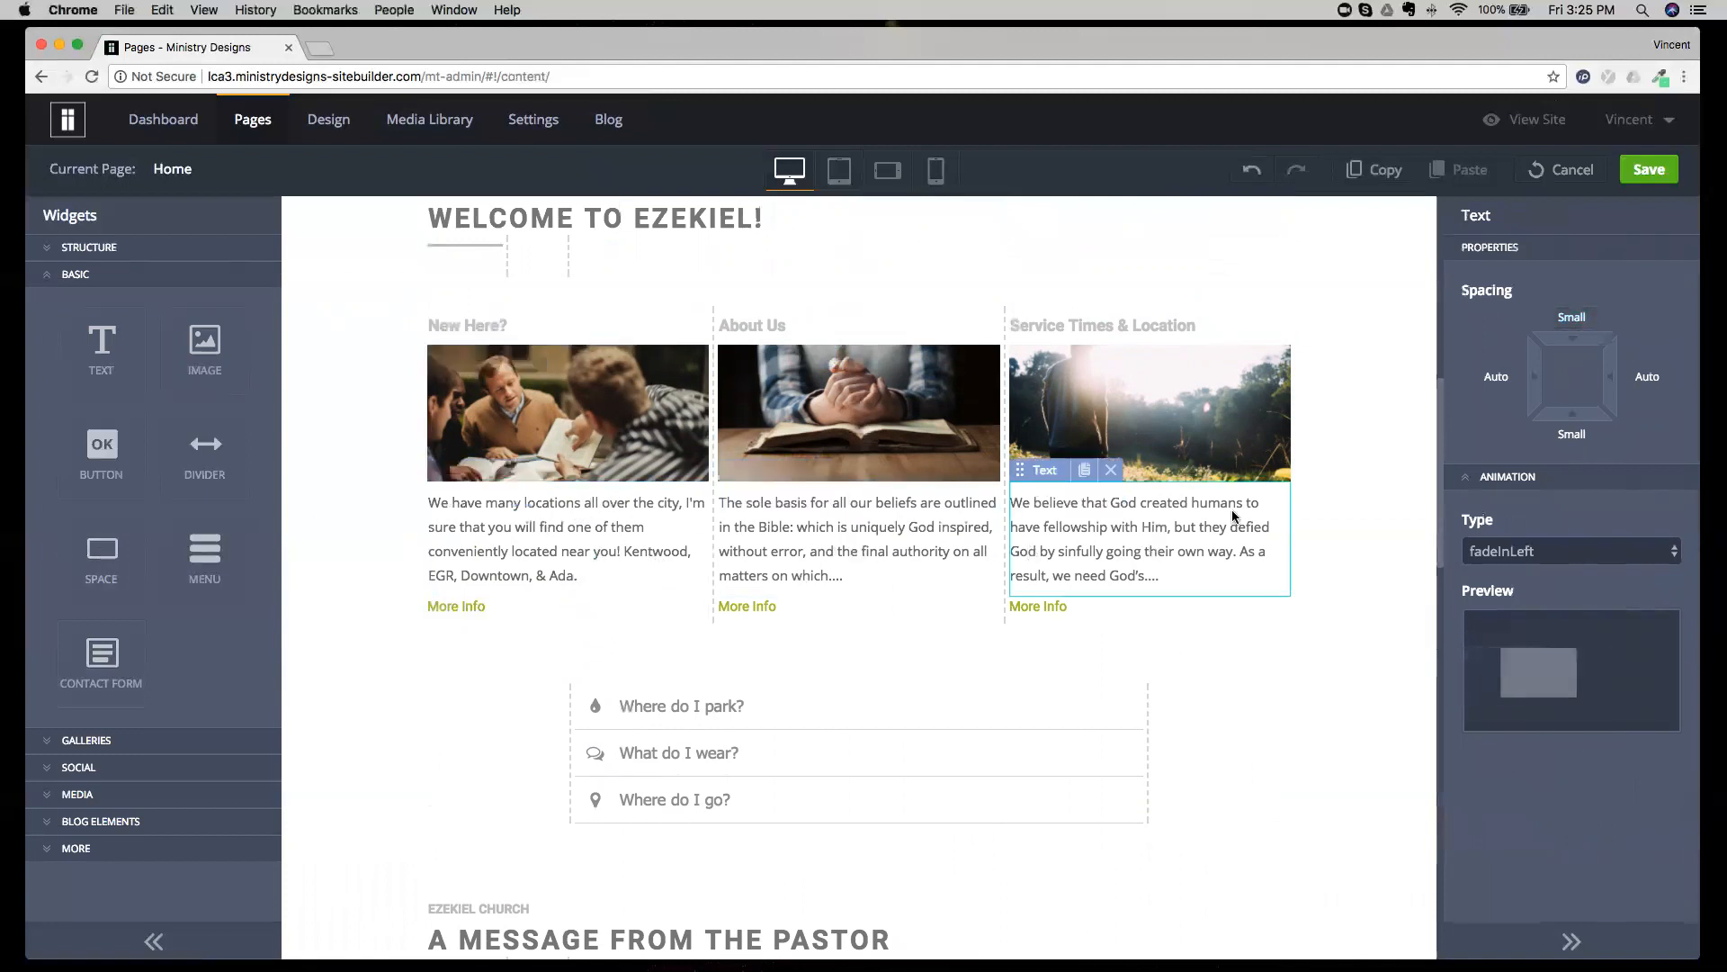
pyautogui.click(1581, 317)
pyautogui.click(1574, 434)
pyautogui.click(1576, 487)
pyautogui.click(1577, 320)
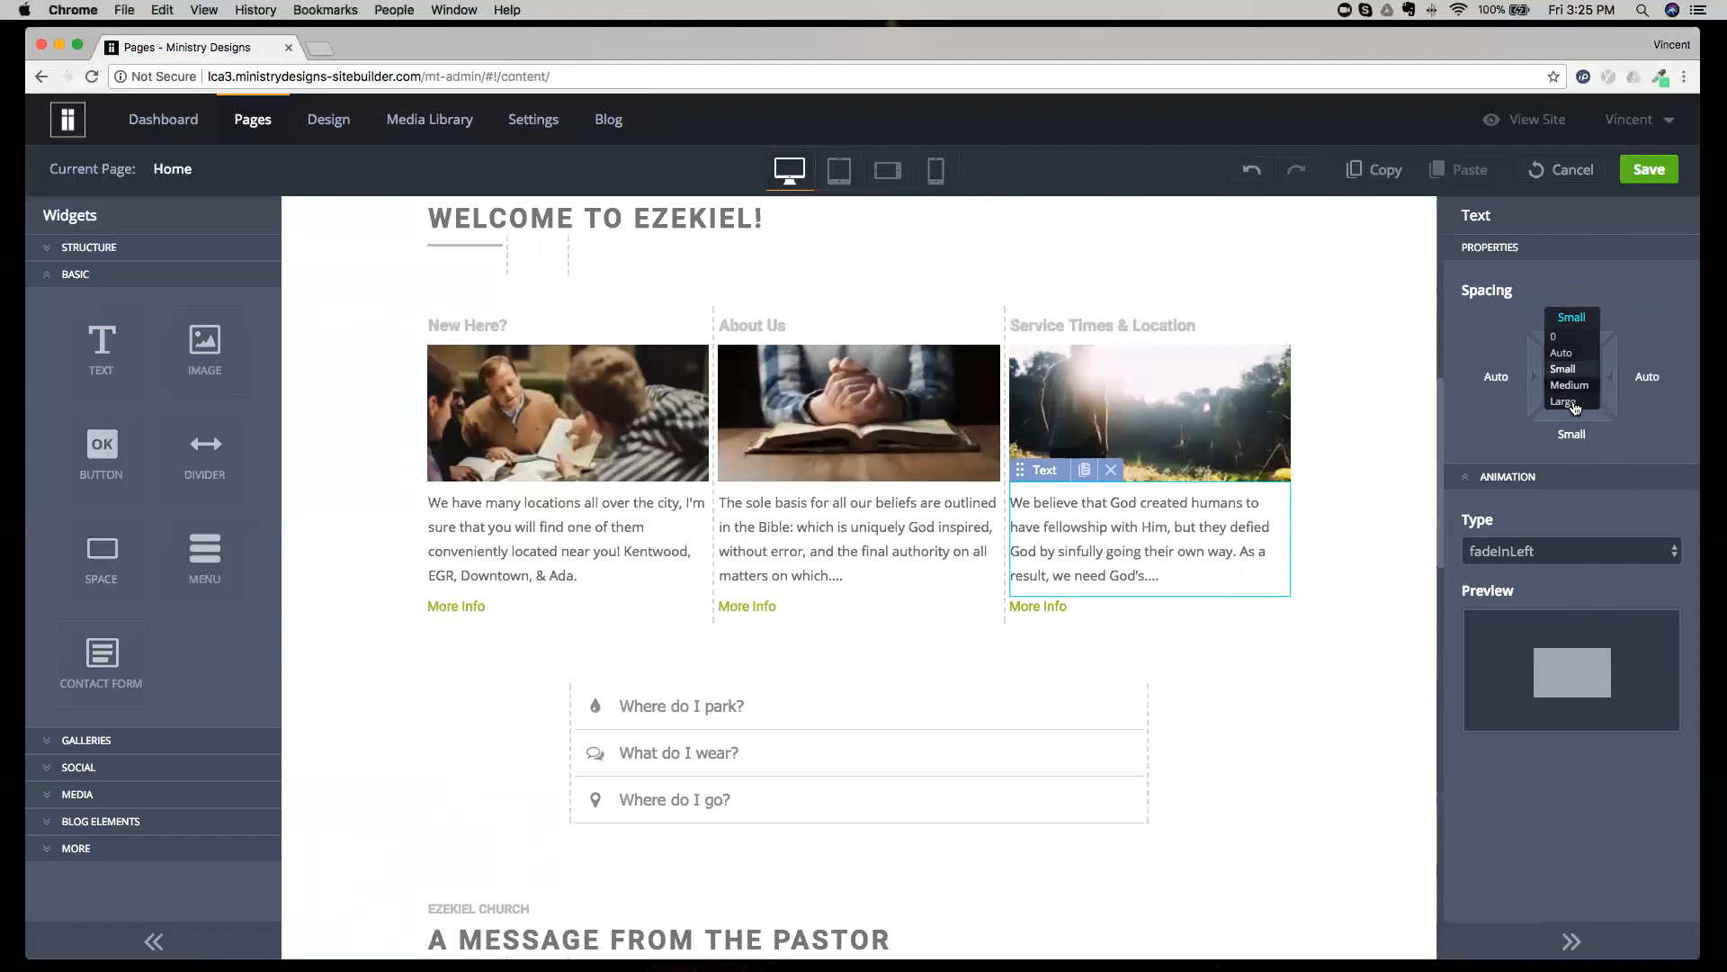
pyautogui.click(1646, 299)
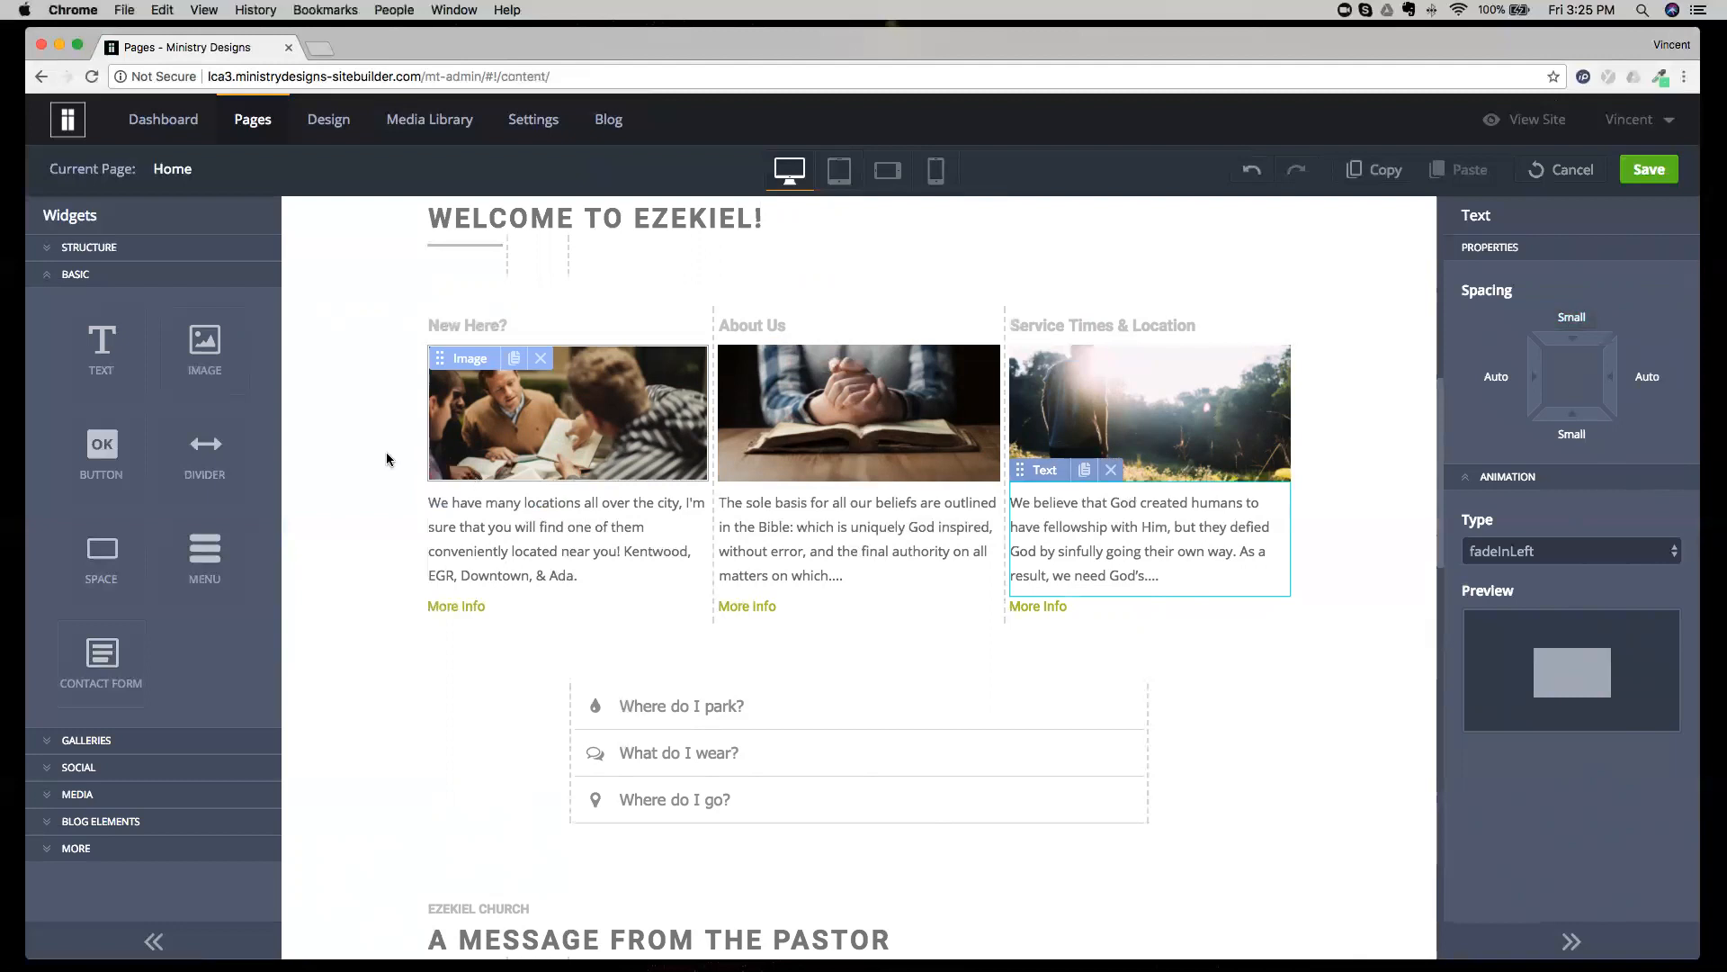
# Show the Galleries widgets instead of the Basic ones and select the slider beneath the Home page's navigation menu.
pyautogui.click(86, 281)
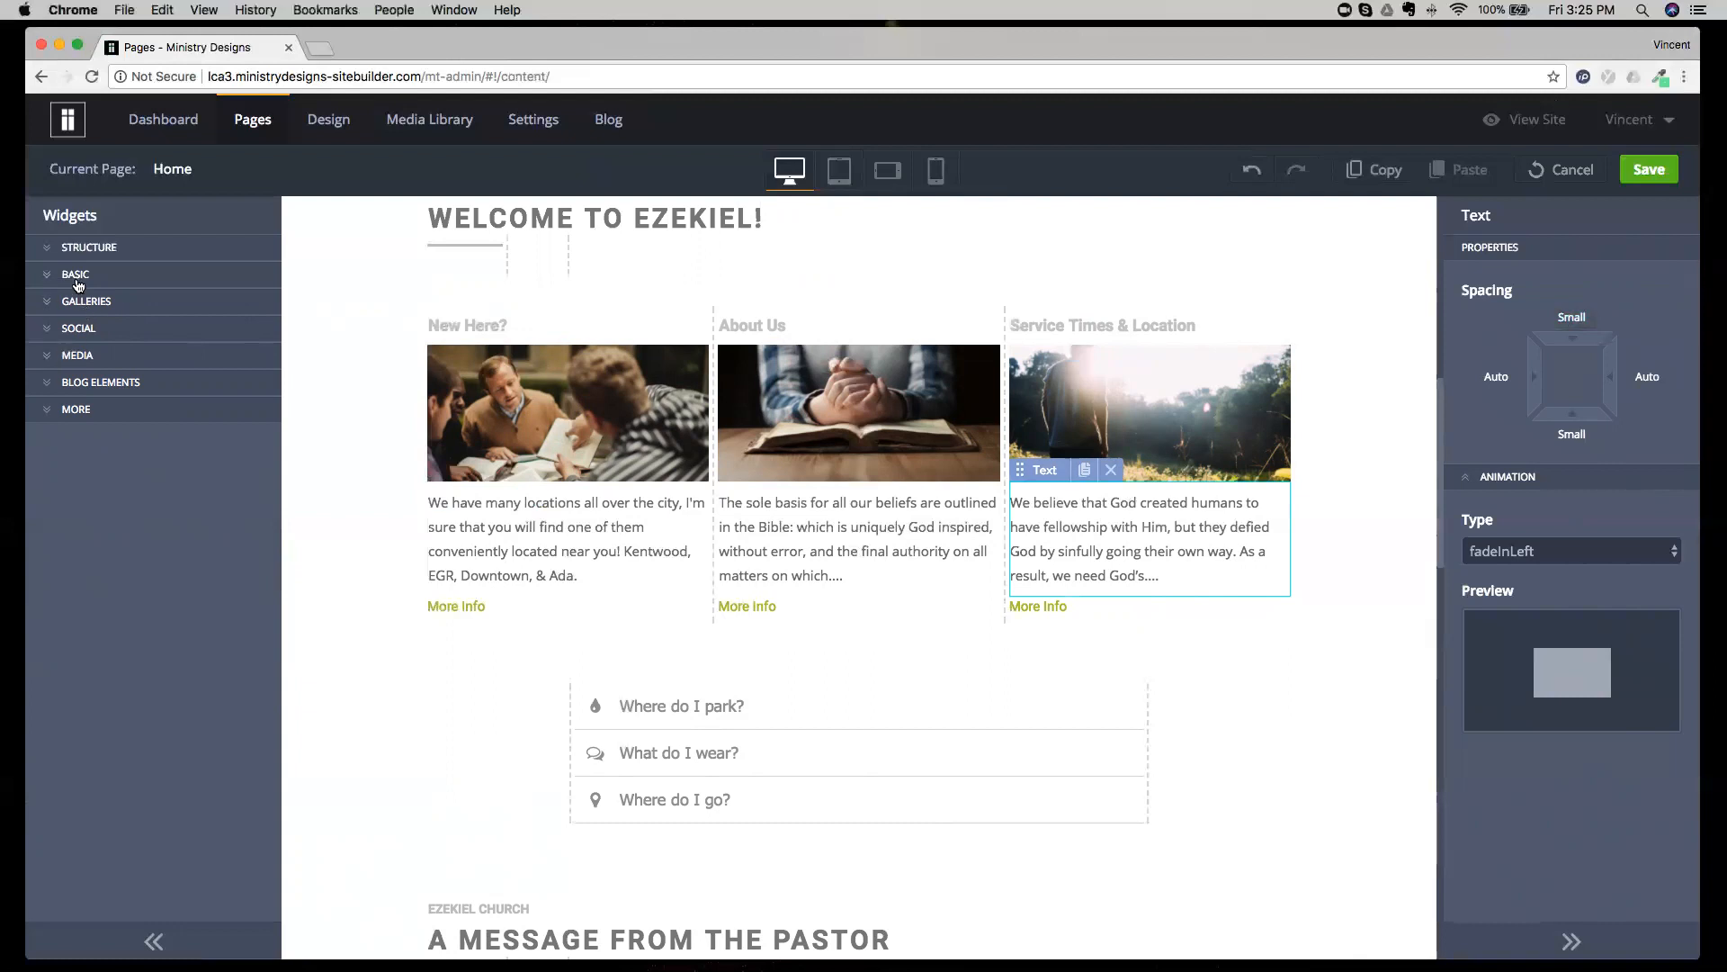
pyautogui.click(83, 302)
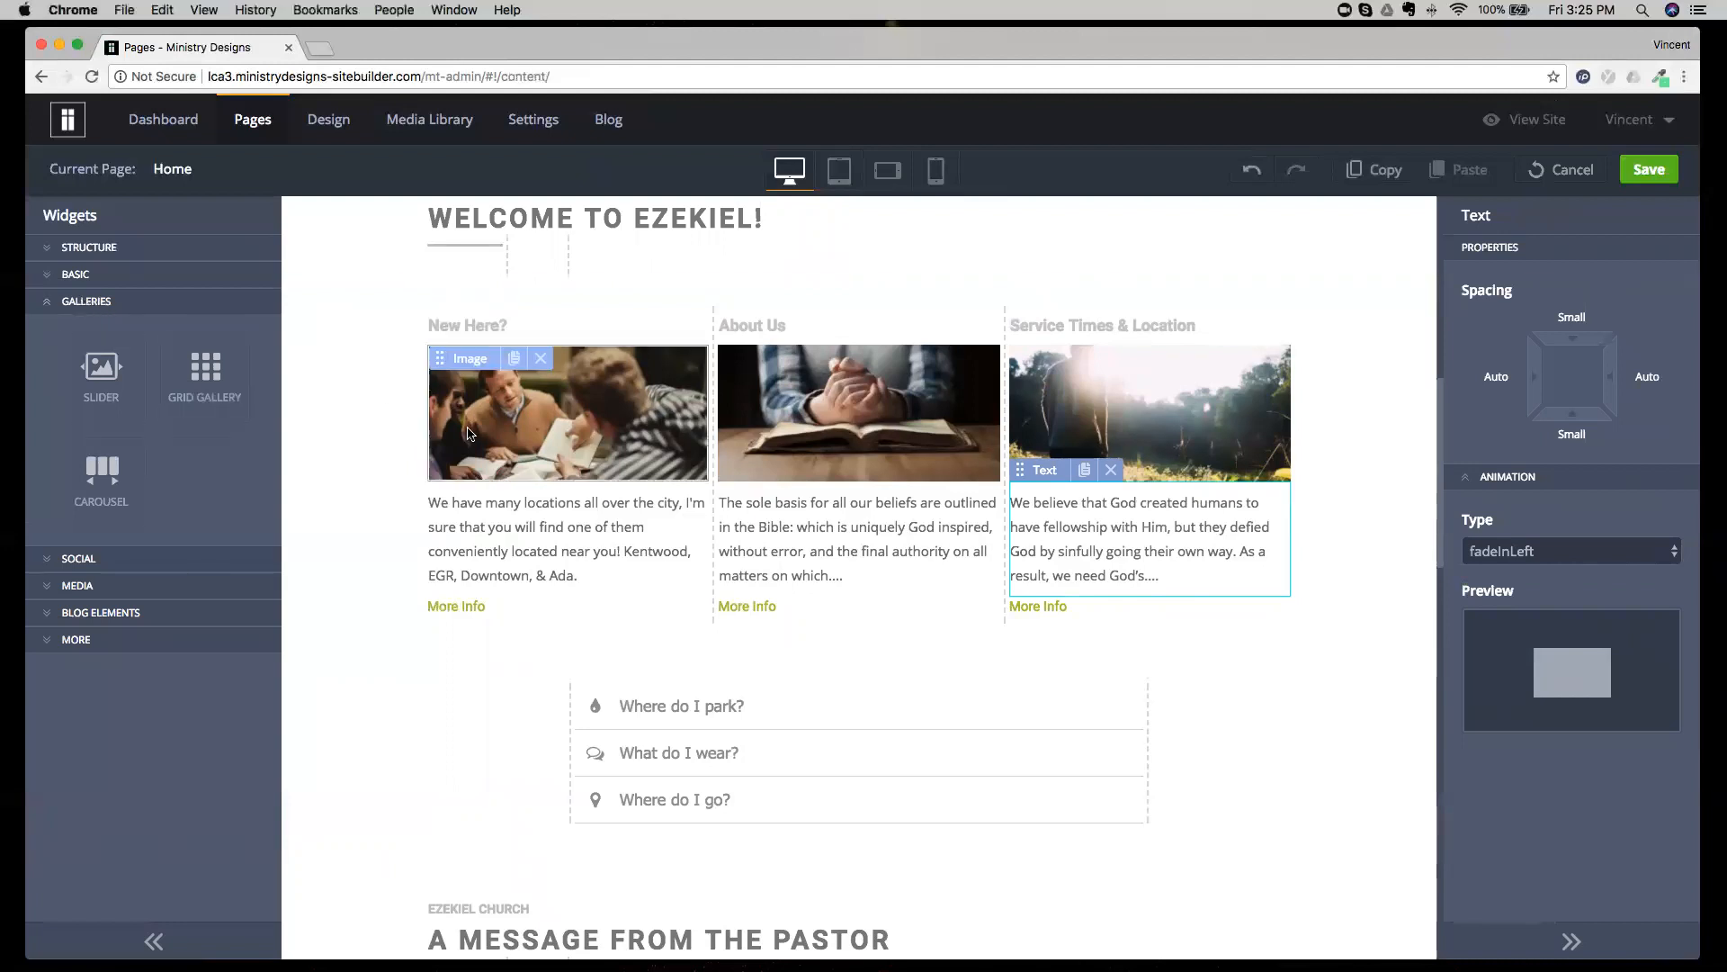
pyautogui.scroll(8, 467, 432)
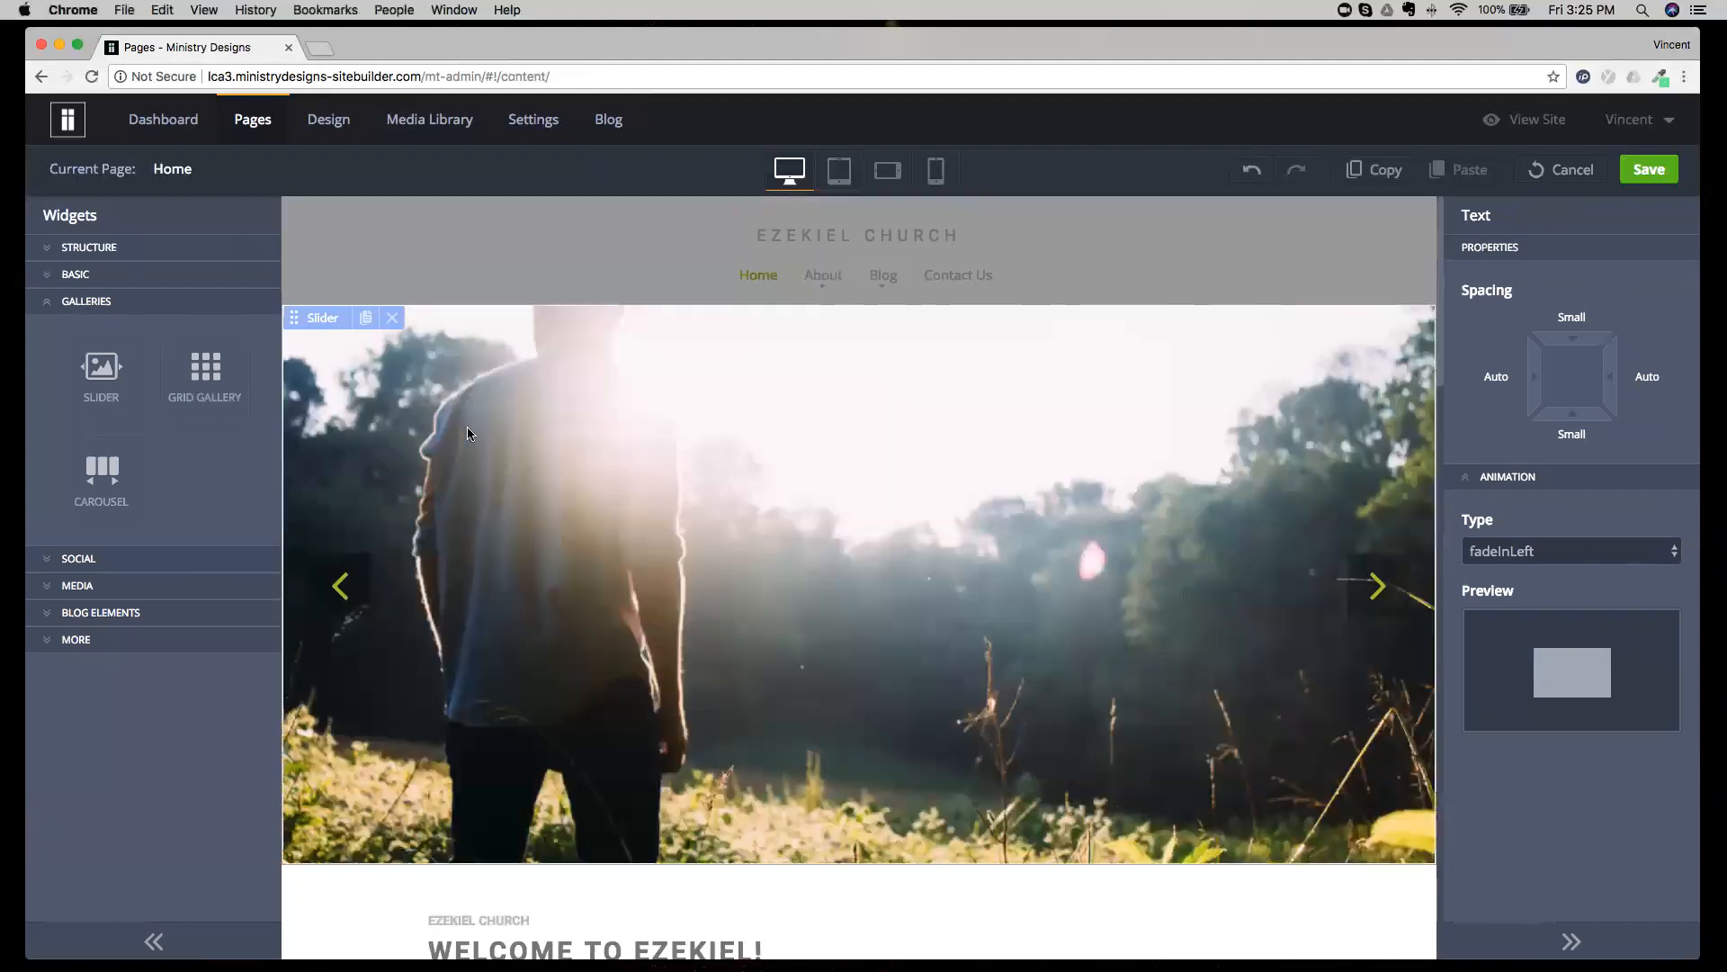
pyautogui.click(527, 492)
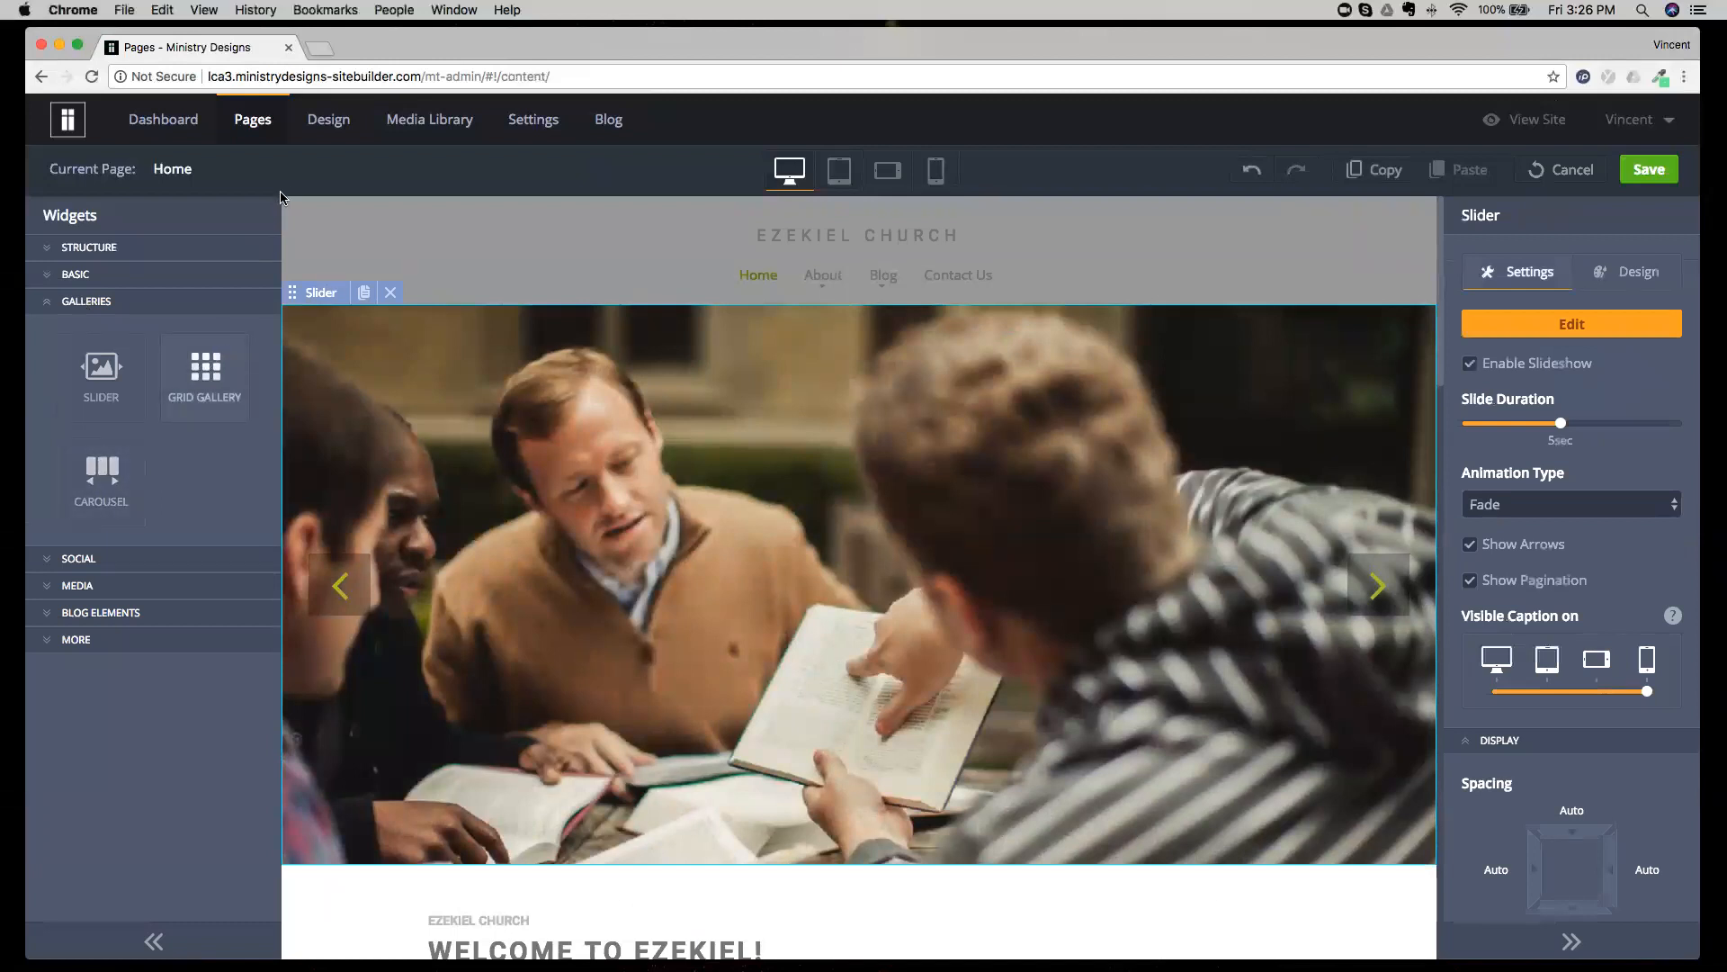
# Leave the Home page edits without saving and switch to the Galleries page.
pyautogui.click(1564, 169)
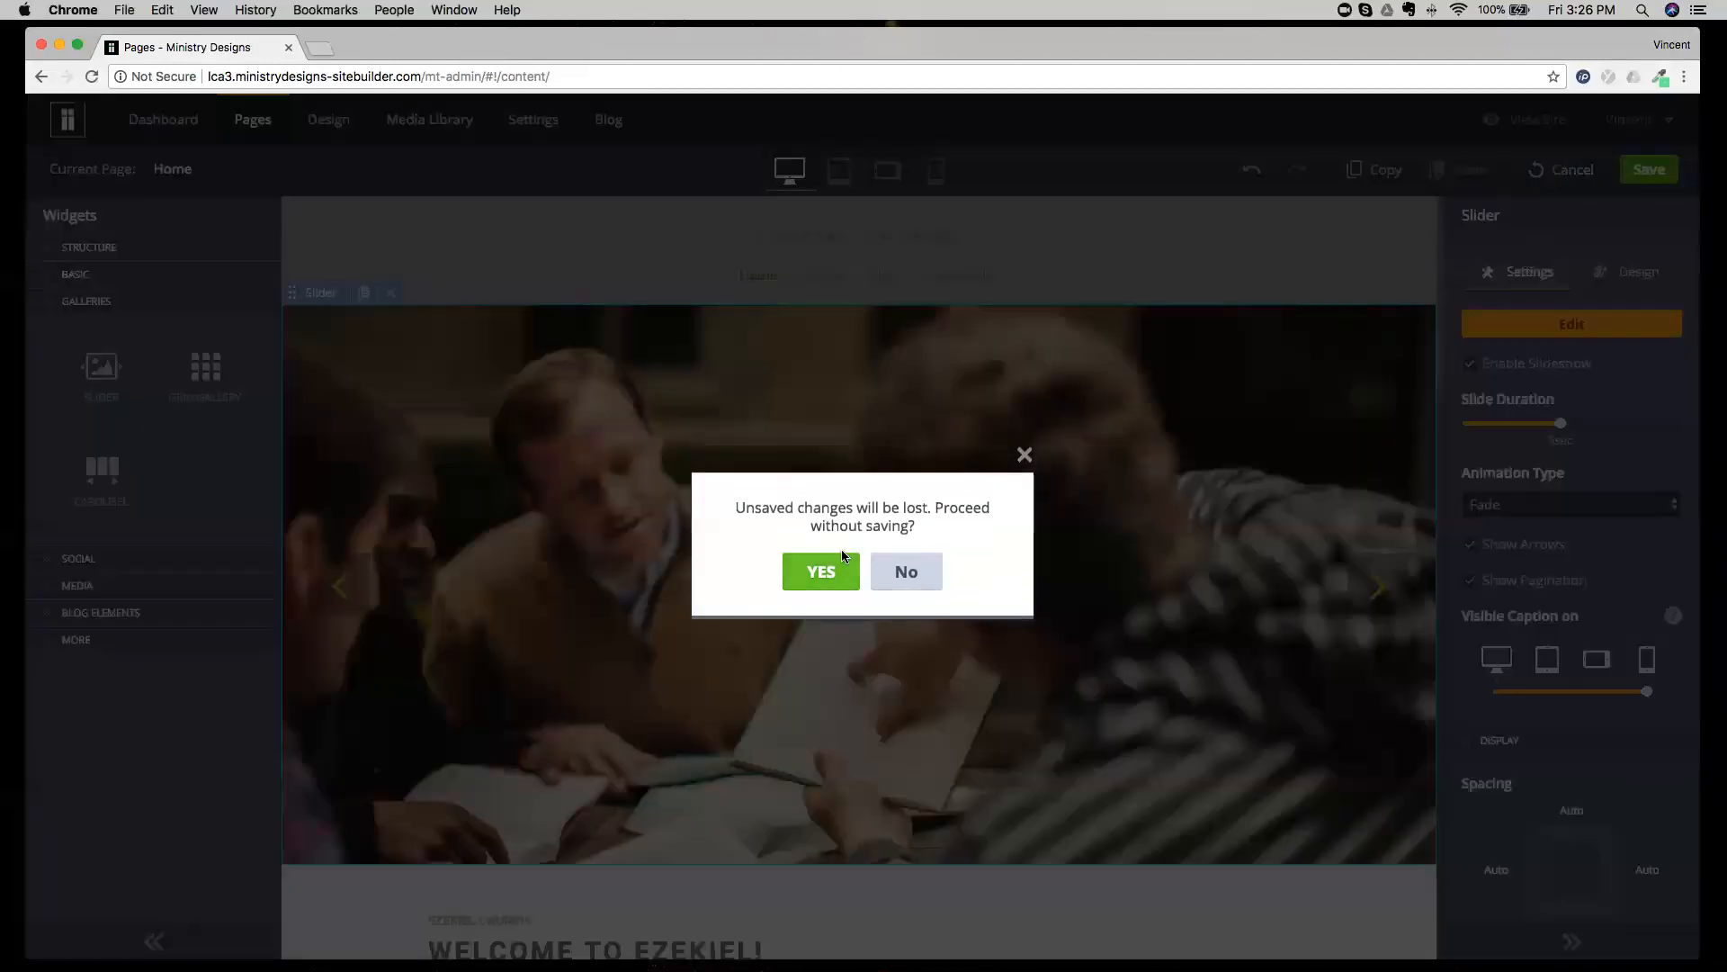
pyautogui.click(820, 571)
pyautogui.click(282, 176)
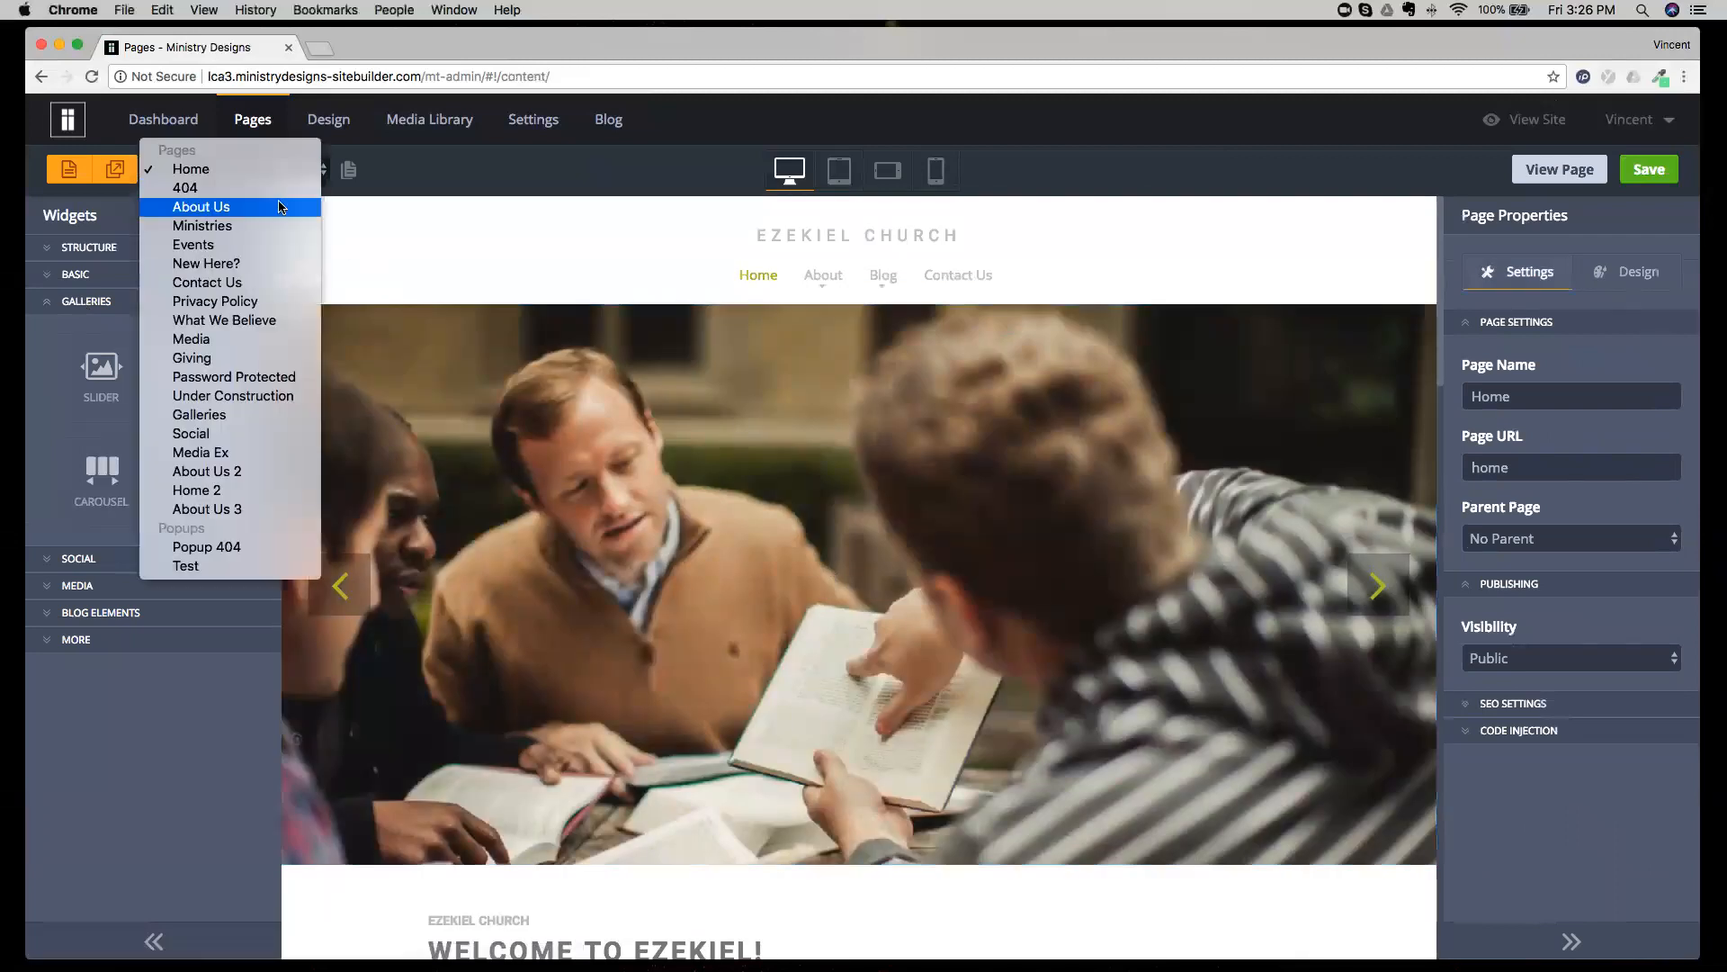
pyautogui.click(230, 413)
# Look through the slider, carousel and grid gallery samples, and open and cancel the slider's image list.
pyautogui.scroll(-3, 834, 396)
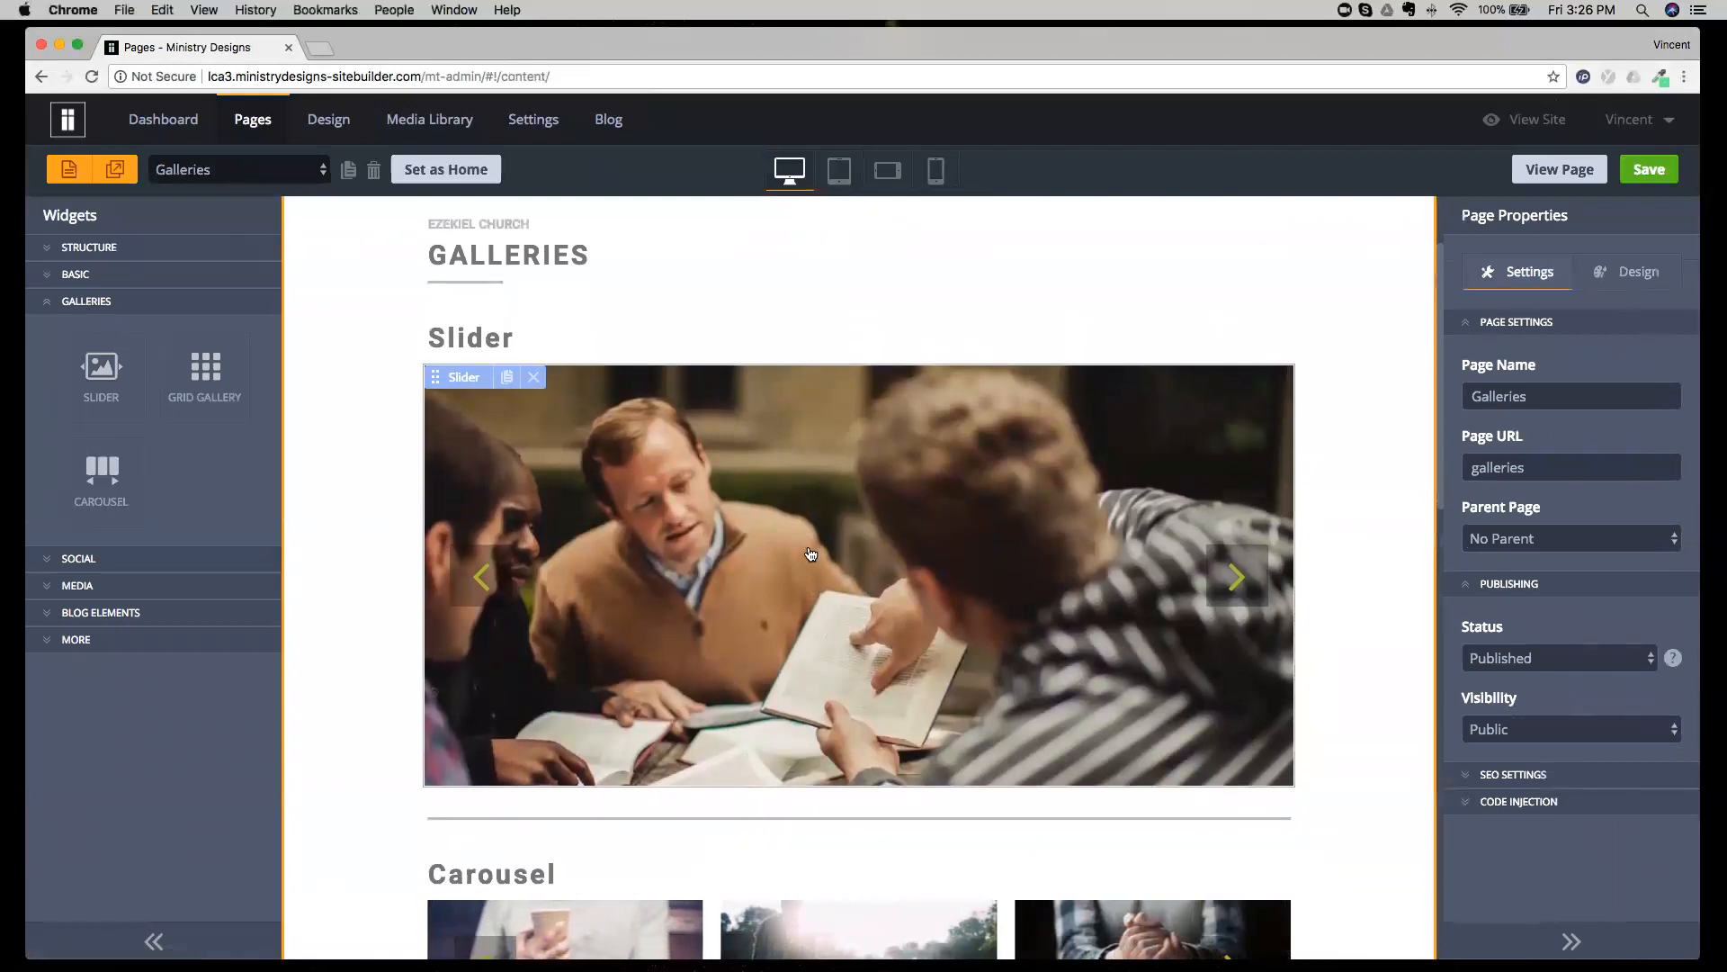
pyautogui.scroll(-8, 810, 554)
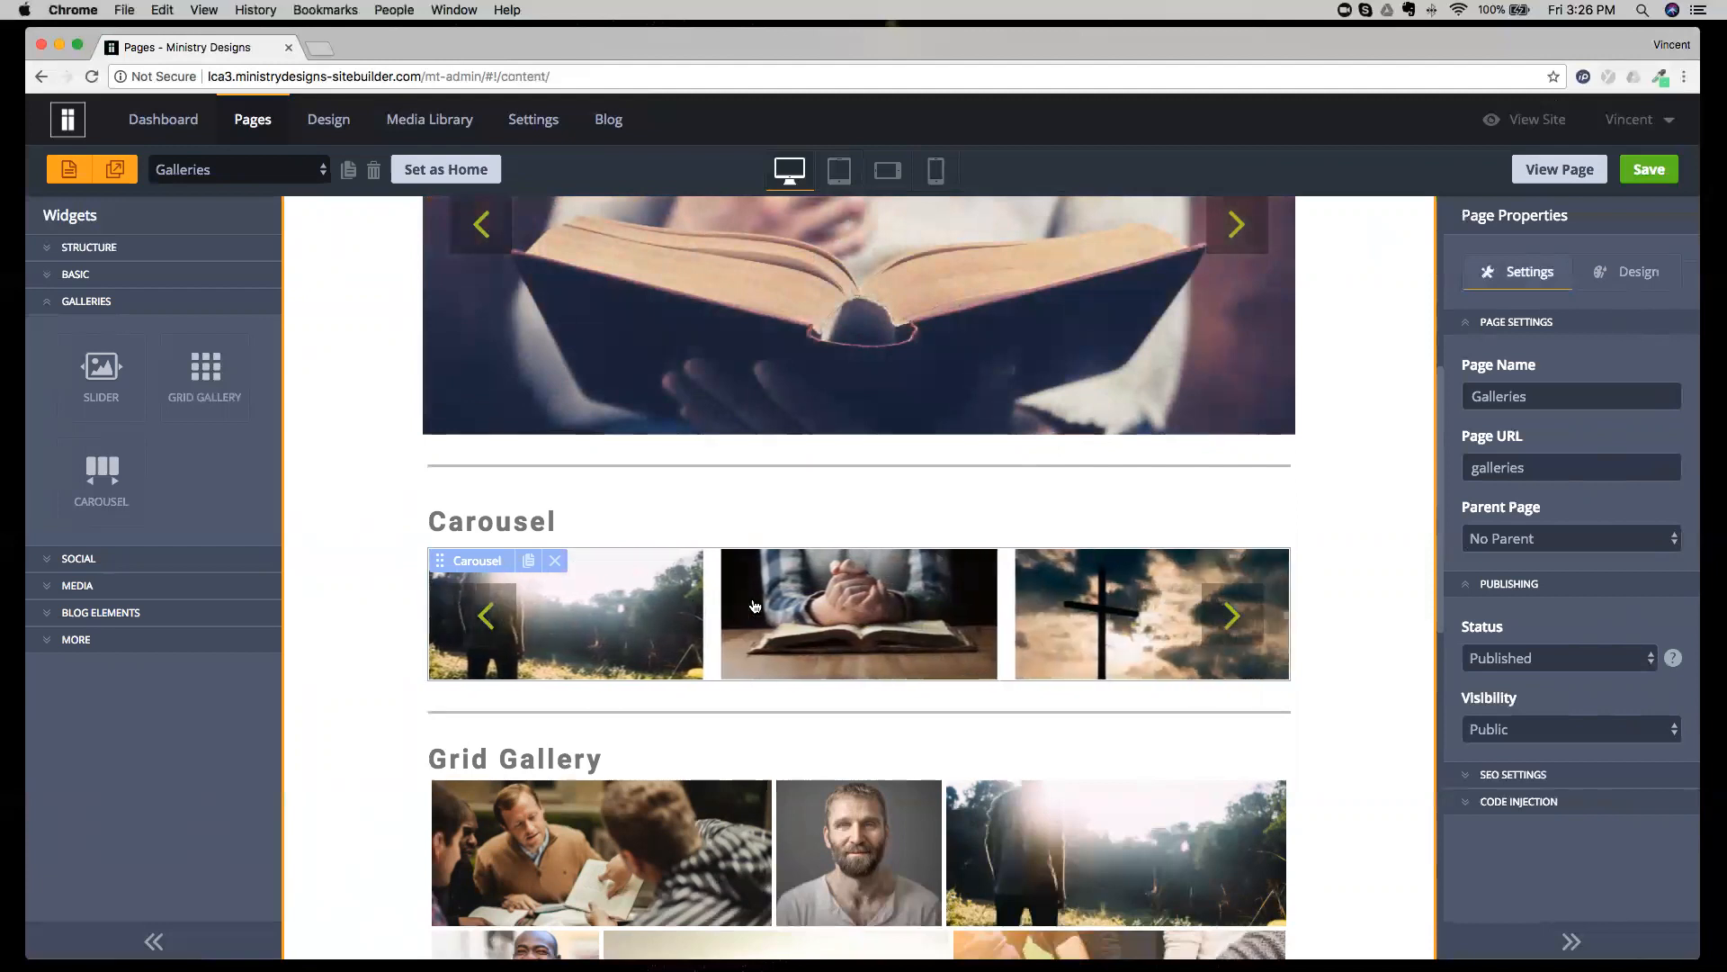
pyautogui.scroll(-5, 717, 610)
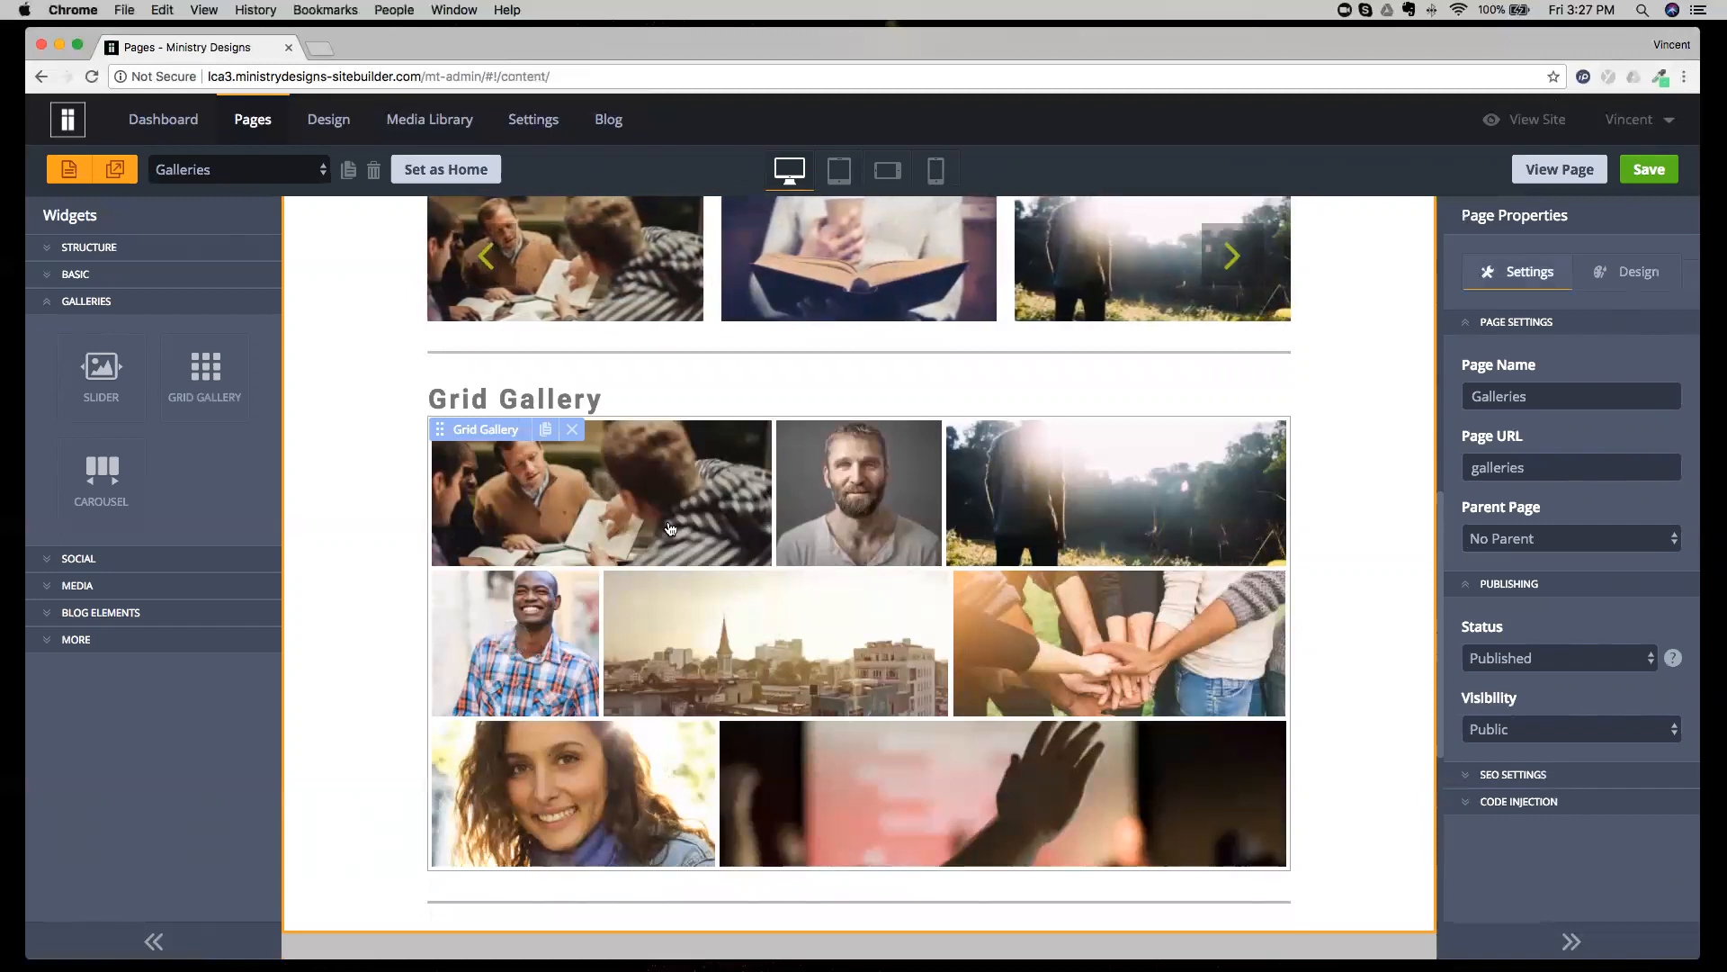
pyautogui.scroll(6, 598, 589)
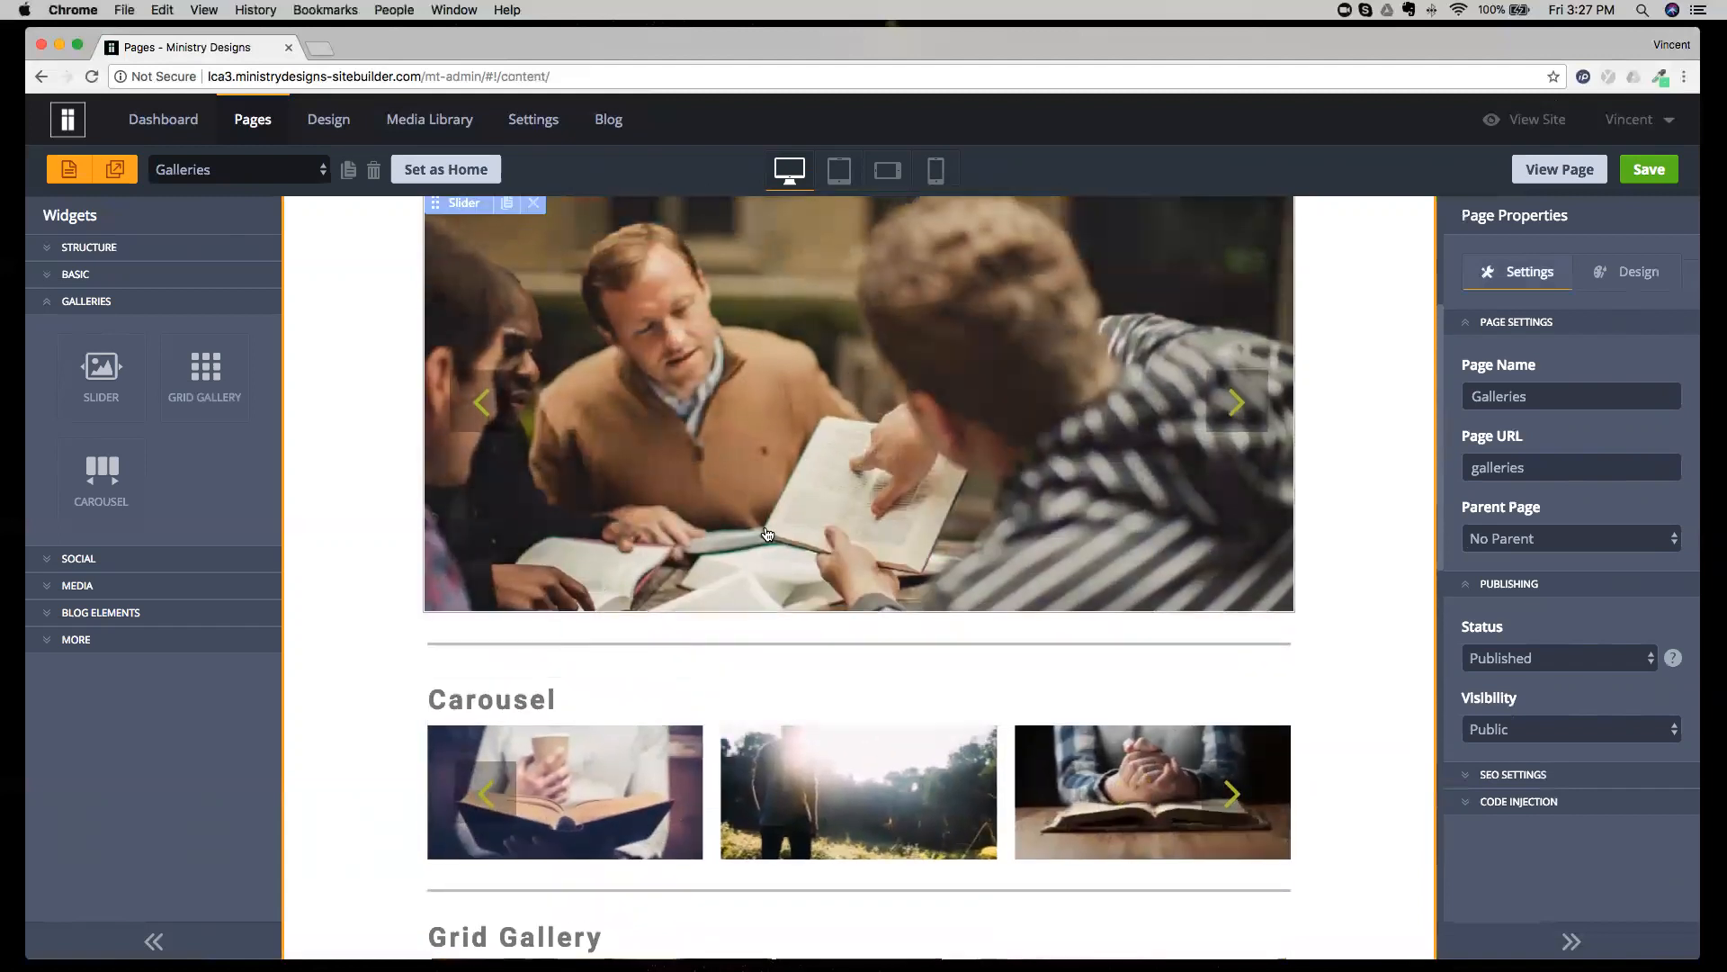
pyautogui.click(765, 532)
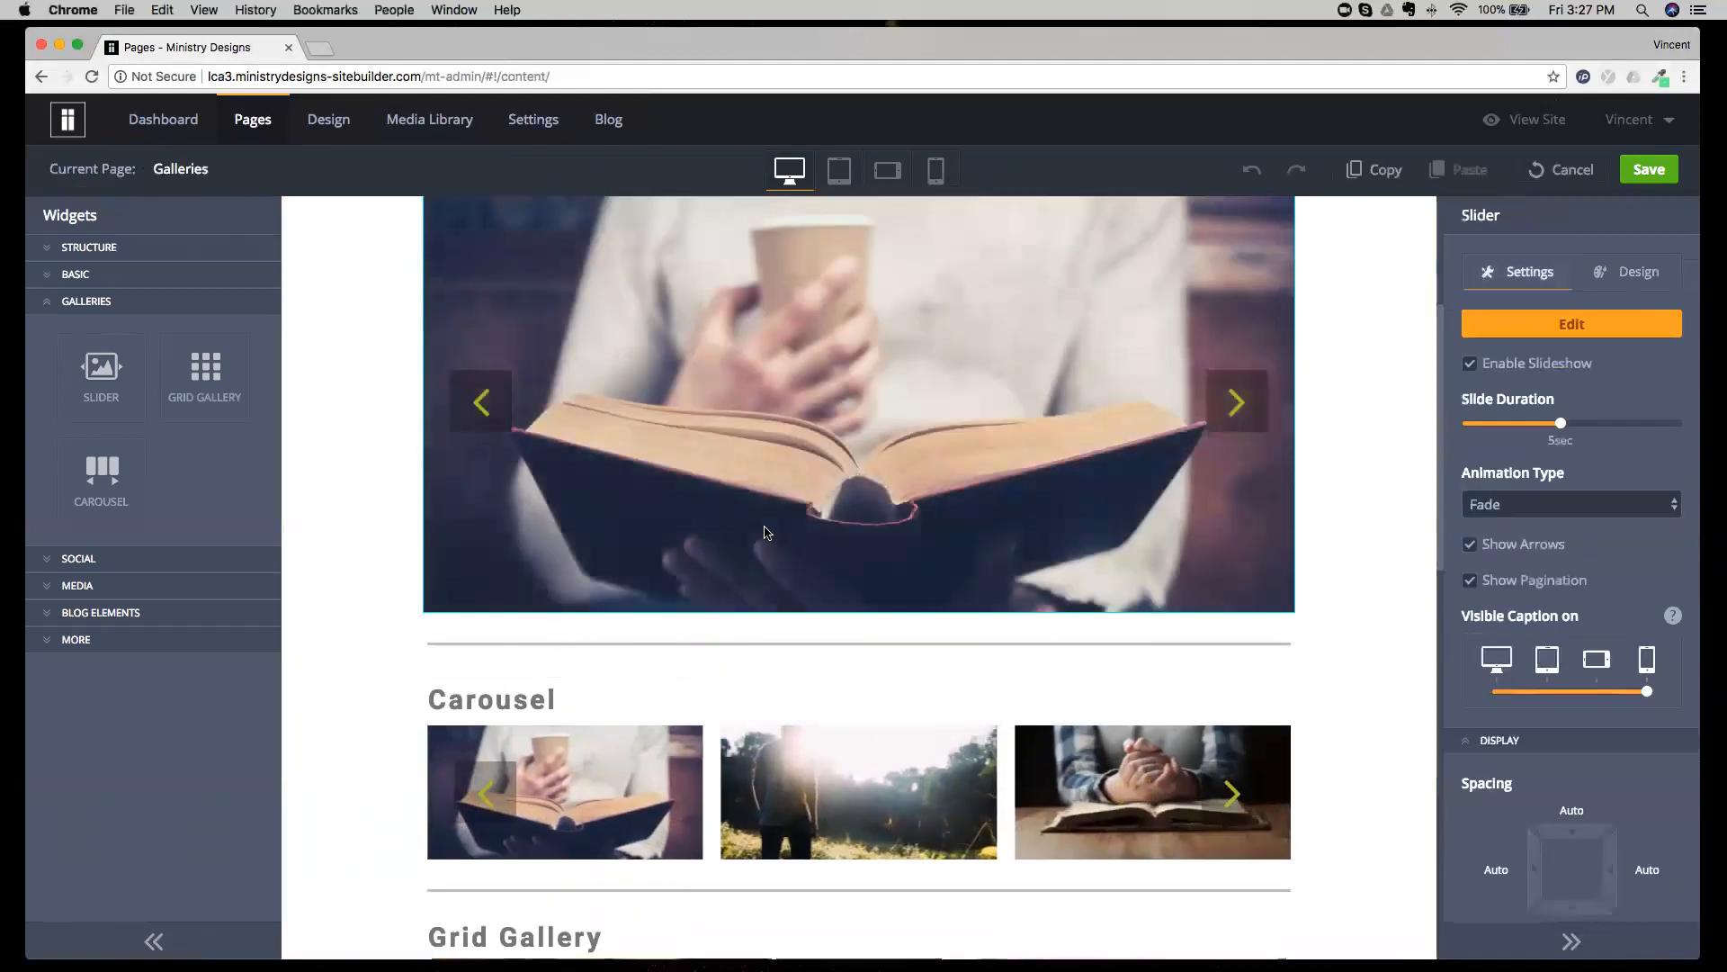
pyautogui.click(1558, 339)
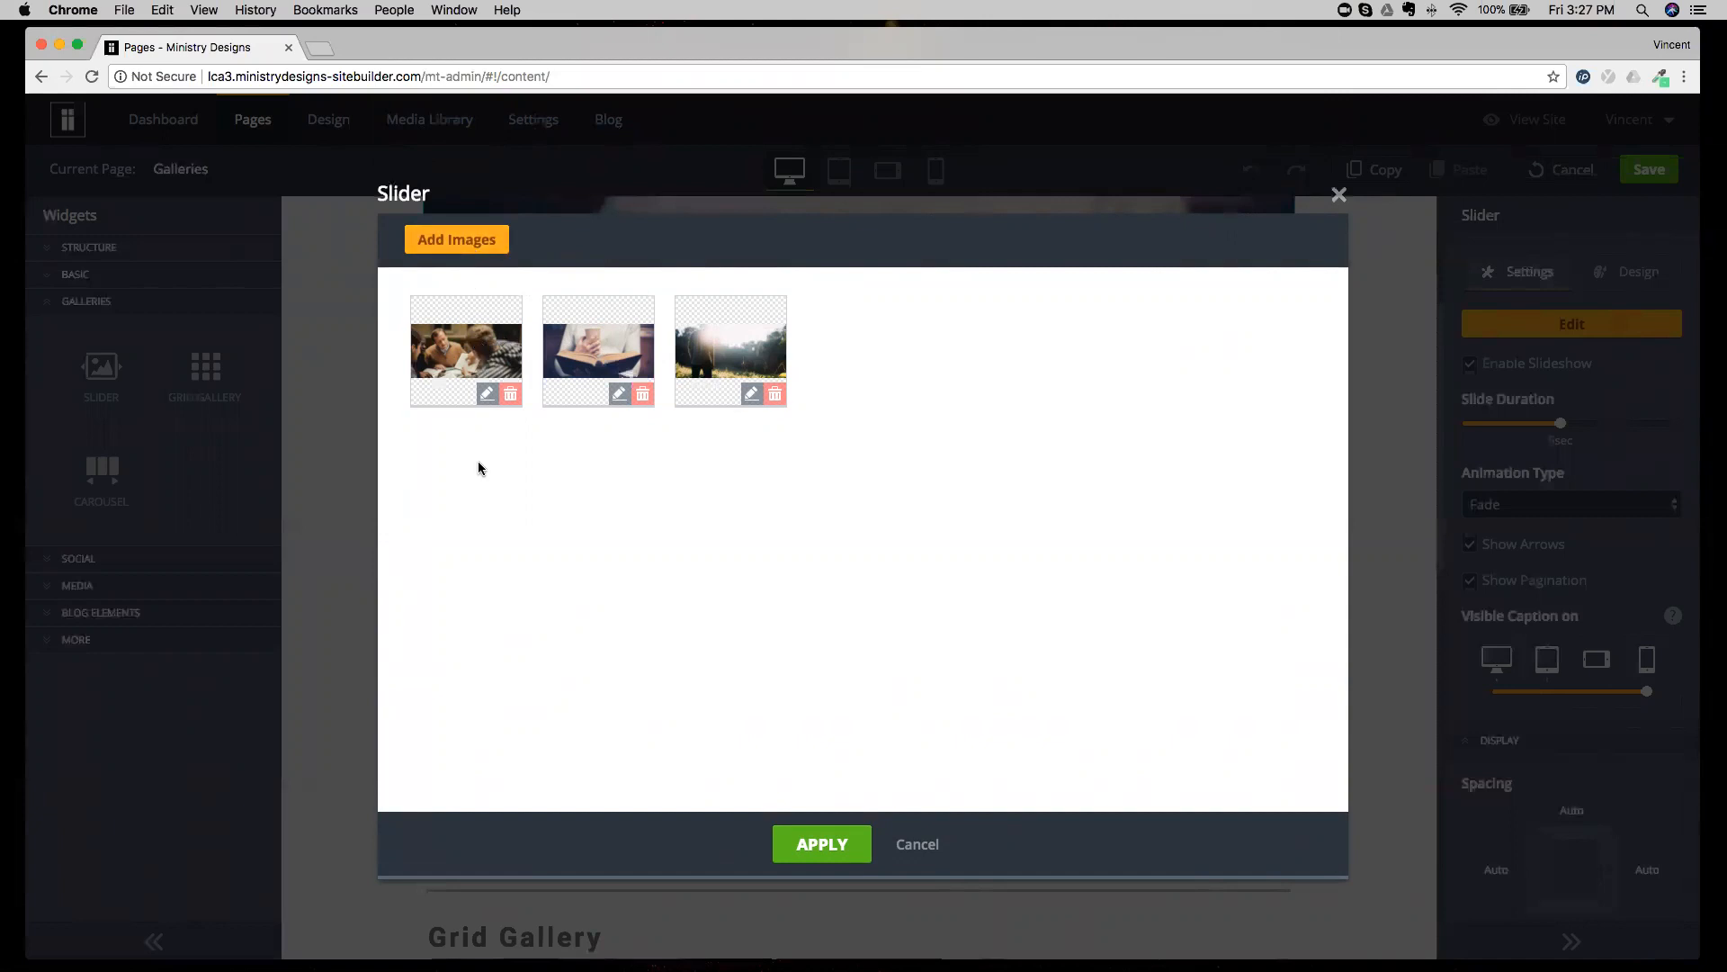
pyautogui.click(914, 842)
# Save the Galleries page and open its live version in the browser.
pyautogui.scroll(2, 847, 683)
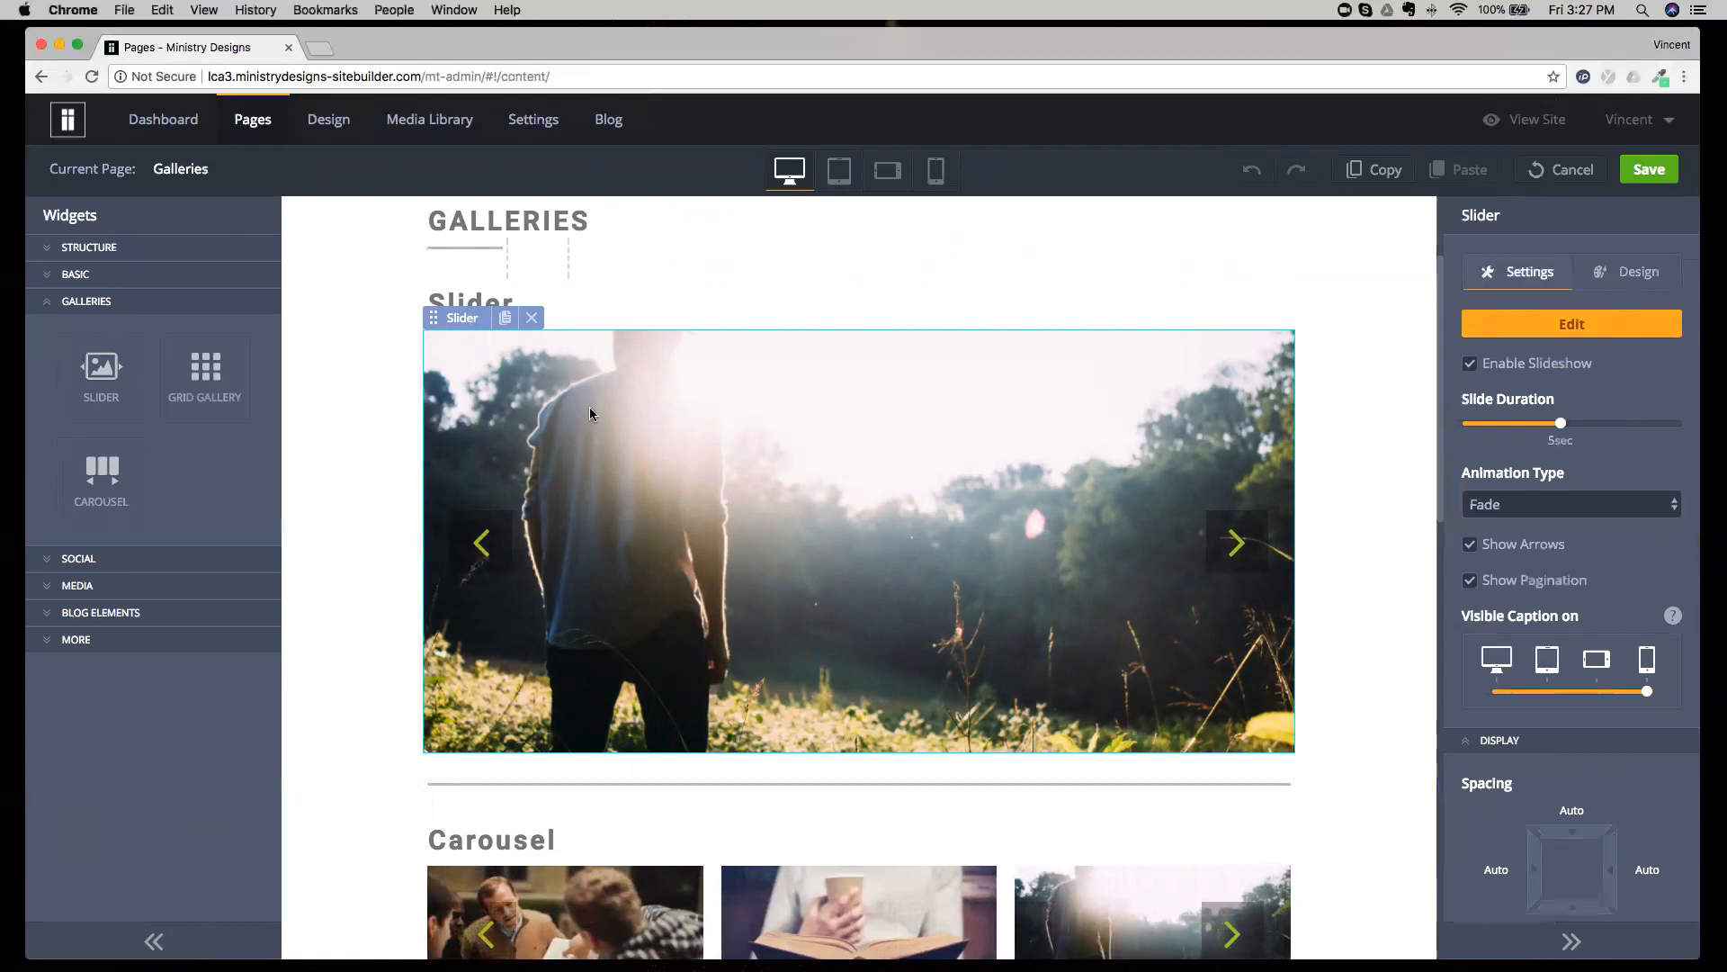
pyautogui.scroll(-5, 593, 437)
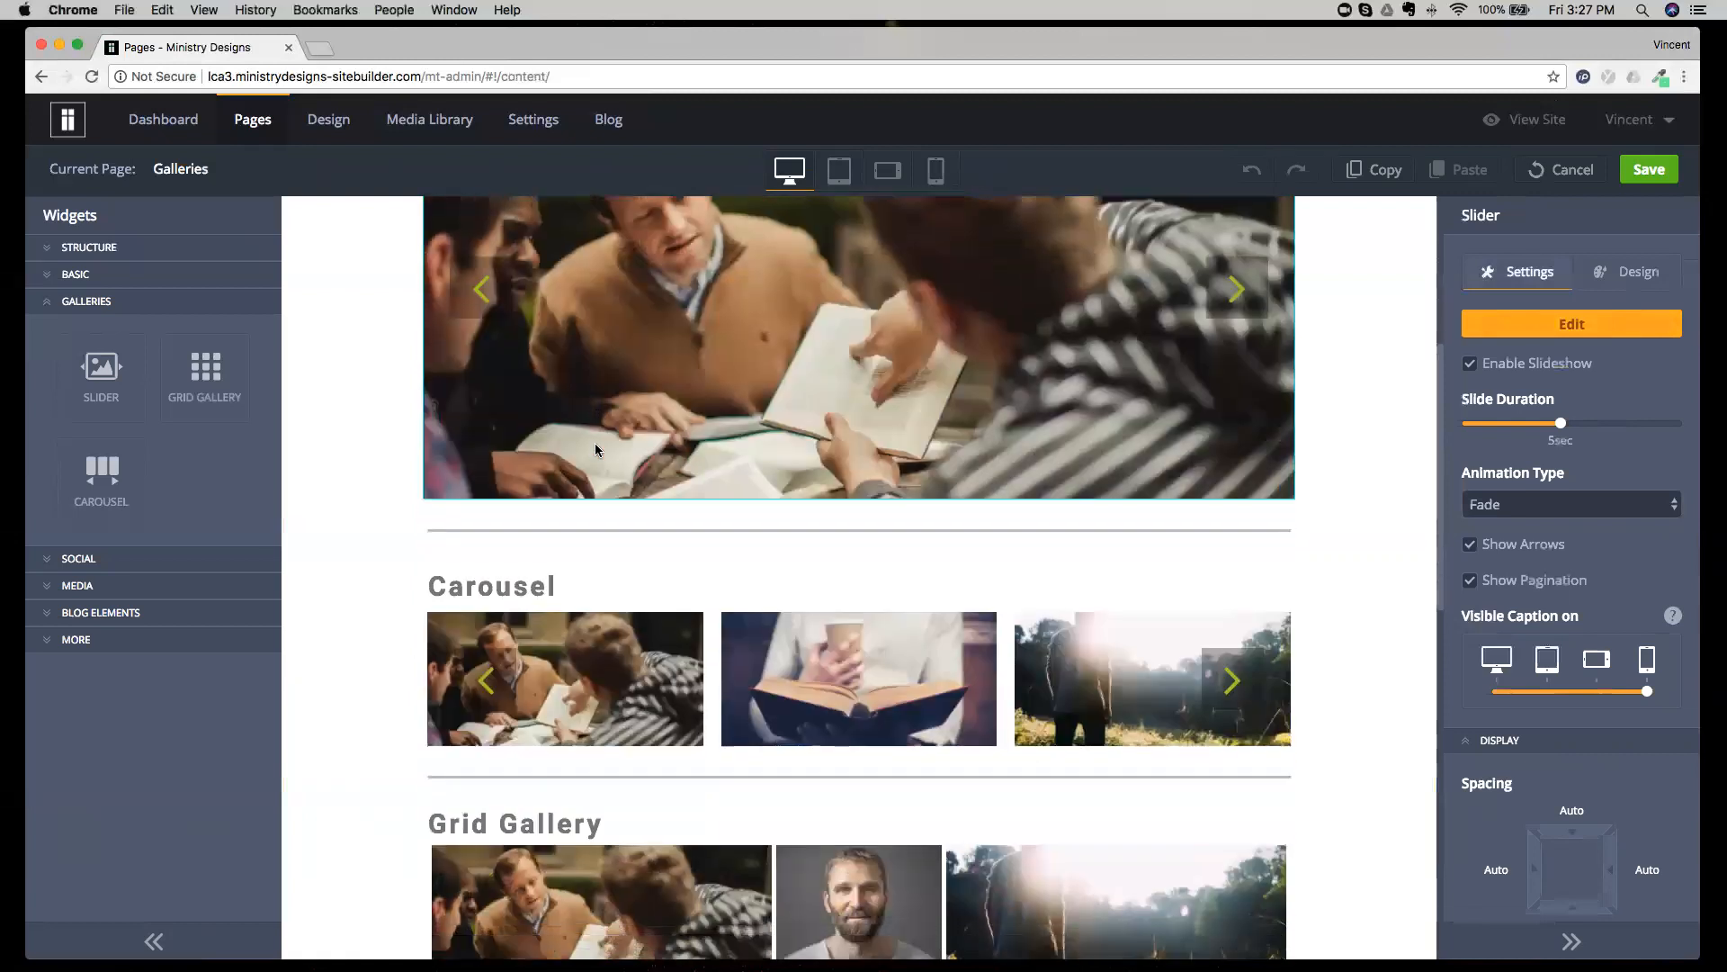
pyautogui.scroll(3, 608, 385)
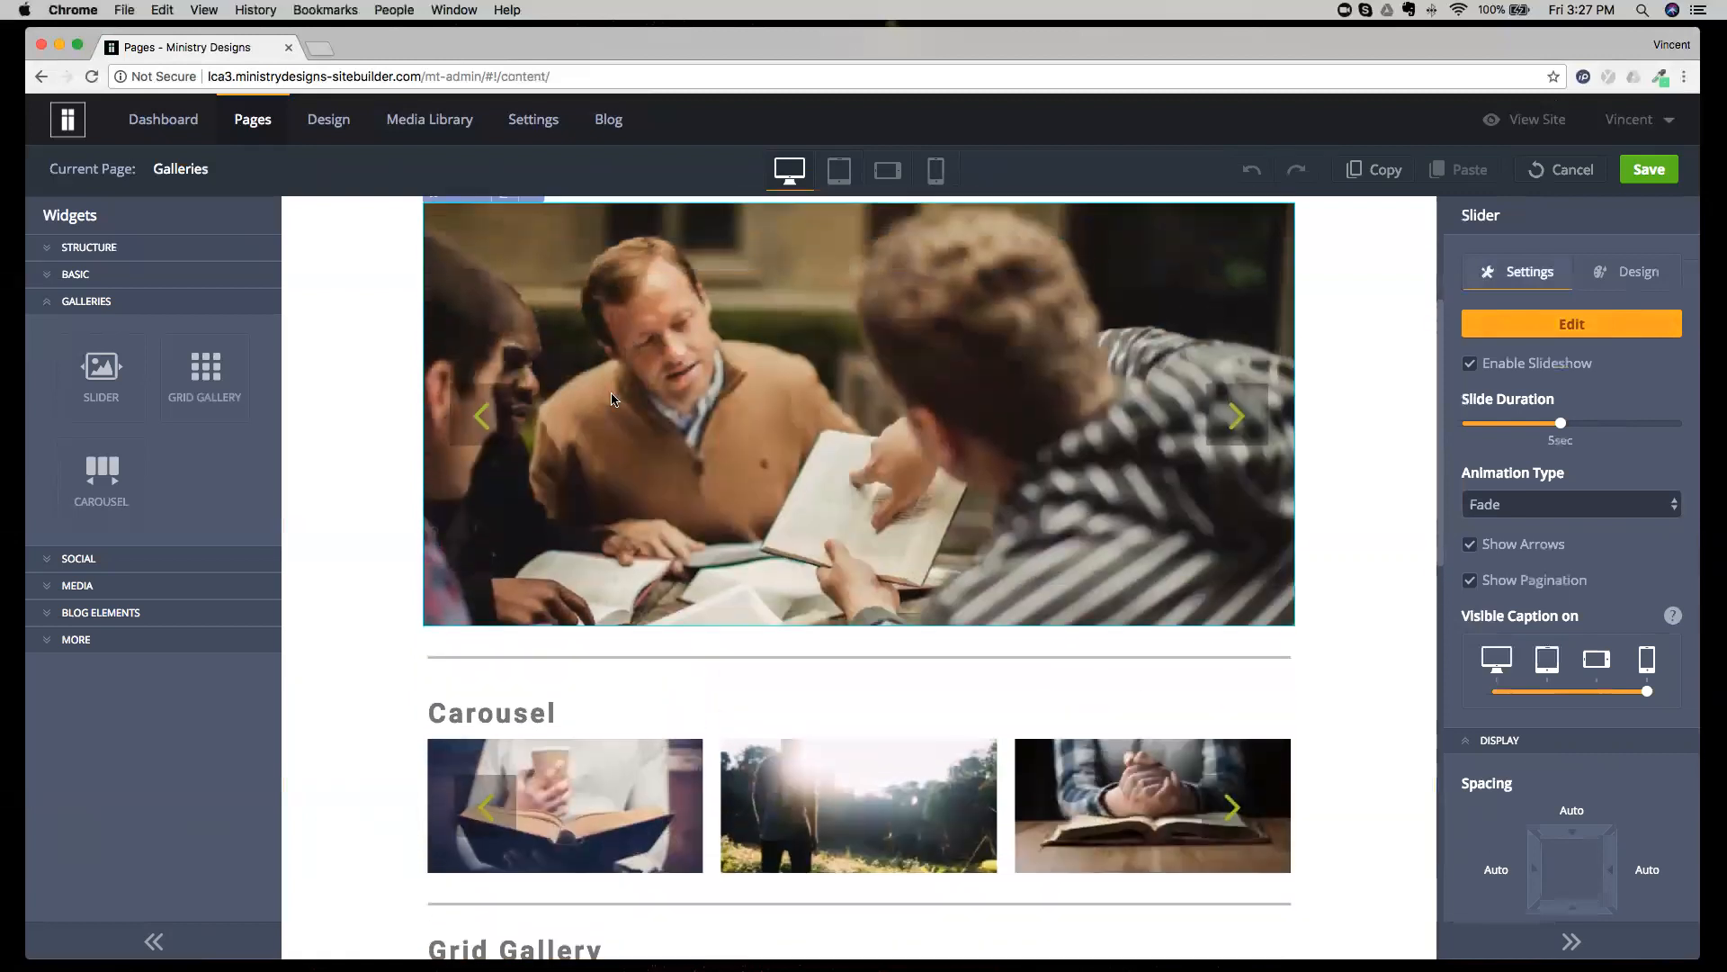
pyautogui.scroll(-8, 609, 385)
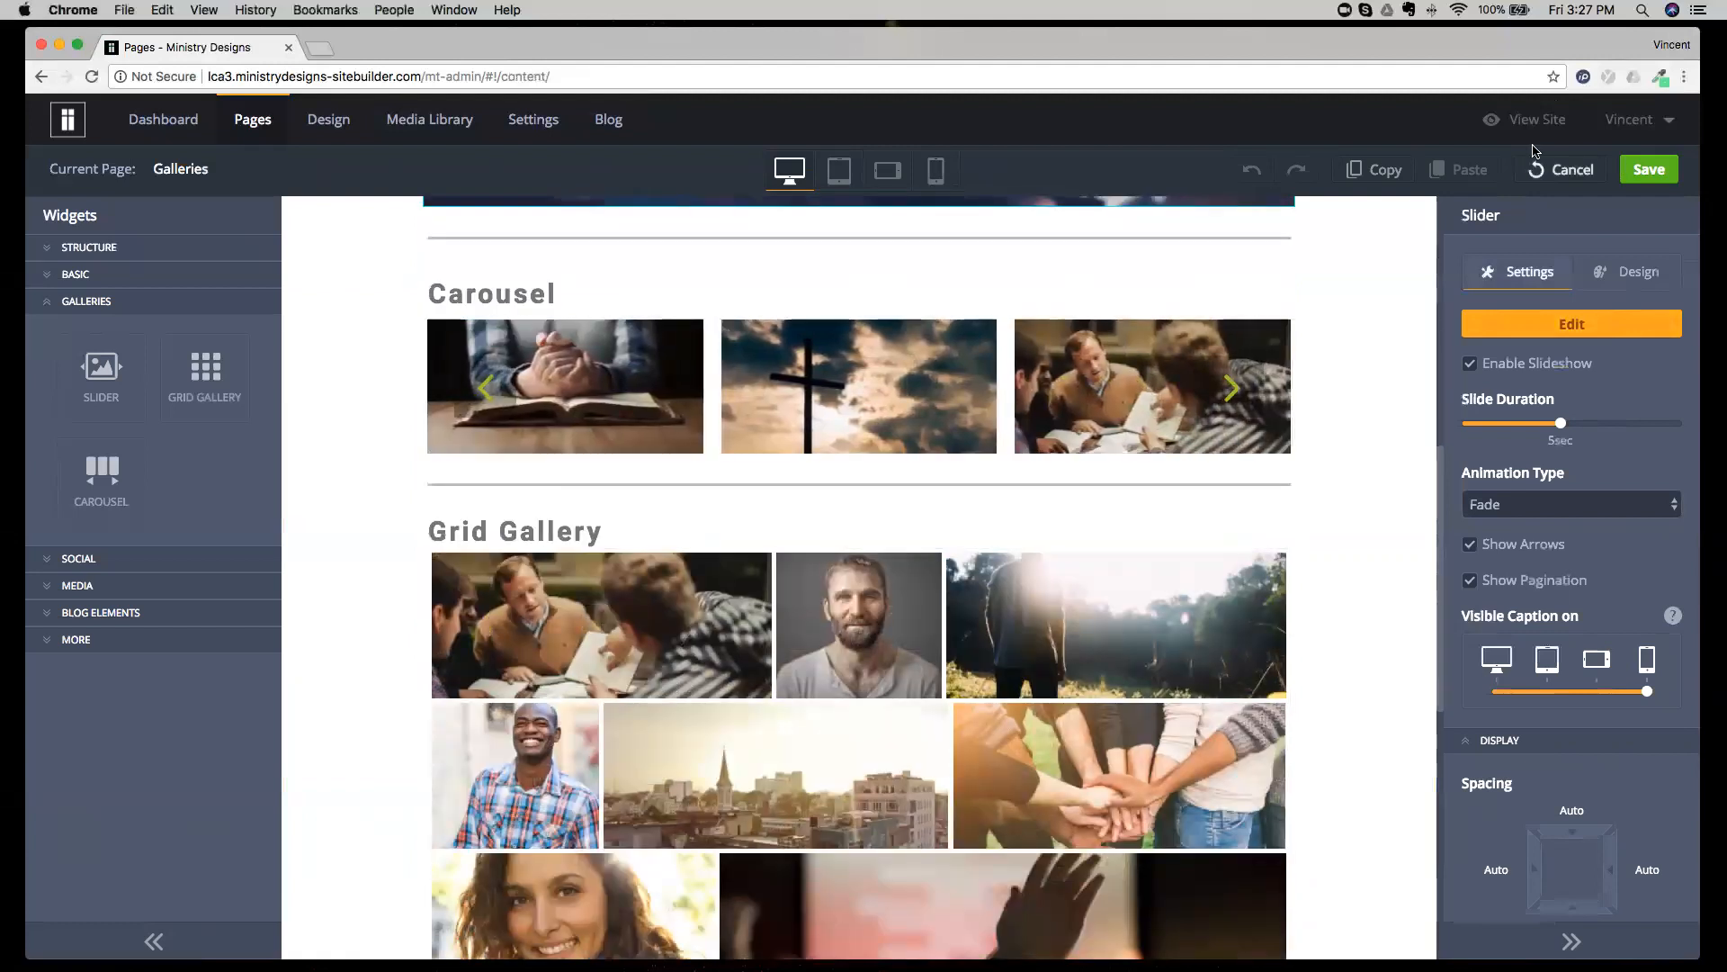
pyautogui.click(1630, 169)
pyautogui.click(1532, 171)
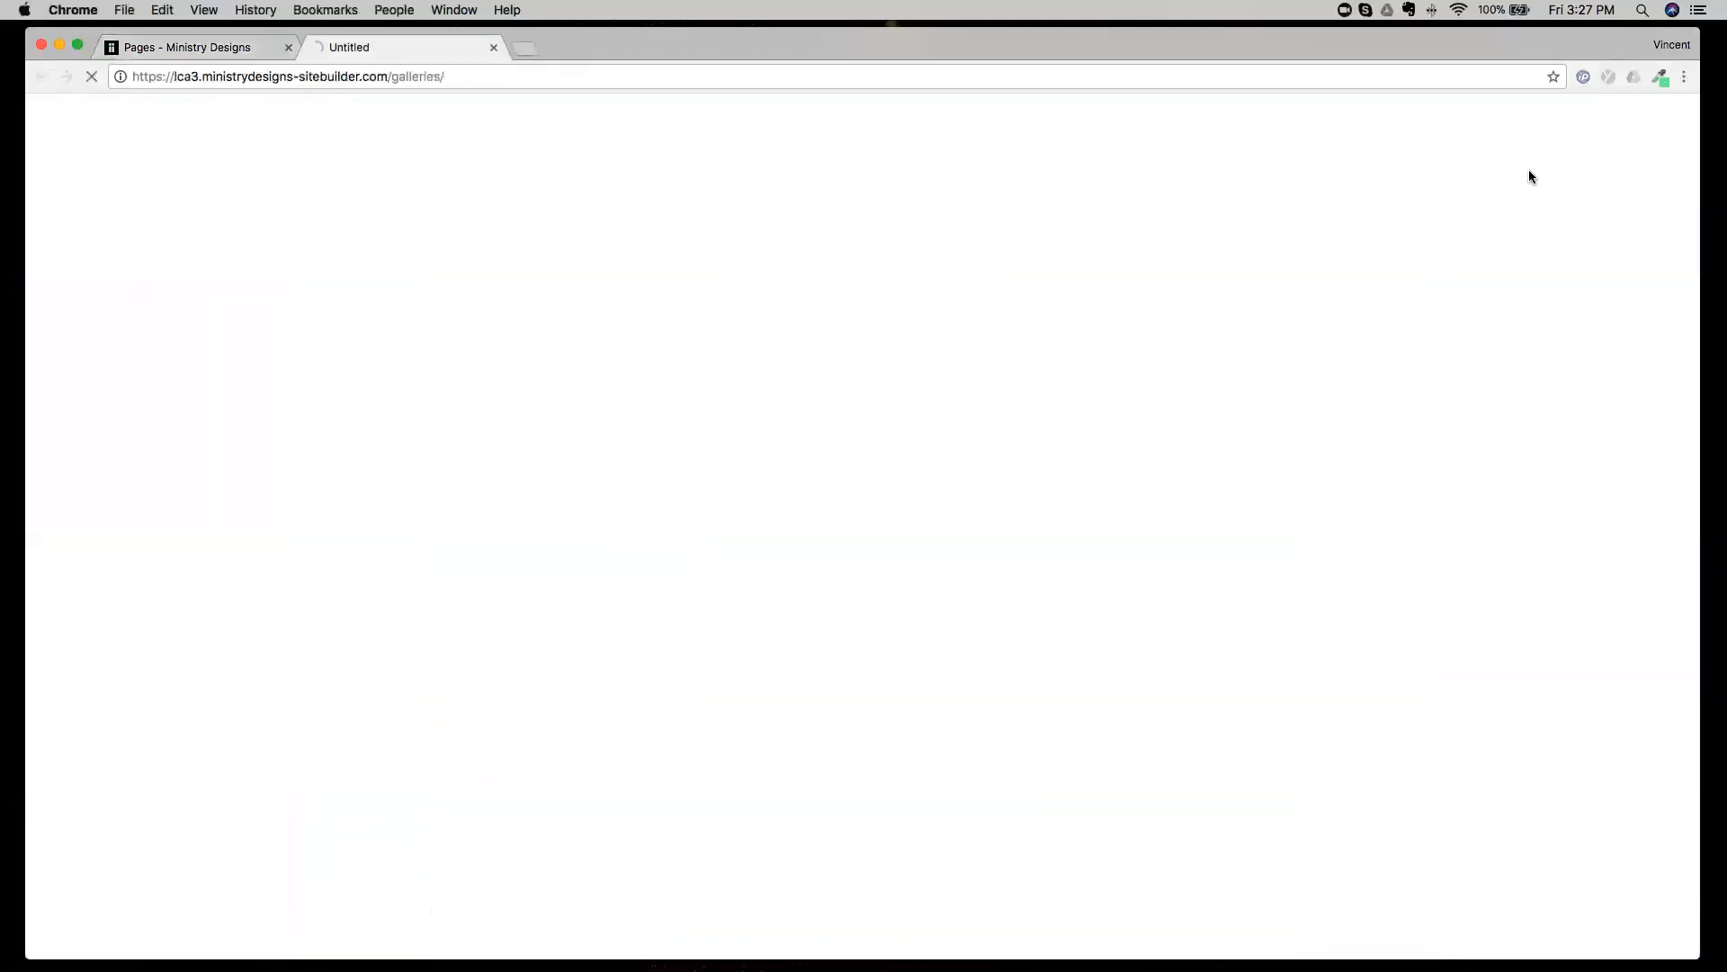
# Enlarge the bearded man's photo from the Grid Gallery on the live page and advance through the following images.
pyautogui.scroll(-7, 945, 460)
pyautogui.scroll(-10, 932, 468)
pyautogui.scroll(5, 933, 468)
pyautogui.click(885, 468)
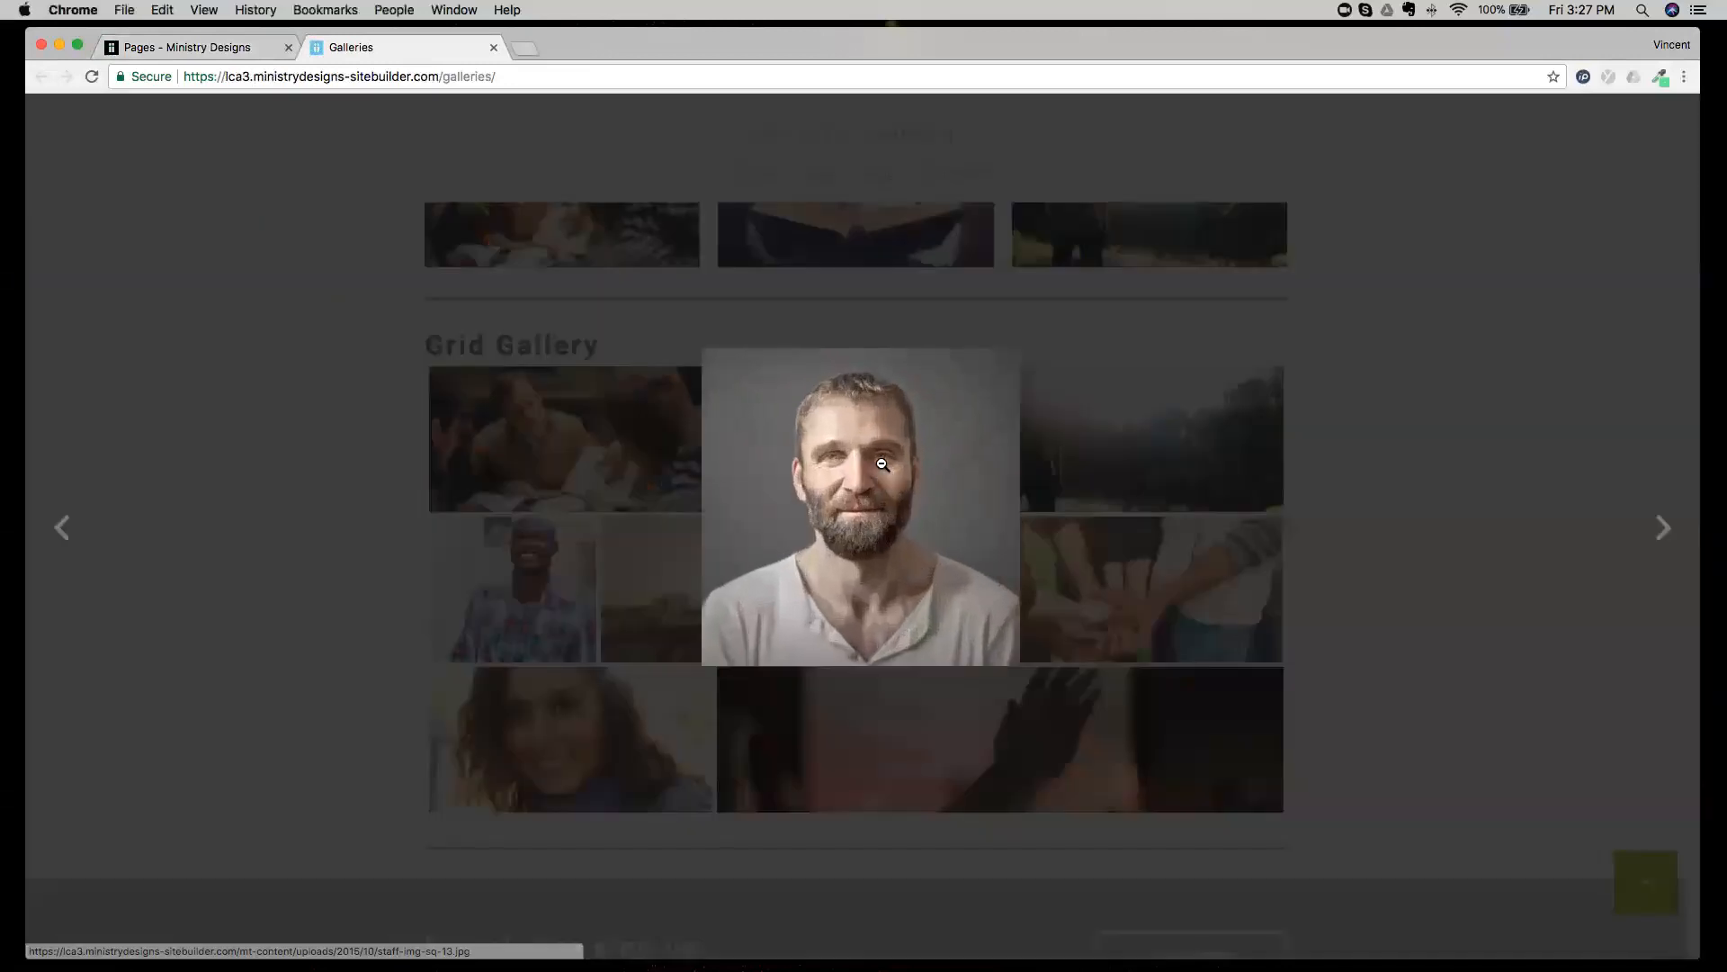
pyautogui.click(1660, 538)
pyautogui.click(1660, 539)
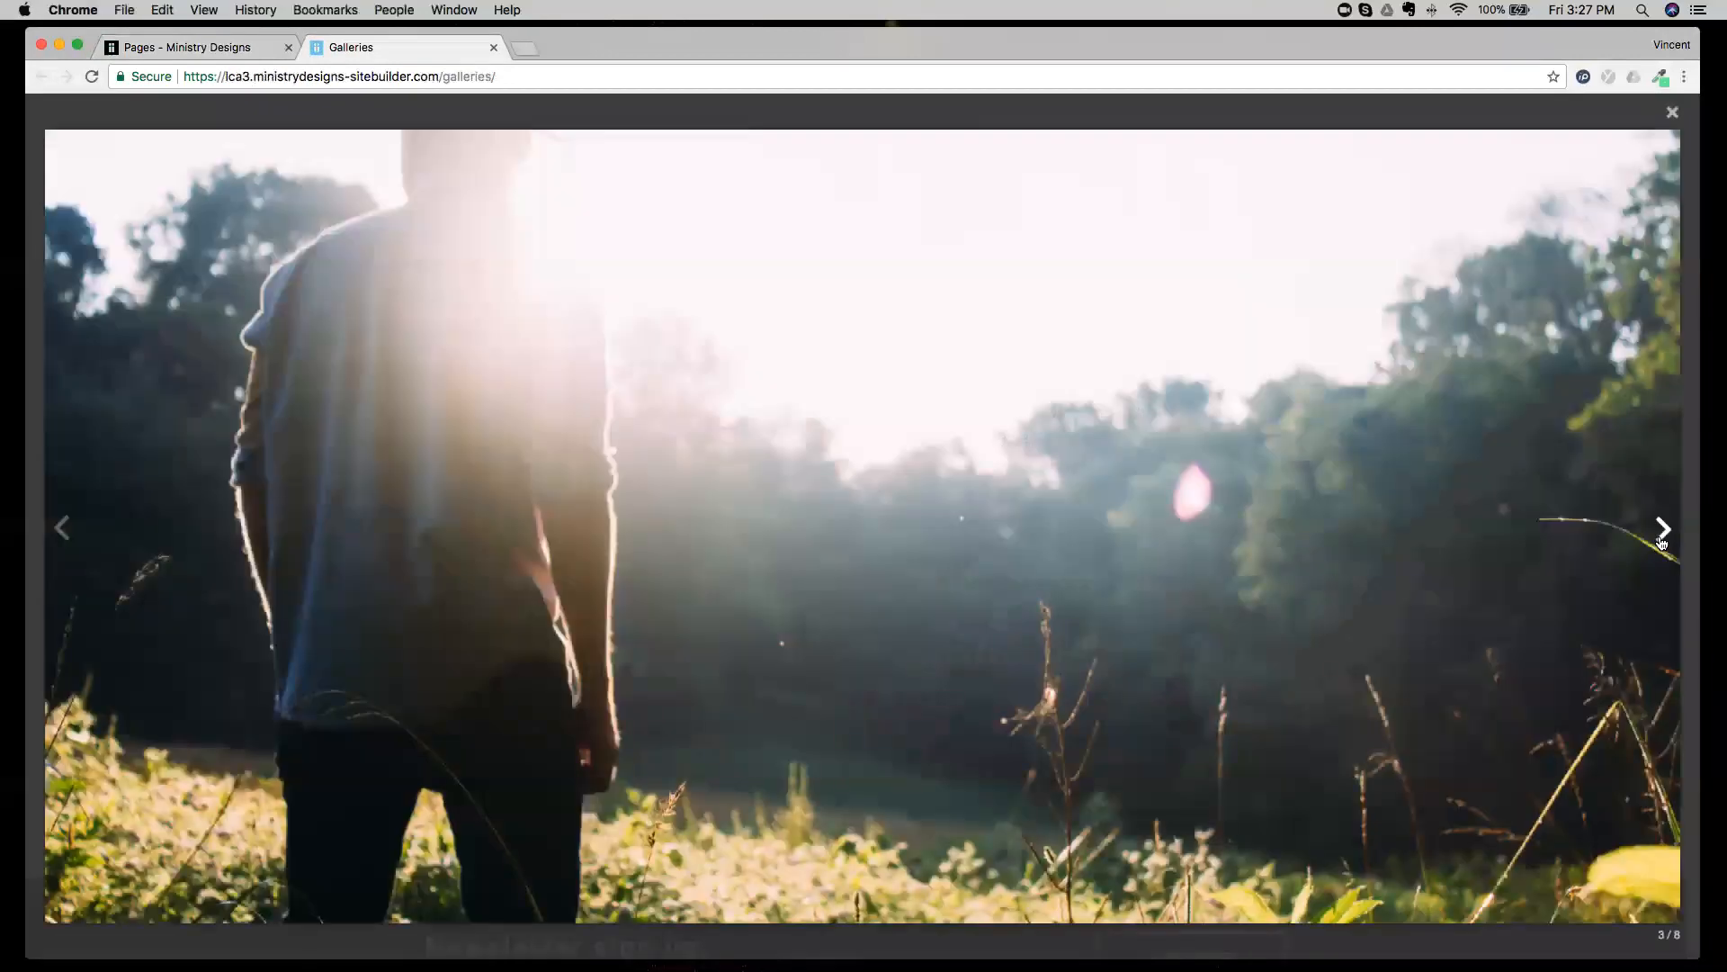
# Advance through more of the enlarged grid images, exit the enlarged view and close the live Galleries page.
pyautogui.click(1659, 540)
pyautogui.click(1659, 540)
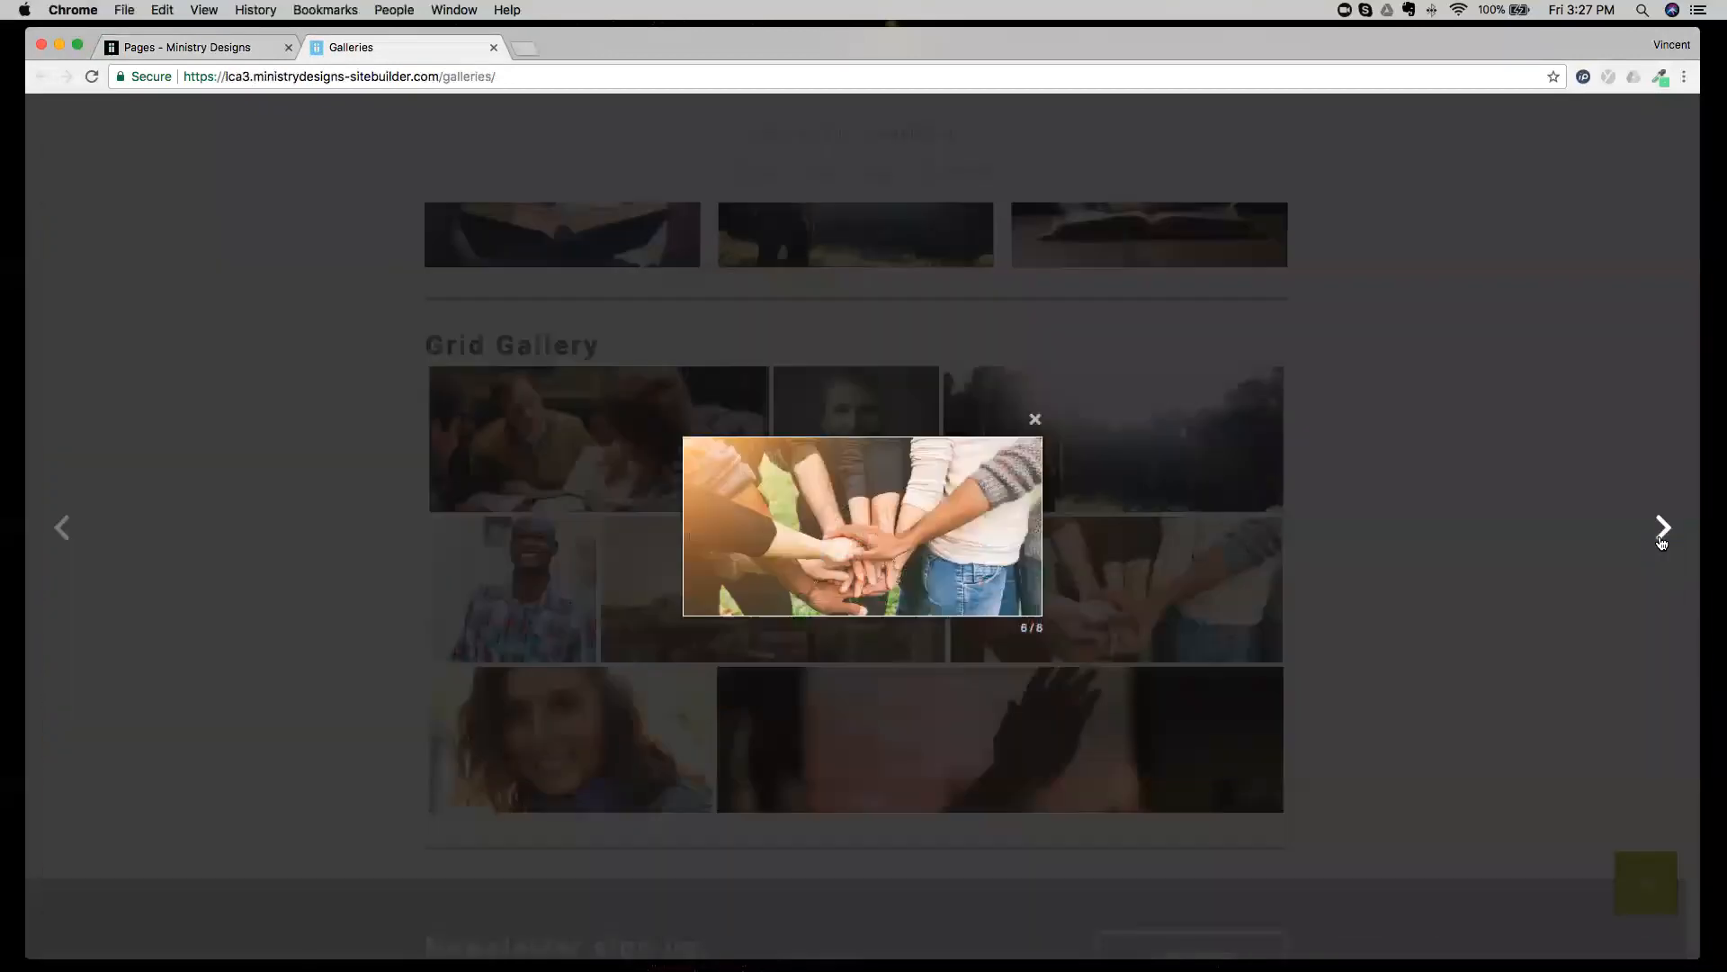
pyautogui.click(1034, 419)
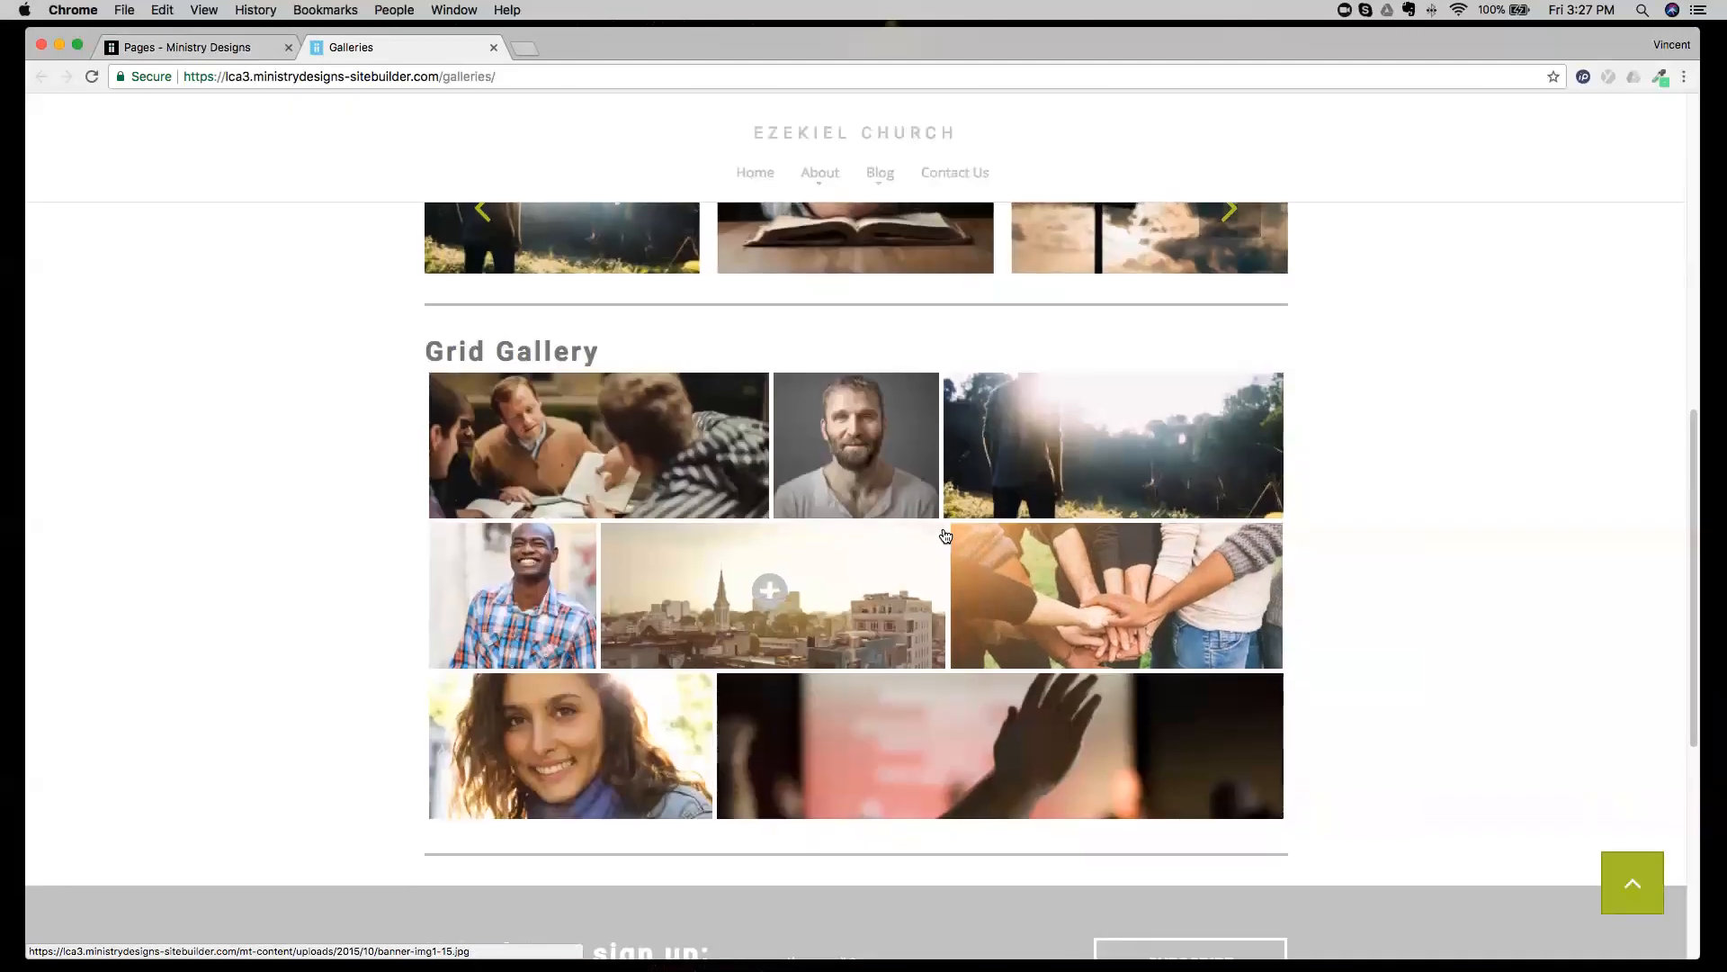
pyautogui.scroll(8, 945, 535)
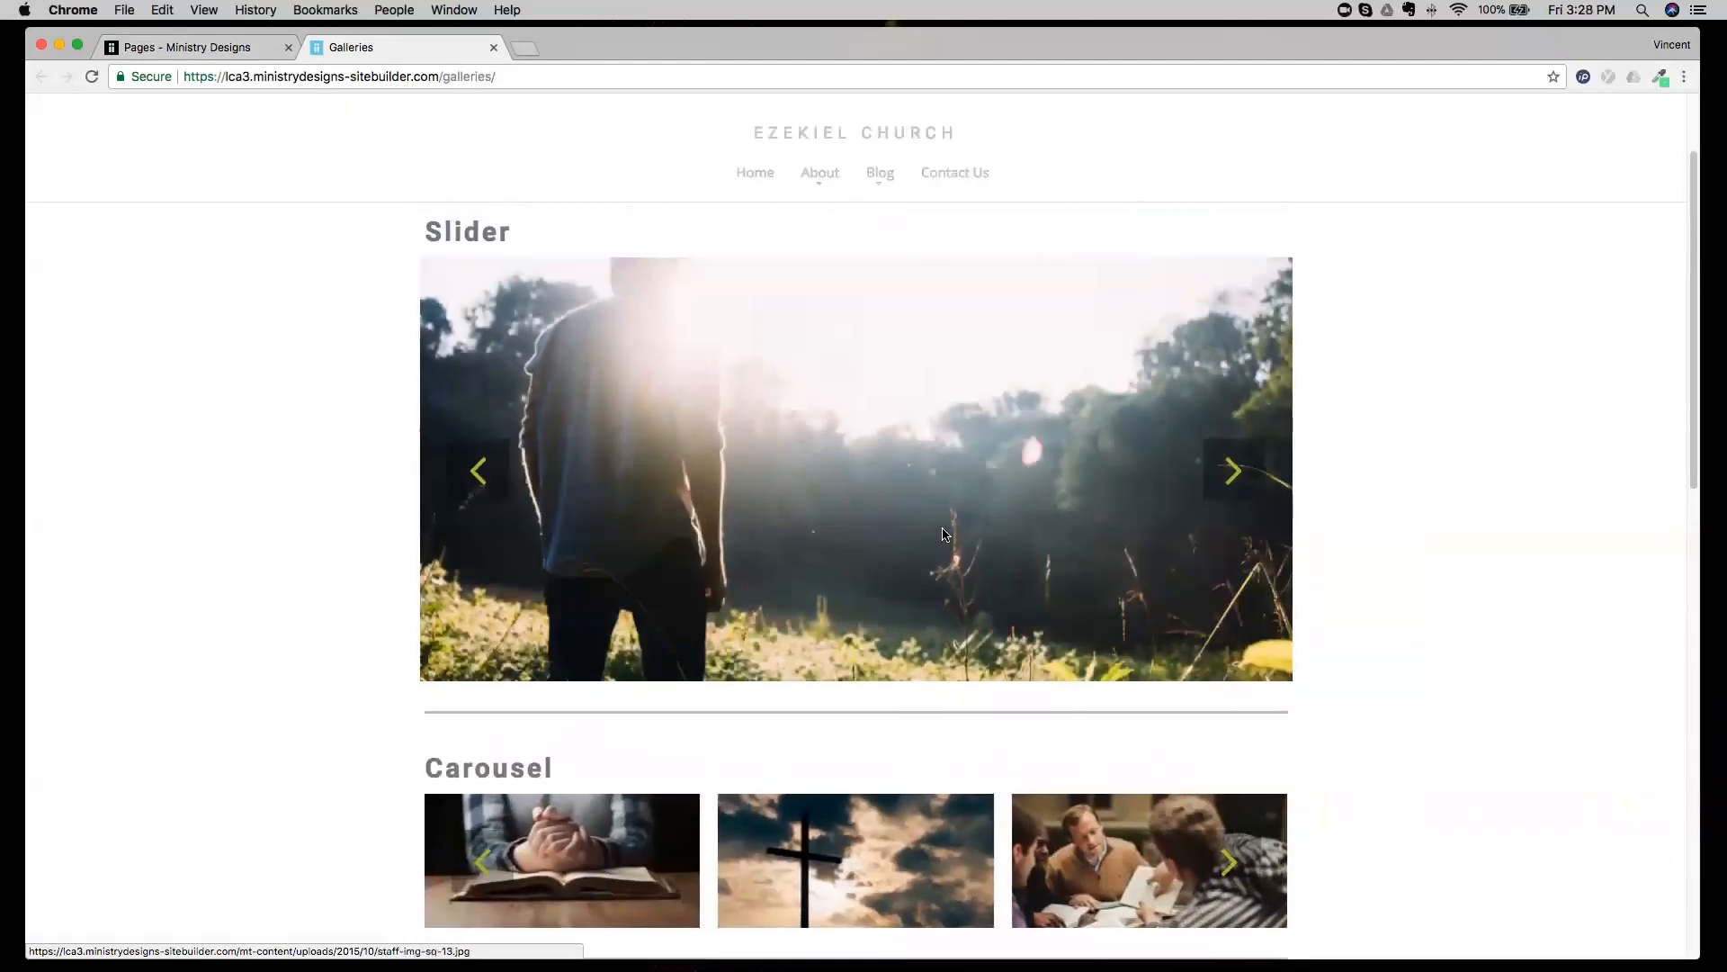
pyautogui.click(493, 47)
# Centre the slider in its row by using a three-column structure with the slider in a wider middle column.
pyautogui.scroll(-4, 492, 335)
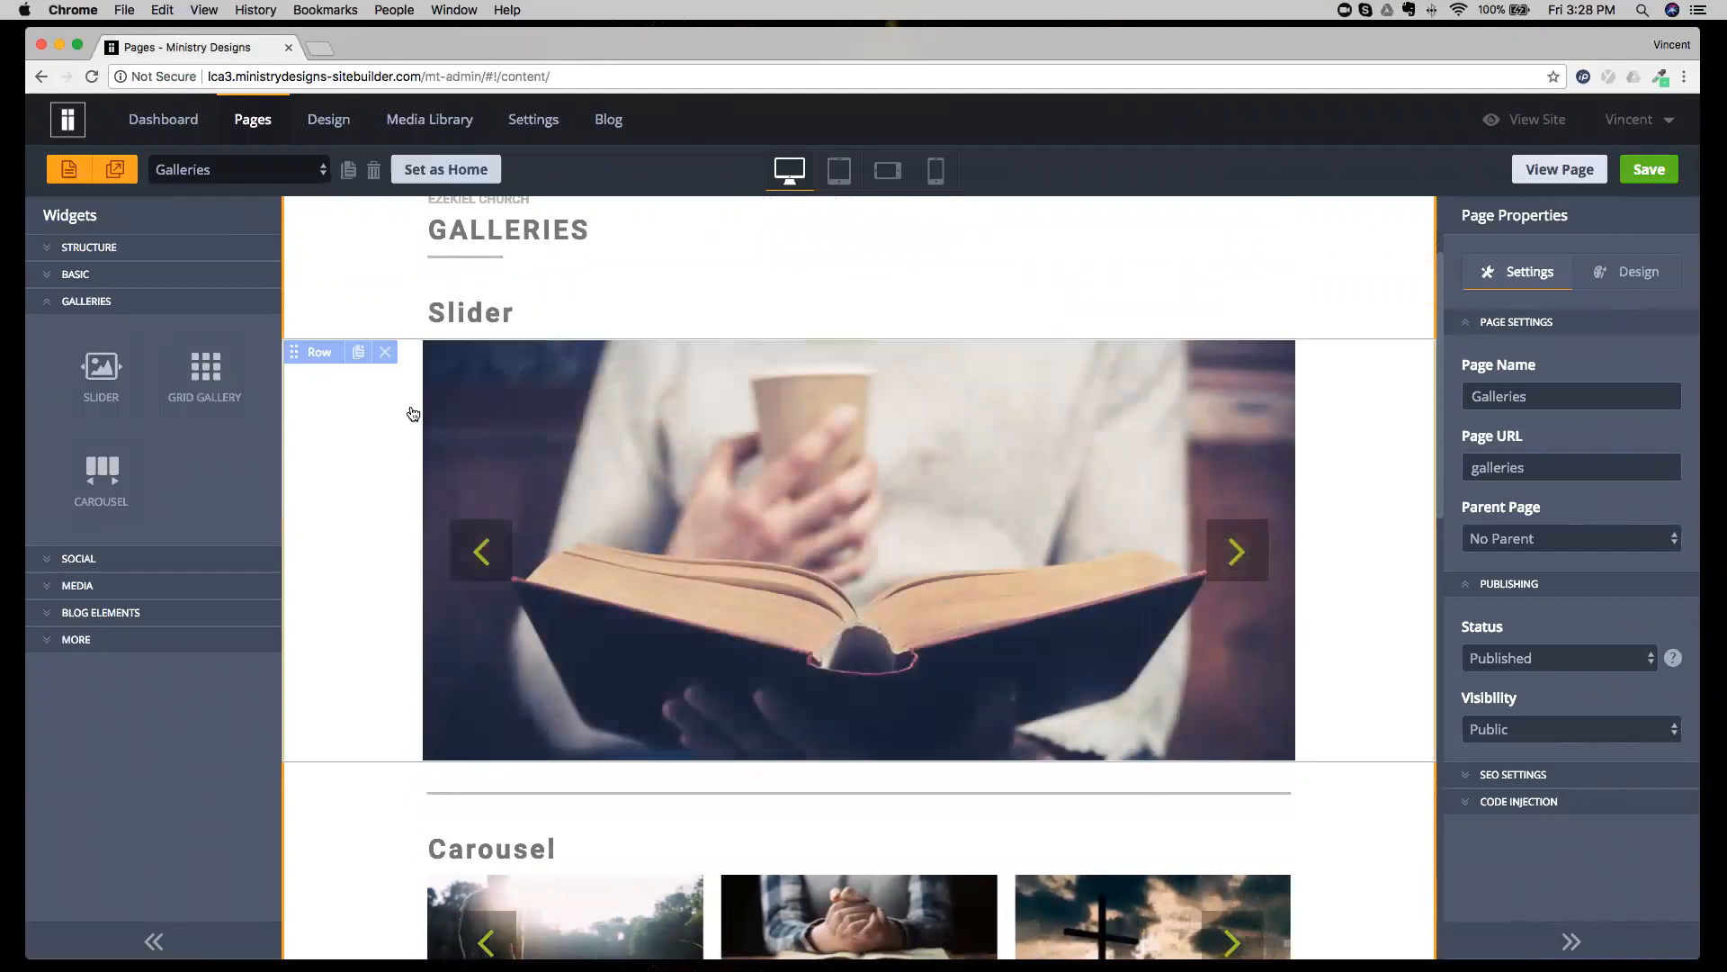
pyautogui.click(382, 439)
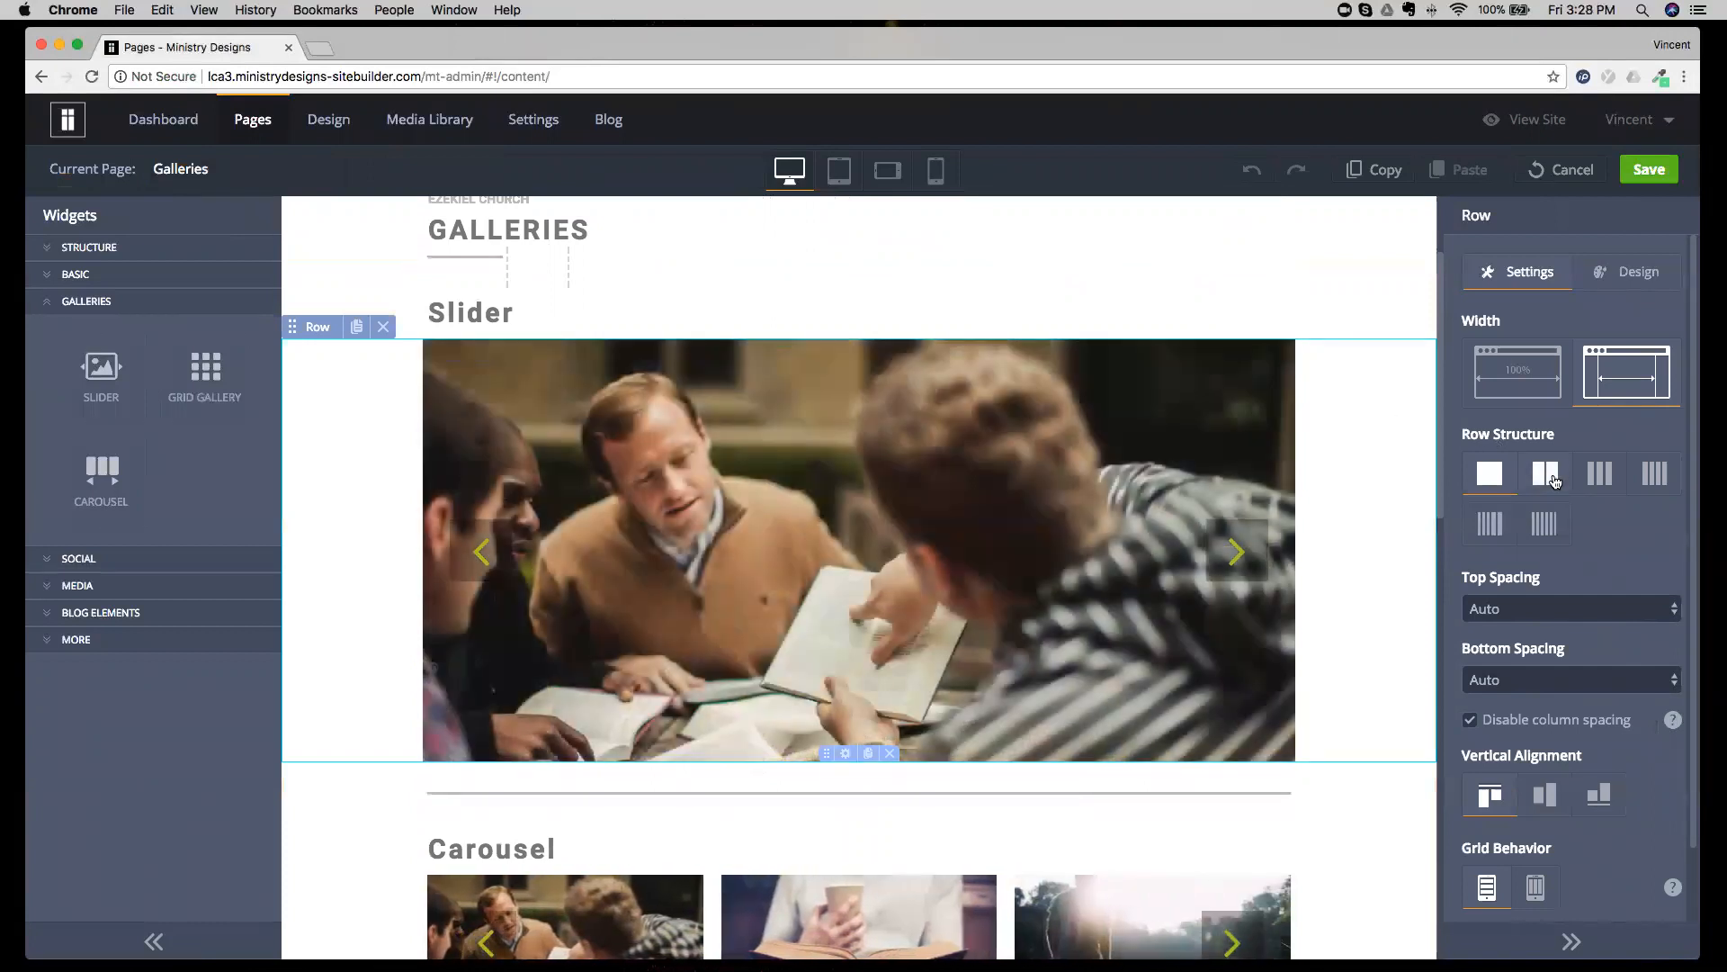
pyautogui.click(1599, 474)
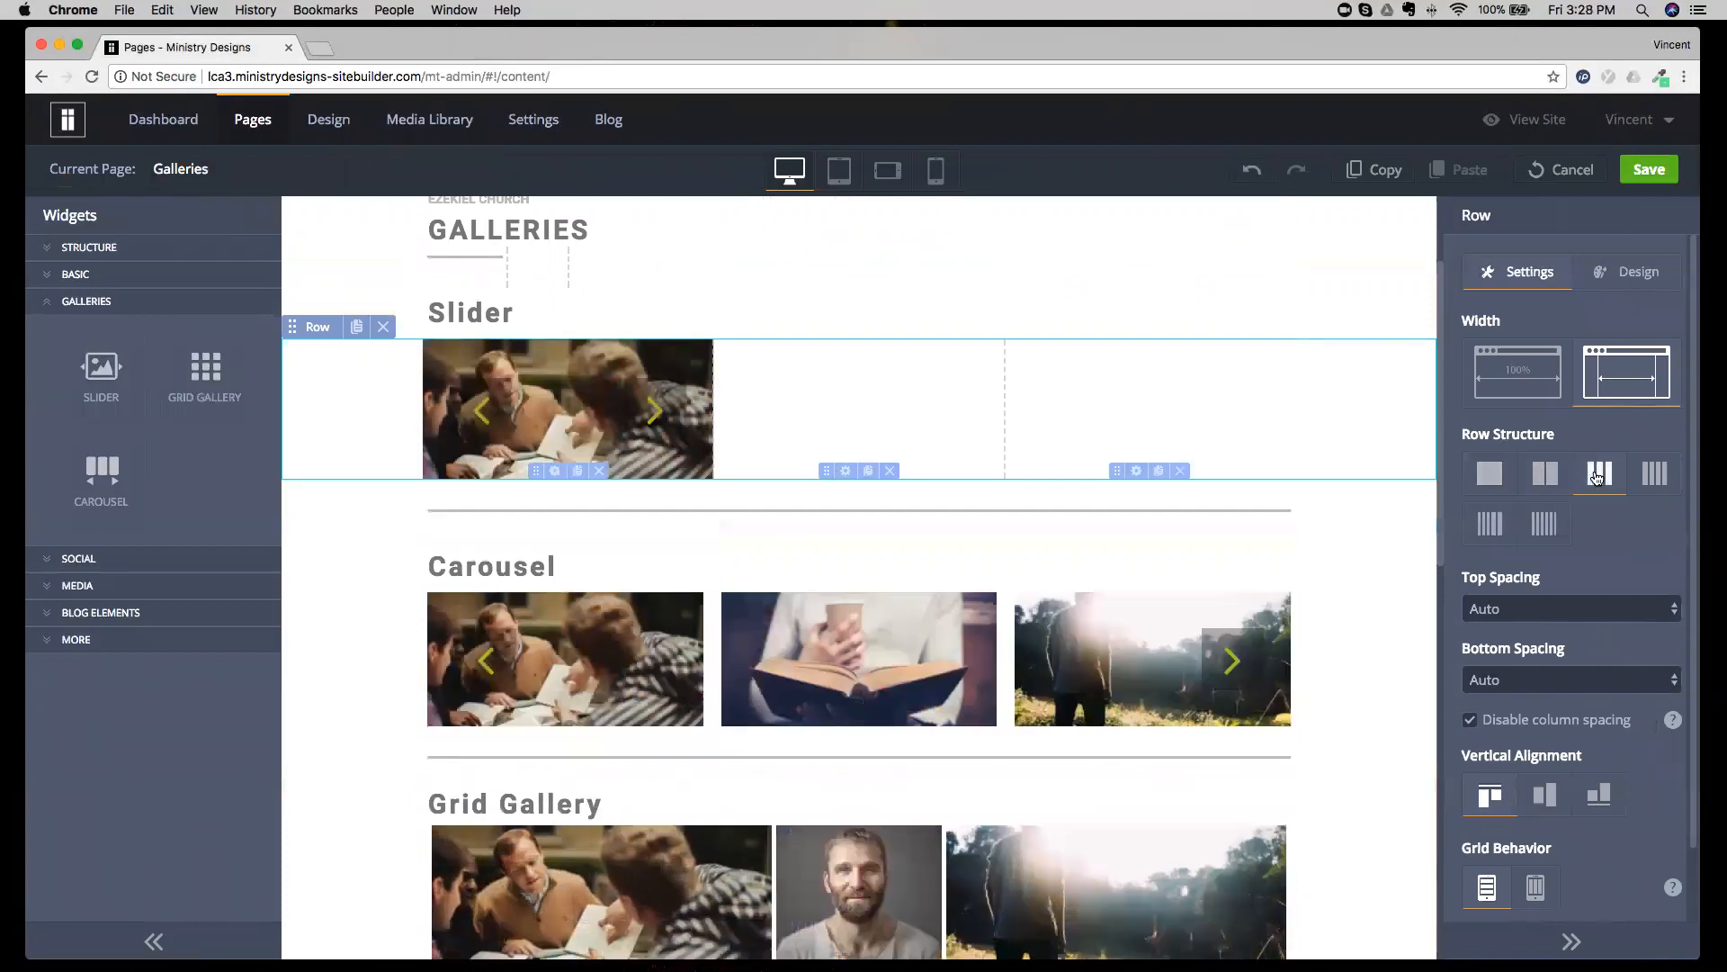
pyautogui.moveTo(569, 407); pyautogui.dragTo(990, 392)
pyautogui.click(1017, 404)
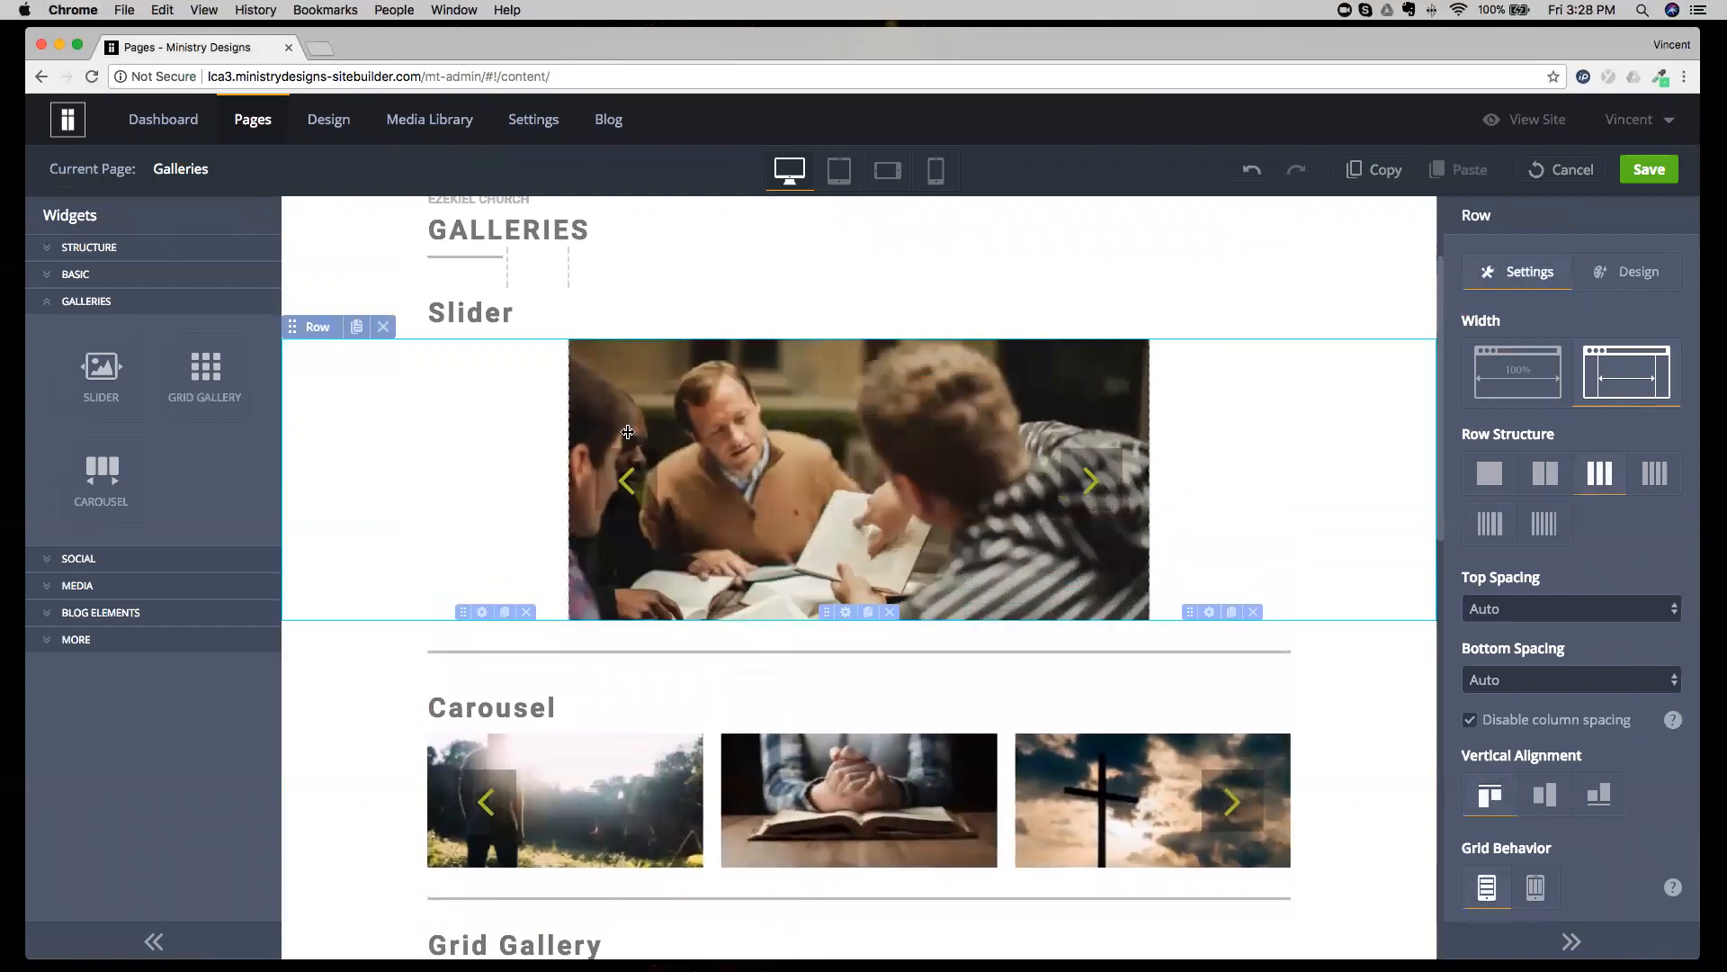
# Undo the slider row's column changes and discard the Galleries page edits.
pyautogui.click(1256, 177)
pyautogui.click(1256, 177)
pyautogui.click(1256, 178)
pyautogui.click(1256, 177)
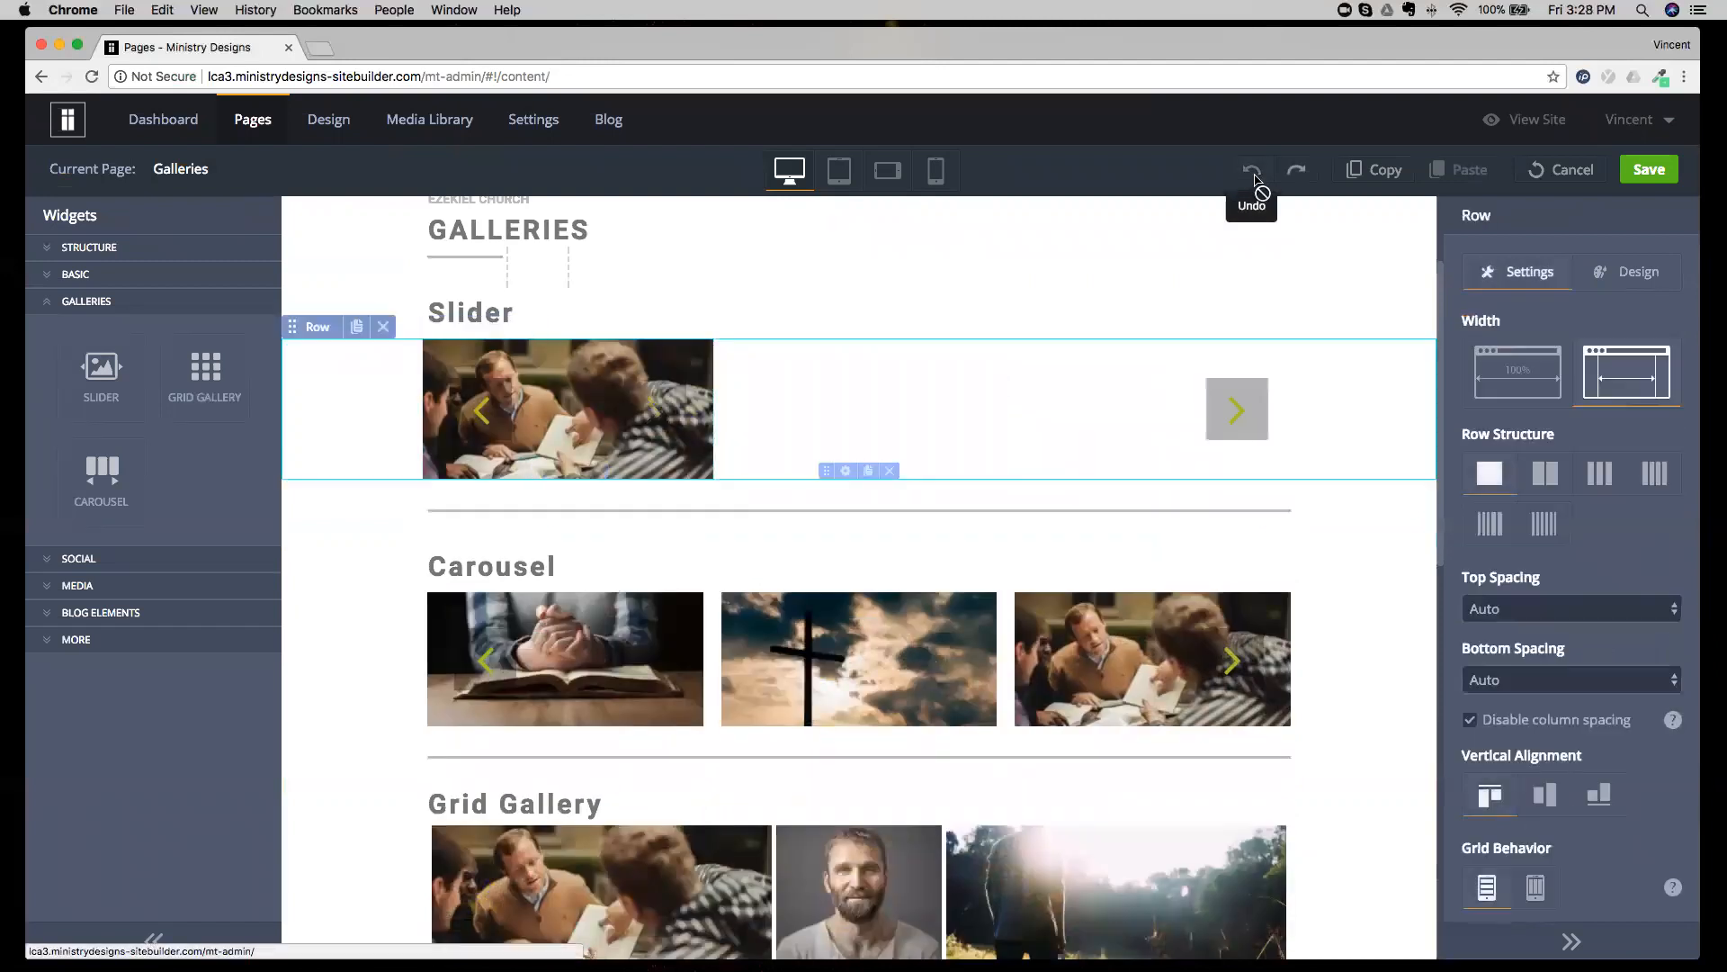
pyautogui.click(1563, 169)
pyautogui.click(820, 570)
pyautogui.scroll(-3, 758, 496)
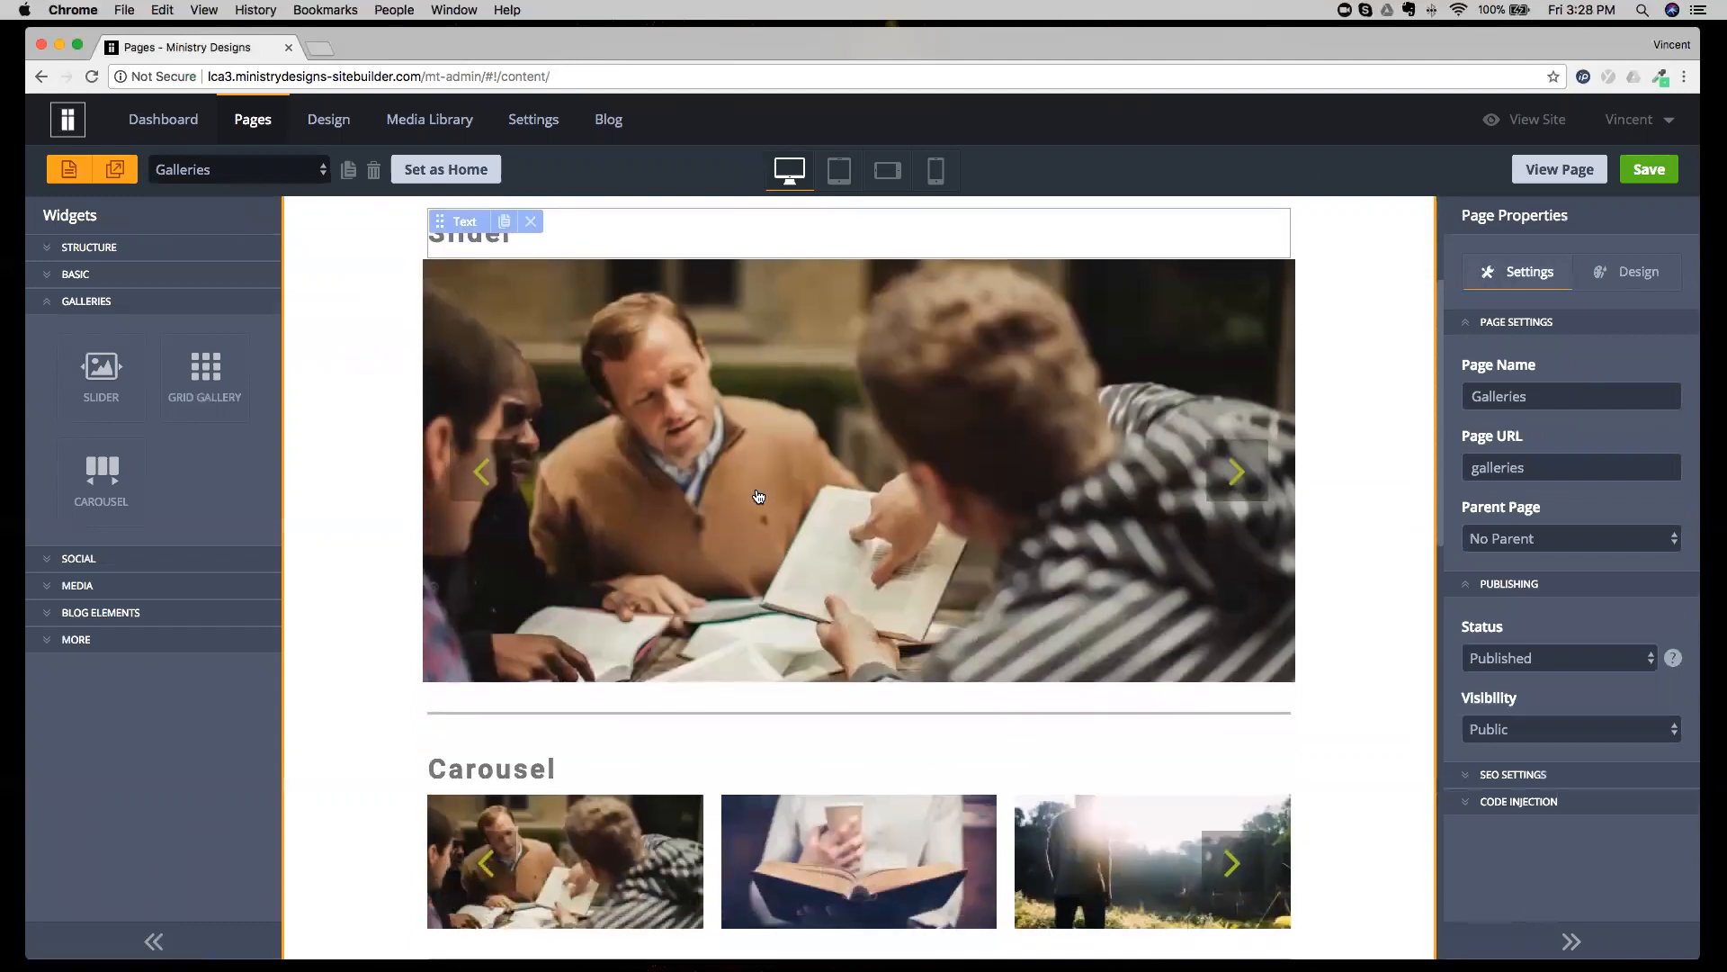
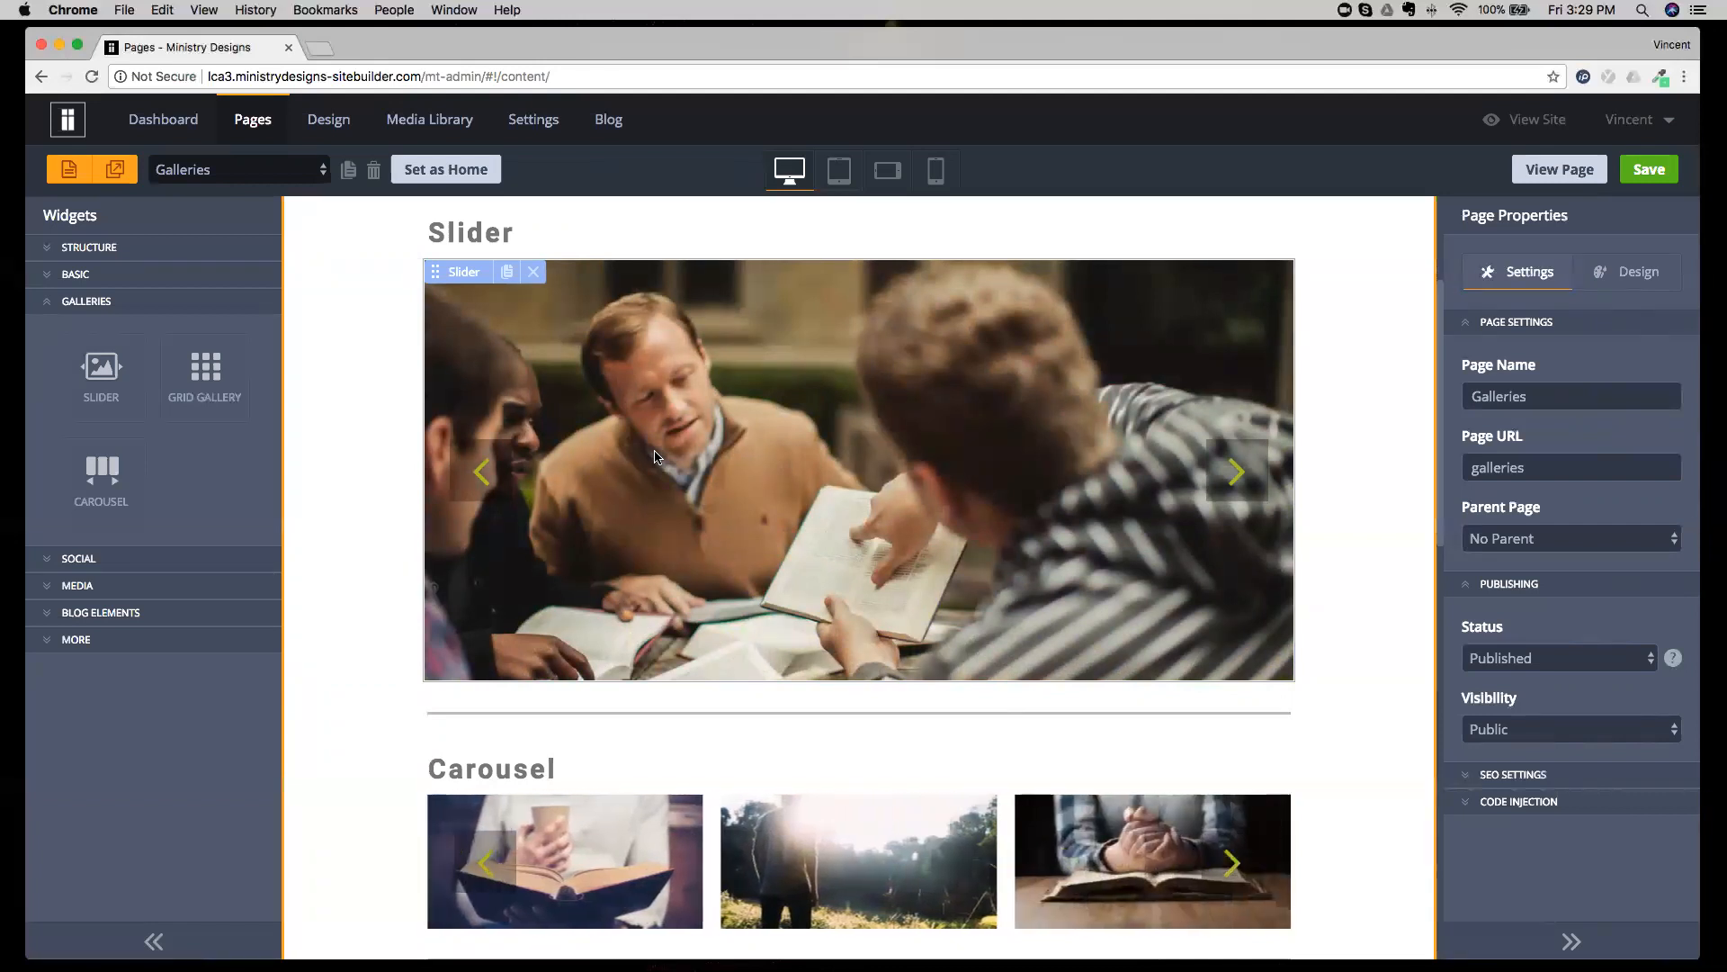
# Show the Social widgets and switch the editor to the Social page, viewing its Social Links section.
pyautogui.click(106, 303)
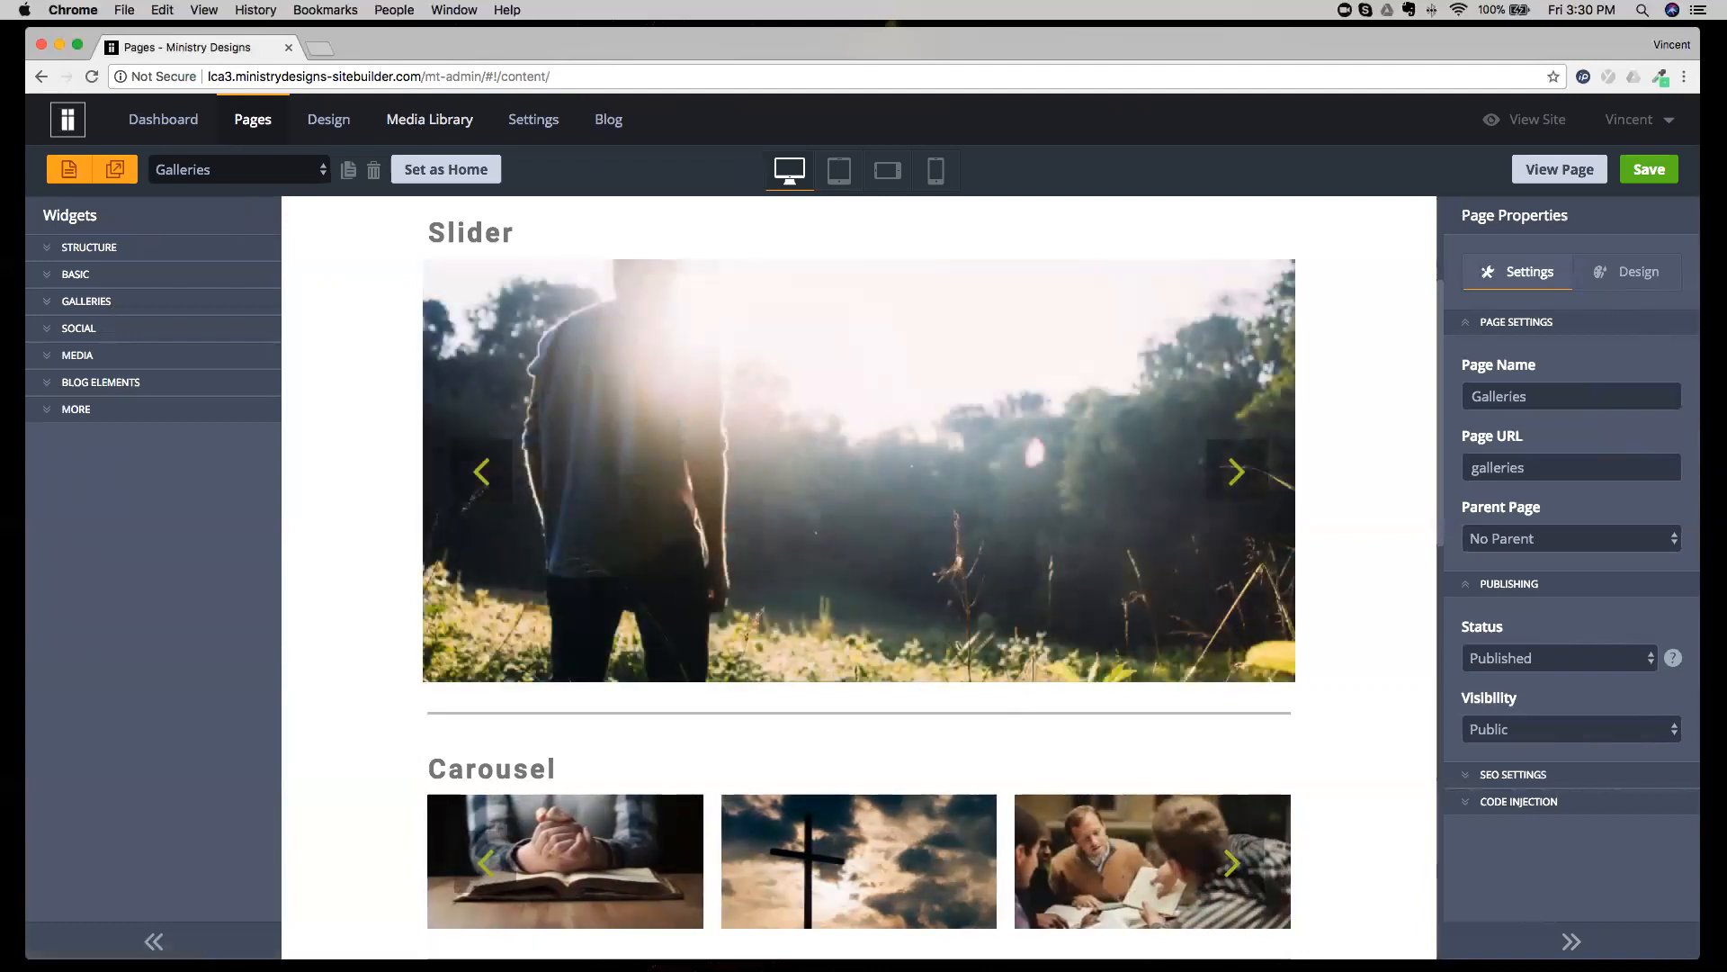
pyautogui.click(90, 326)
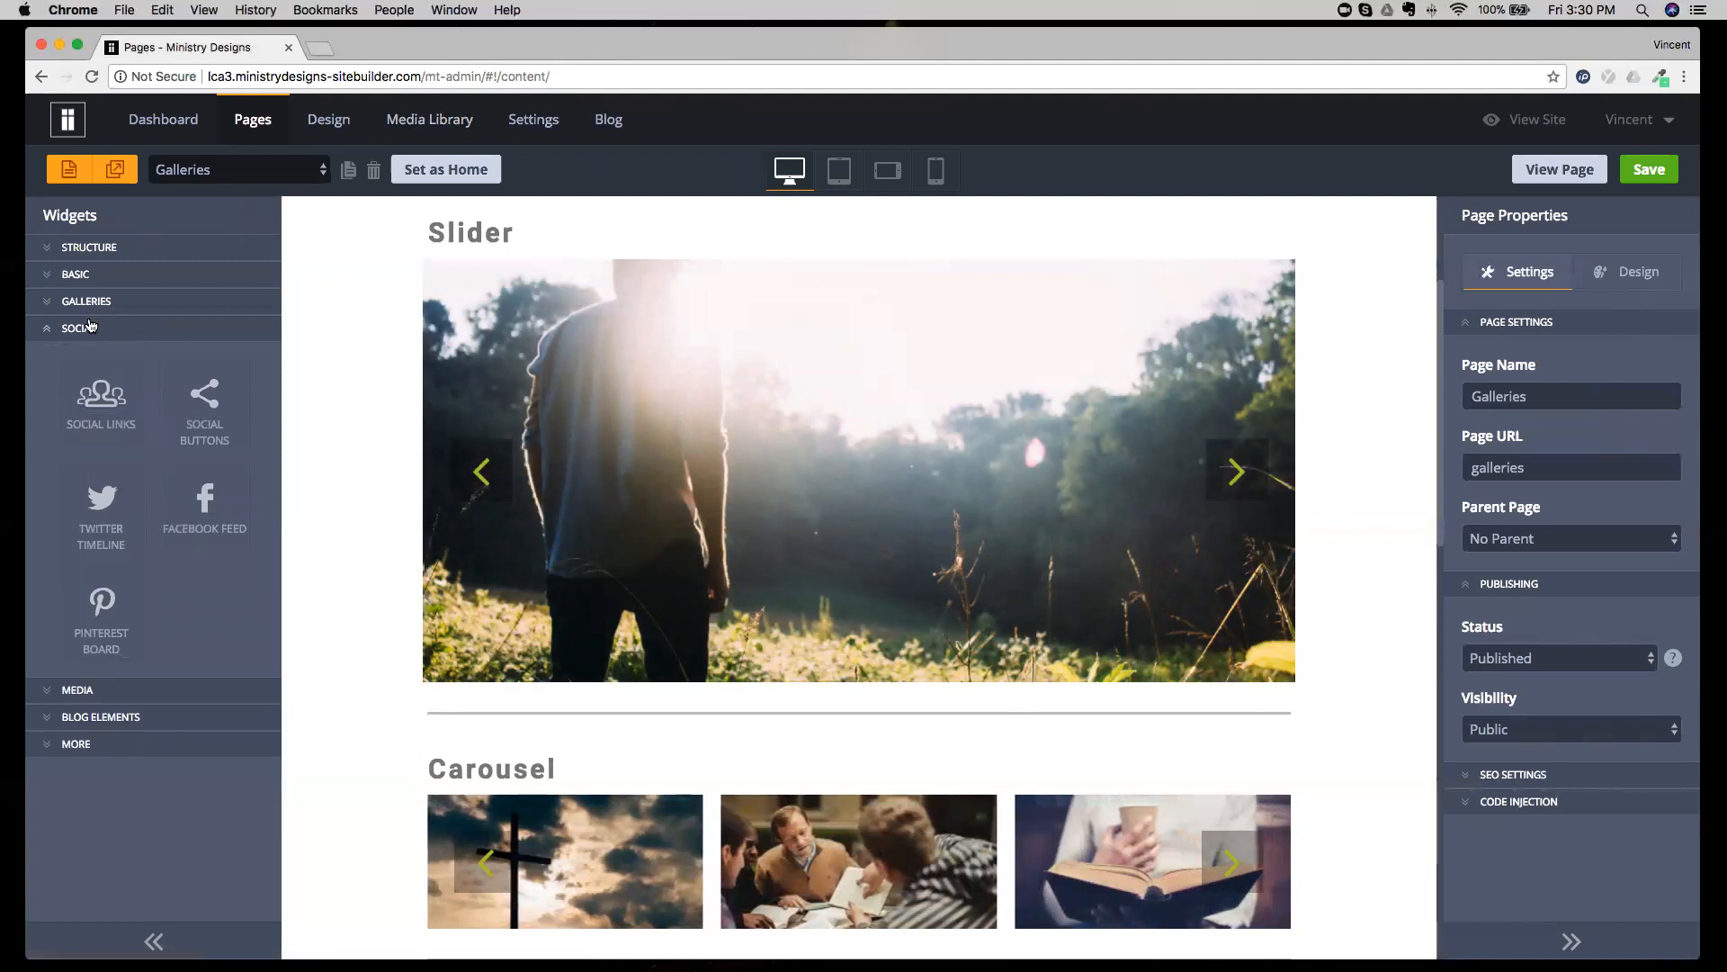
pyautogui.click(295, 172)
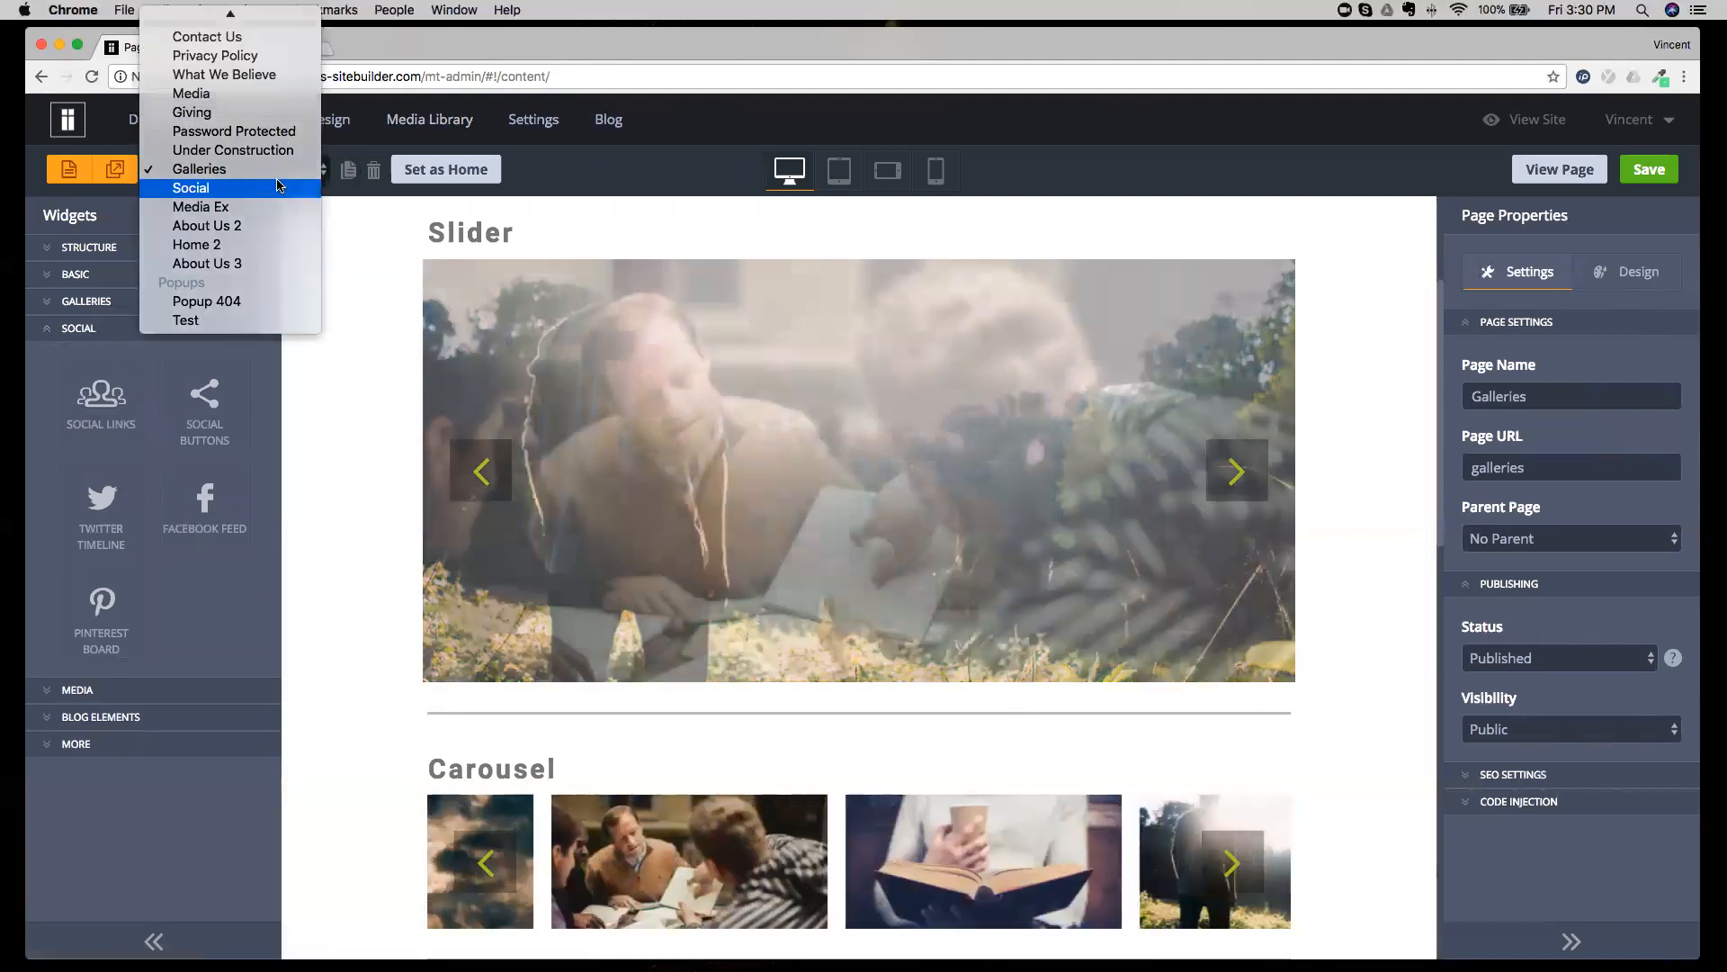
pyautogui.click(279, 186)
pyautogui.scroll(-3, 388, 342)
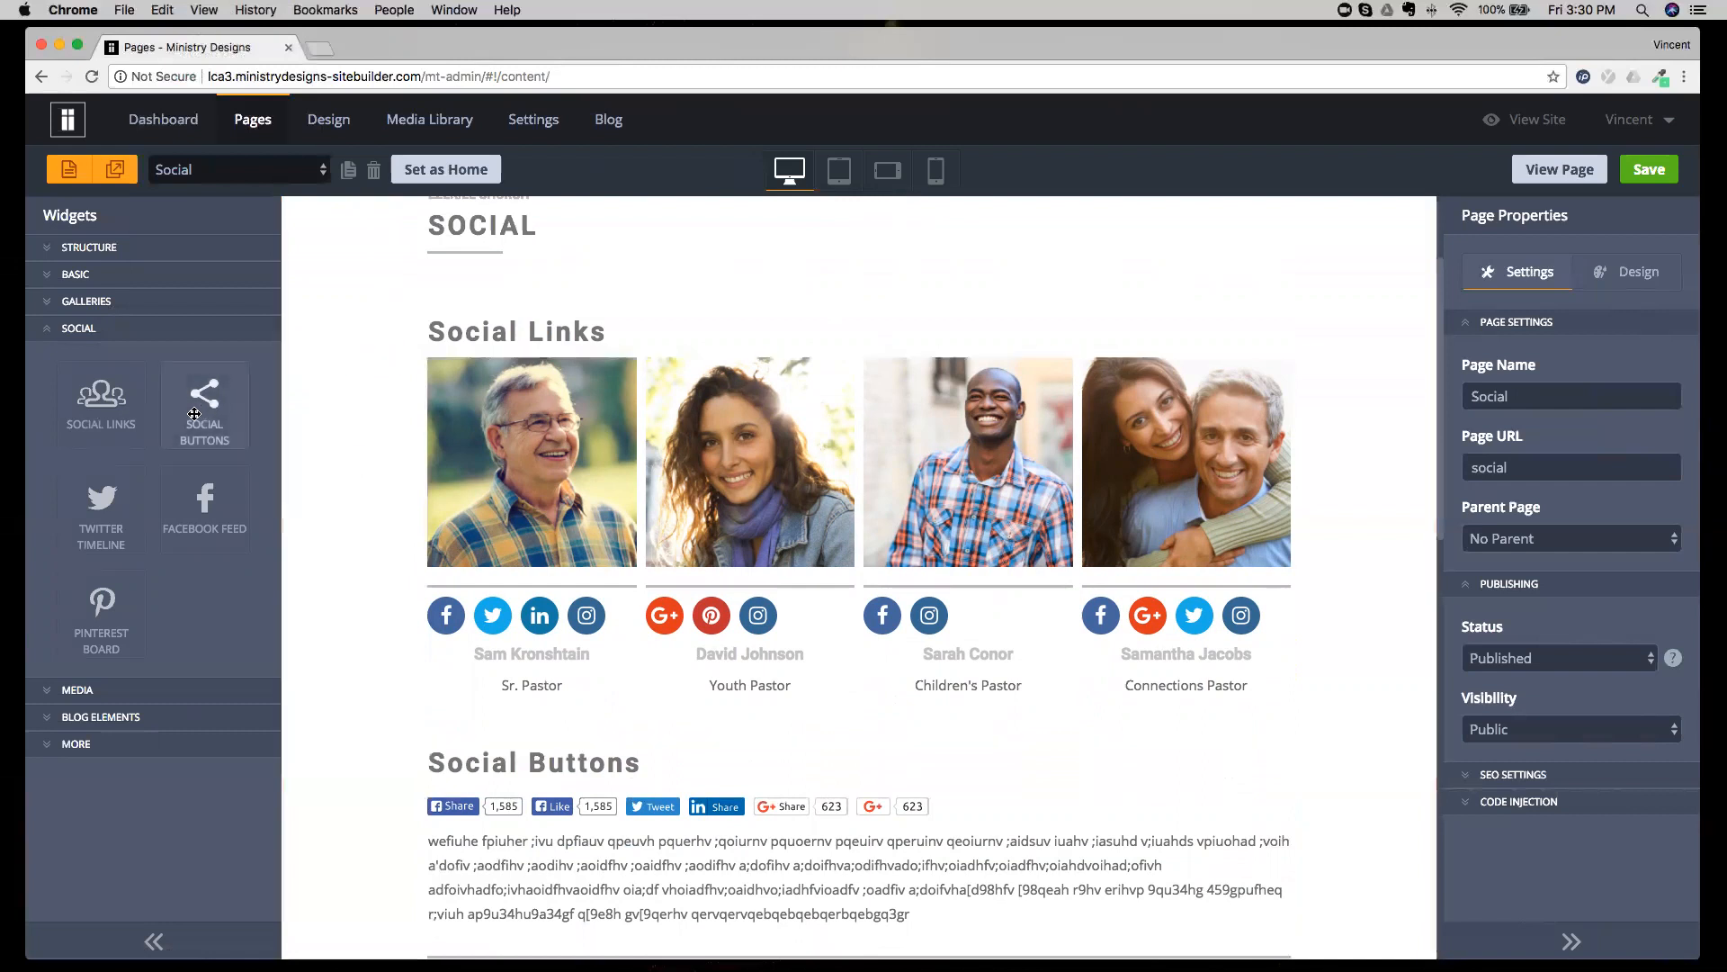
# Open the settings of the Senior Pastor's Social Links widget and review its URL fields.
pyautogui.click(612, 632)
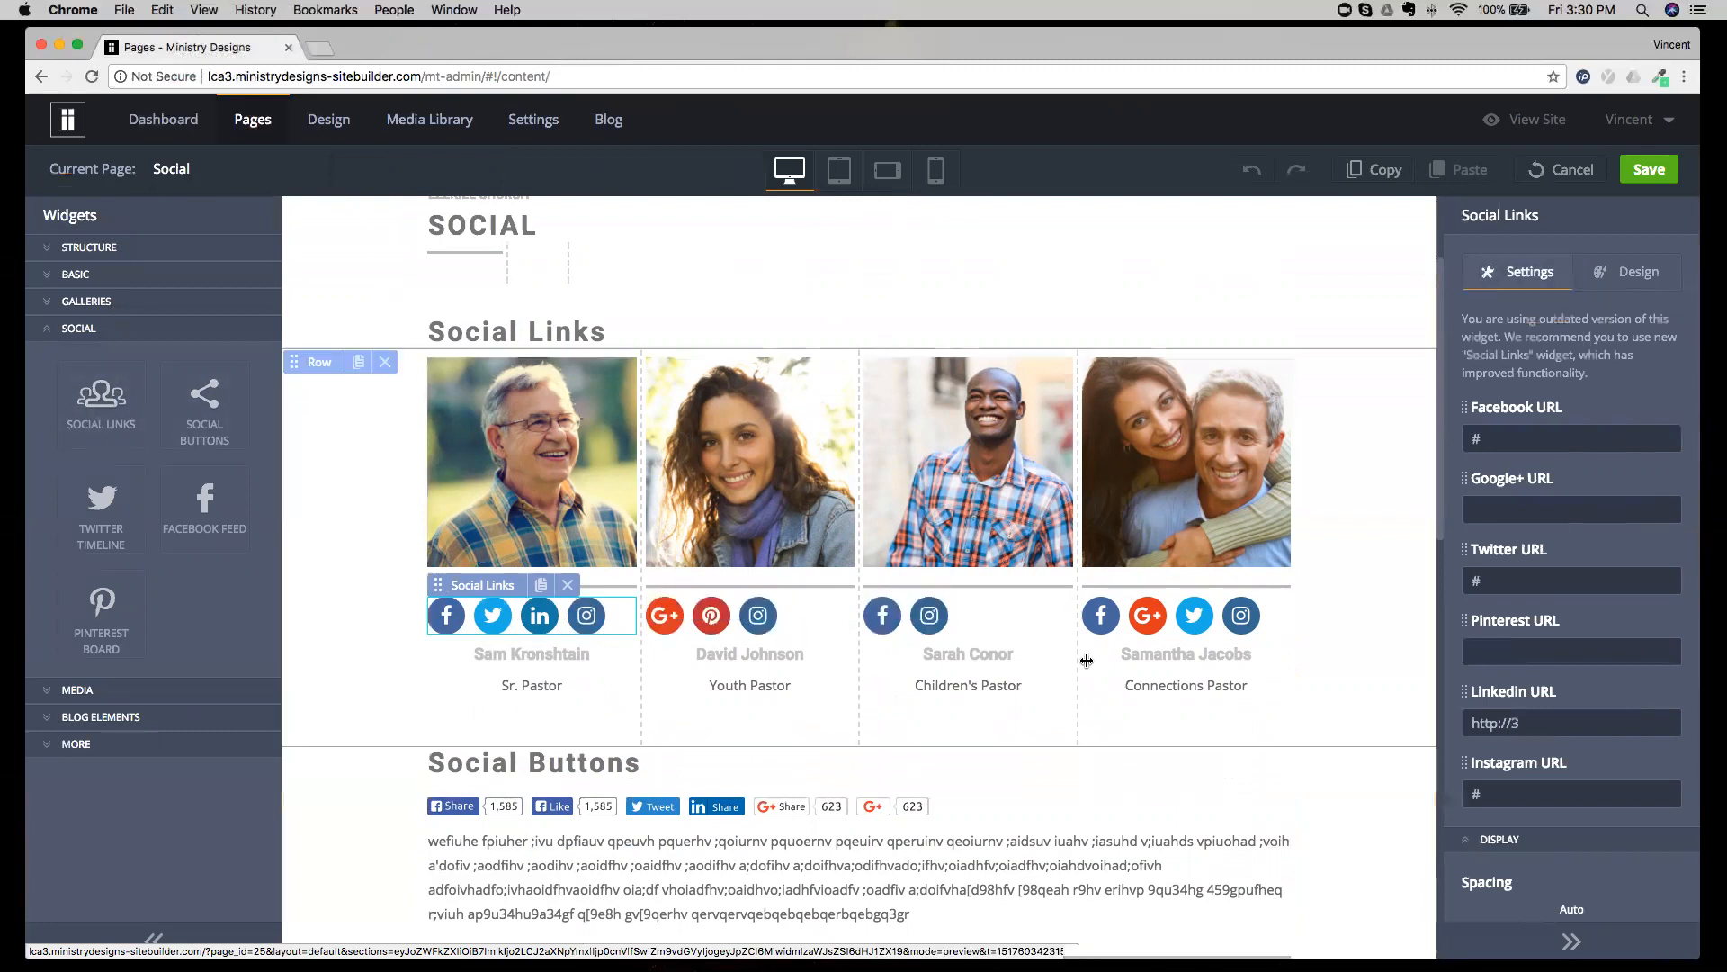
pyautogui.scroll(-3, 1493, 405)
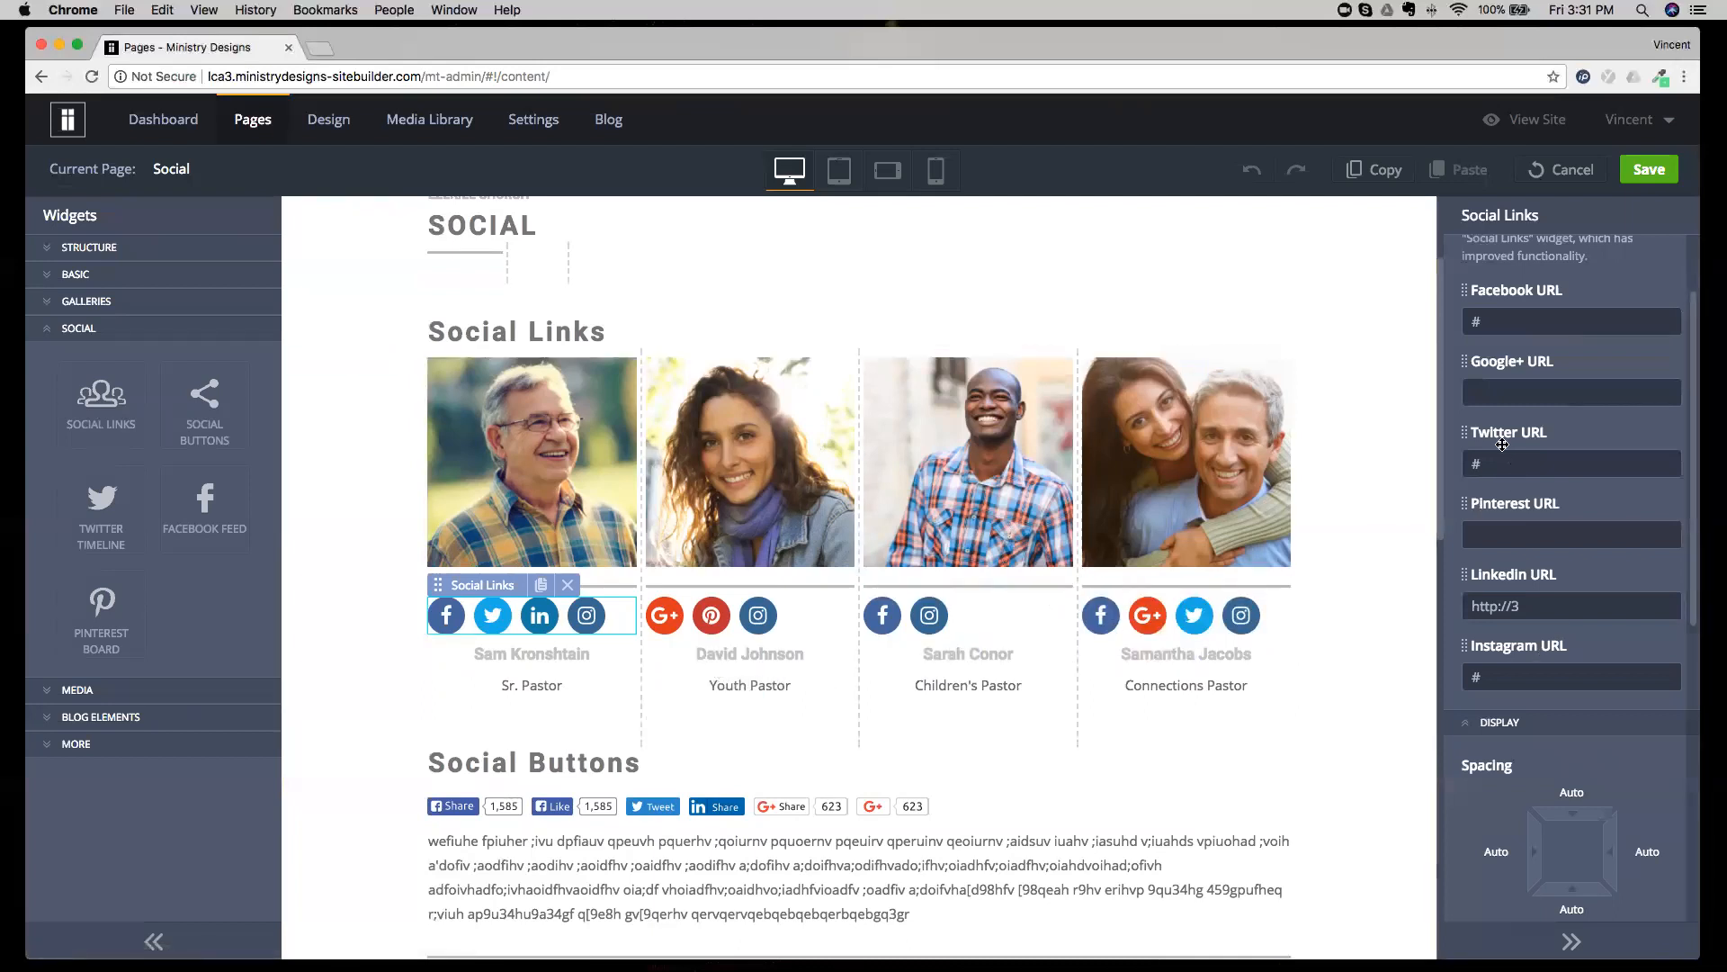
pyautogui.click(1495, 318)
pyautogui.click(1504, 392)
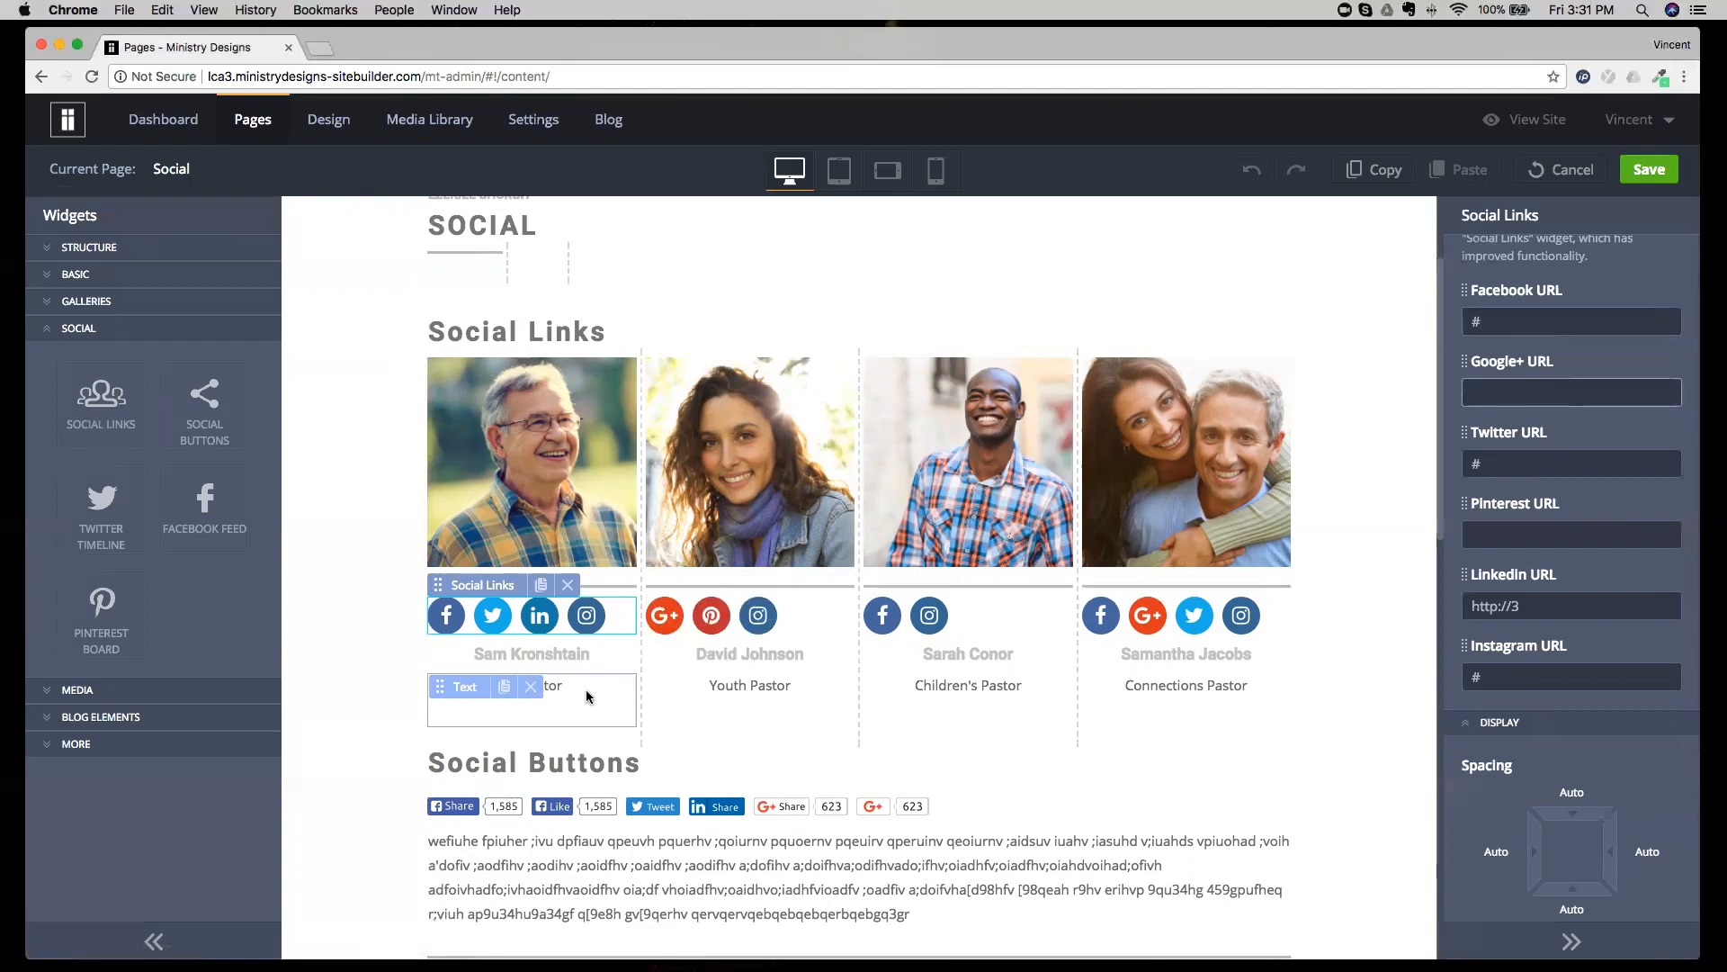
# Enter the placeholder GOOGLEIUUFHRUEHG9 as the Google+ URL in the Senior Pastor's Social Links widget and clear it again.
pyautogui.click(571, 652)
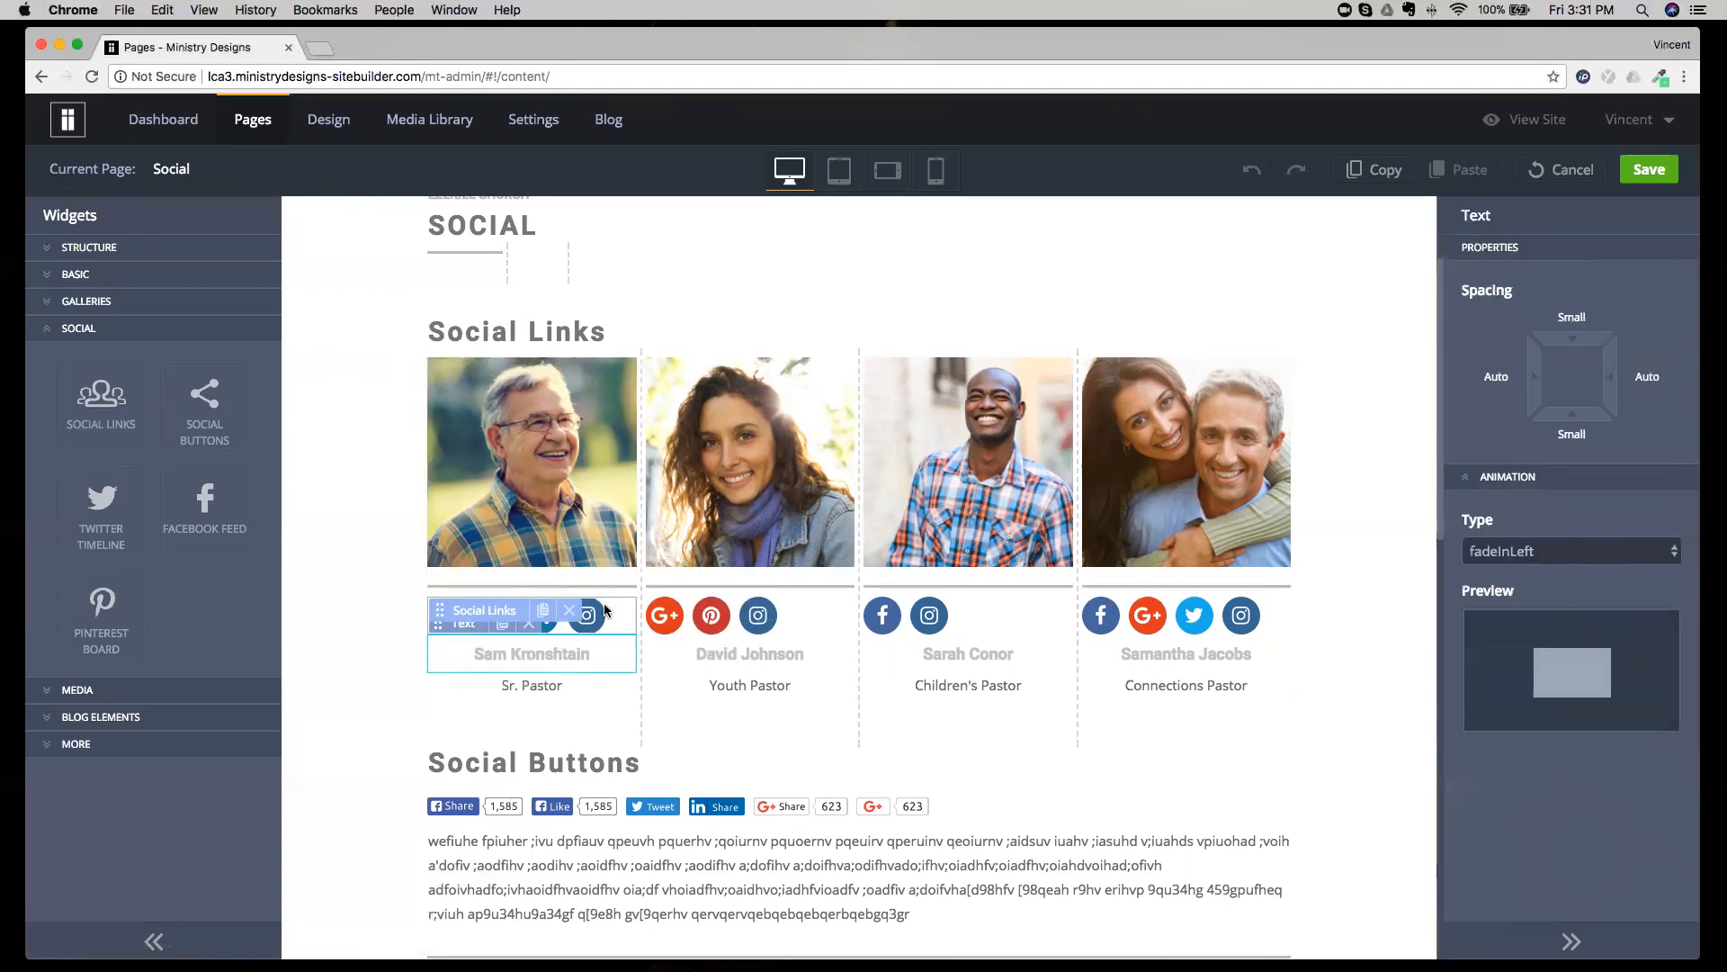
pyautogui.click(599, 617)
pyautogui.click(1504, 509)
pyautogui.write('GOOGLEIUUFHRUEHG9')
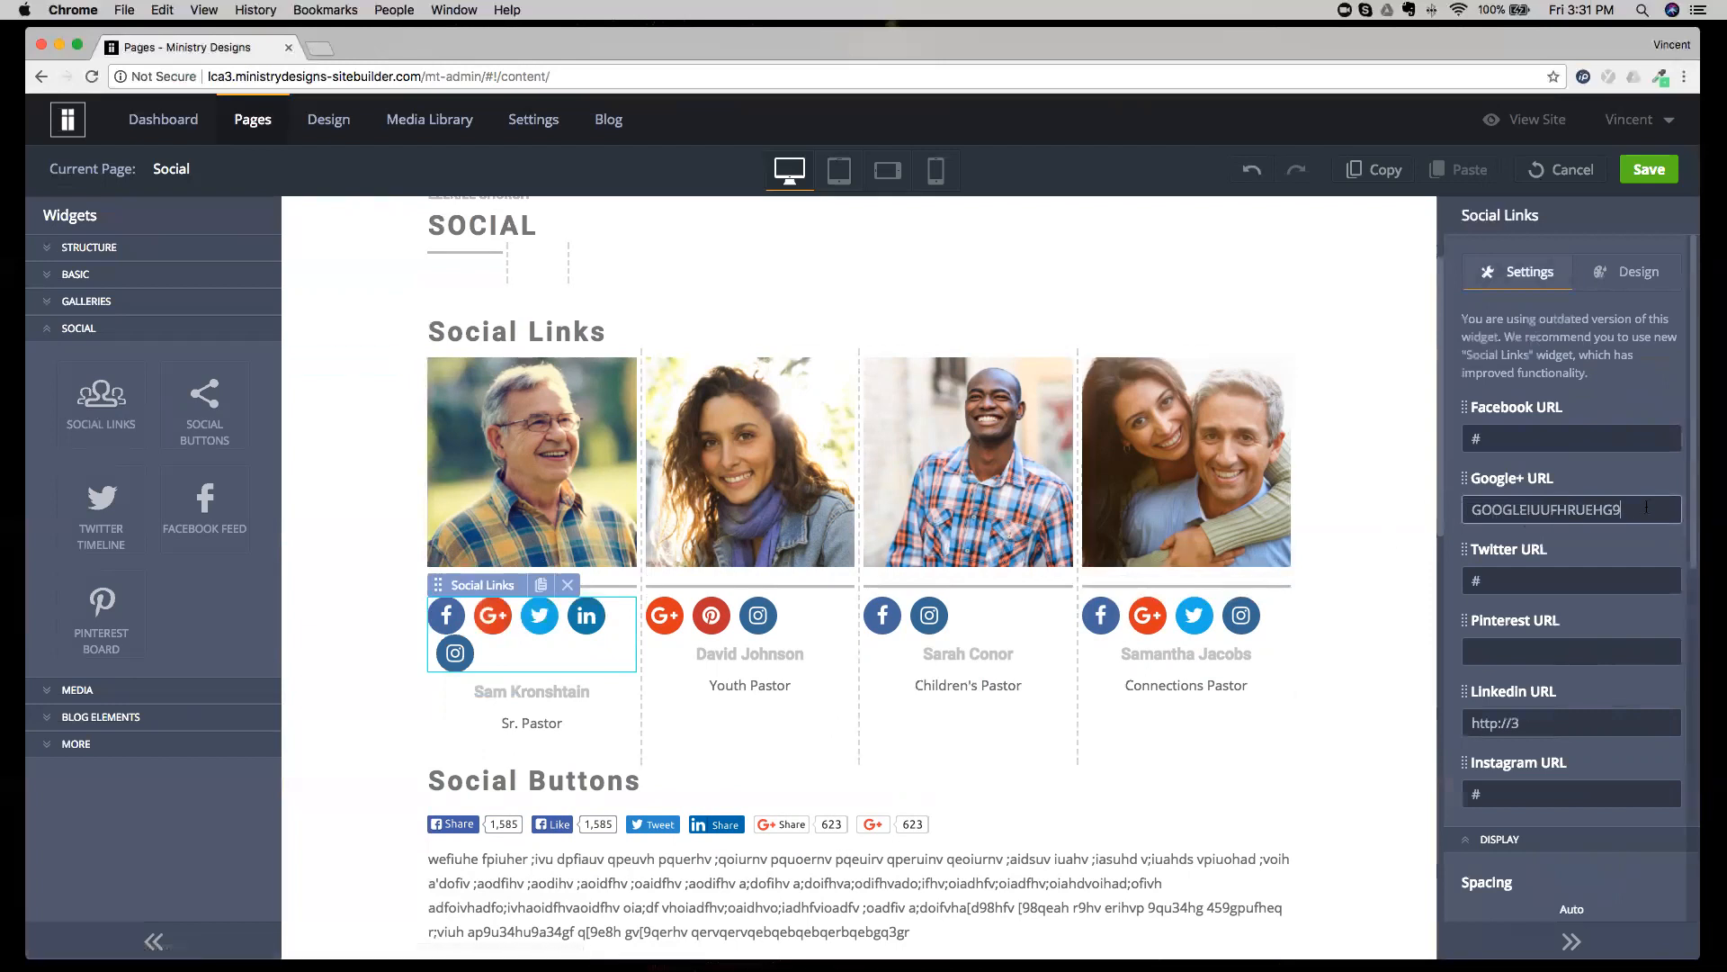
pyautogui.moveTo(1646, 506); pyautogui.dragTo(1421, 501)
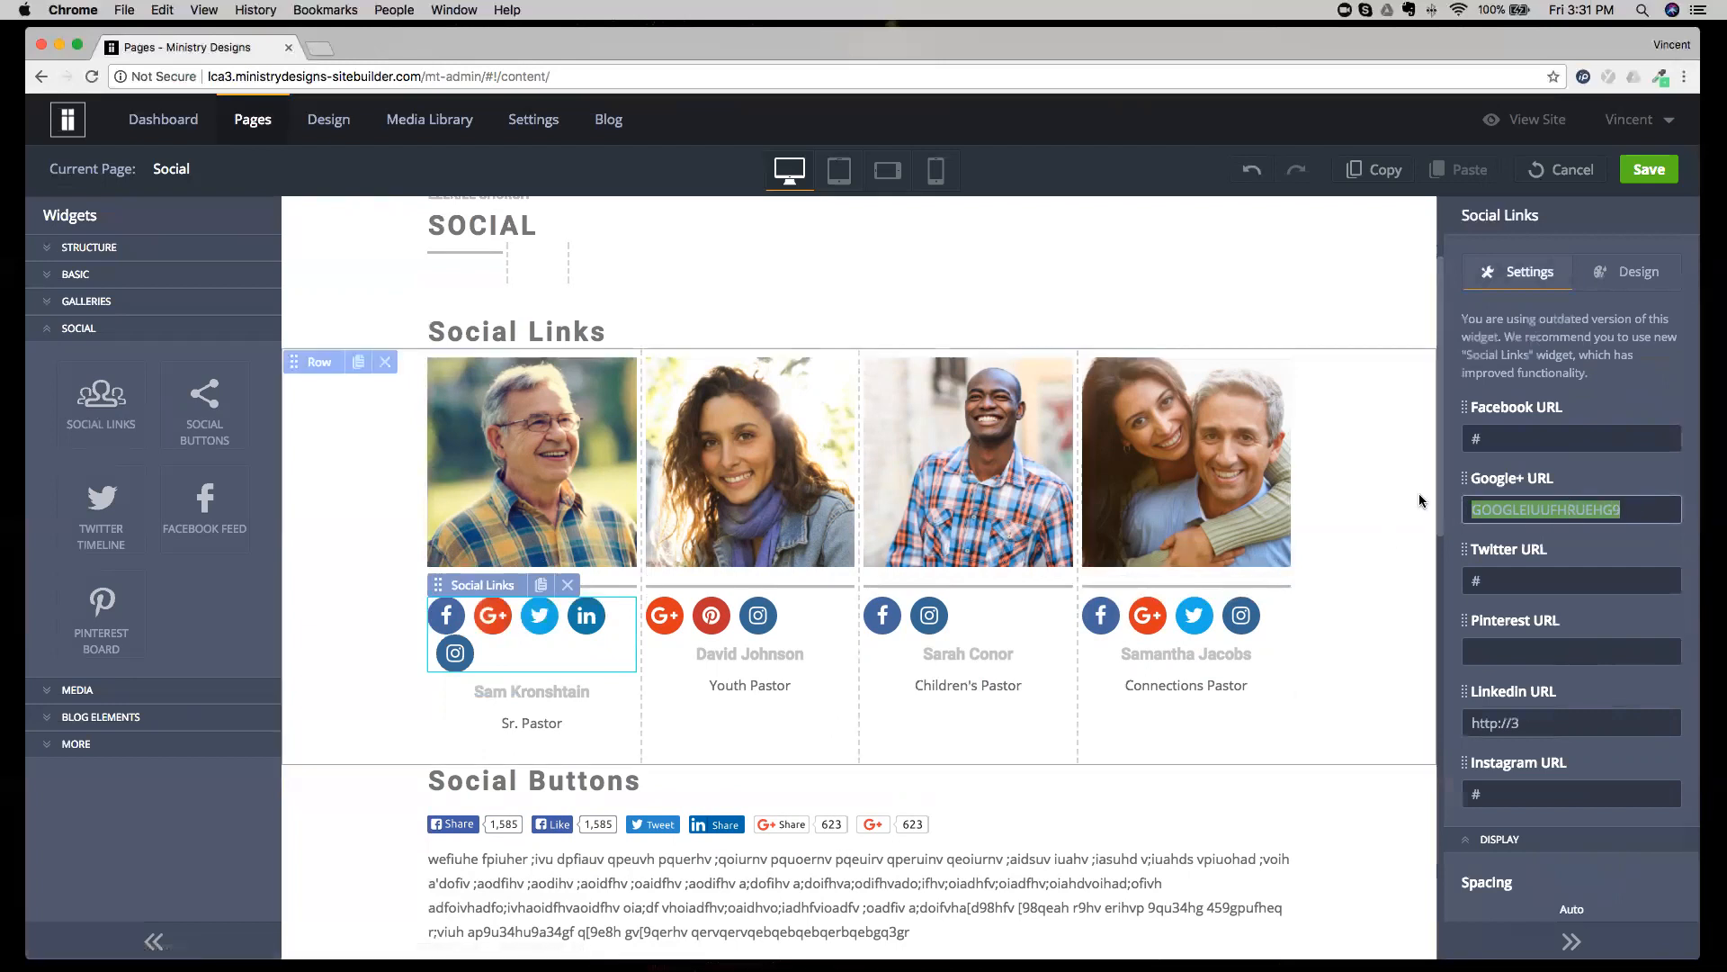
pyautogui.press('BackSpace')
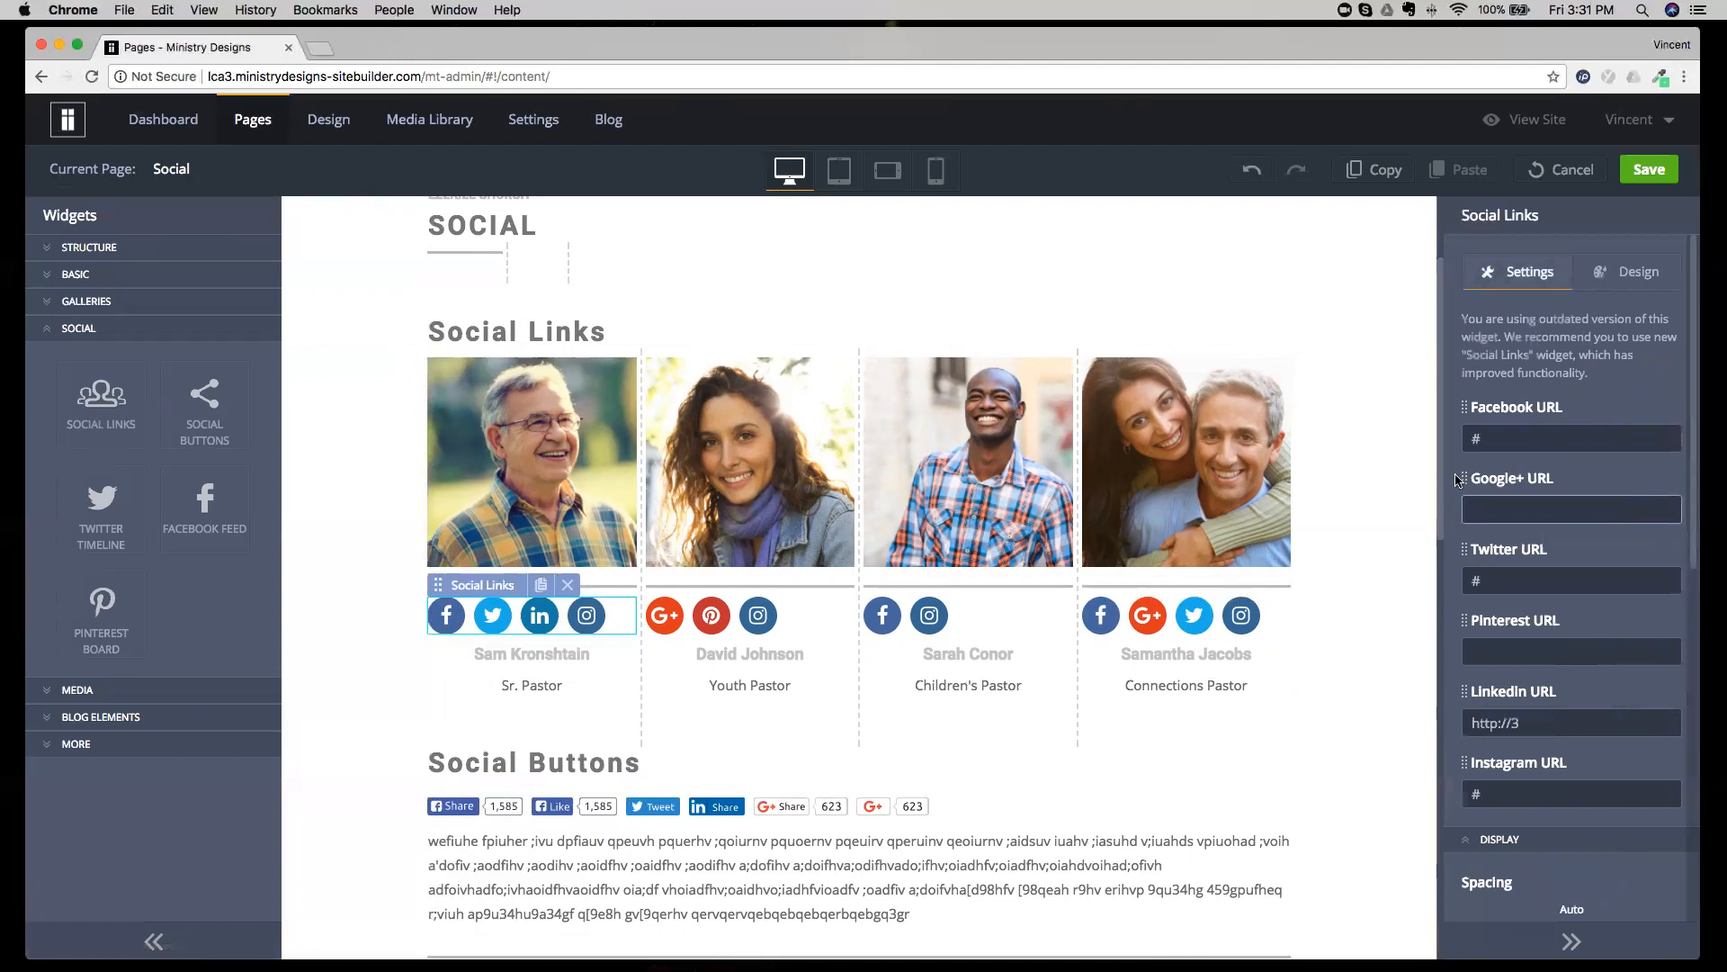
# Reorder the Senior Pastor's social links so that Instagram follows Twitter and Google+ comes after Instagram.
pyautogui.moveTo(1463, 478); pyautogui.dragTo(1466, 569)
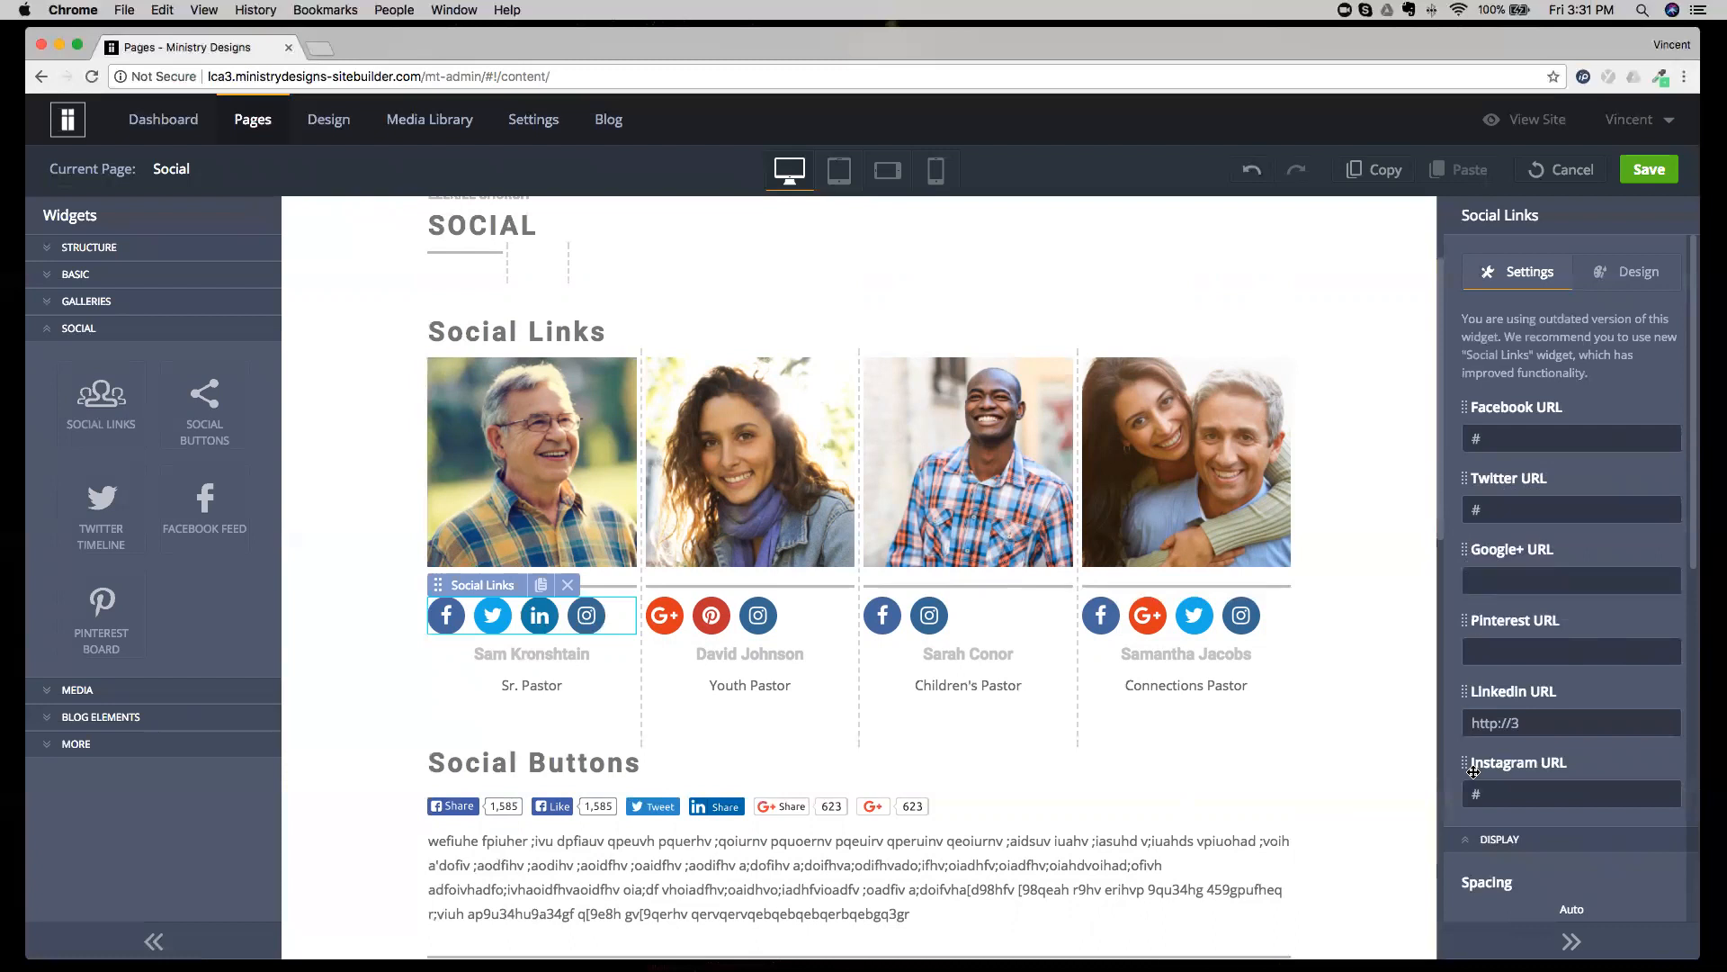
pyautogui.moveTo(1464, 765); pyautogui.dragTo(1470, 520)
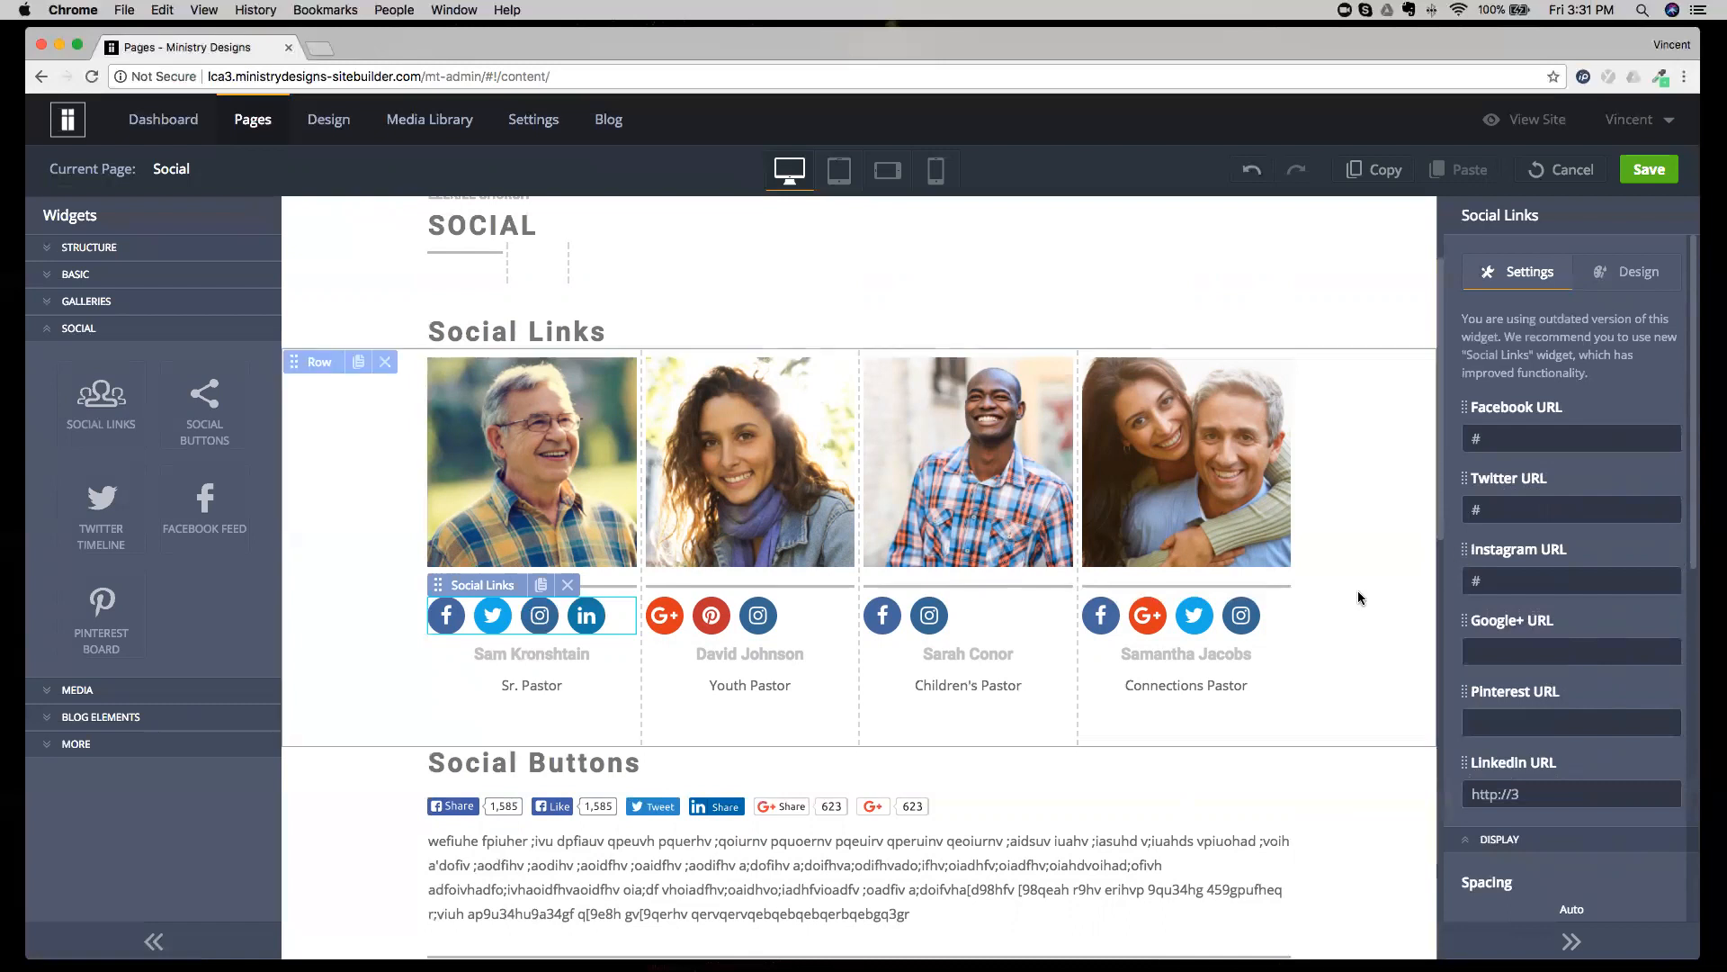
# Try Preset 3 and Preset 1 on the Senior Pastor's Social Links, compare with the footer icons and restore Preset 2.
pyautogui.click(1615, 290)
pyautogui.click(1574, 352)
pyautogui.click(1562, 371)
pyautogui.click(1559, 364)
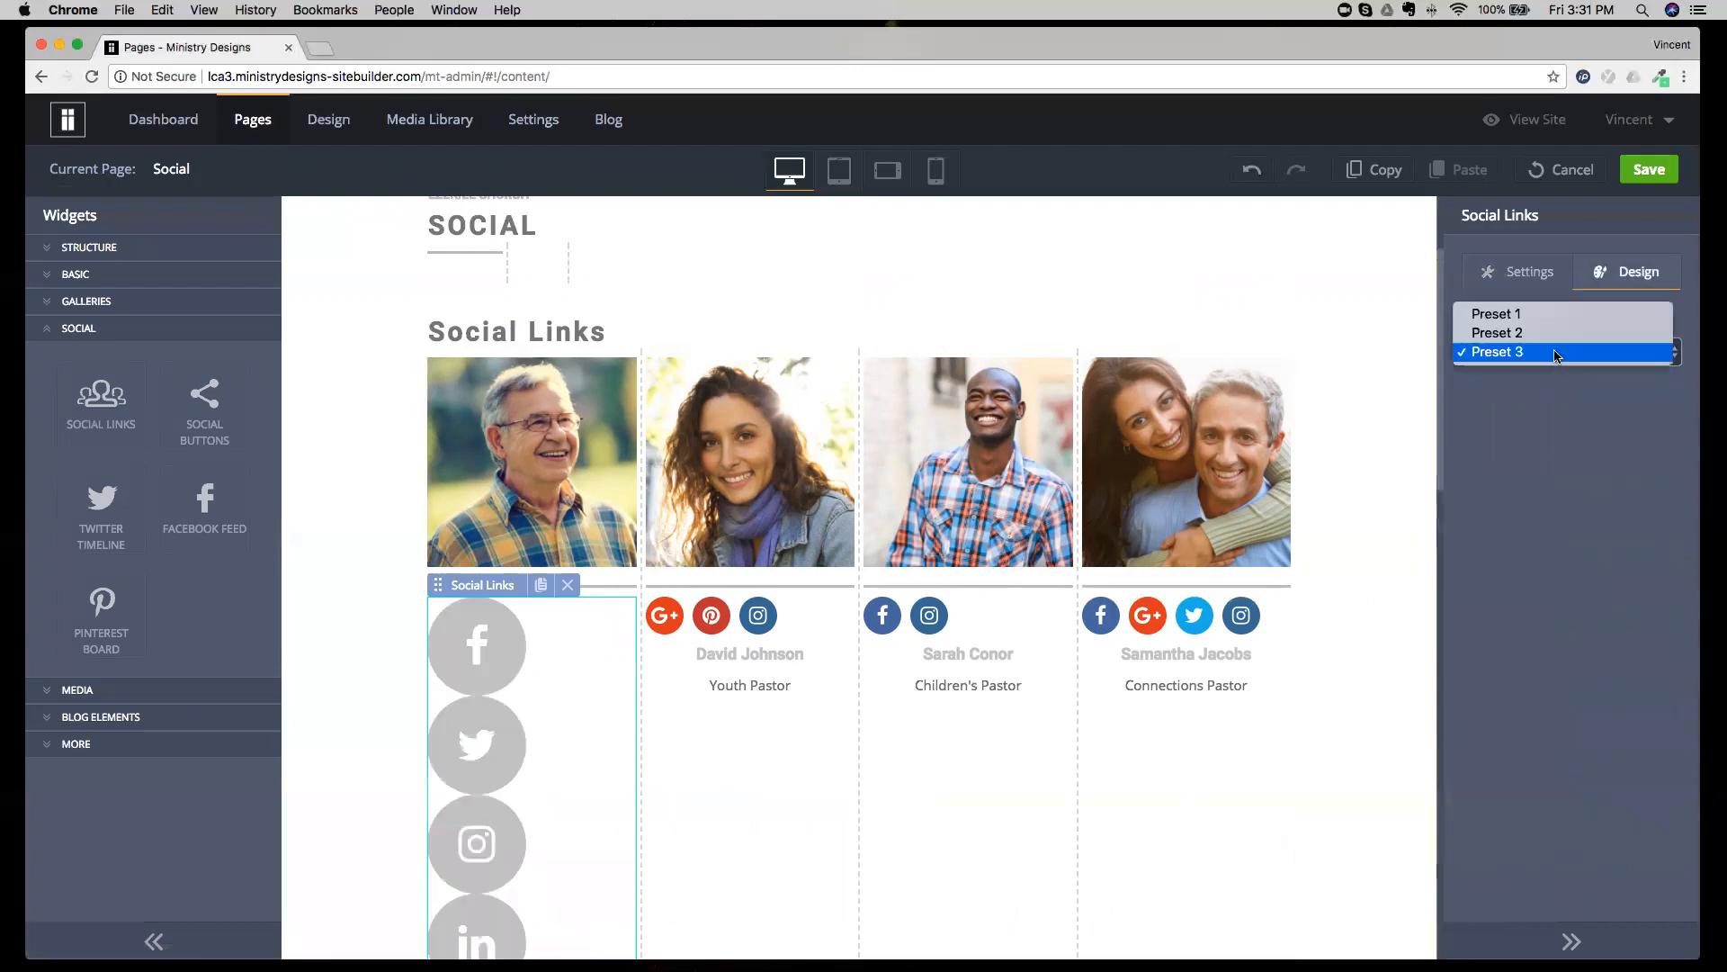
pyautogui.click(1561, 313)
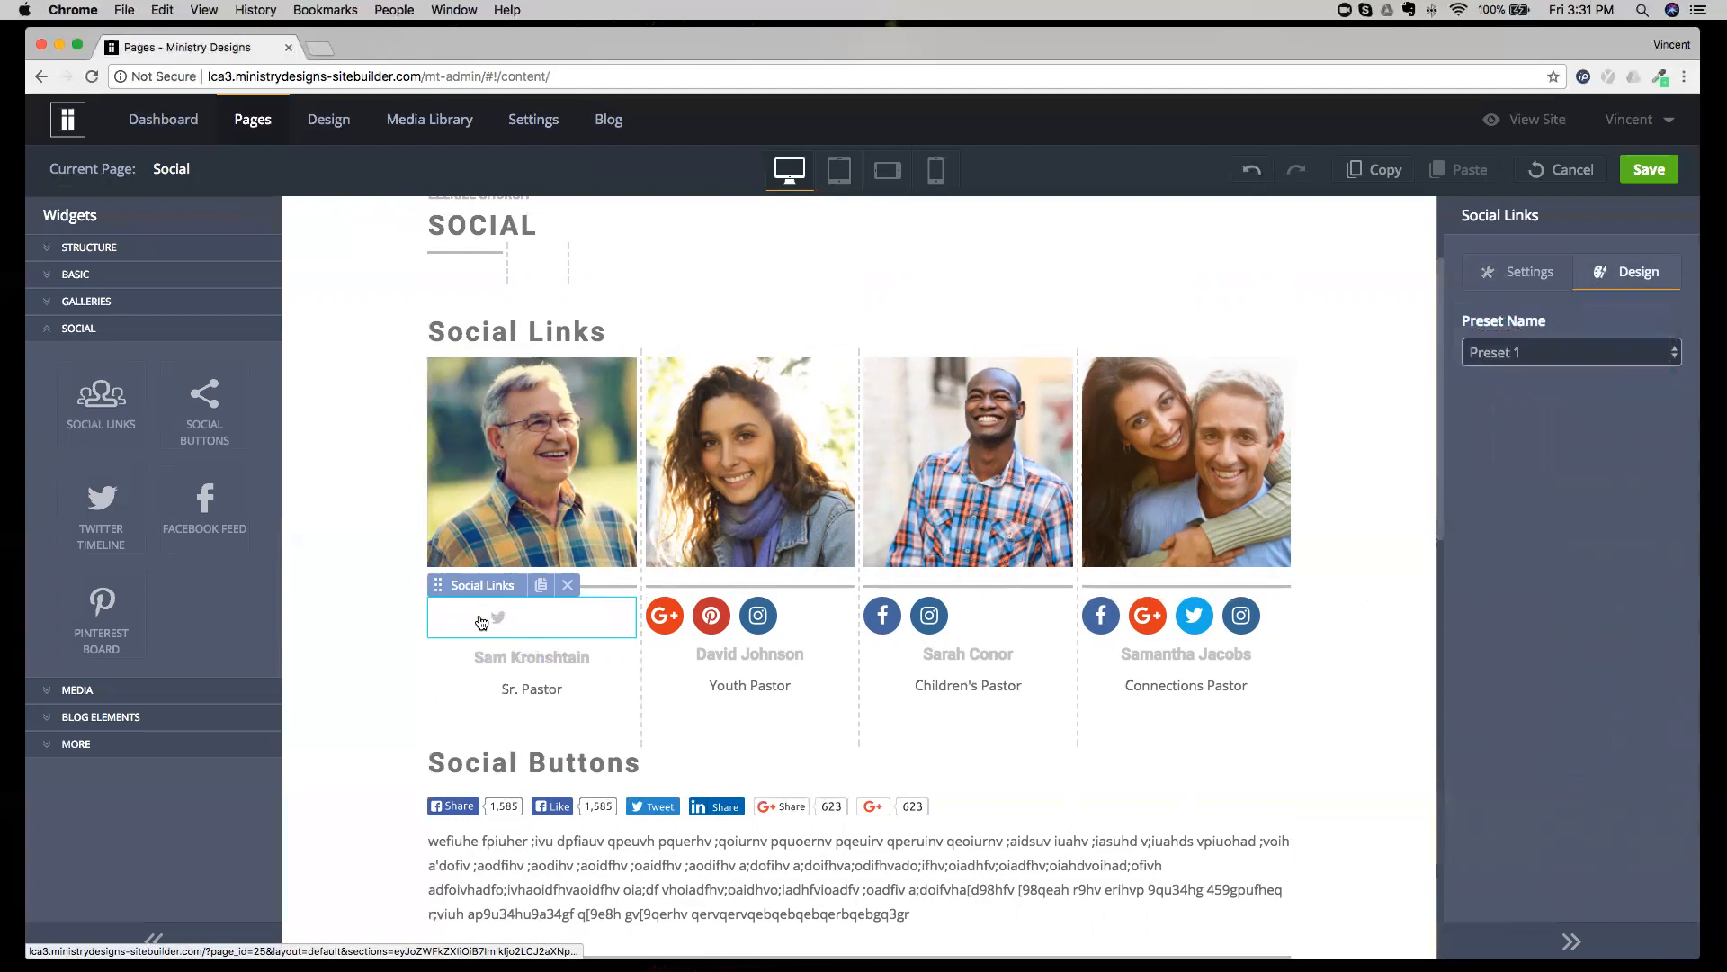
pyautogui.scroll(-15, 481, 621)
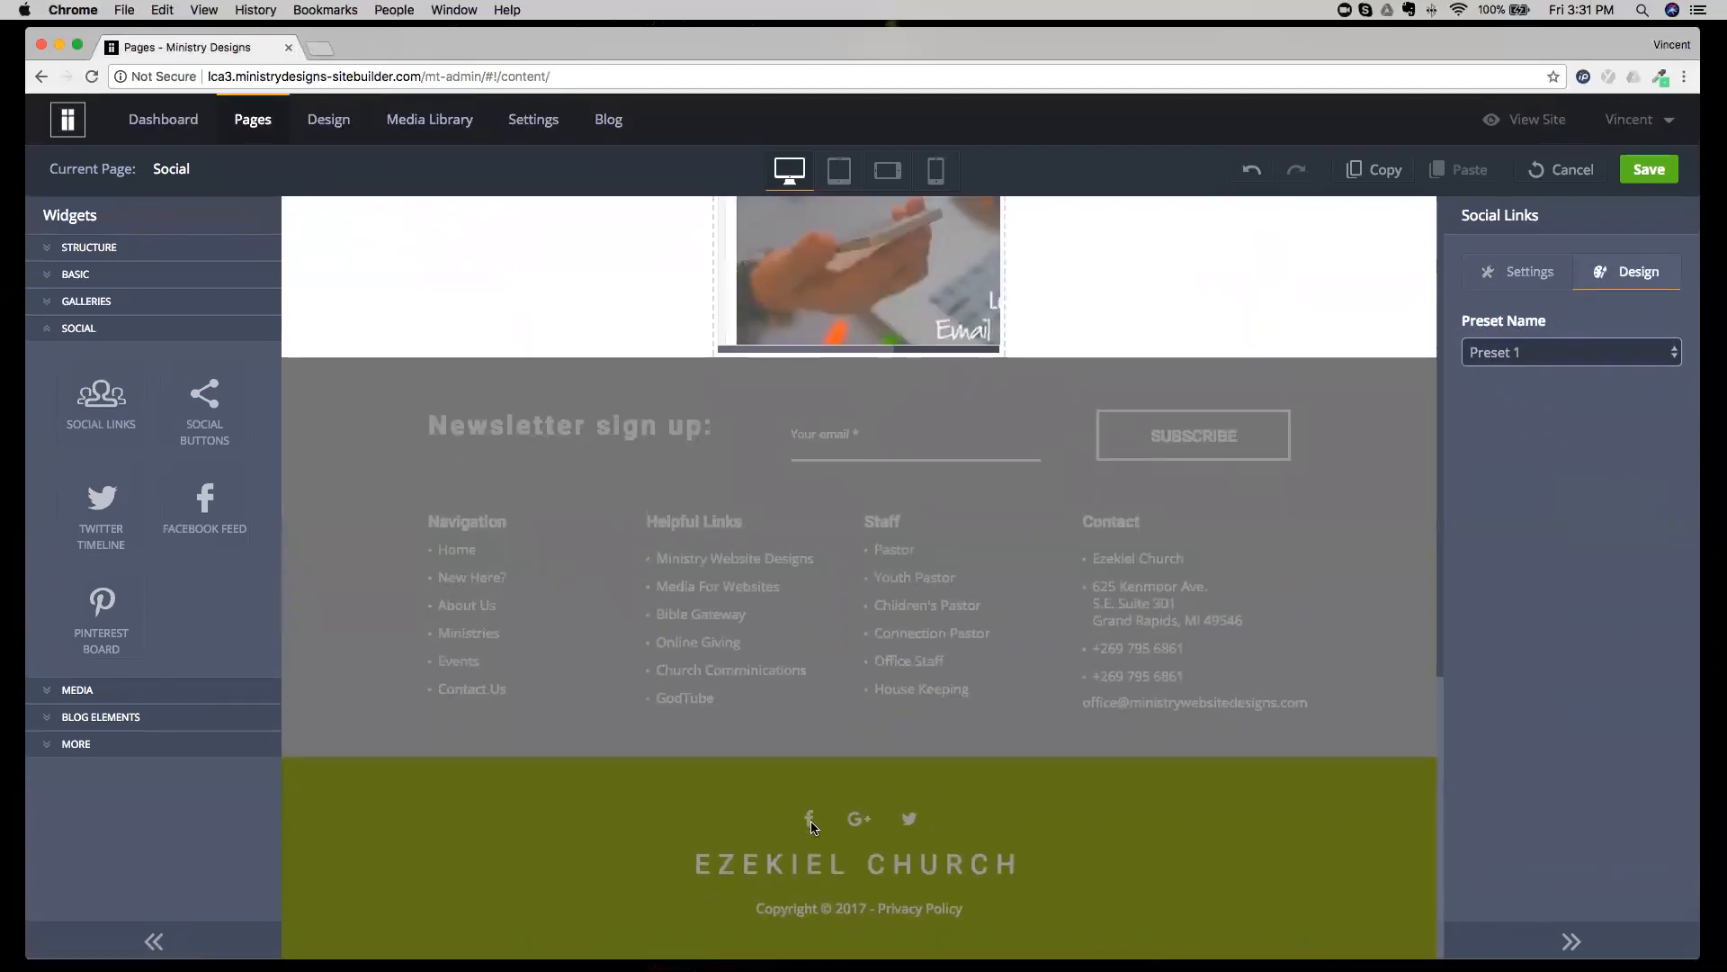
pyautogui.scroll(15, 704, 597)
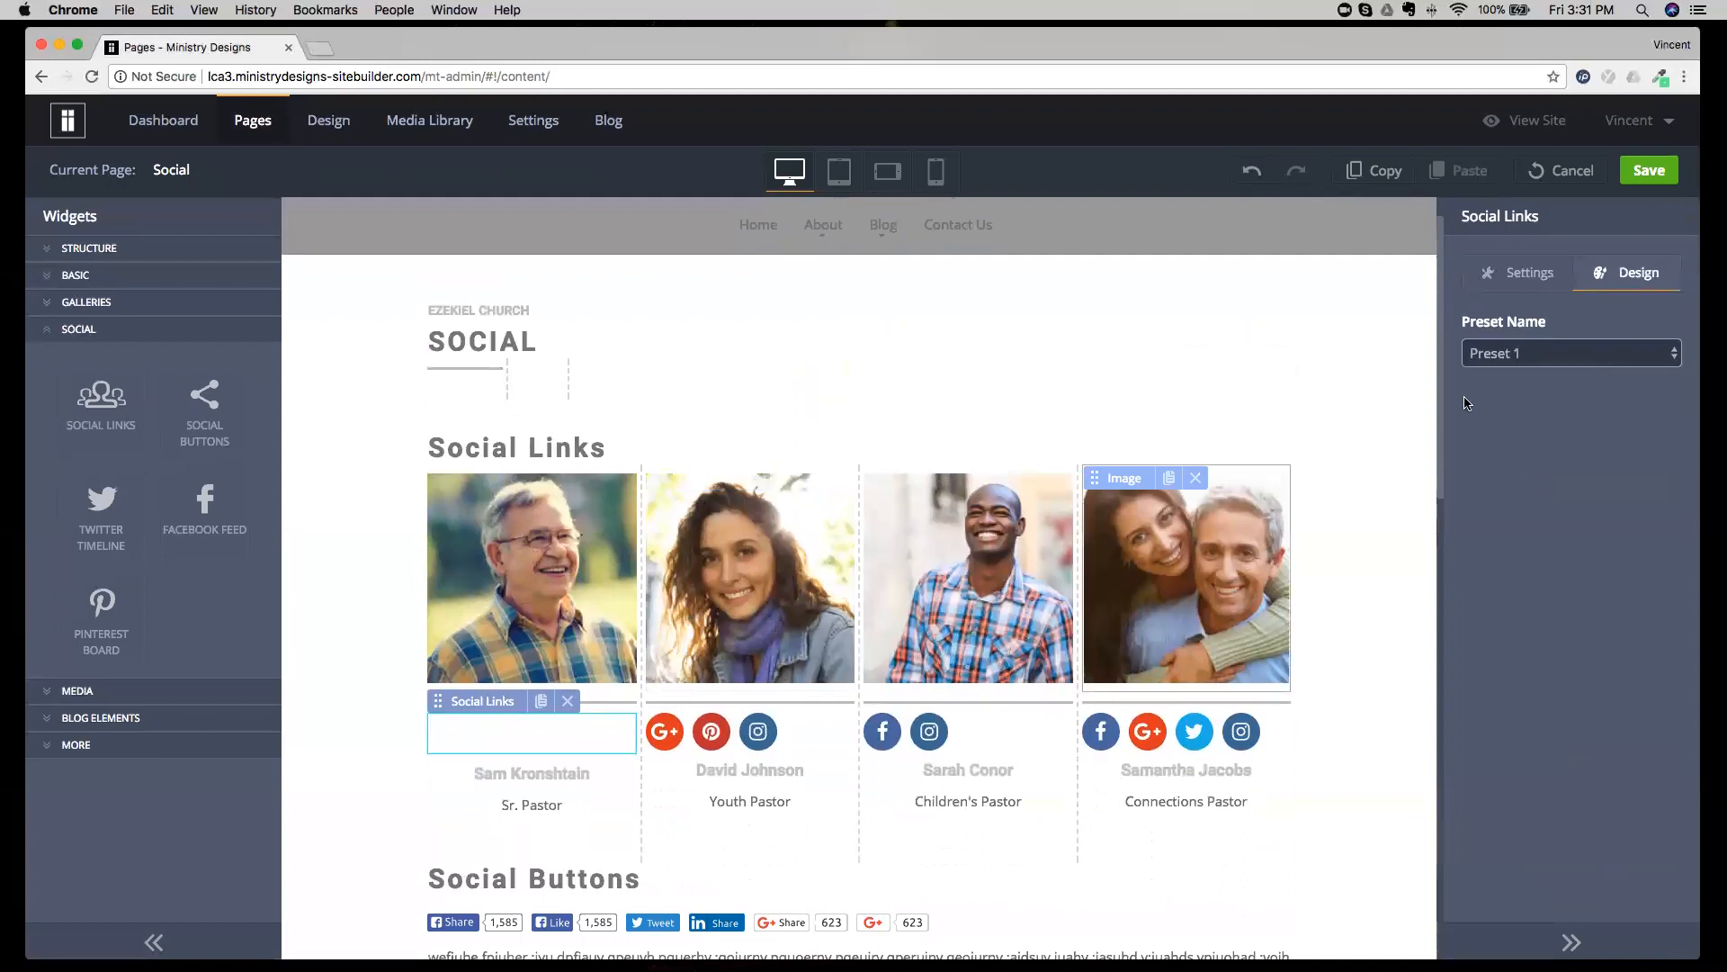
pyautogui.click(1547, 357)
pyautogui.click(1543, 373)
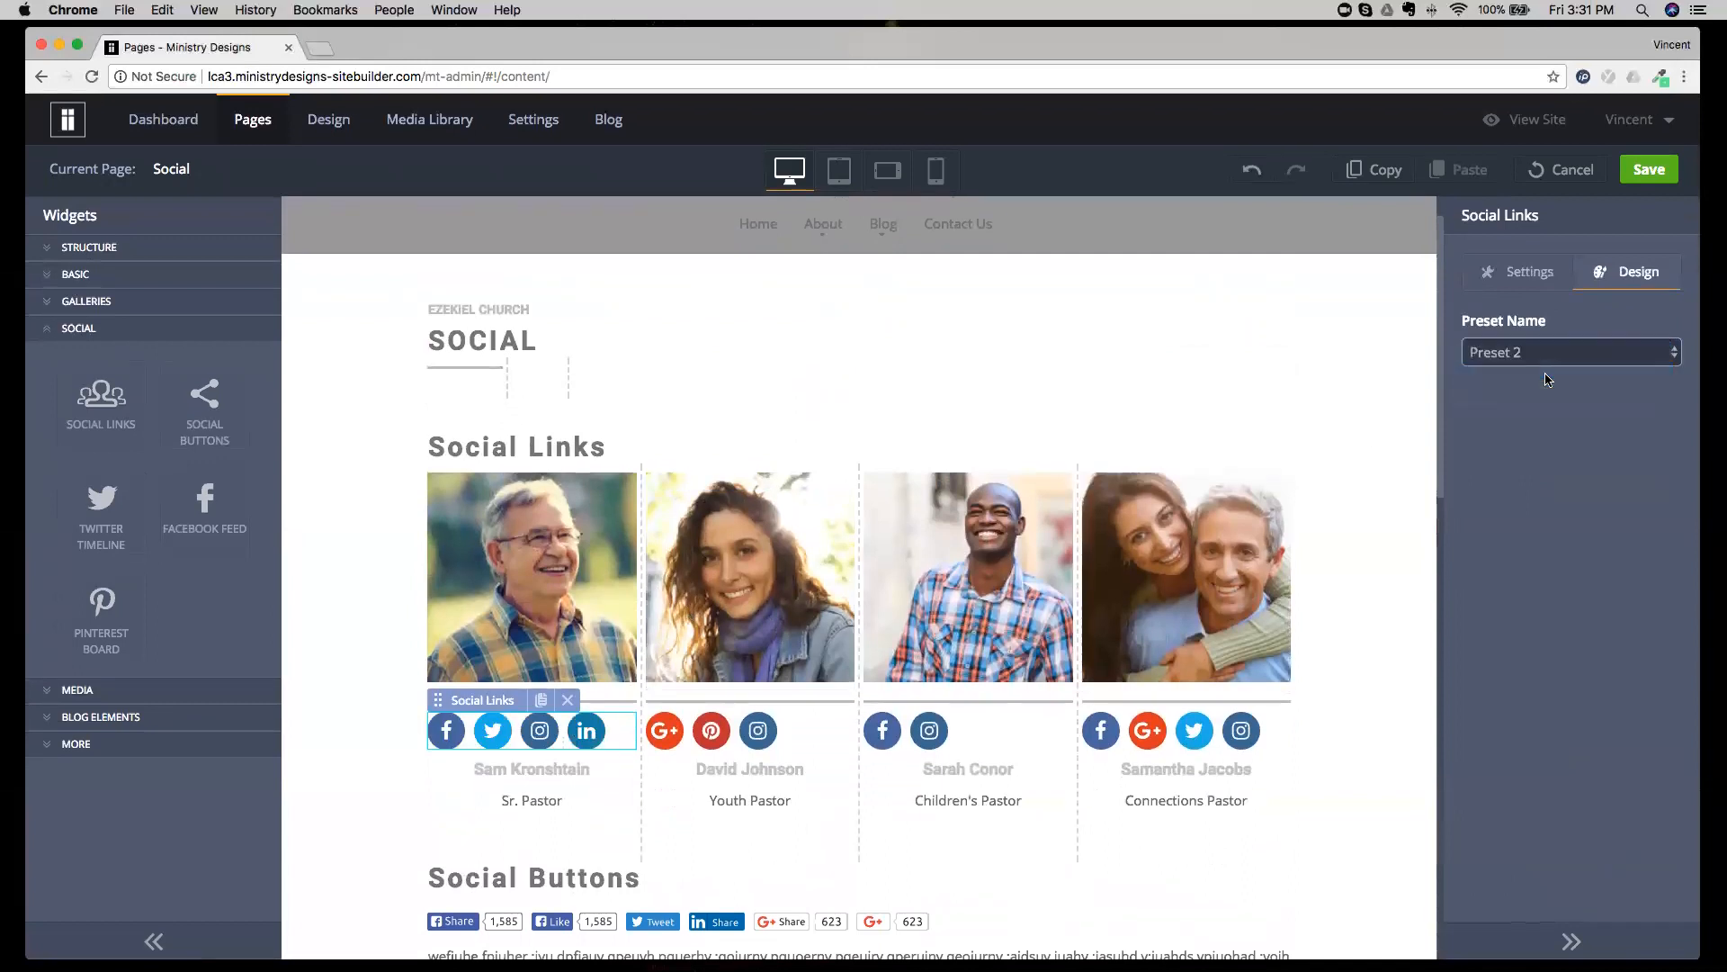
# Return to the Social Links settings and open the properties of the Social Buttons widget.
pyautogui.click(1504, 286)
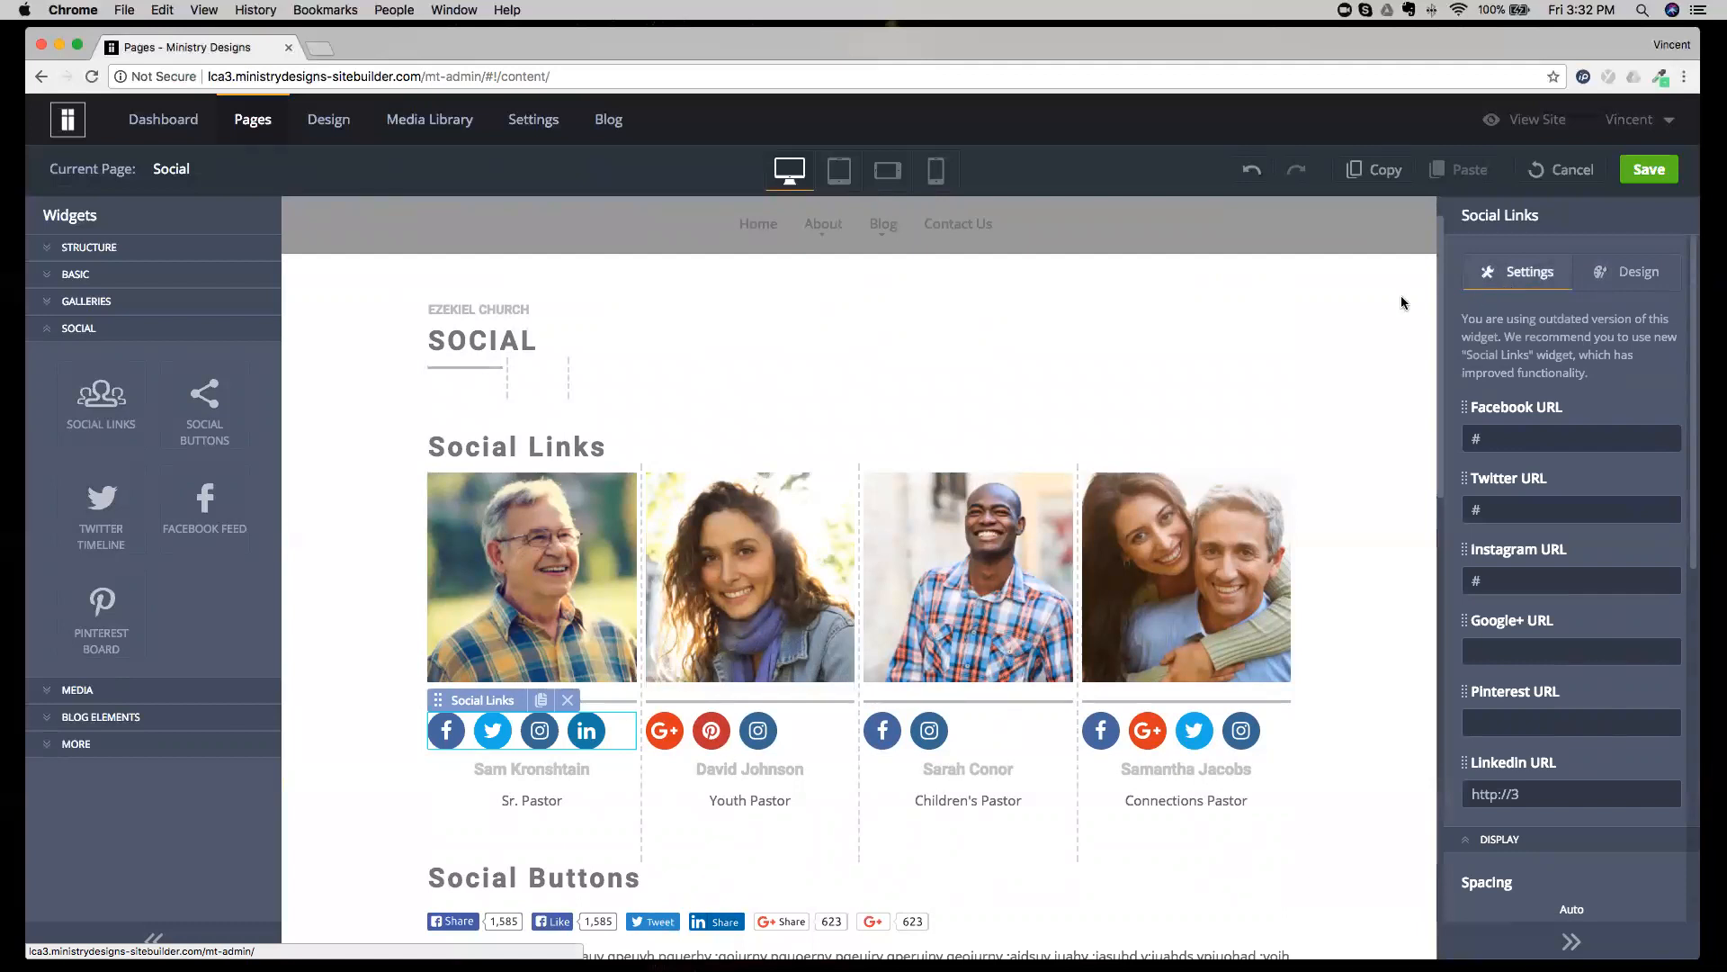
pyautogui.scroll(-4, 1024, 456)
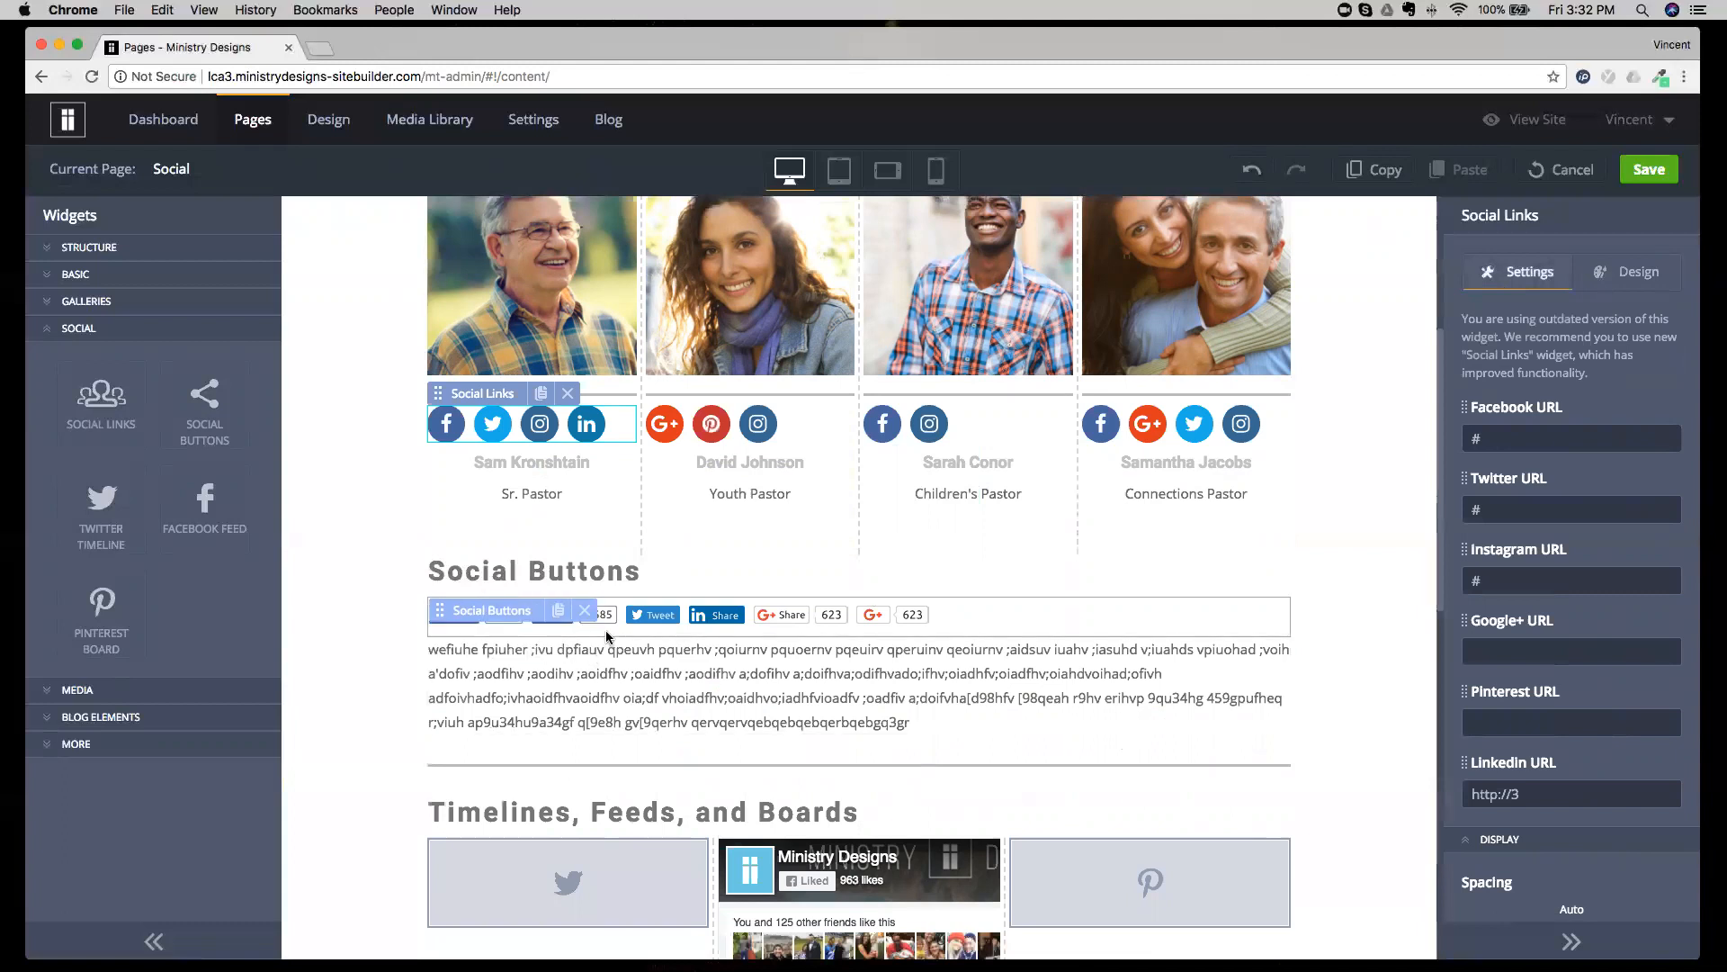
pyautogui.click(988, 626)
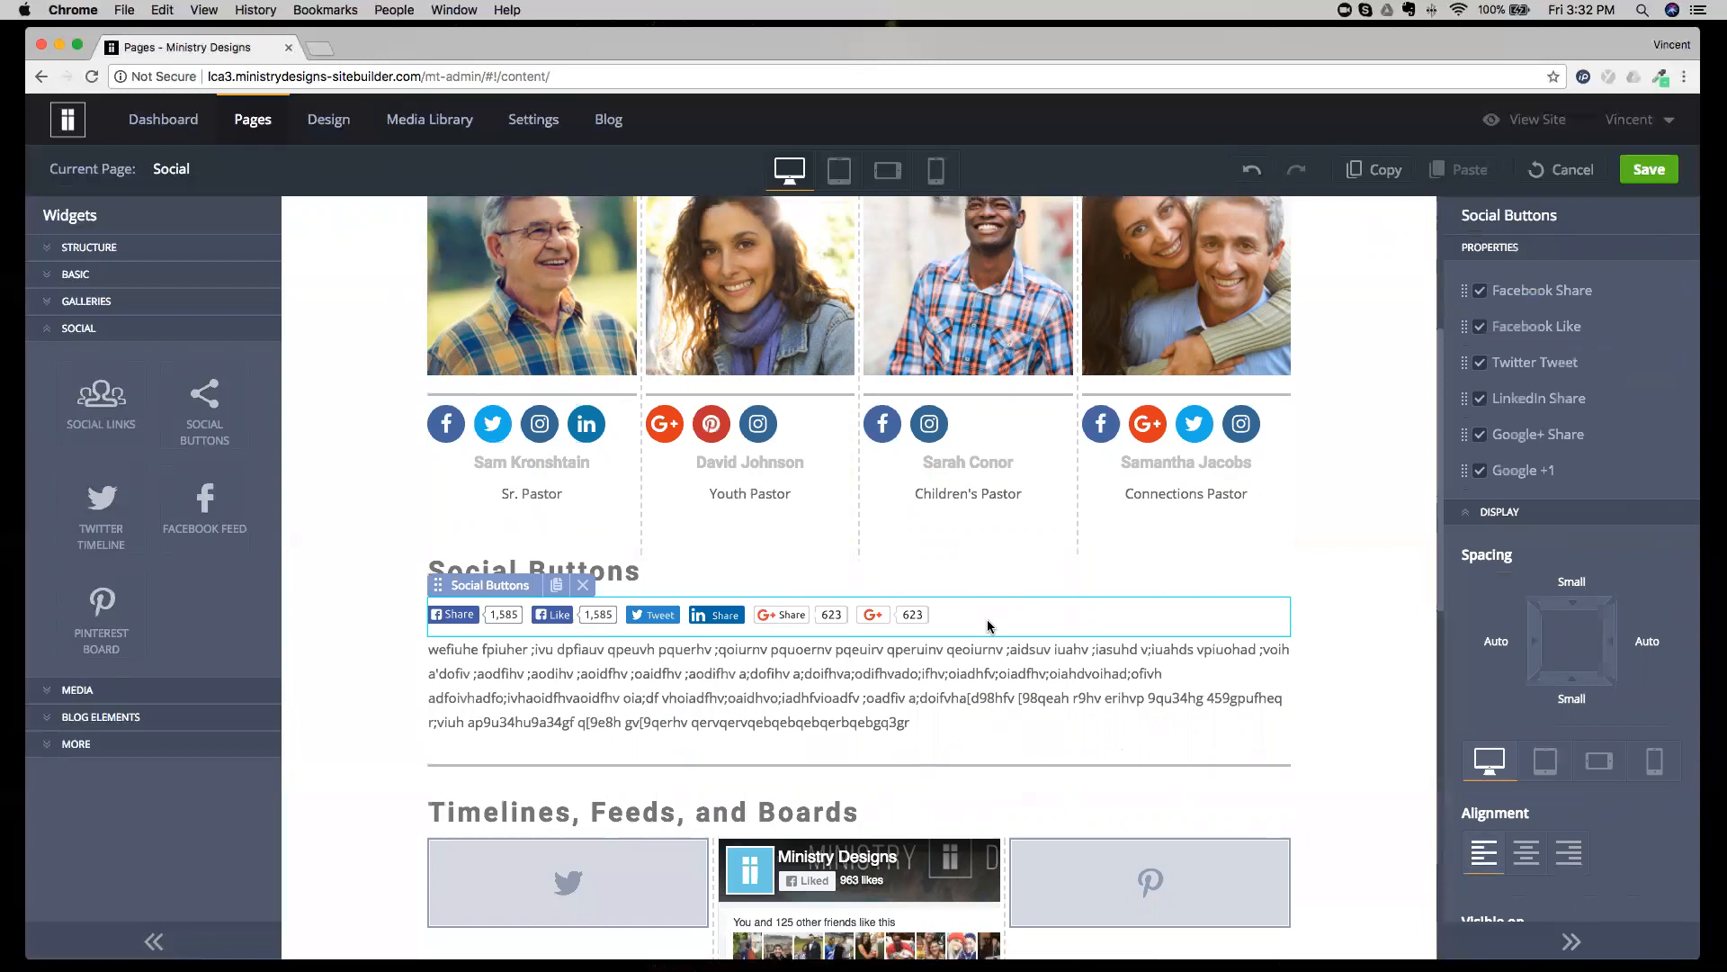
# Save the Social page and view the Social Buttons section on the live page.
pyautogui.click(1646, 171)
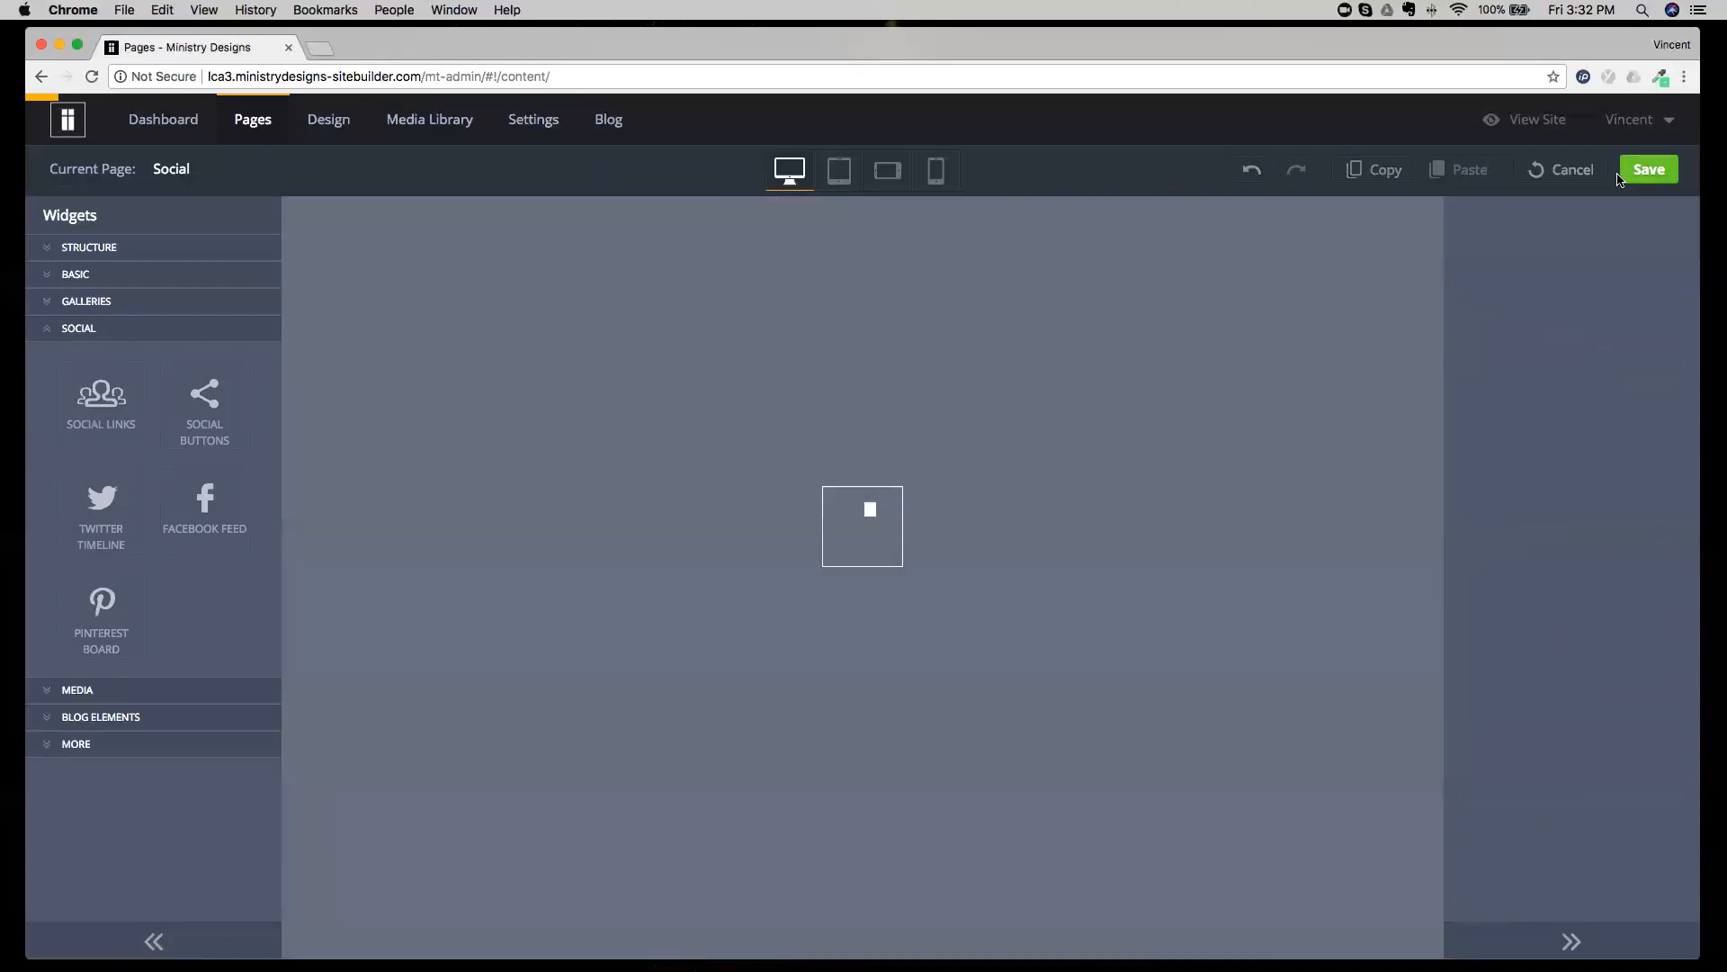
pyautogui.click(1521, 169)
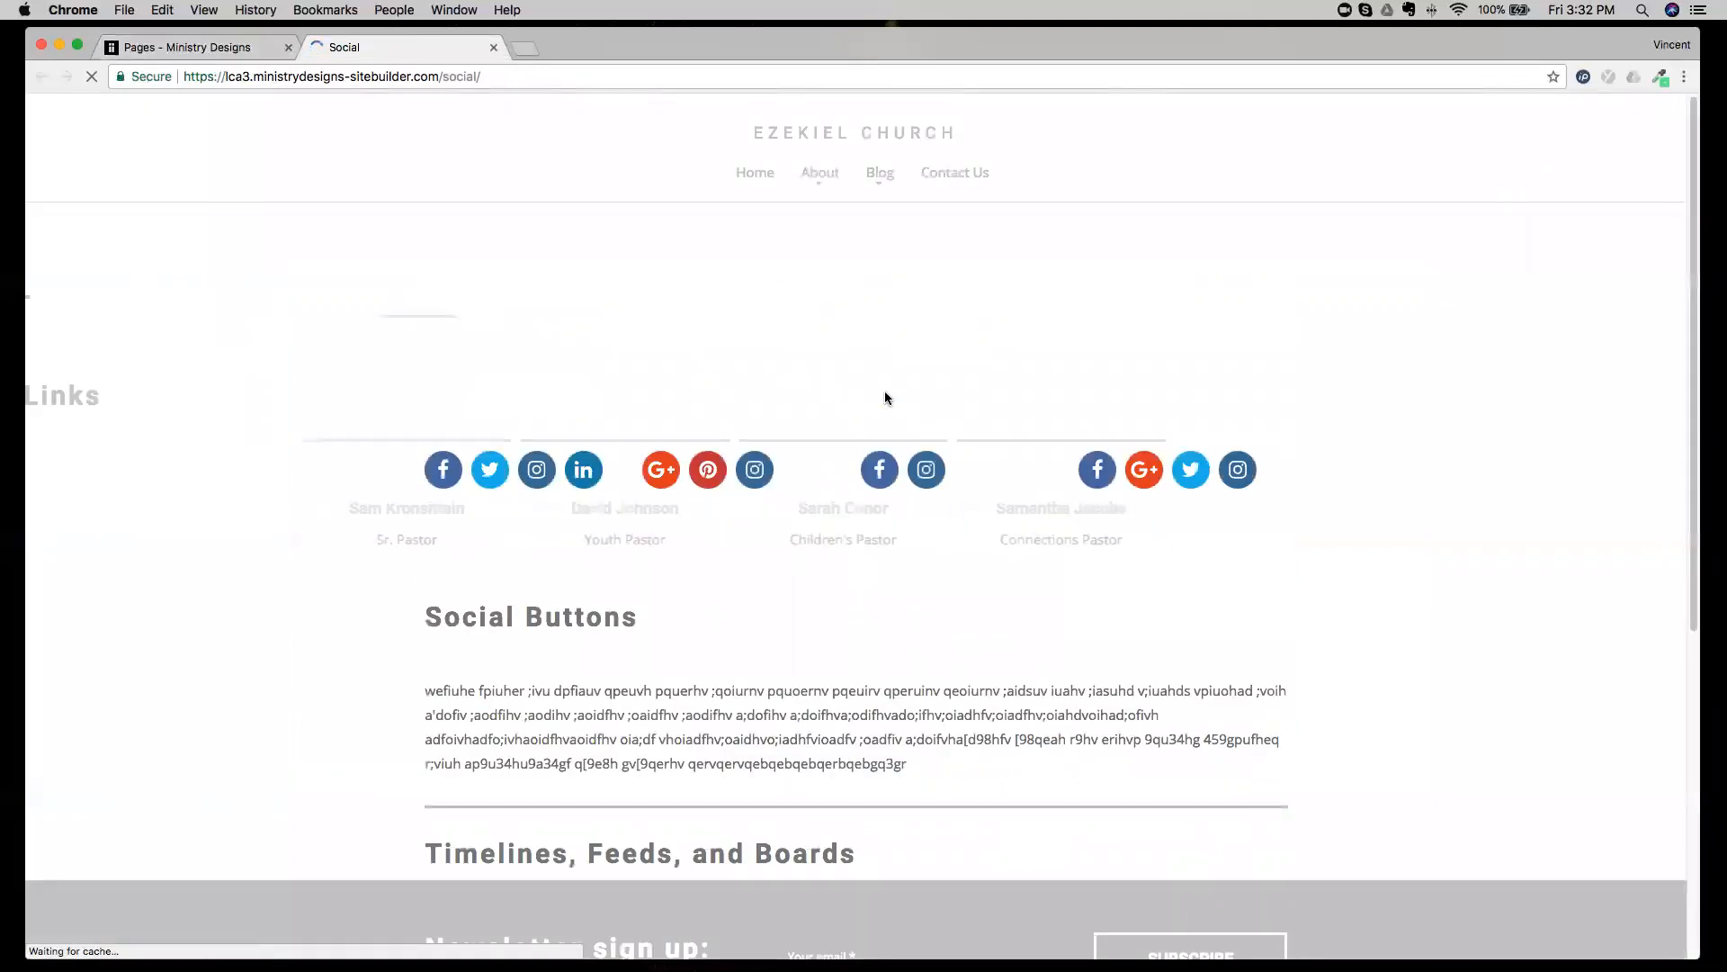
pyautogui.scroll(-5, 884, 398)
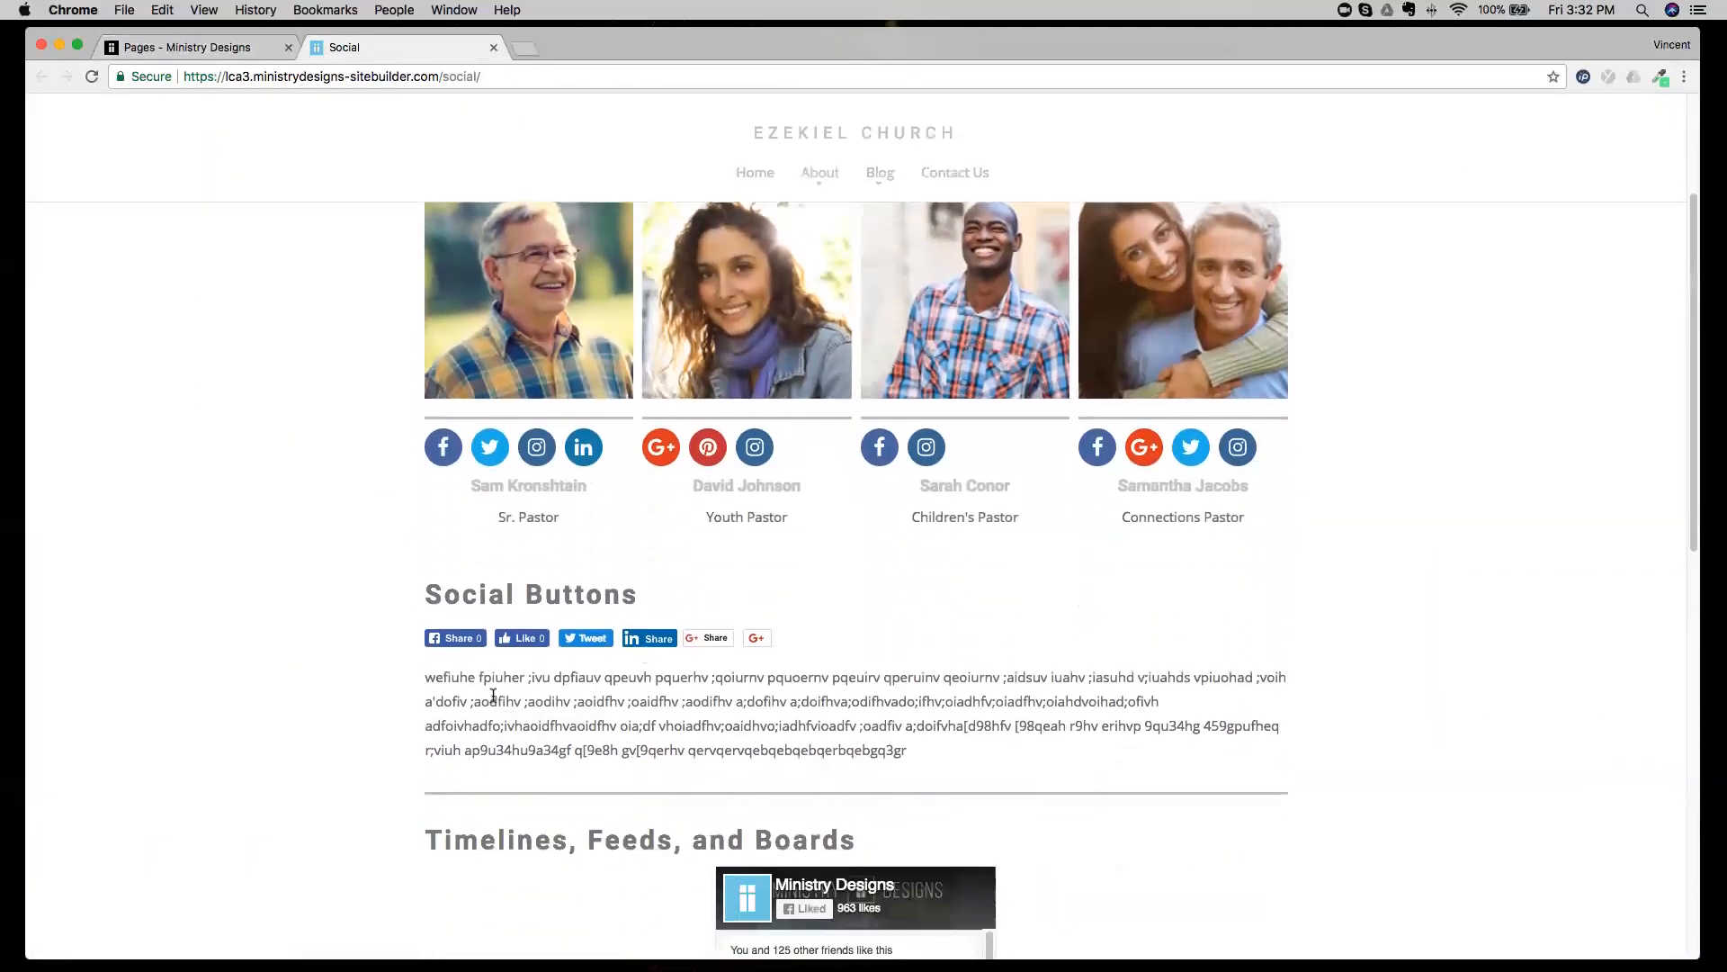
pyautogui.moveTo(424, 595); pyautogui.dragTo(634, 608)
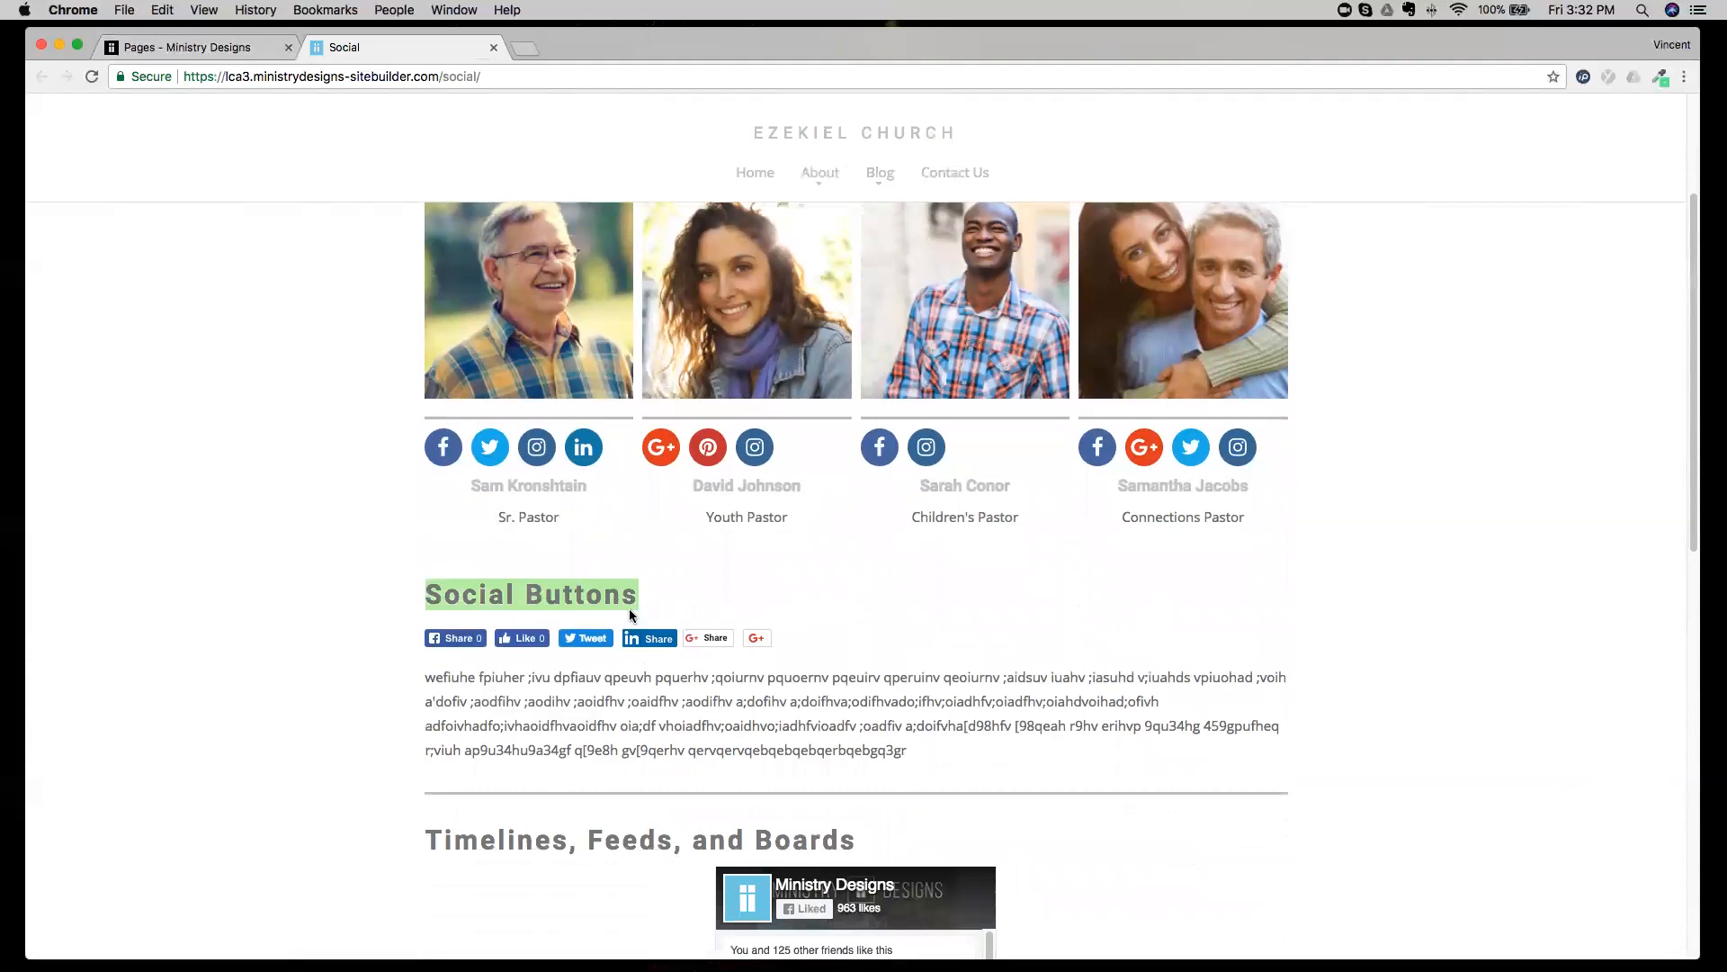
pyautogui.click(513, 698)
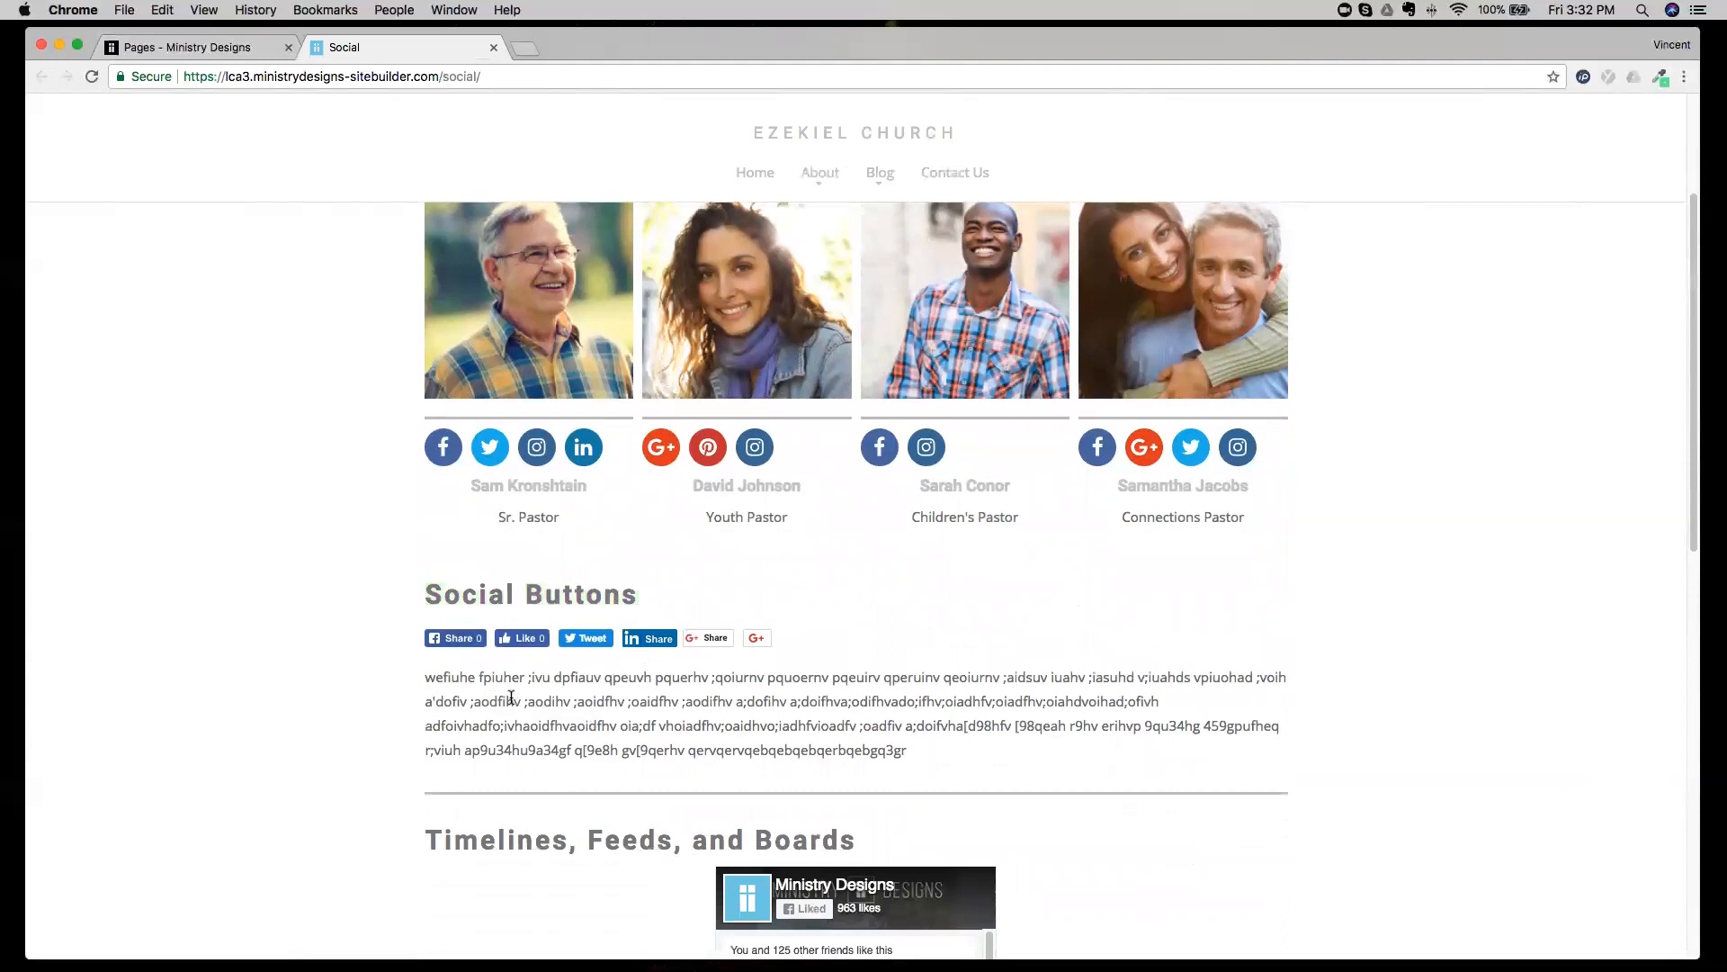
# Open the Facebook share window from the live page, leave it without posting and close the live page.
pyautogui.click(460, 641)
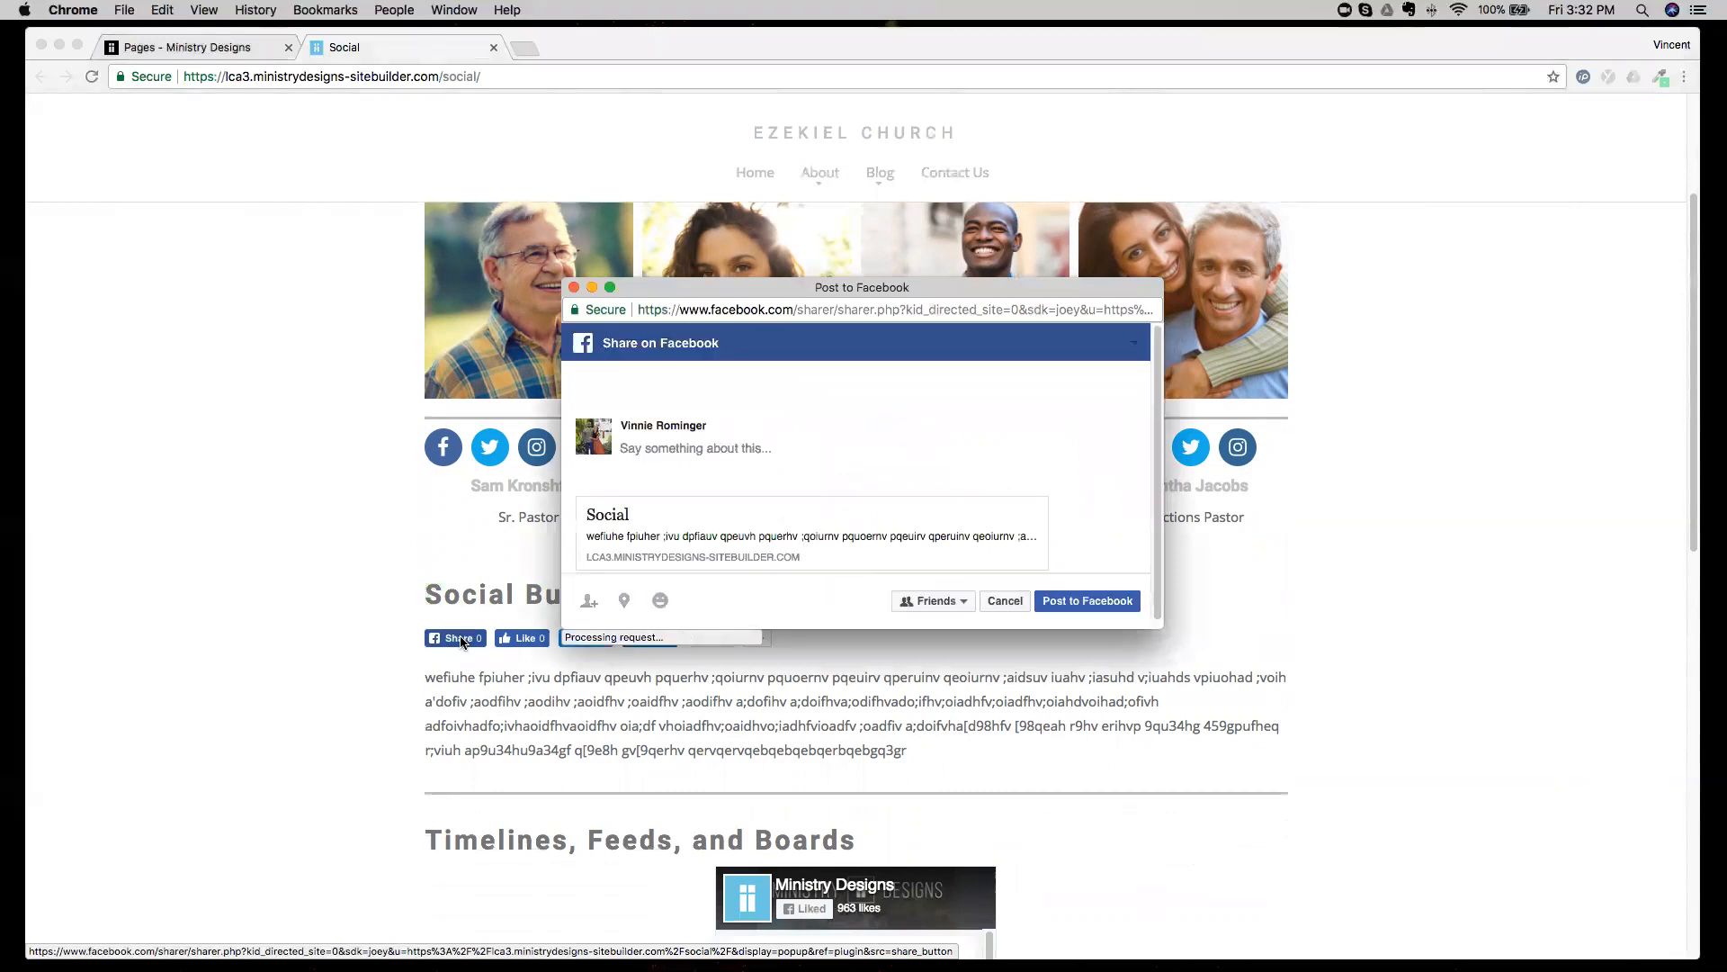
pyautogui.moveTo(621, 425); pyautogui.dragTo(714, 431)
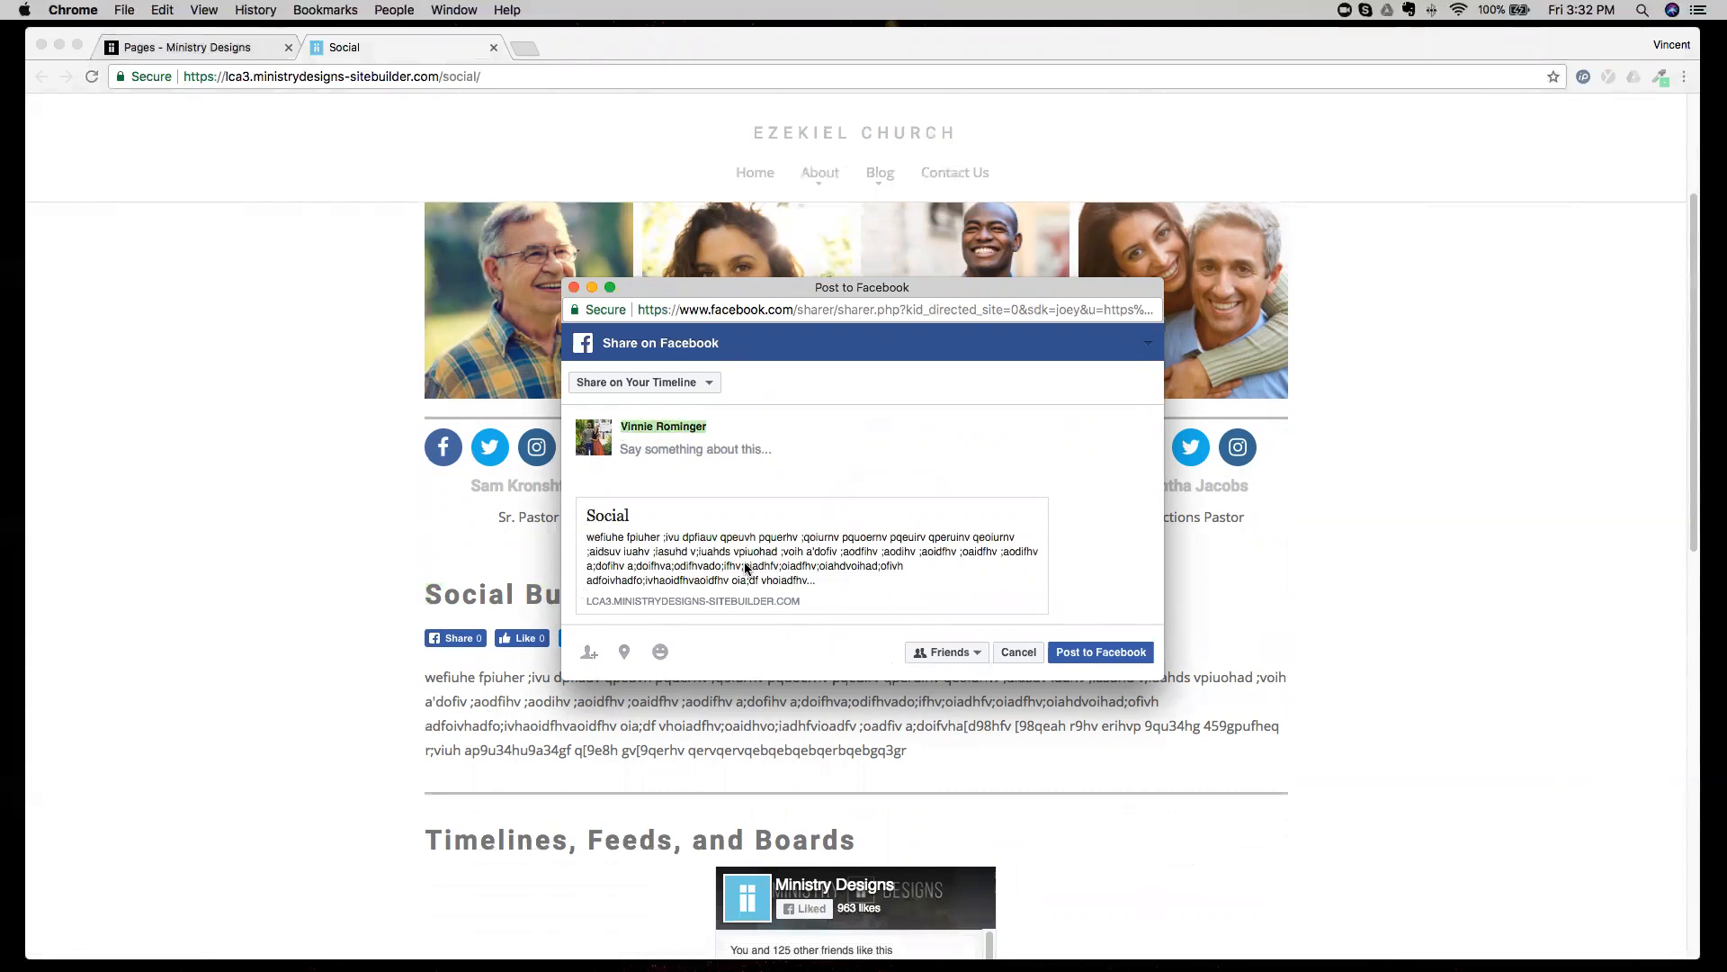
pyautogui.click(573, 288)
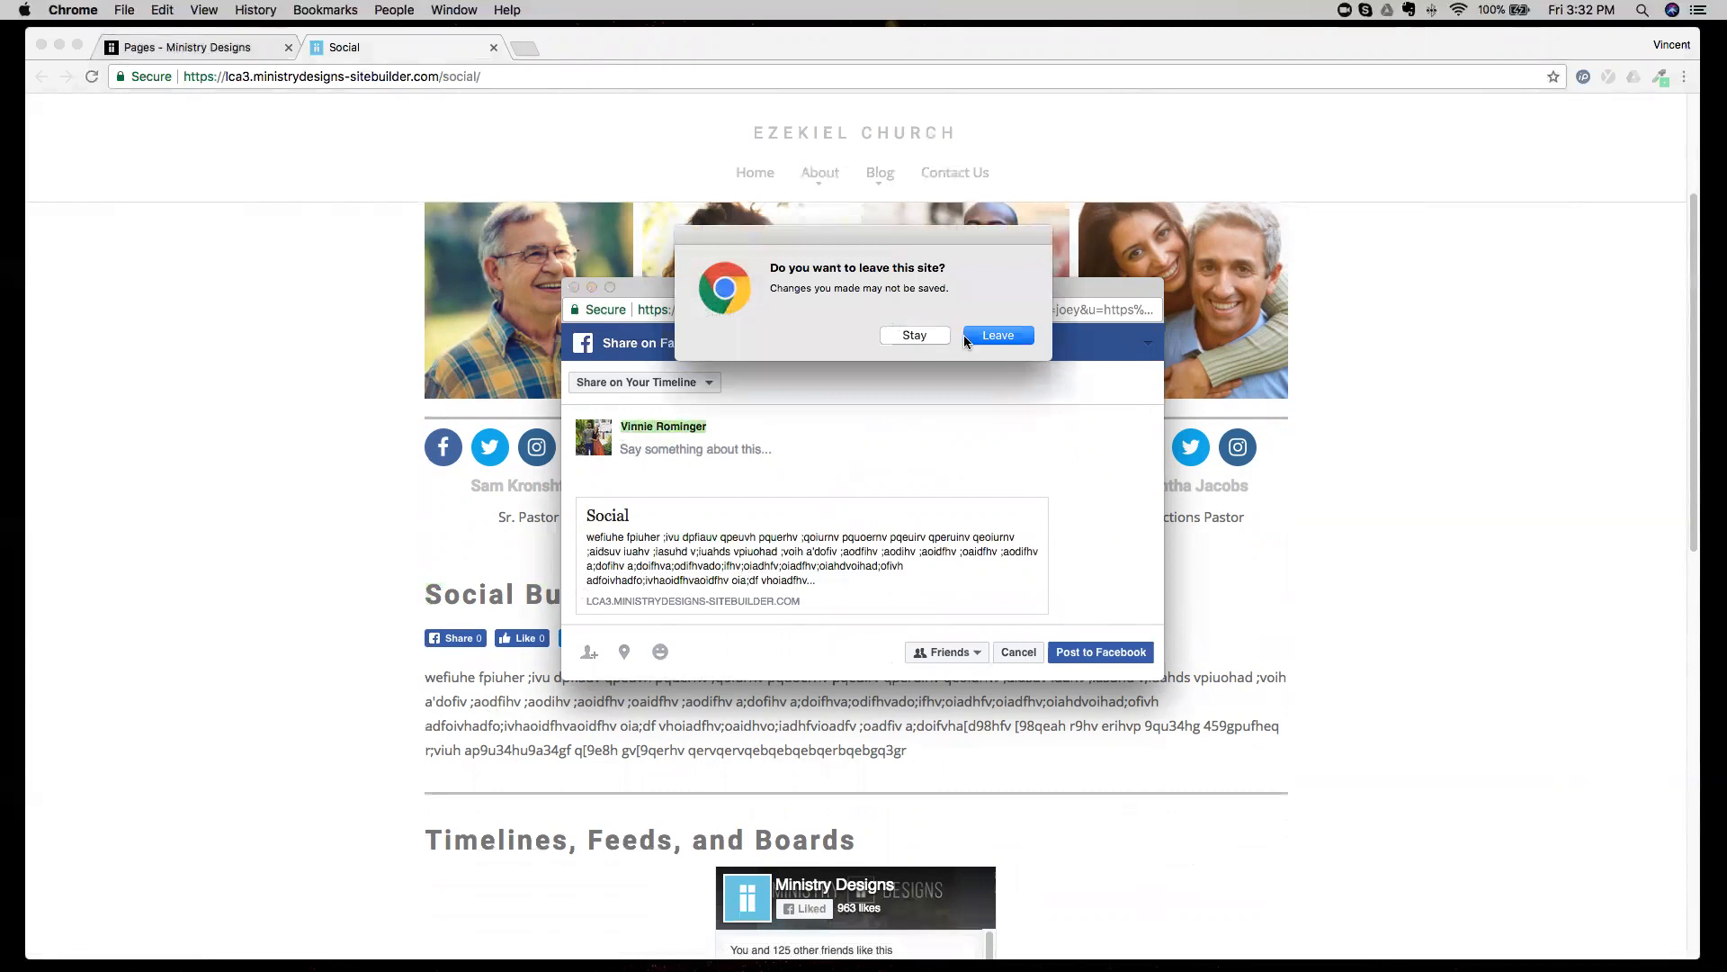
pyautogui.click(994, 335)
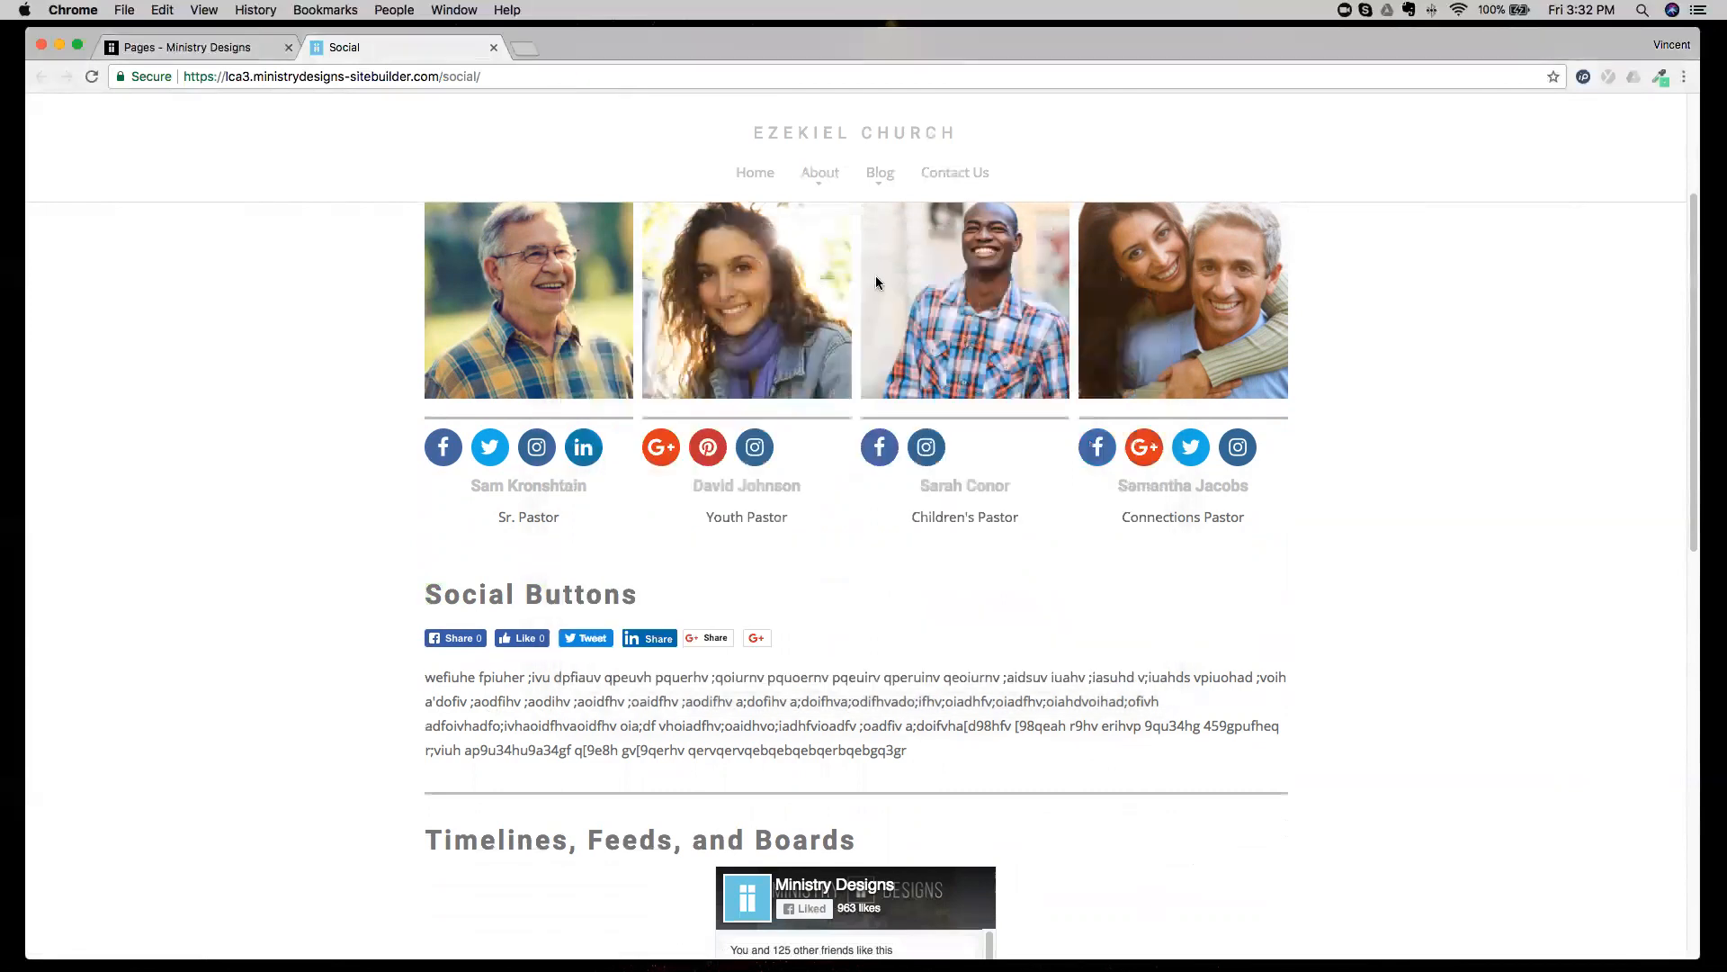
pyautogui.click(494, 47)
# Examine the Facebook Feed and Pinterest Board widget properties under Timelines, Feeds, and Boards, including the Pinterest Board URL.
pyautogui.scroll(-10, 792, 457)
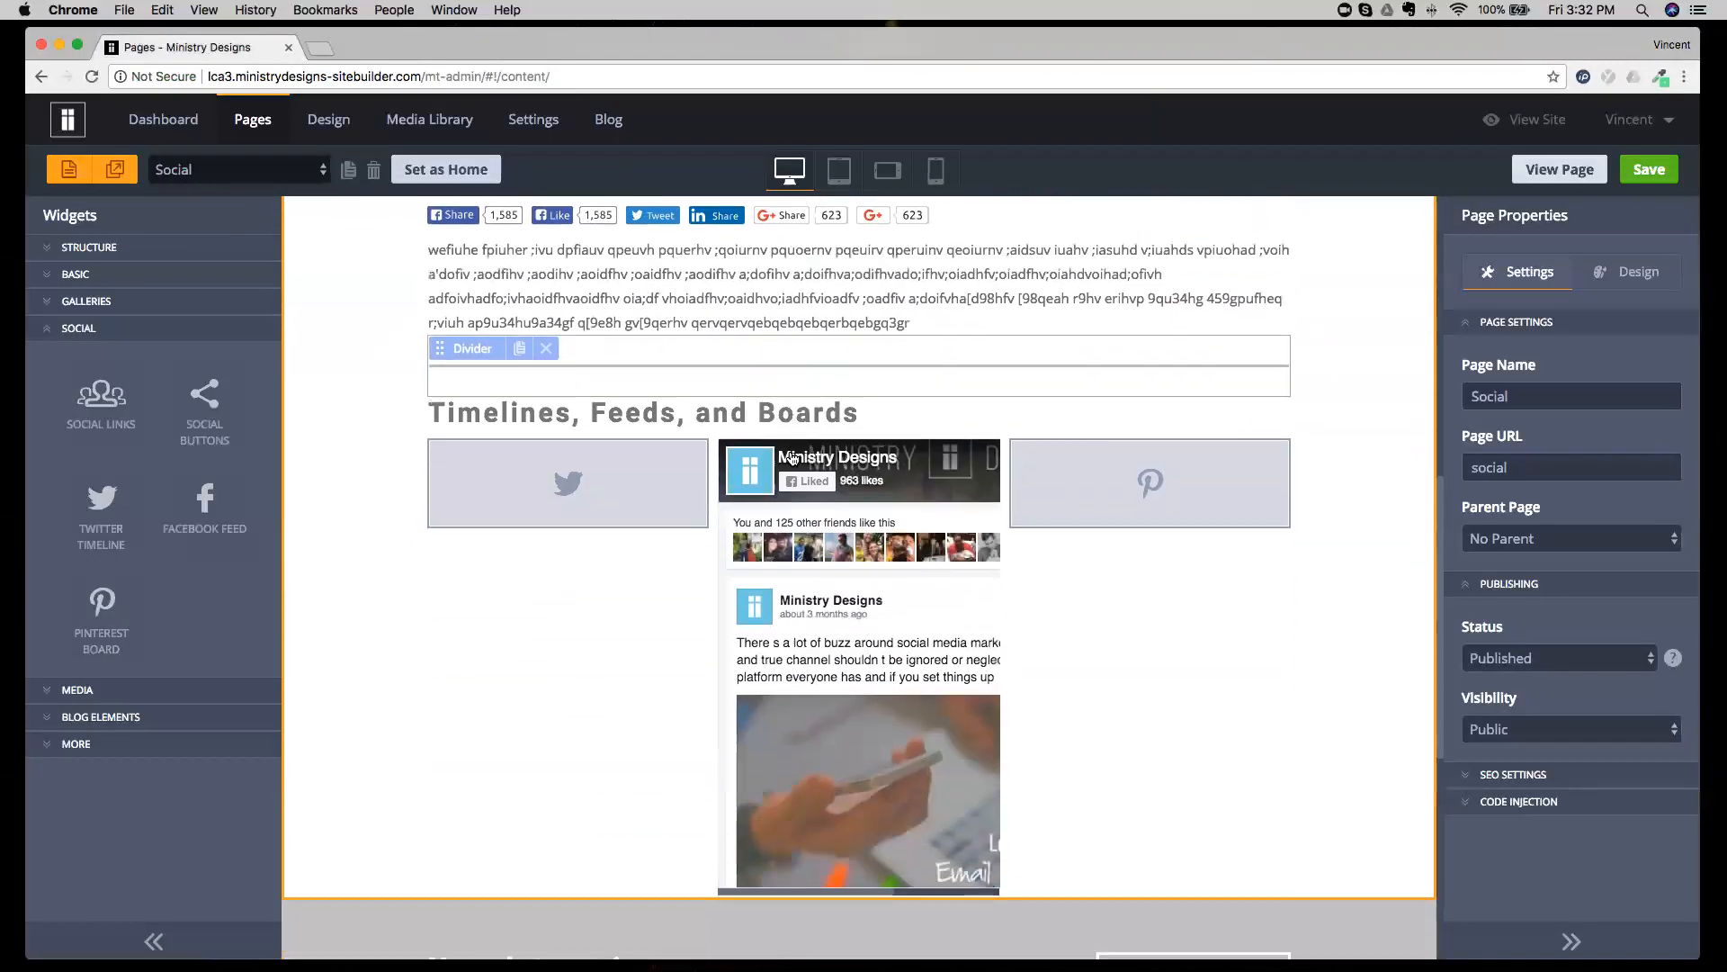
pyautogui.scroll(-1, 791, 457)
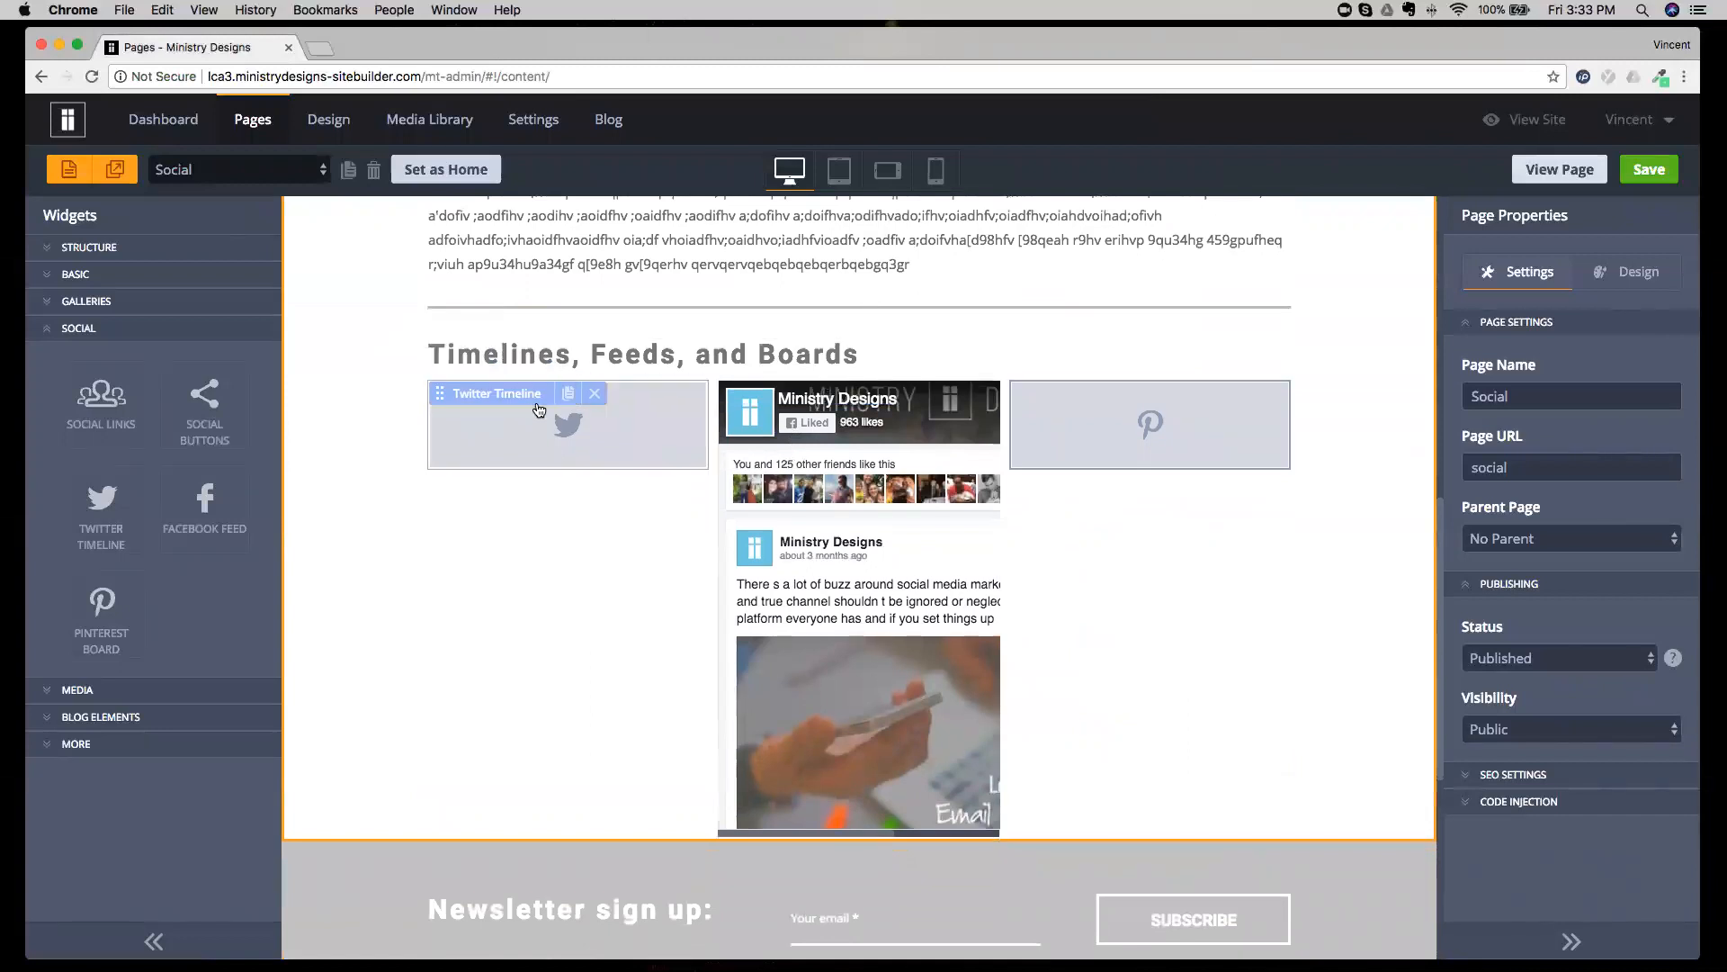
pyautogui.click(825, 506)
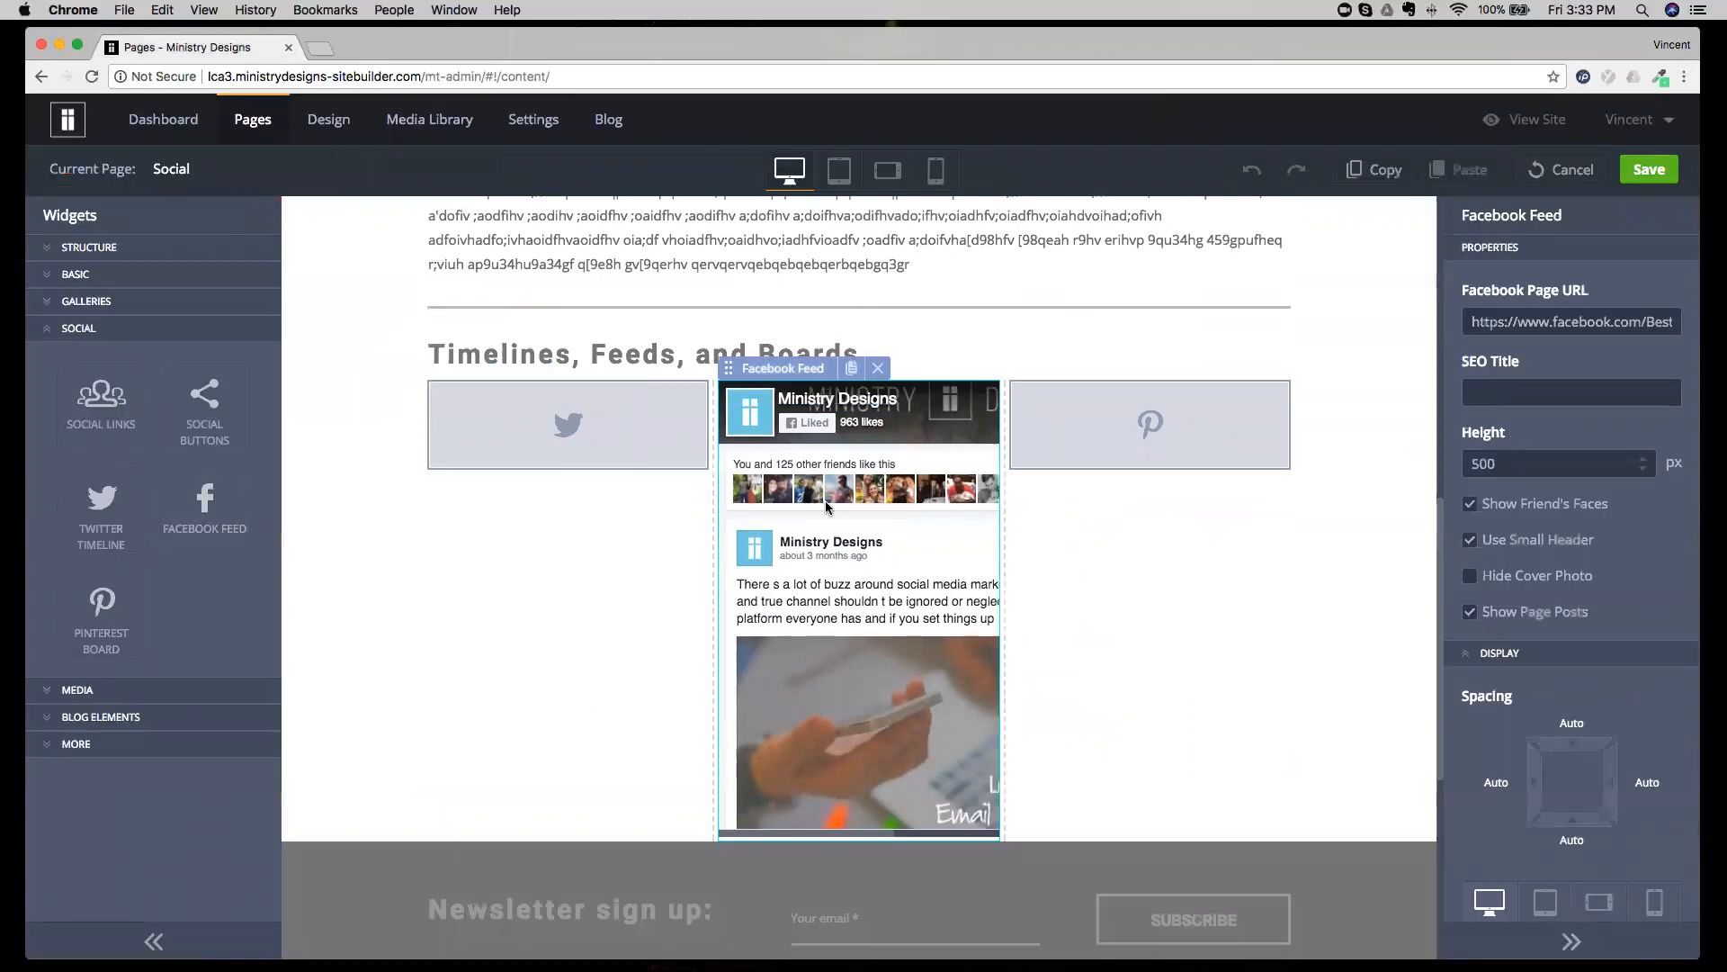
pyautogui.click(1123, 457)
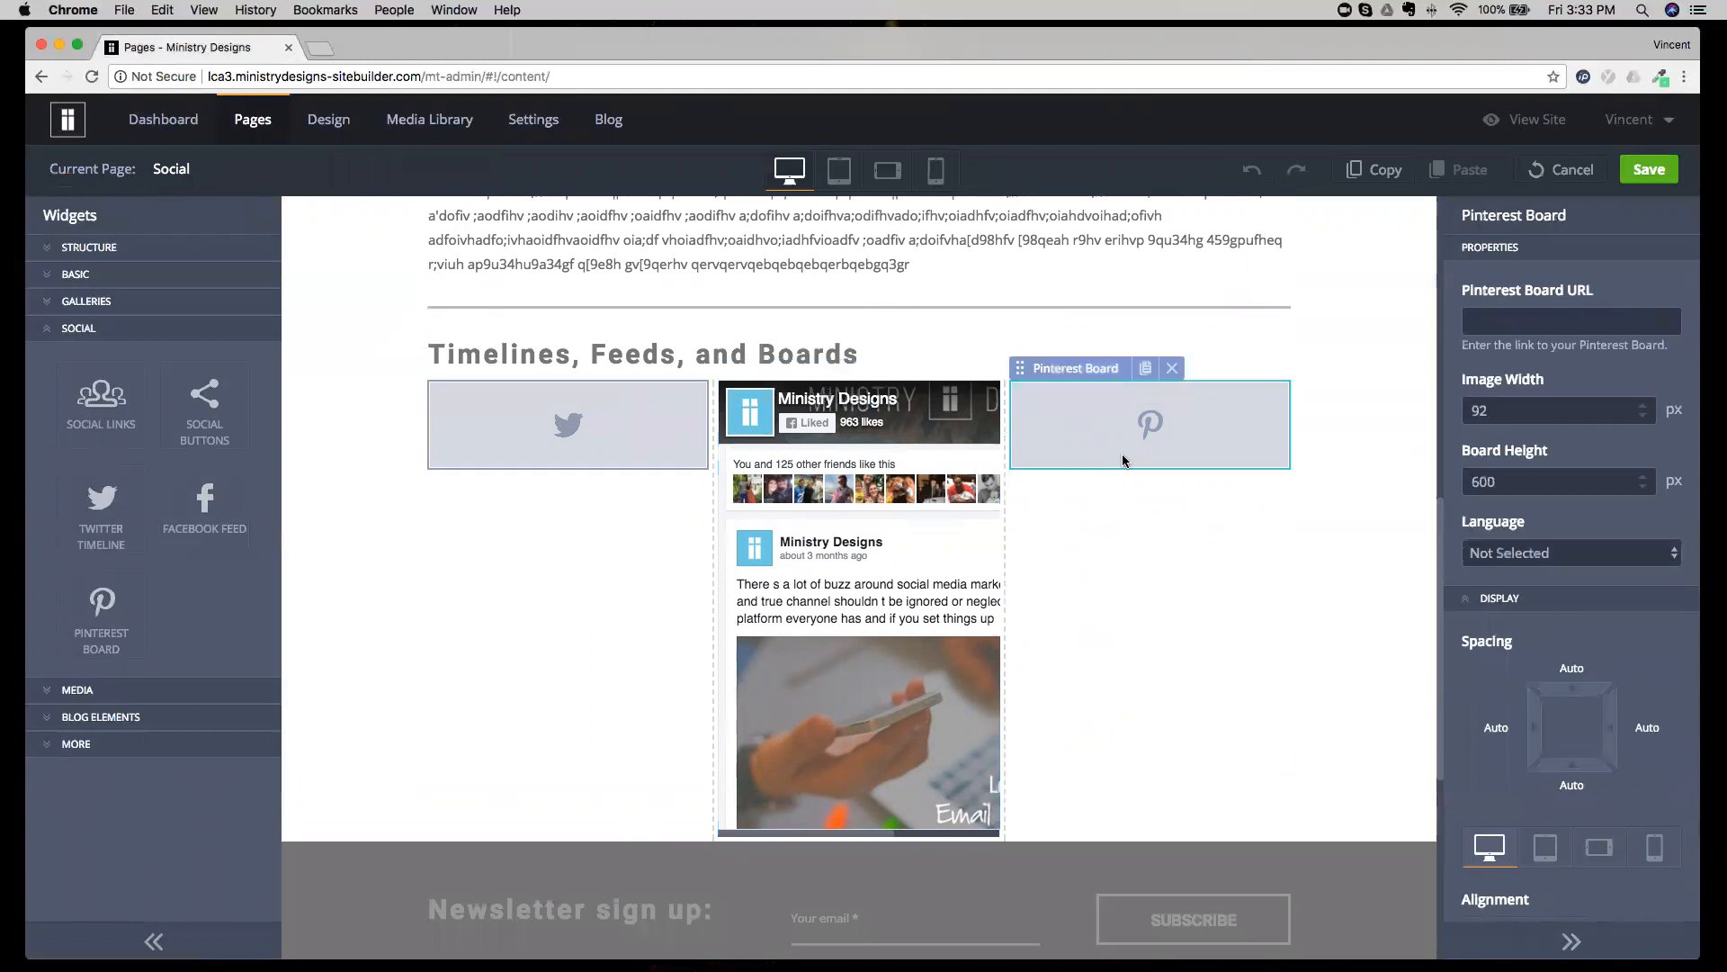
pyautogui.moveTo(1473, 292); pyautogui.dragTo(1617, 293)
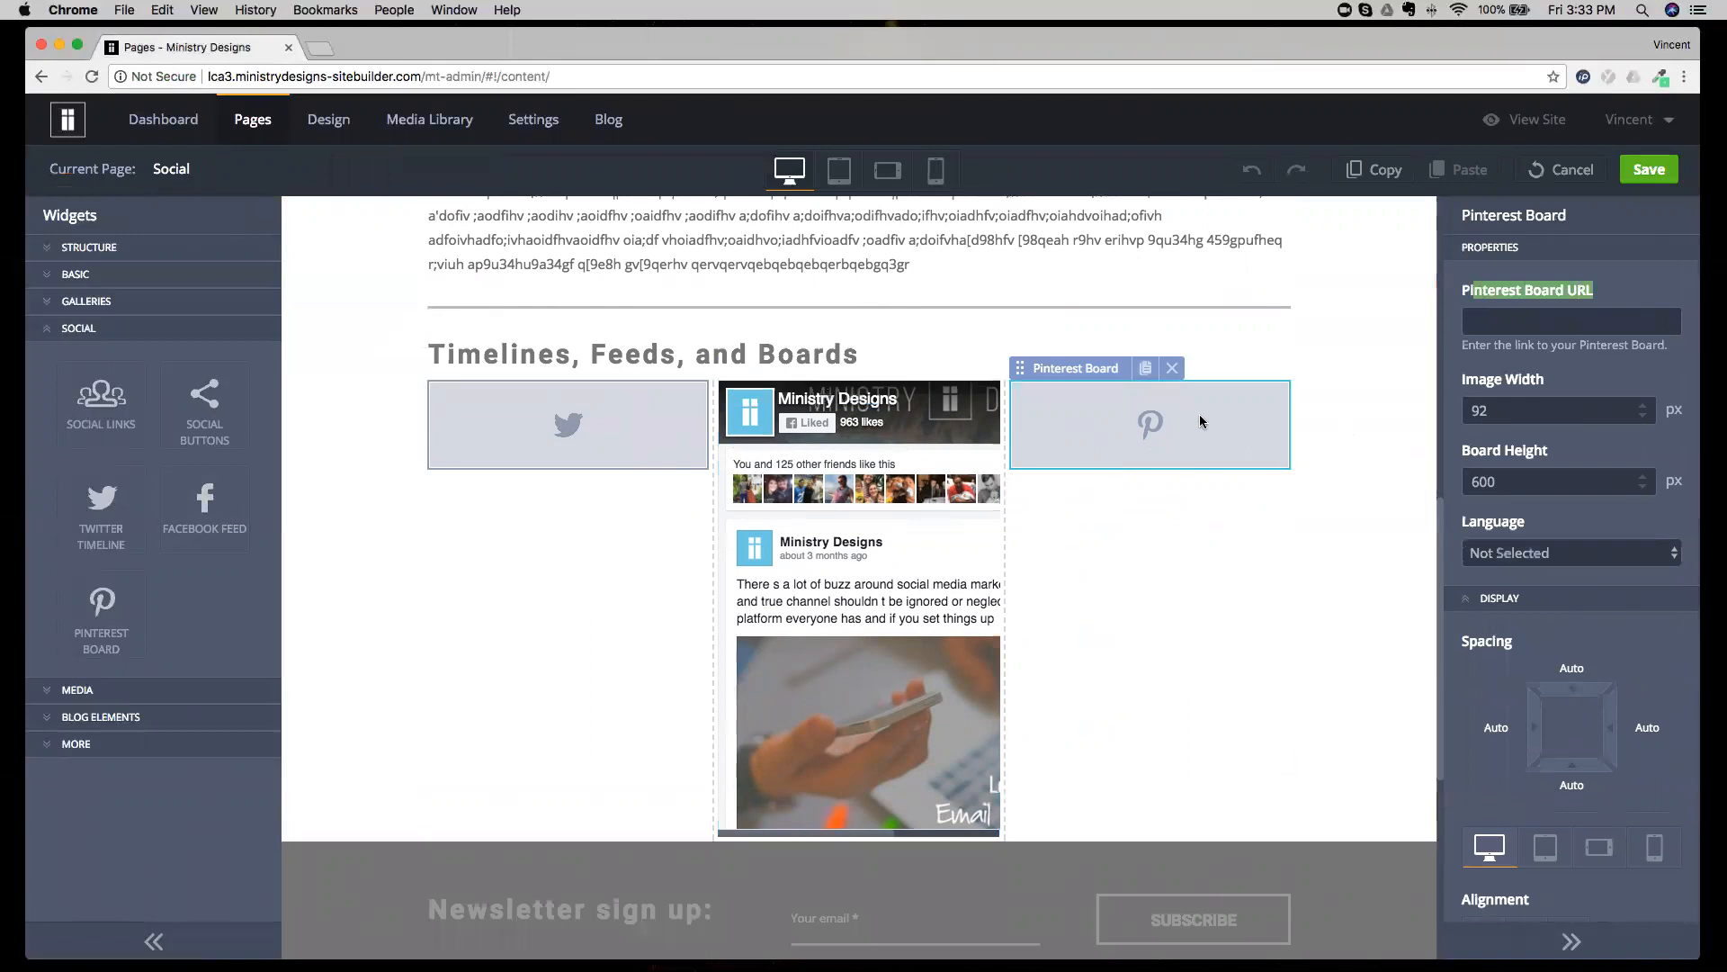
# Examine the Widget ID property of the Twitter Timeline and the Facebook Page URL of the Facebook Feed.
pyautogui.click(540, 450)
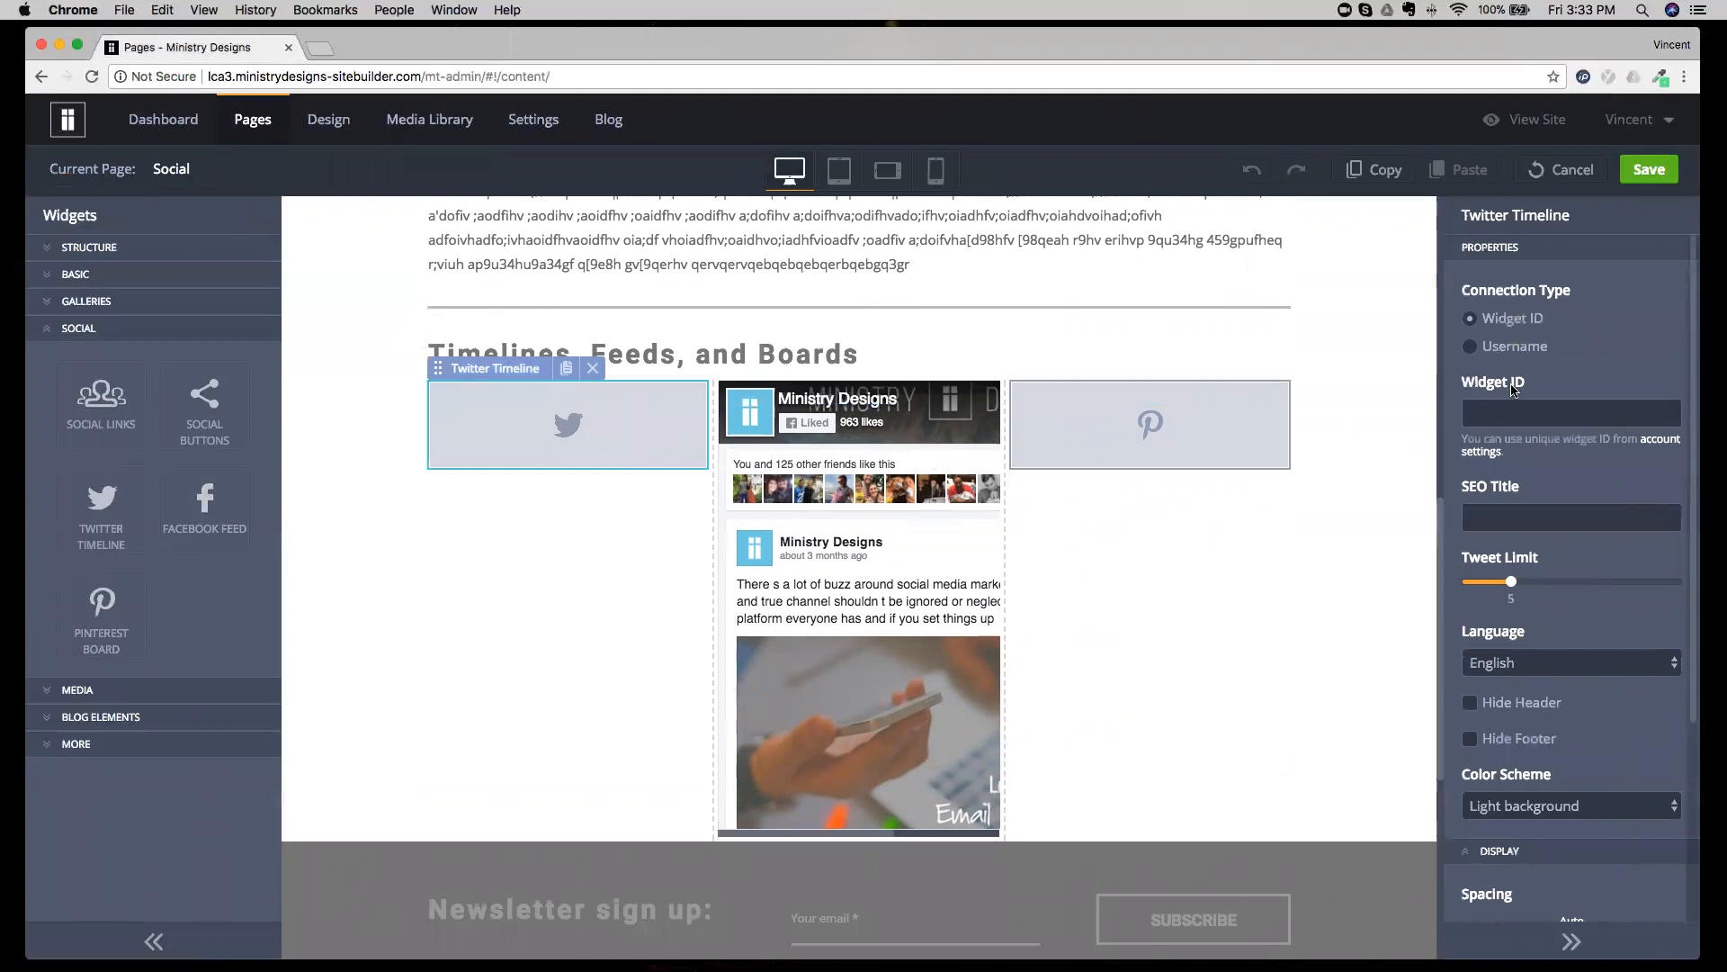
pyautogui.click(1537, 417)
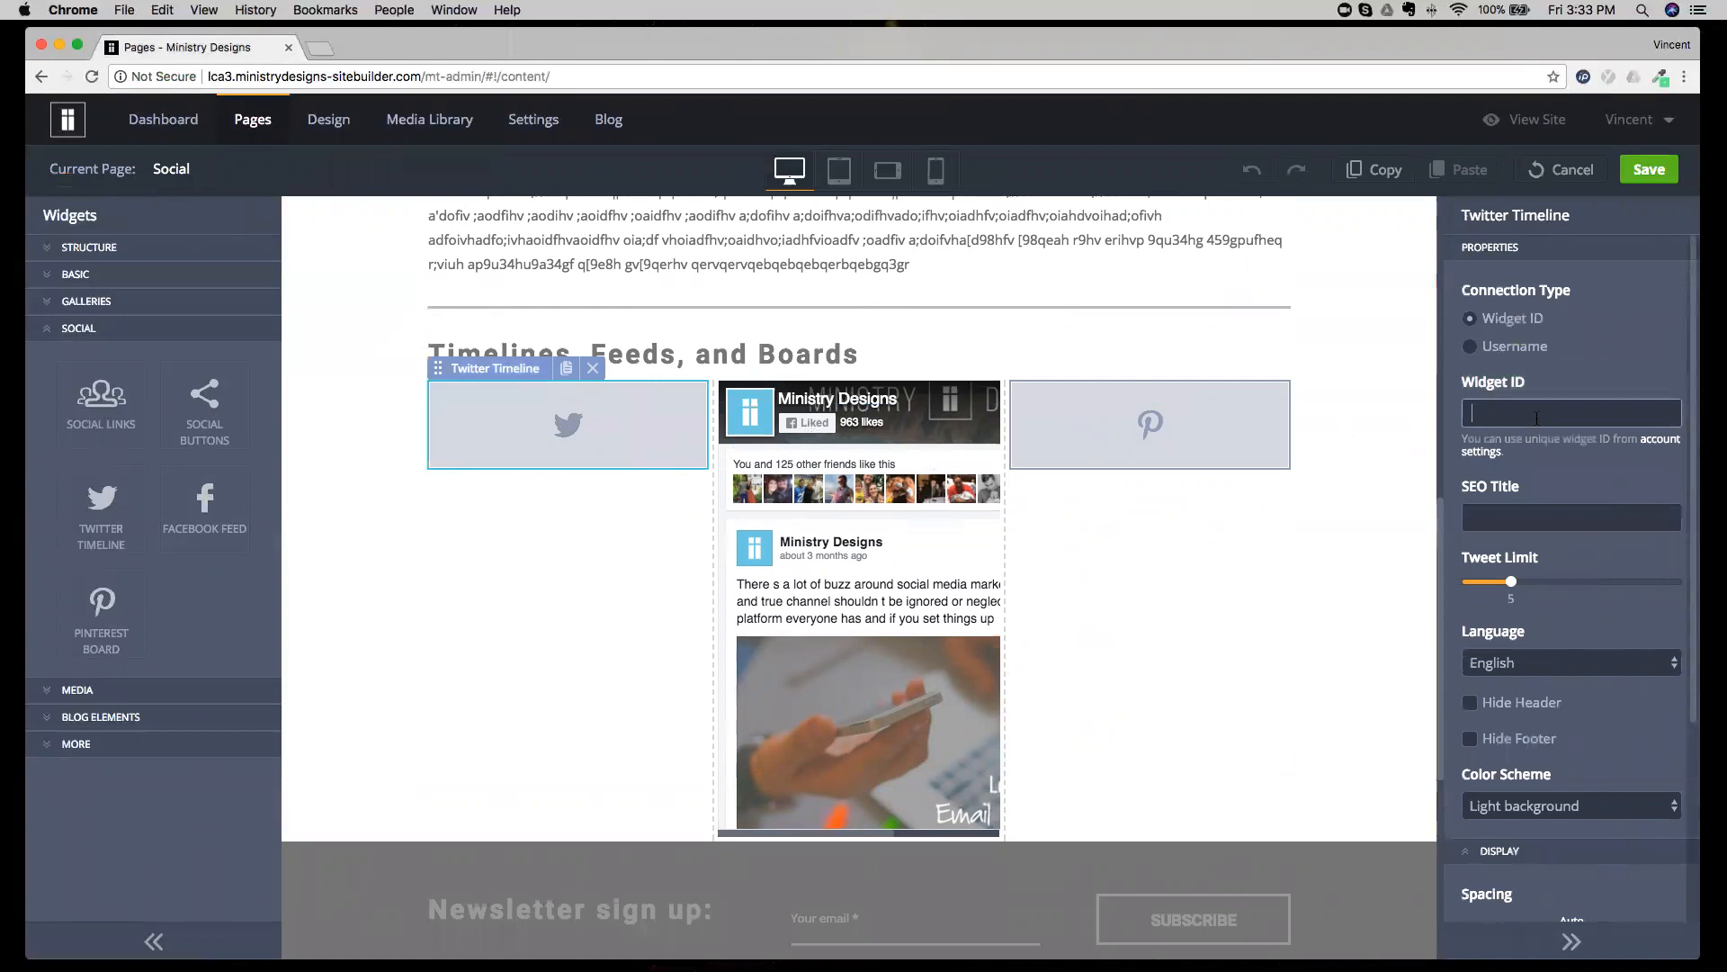
pyautogui.click(767, 520)
pyautogui.tripleClick(1570, 326)
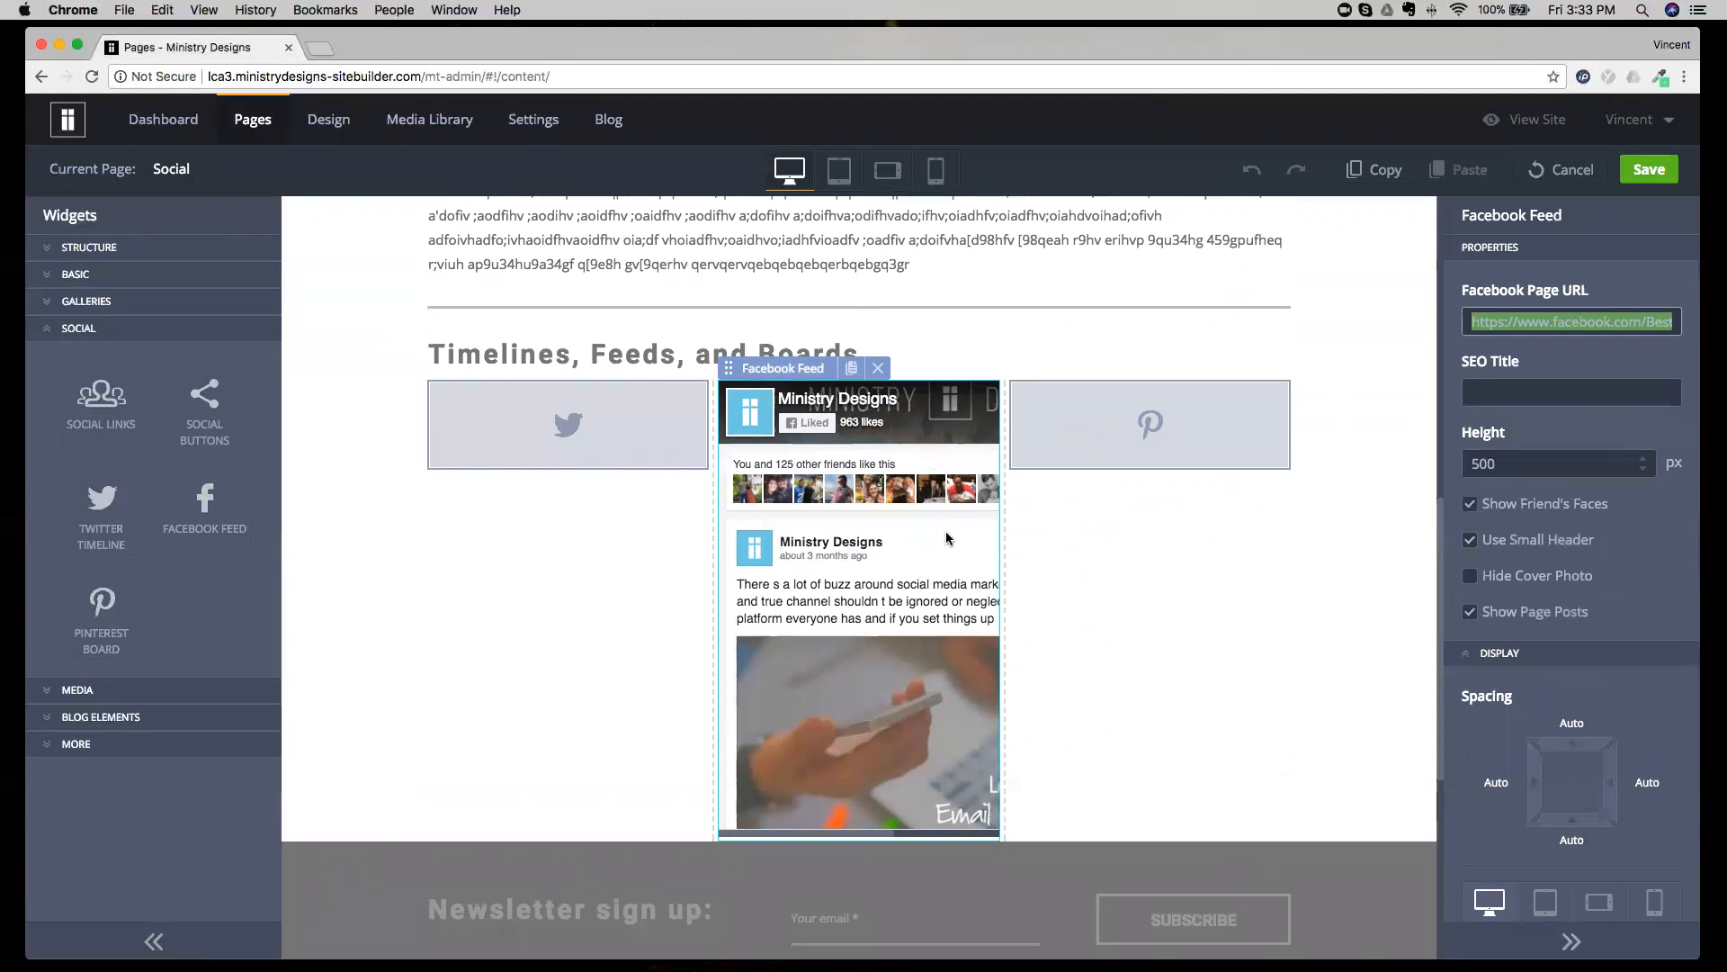
# Widen the middle column holding the Facebook Feed in the Timelines, Feeds, and Boards row.
pyautogui.click(1071, 547)
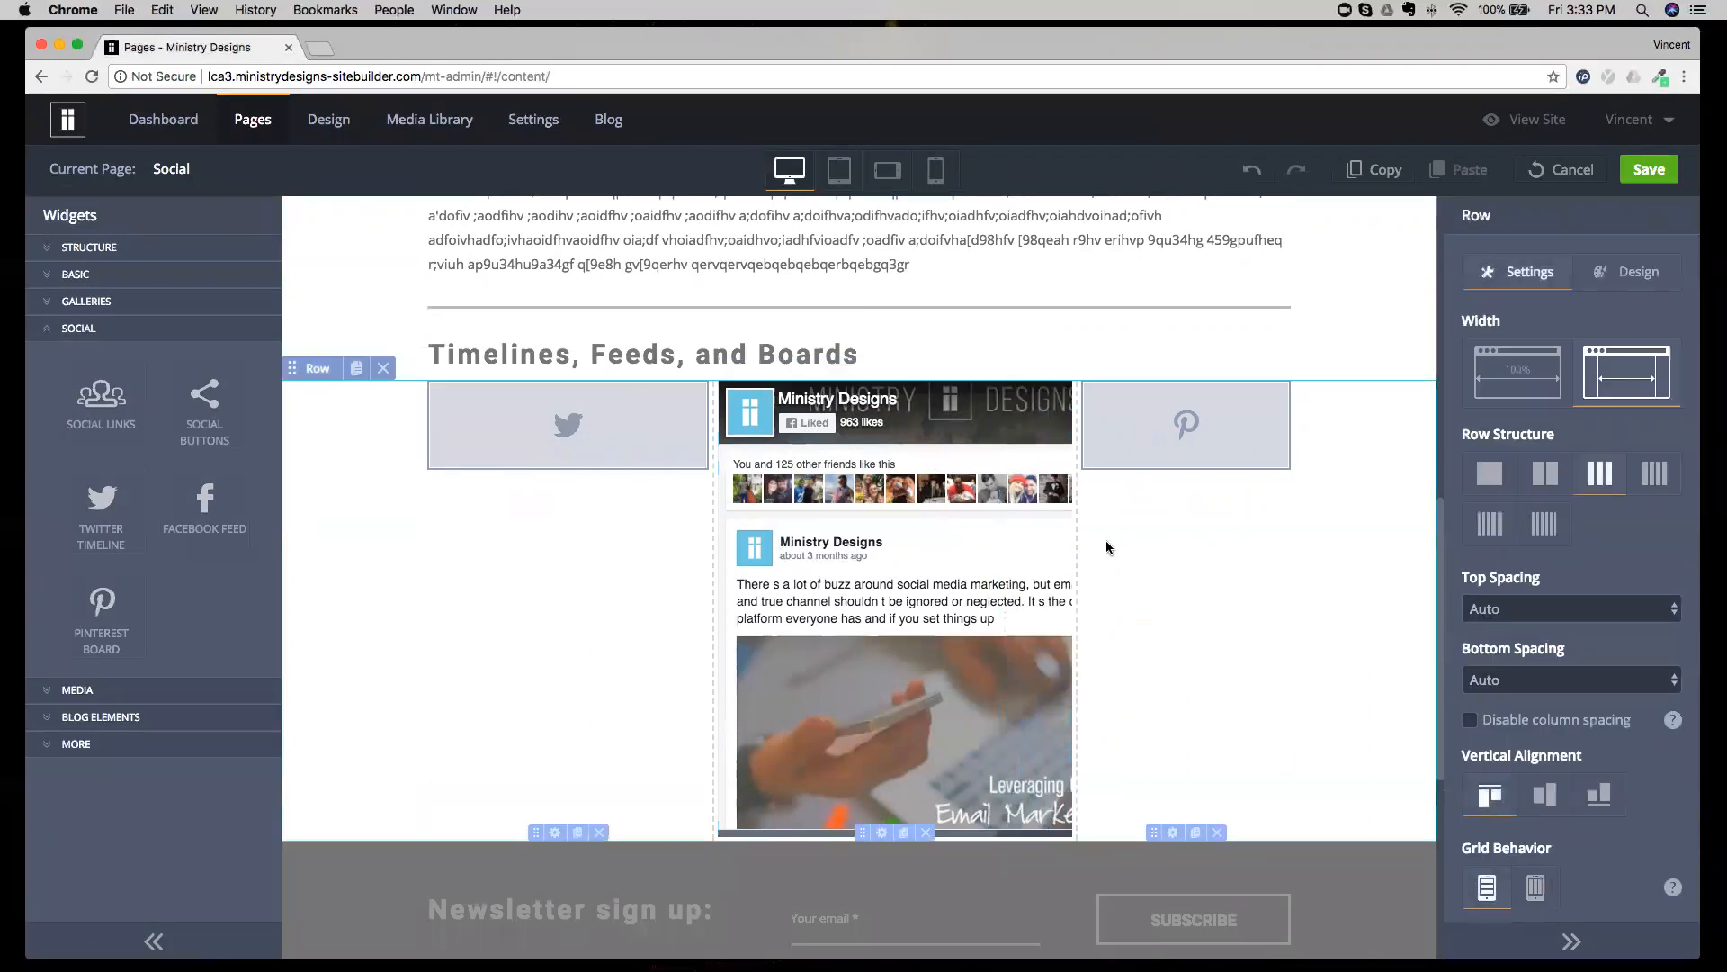
pyautogui.moveTo(709, 570); pyautogui.dragTo(583, 572)
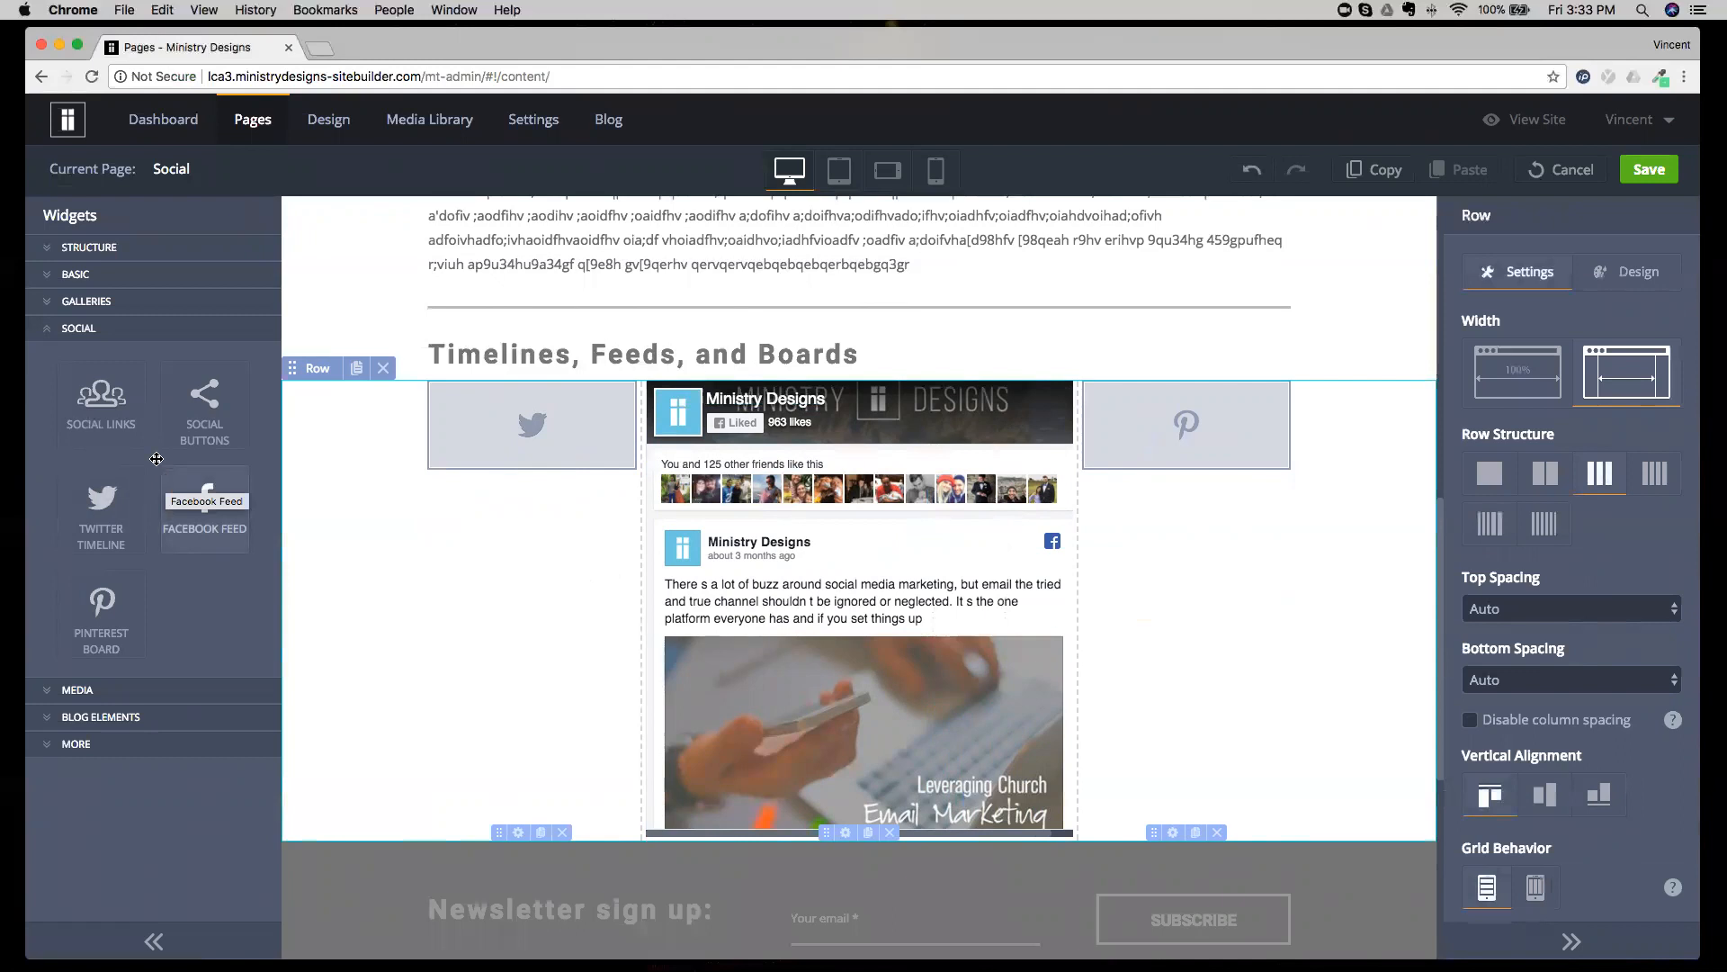
# Discard the edits to the Social page and open the Media Ex page with the Media widgets listed.
pyautogui.click(80, 328)
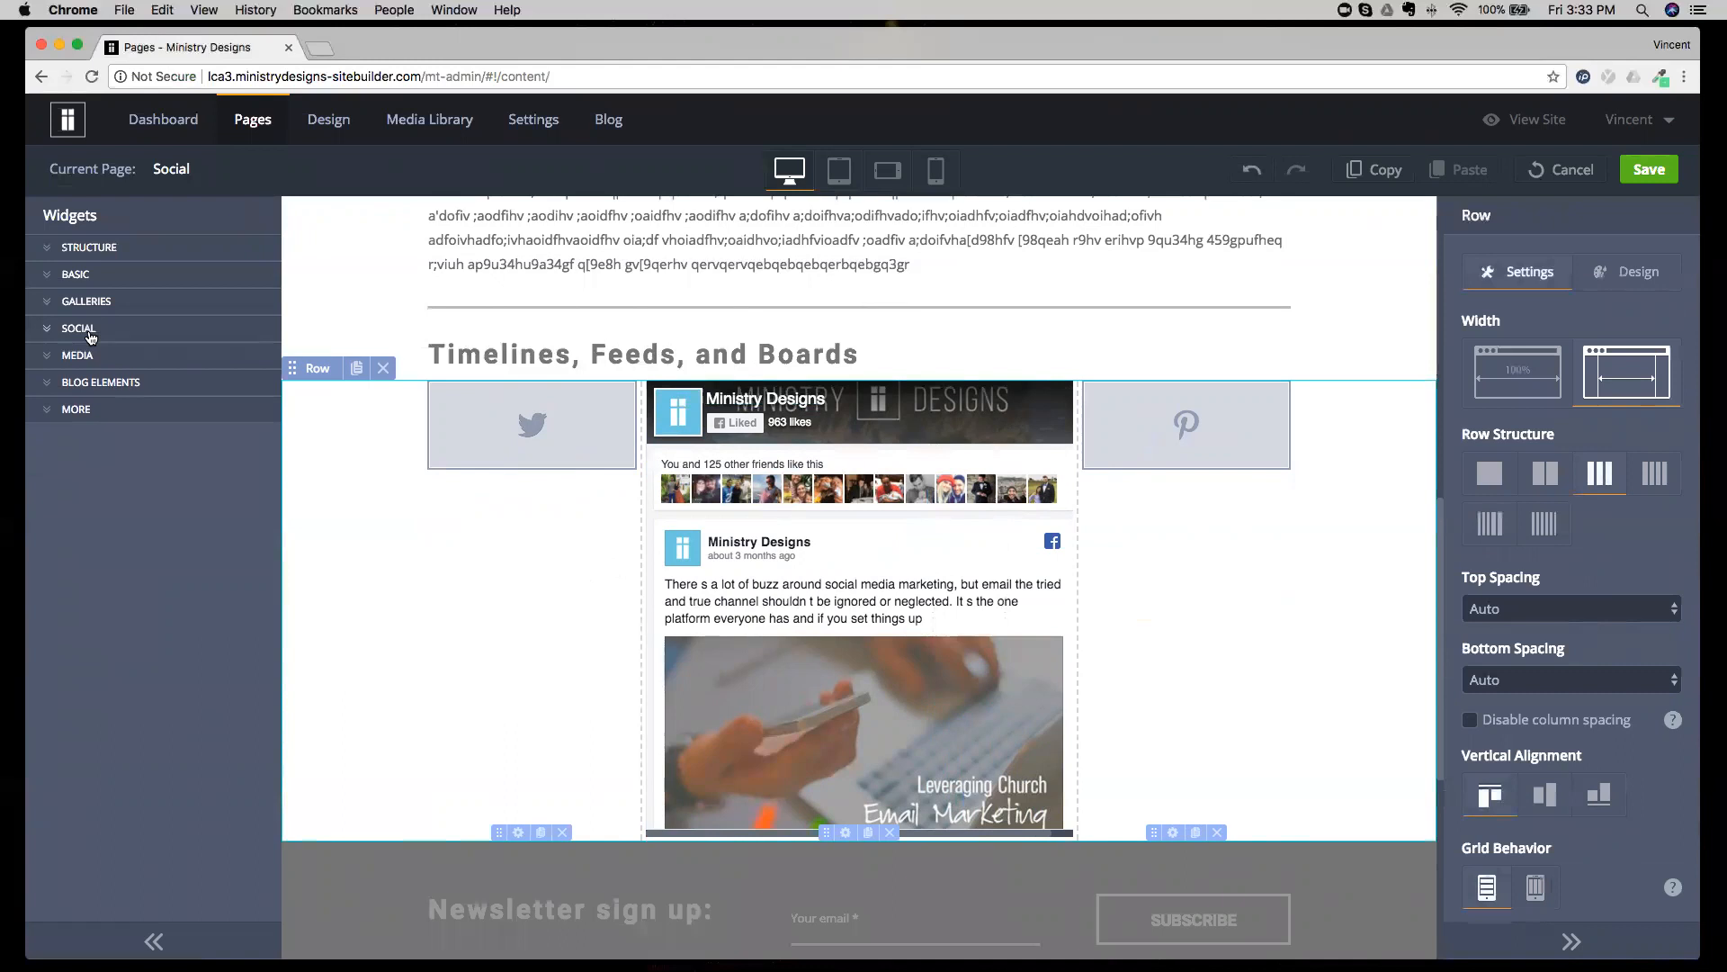
pyautogui.click(92, 356)
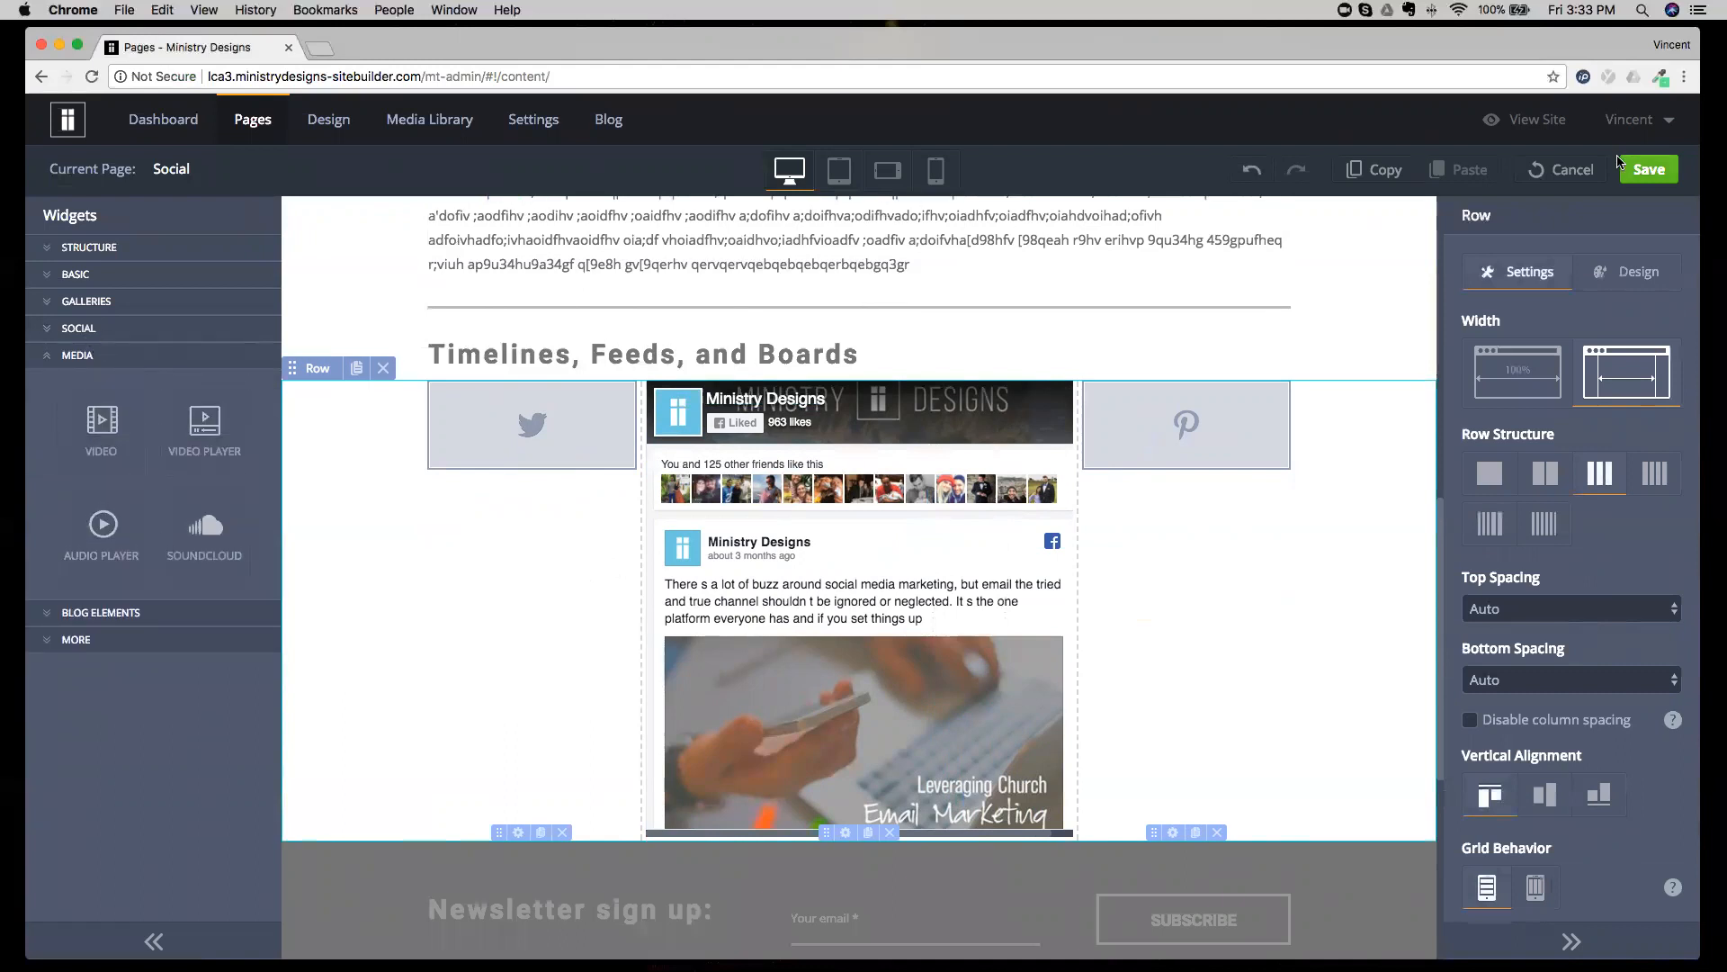
pyautogui.click(1570, 170)
pyautogui.click(823, 565)
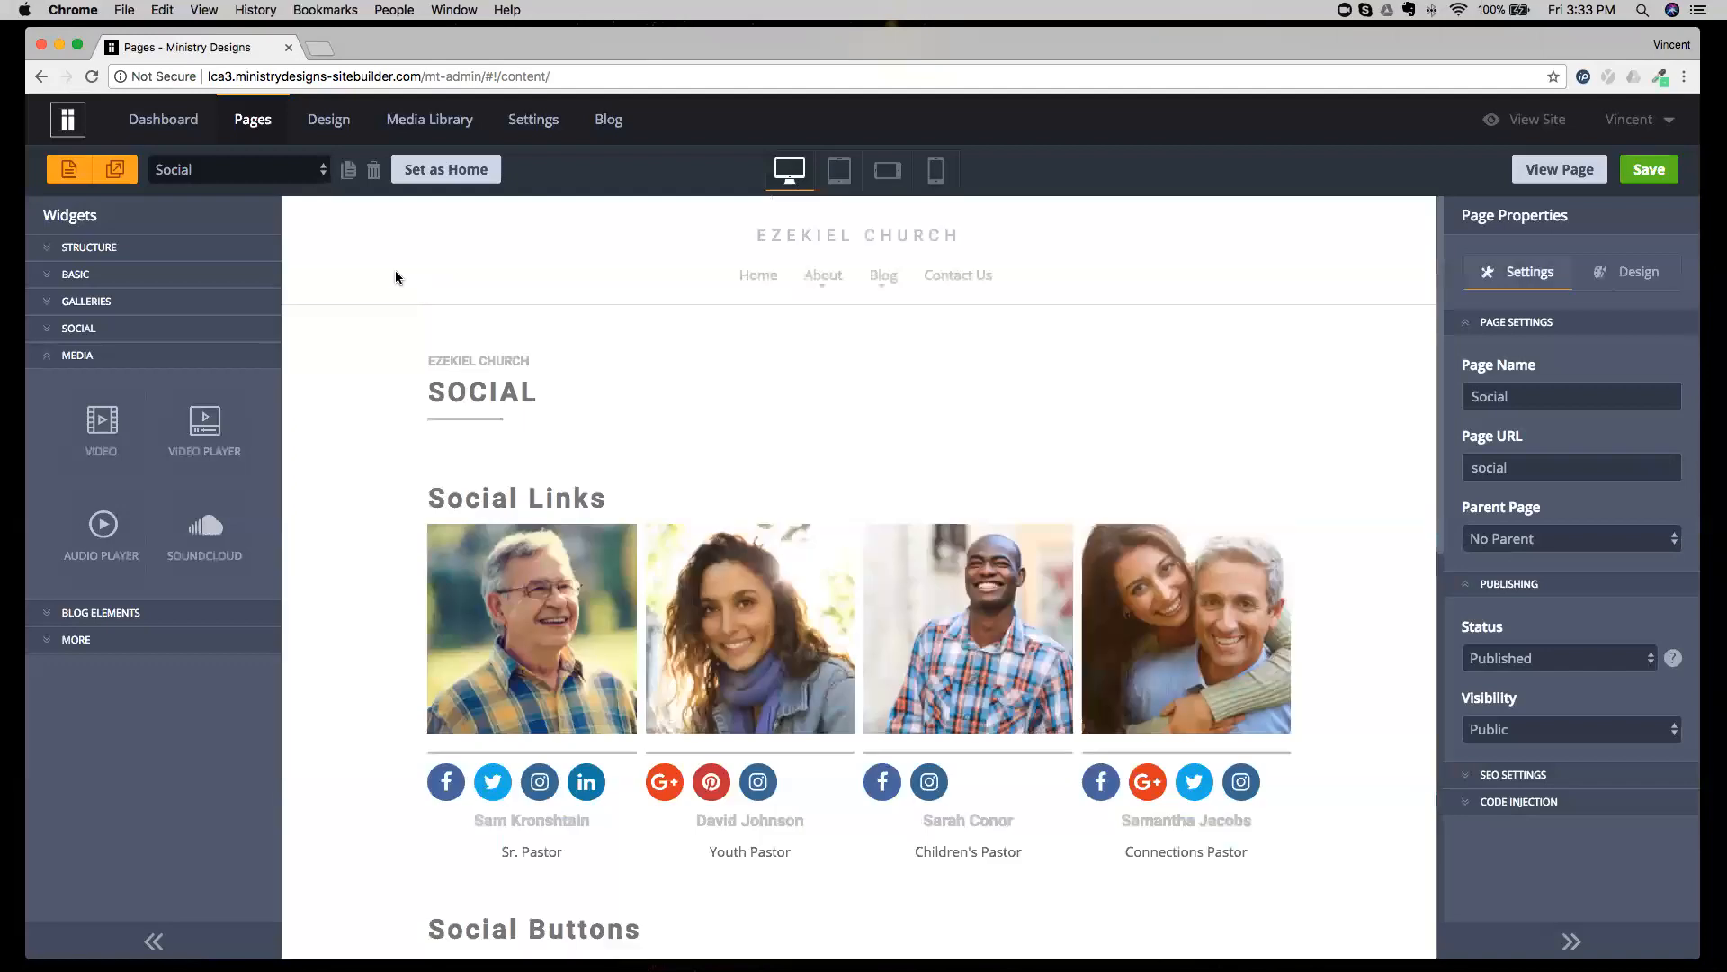
pyautogui.click(238, 169)
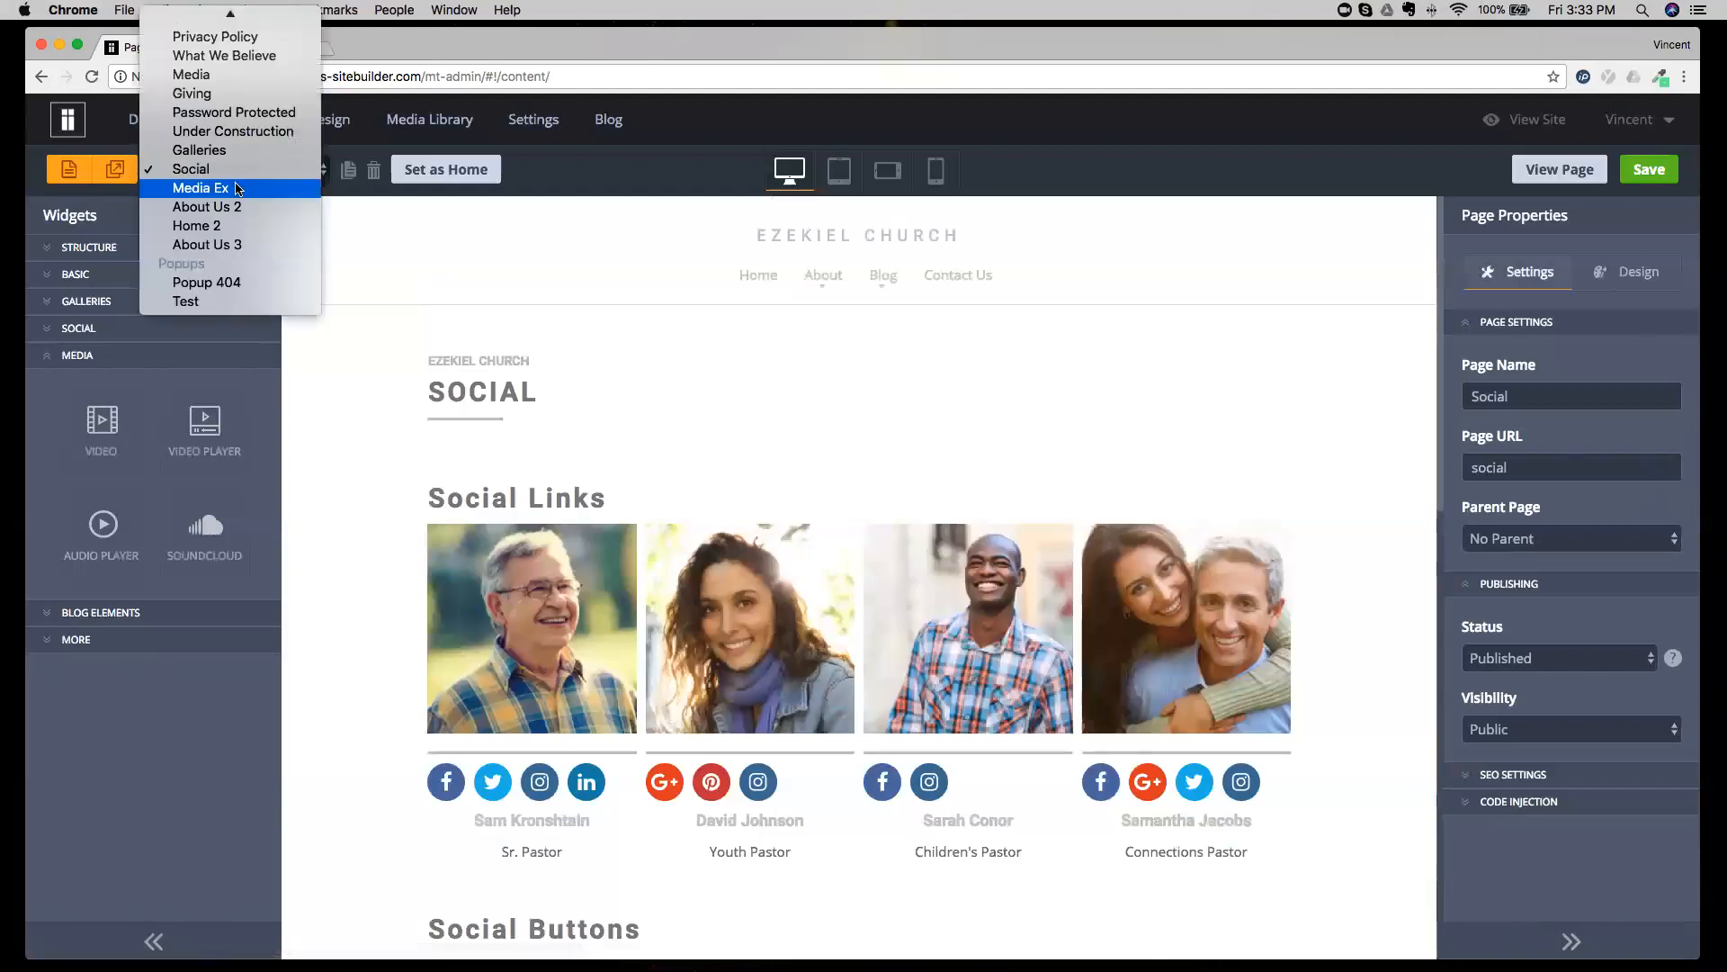
pyautogui.click(238, 187)
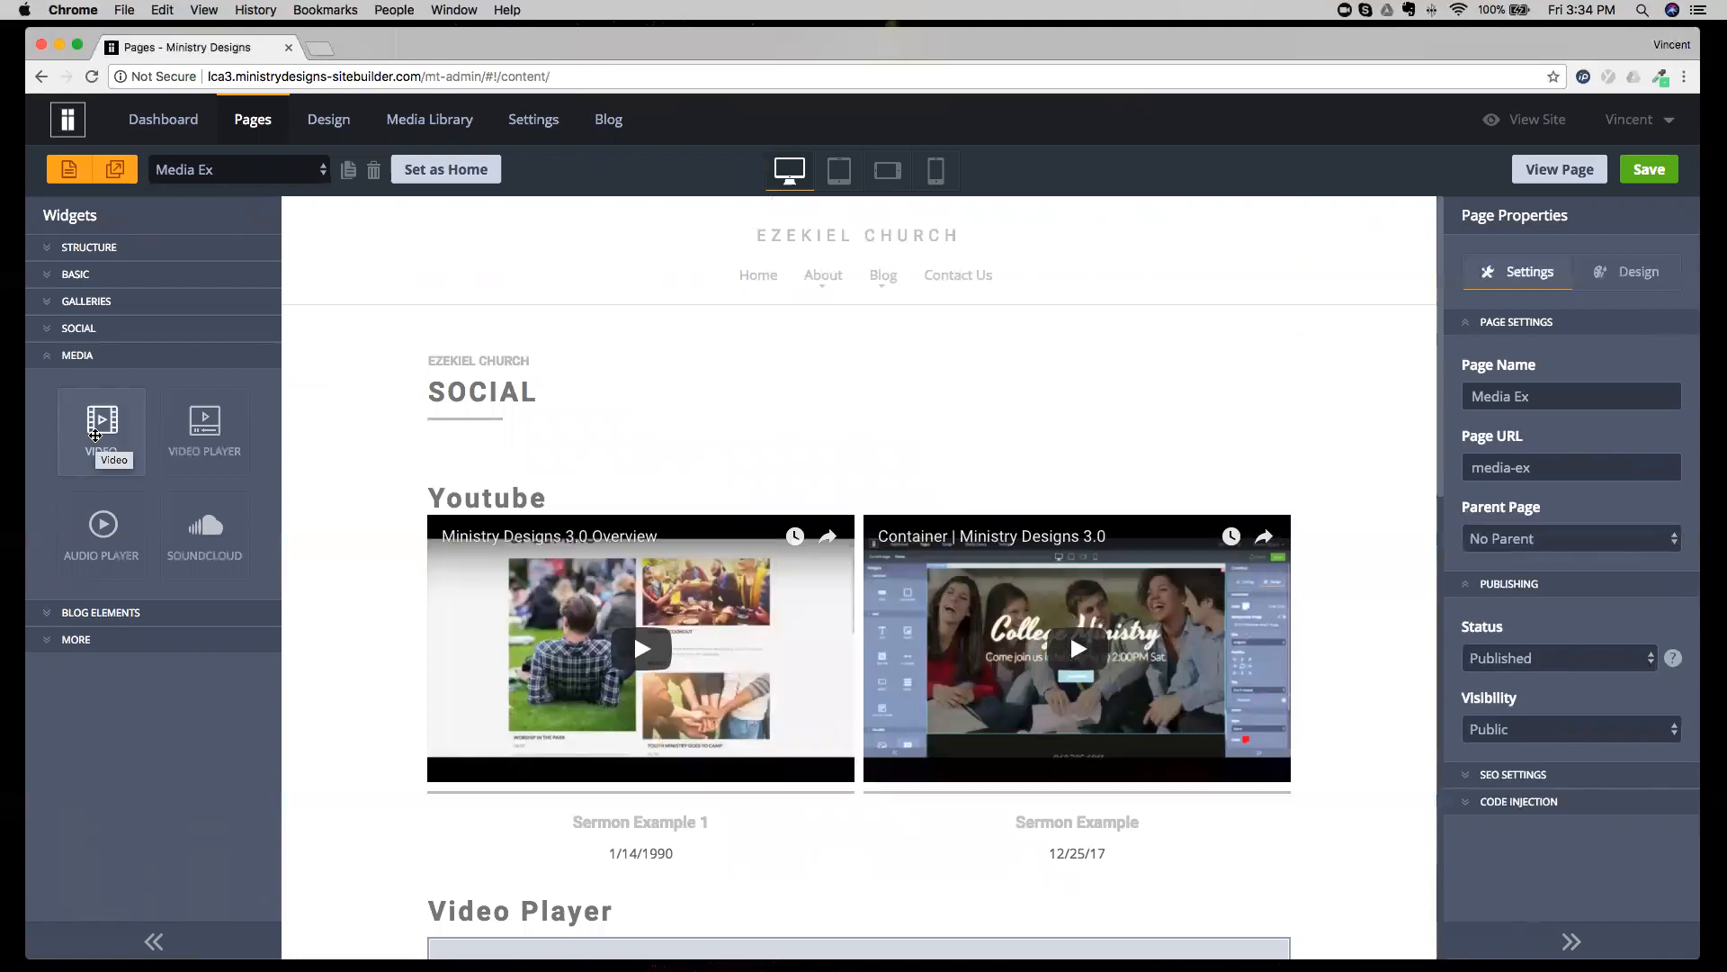
# Change the heading above the two videos to "Youtube and Vimeo".
pyautogui.click(586, 495)
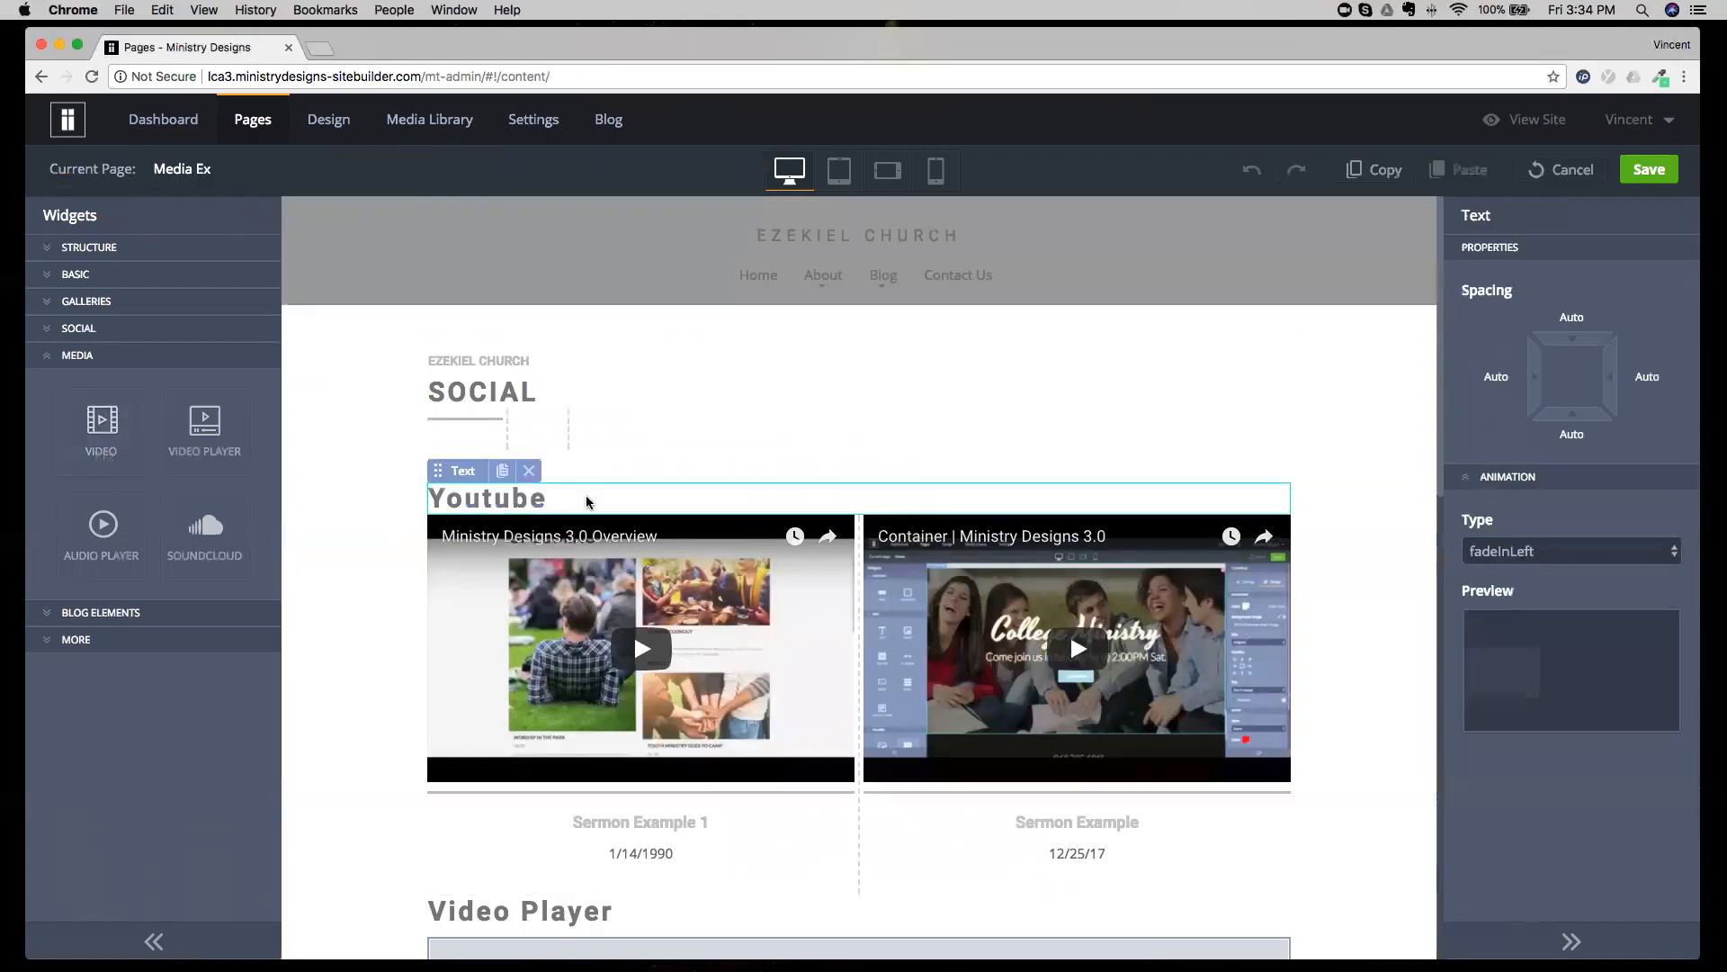
pyautogui.doubleClick(585, 501)
pyautogui.press('Right')
pyautogui.write('AND')
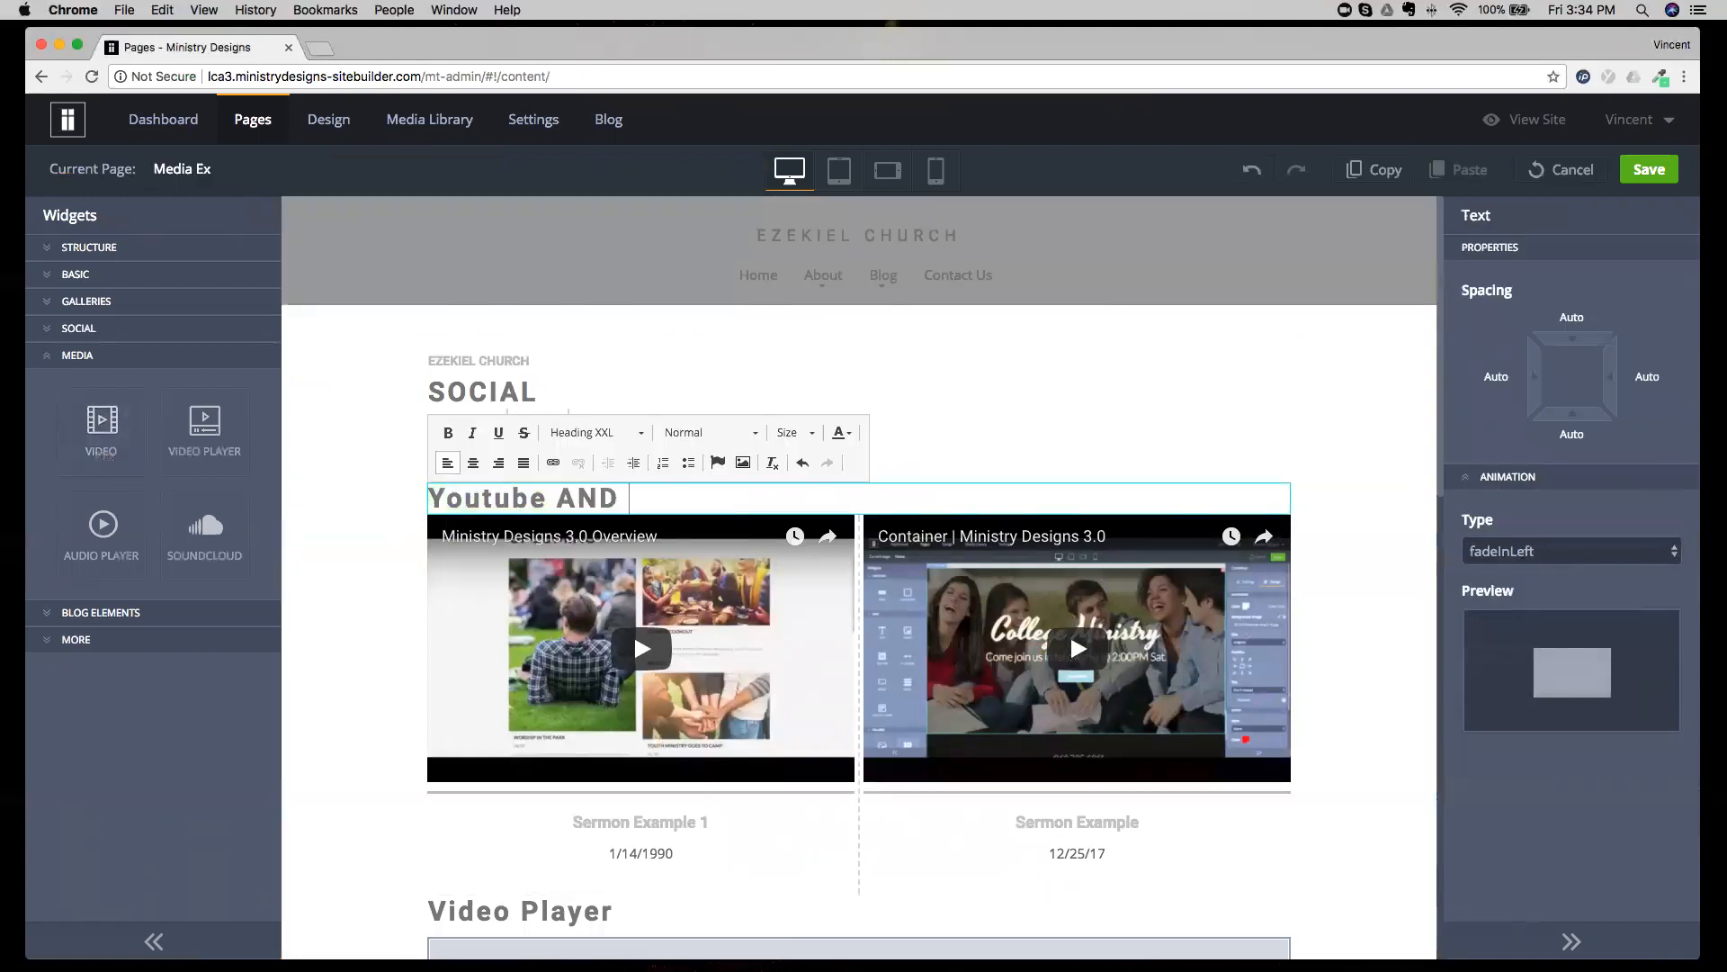
pyautogui.press('BackSpace')
pyautogui.press('BackSpace')
pyautogui.press('BackSpace')
pyautogui.write('and C')
pyautogui.press('BackSpace')
pyautogui.write('Vimeo')
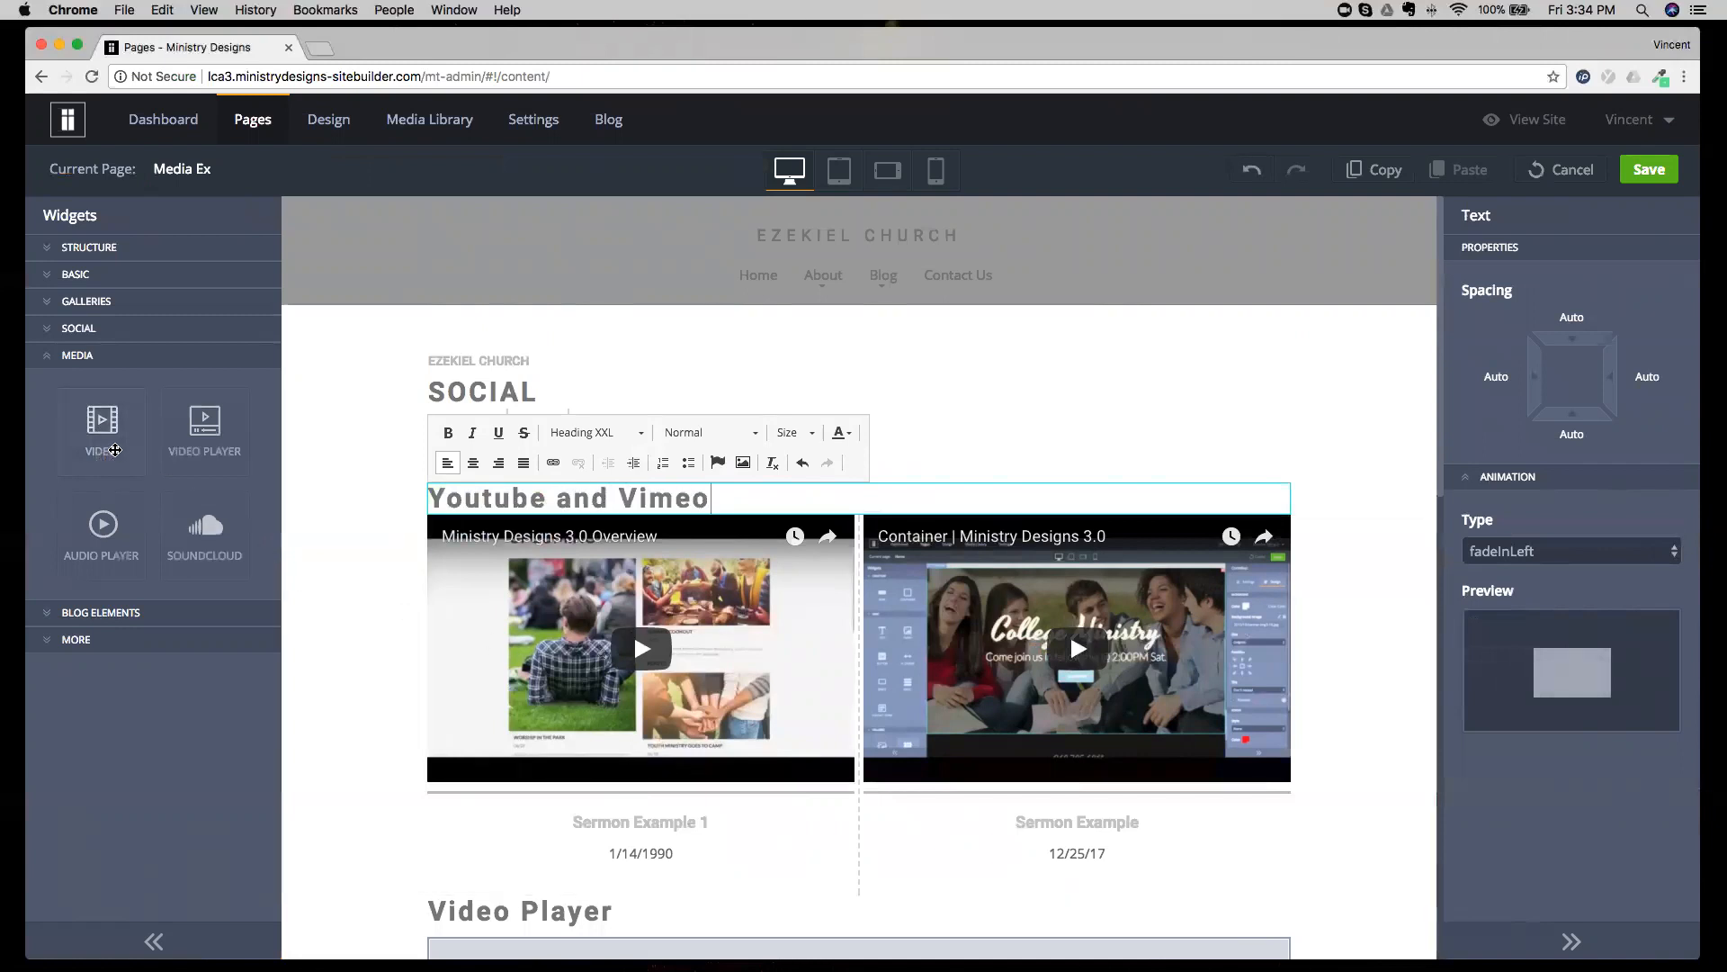
# Delete the Sermon Example 1 video and place a new Video widget in the same column.
pyautogui.moveTo(115, 450); pyautogui.dragTo(115, 446)
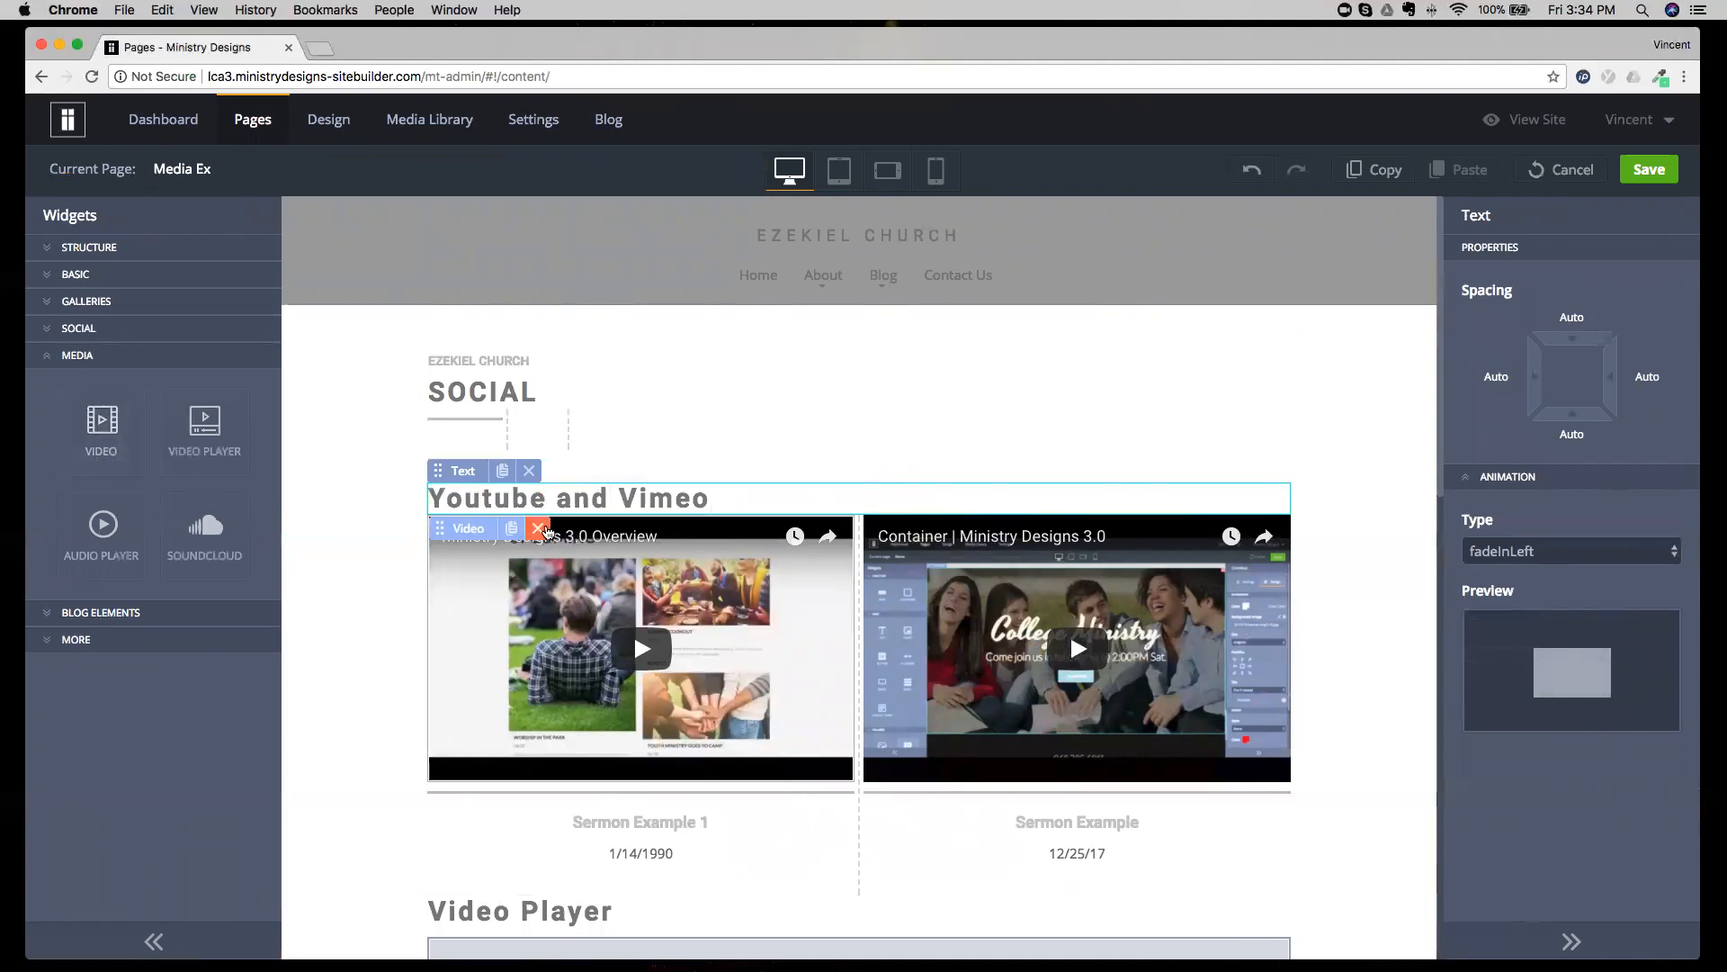
pyautogui.click(544, 530)
pyautogui.moveTo(83, 413); pyautogui.dragTo(640, 552)
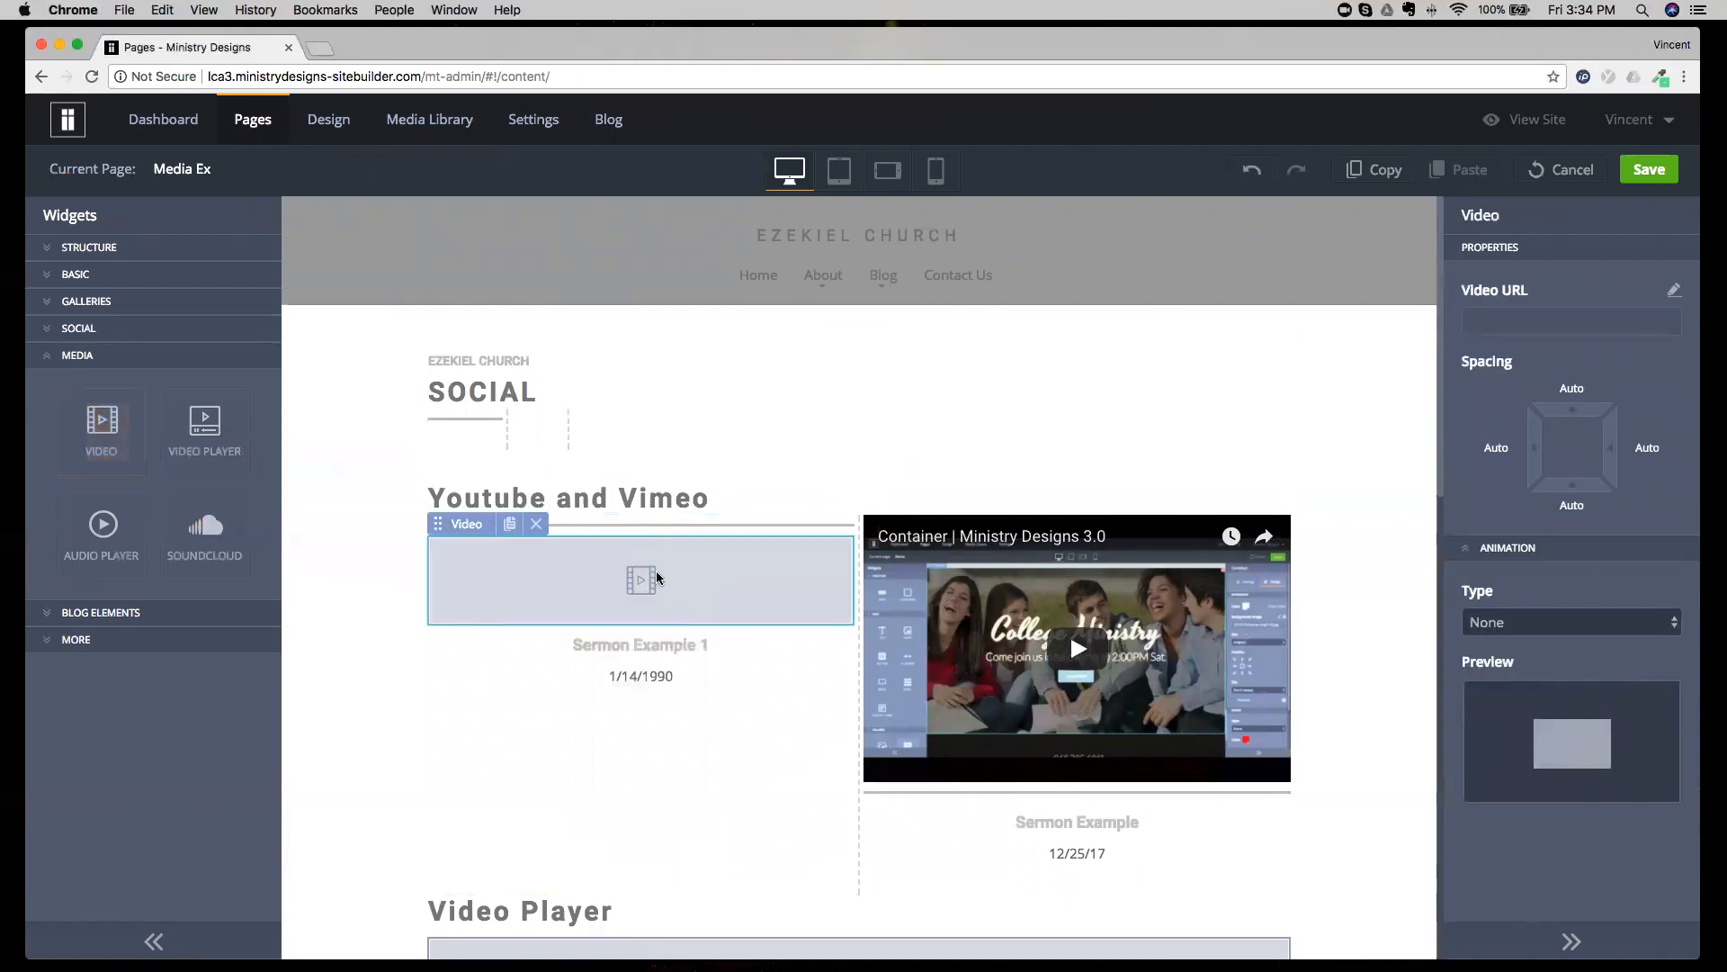
# View the empty Video widget's URL entry without applying anything, and undo the replacement of the Sermon Example 1 video.
pyautogui.tripleClick(1529, 297)
pyautogui.click(1529, 300)
pyautogui.click(1674, 292)
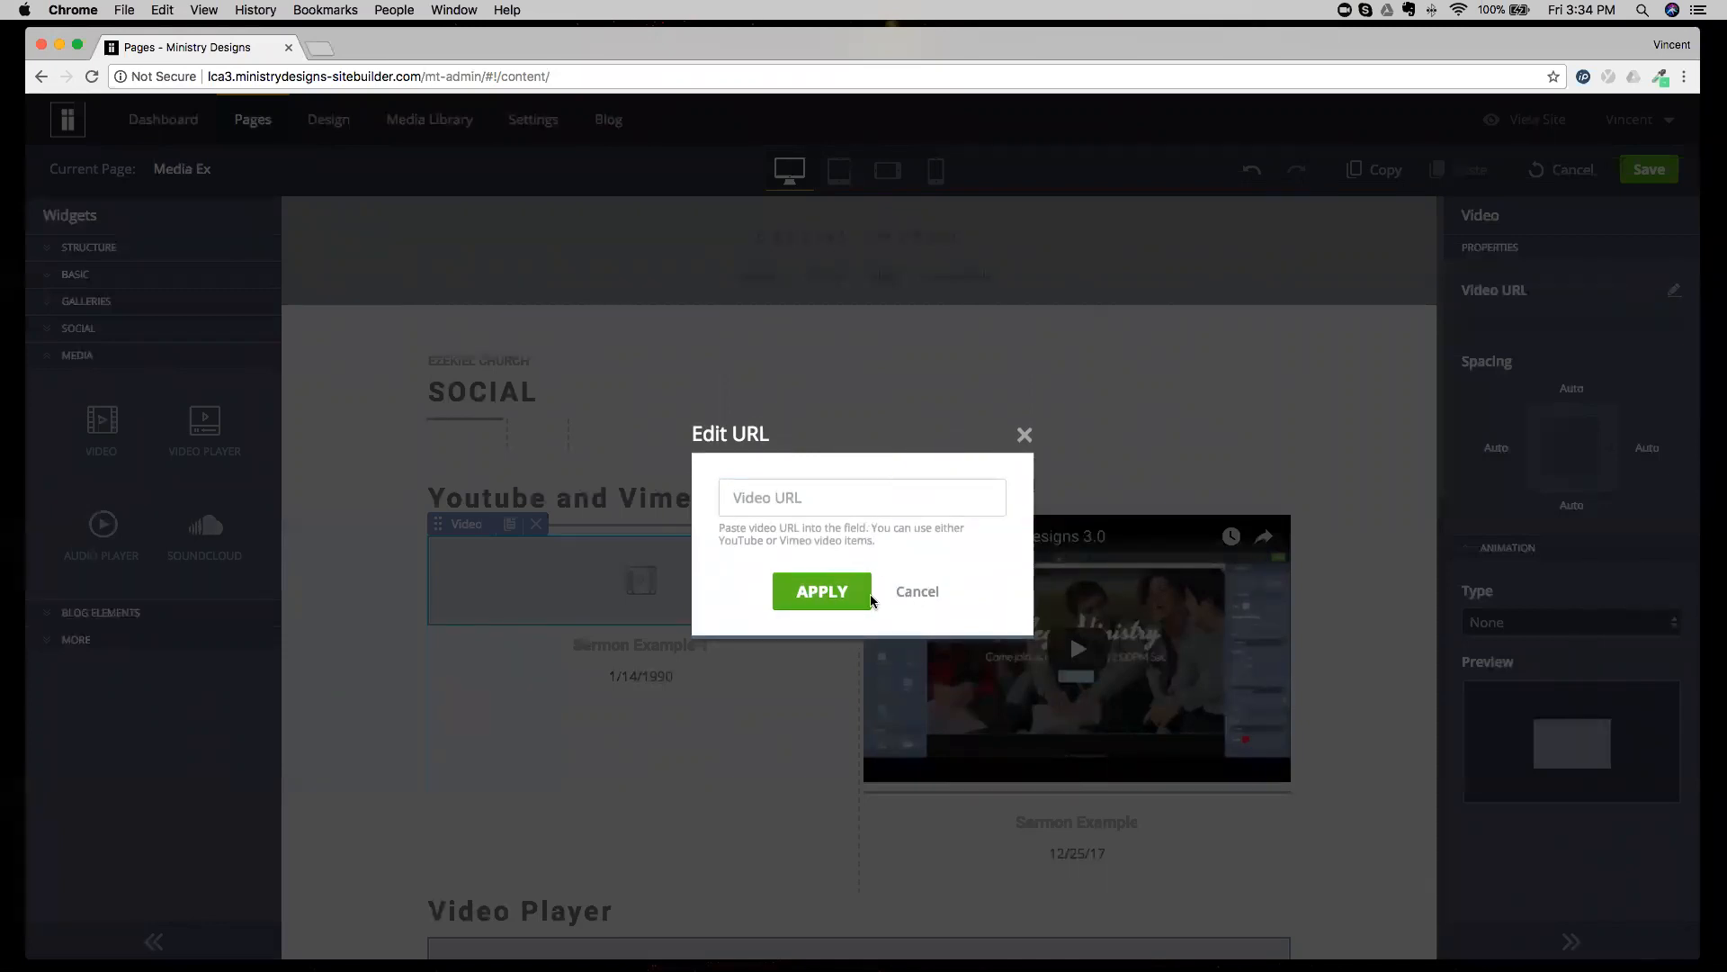
pyautogui.click(916, 591)
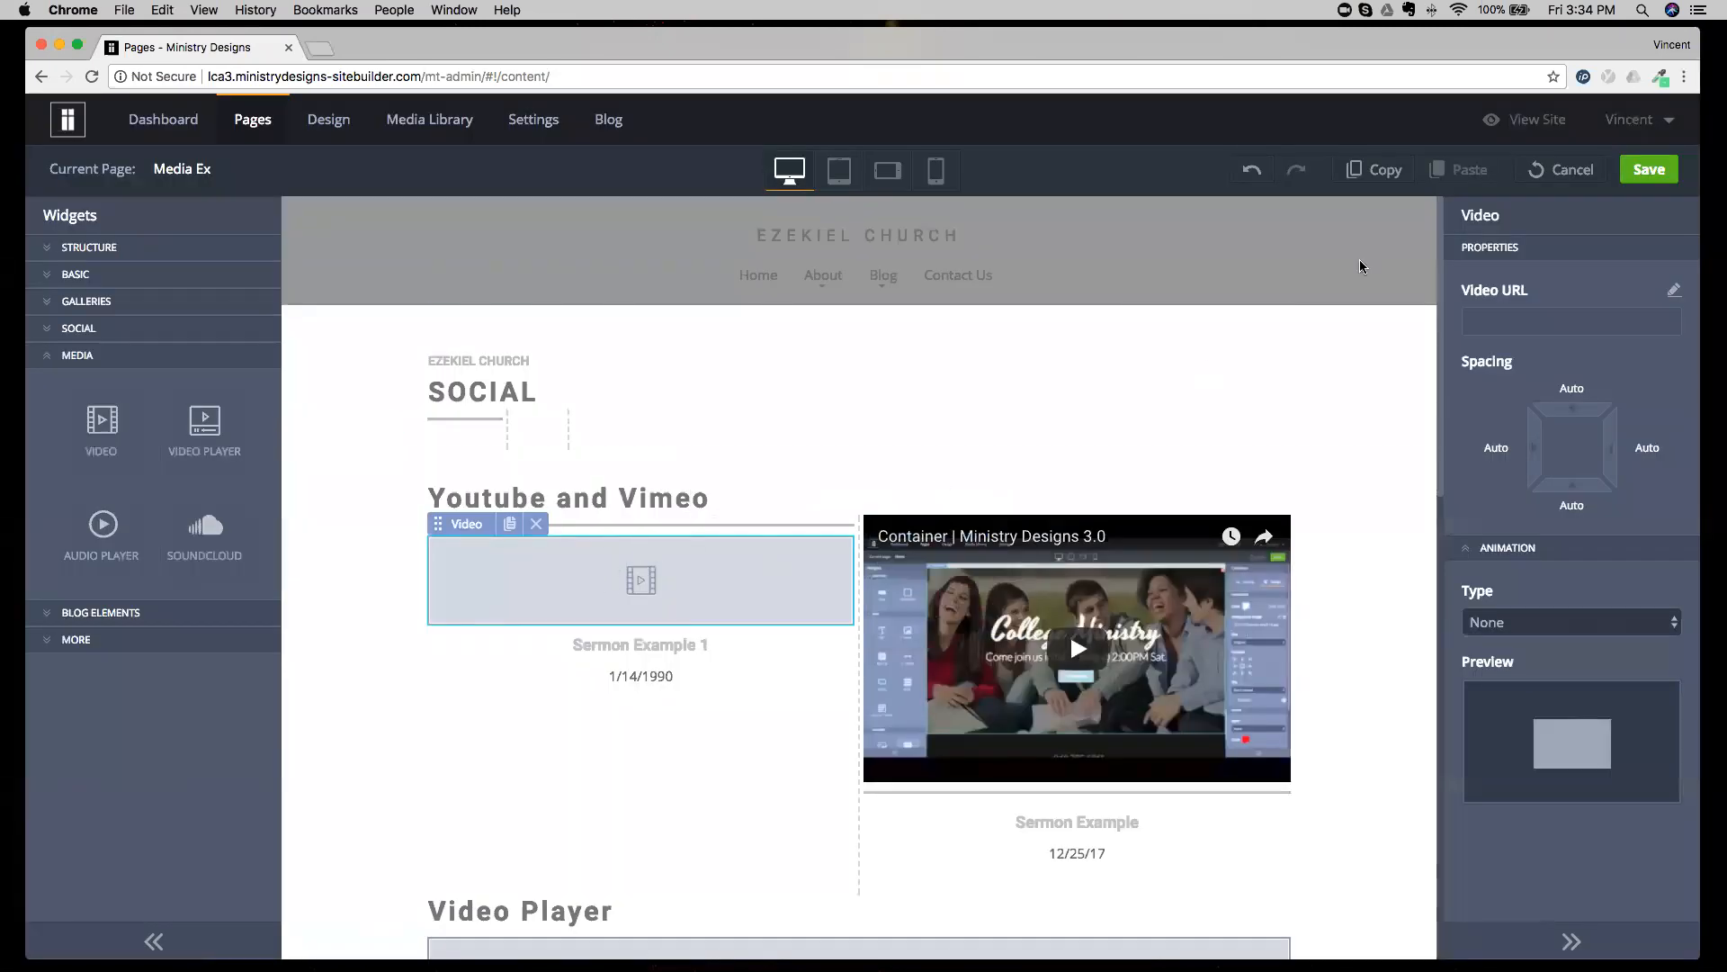
pyautogui.click(1252, 171)
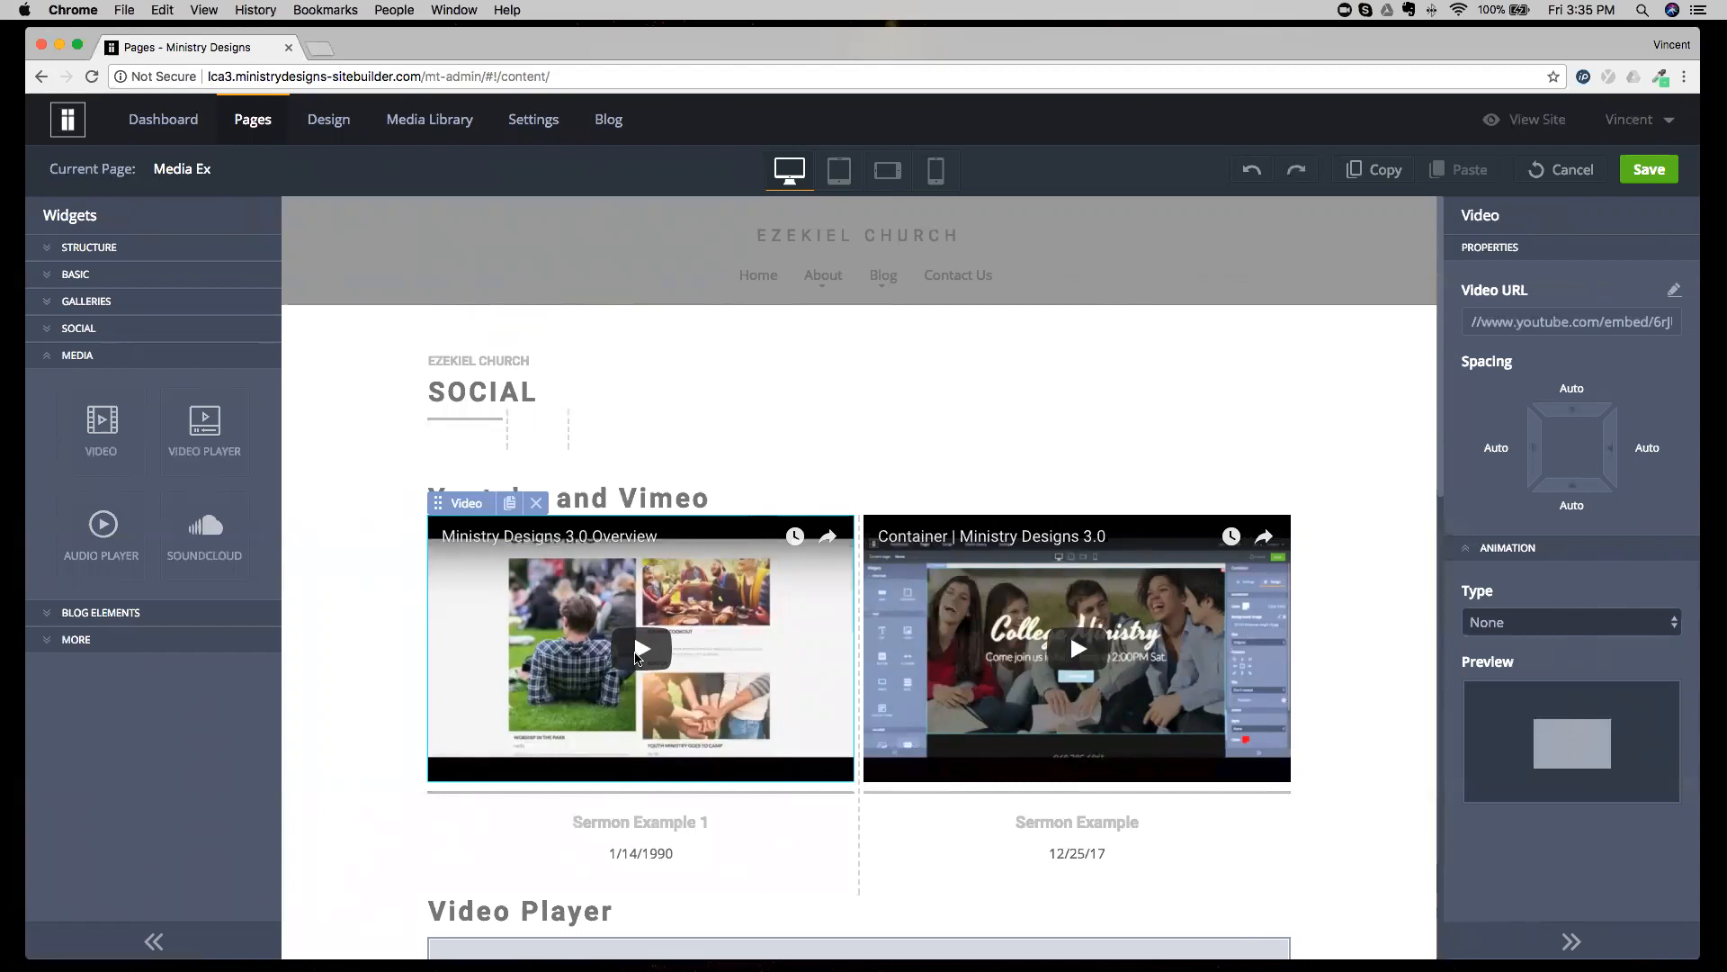
# Examine the Video Player widget's properties and its video selection from the Media Library, leaving without choosing a file.
pyautogui.scroll(-5, 558, 688)
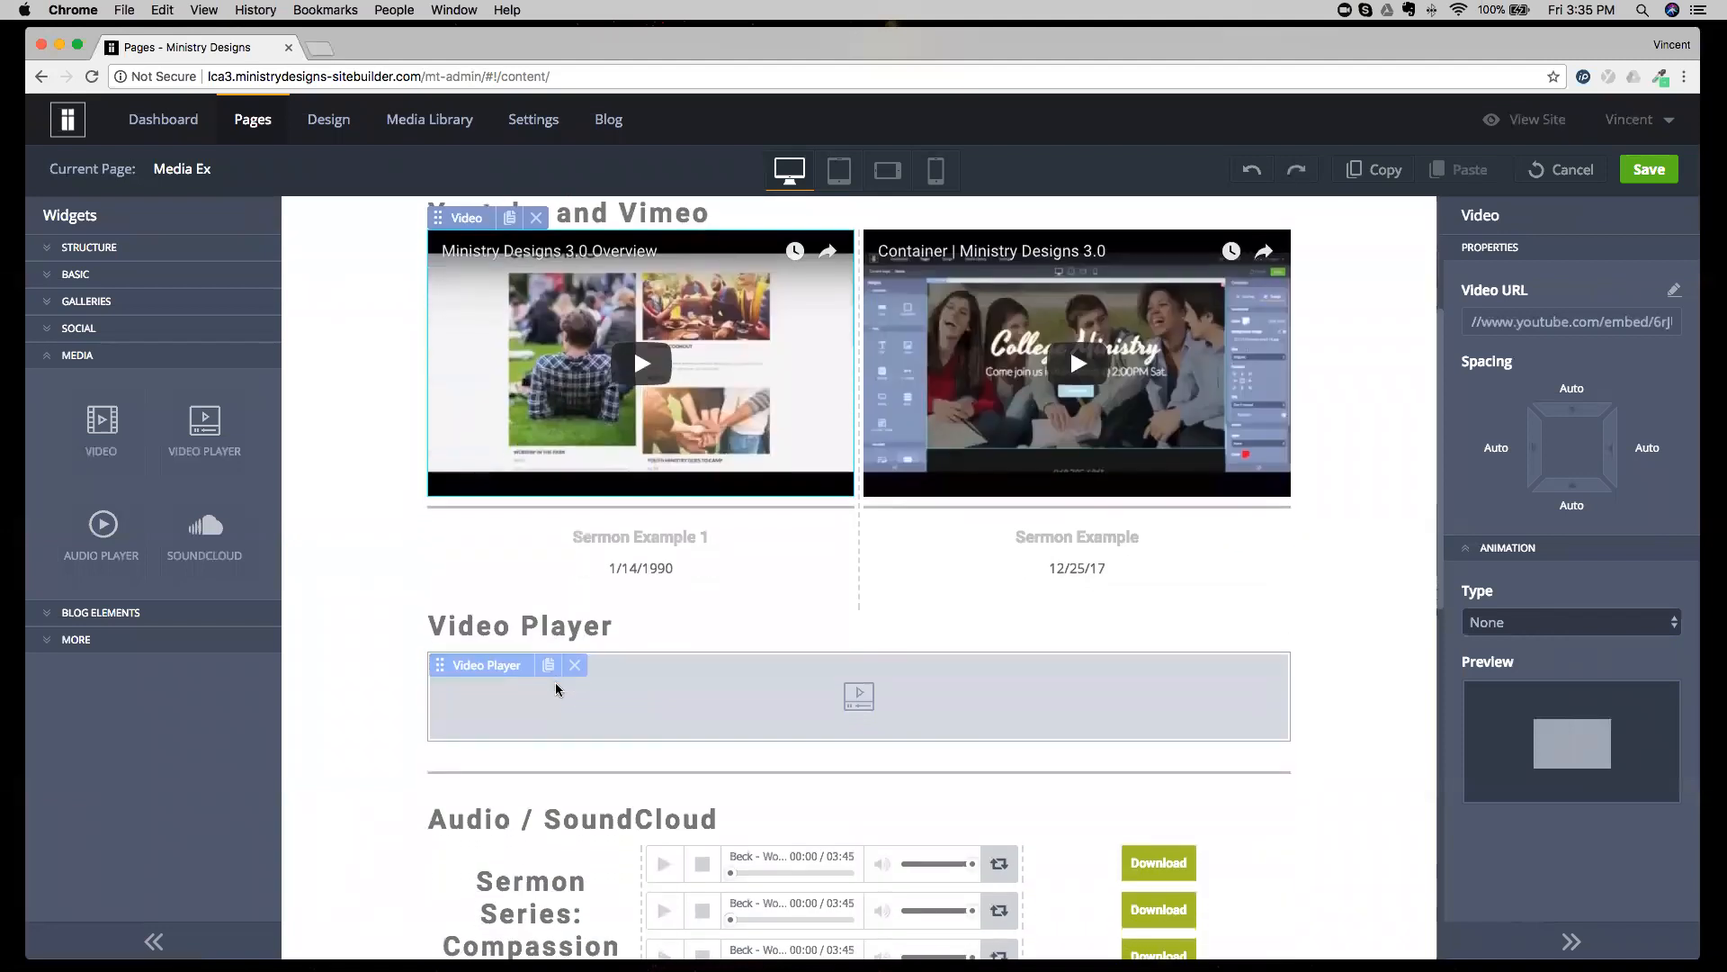
pyautogui.click(563, 663)
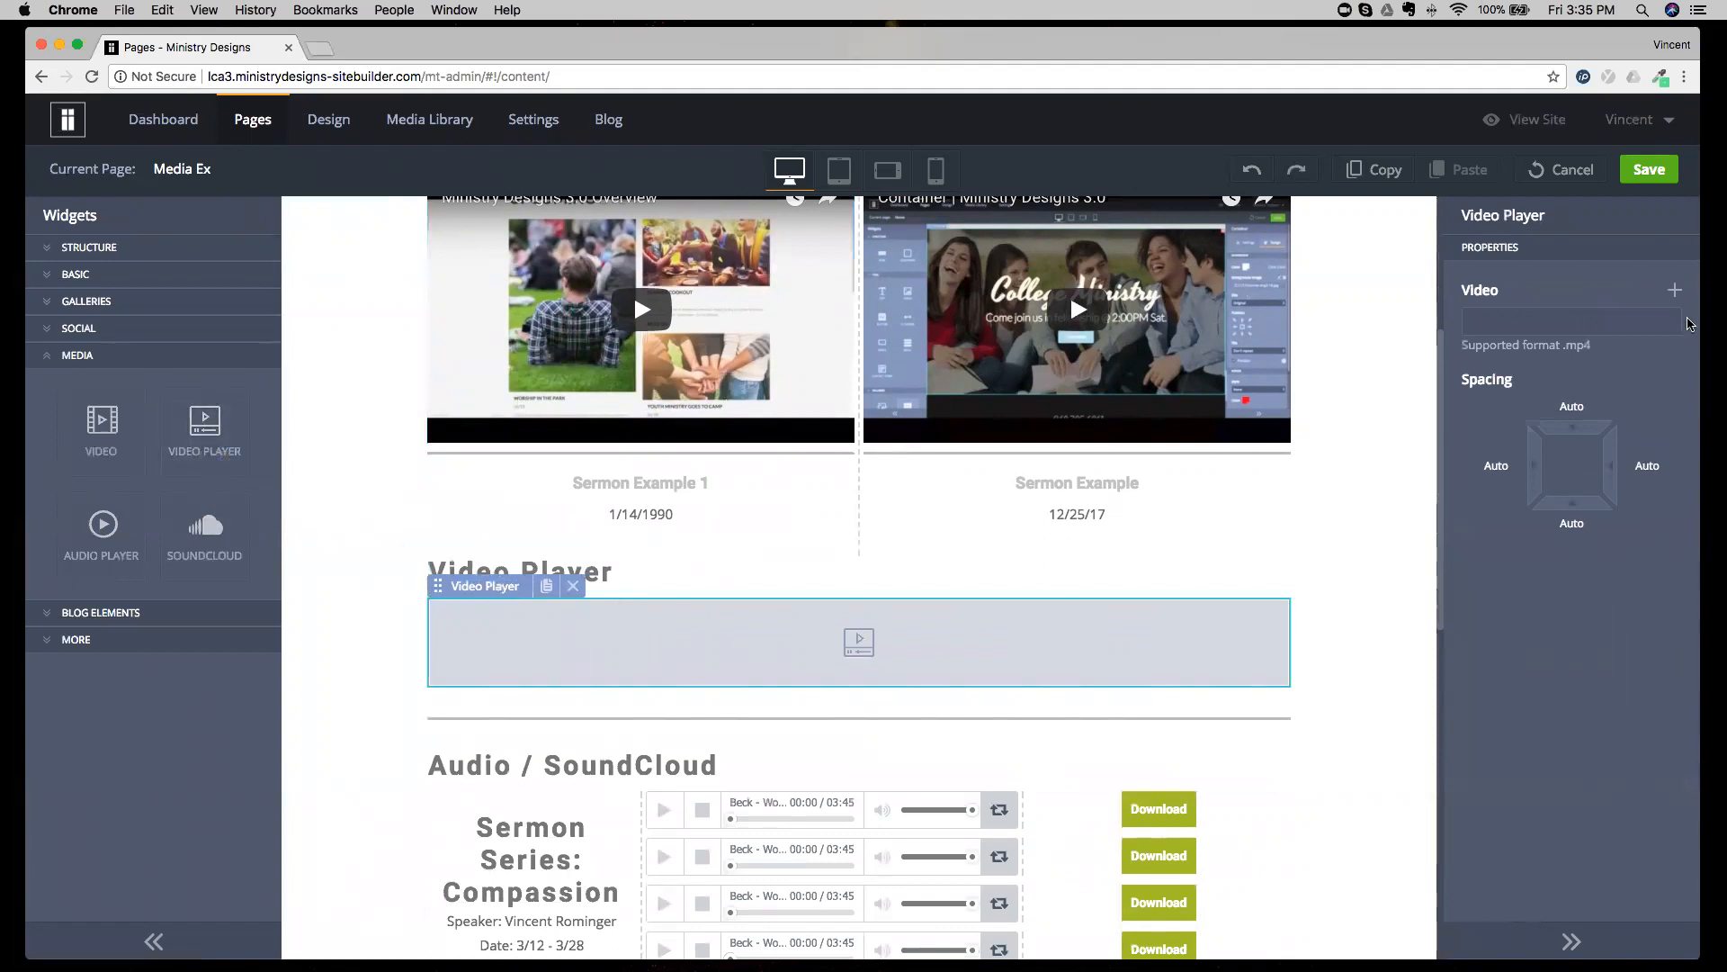
pyautogui.click(1675, 290)
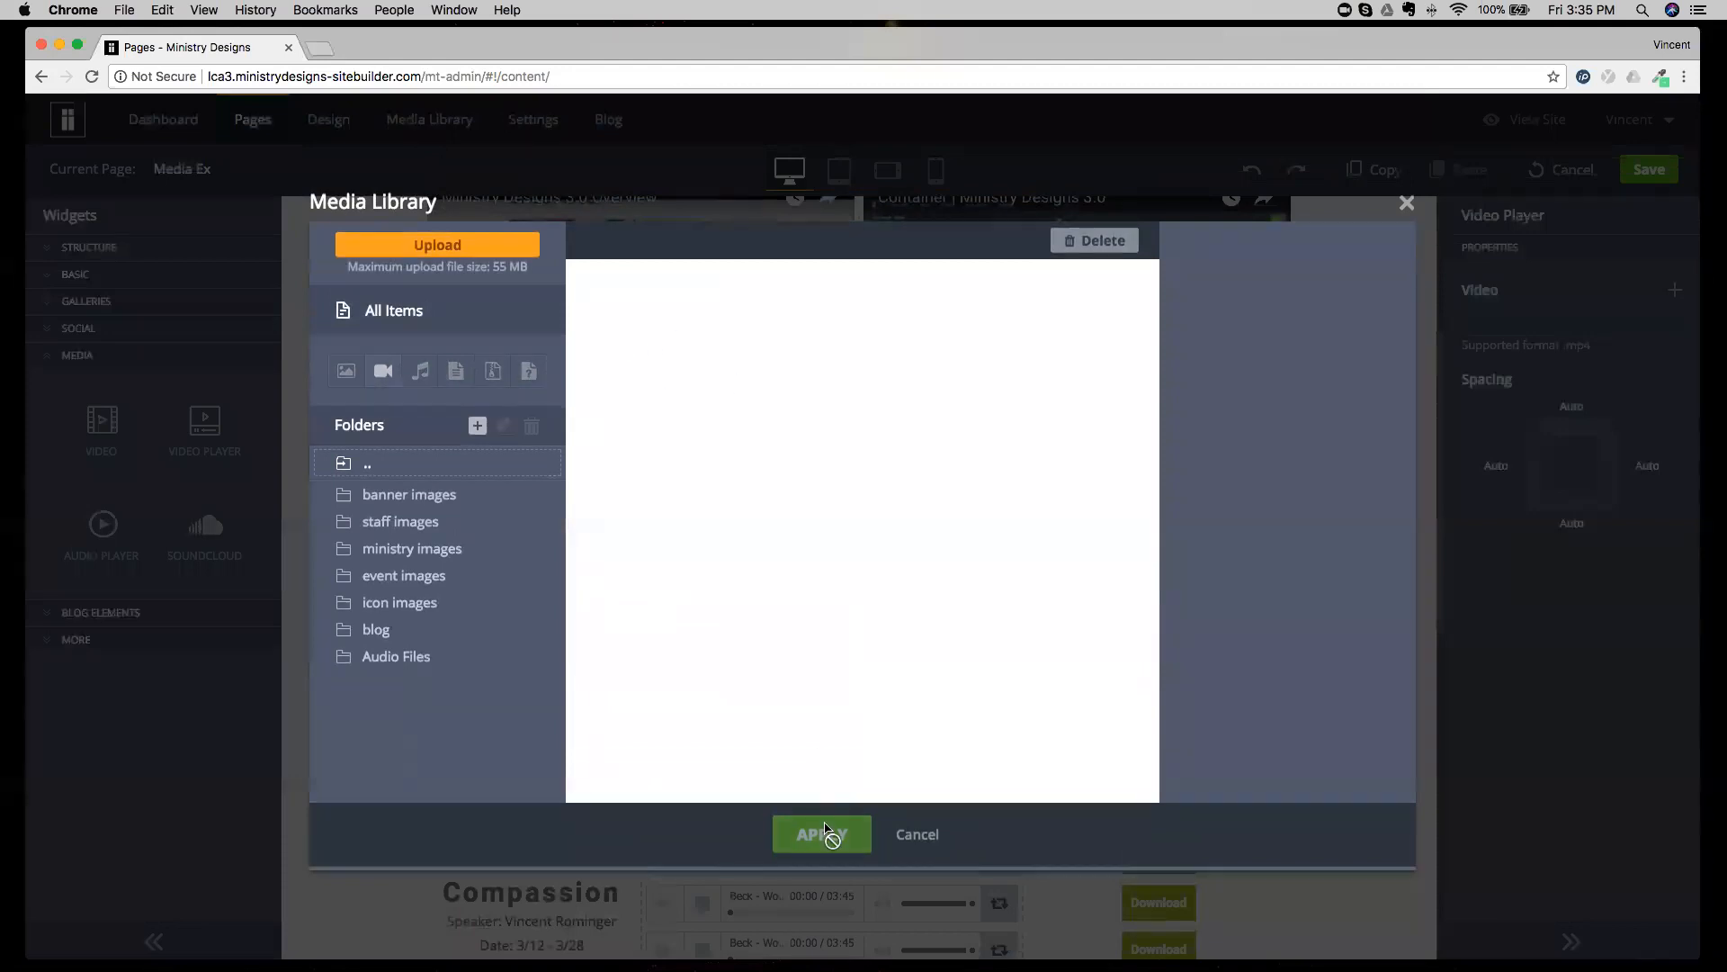
pyautogui.click(923, 836)
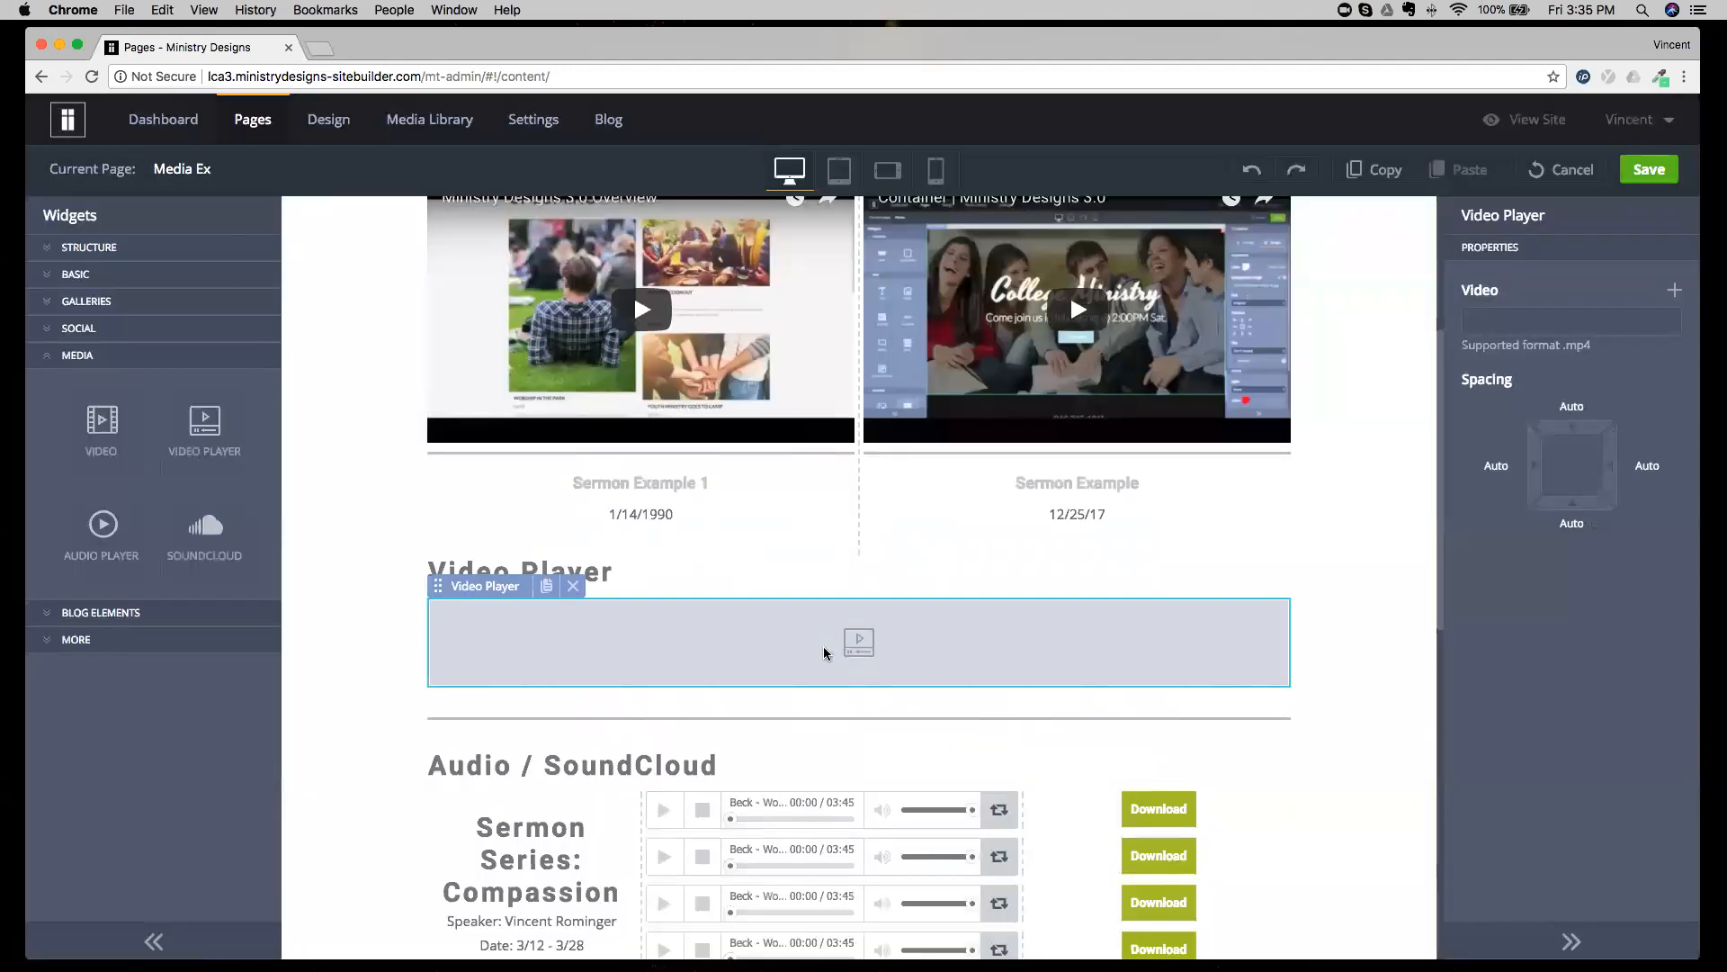
# Reapply Beck - Wow.mp3 from the Audio Files folder as the track of the first Audio Player under Audio / SoundCloud.
pyautogui.scroll(-3, 823, 655)
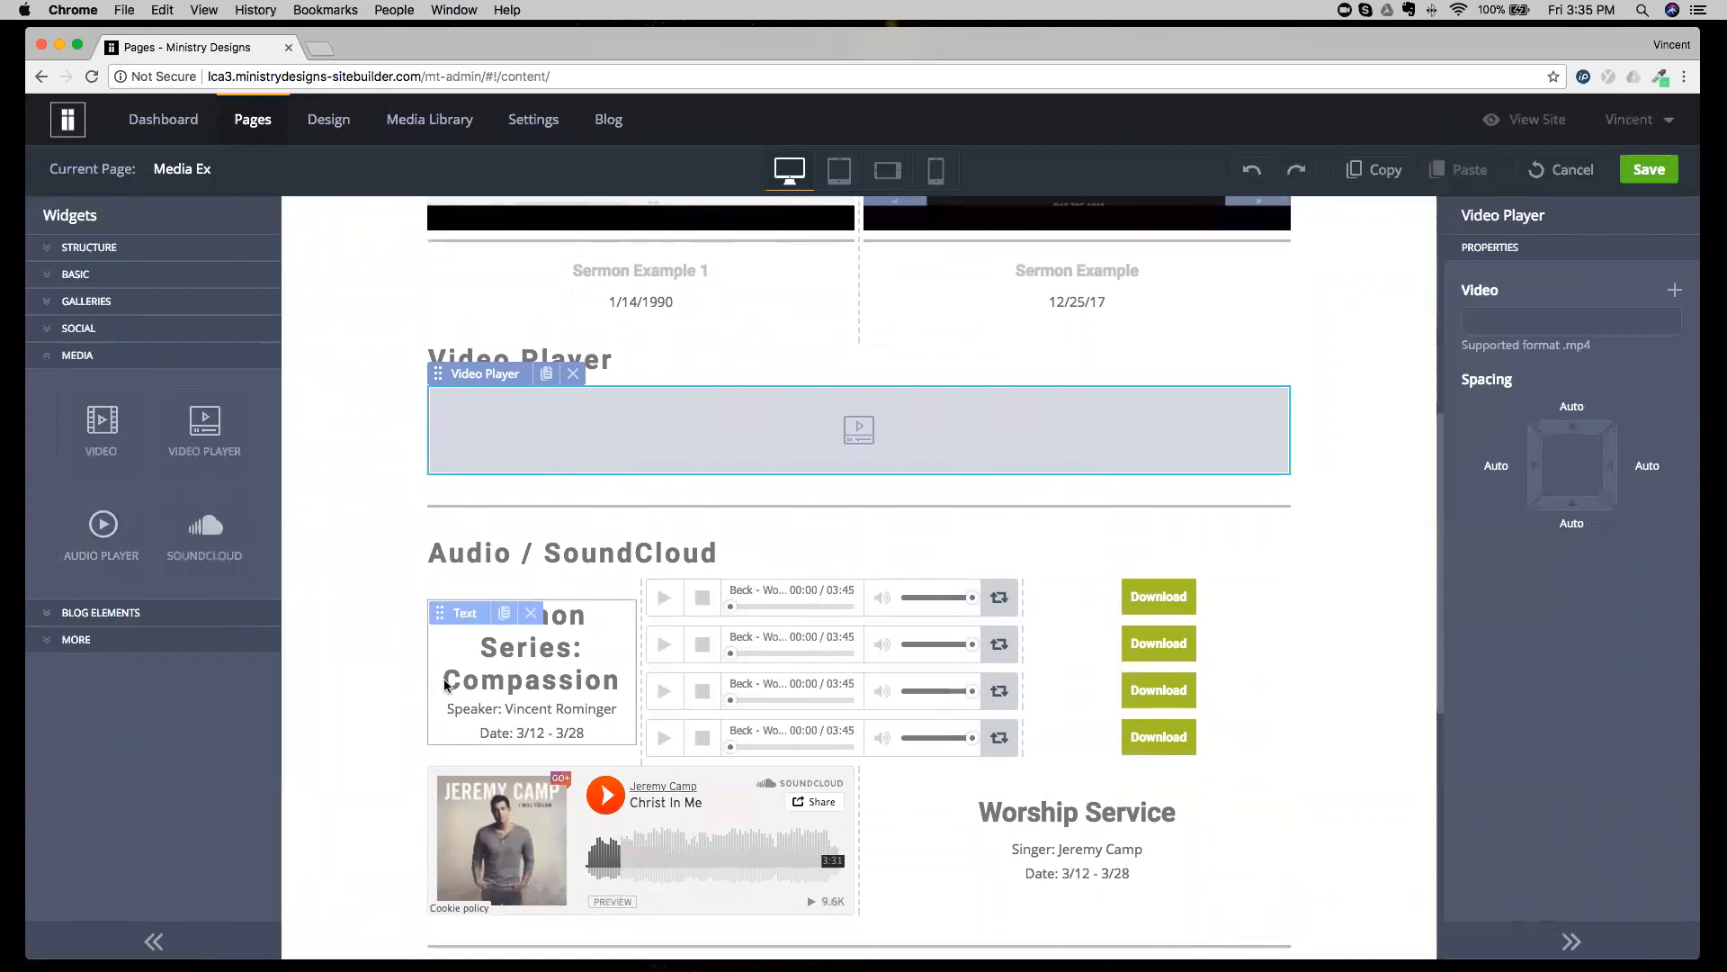
pyautogui.click(1307, 671)
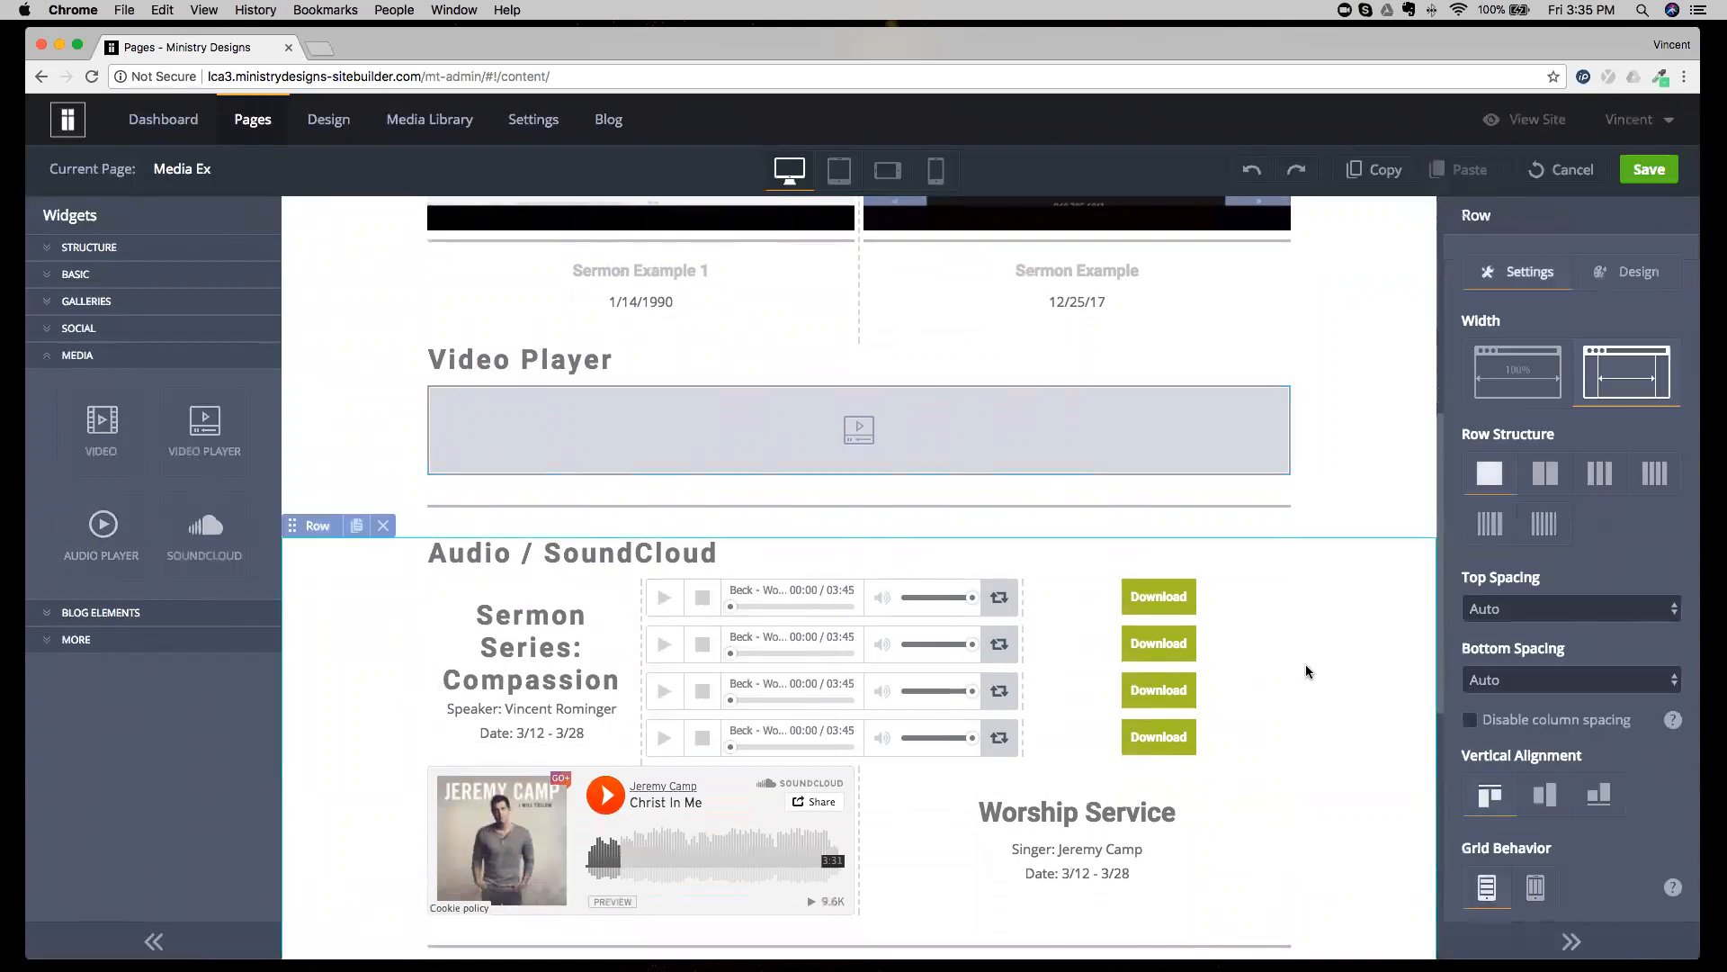
pyautogui.click(819, 617)
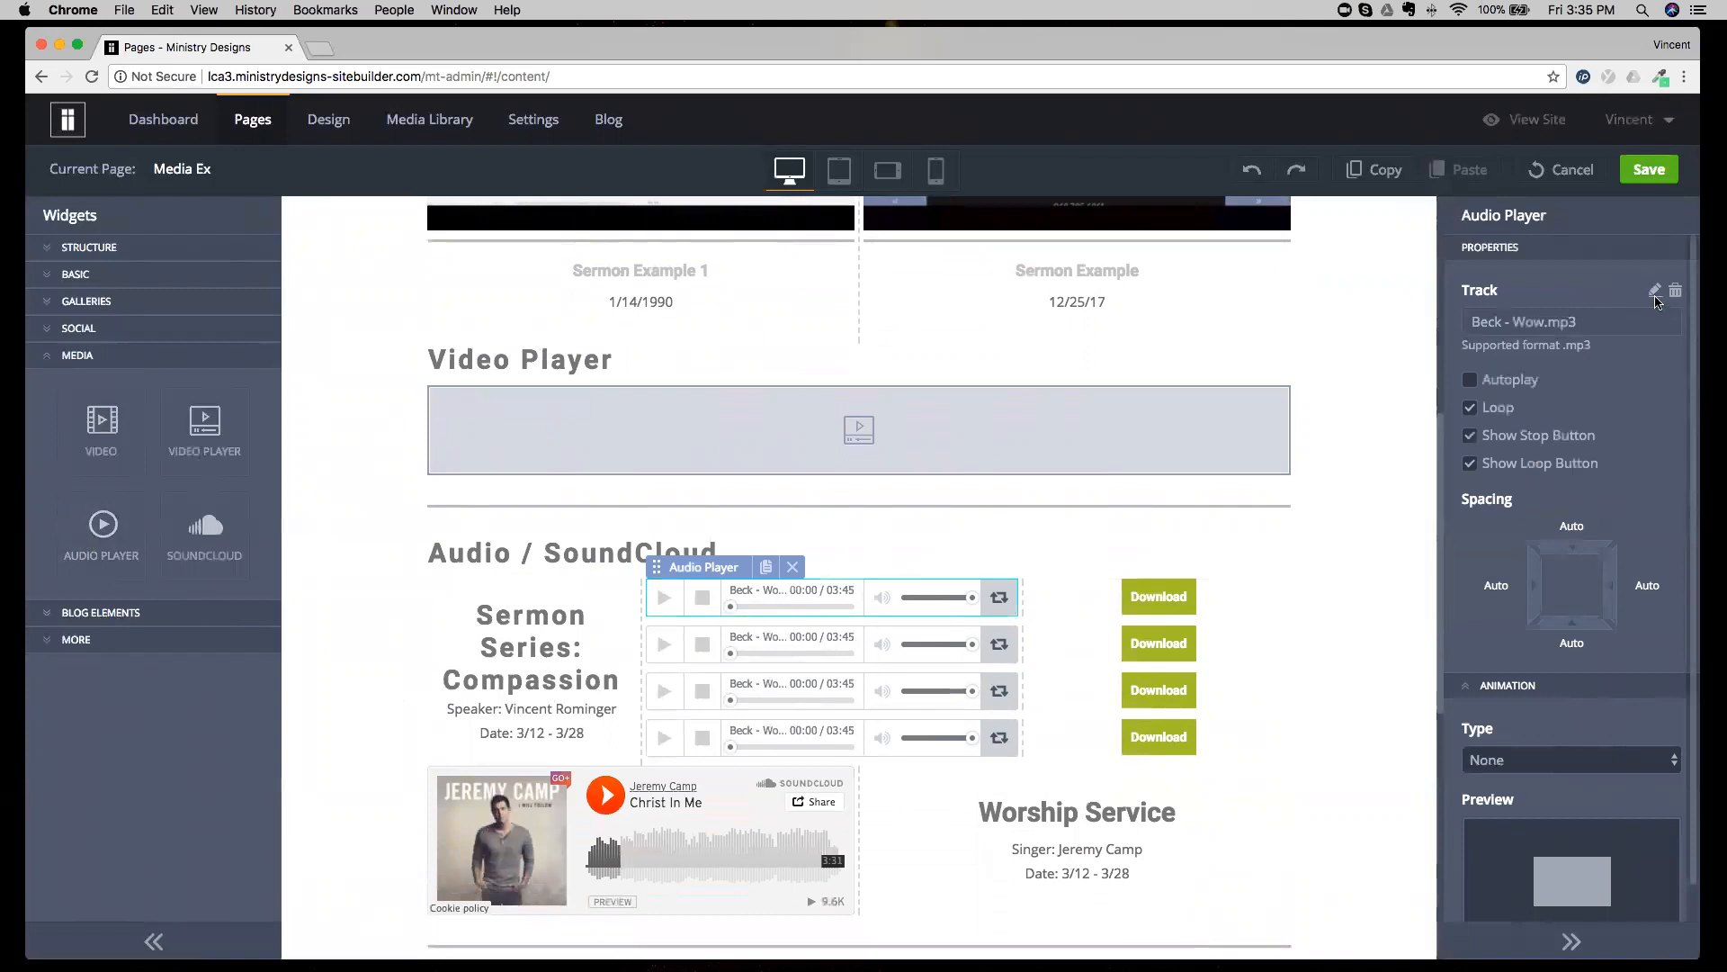
pyautogui.click(1655, 297)
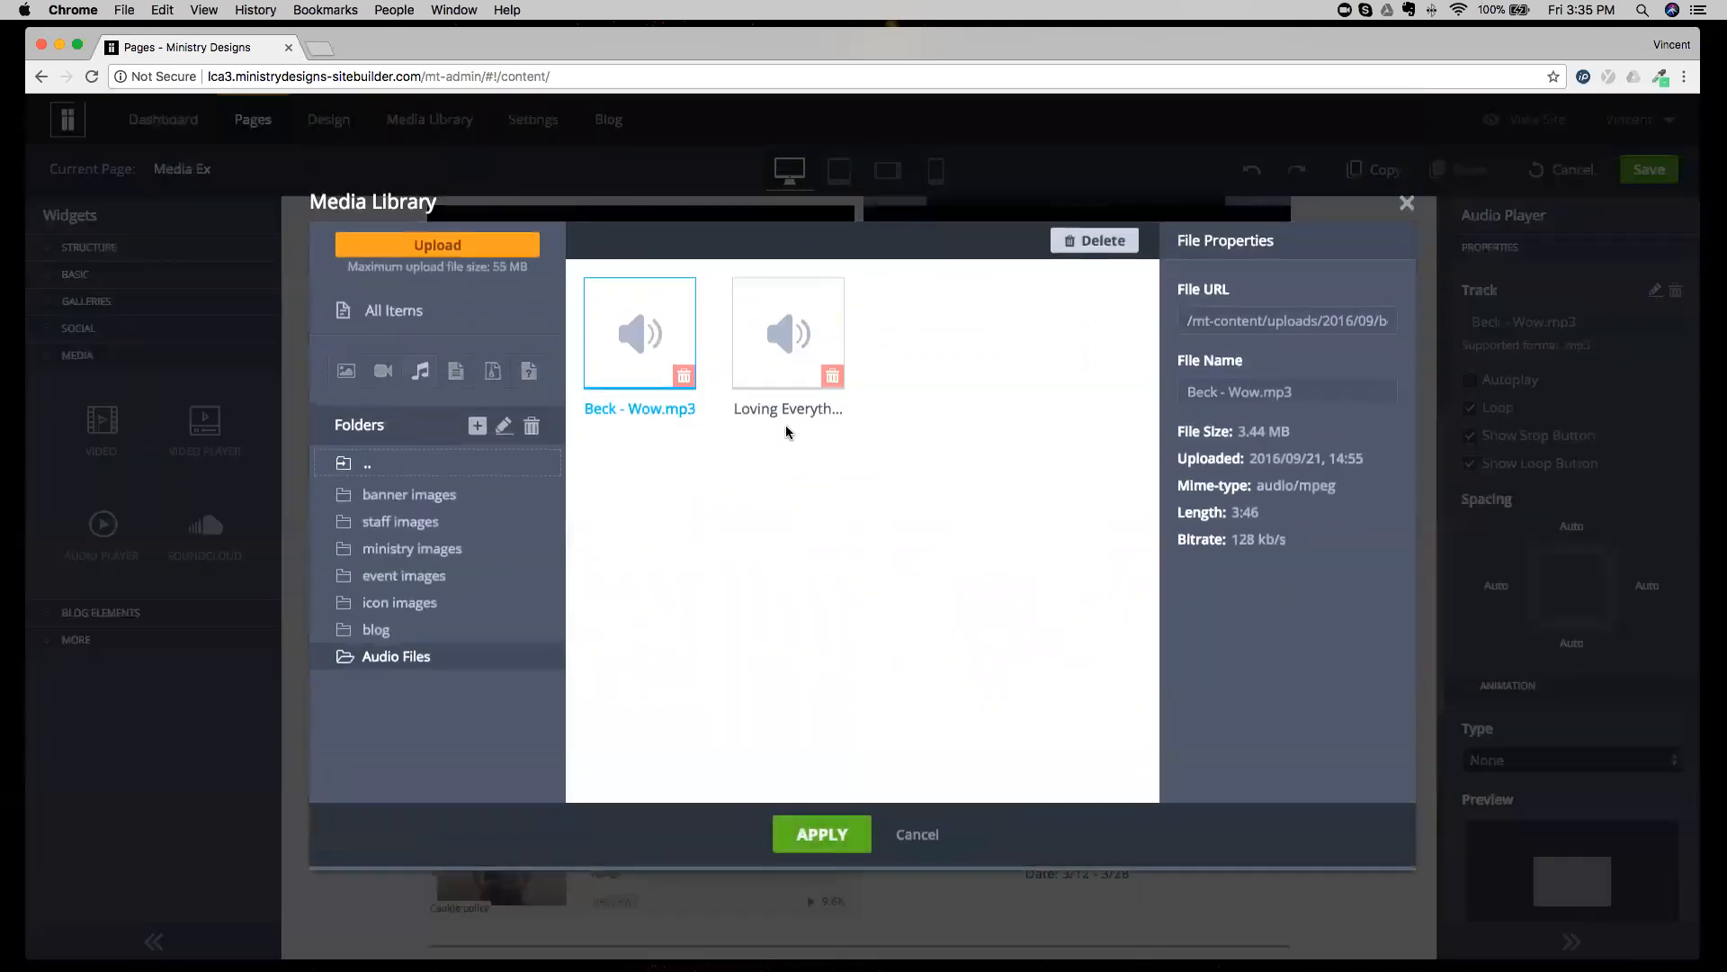
pyautogui.click(748, 363)
pyautogui.click(640, 351)
pyautogui.click(843, 830)
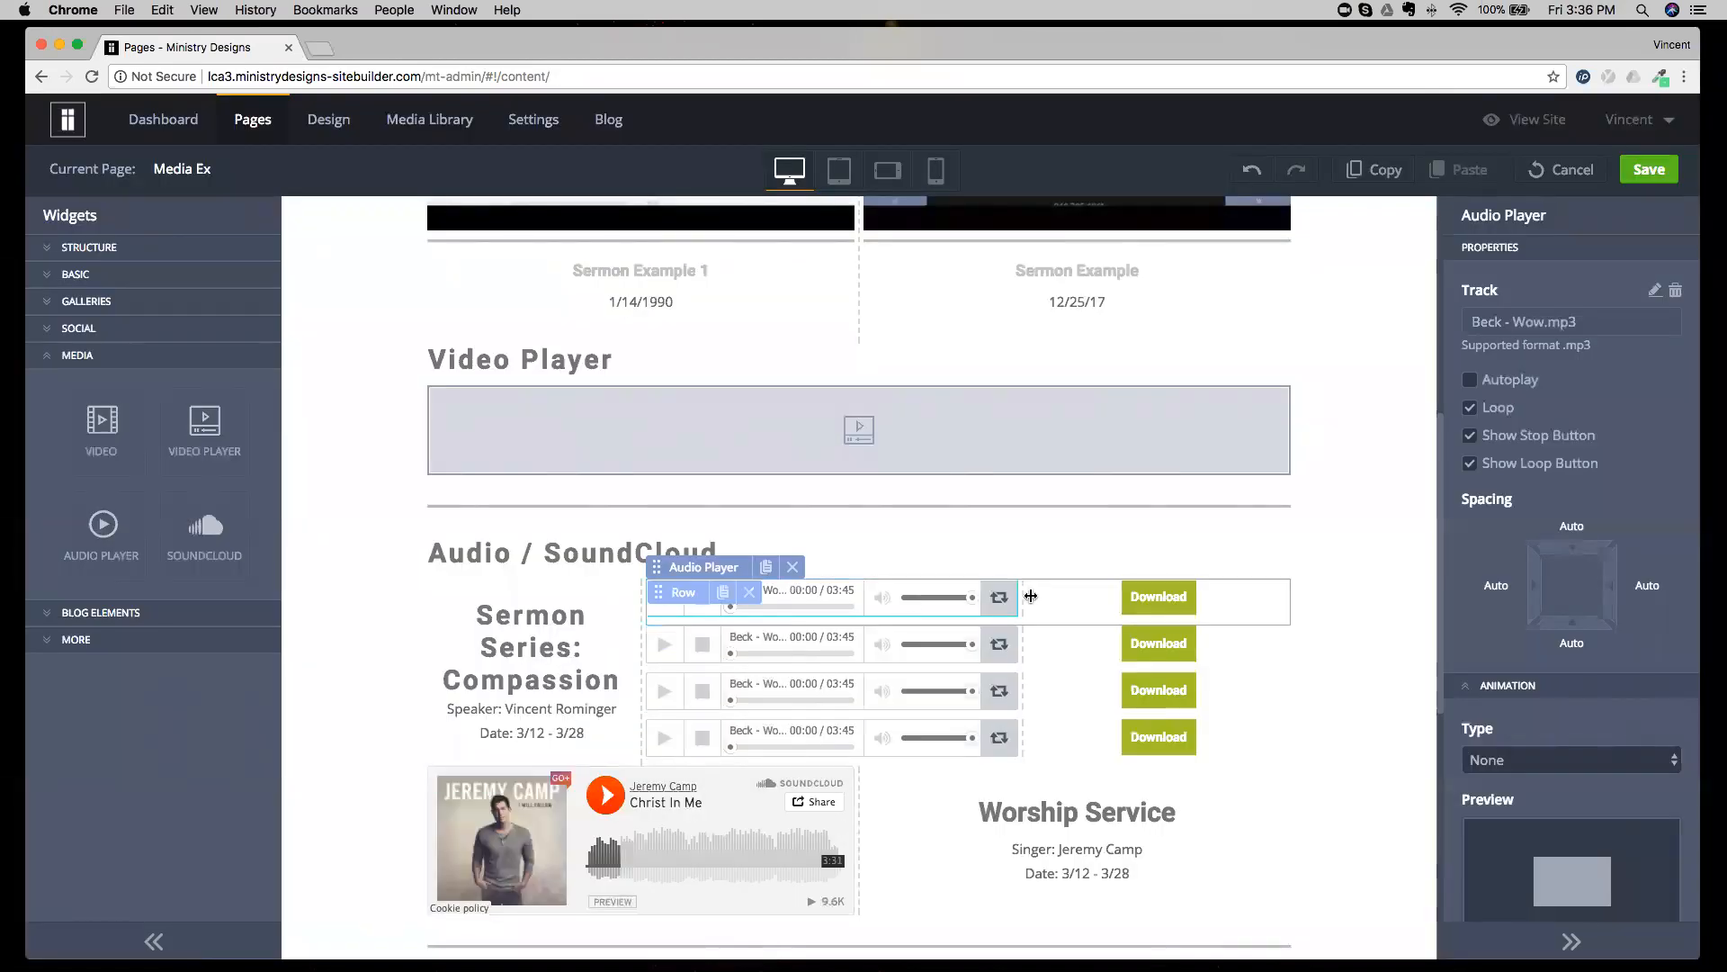
# Examine the first Download button's file link settings and the SoundCloud widget's Track ID/Embed Code property.
pyautogui.click(1200, 596)
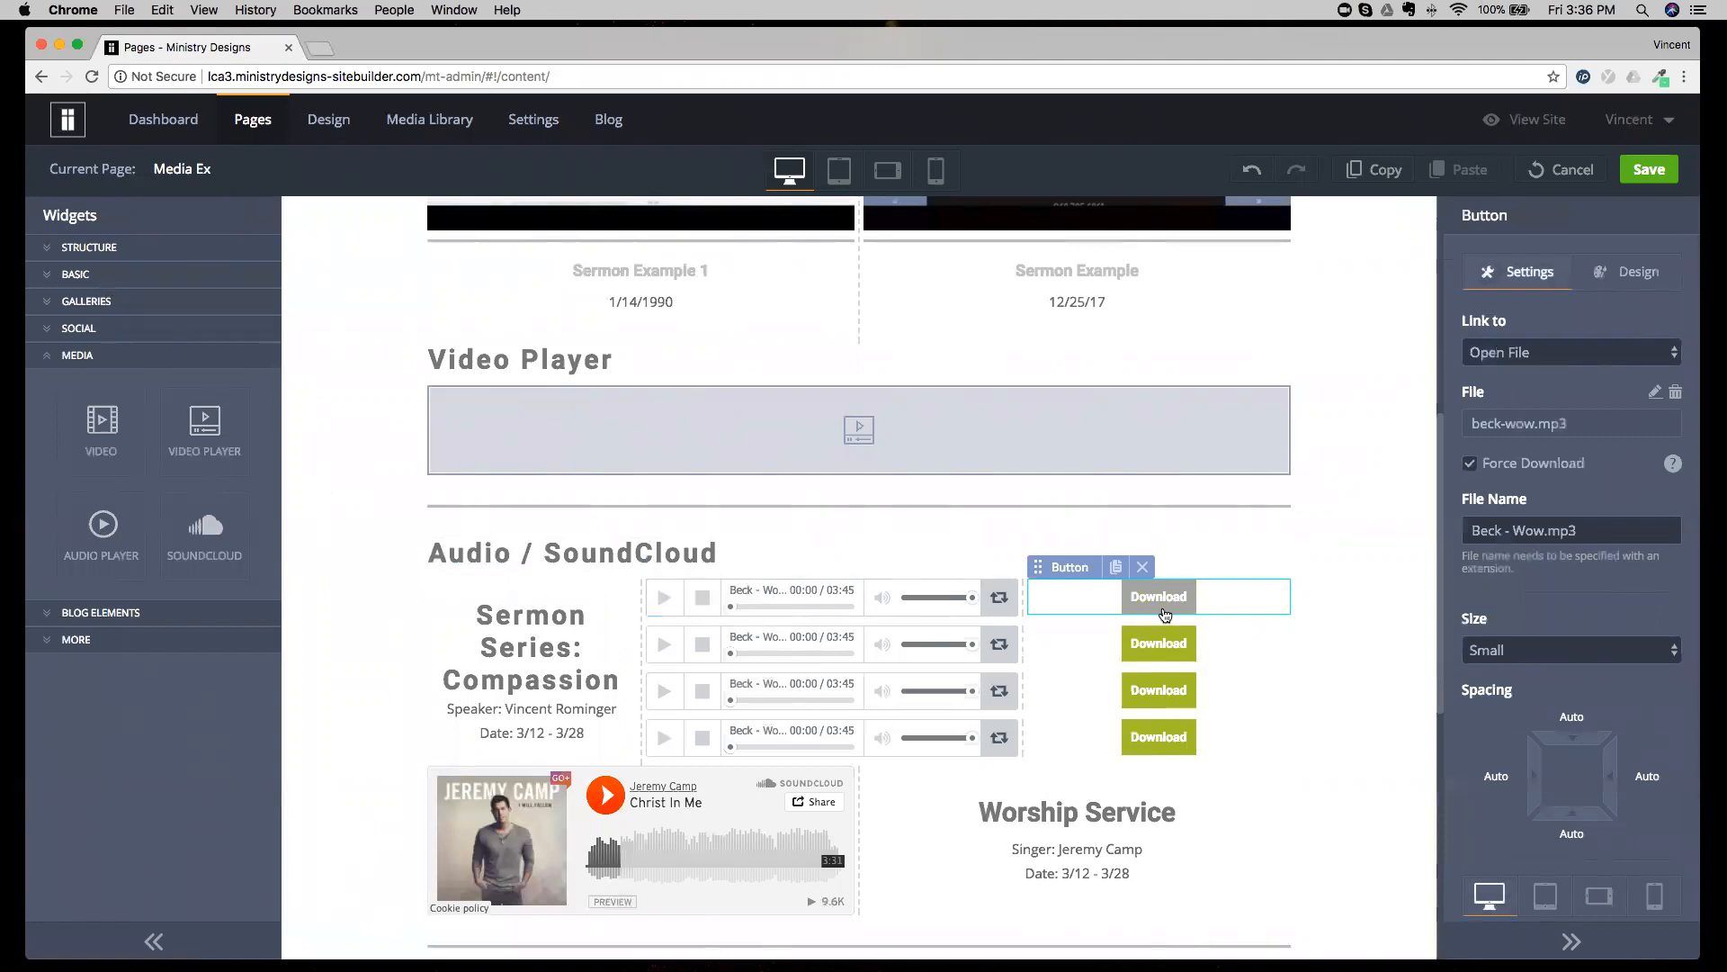
pyautogui.scroll(-3, 1160, 621)
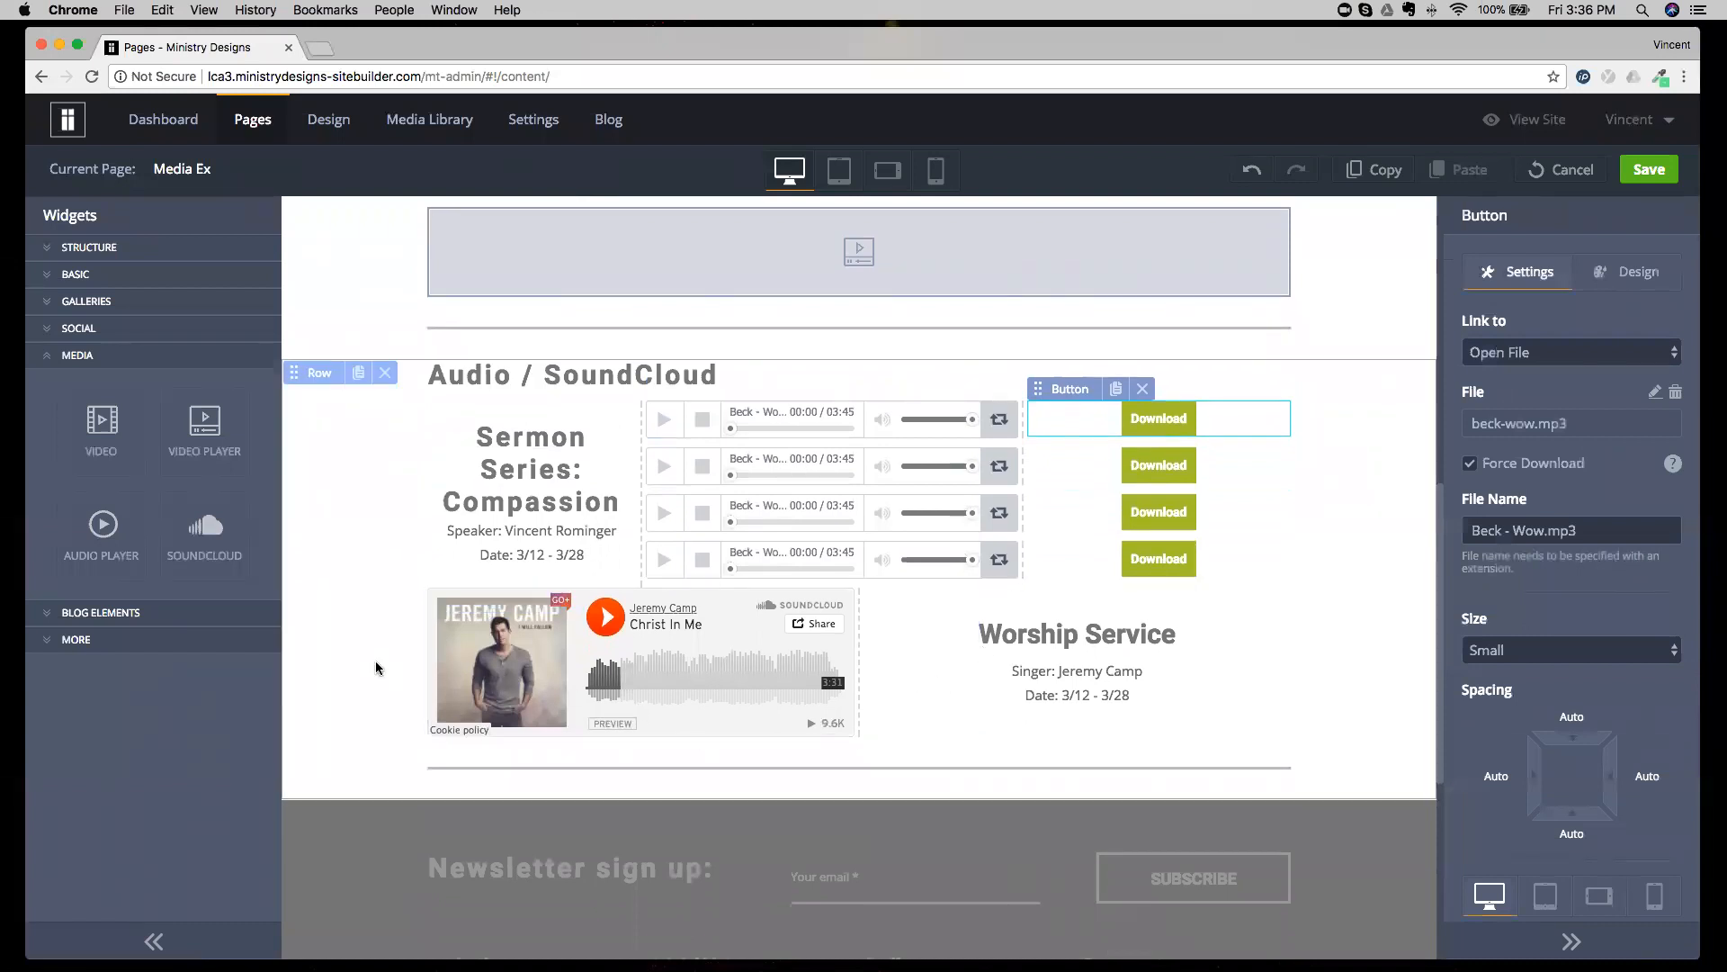
pyautogui.click(467, 666)
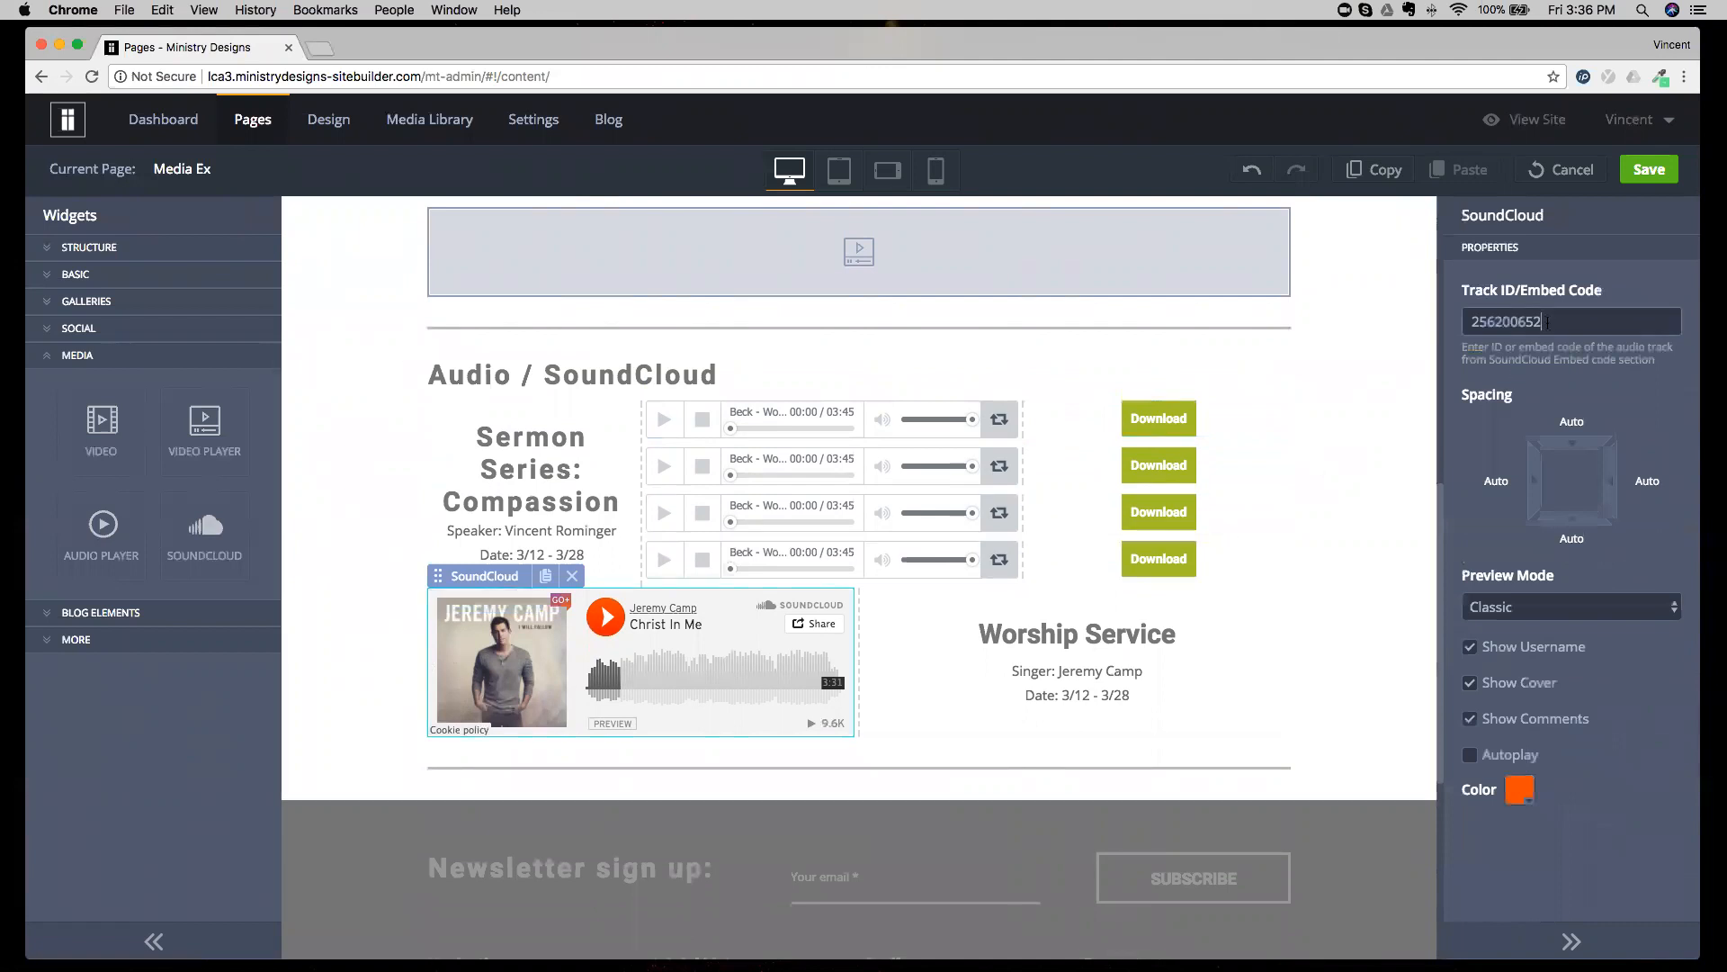
pyautogui.doubleClick(1547, 321)
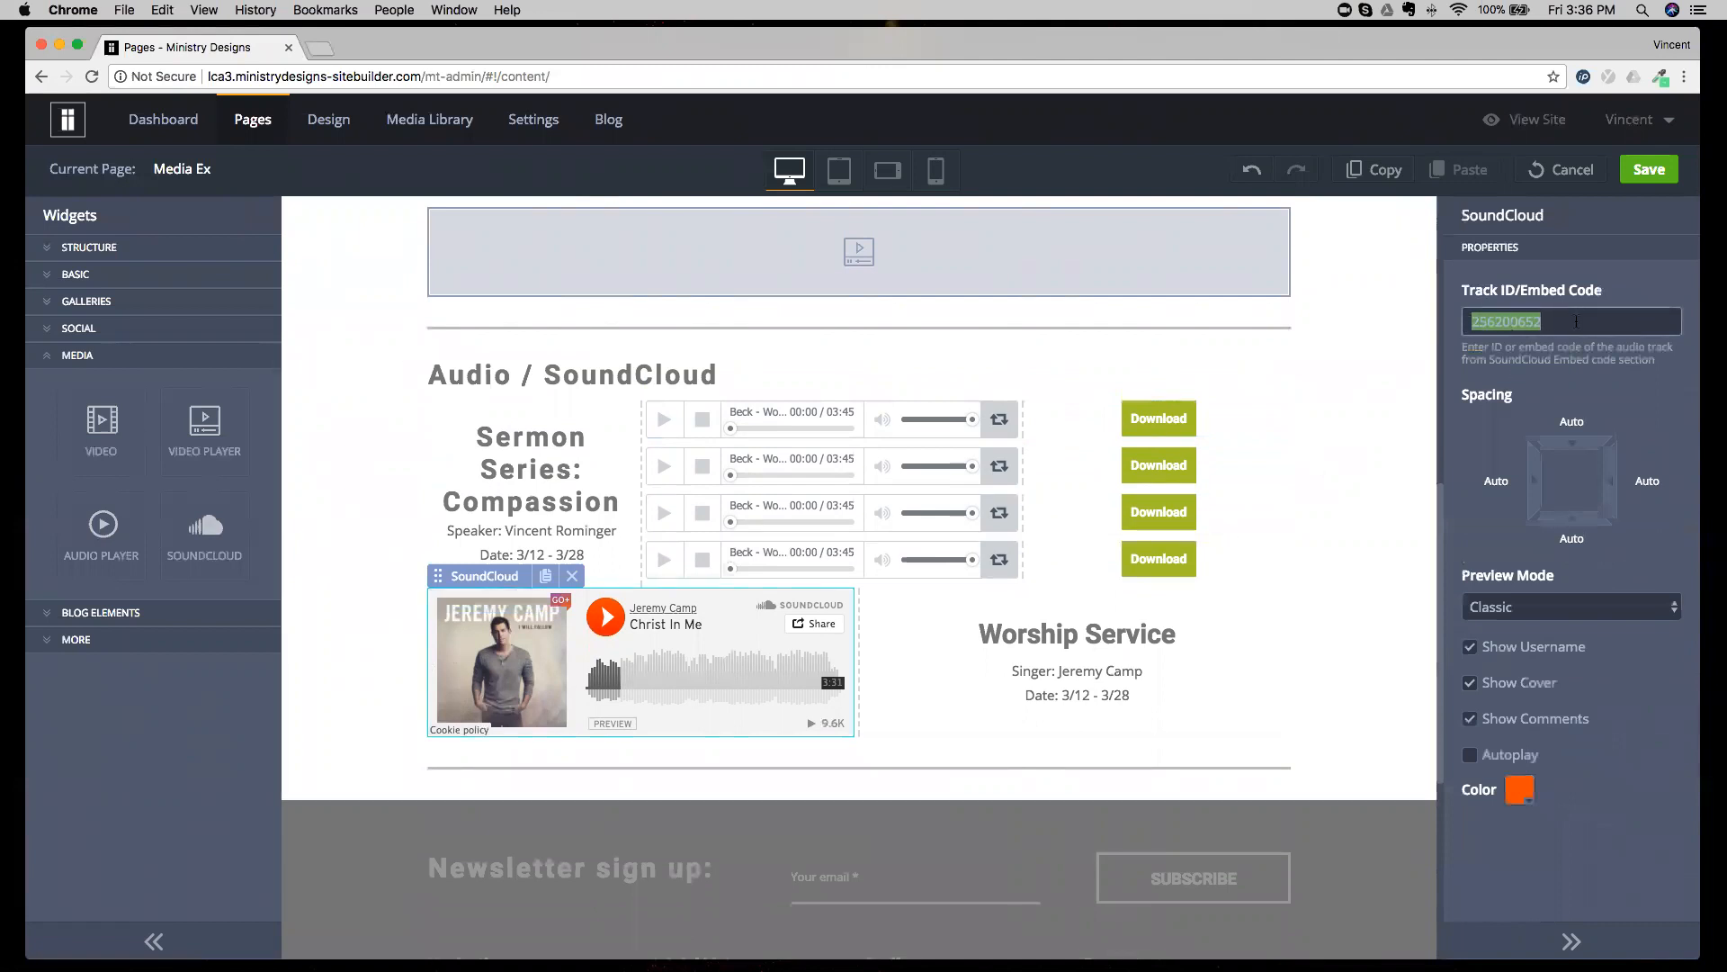
pyautogui.click(1573, 348)
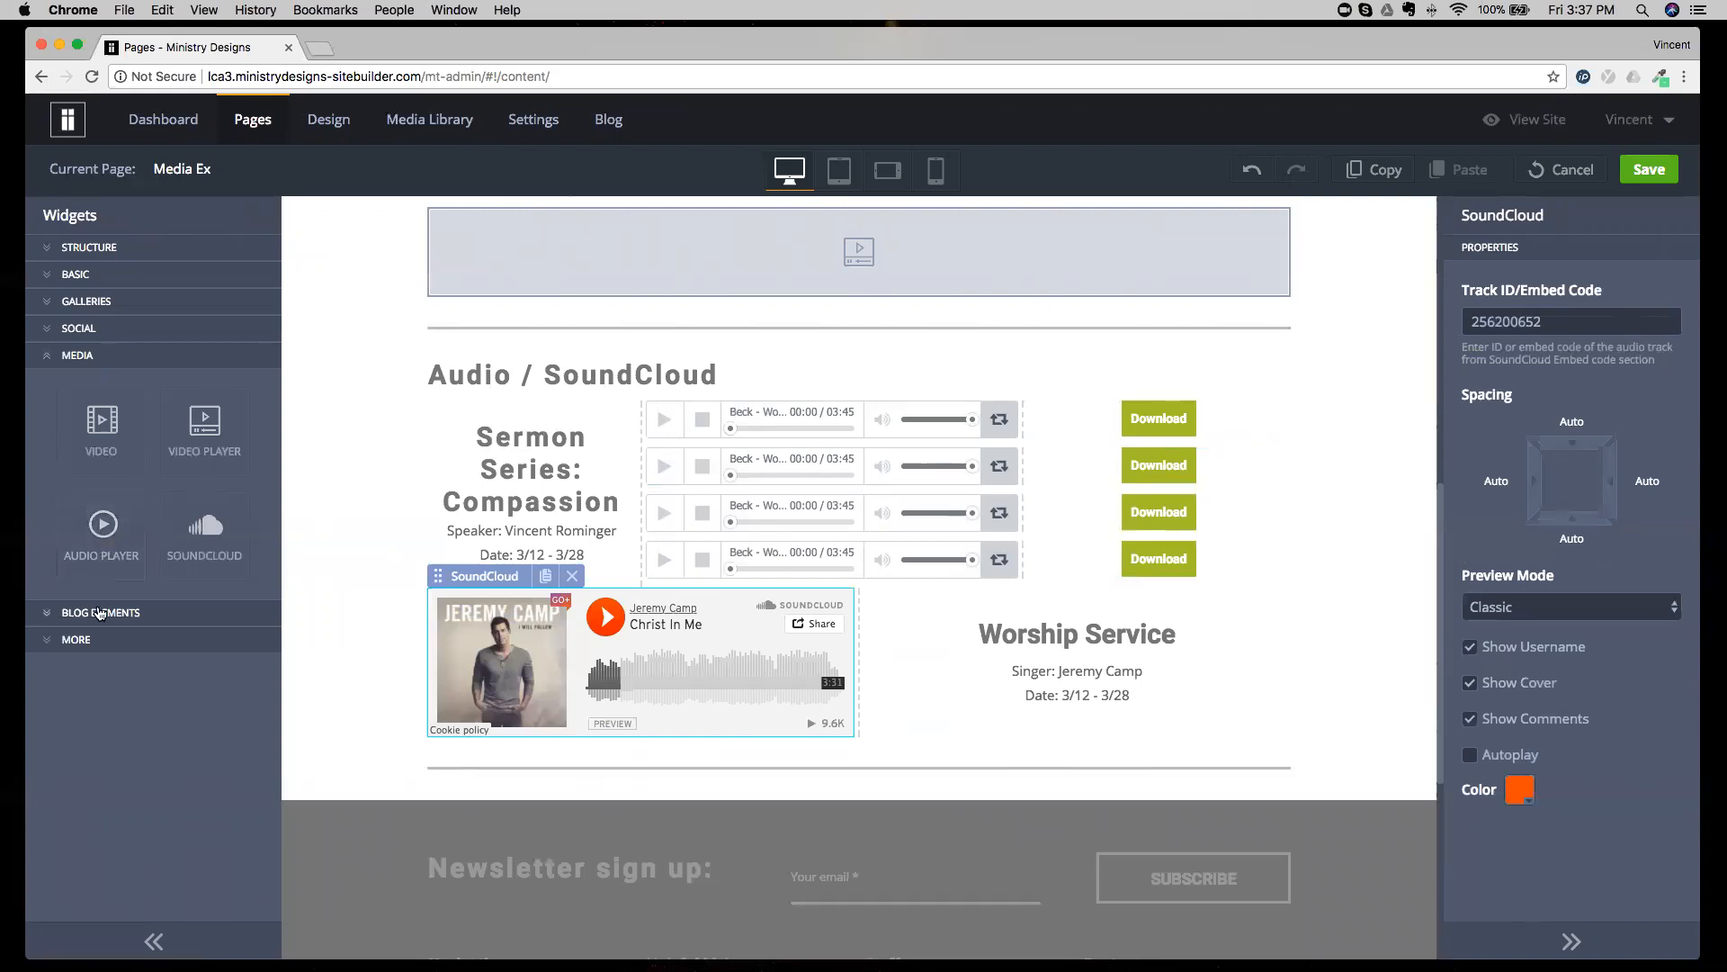
# View the widgets available under Blog Elements and More.
pyautogui.click(88, 358)
pyautogui.click(97, 385)
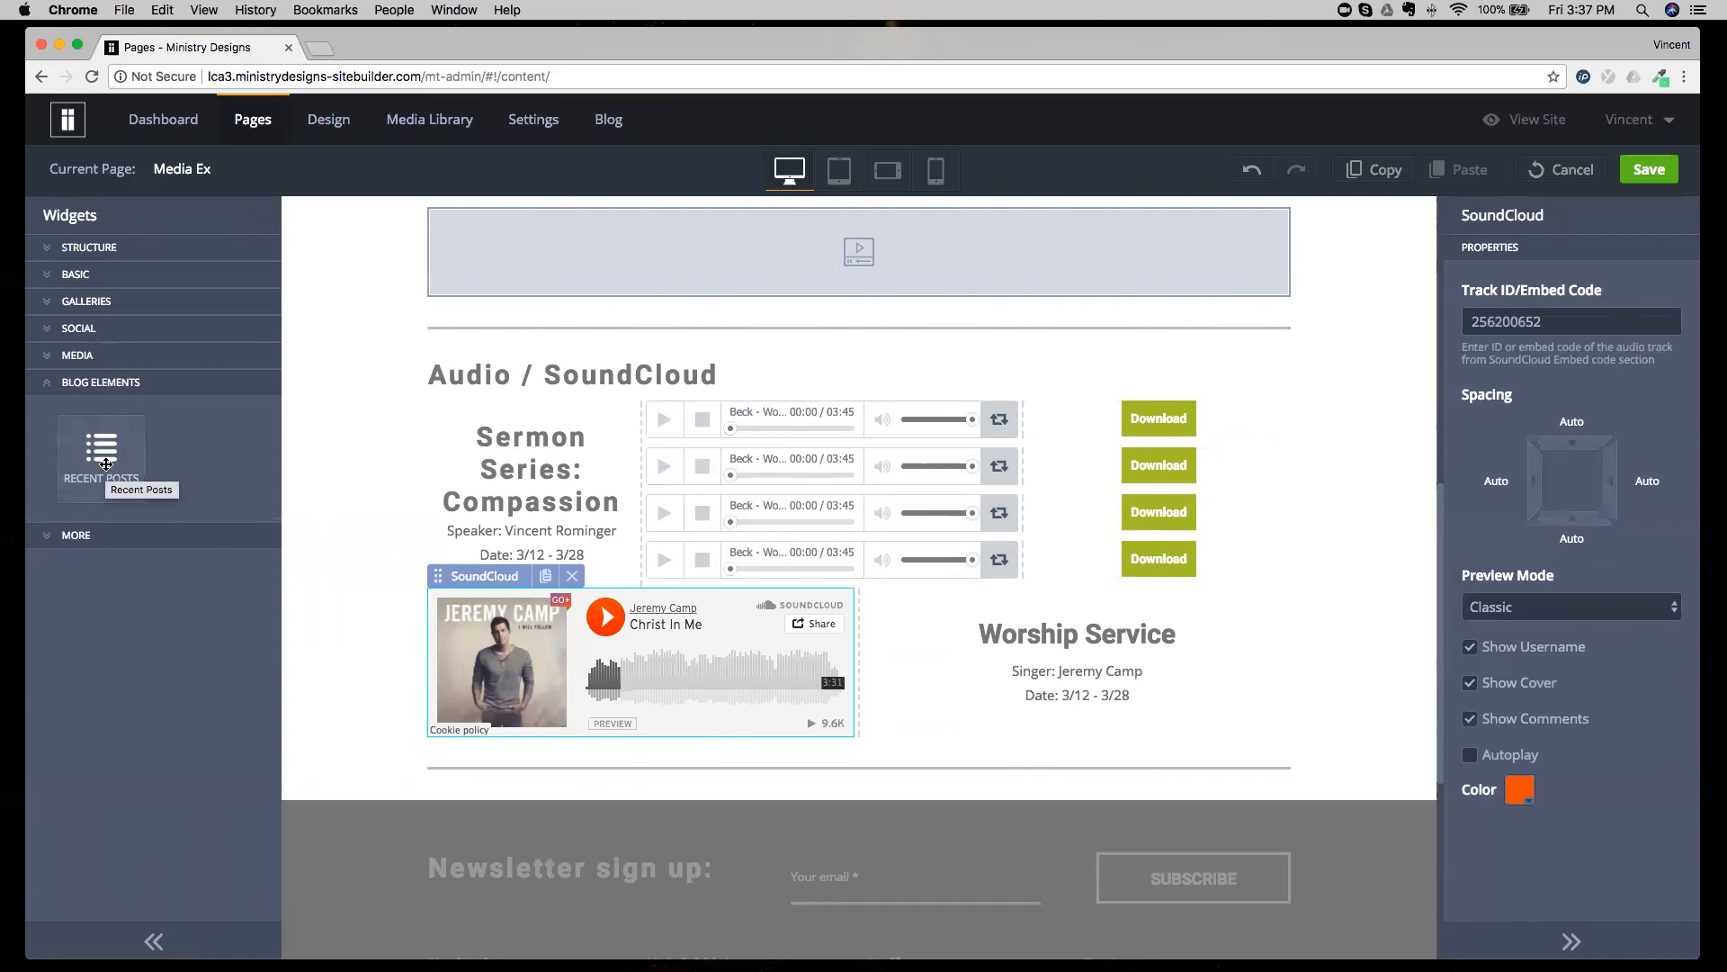
pyautogui.click(101, 383)
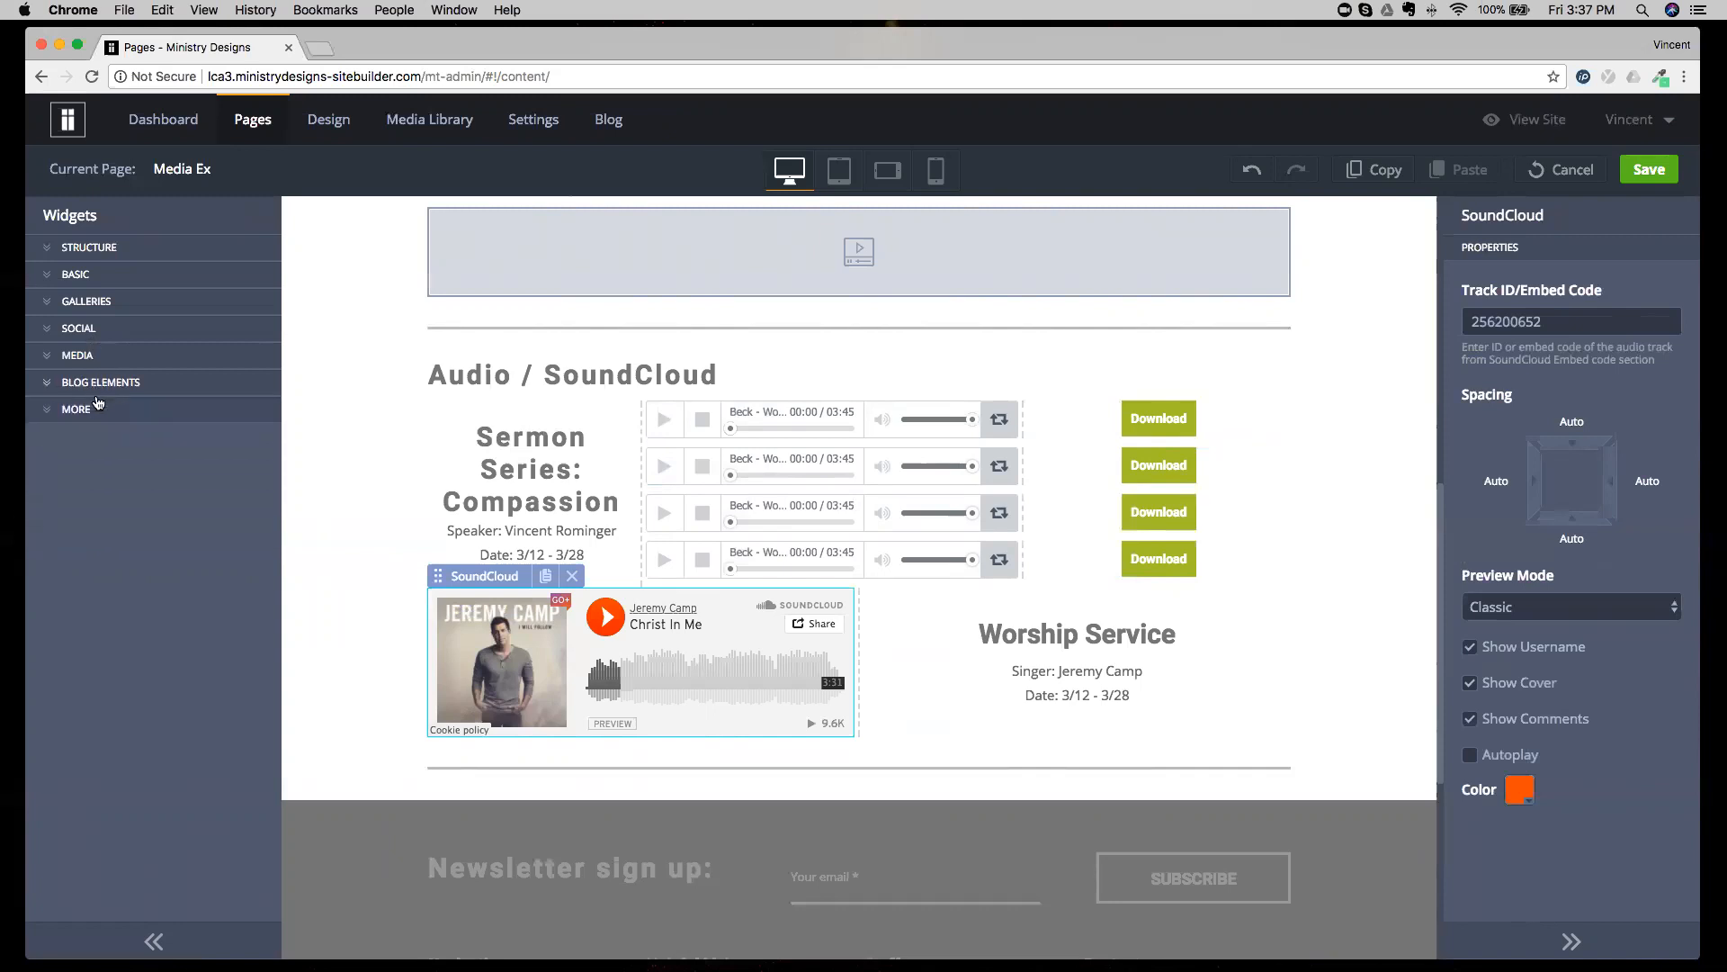
pyautogui.click(81, 411)
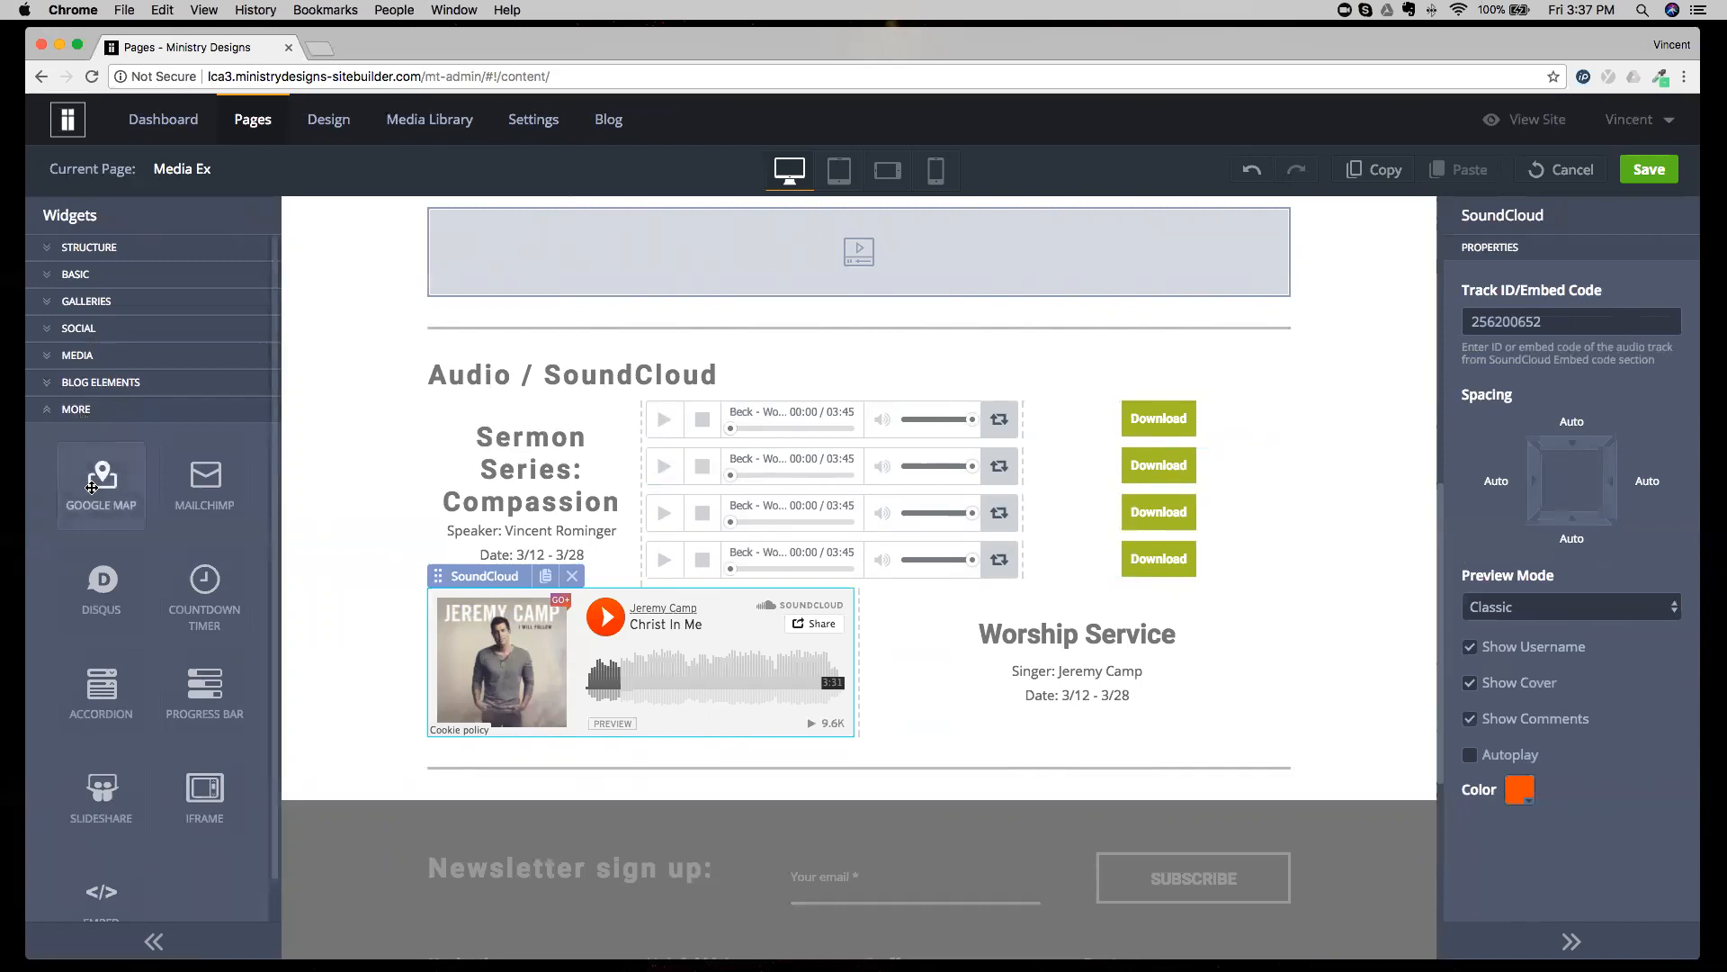
# Discard the unsaved changes on the Media Ex page and open the Contact Us page.
pyautogui.scroll(-1, 91, 487)
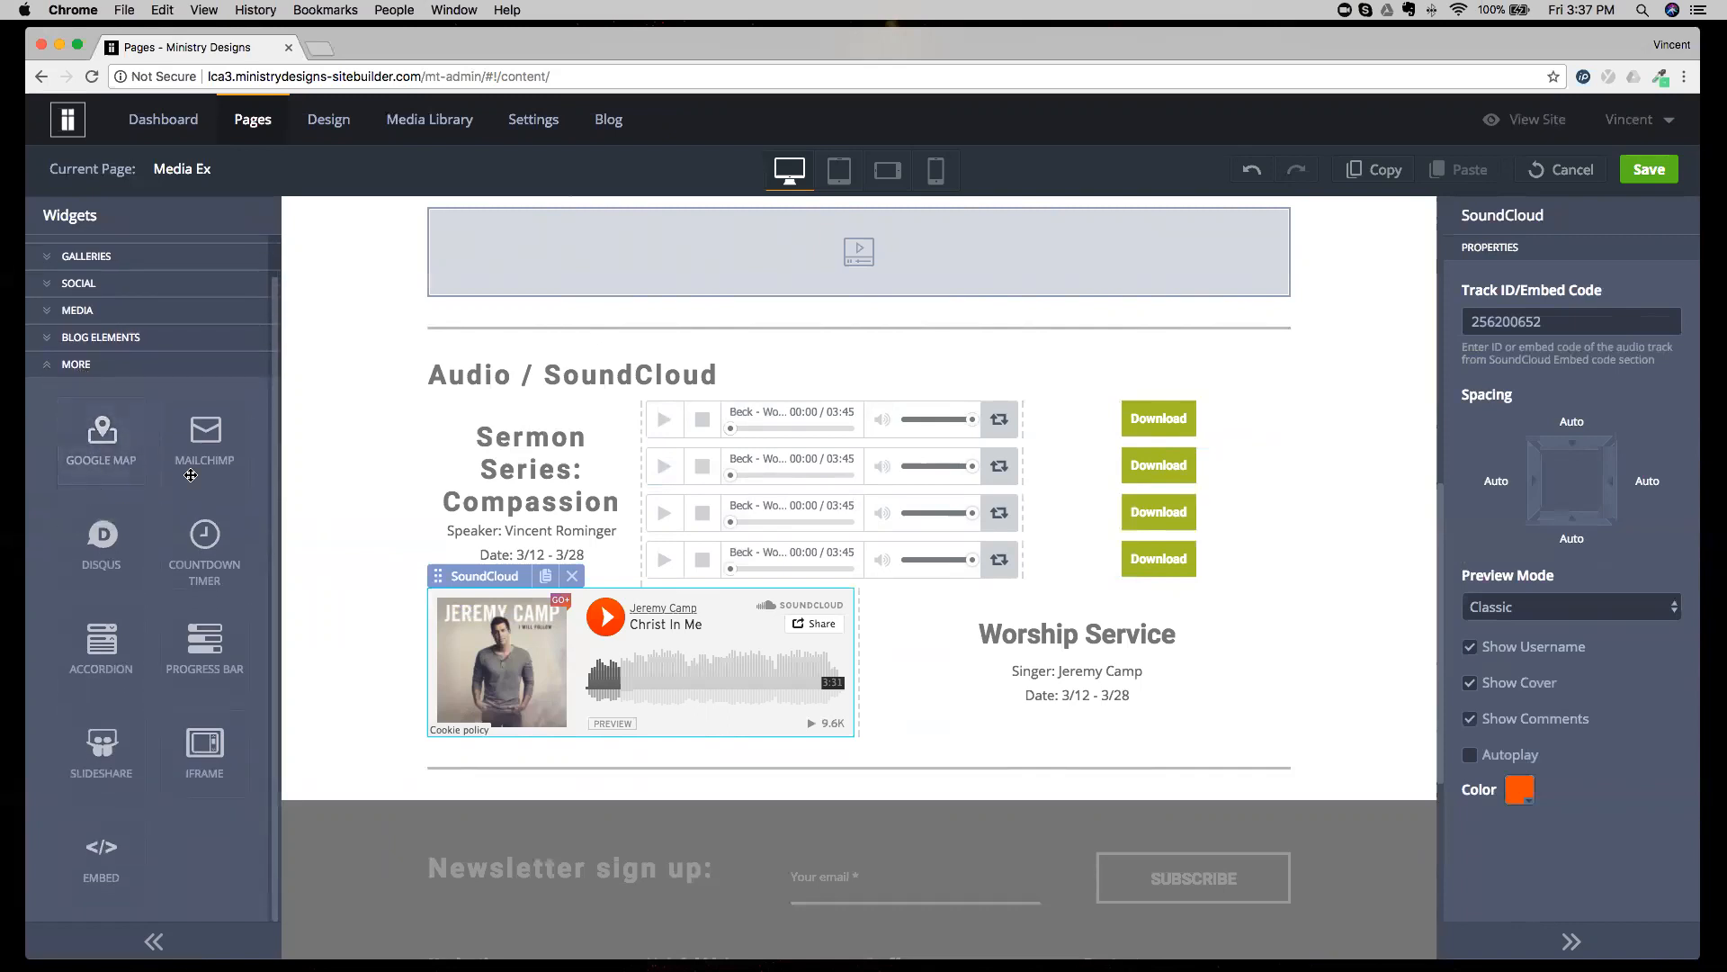
pyautogui.click(1566, 169)
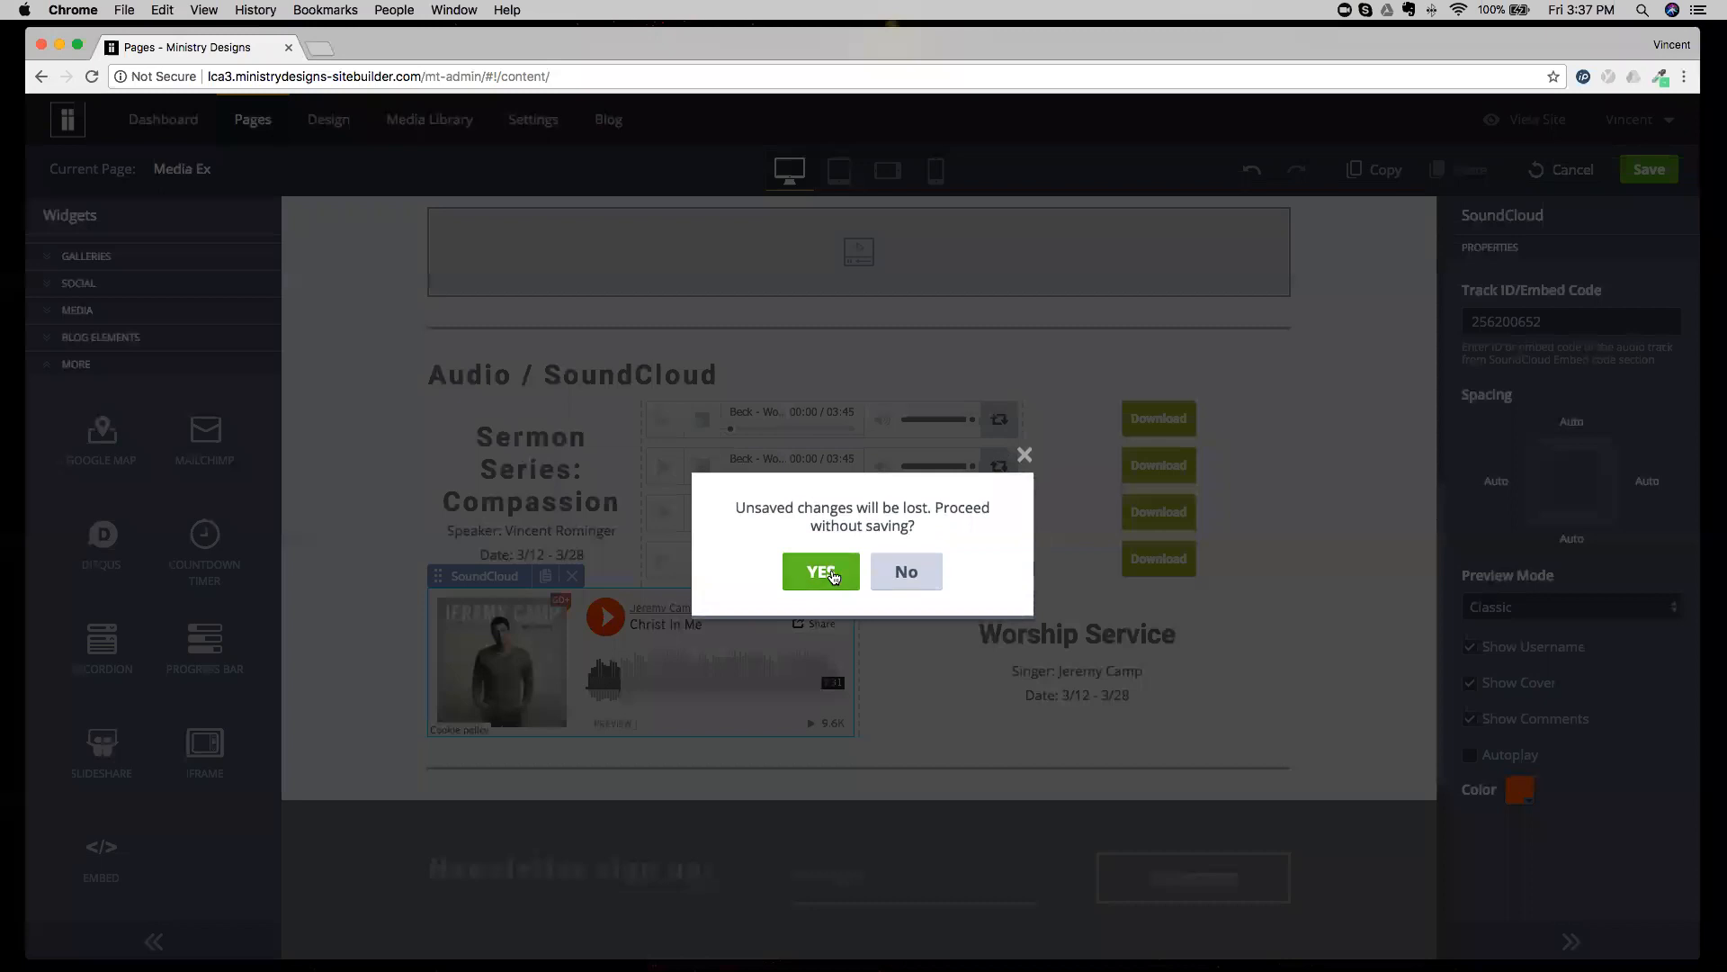
pyautogui.click(833, 577)
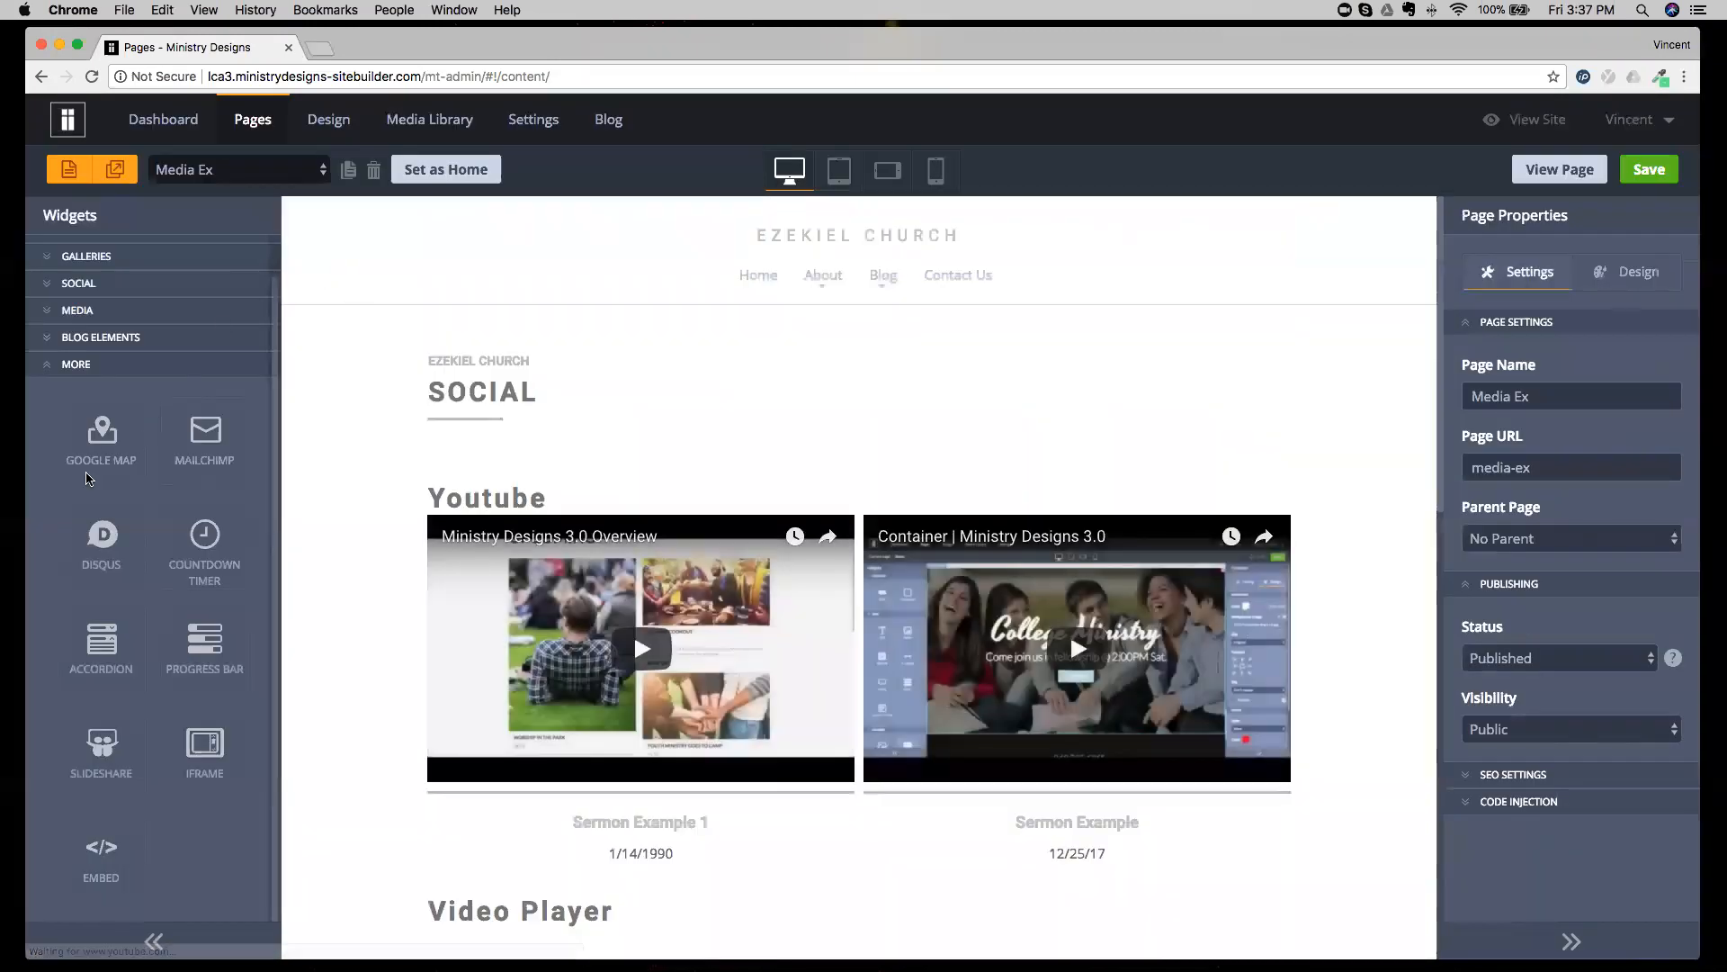
pyautogui.click(236, 169)
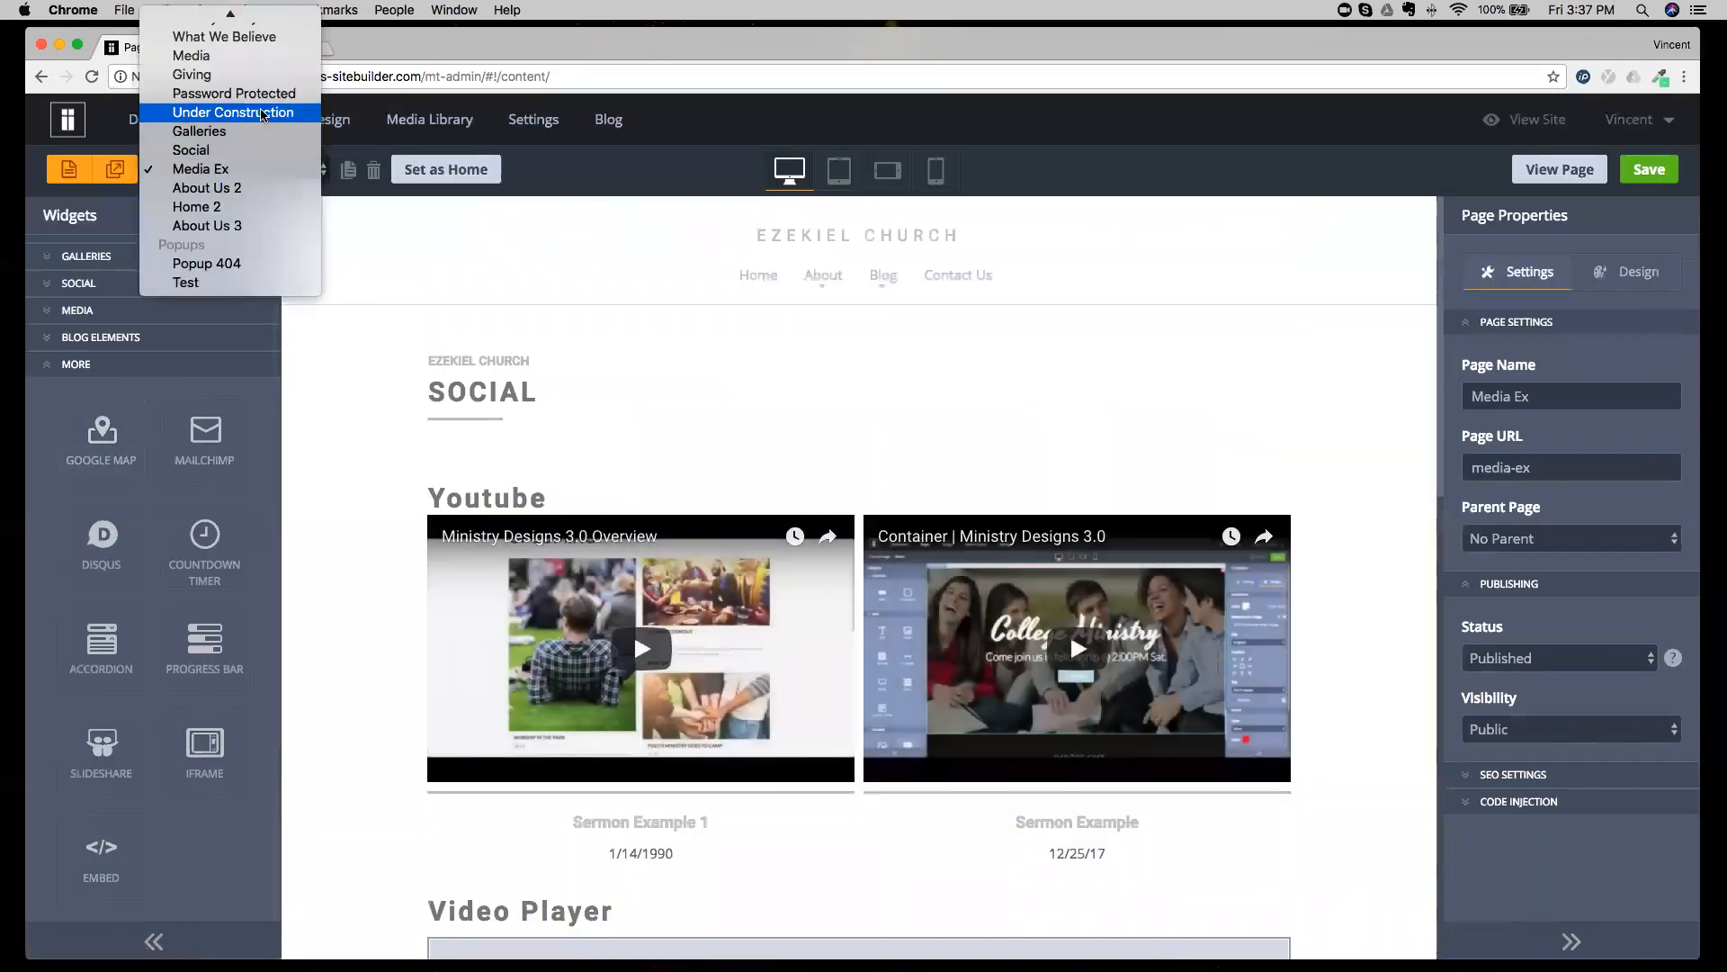
pyautogui.scroll(5, 261, 111)
pyautogui.click(742, 379)
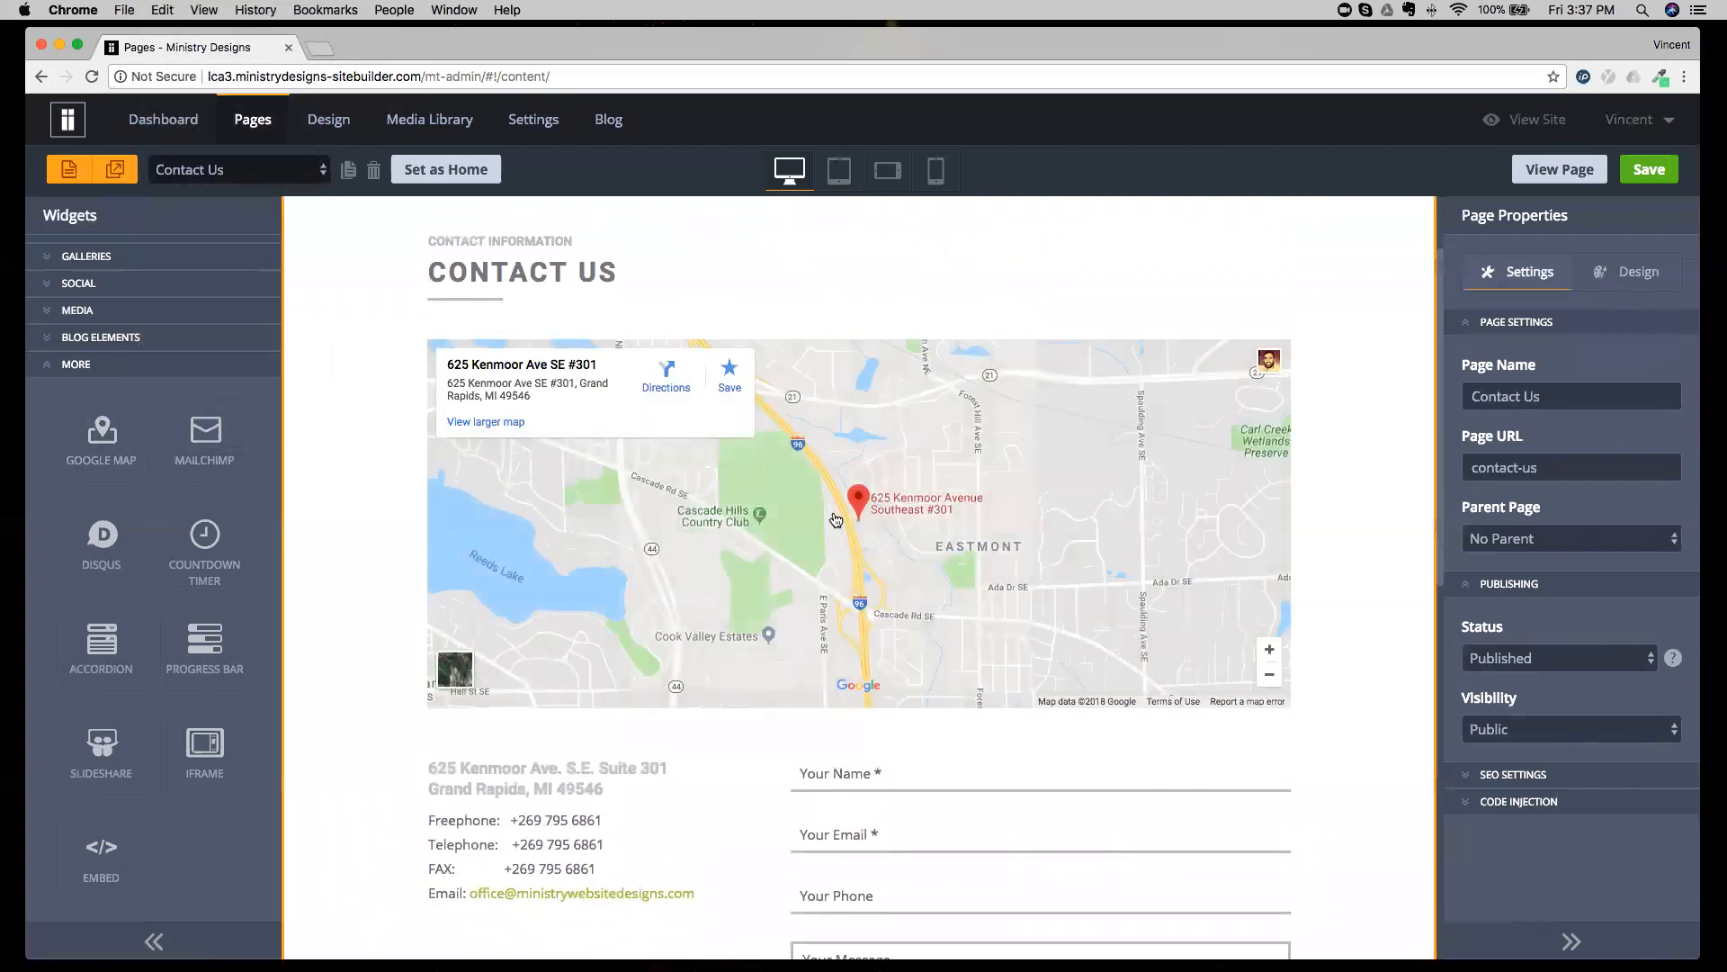
# Set the Google Map widget's address to New York, New York and try zoom levels 7 and 12.
pyautogui.click(835, 519)
pyautogui.tripleClick(1600, 315)
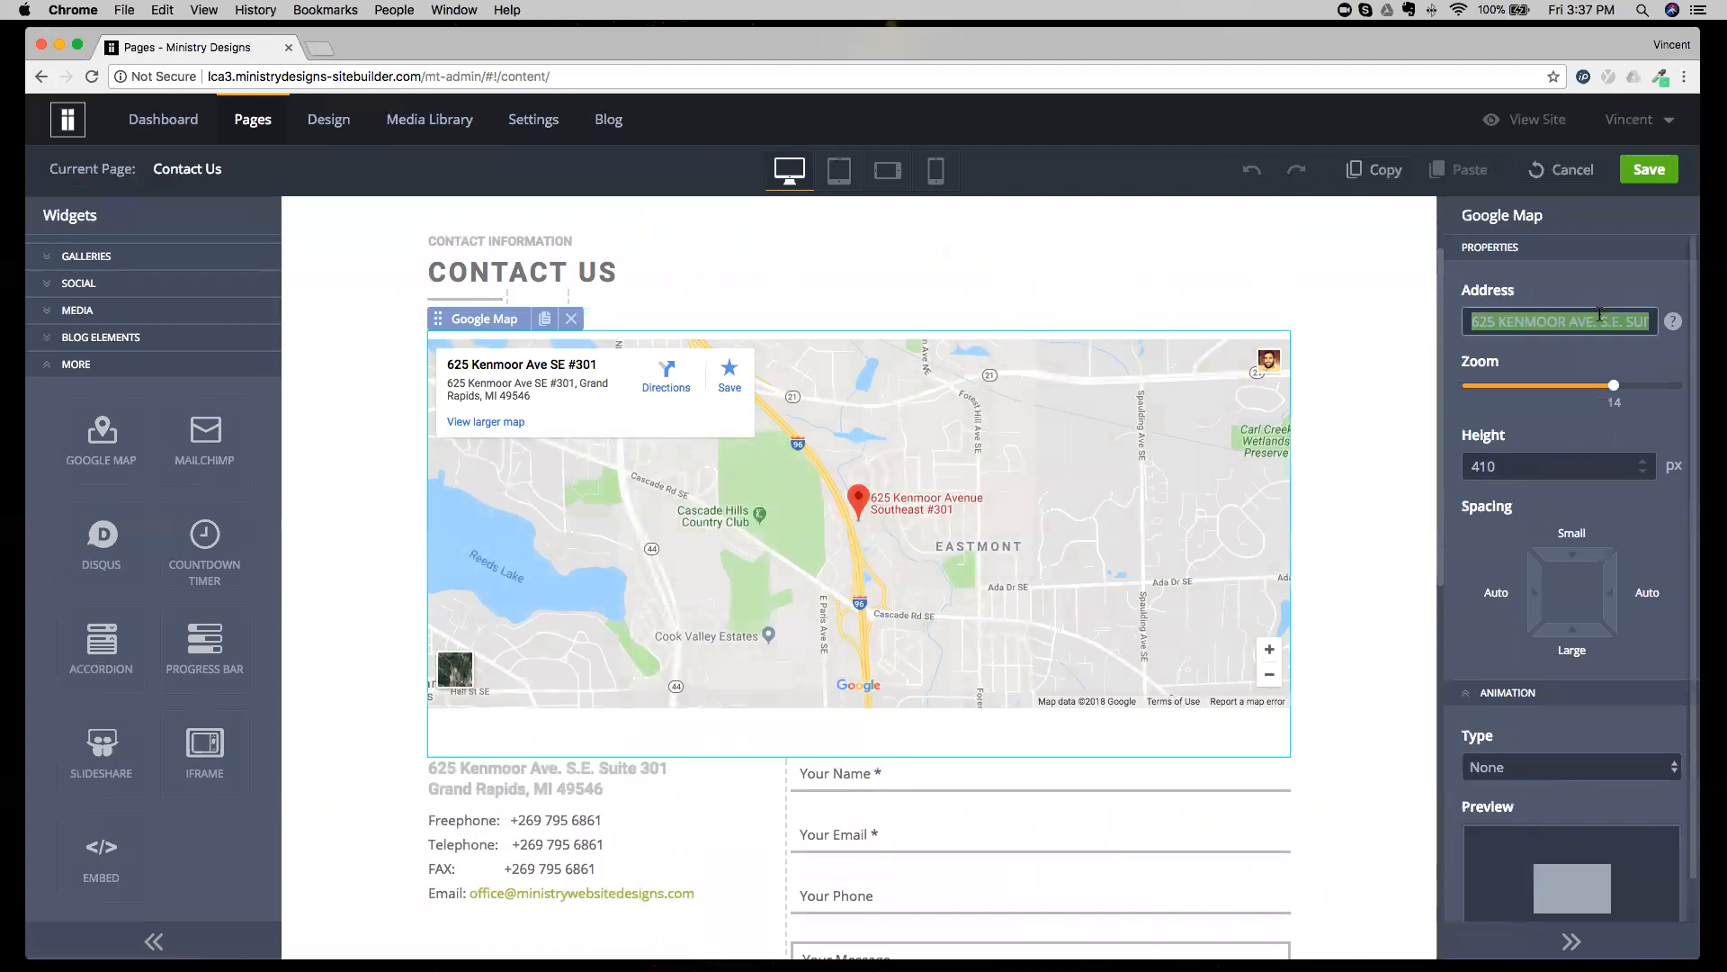
pyautogui.write('New York,')
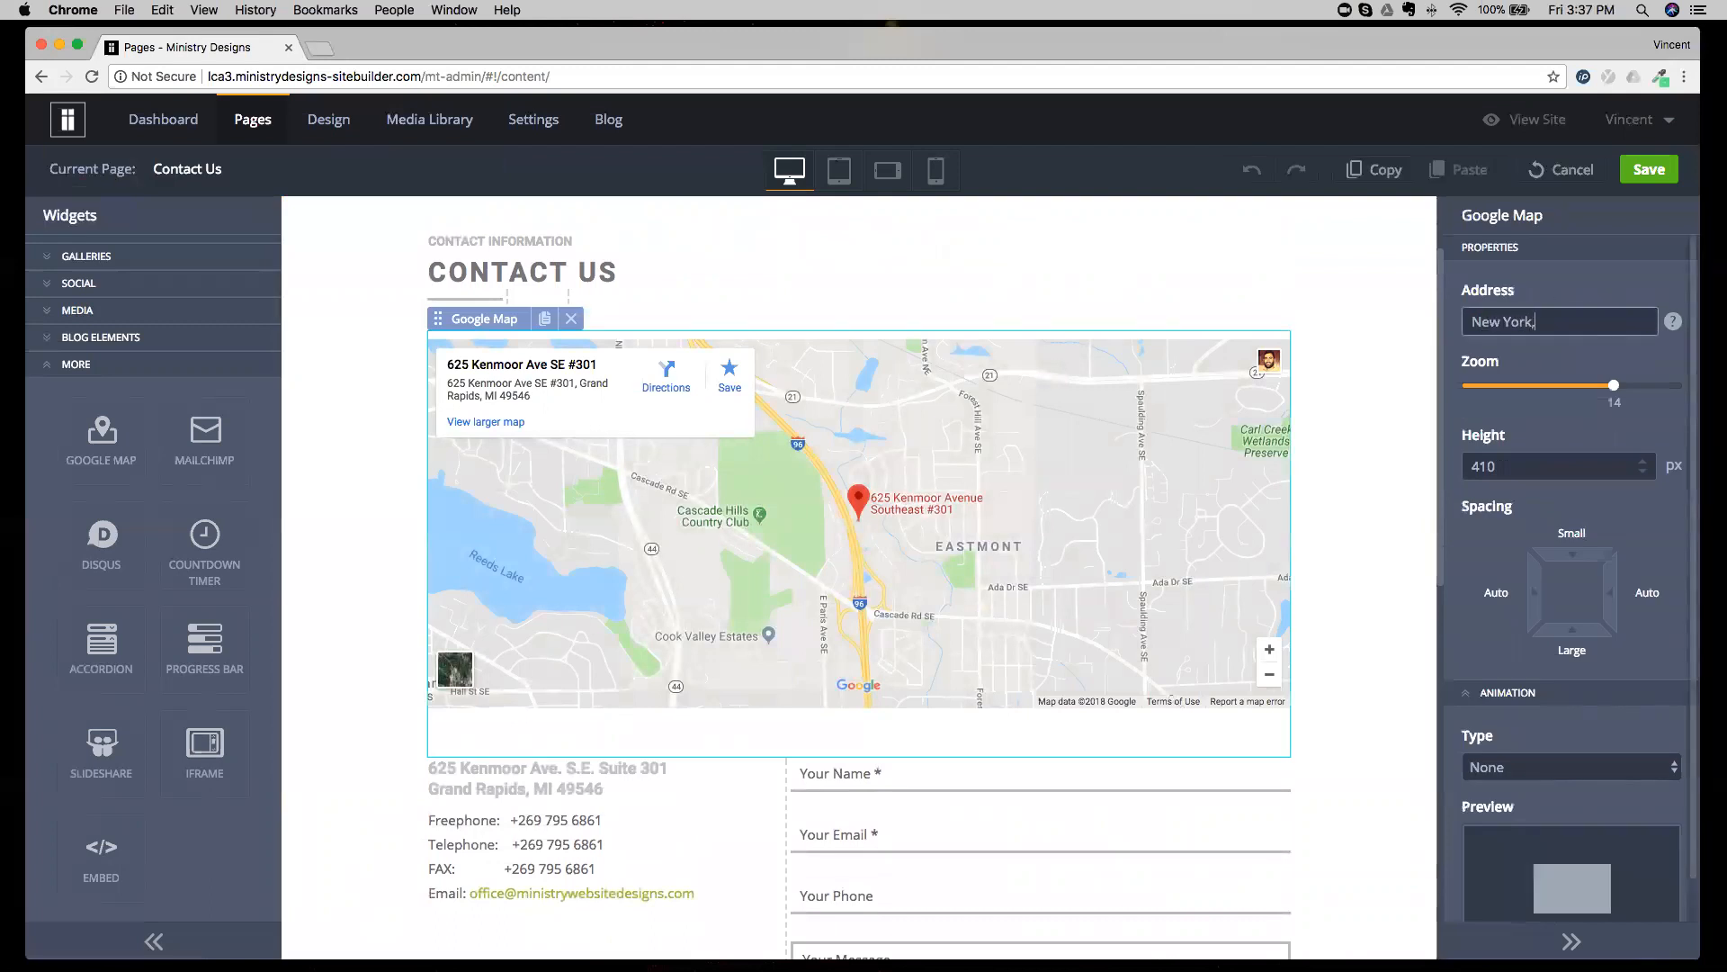
pyautogui.write(' New York')
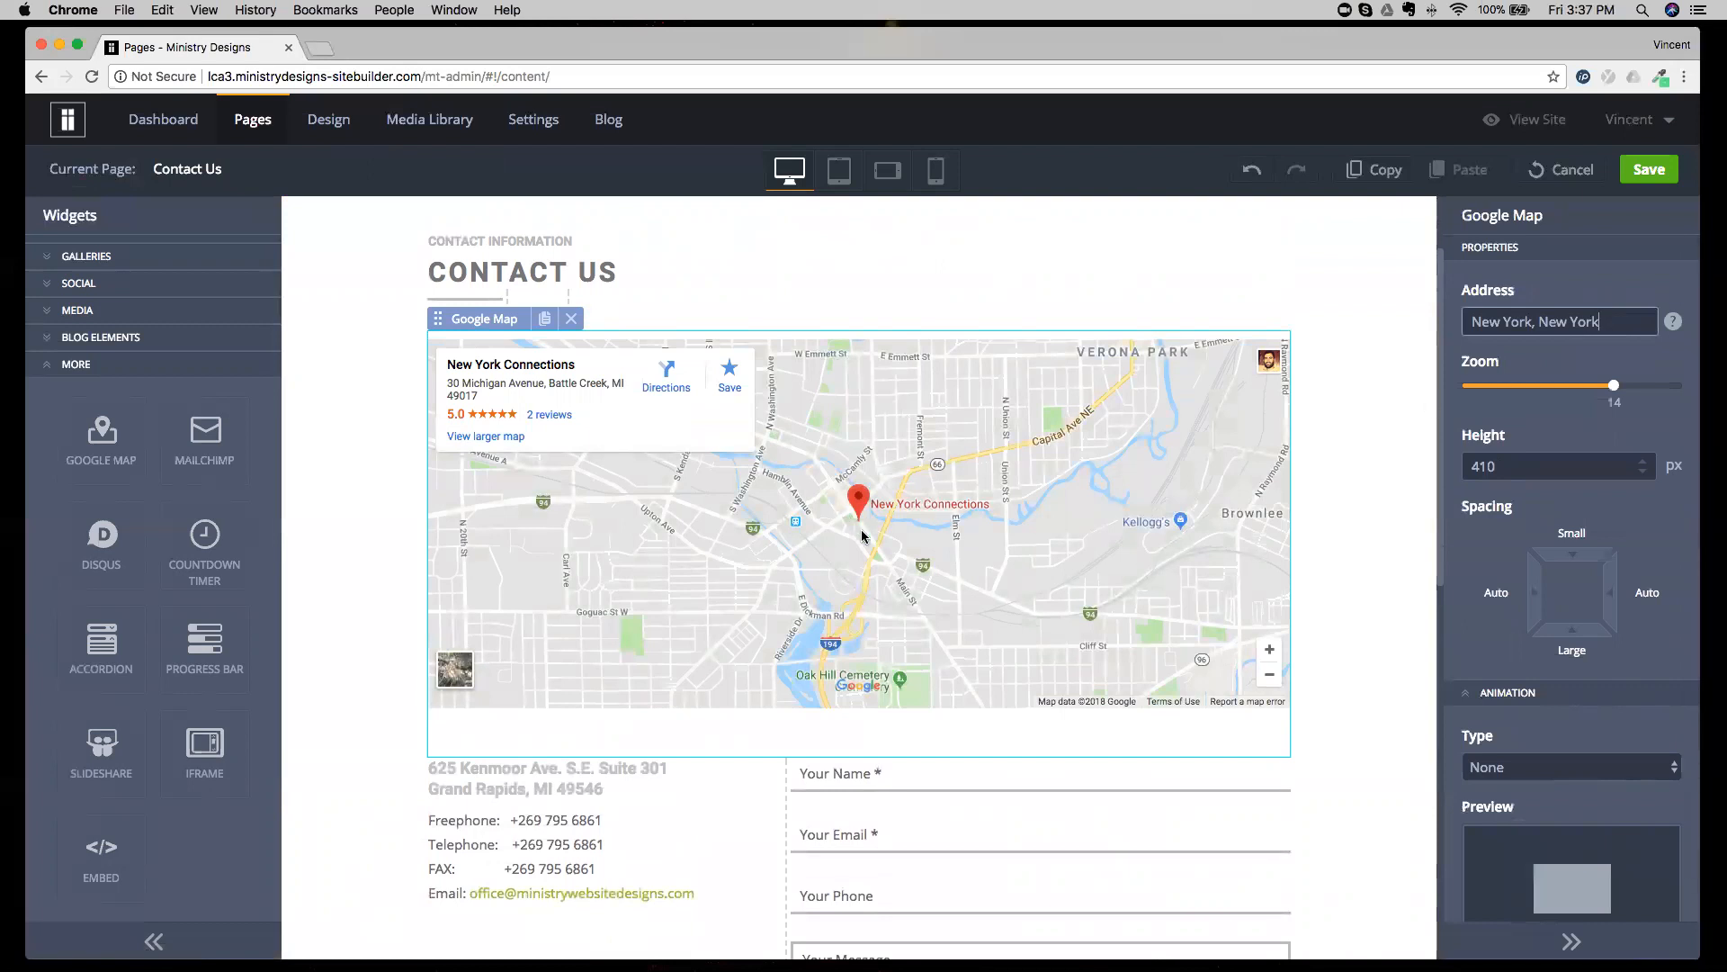
pyautogui.click(1544, 393)
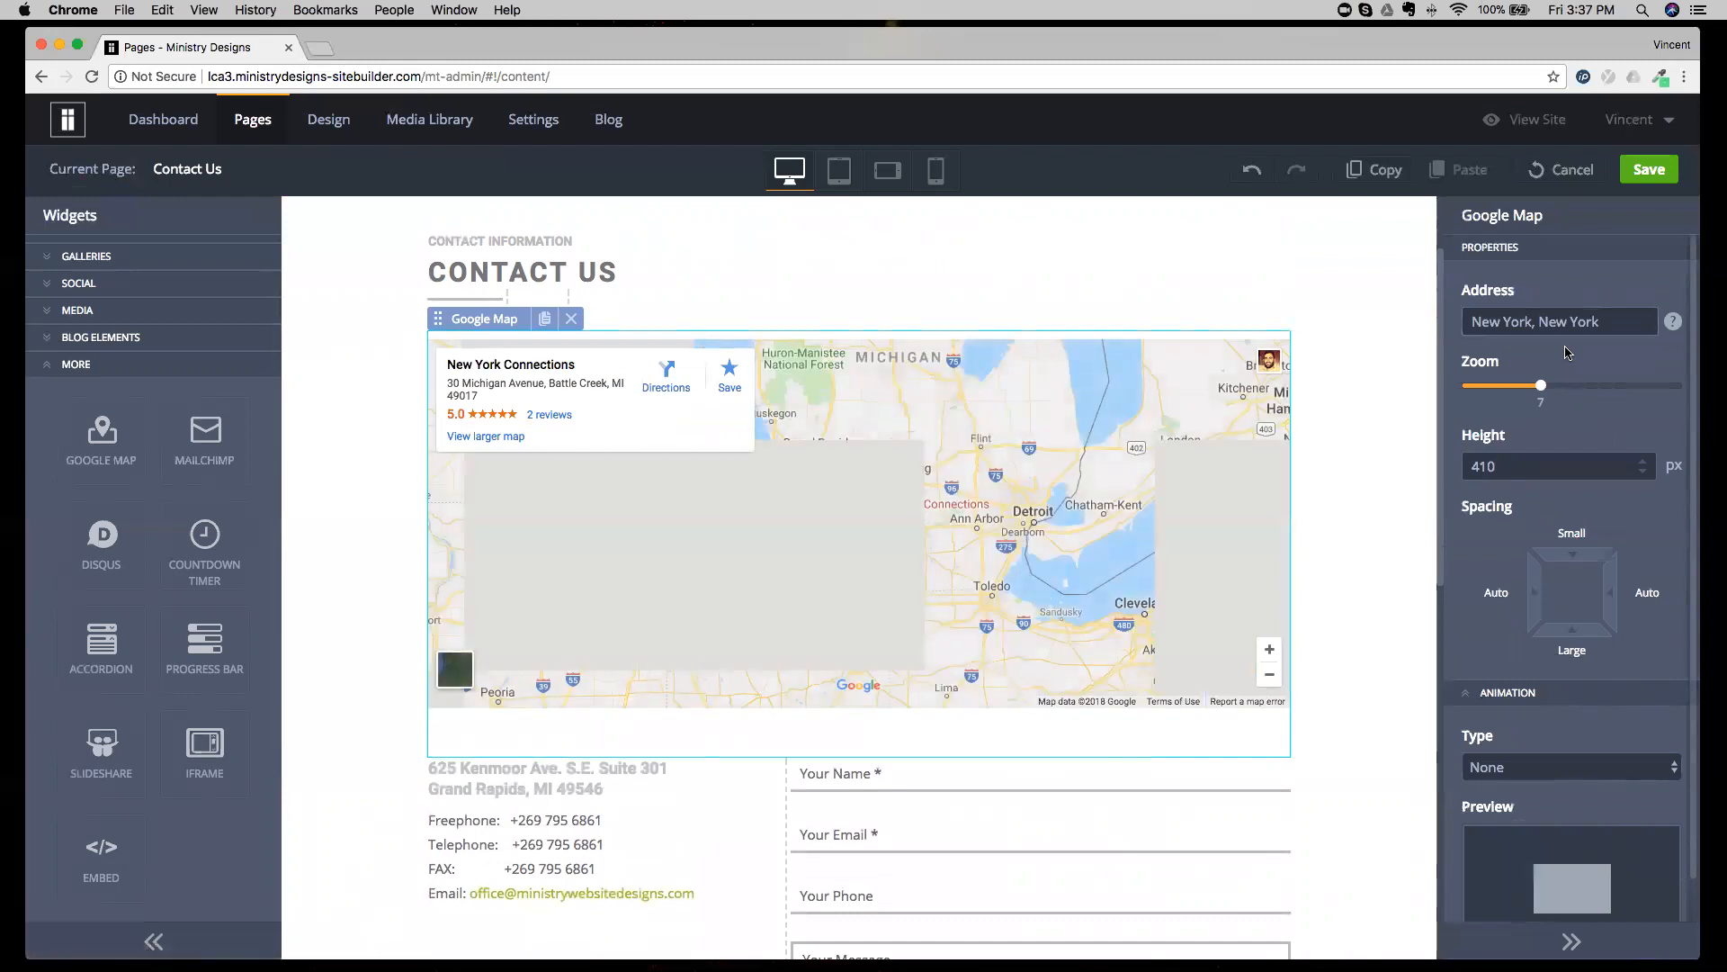
pyautogui.click(1592, 386)
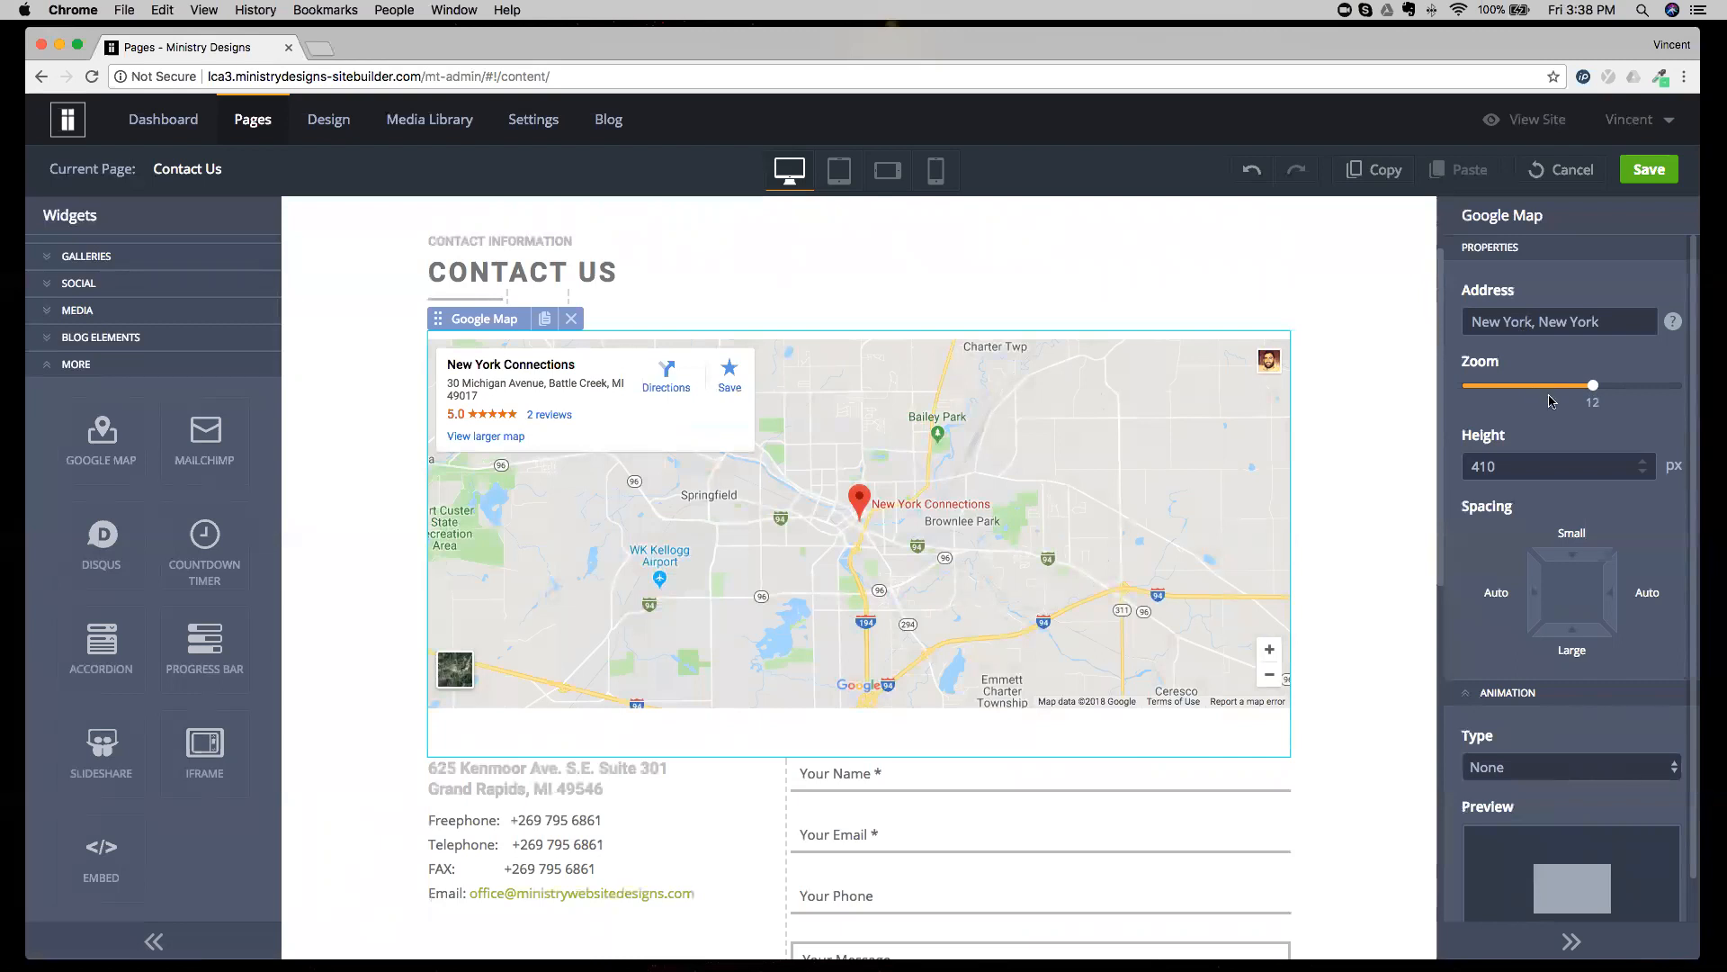
# Clear the Google Map's address and discard all unsaved changes on the Contact Us page.
pyautogui.tripleClick(1527, 326)
pyautogui.press('BackSpace')
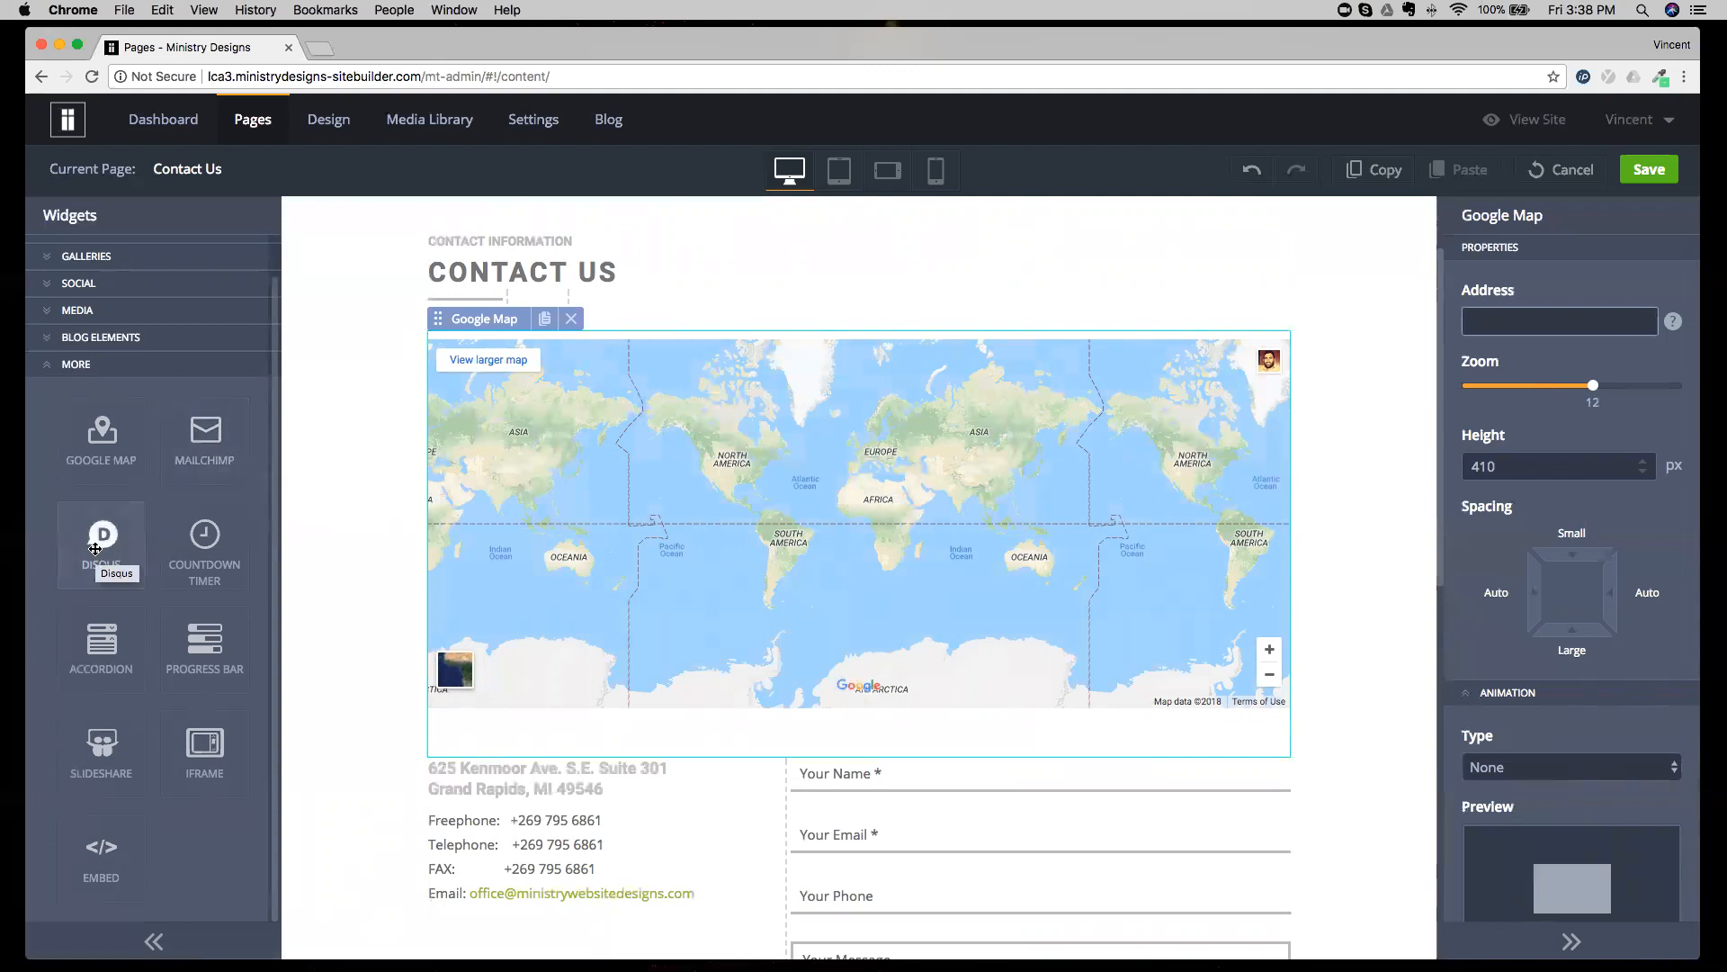
pyautogui.click(1566, 169)
pyautogui.click(799, 577)
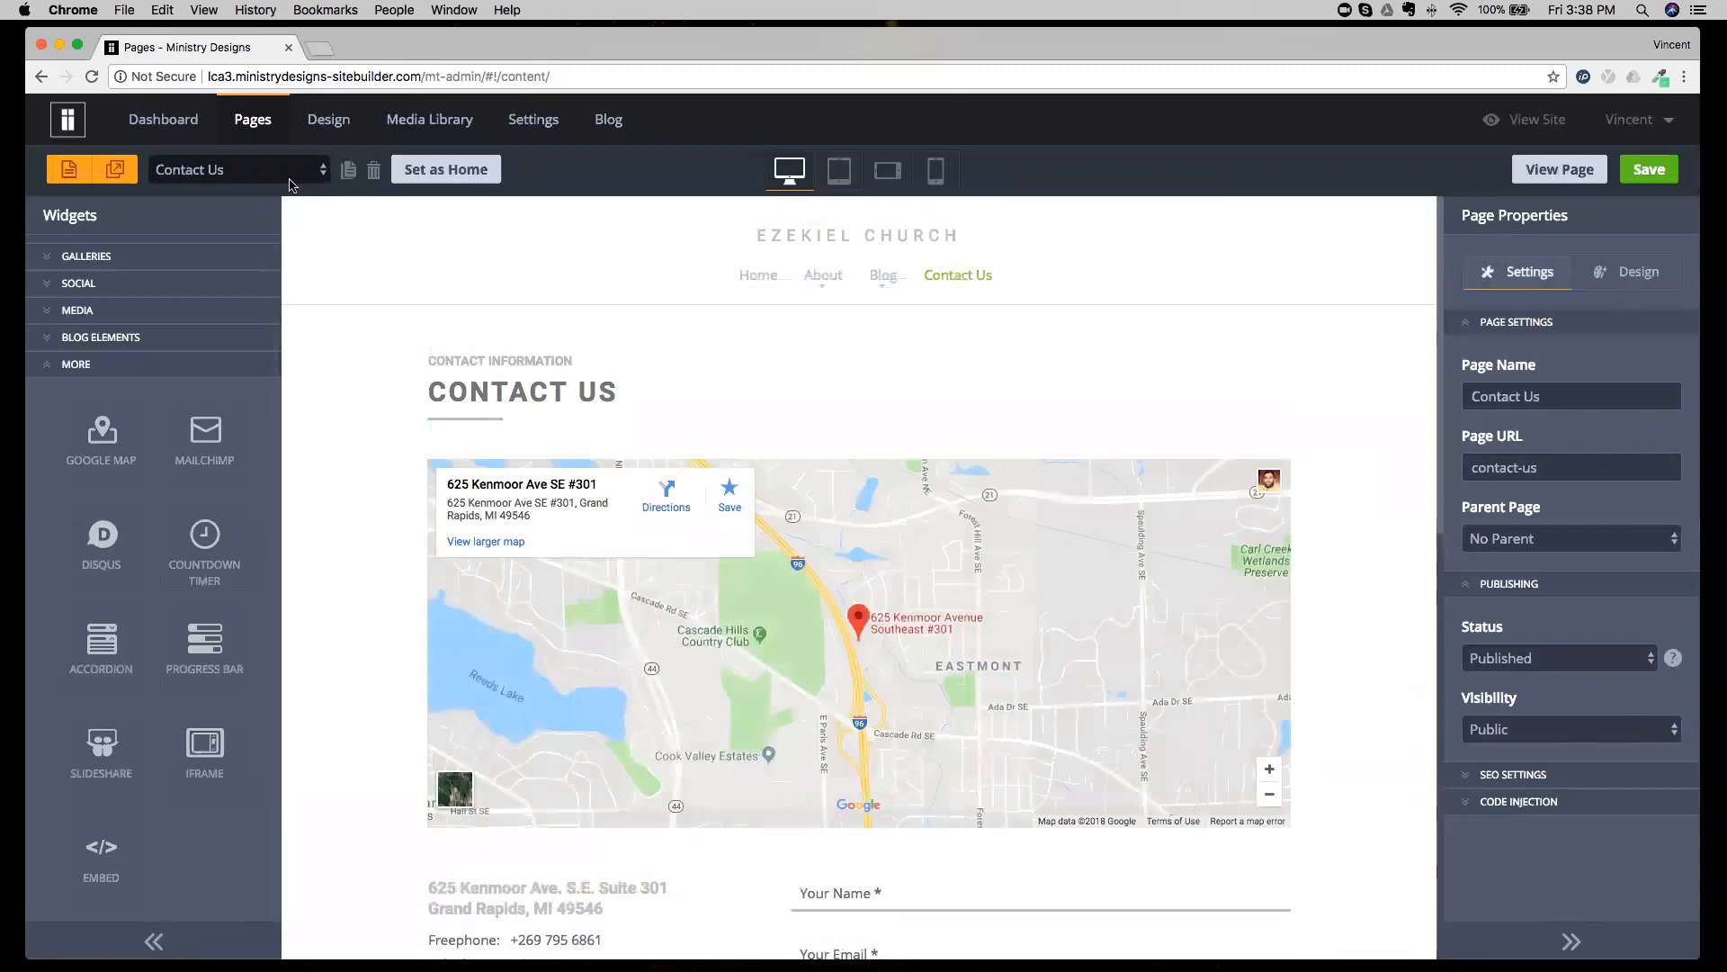
# Open the About Us 3 page and examine the Countdown Timer widget's settings.
pyautogui.click(290, 171)
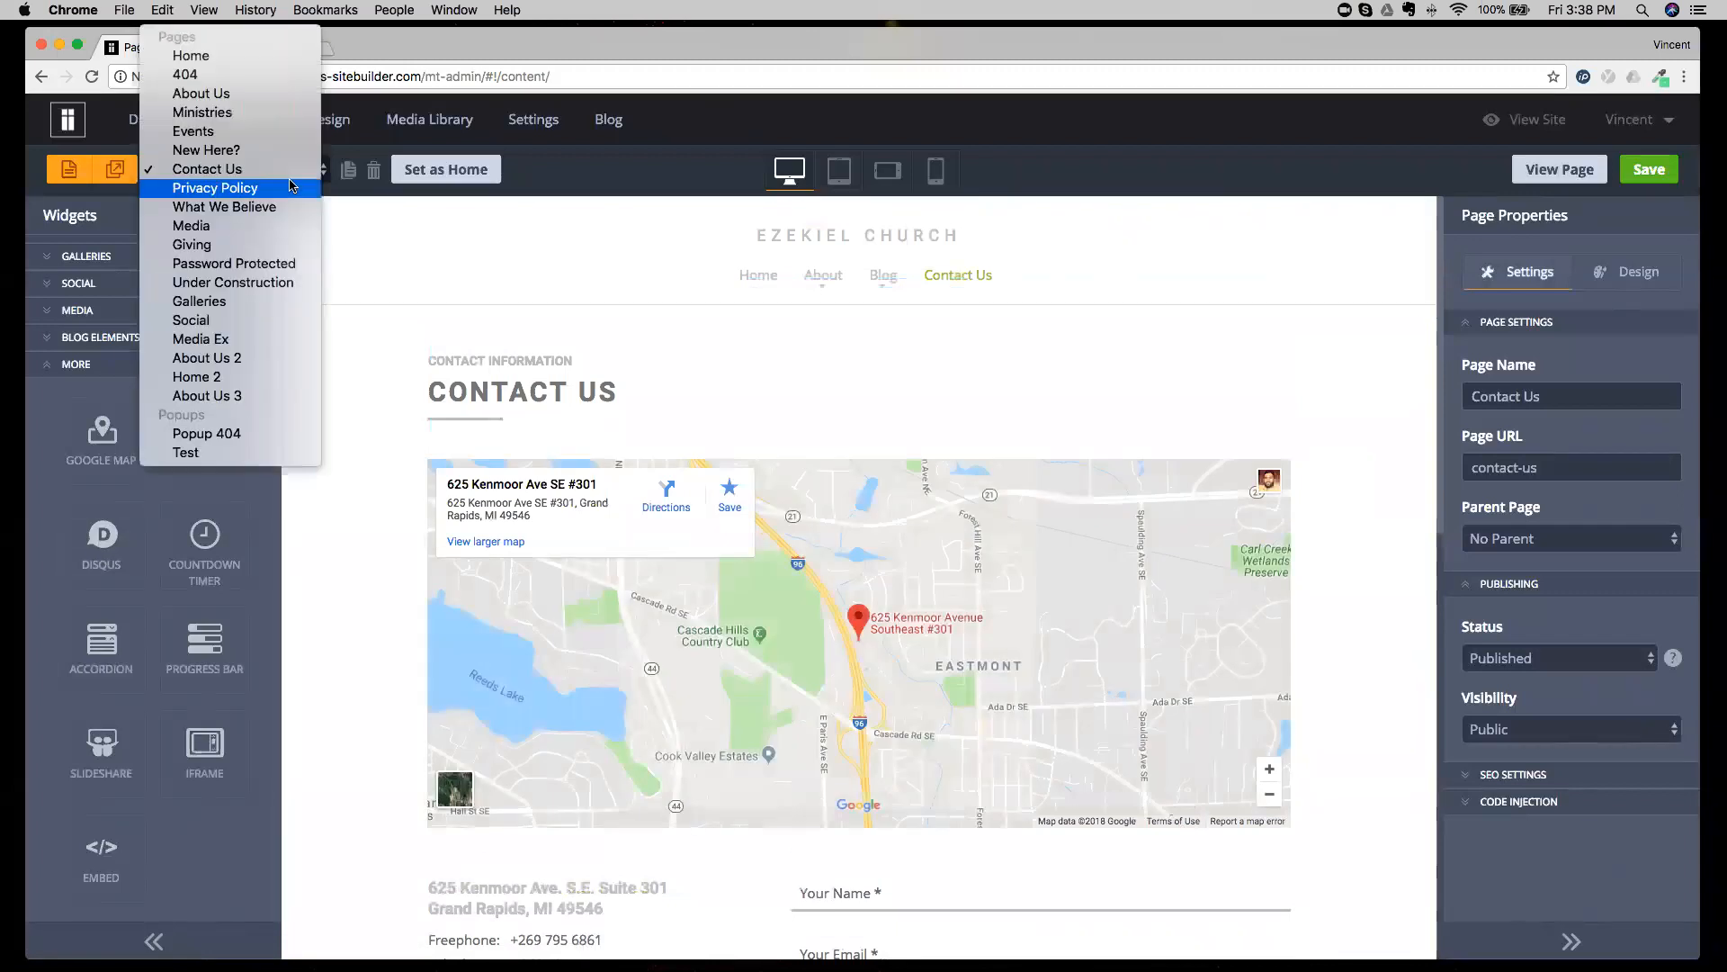
pyautogui.click(255, 397)
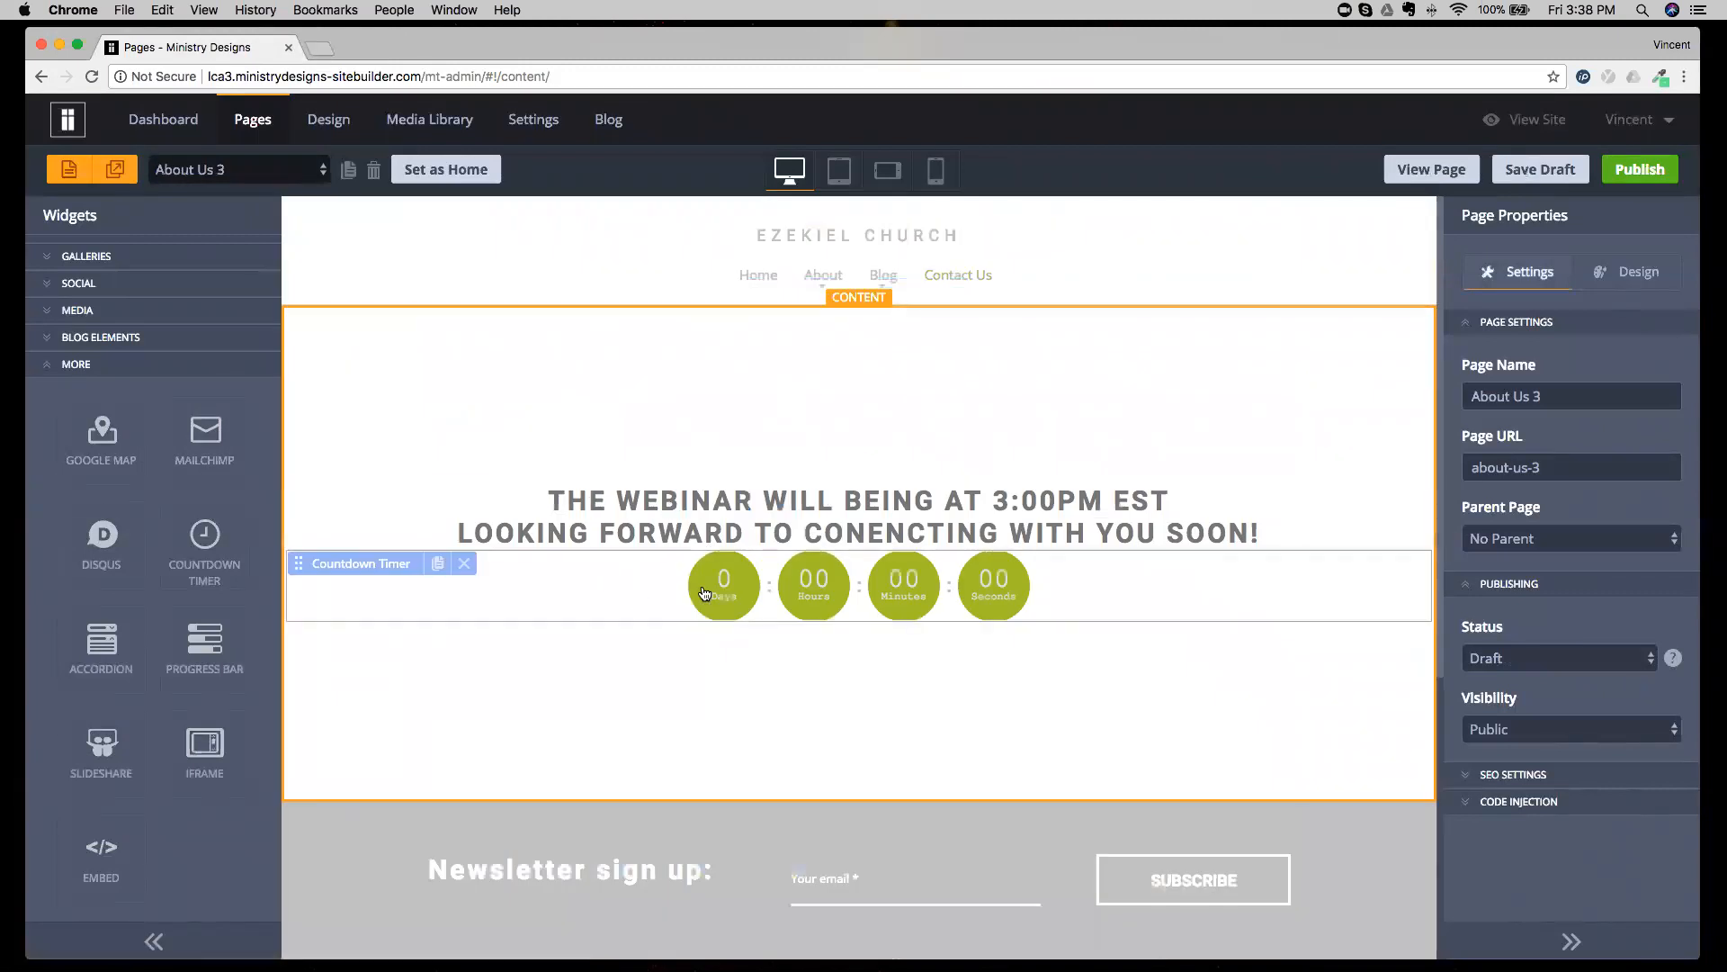
pyautogui.click(640, 599)
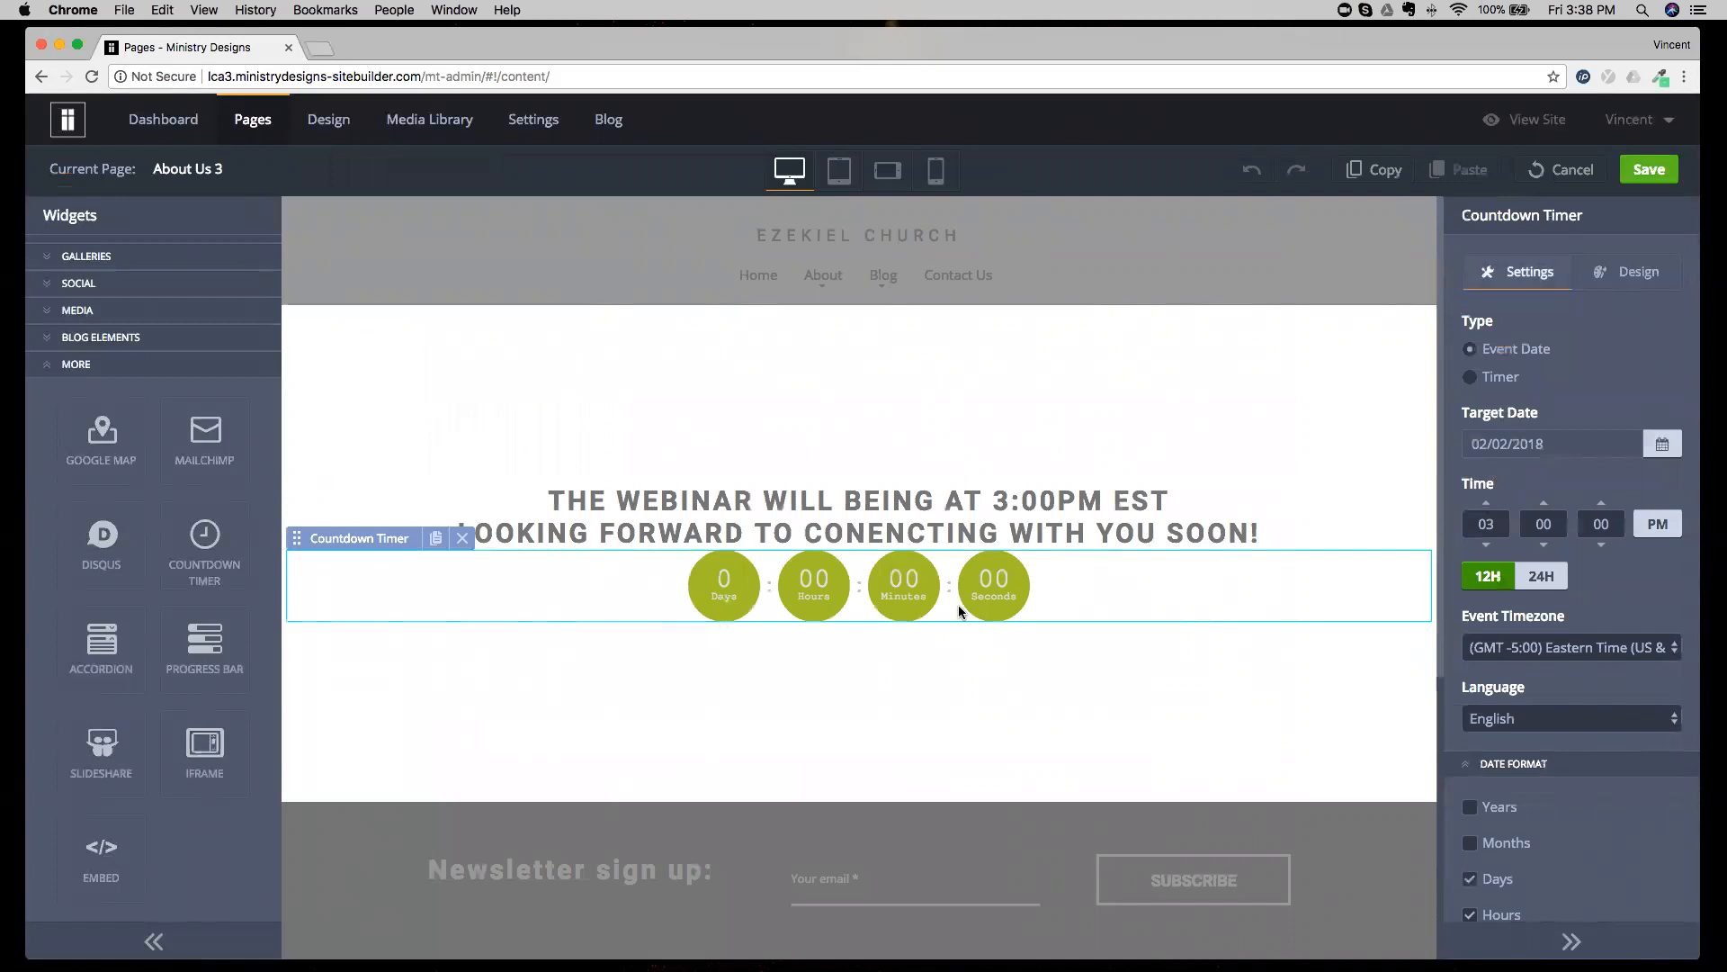
# Examine the Countdown Timer's design presets, keep Preset 1, and leave the About Us 3 page's editing without saving.
pyautogui.click(1630, 272)
pyautogui.click(1561, 352)
pyautogui.click(1560, 368)
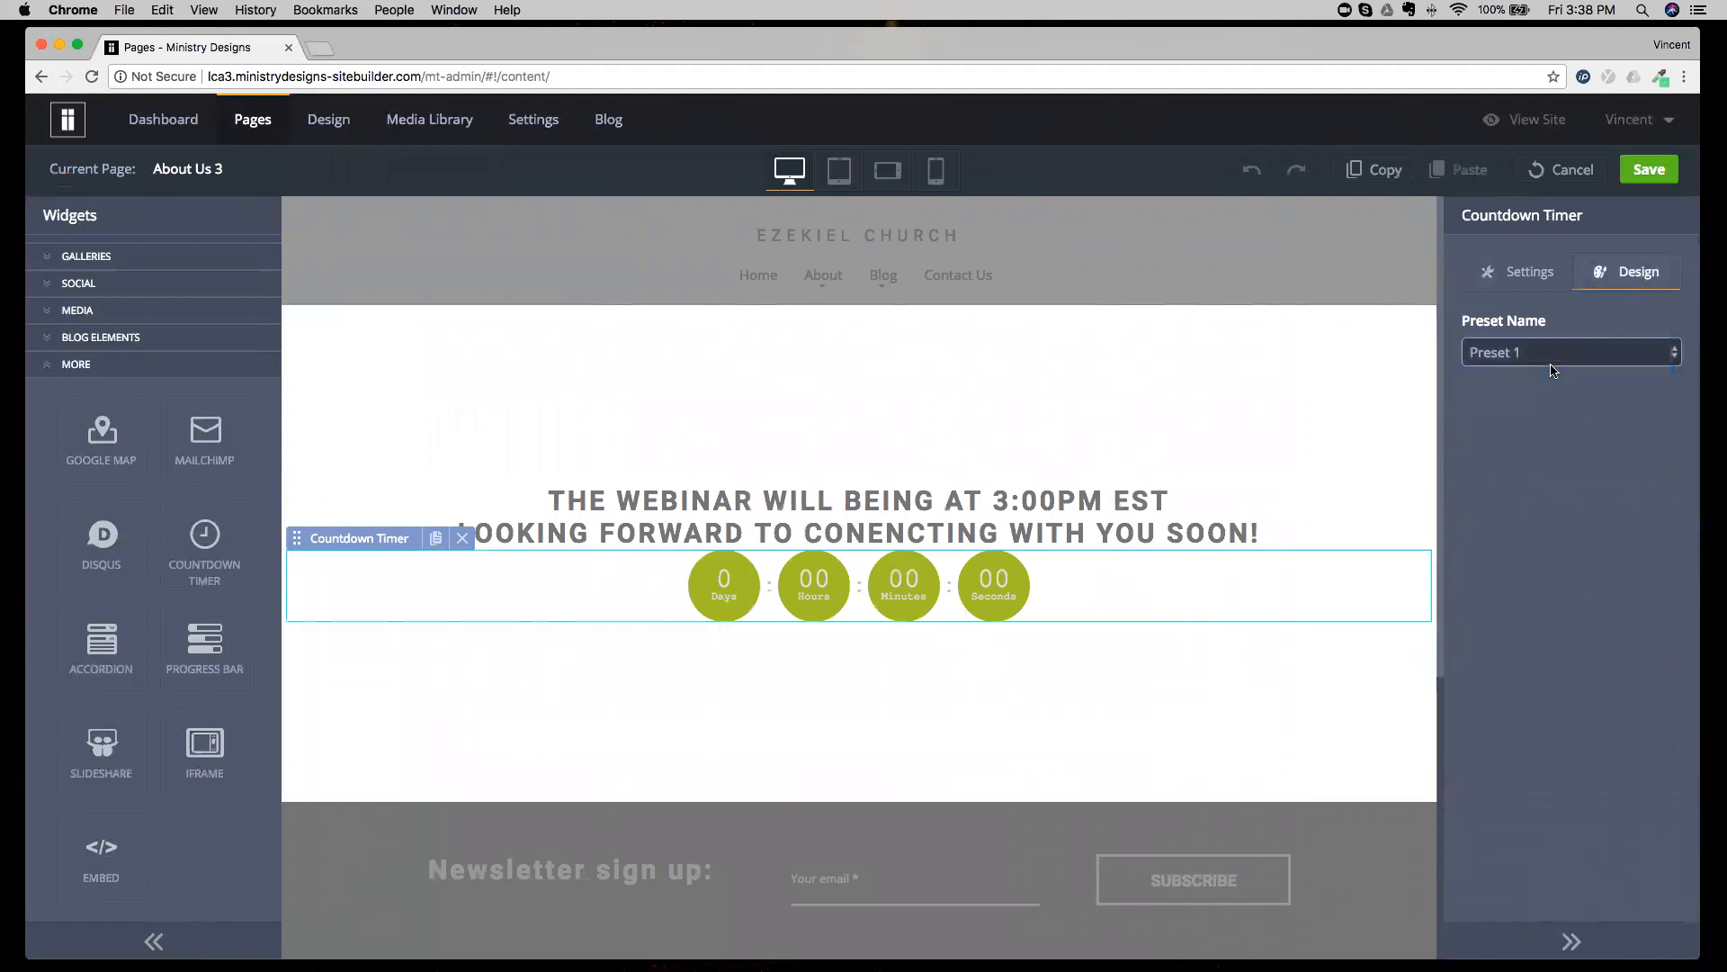
pyautogui.click(1561, 360)
pyautogui.click(1559, 372)
pyautogui.click(1562, 355)
pyautogui.click(1556, 322)
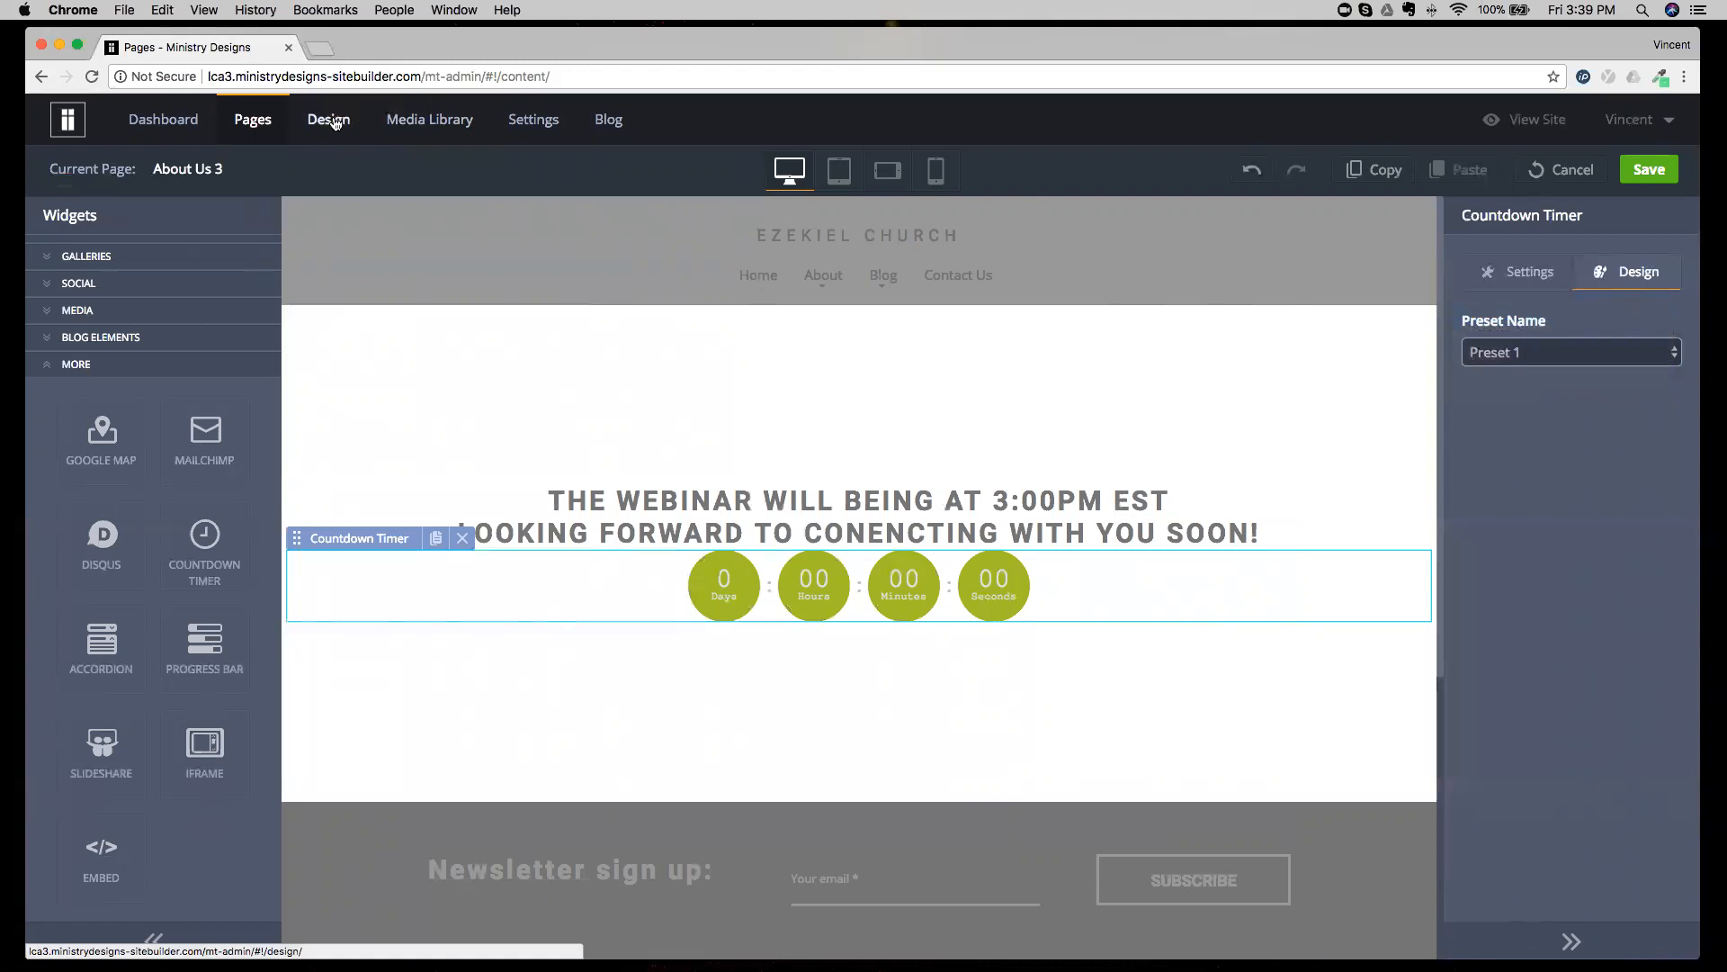
pyautogui.click(1563, 169)
pyautogui.click(821, 571)
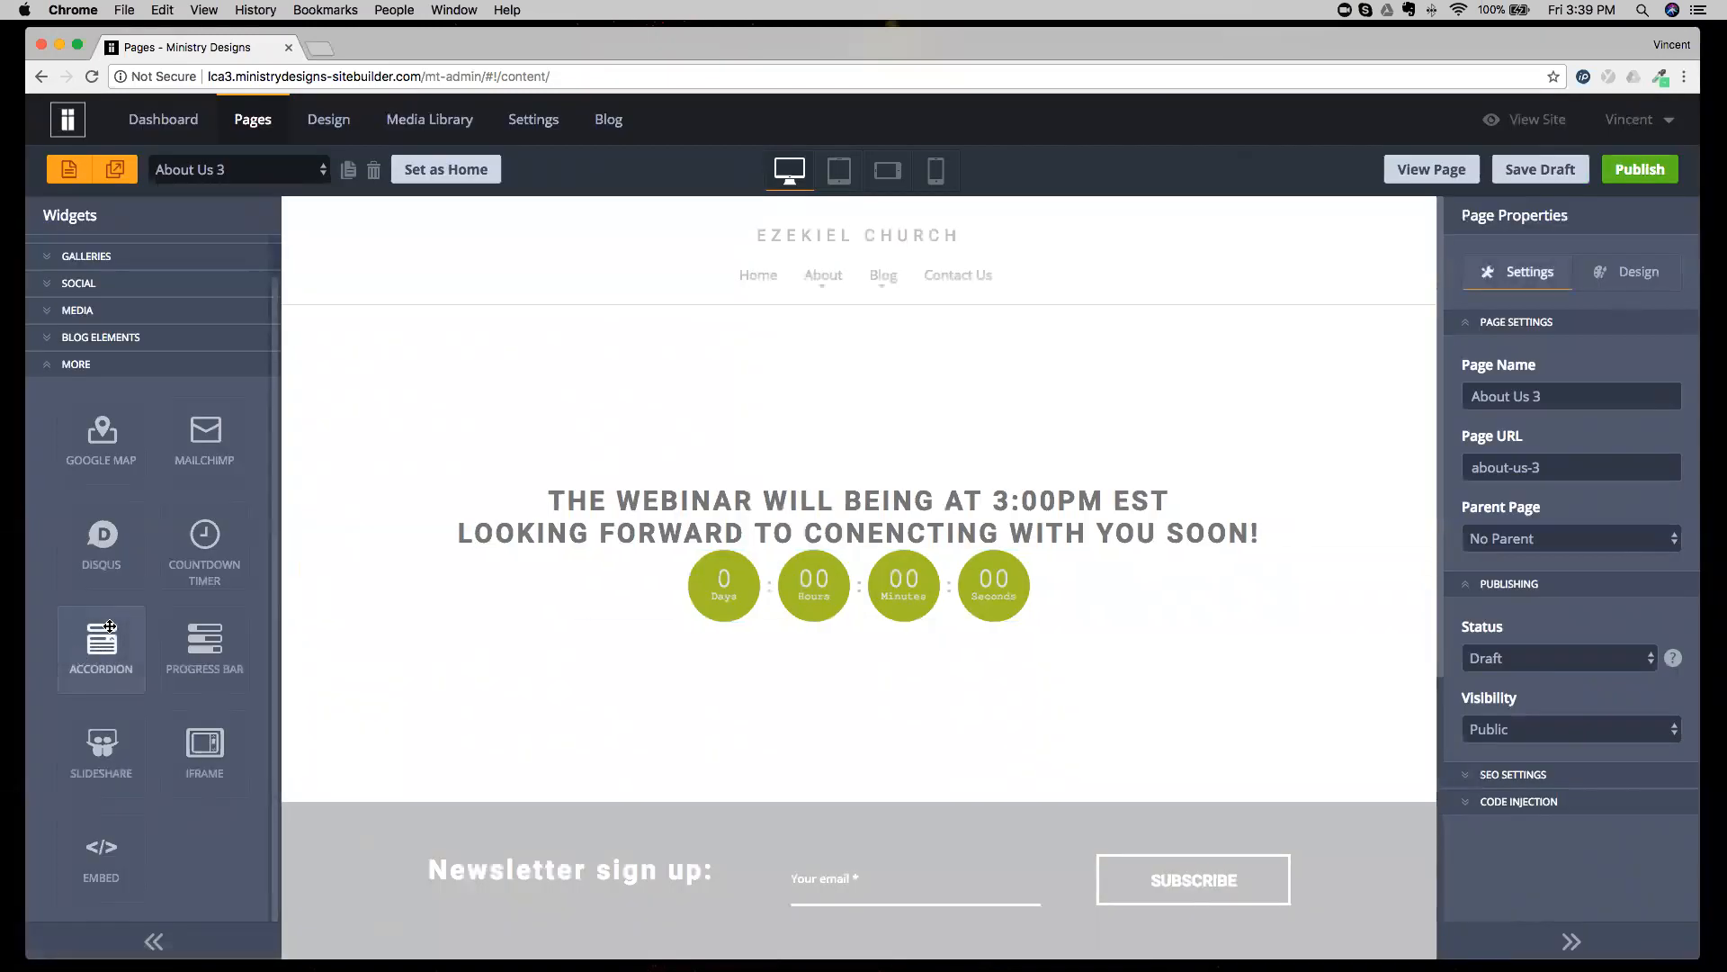
# Open the Home page and select the Accordion widget above the pastor's message to view its settings.
pyautogui.click(240, 180)
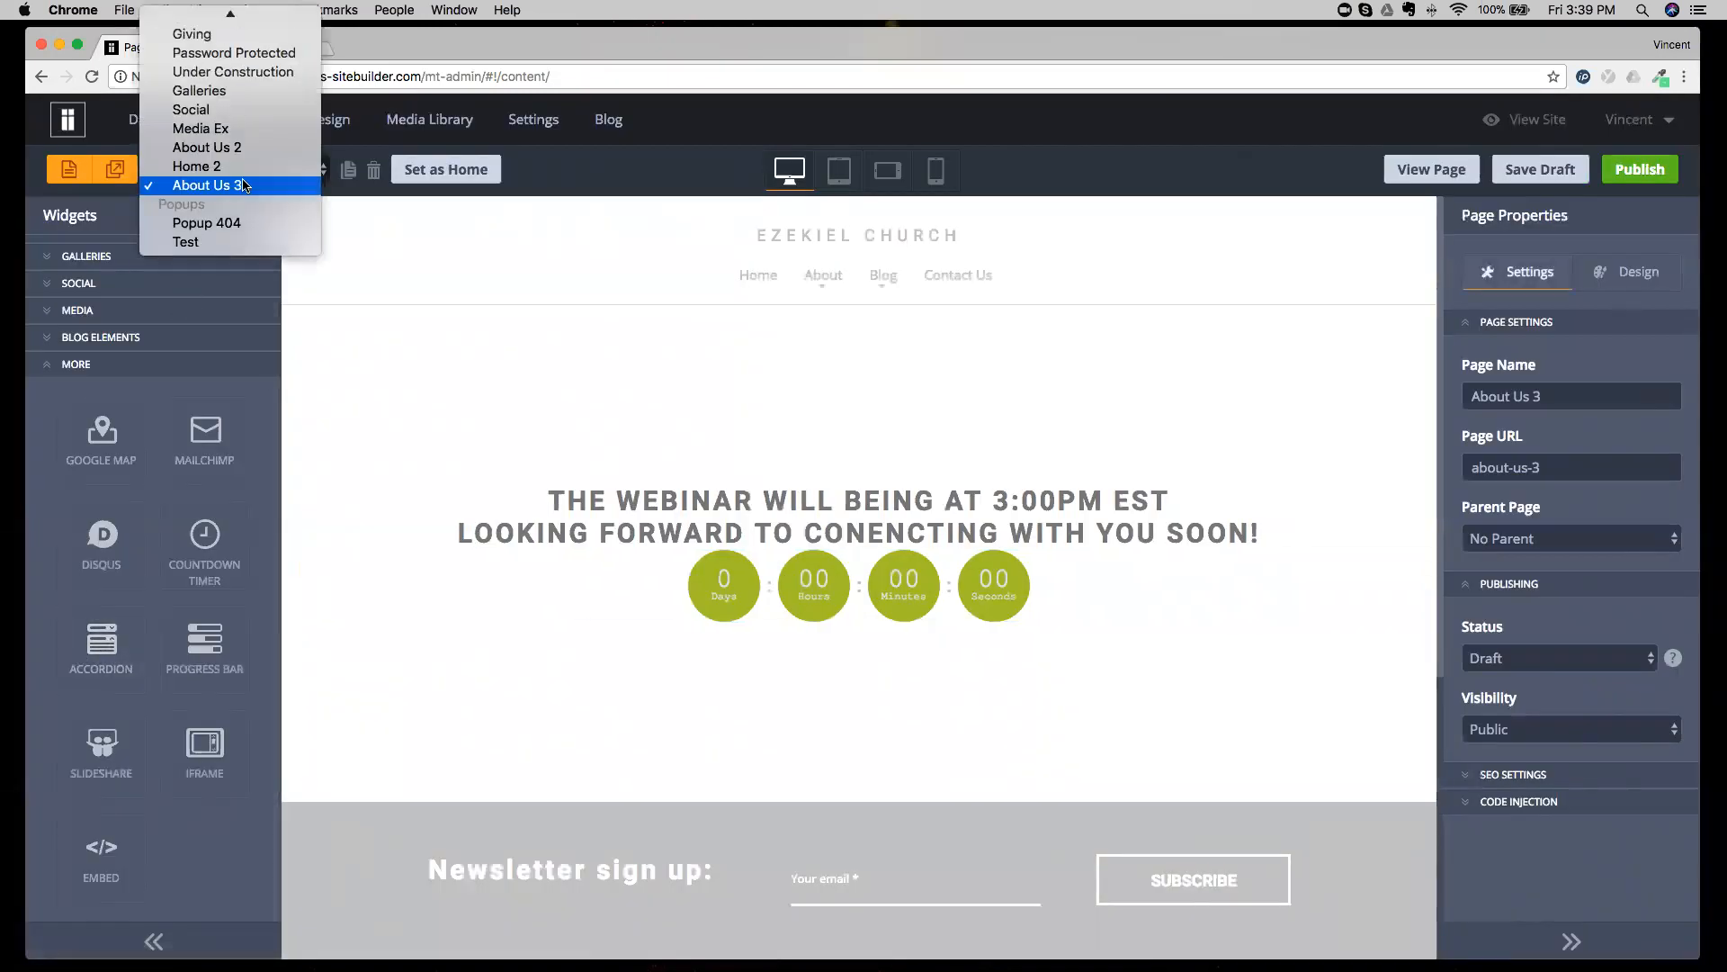
pyautogui.click(218, 37)
pyautogui.scroll(-6, 700, 390)
pyautogui.scroll(-3, 705, 399)
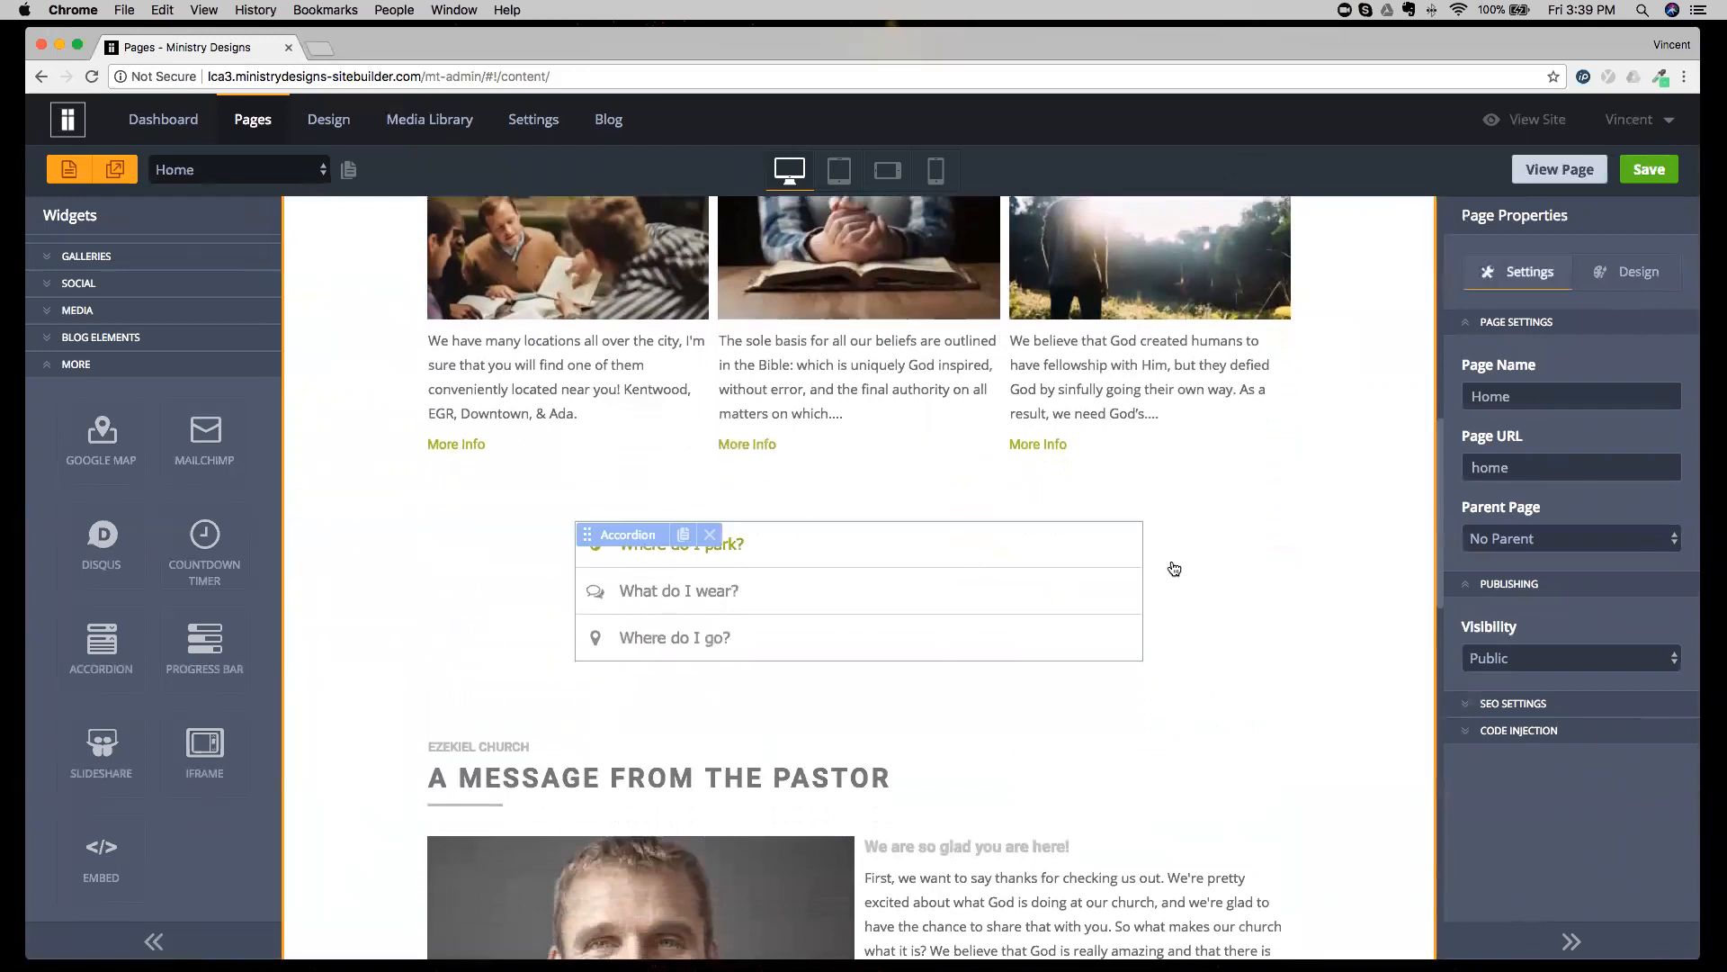
pyautogui.click(1129, 539)
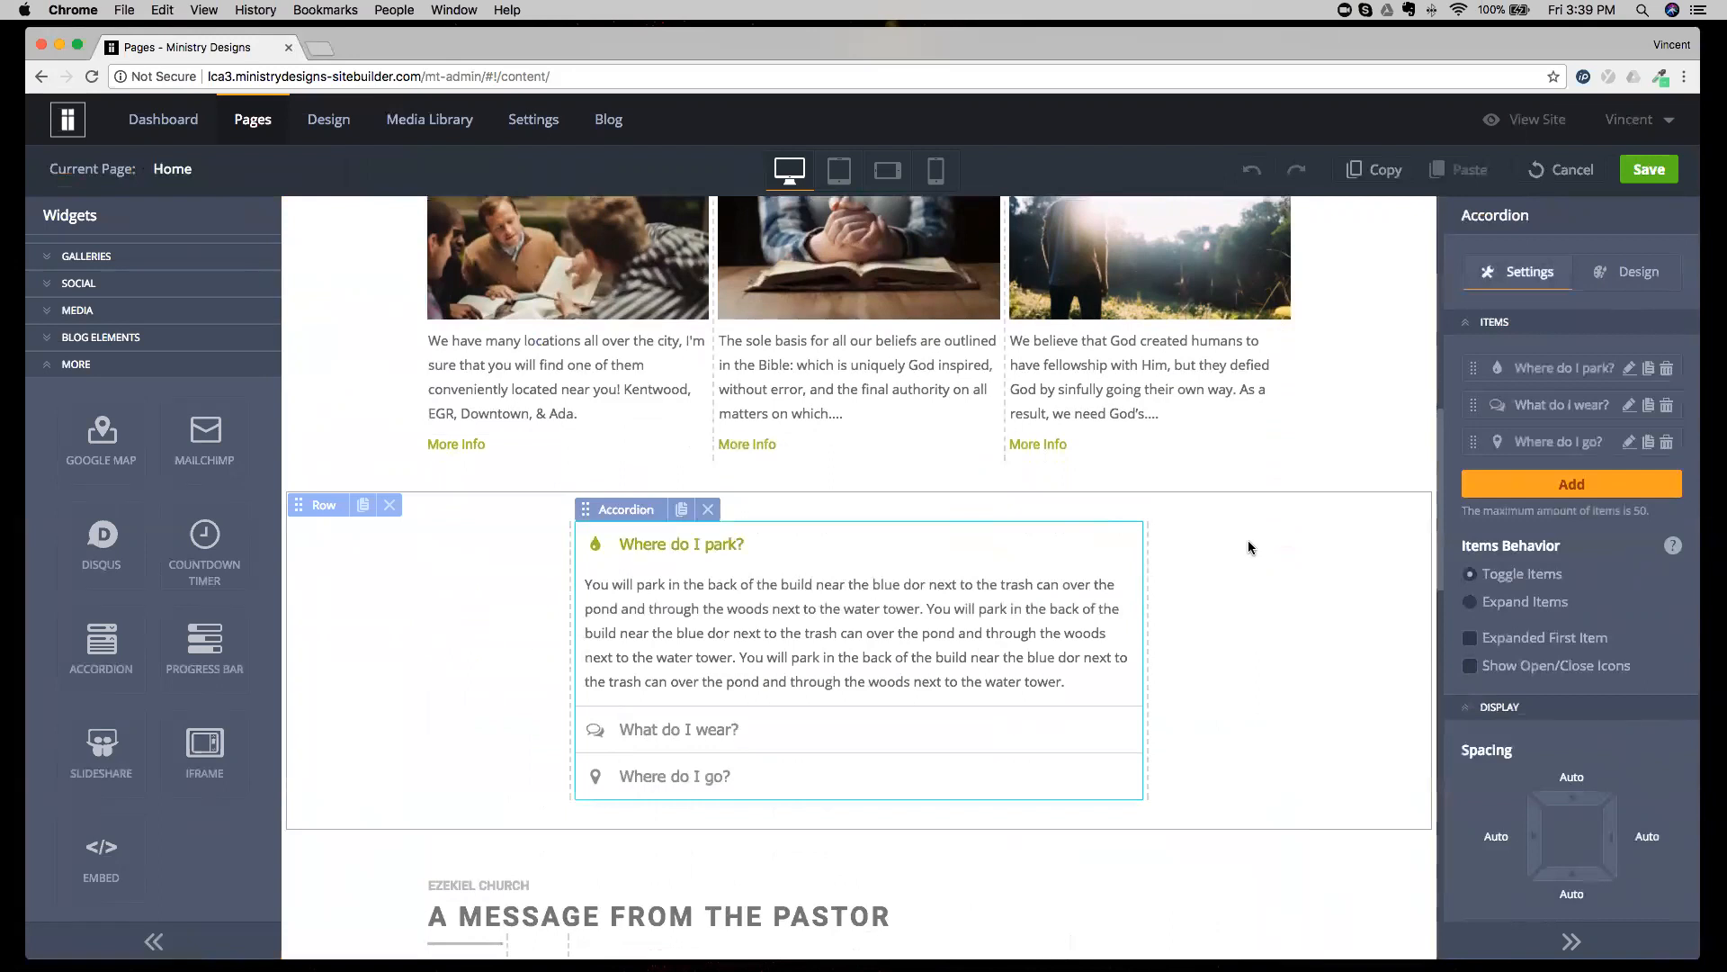
# Test collapsing and expanding the accordion's "Where do I park?" item.
pyautogui.click(836, 563)
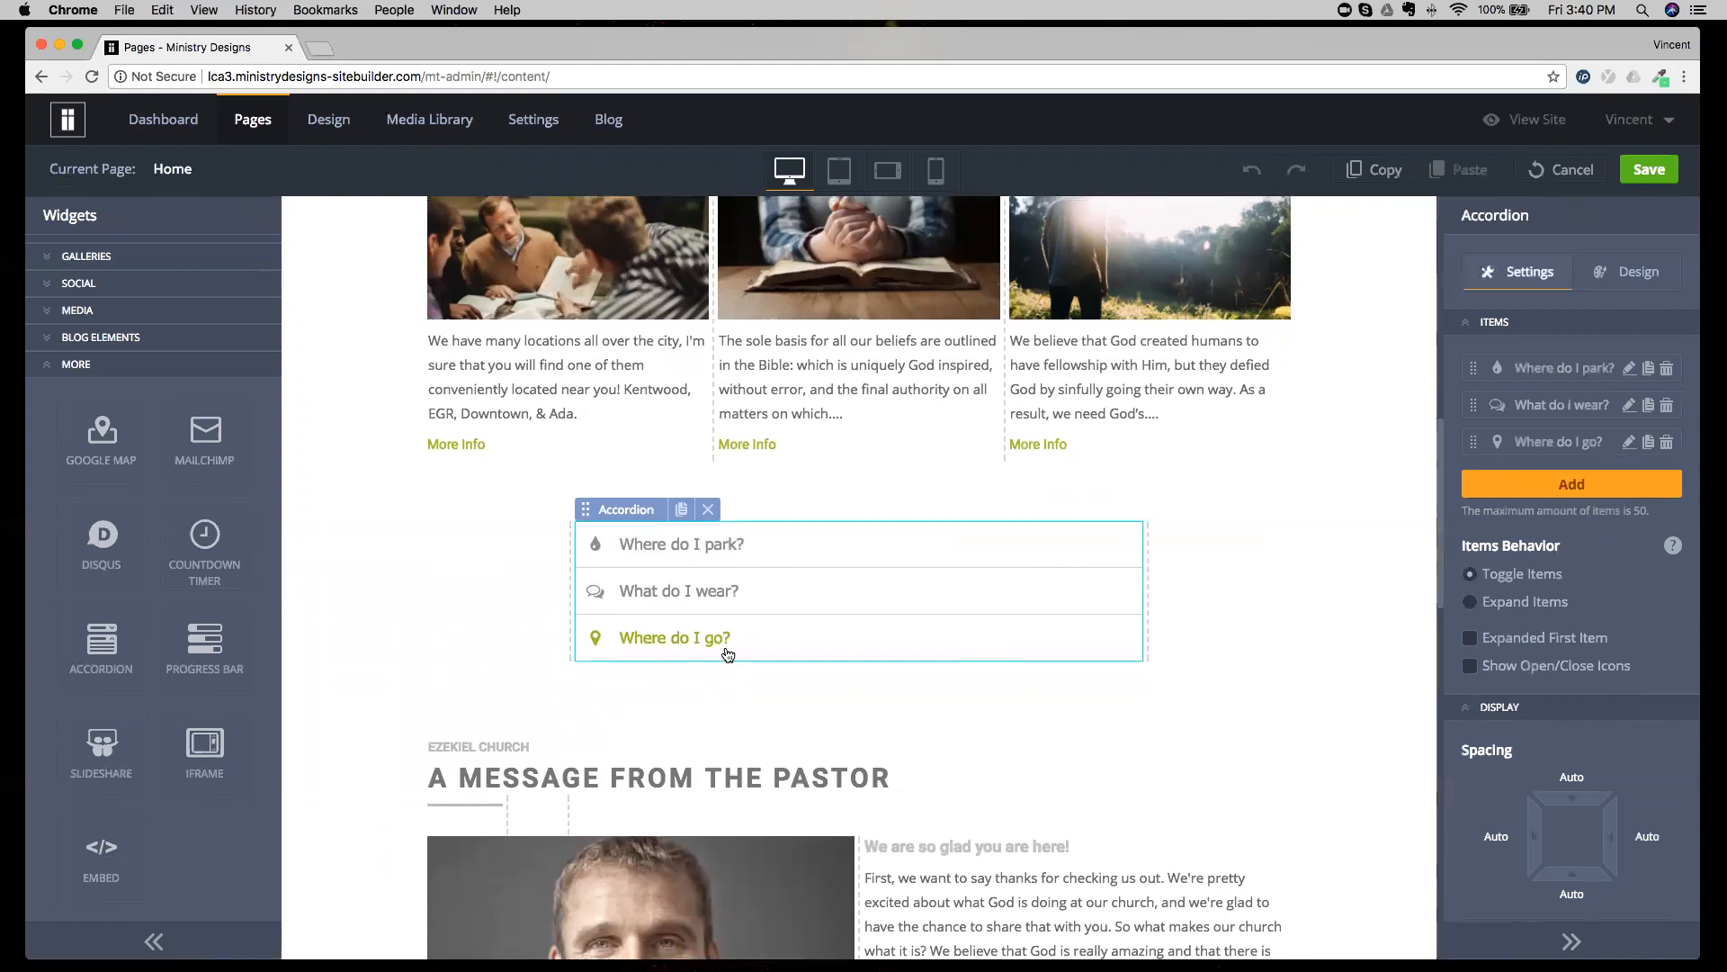
pyautogui.click(735, 556)
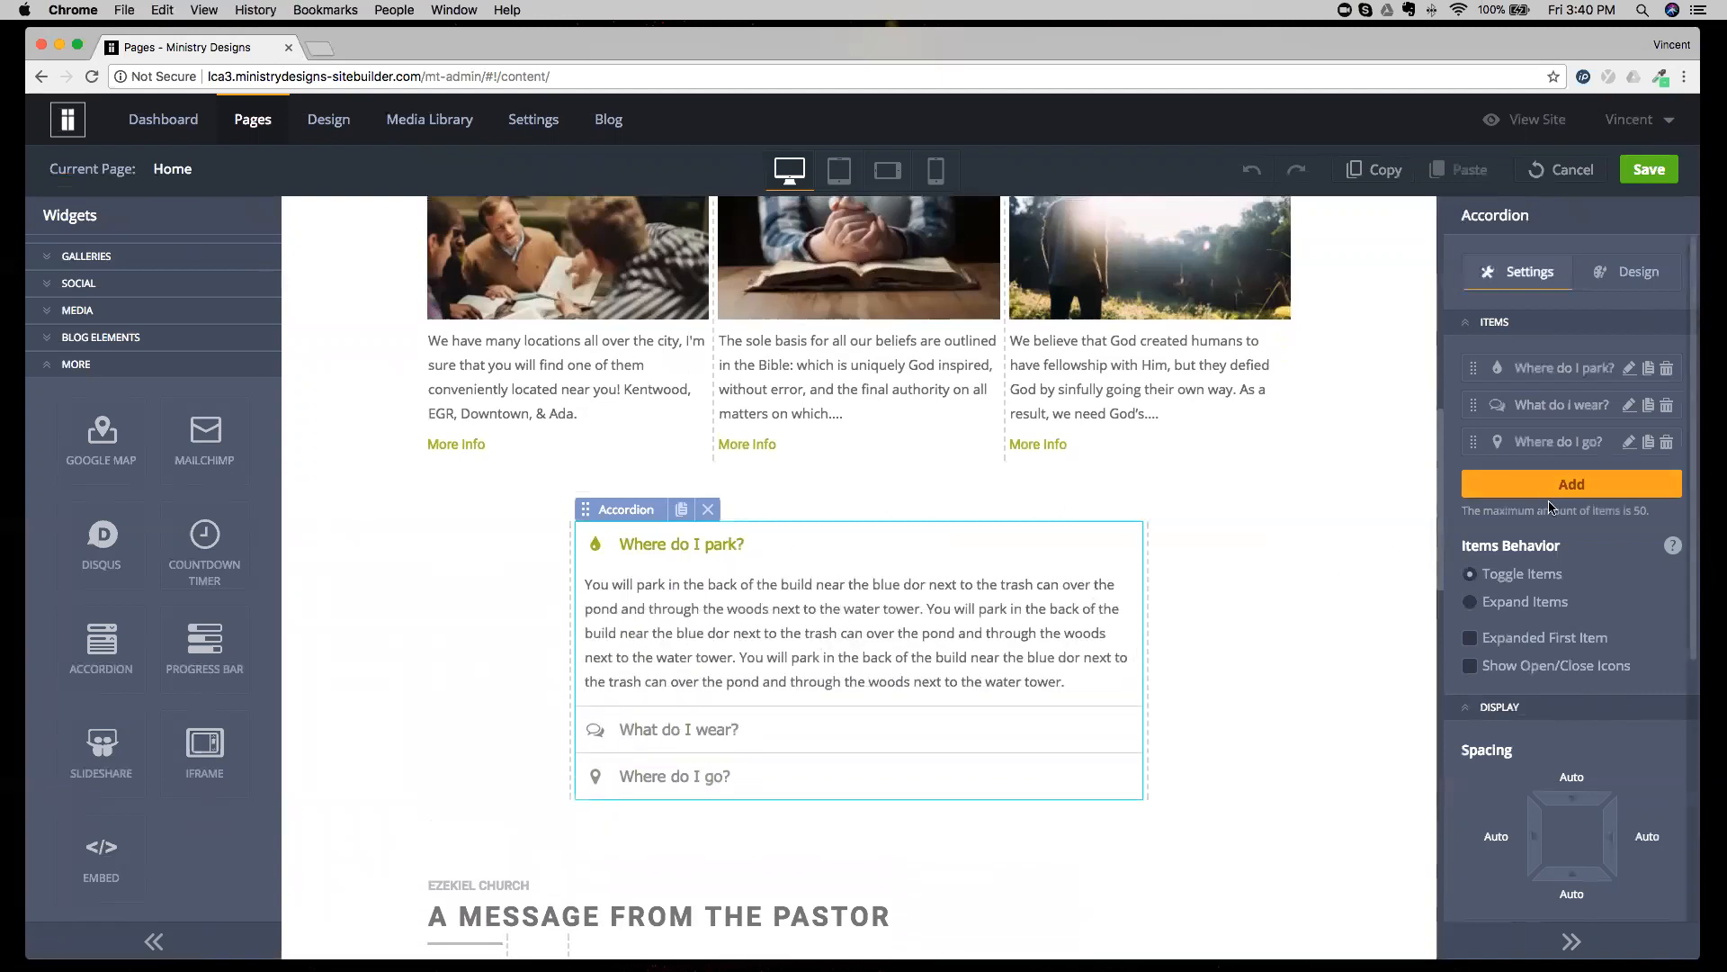
pyautogui.click(977, 560)
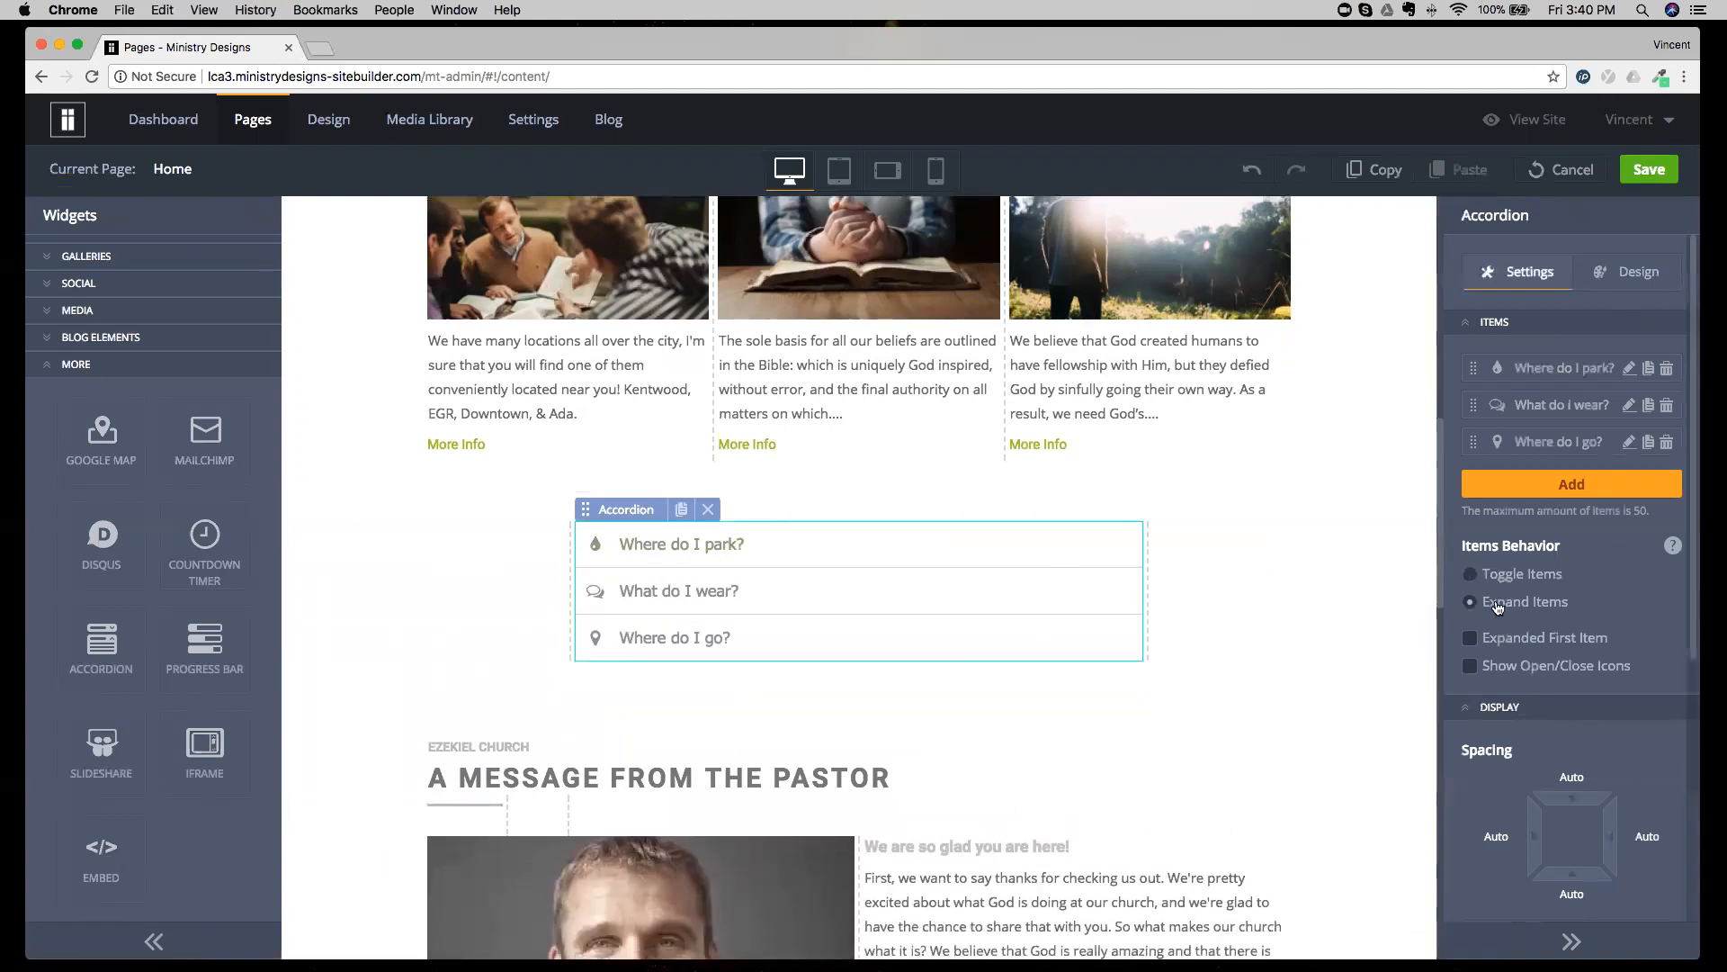
# Set the accordion's Items Behavior to Expand Items and open all three questions together.
pyautogui.click(905, 558)
pyautogui.click(797, 729)
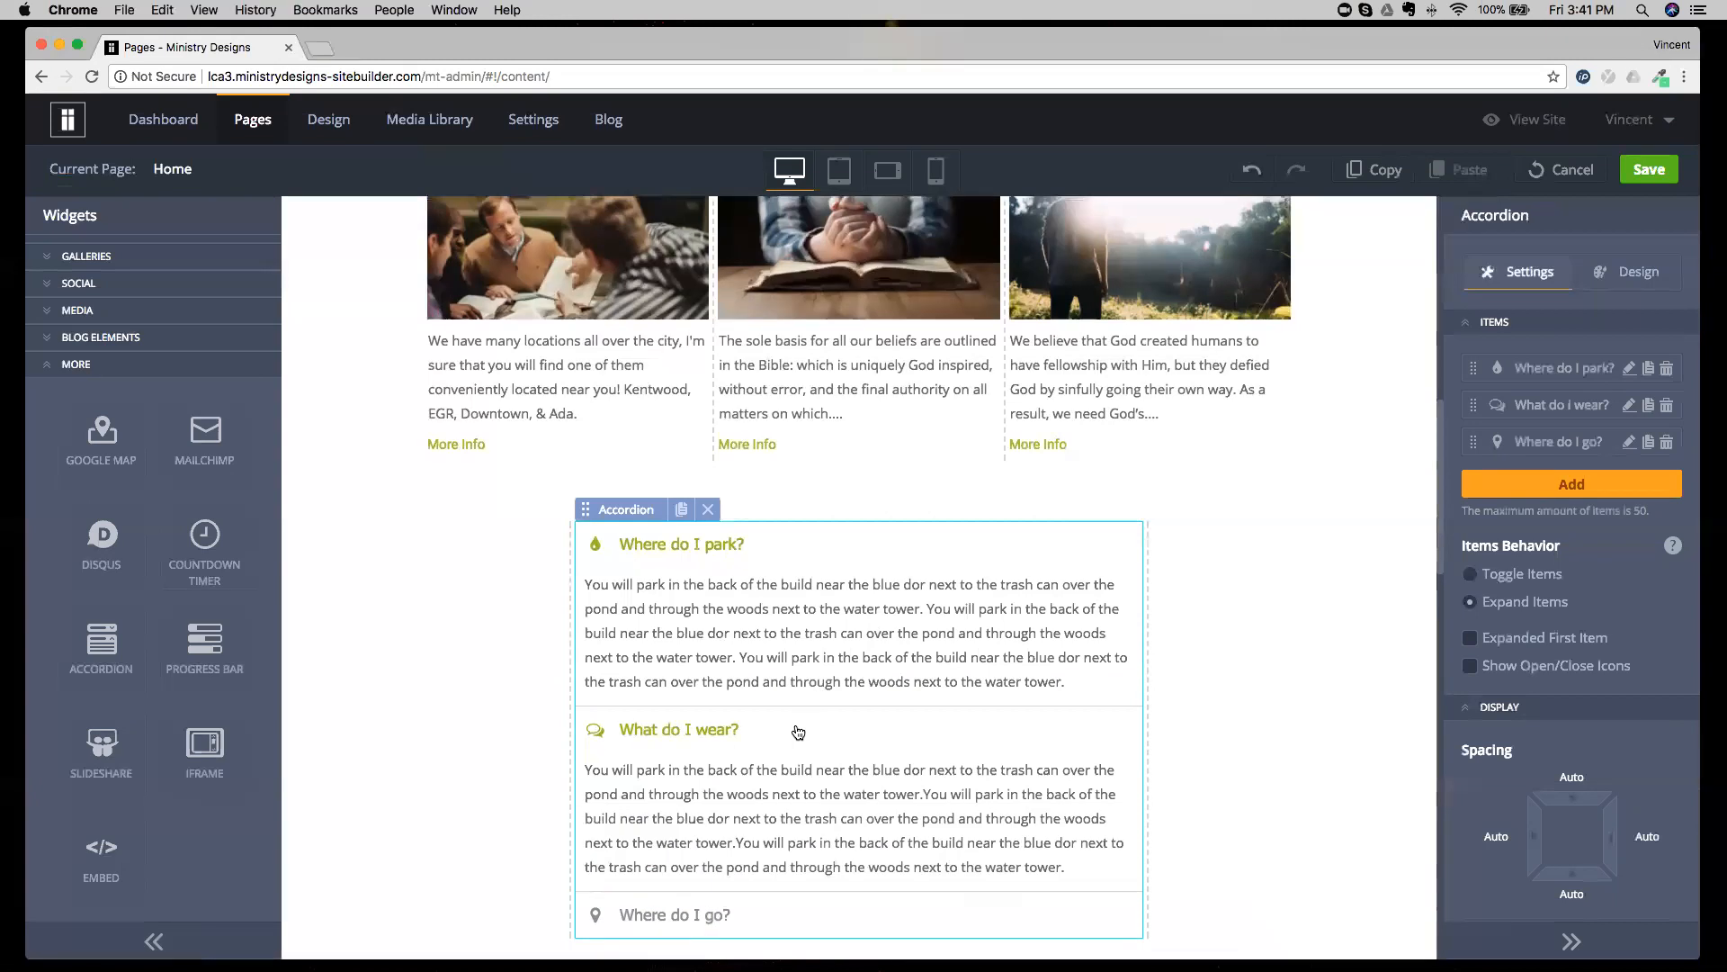
pyautogui.scroll(-1, 792, 756)
pyautogui.click(754, 859)
pyautogui.scroll(-2, 754, 859)
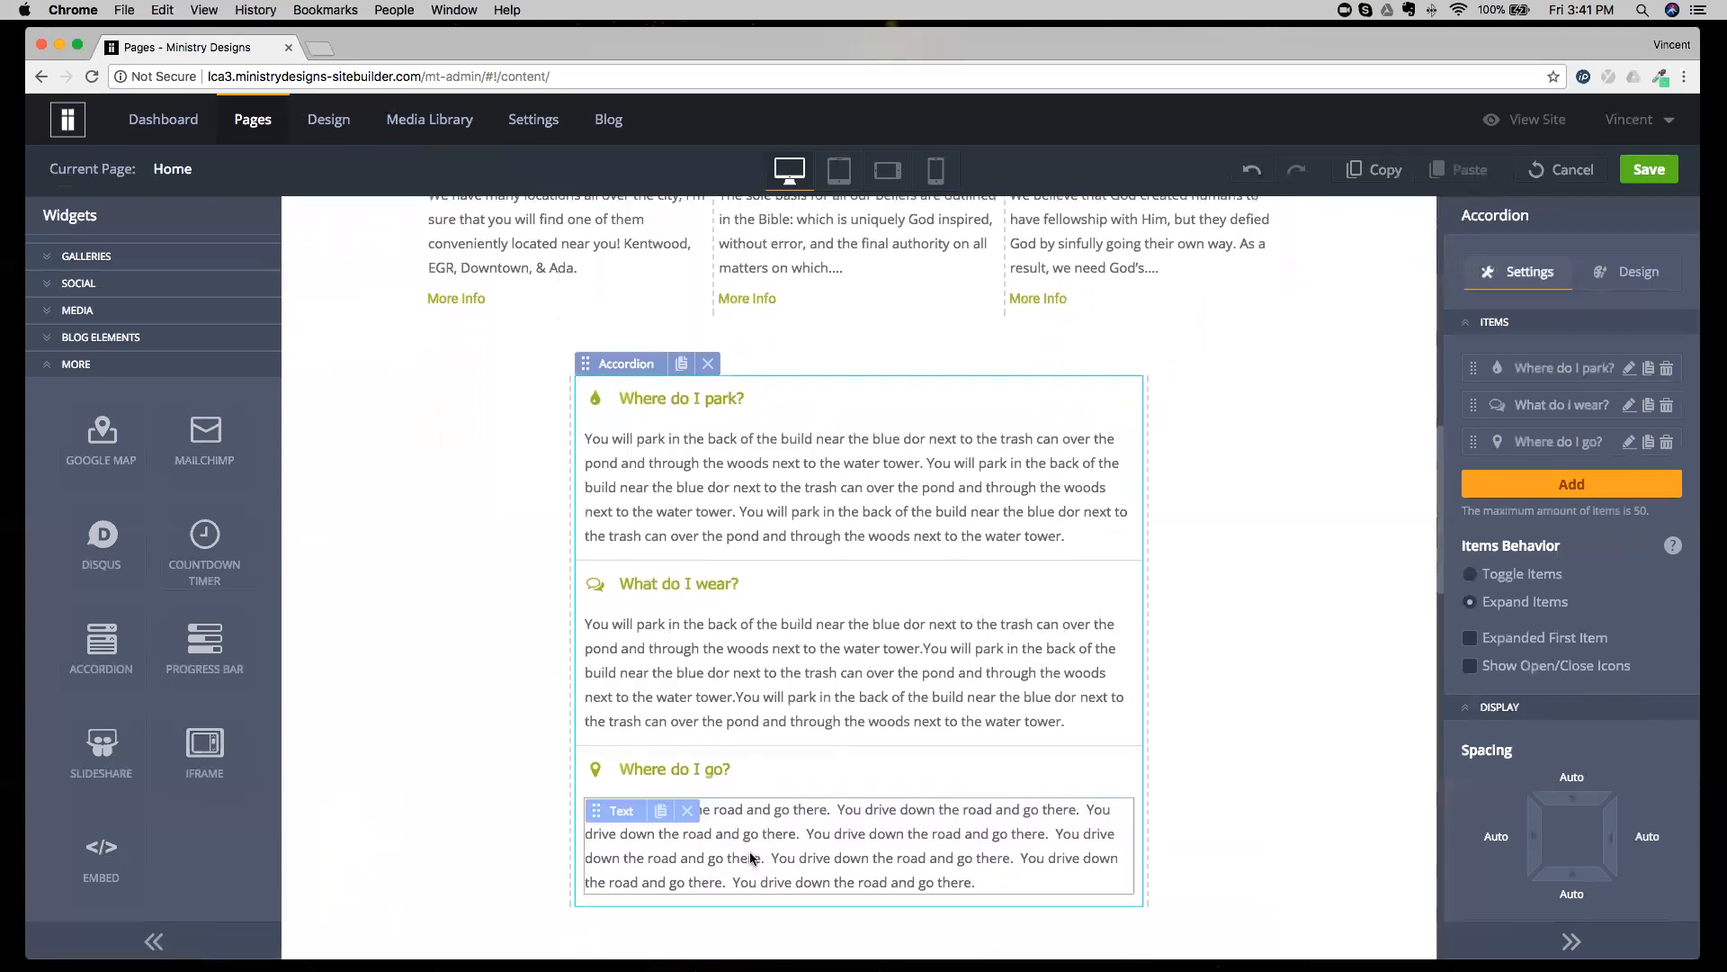
# Set the accordion's Items Behavior back to Toggle Items and open its questions one at a time.
pyautogui.click(1521, 579)
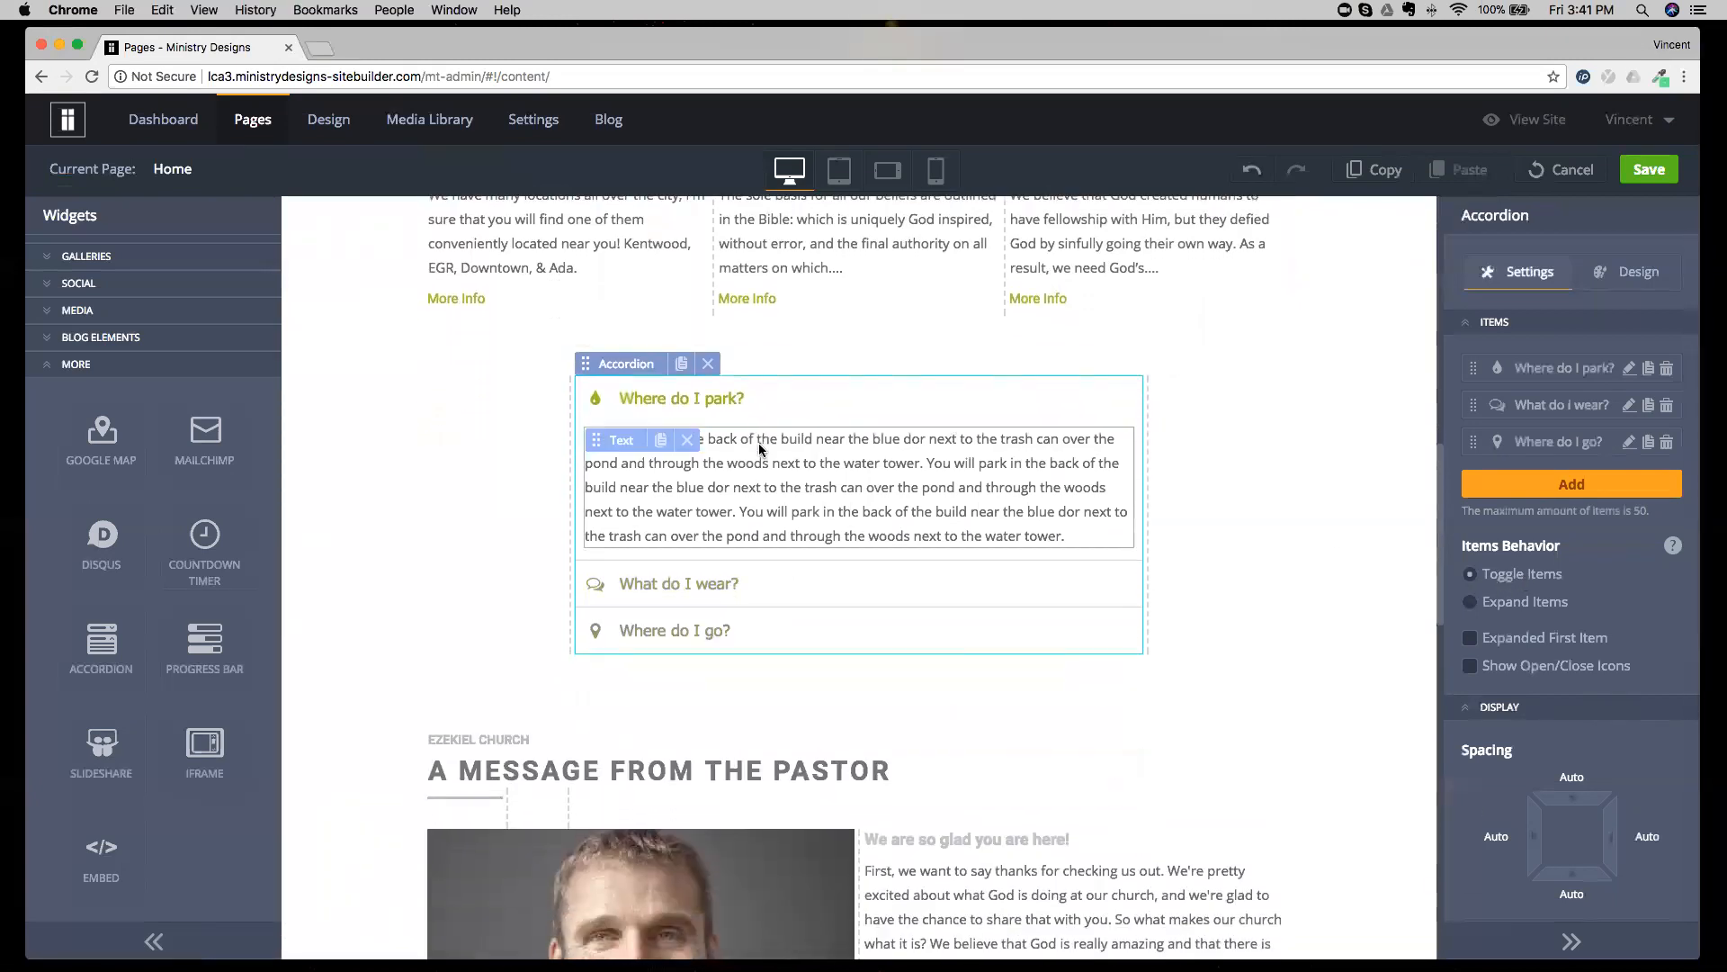
pyautogui.click(728, 598)
pyautogui.click(725, 630)
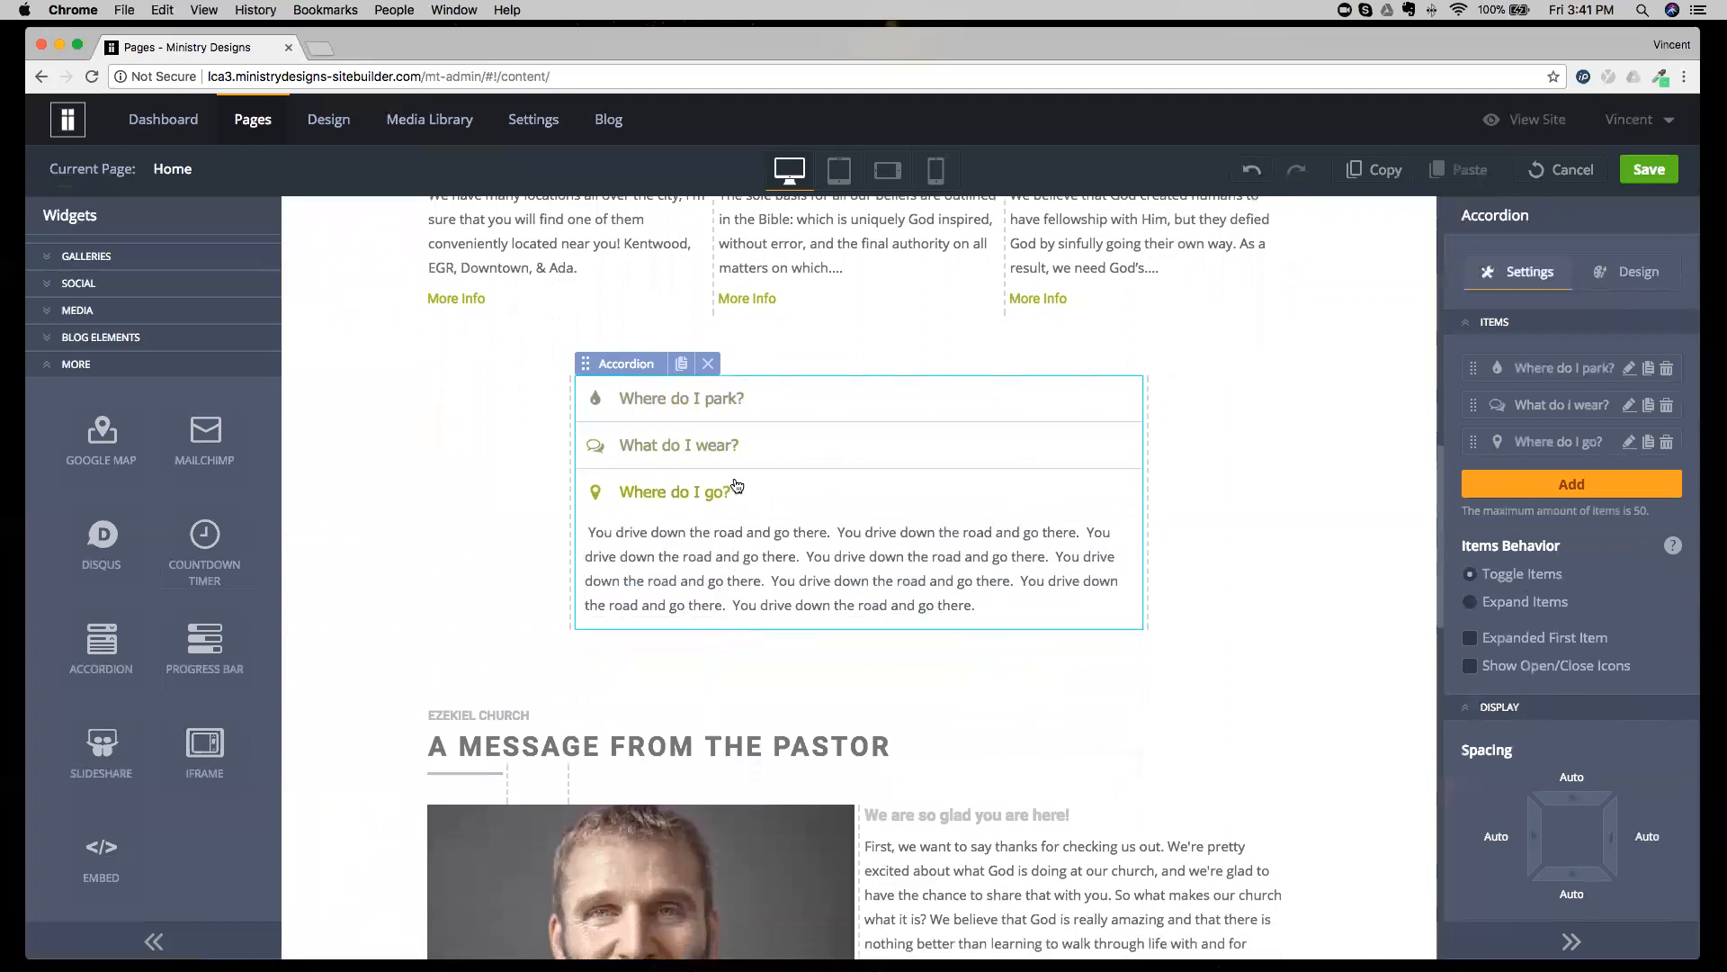
pyautogui.click(754, 403)
pyautogui.click(725, 586)
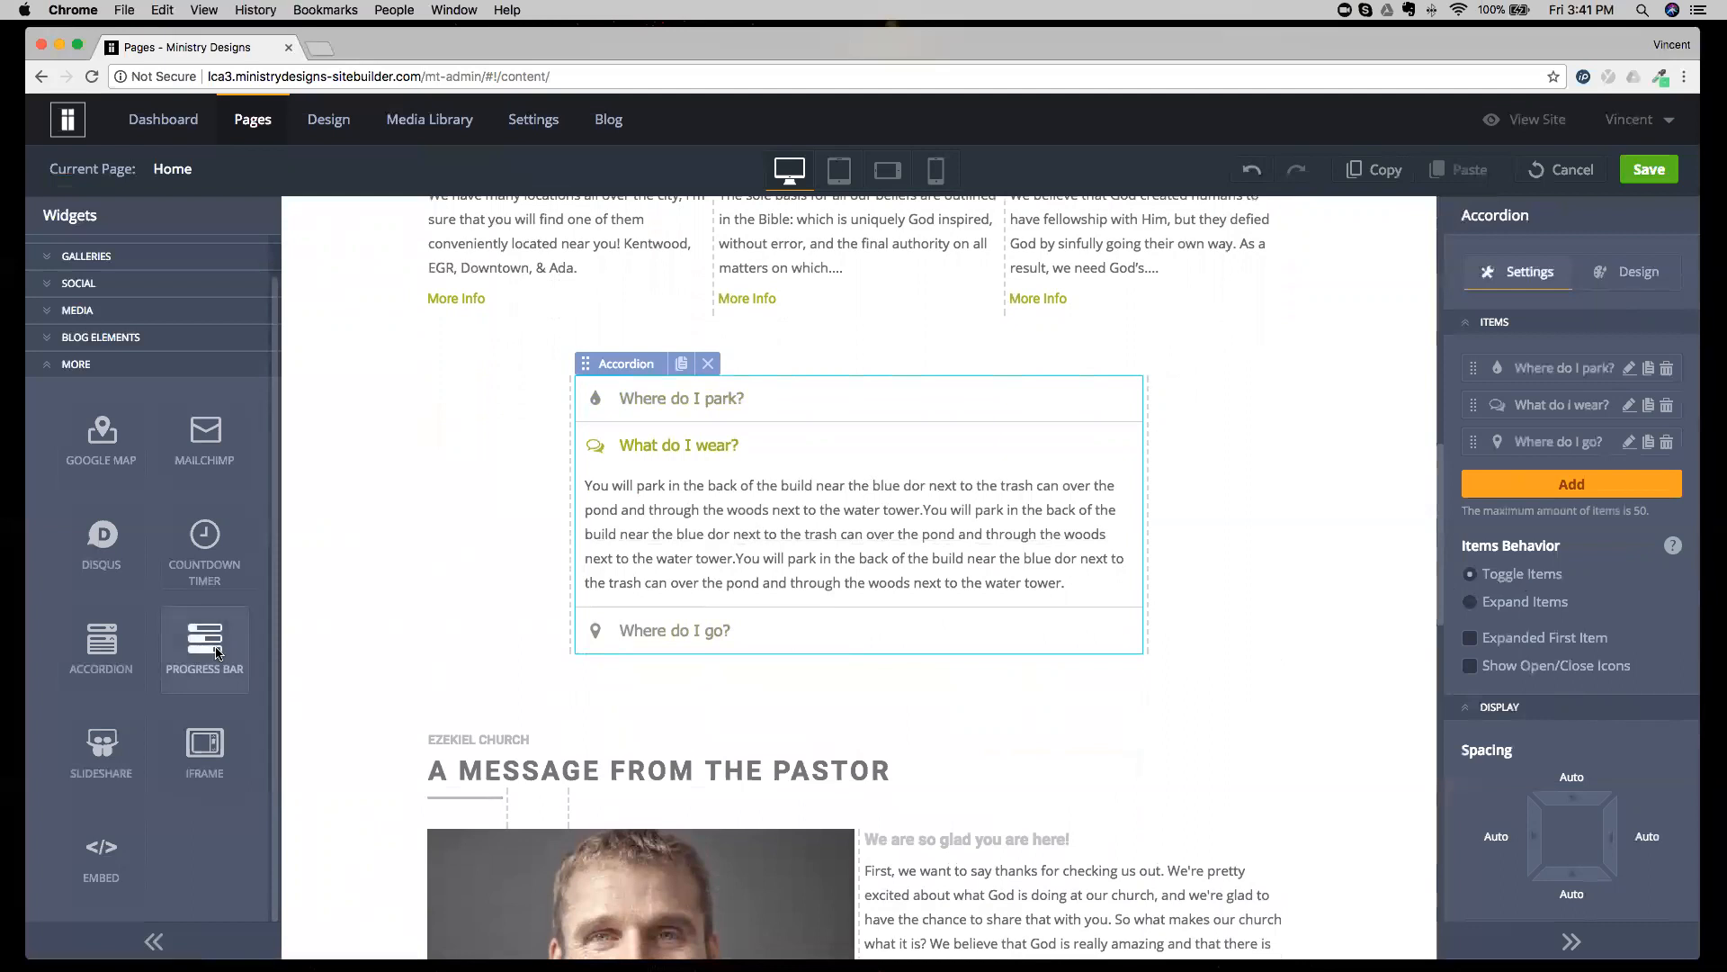
# Add a Progress Bar widget below the accordion with a "Mission Trip" item at 57% and a green bar.
pyautogui.moveTo(216, 651); pyautogui.dragTo(734, 630)
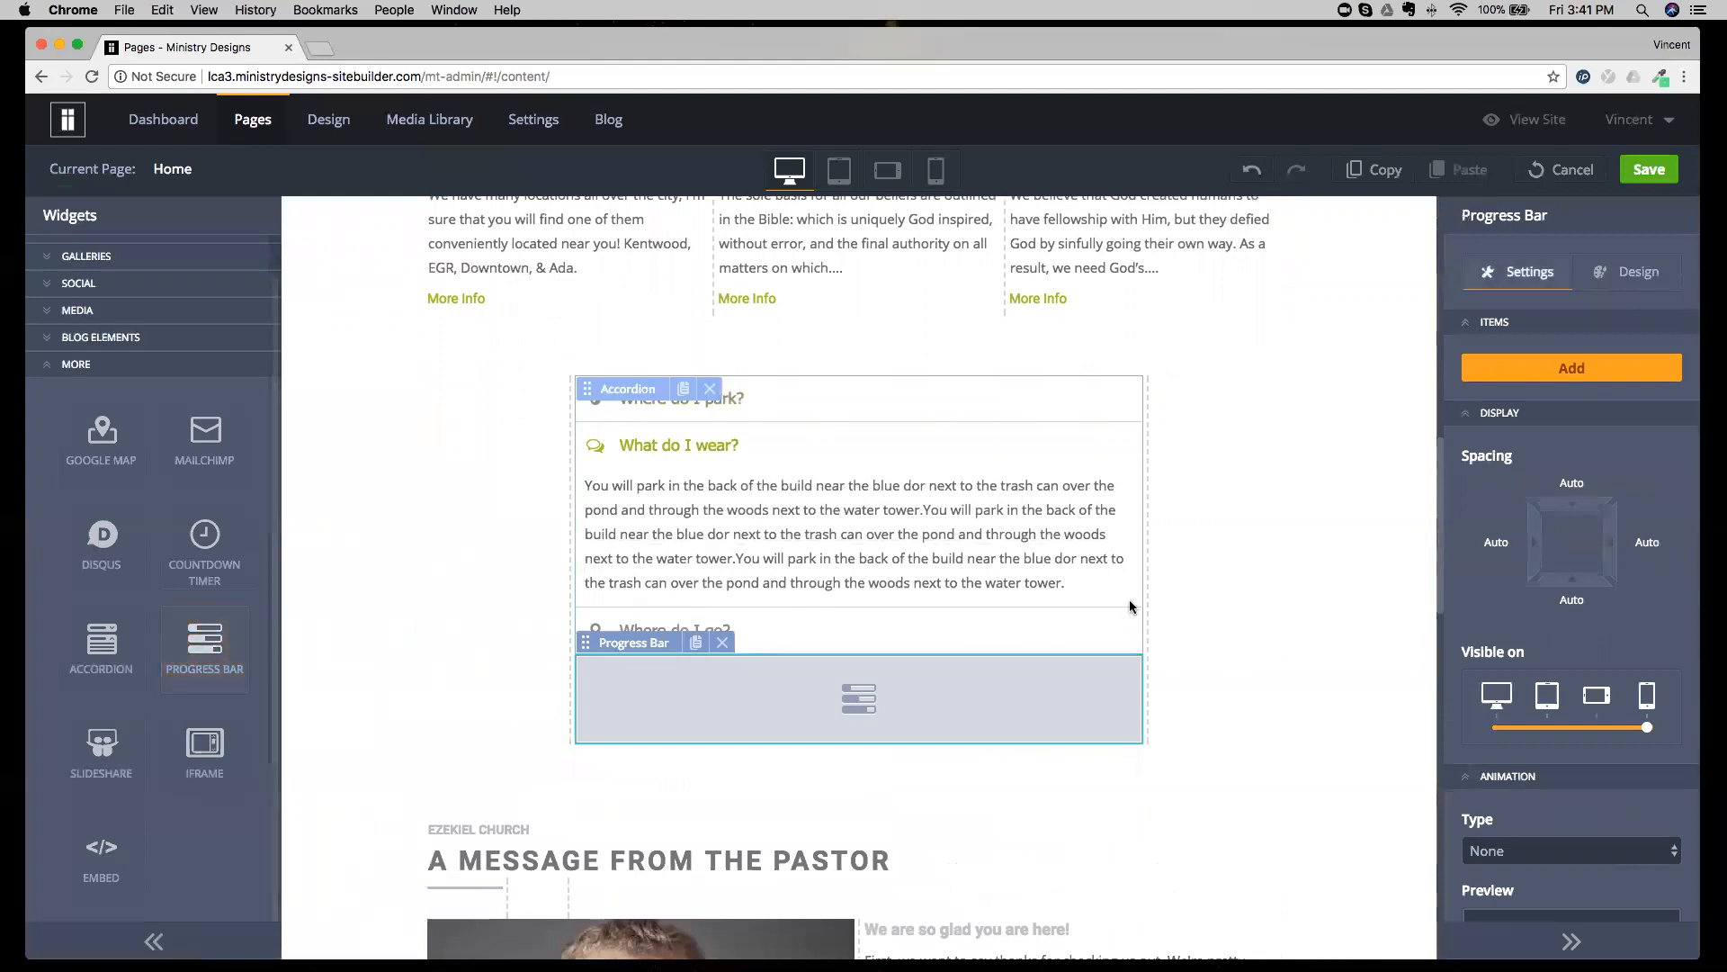
pyautogui.click(1463, 369)
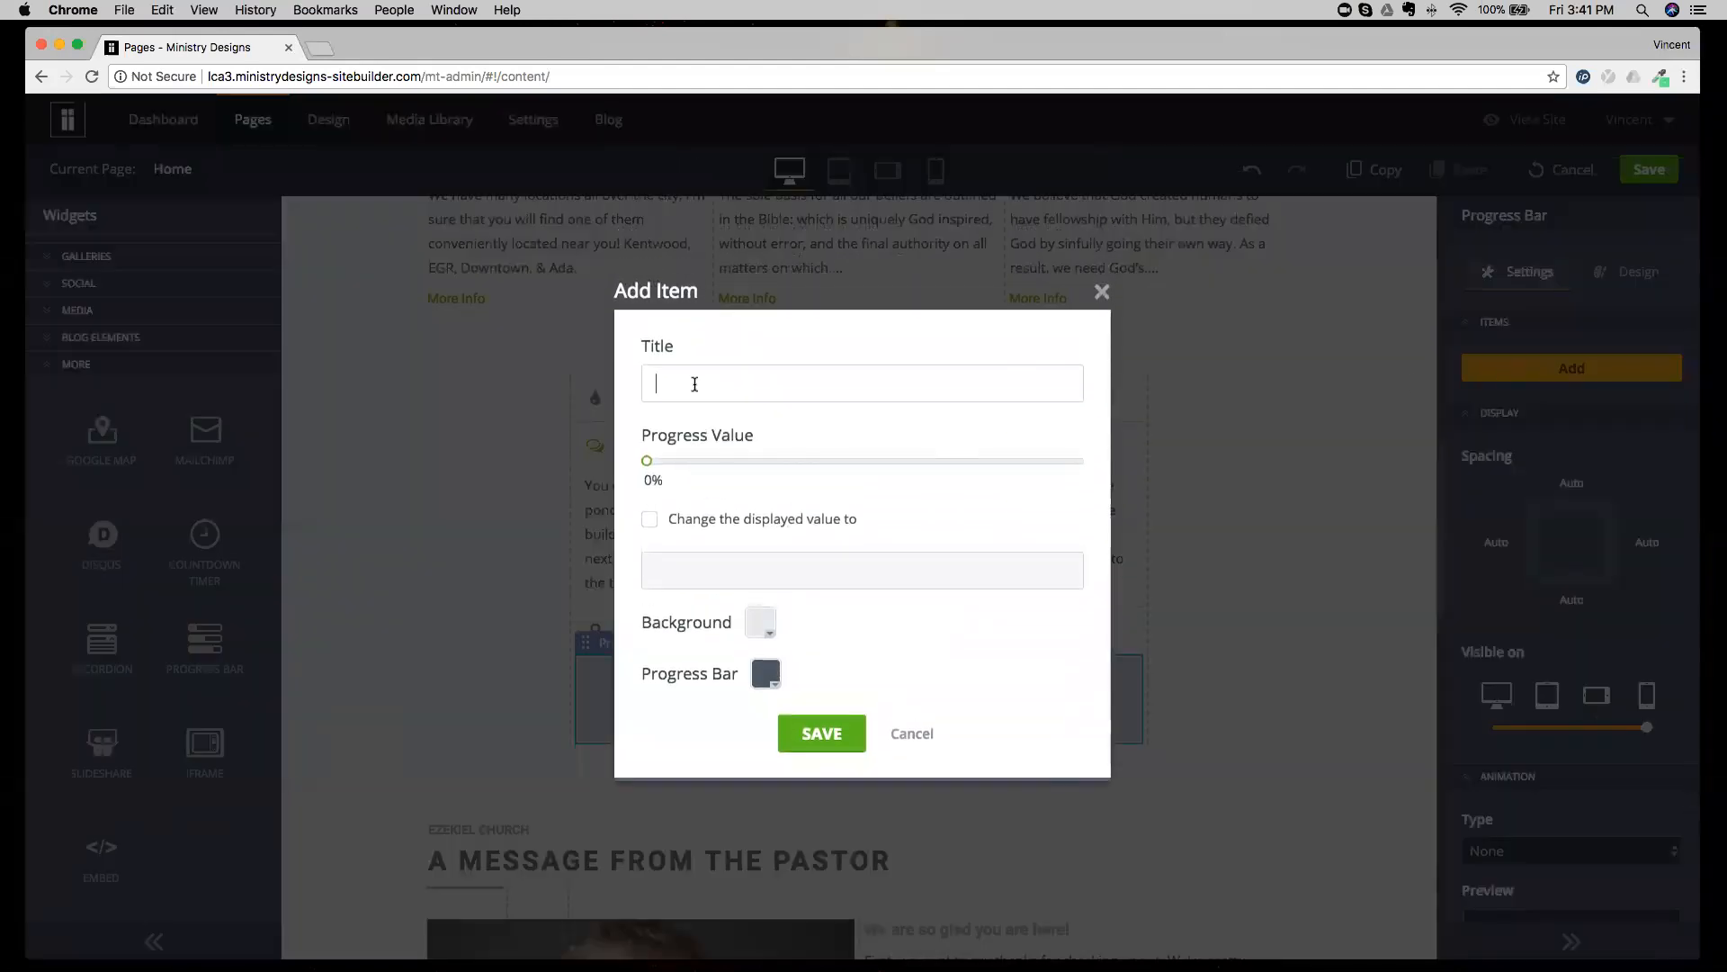
pyautogui.write('Mission Trip')
pyautogui.moveTo(647, 461); pyautogui.dragTo(895, 472)
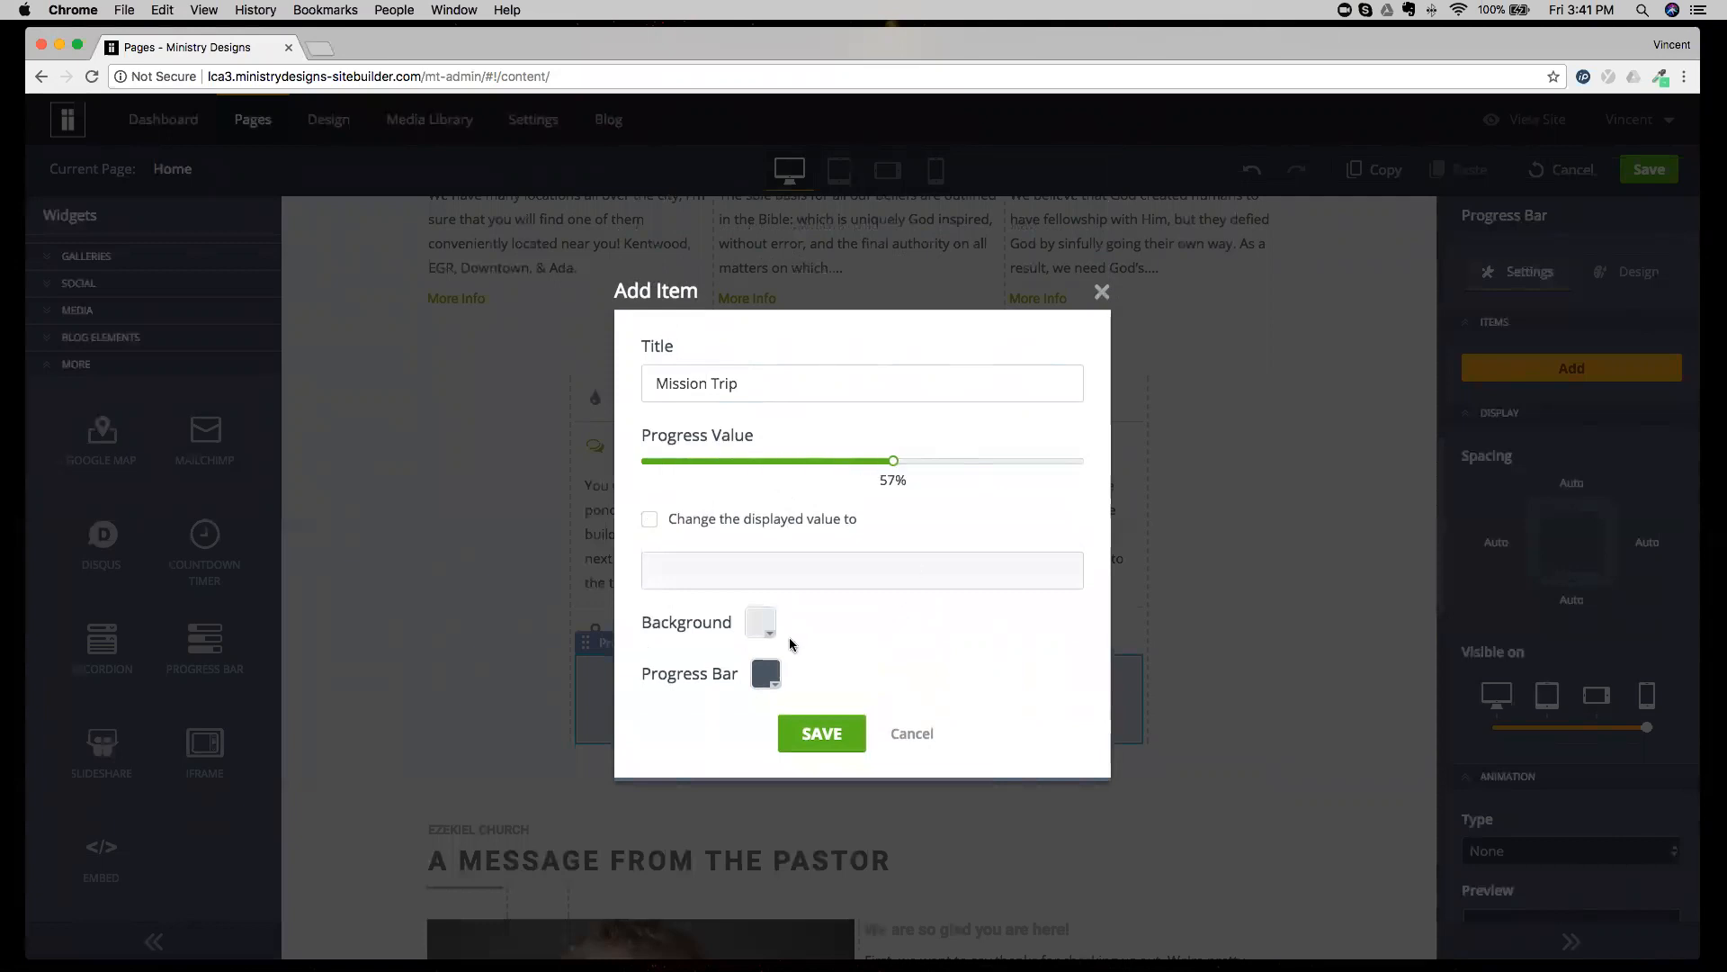
pyautogui.click(765, 675)
pyautogui.click(809, 484)
pyautogui.click(820, 733)
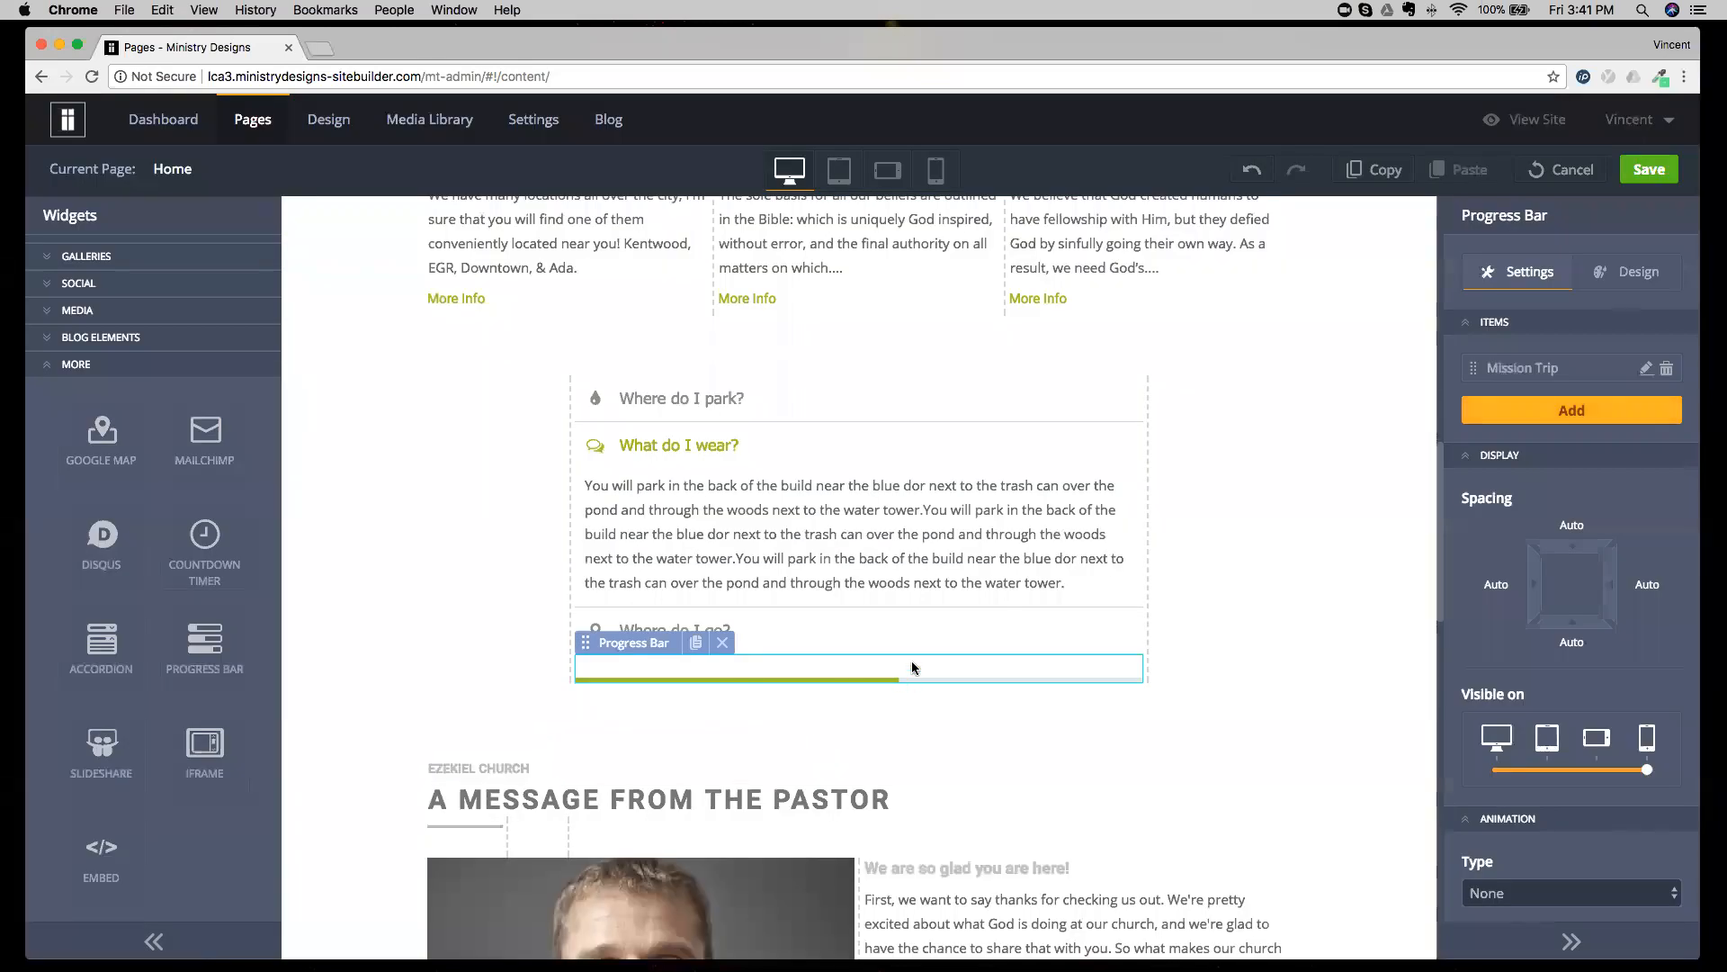
# Delete the Progress Bar widget and try to place an Embed widget in the accordion's "What do I wear?" item.
pyautogui.click(722, 642)
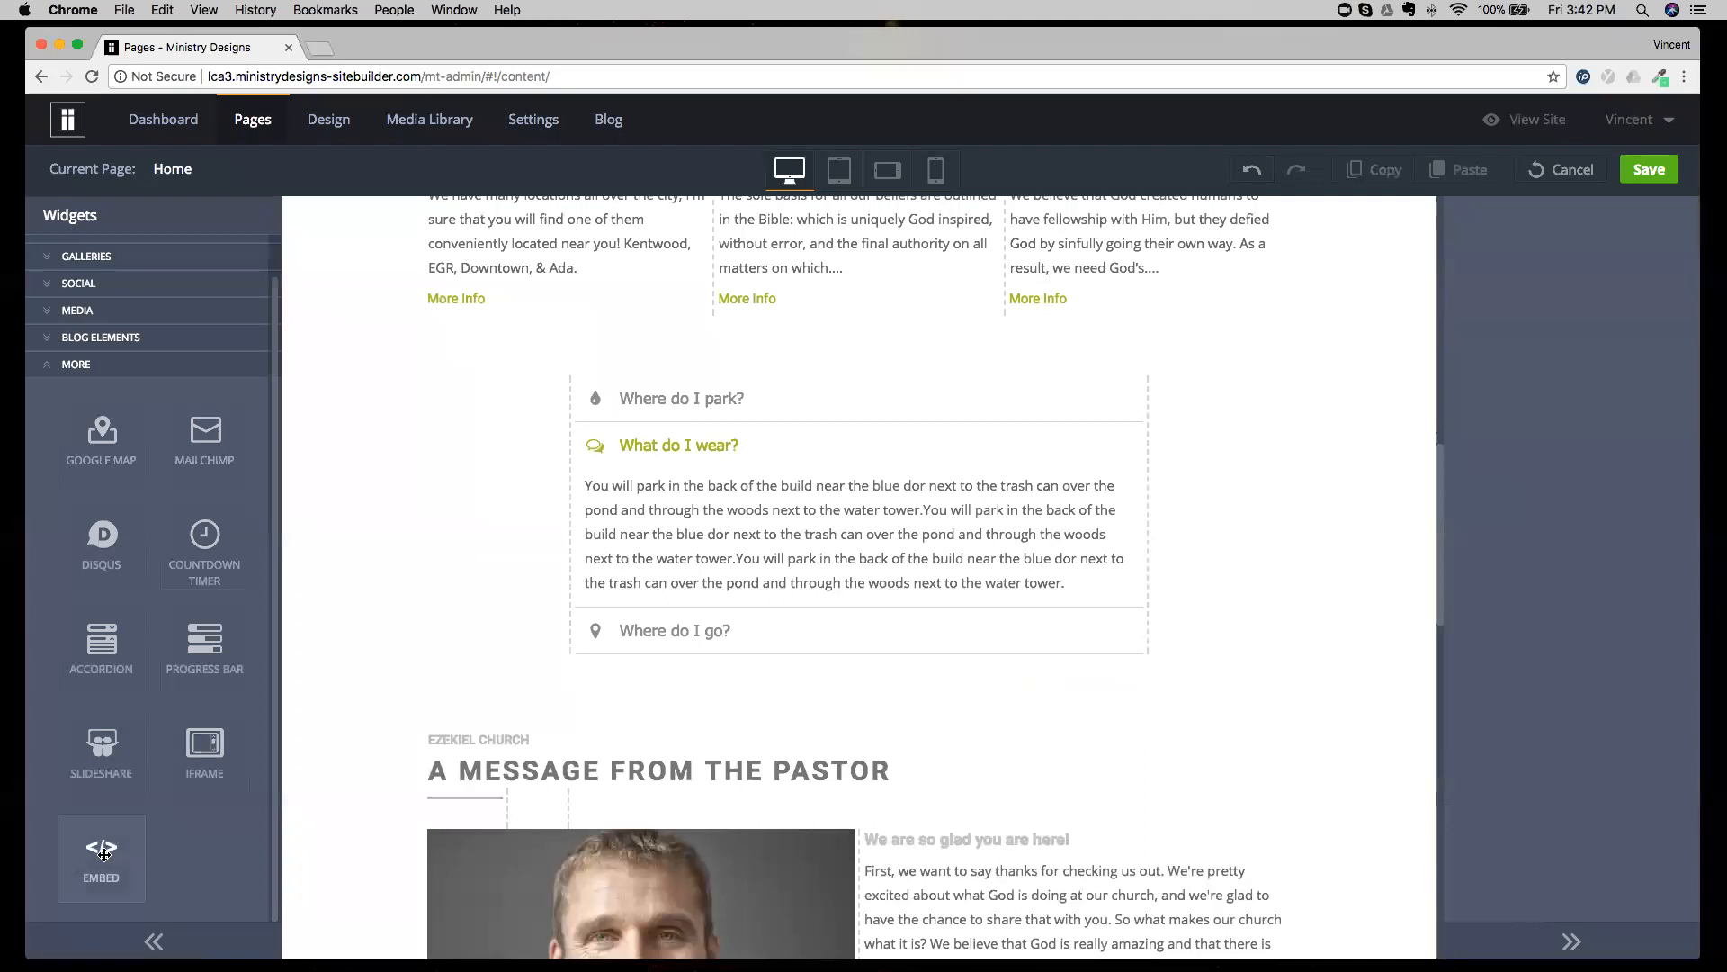
pyautogui.moveTo(103, 853); pyautogui.dragTo(686, 536)
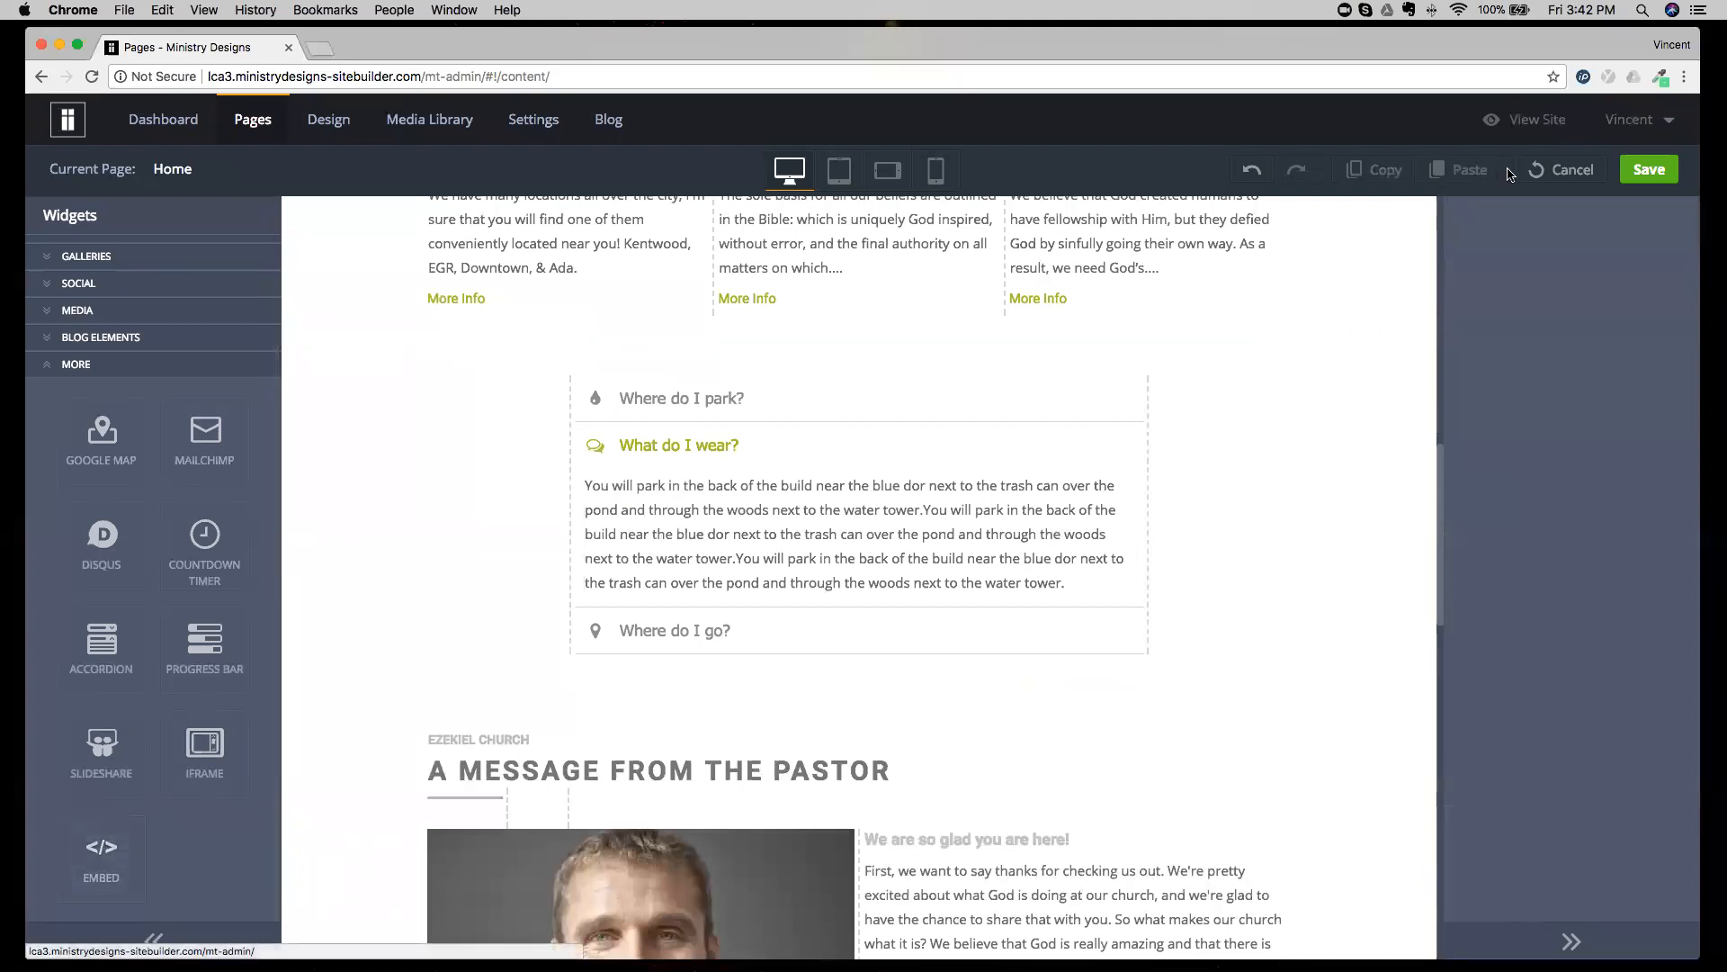
# Cancel editing the Home page, discard its unsaved changes and open the Events page.
pyautogui.click(1537, 171)
pyautogui.click(820, 541)
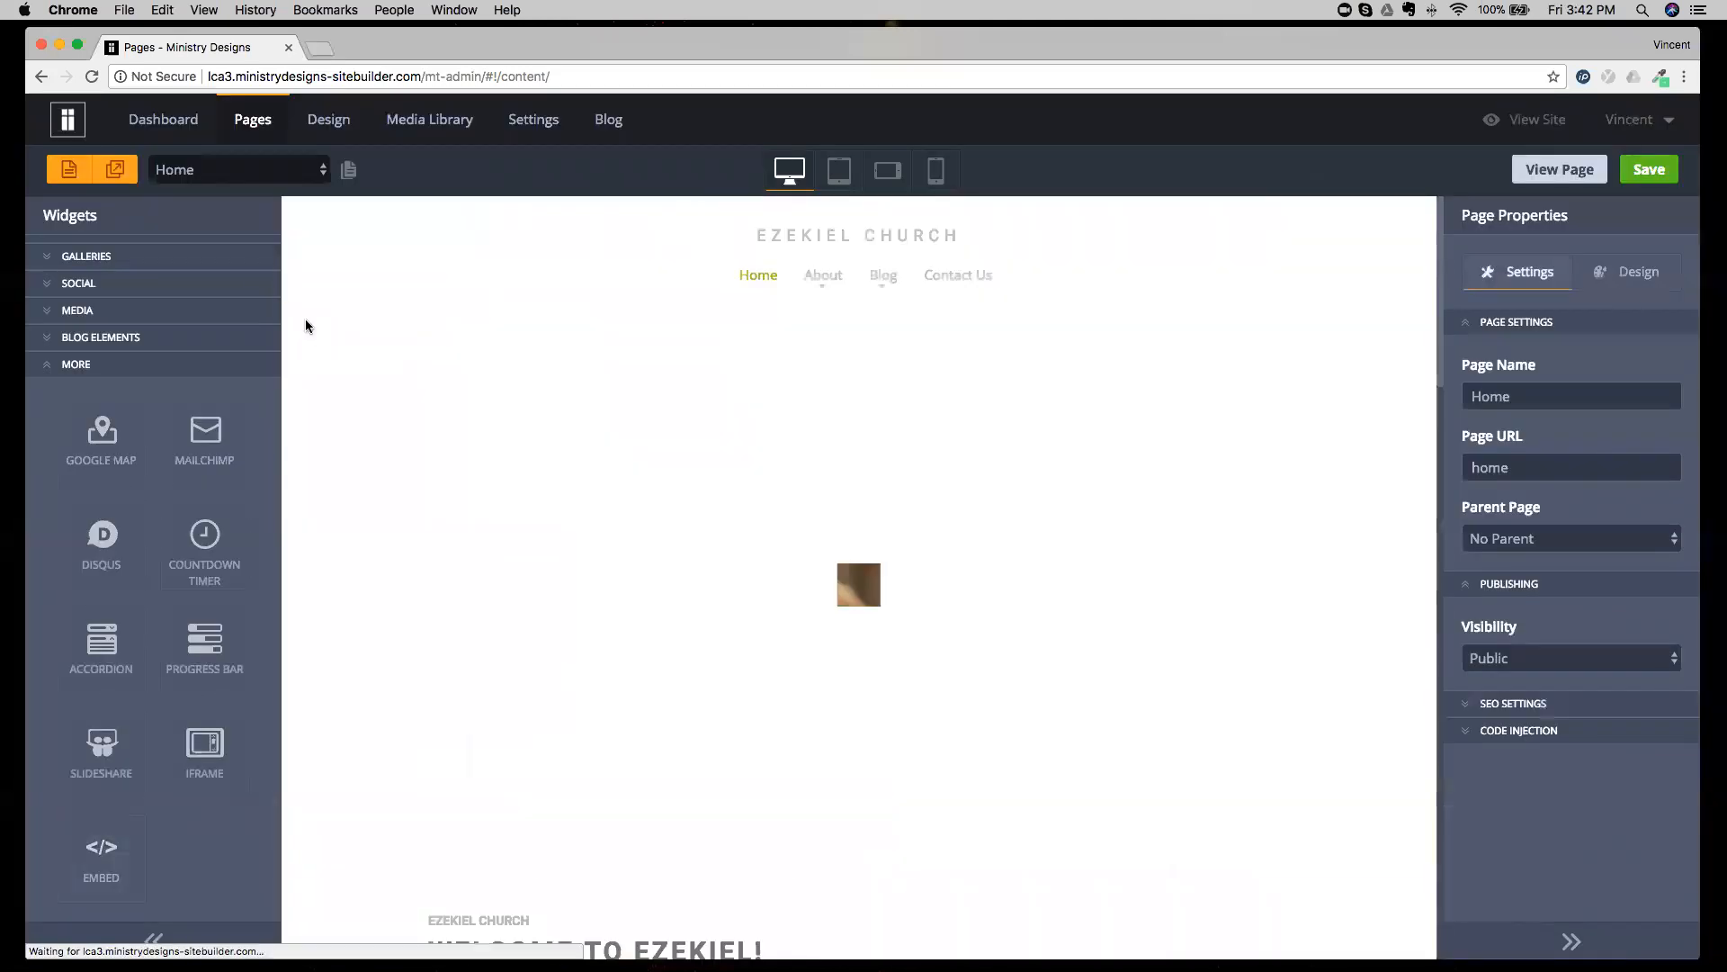
pyautogui.click(257, 171)
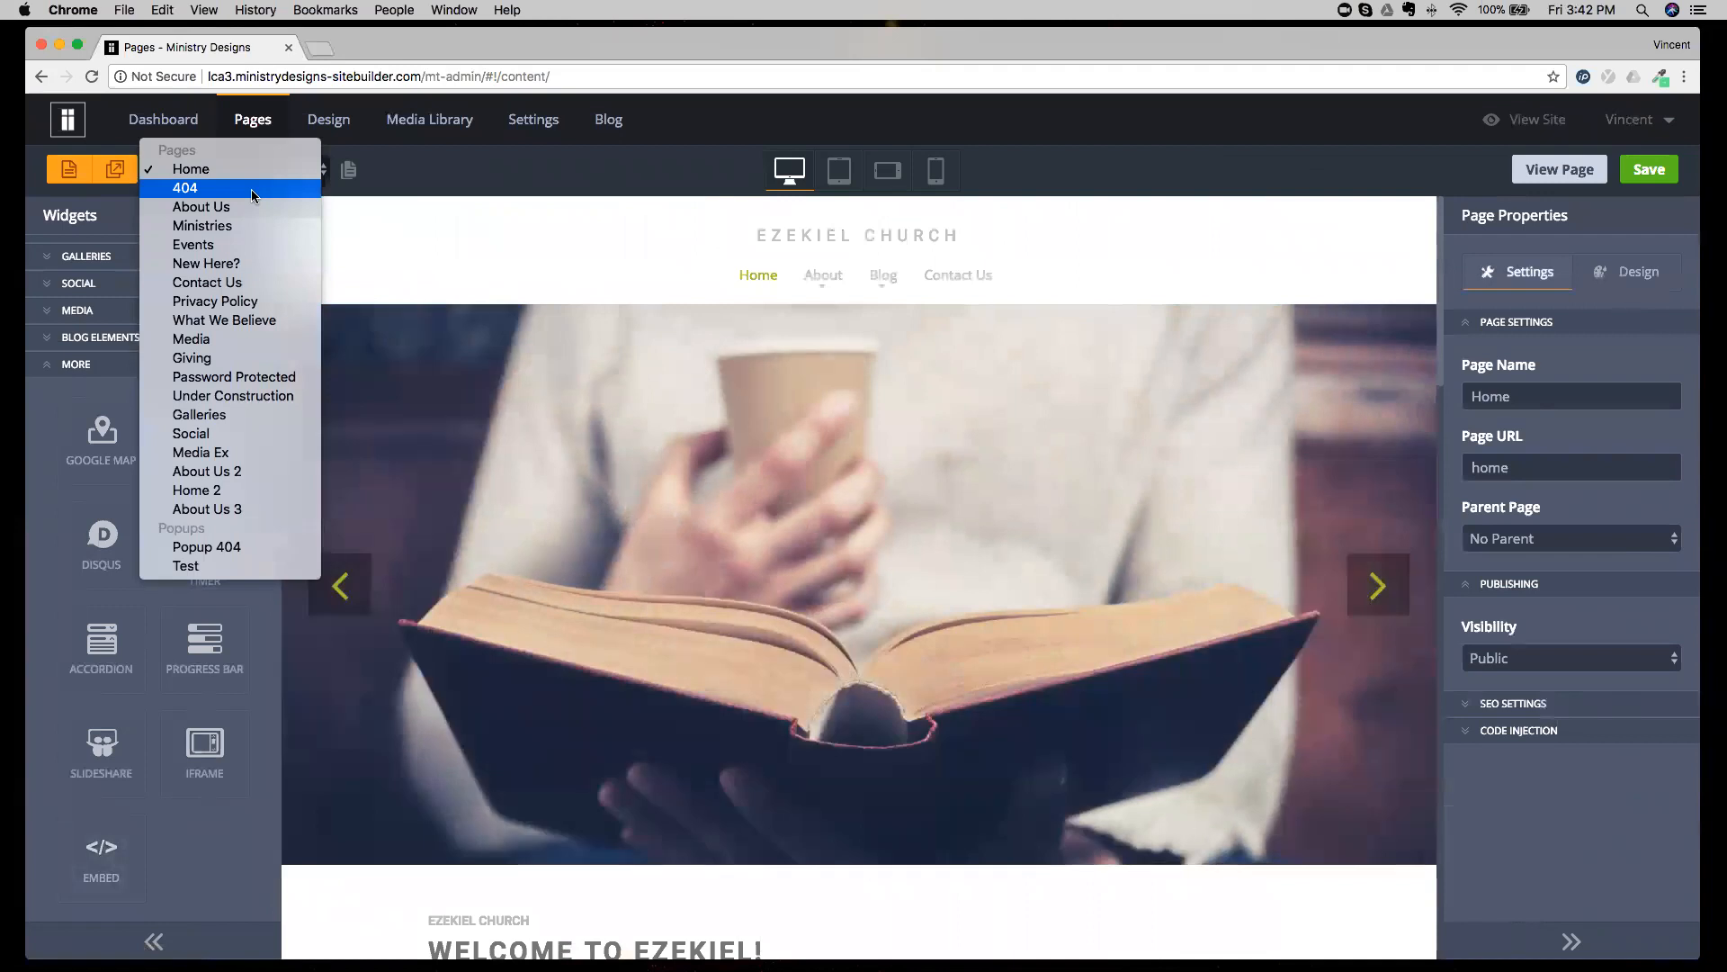
pyautogui.click(103, 844)
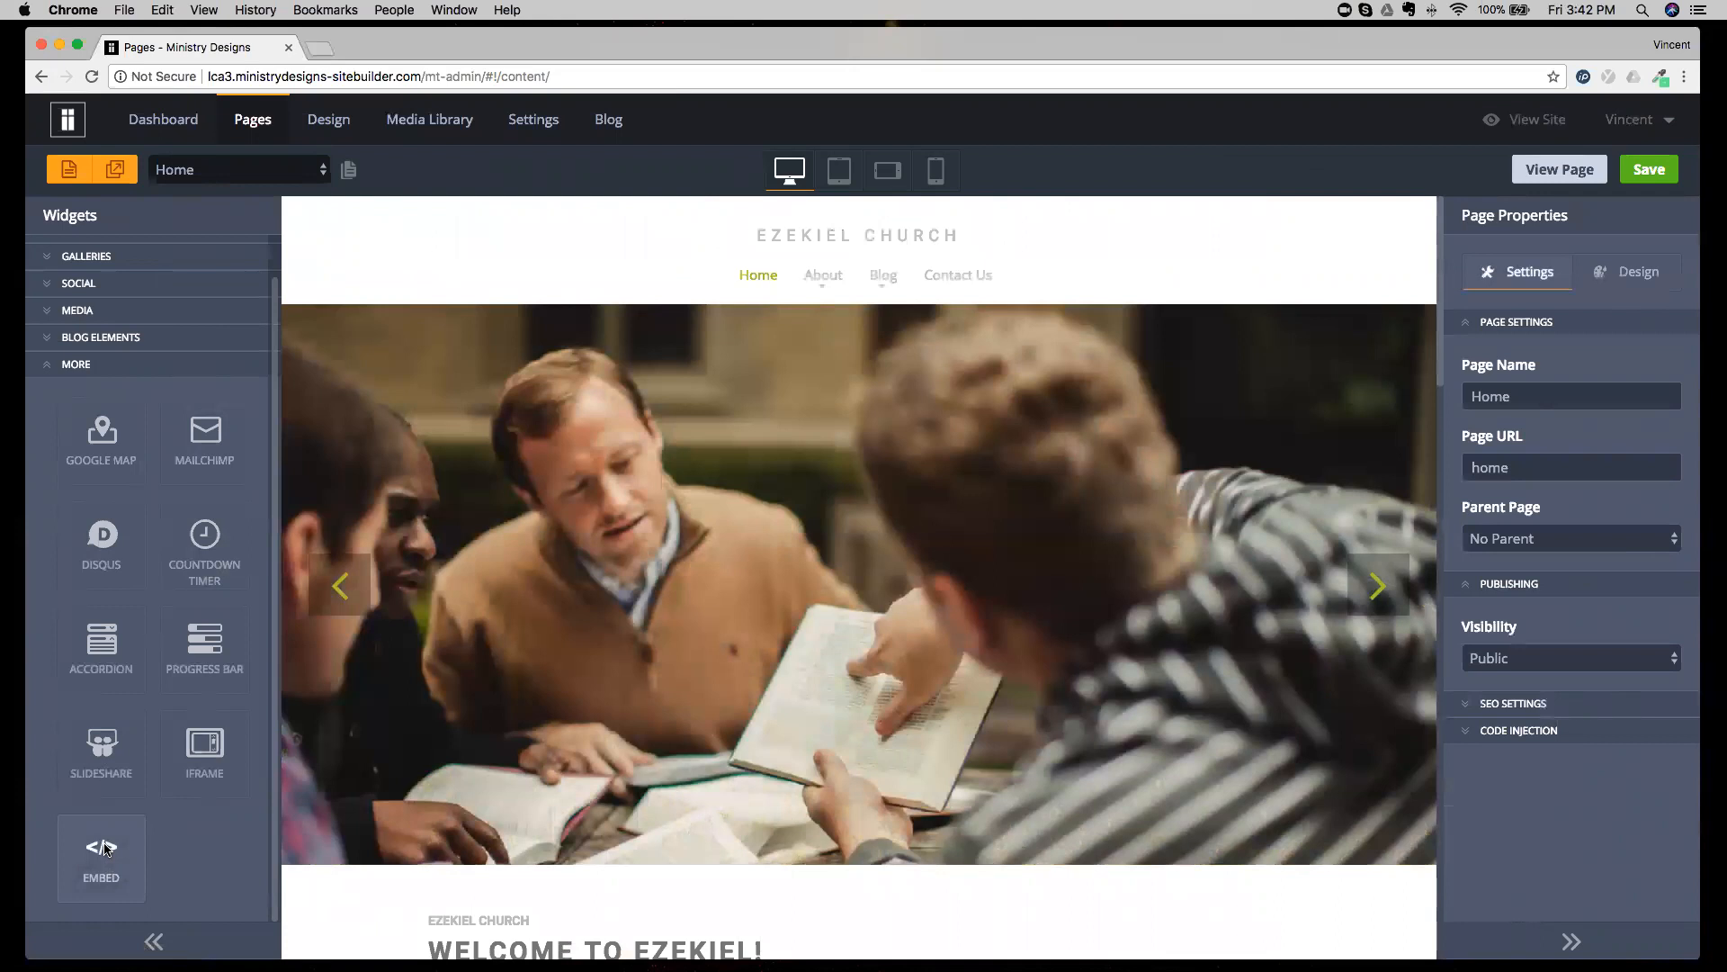
pyautogui.click(237, 173)
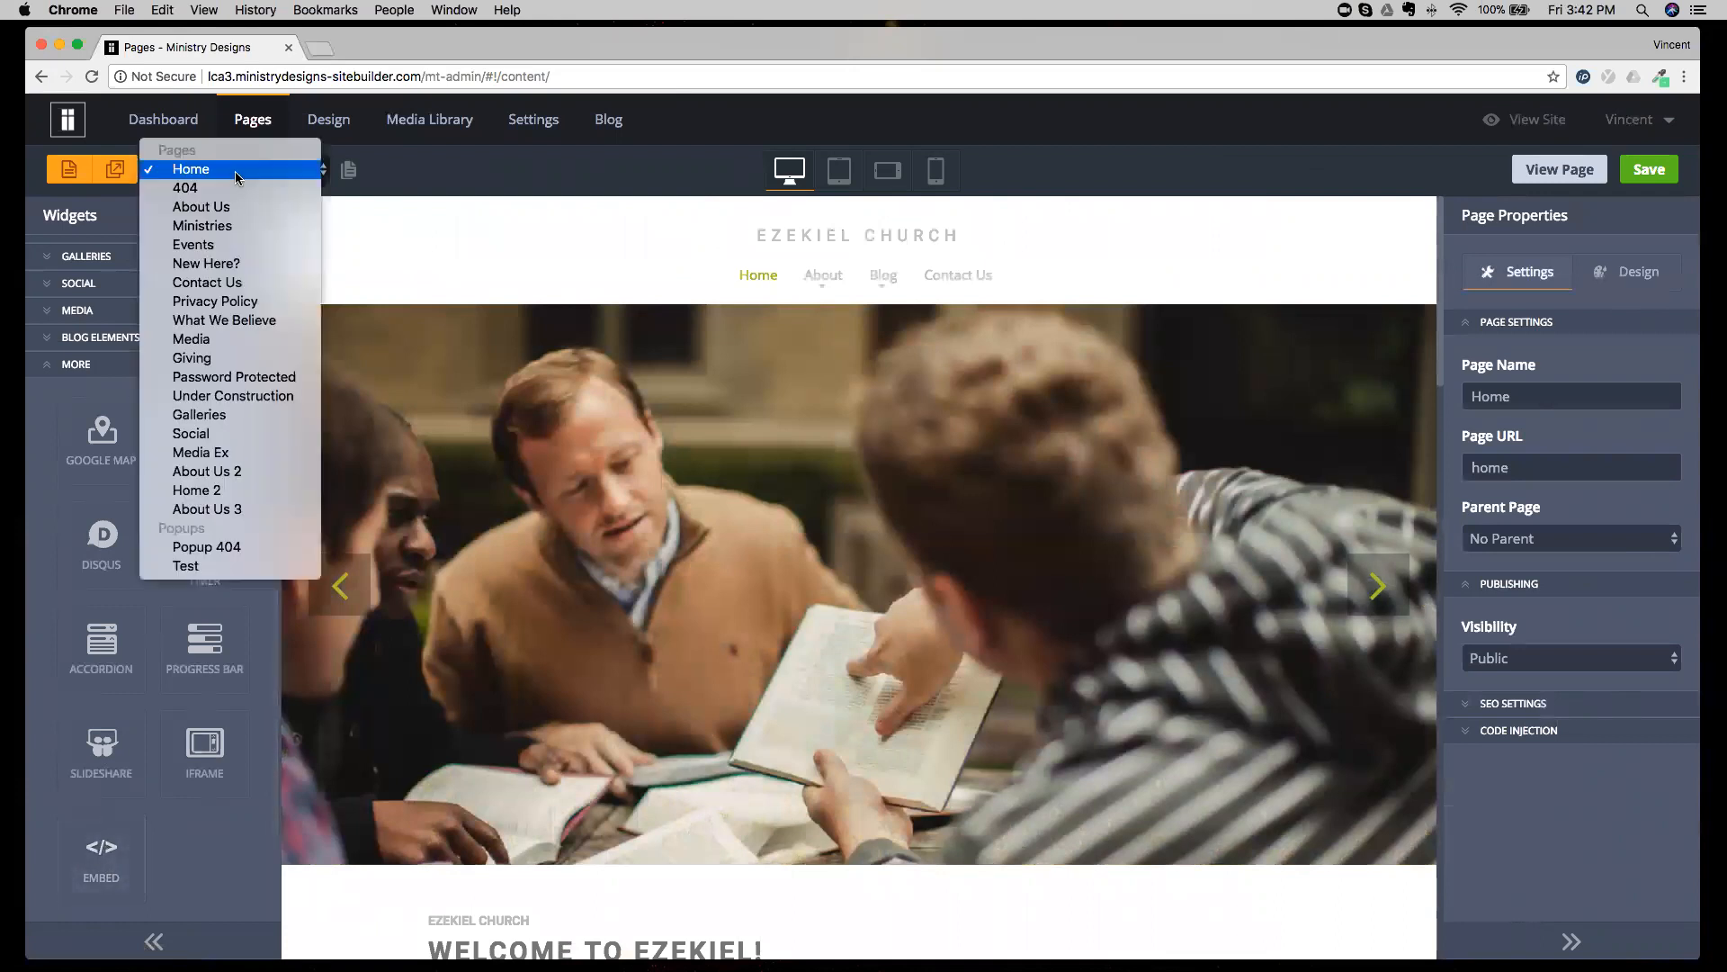
pyautogui.click(207, 245)
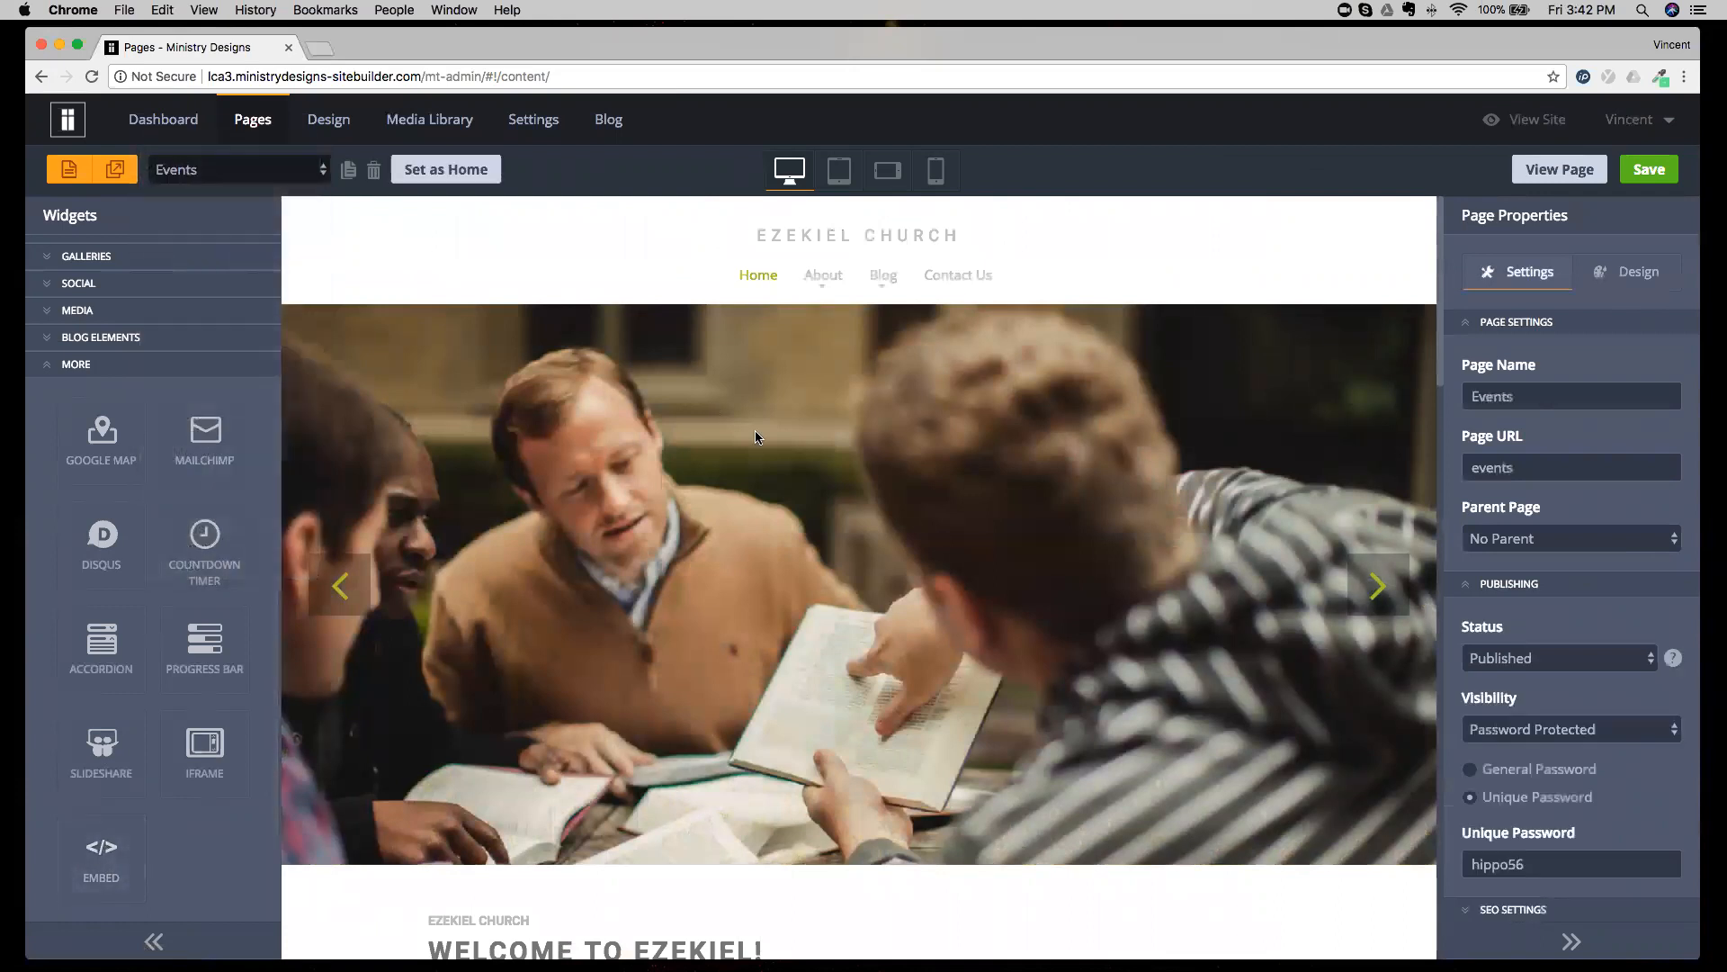
# Select the Embed widget under Calendar of Events and highlight its full HTML code for review.
pyautogui.scroll(-10, 994, 477)
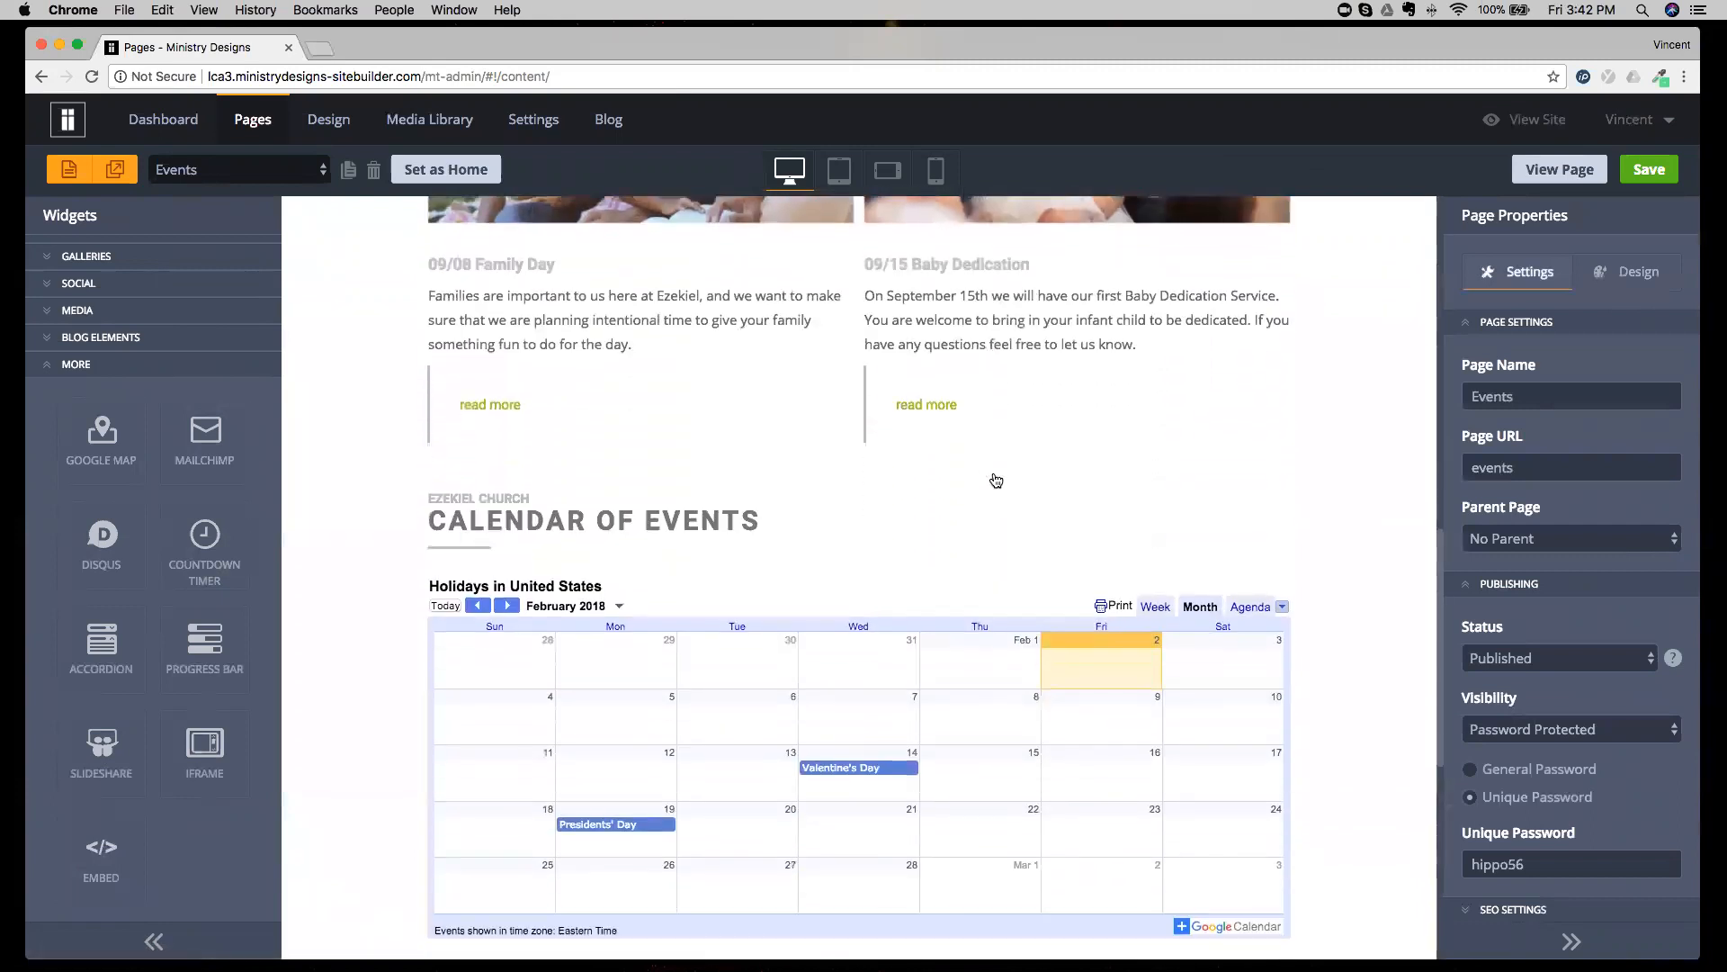
pyautogui.click(759, 518)
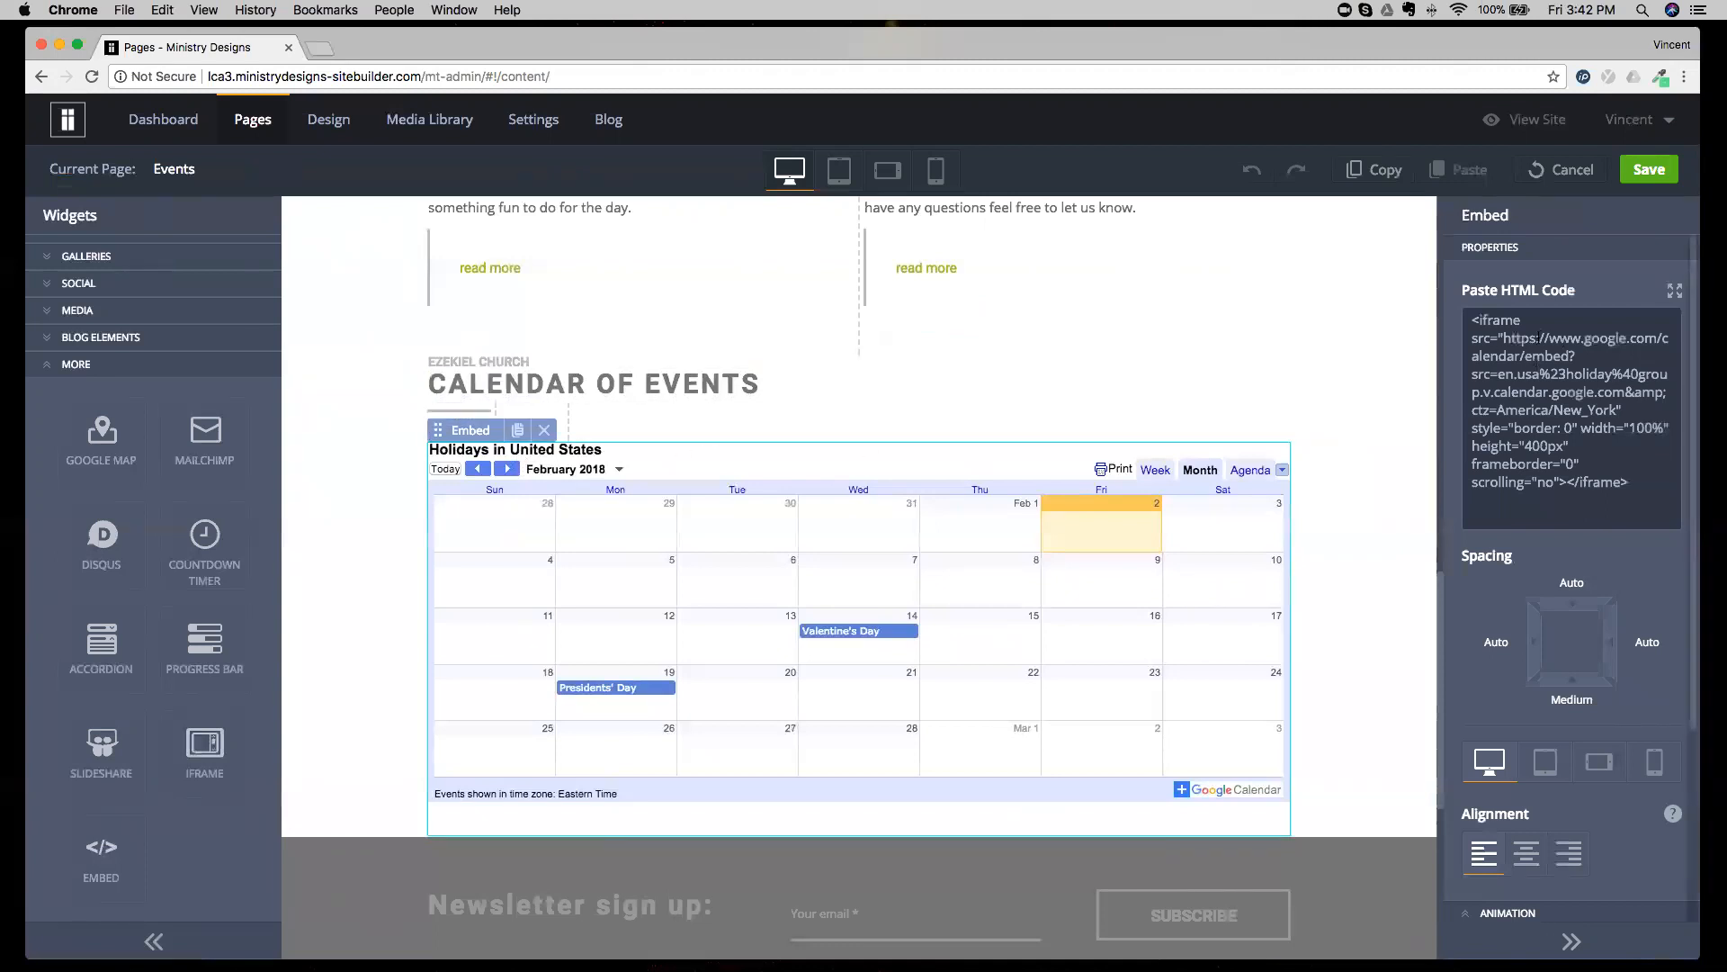
pyautogui.moveTo(1628, 483); pyautogui.dragTo(1464, 311)
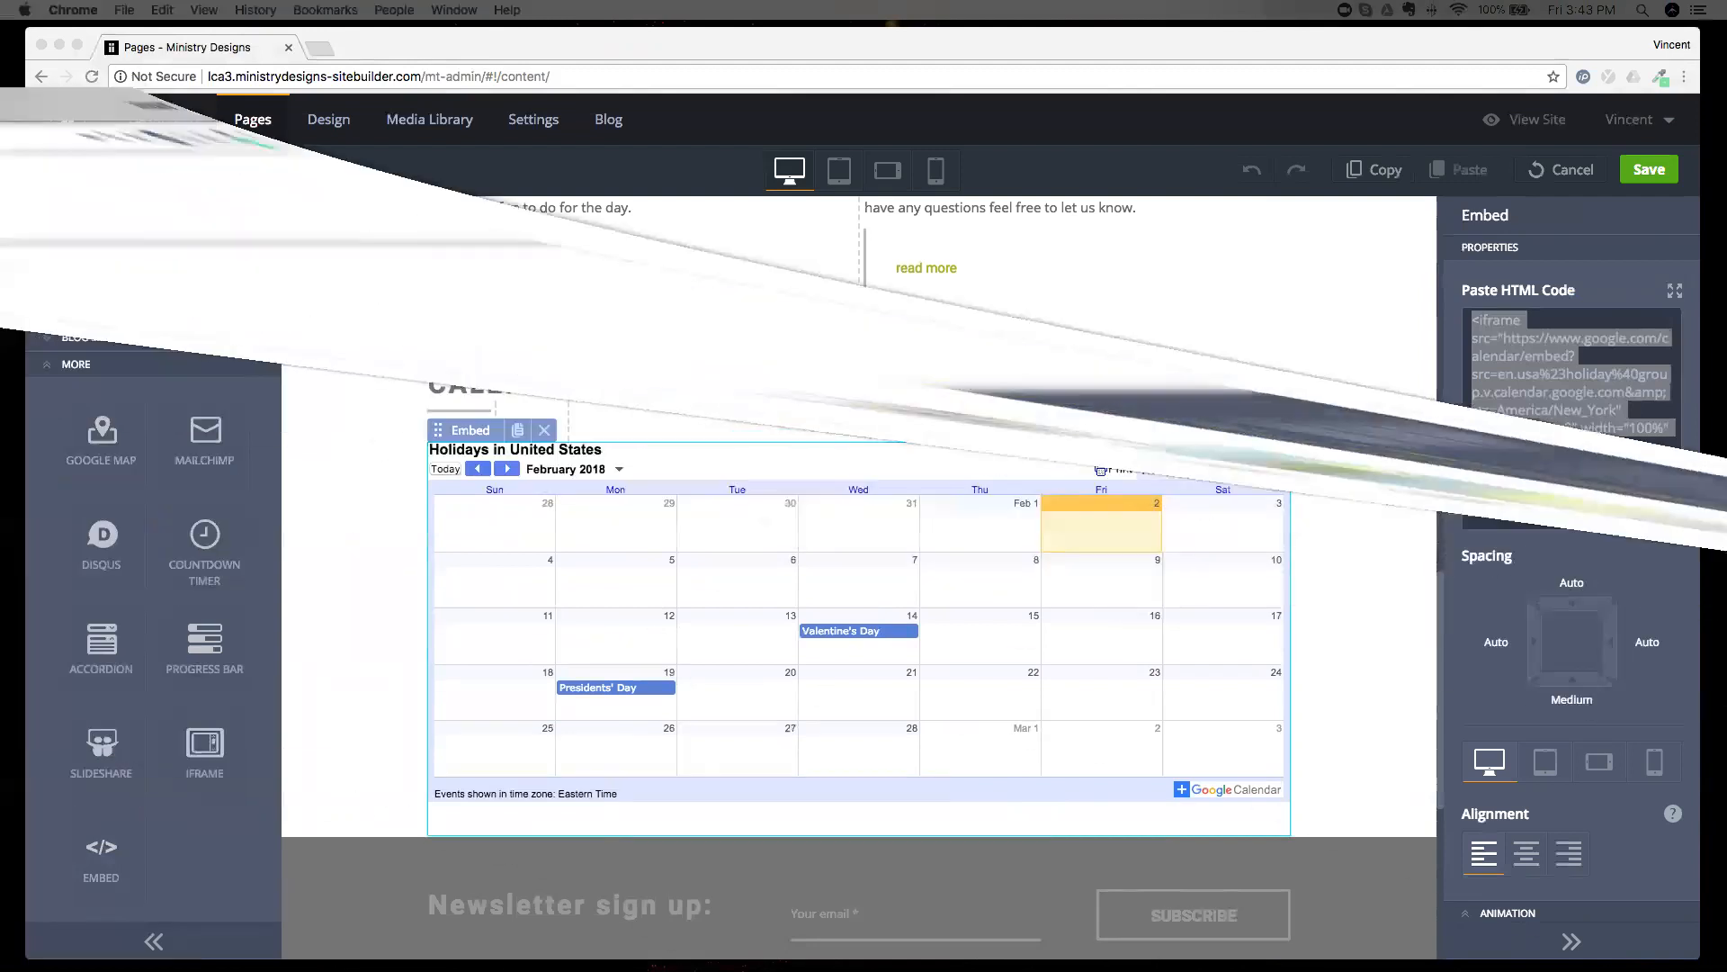
pyautogui.press('super+Tab')
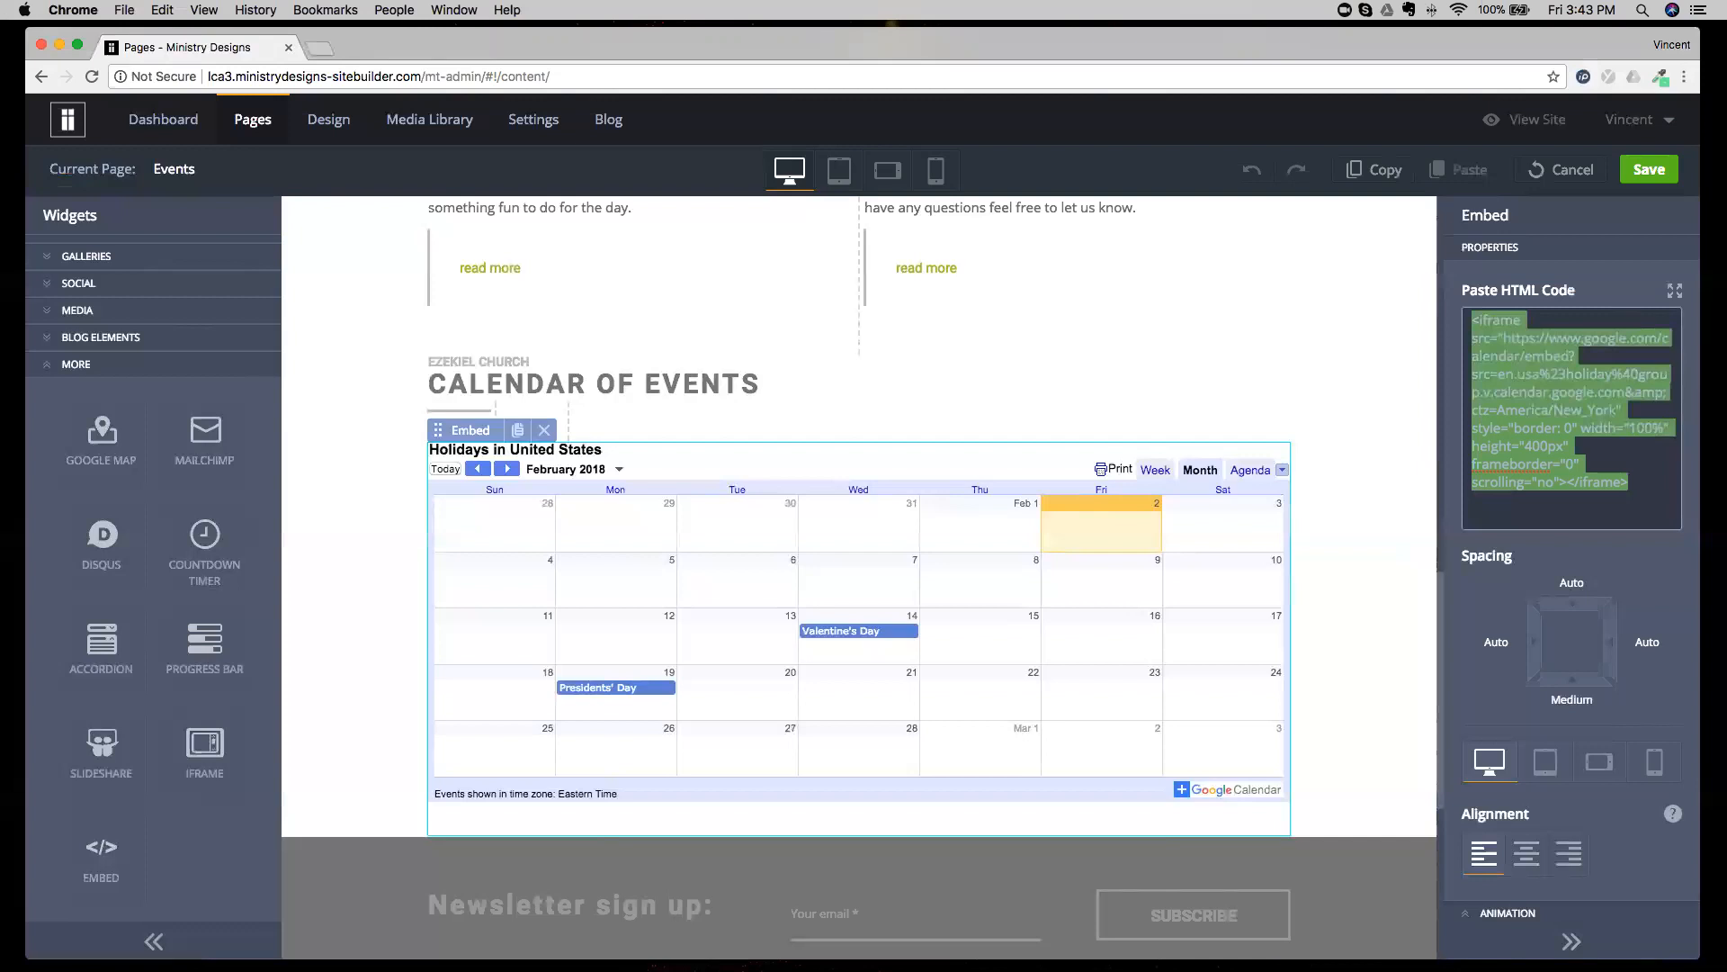
pyautogui.click(203, 746)
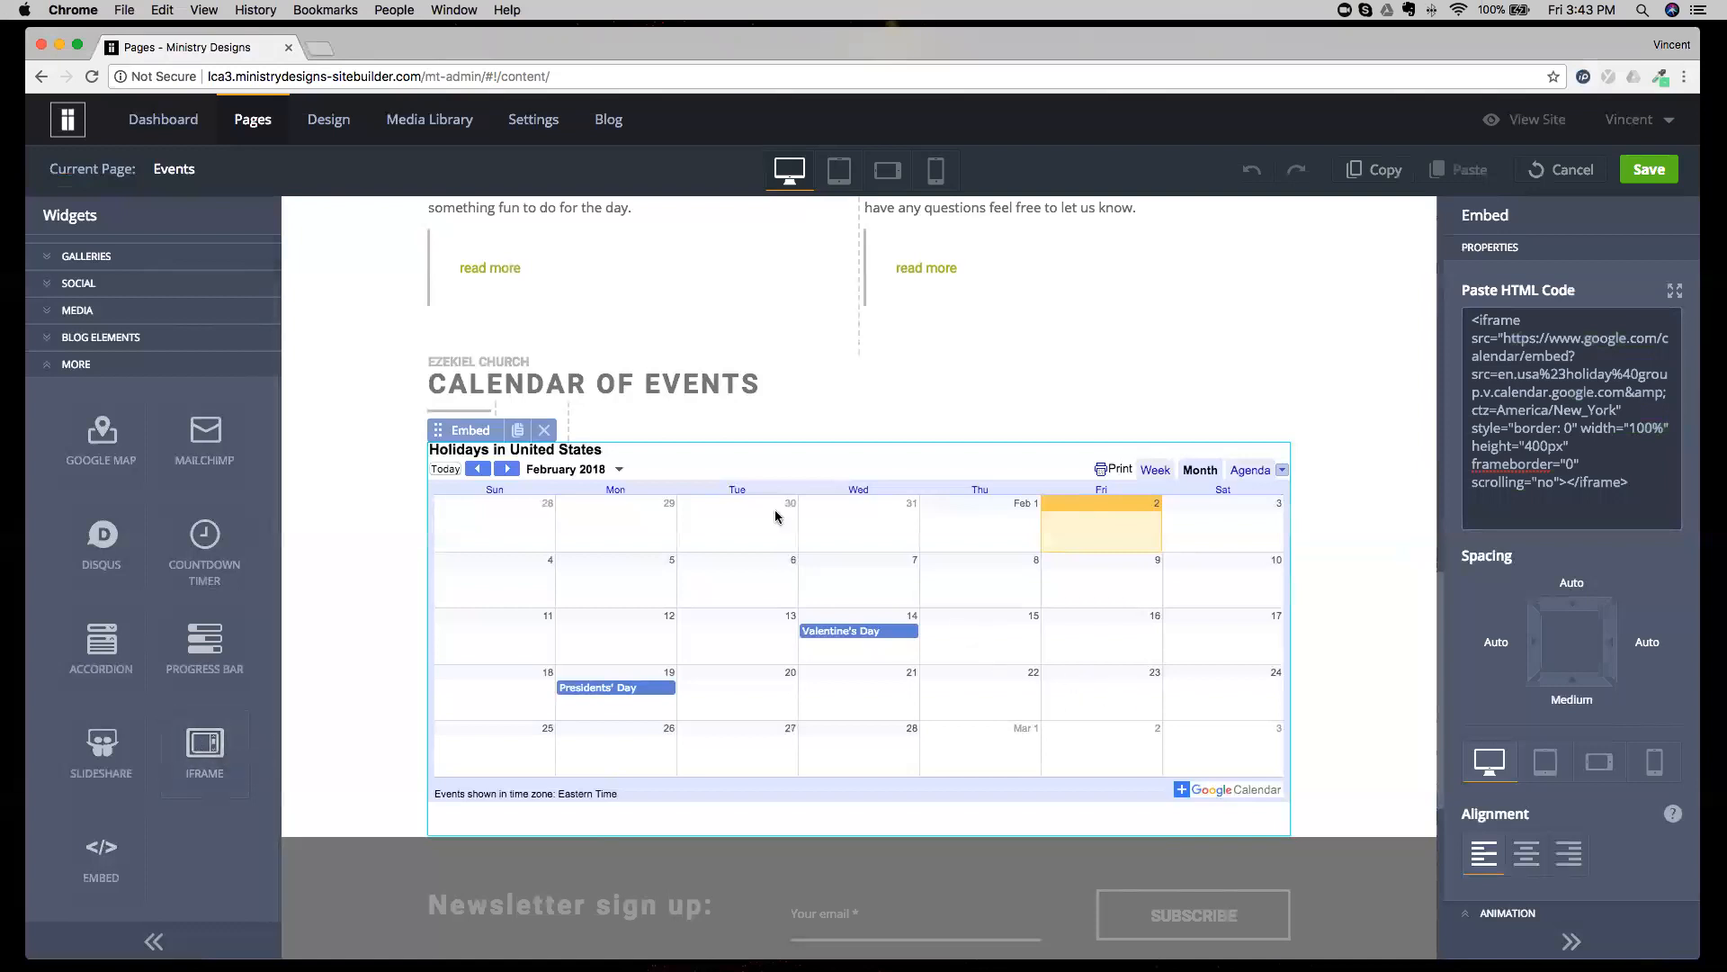
# Load espn.com in a new browser tab and copy its web address.
pyautogui.click(320, 48)
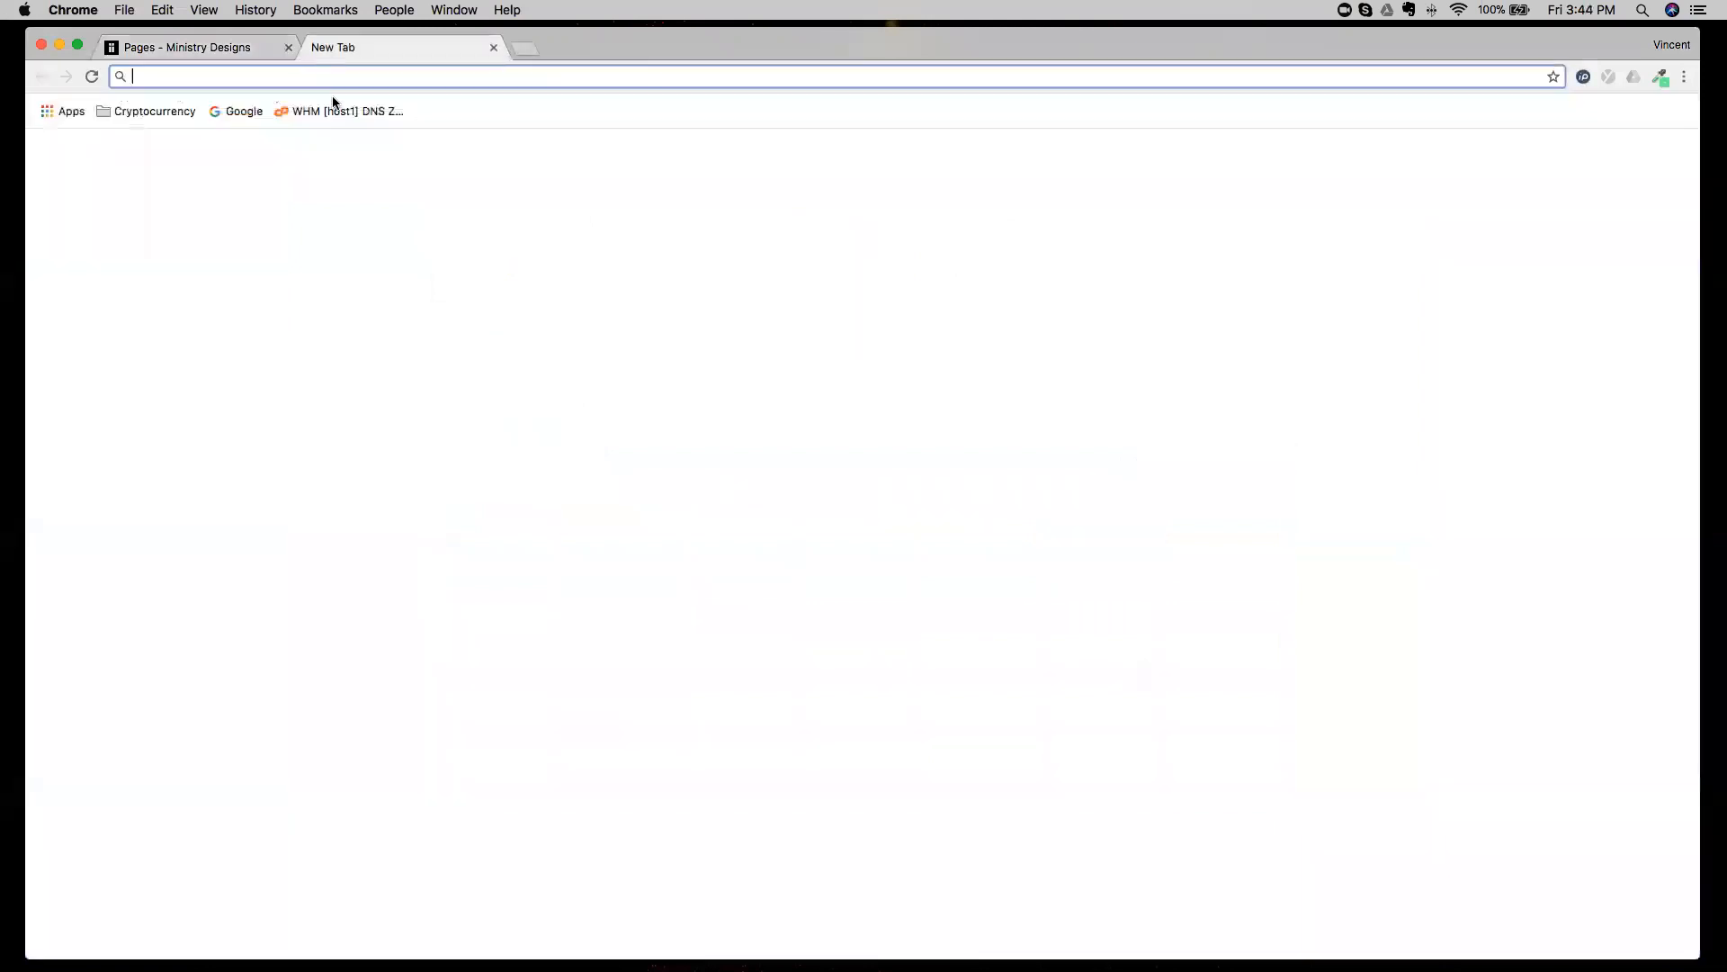
pyautogui.write('espn.com')
pyautogui.press('Return')
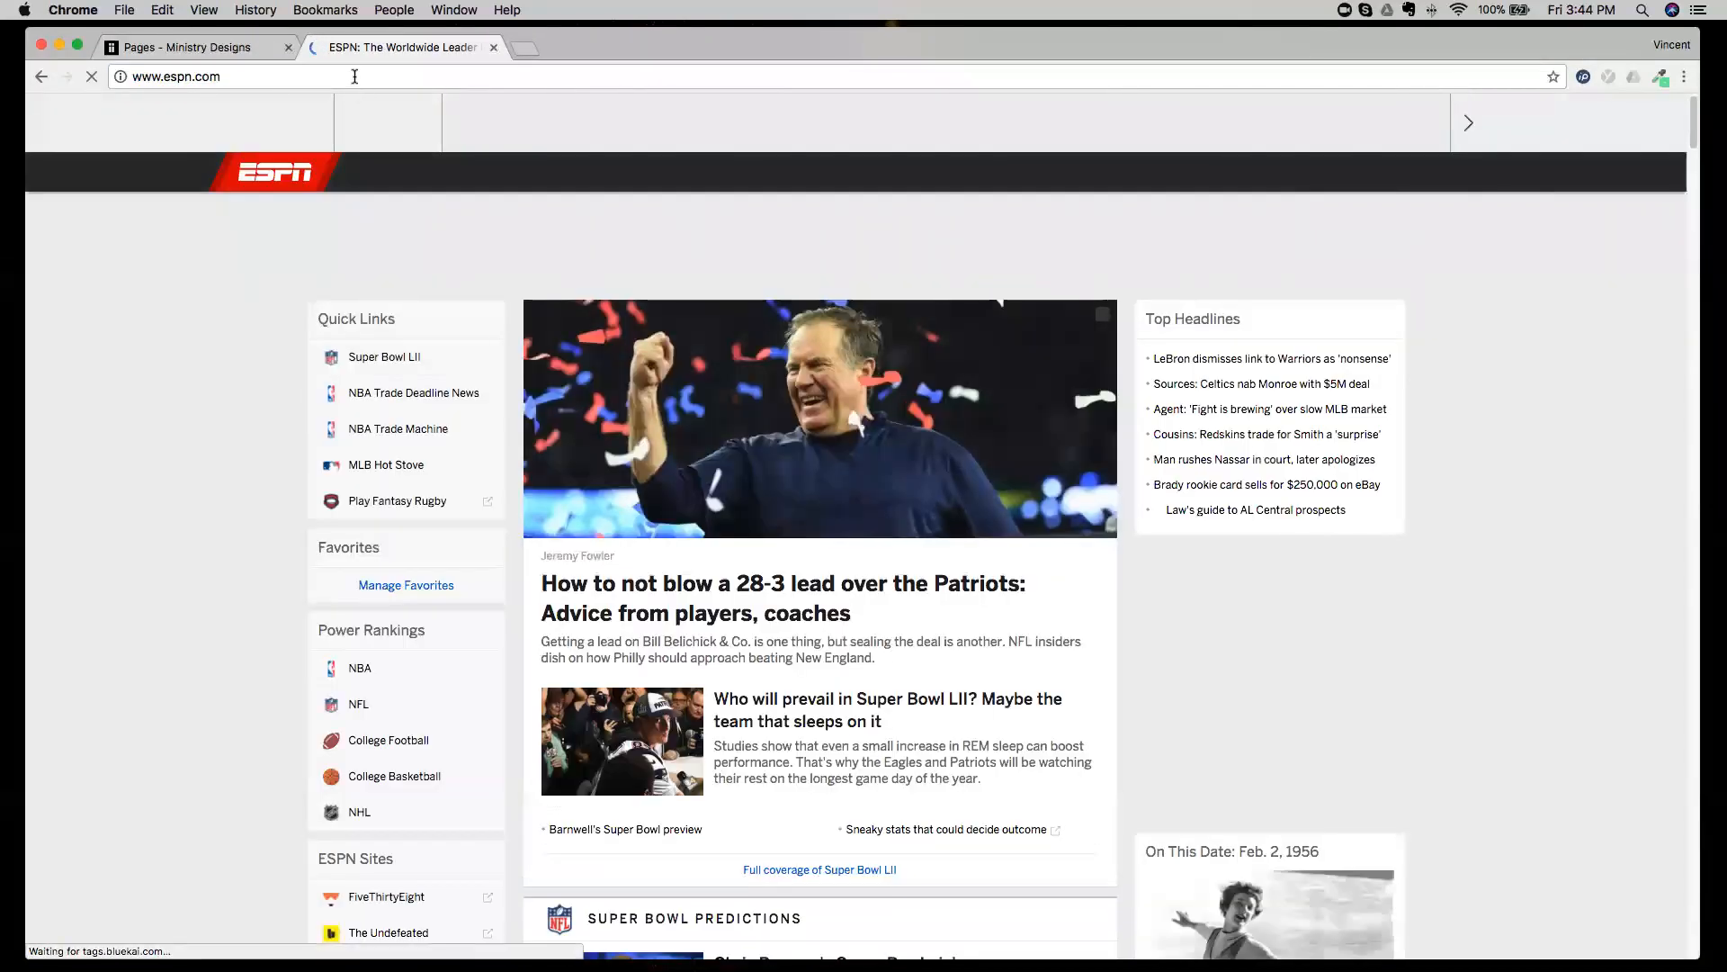
pyautogui.click(330, 79)
pyautogui.press('super+c')
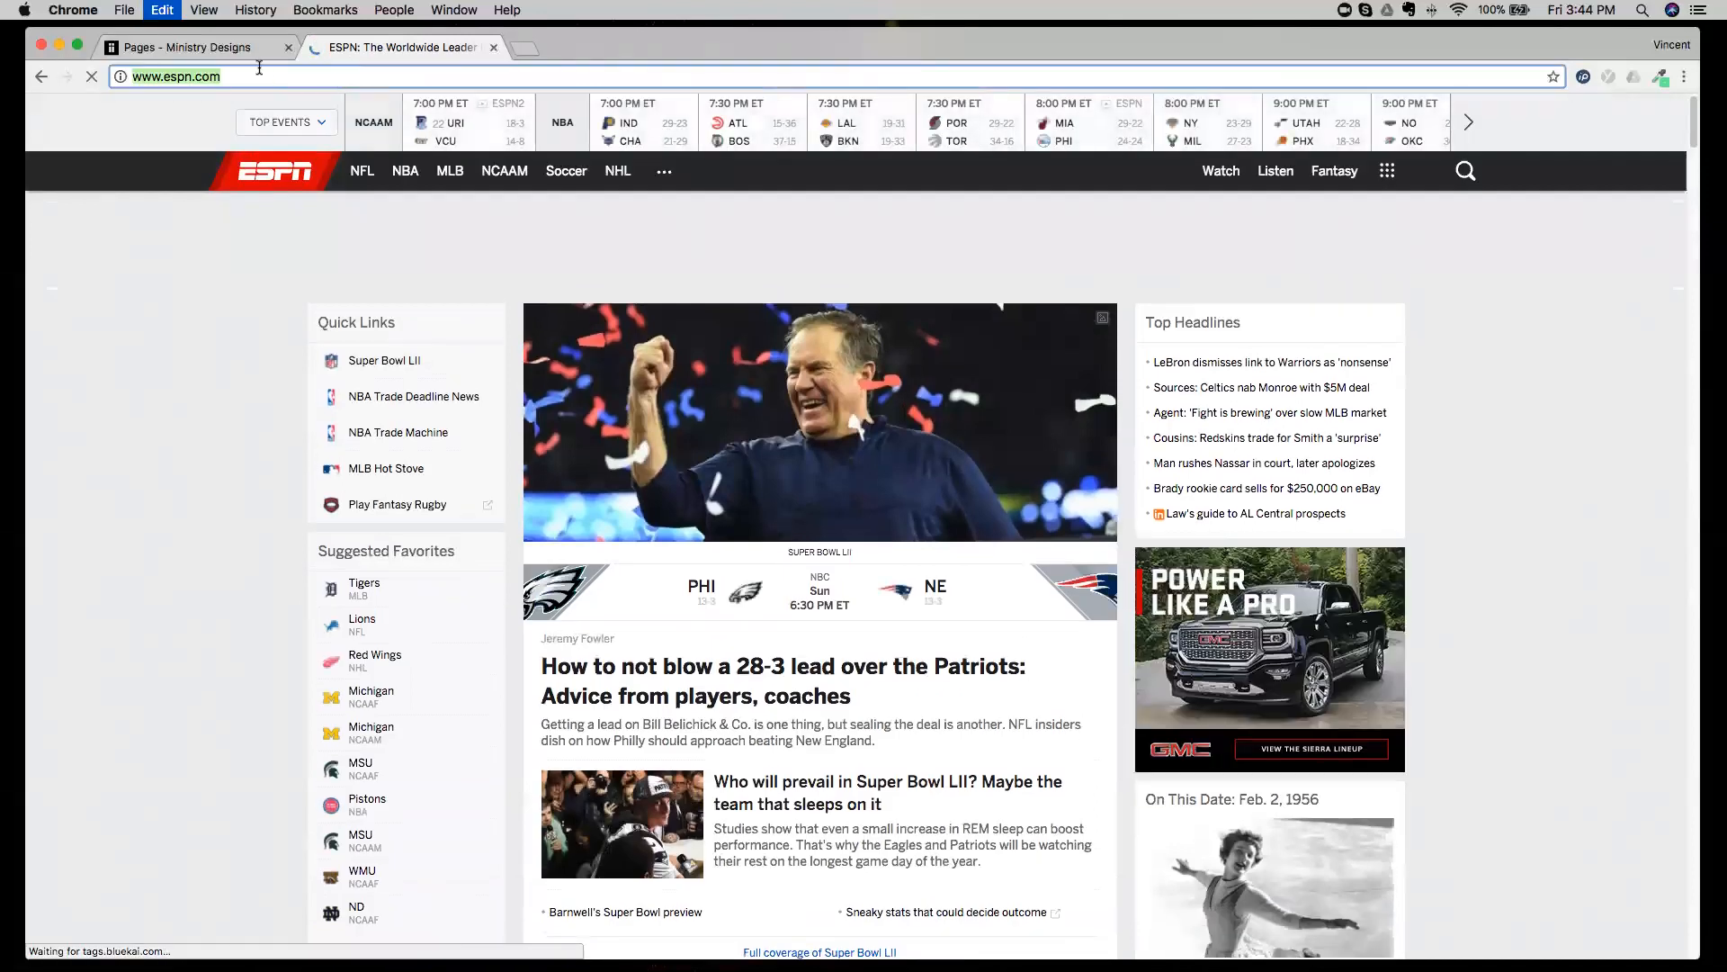
pyautogui.click(241, 55)
pyautogui.moveTo(204, 753); pyautogui.dragTo(751, 445)
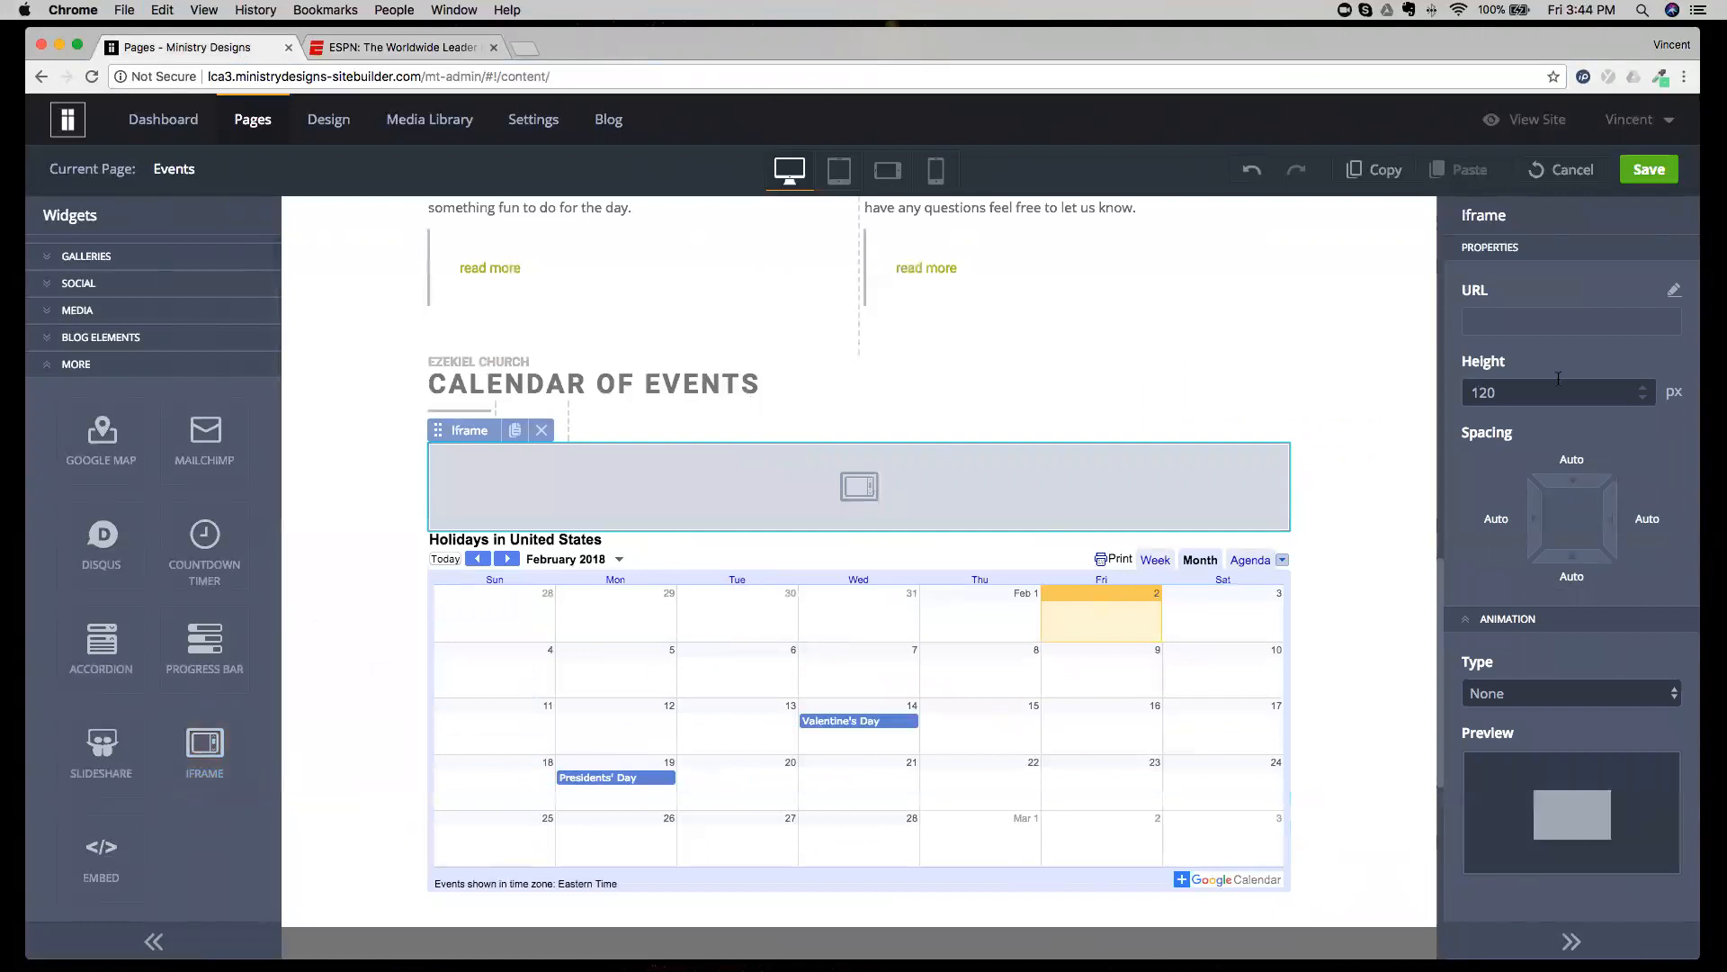
pyautogui.click(1672, 293)
pyautogui.click(916, 508)
pyautogui.press('super+v')
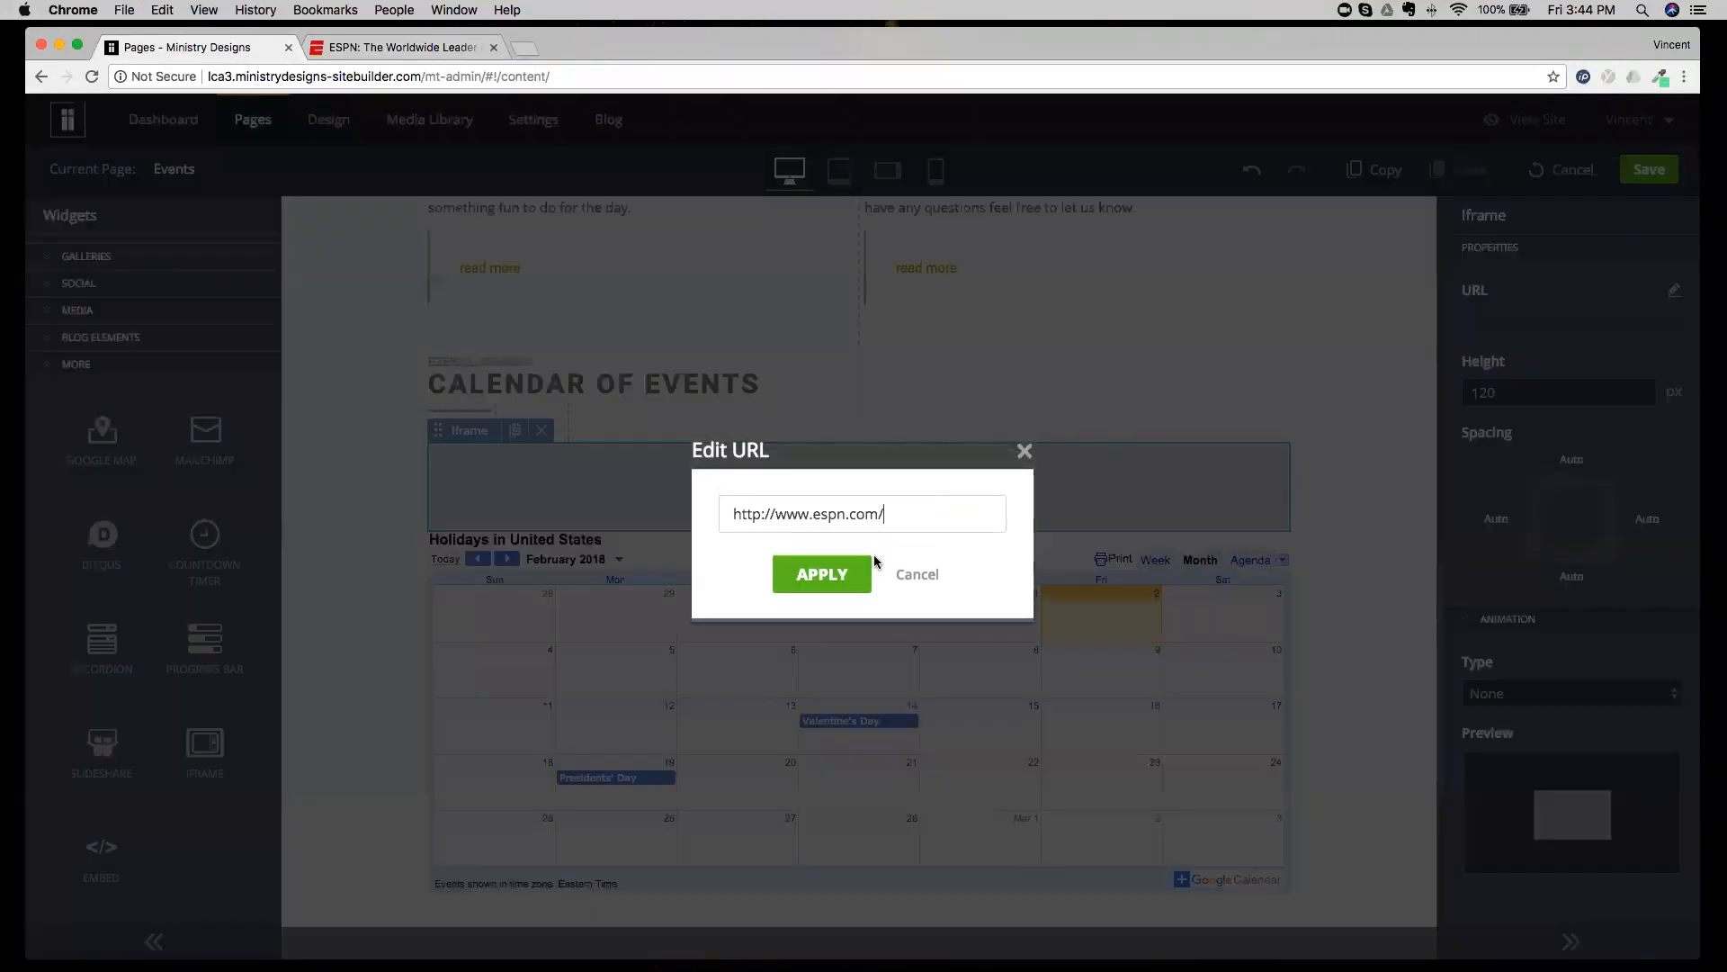
pyautogui.click(839, 576)
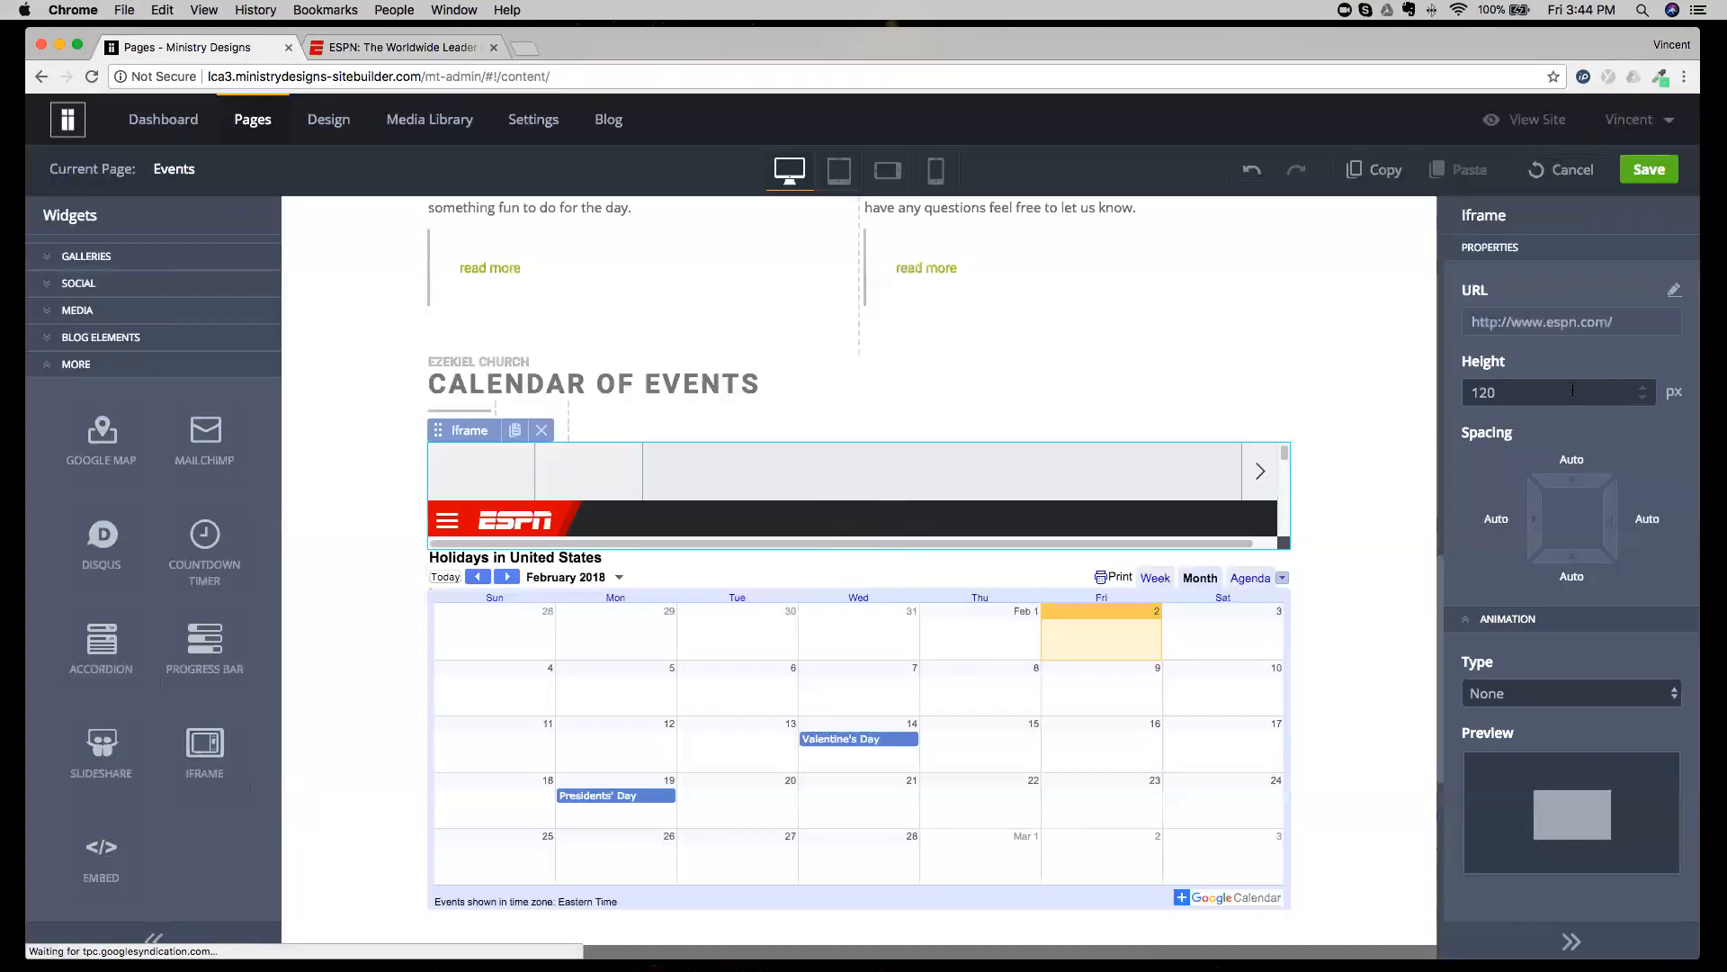
# Set the Iframe widget's height to 400 px.
pyautogui.press('BackSpace')
pyautogui.press('BackSpace')
pyautogui.press('BackSpace')
pyautogui.write('400')
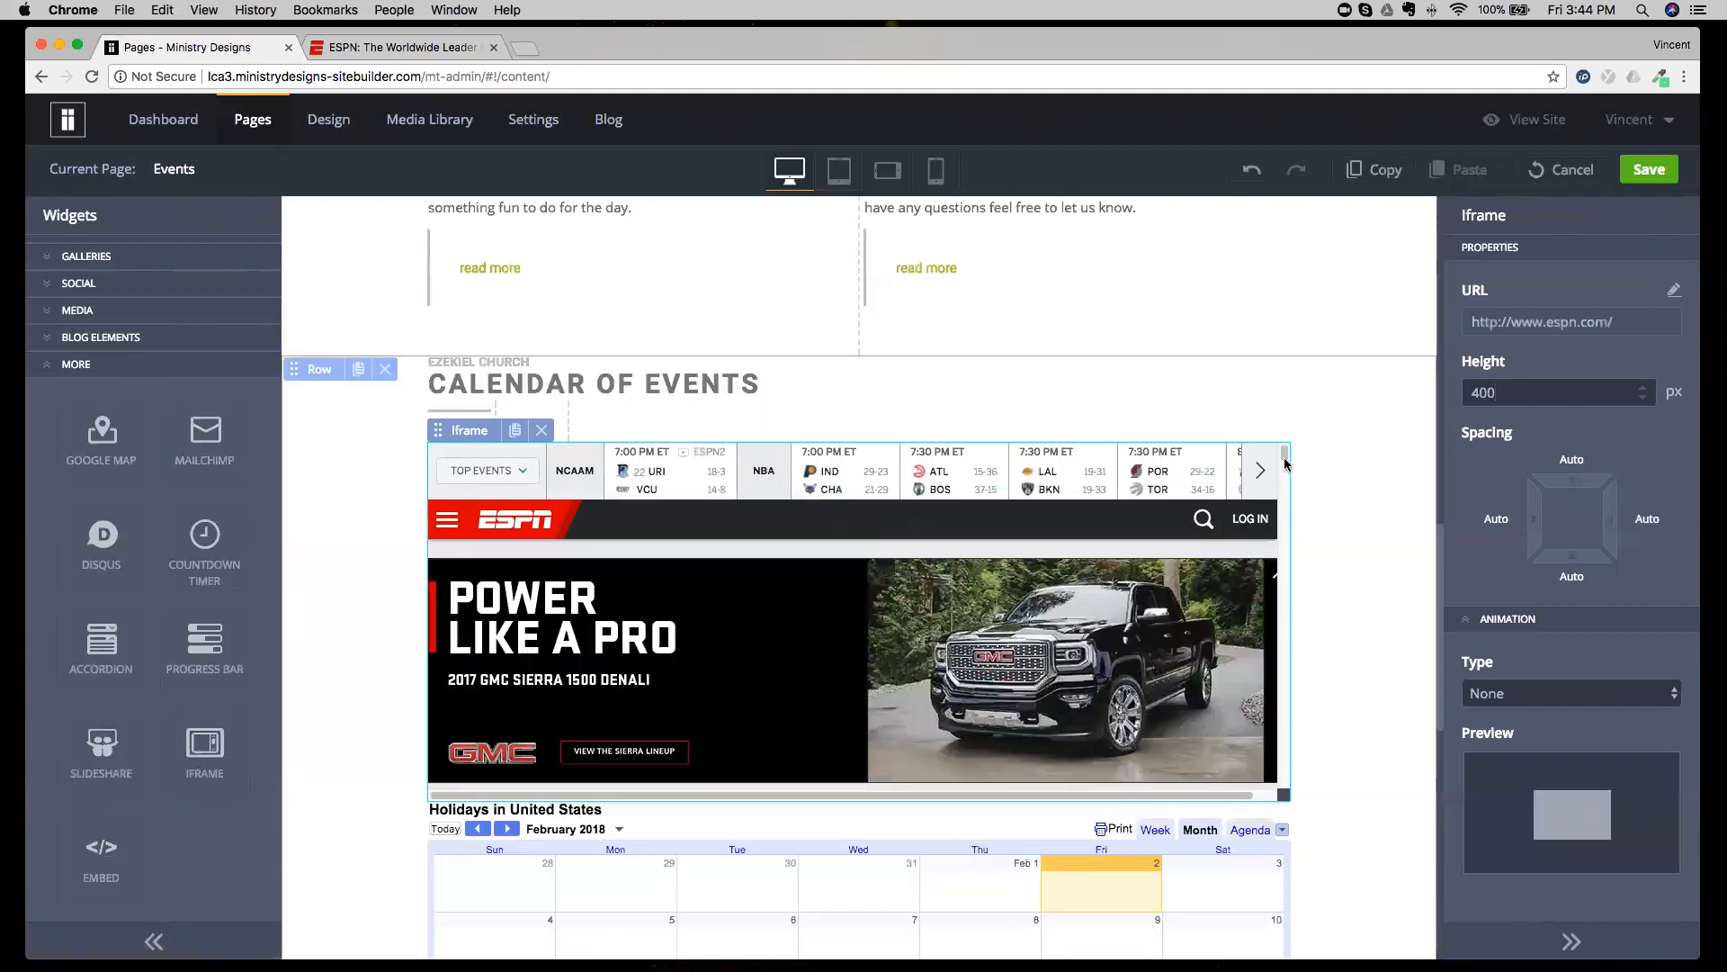
# Browse the ESPN page inside the Iframe widget and delete the widget from above the calendar.
pyautogui.scroll(-1, 1239, 487)
pyautogui.scroll(-1, 1240, 487)
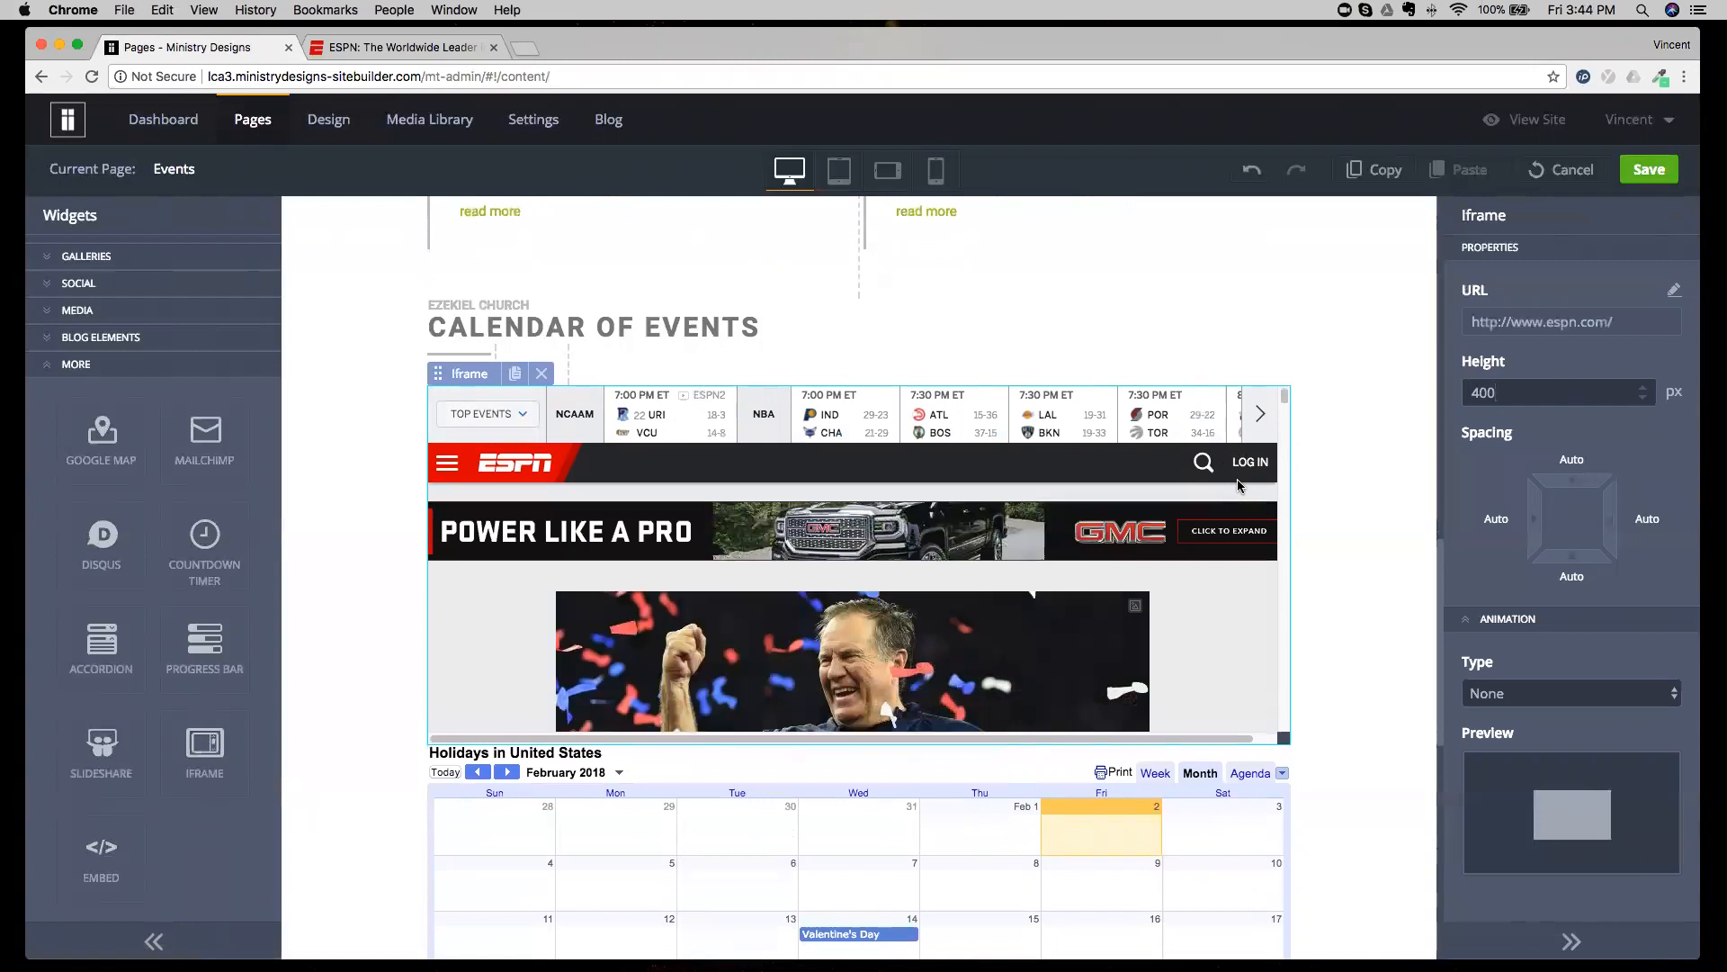
pyautogui.click(548, 376)
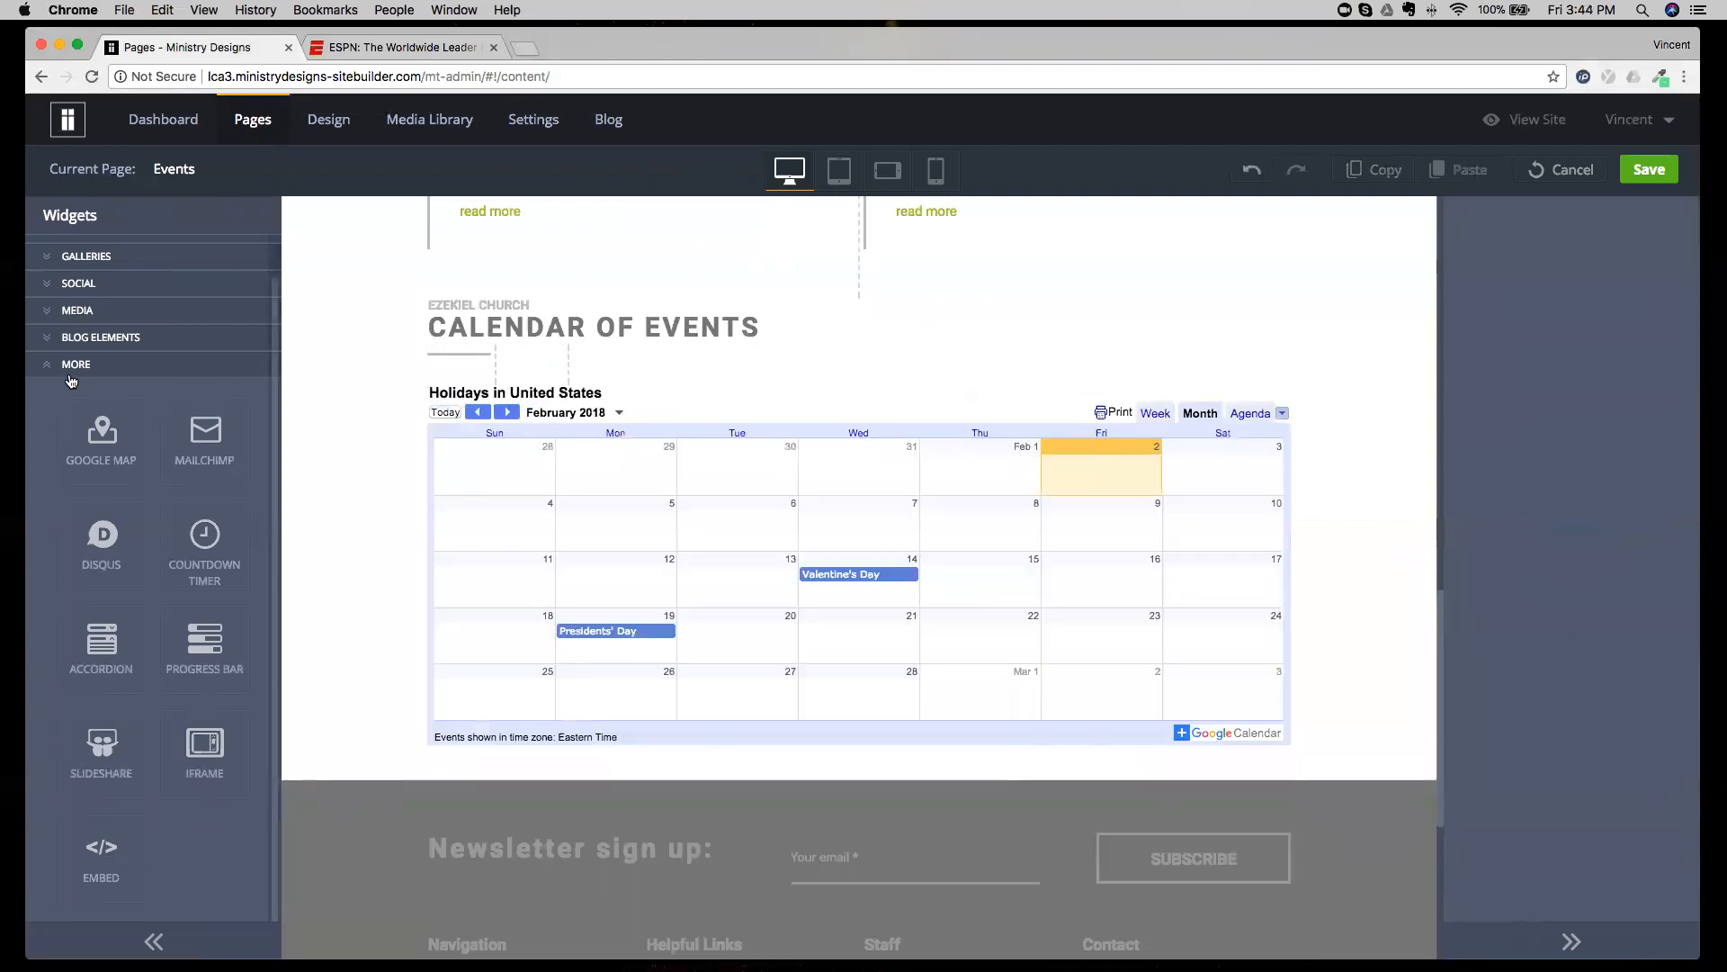
# Collapse the More widgets, expand Structure and Basic, and try to place a Button widget on the calendar.
pyautogui.click(74, 376)
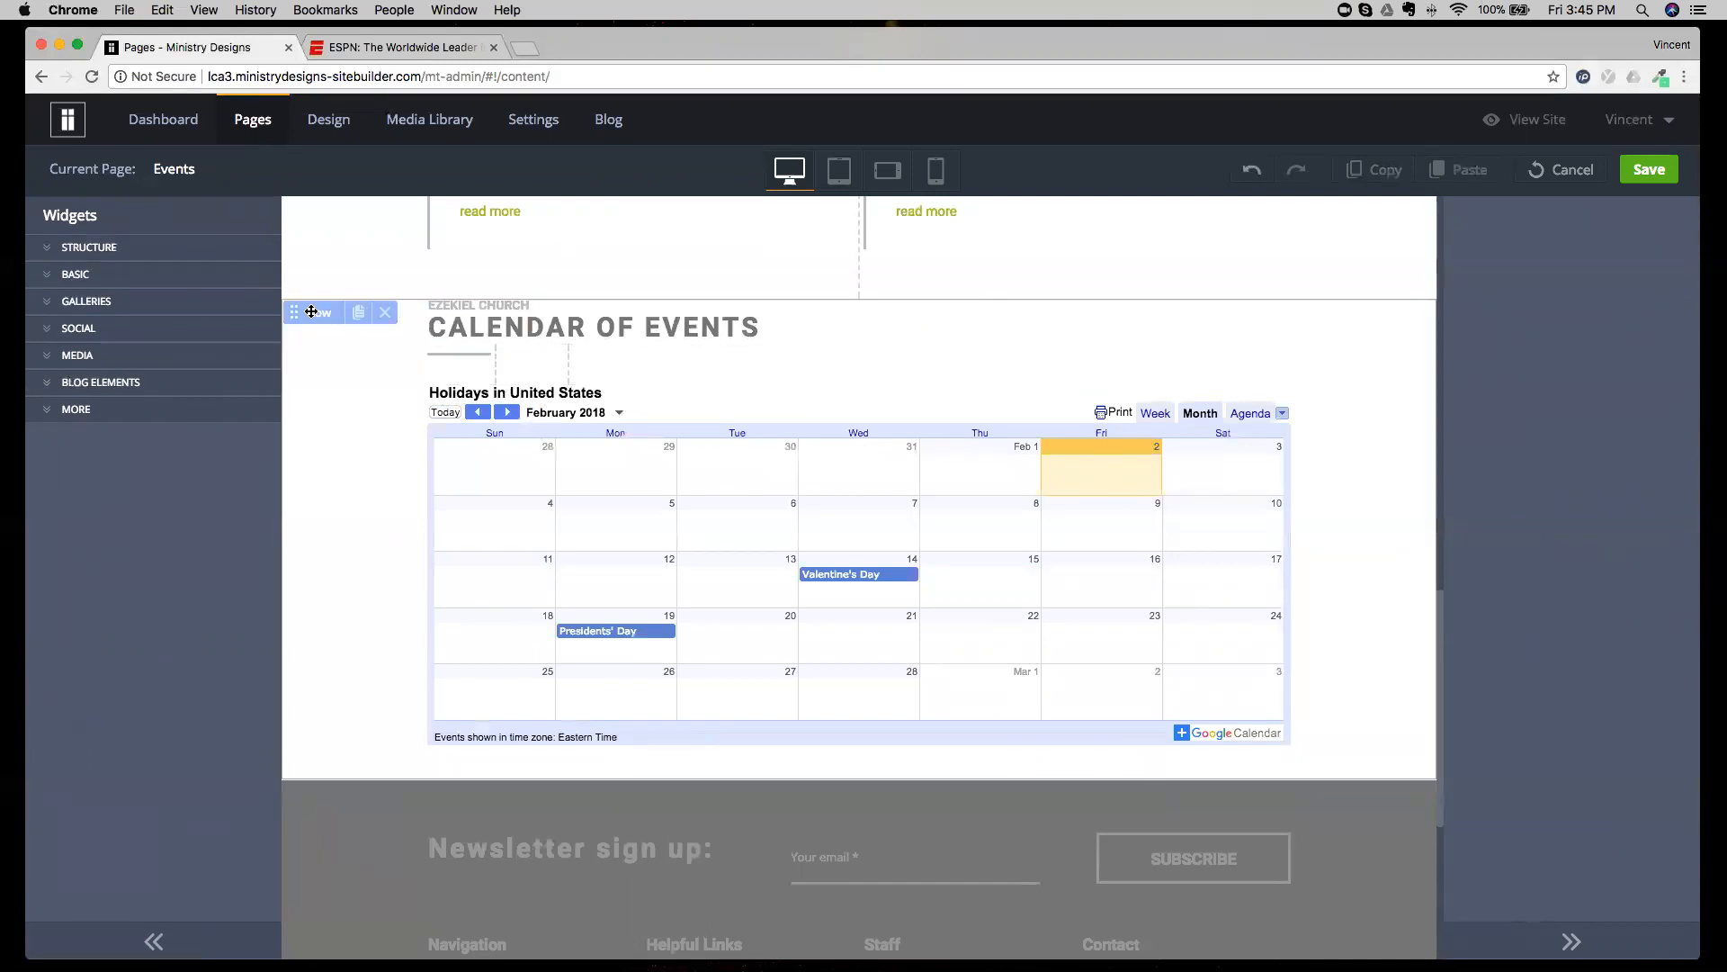
pyautogui.click(131, 251)
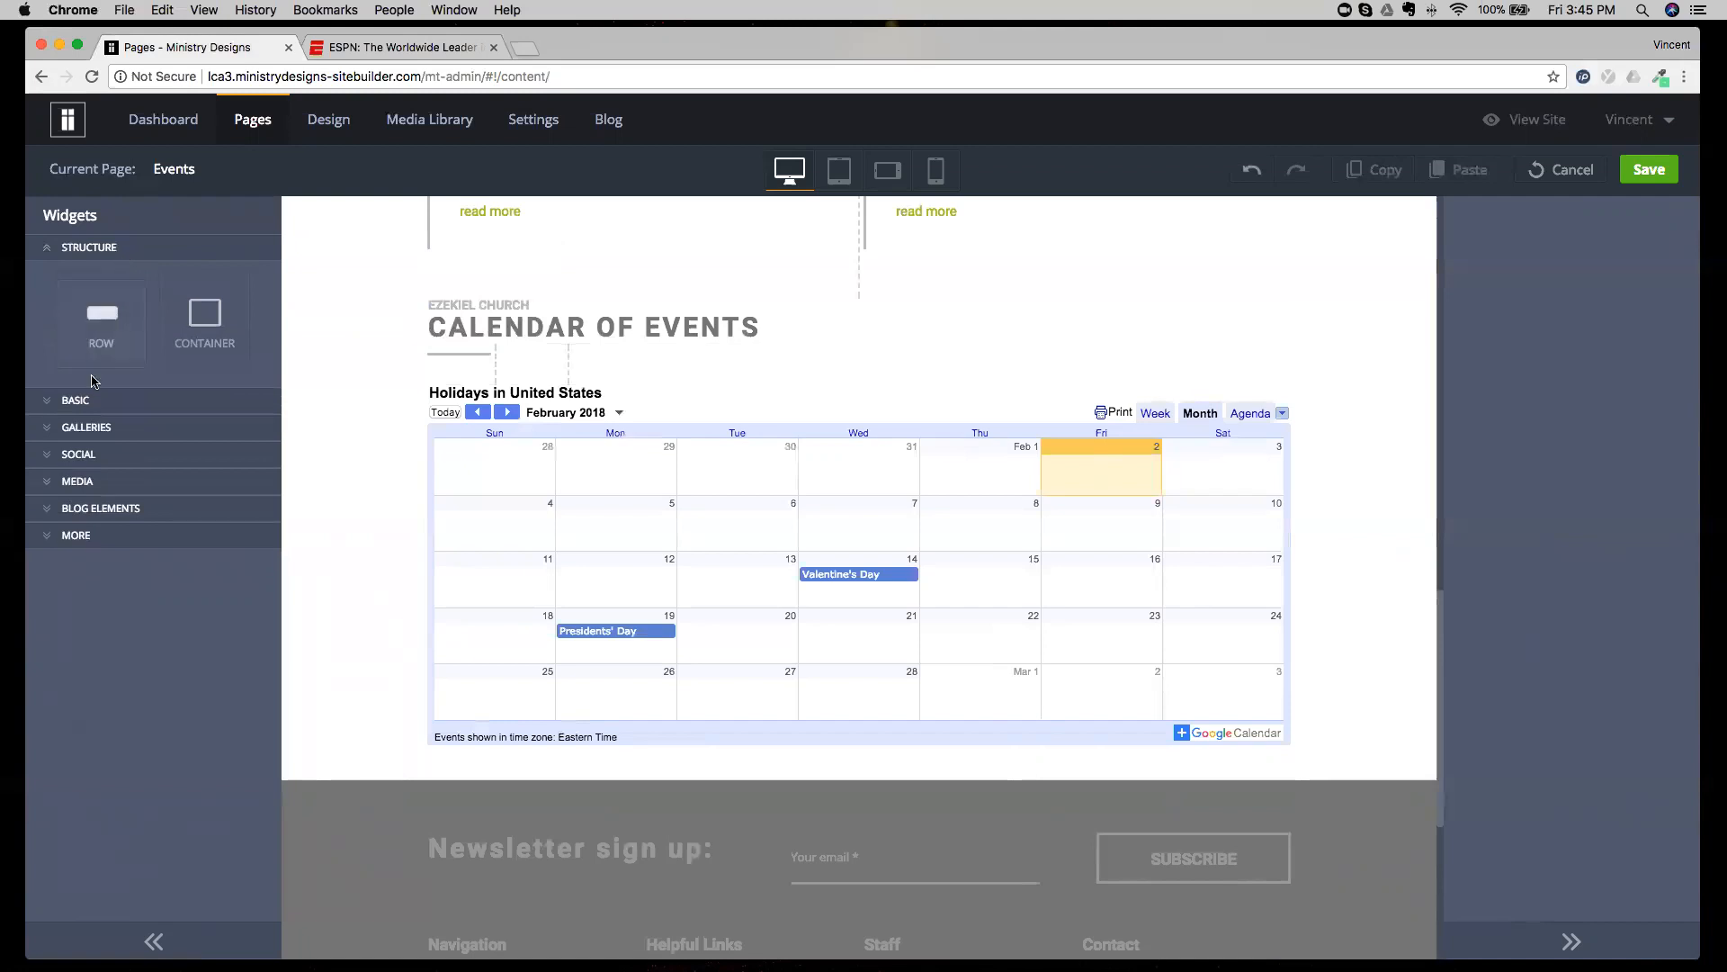
pyautogui.click(88, 400)
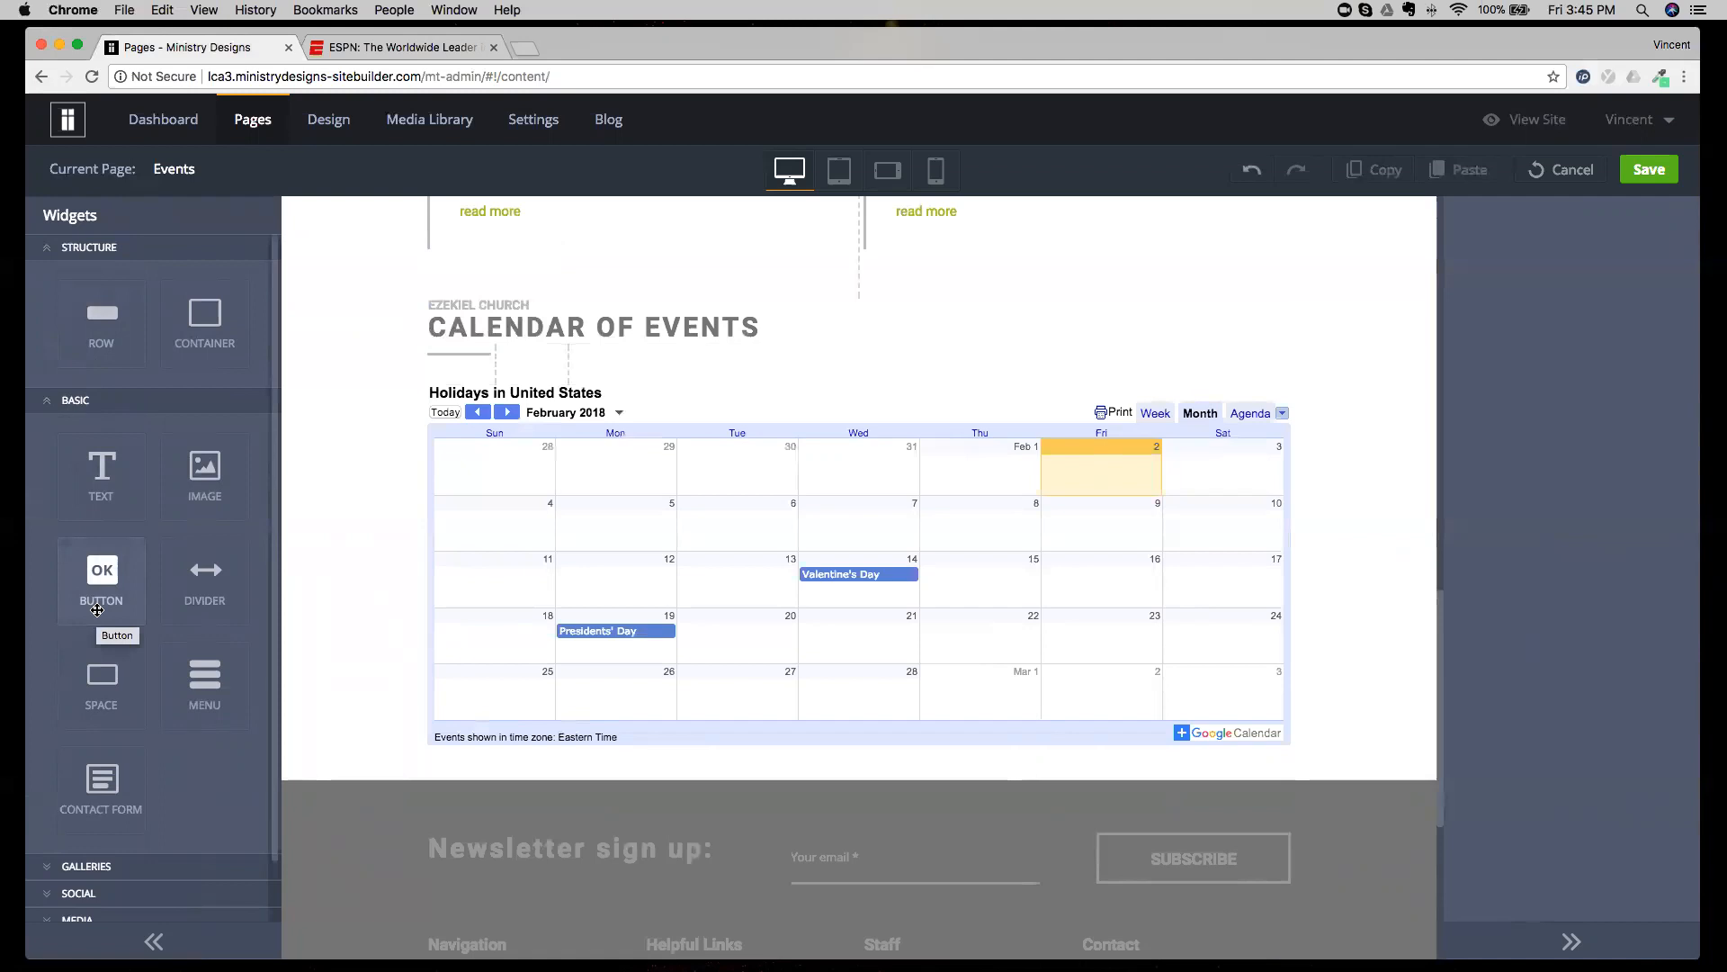
pyautogui.moveTo(97, 610); pyautogui.dragTo(673, 551)
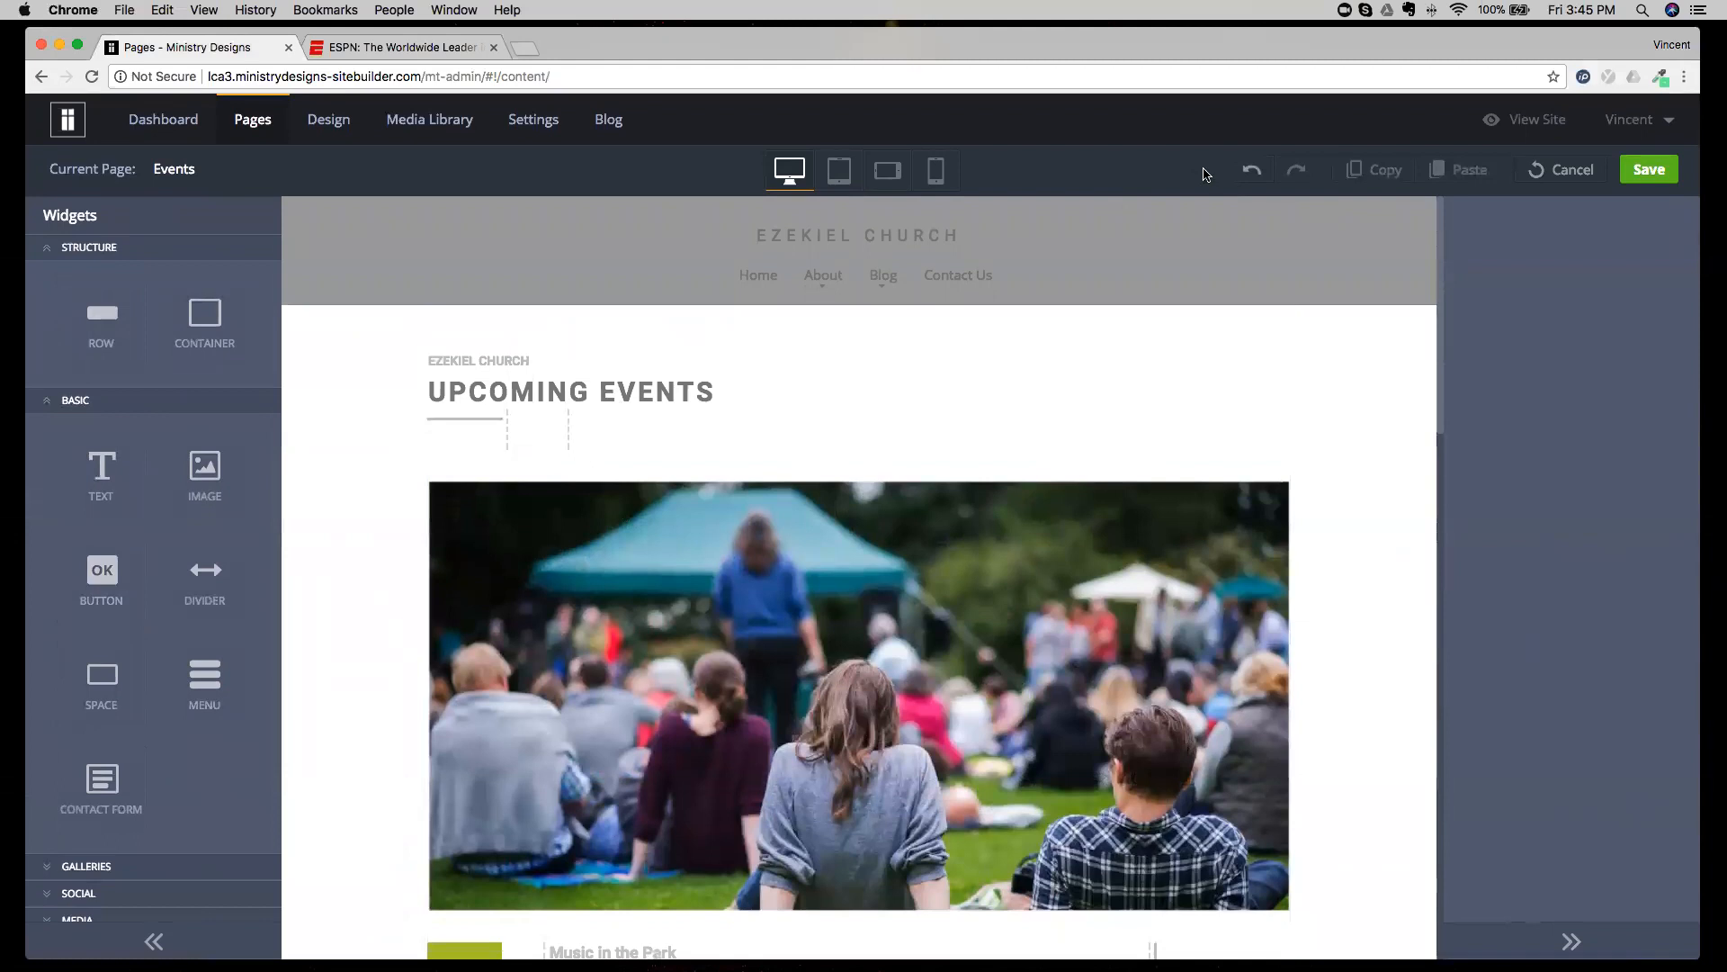
# Discard the unsaved Events page changes and look through the list of site pages and popups.
pyautogui.click(1561, 169)
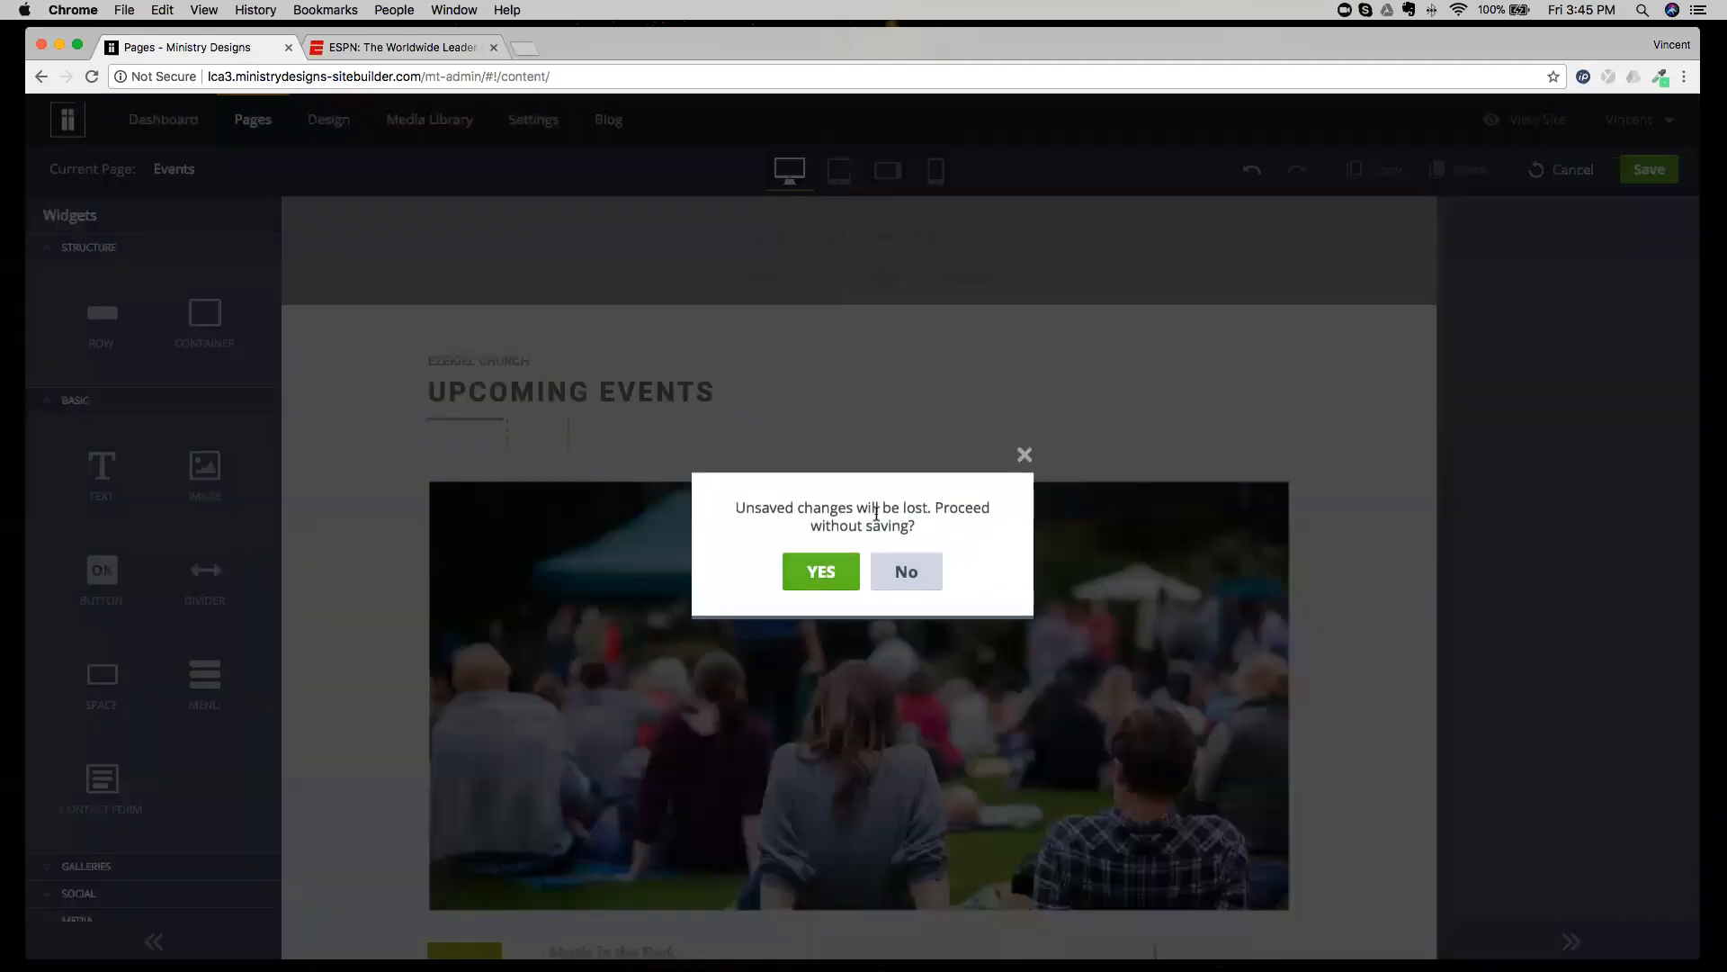
pyautogui.click(852, 567)
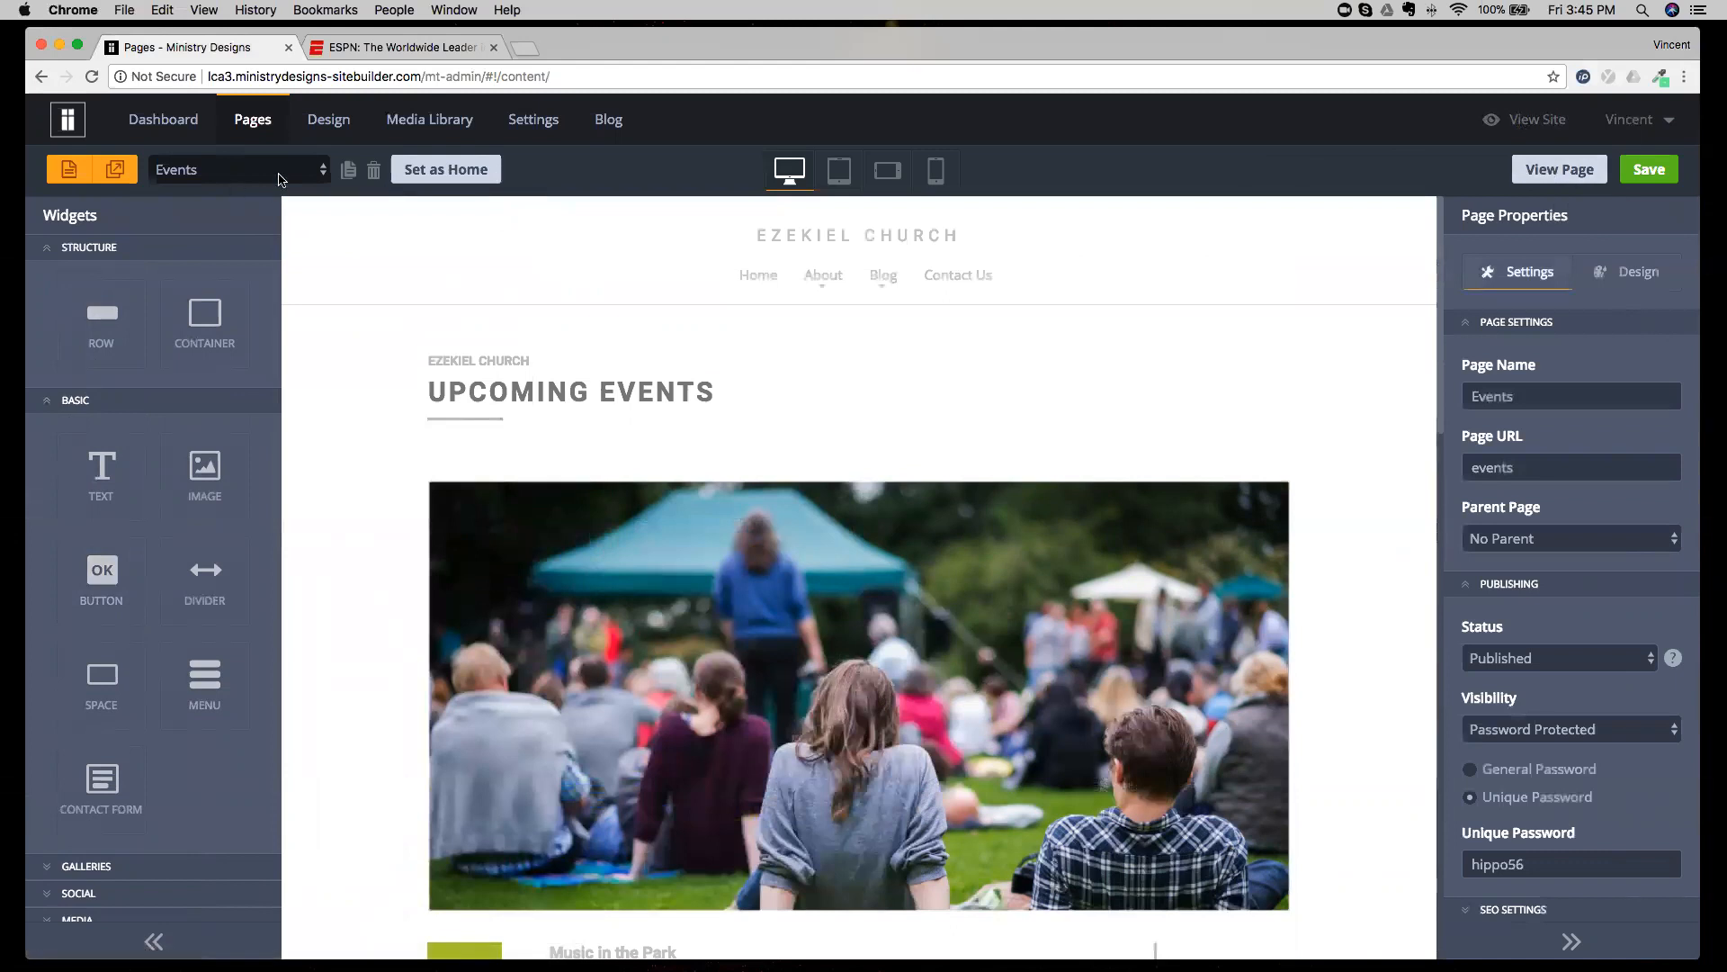
pyautogui.click(308, 173)
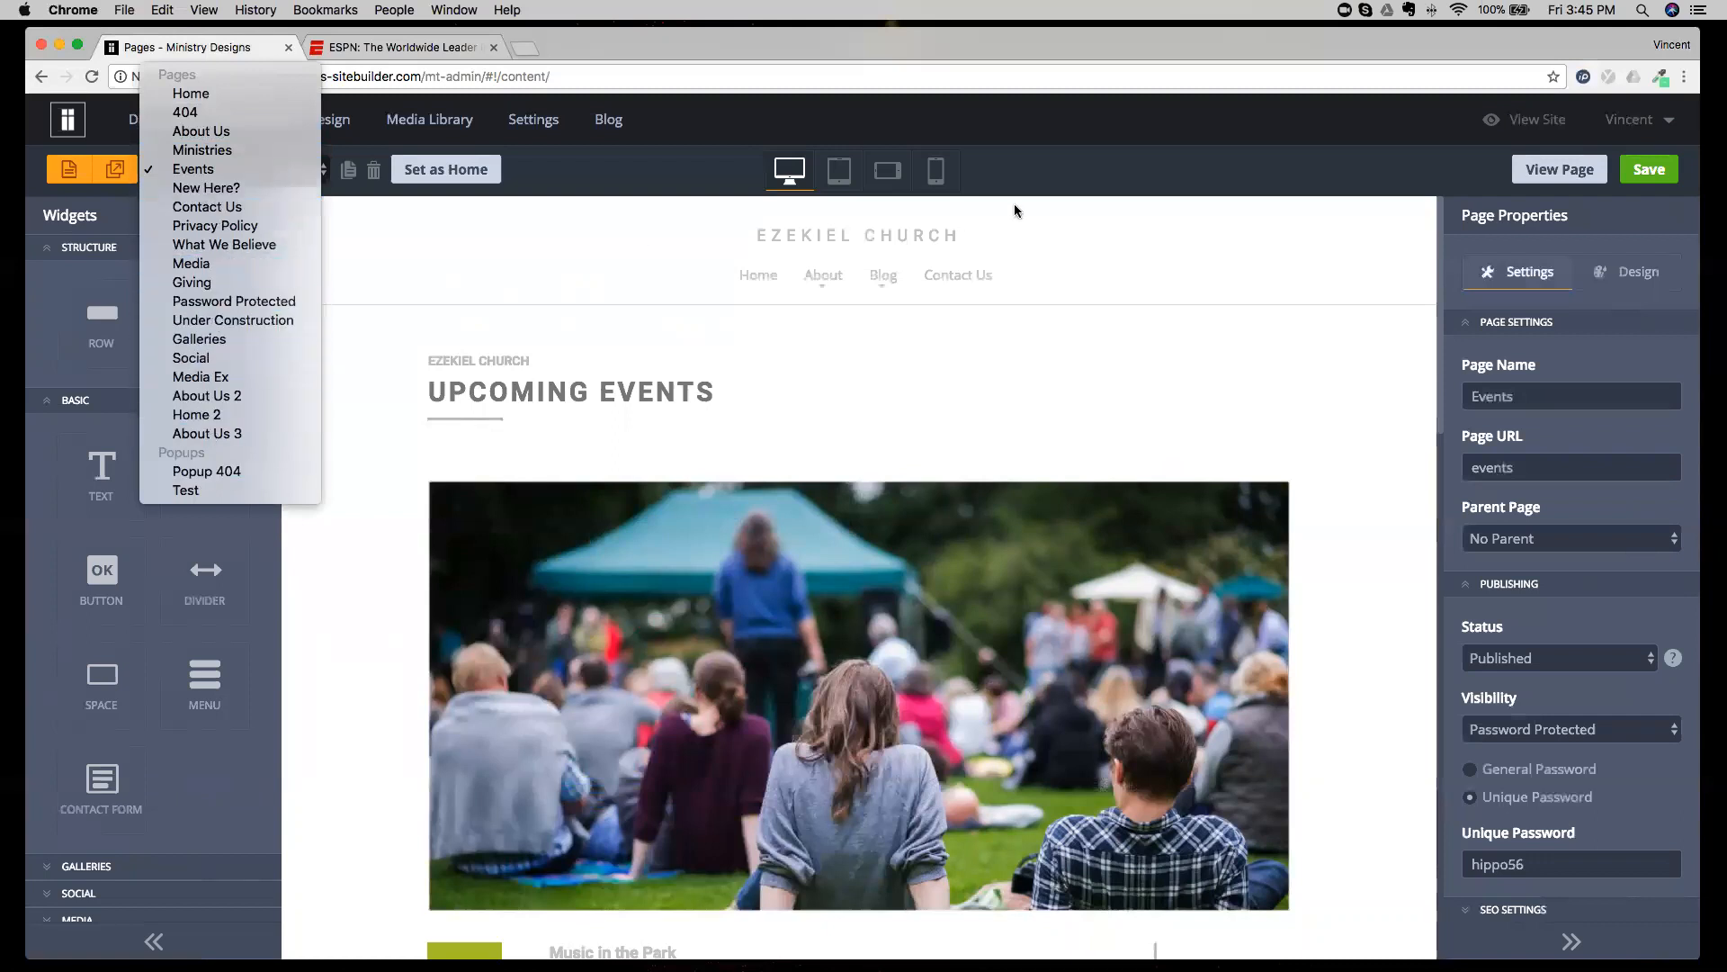
pyautogui.click(1078, 180)
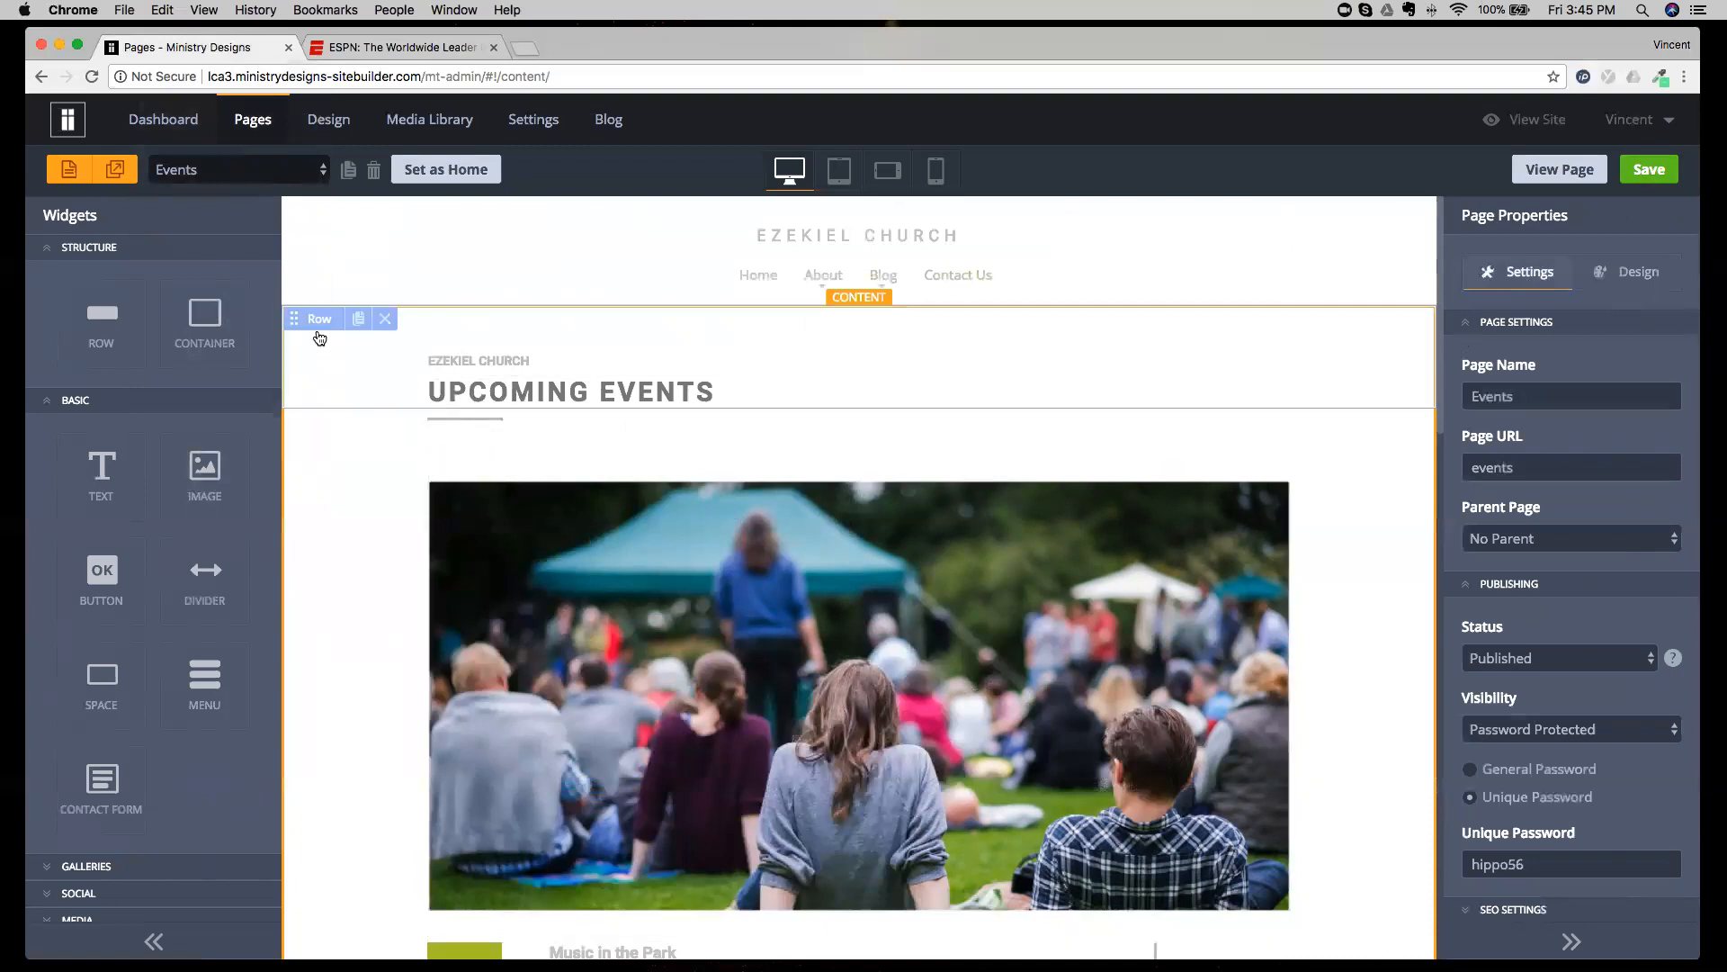
pyautogui.click(260, 172)
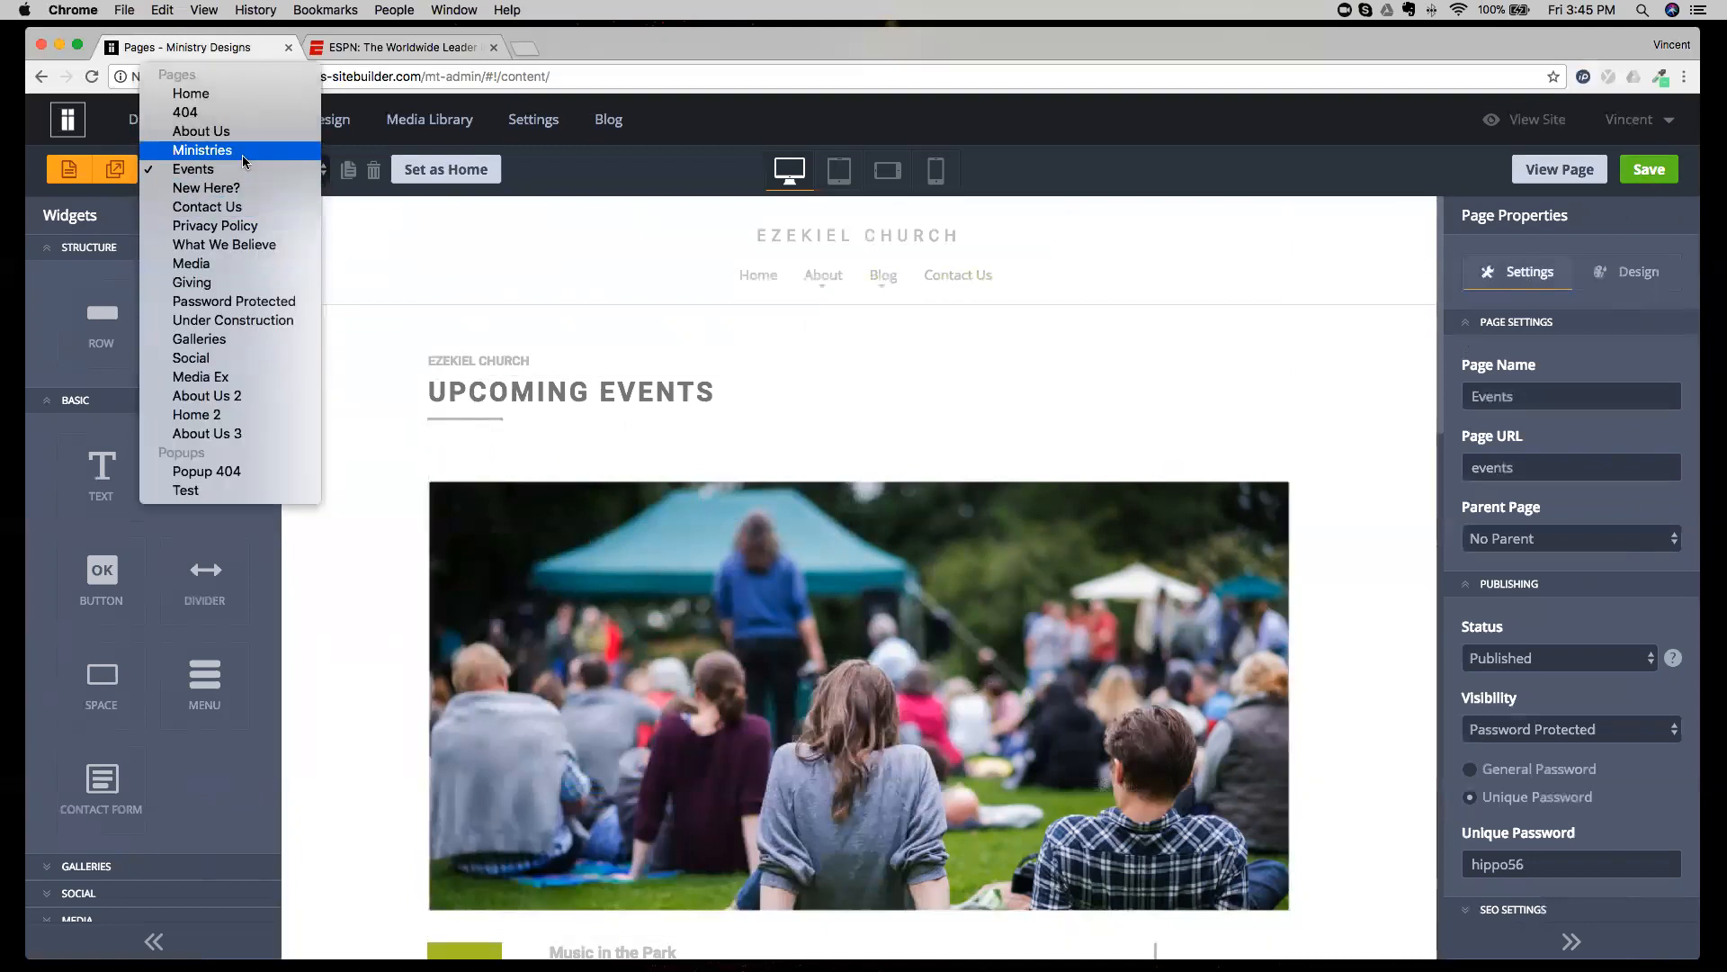
pyautogui.click(589, 161)
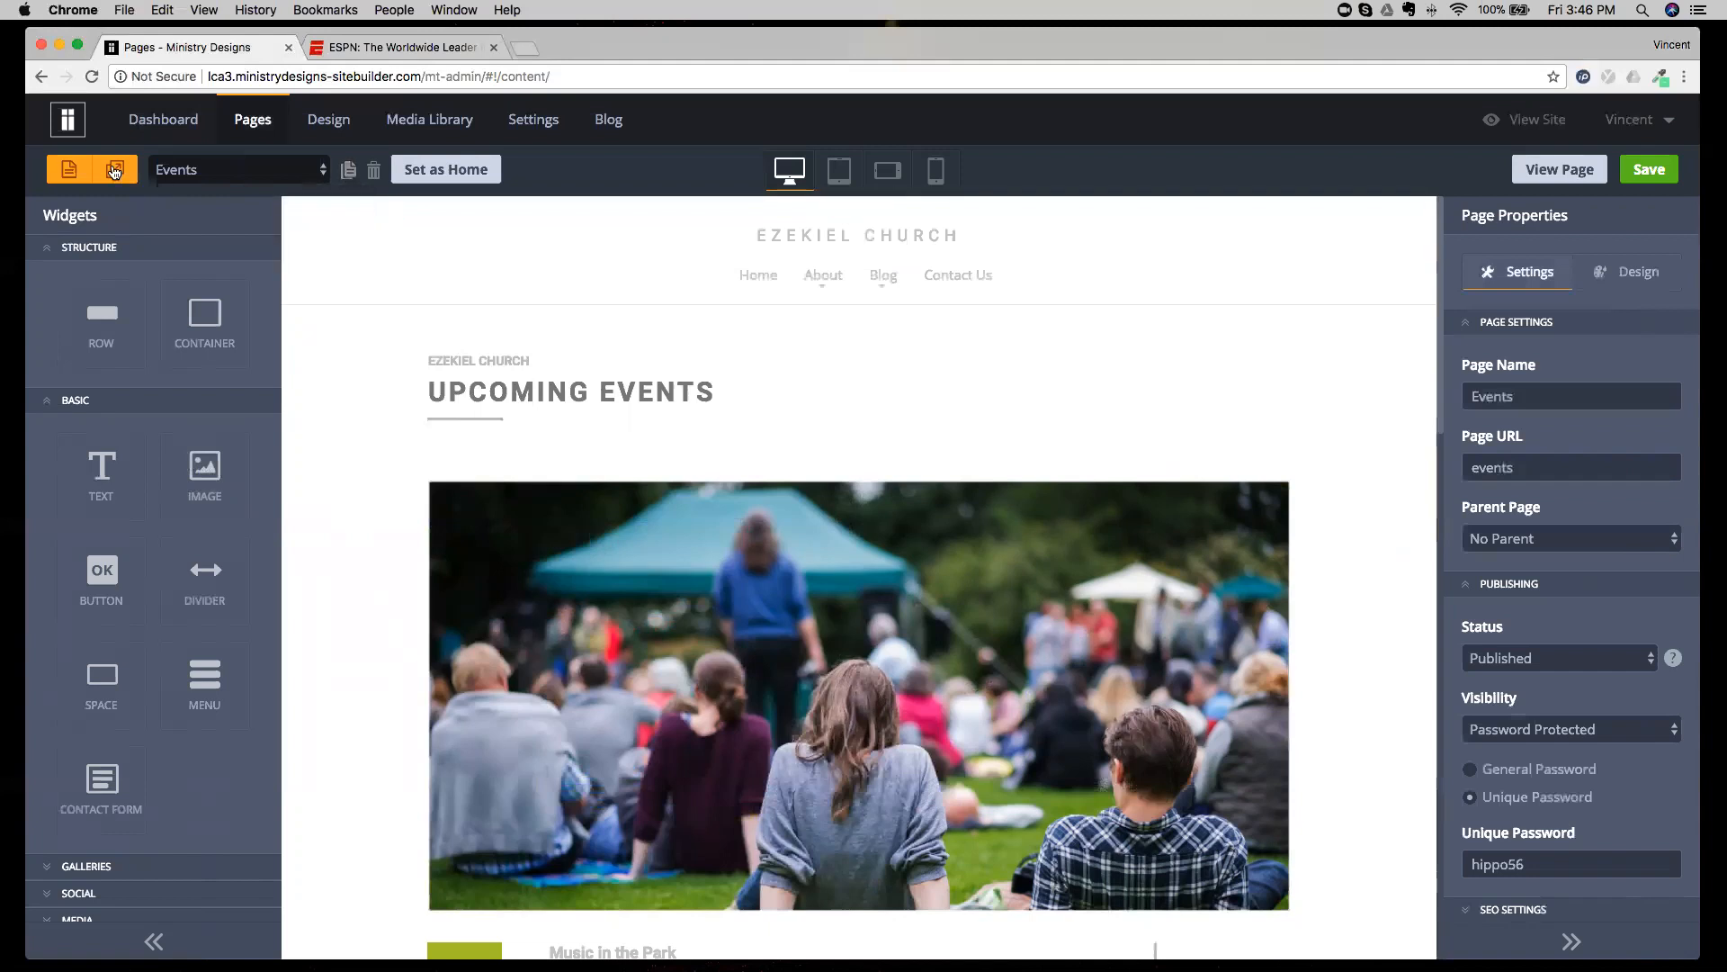
# Add a new page named "Test 1" with the URL test-1, and delete that page.
pyautogui.click(62, 173)
pyautogui.write('Test 1')
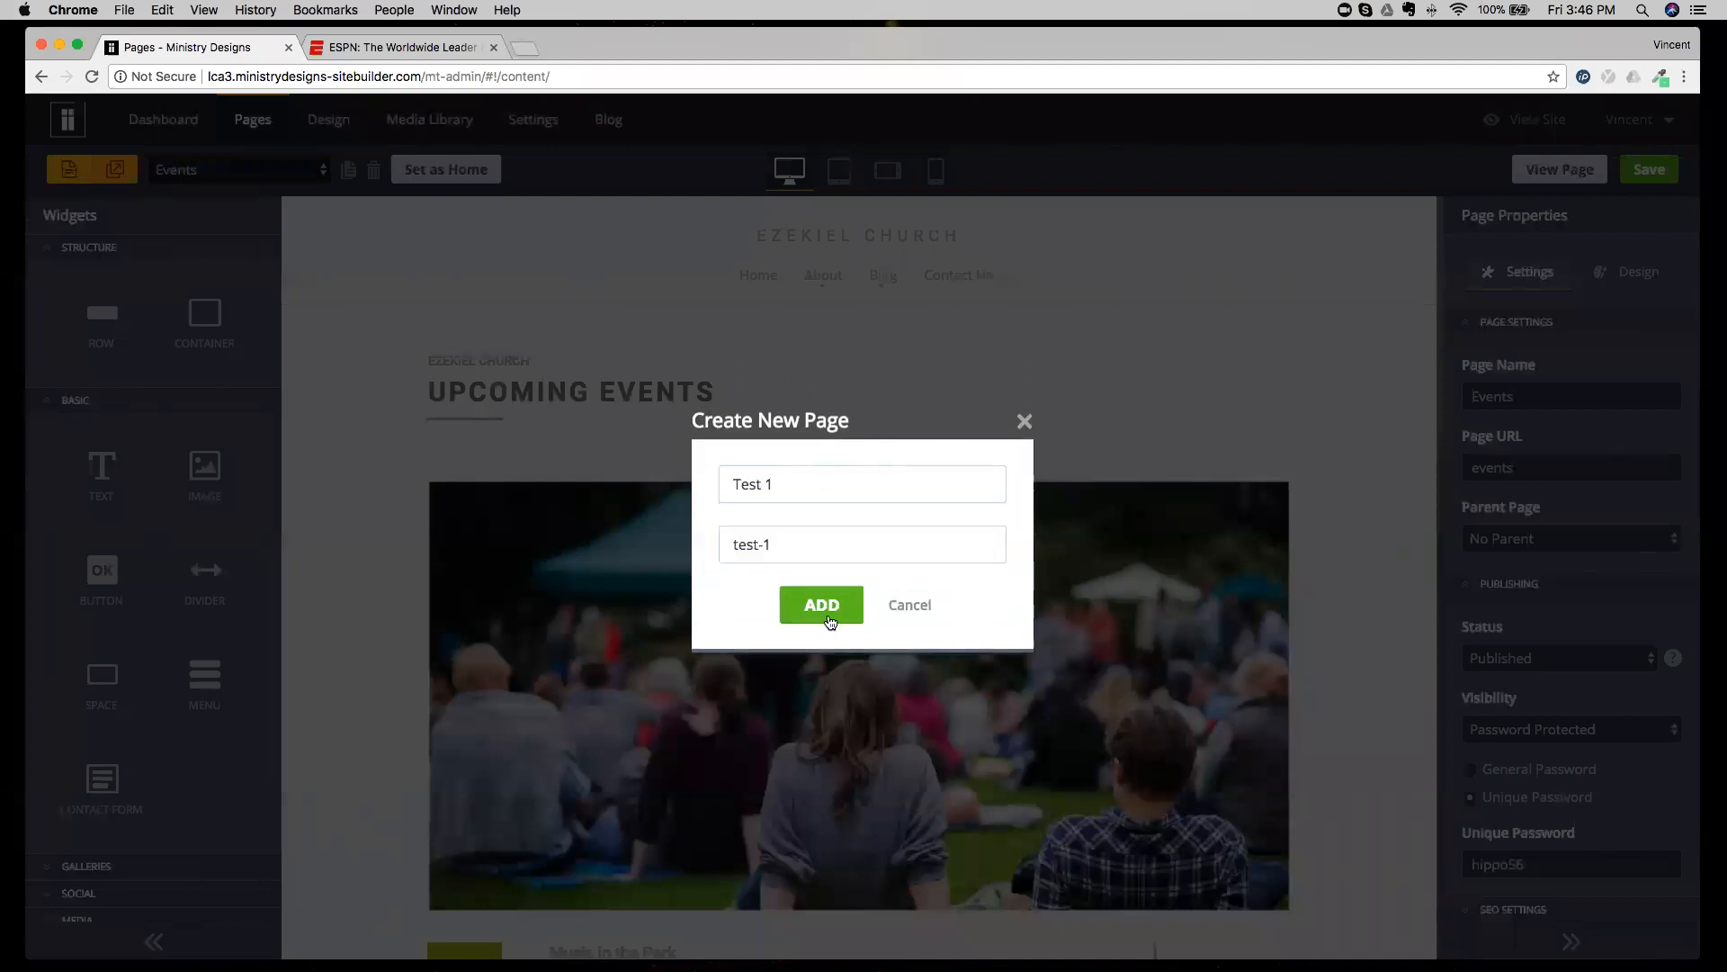
pyautogui.click(833, 616)
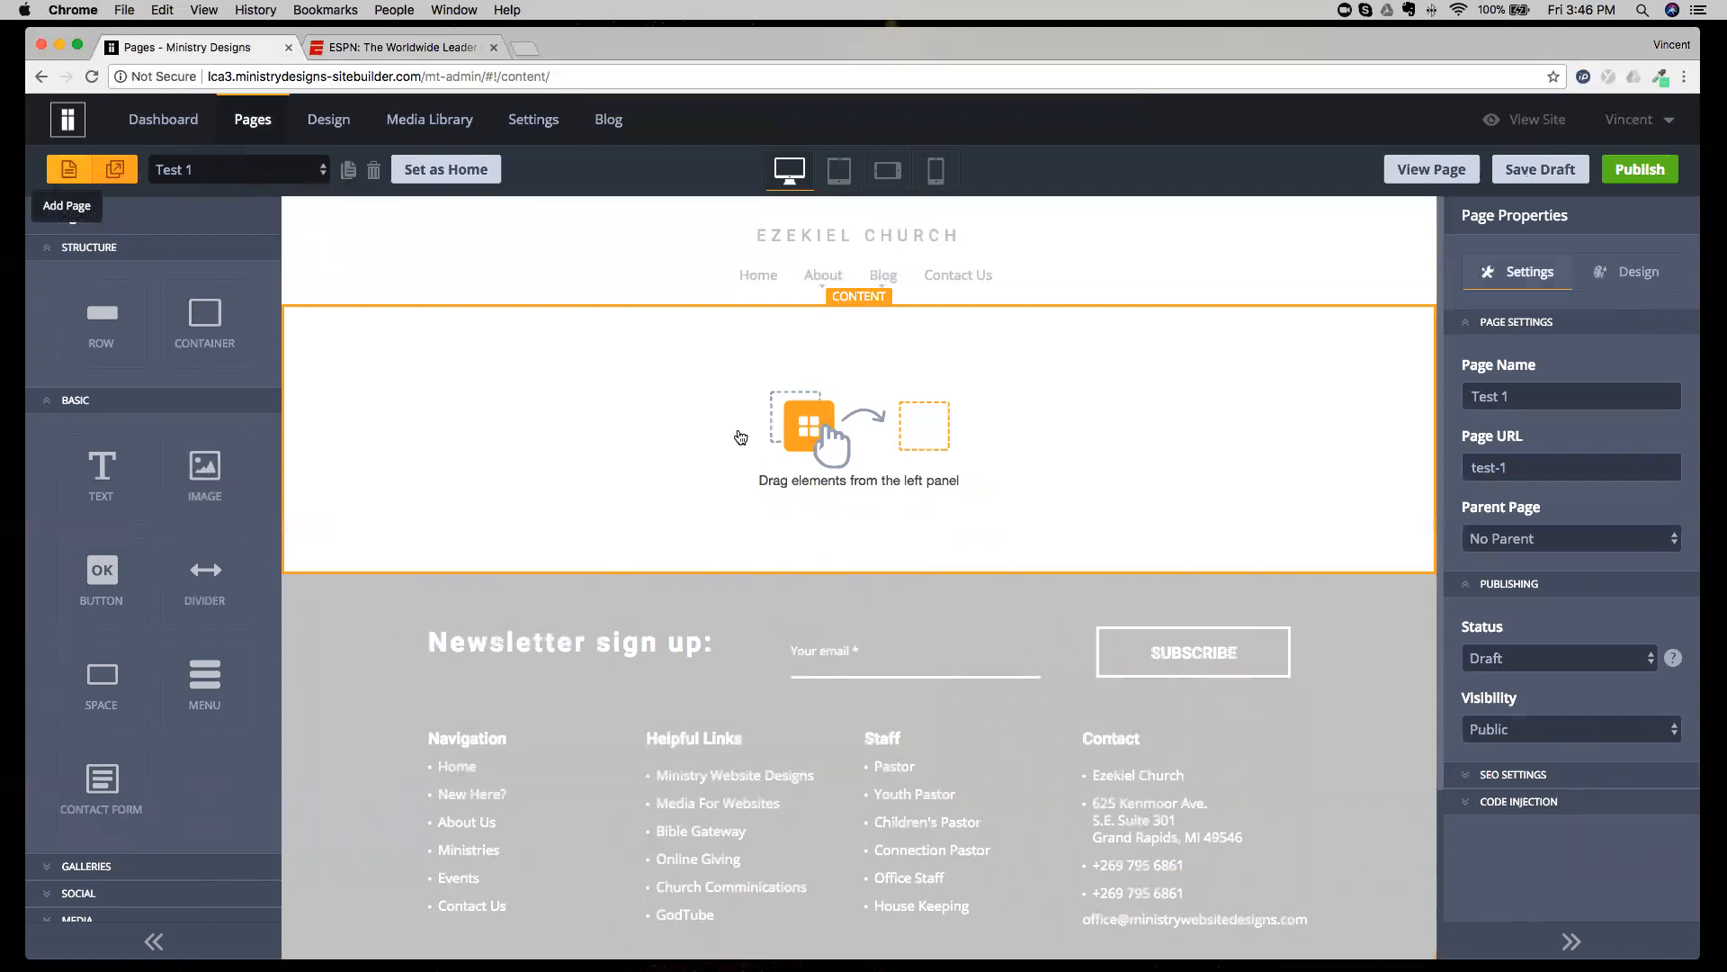
pyautogui.click(373, 169)
pyautogui.click(809, 553)
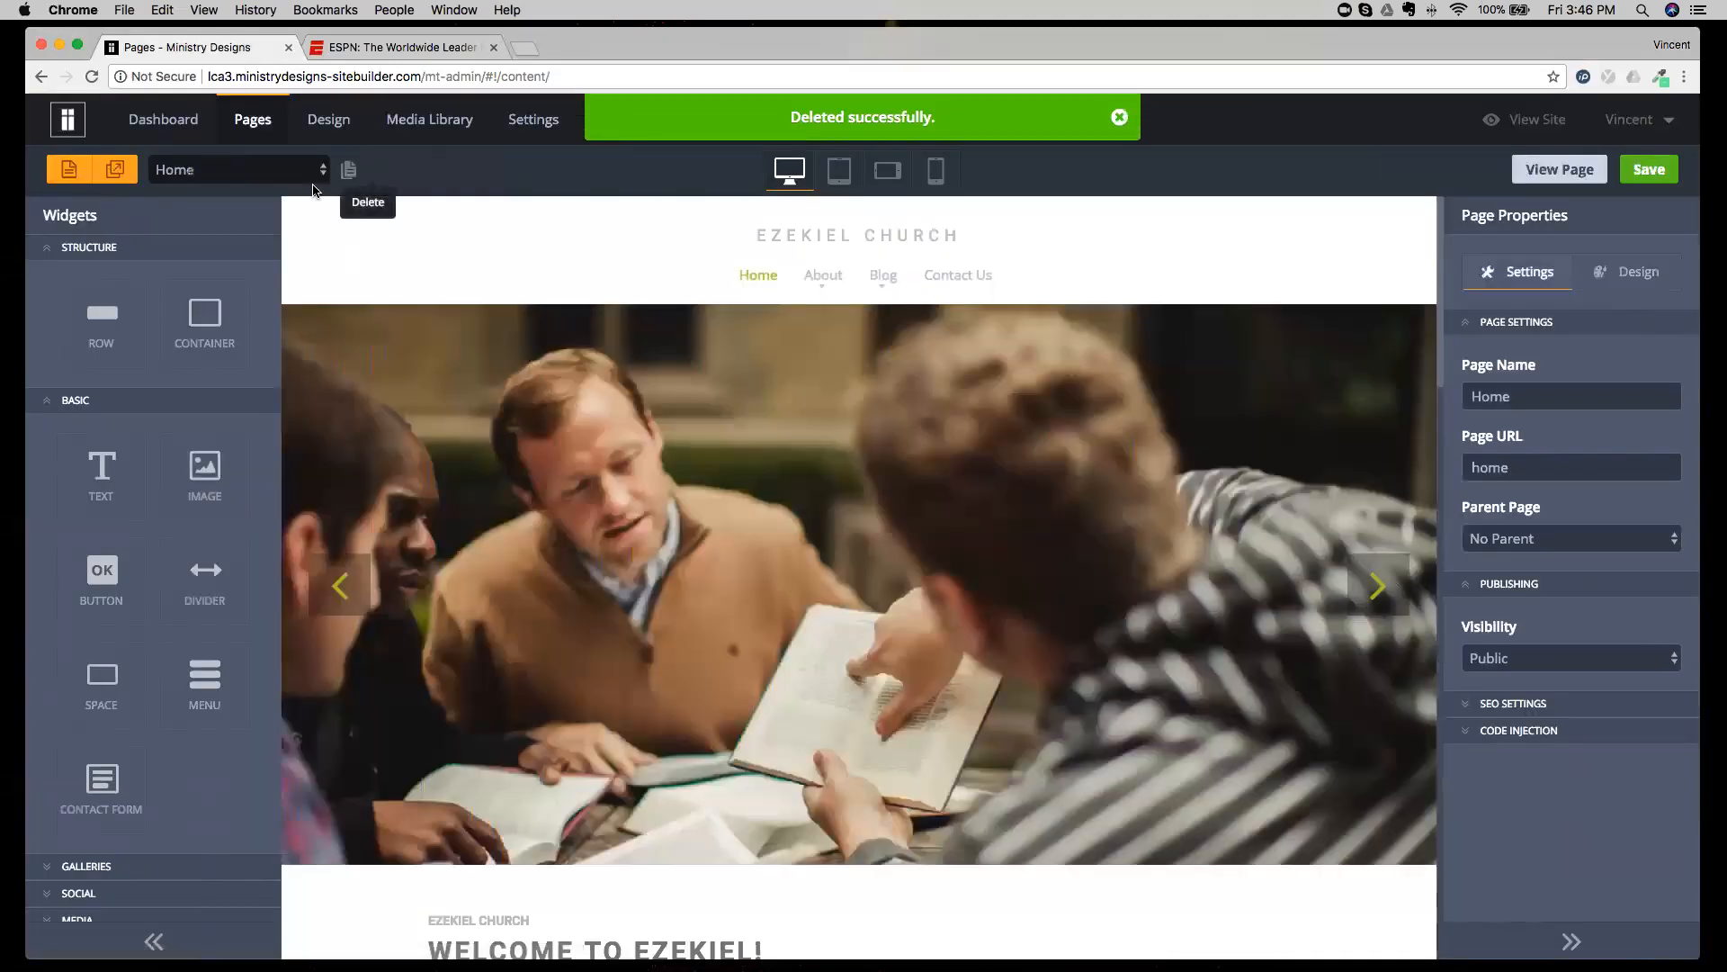
# Switch to the About Us page and duplicate it.
pyautogui.click(306, 176)
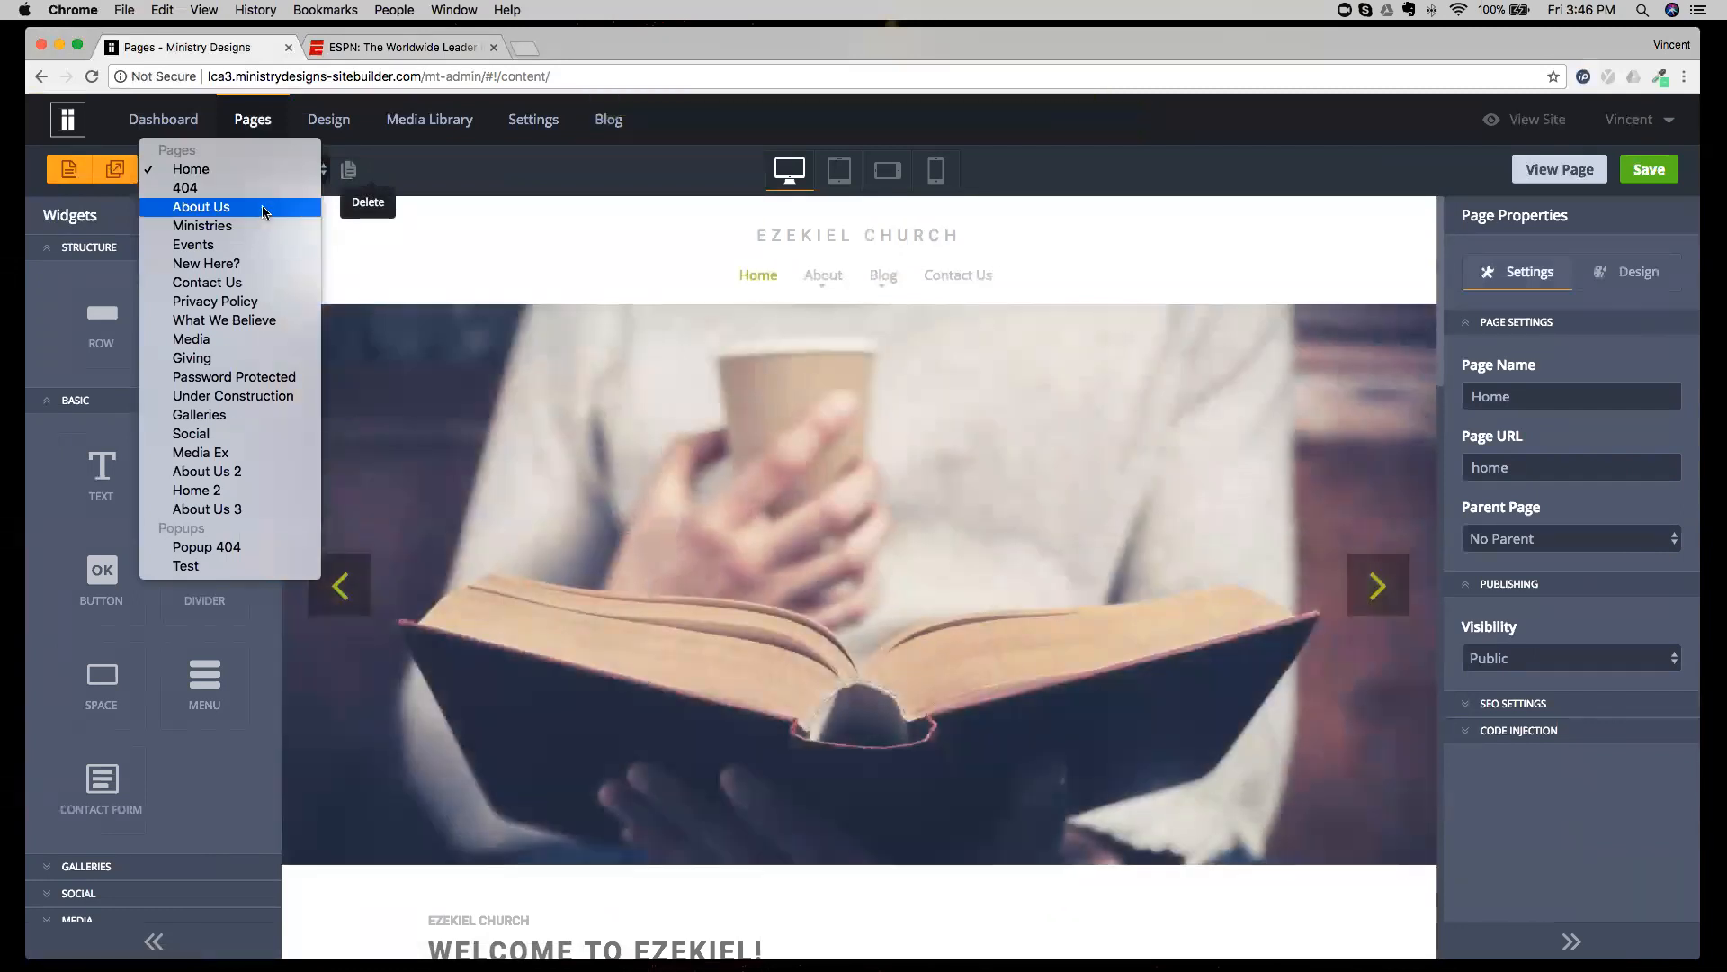
pyautogui.click(263, 208)
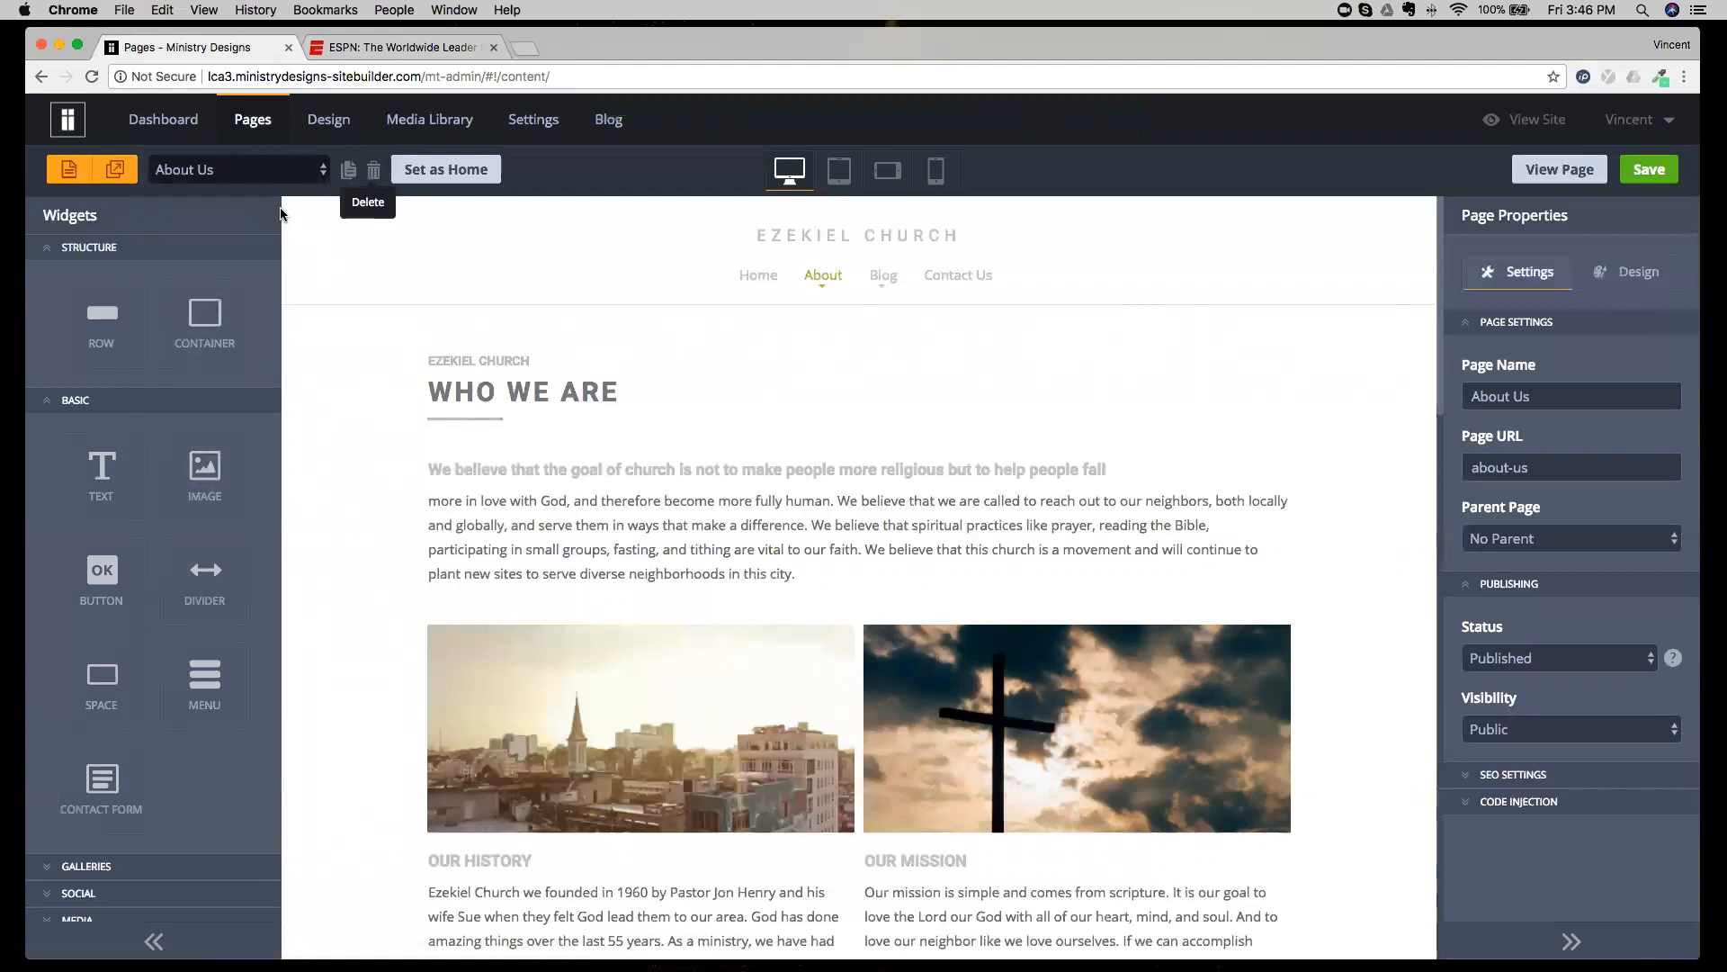
pyautogui.click(347, 171)
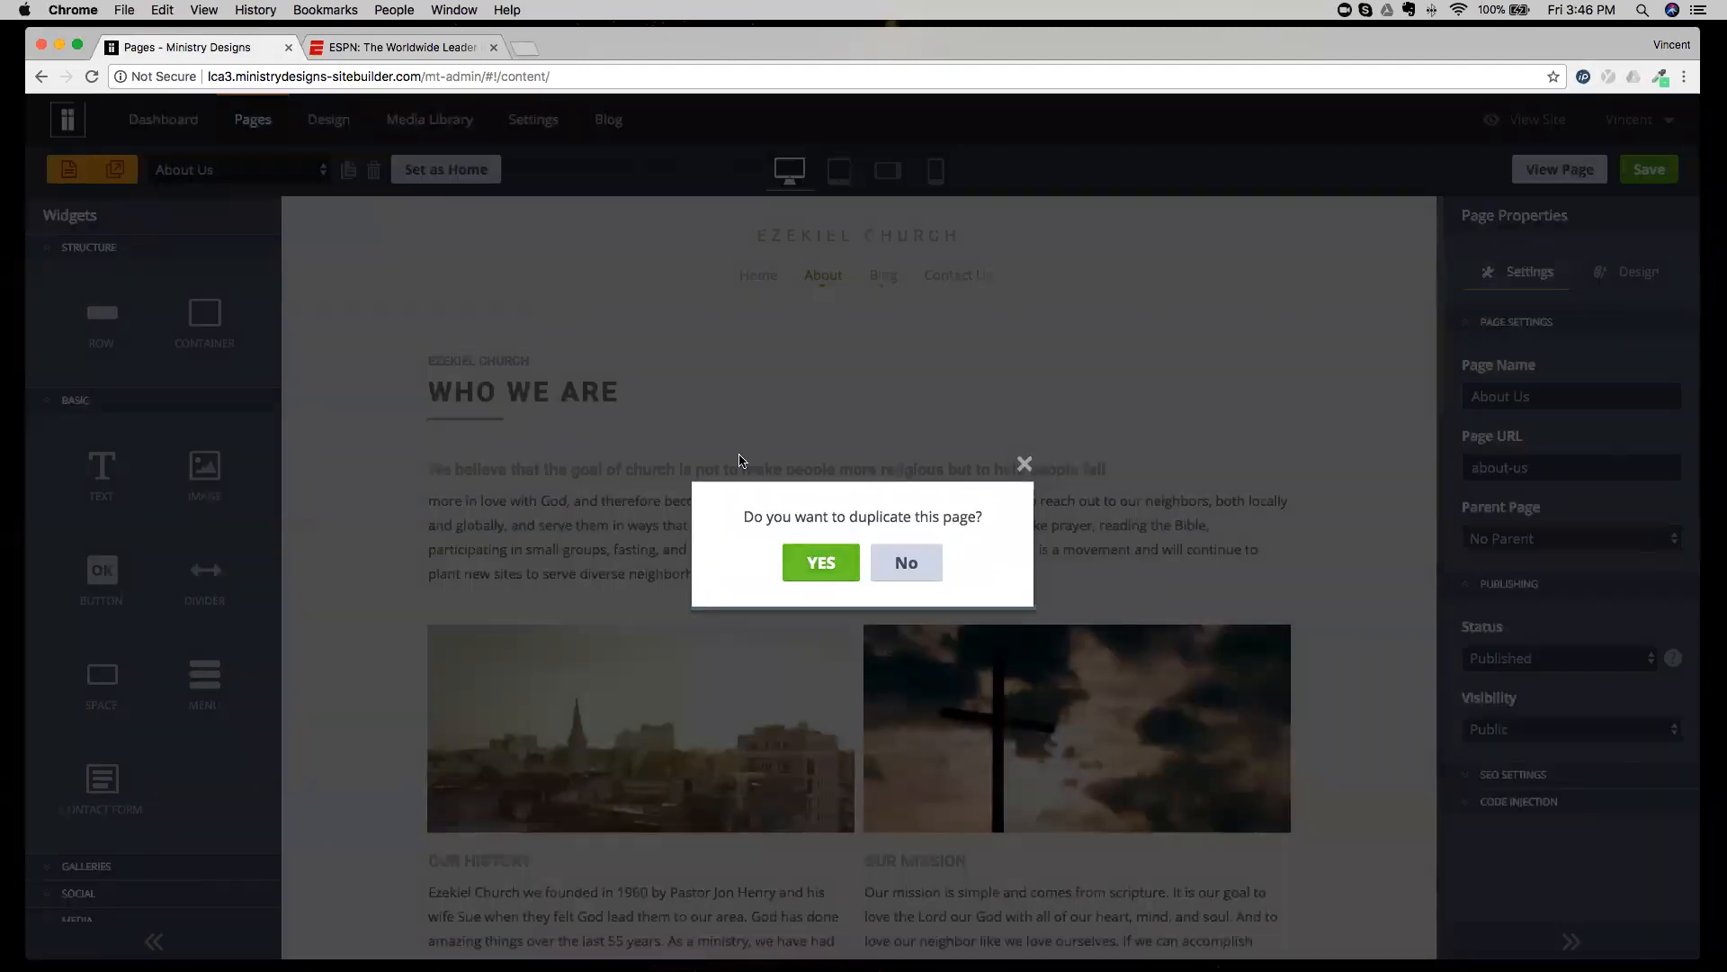
pyautogui.click(818, 554)
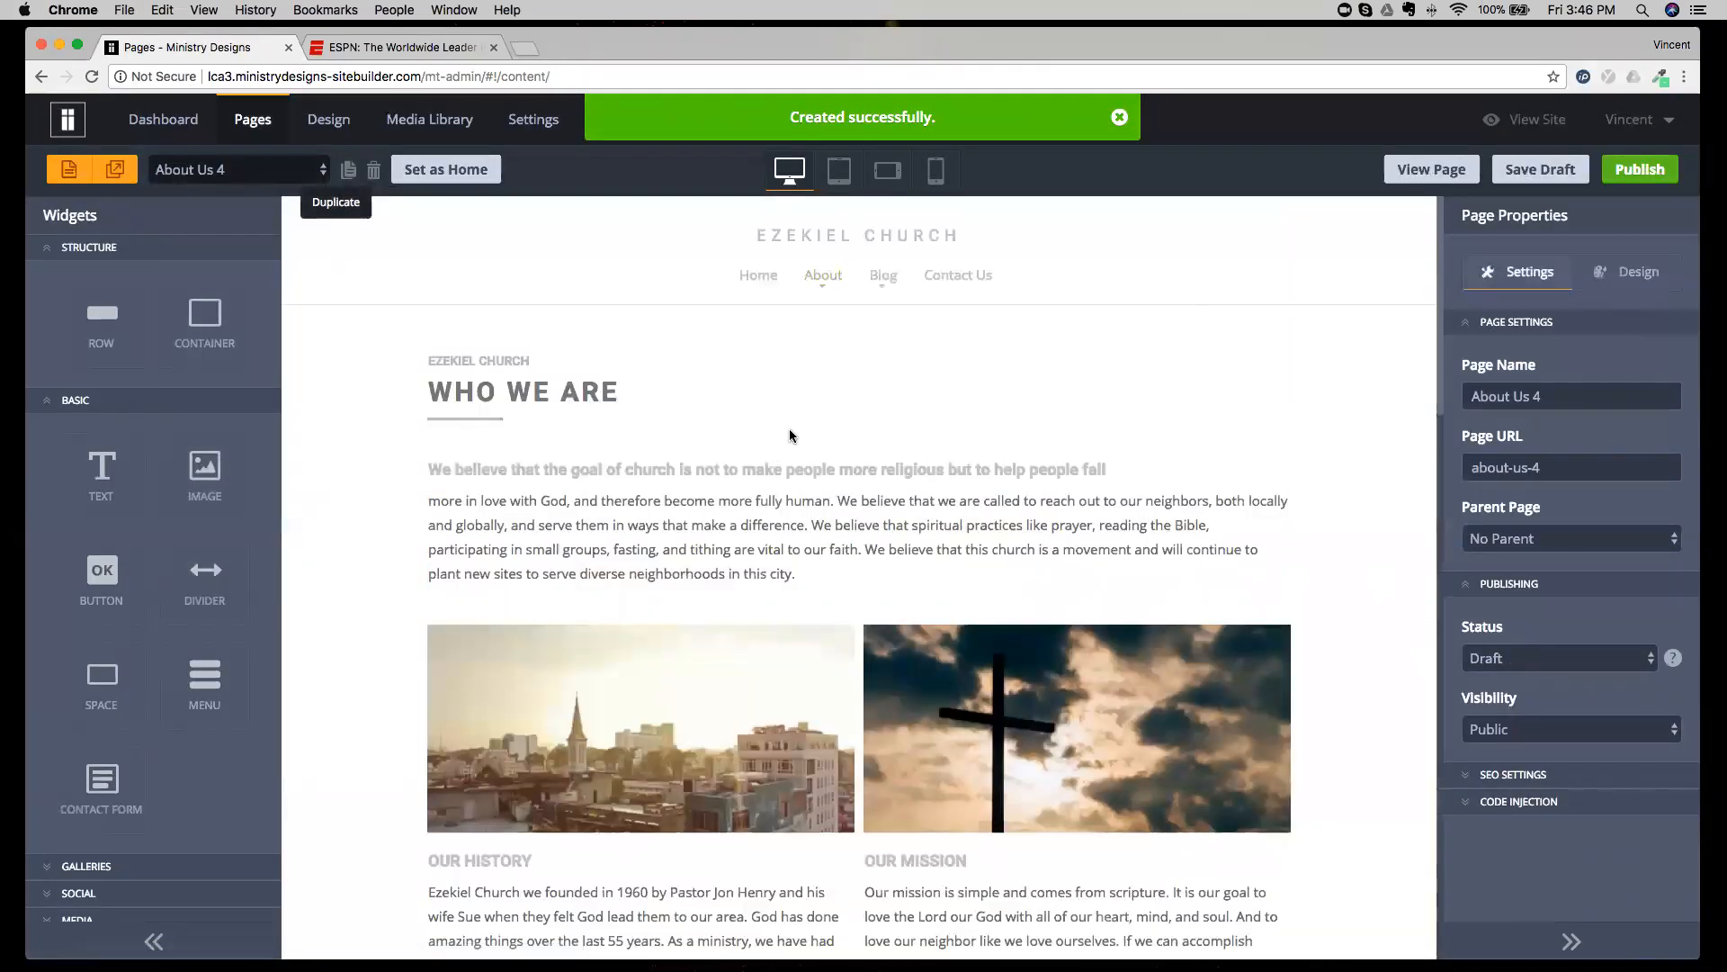
# Name the duplicated page "Men's Retreat" and let its page URL update to mens-retreat.
pyautogui.tripleClick(1566, 396)
pyautogui.write('Men')
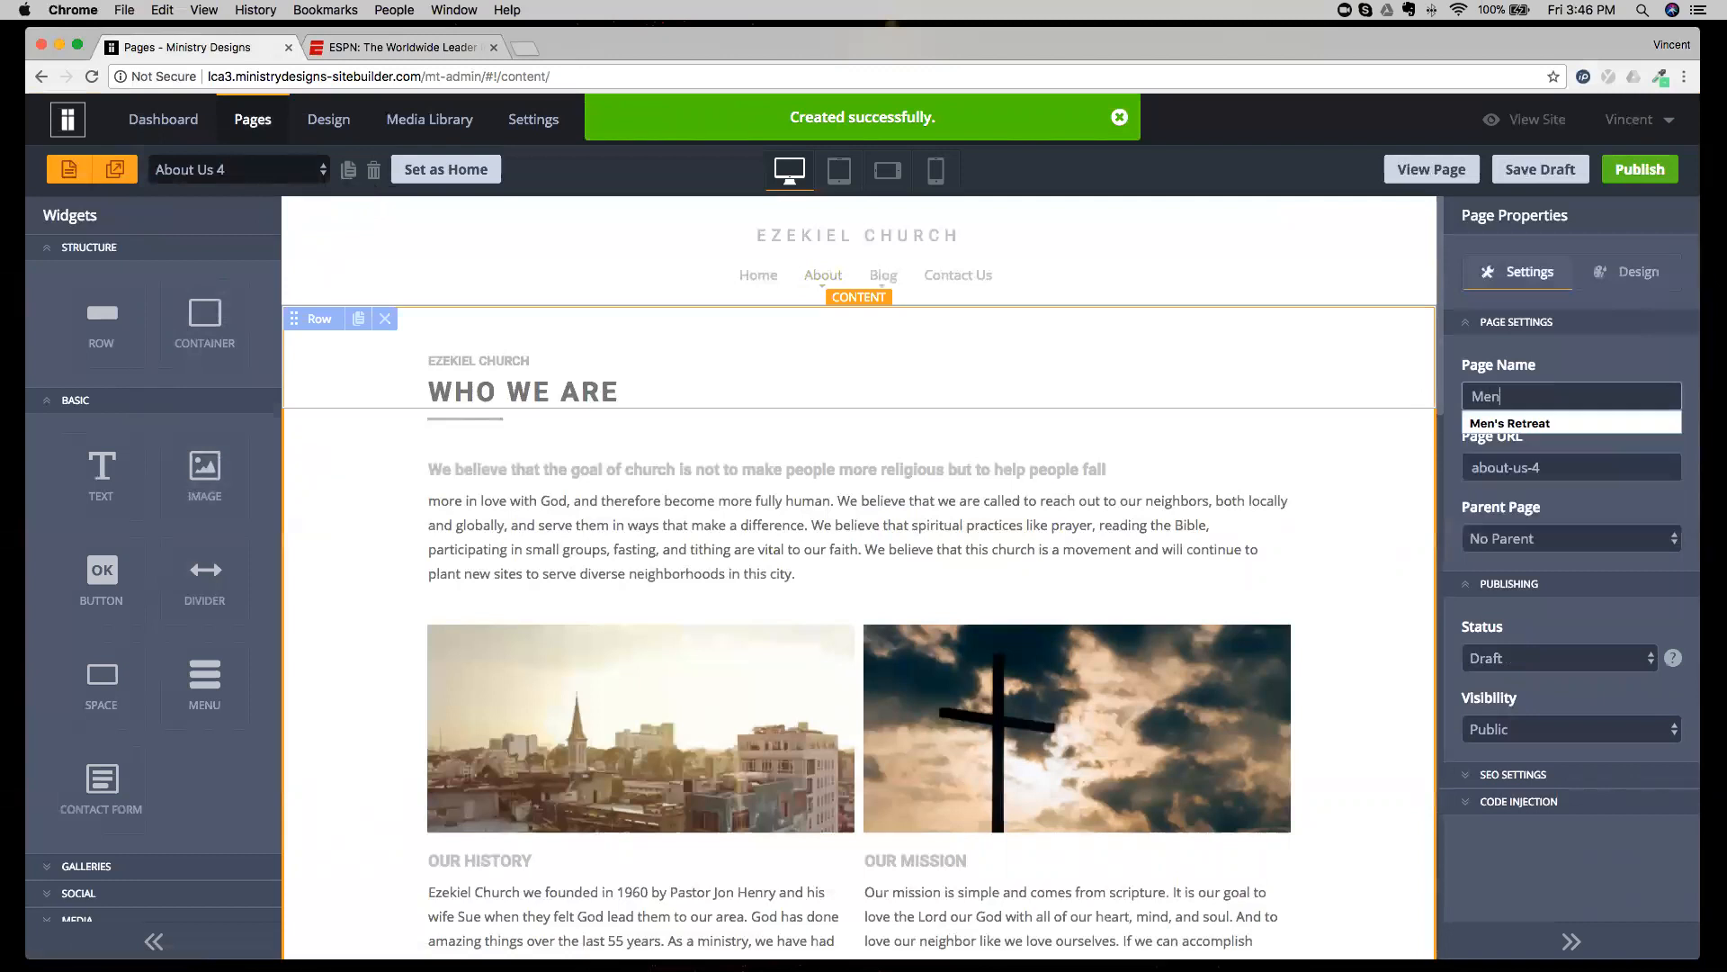
pyautogui.write("'s")
pyautogui.press('Down')
pyautogui.press('Return')
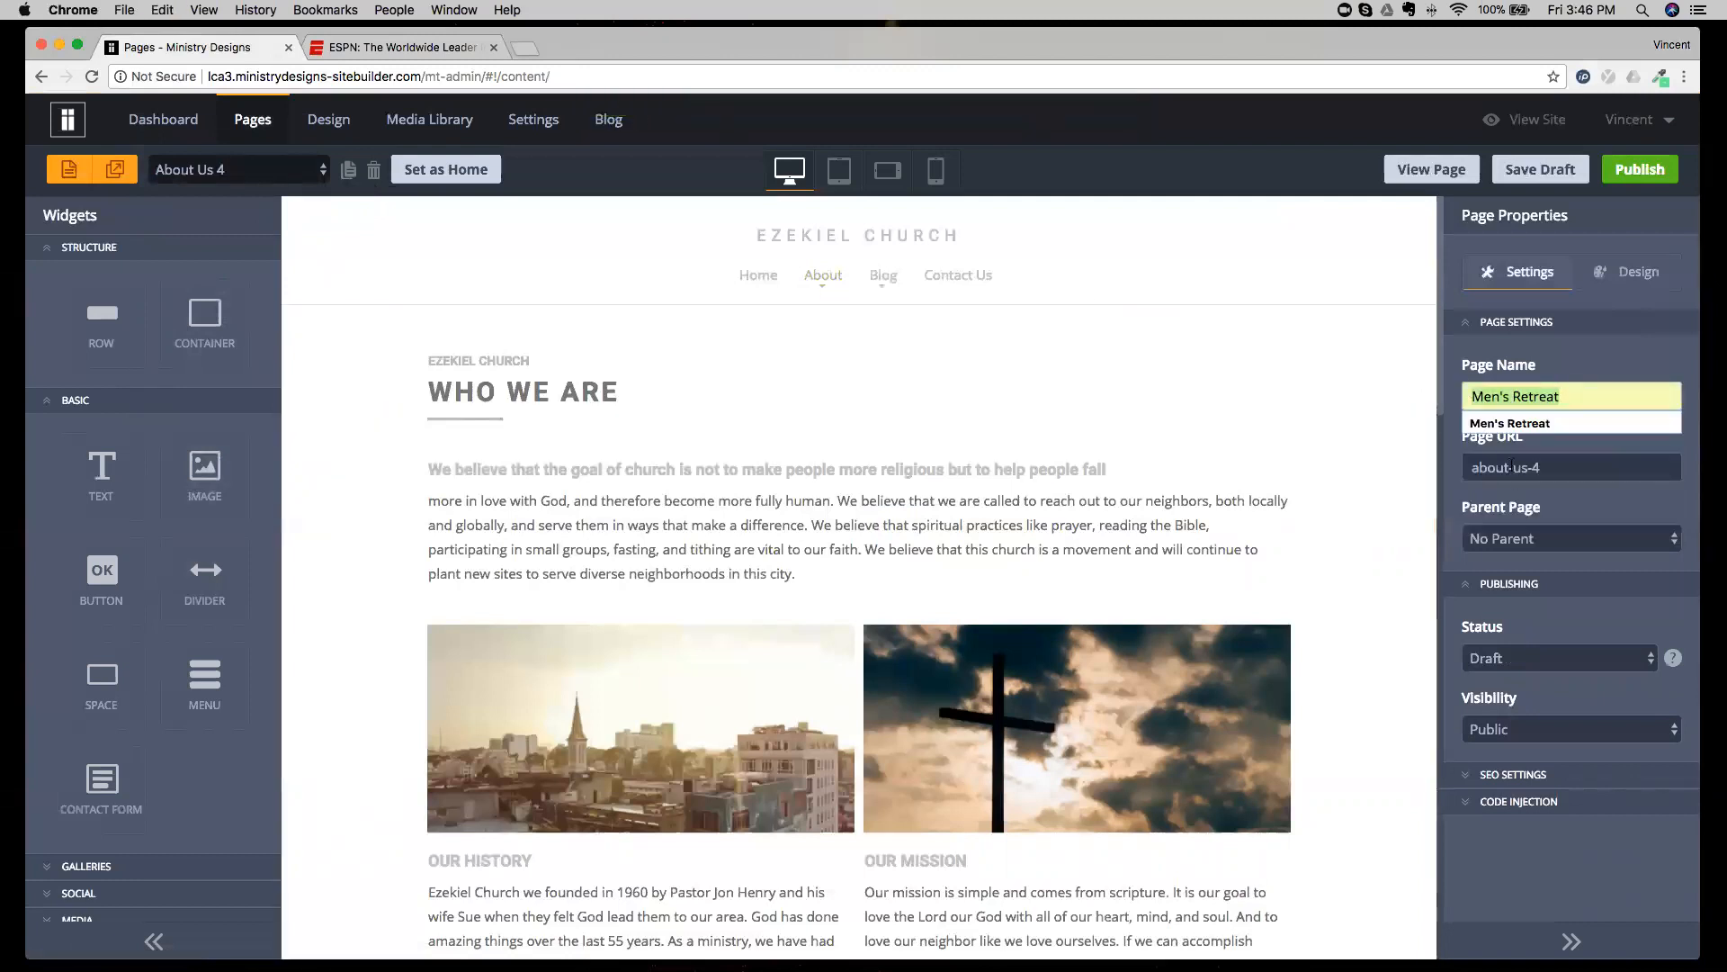
pyautogui.press('Tab')
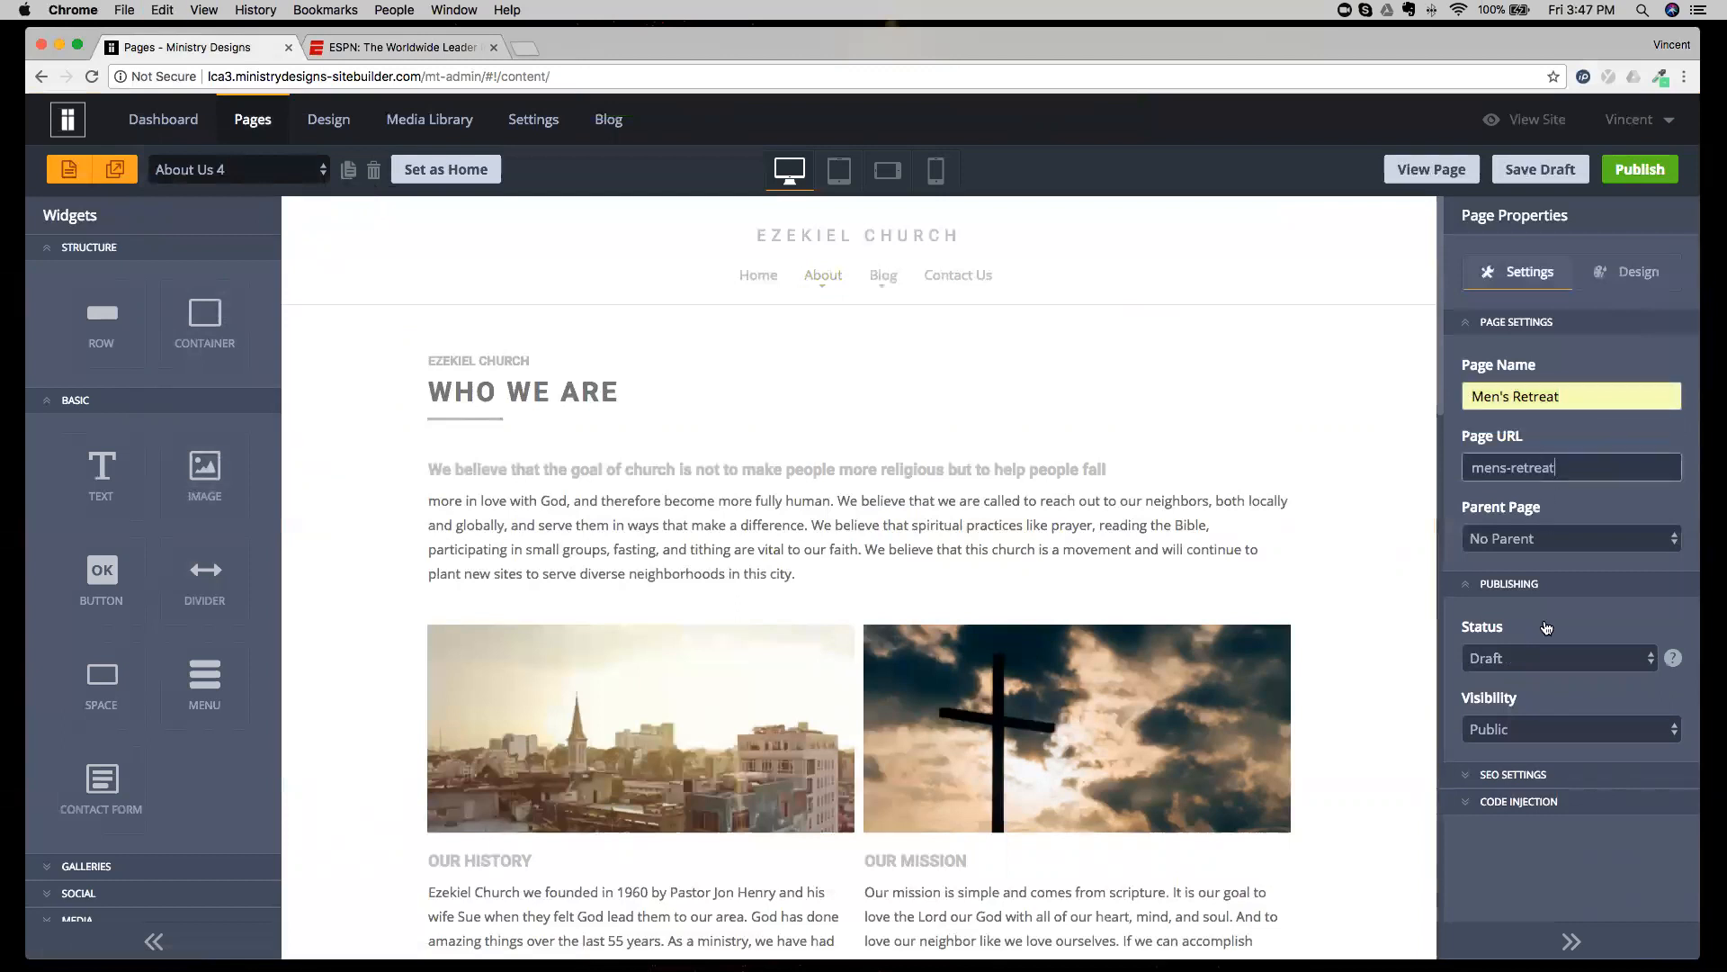
# Set the page title in the SEO settings to "Men's Retreat" and publish the page.
pyautogui.click(1515, 774)
pyautogui.write("Men's Retreat")
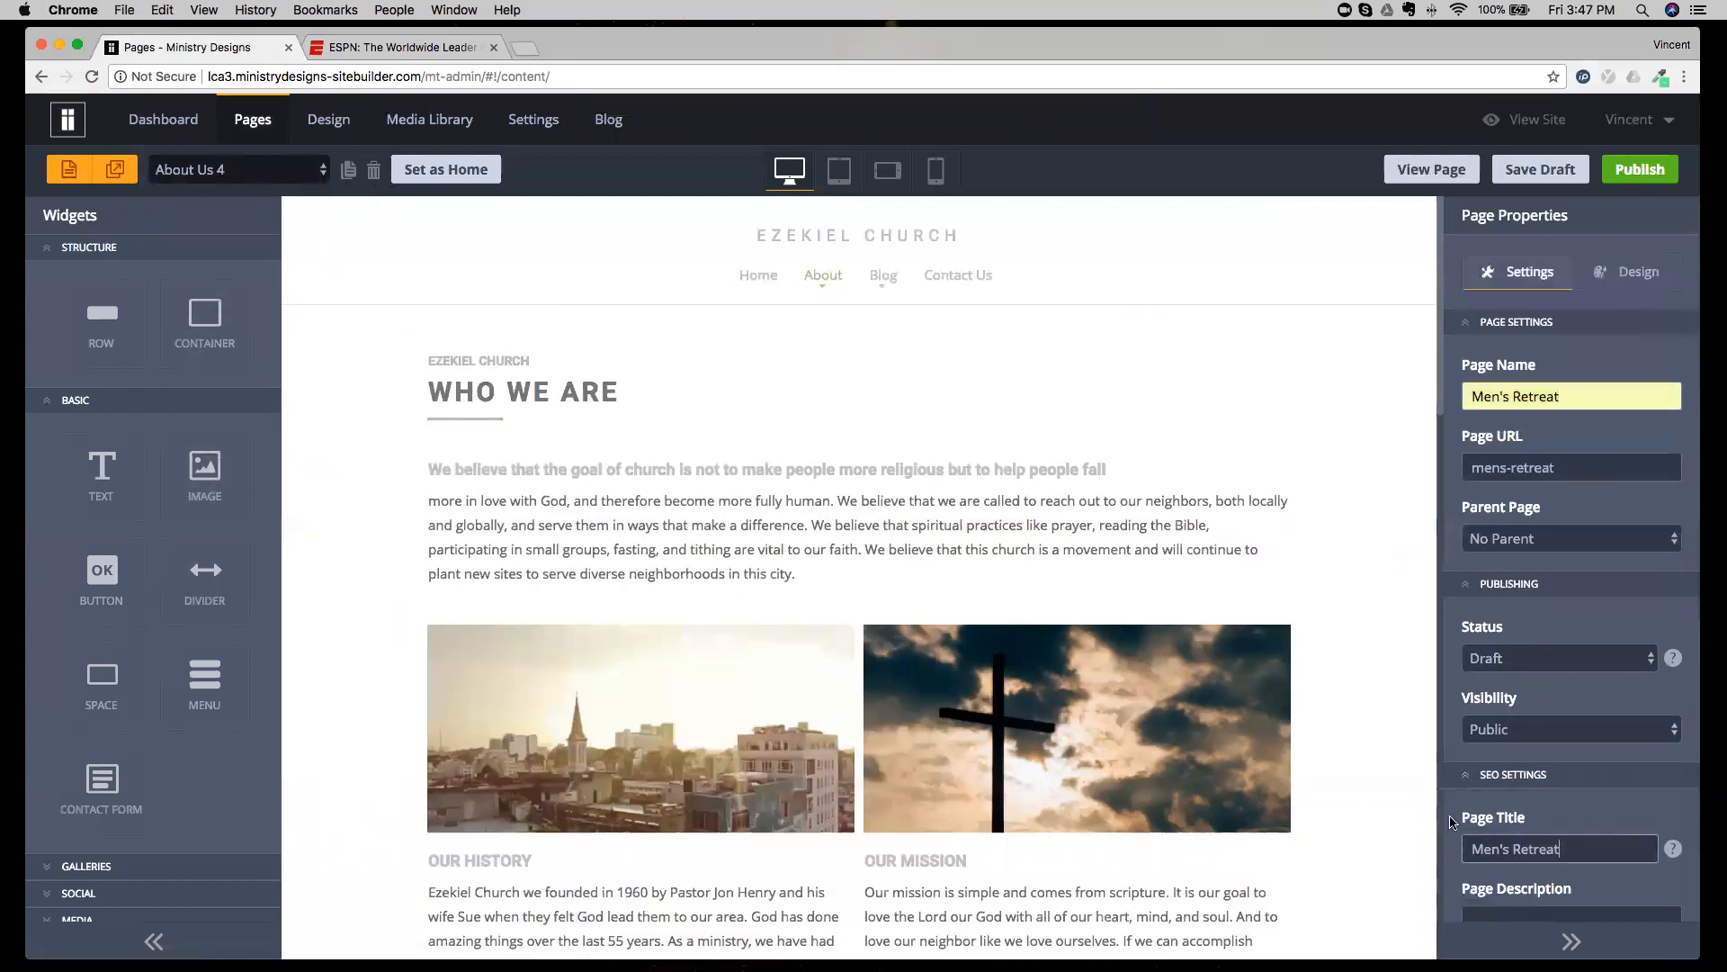
pyautogui.click(1619, 171)
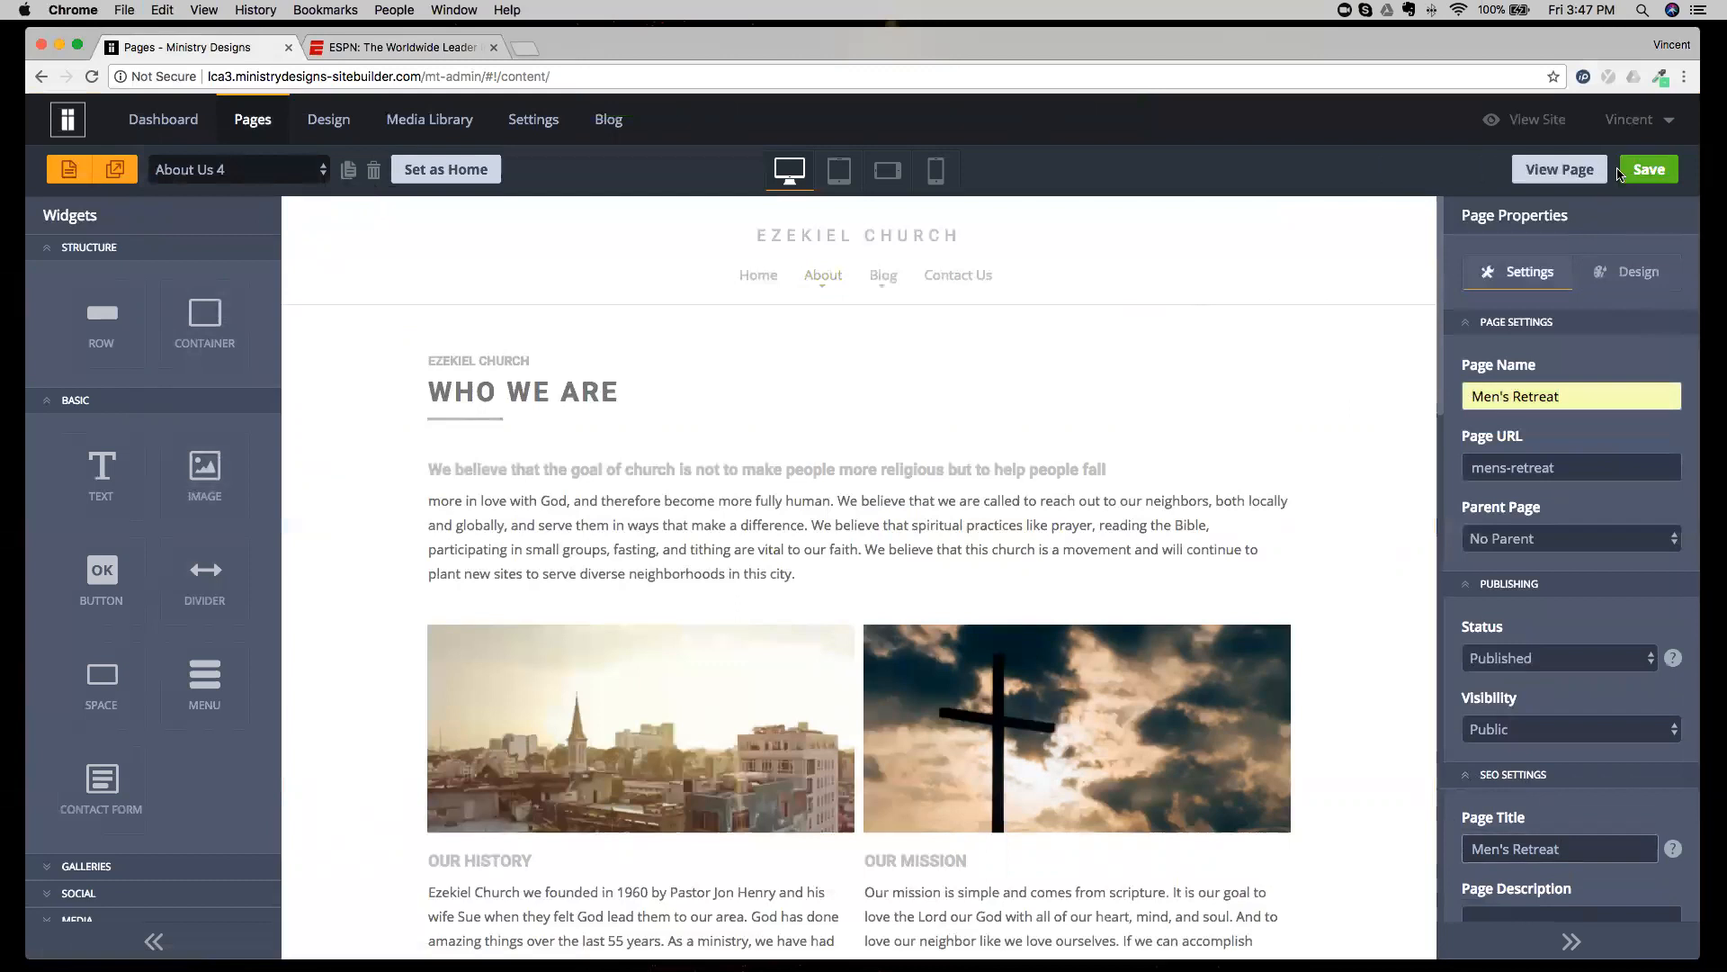
# Replace the WHO WE ARE heading on the Men's Retreat page with "MEN'S RETREAT".
pyautogui.click(663, 400)
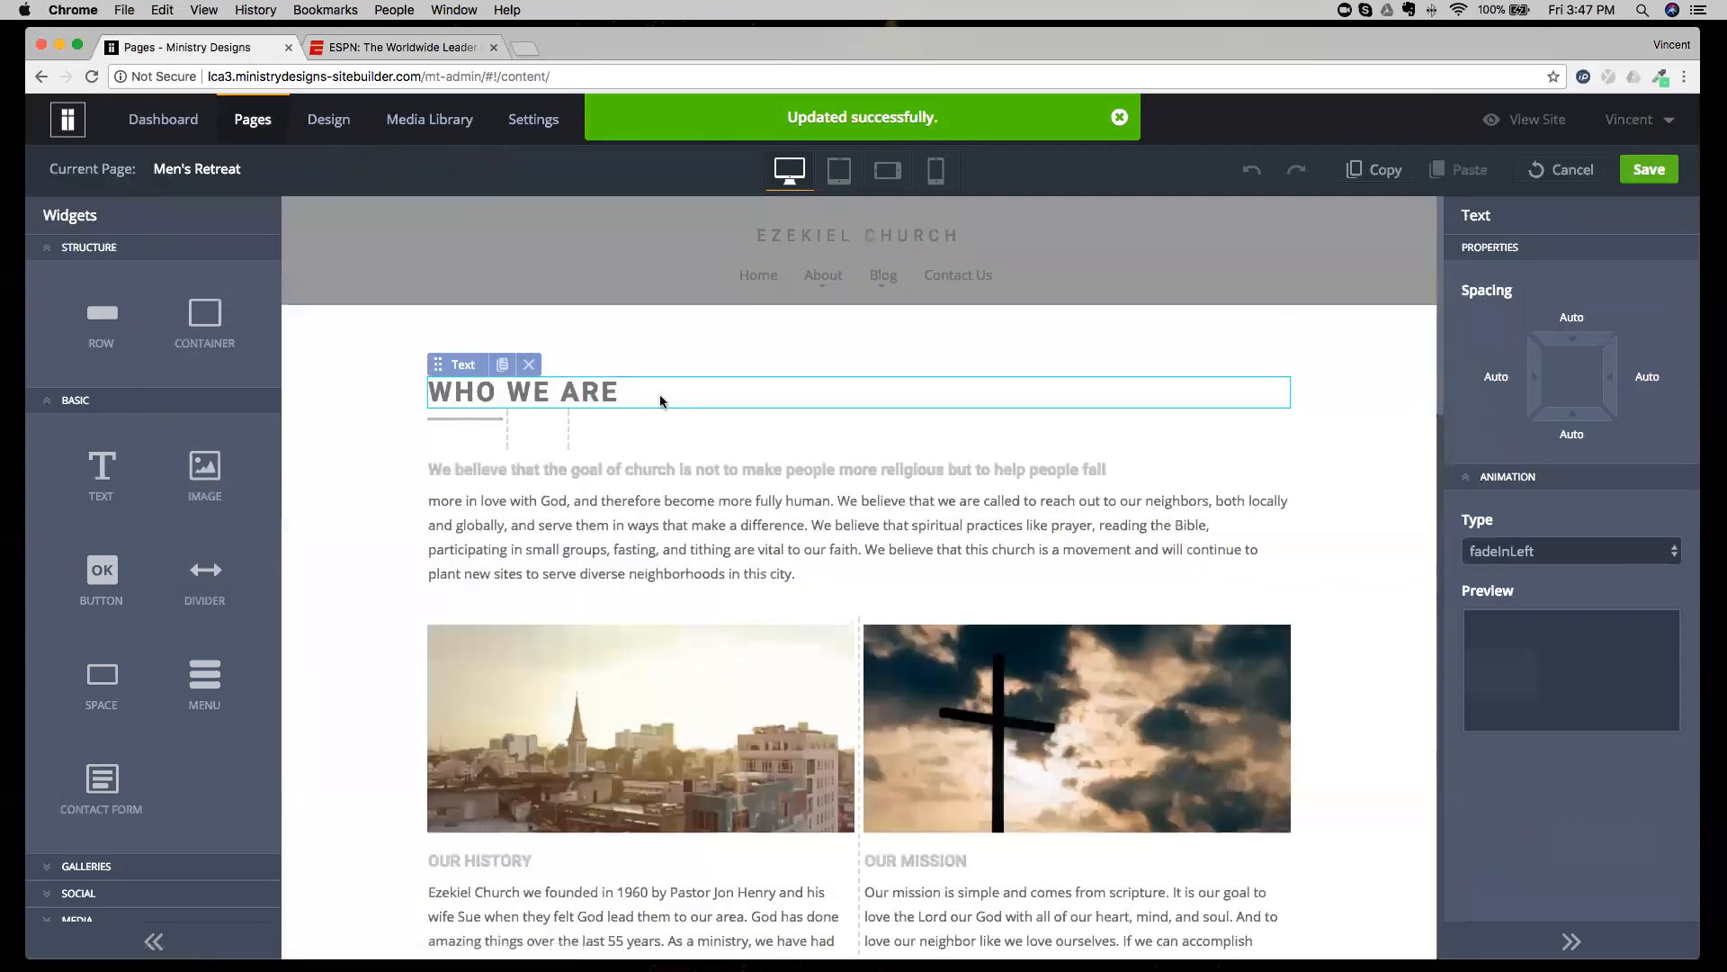
pyautogui.tripleClick(660, 394)
pyautogui.write("MEN'S RETREAT")
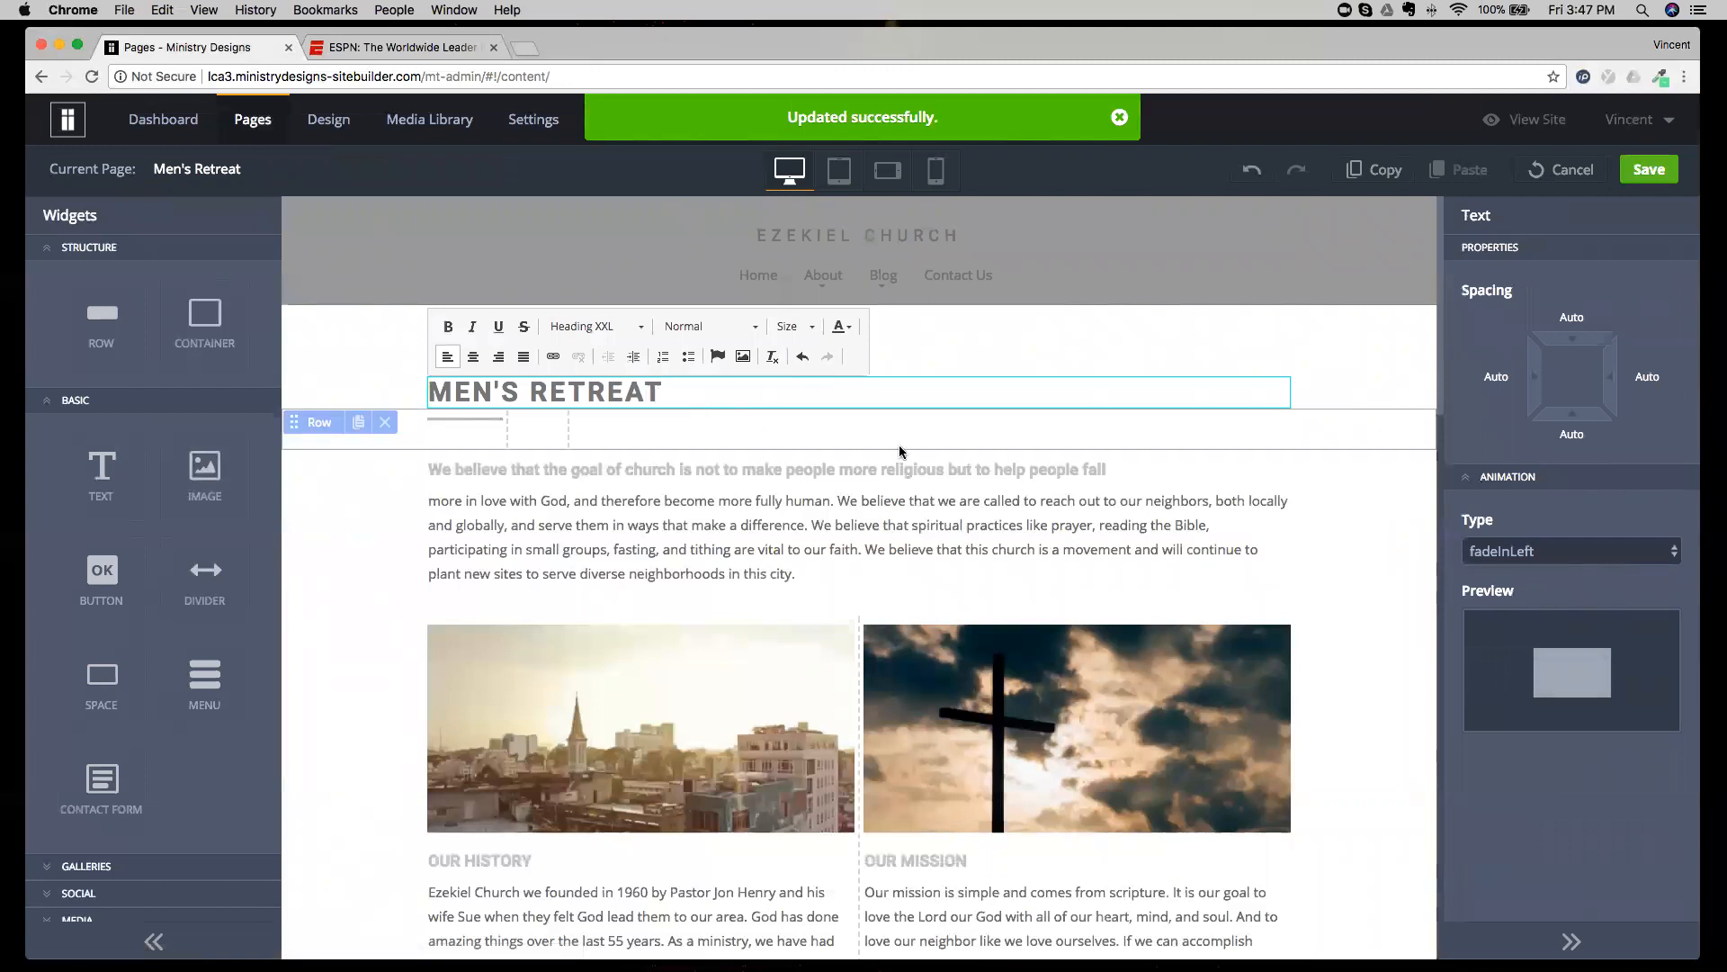
pyautogui.click(1333, 509)
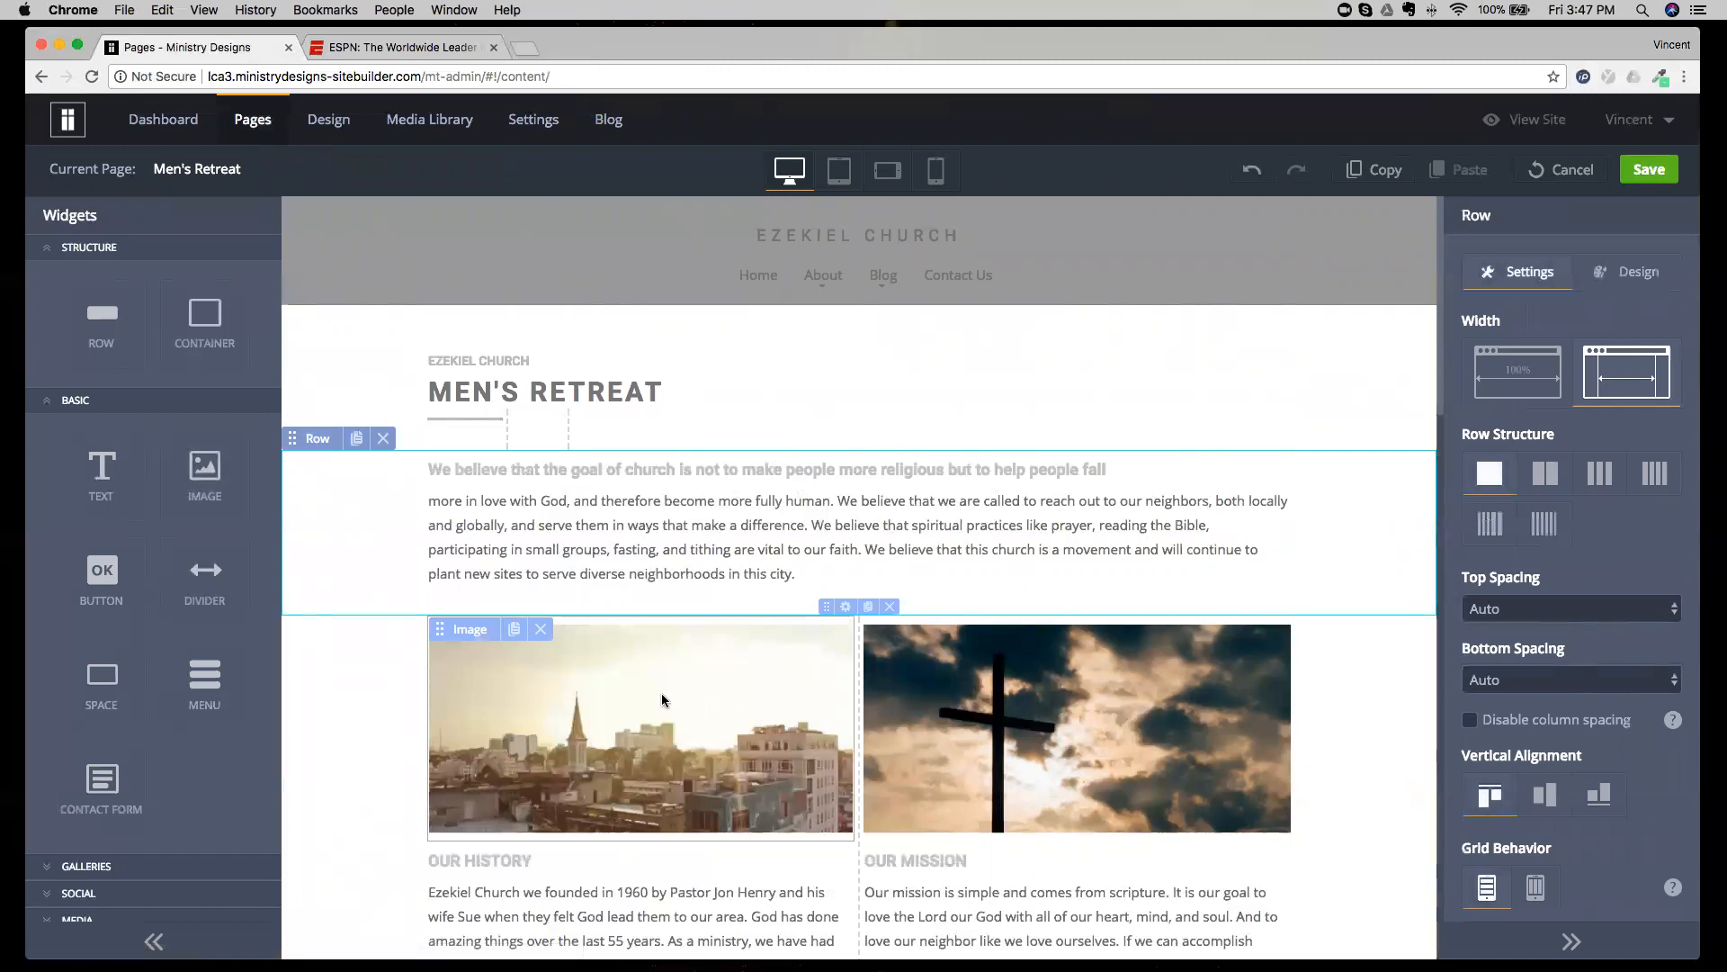
# Look through the duplicated content of the Men's Retreat page and discard its unsaved changes.
pyautogui.scroll(-12, 662, 700)
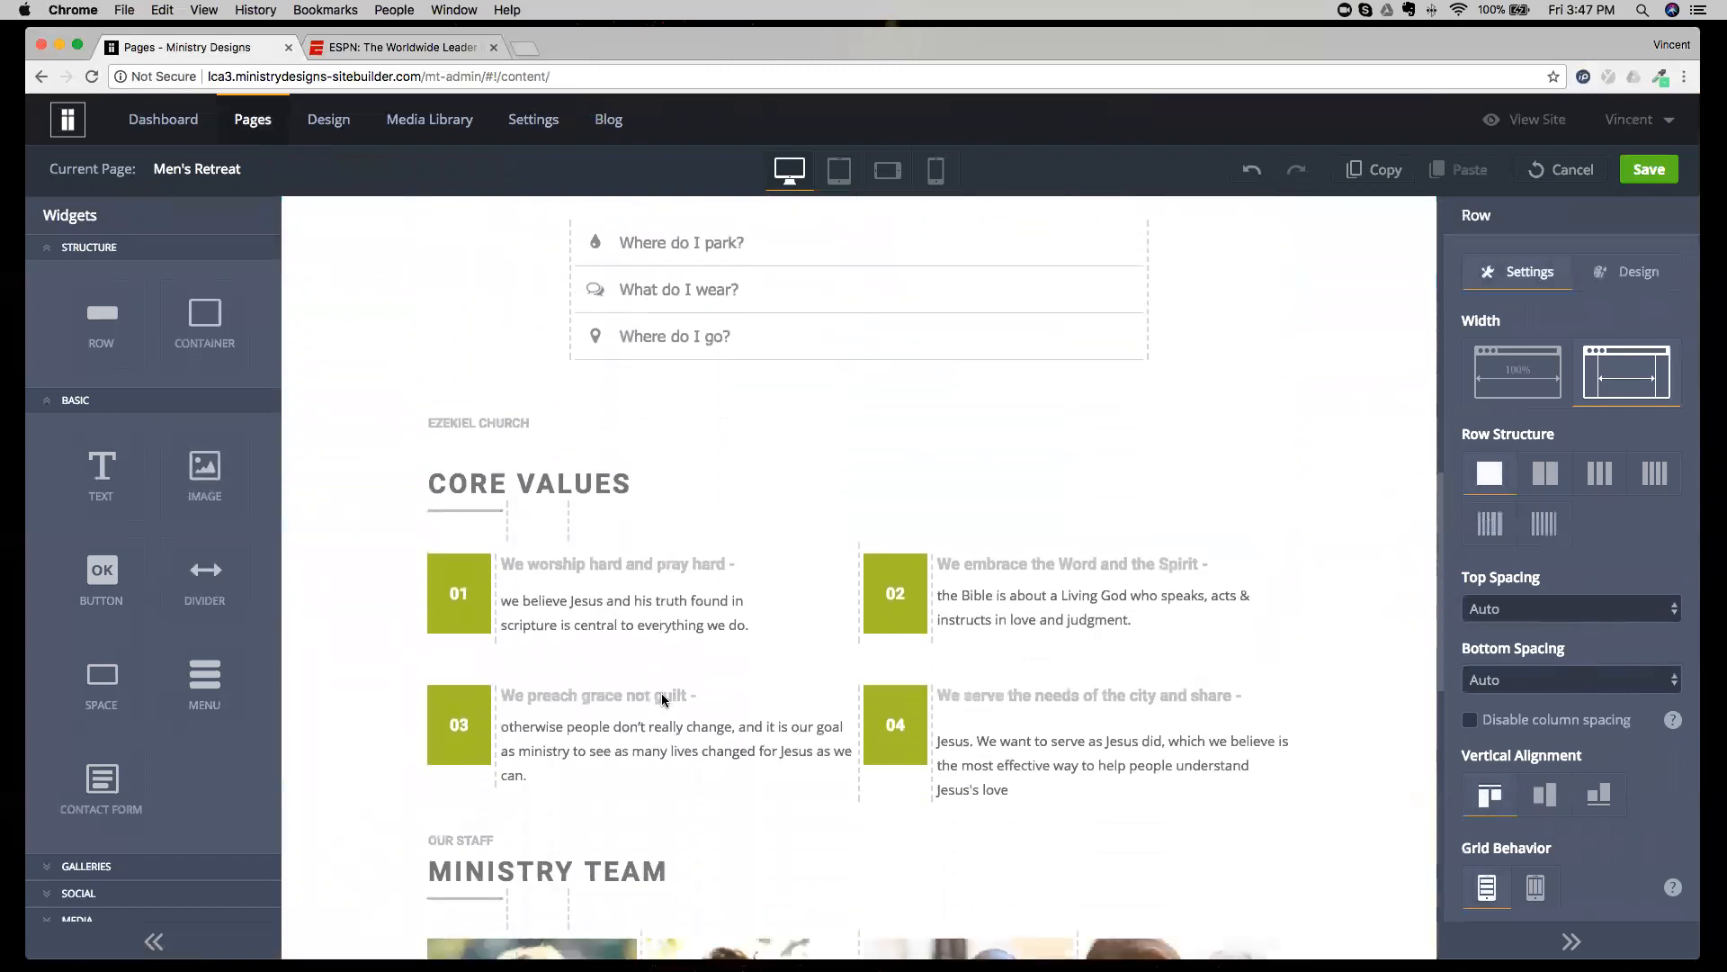
pyautogui.scroll(-3, 662, 700)
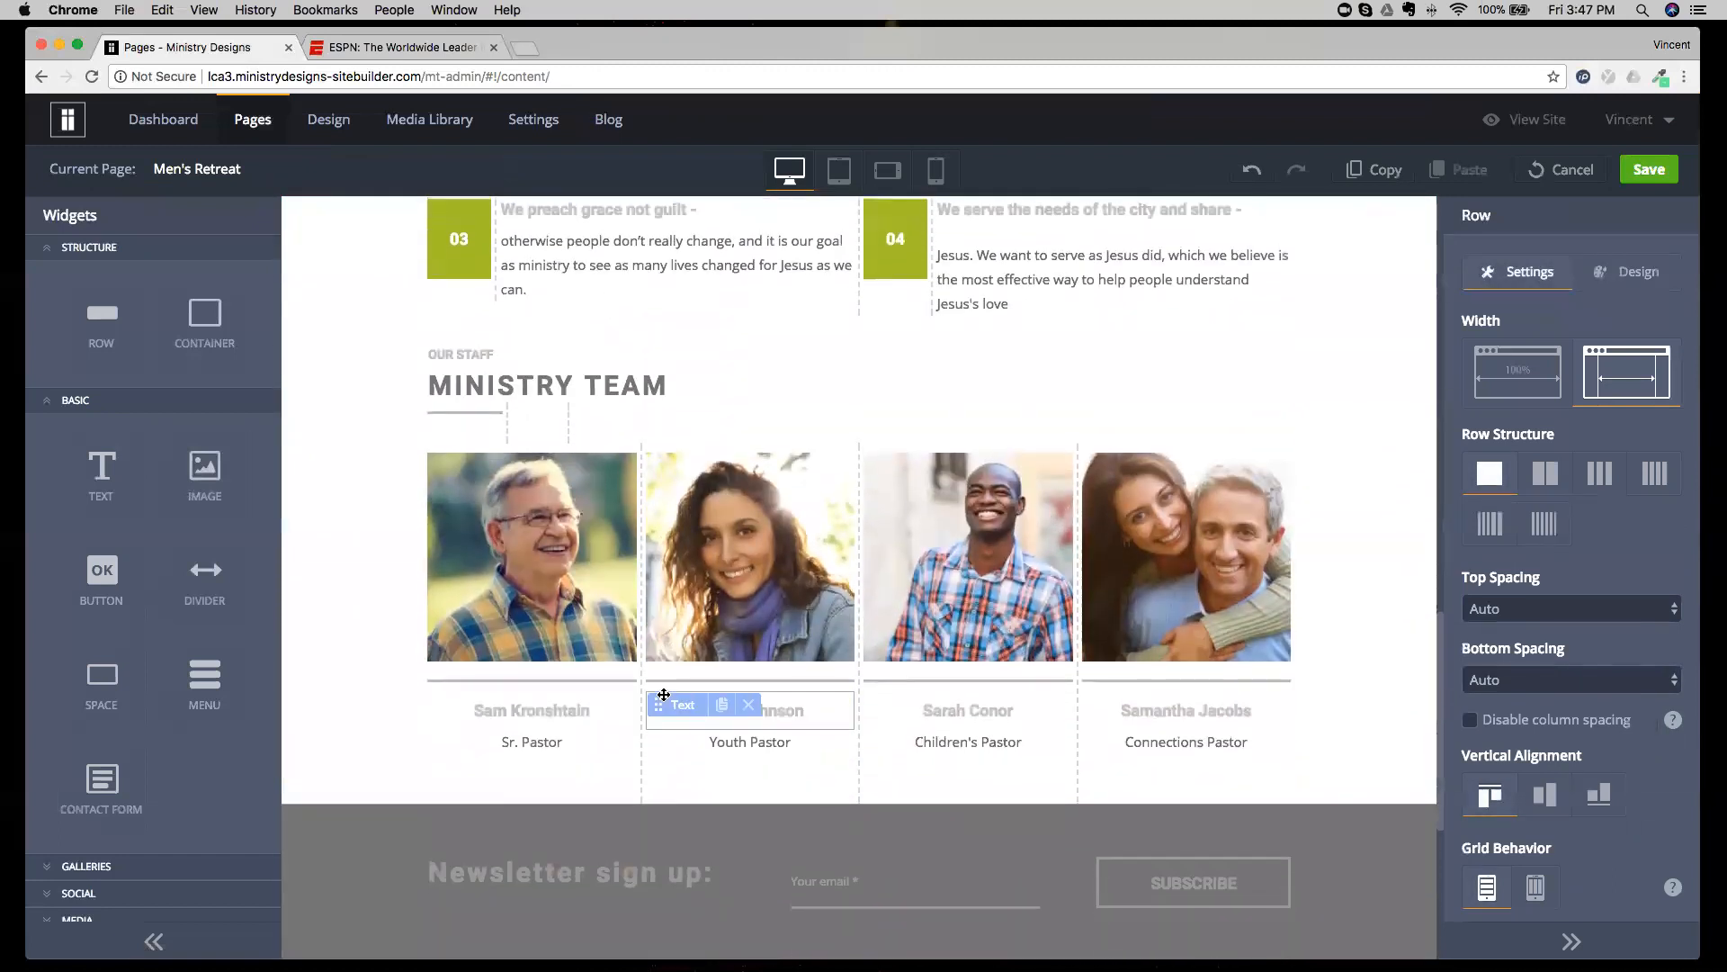
pyautogui.scroll(15, 663, 695)
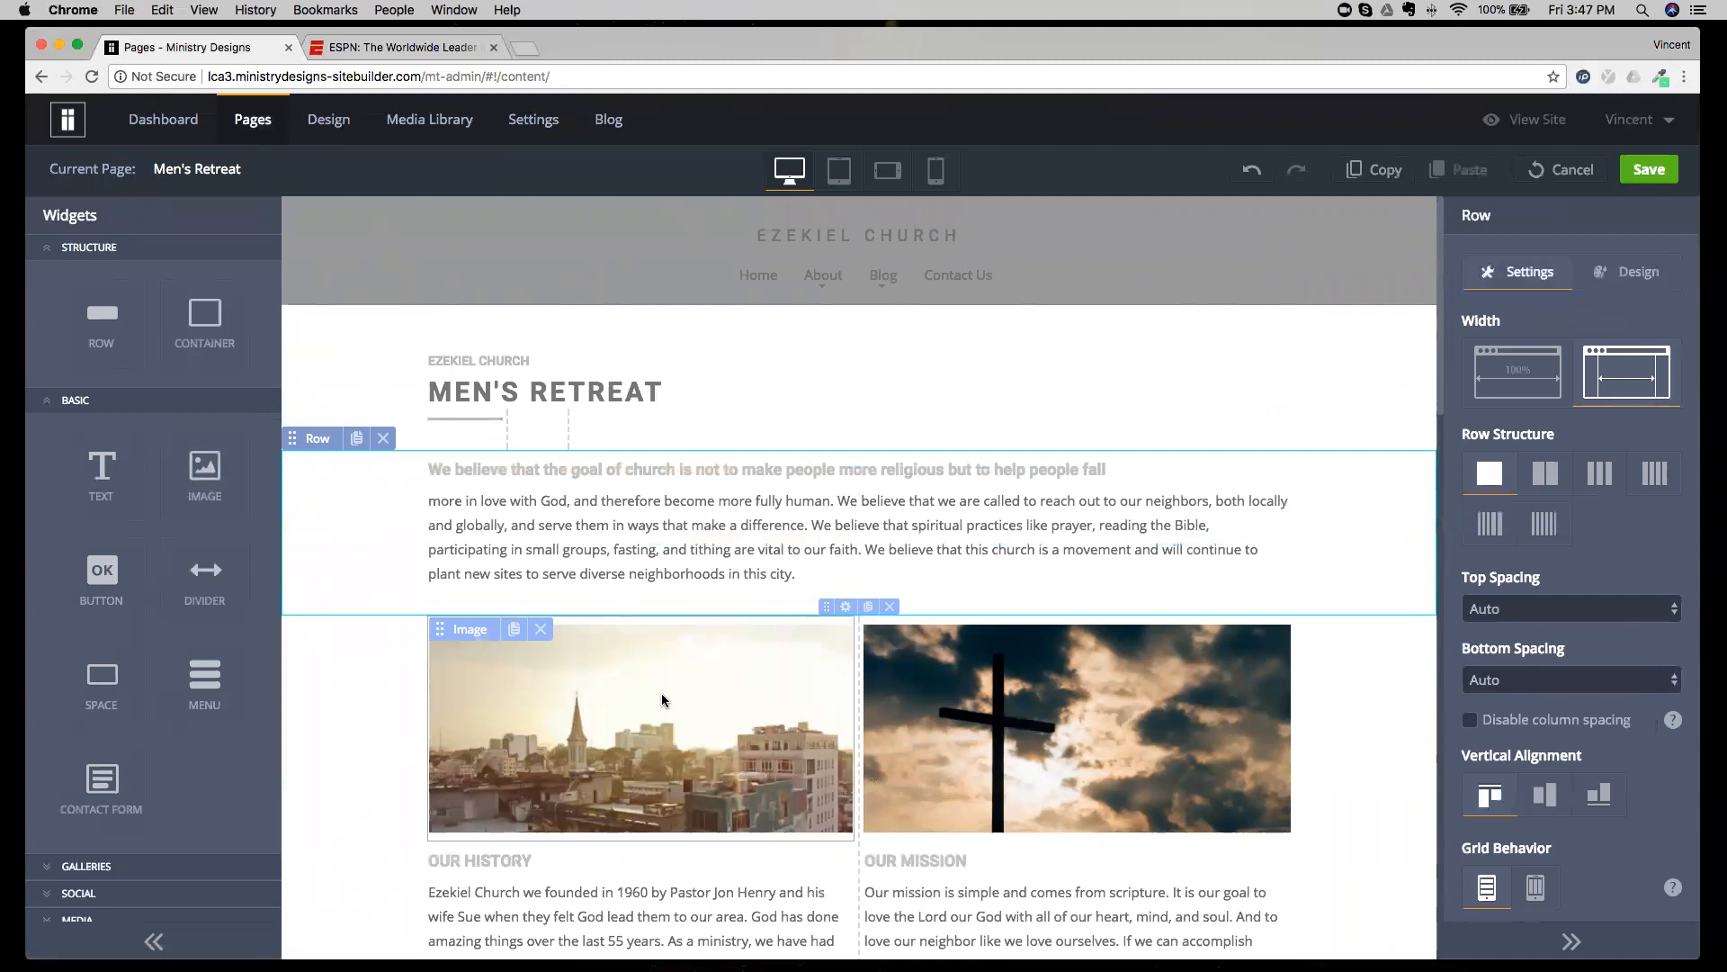
pyautogui.click(1563, 169)
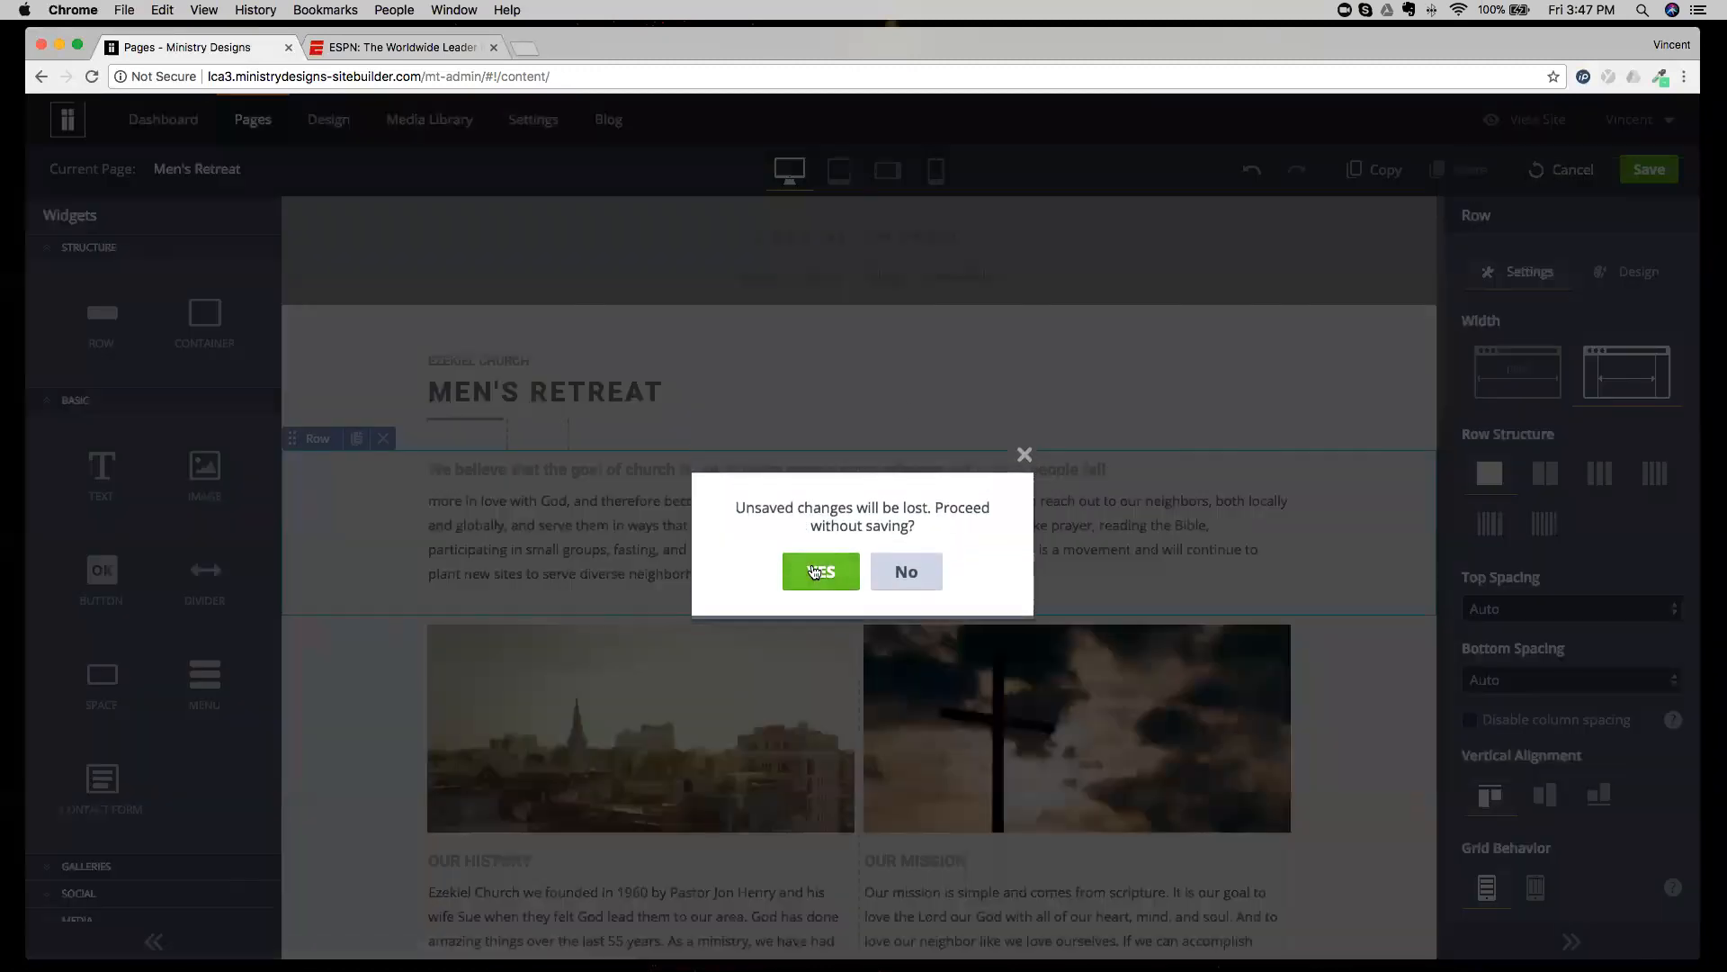
pyautogui.click(814, 571)
# Switch to the Home page, and view the Create New Popup dialog without adding a popup.
pyautogui.click(287, 175)
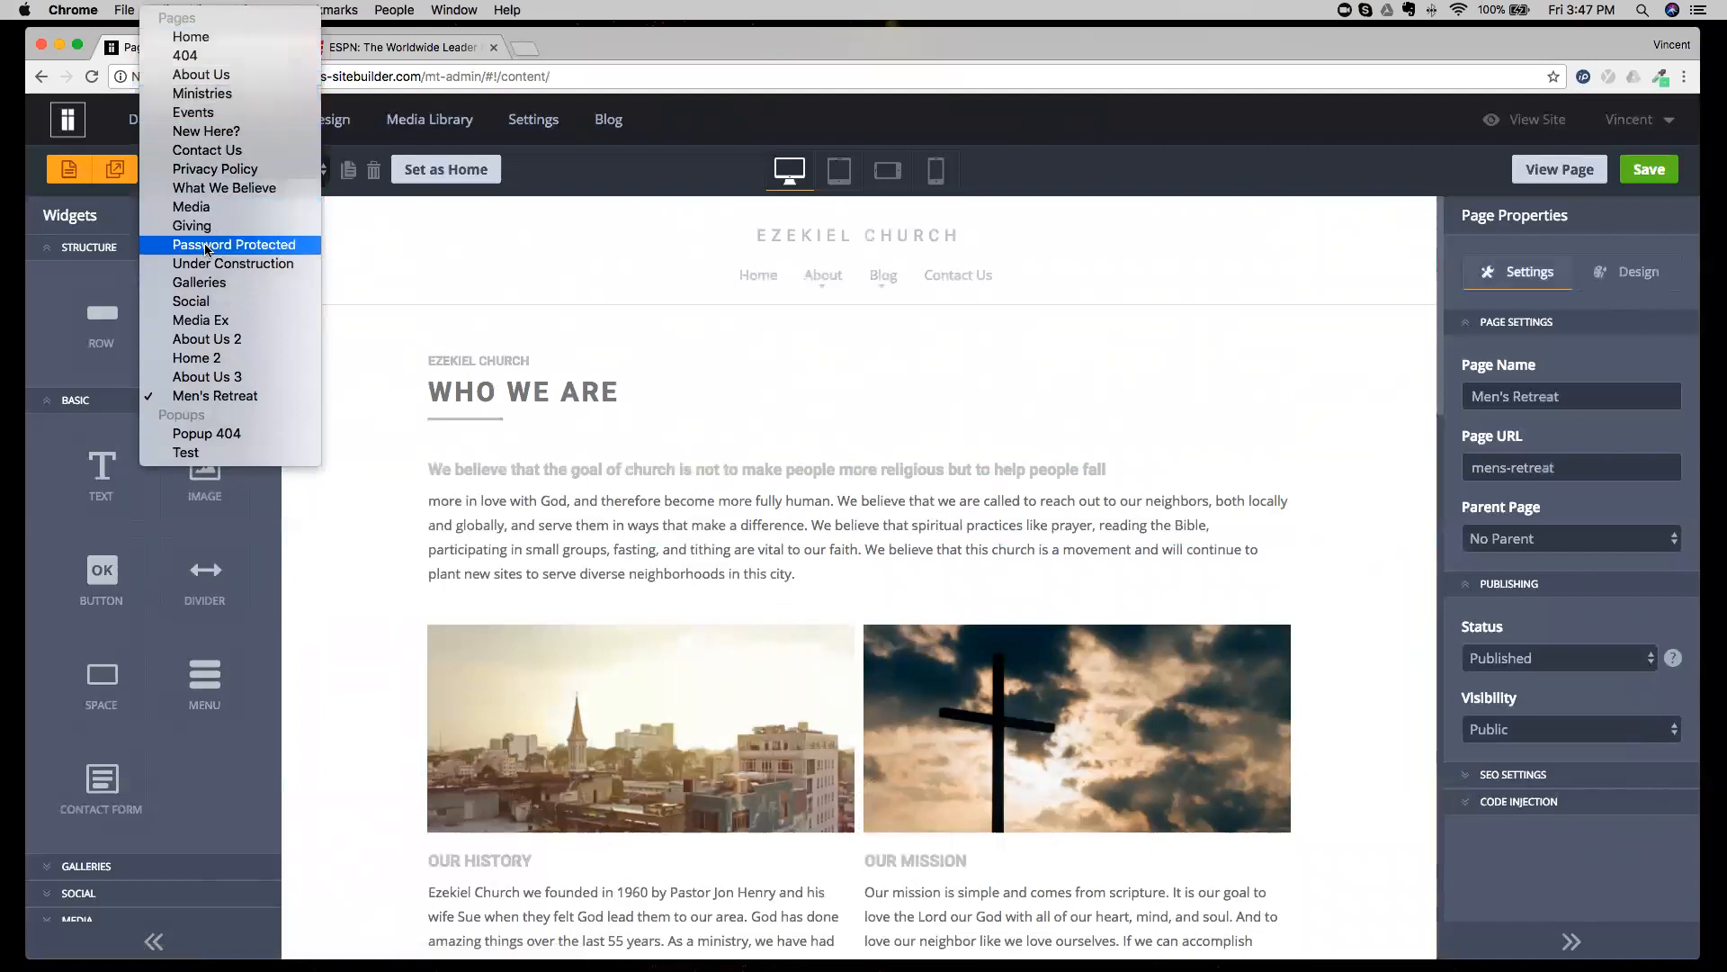
pyautogui.click(235, 38)
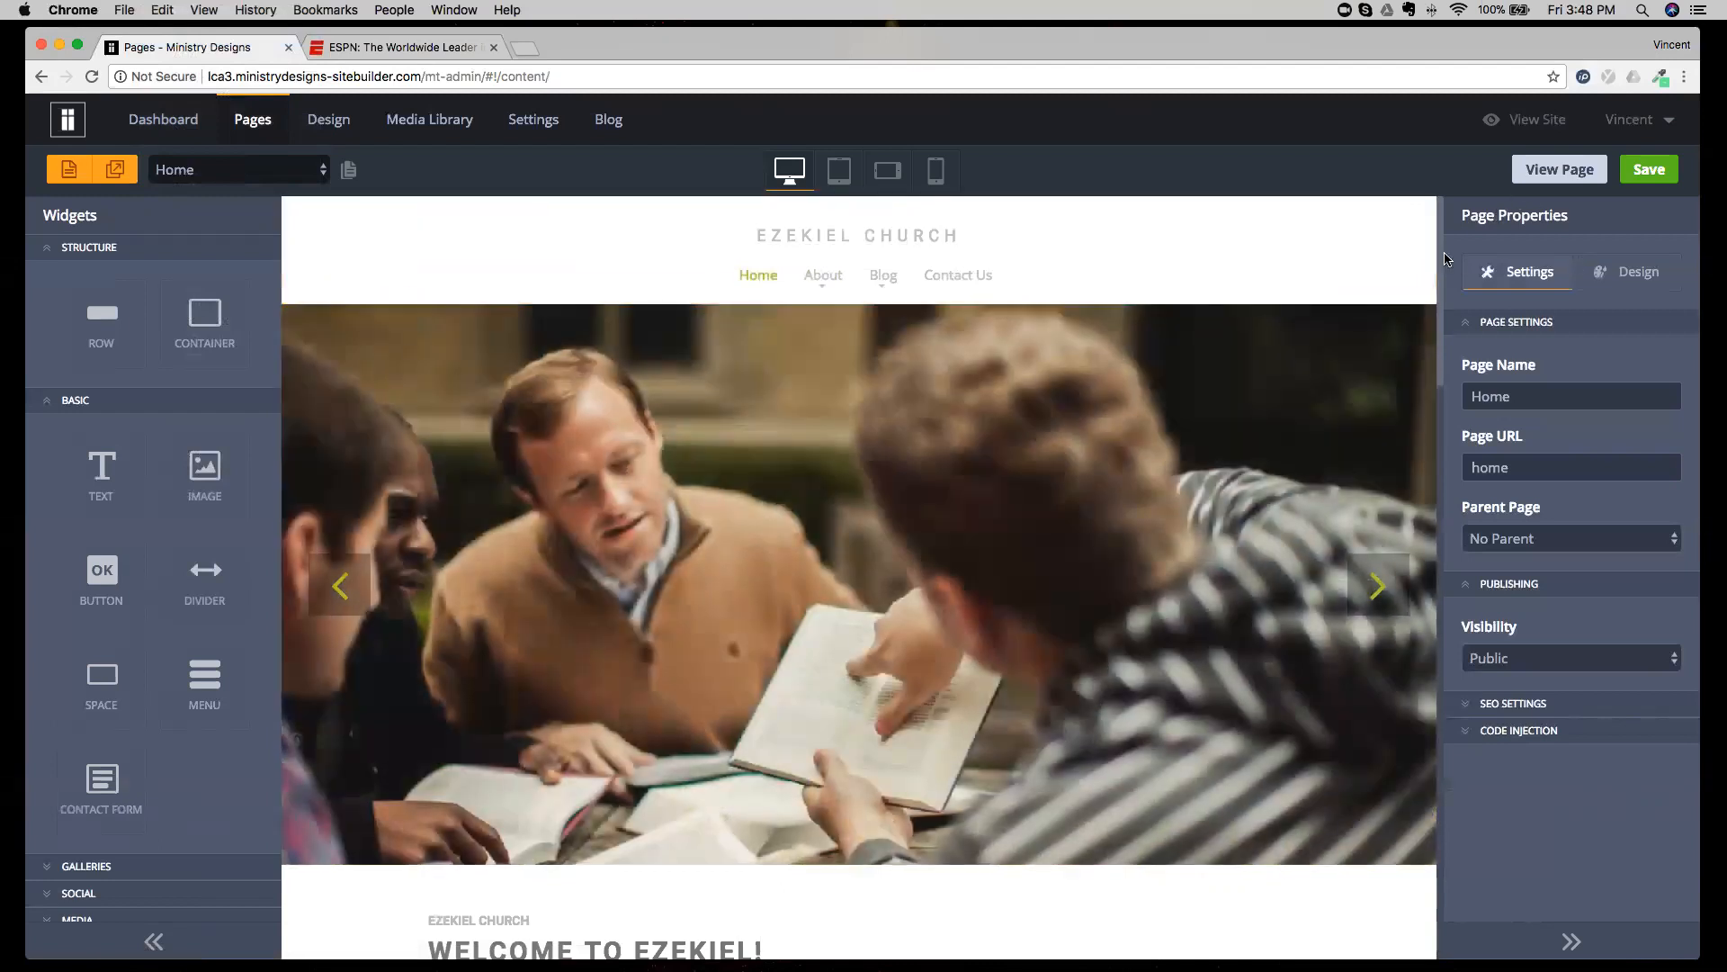
pyautogui.moveTo(1440, 251); pyautogui.dragTo(1437, 335)
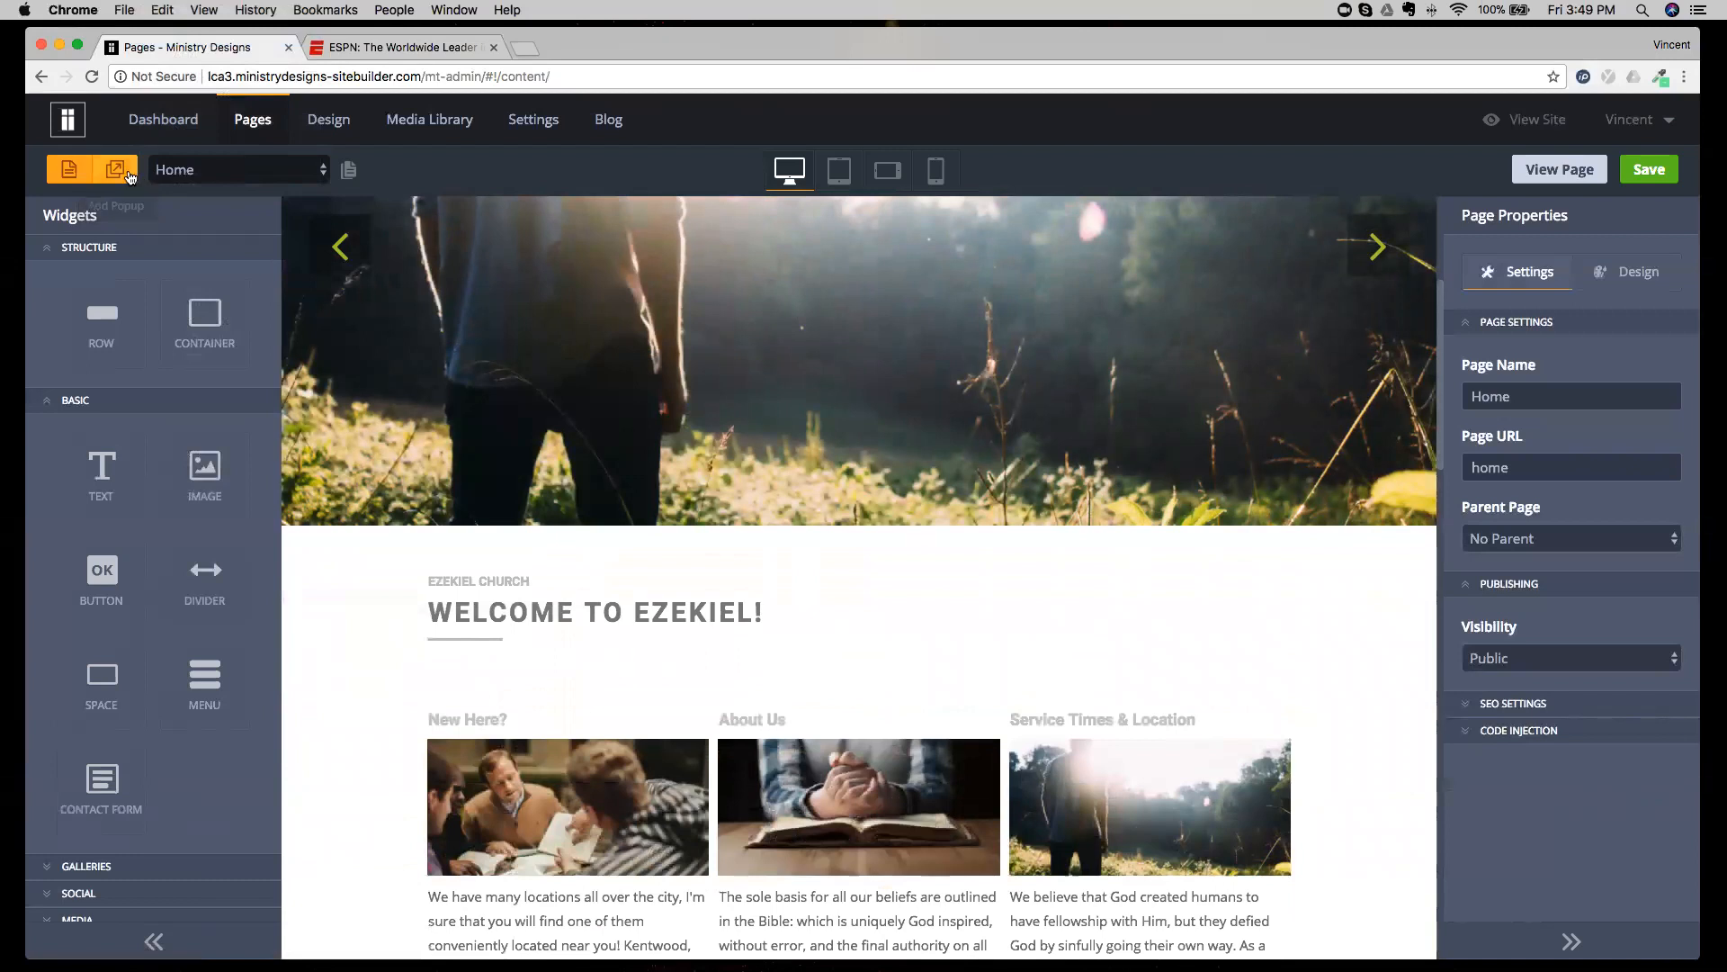
pyautogui.click(127, 177)
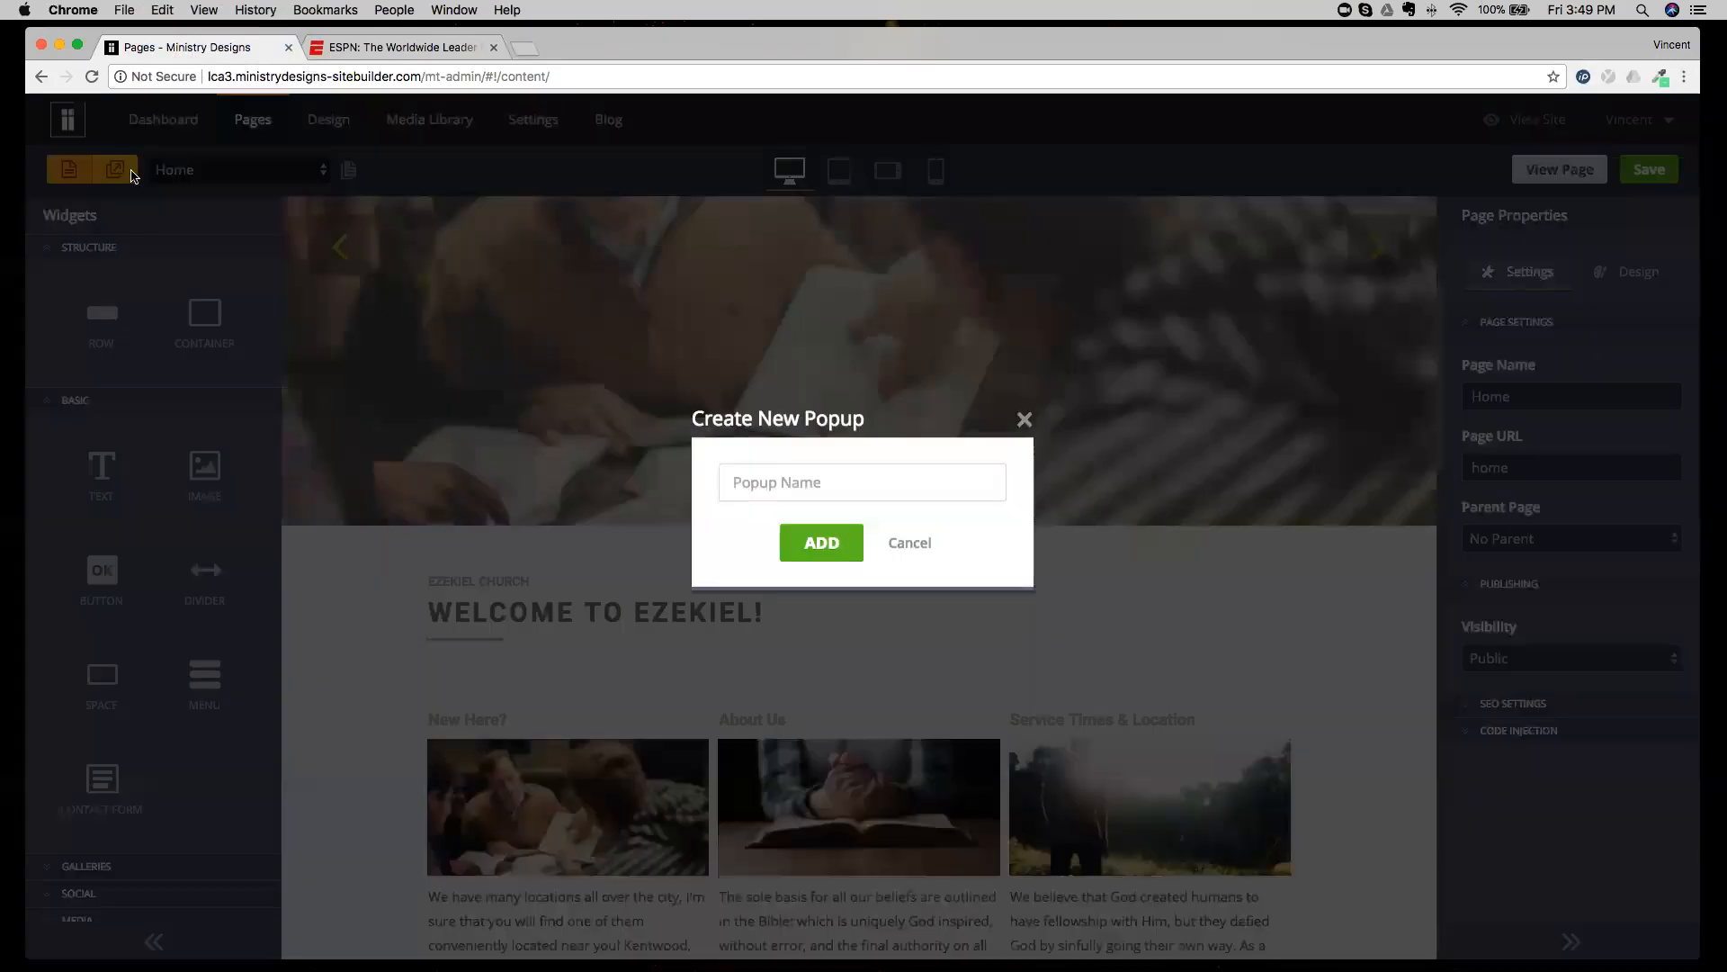
pyautogui.click(896, 573)
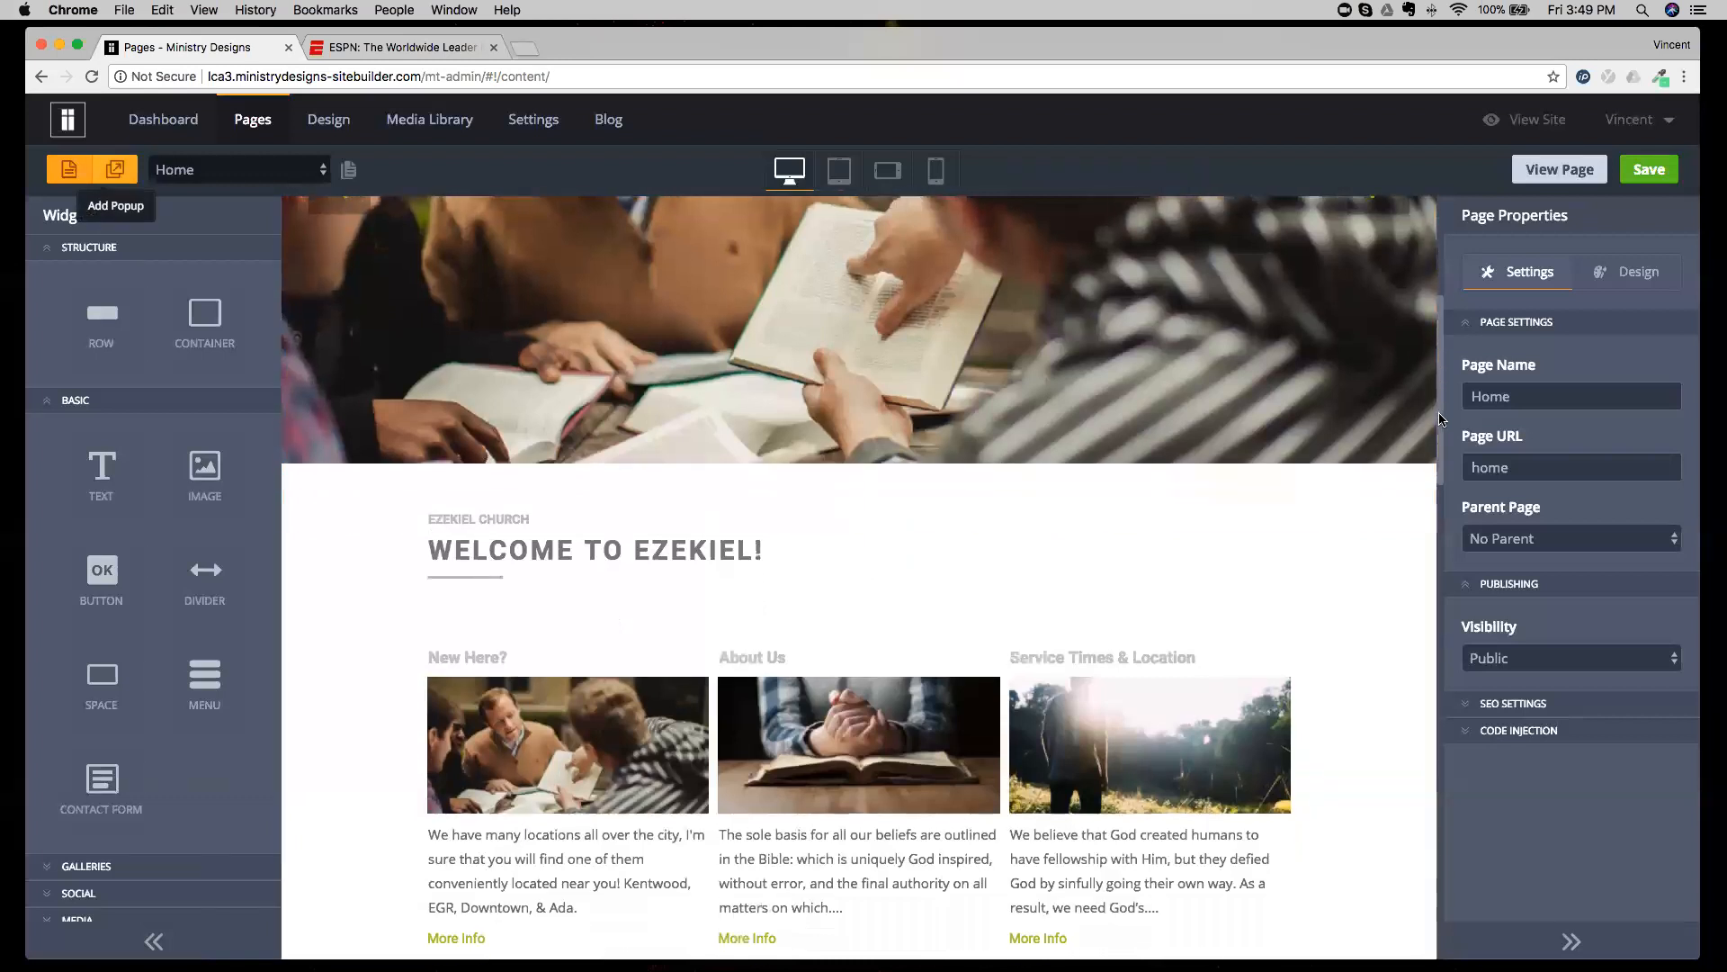
# View the existing Test popup with its contact form, and return to the Home page.
pyautogui.click(236, 171)
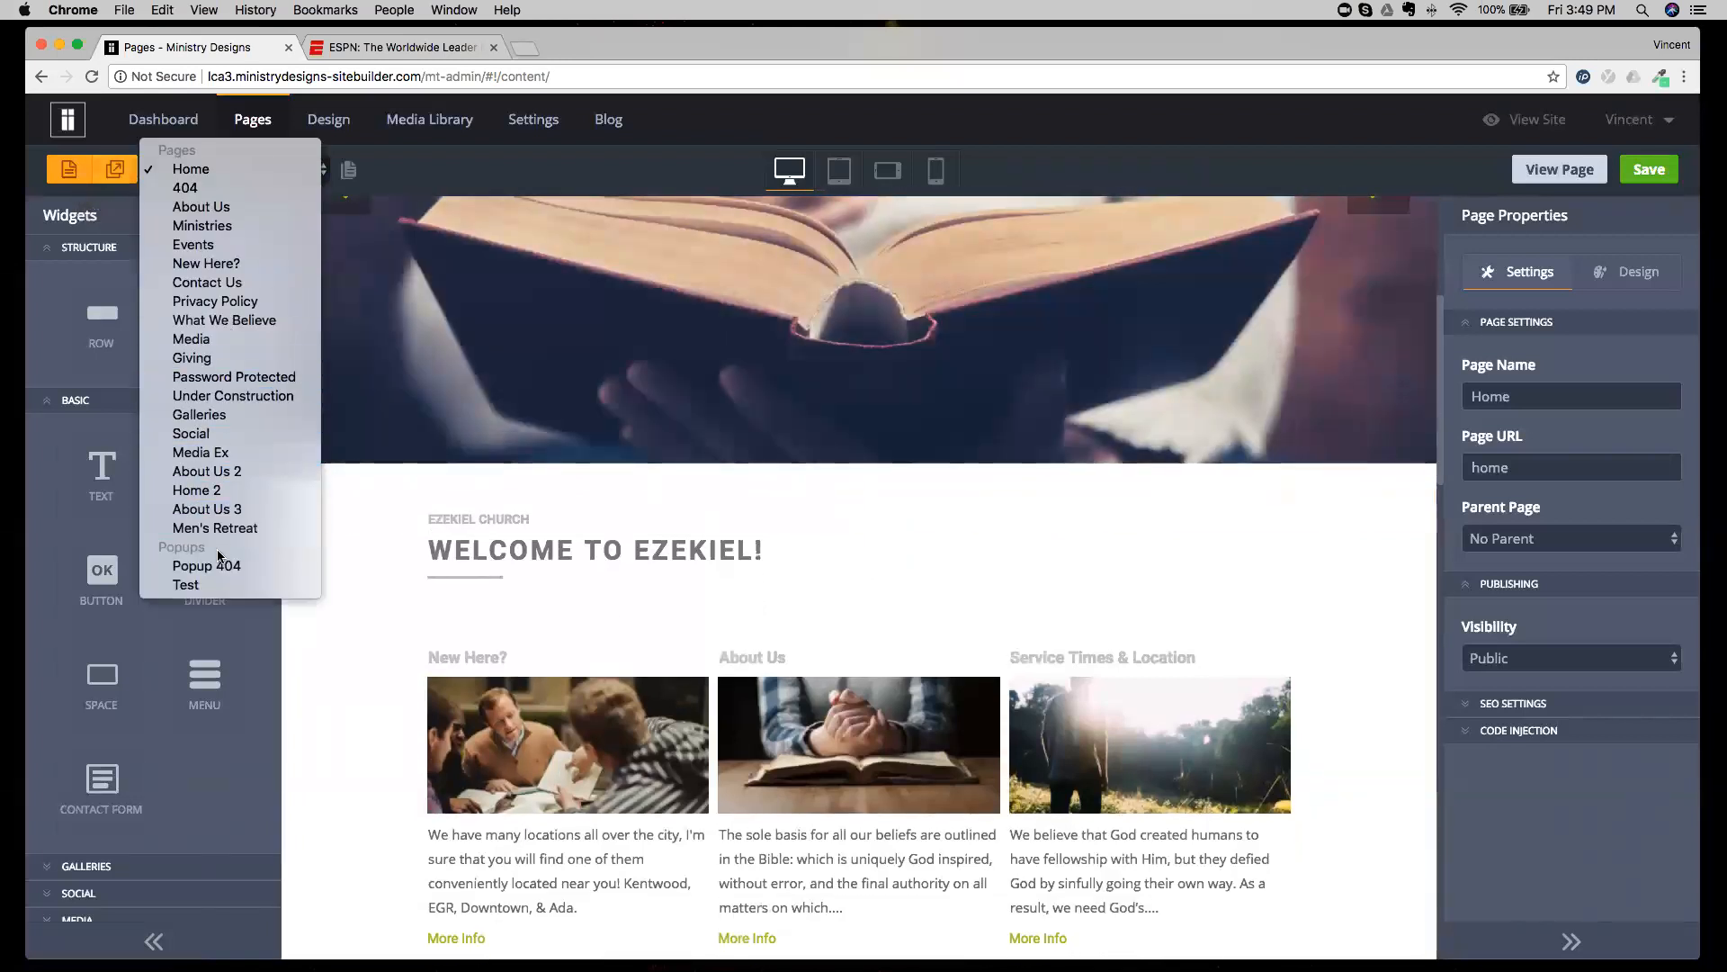
pyautogui.click(192, 588)
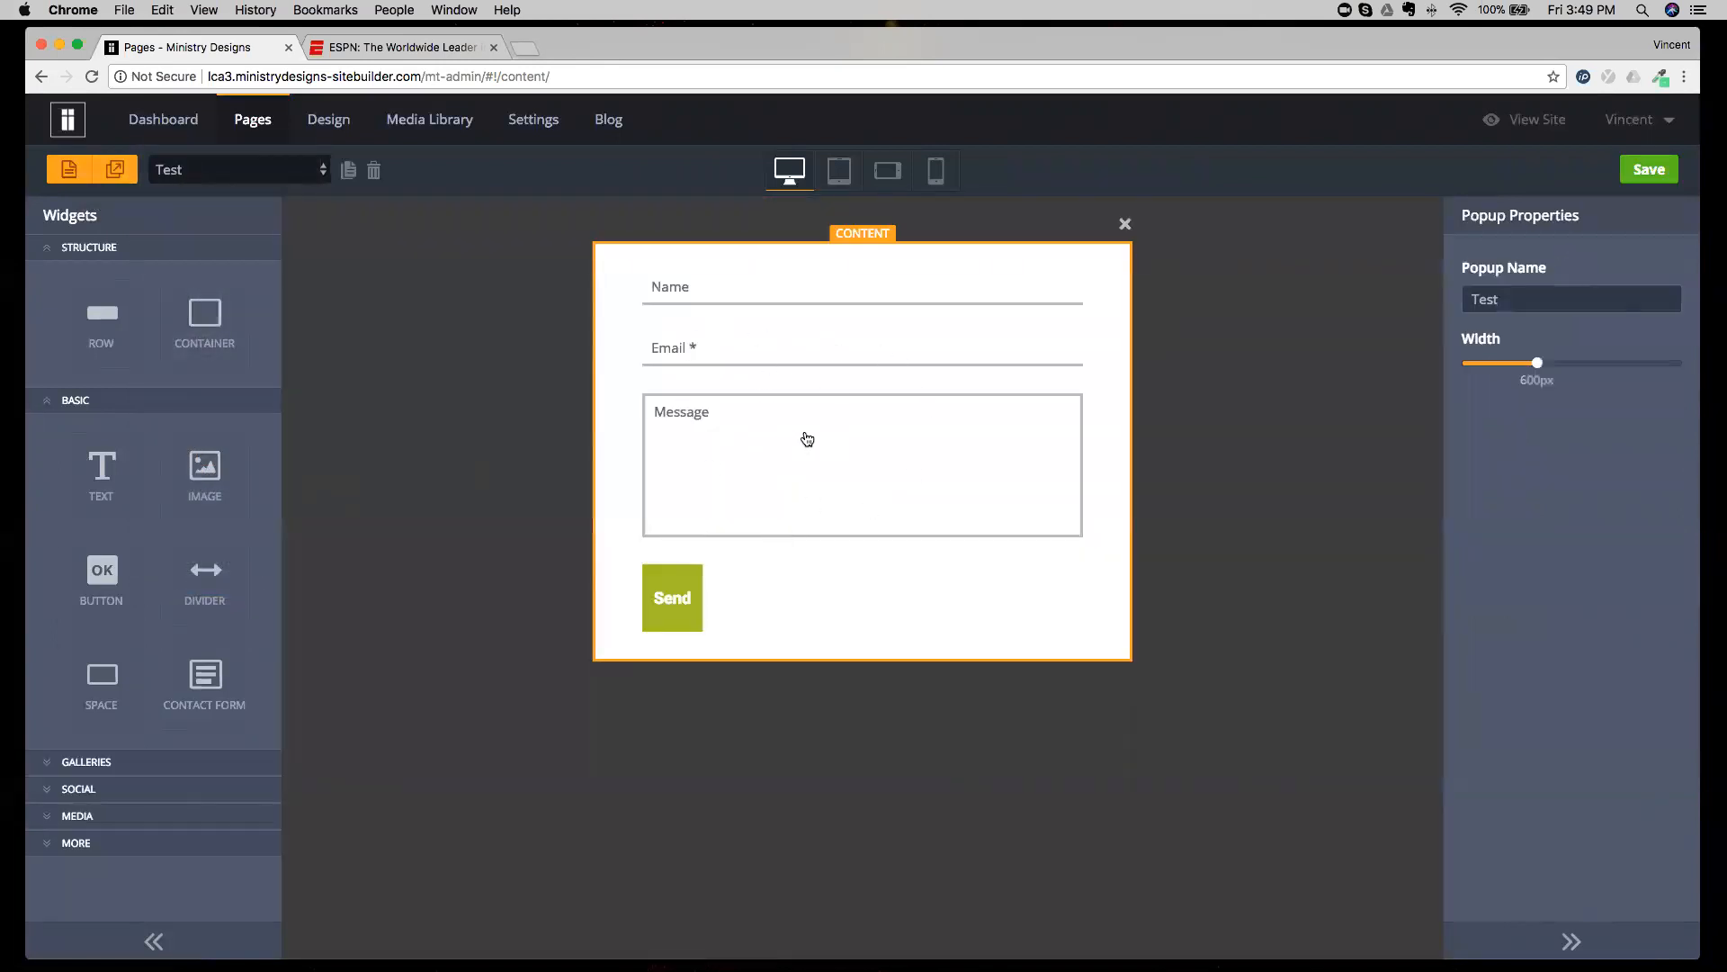
pyautogui.click(181, 170)
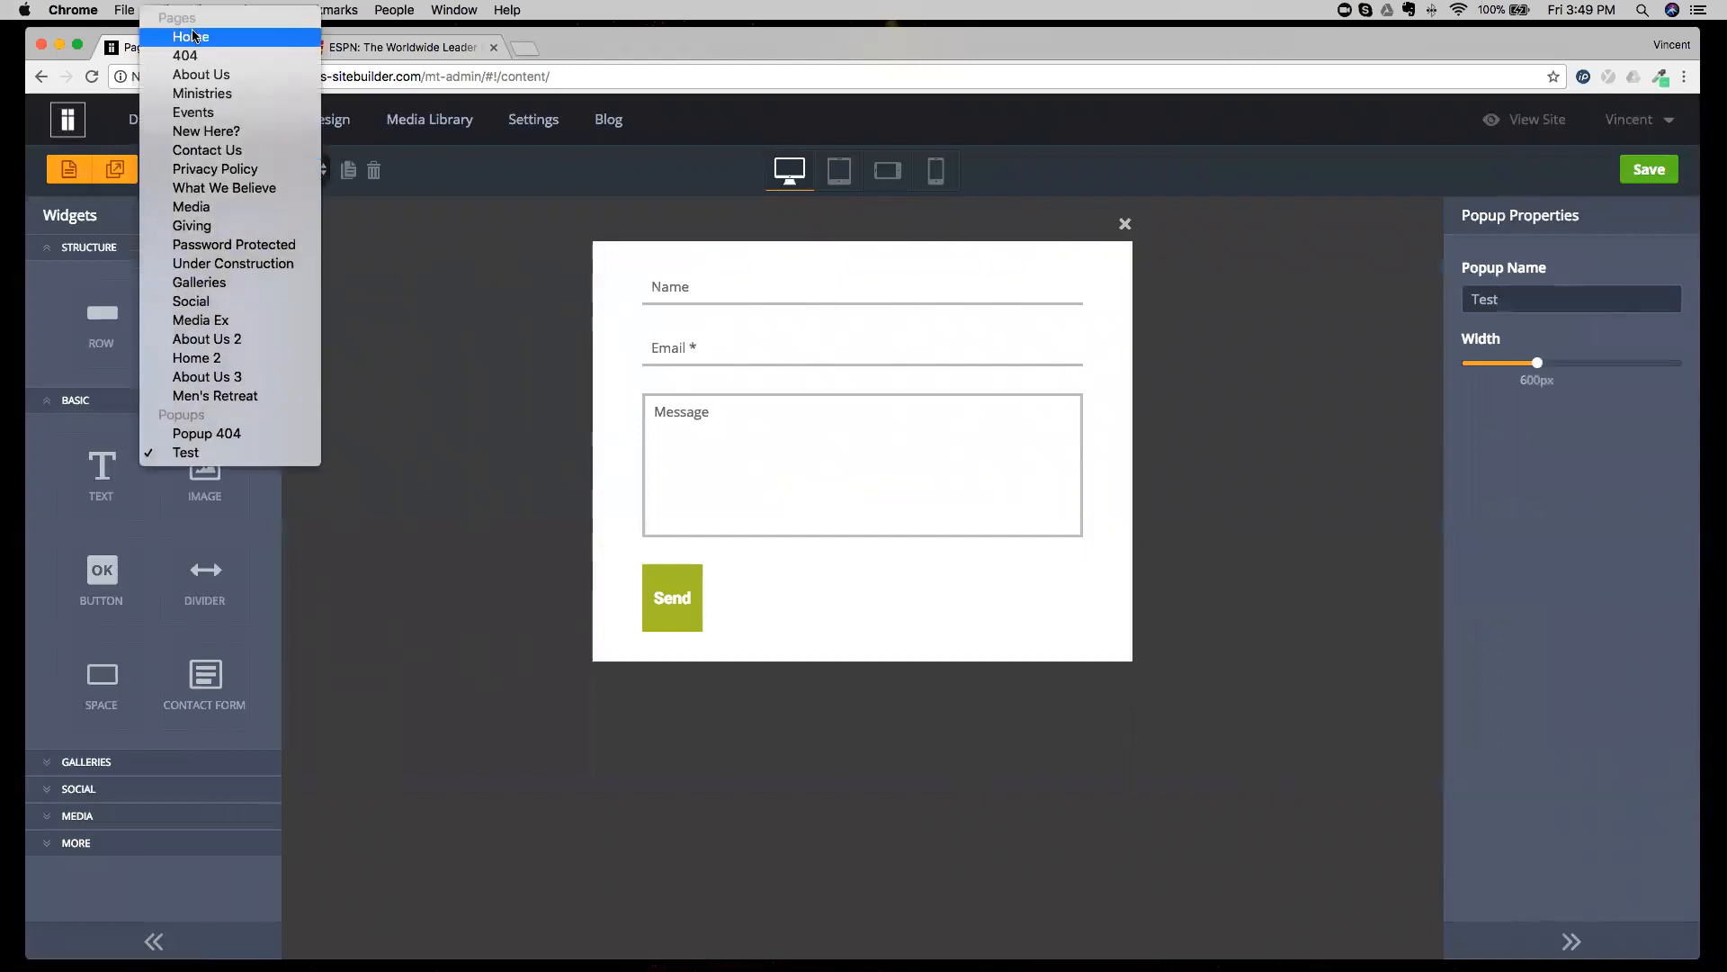
pyautogui.click(191, 32)
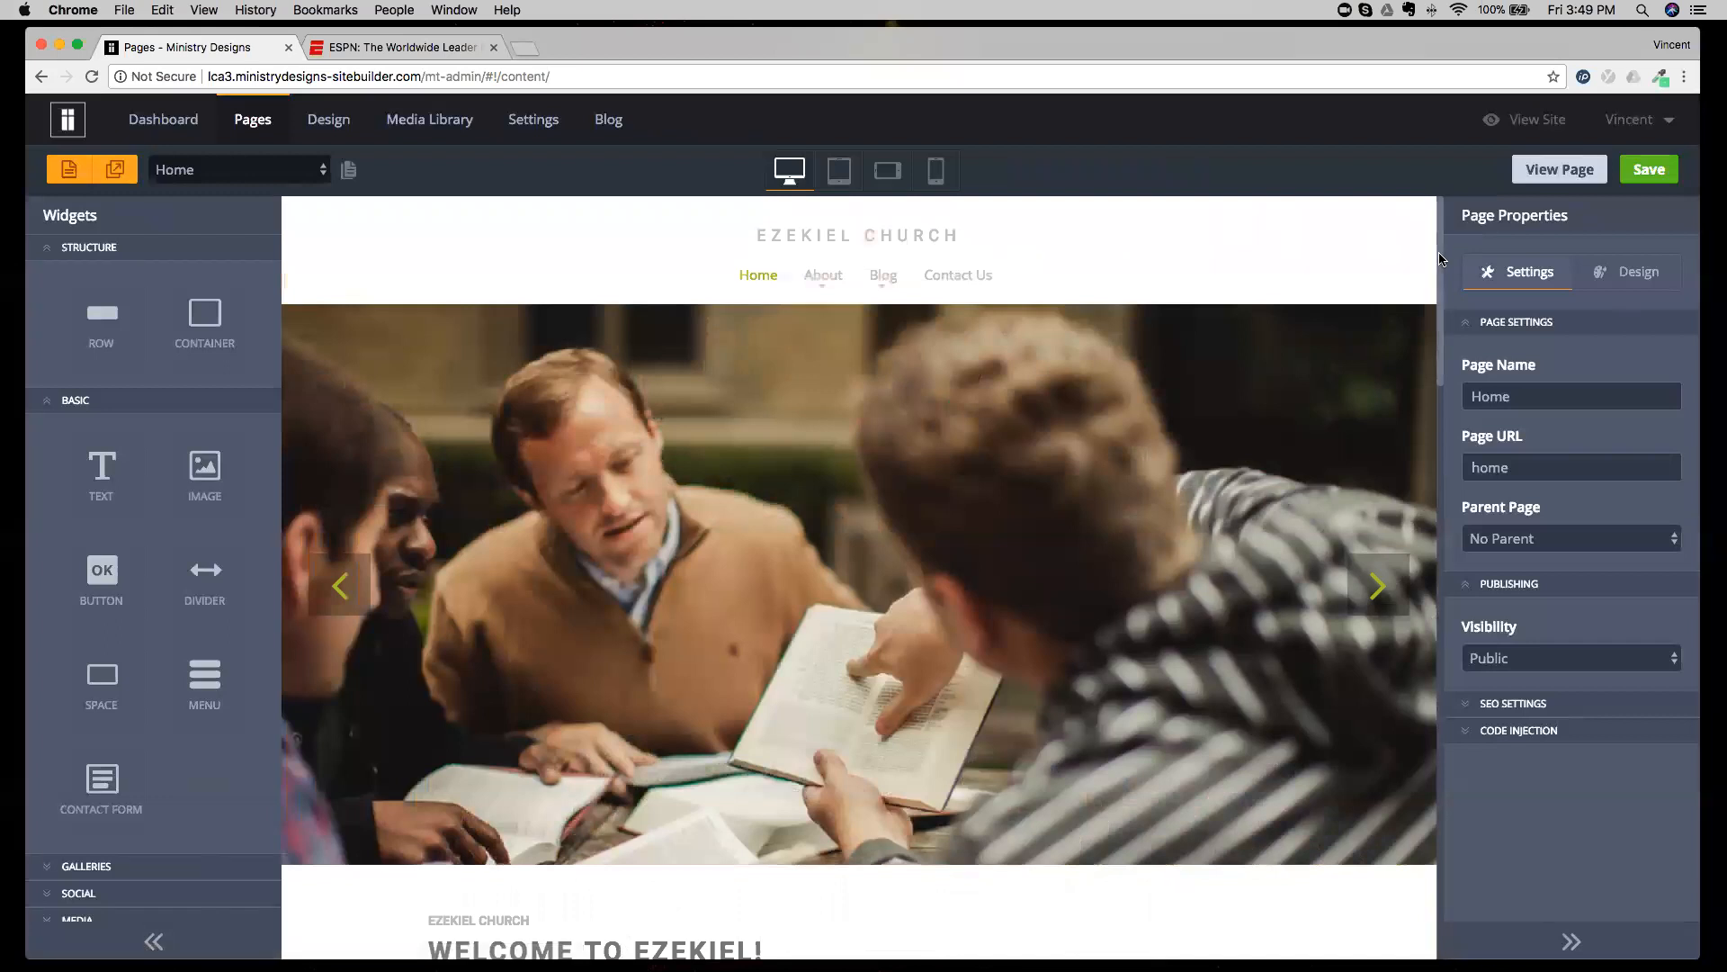
# Select the More Info button under New Here? and examine its link type and popup options.
pyautogui.scroll(-6, 932, 689)
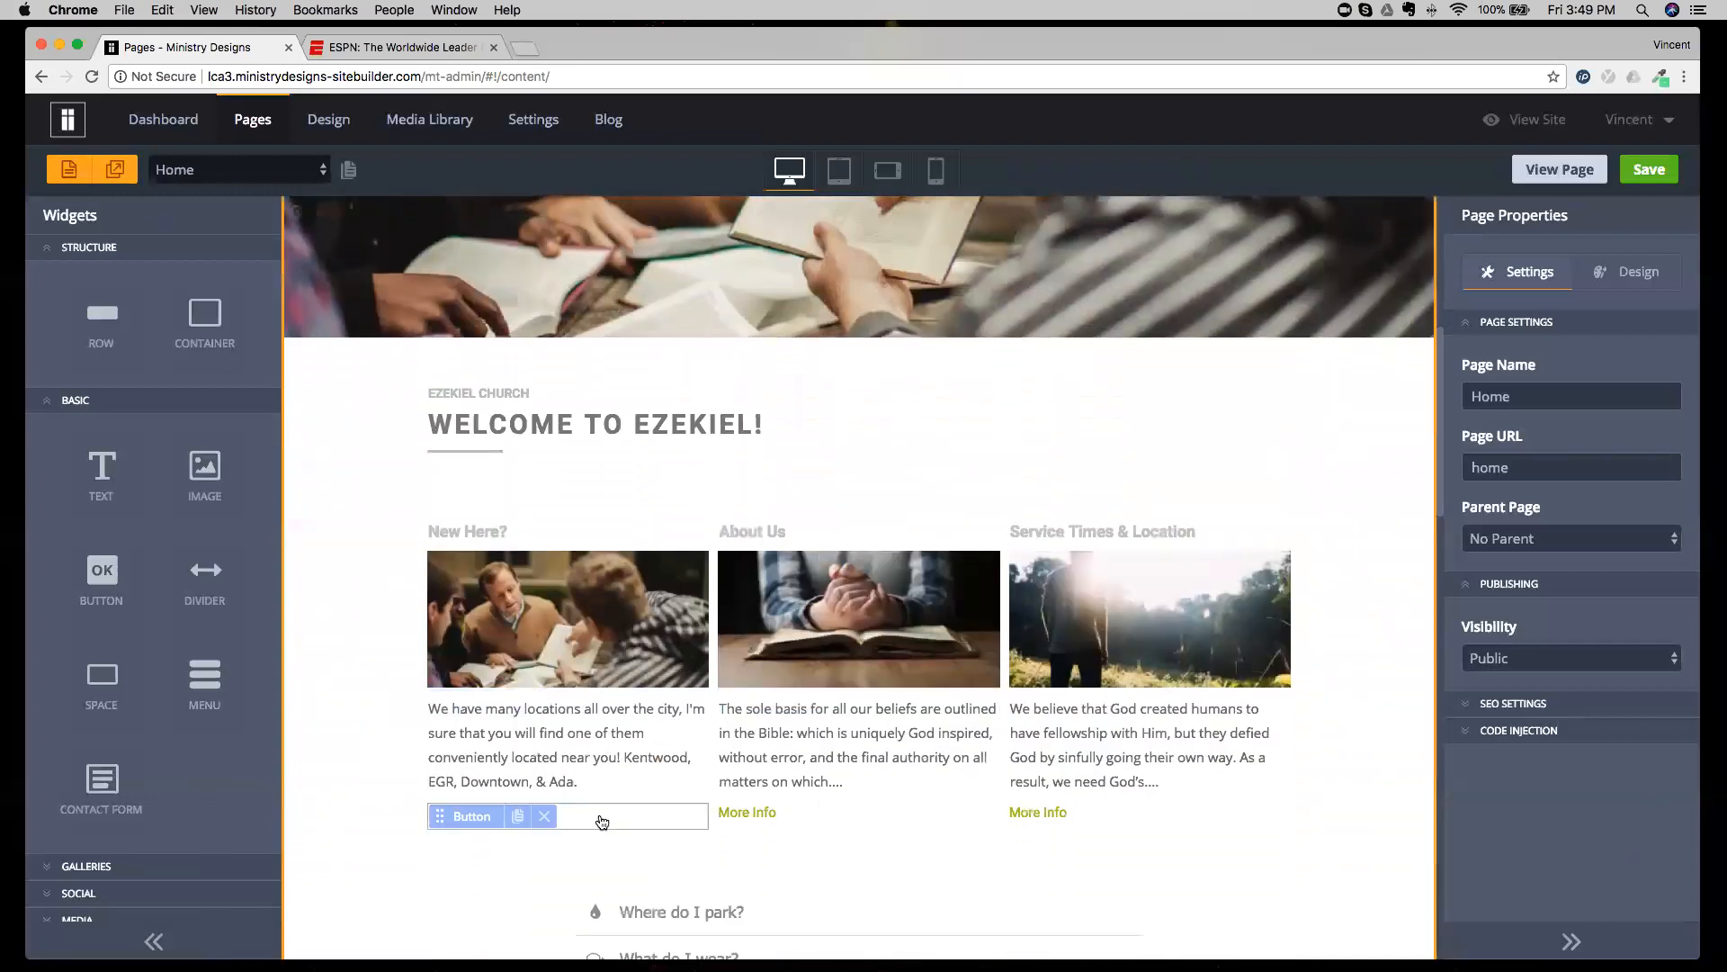
pyautogui.click(598, 819)
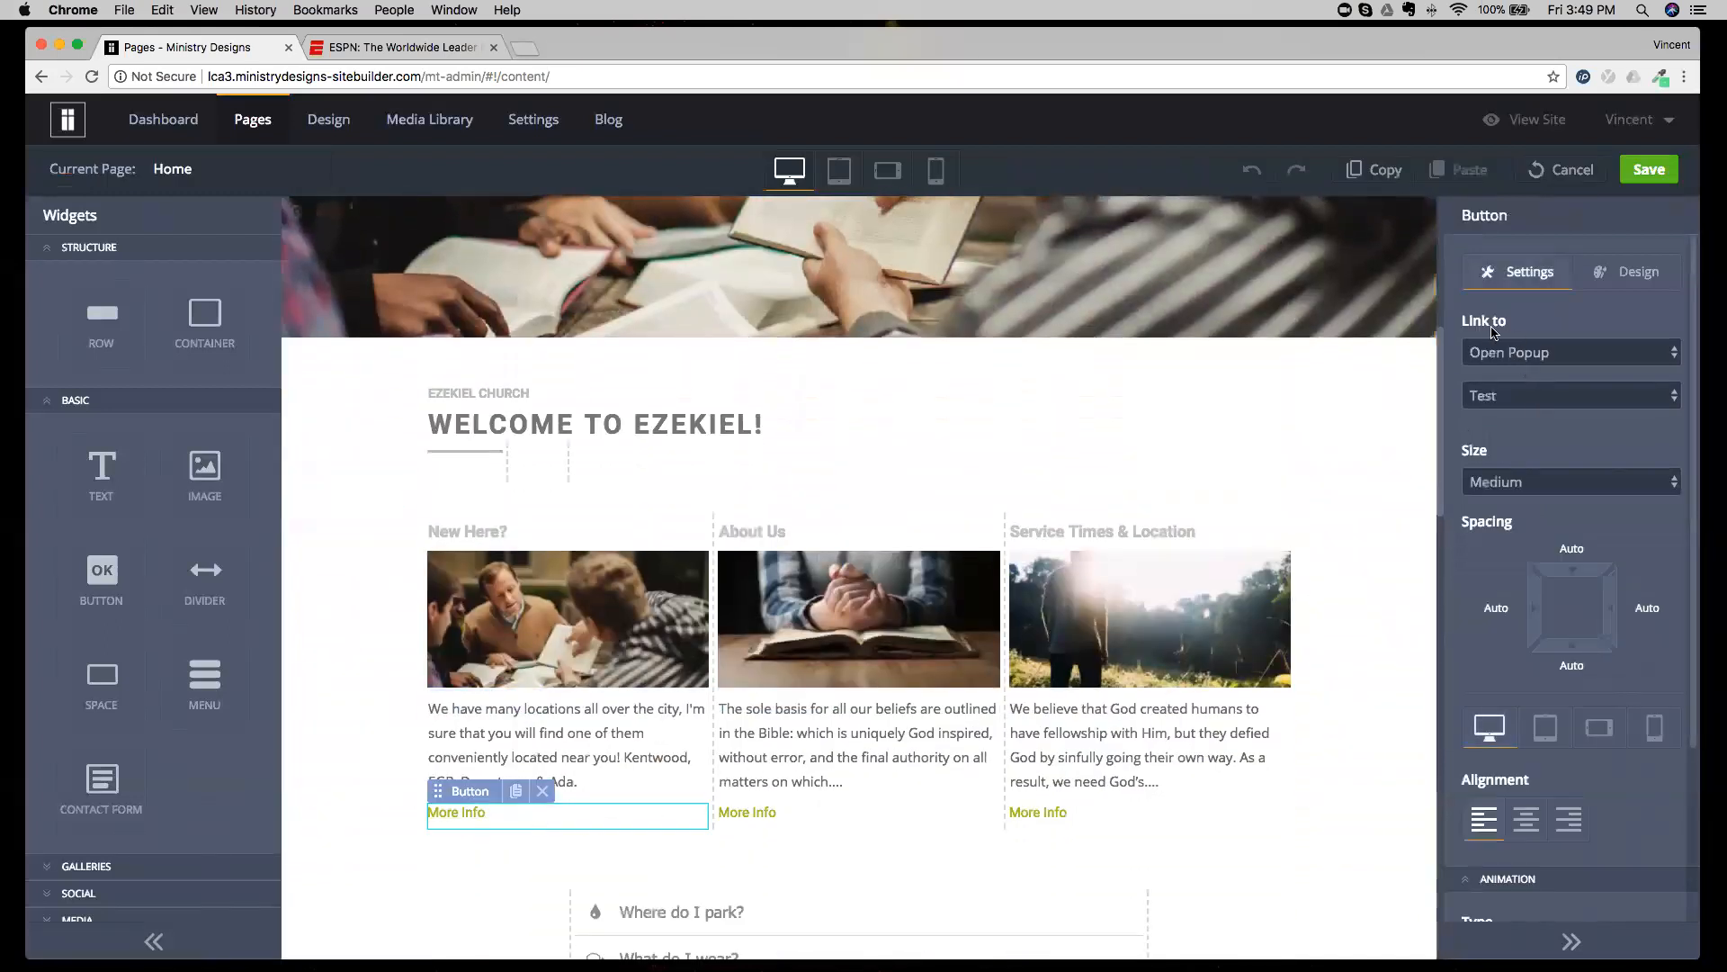
pyautogui.moveTo(1465, 325); pyautogui.dragTo(1509, 330)
pyautogui.click(1522, 353)
pyautogui.click(1523, 356)
pyautogui.click(1518, 402)
pyautogui.click(1497, 402)
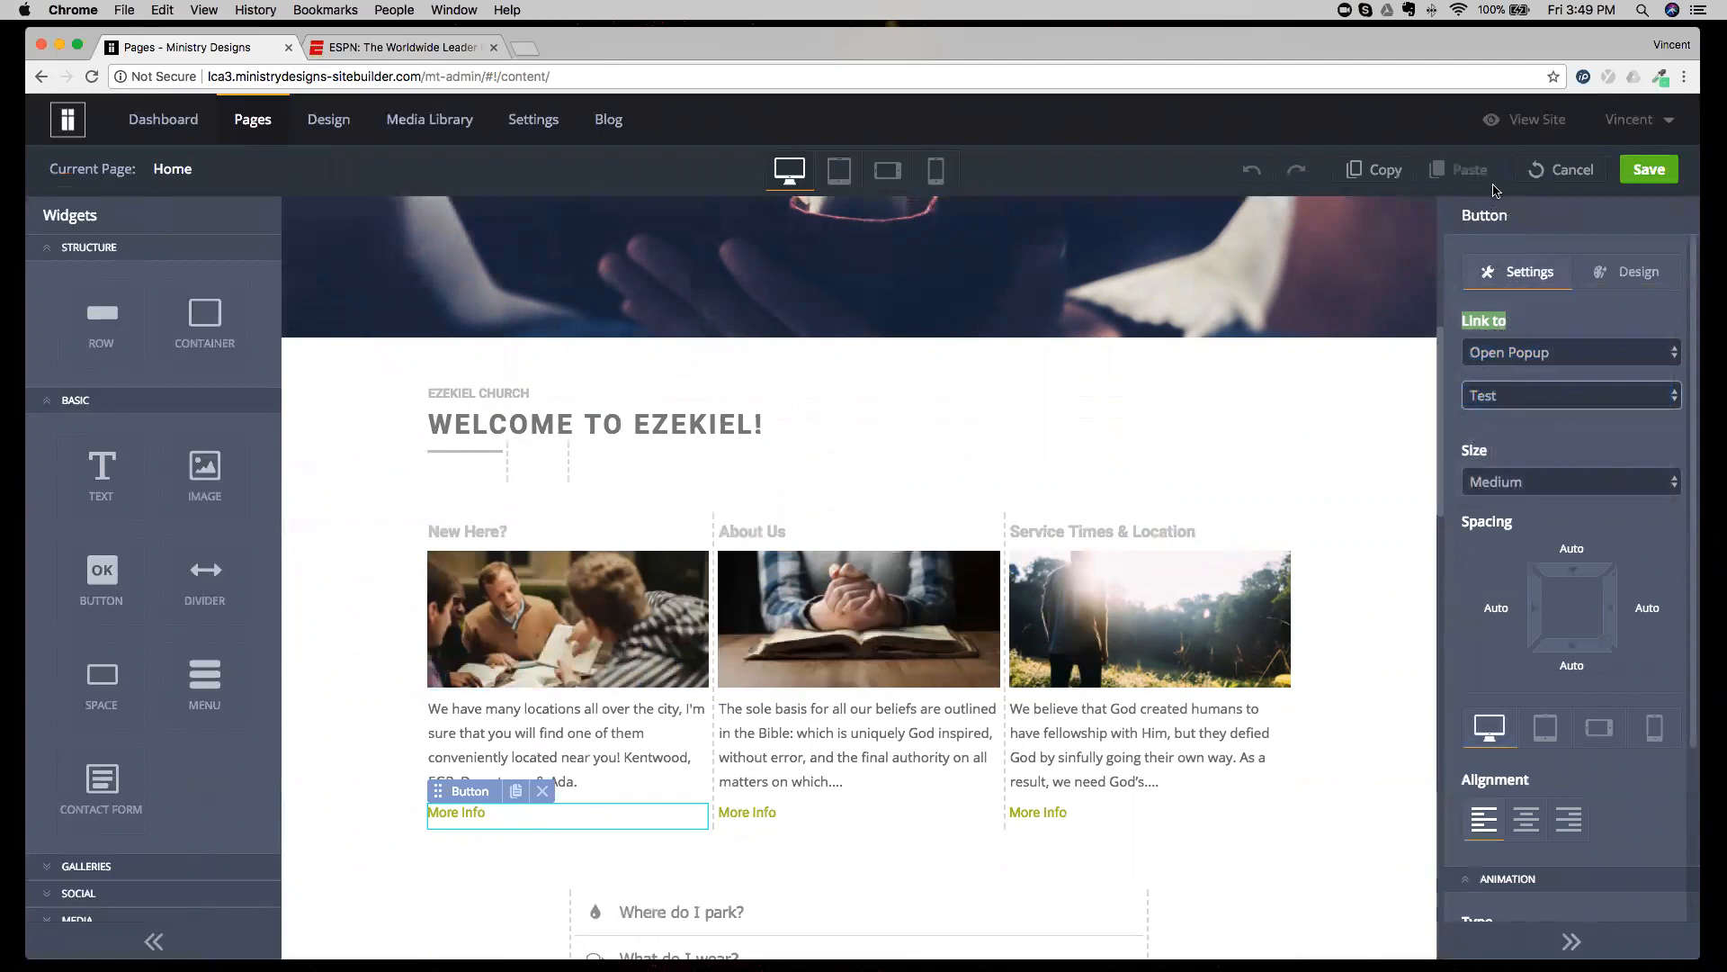
# Try the New Here? column's More Info popup on the live site, and close the live site and ESPN browser tabs.
pyautogui.click(1523, 120)
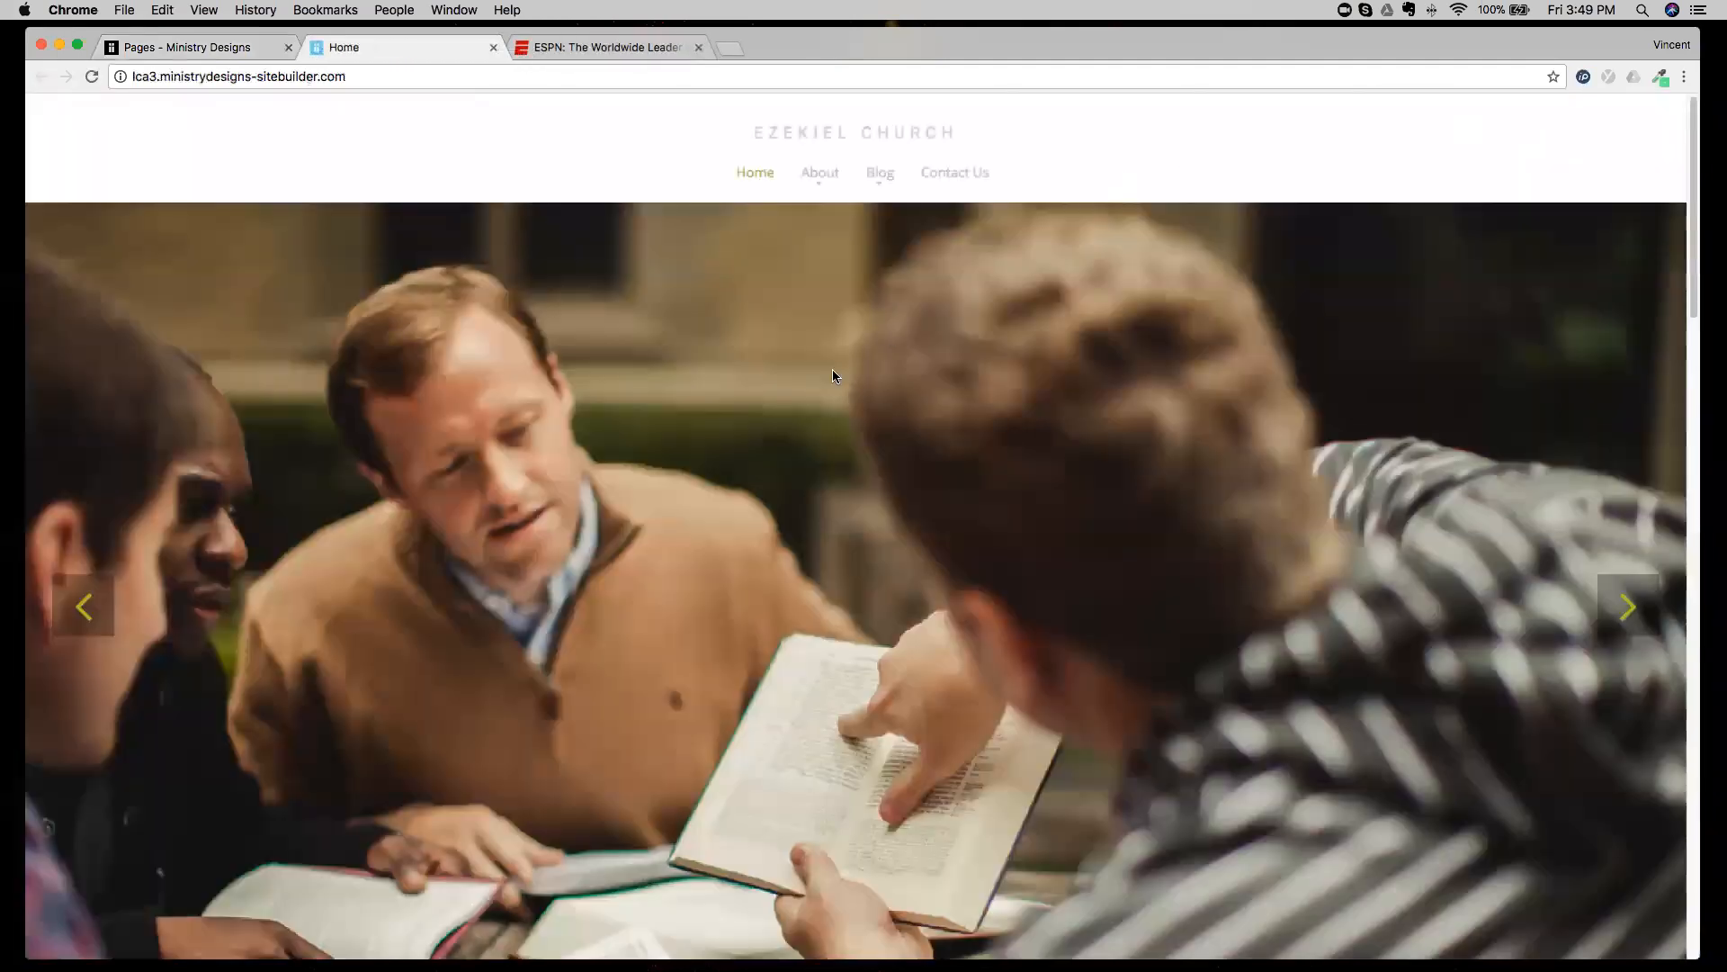
pyautogui.scroll(-8, 833, 369)
pyautogui.scroll(-2, 833, 376)
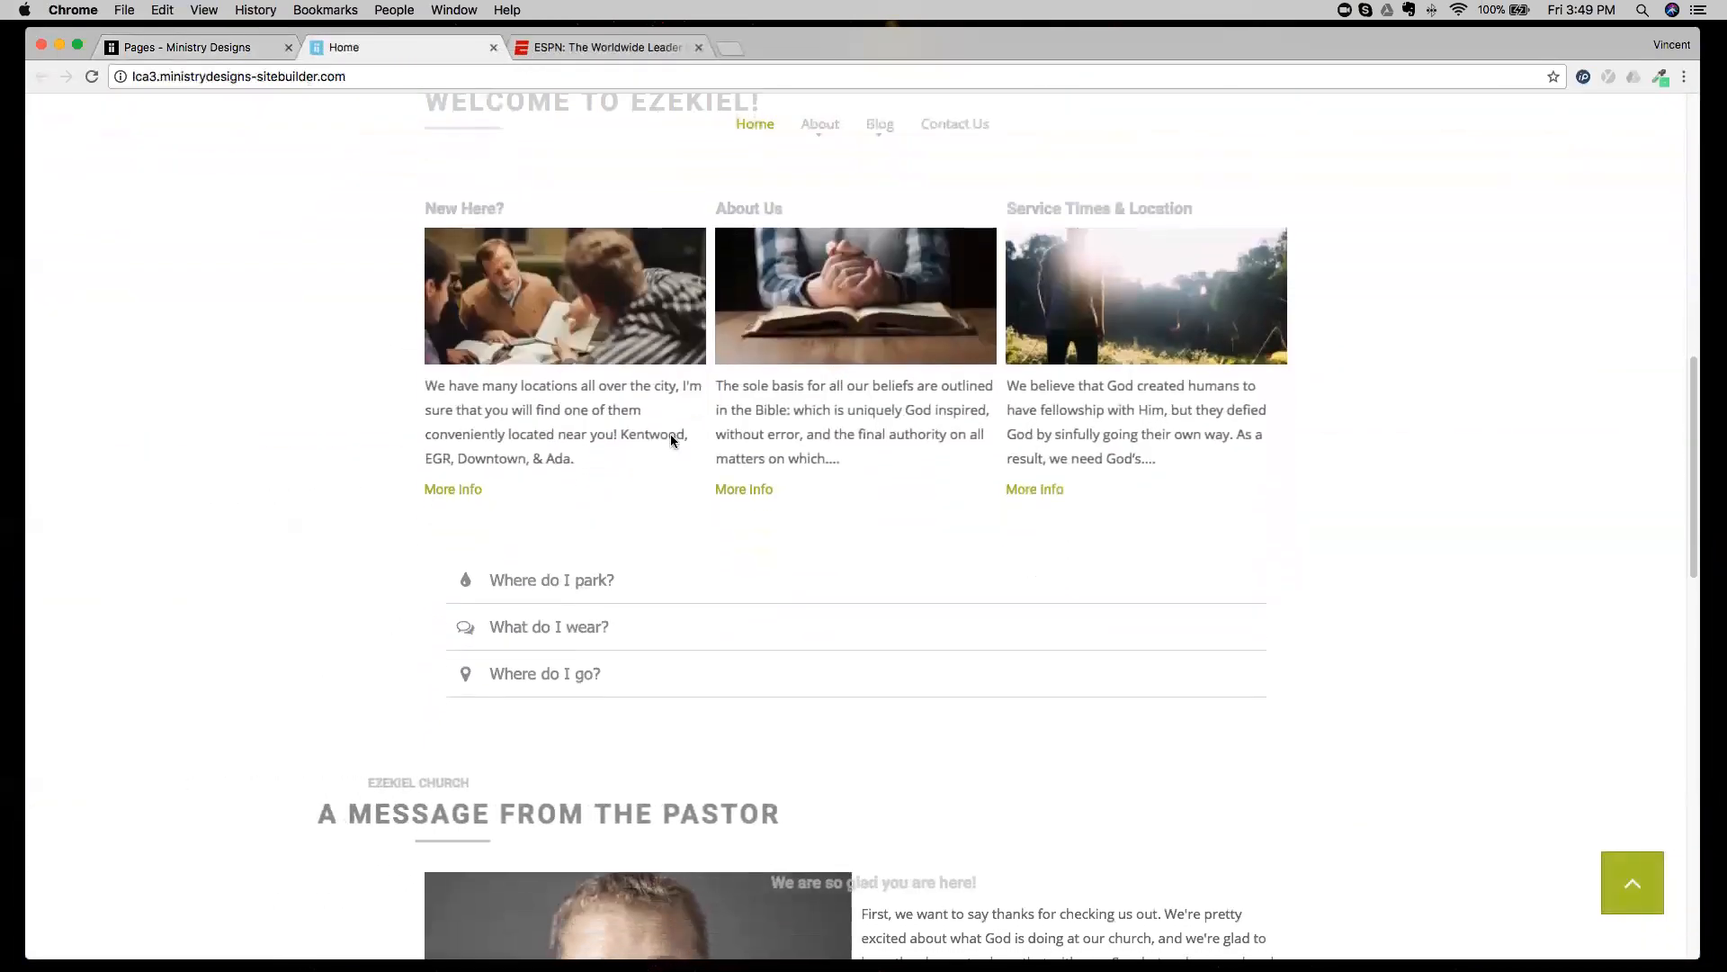
pyautogui.click(471, 495)
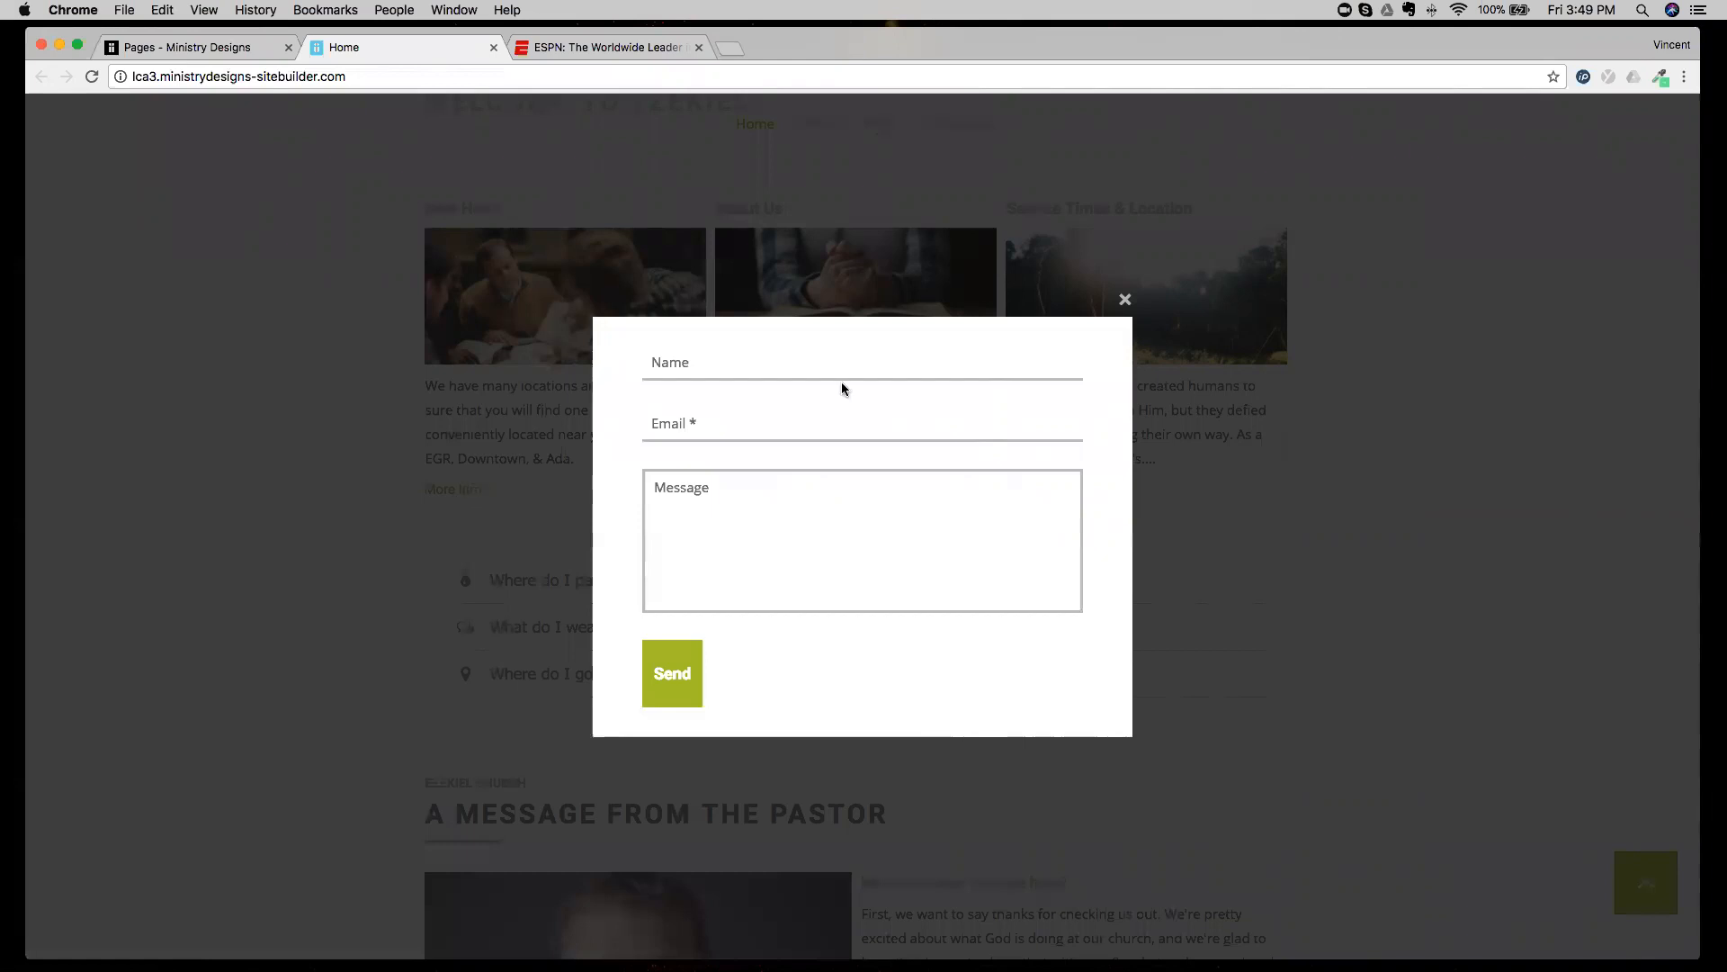
pyautogui.click(1124, 299)
pyautogui.click(493, 47)
pyautogui.click(493, 48)
# Leave Home page editing without saving and switch to the Ministries page.
pyautogui.scroll(3, 479, 370)
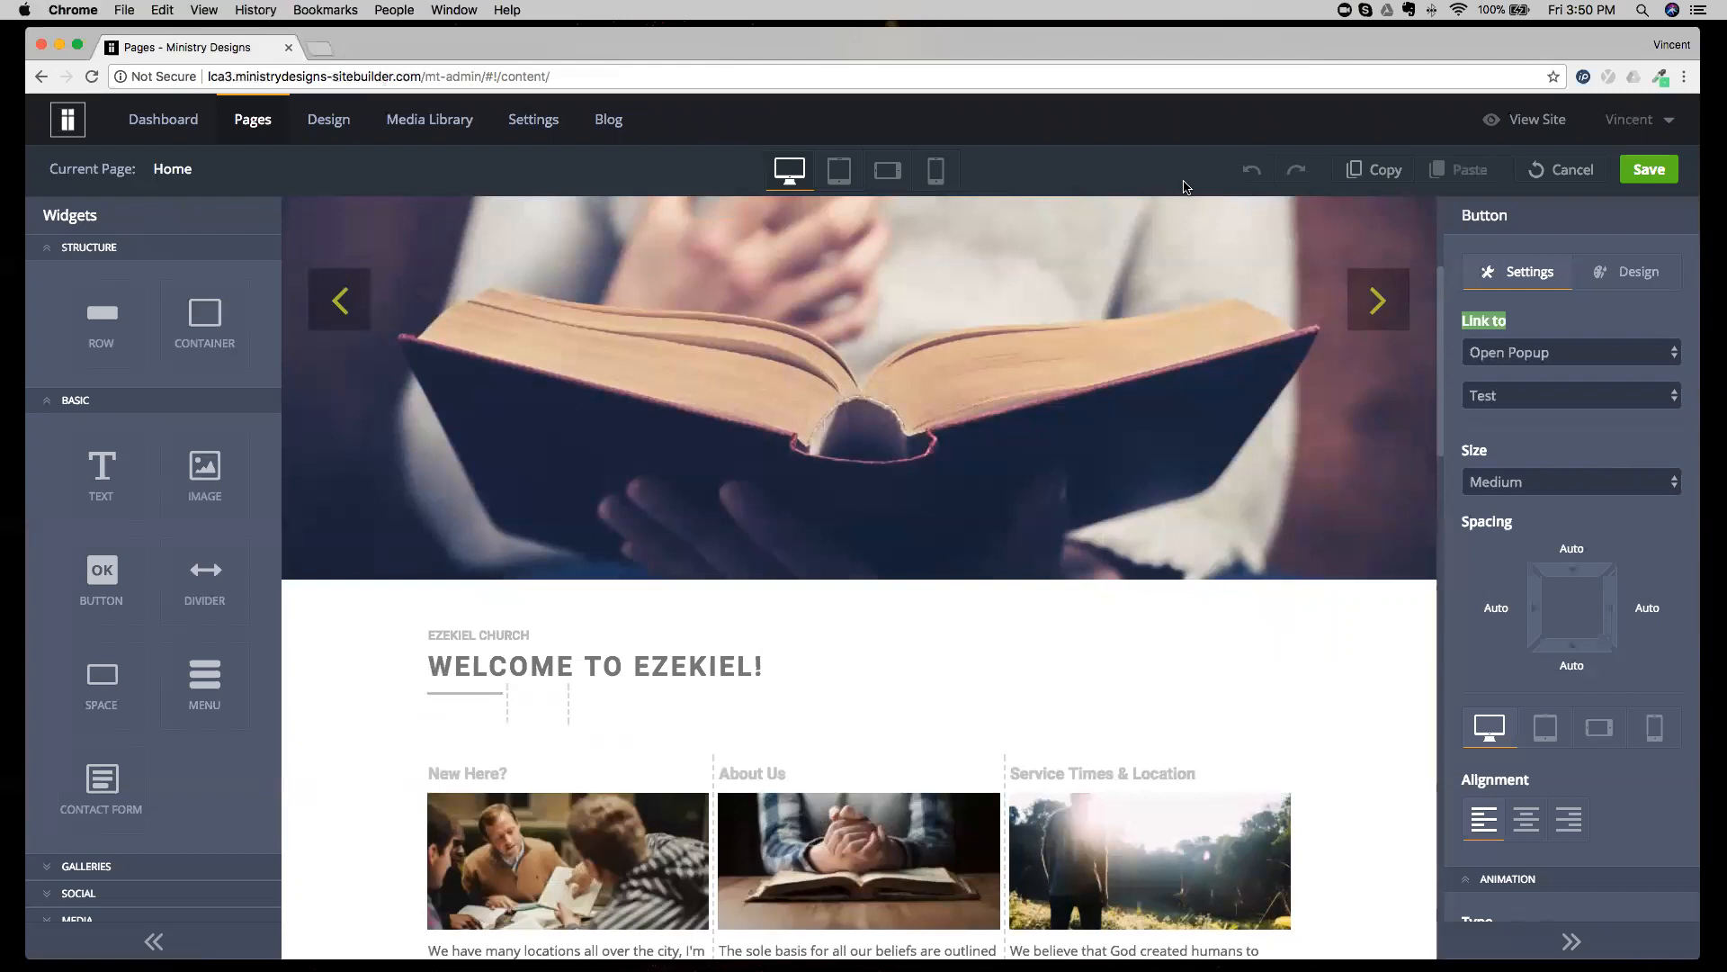
pyautogui.click(1563, 169)
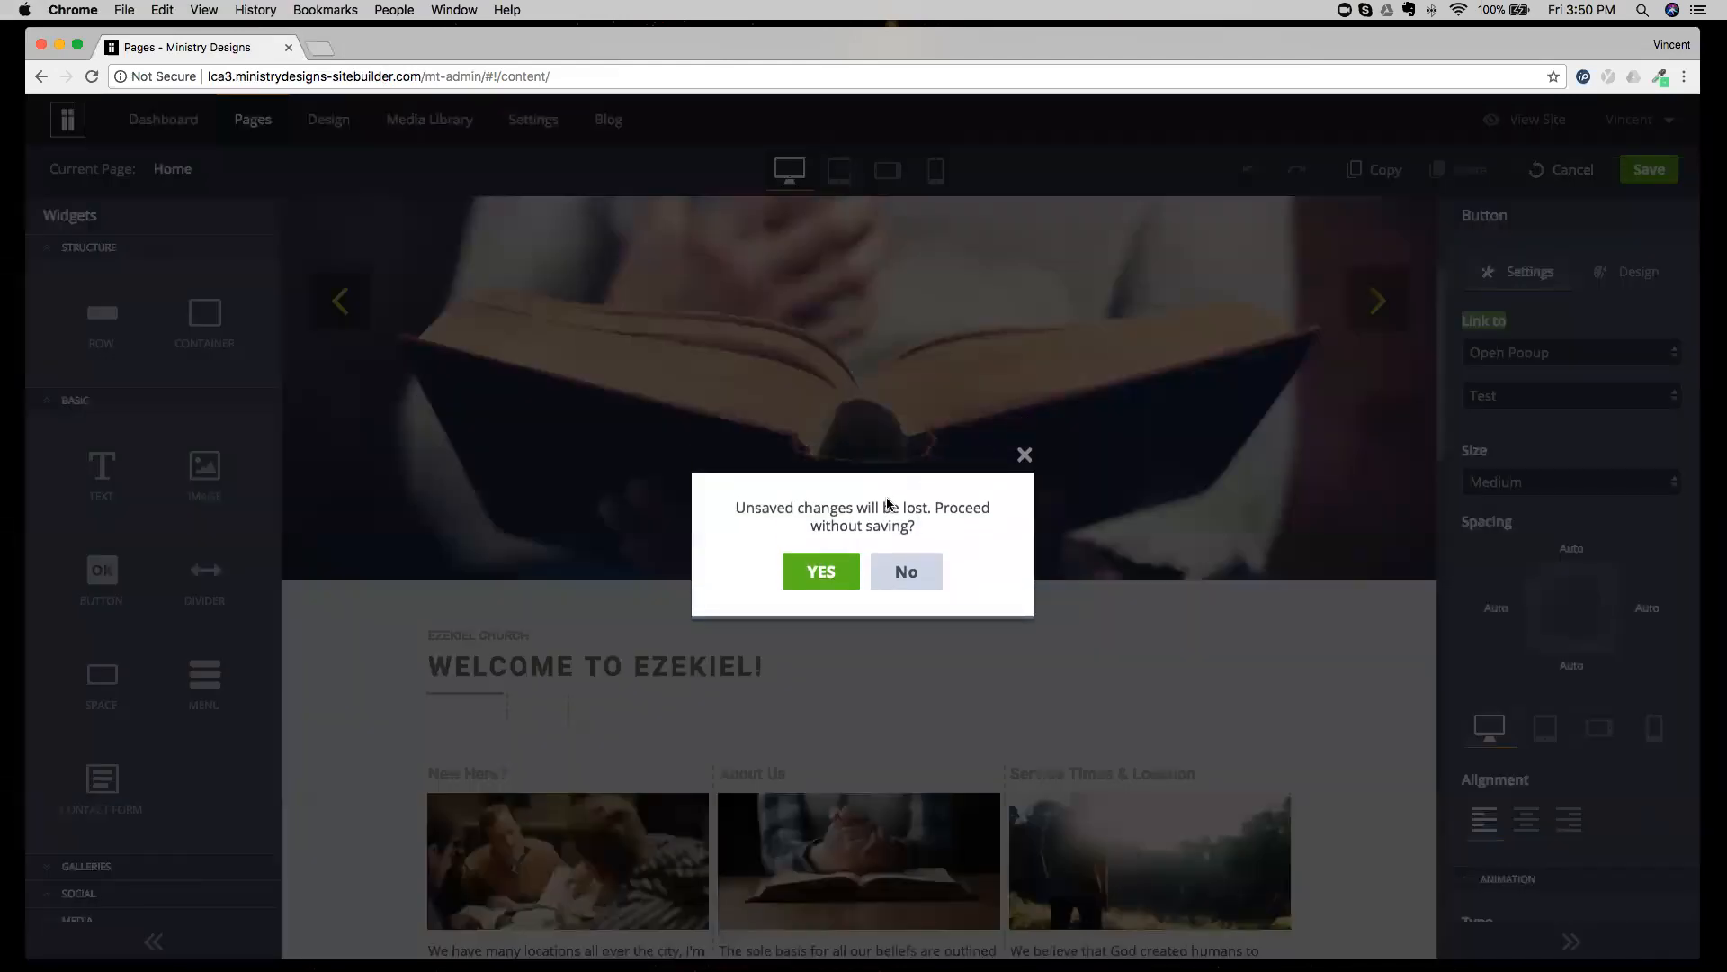
pyautogui.click(819, 571)
pyautogui.click(304, 170)
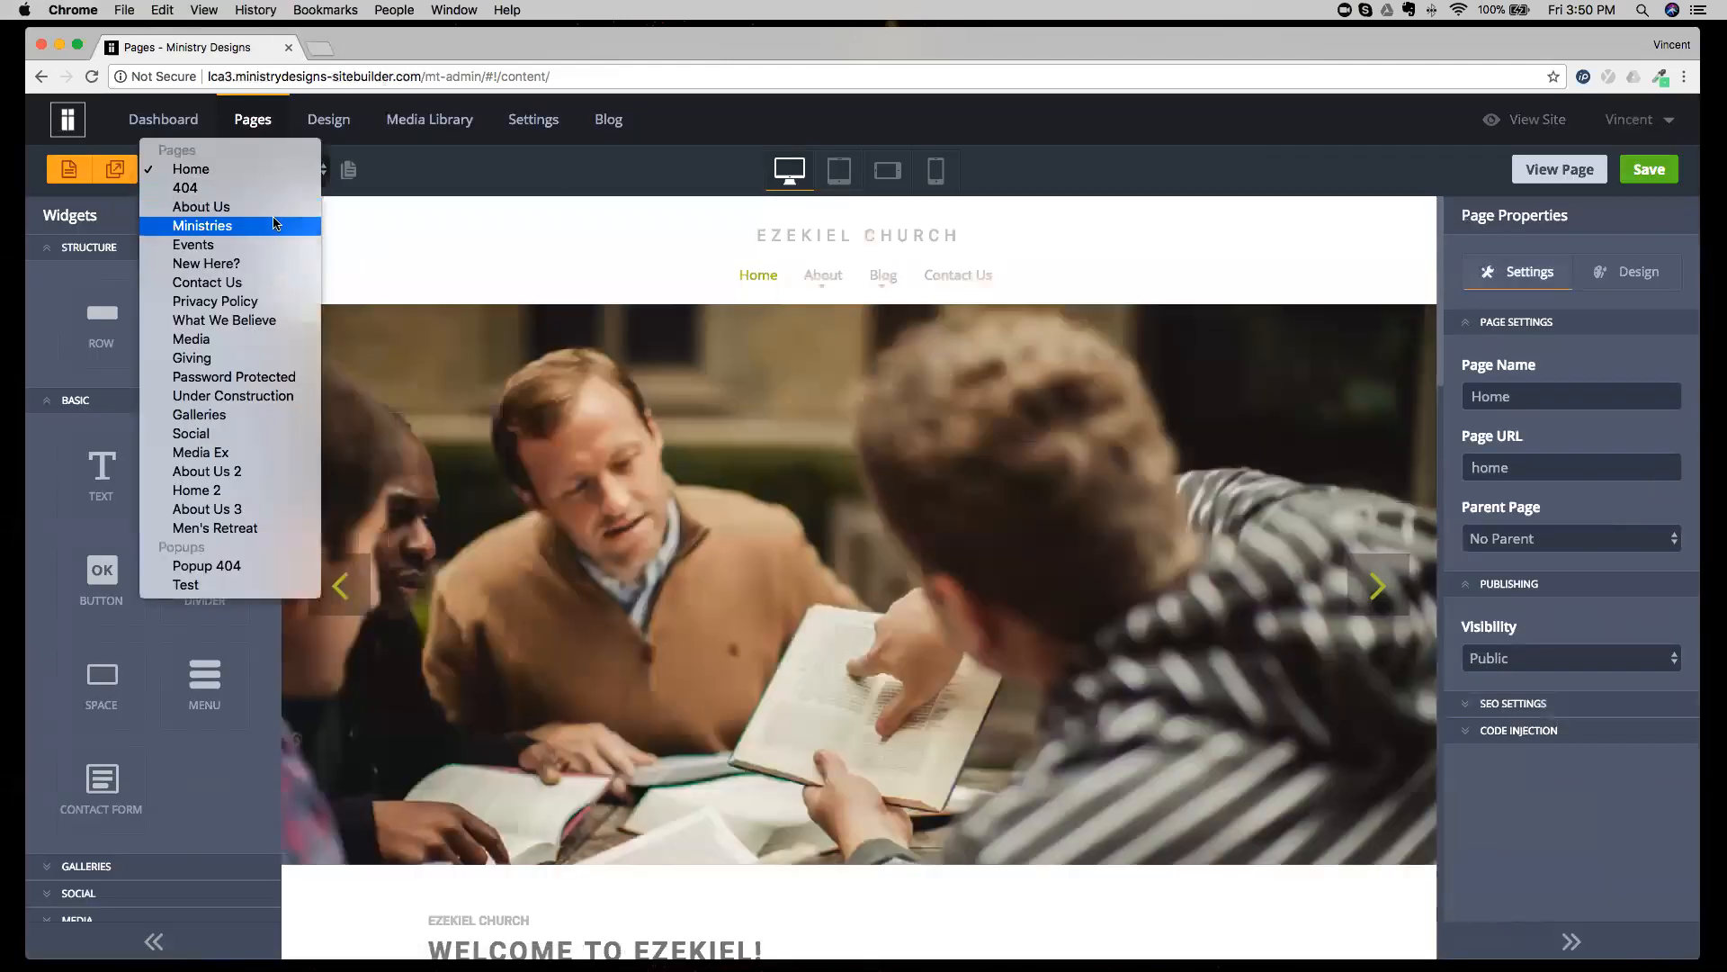
pyautogui.click(306, 225)
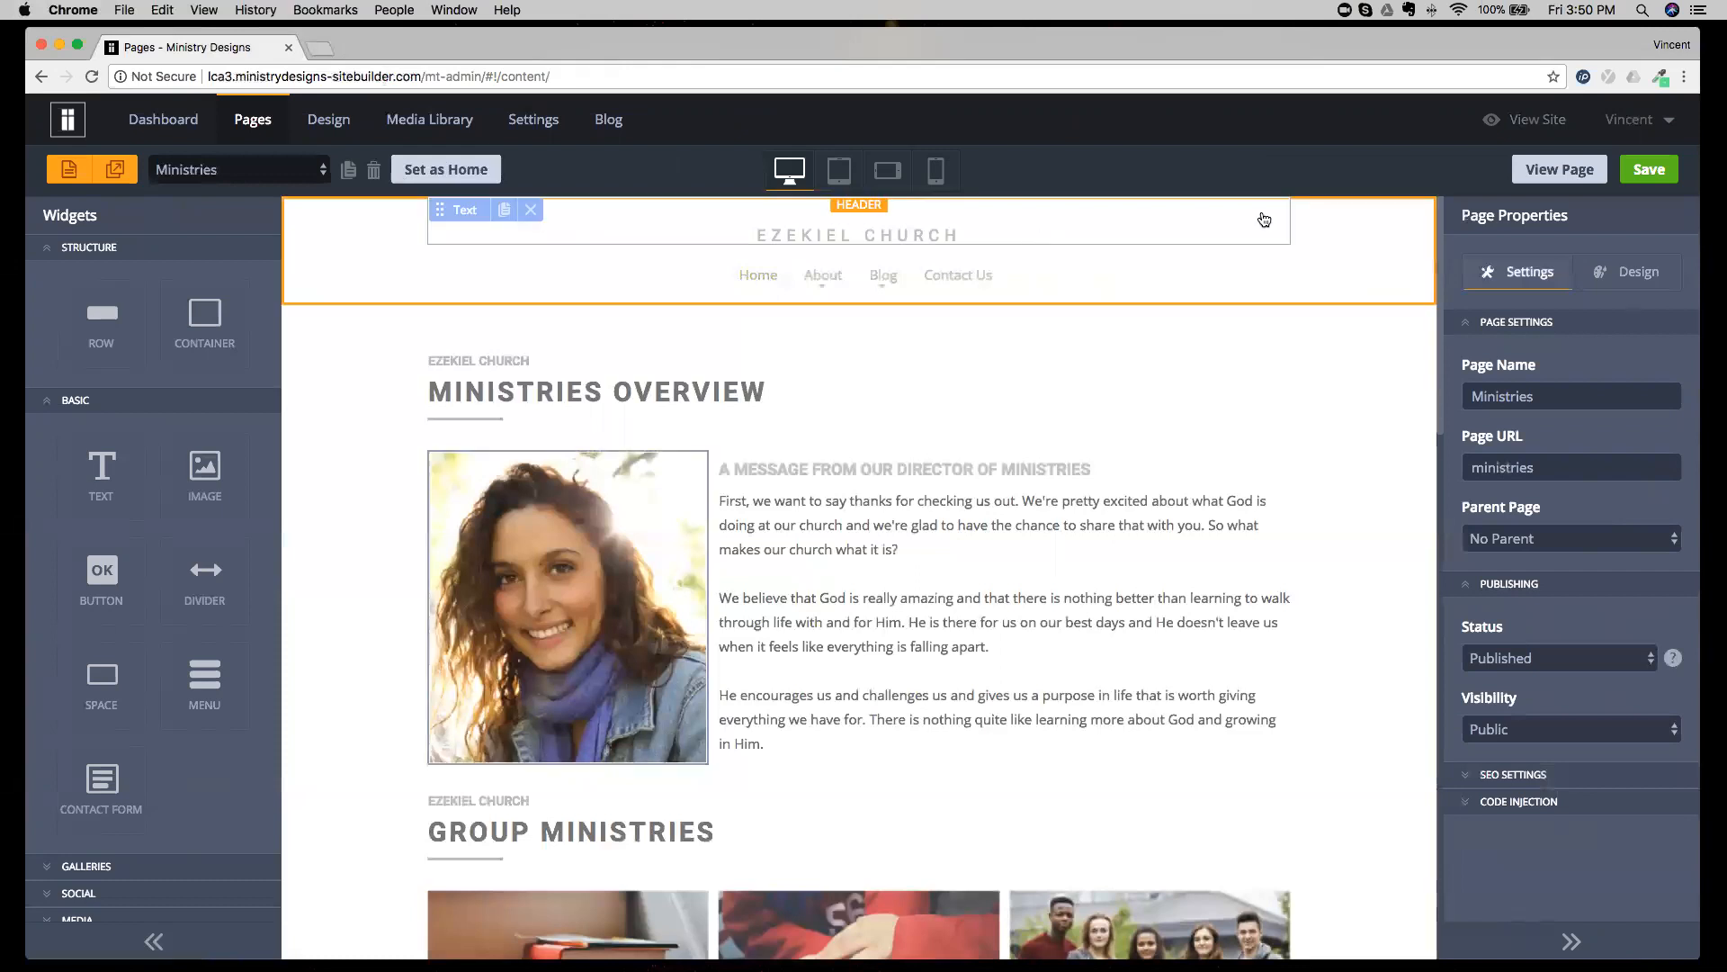
# Try the Draft status on the Ministries page, publish it again, and review the status choices, leaving Published selected.
pyautogui.click(1541, 662)
pyautogui.click(1527, 681)
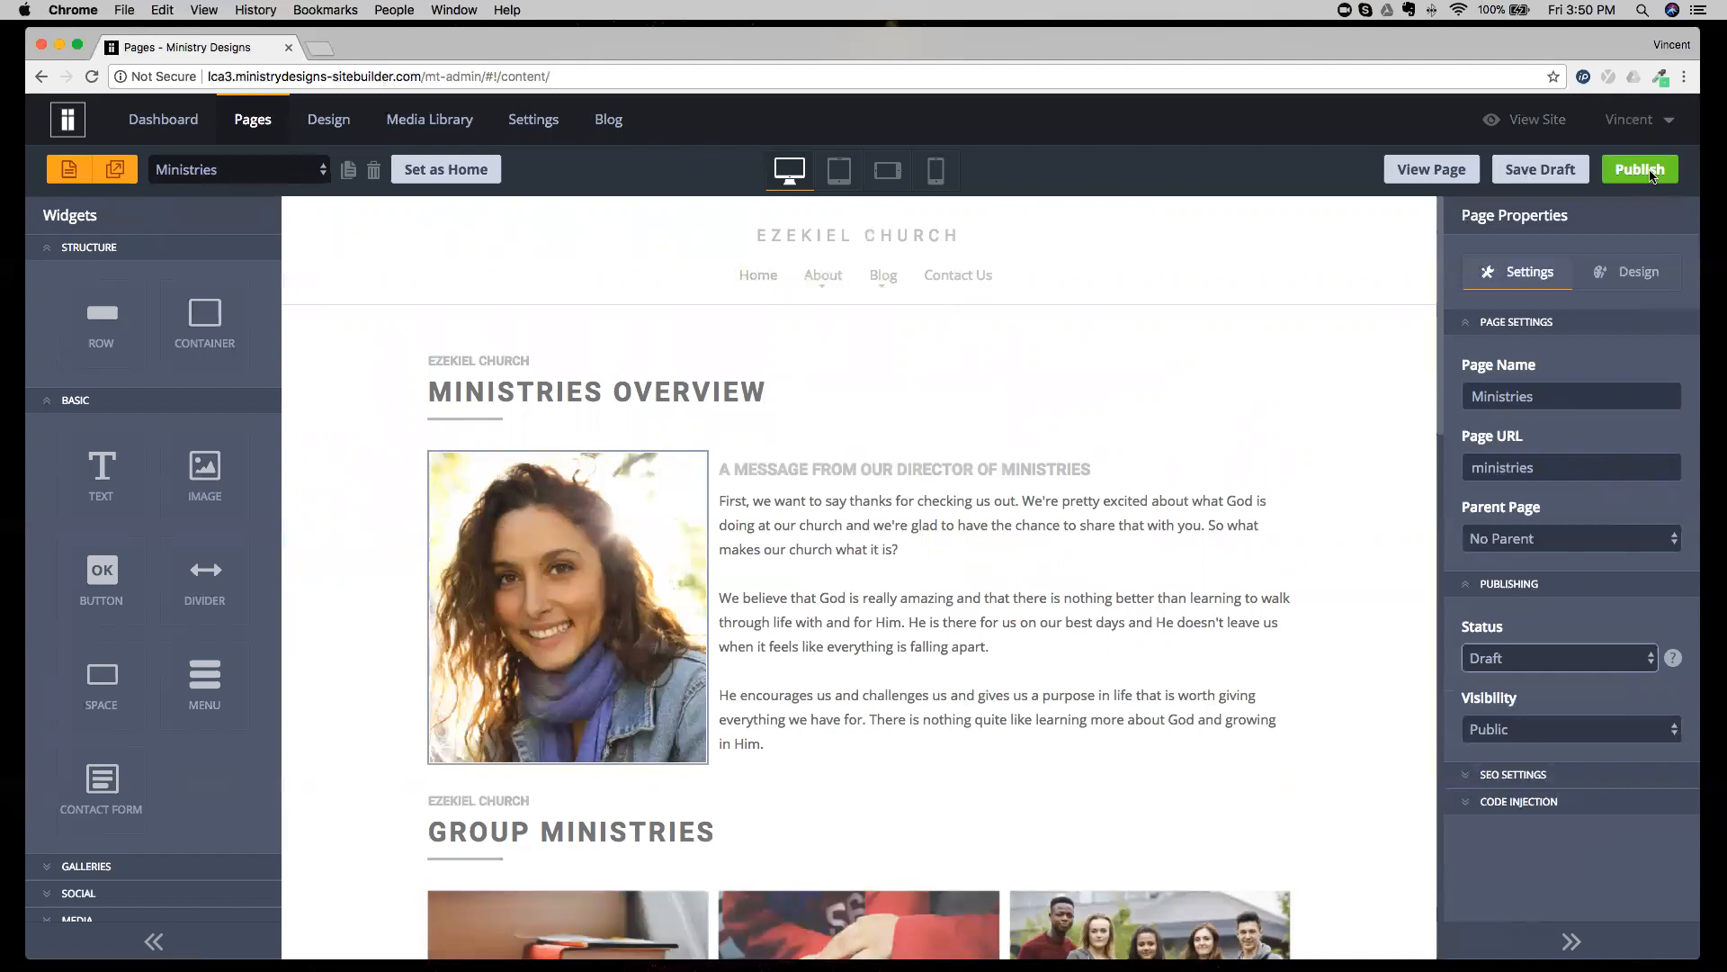
pyautogui.click(1624, 176)
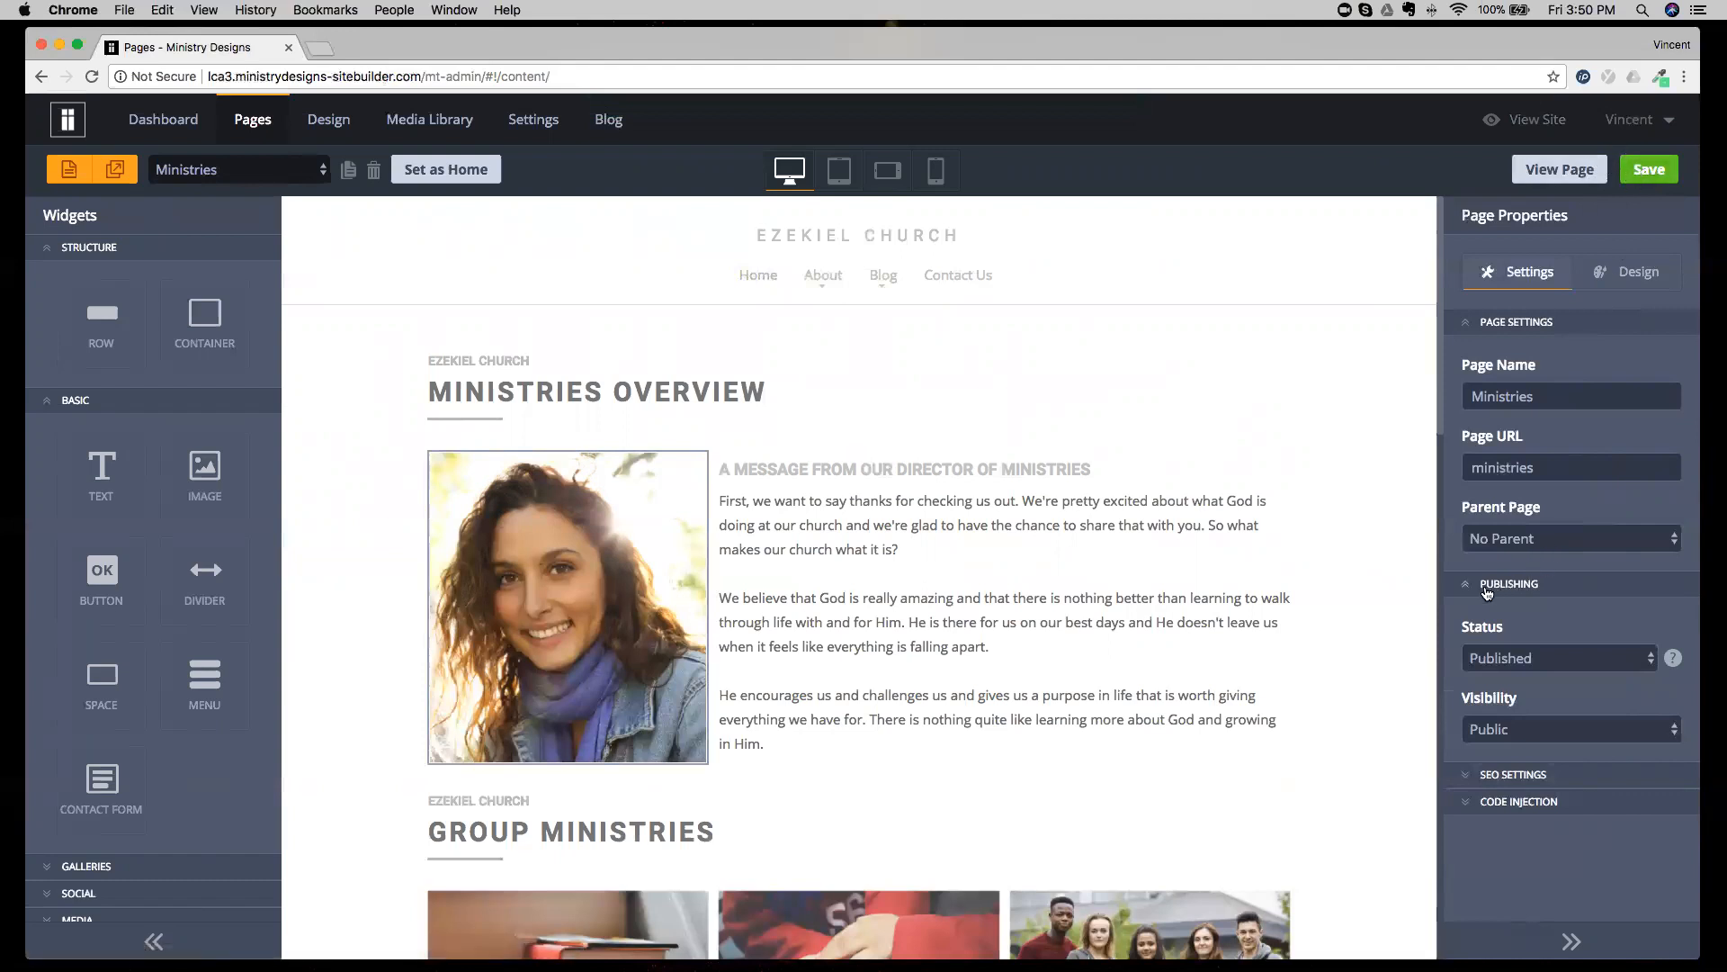
pyautogui.click(1523, 590)
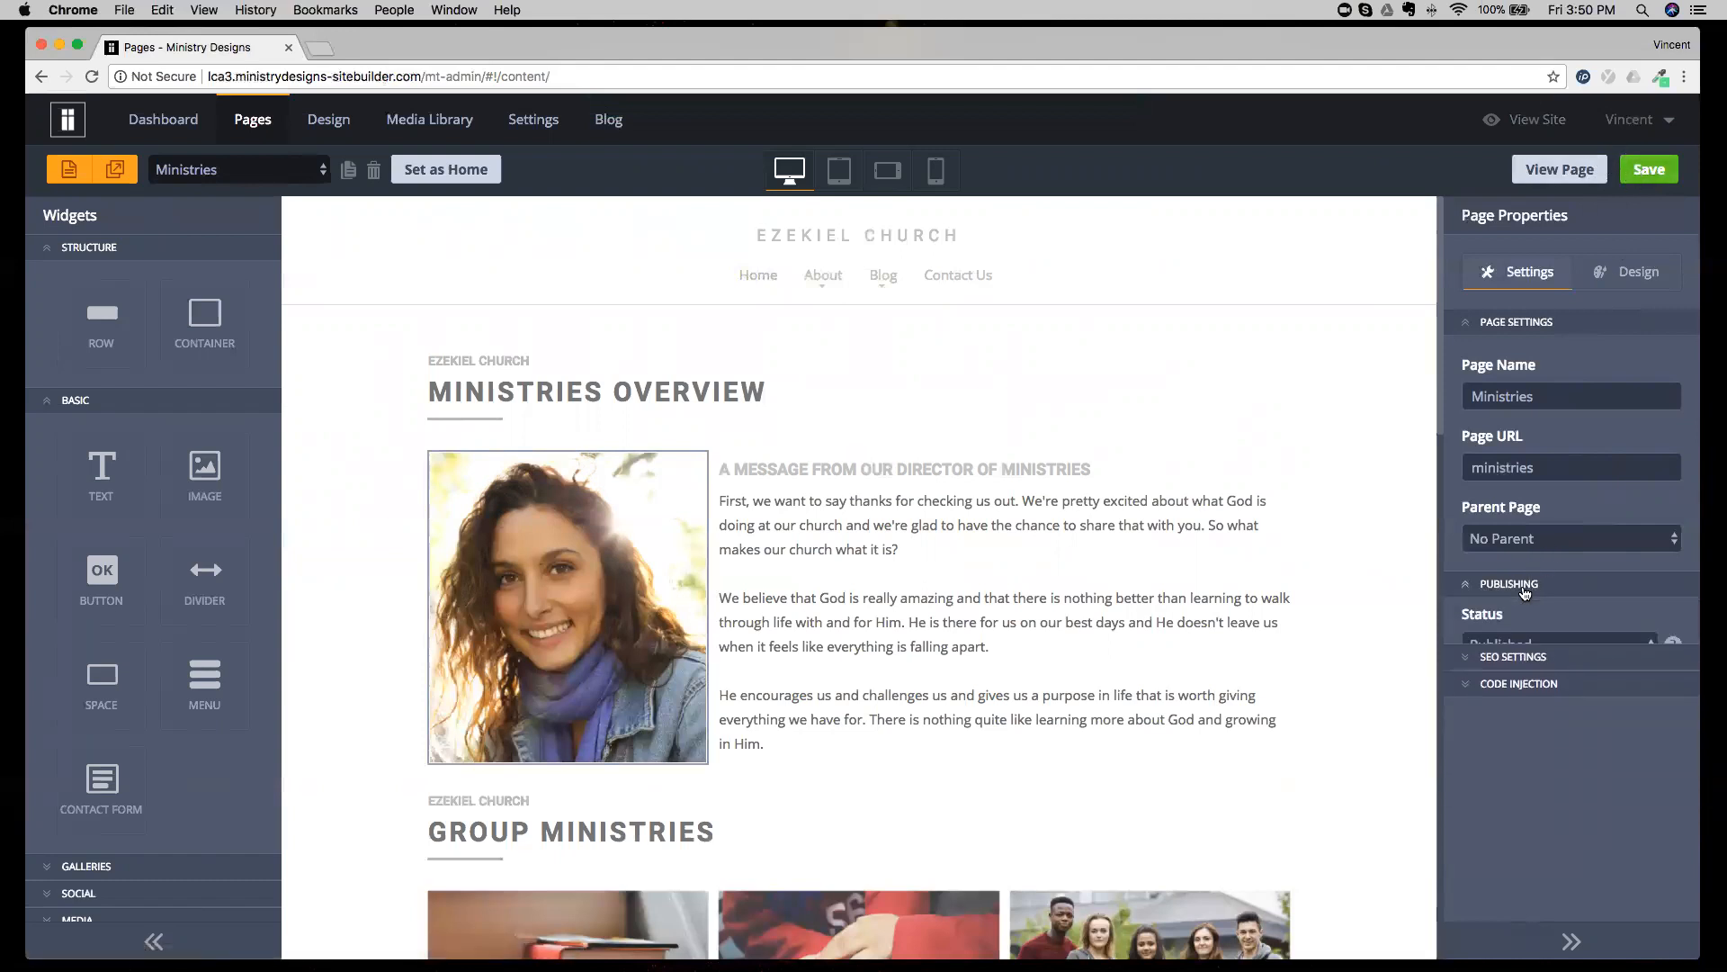
pyautogui.click(1504, 658)
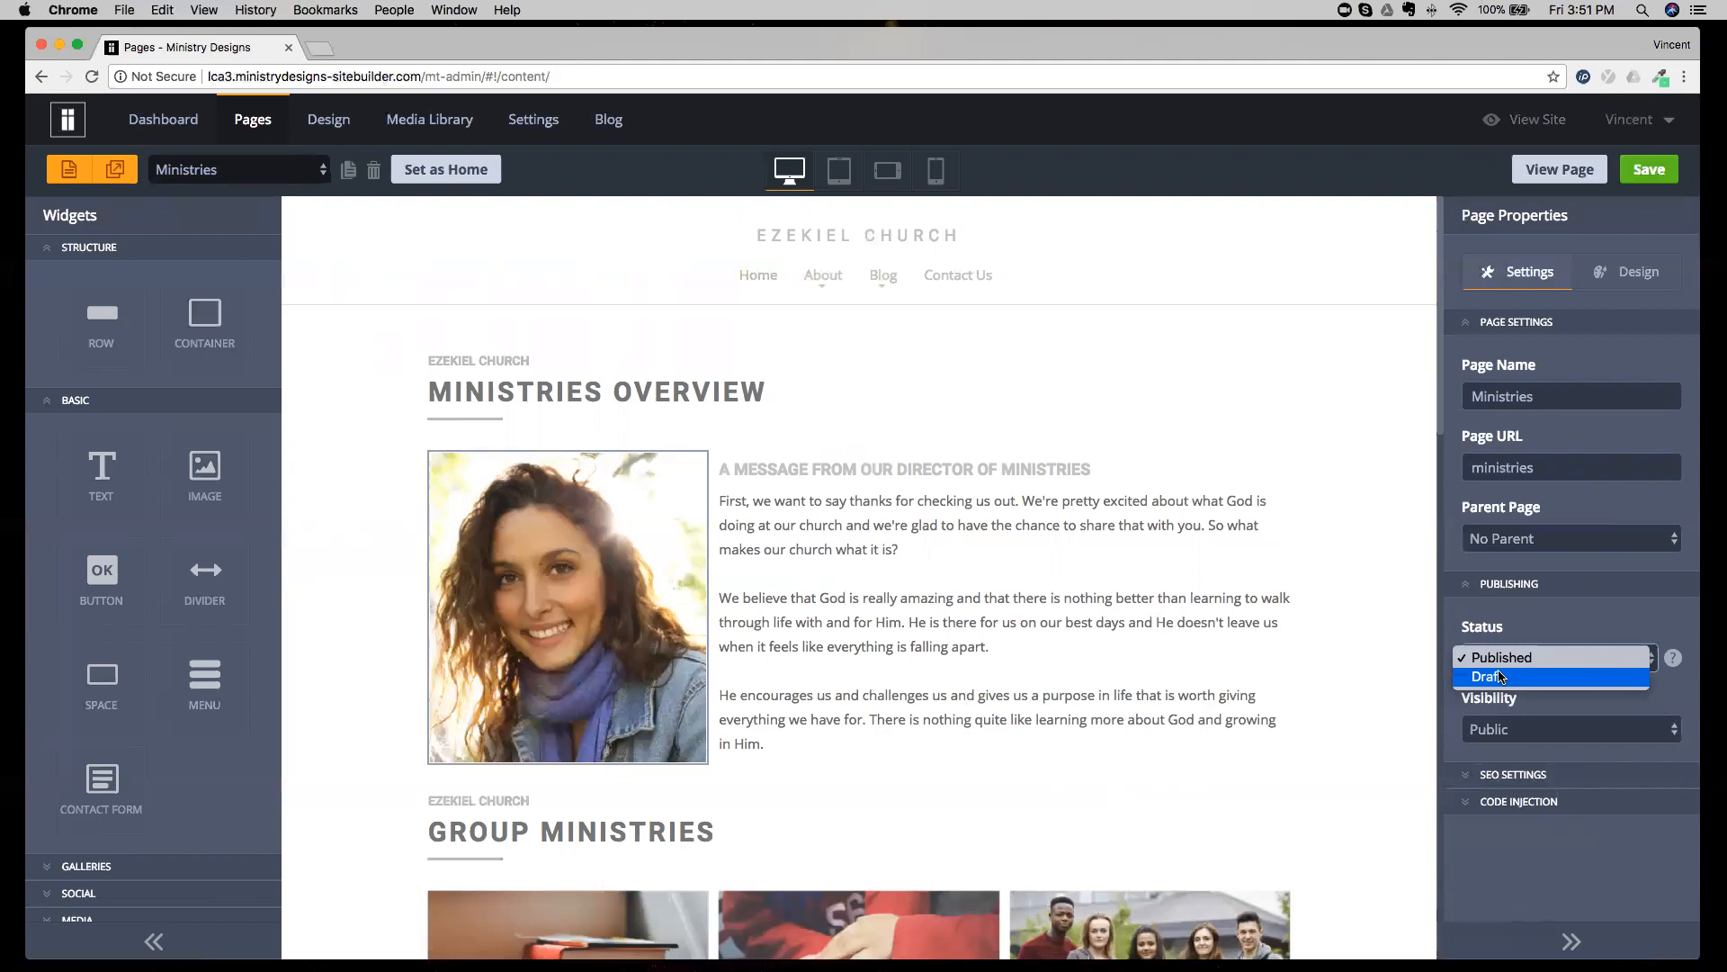
pyautogui.click(1524, 629)
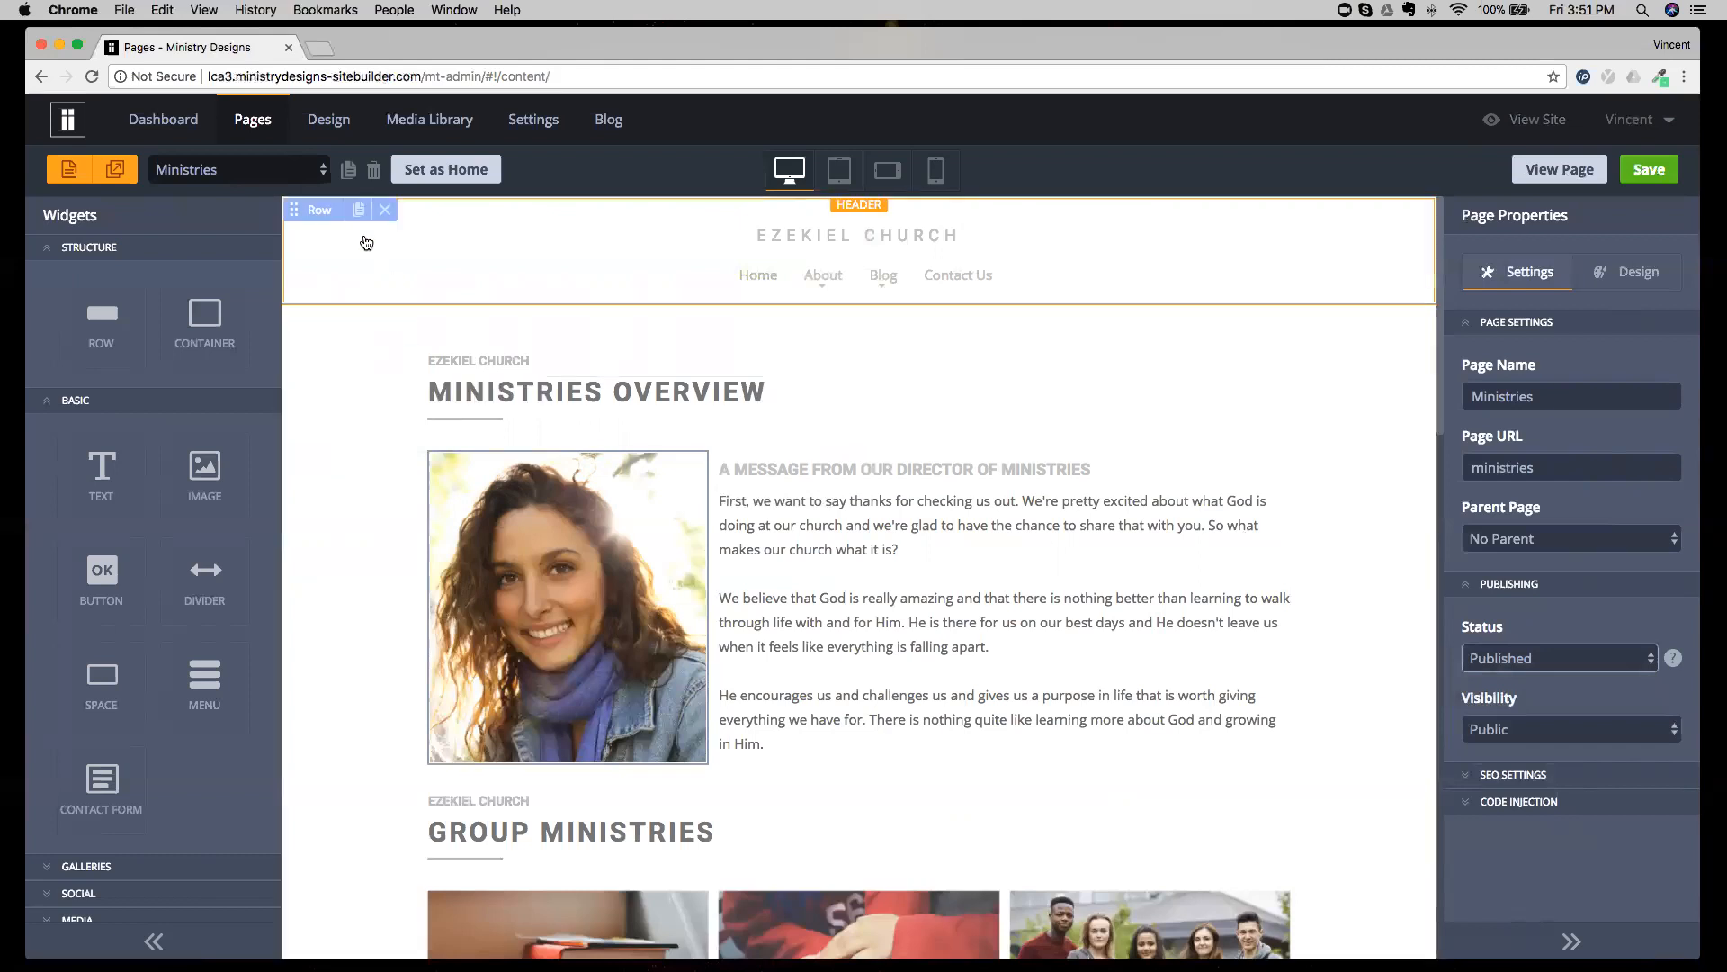
# Open the site's design options and show the Home page down to its Welcome to Ezekiel! section.
pyautogui.click(328, 126)
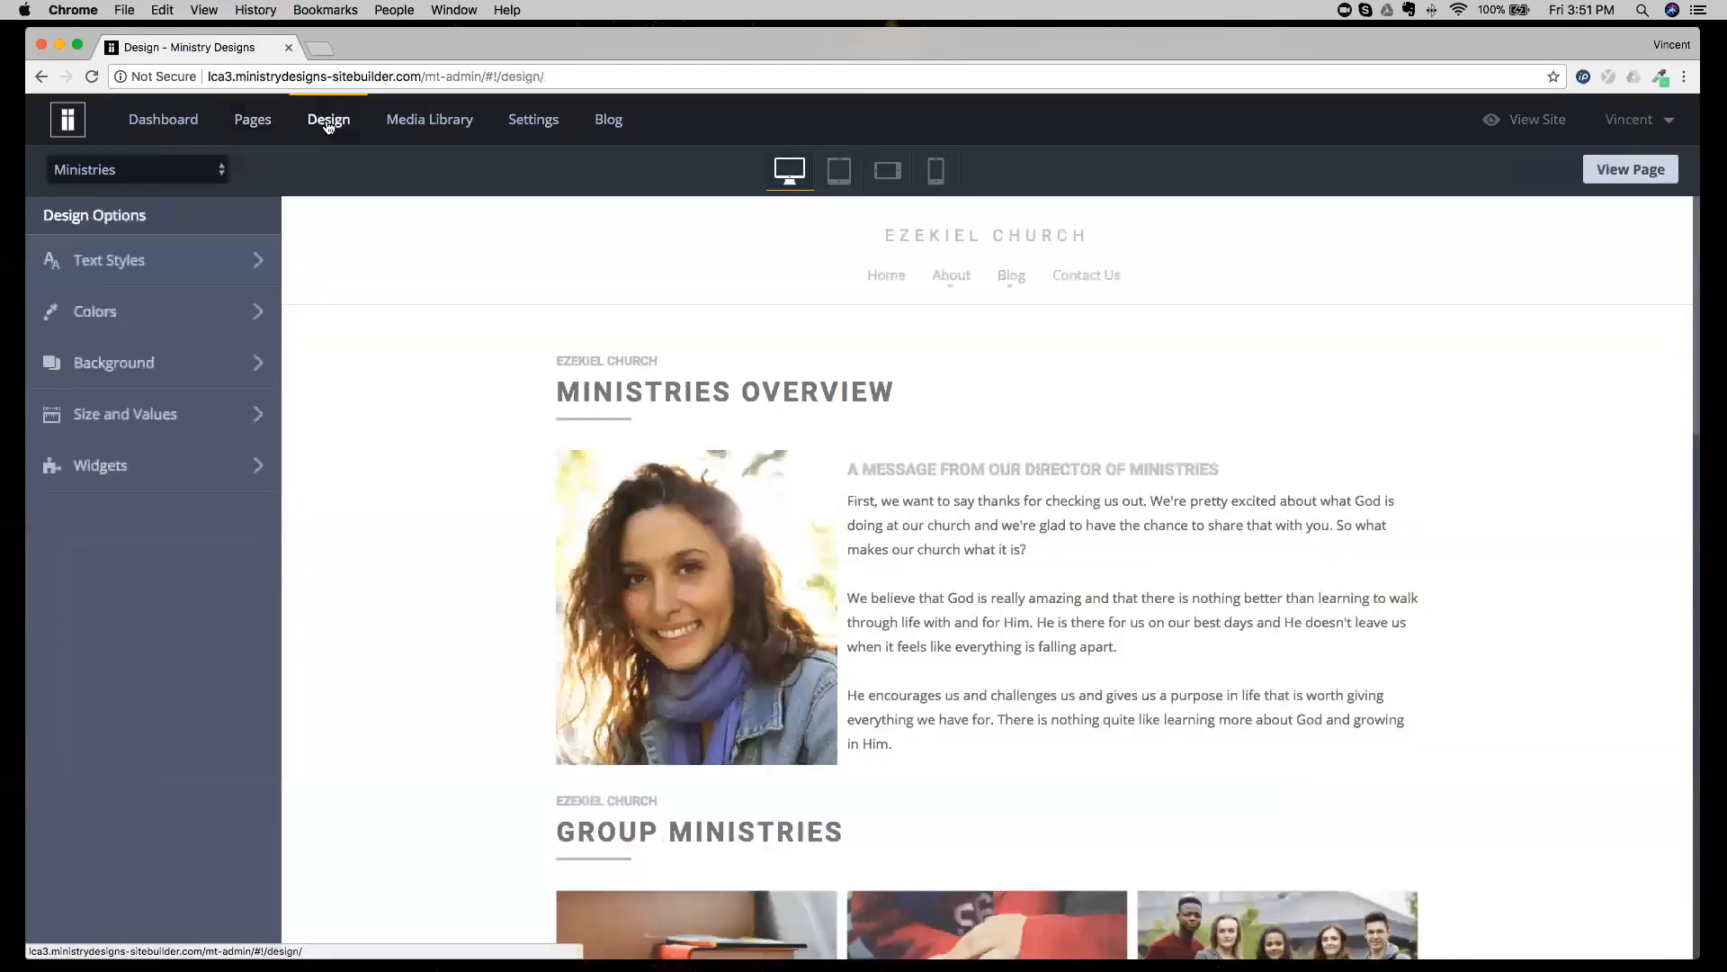
pyautogui.click(136, 169)
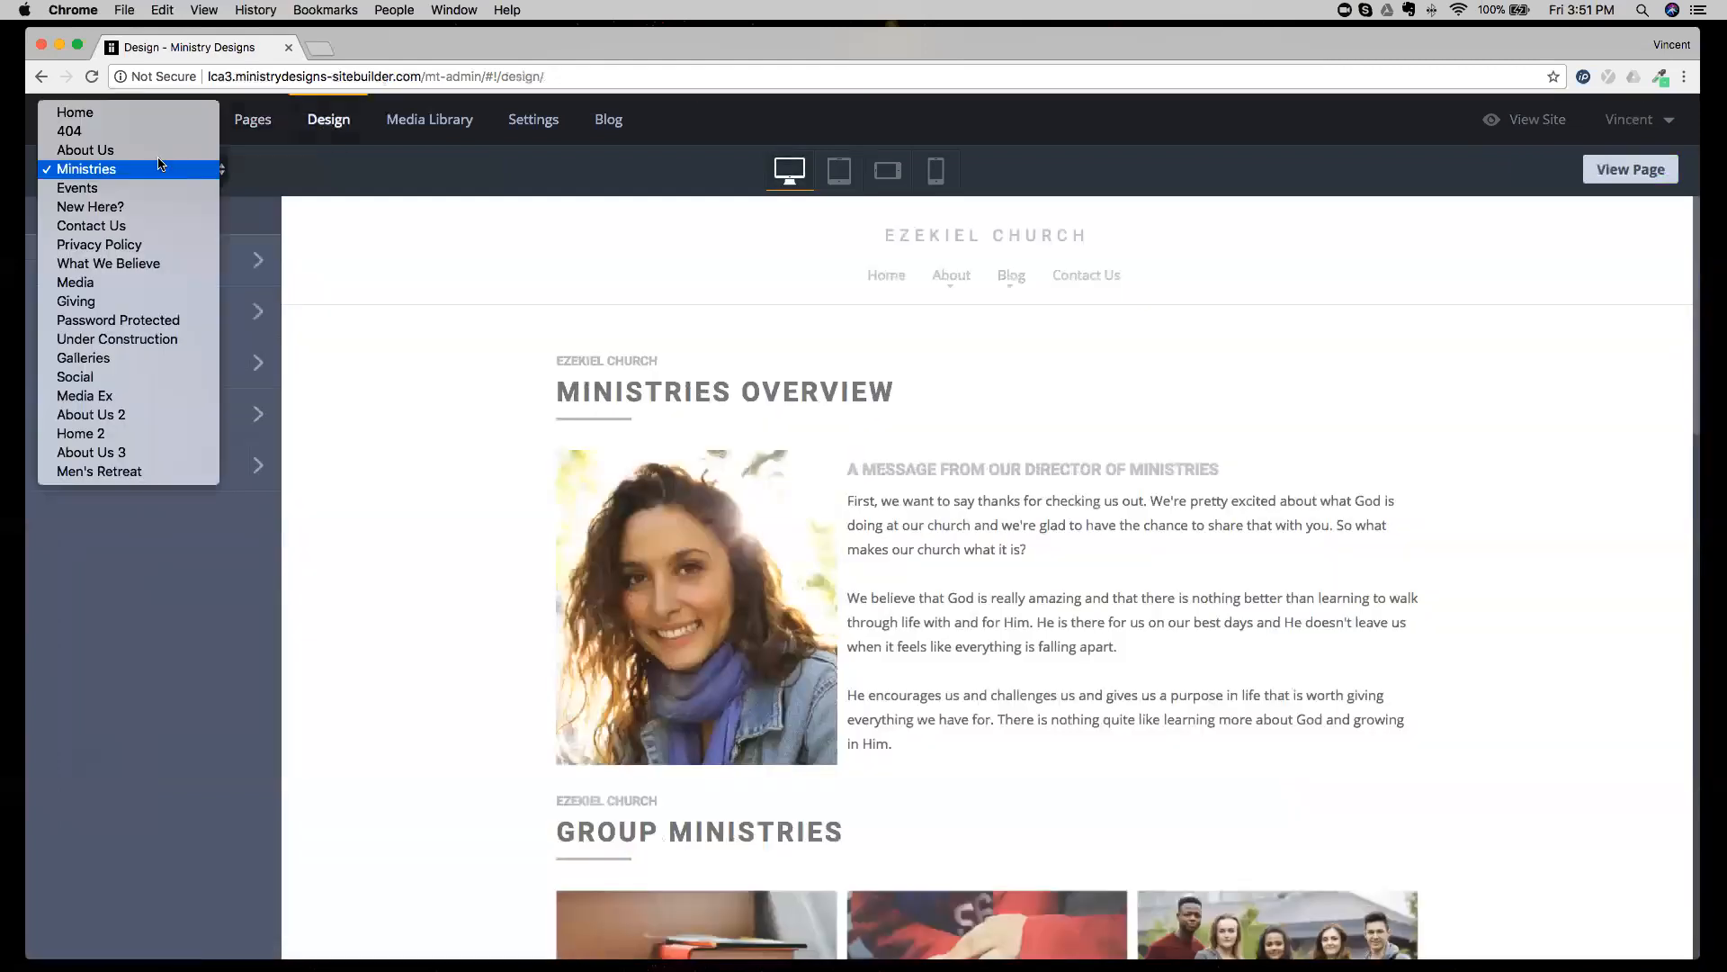
pyautogui.click(137, 113)
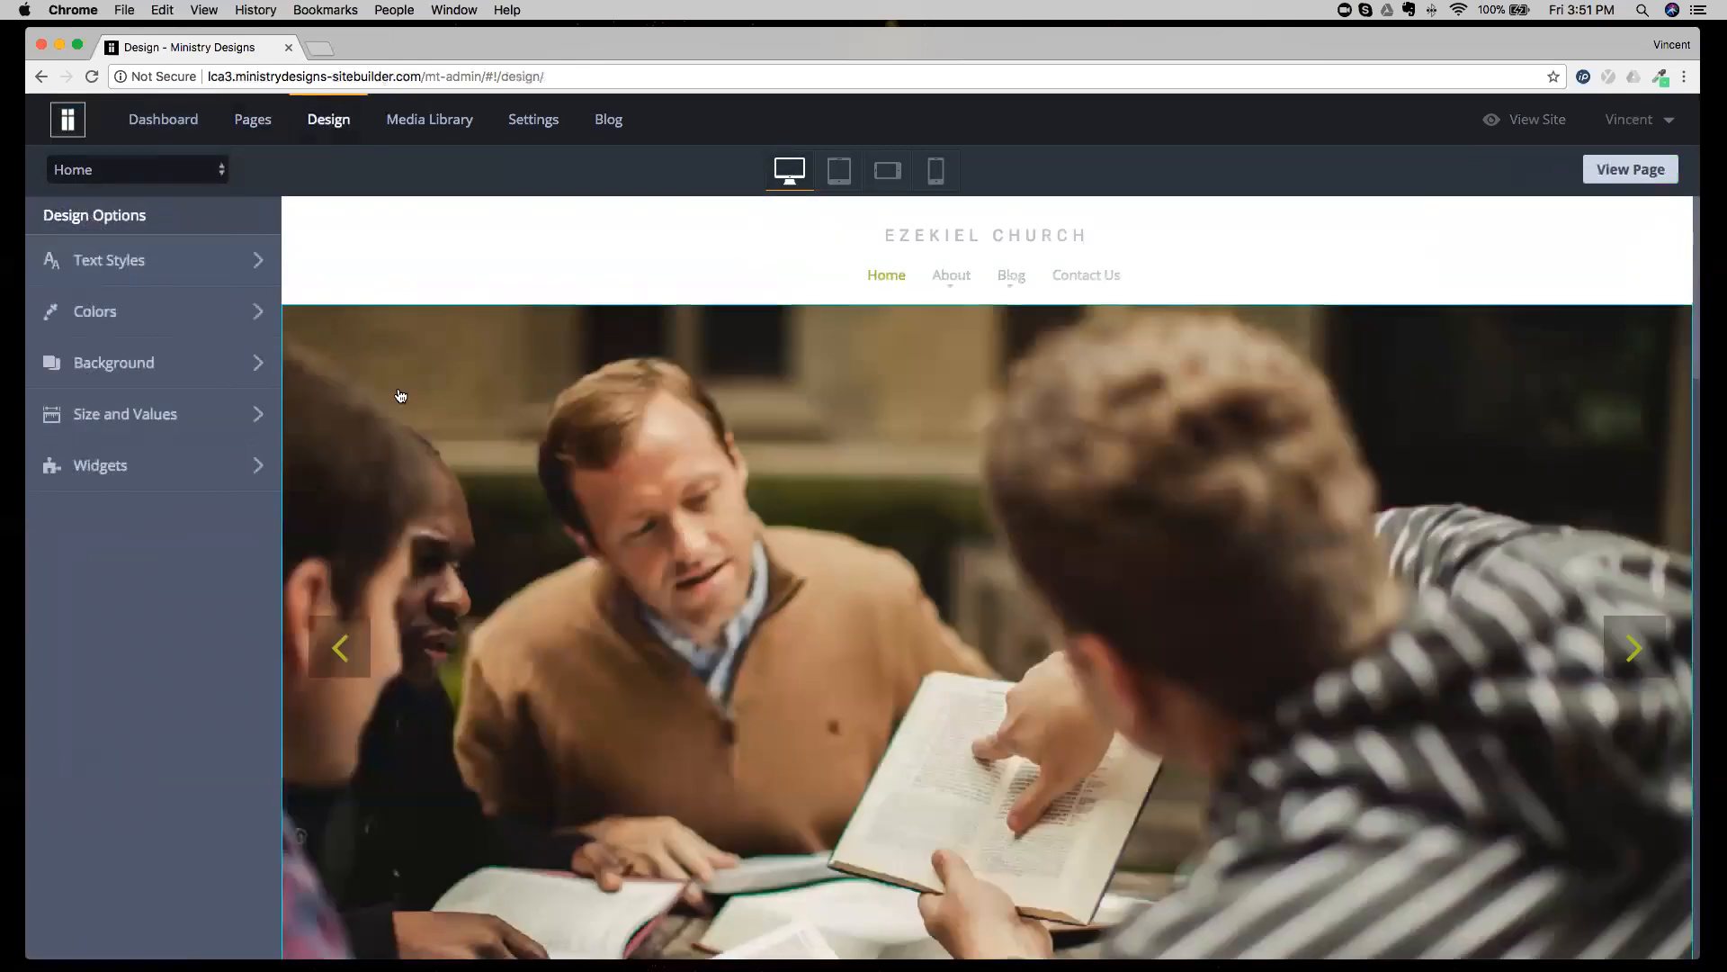
pyautogui.scroll(-2, 400, 396)
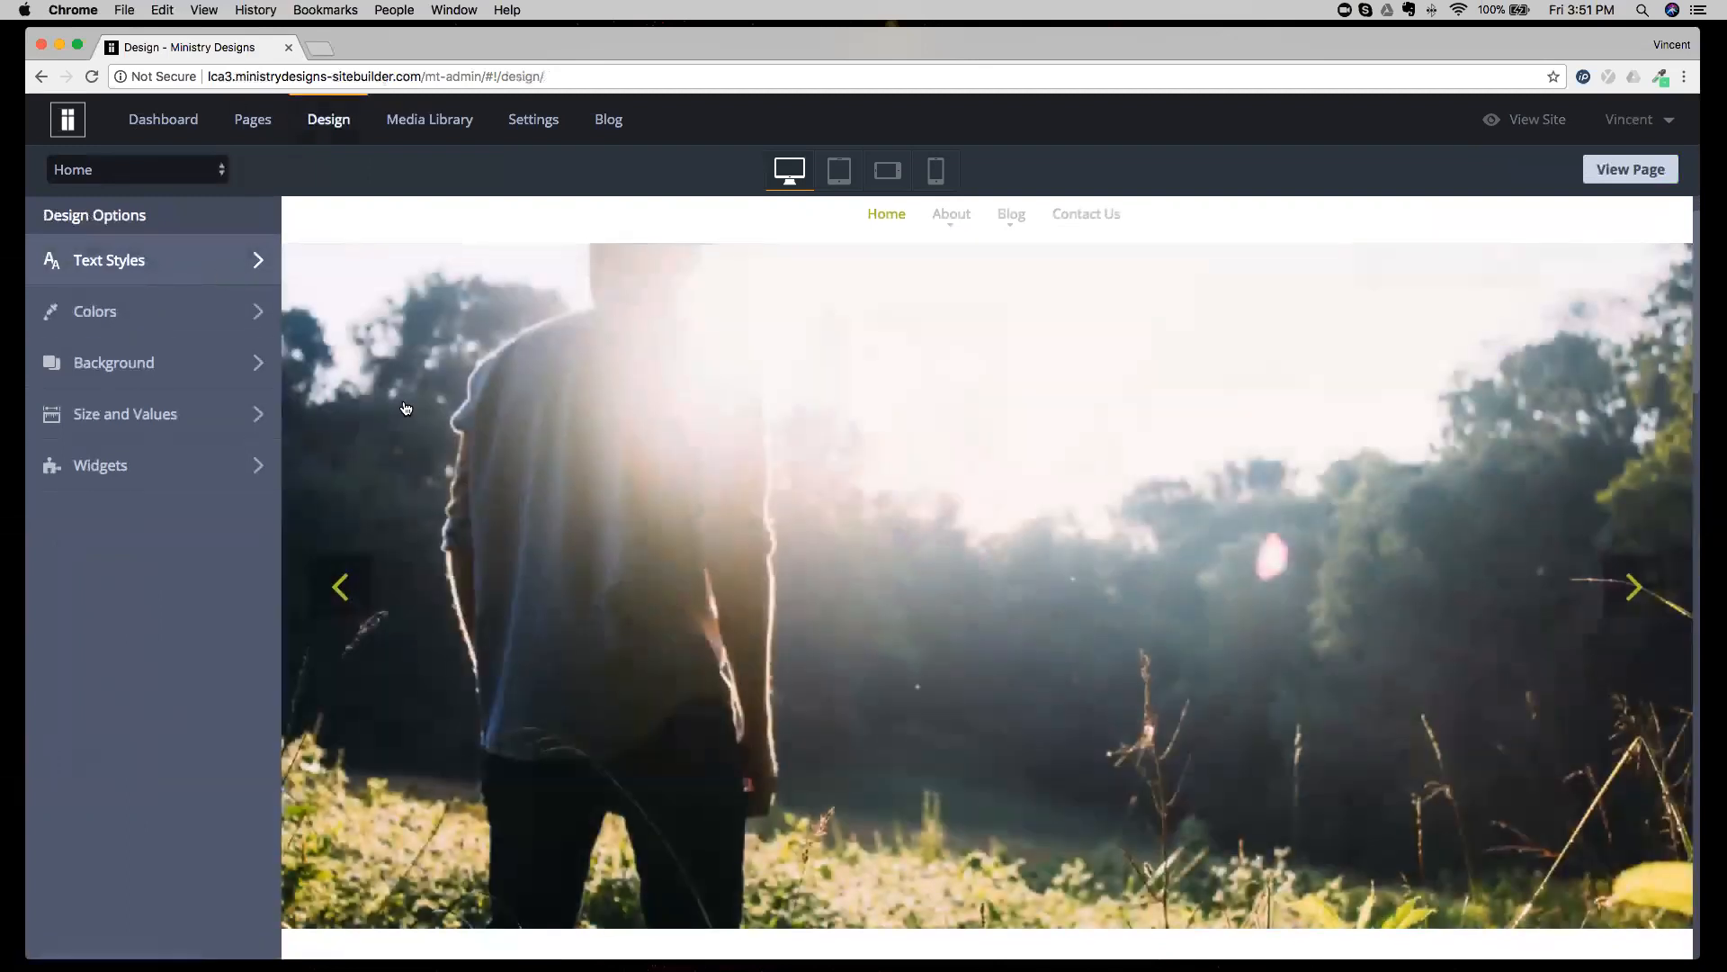
pyautogui.scroll(-10, 449, 446)
pyautogui.scroll(2, 449, 446)
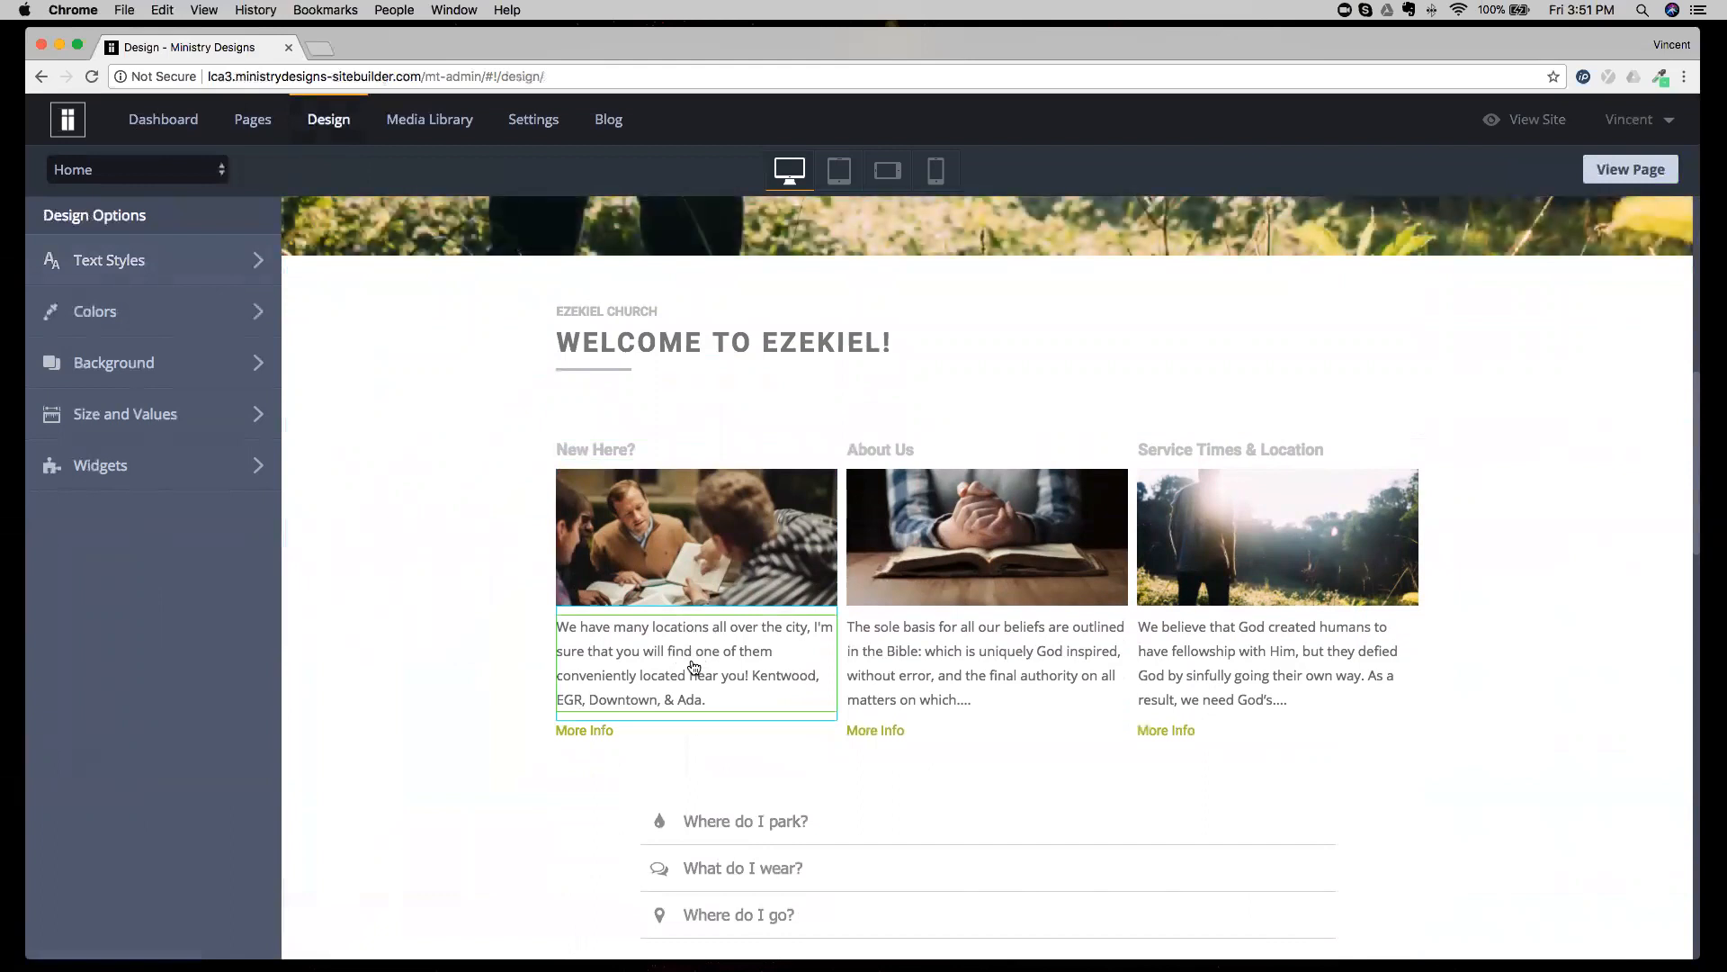
# Open the text style of the New Here? paragraph and examine its name, available fonts and font weights.
pyautogui.click(694, 666)
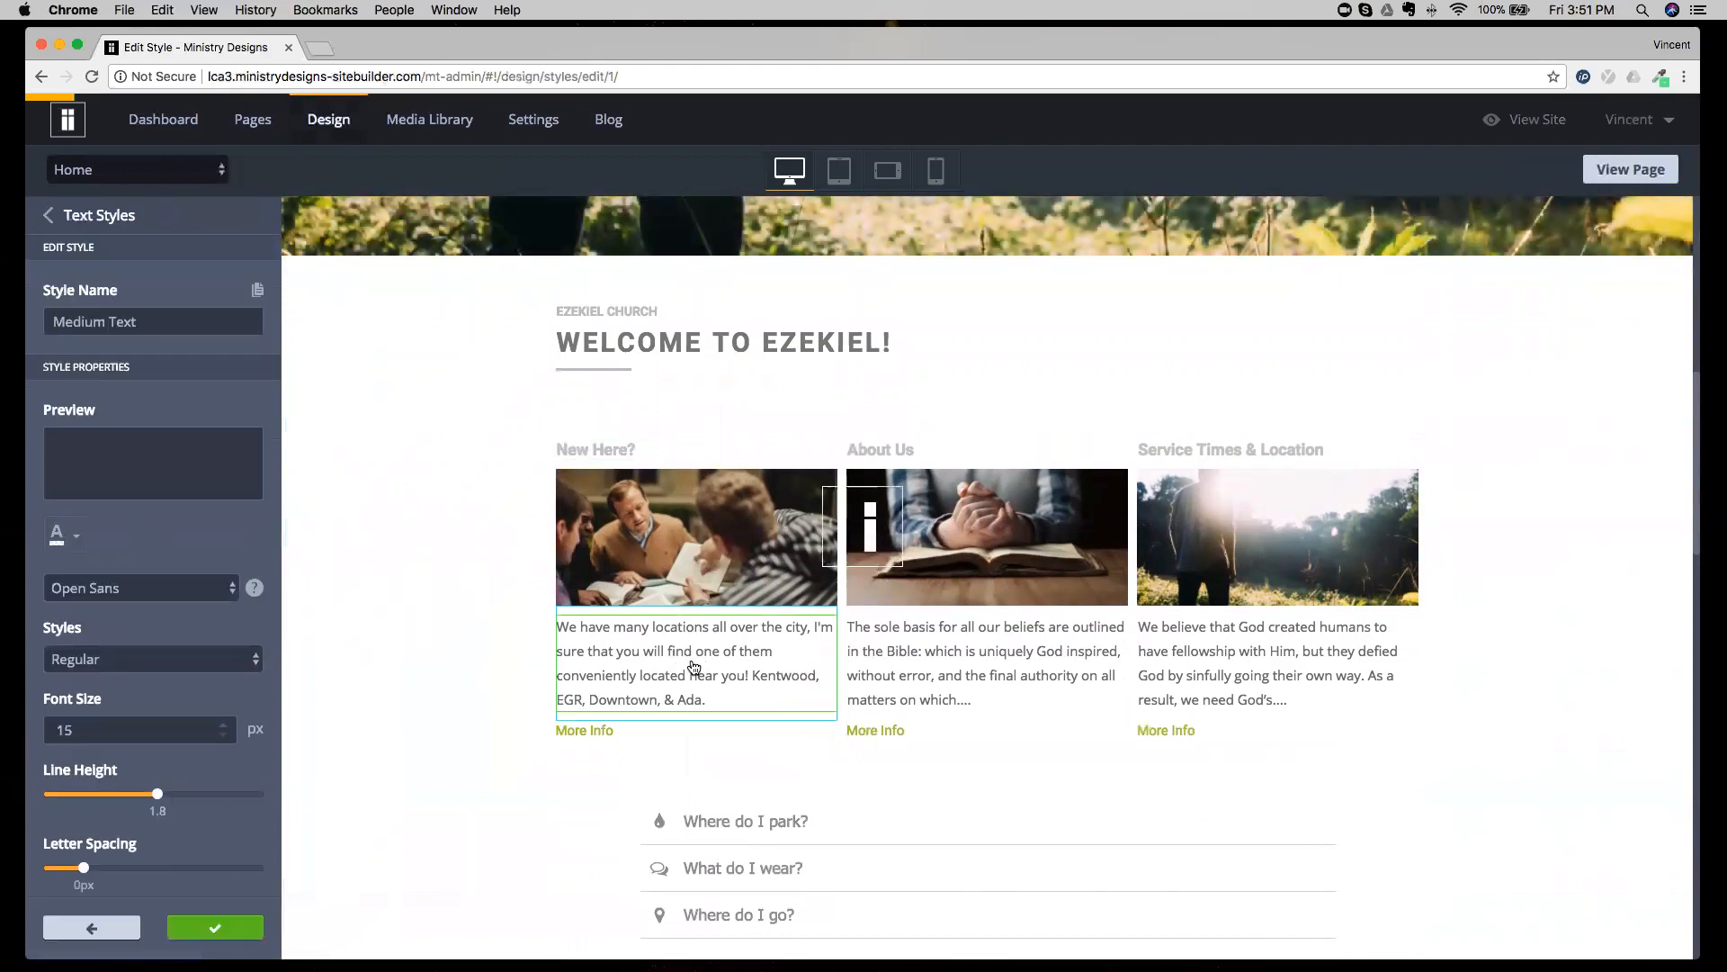
pyautogui.moveTo(137, 322); pyautogui.dragTo(54, 311)
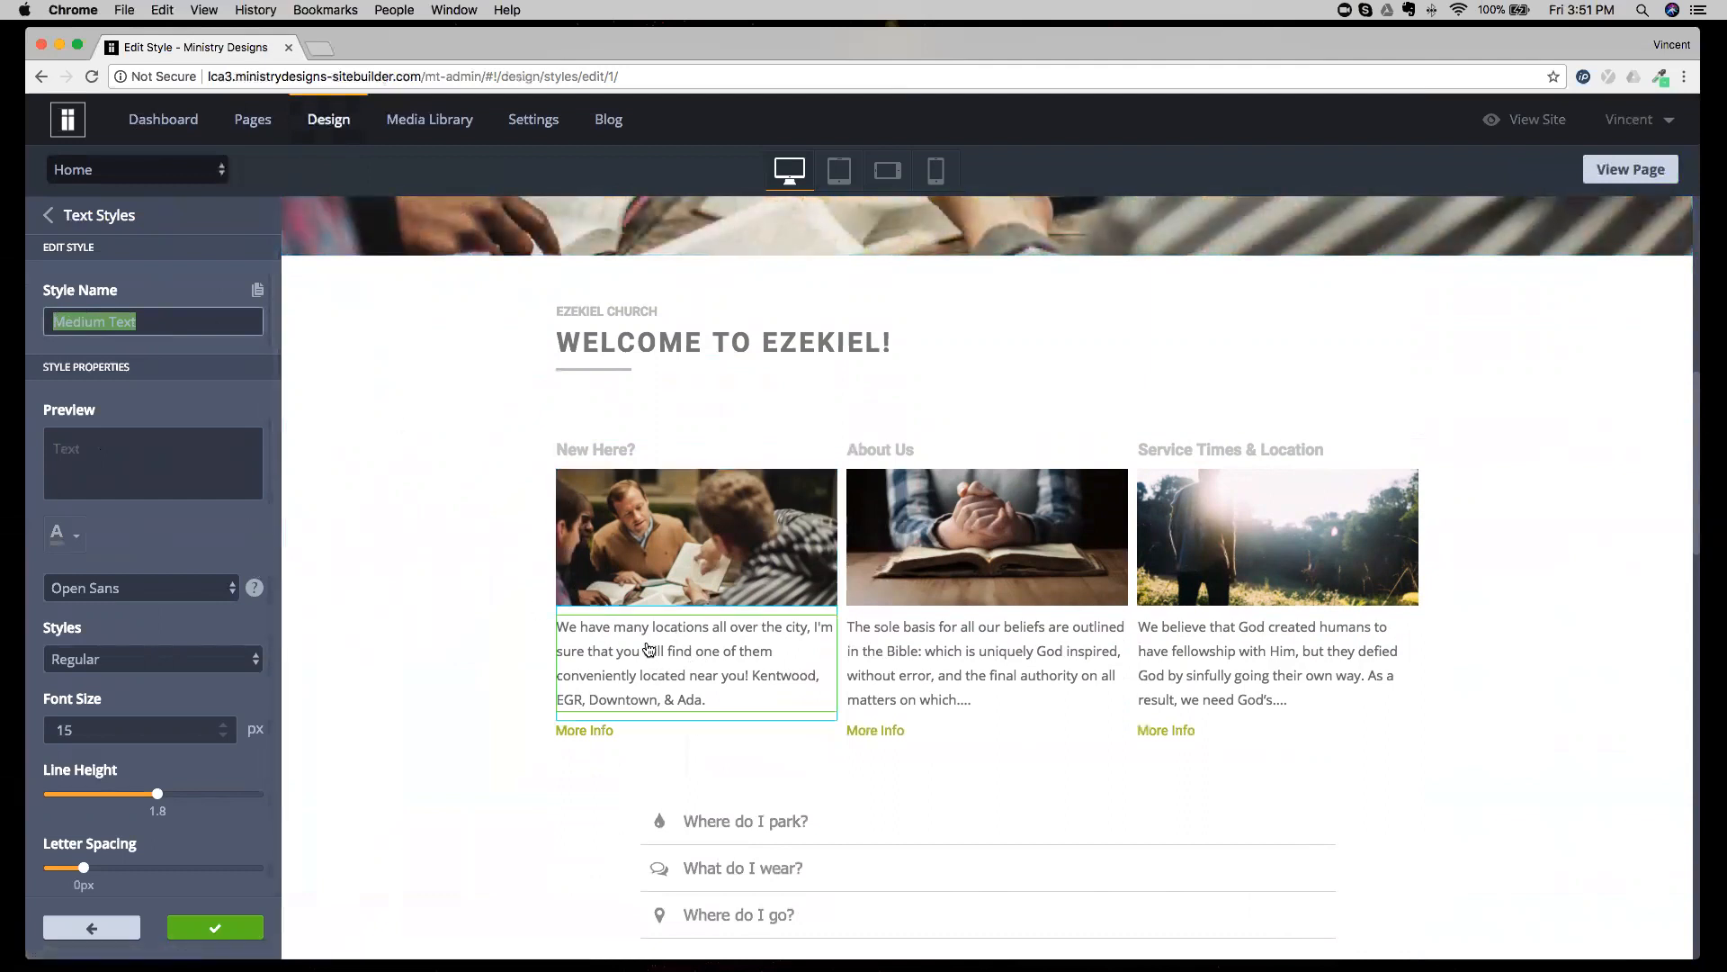
pyautogui.click(146, 313)
pyautogui.moveTo(144, 316); pyautogui.dragTo(47, 319)
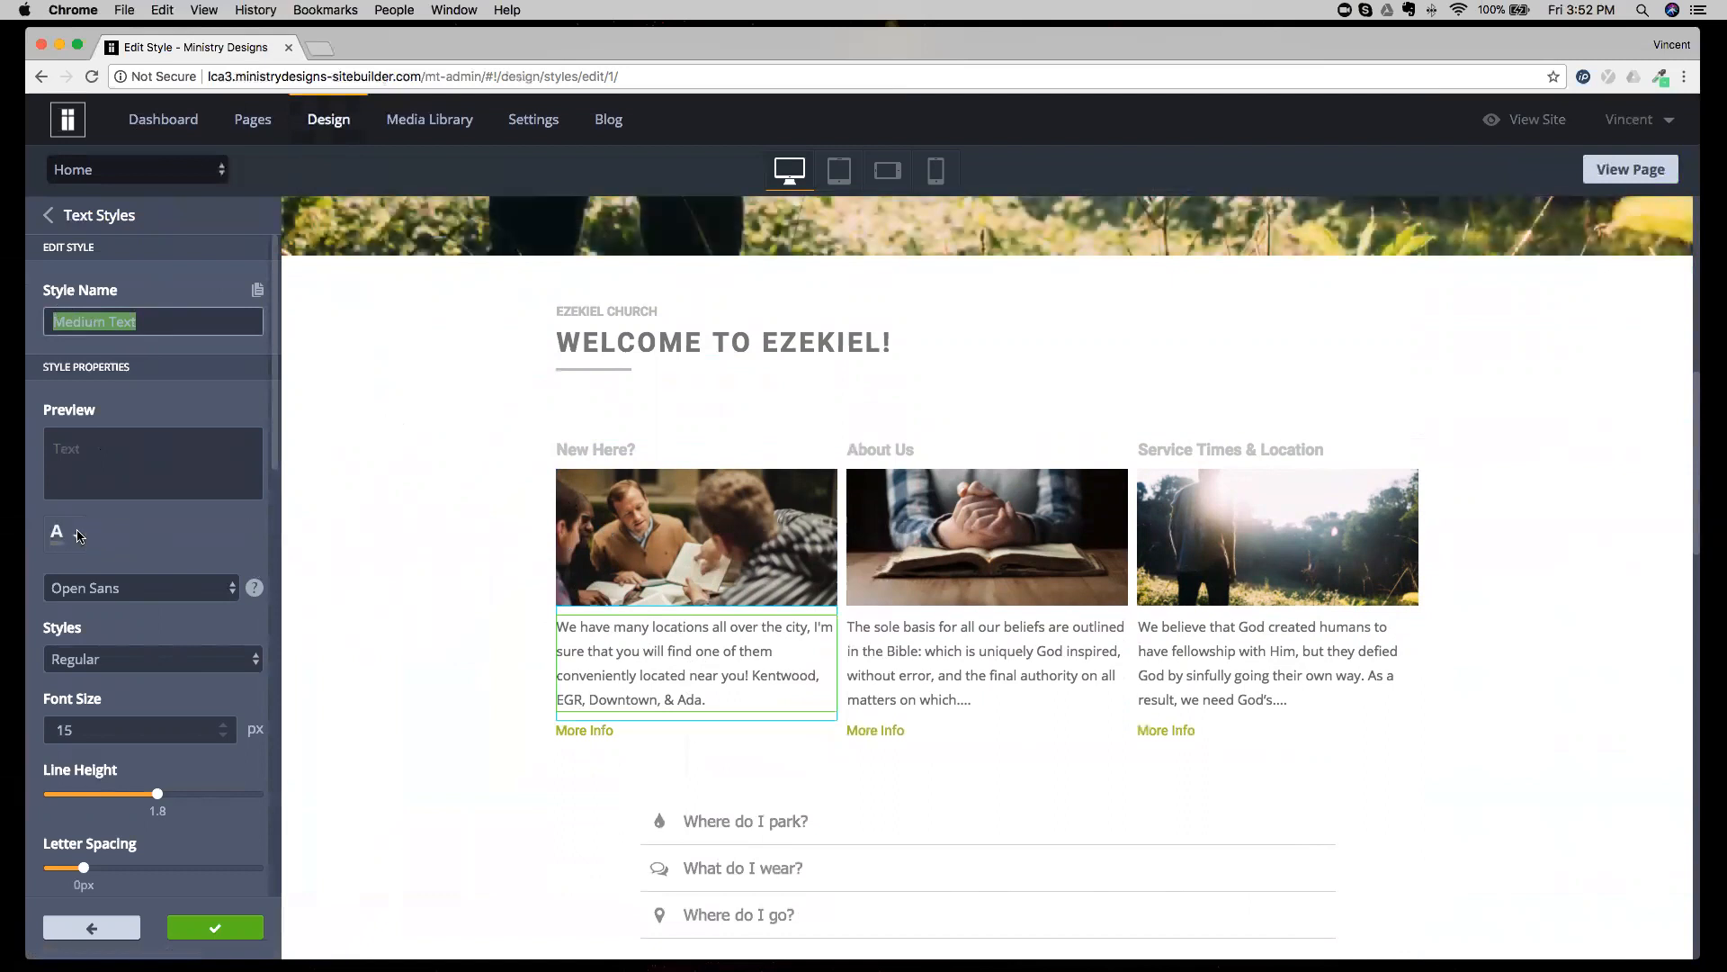
pyautogui.click(142, 589)
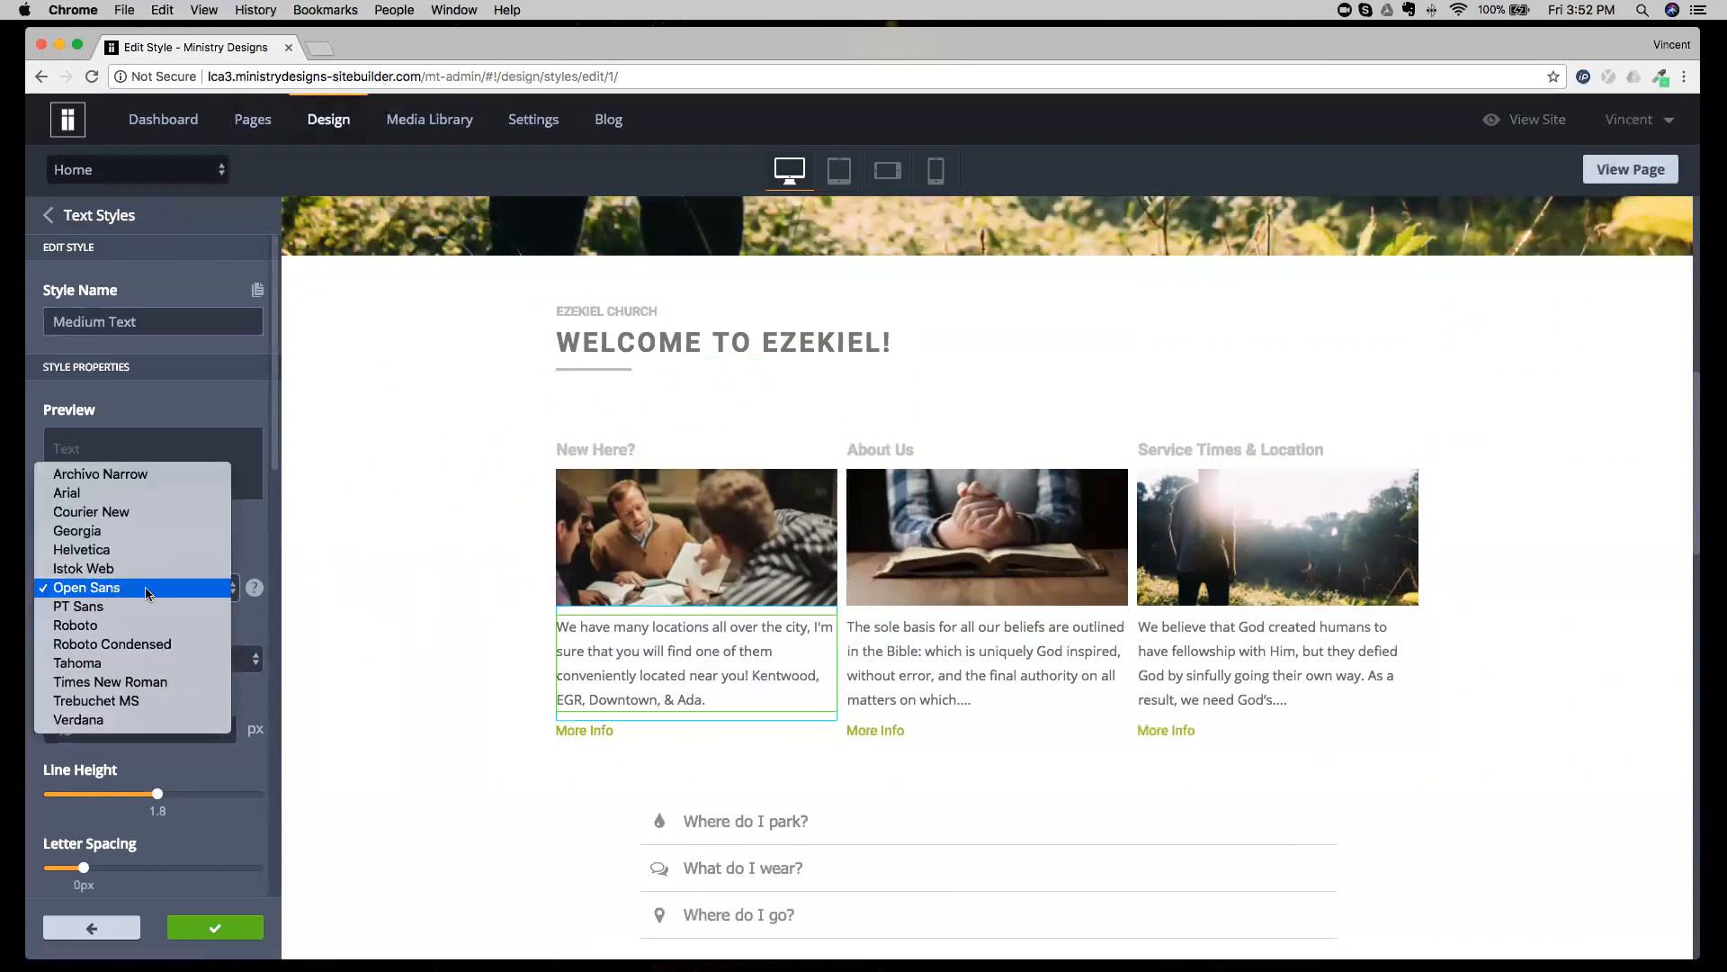
pyautogui.click(142, 589)
pyautogui.click(144, 590)
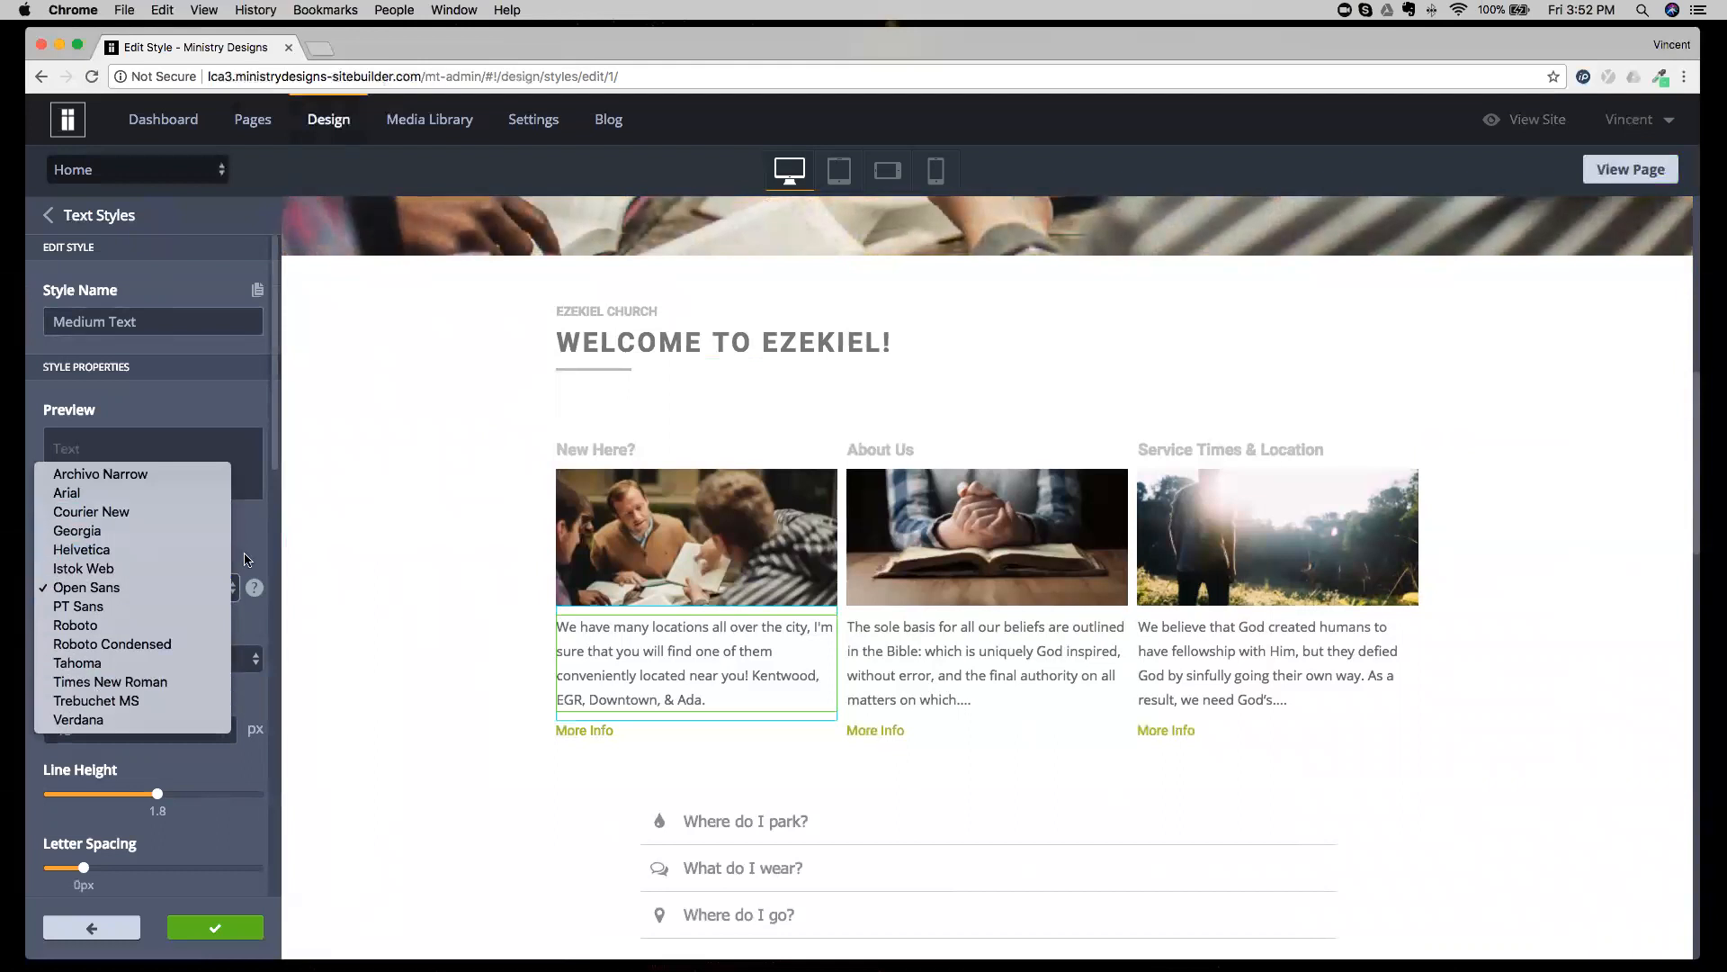
pyautogui.click(200, 583)
pyautogui.click(108, 661)
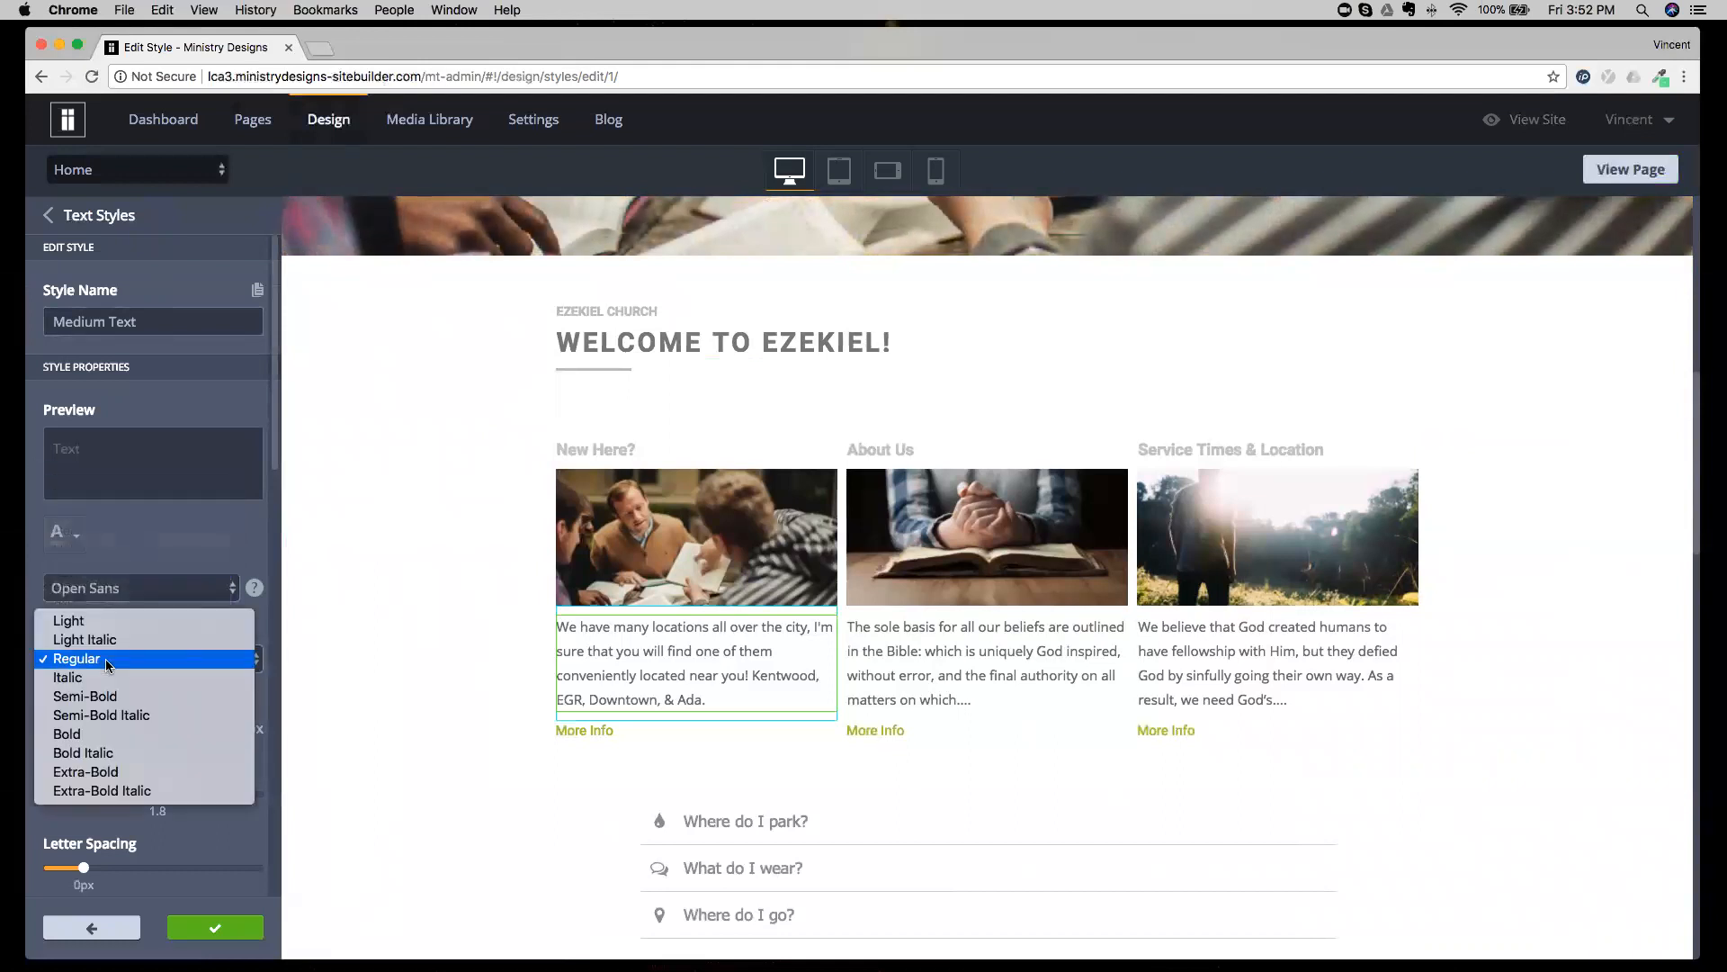
pyautogui.click(108, 662)
# Try a 23 px font size for the Medium Text style, check its effect down the page, and restore 15 px.
pyautogui.click(132, 724)
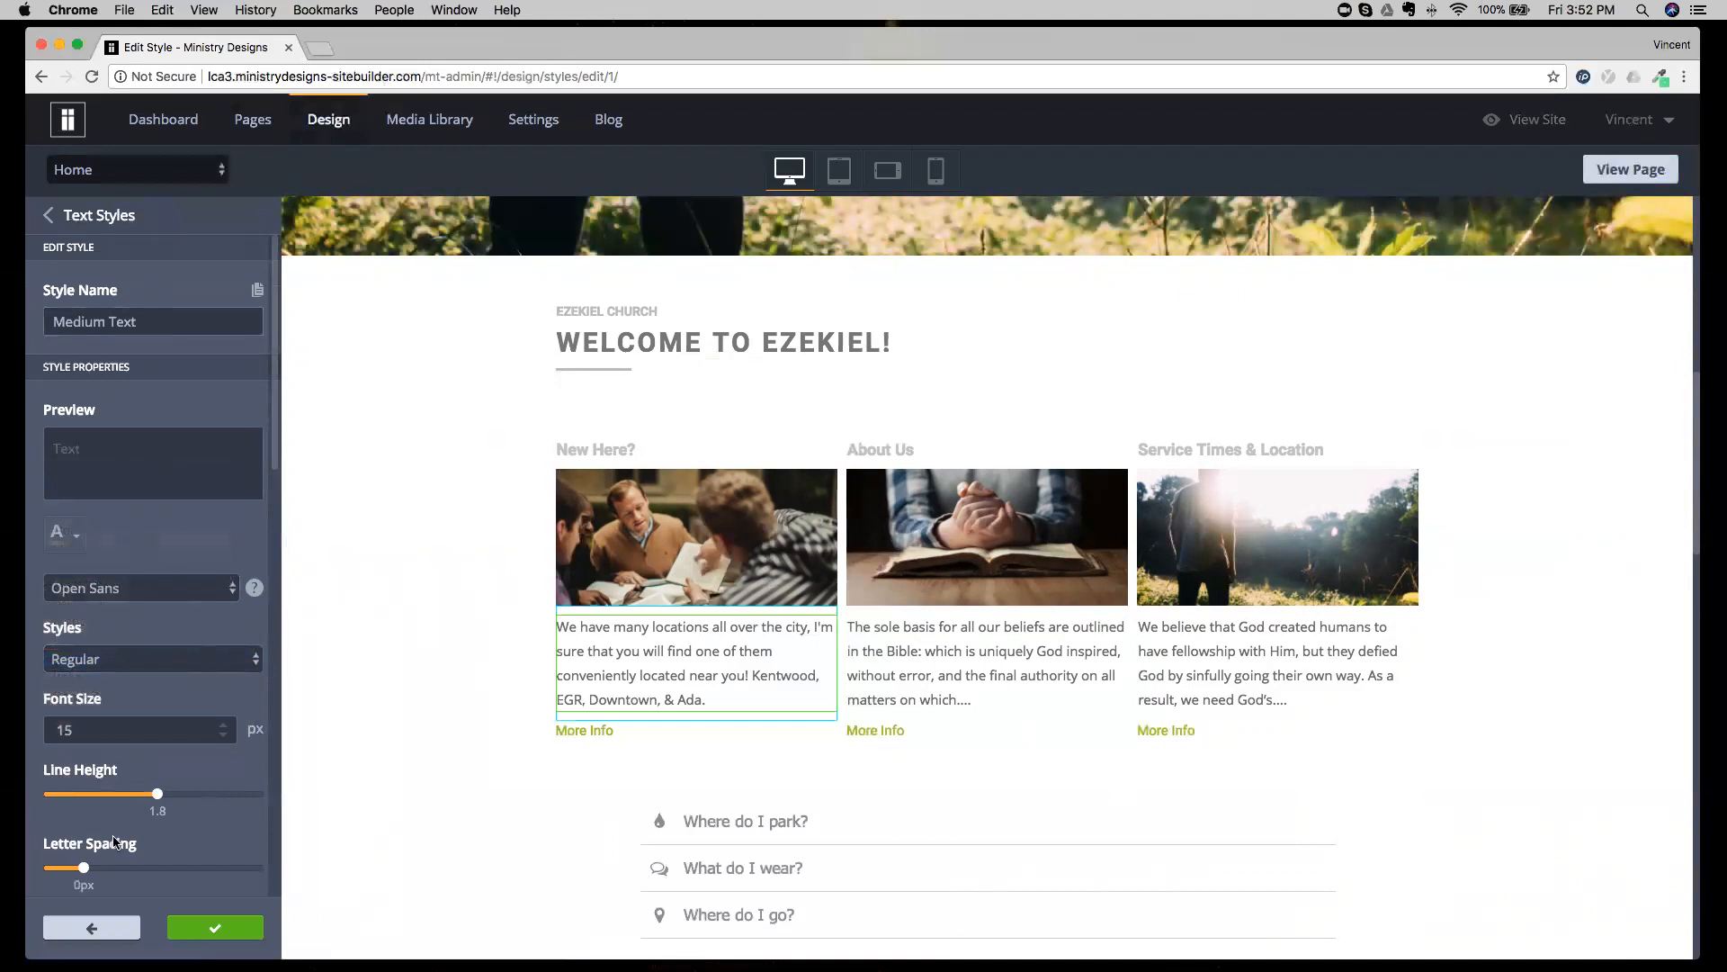
pyautogui.click(224, 724)
pyautogui.click(224, 724)
pyautogui.click(224, 724)
pyautogui.click(224, 724)
pyautogui.click(224, 724)
pyautogui.click(224, 724)
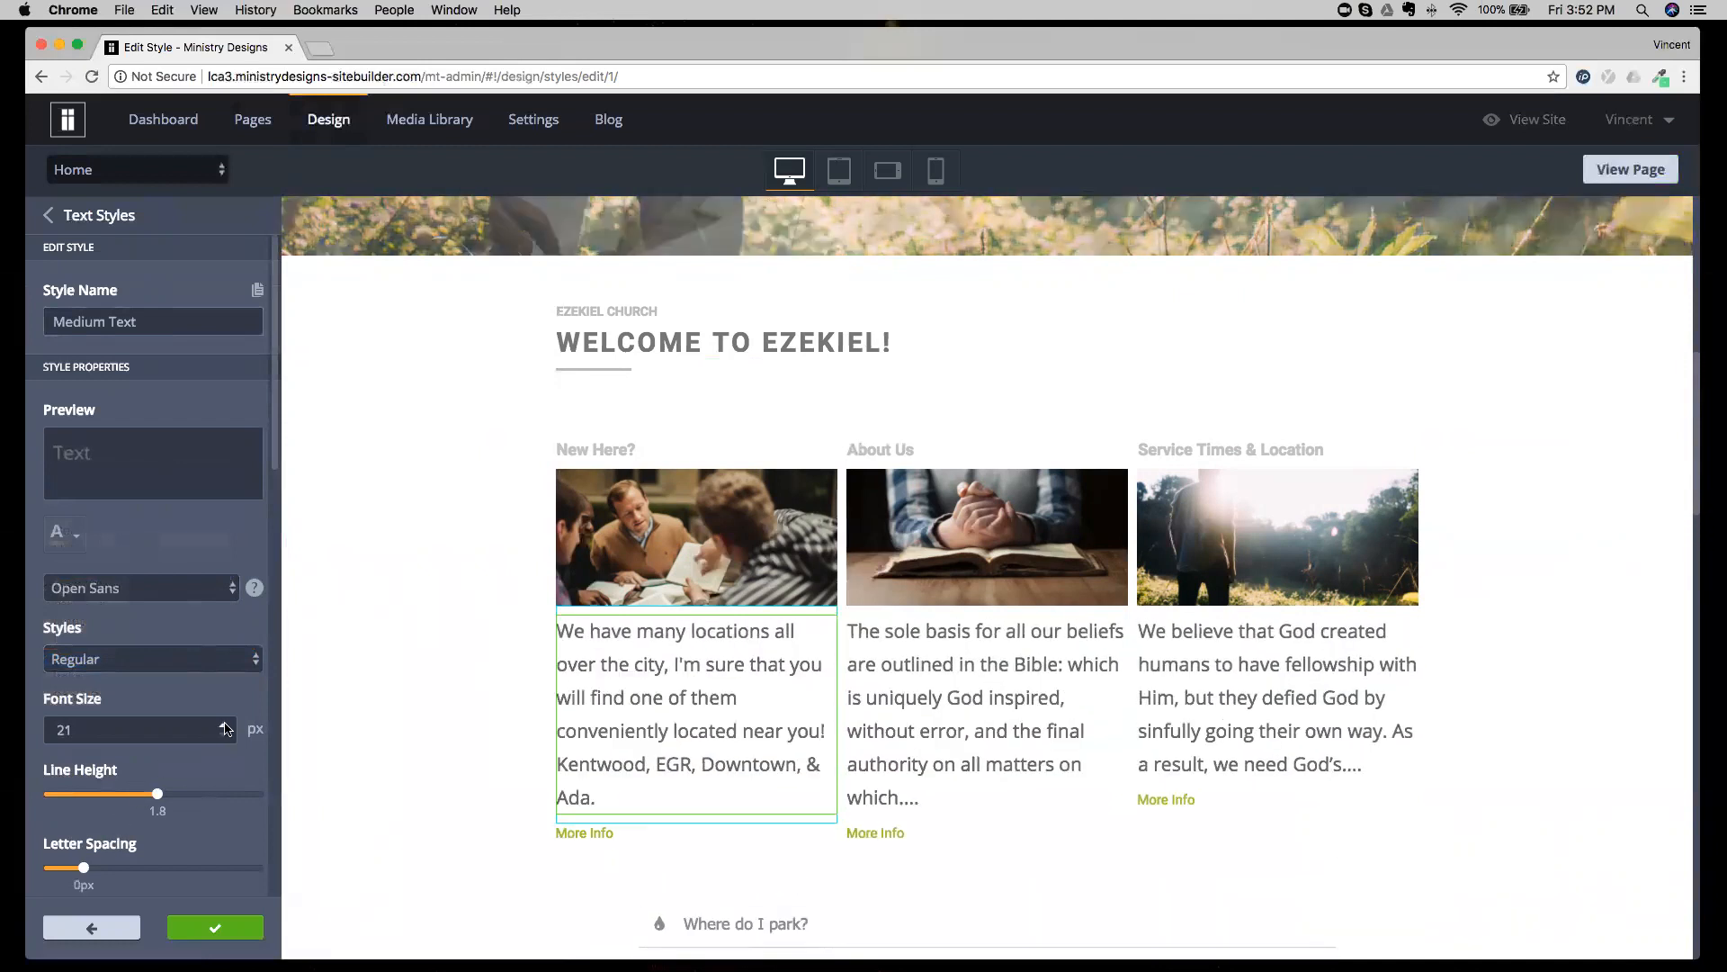
pyautogui.click(224, 724)
pyautogui.click(224, 724)
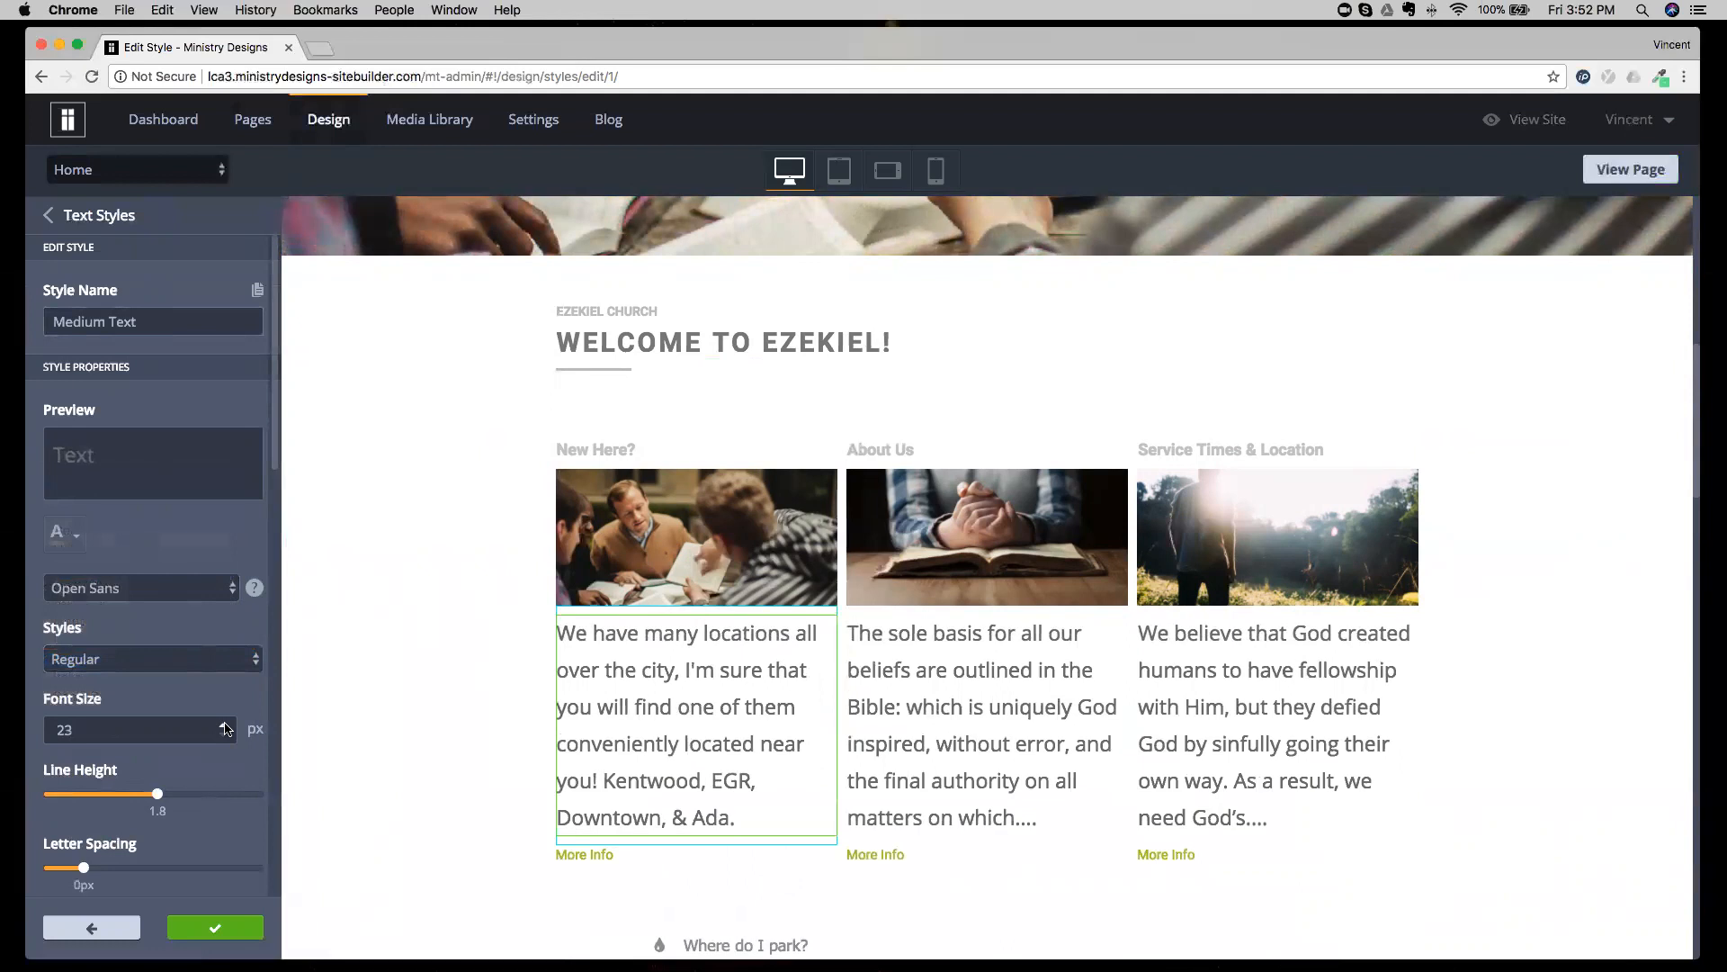
pyautogui.scroll(-3, 467, 629)
pyautogui.scroll(-9, 467, 626)
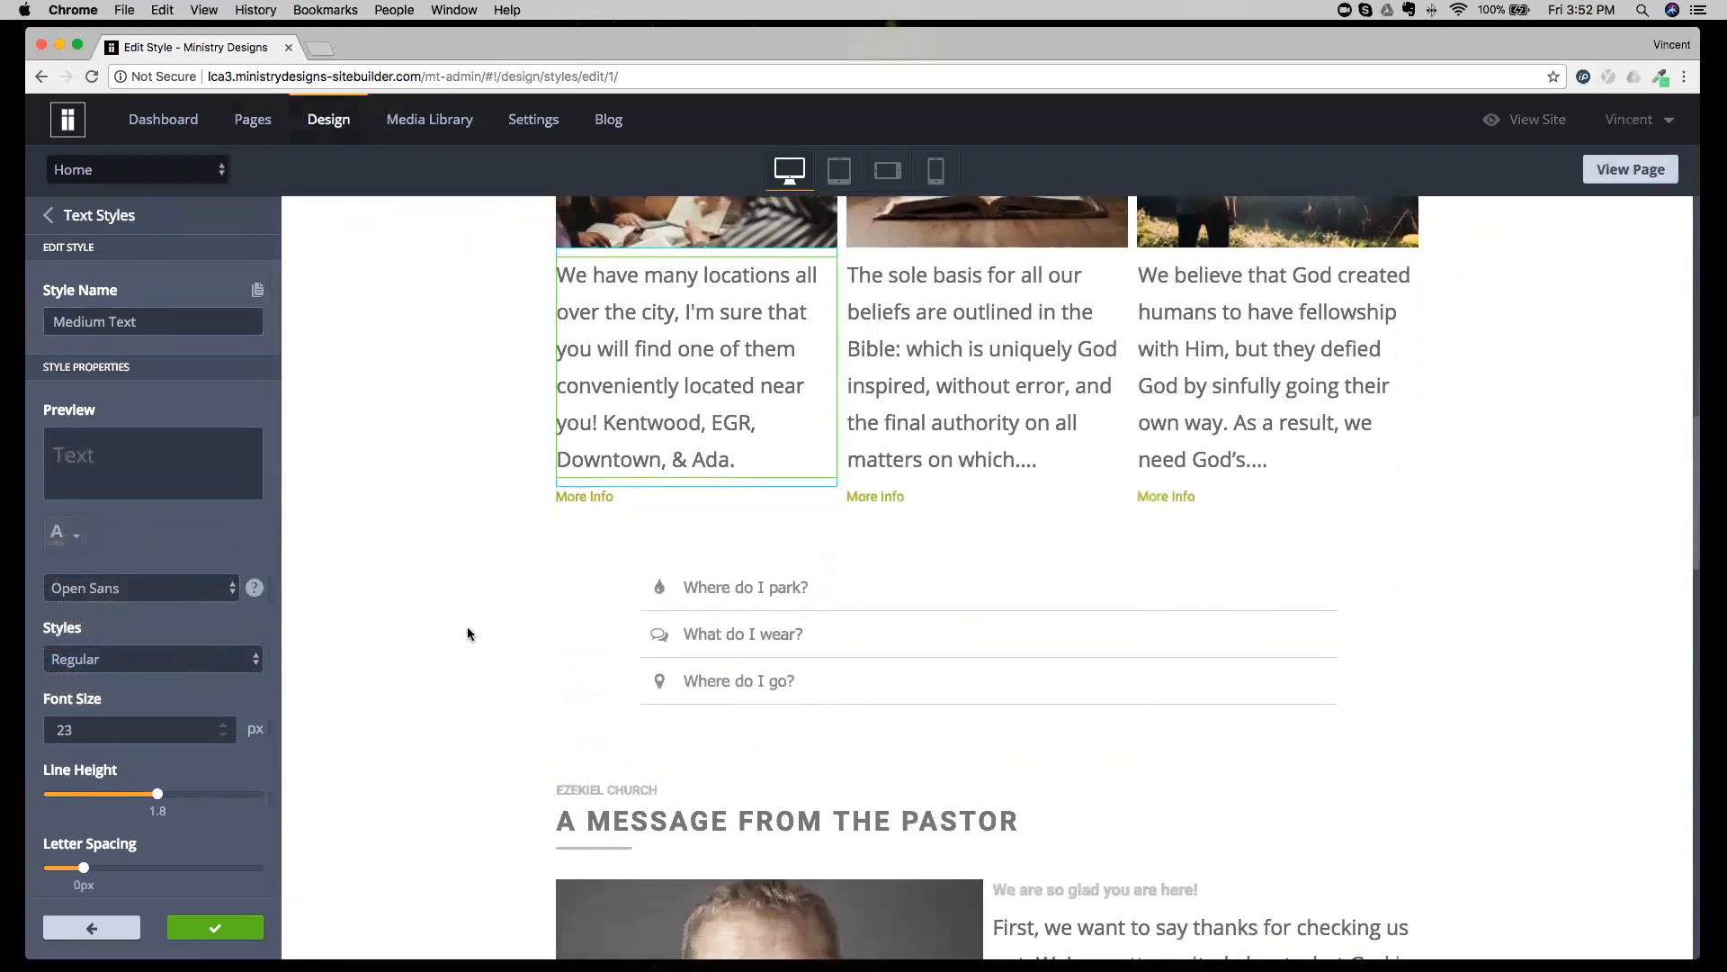
pyautogui.scroll(-2, 1073, 699)
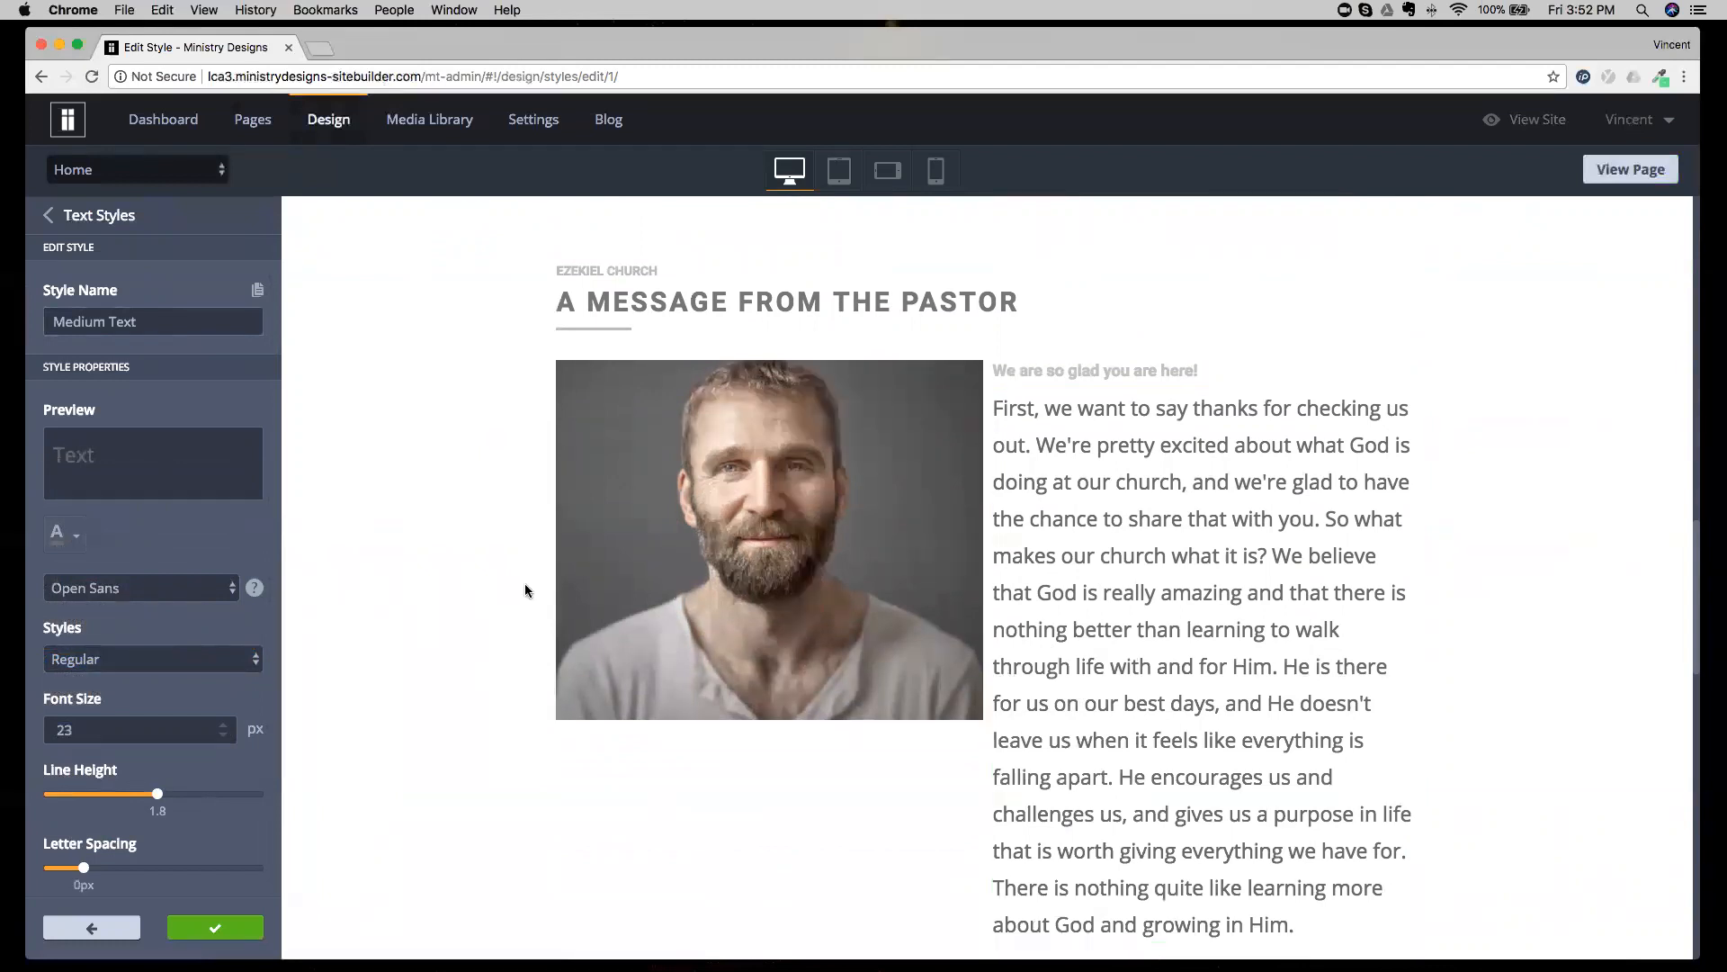
pyautogui.moveTo(221, 739); pyautogui.dragTo(224, 739)
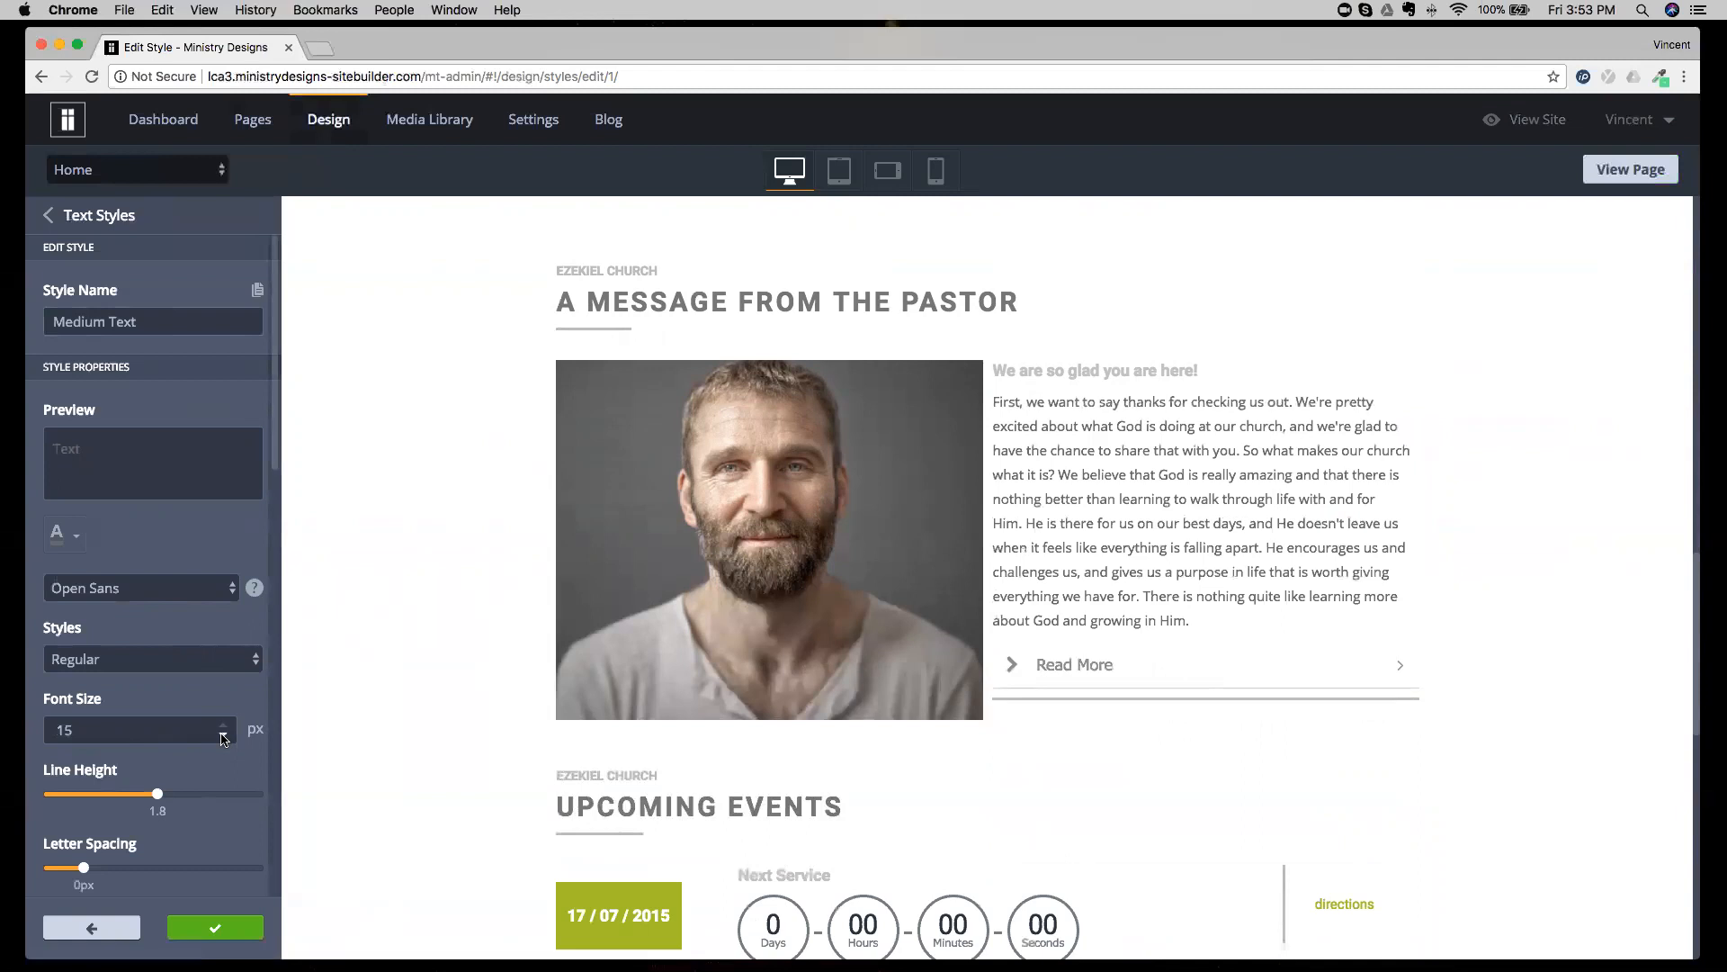
# Examine the Medium Text style's responsive settings for tablet and mobile landscape.
pyautogui.scroll(-1, 139, 640)
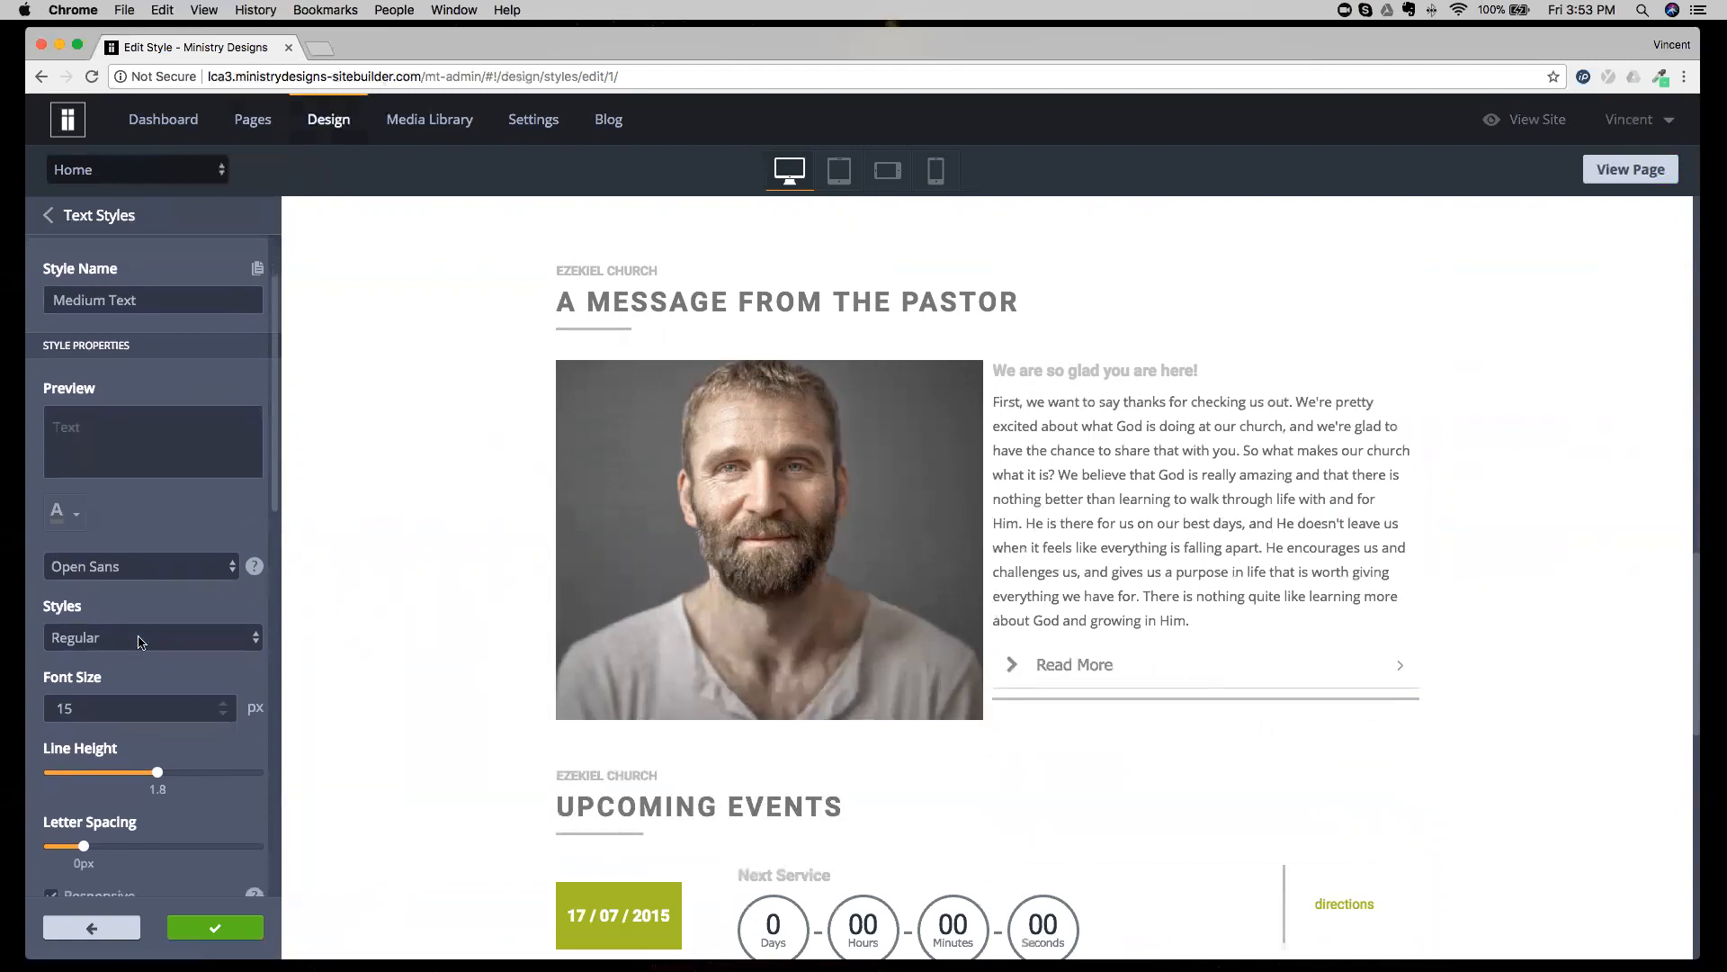
pyautogui.scroll(-10, 139, 641)
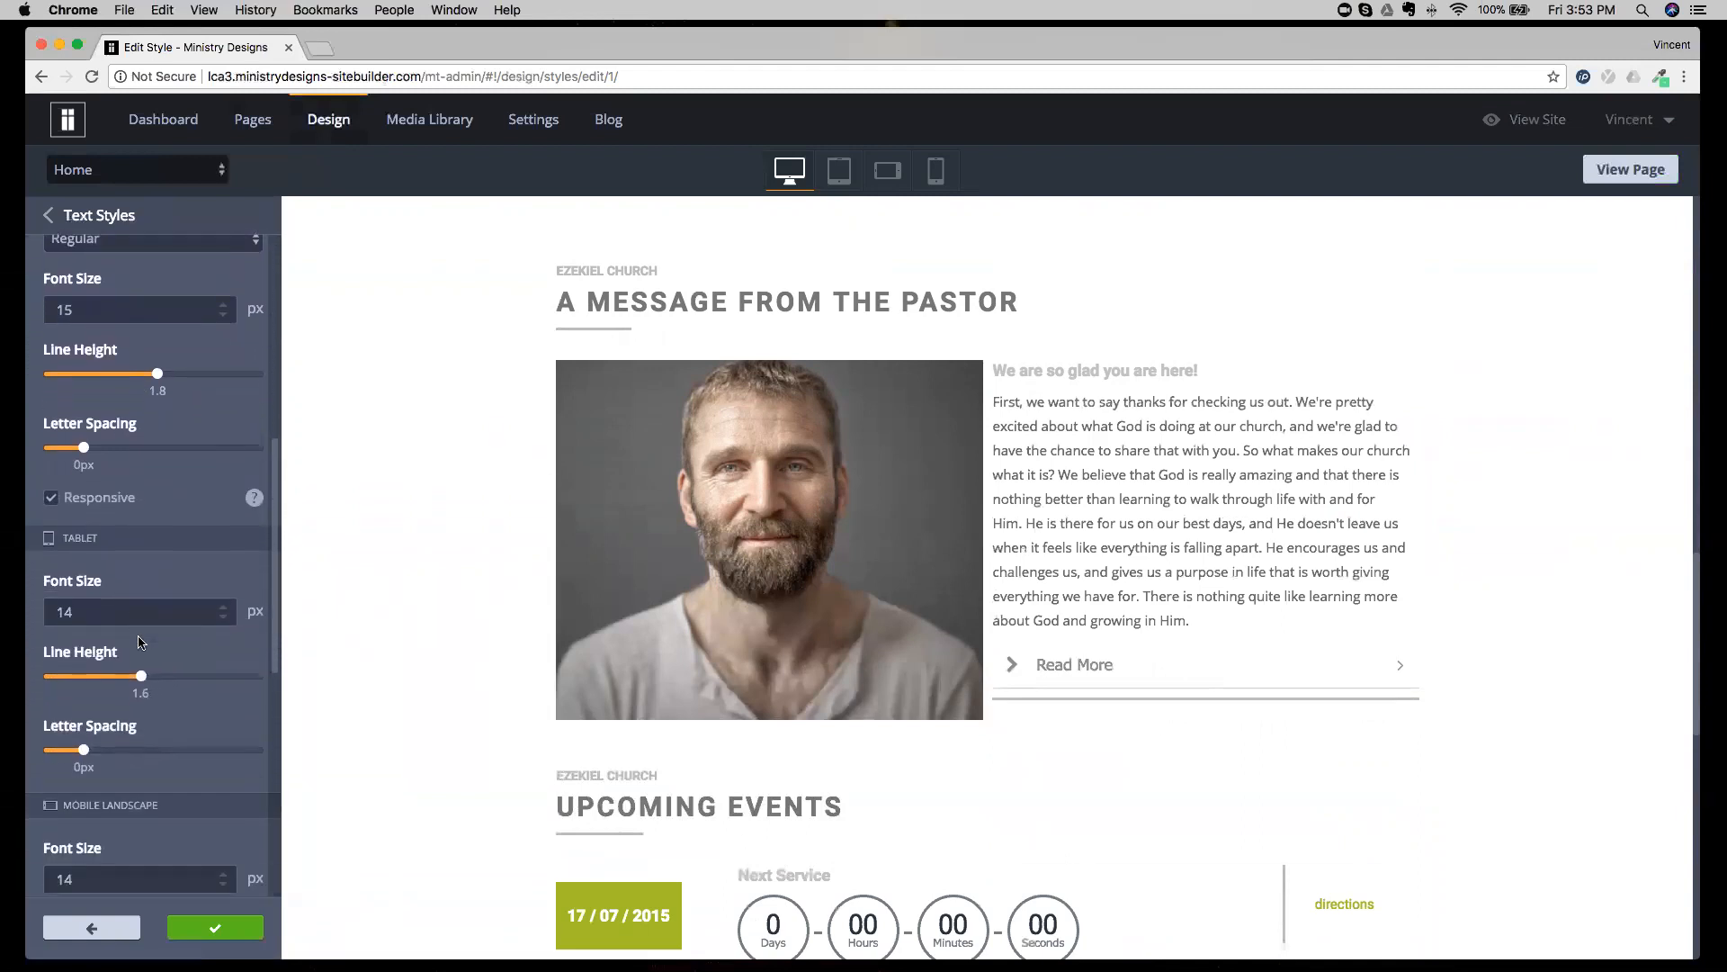
pyautogui.scroll(-4, 139, 641)
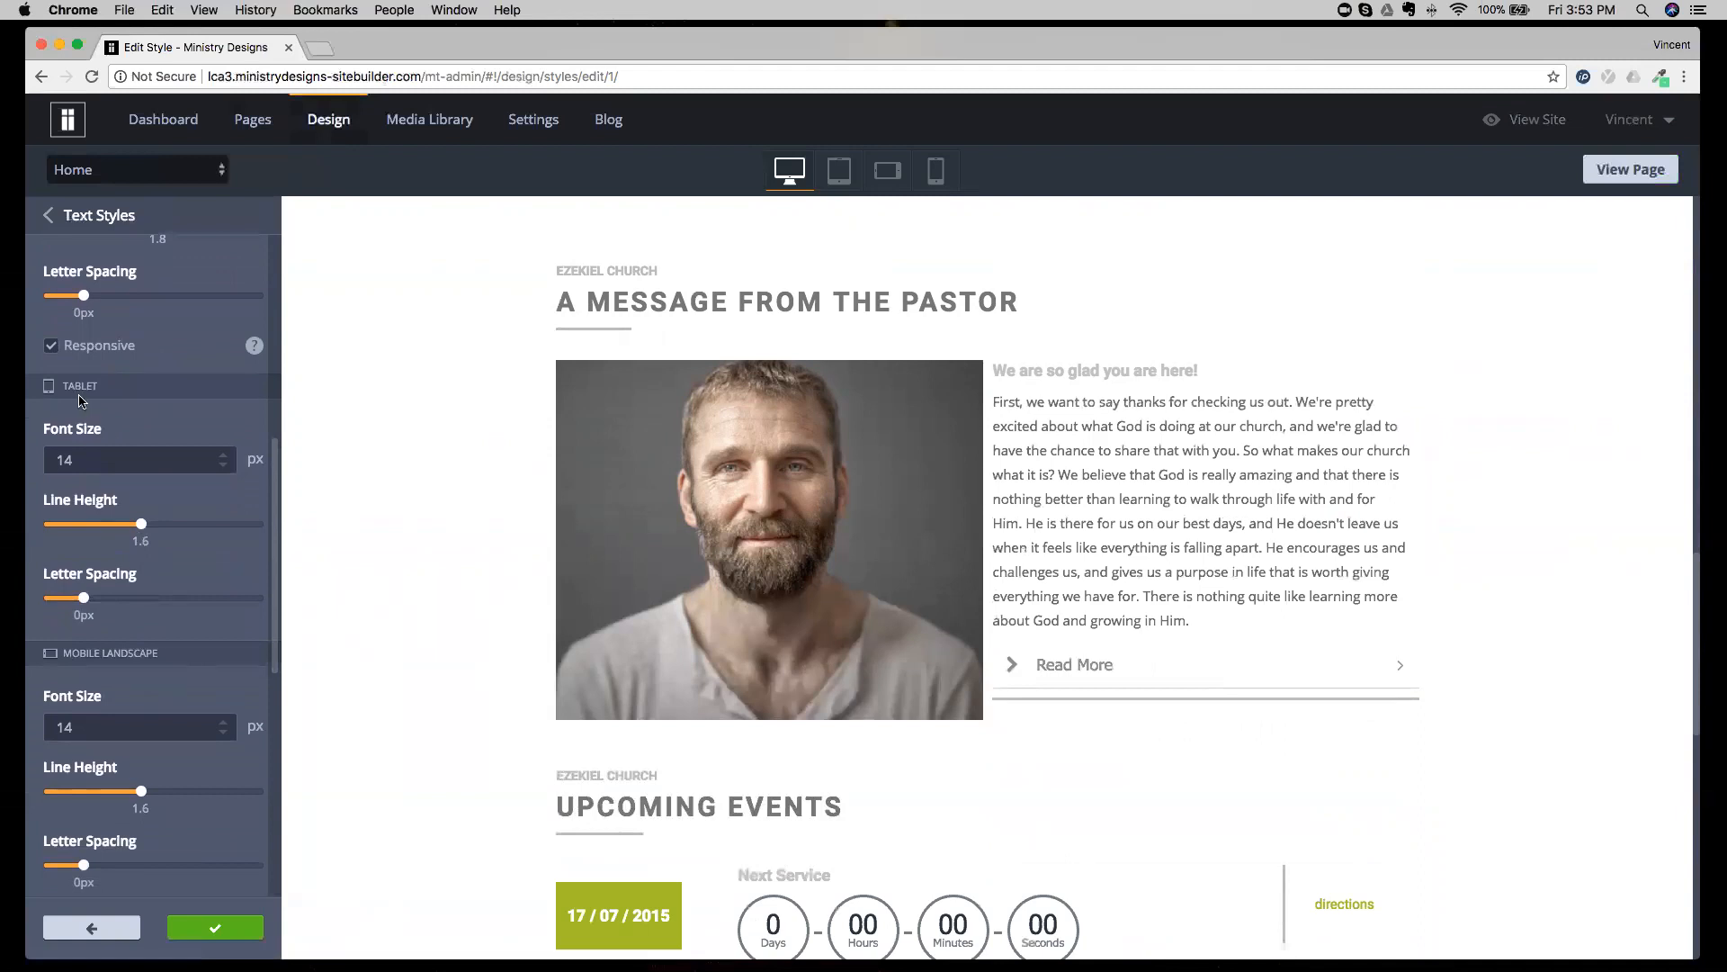
# Open the text style of the A Message from the Pastor heading and examine its desktop and tablet font sizes.
pyautogui.click(787, 303)
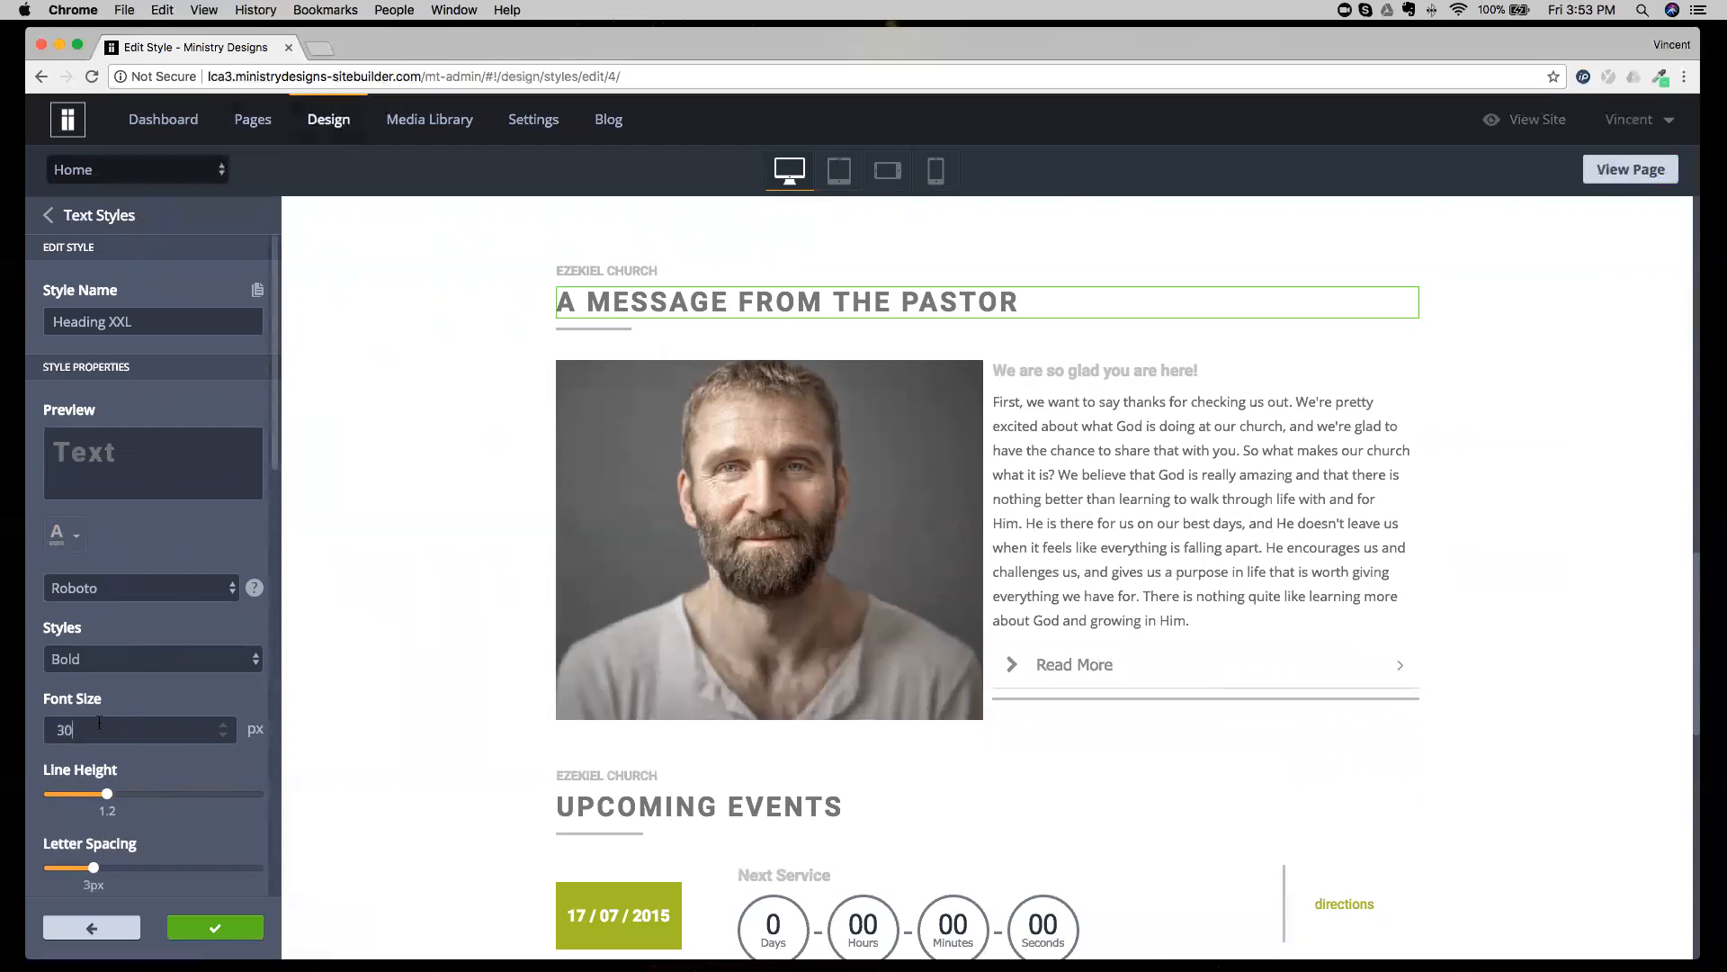
pyautogui.scroll(-2, 148, 714)
pyautogui.scroll(-8, 148, 714)
pyautogui.moveTo(68, 647); pyautogui.dragTo(57, 648)
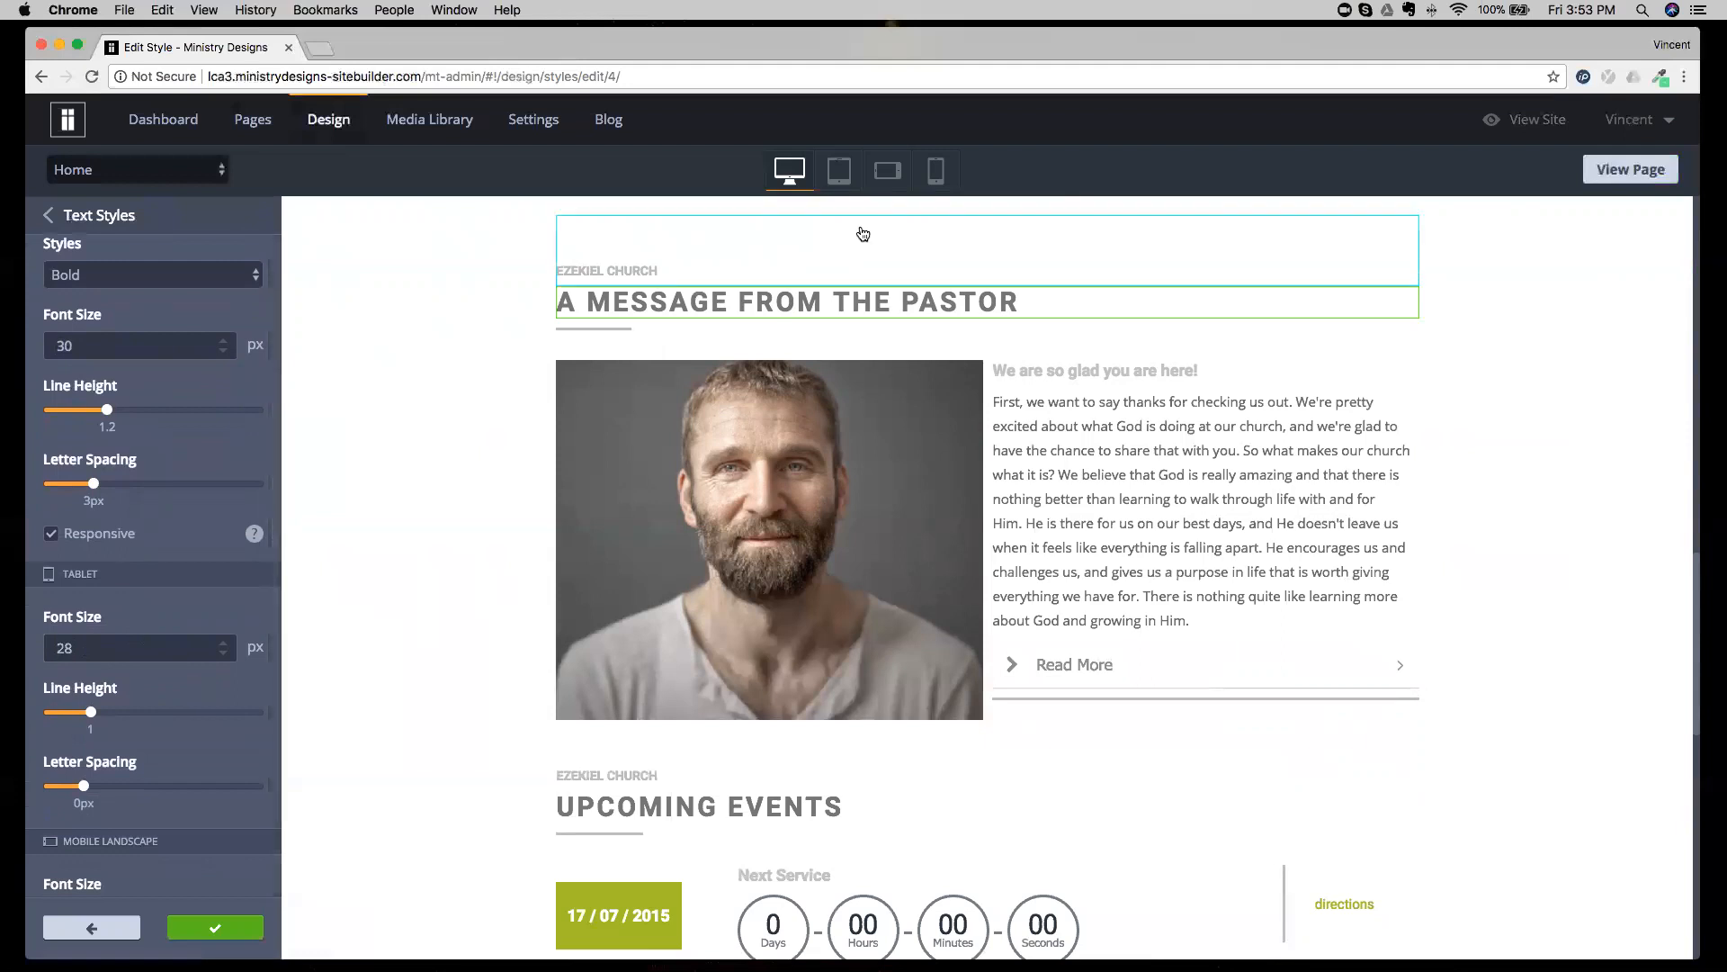
# Compare the Heading XXL style's tablet and mobile sizes with the tablet and mobile portrait previews, and return to the desktop preview.
pyautogui.click(842, 172)
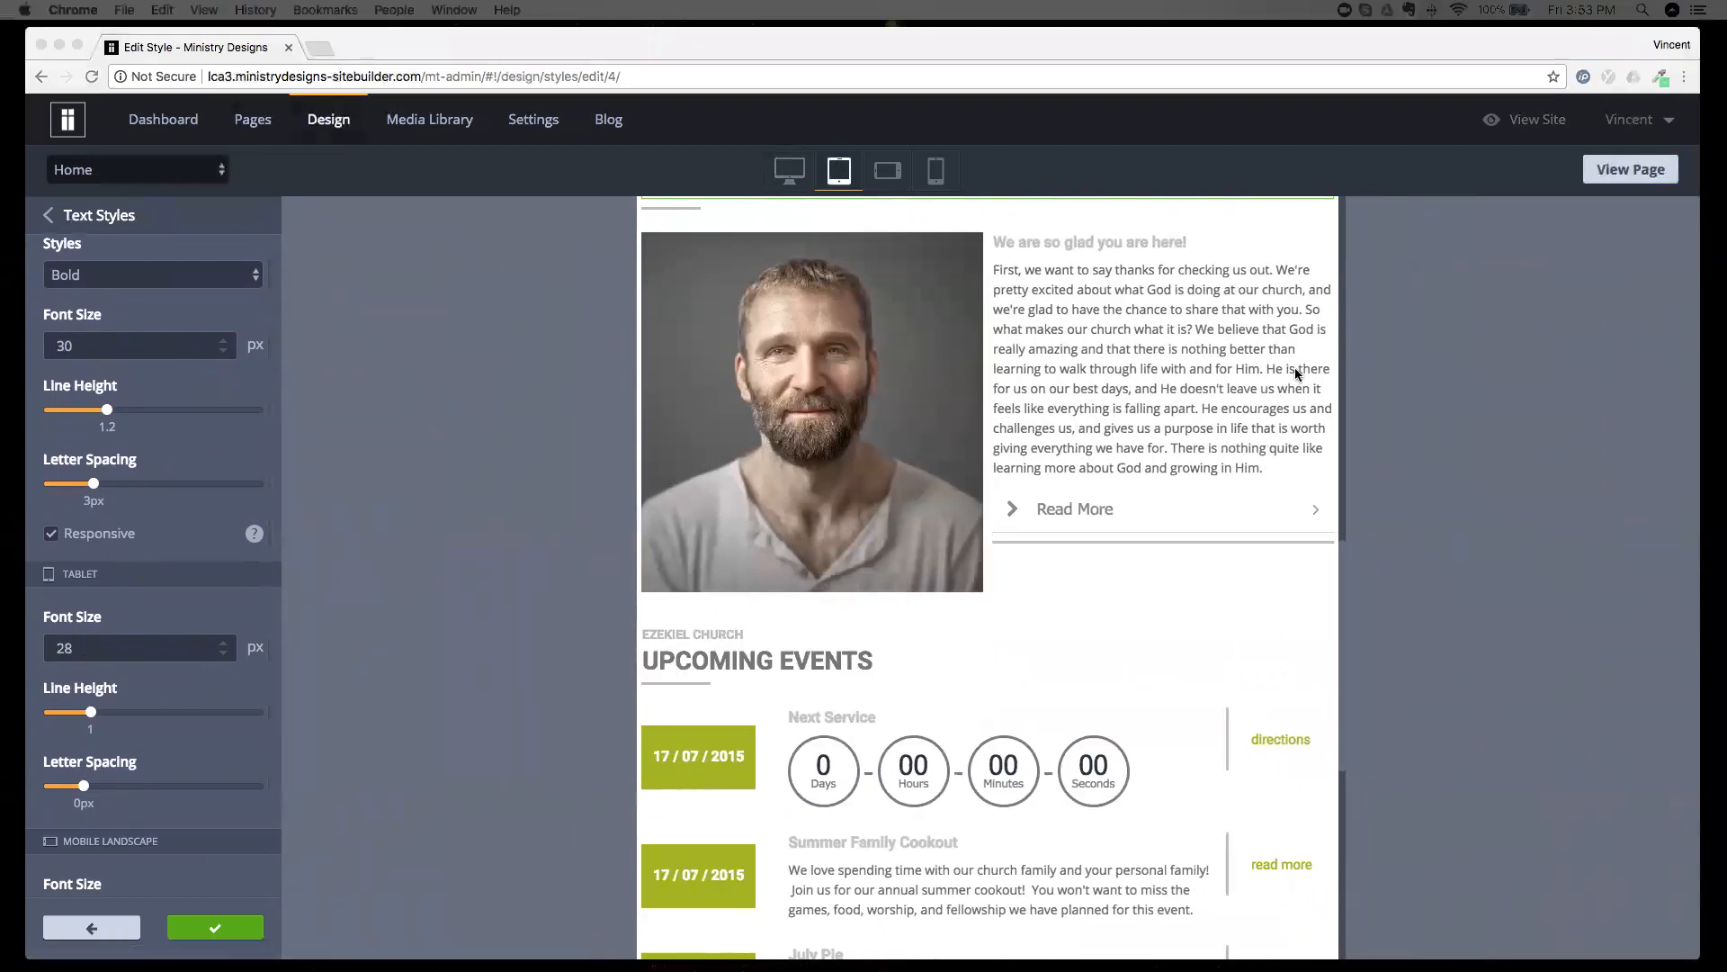
pyautogui.click(844, 663)
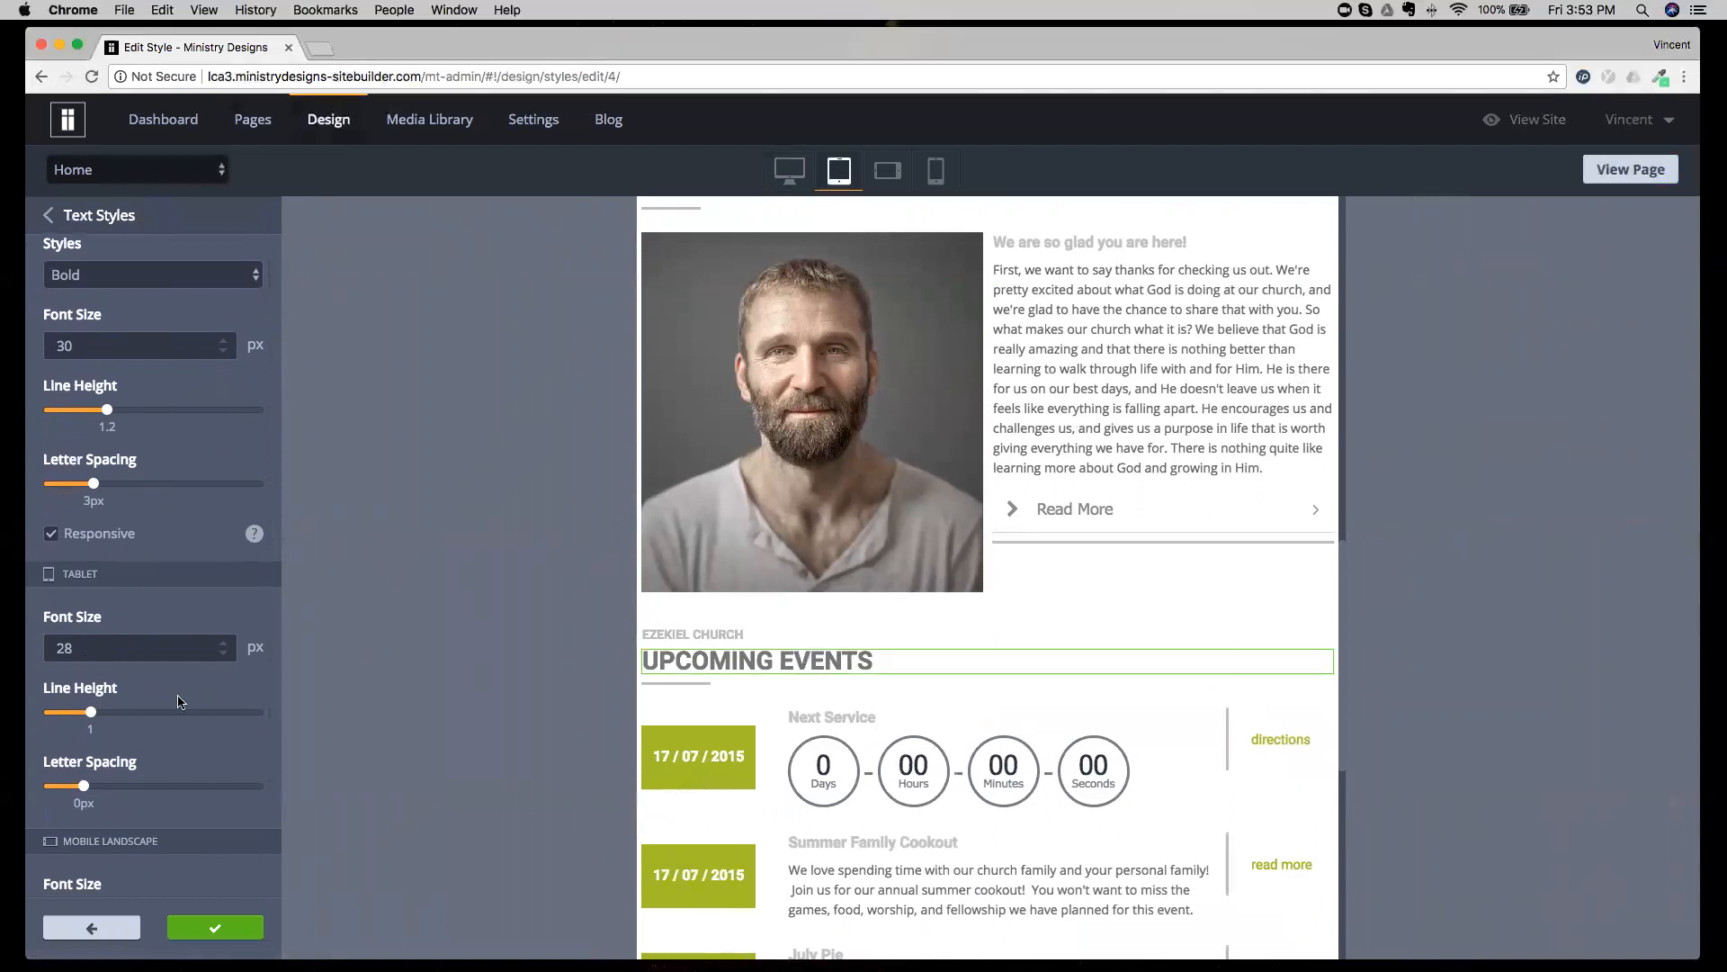
pyautogui.scroll(-2, 108, 673)
pyautogui.scroll(-4, 108, 673)
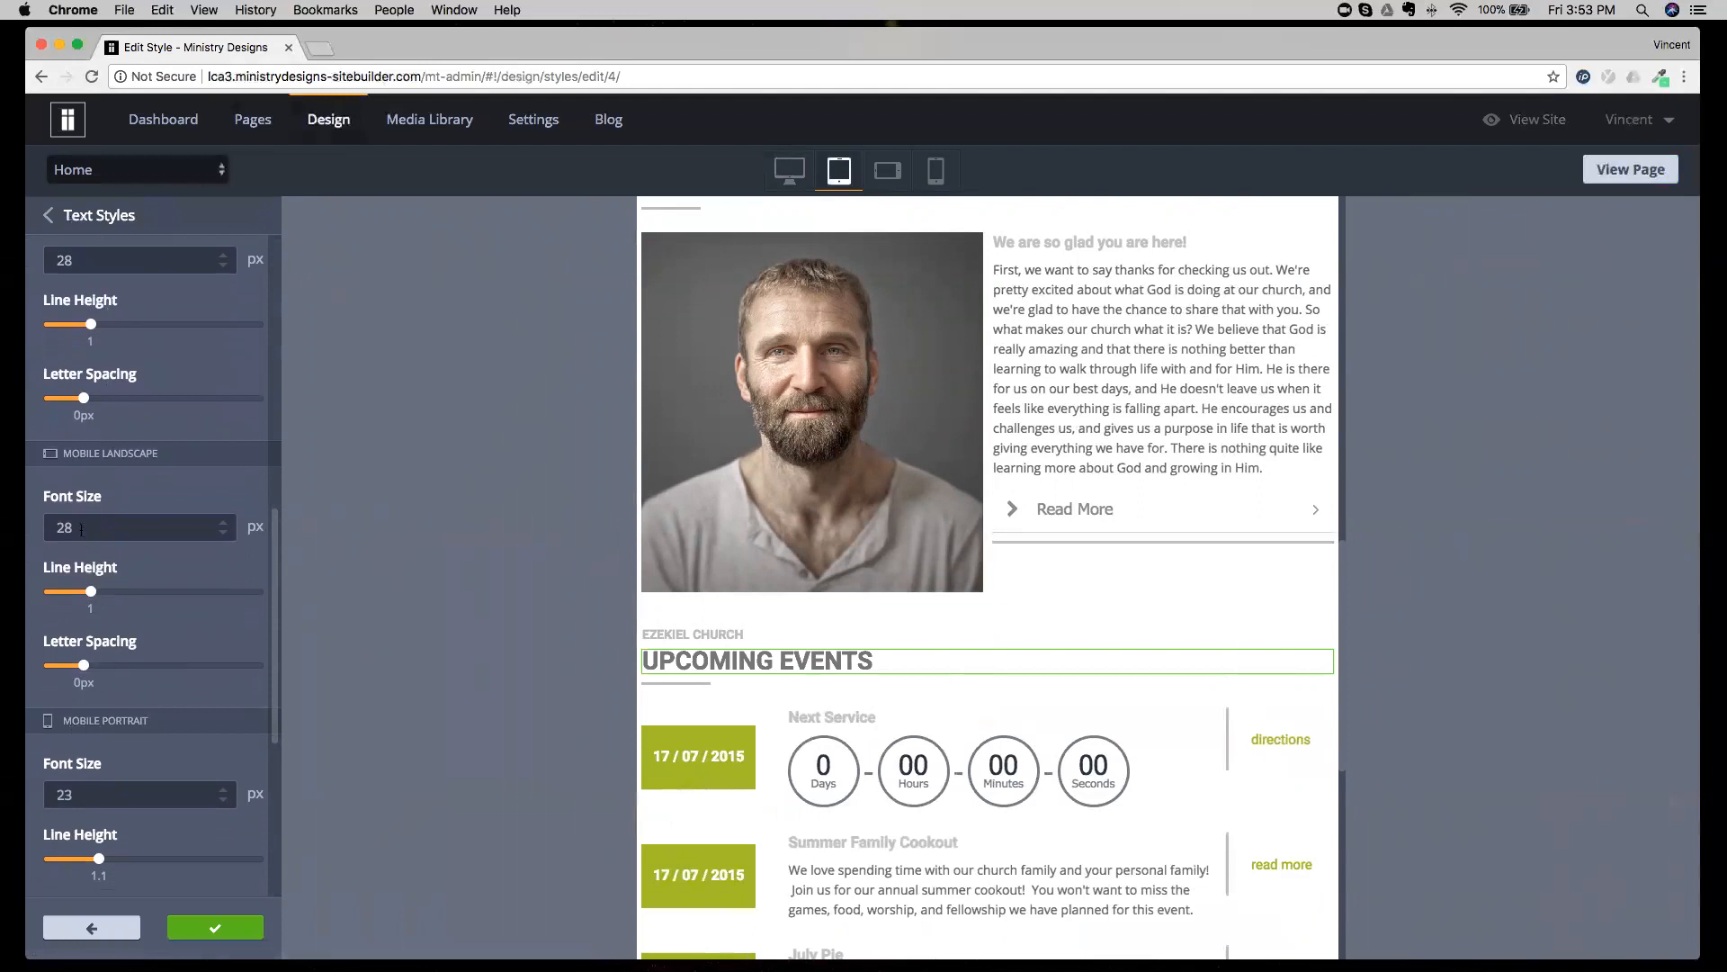
pyautogui.click(96, 790)
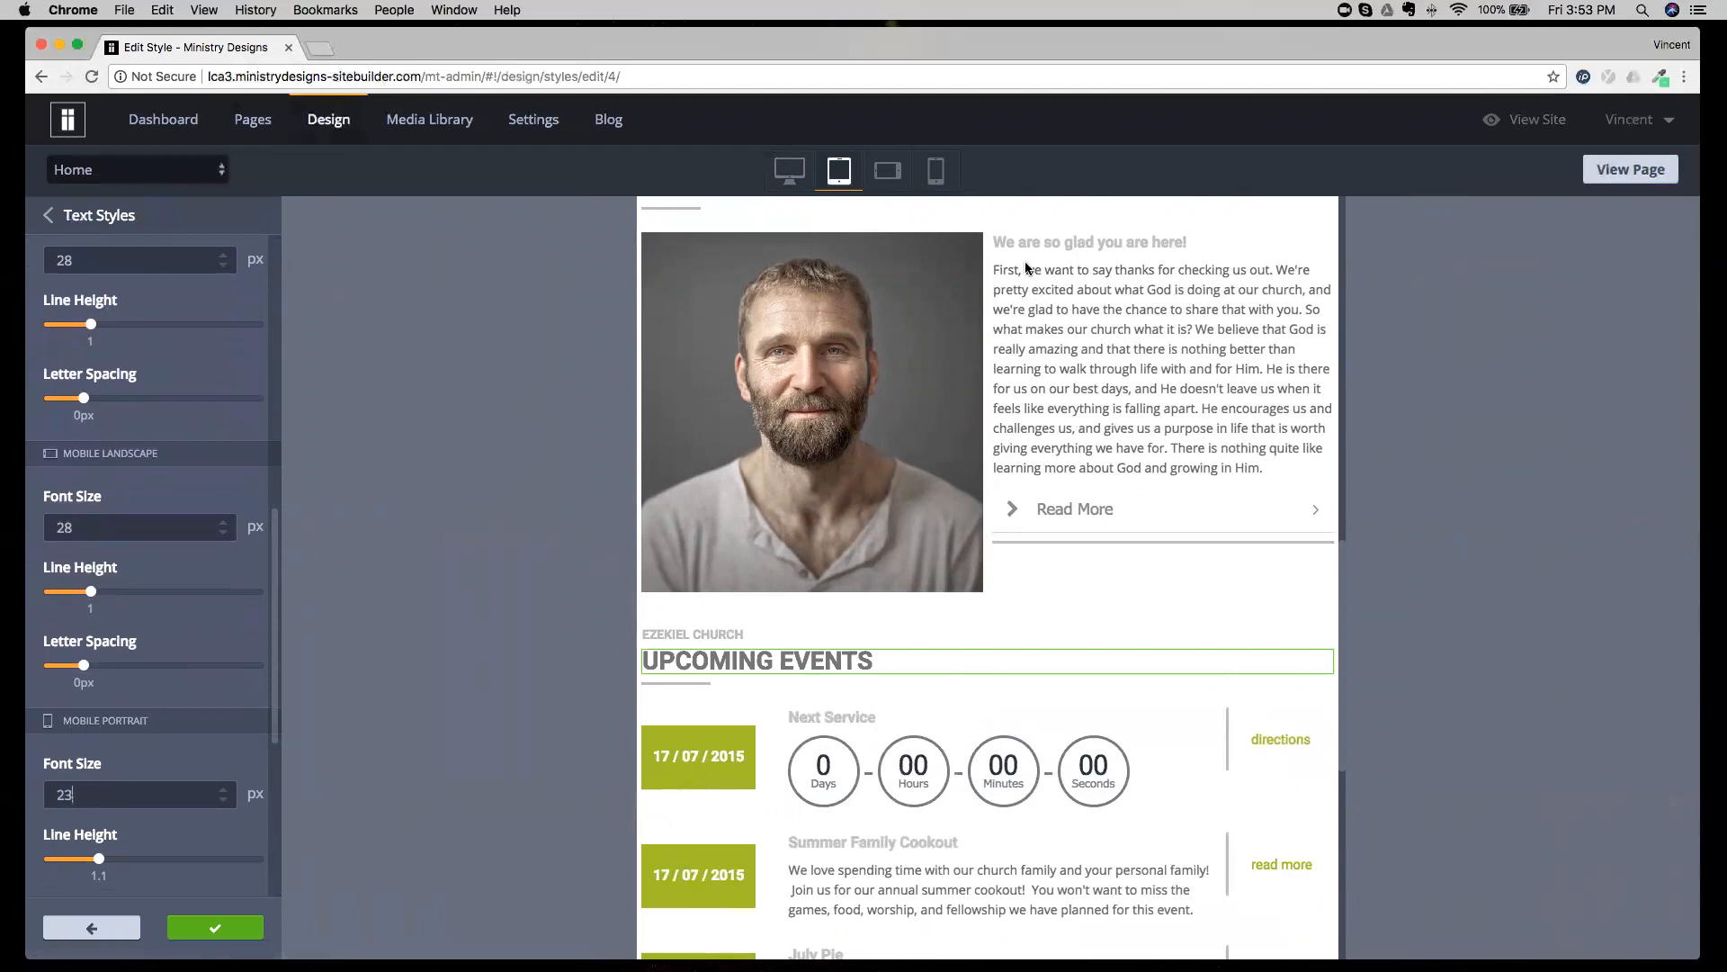
pyautogui.click(935, 170)
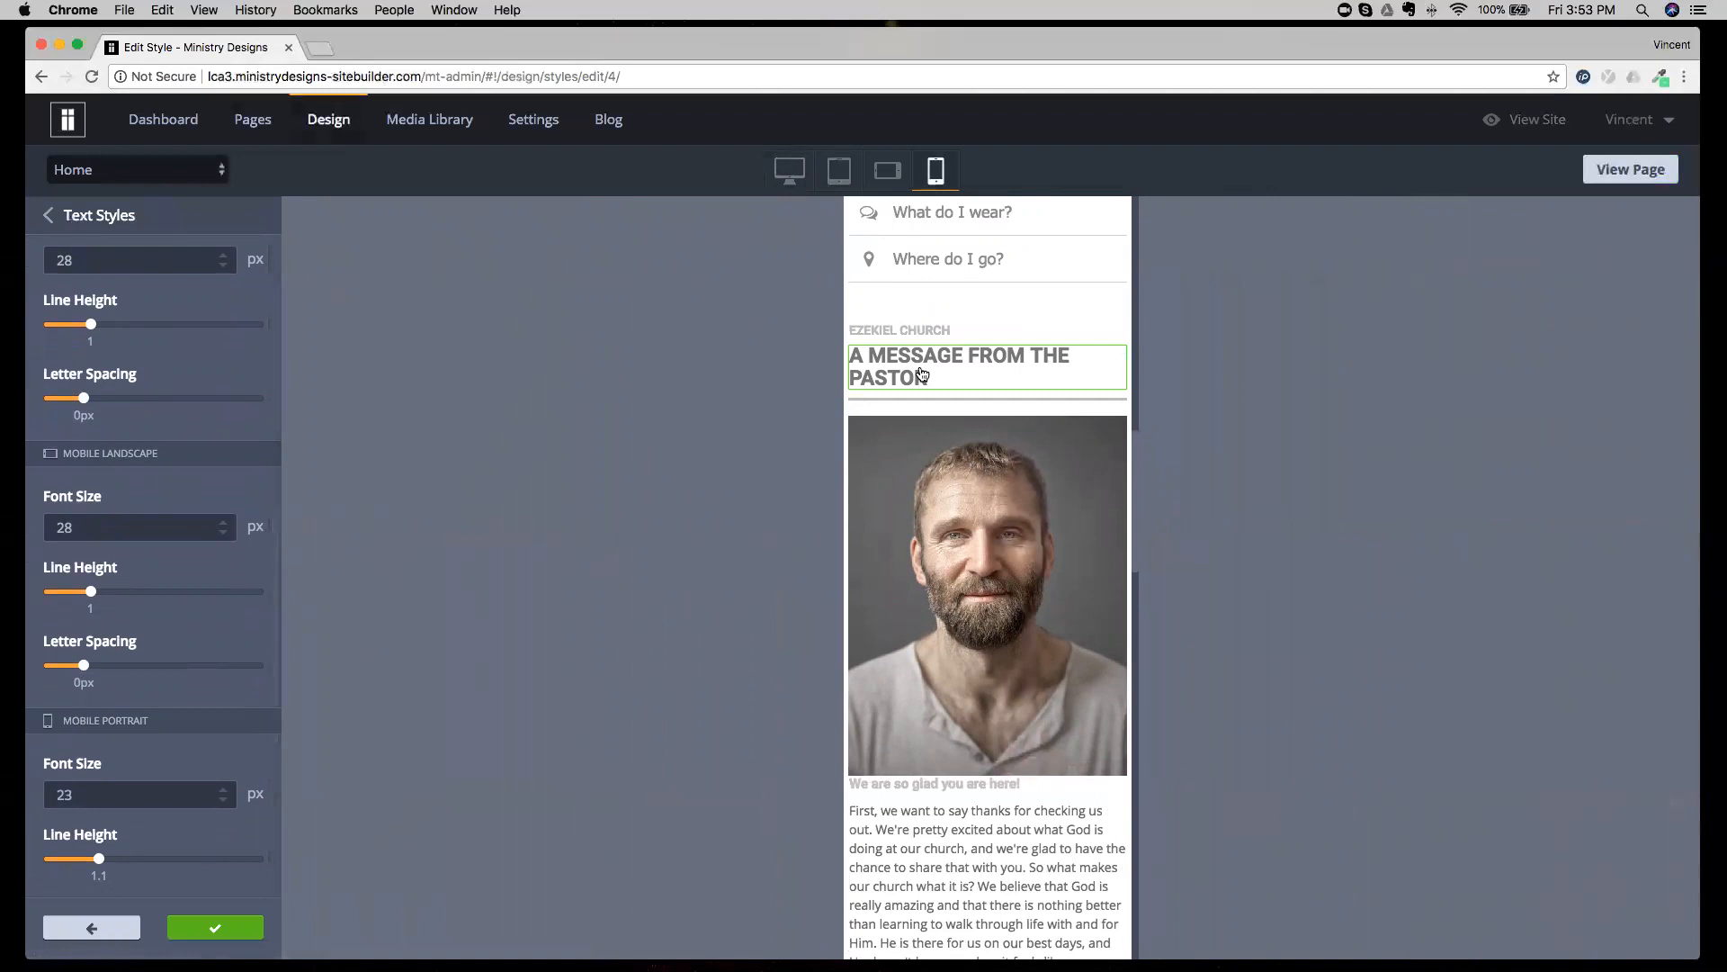
pyautogui.click(789, 169)
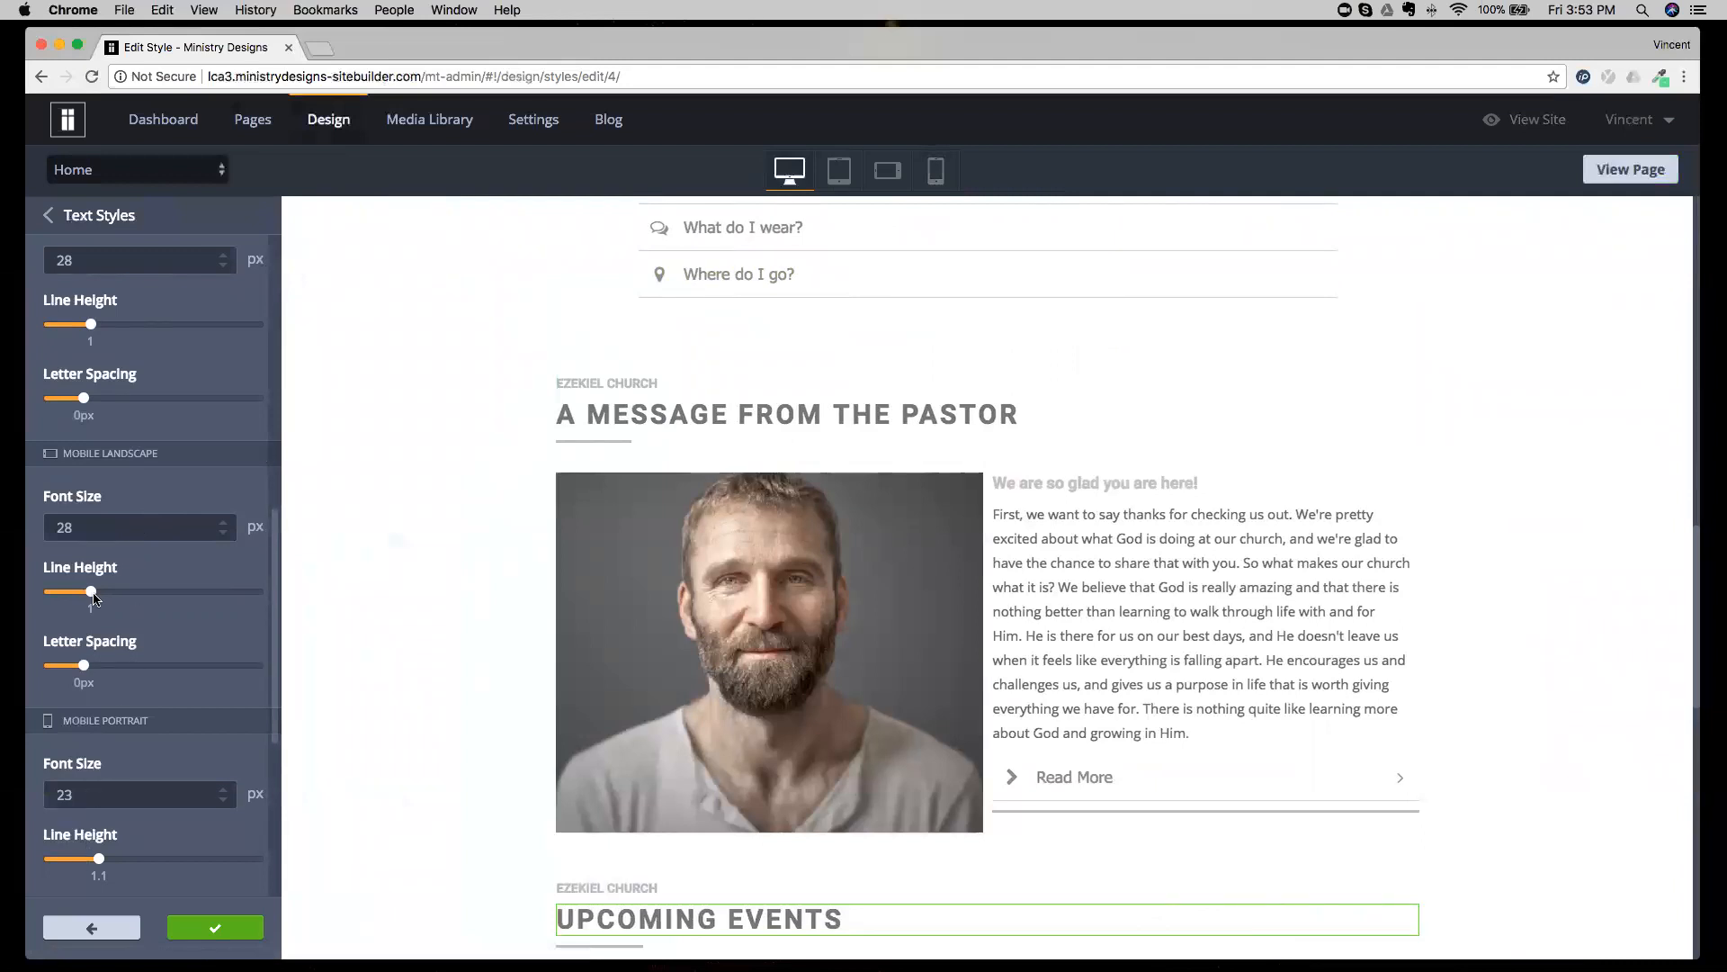
# Leave the Heading XXL style and look through the full list of text styles.
pyautogui.scroll(10, 97, 530)
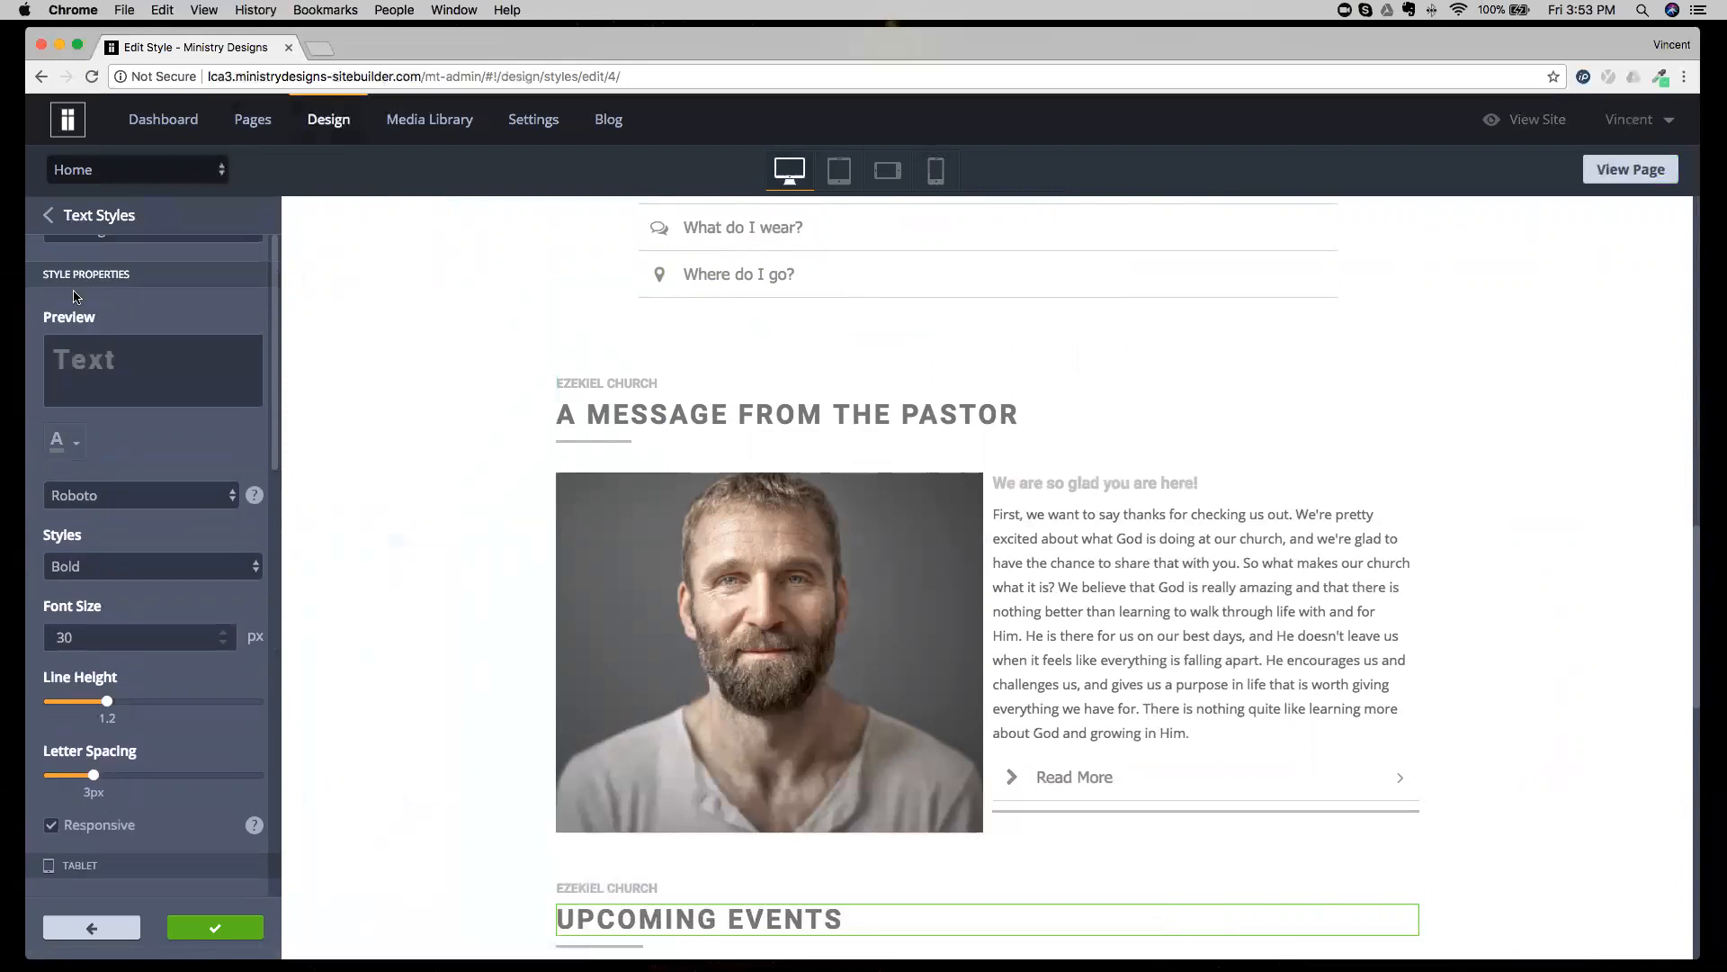
pyautogui.click(79, 228)
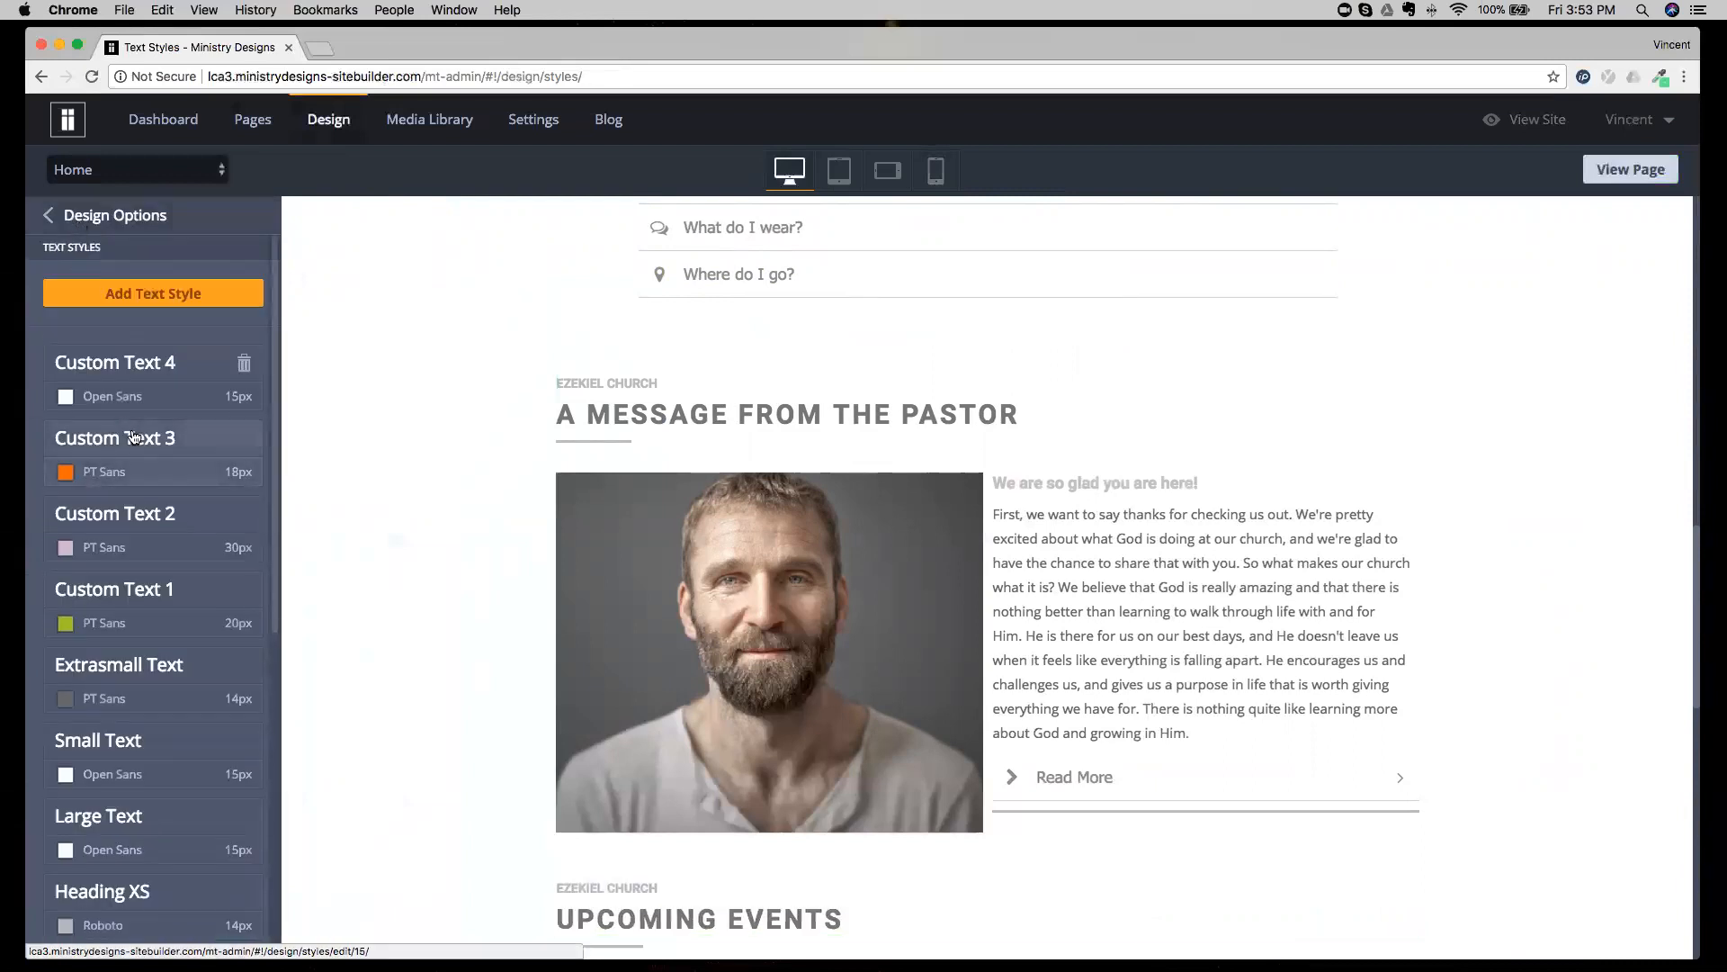
pyautogui.scroll(-10, 133, 436)
pyautogui.scroll(-2, 133, 437)
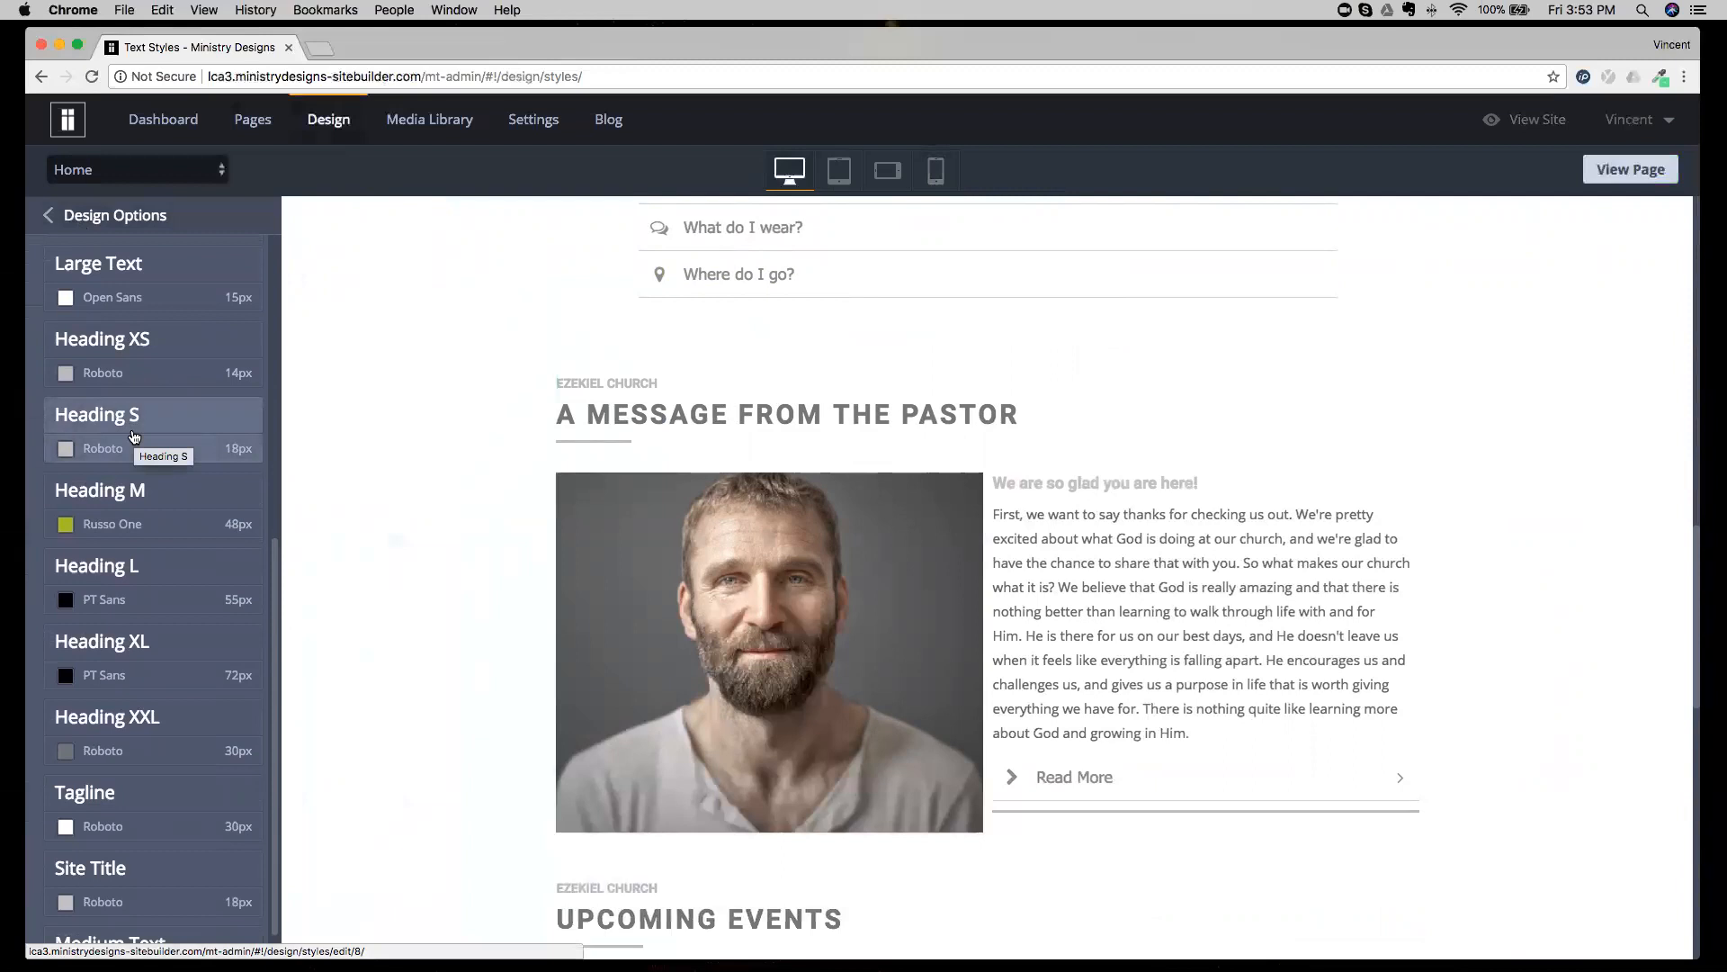
# View the settings of the Custom Text 3 style and return to the main list of design options.
pyautogui.scroll(11, 133, 436)
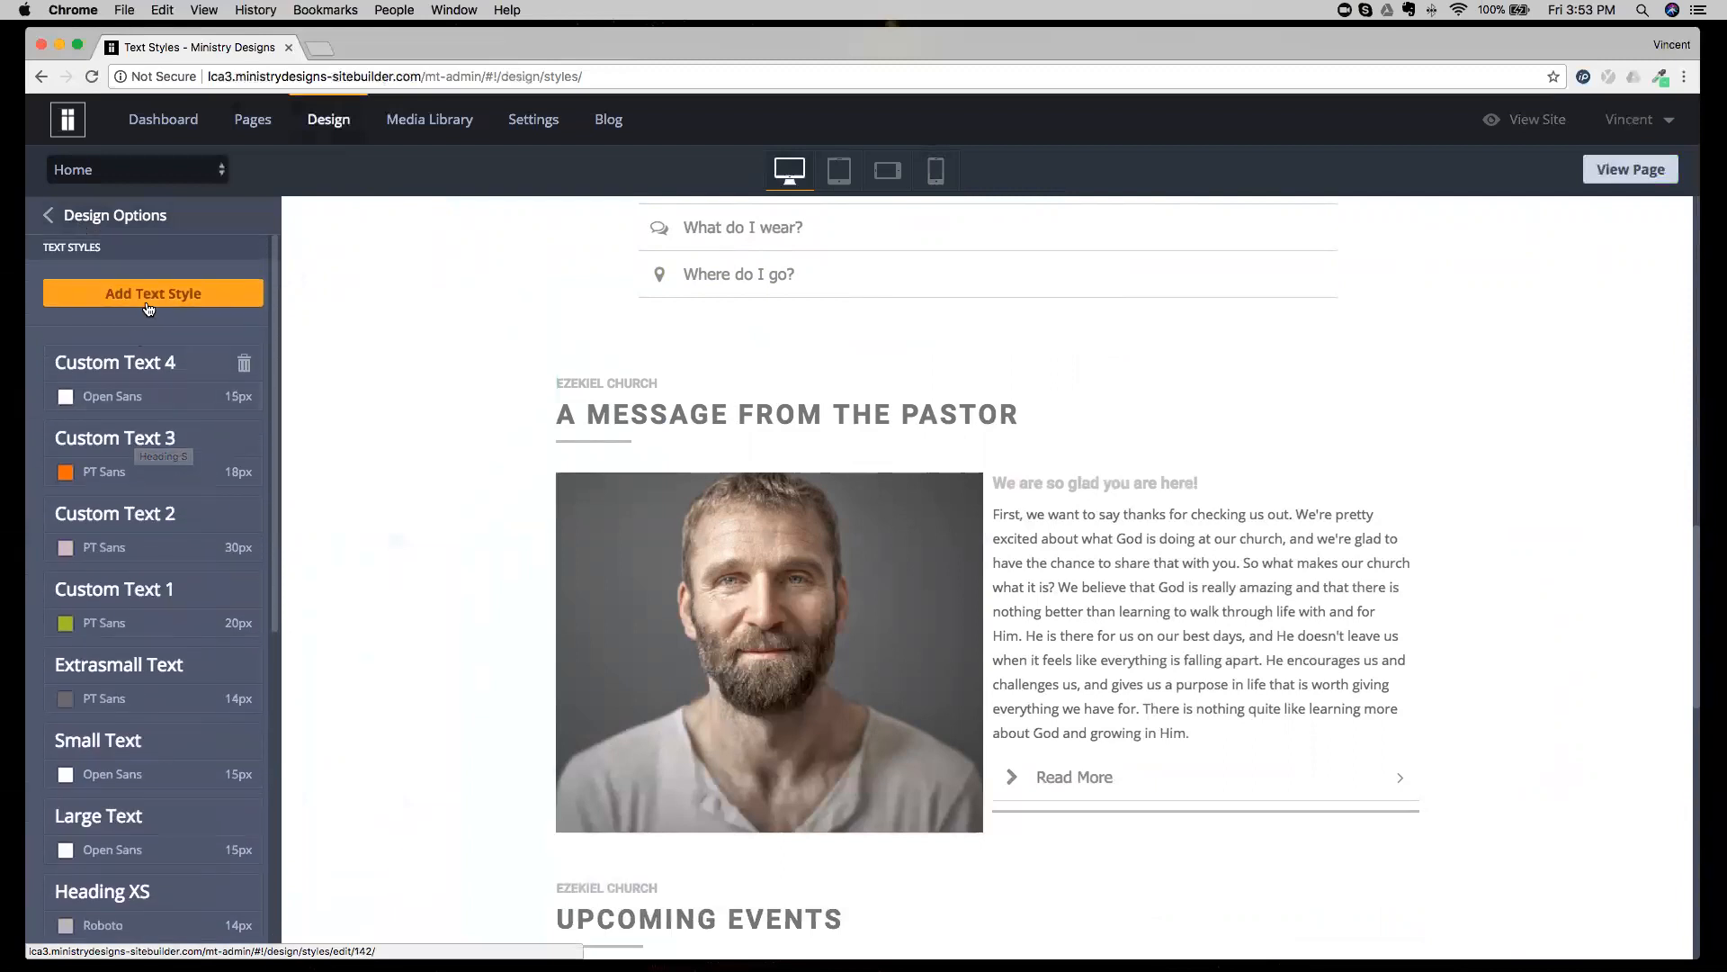
pyautogui.click(194, 433)
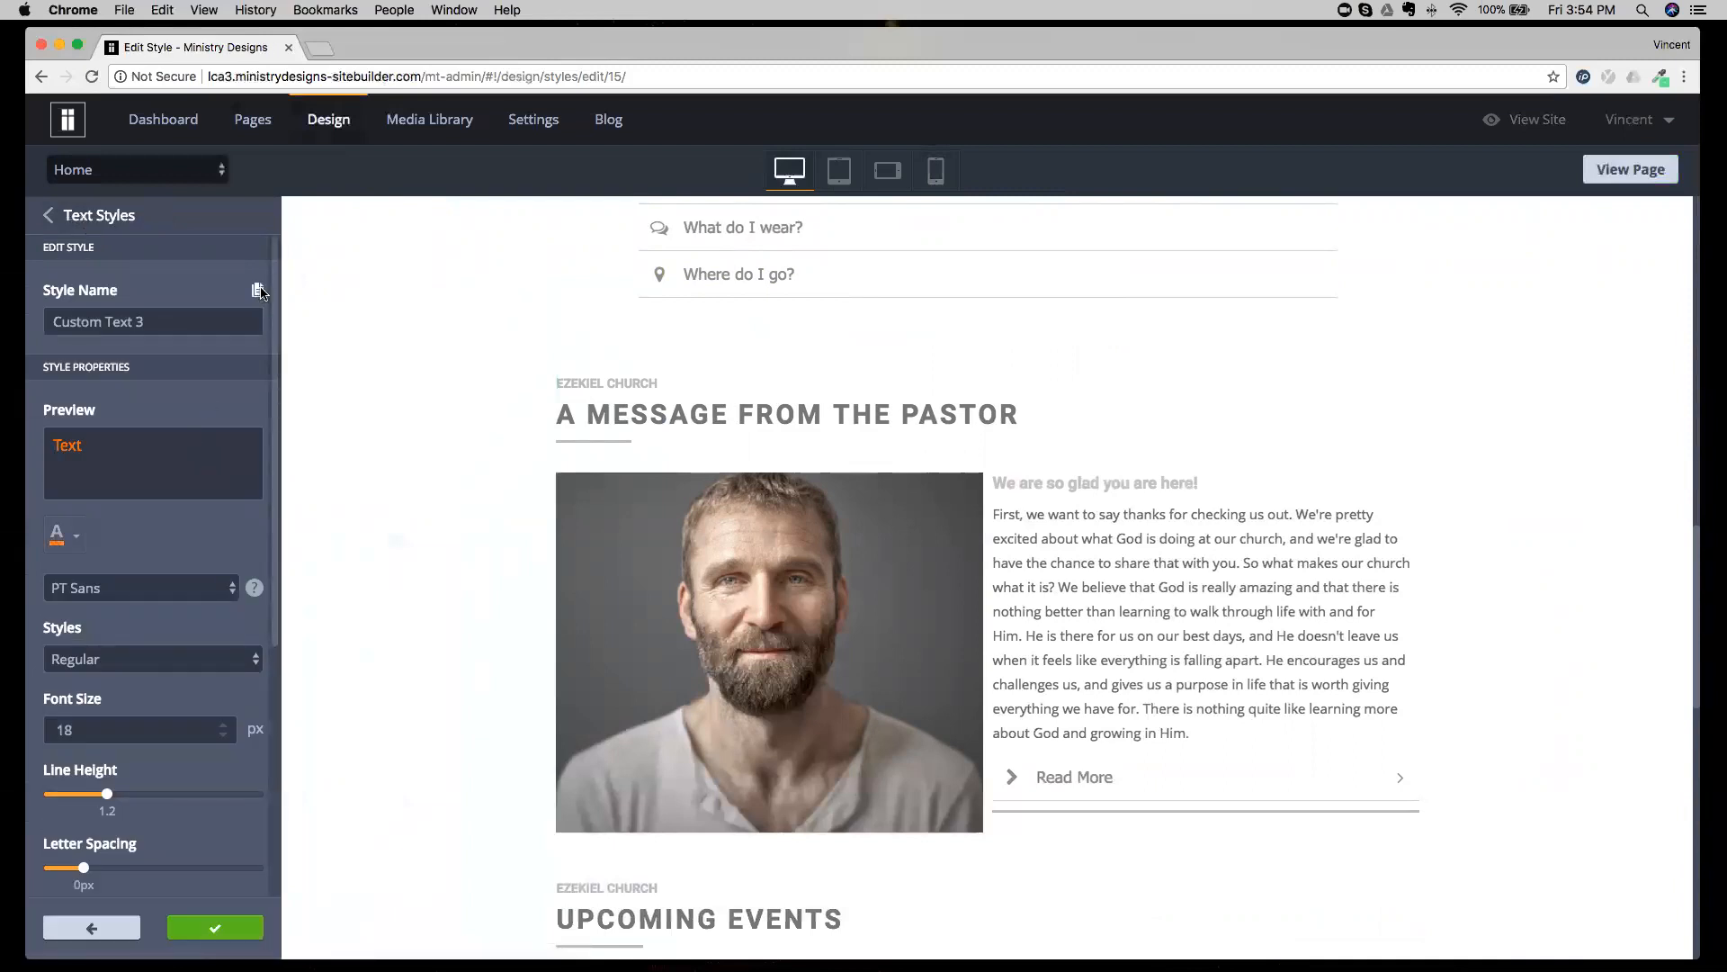
pyautogui.click(112, 221)
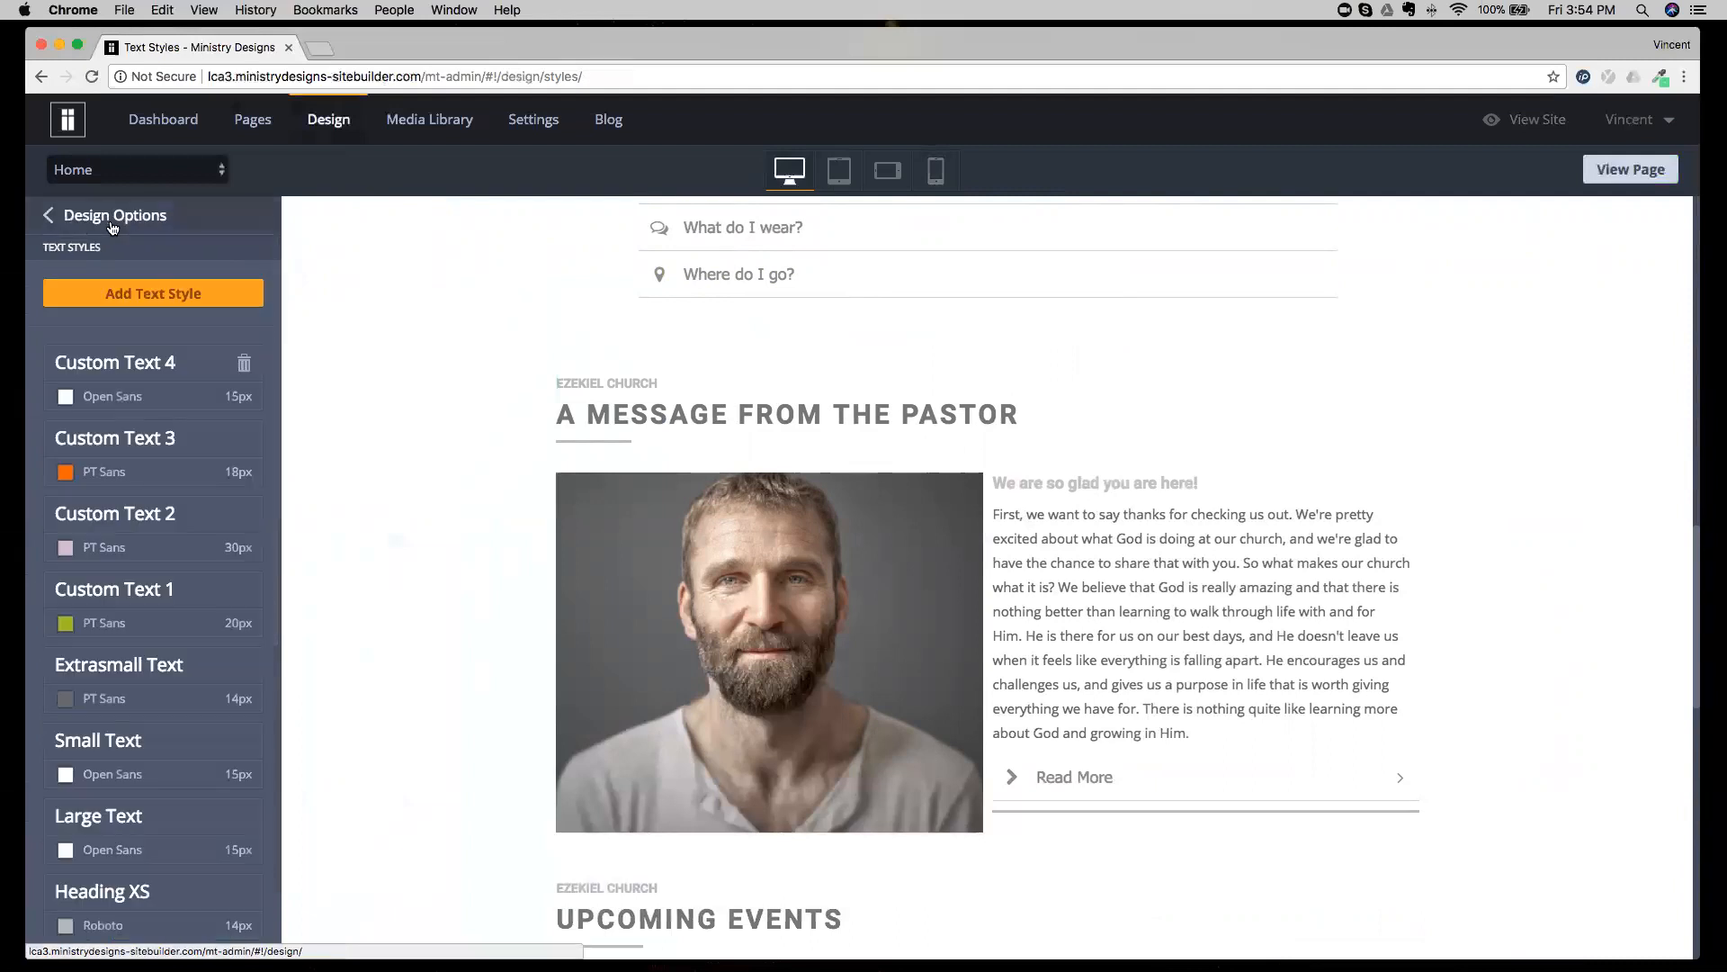
pyautogui.click(112, 222)
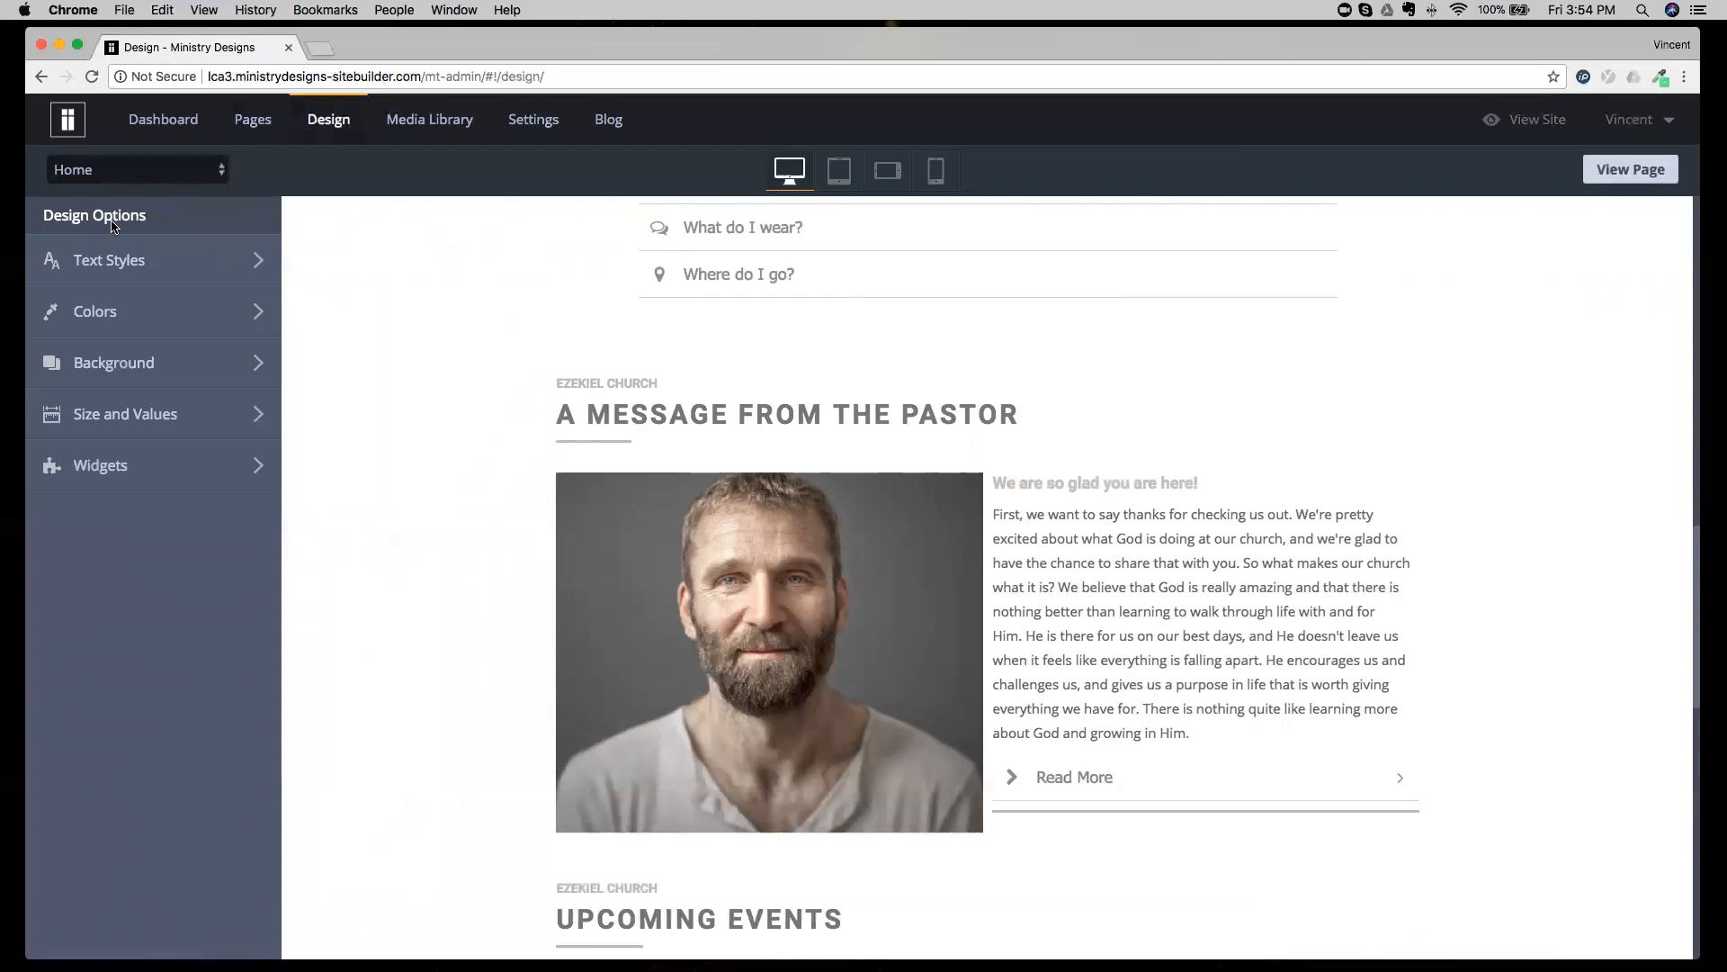
# Open the site's color palette and examine where its main colors are used on the Home page.
pyautogui.click(149, 319)
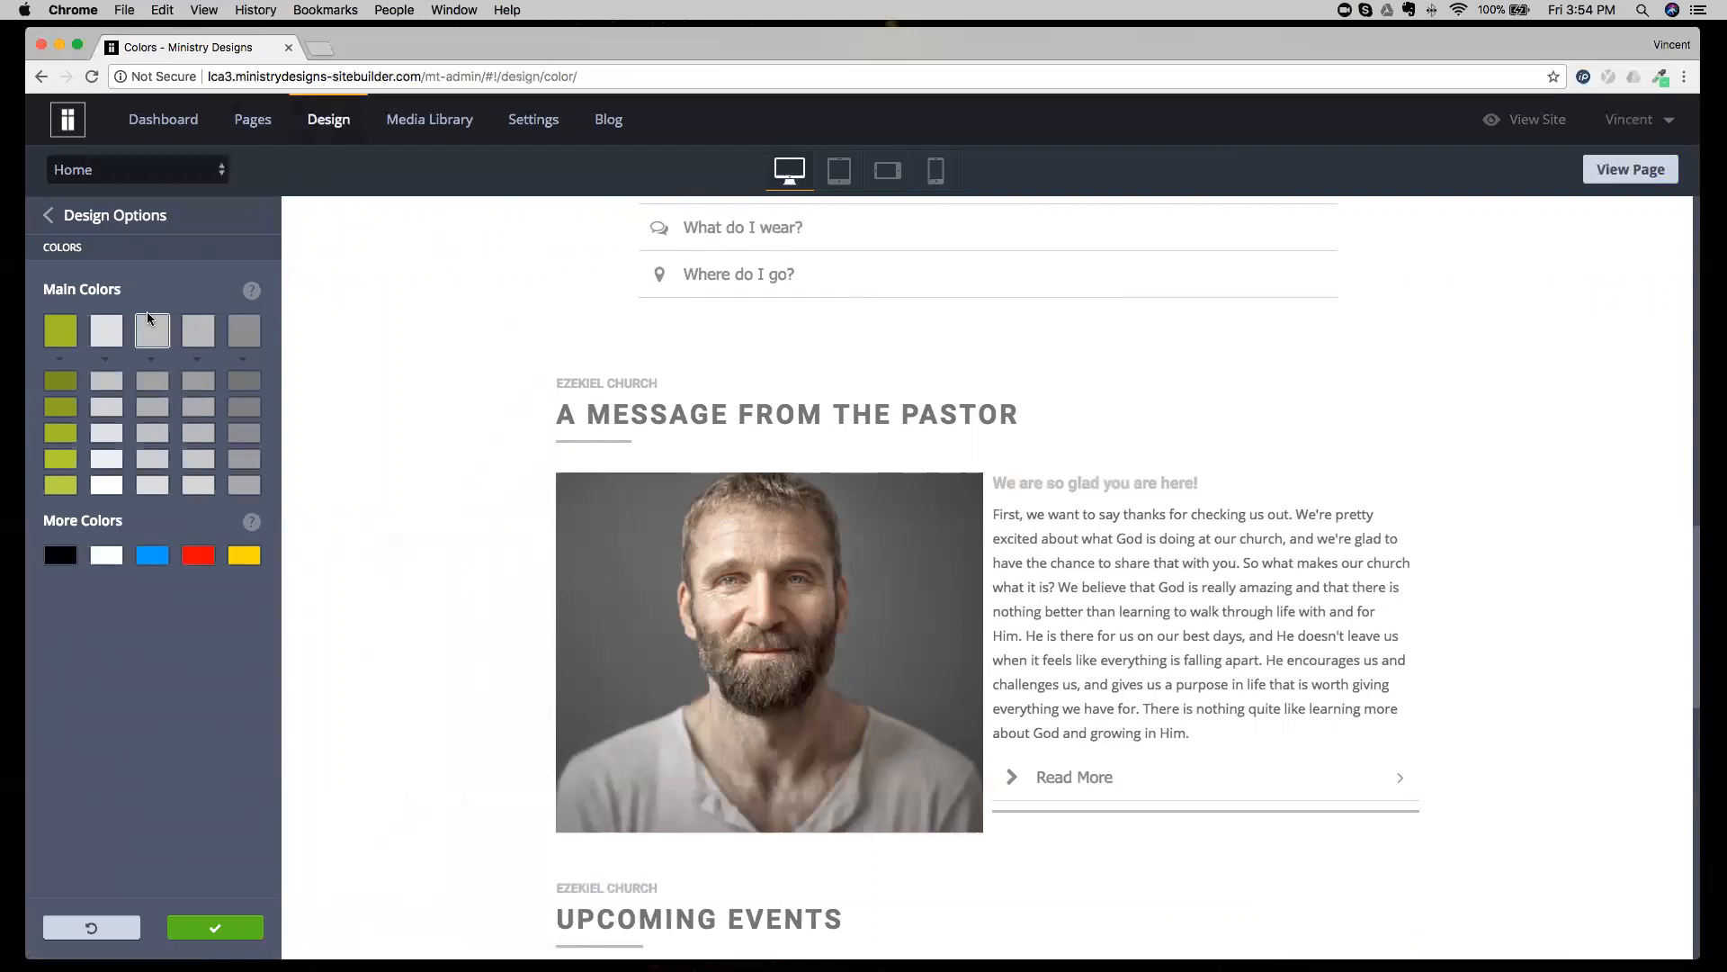
pyautogui.scroll(5, 327, 354)
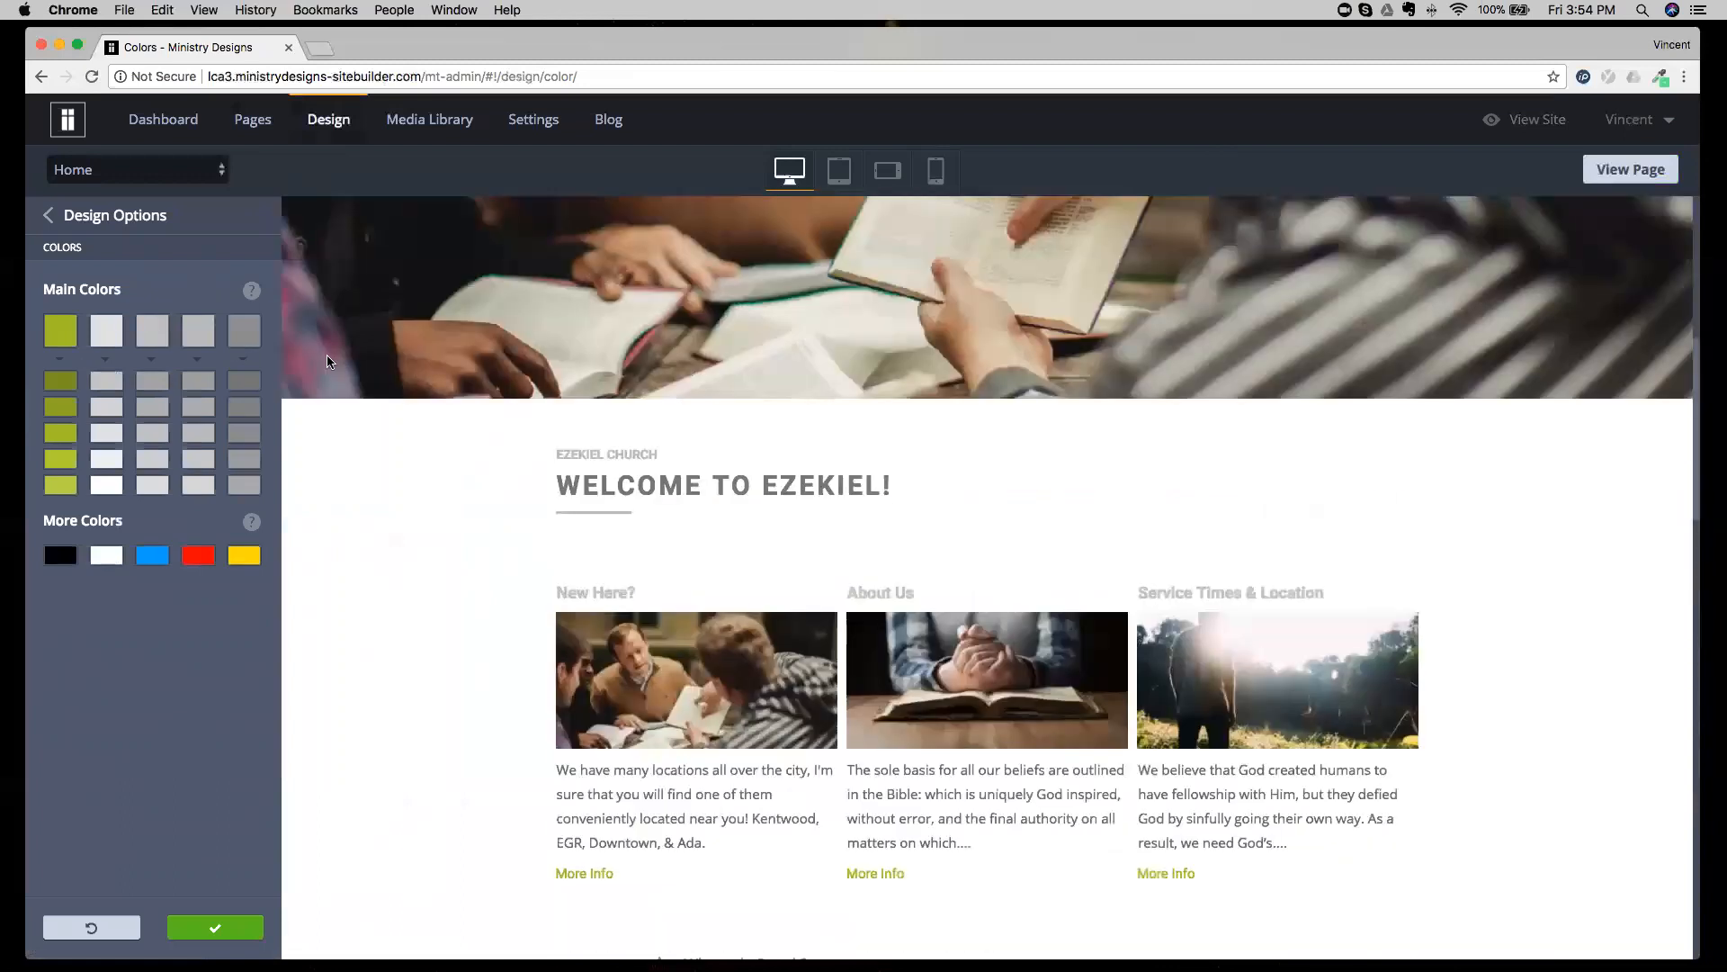
pyautogui.scroll(-10, 329, 363)
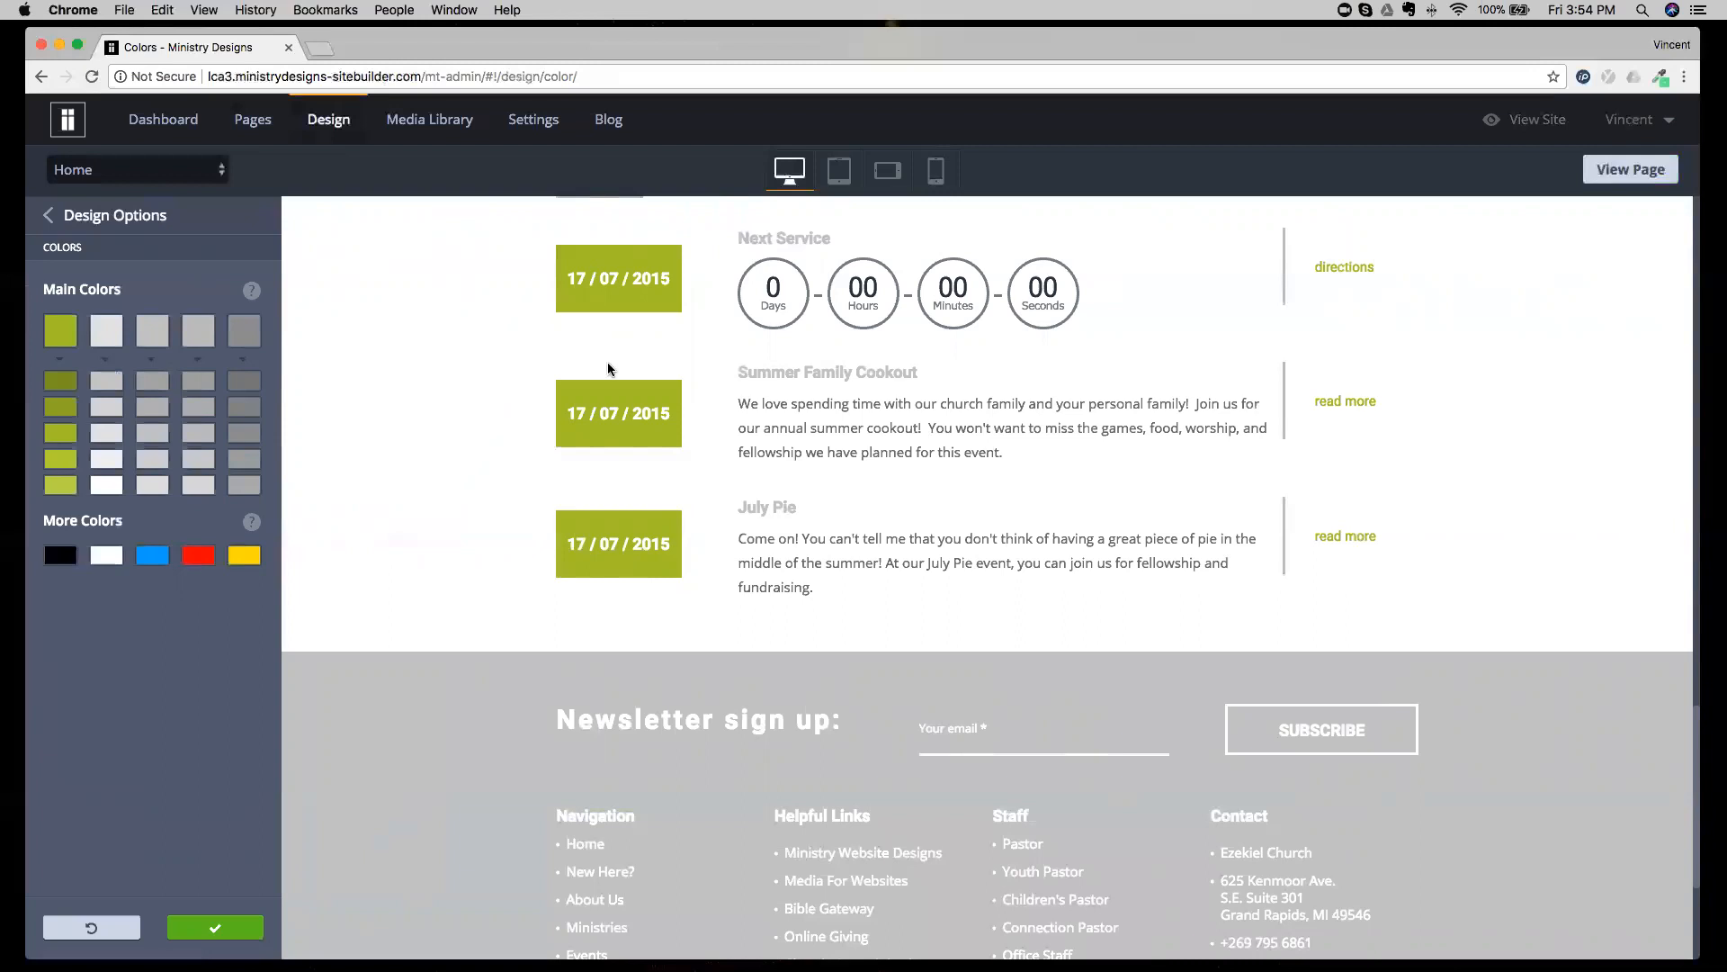
pyautogui.scroll(-3, 609, 370)
pyautogui.scroll(4, 609, 369)
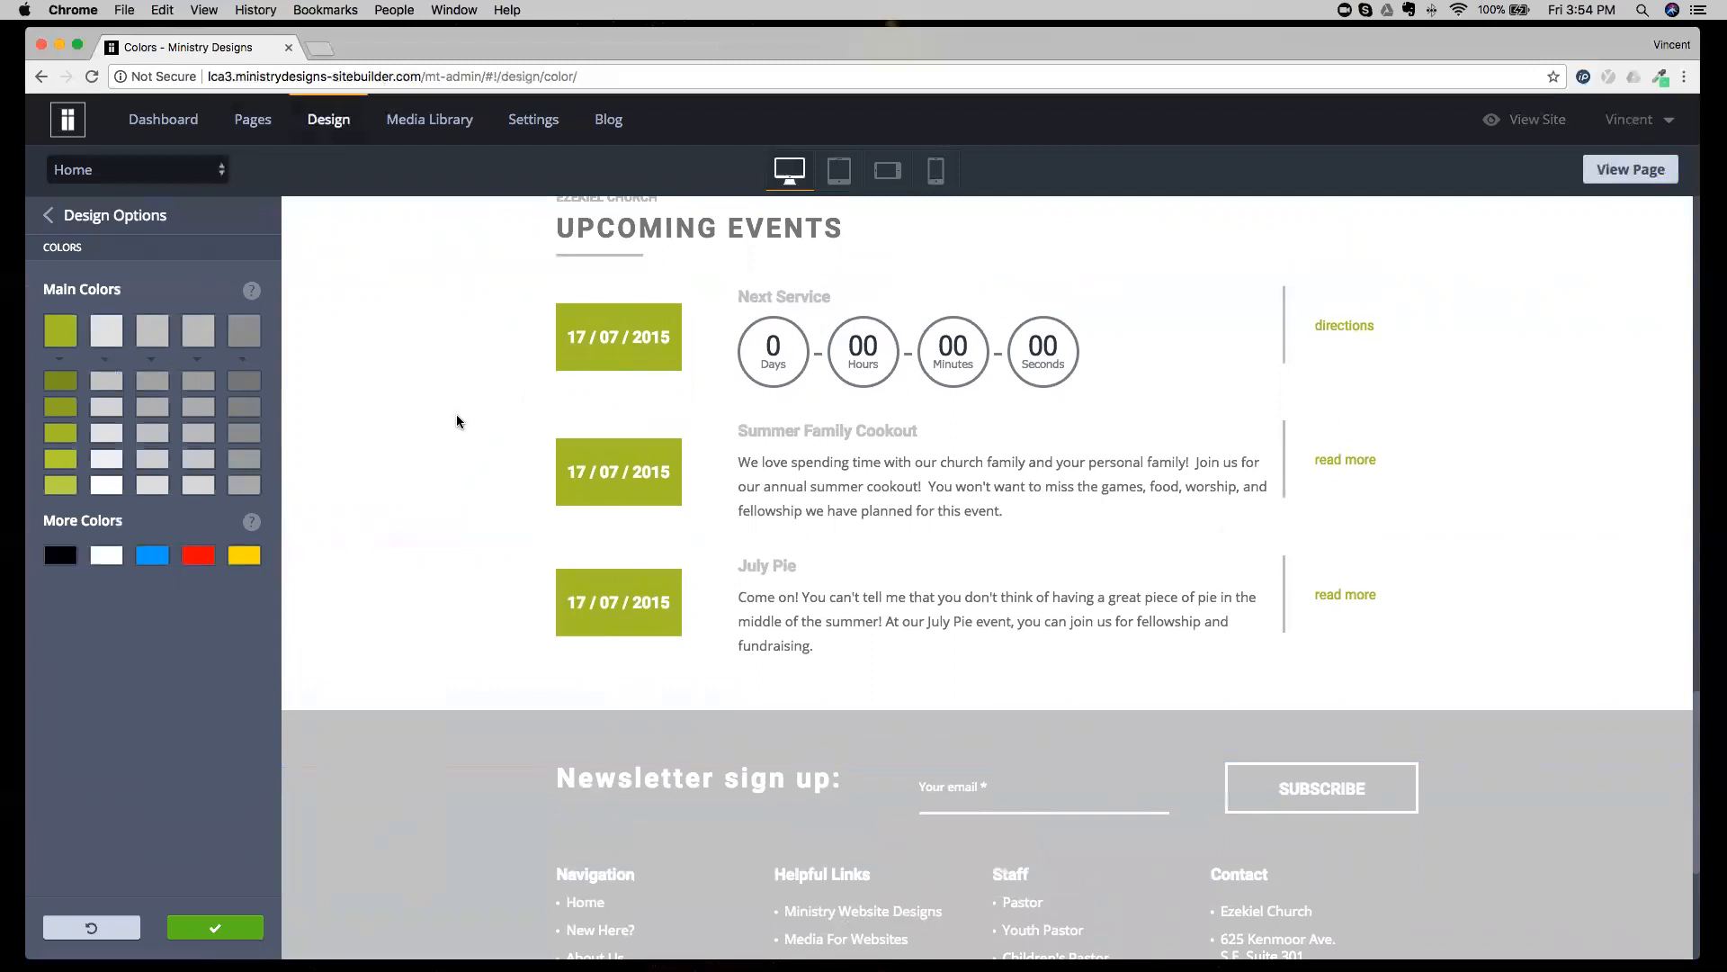
# Change the first main color to a medium blue and check how it applies across the Home page.
pyautogui.click(62, 335)
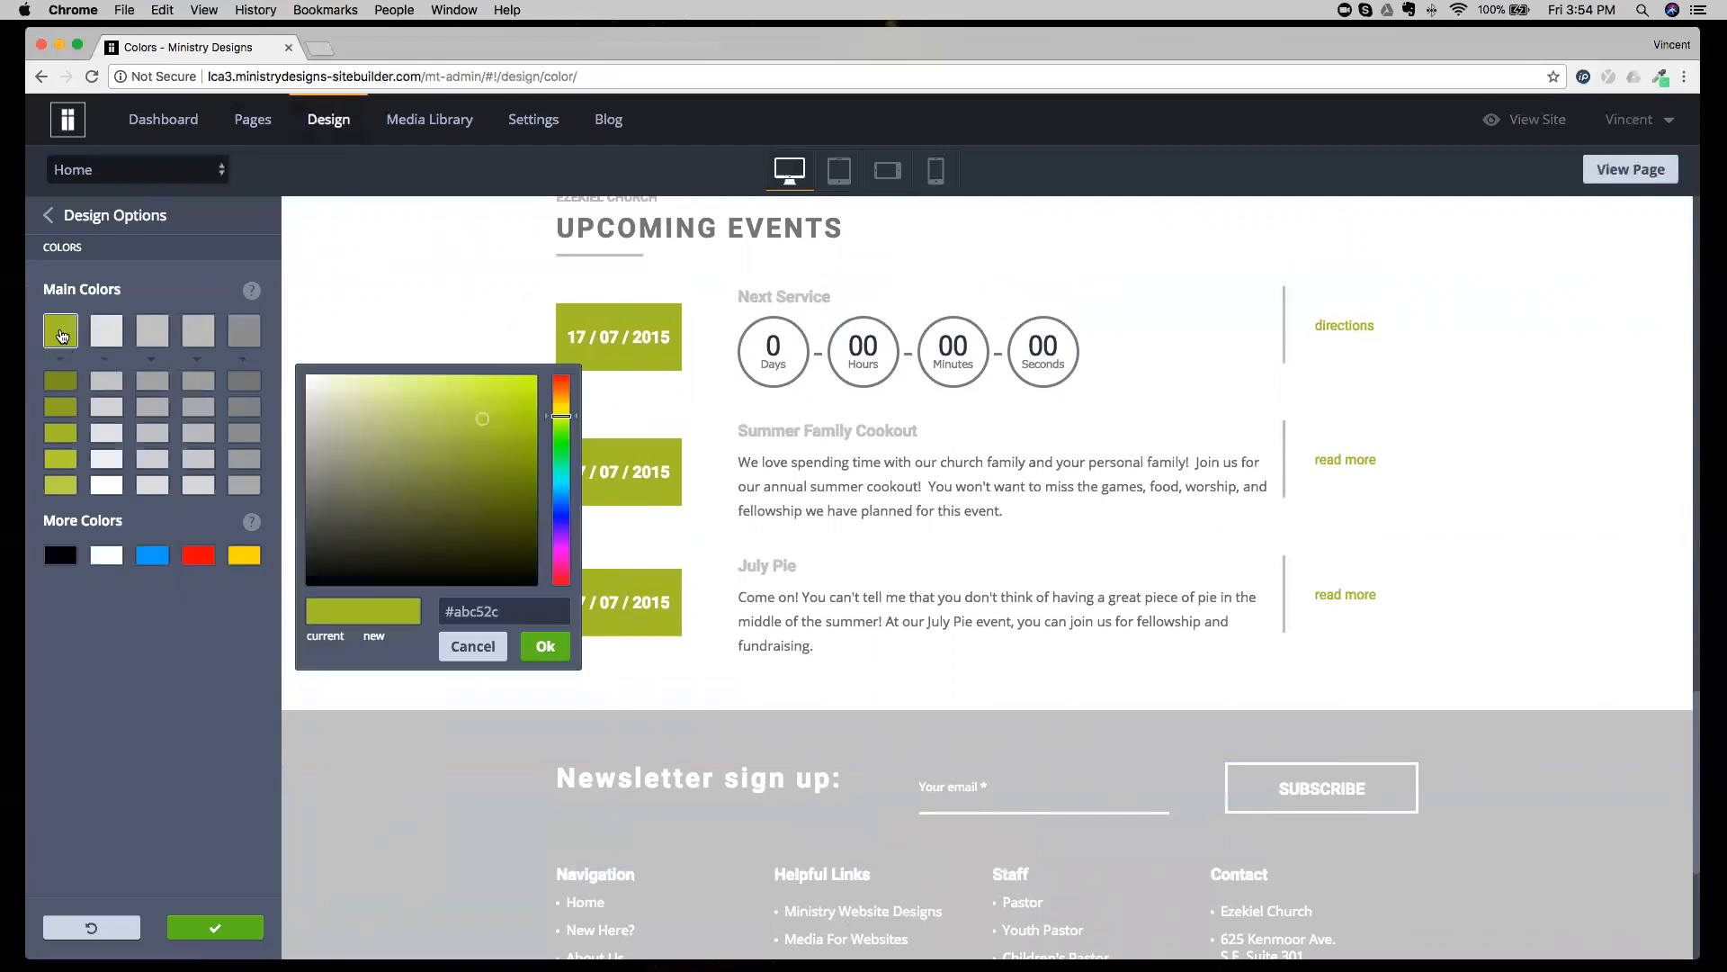
pyautogui.click(62, 347)
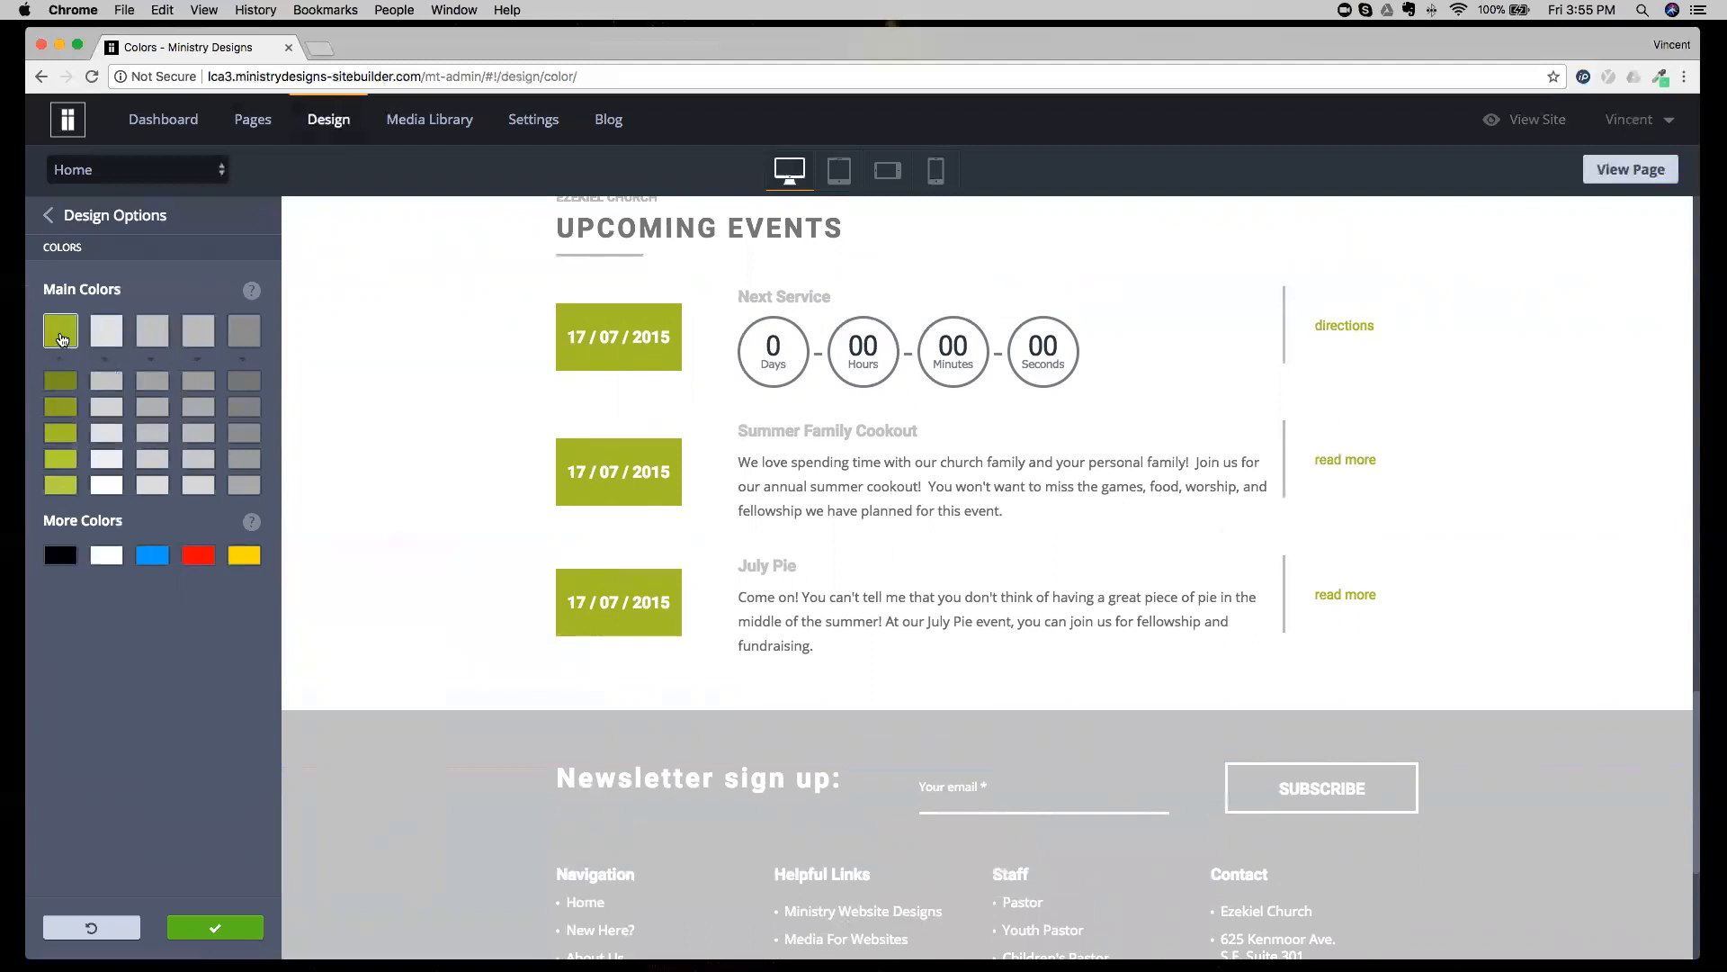
pyautogui.click(61, 339)
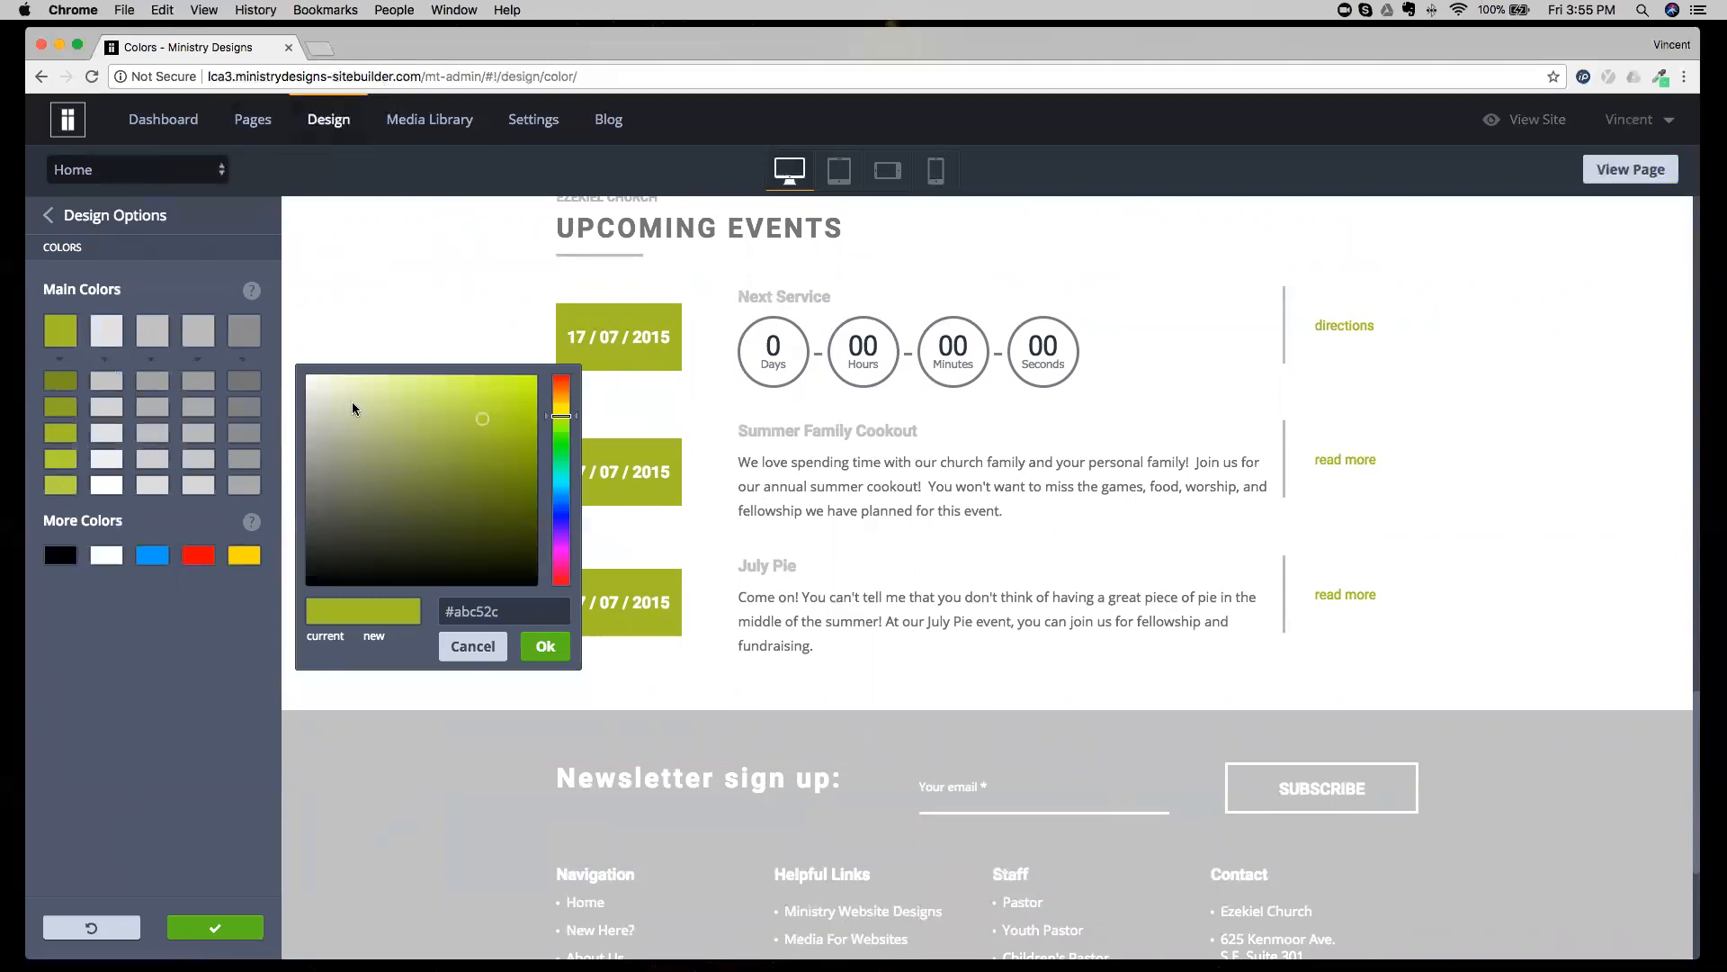
pyautogui.click(561, 499)
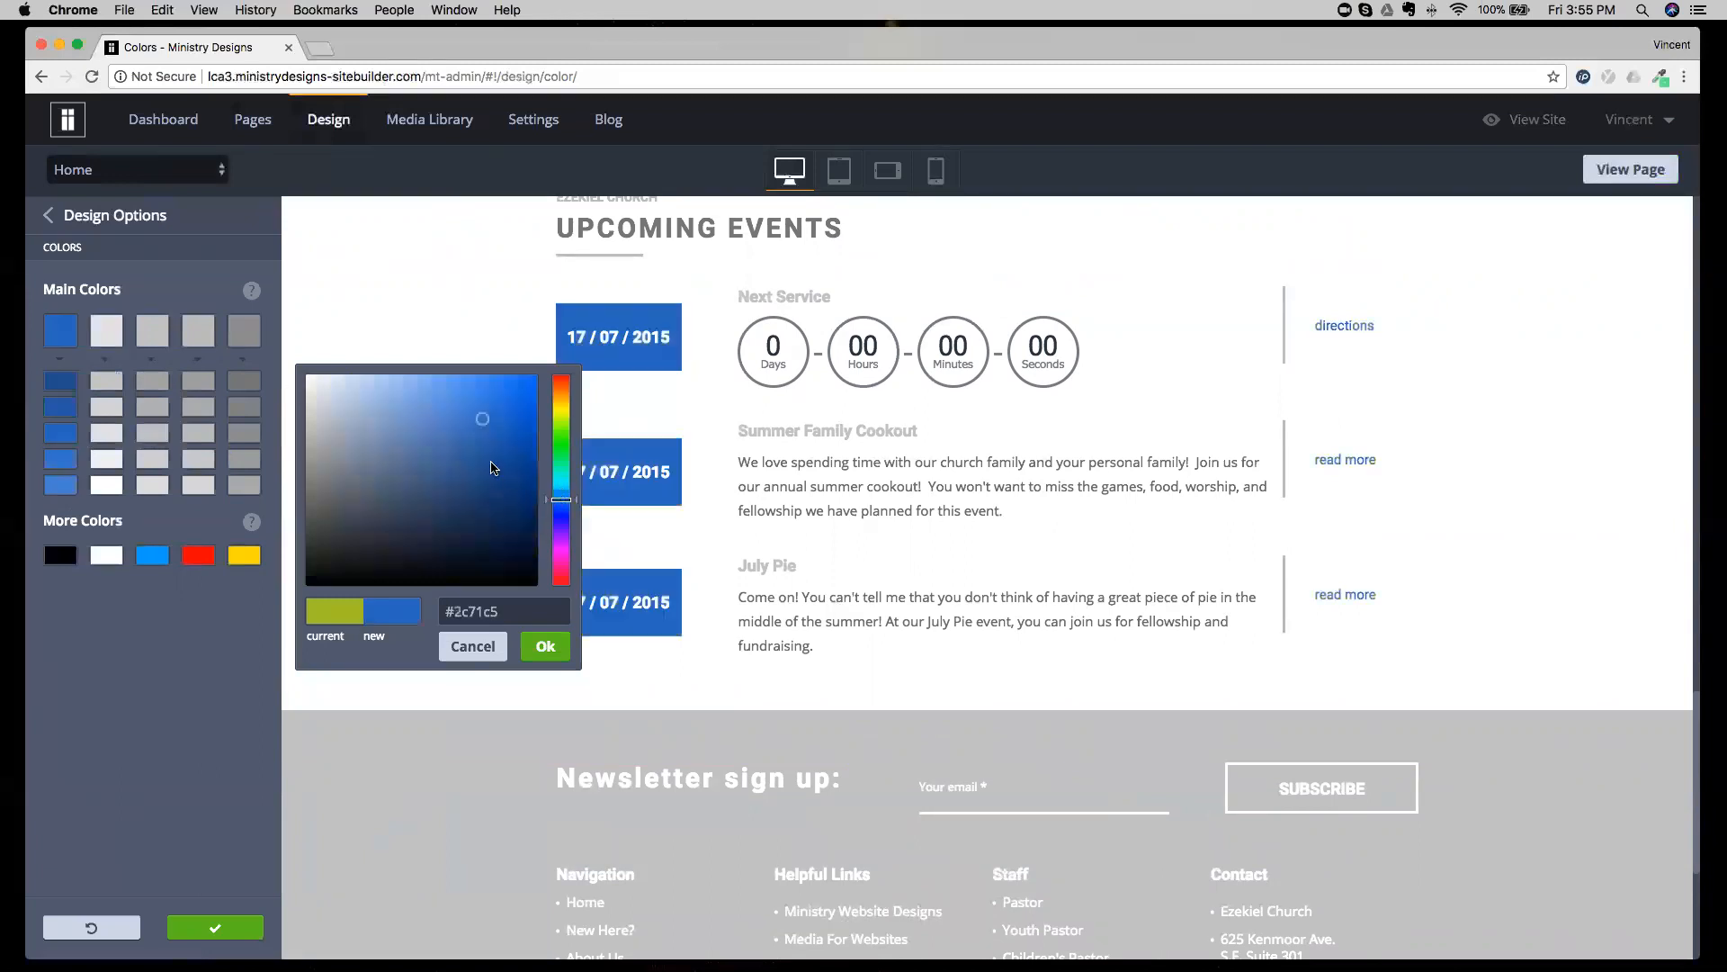
pyautogui.click(443, 444)
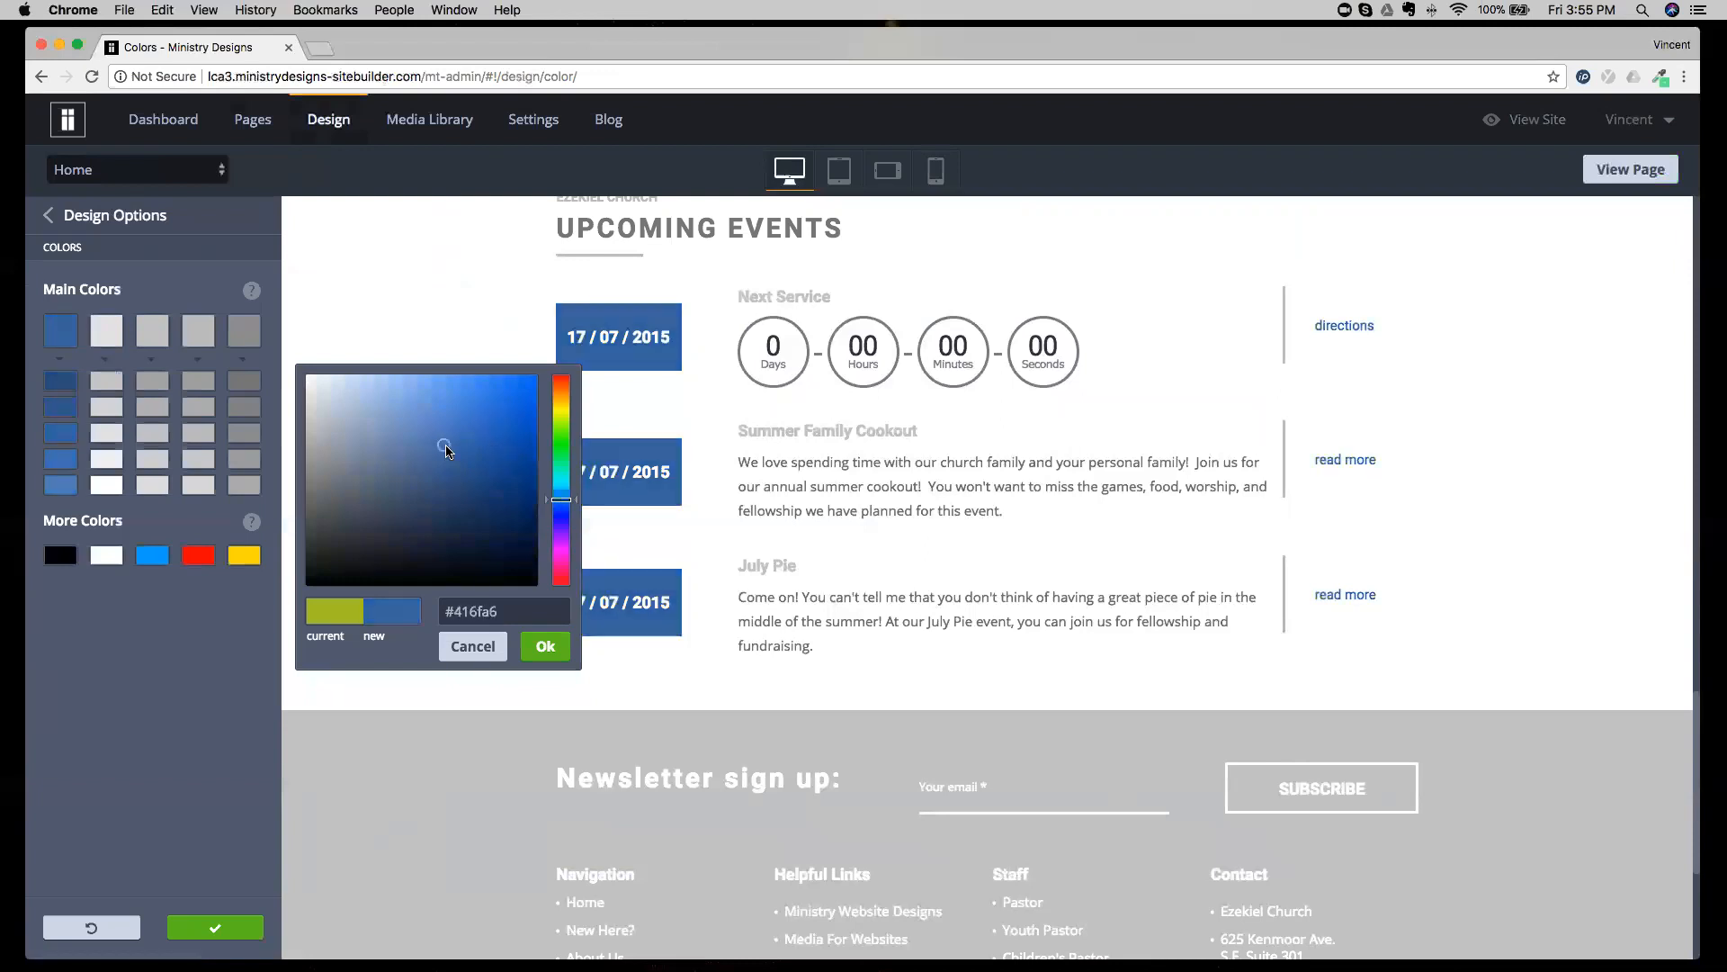
pyautogui.click(543, 646)
pyautogui.scroll(-5, 532, 641)
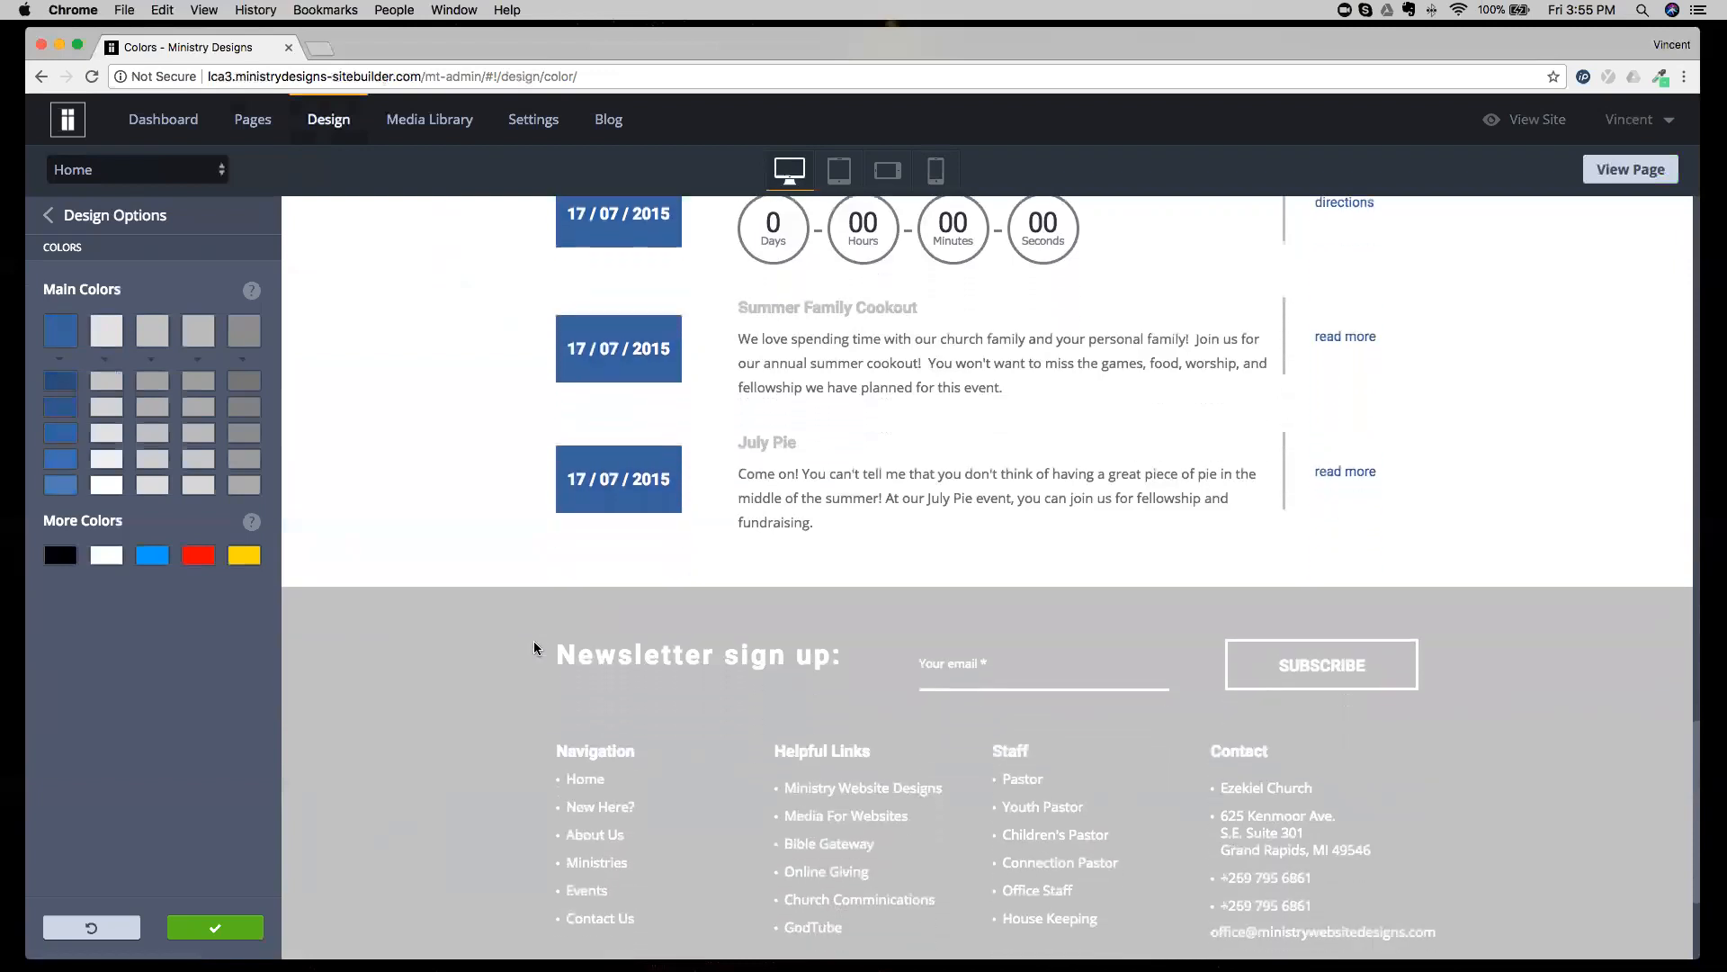
pyautogui.scroll(10, 534, 643)
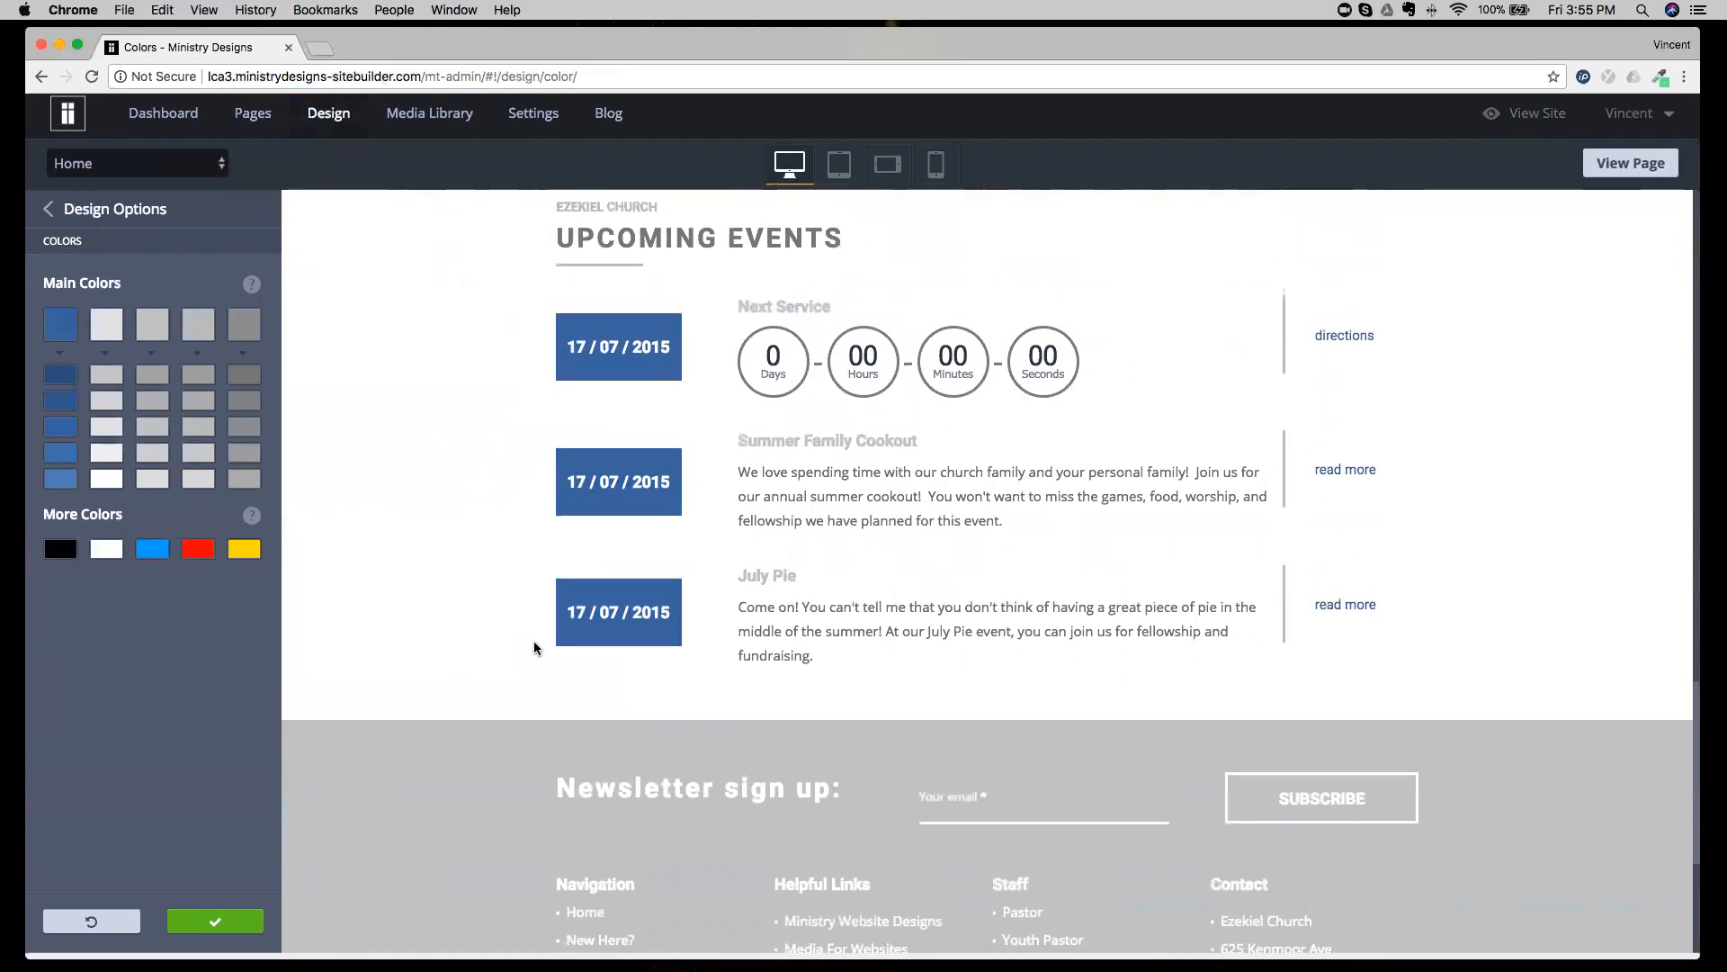
pyautogui.scroll(10, 534, 644)
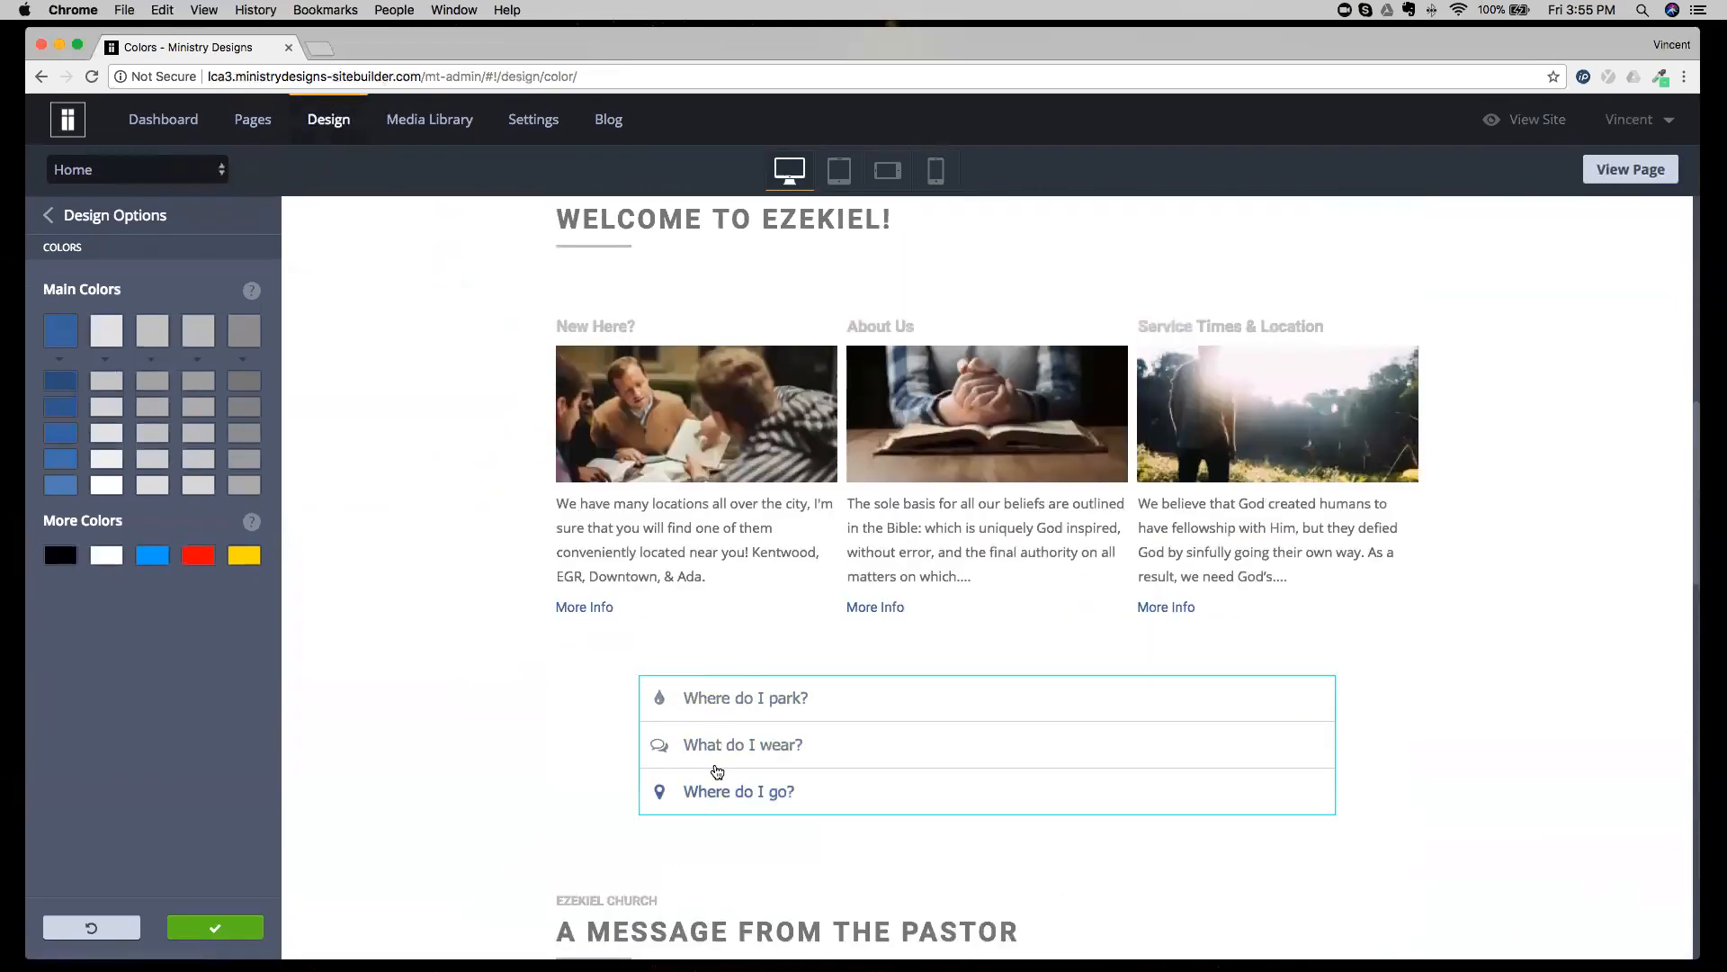
pyautogui.scroll(-10, 523, 634)
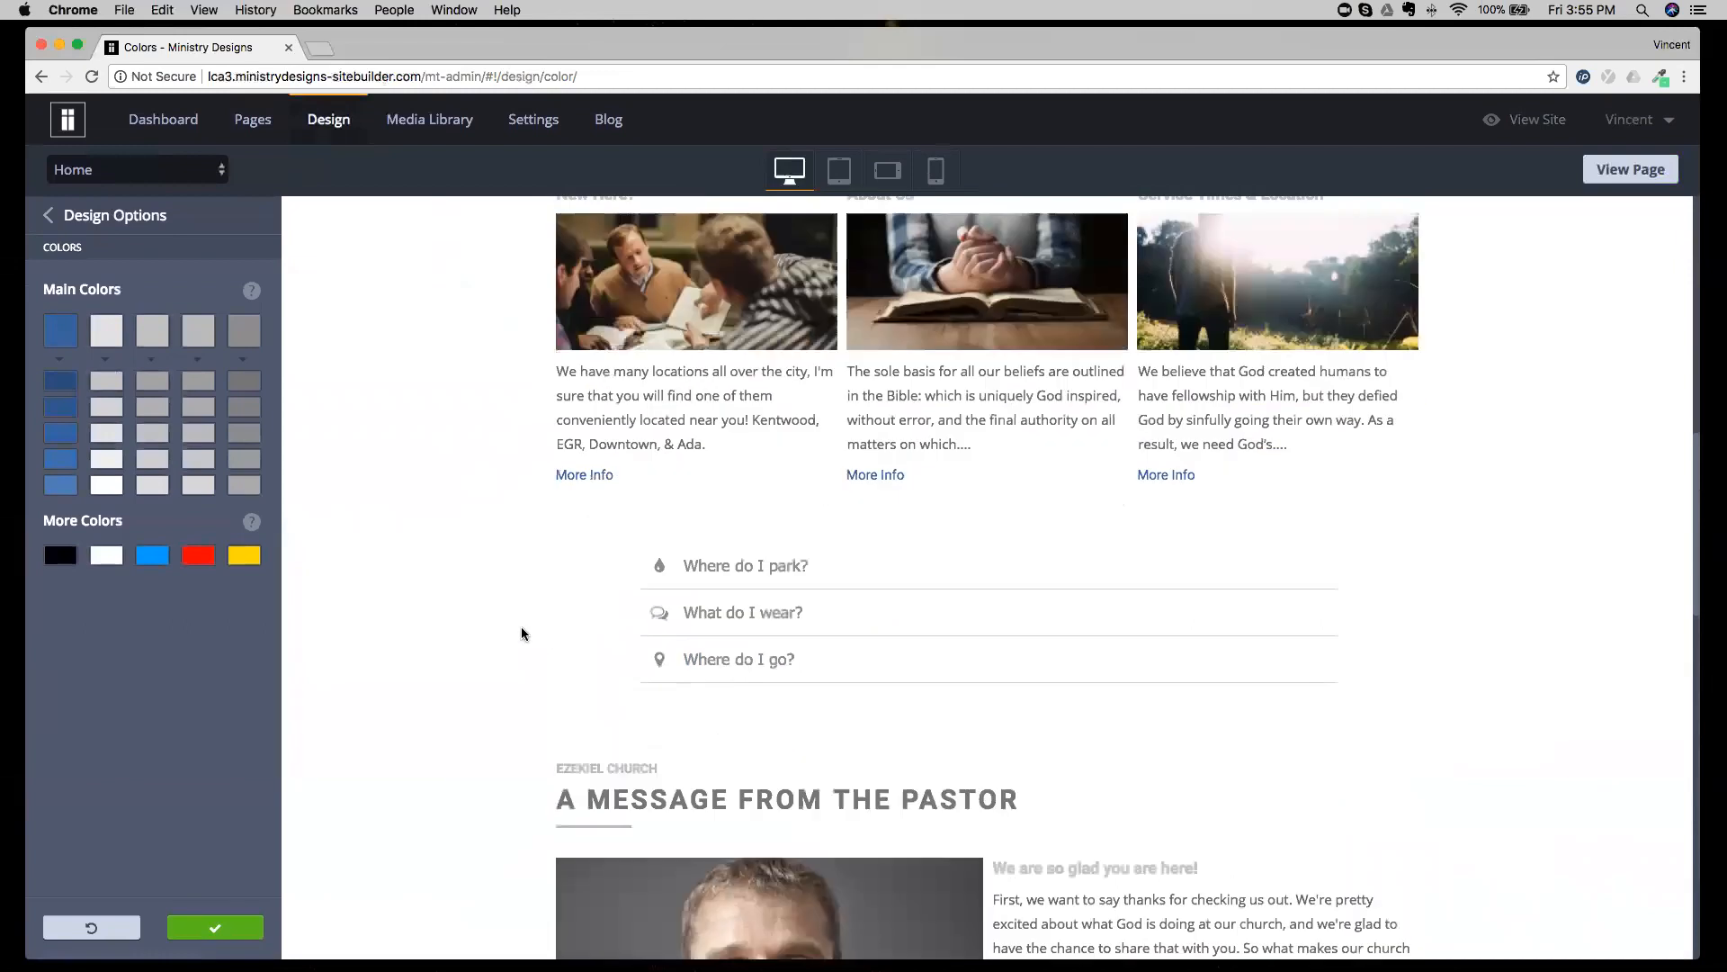
# Change the third main color, used for the newsletter and footer links background, to golden yellow #cba914.
pyautogui.scroll(-5, 522, 634)
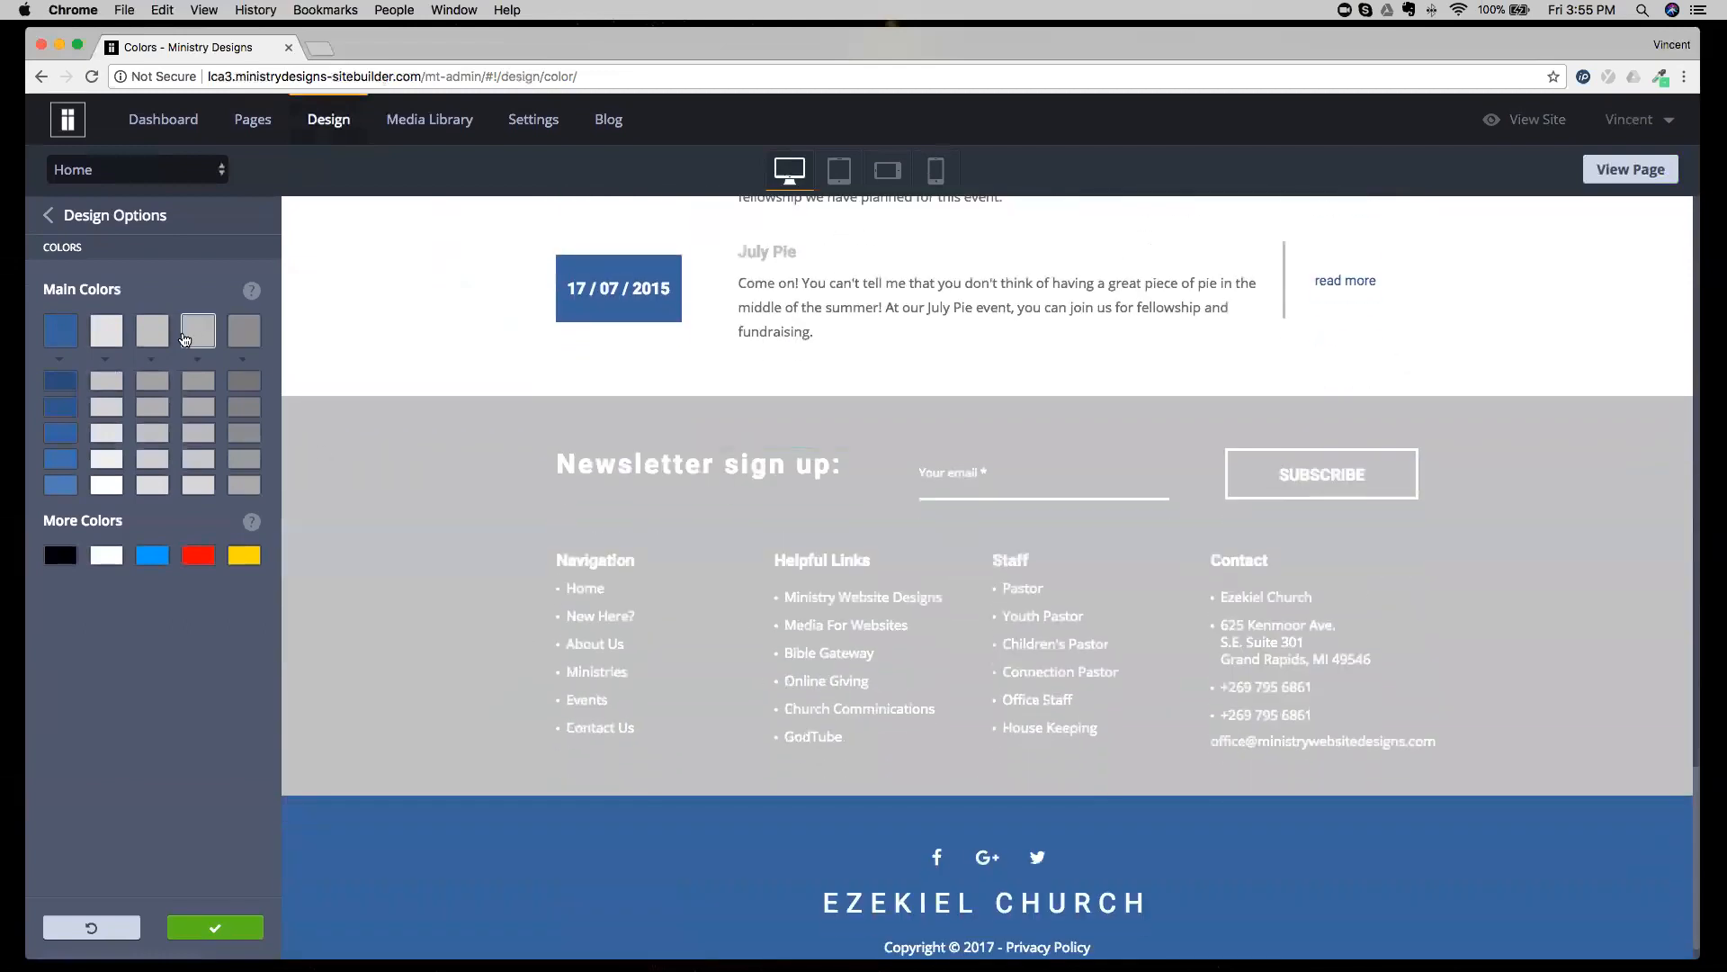
pyautogui.click(153, 331)
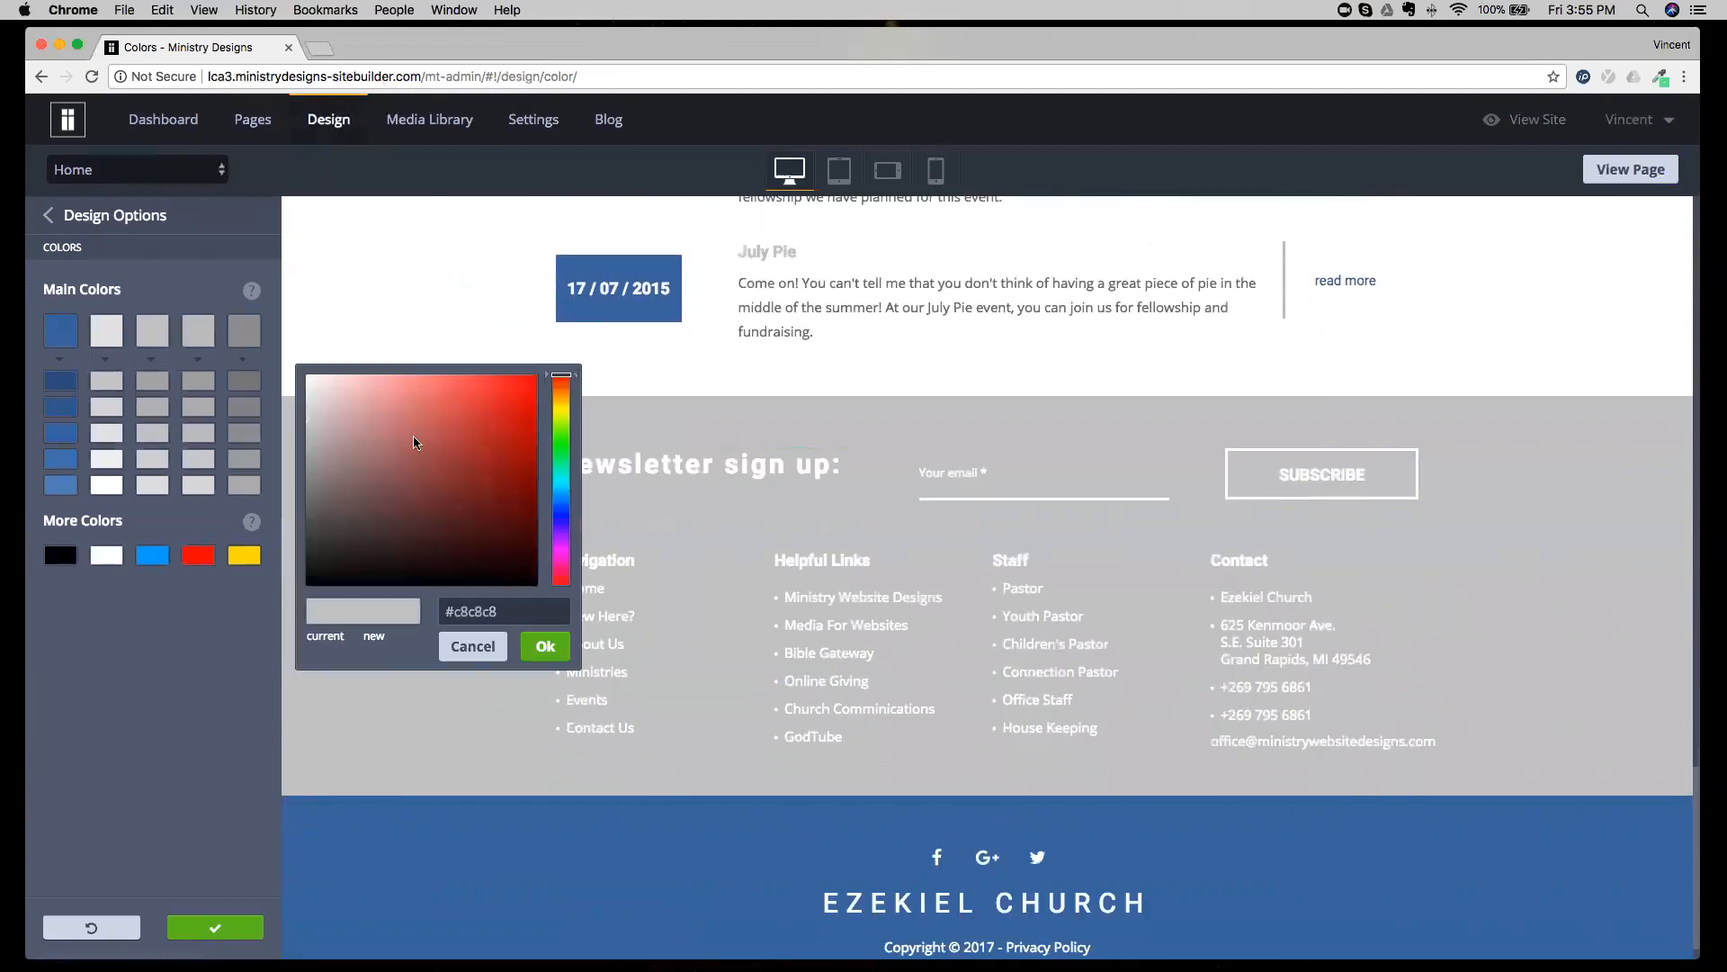
pyautogui.click(564, 404)
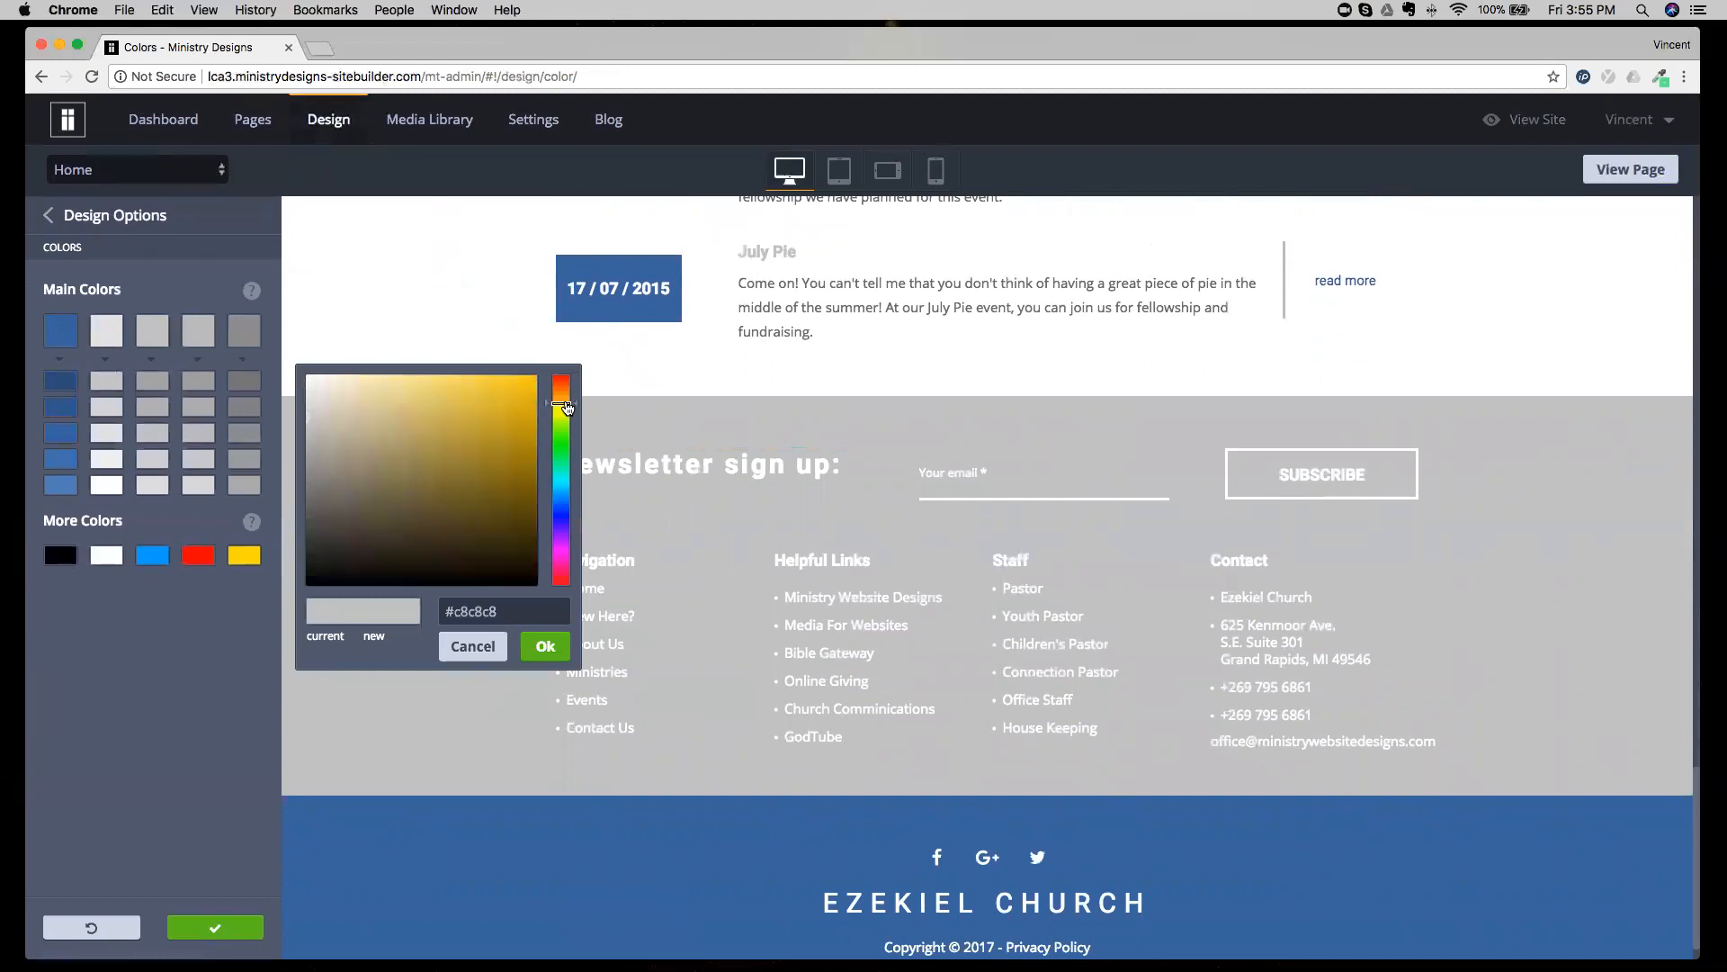
pyautogui.click(512, 413)
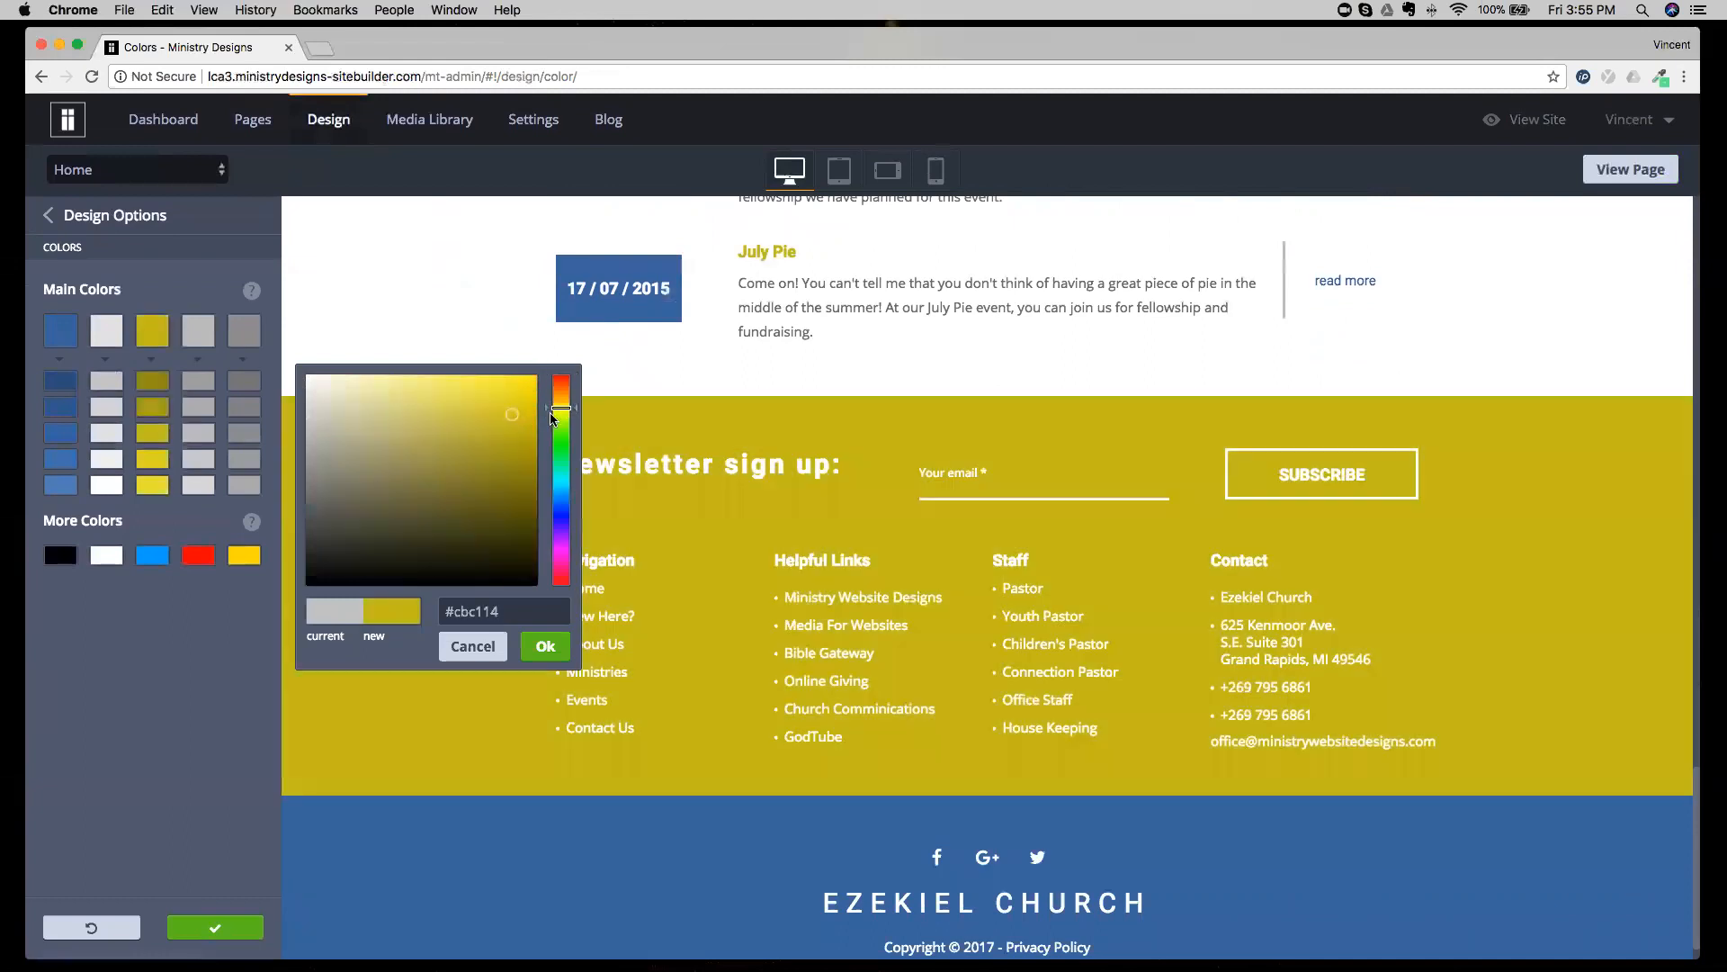
pyautogui.click(561, 402)
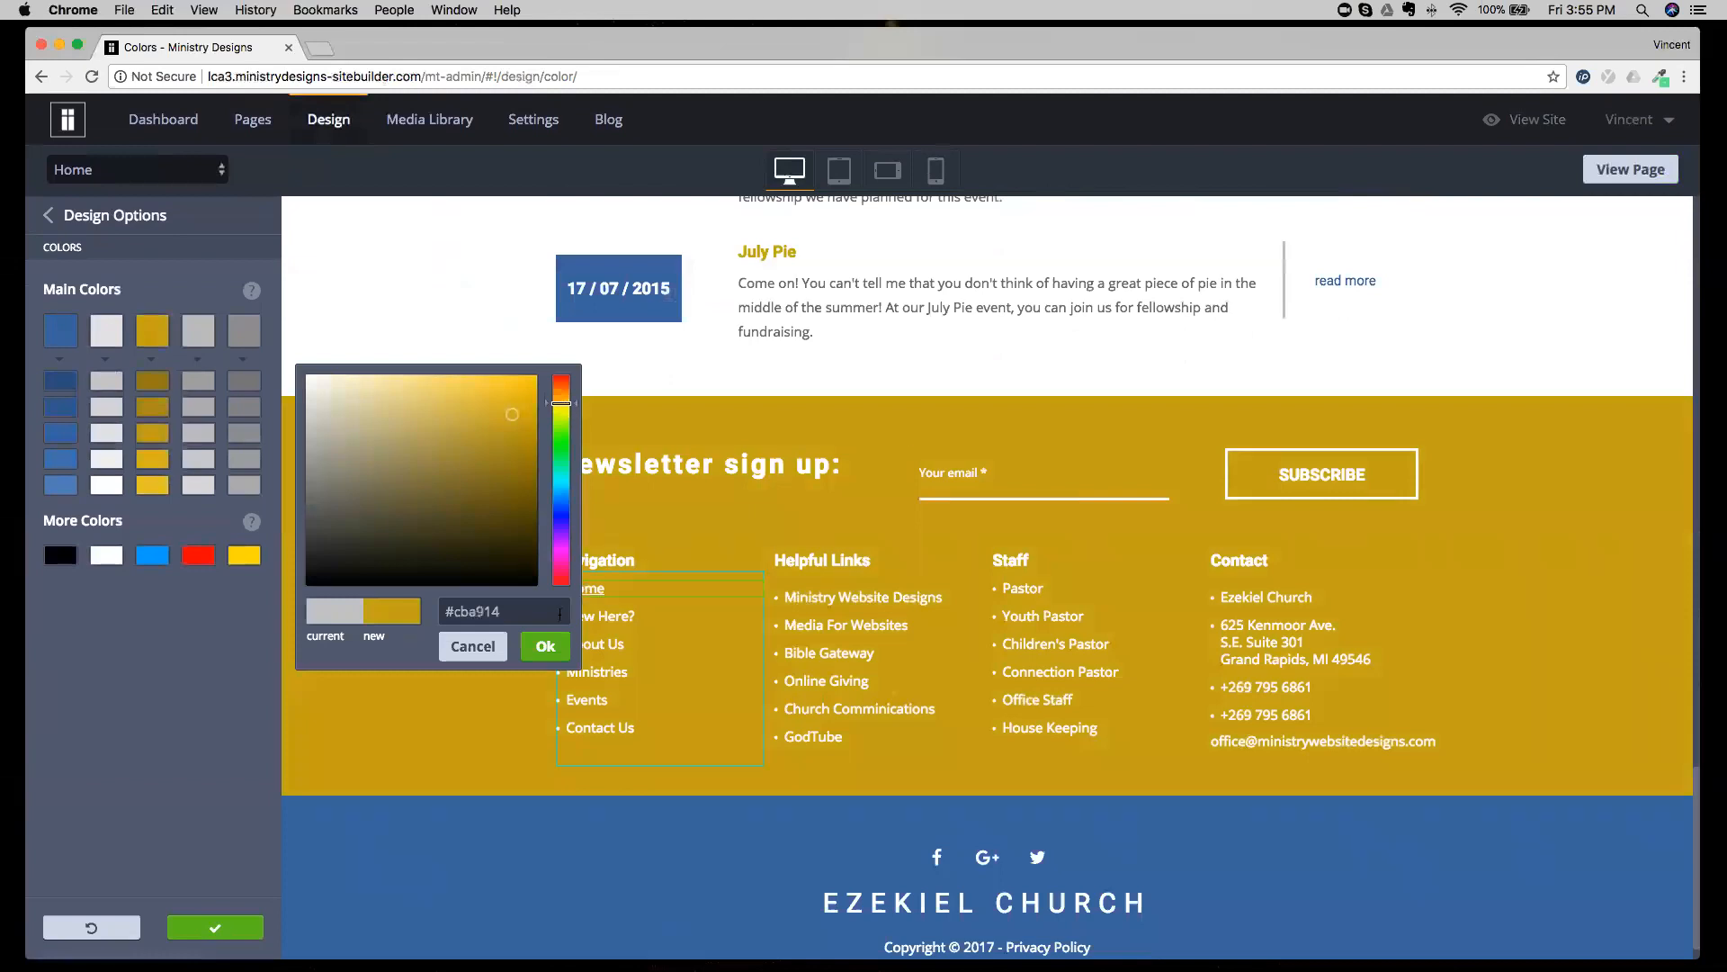
pyautogui.click(545, 646)
# Review the blue and gold palette across the Home page and reset the colors without saving.
pyautogui.scroll(3, 683, 557)
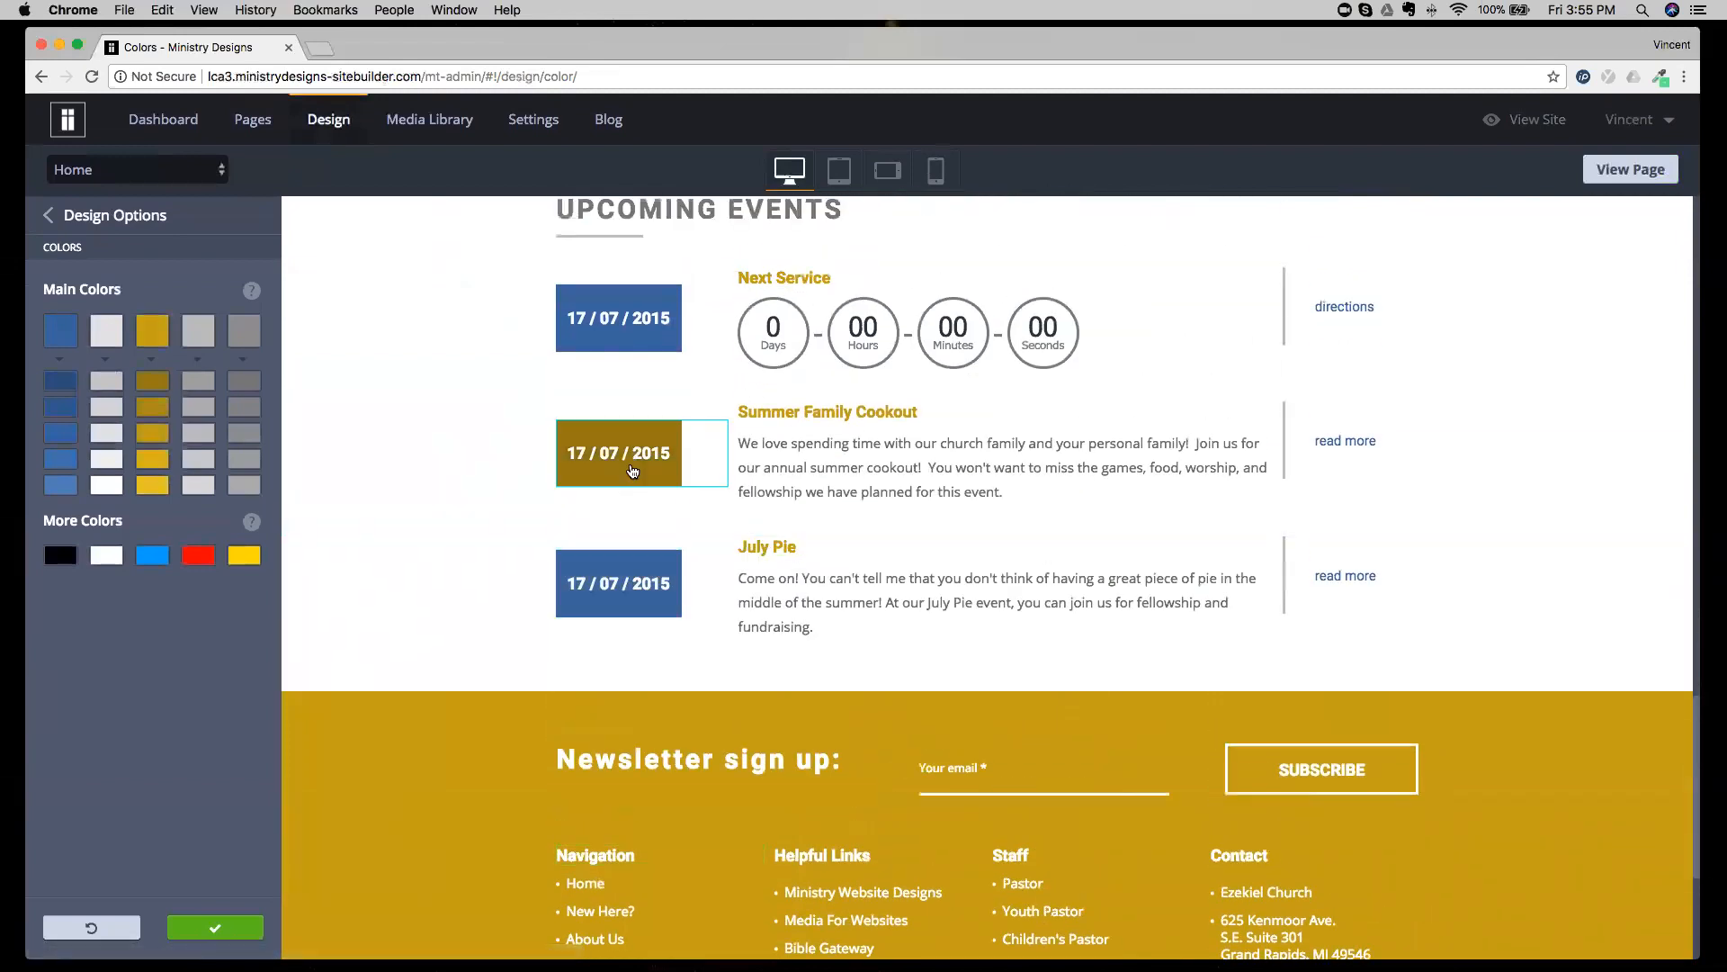
pyautogui.scroll(-4, 638, 481)
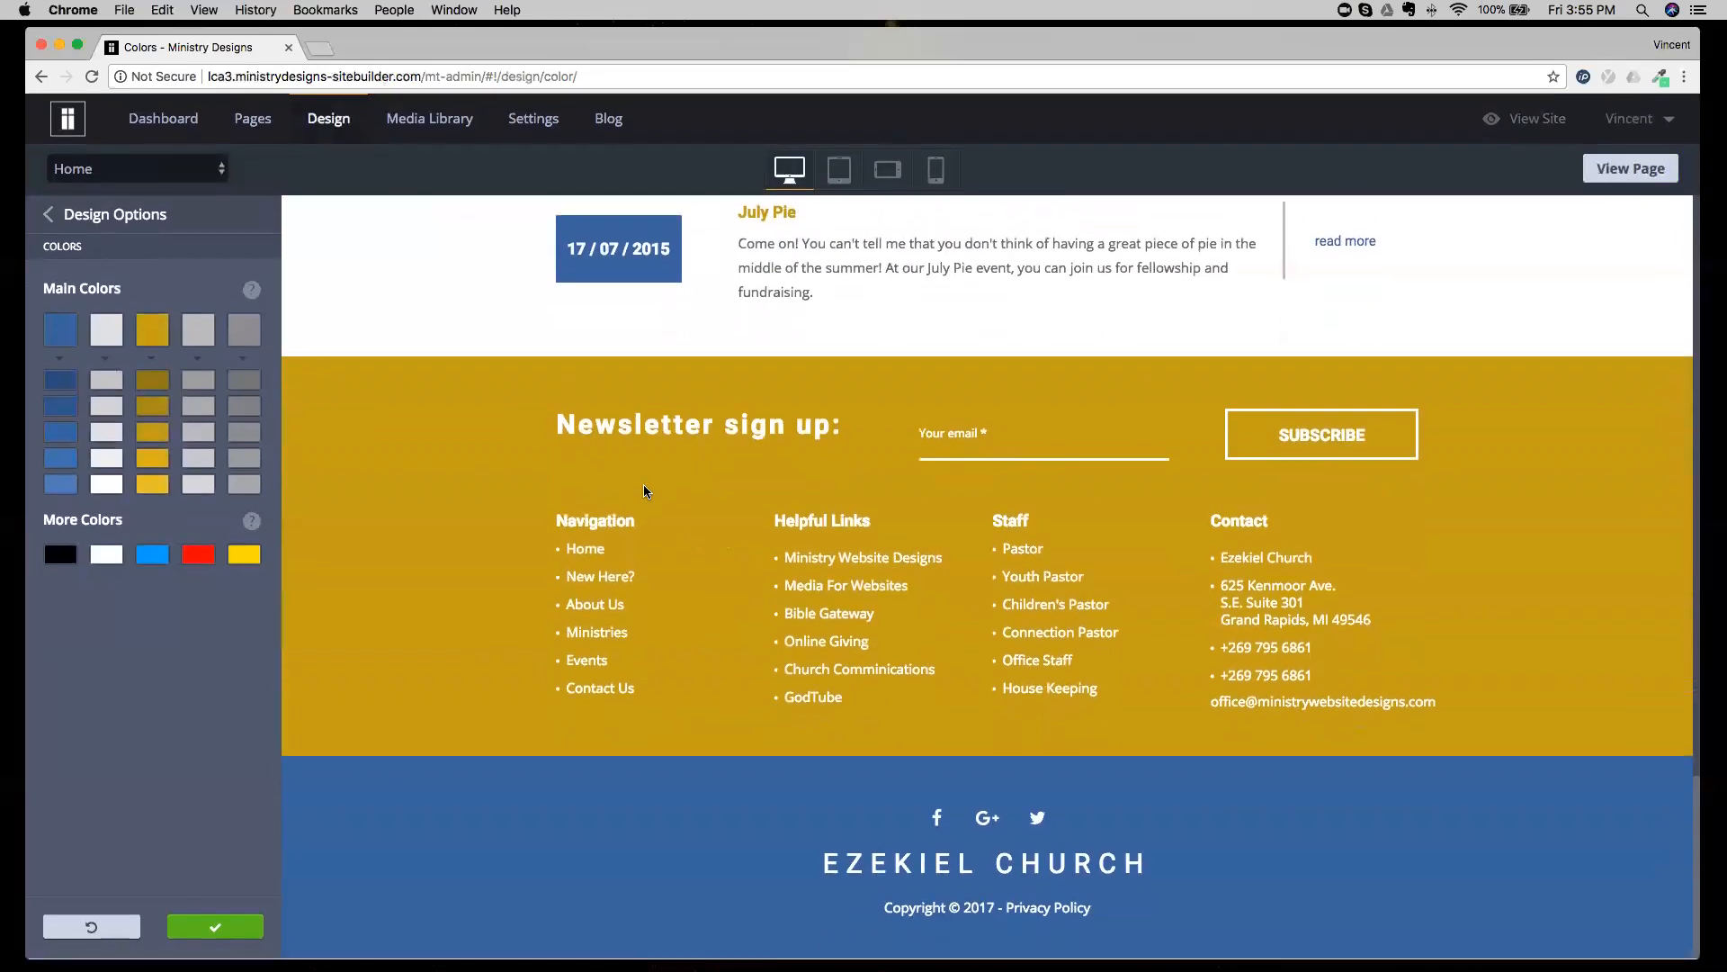
pyautogui.scroll(15, 644, 491)
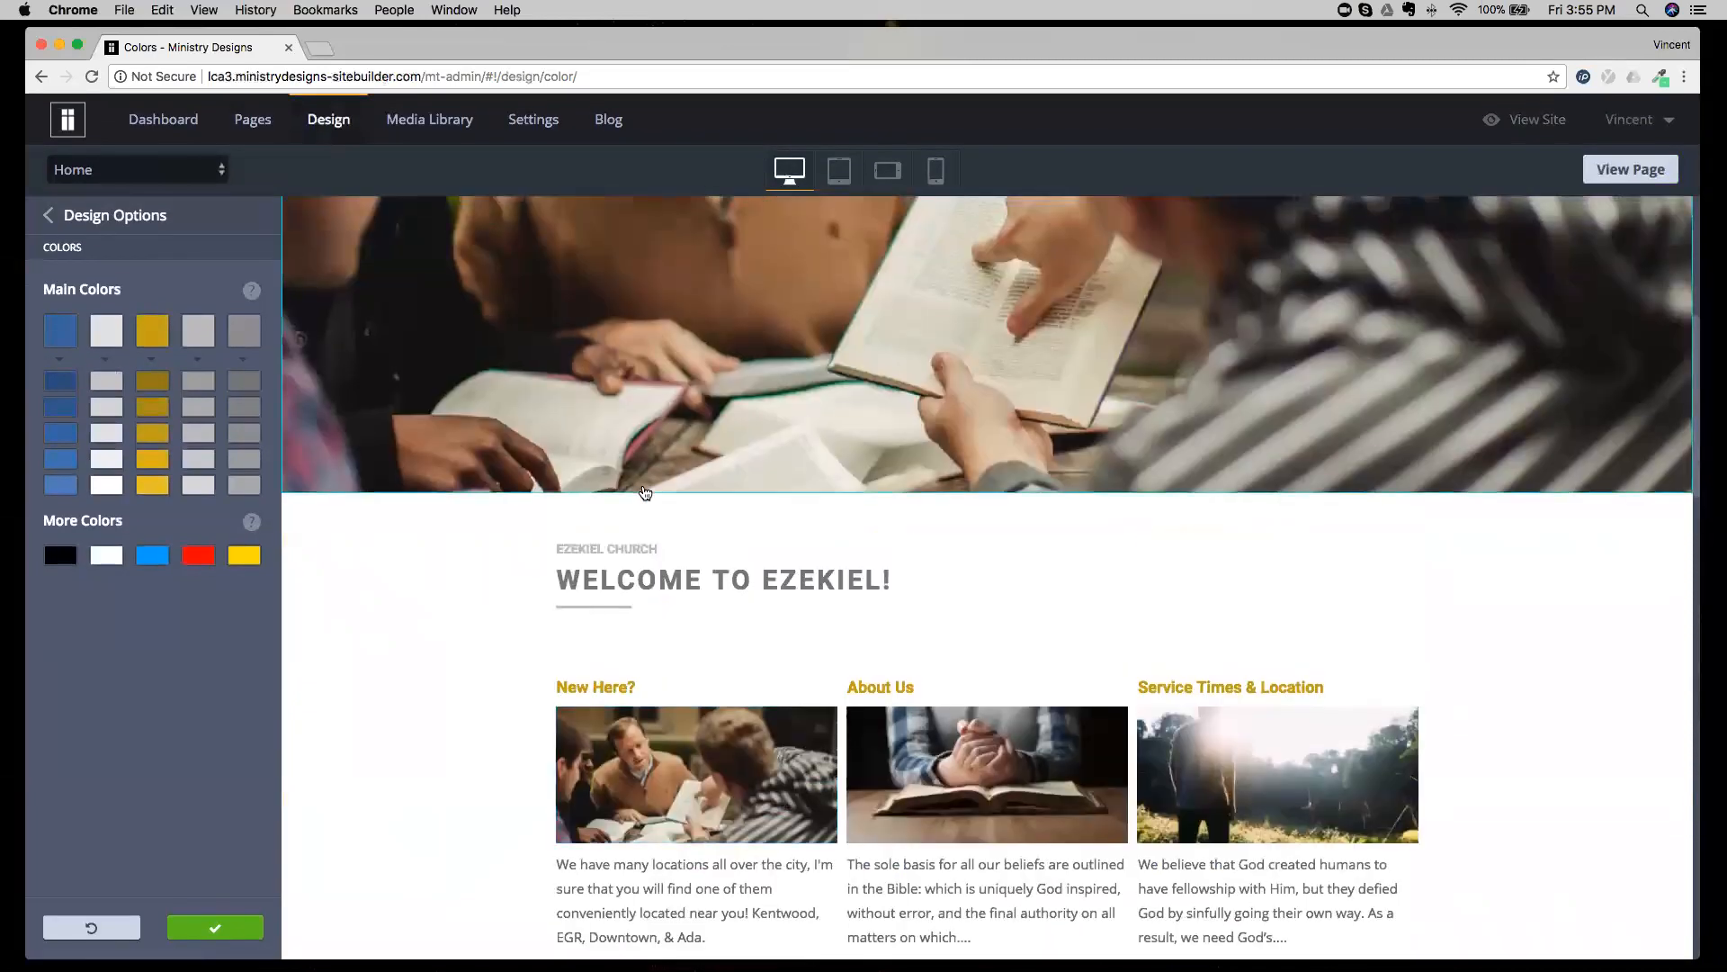
pyautogui.scroll(-15, 645, 490)
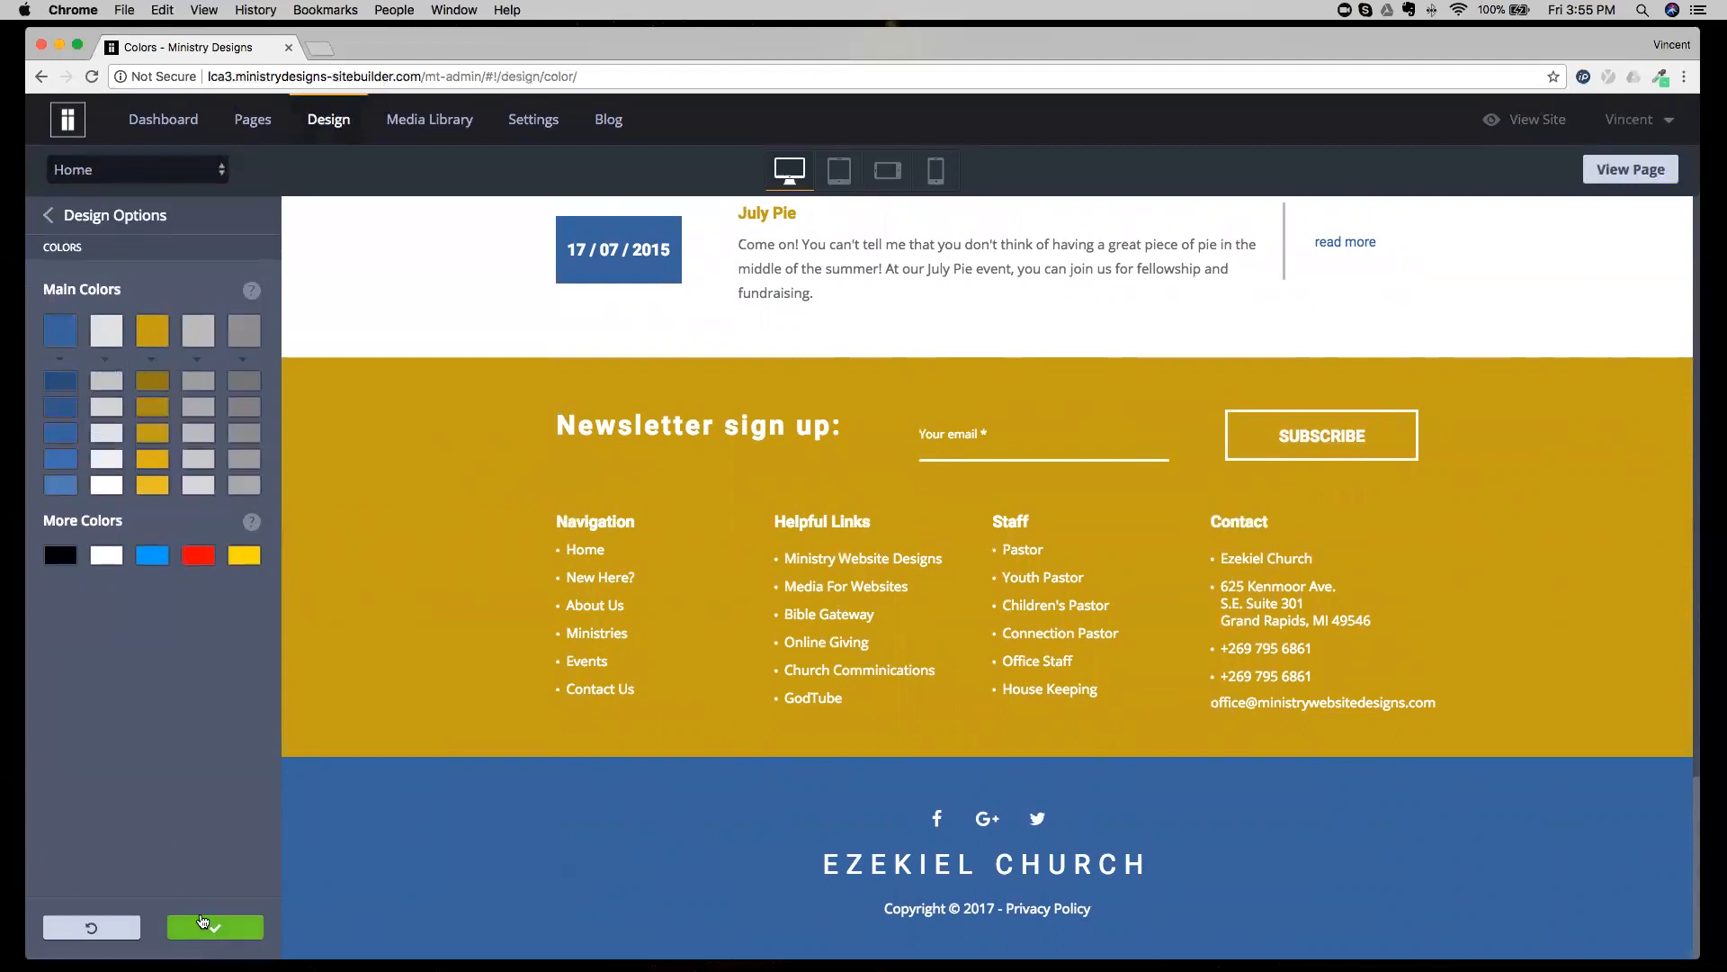
pyautogui.click(105, 931)
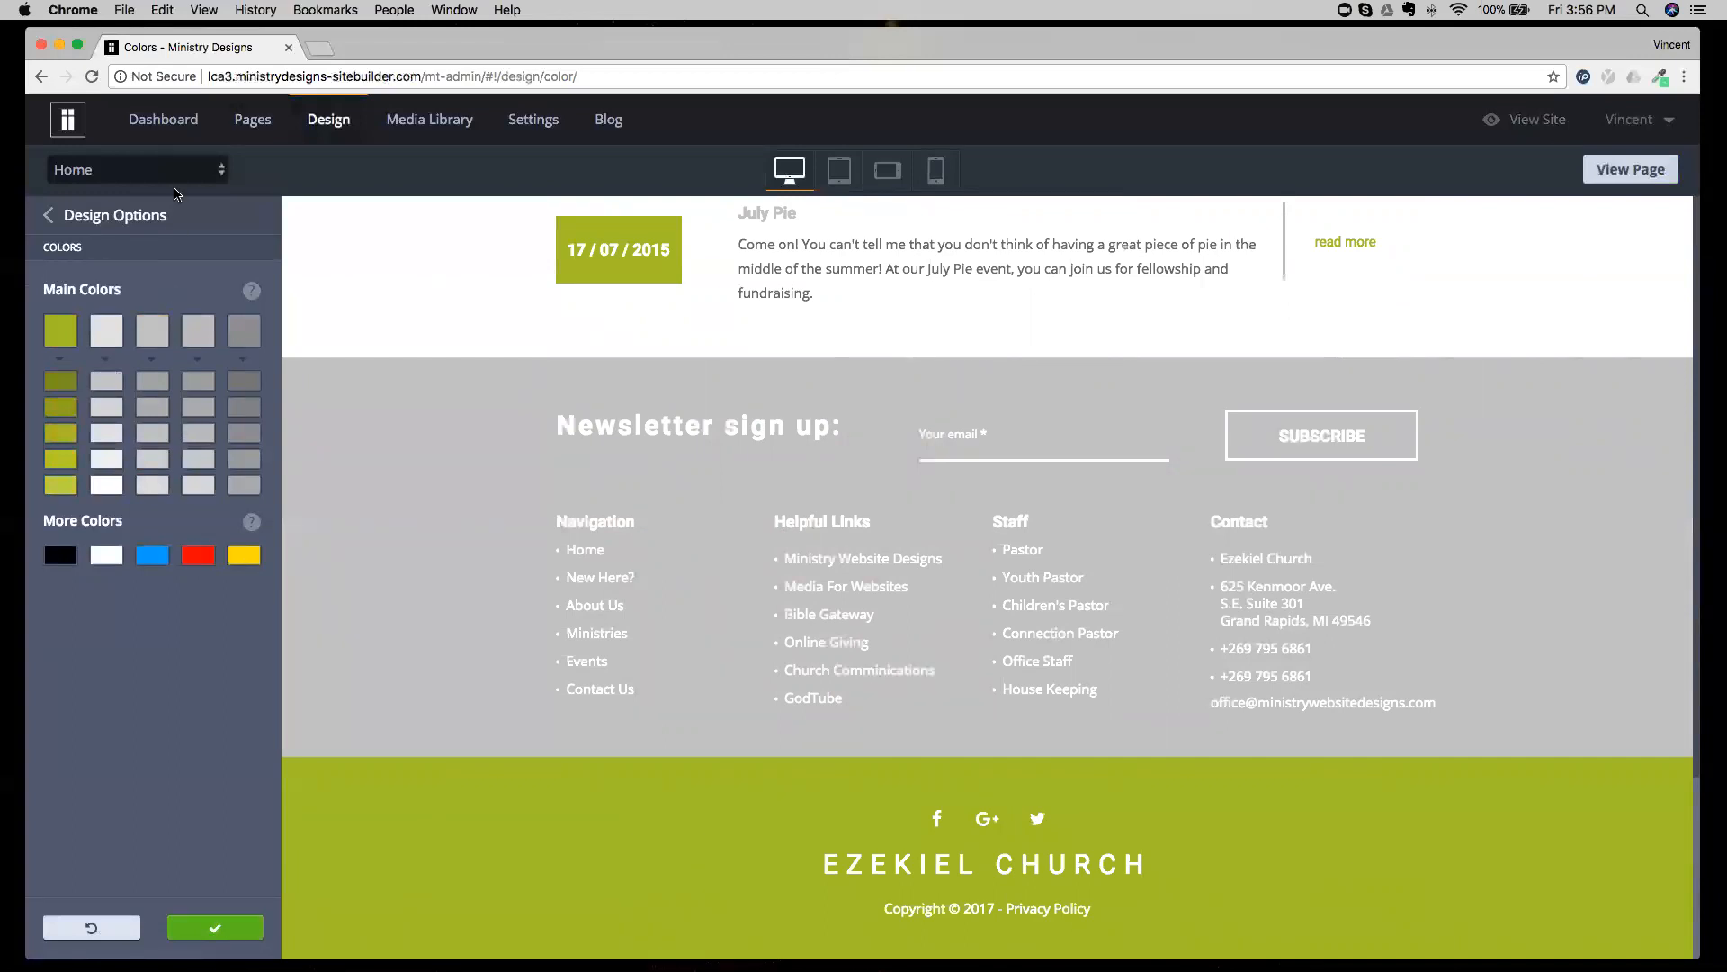
# Leave the color palette and open the background settings for the Body preset.
pyautogui.click(115, 214)
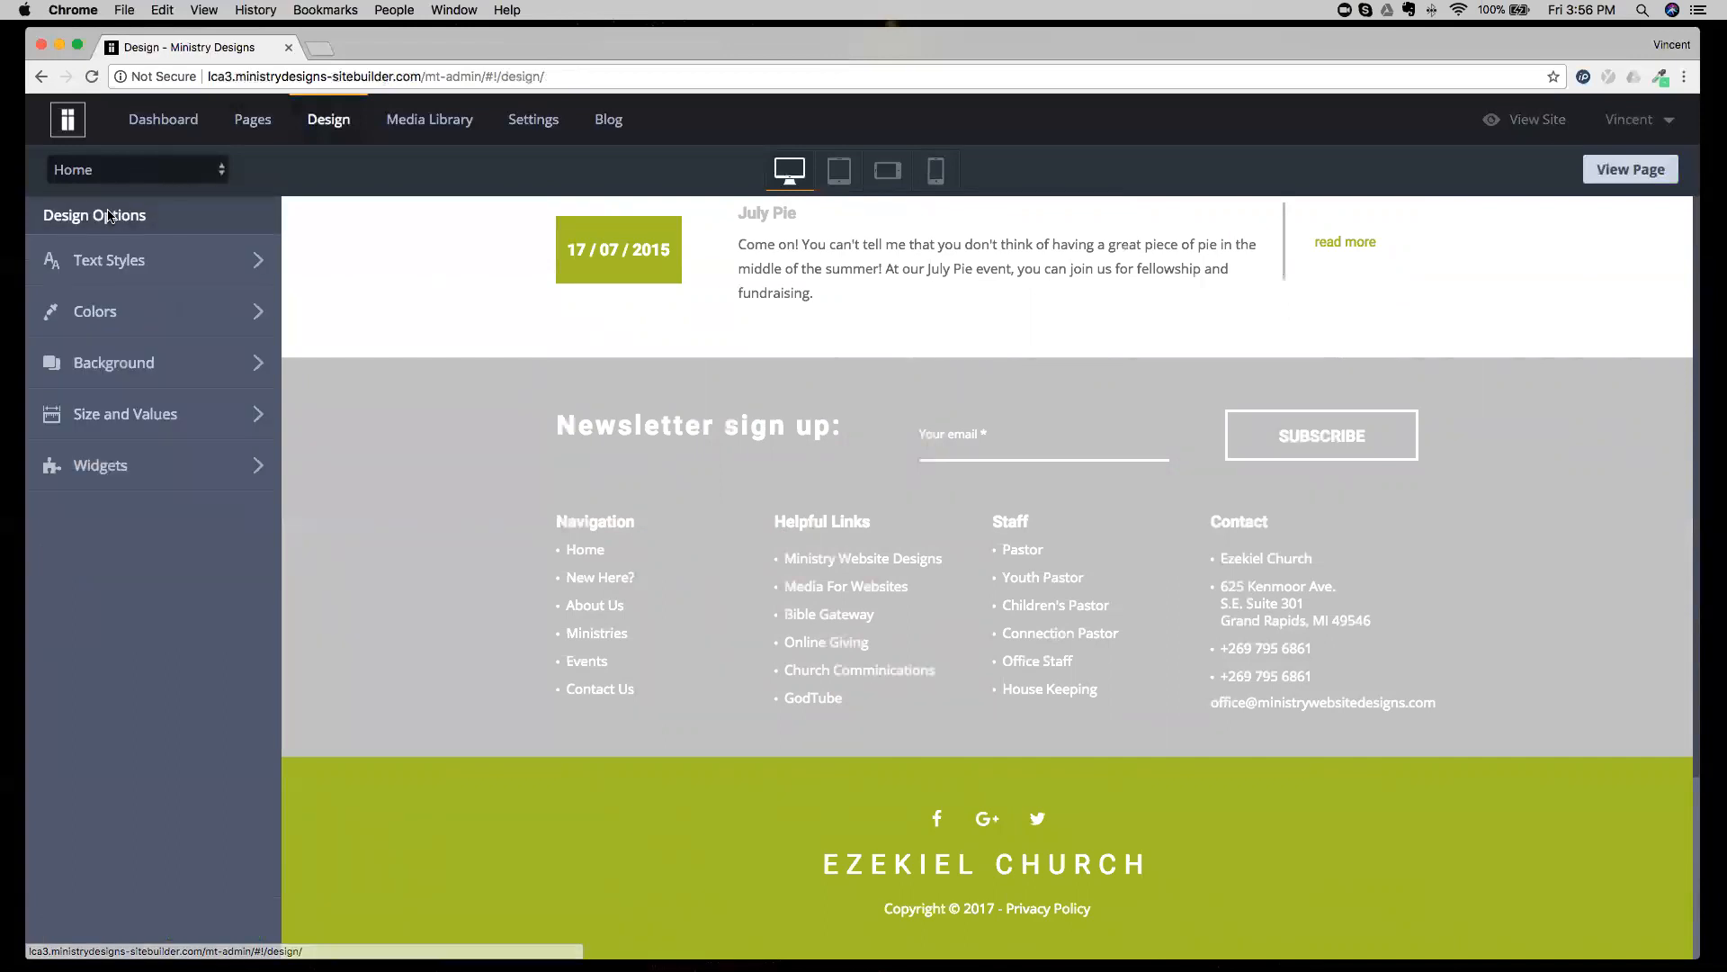
pyautogui.click(151, 363)
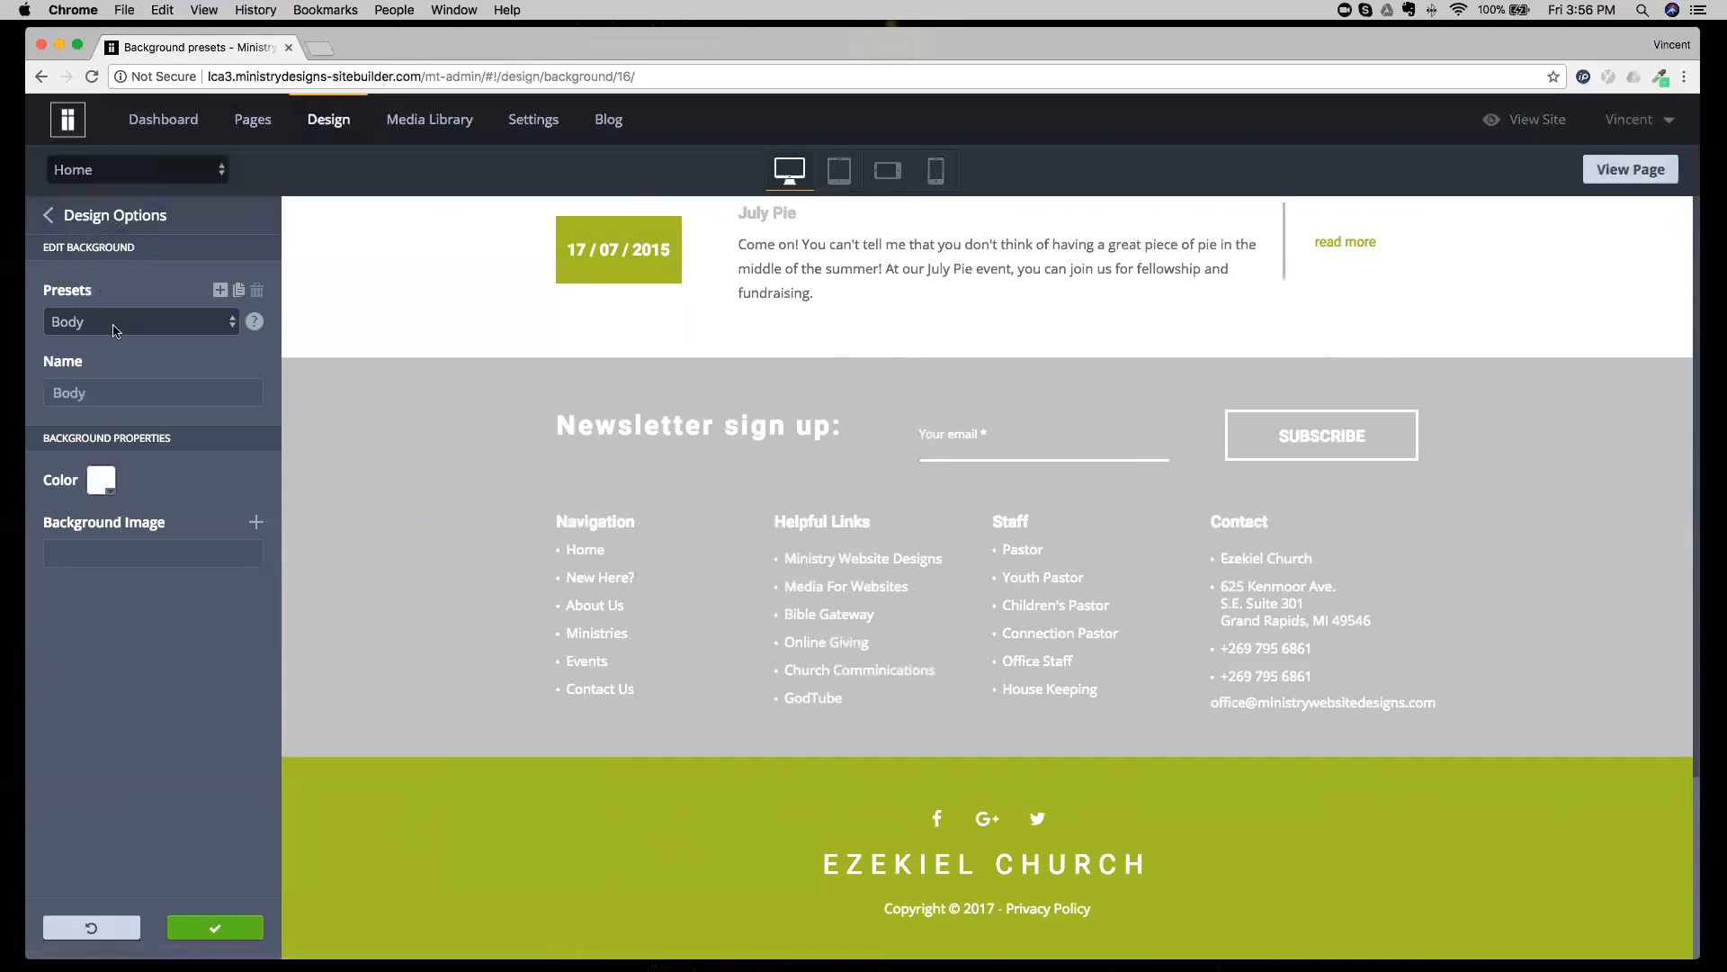
# Review the small, medium and large spacing values for each device size in the Size and Values settings.
pyautogui.click(111, 216)
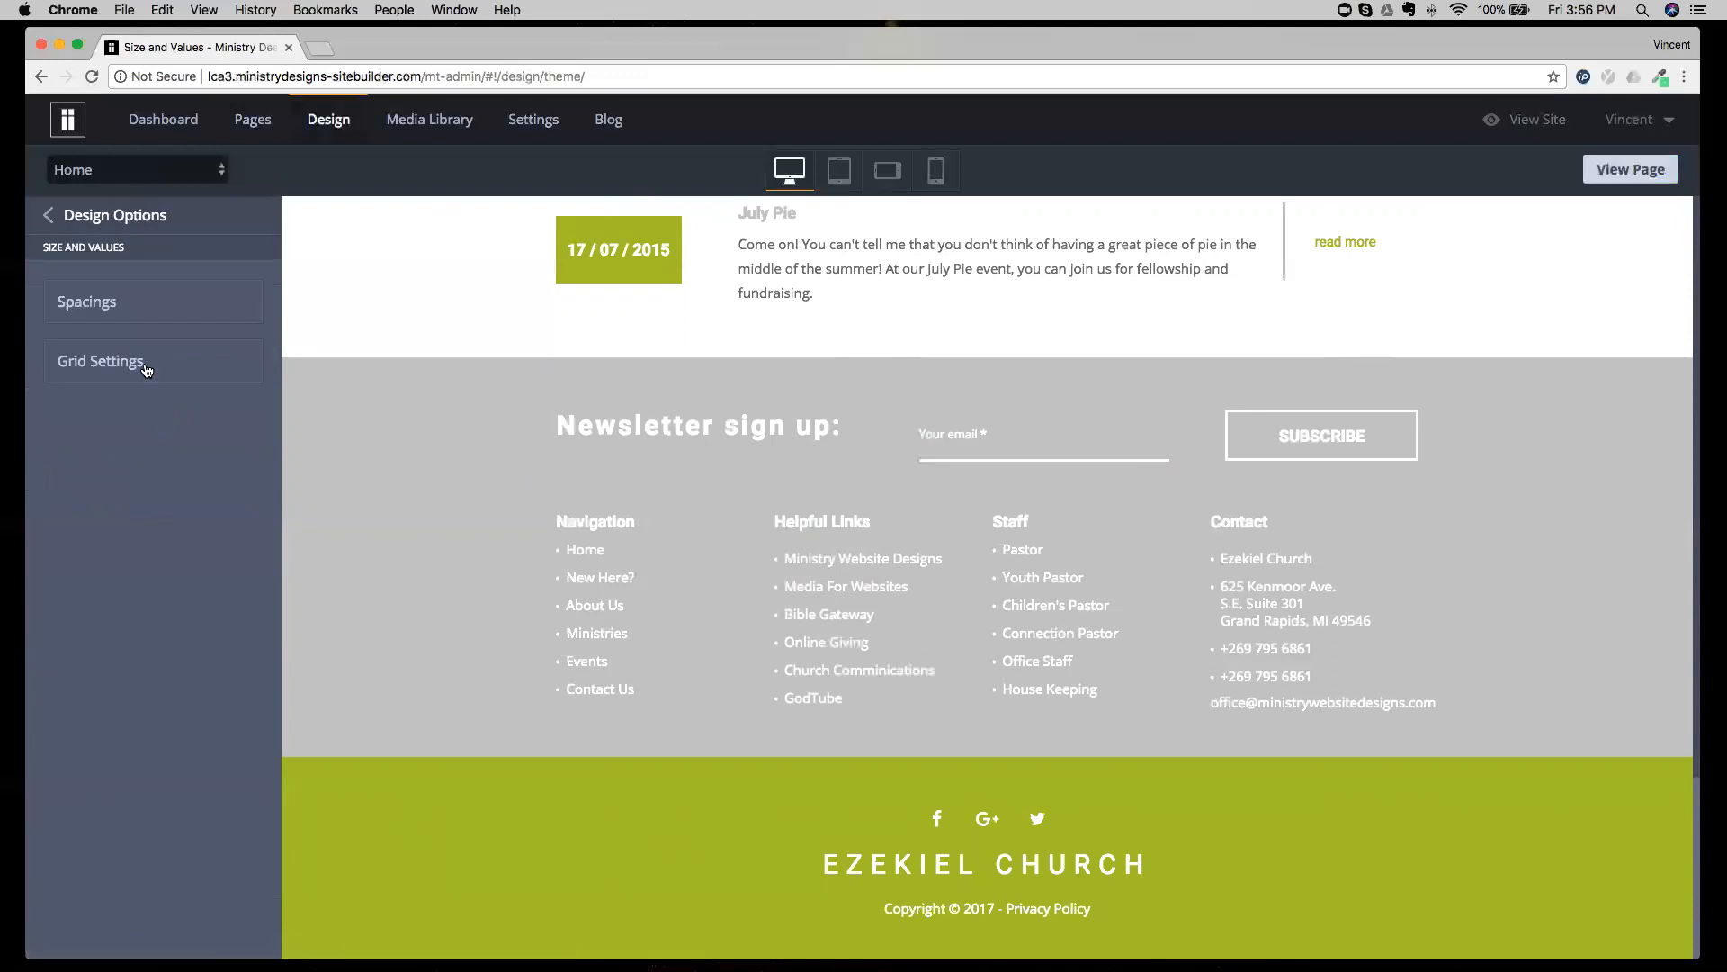
pyautogui.click(135, 316)
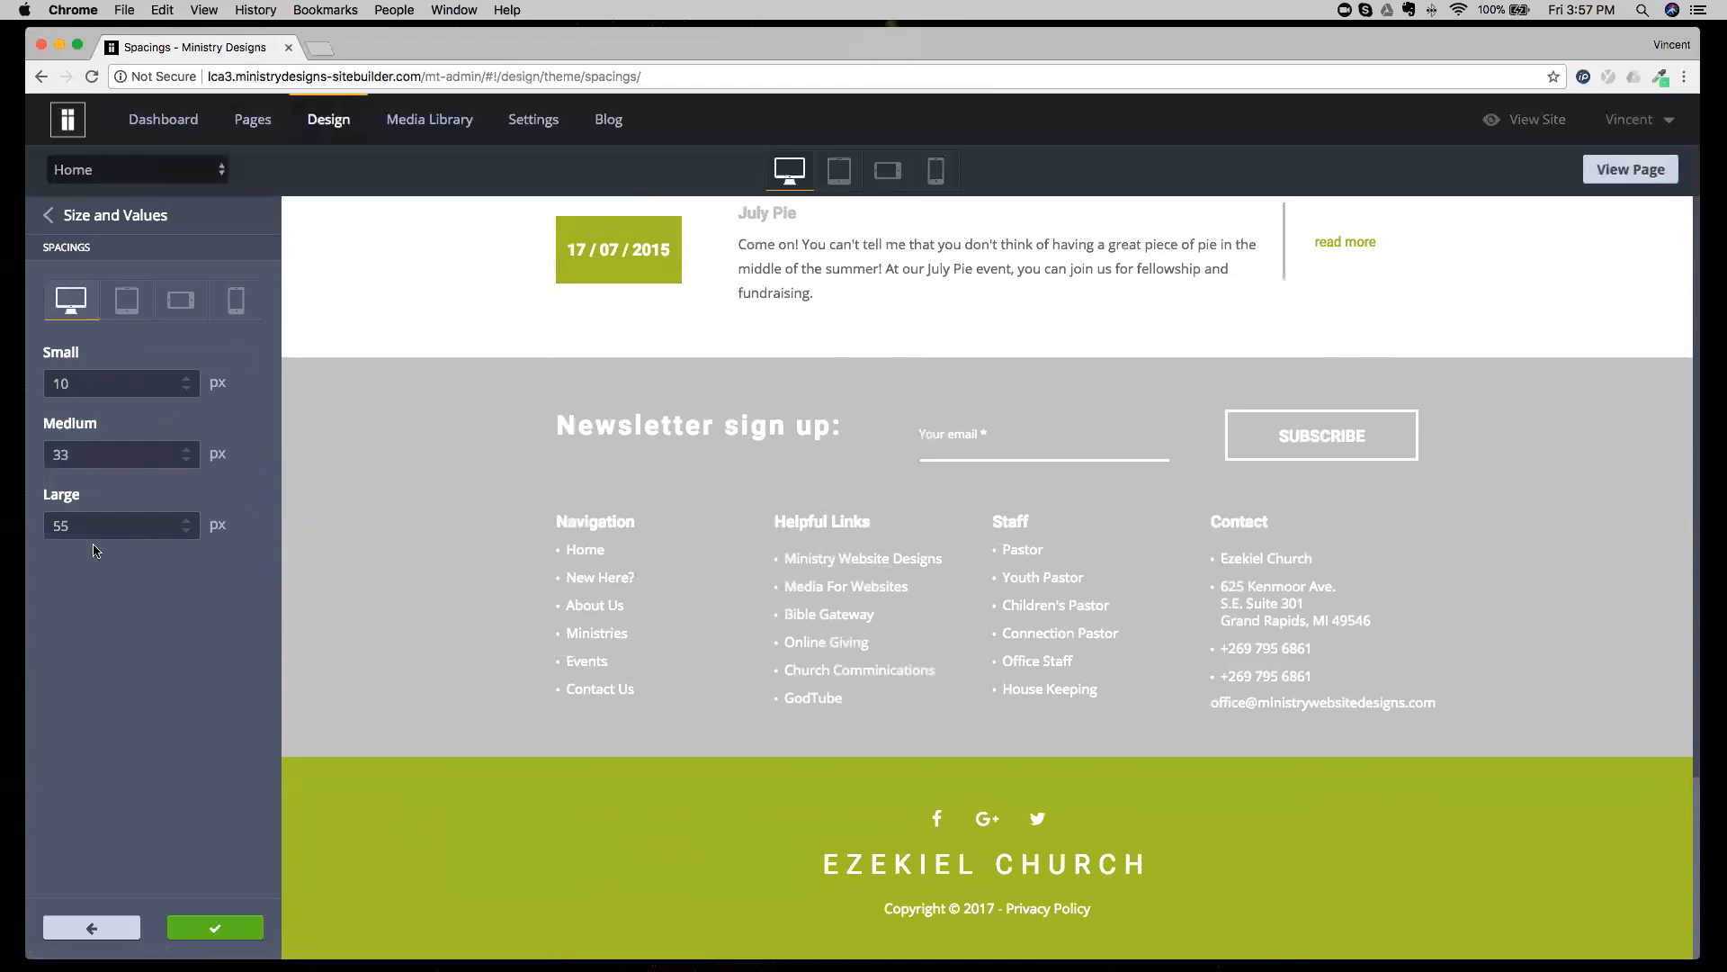
pyautogui.click(127, 300)
pyautogui.click(180, 300)
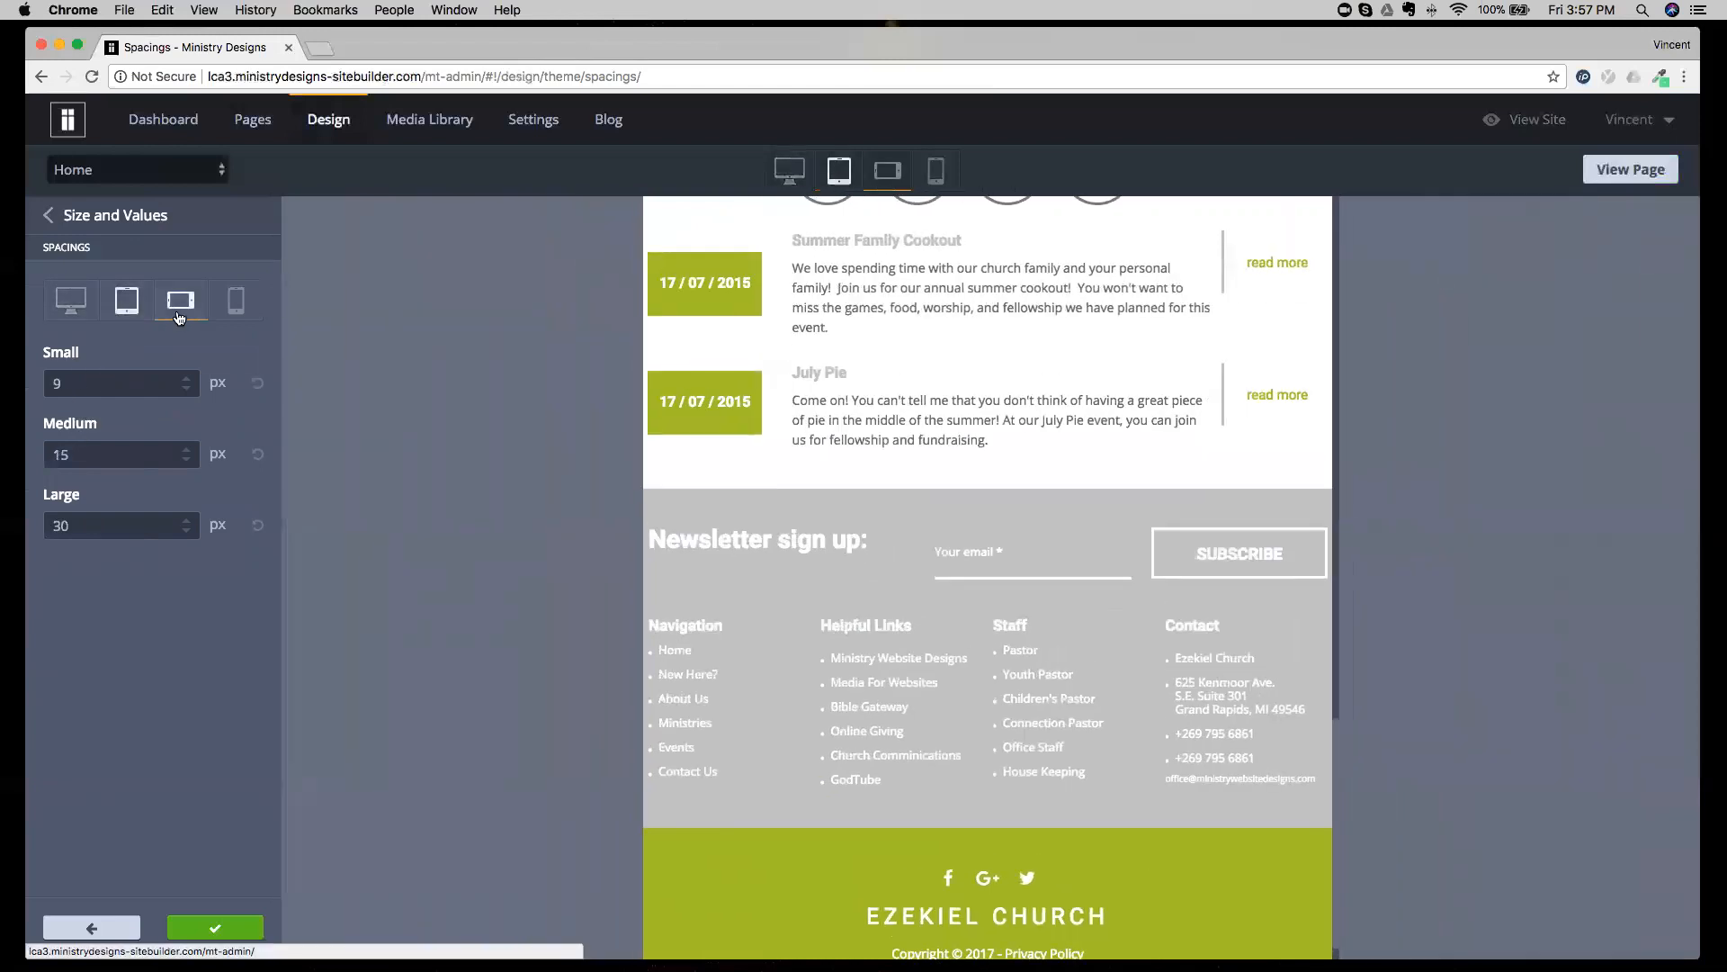
pyautogui.click(236, 306)
pyautogui.click(81, 298)
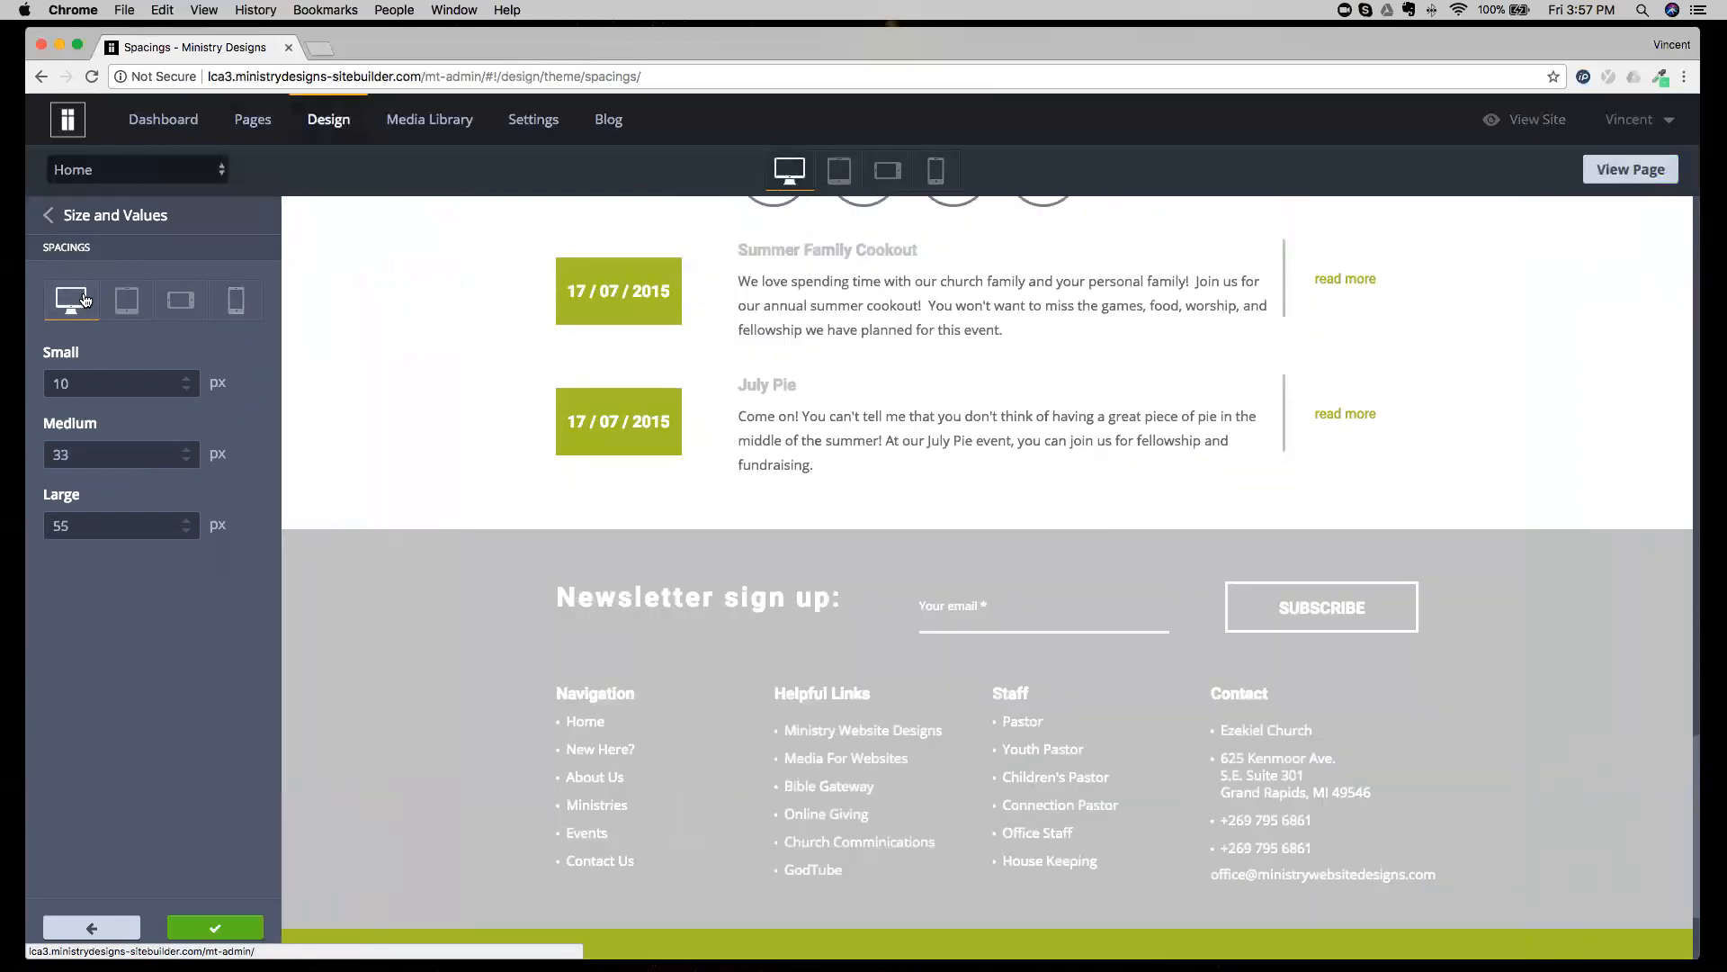
pyautogui.click(86, 211)
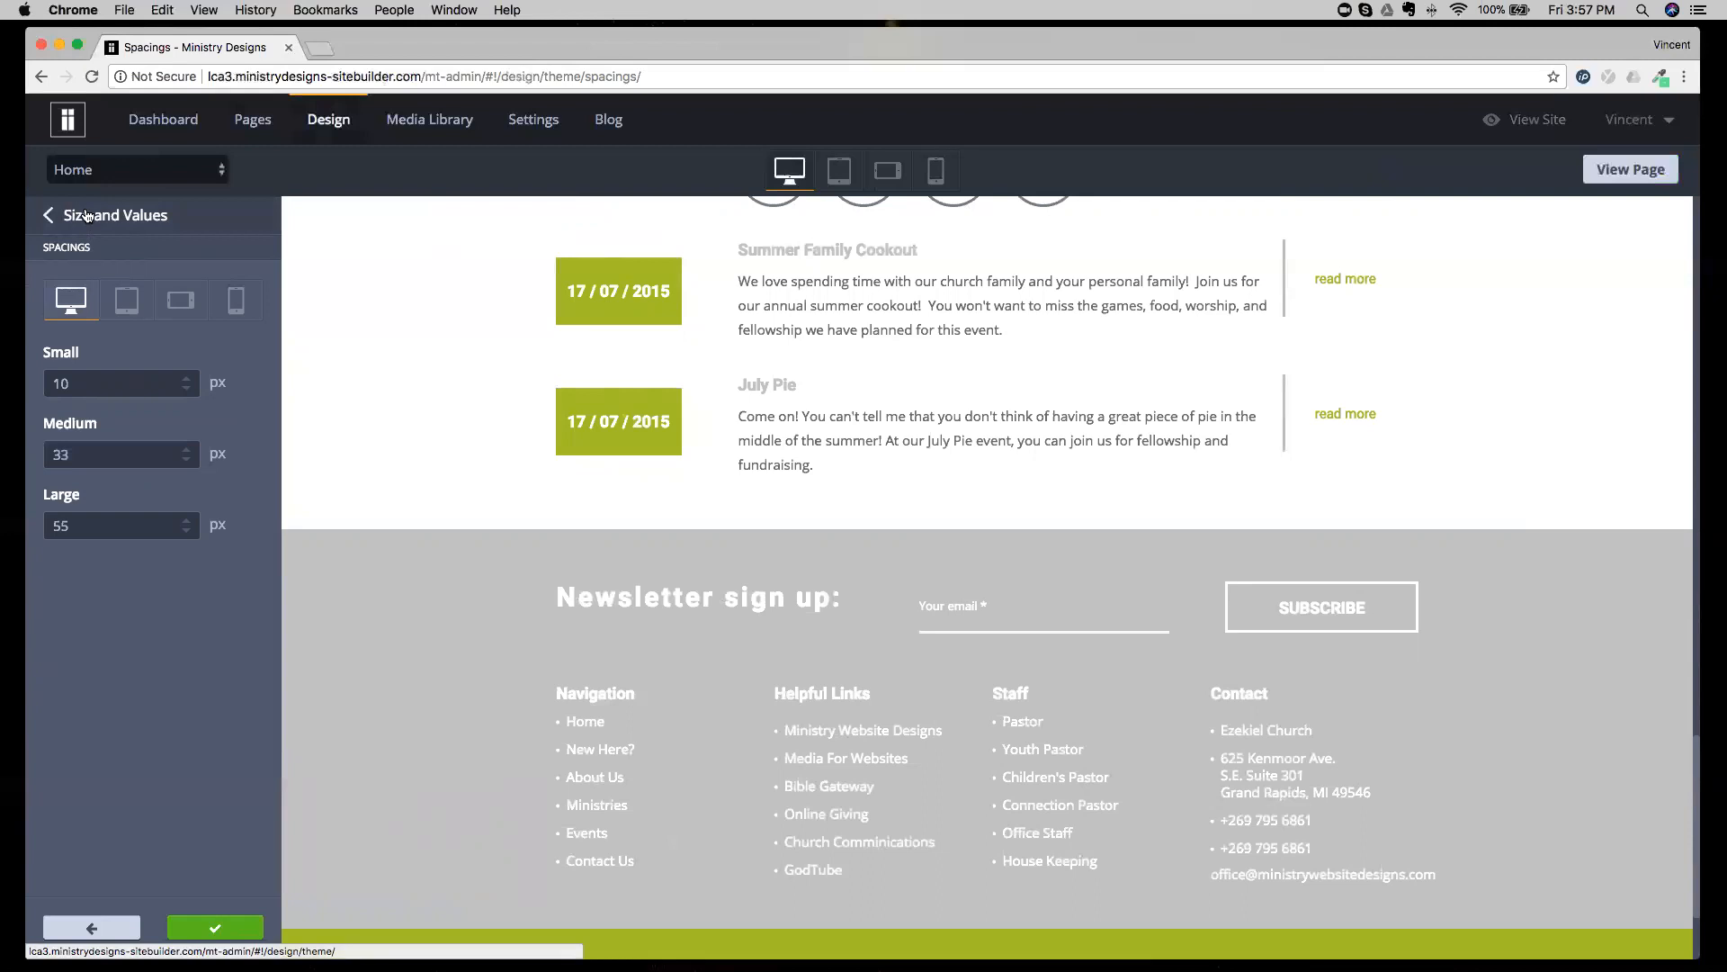
pyautogui.click(85, 216)
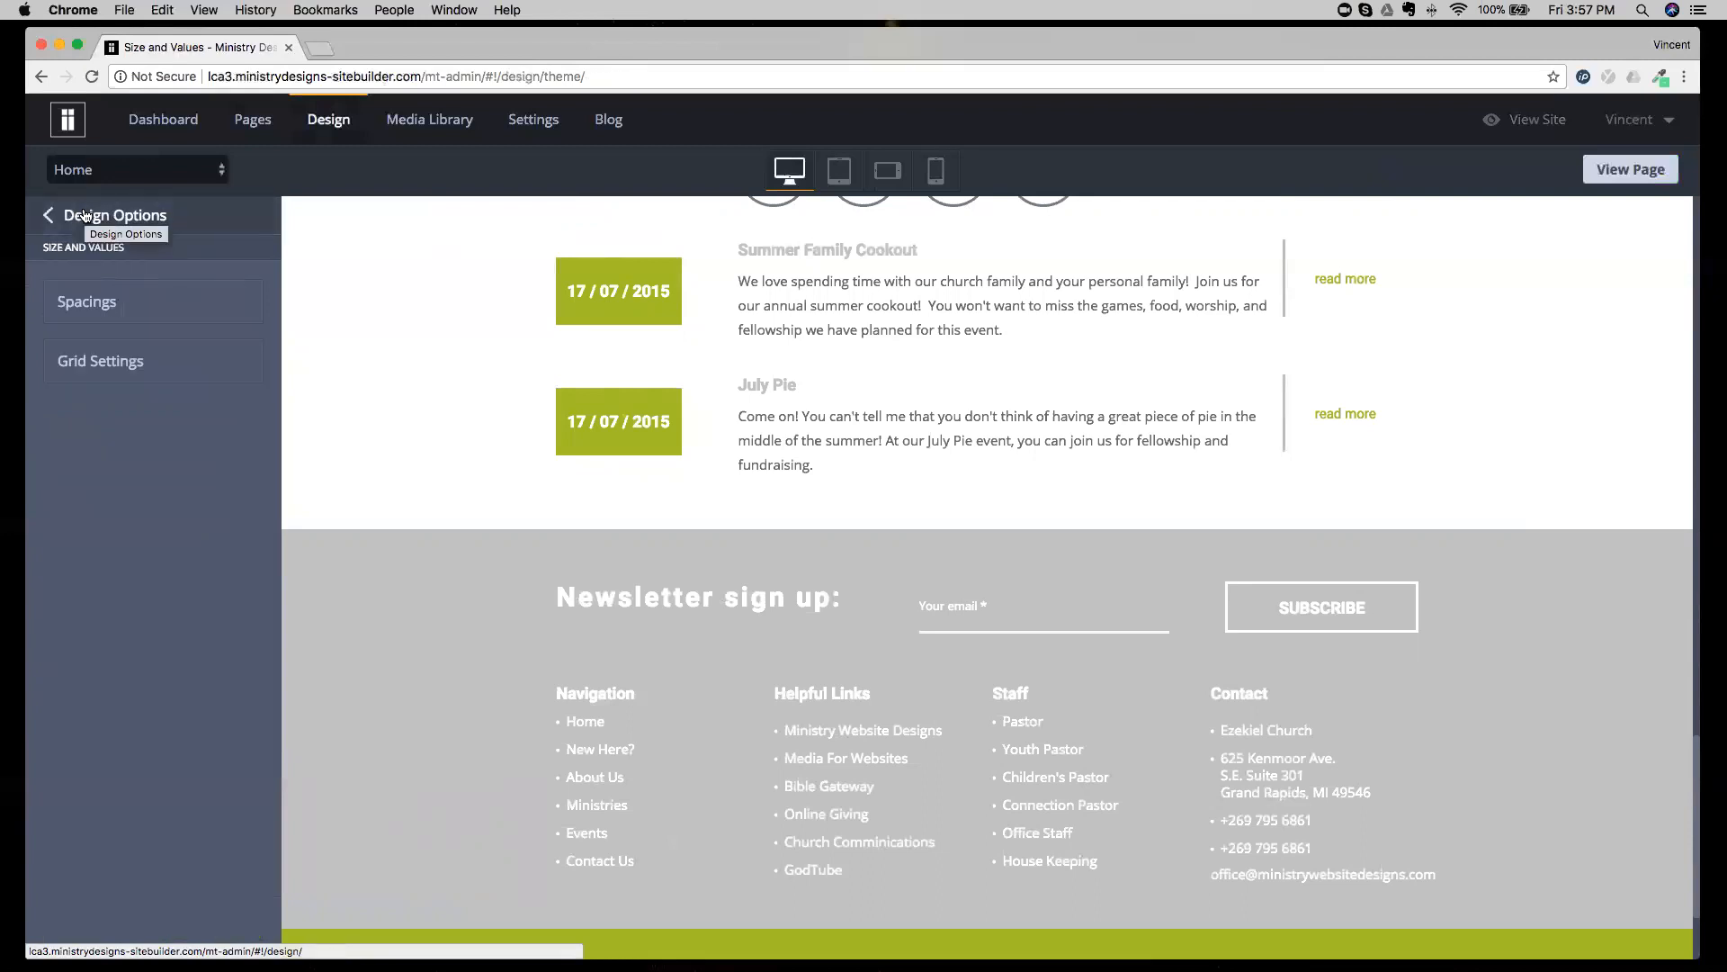
# Examine the column spacing choices in the Grid Settings, keeping 10px, and return to Size and Values.
pyautogui.click(105, 360)
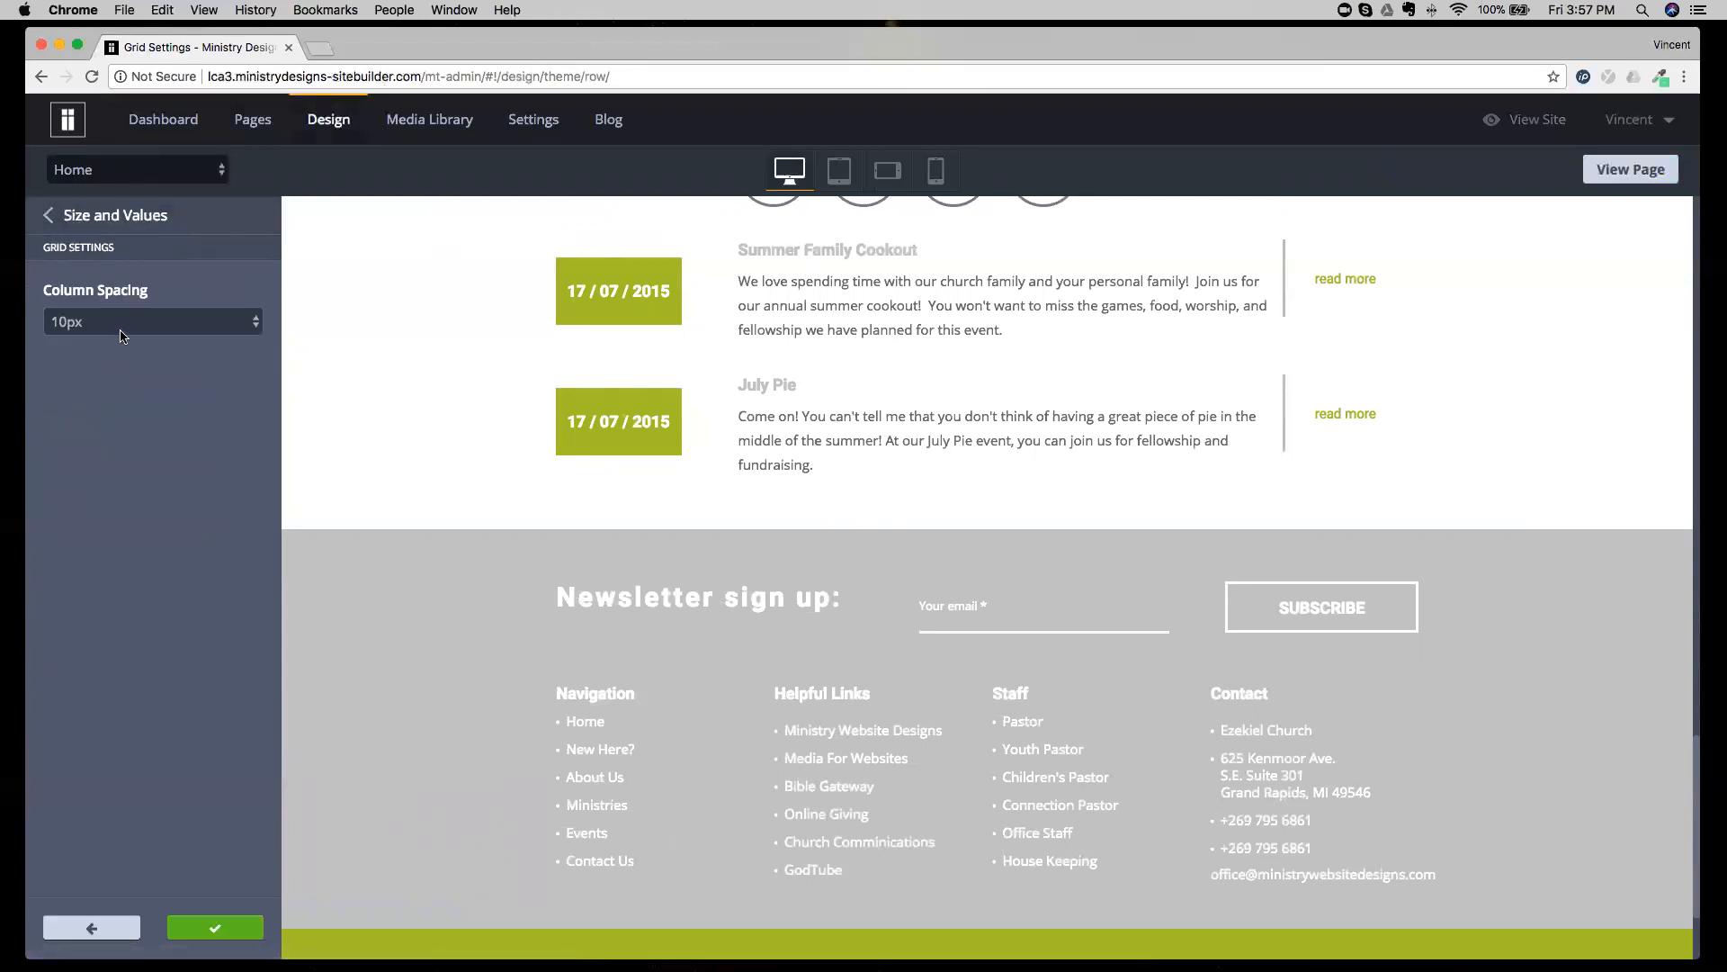
pyautogui.click(124, 331)
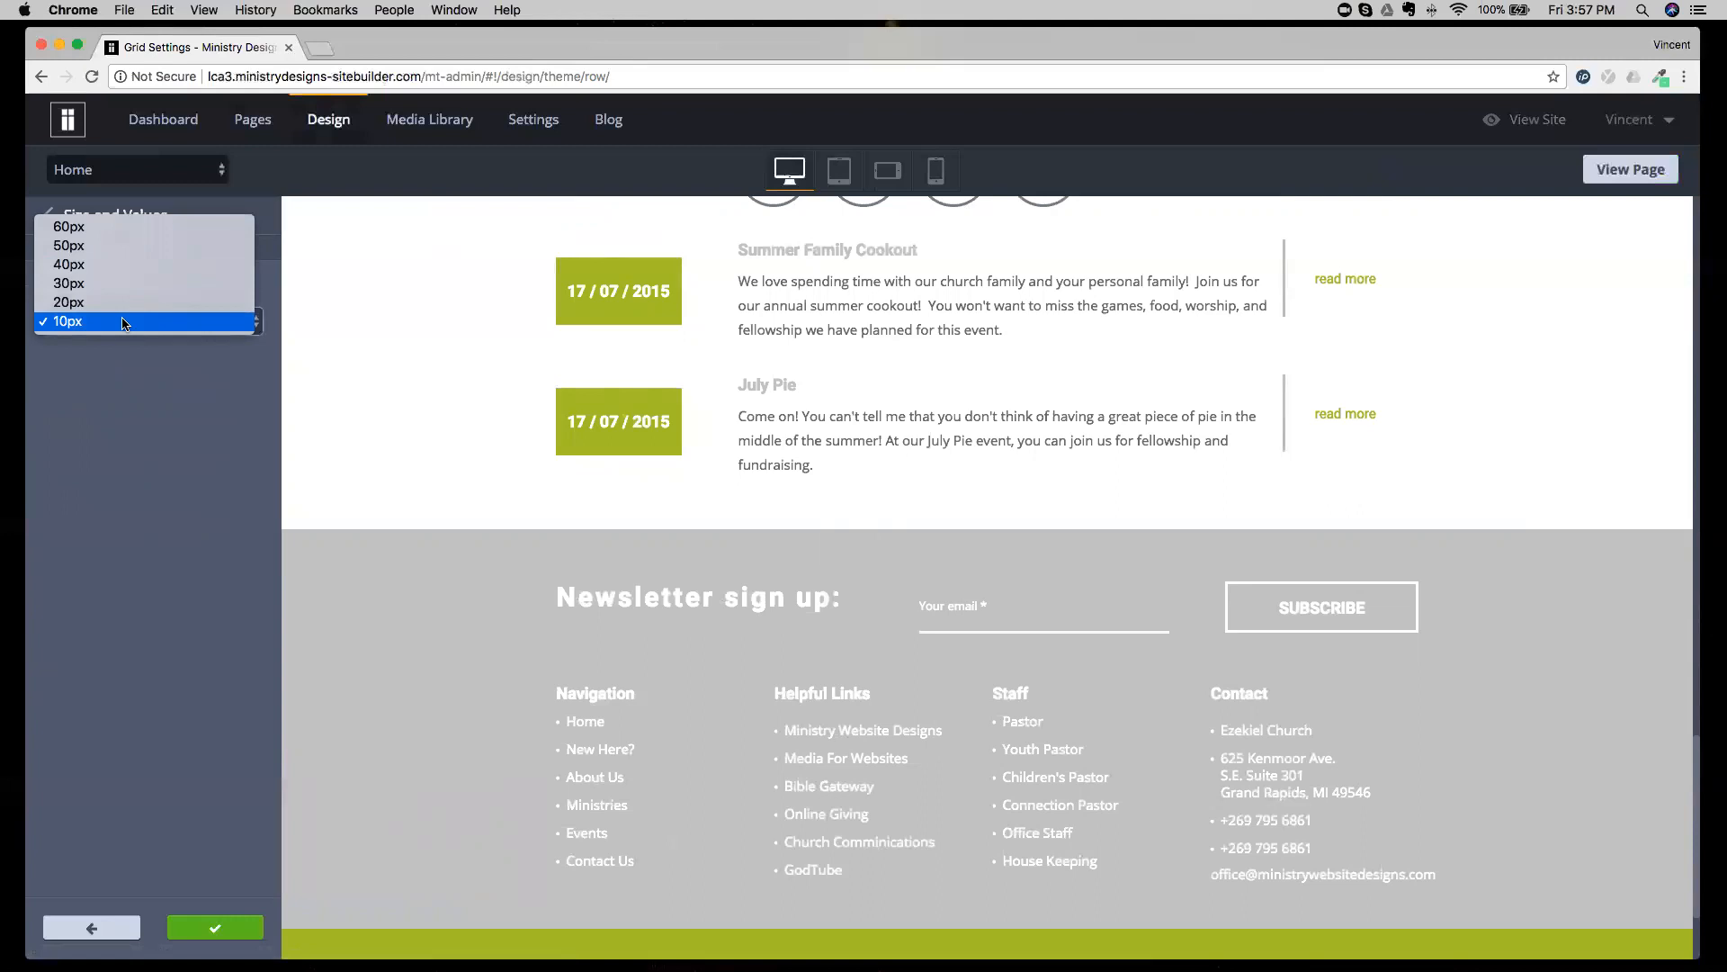
pyautogui.click(117, 385)
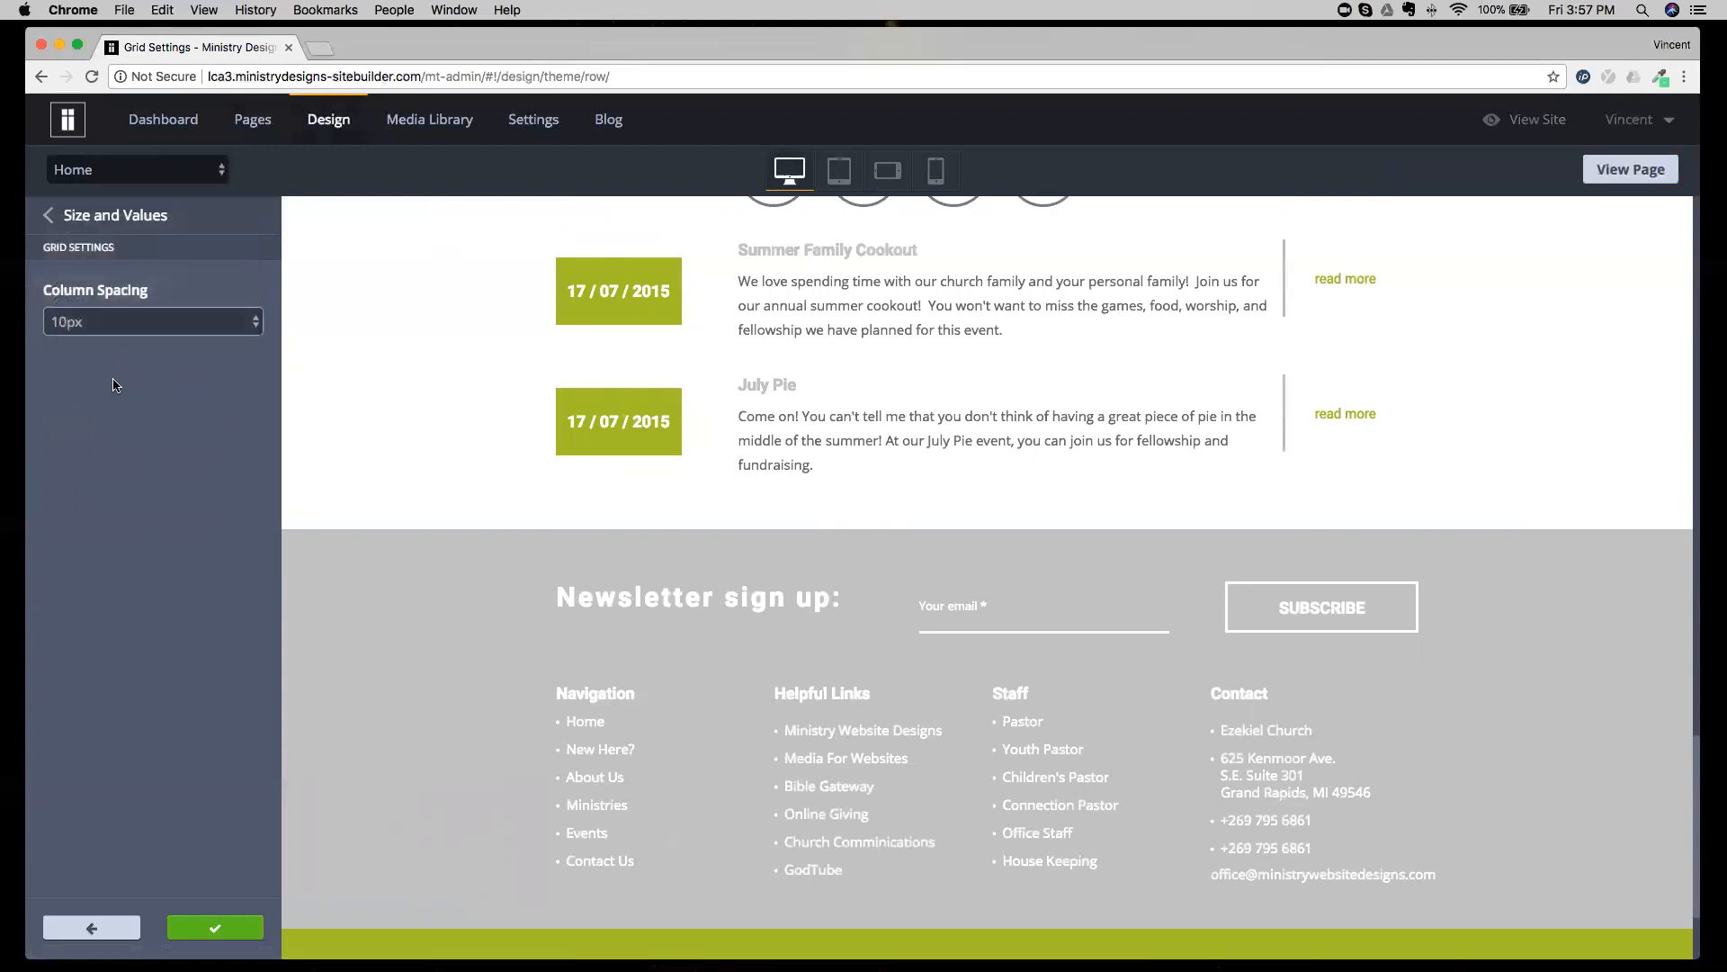
pyautogui.click(89, 225)
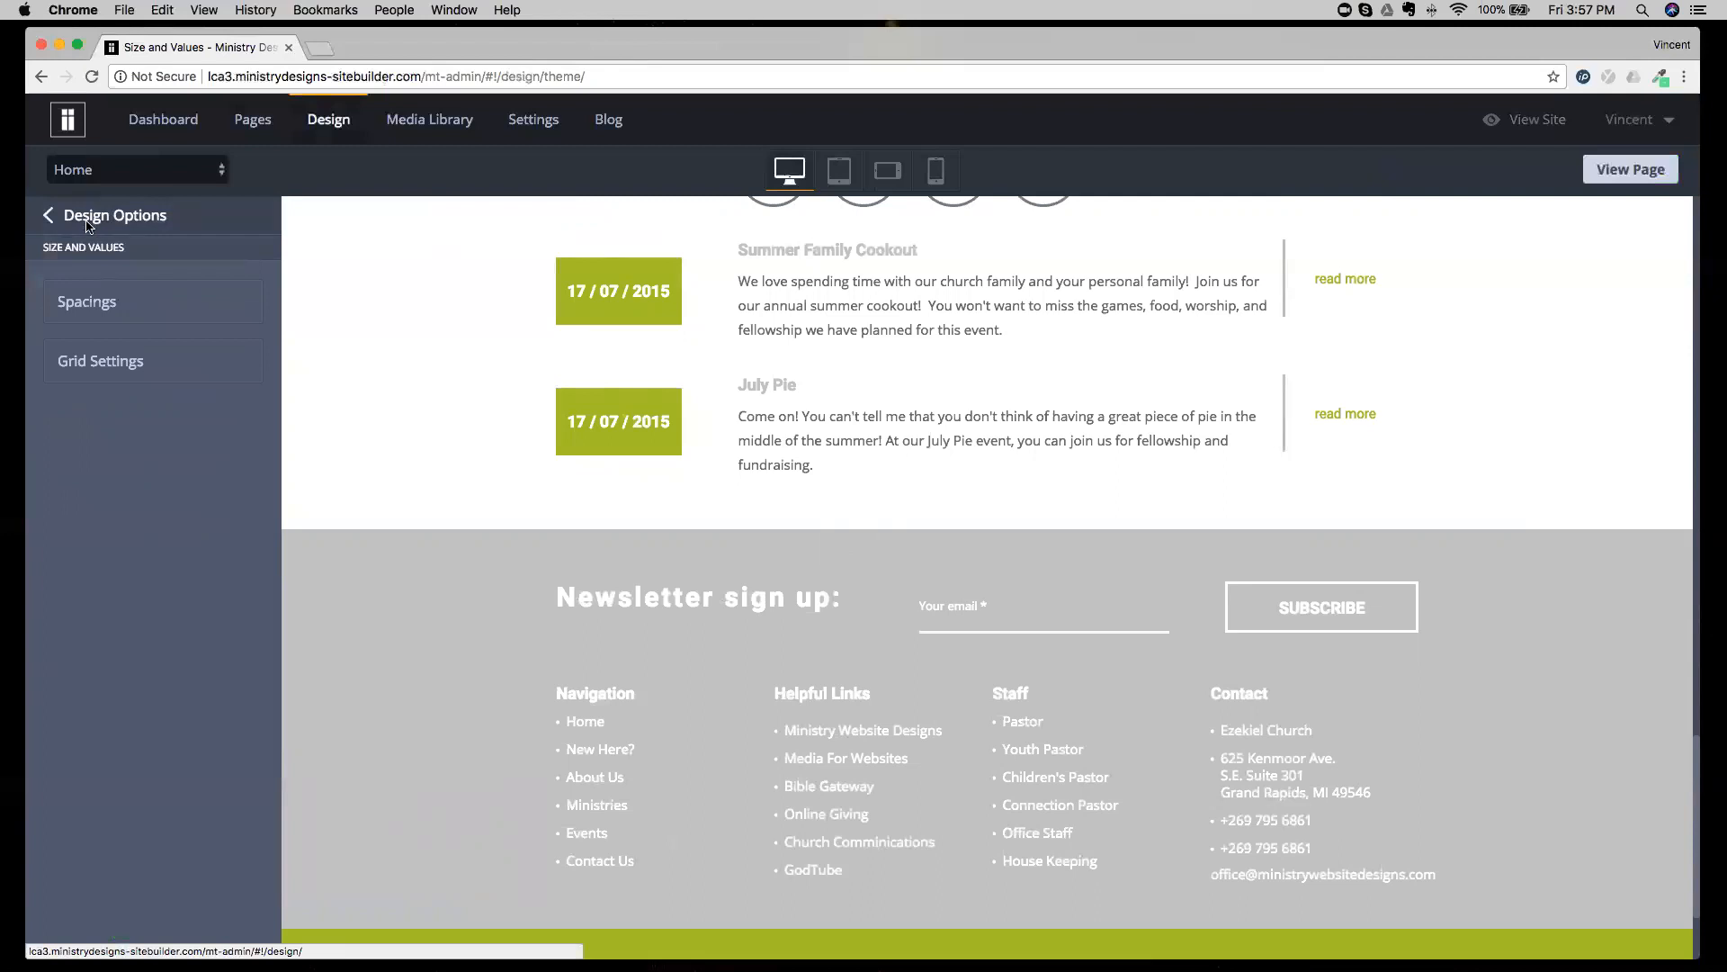
# Open the widget design options and give the July Pie date button's preset a bright blue normal background.
pyautogui.click(90, 225)
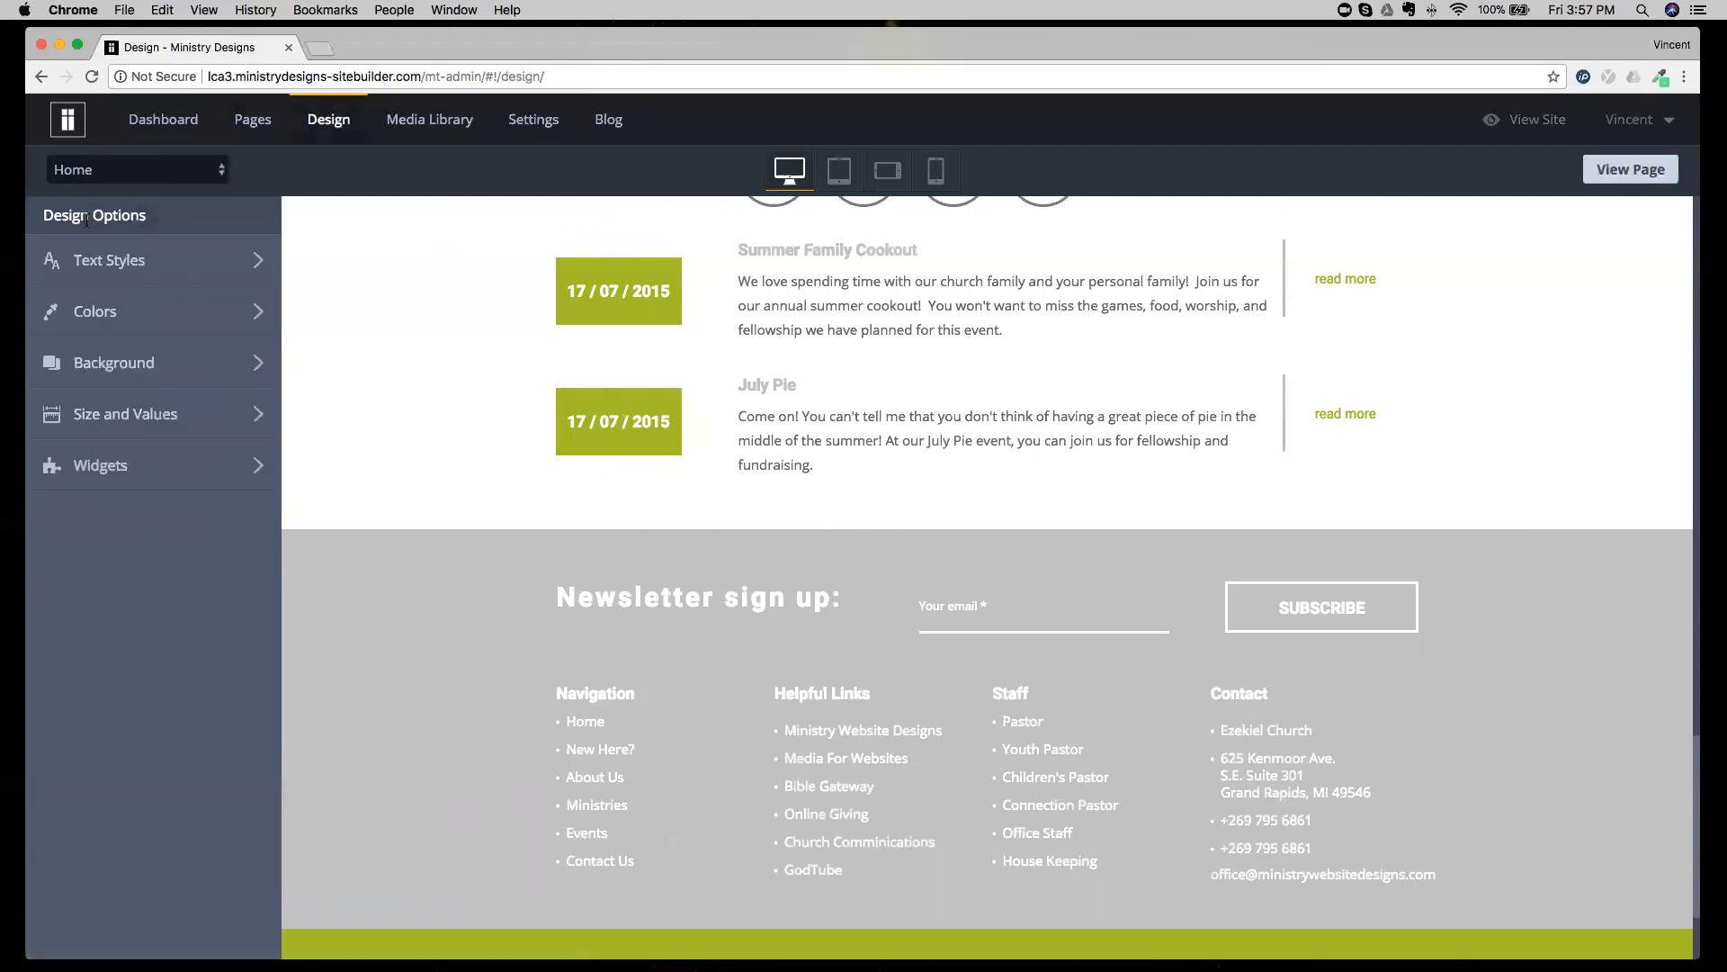
pyautogui.click(183, 476)
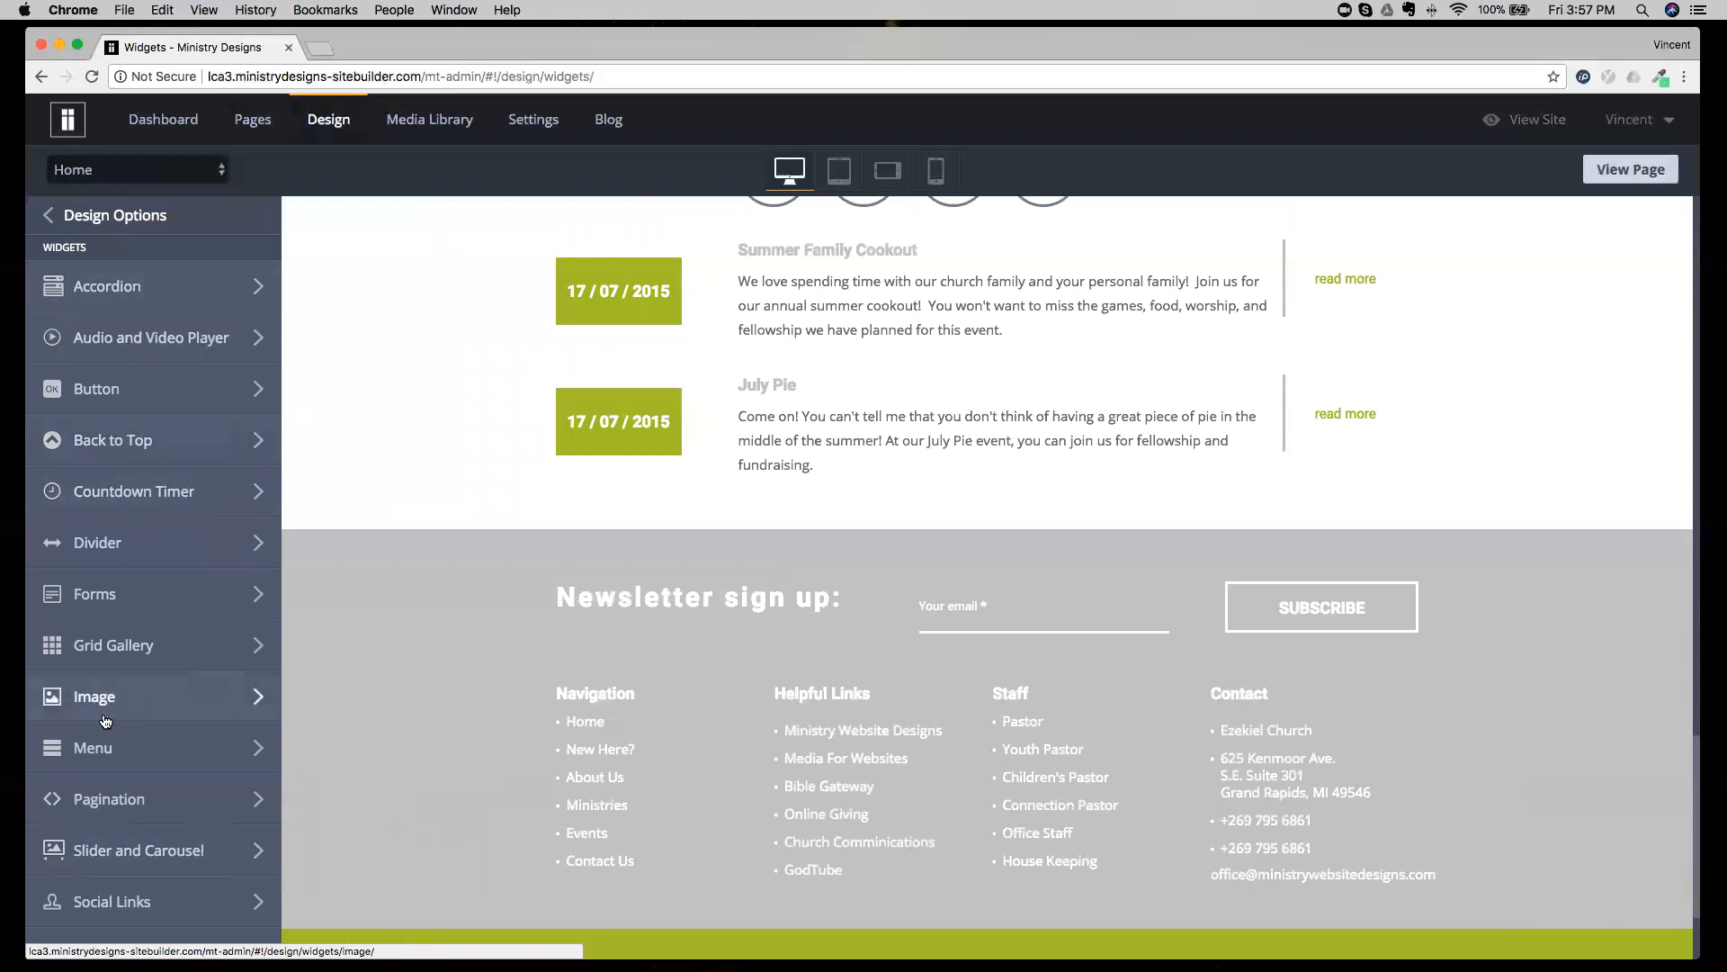
pyautogui.click(575, 416)
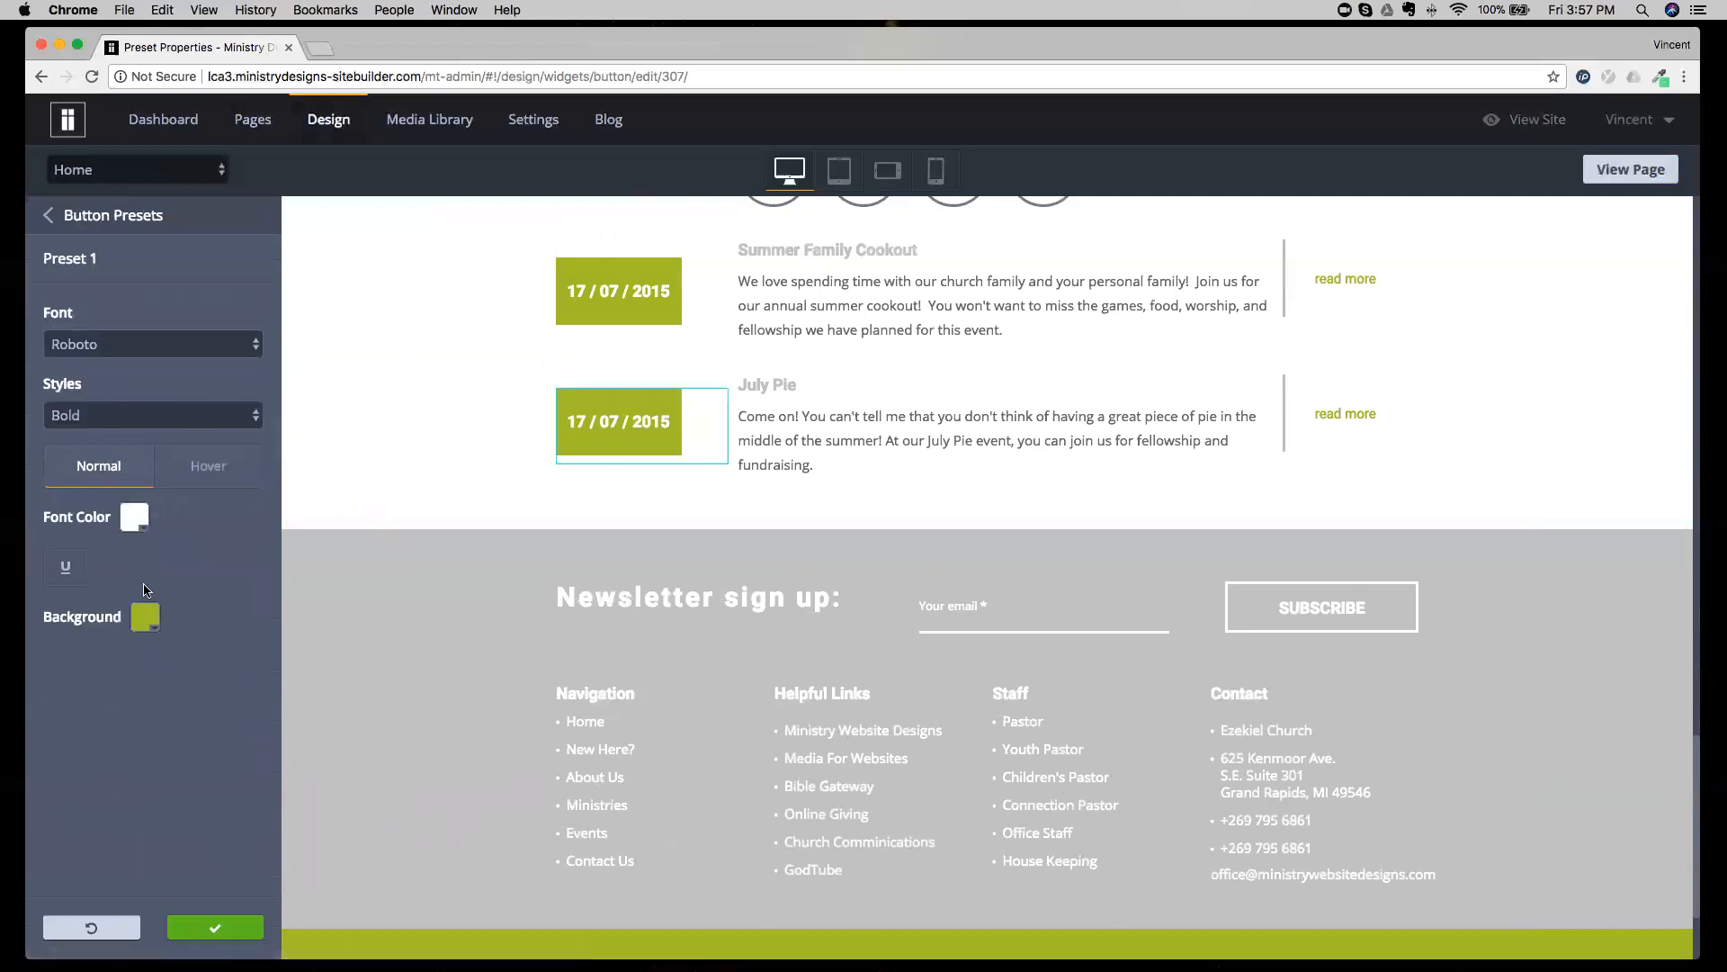
pyautogui.click(144, 617)
pyautogui.click(356, 376)
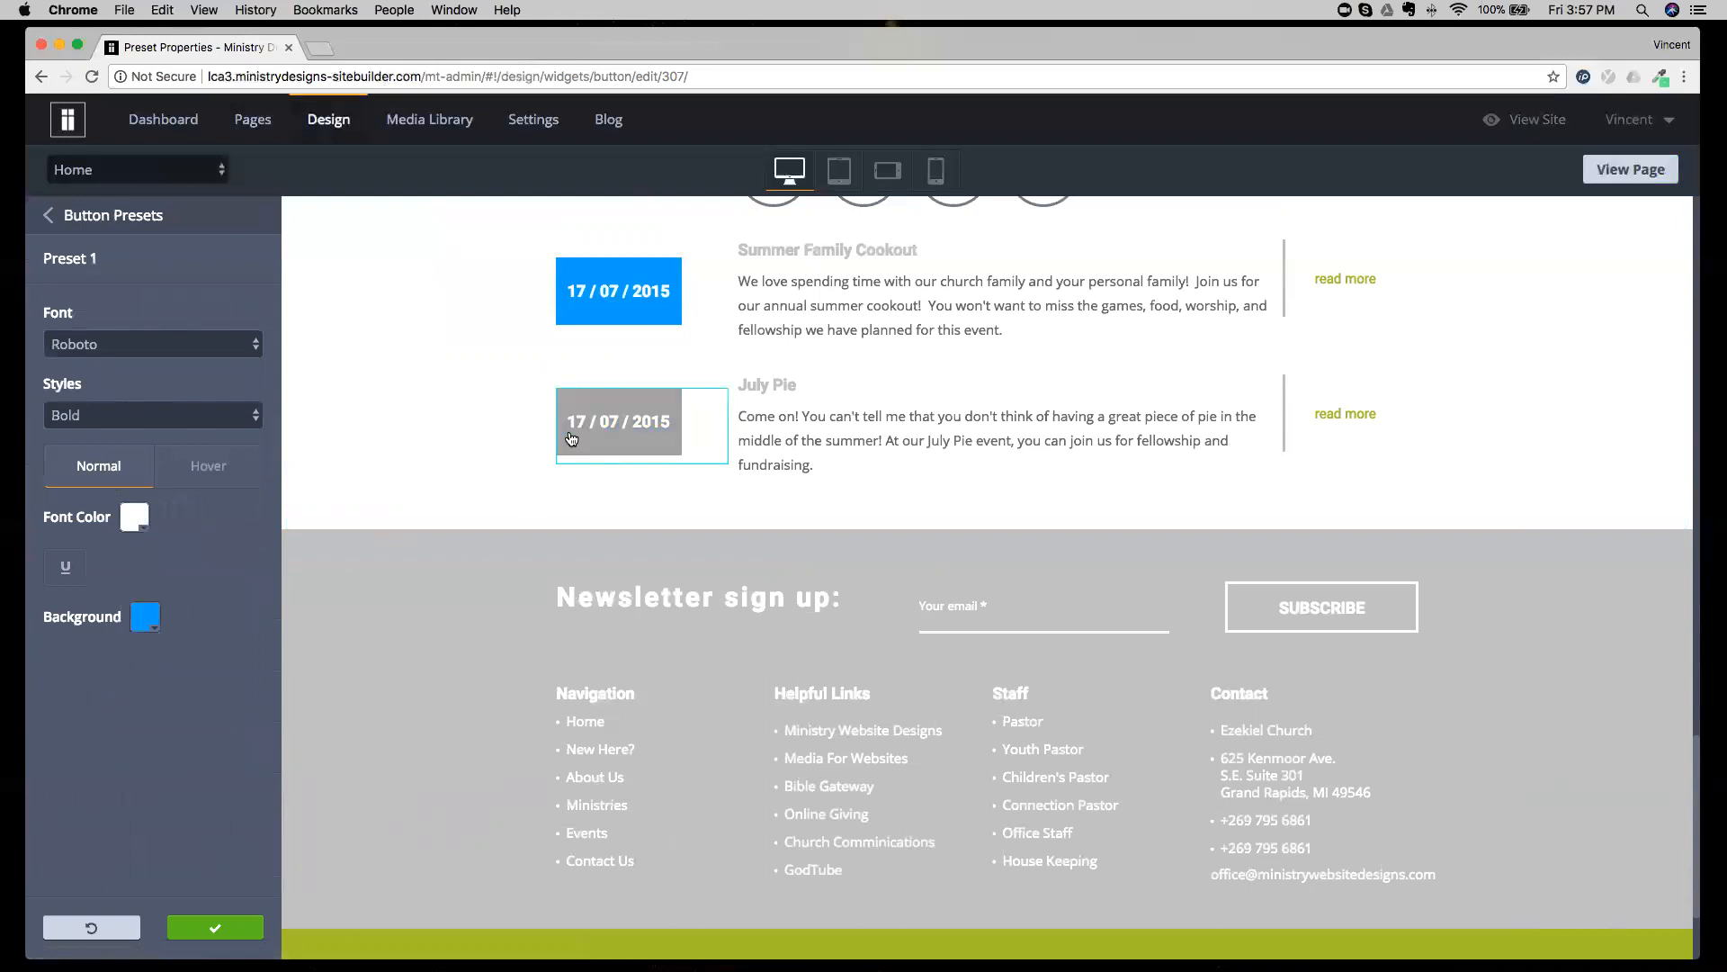
# Set the hover background of the date button's preset to purple #971cdd.
pyautogui.click(208, 465)
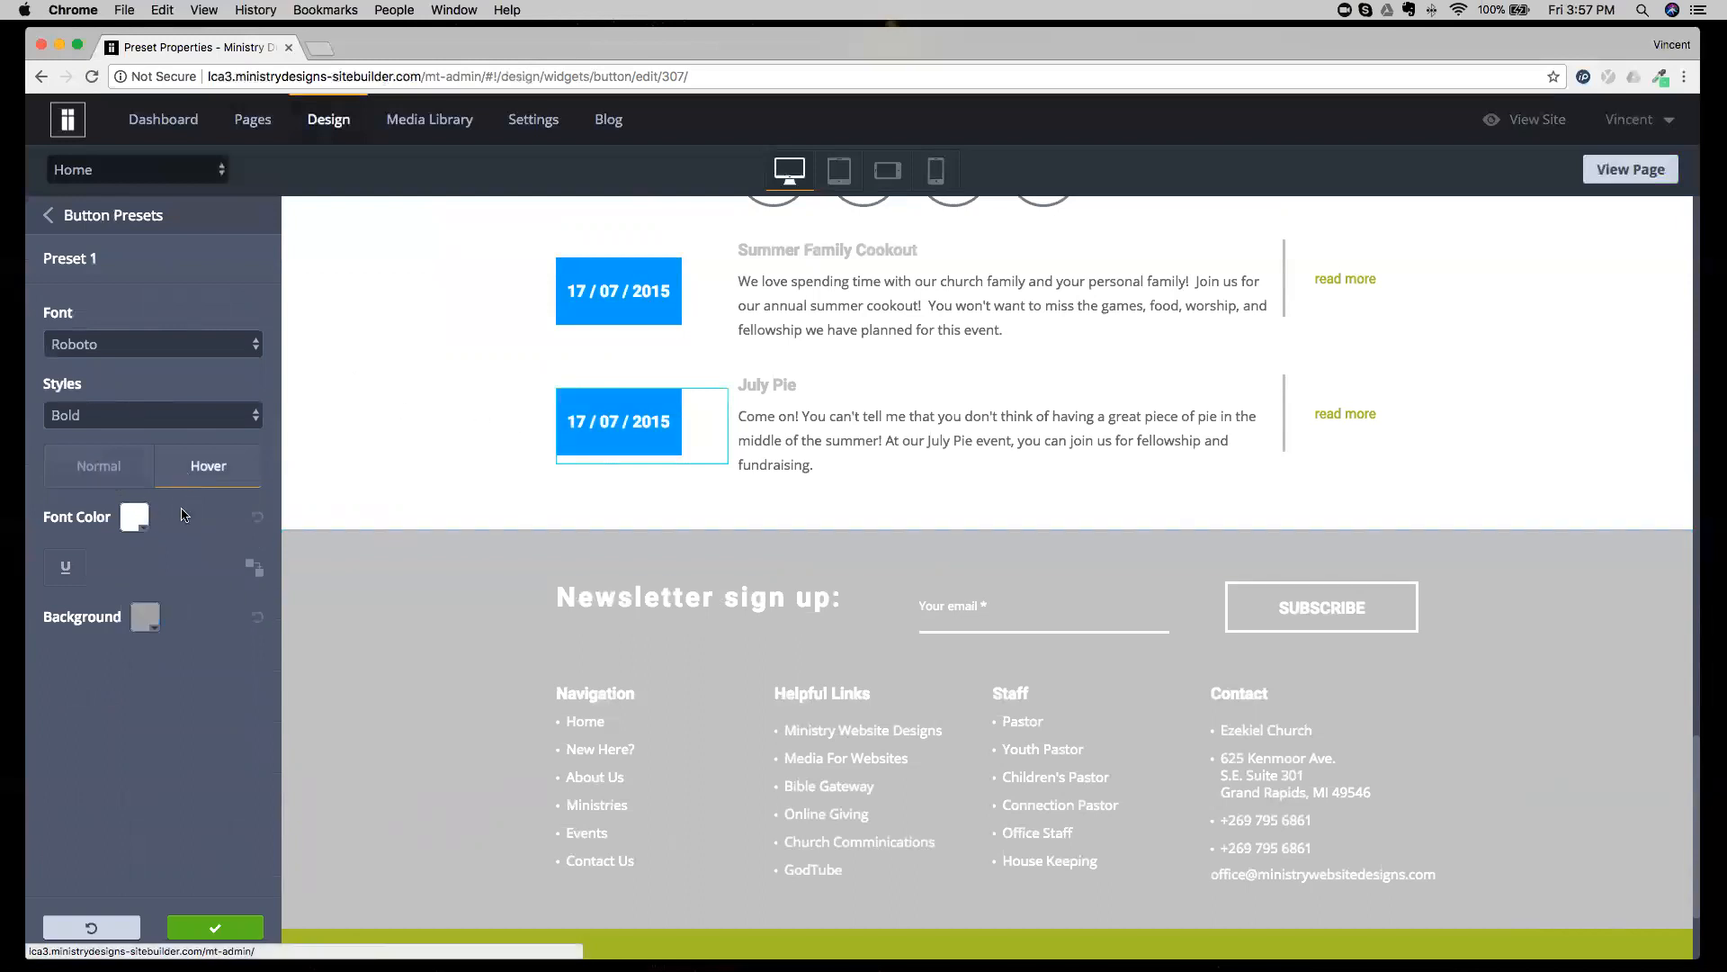
pyautogui.click(146, 619)
pyautogui.click(332, 460)
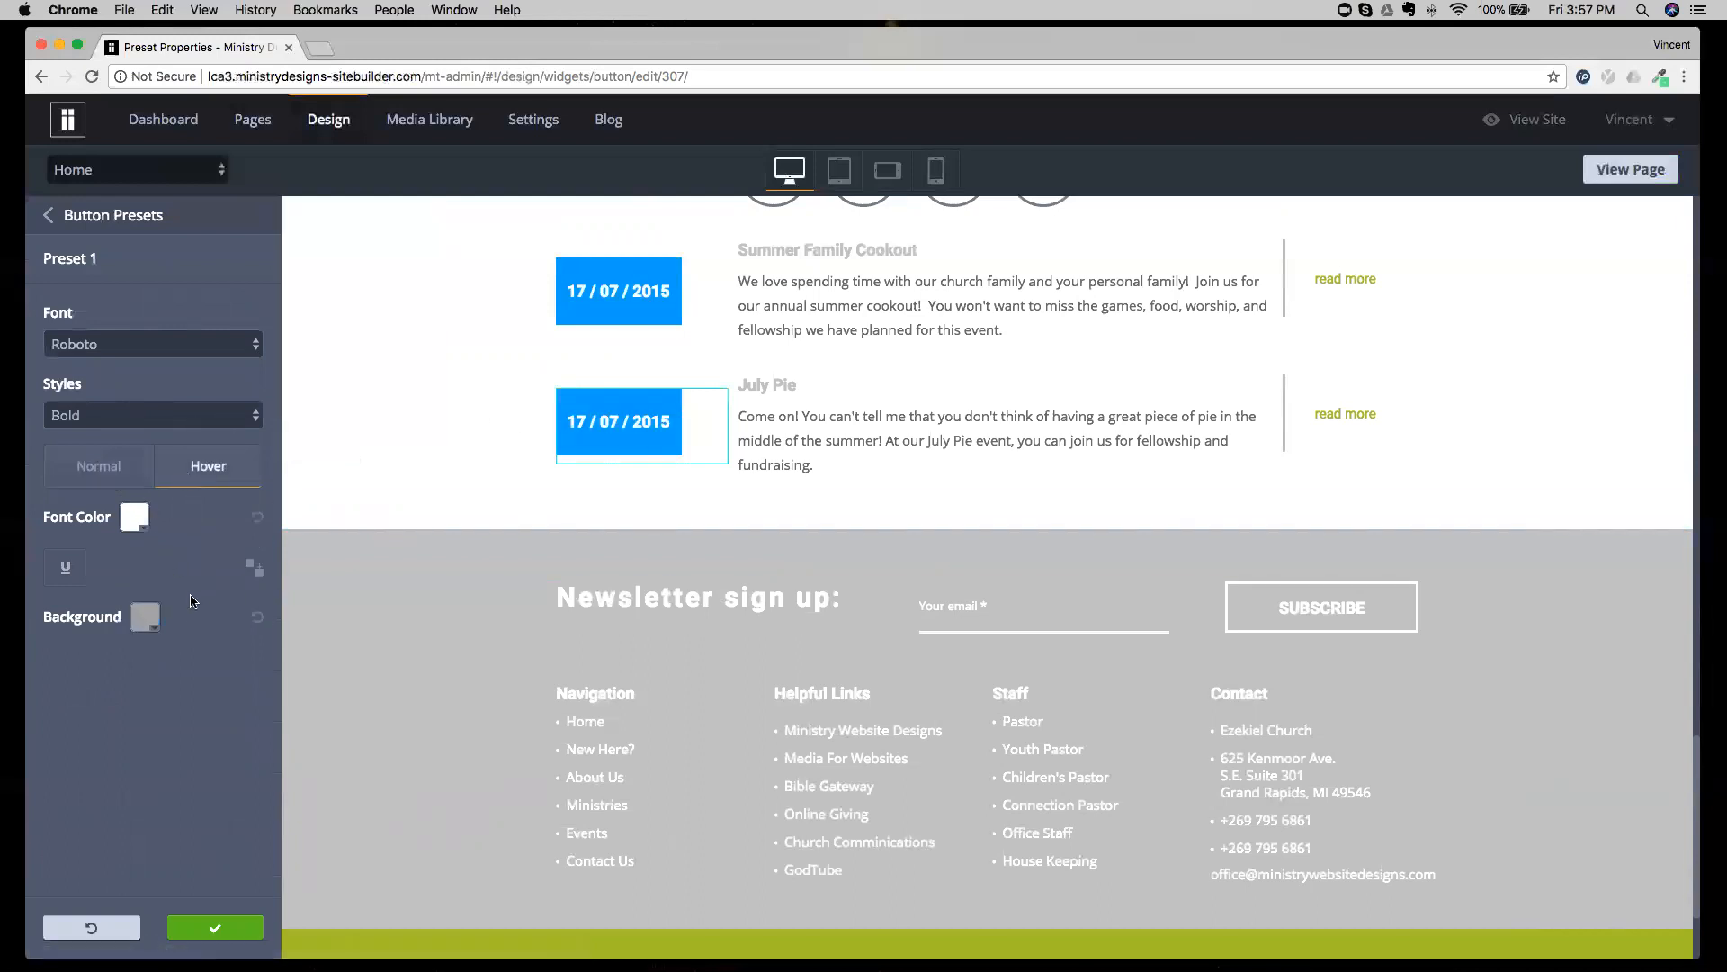
pyautogui.click(146, 617)
pyautogui.click(316, 457)
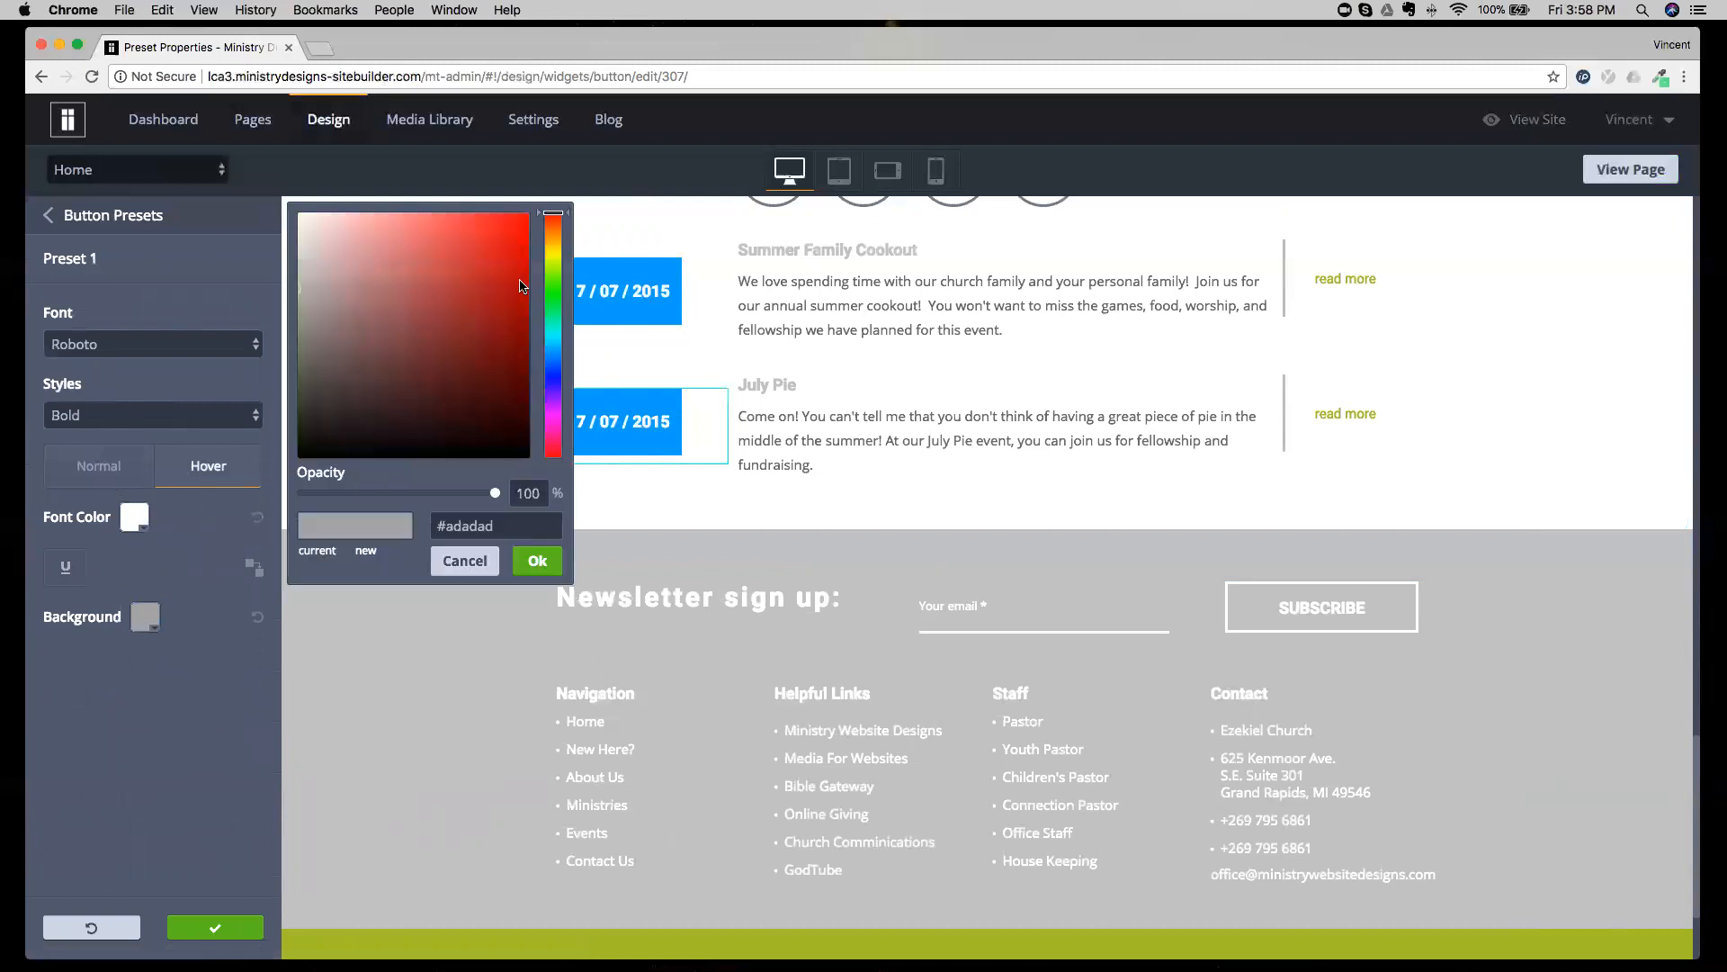
pyautogui.click(554, 403)
pyautogui.click(497, 242)
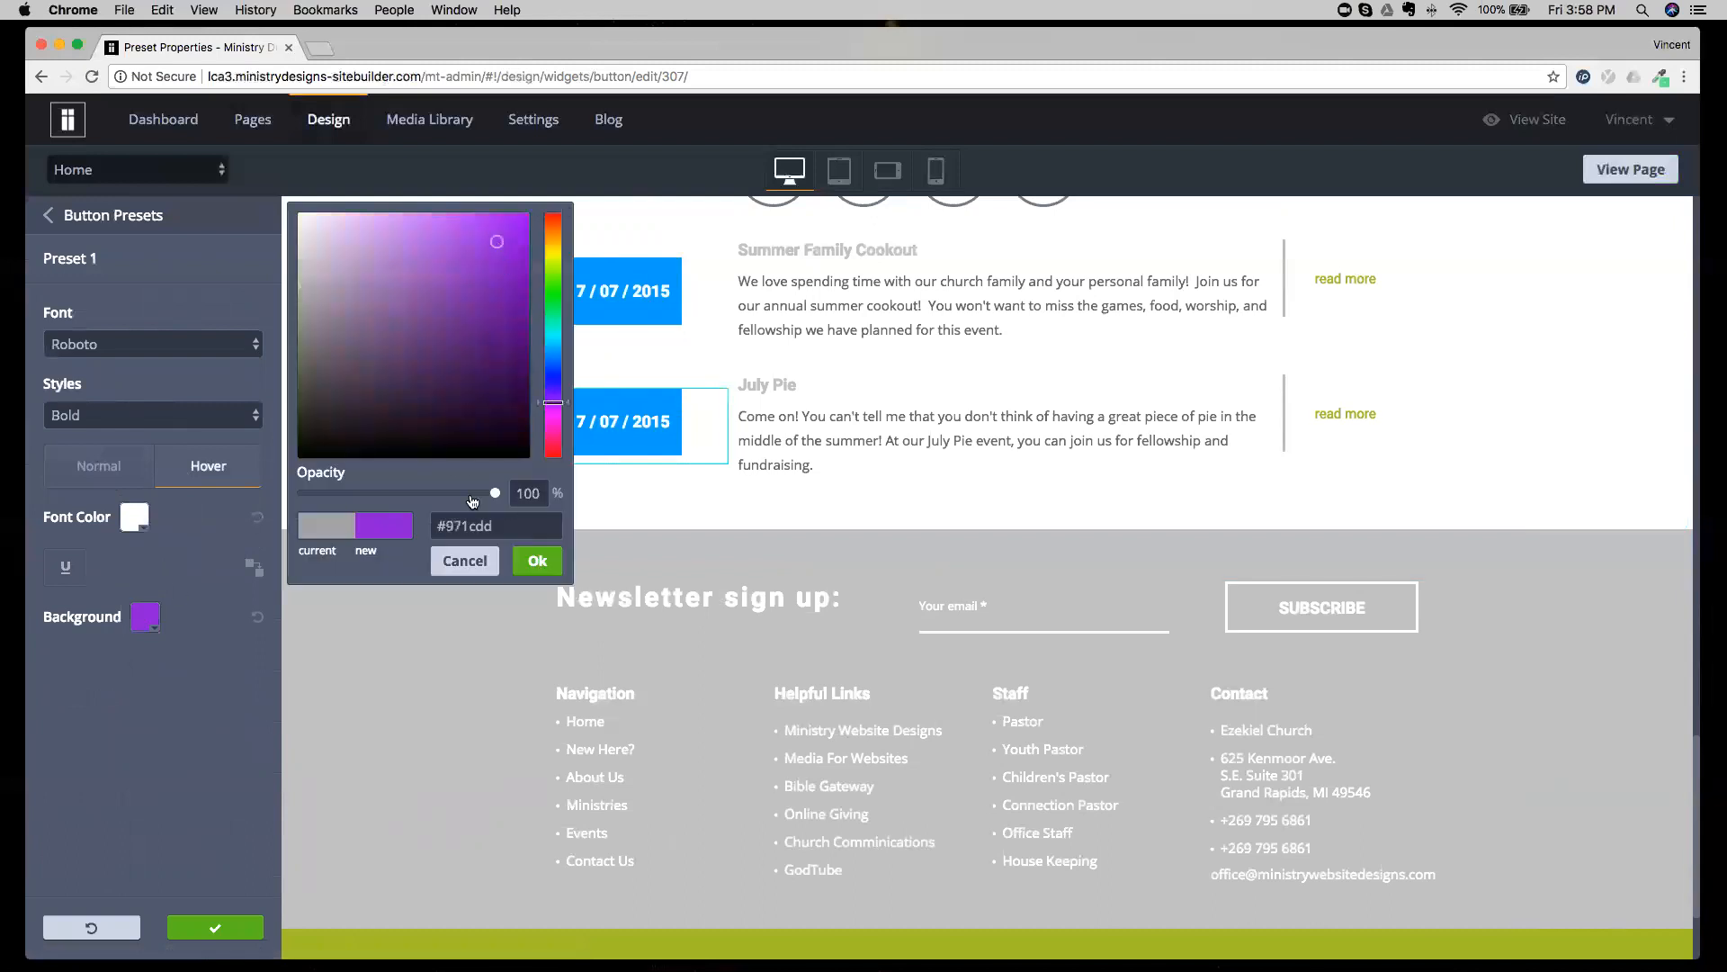
pyautogui.click(537, 560)
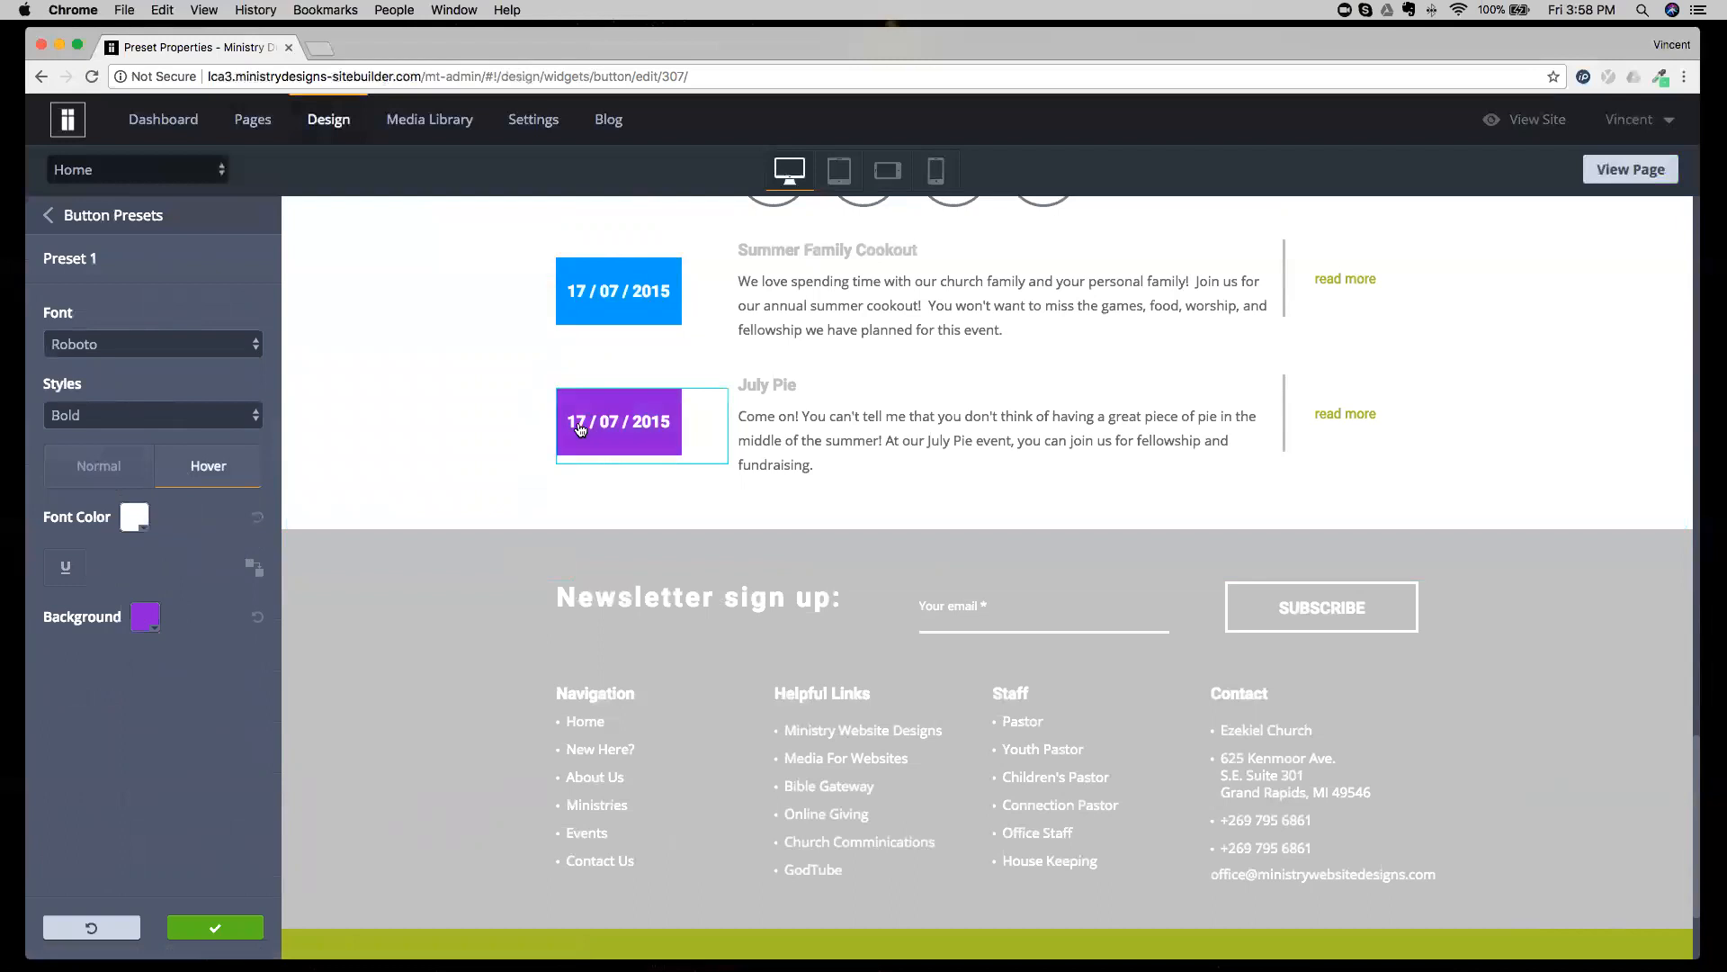
# Reset the unsaved changes to button Preset 1 and return to the main Design Options.
pyautogui.click(79, 344)
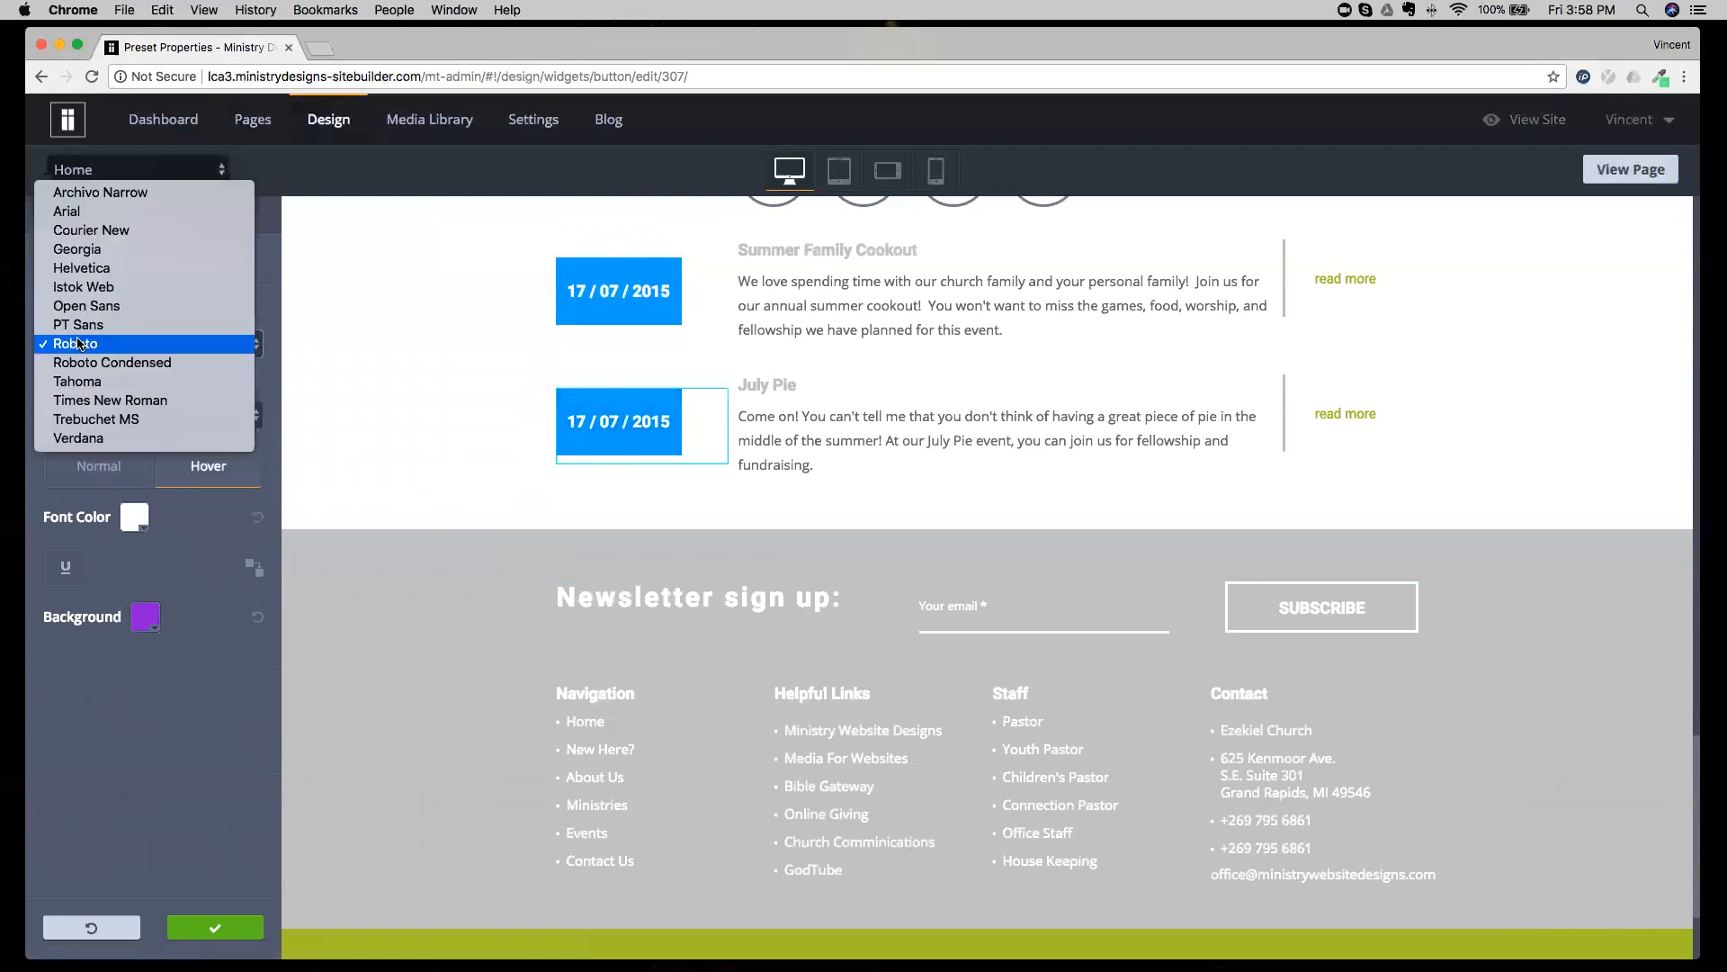
pyautogui.click(183, 567)
pyautogui.click(91, 475)
pyautogui.click(91, 926)
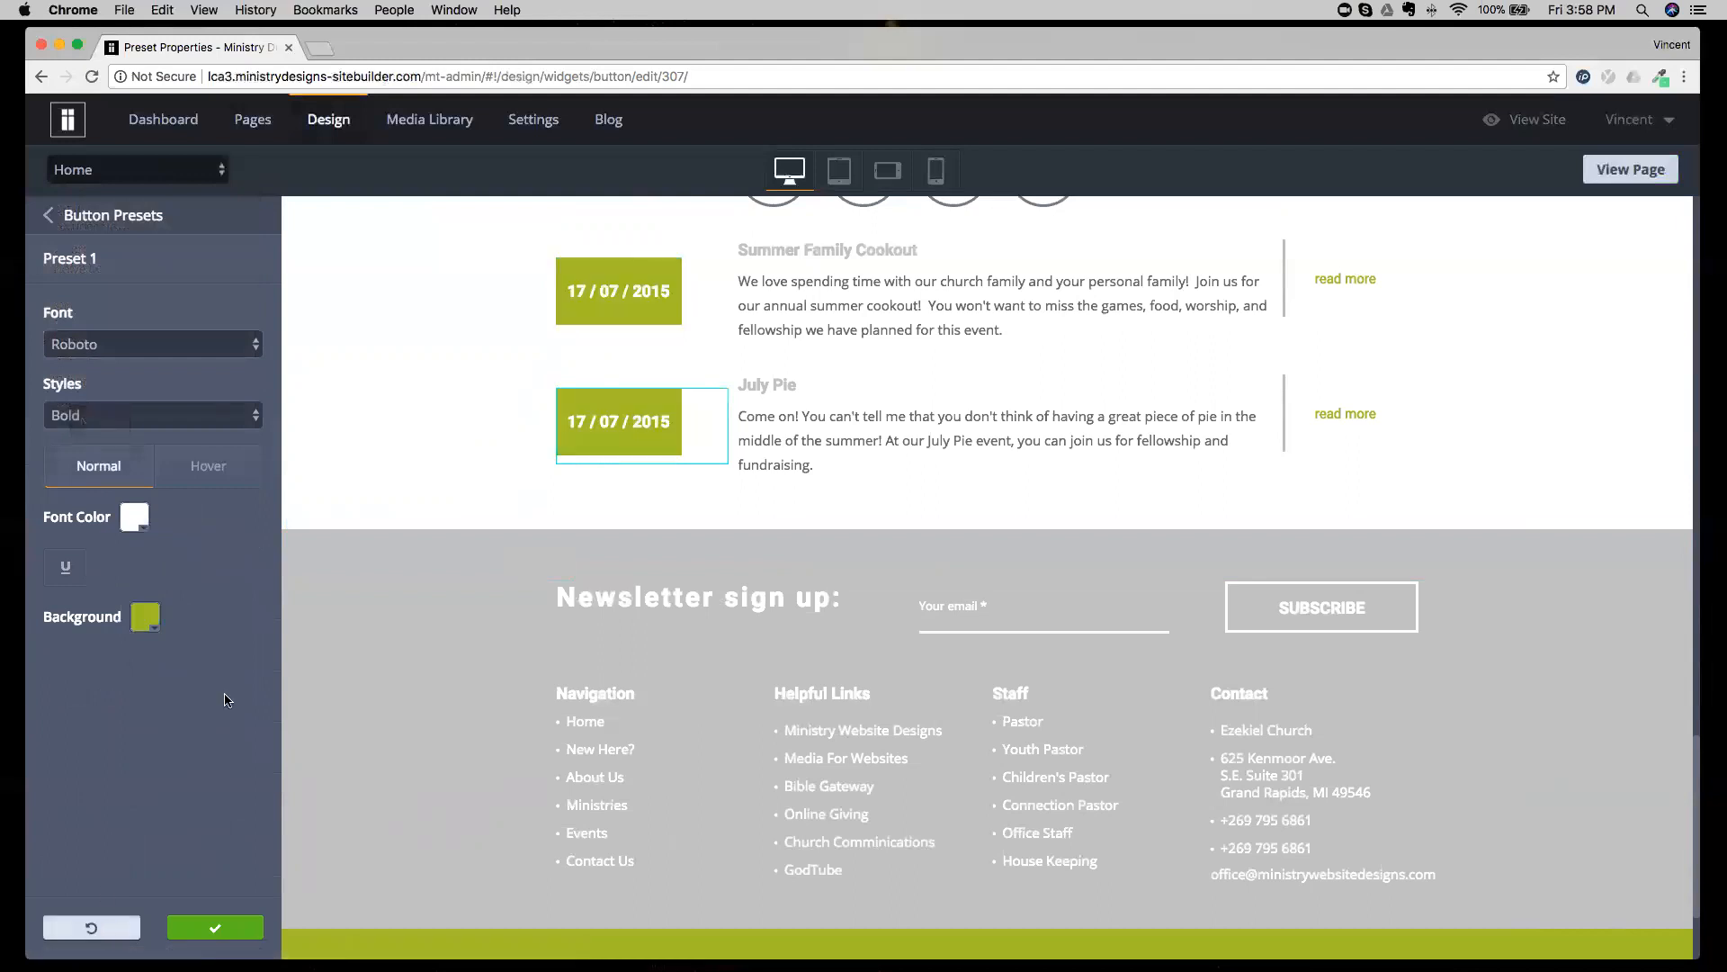
pyautogui.click(120, 227)
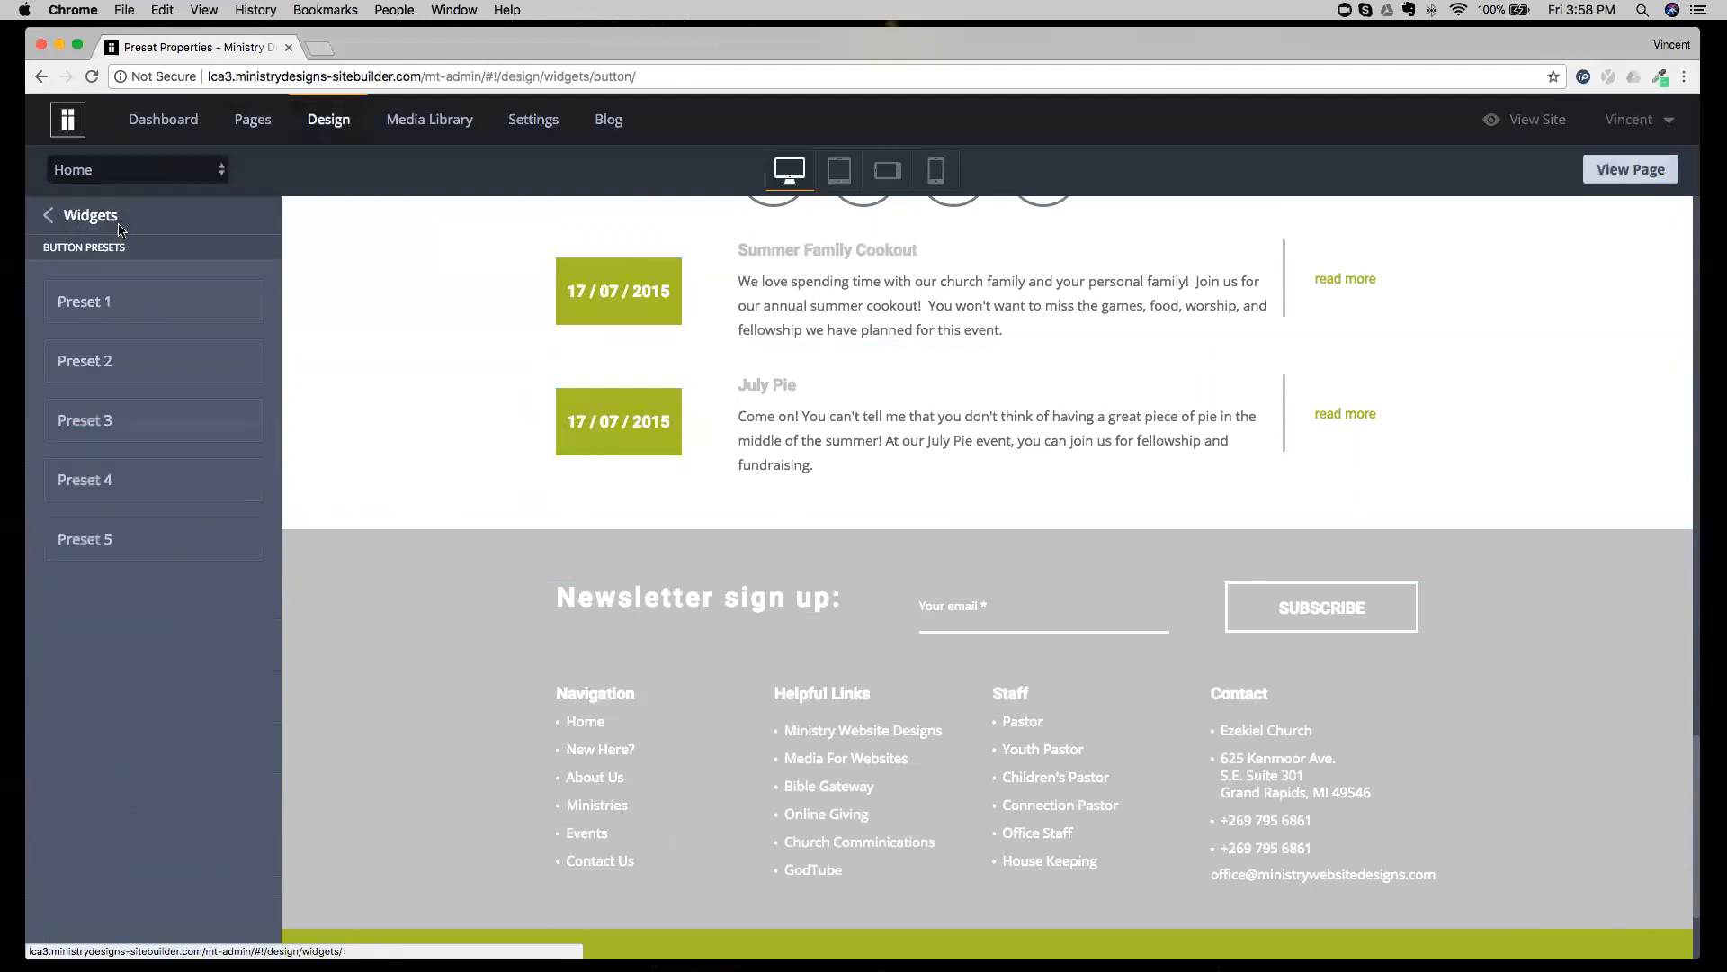
pyautogui.click(116, 229)
pyautogui.click(116, 225)
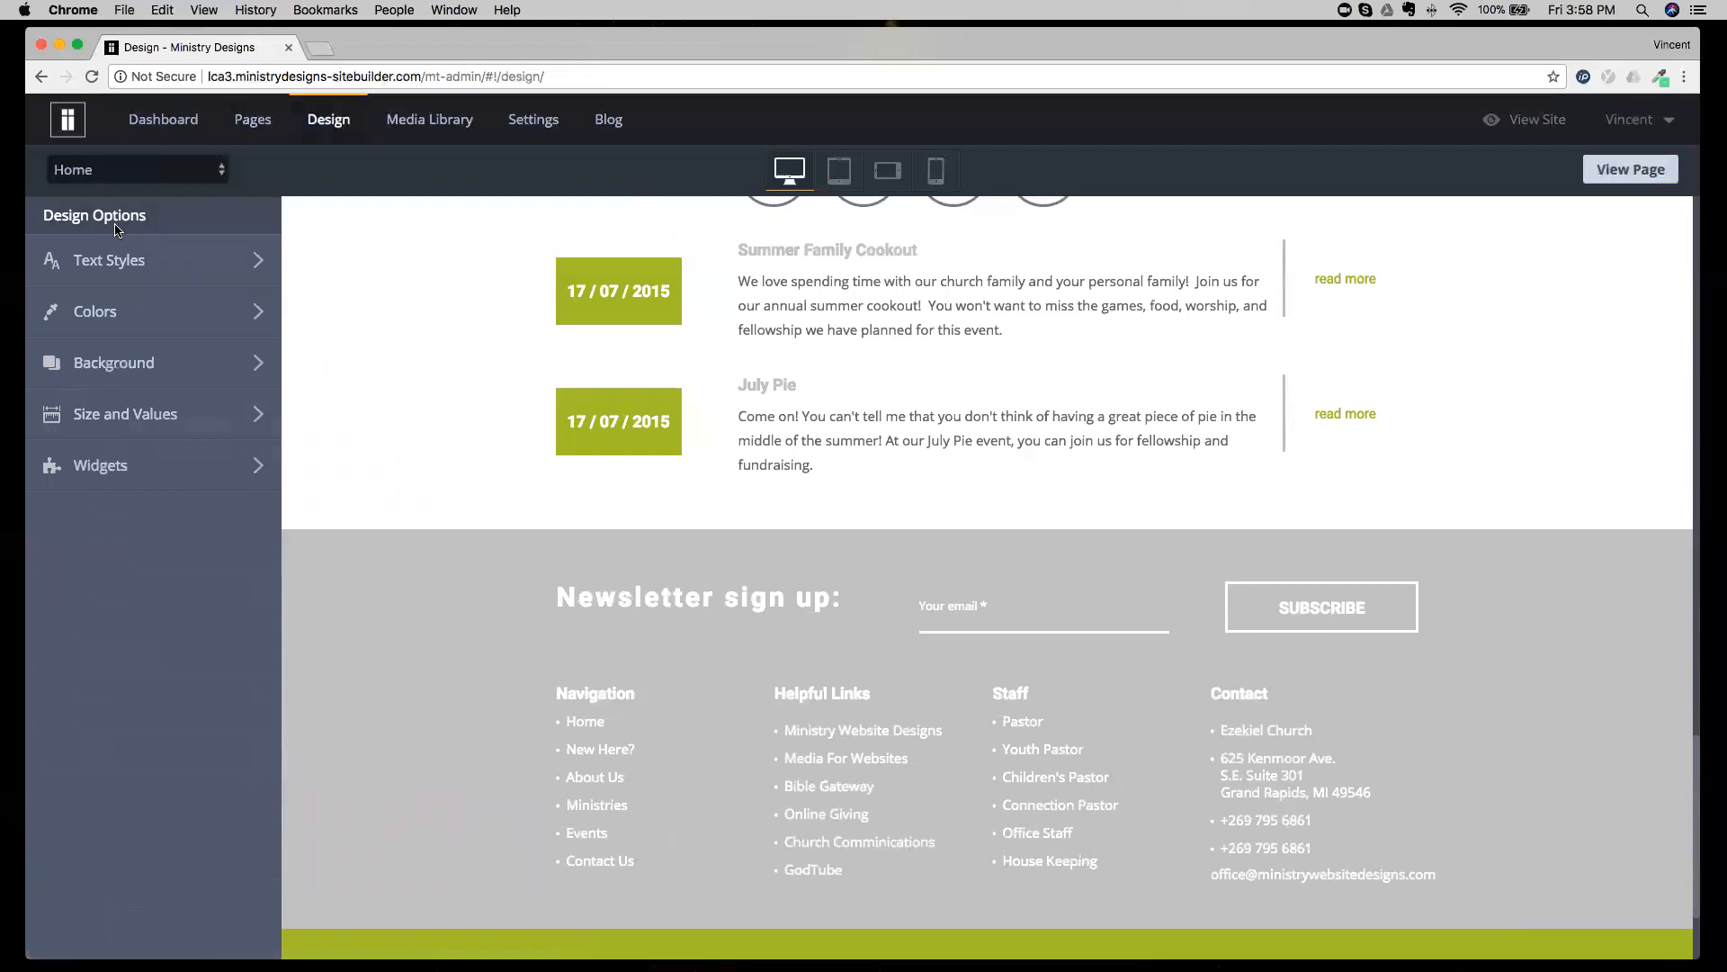
pyautogui.click(152, 325)
# Open the Media Library, view its file upload area and look through all items.
pyautogui.click(418, 120)
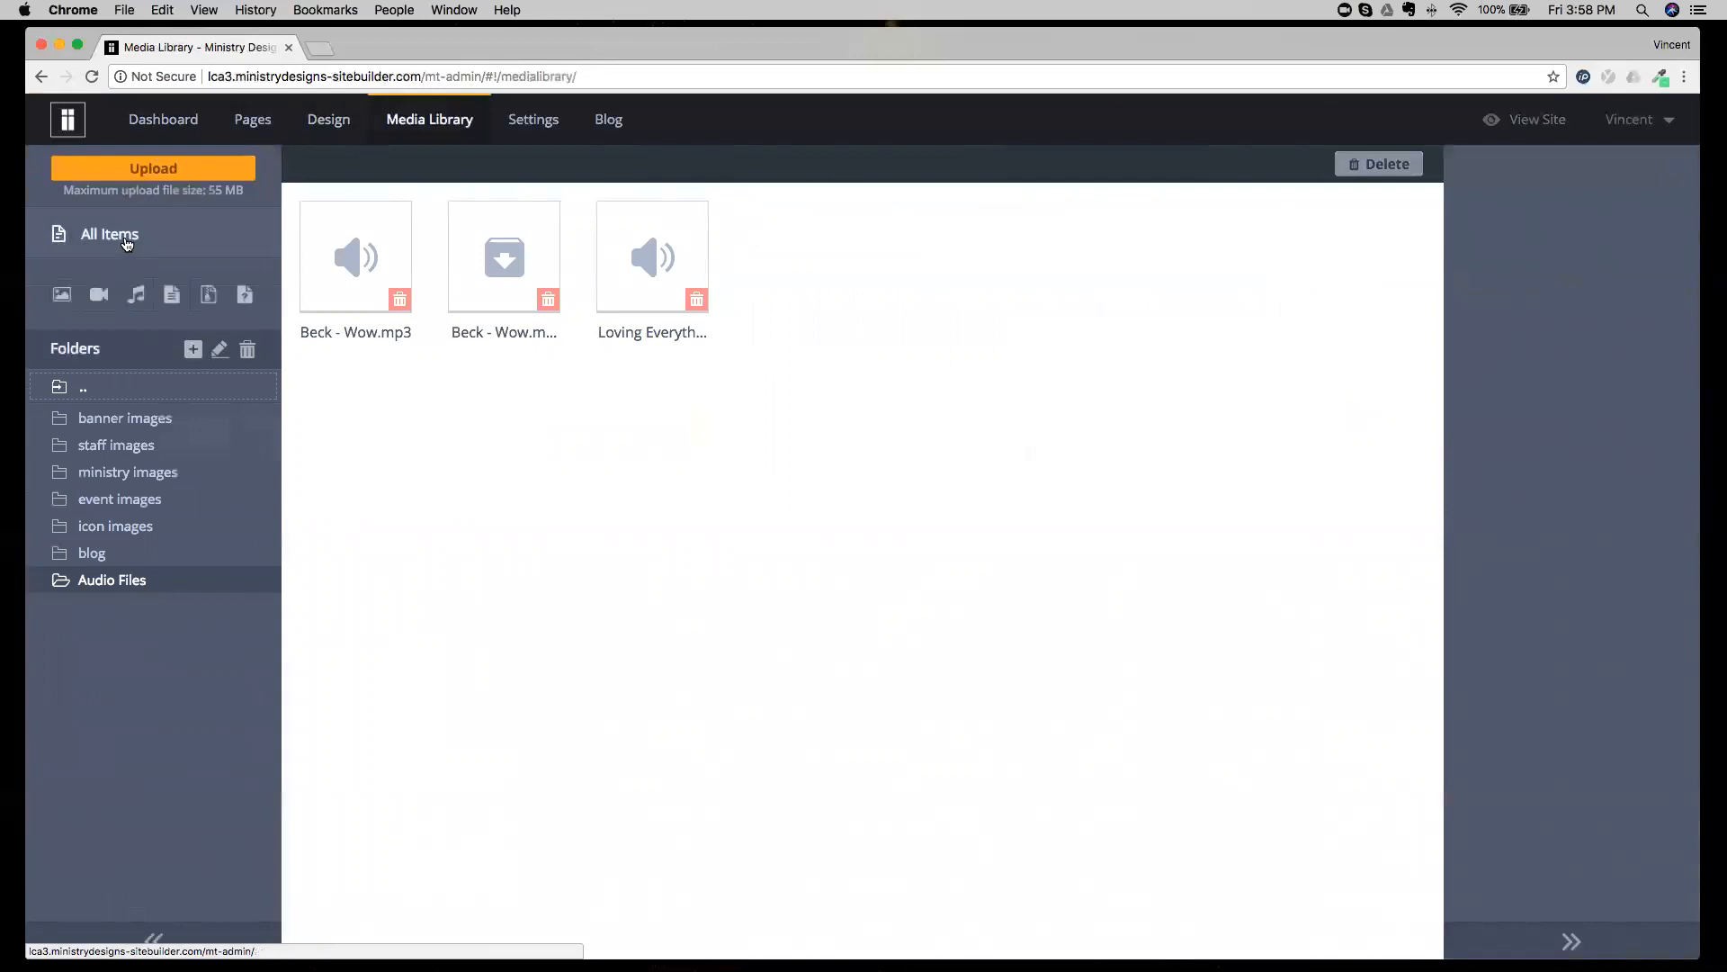
pyautogui.click(126, 241)
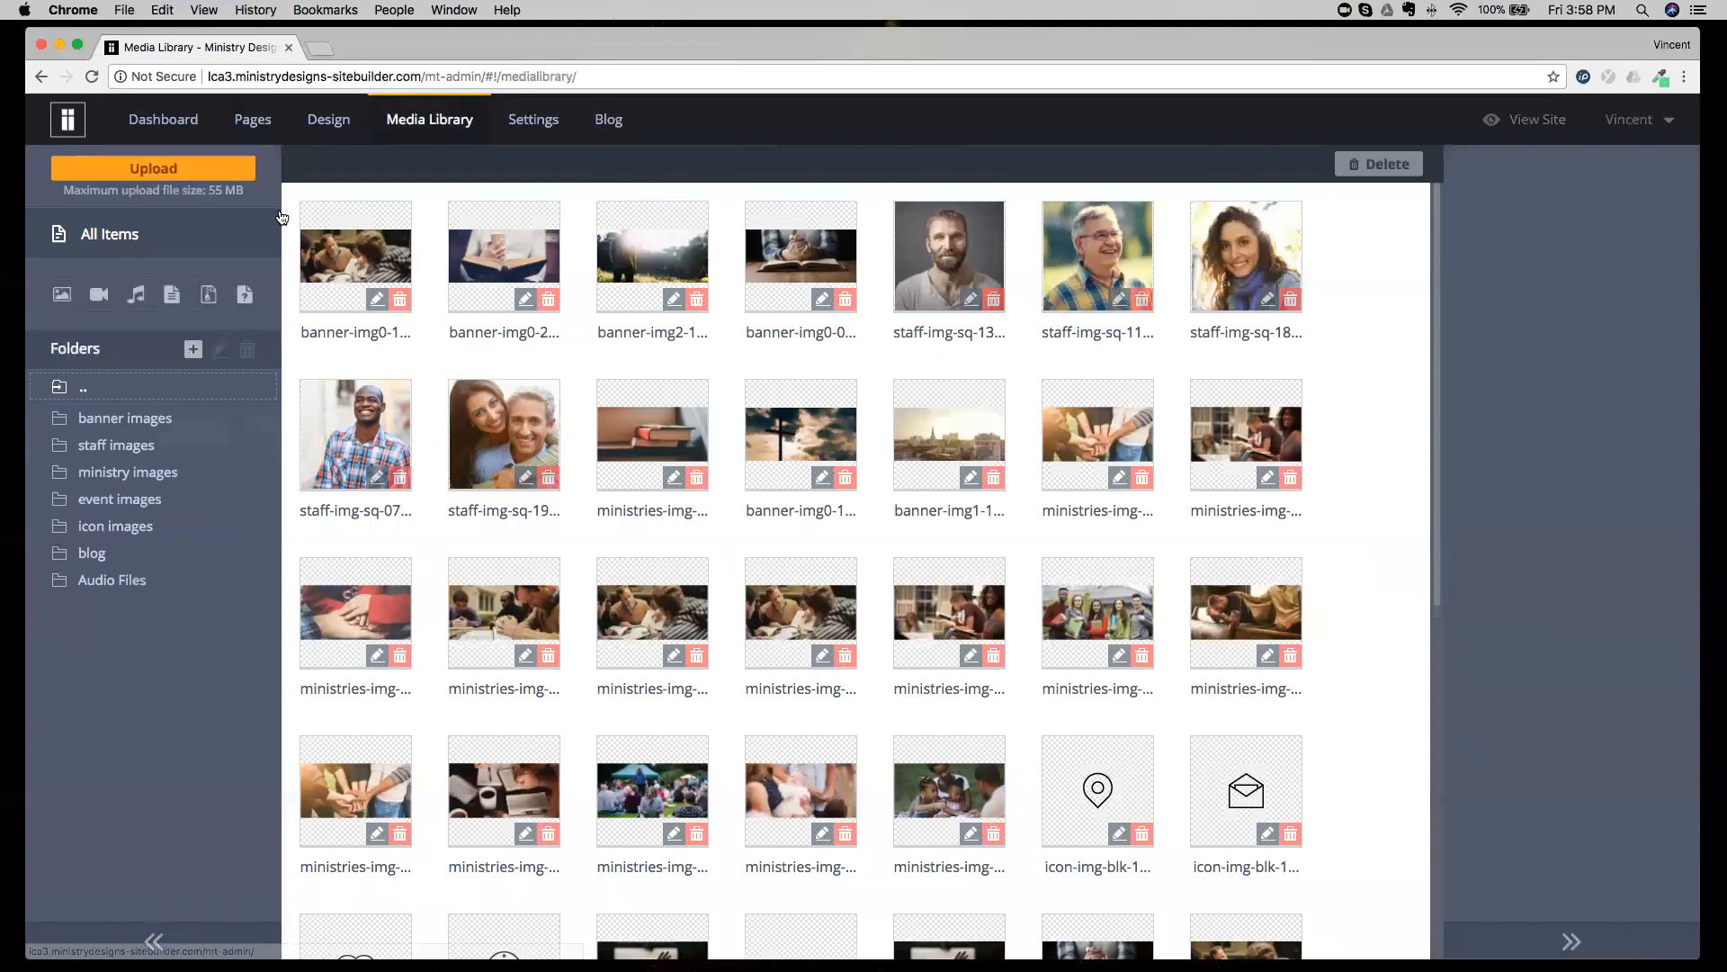
pyautogui.click(155, 171)
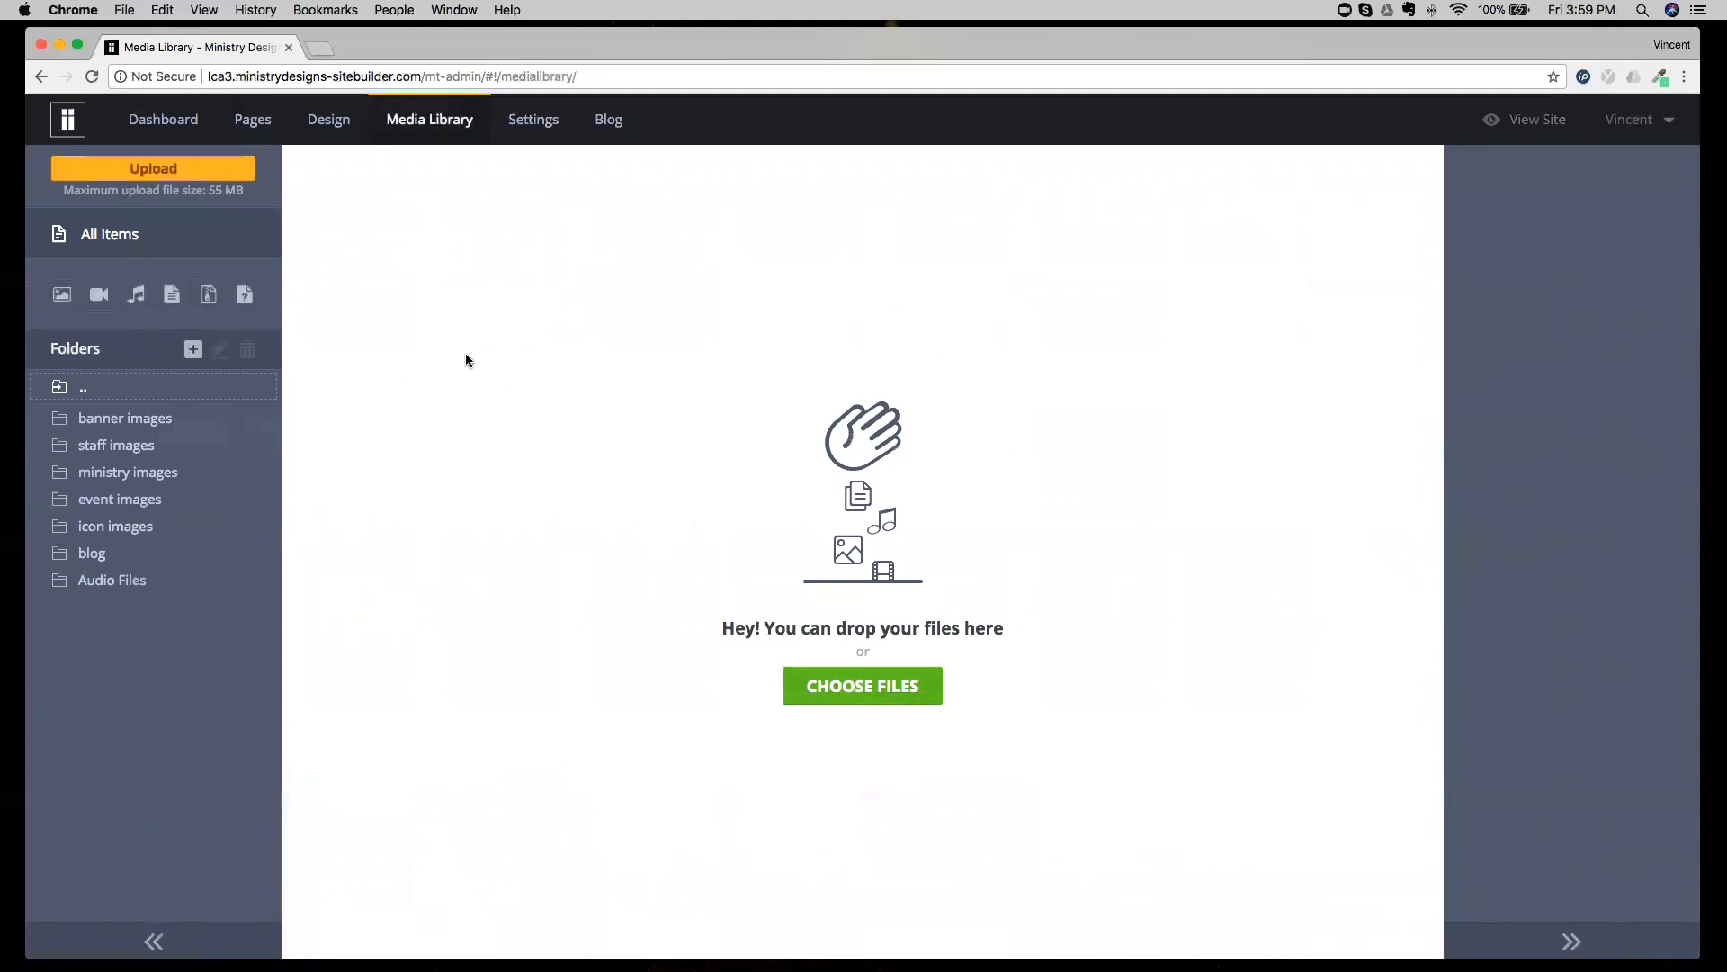
pyautogui.click(91, 236)
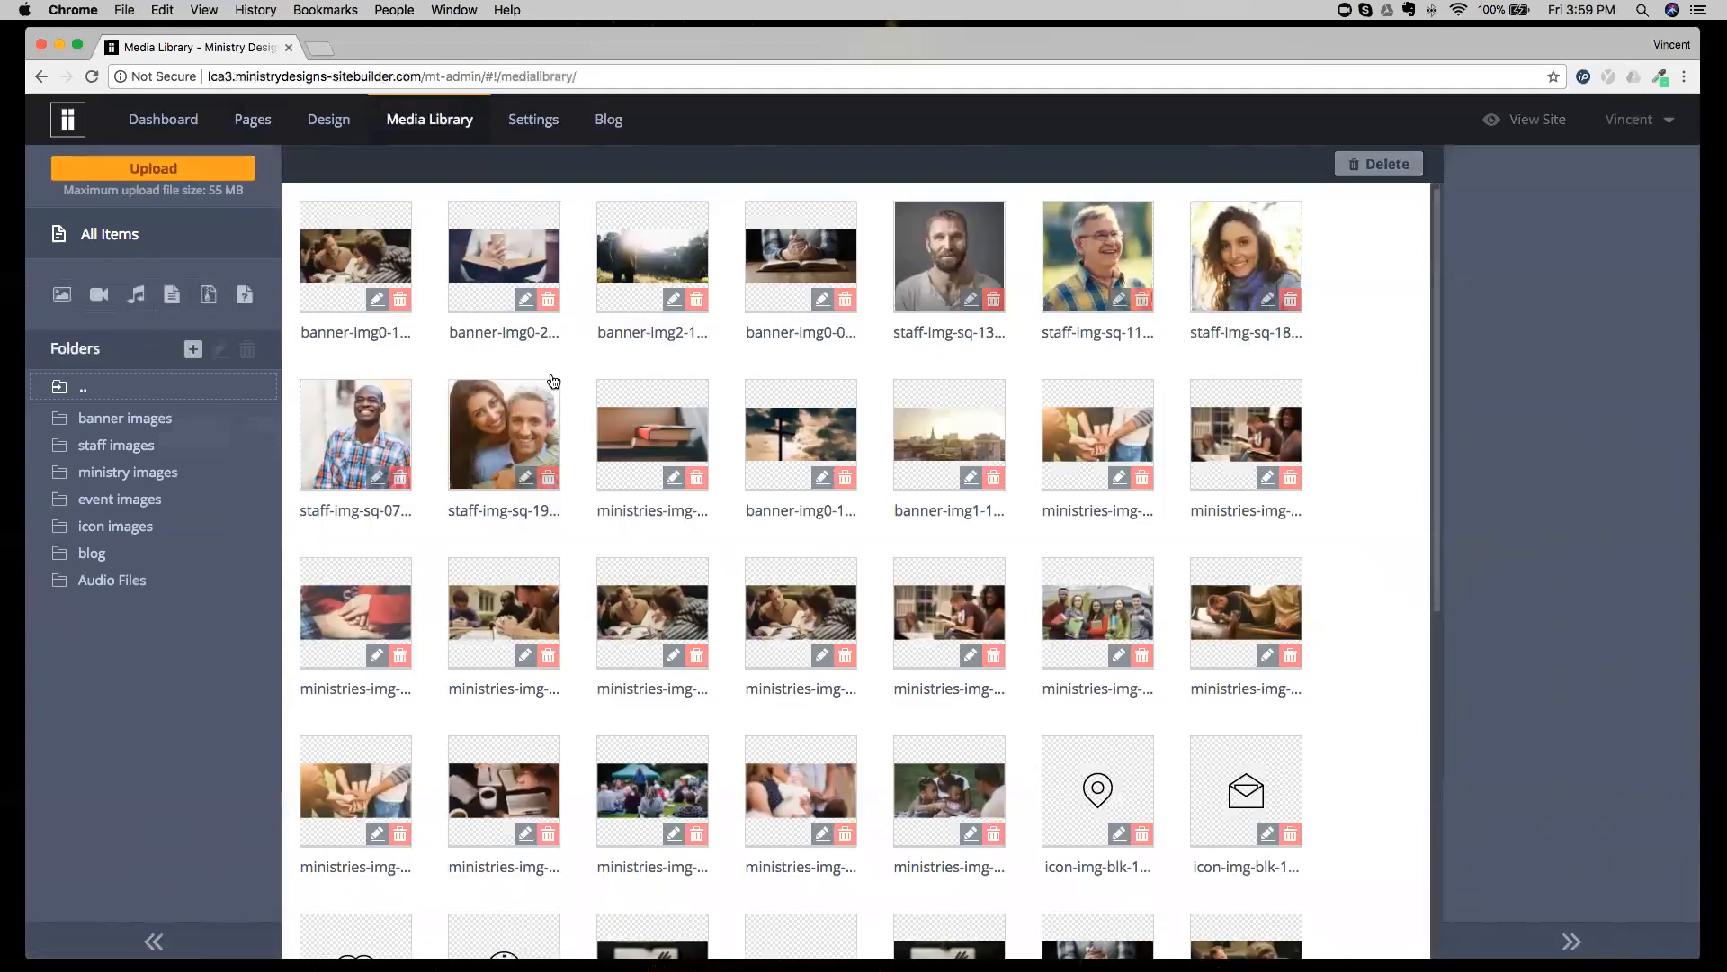
pyautogui.scroll(-7, 554, 381)
pyautogui.scroll(5, 554, 381)
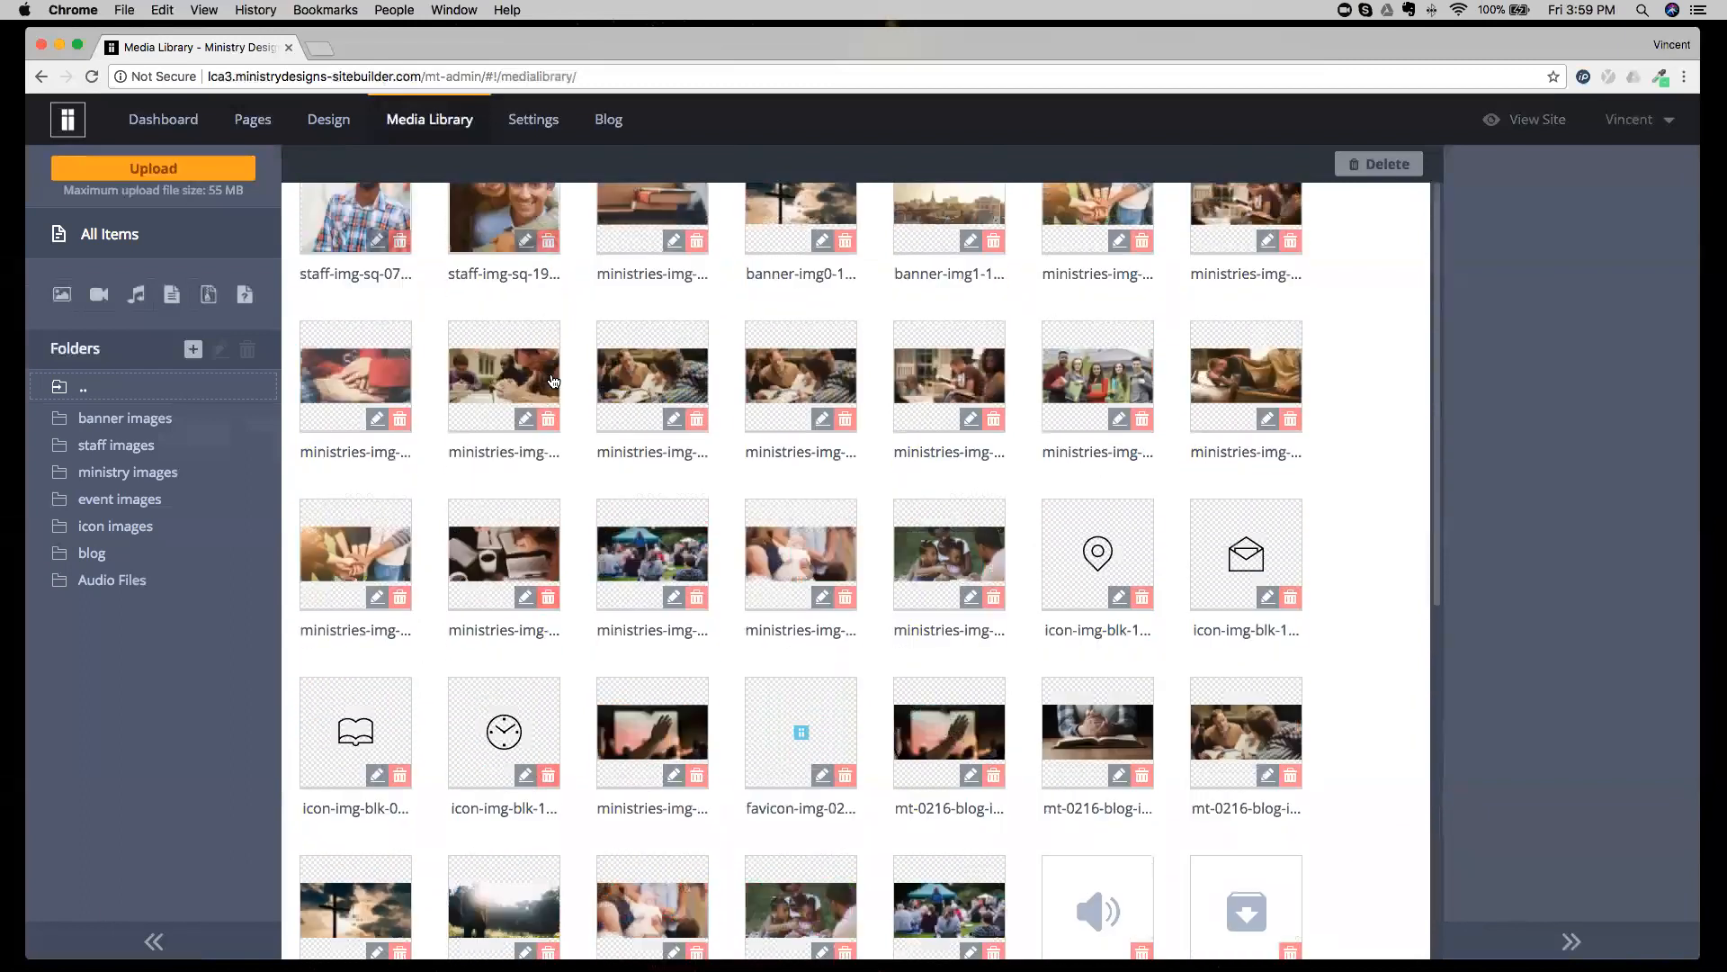
pyautogui.scroll(3, 554, 381)
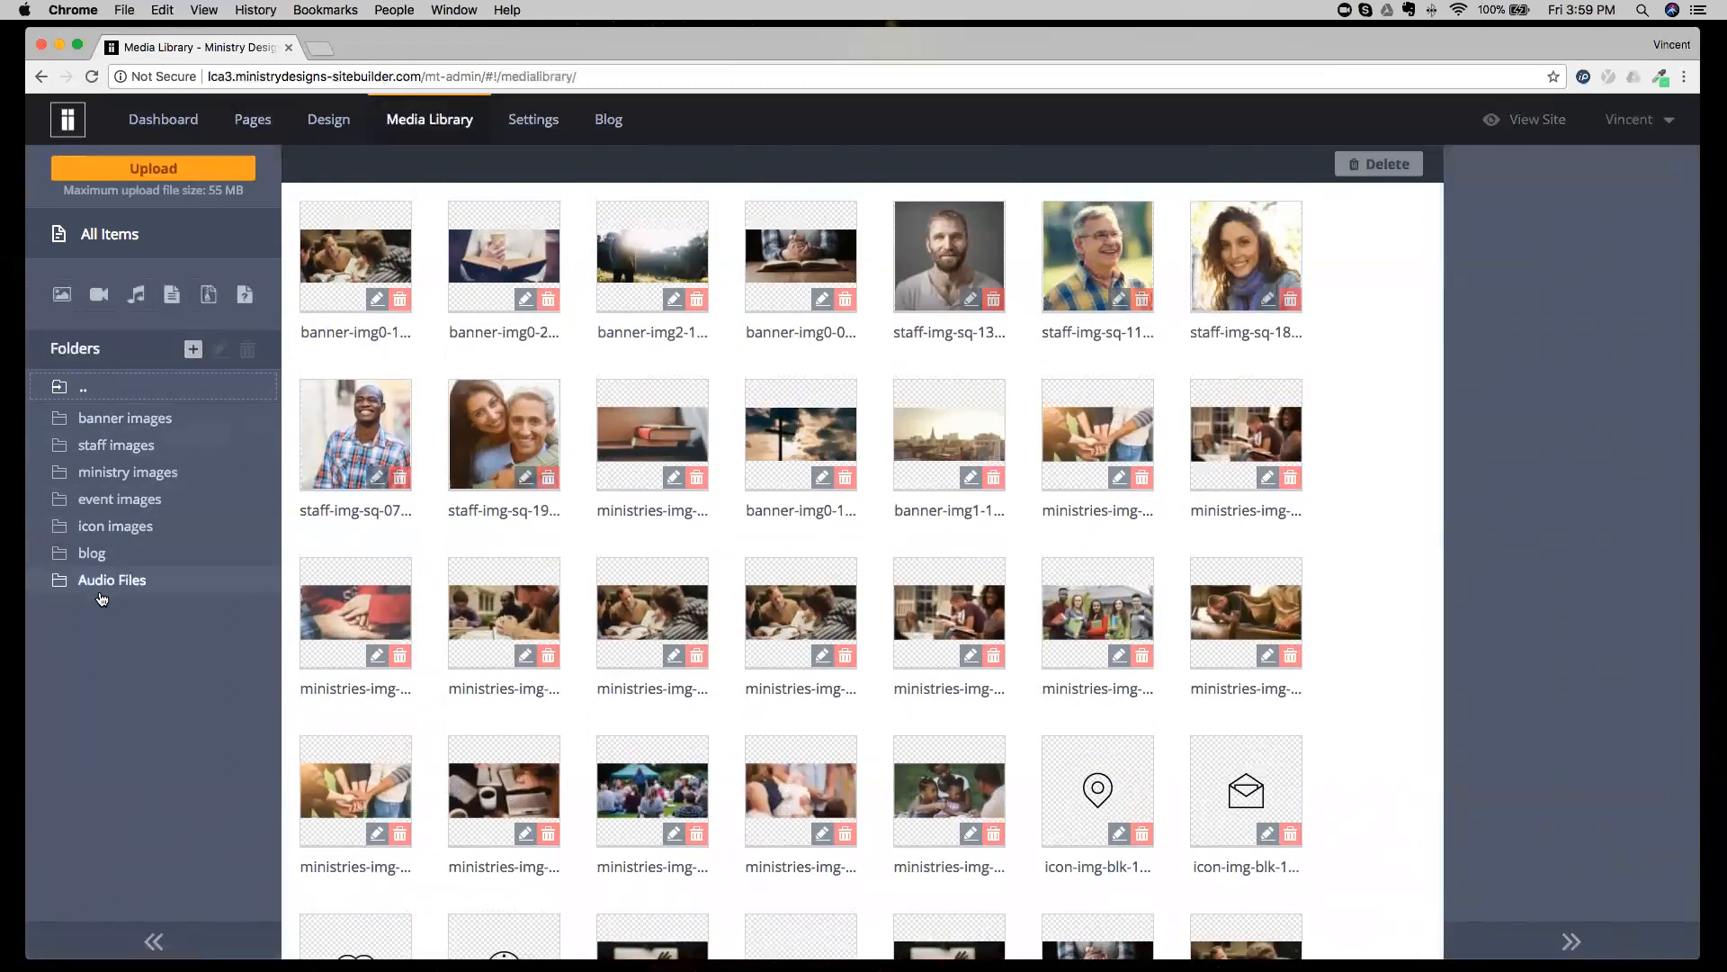
# Browse each media folder from banner images to Audio Files, ending back in banner images.
pyautogui.click(120, 421)
pyautogui.click(117, 444)
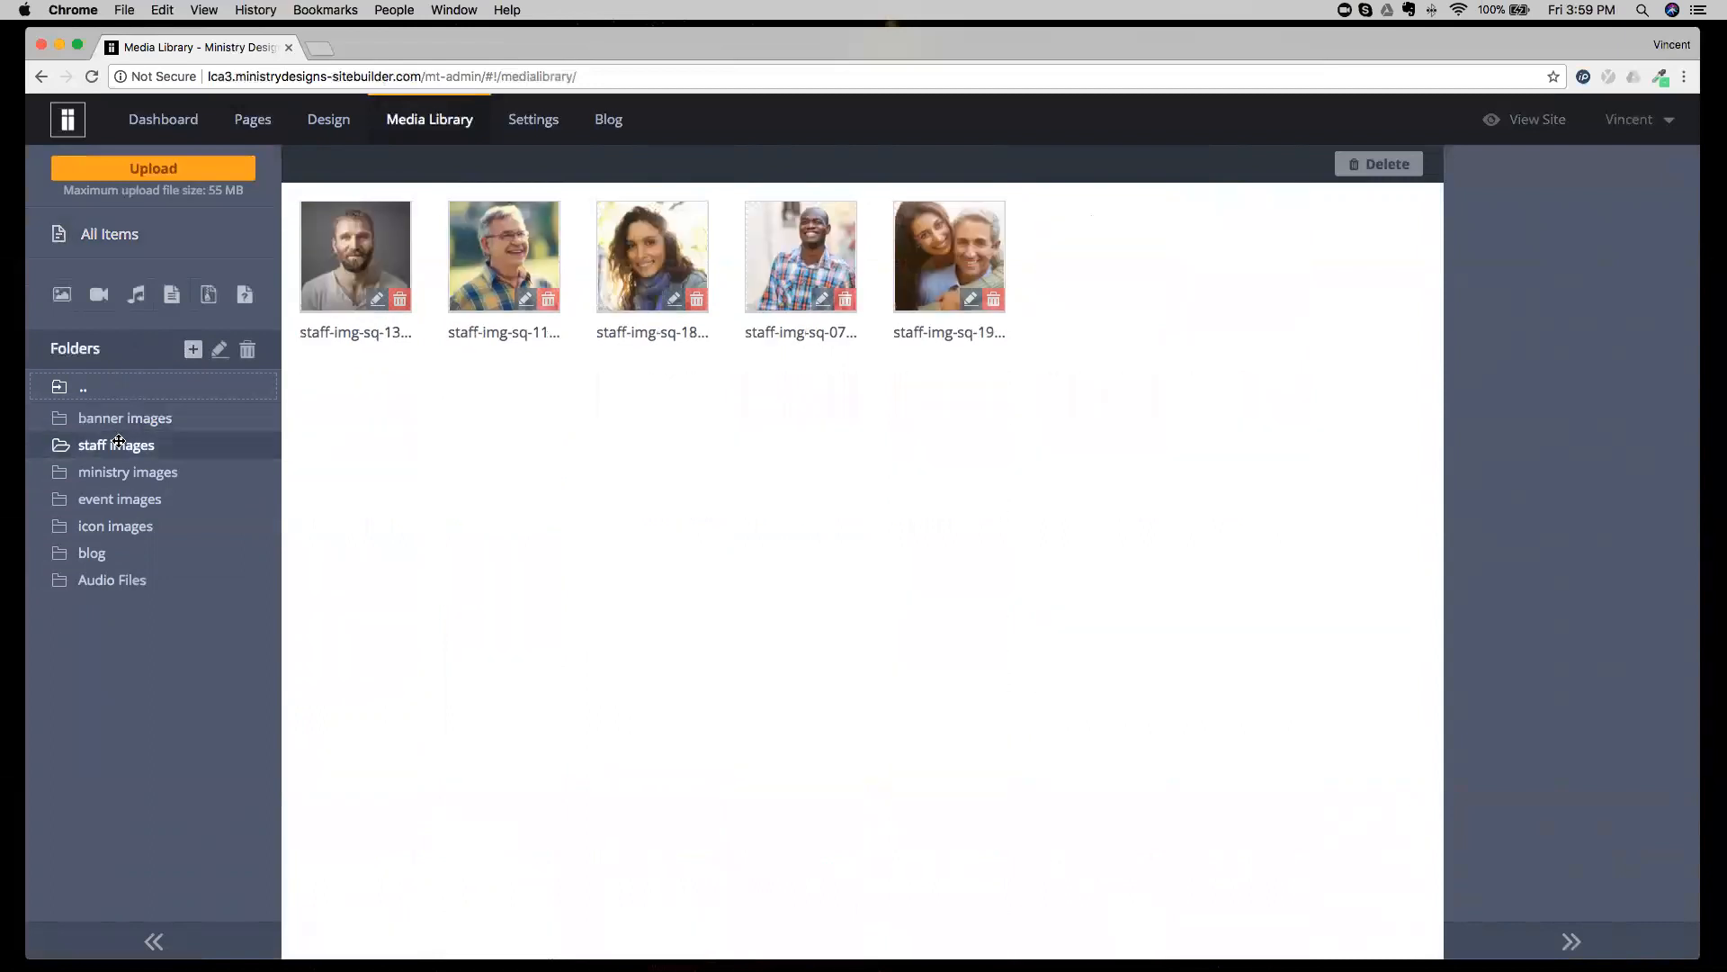
pyautogui.click(119, 474)
pyautogui.click(122, 497)
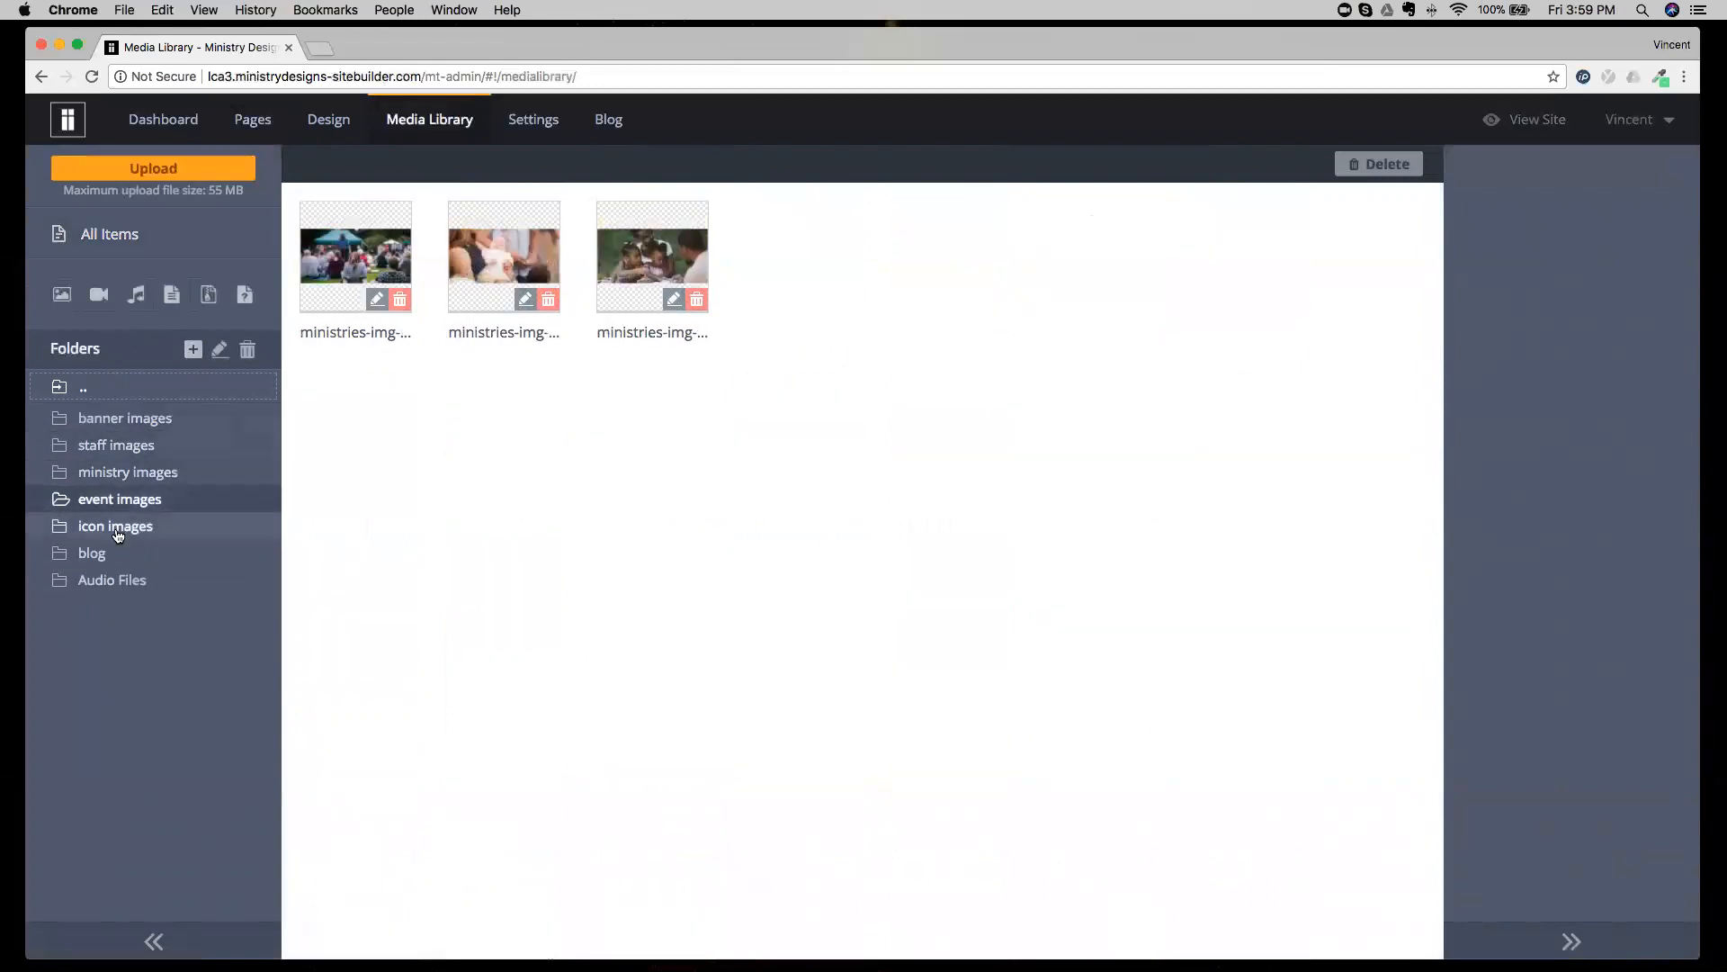
pyautogui.click(117, 526)
pyautogui.click(100, 551)
pyautogui.click(101, 579)
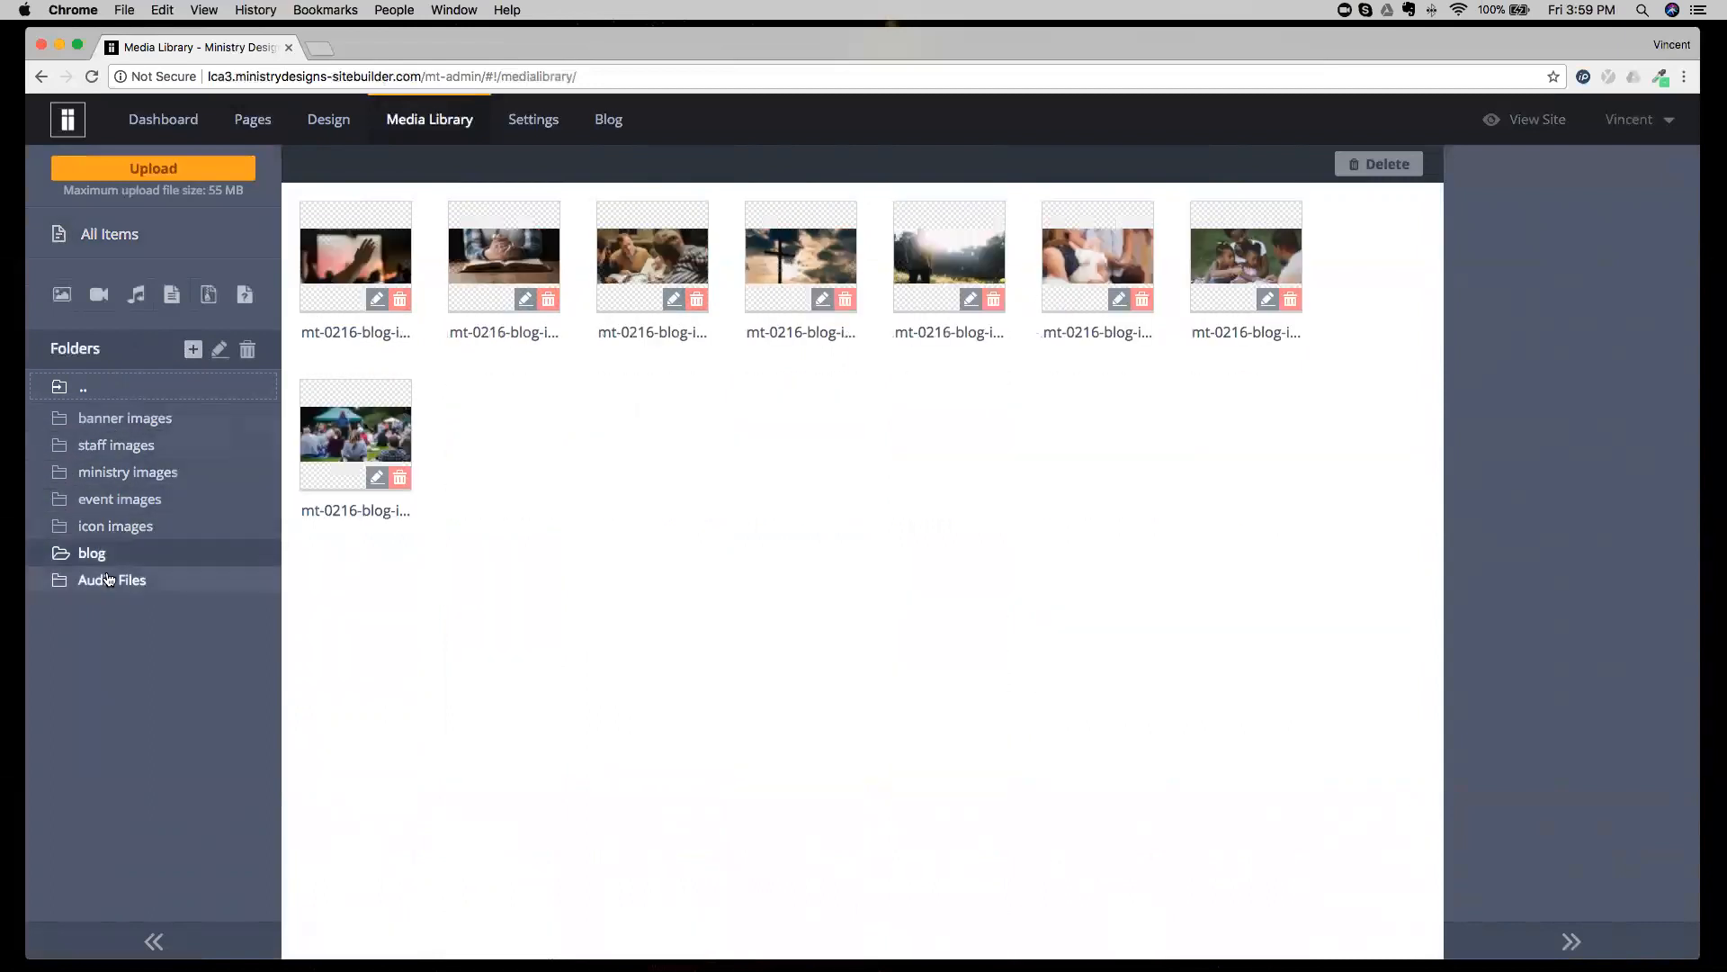
pyautogui.click(137, 420)
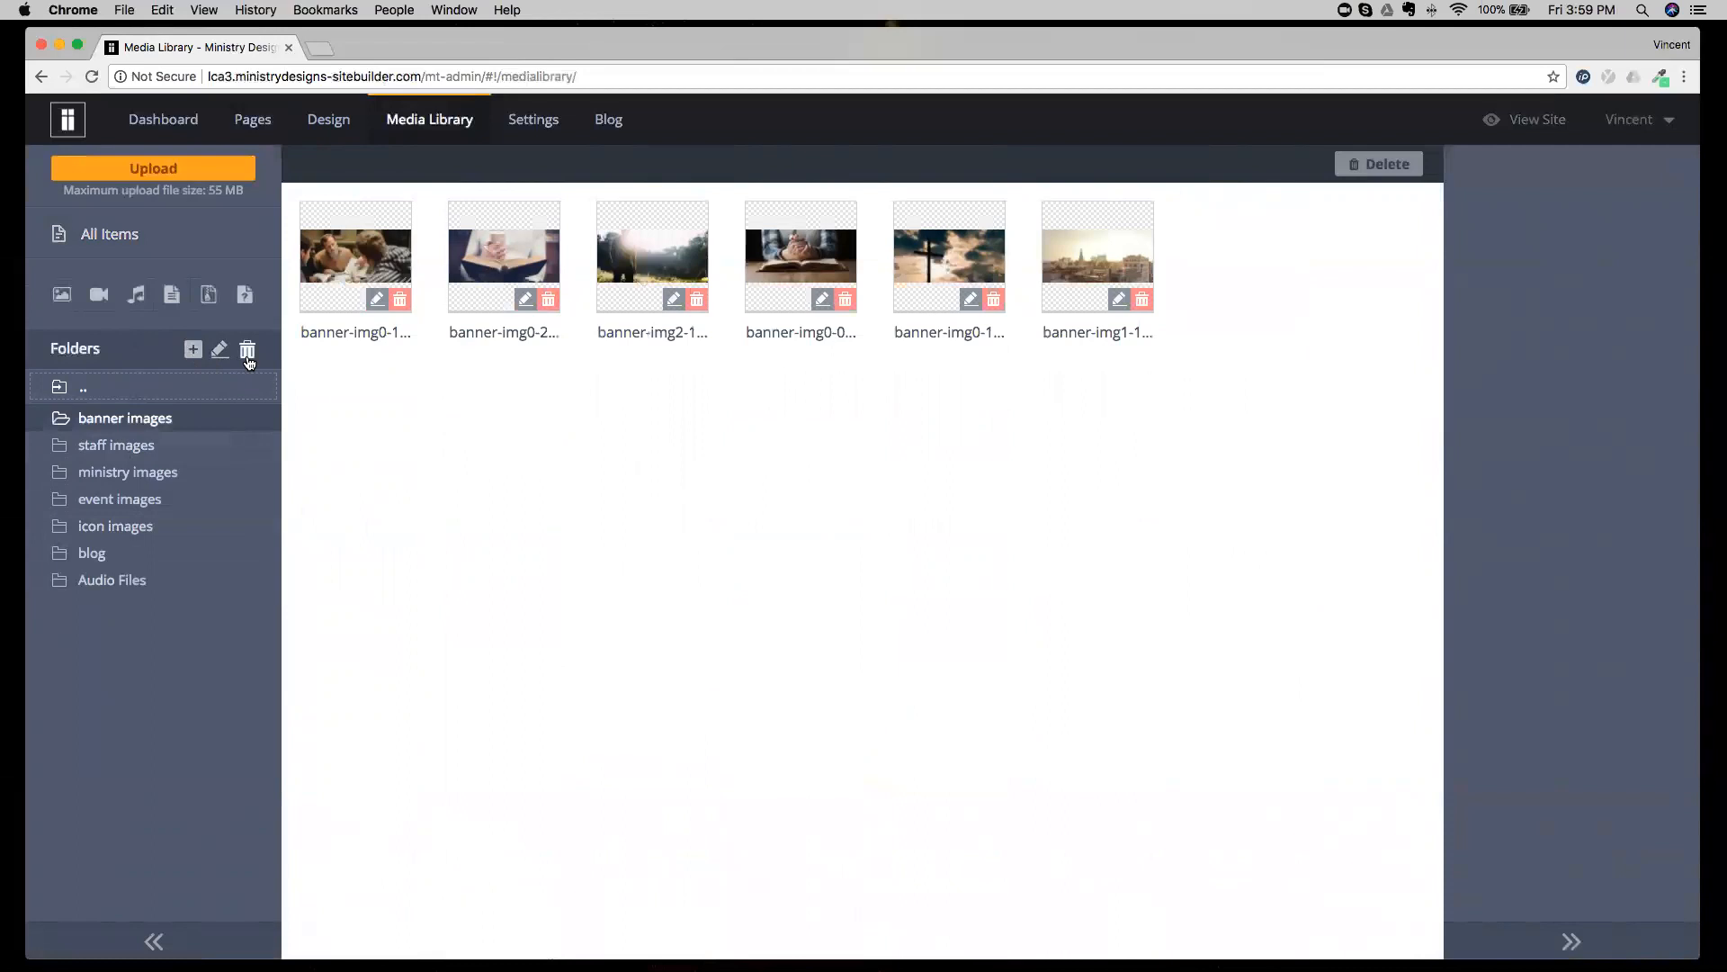
# Show all media items, filter them by video, audio and document type, and return to the full list.
pyautogui.click(106, 236)
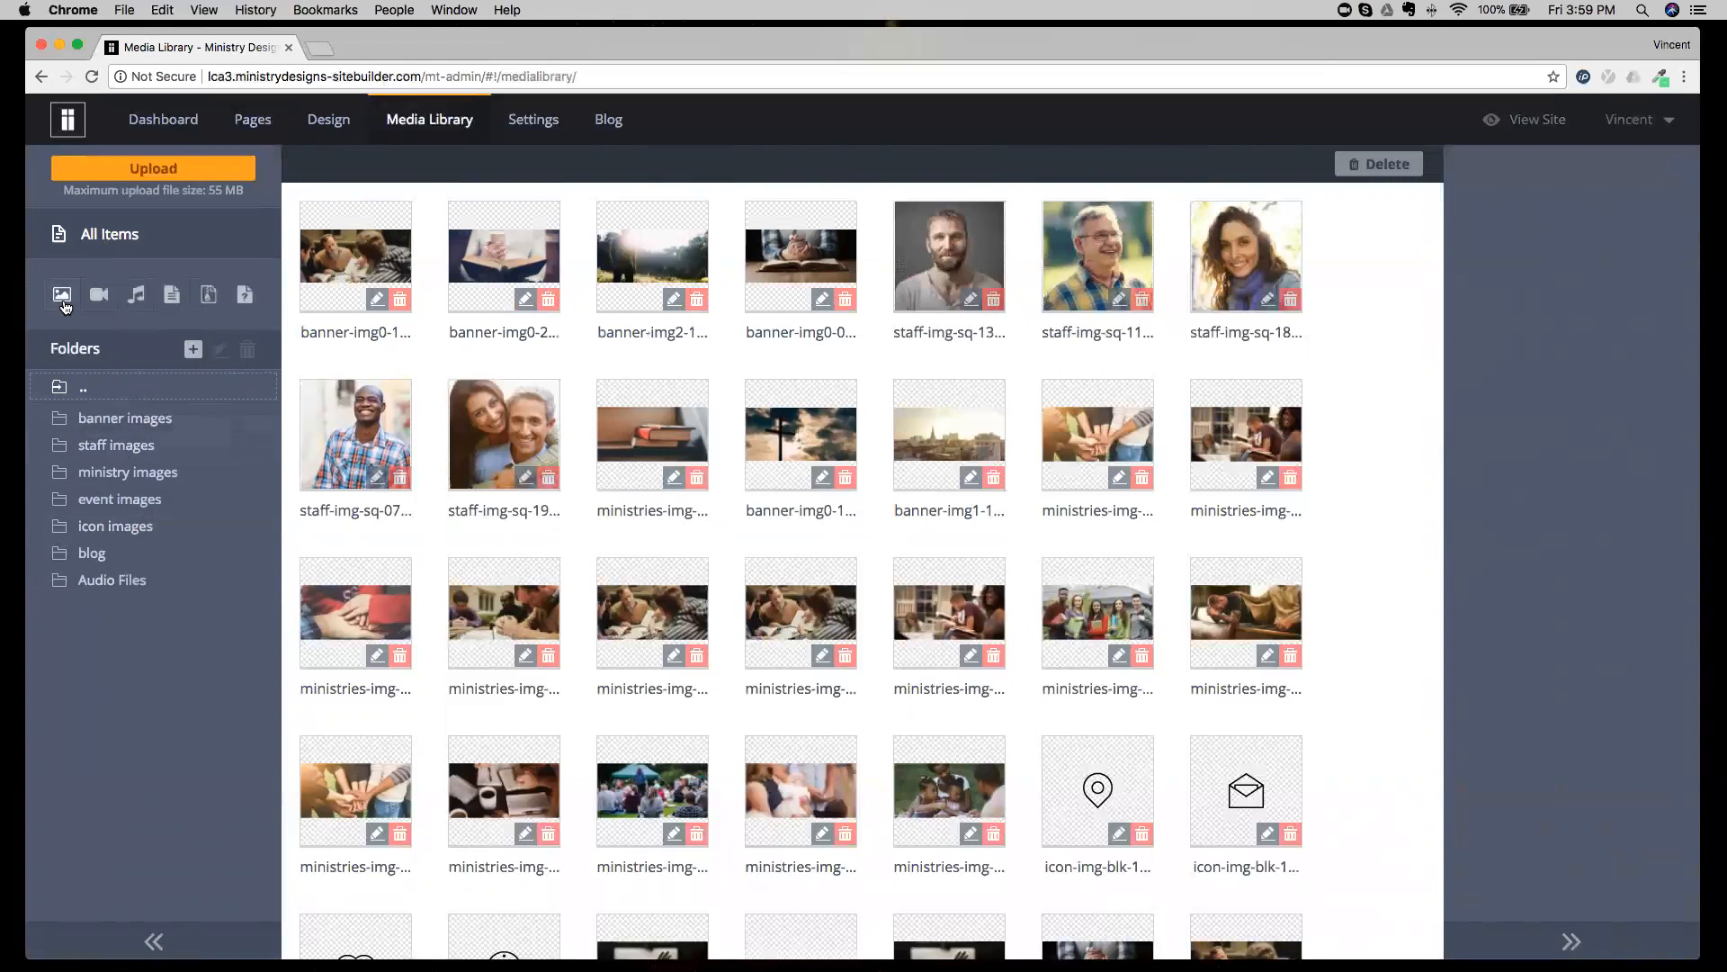
pyautogui.click(102, 304)
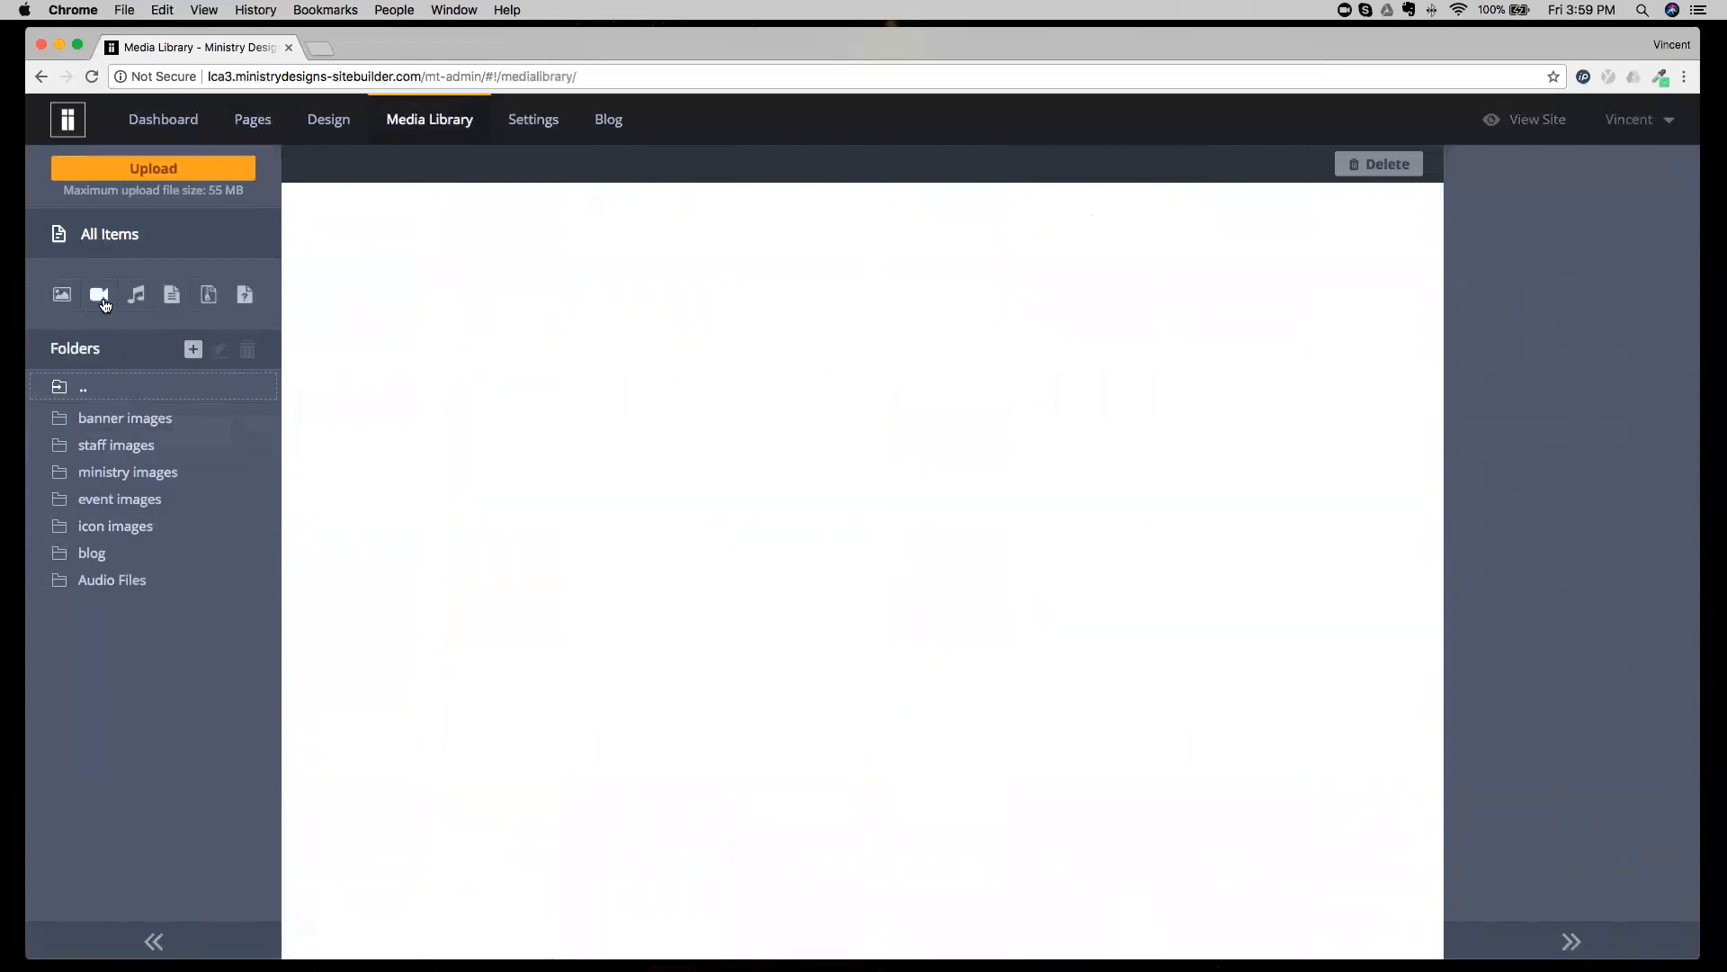
pyautogui.click(139, 306)
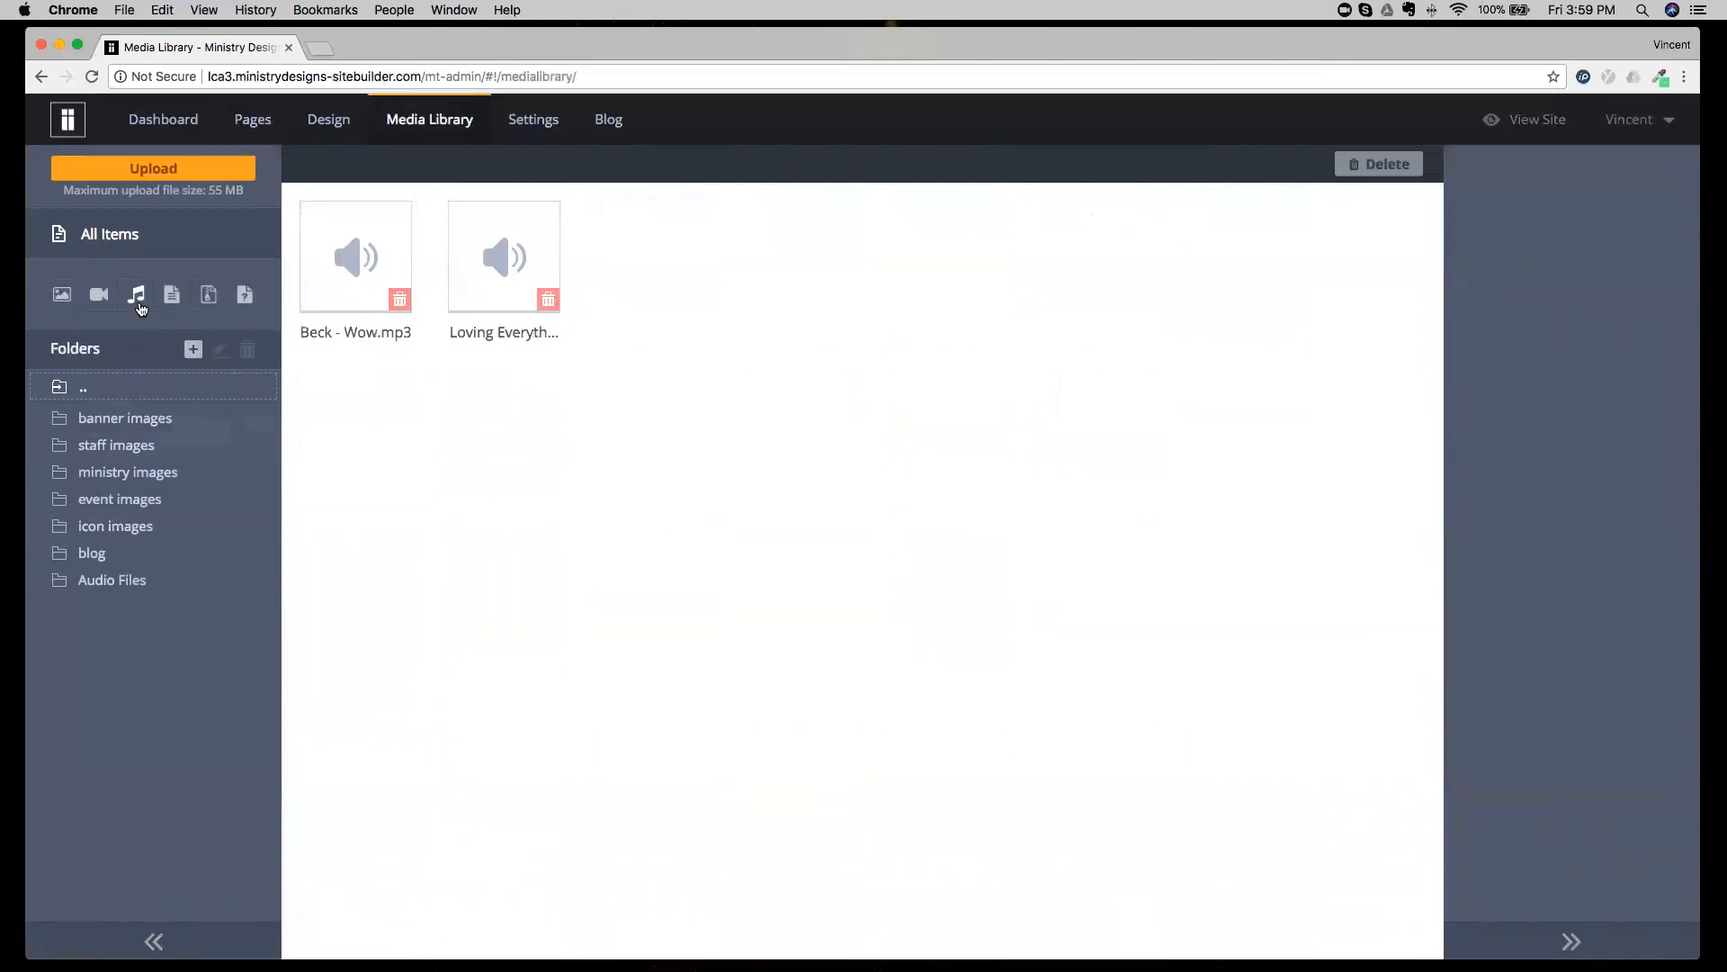
pyautogui.click(170, 295)
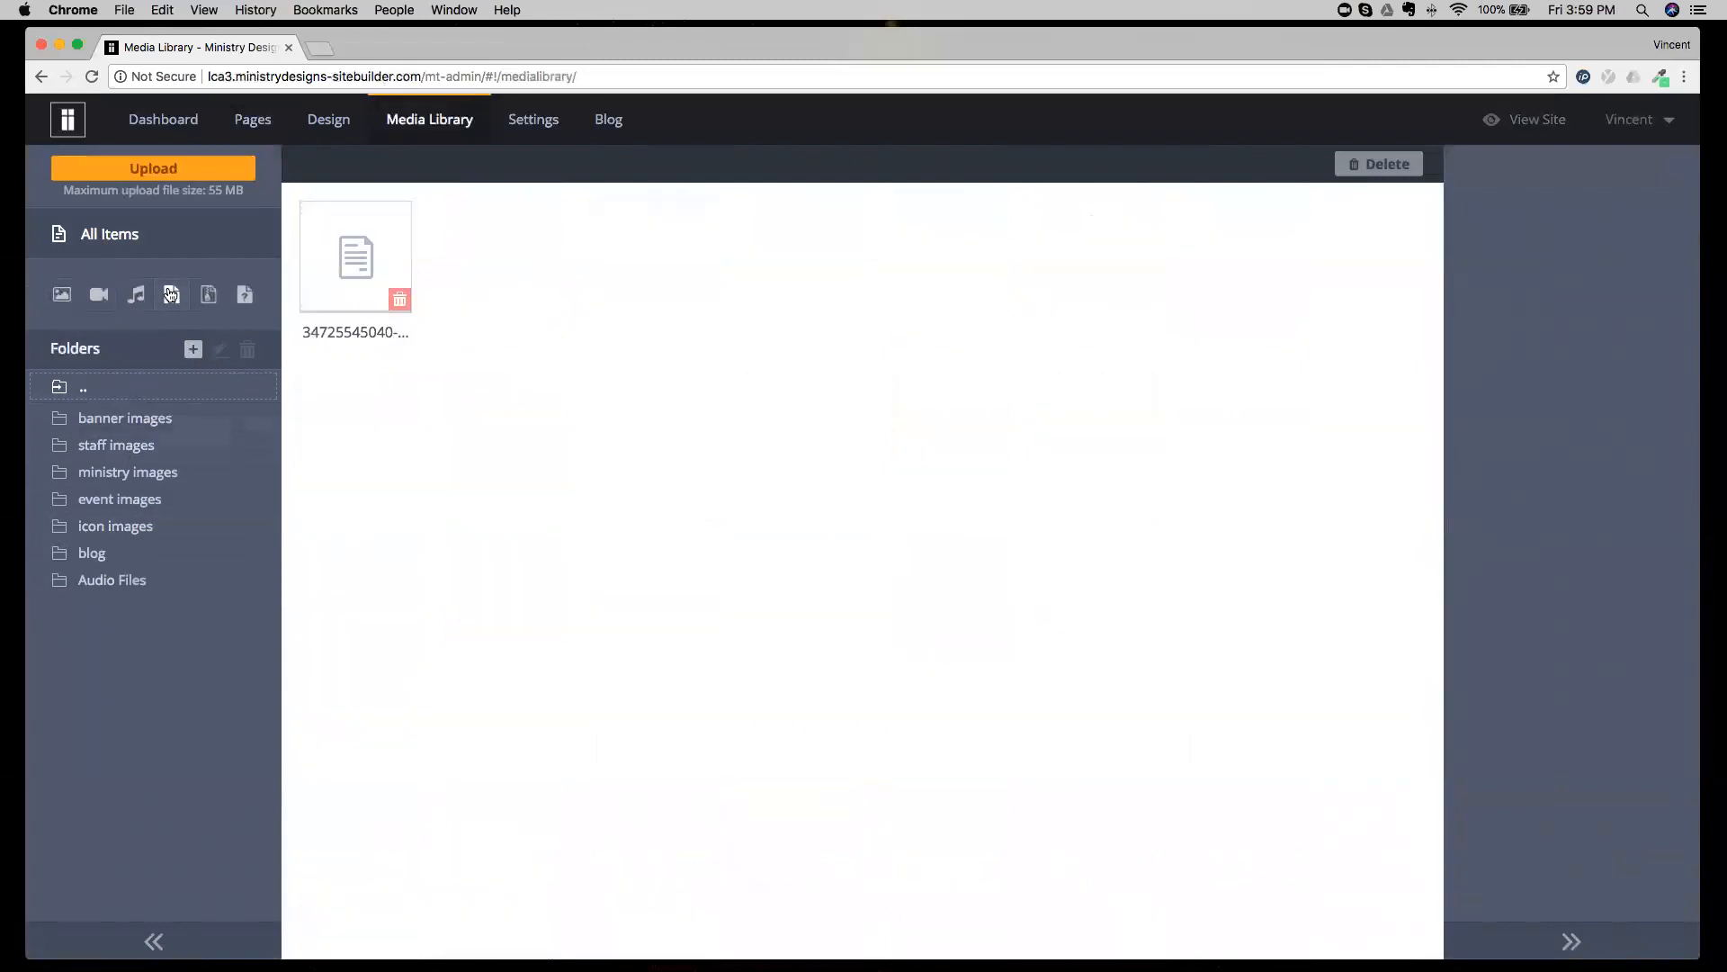
pyautogui.click(170, 295)
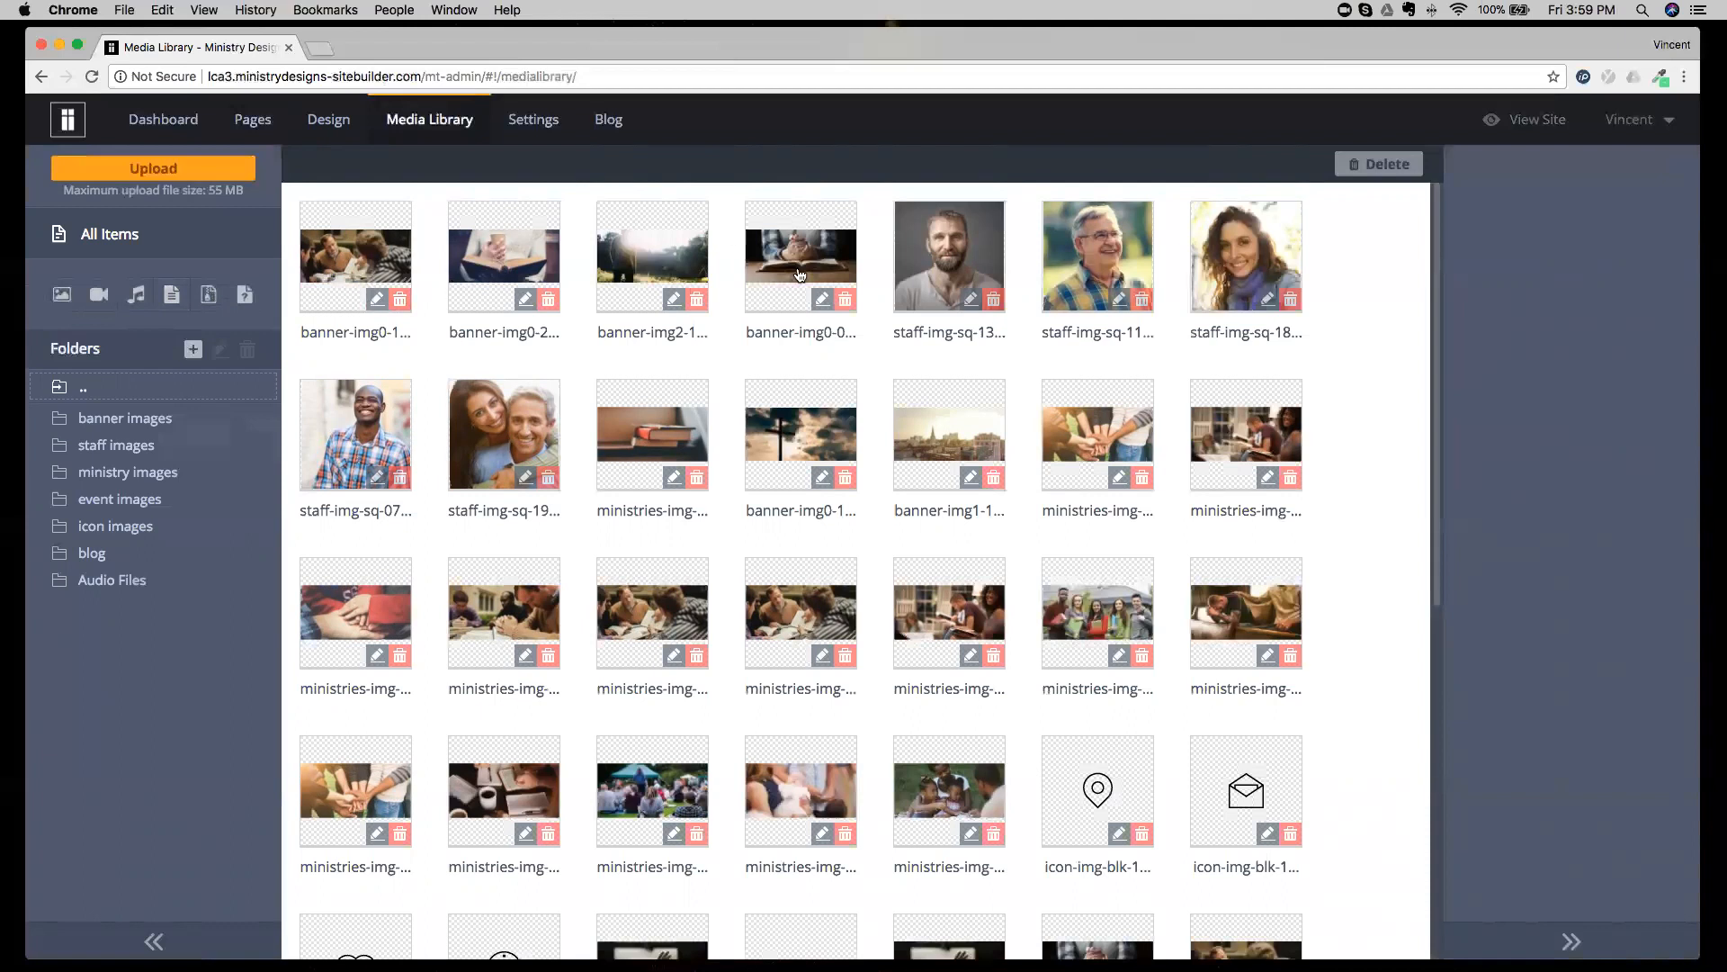
# Select the stacked-books image ministries-img-lg-22.jpg and examine its file URL, name, size, upload date and dimensions.
pyautogui.click(616, 428)
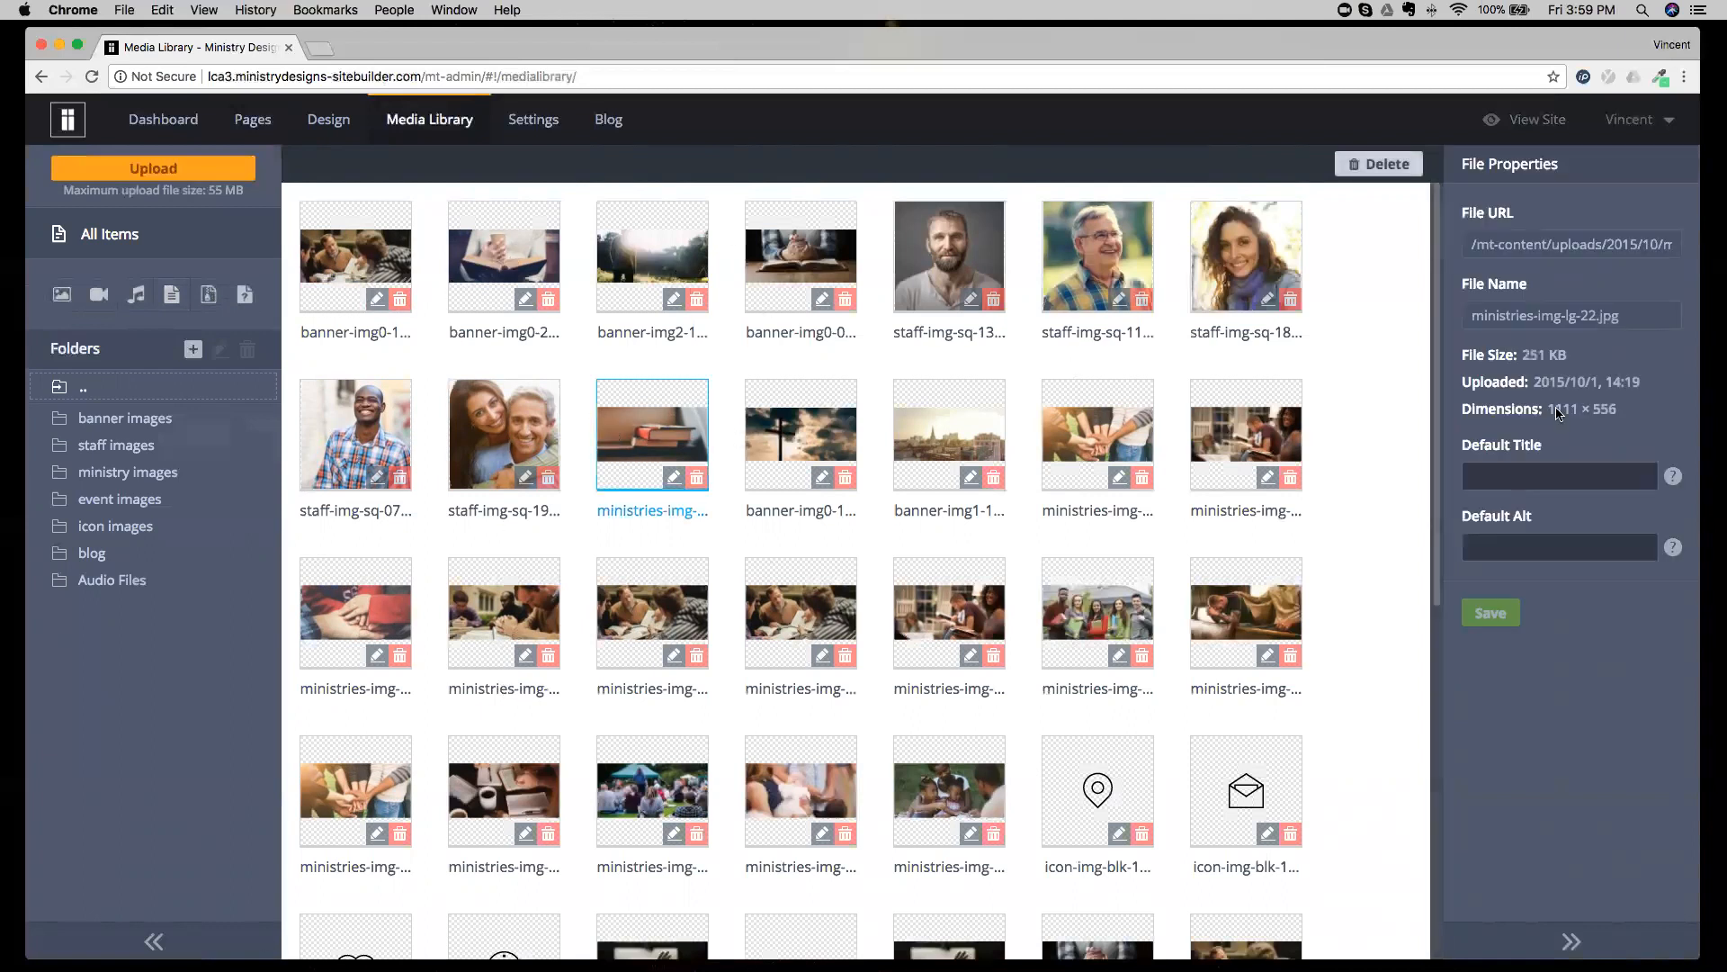
pyautogui.moveTo(1469, 208); pyautogui.dragTo(1534, 212)
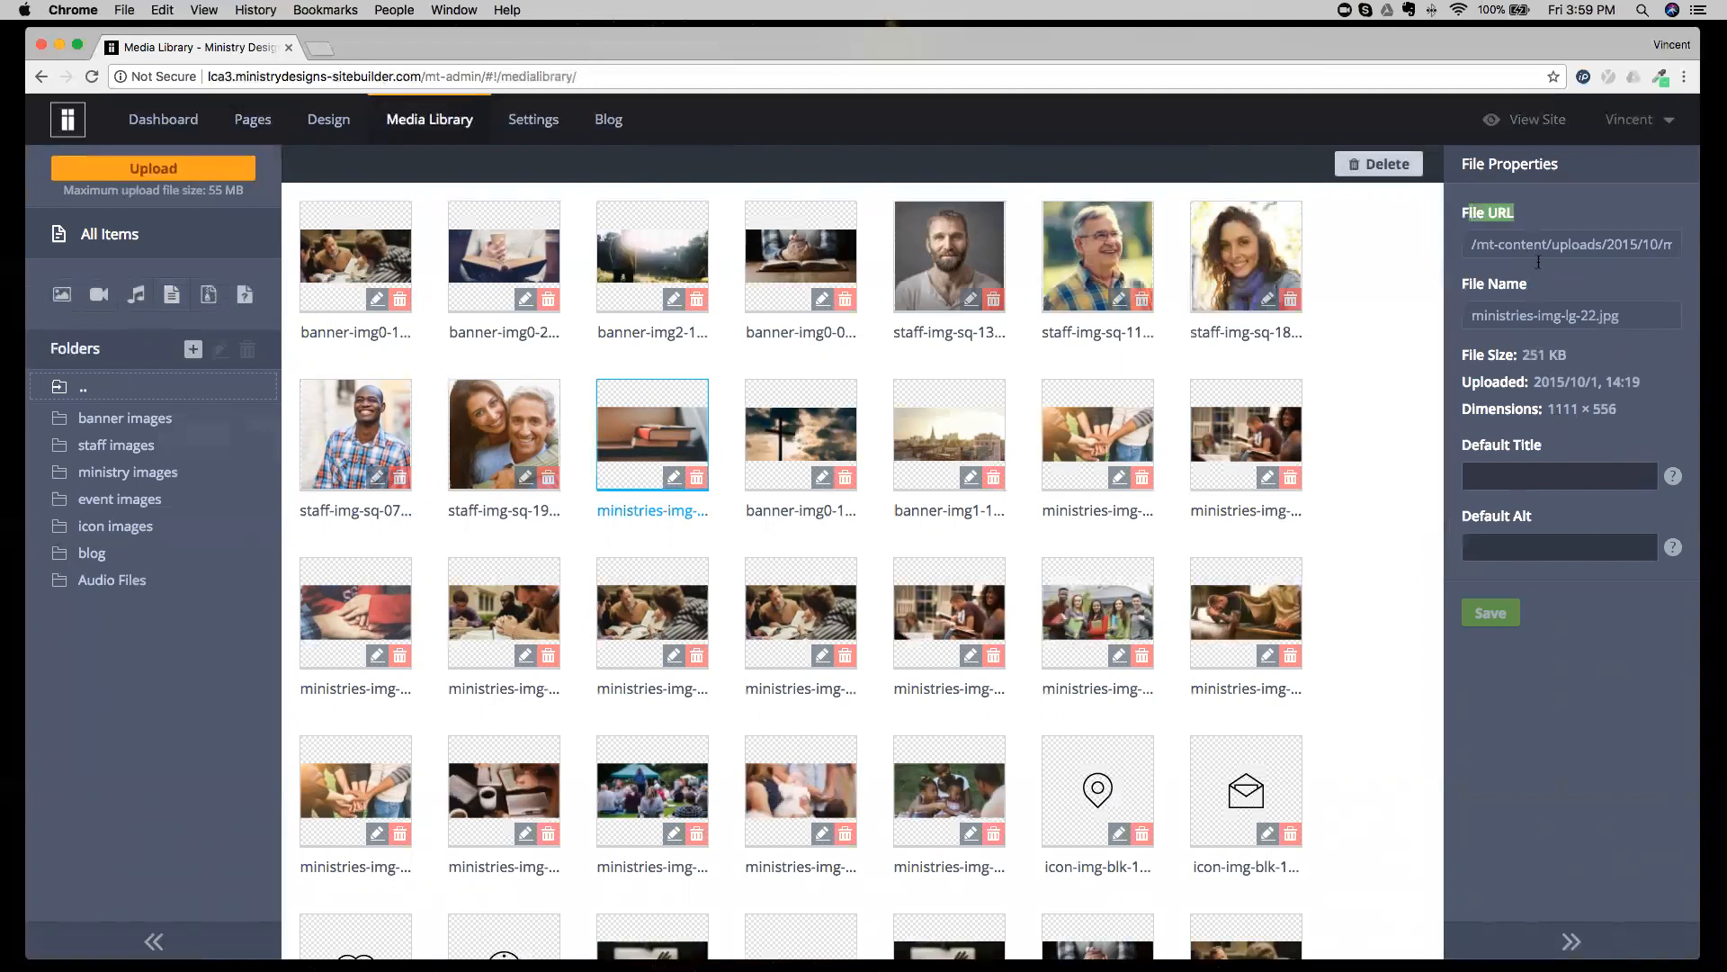
pyautogui.moveTo(1472, 287); pyautogui.dragTo(1508, 287)
pyautogui.moveTo(1484, 355); pyautogui.dragTo(1623, 381)
pyautogui.moveTo(1508, 416); pyautogui.dragTo(1633, 423)
pyautogui.click(1636, 422)
pyautogui.moveTo(1545, 410); pyautogui.dragTo(1635, 410)
pyautogui.click(1635, 410)
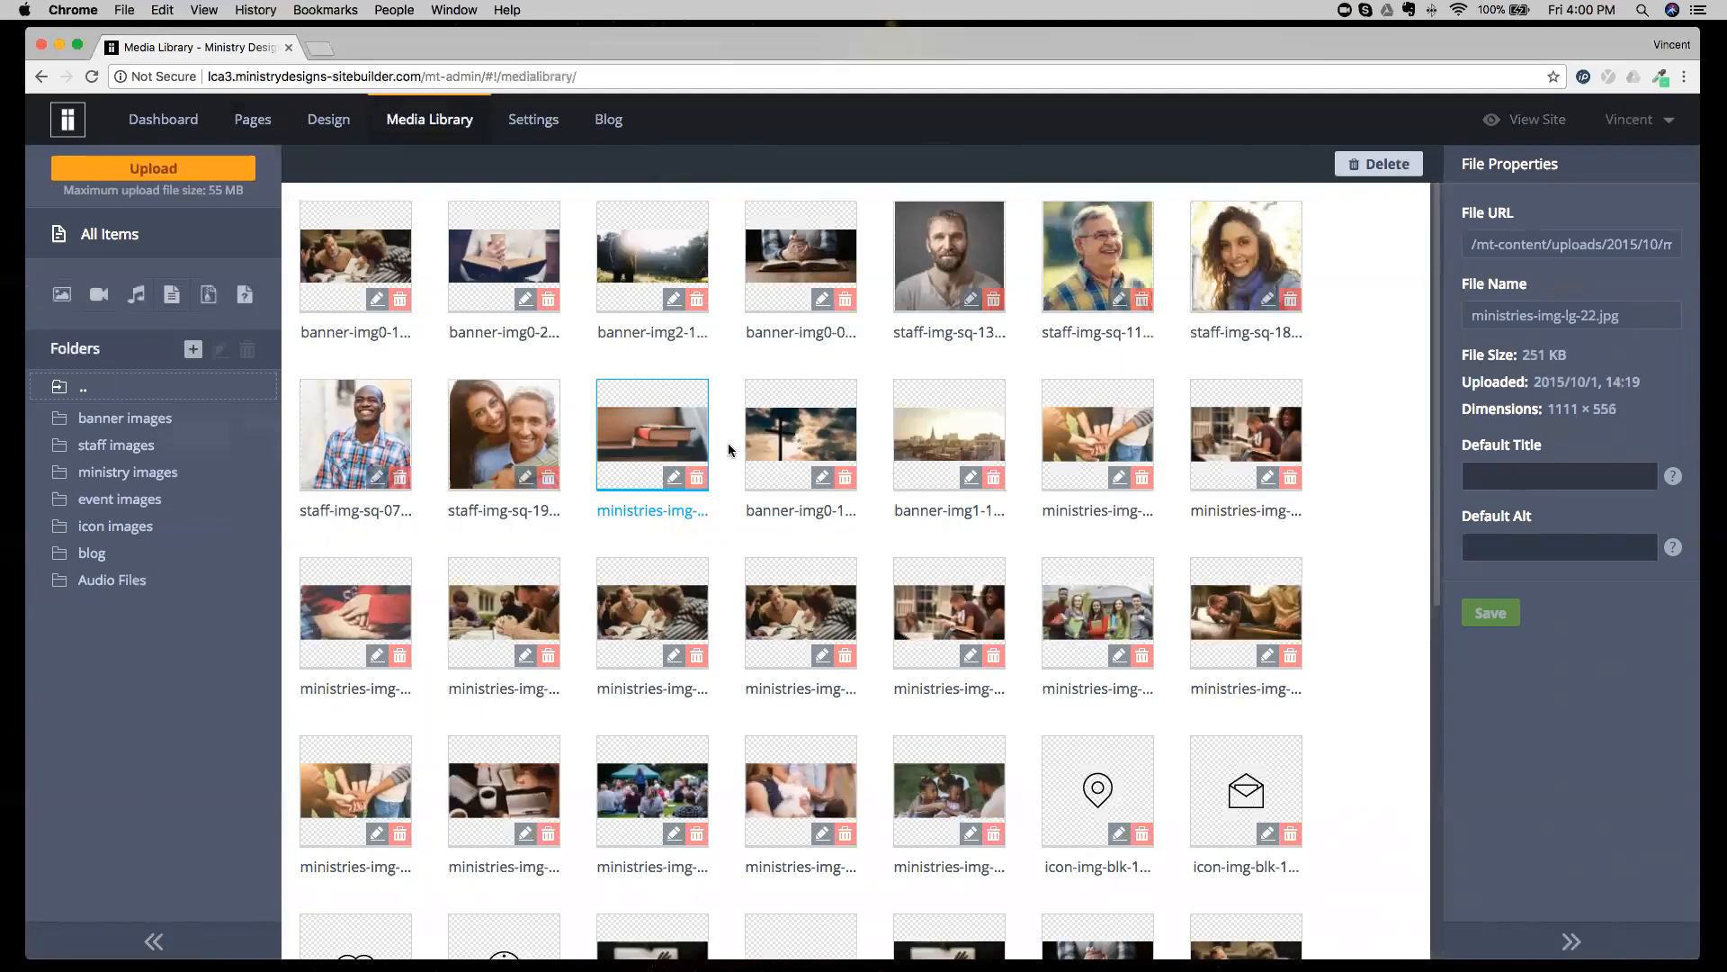
# Open the stacked-books image in the Photo Editor, inspect its Resize width and height, and close the editor without applying.
pyautogui.scroll(-5, 682, 495)
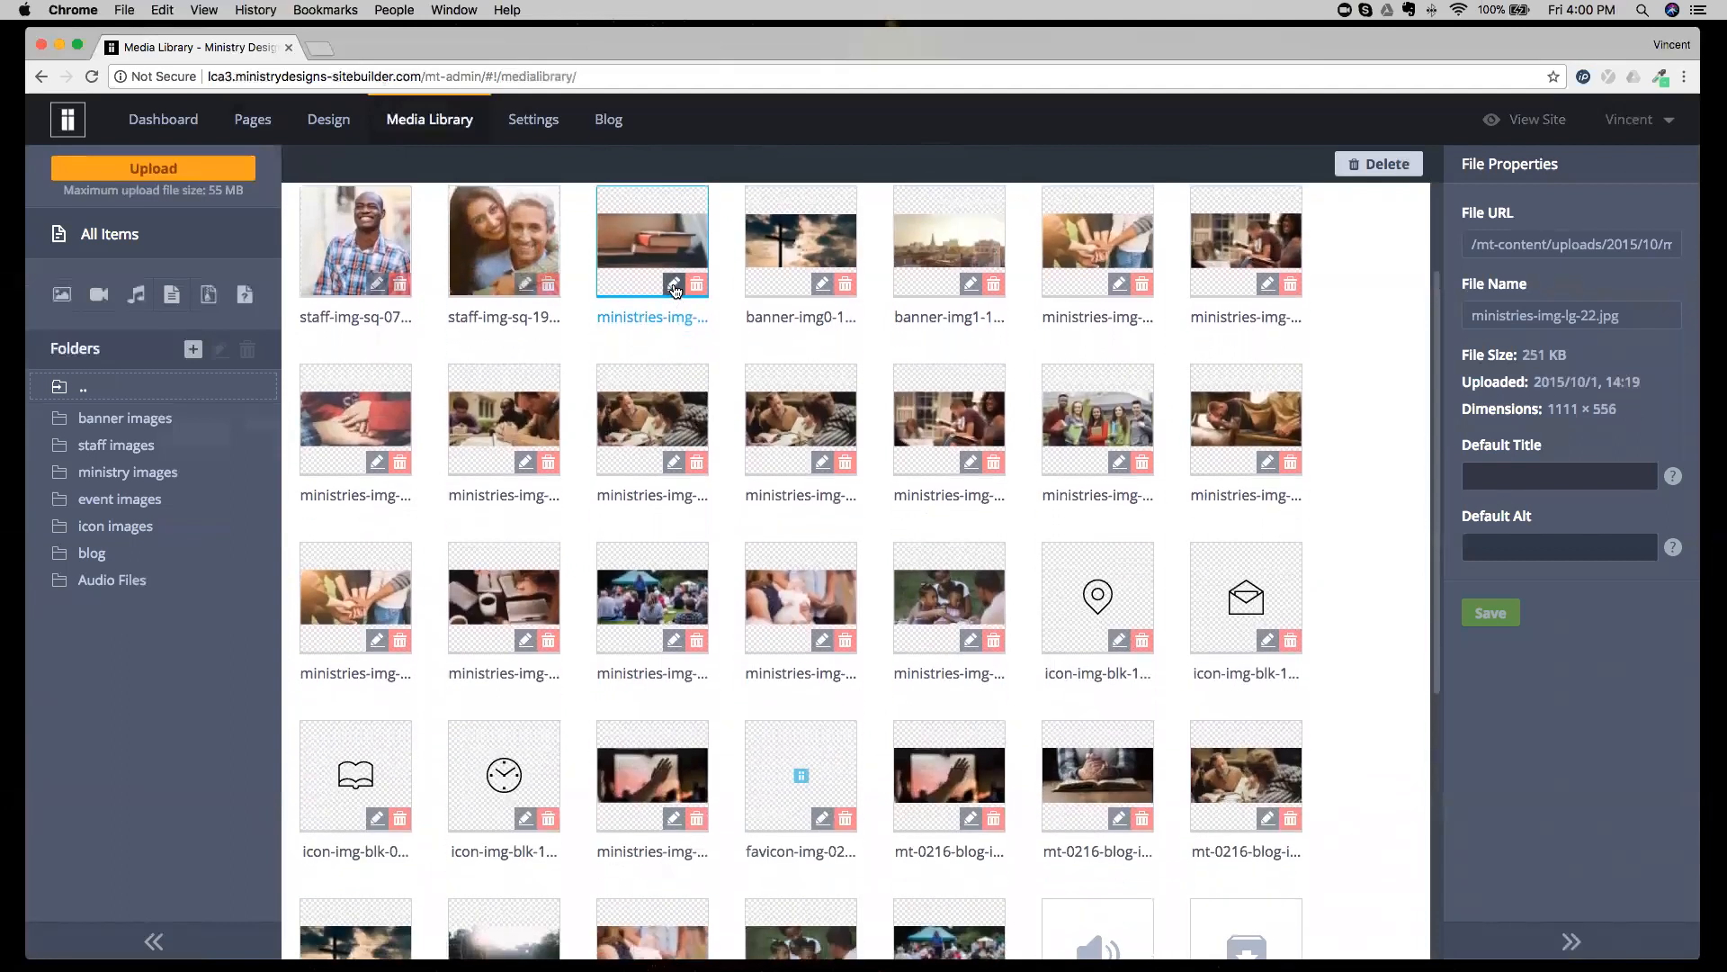
pyautogui.scroll(3, 675, 290)
pyautogui.click(674, 393)
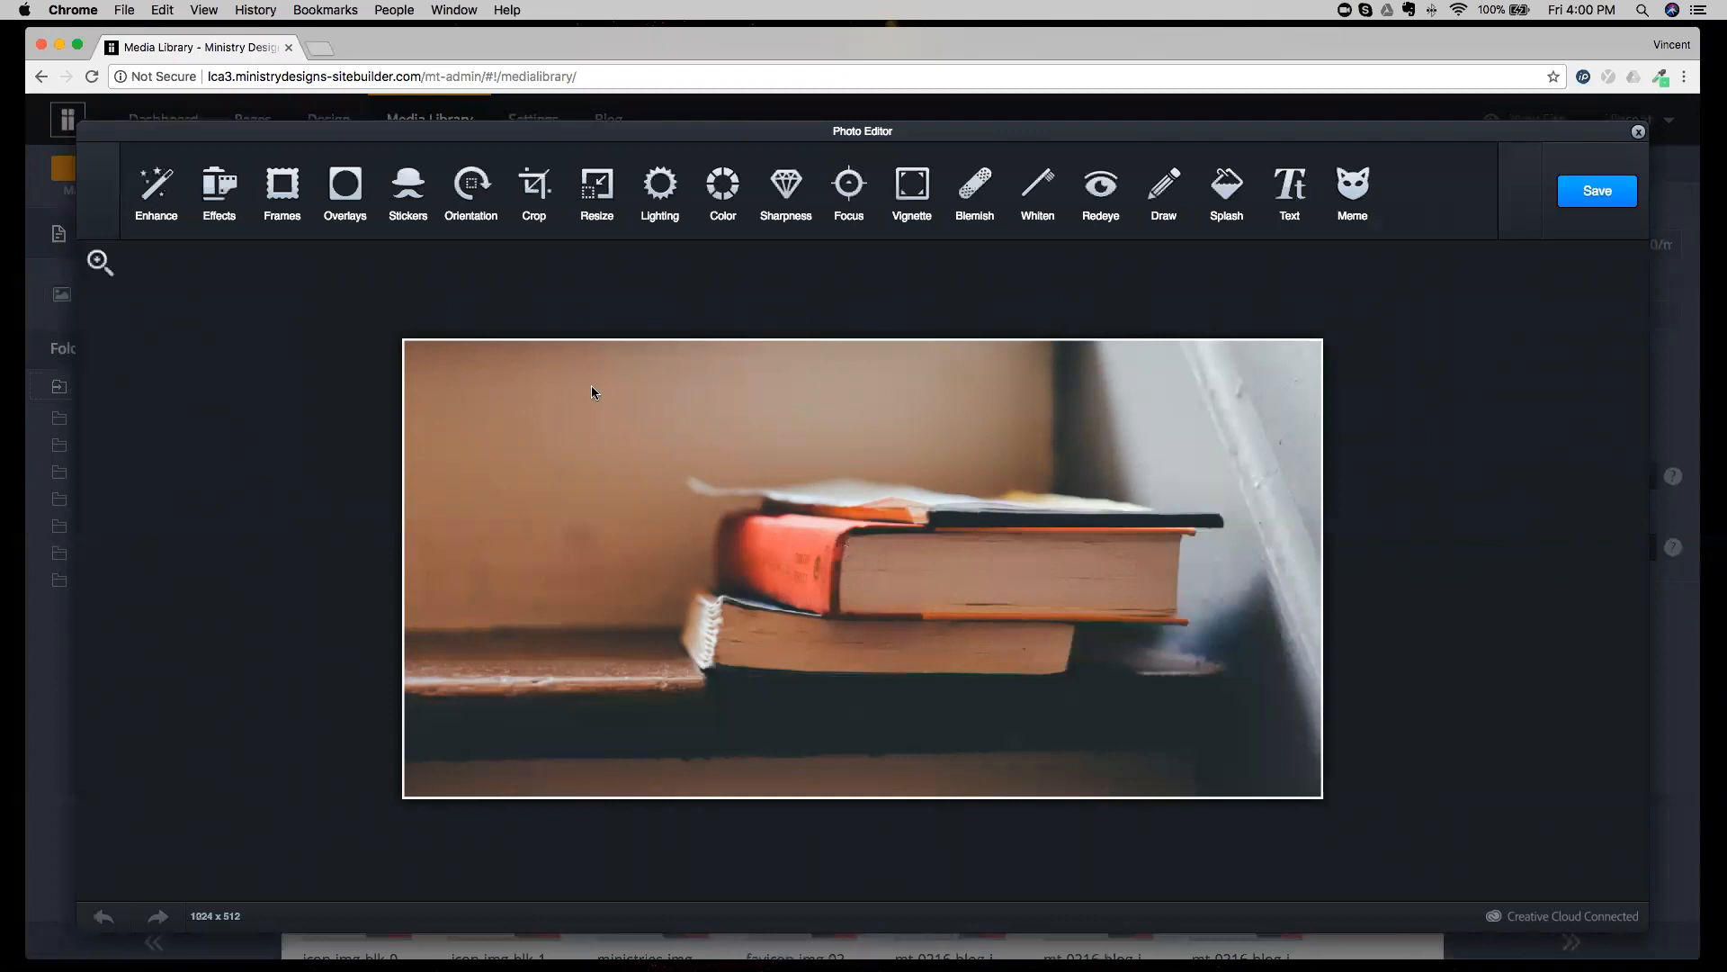
pyautogui.click(592, 200)
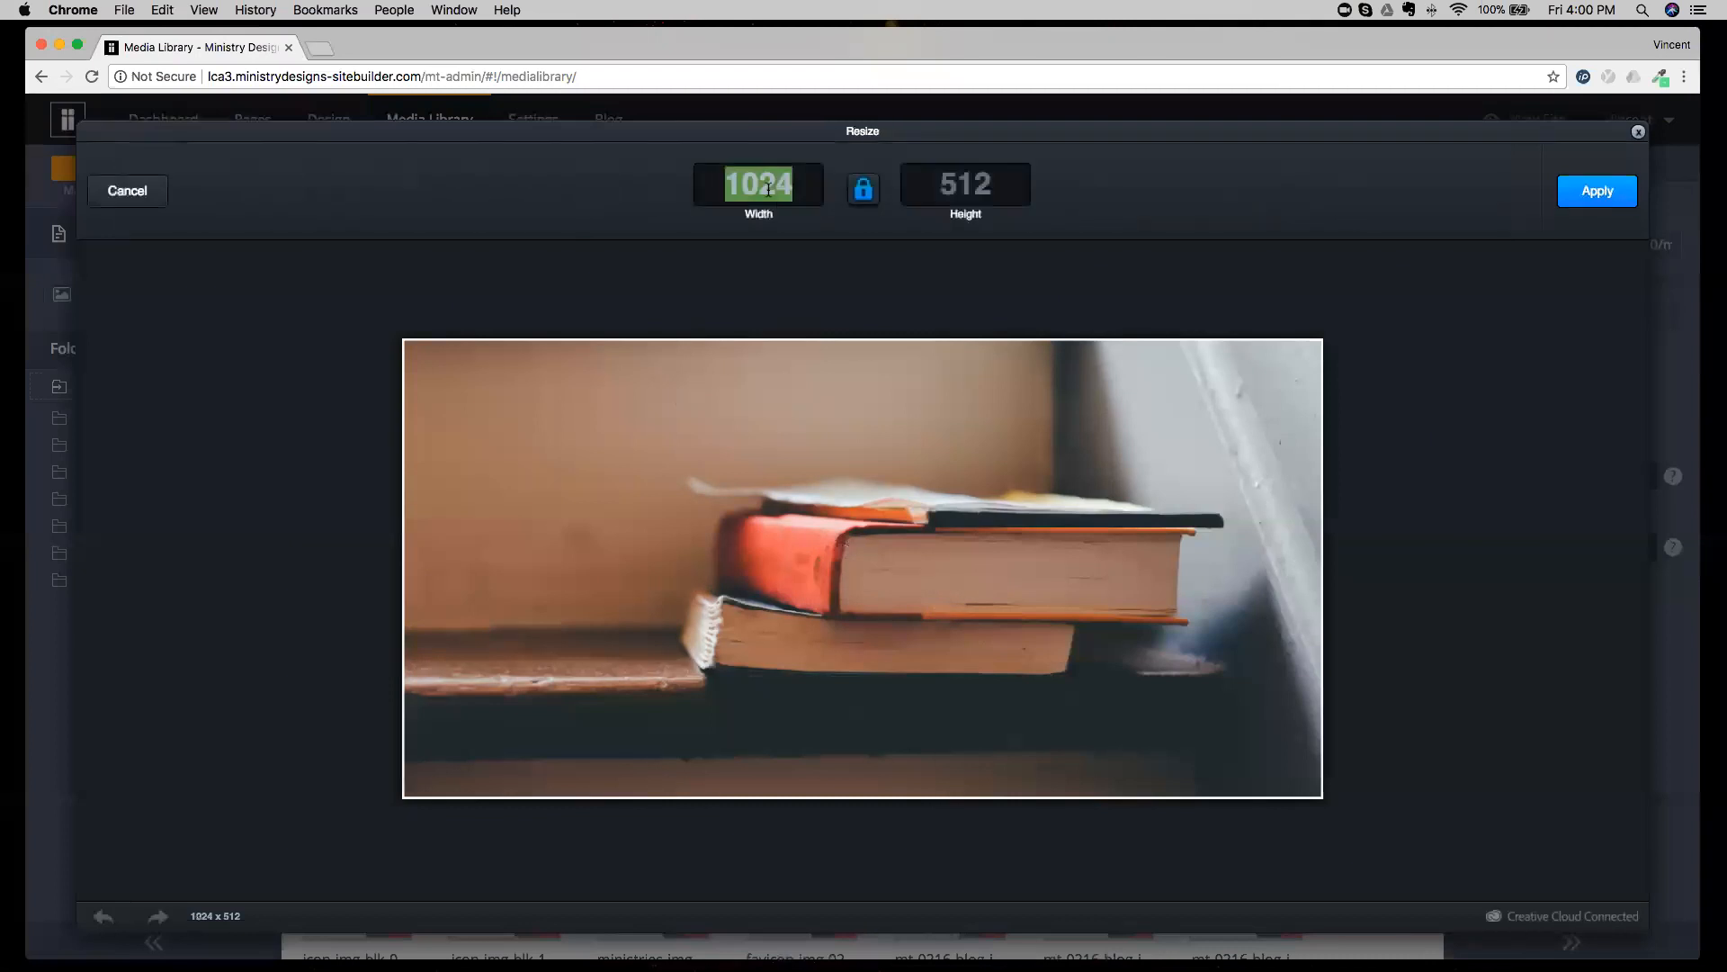
pyautogui.click(803, 194)
pyautogui.moveTo(803, 195); pyautogui.dragTo(688, 194)
pyautogui.moveTo(991, 189)
pyautogui.mouseDown()
pyautogui.moveTo(909, 192)
pyautogui.moveTo(978, 191)
pyautogui.mouseUp()
pyautogui.click(1011, 188)
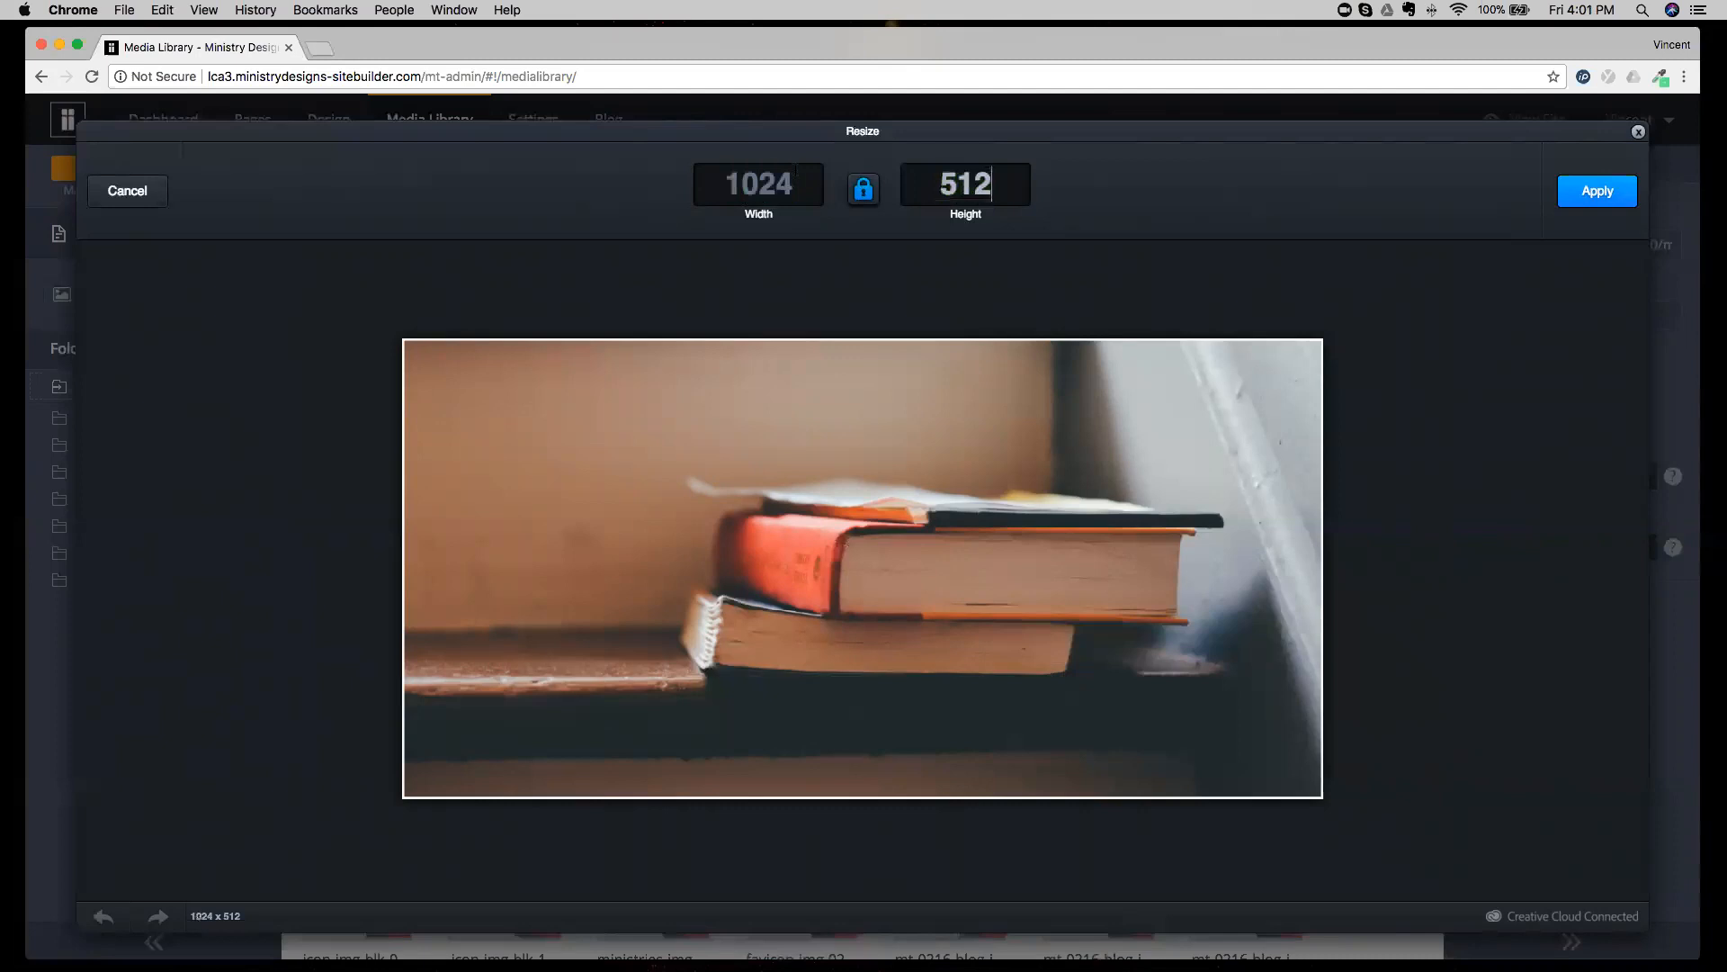
pyautogui.click(1637, 132)
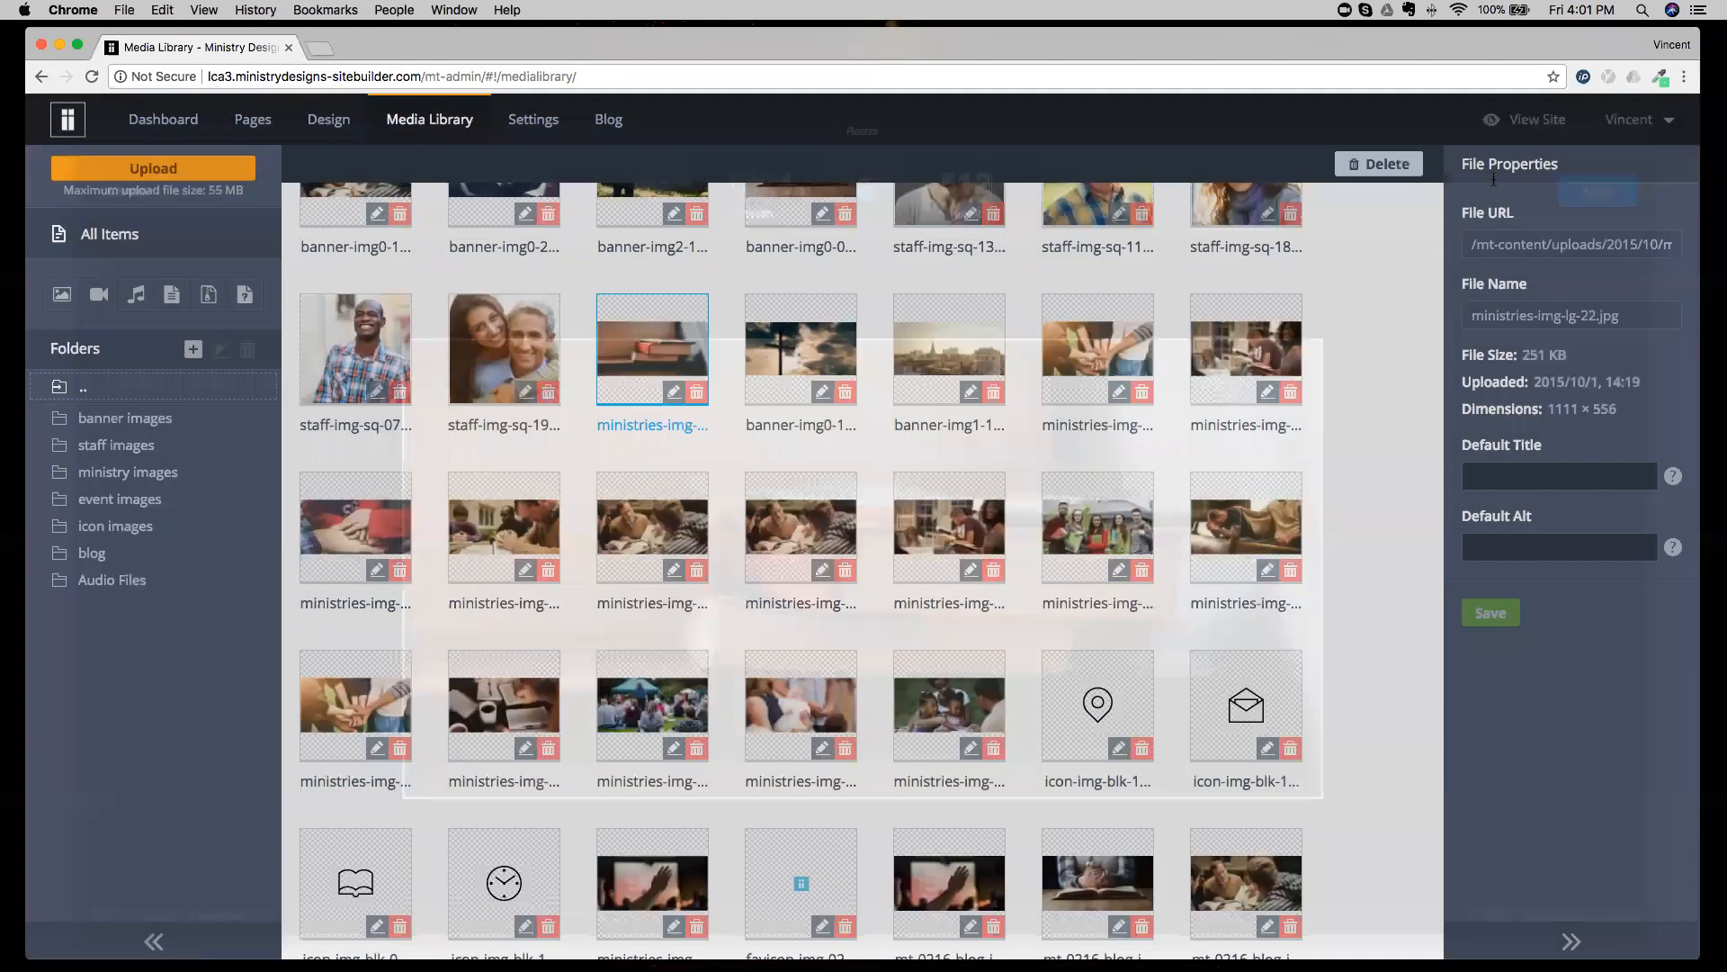
# Crop the stacked-books image's upper and lower edges to about 1024 × 452 in the Photo Editor and save it.
pyautogui.click(670, 393)
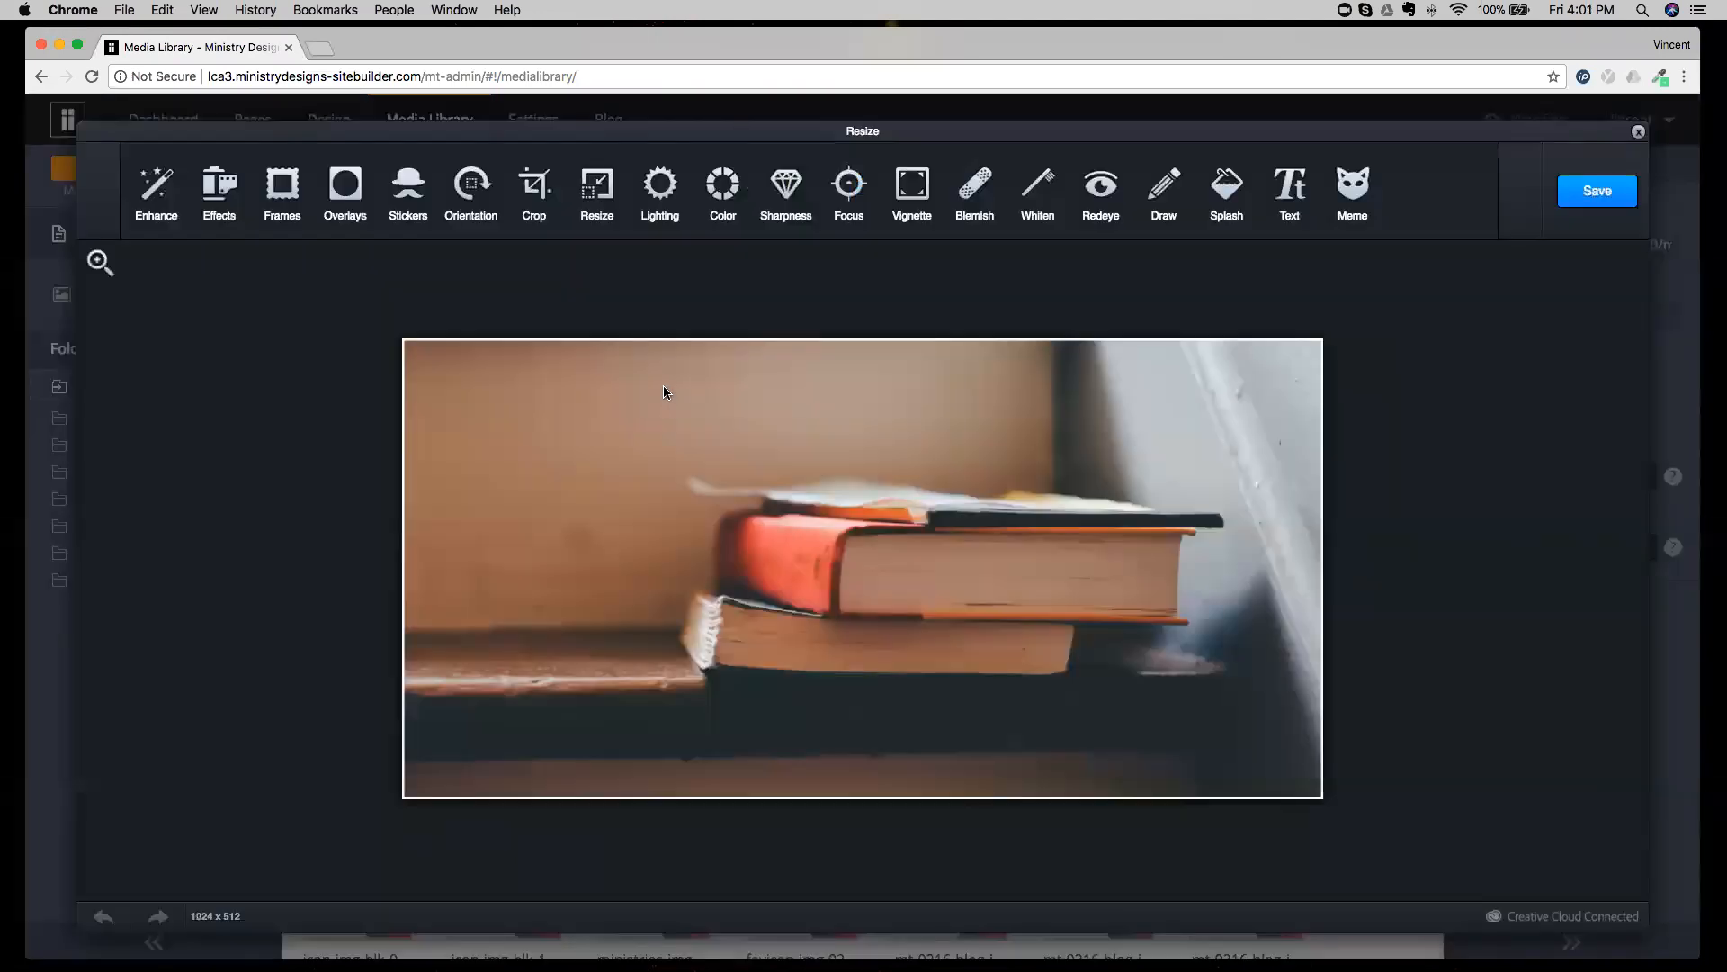
pyautogui.click(533, 187)
pyautogui.moveTo(401, 350); pyautogui.dragTo(401, 372)
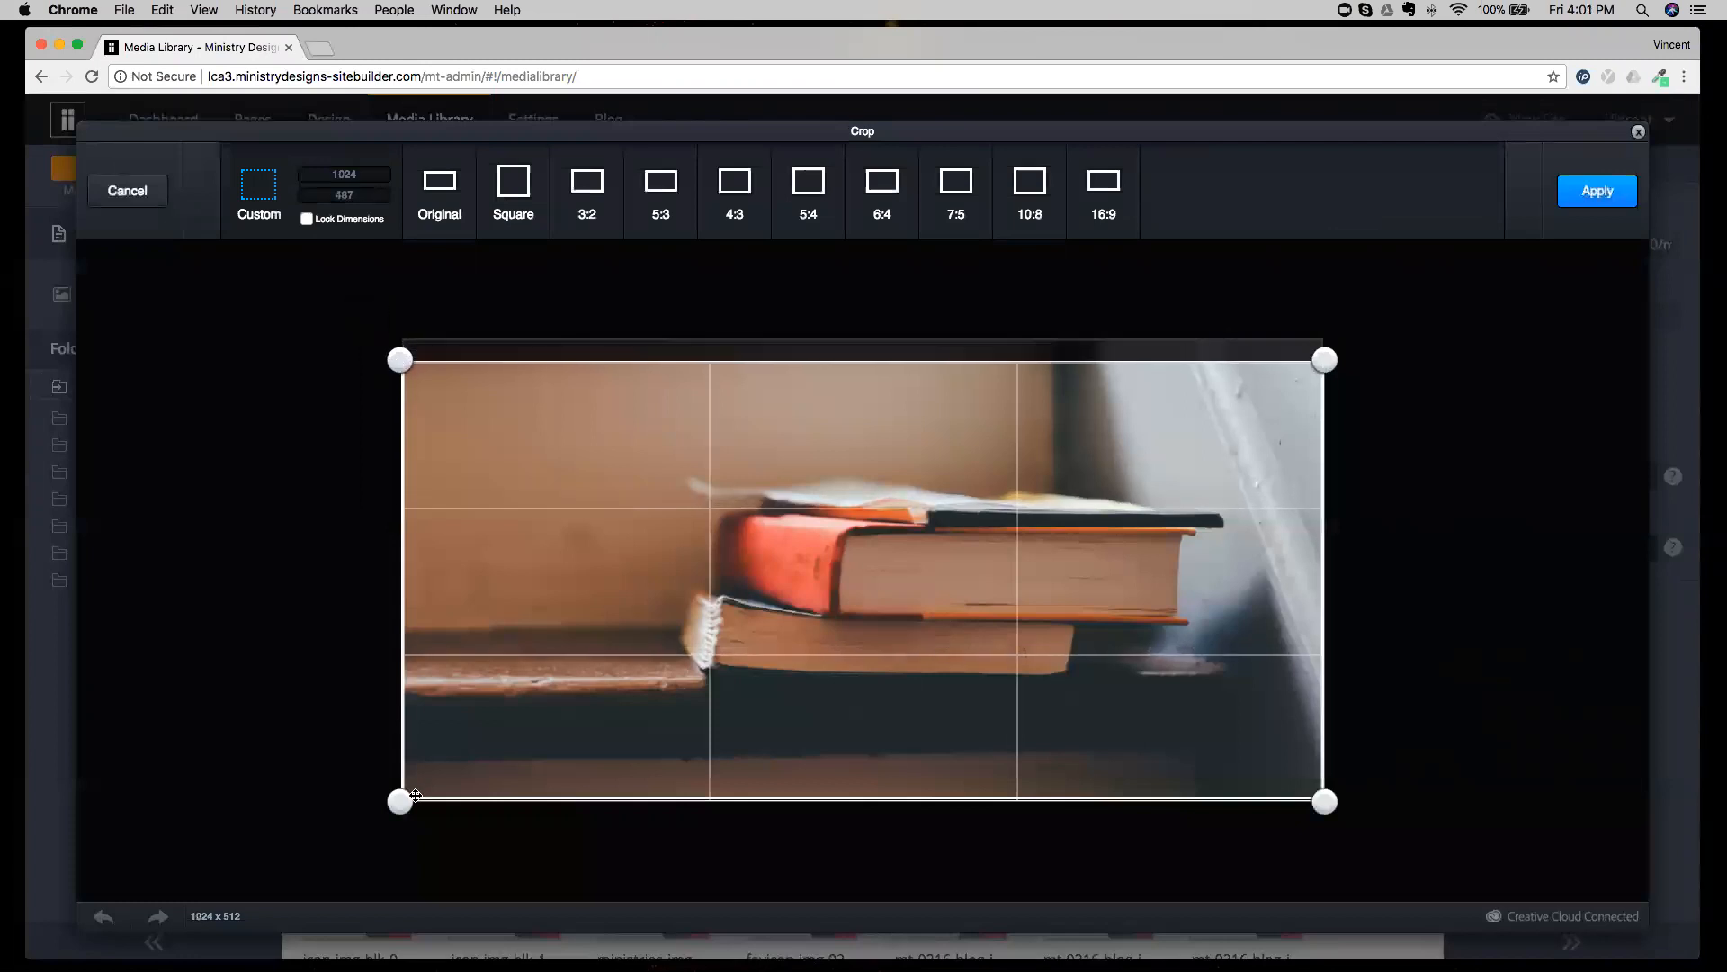
pyautogui.moveTo(399, 800); pyautogui.dragTo(399, 772)
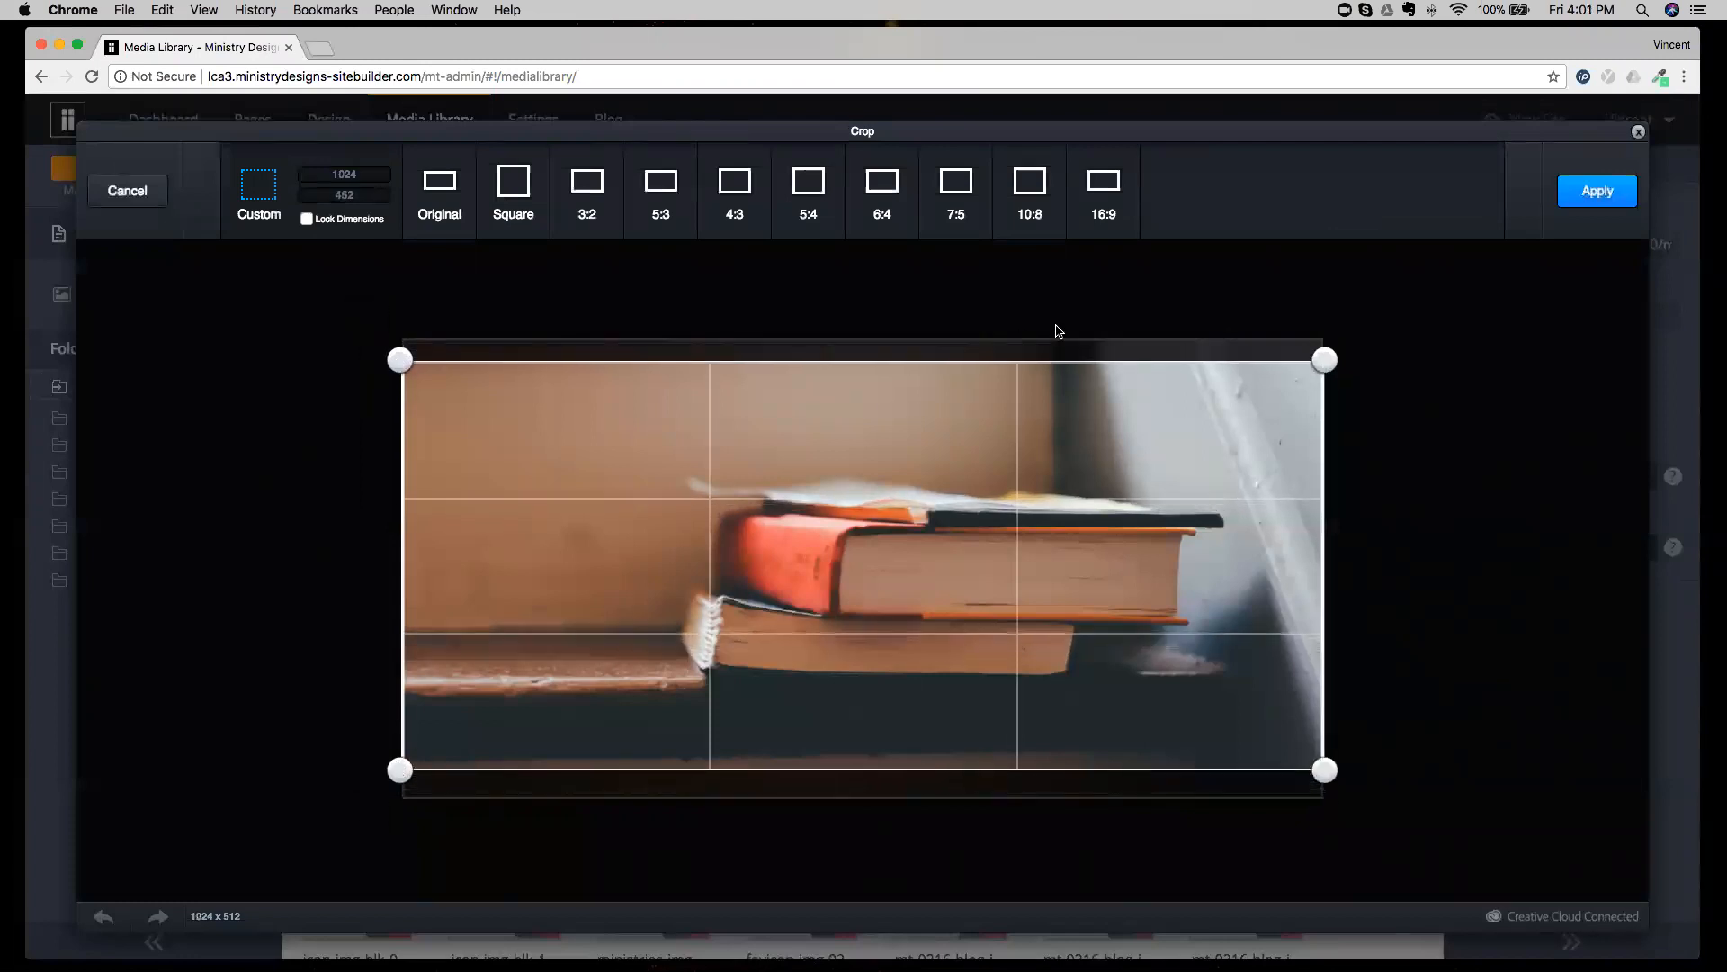
pyautogui.click(1582, 202)
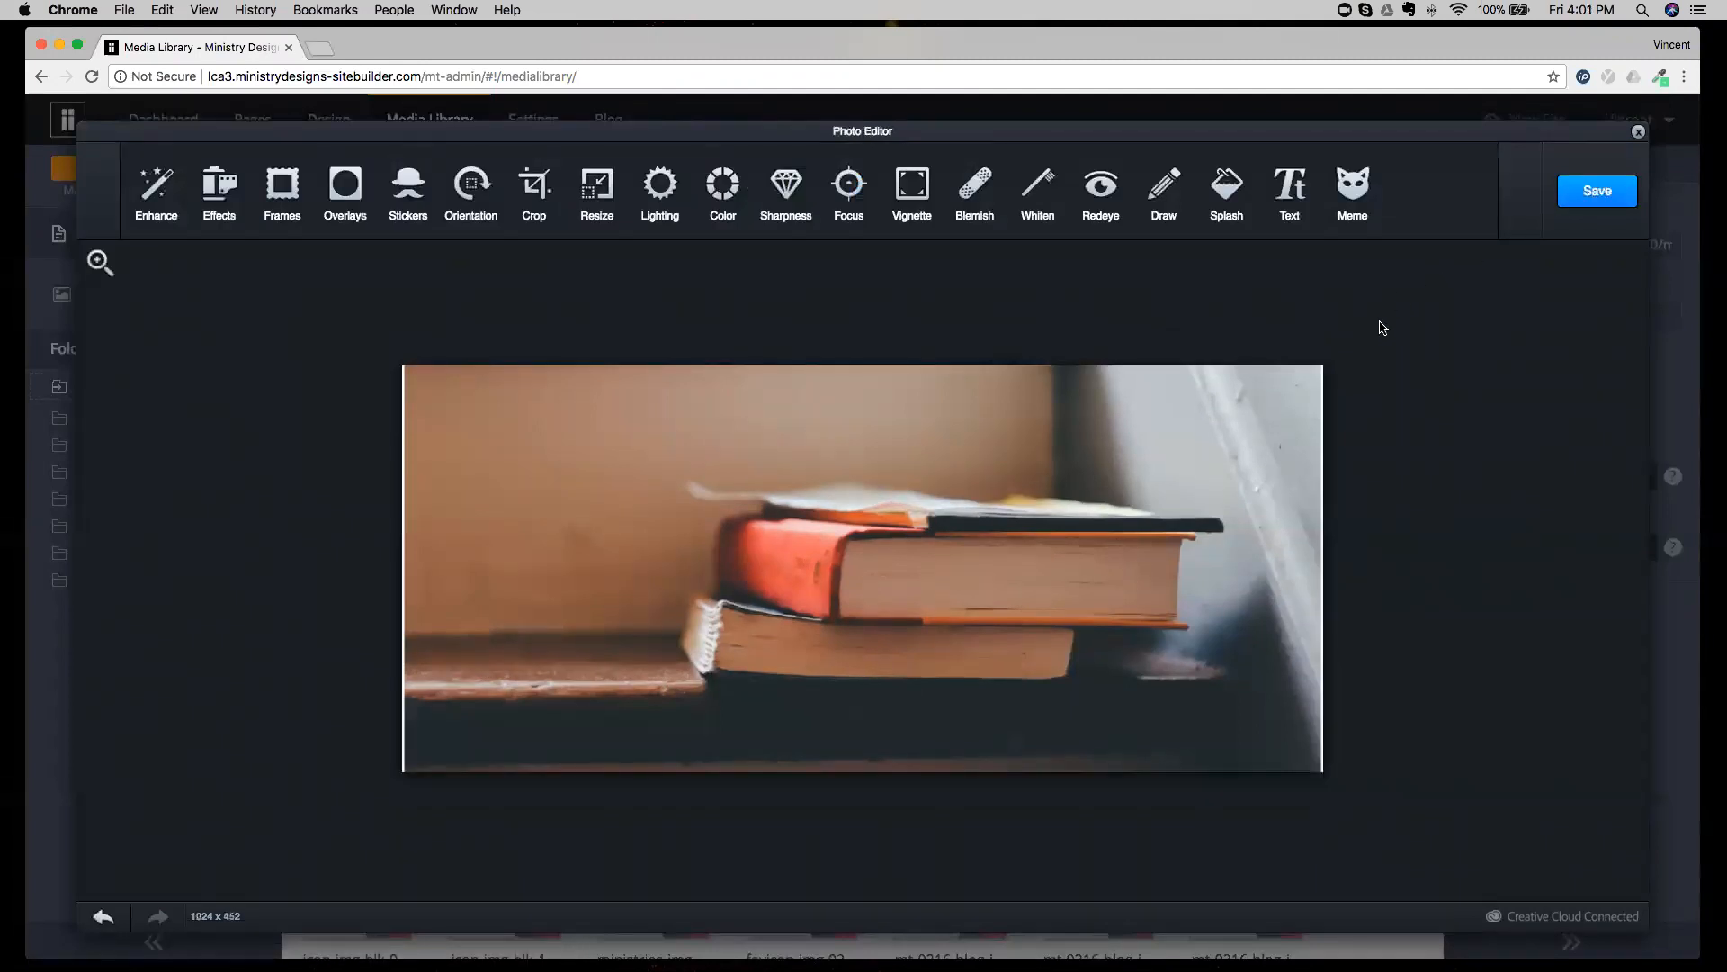
pyautogui.click(1597, 190)
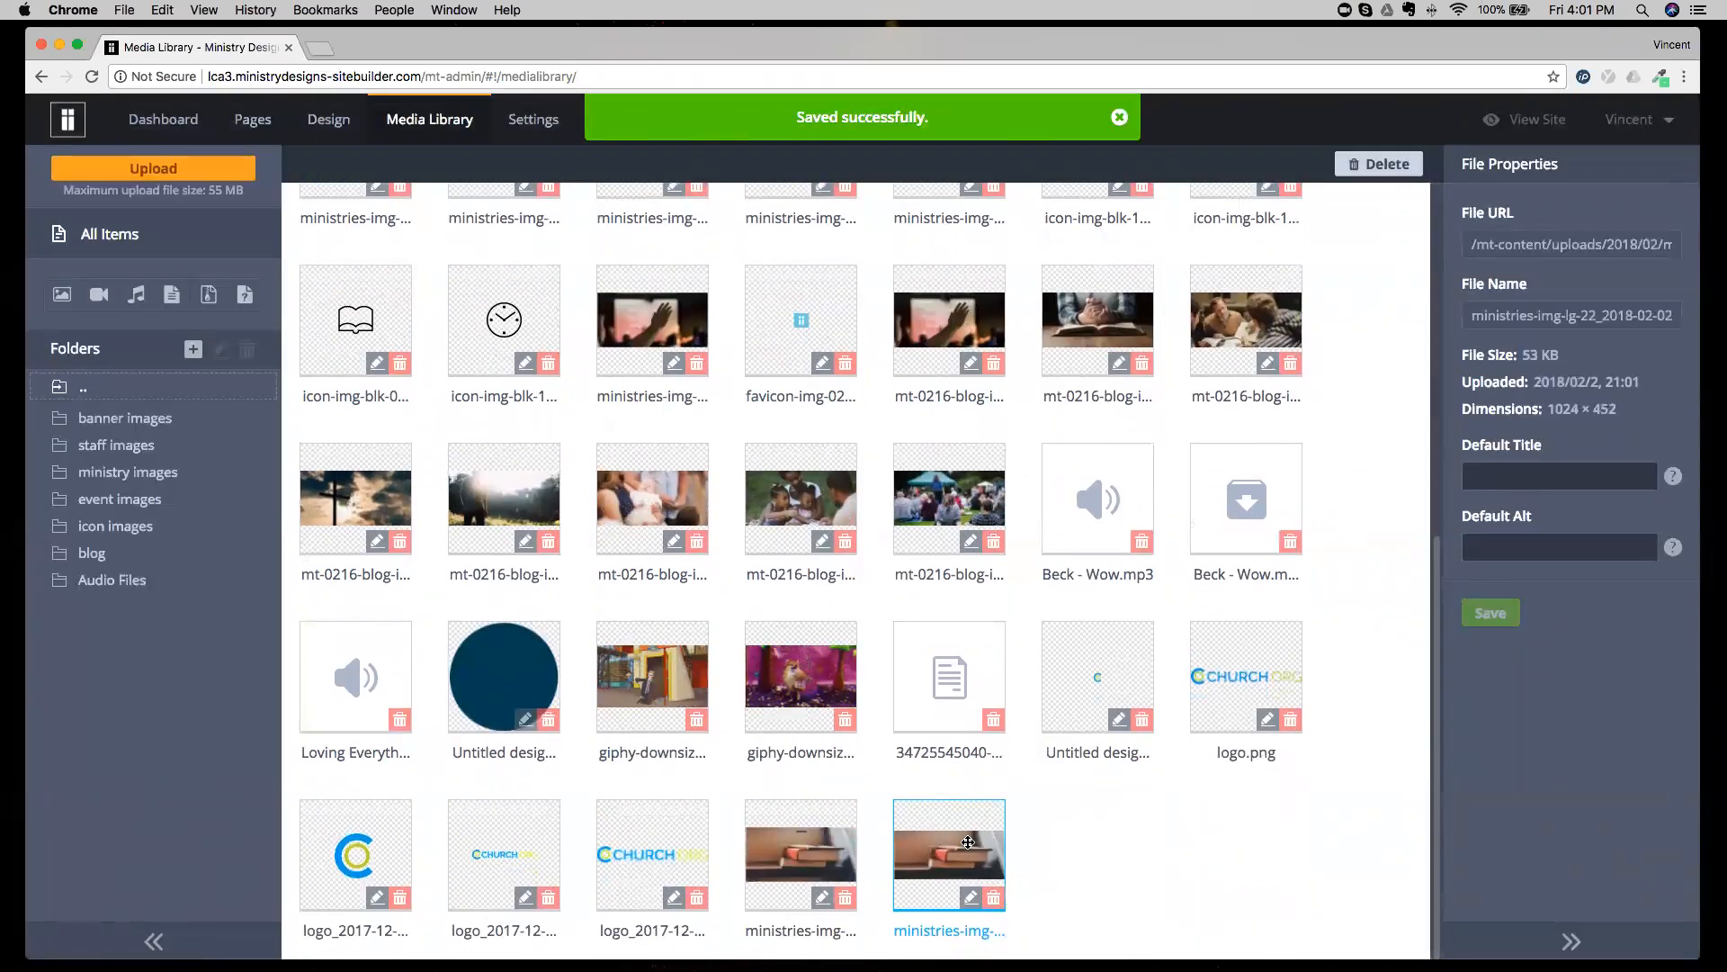
# Delete the newly saved cropped copy of the stacked-books image from the Media Library.
pyautogui.click(993, 899)
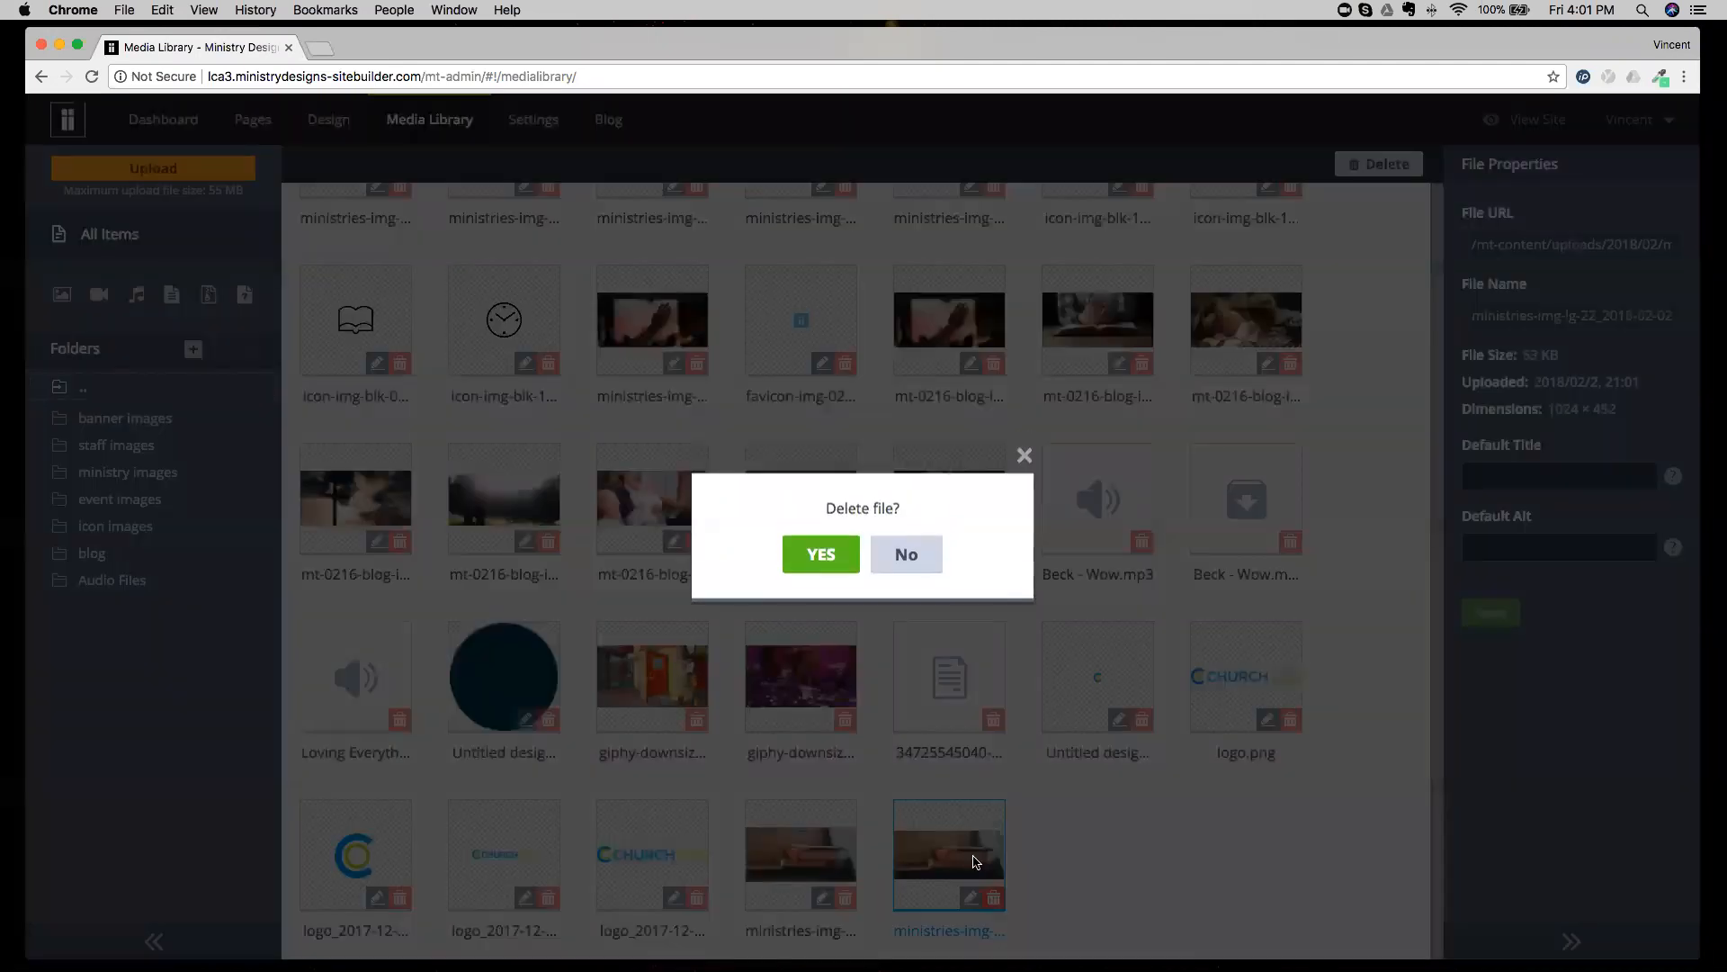
pyautogui.click(821, 562)
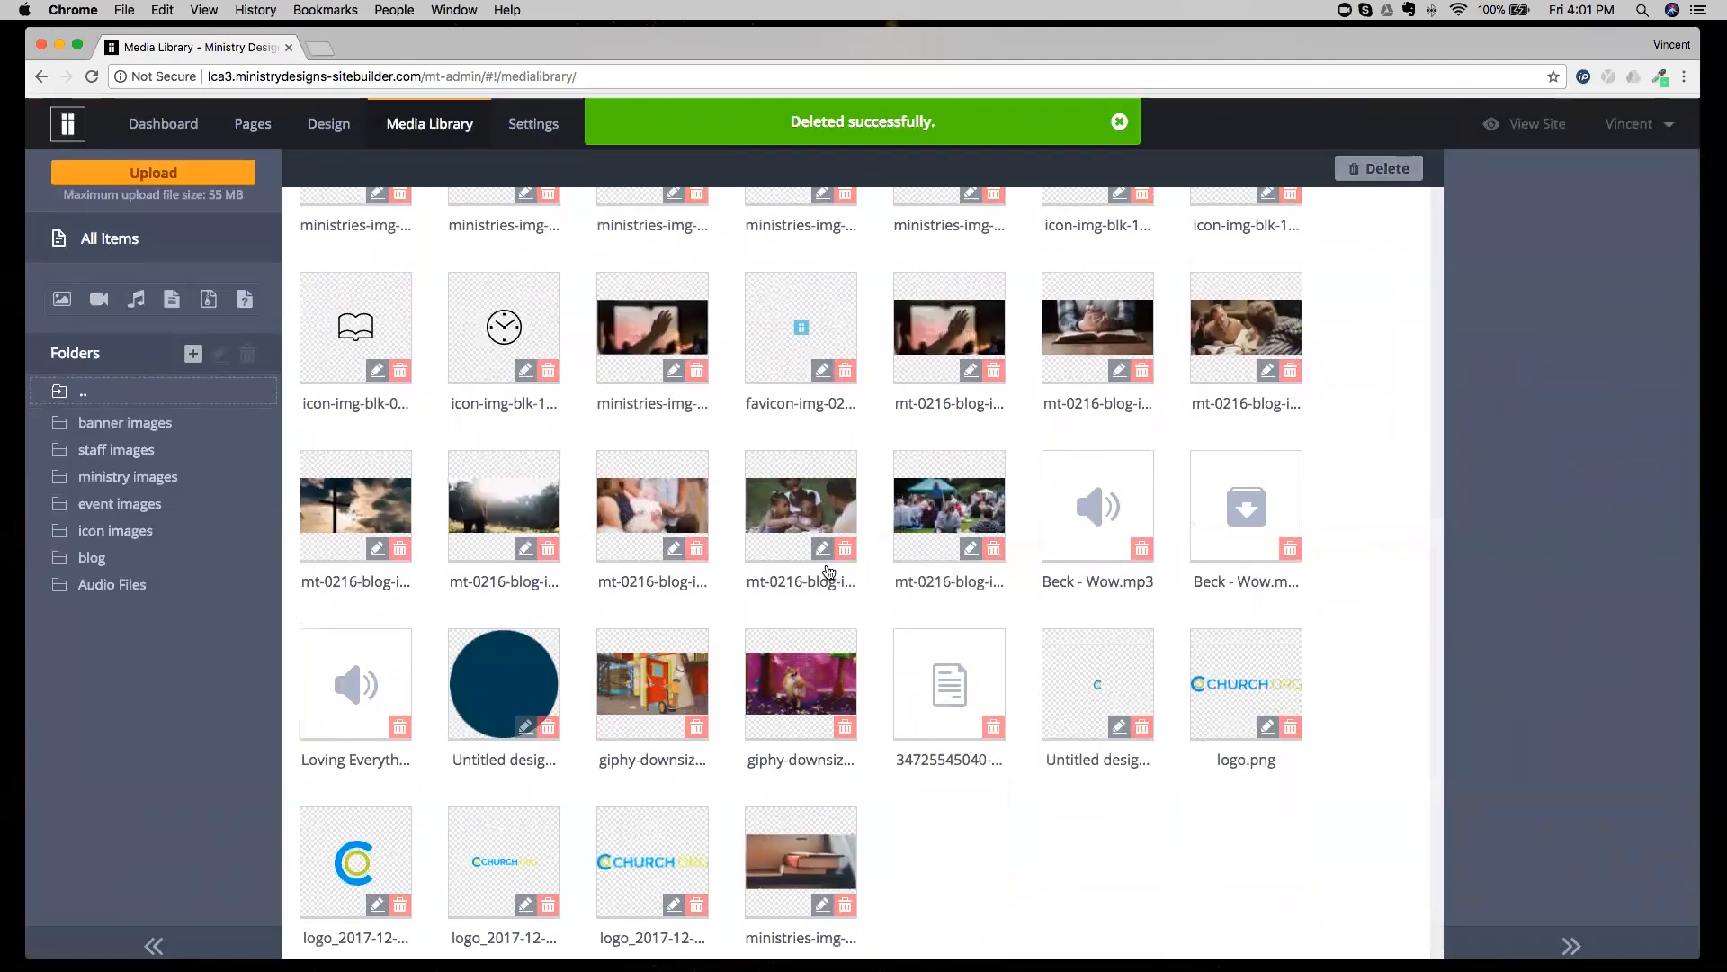
# Open the ministries image of the baby in the Photo Editor, preview several Signature effects including Avenue, and back out without applying.
pyautogui.scroll(3, 828, 571)
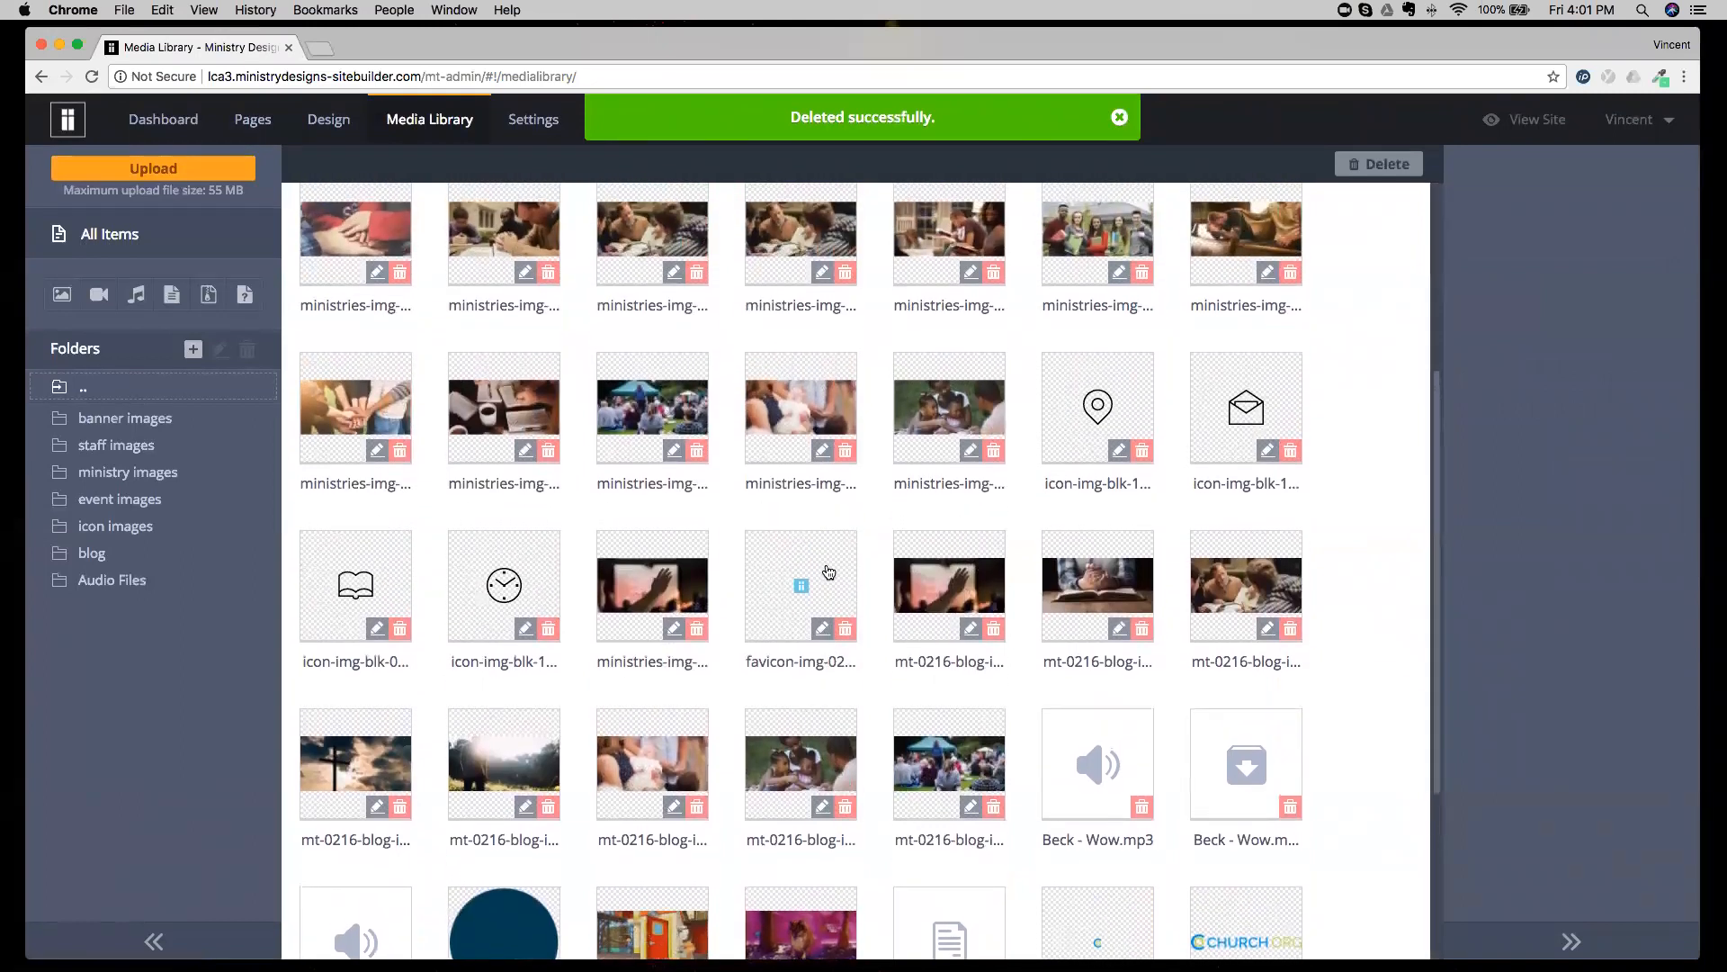
pyautogui.scroll(1, 828, 572)
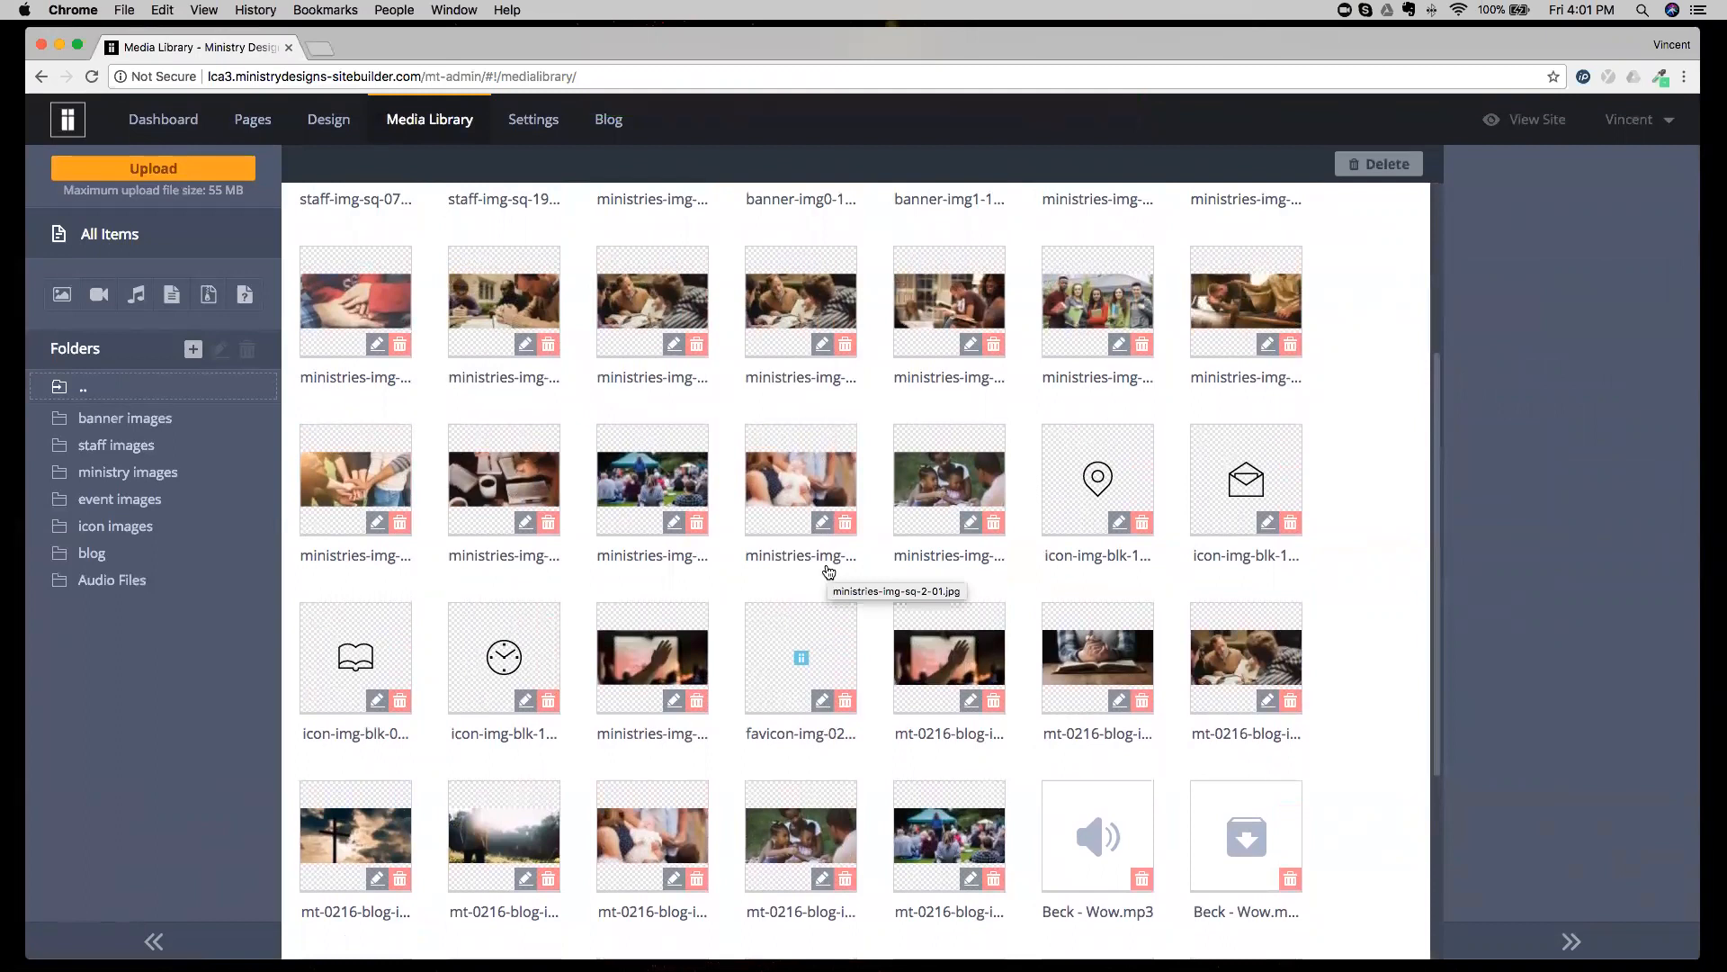
pyautogui.click(818, 521)
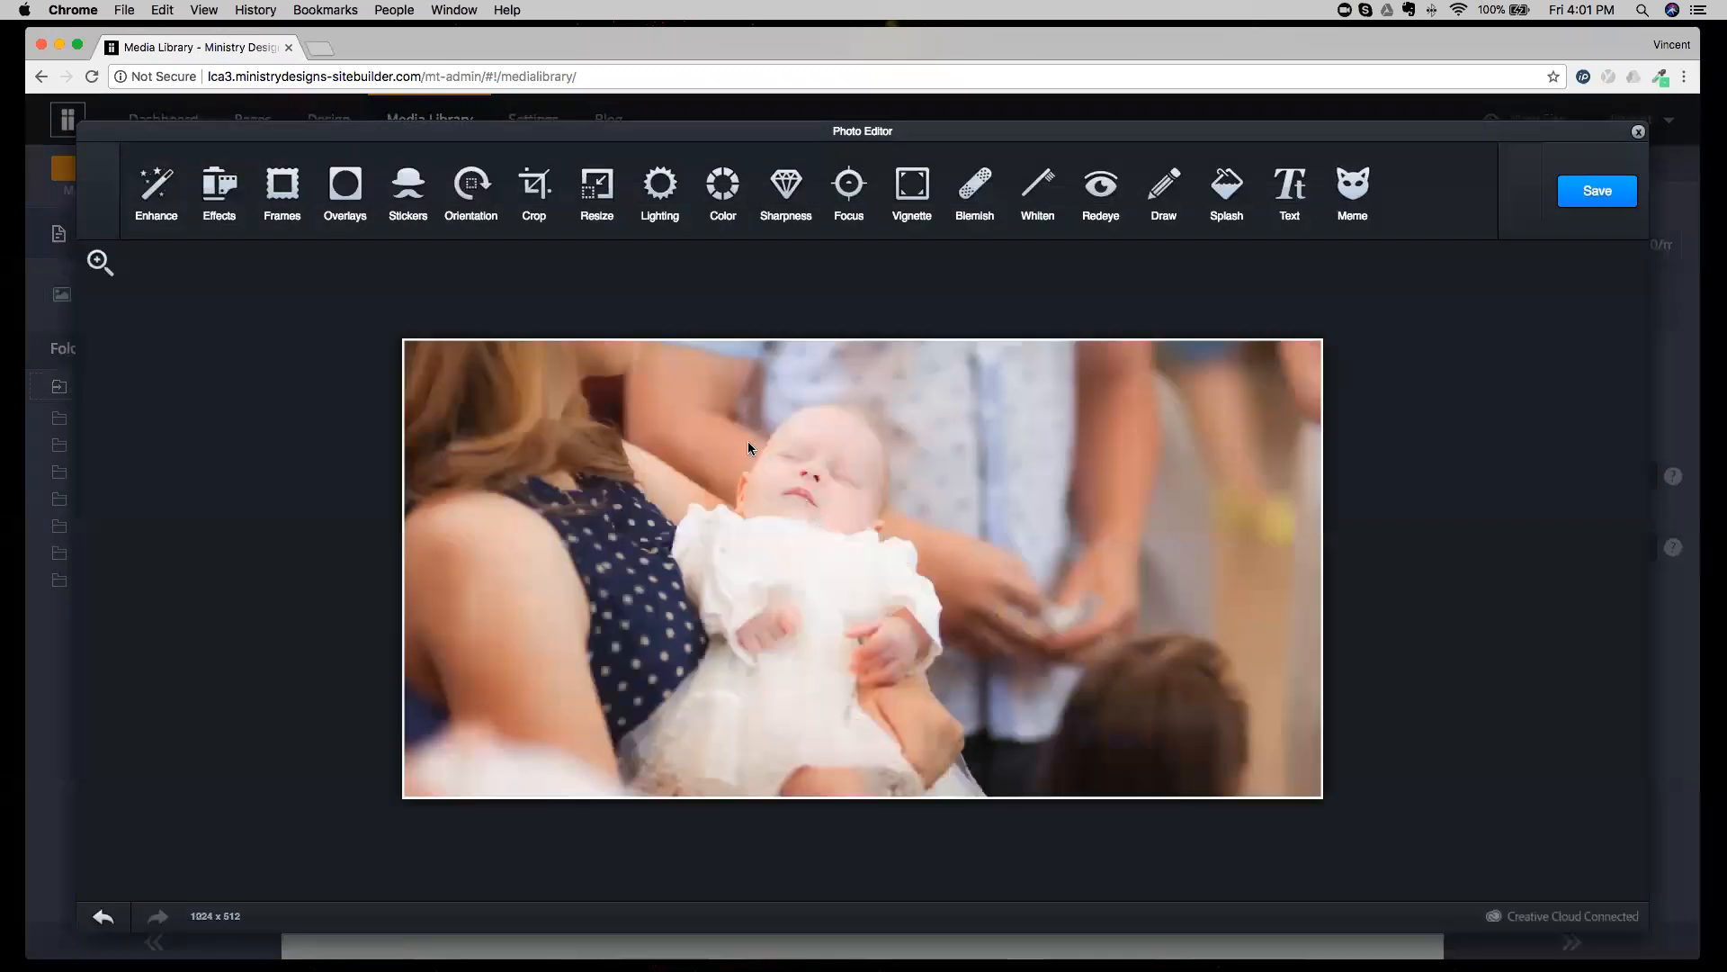
pyautogui.click(223, 216)
pyautogui.click(269, 182)
pyautogui.click(354, 189)
pyautogui.click(409, 187)
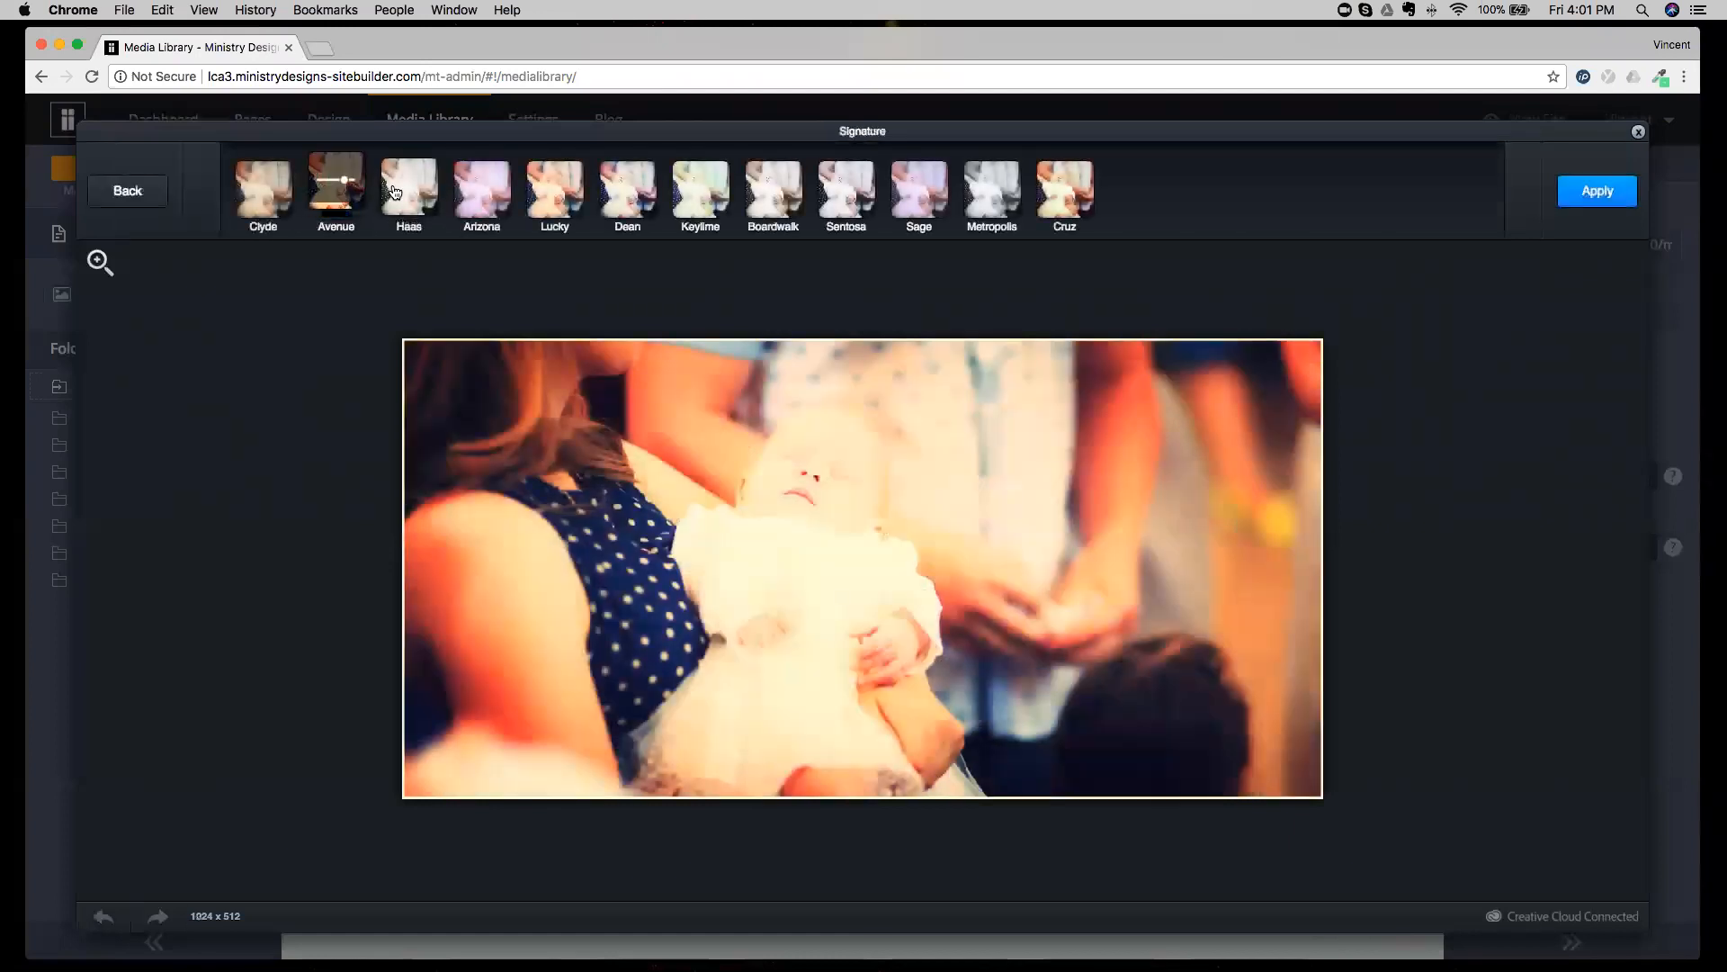
pyautogui.click(482, 188)
pyautogui.click(555, 187)
pyautogui.click(137, 191)
pyautogui.click(151, 191)
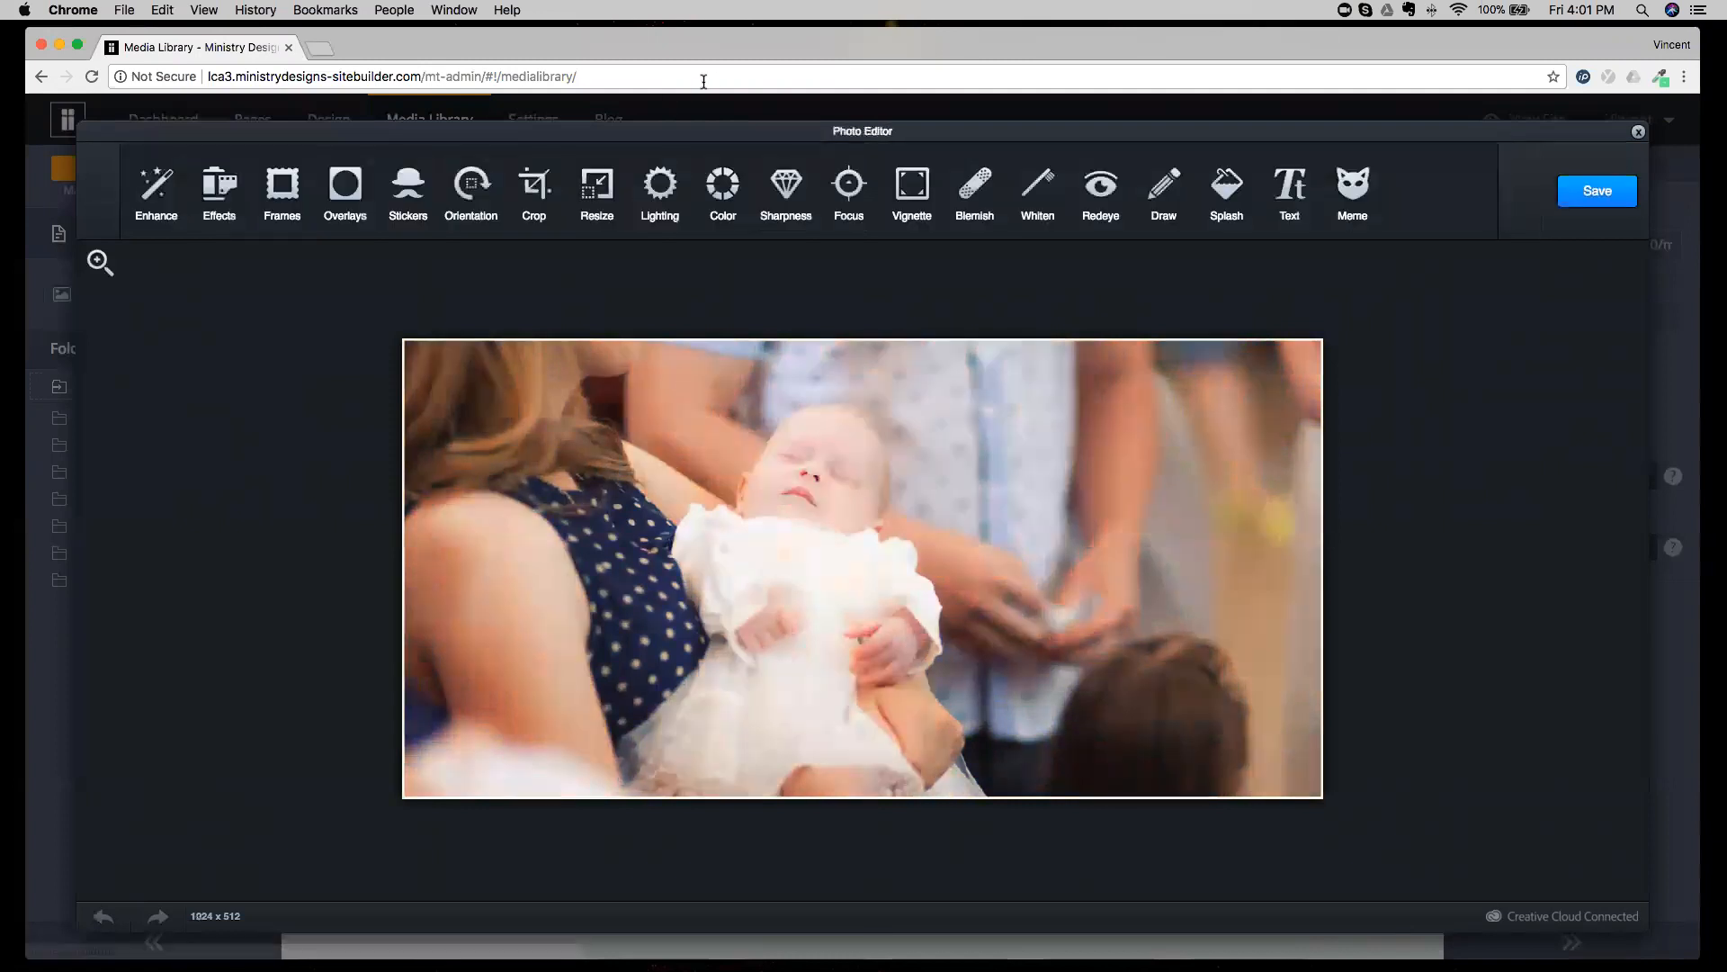
# View the Sharpness control, try a free-color Splash over the baby at the medium brush size, and cancel it.
pyautogui.click(795, 194)
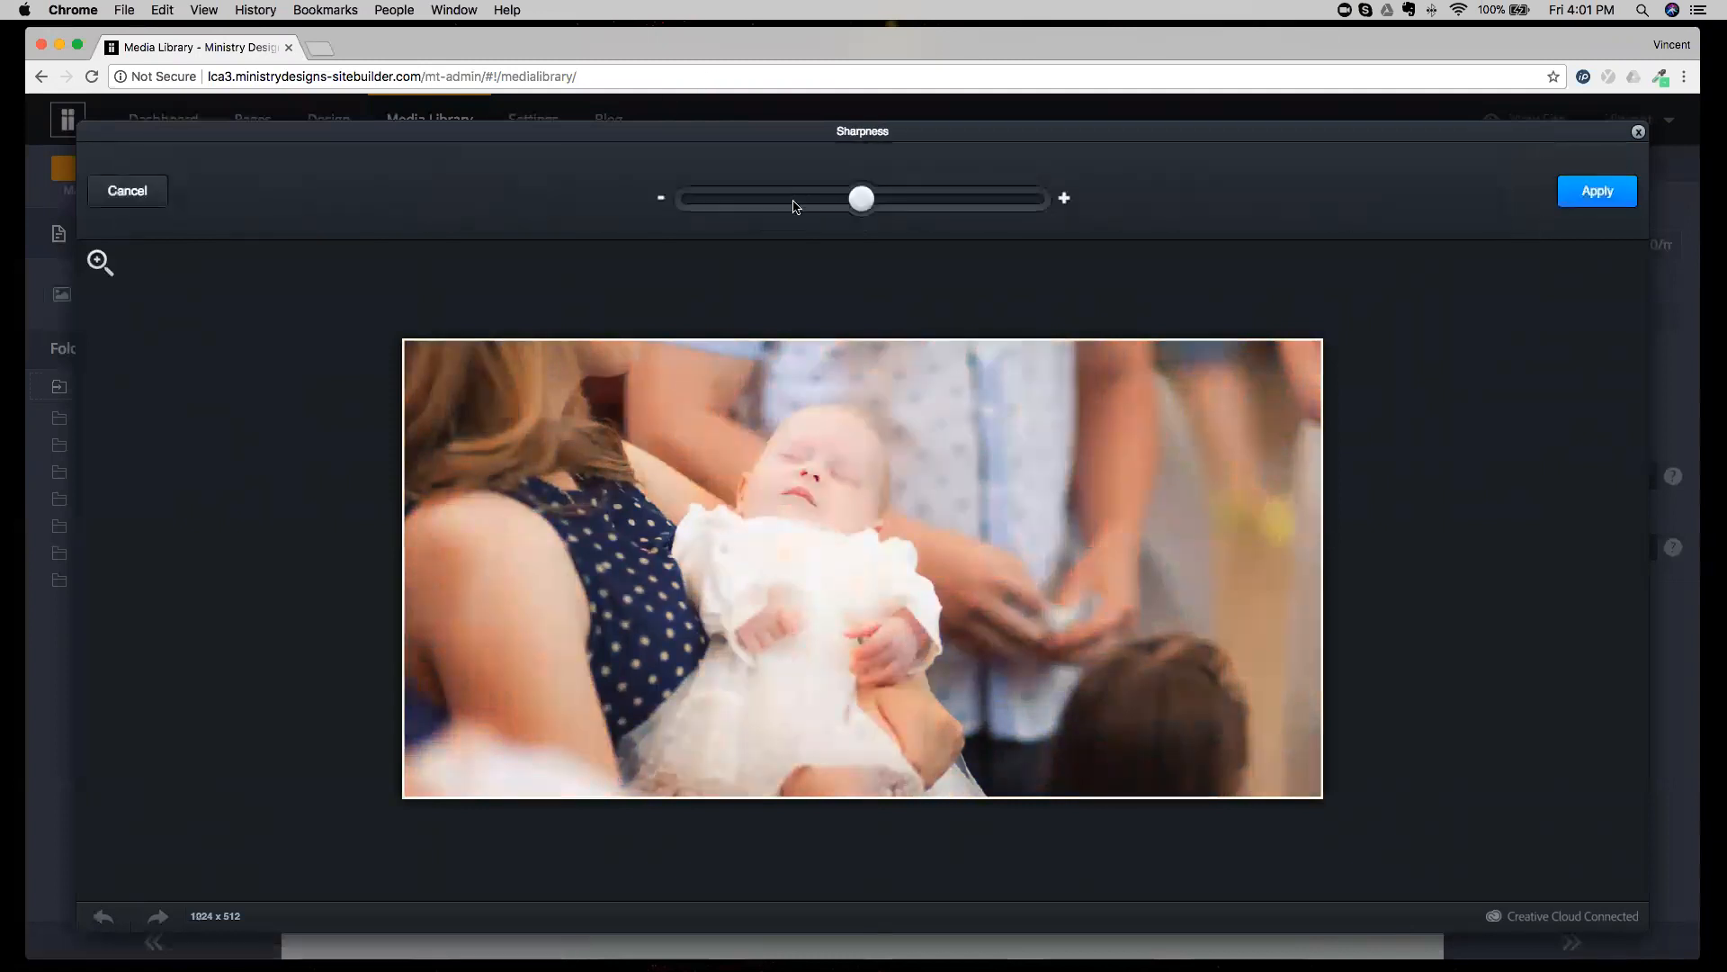
pyautogui.click(164, 197)
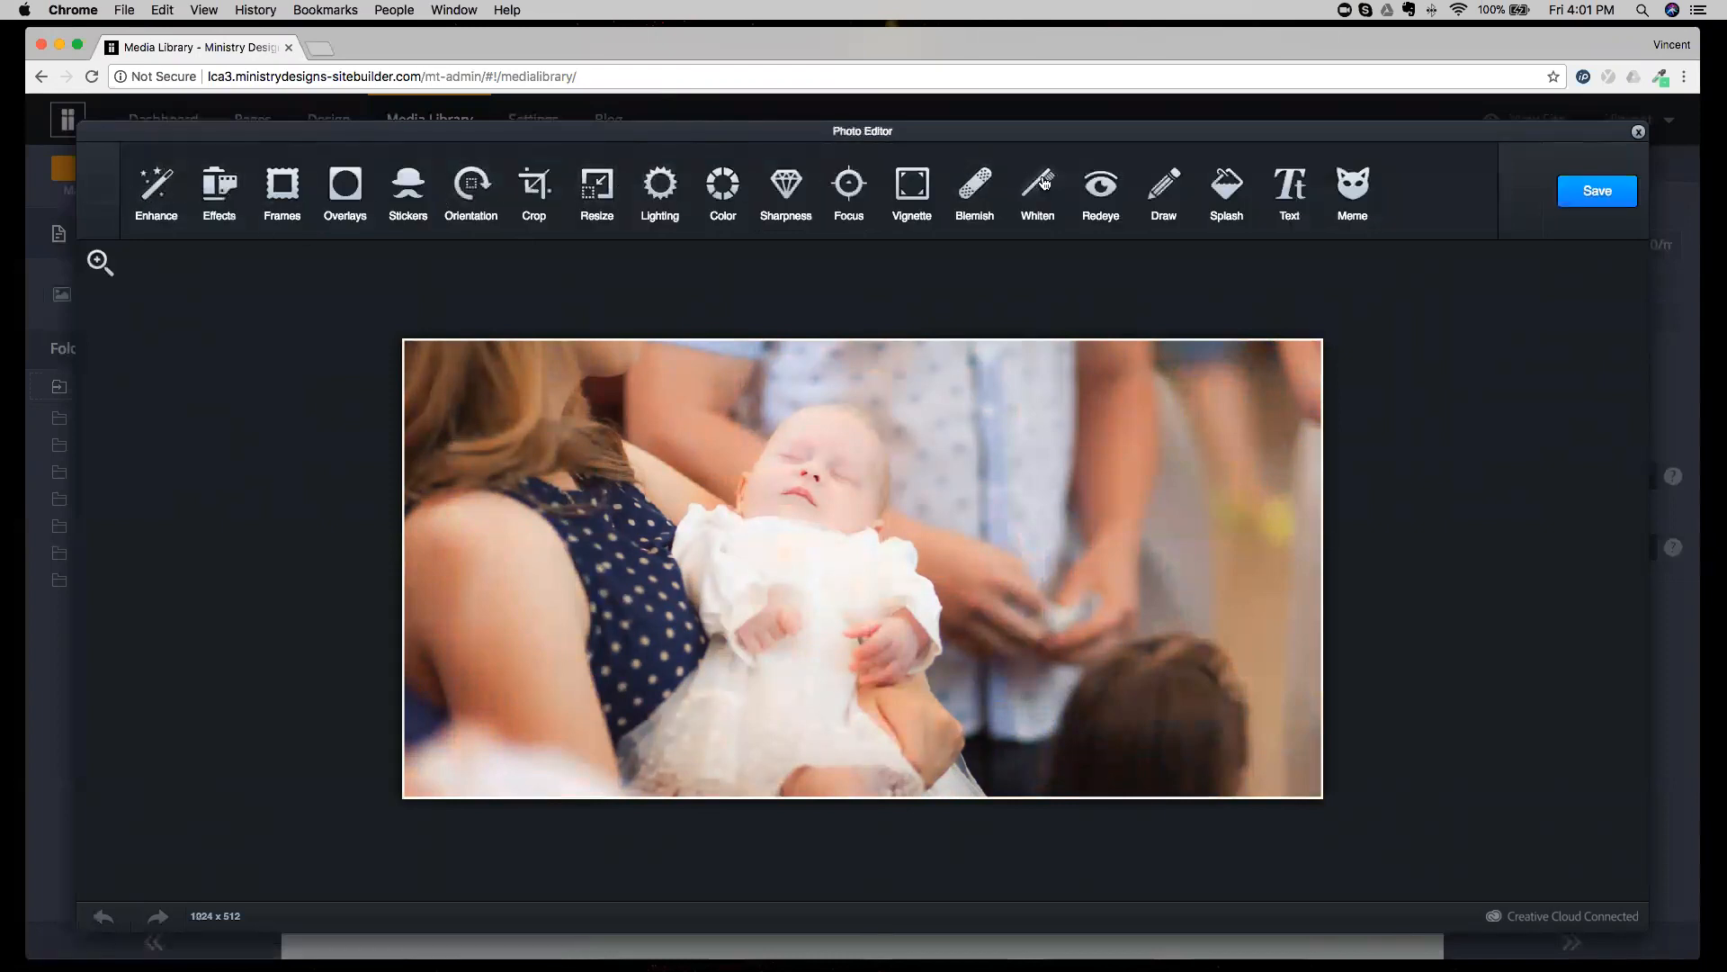
pyautogui.click(1213, 189)
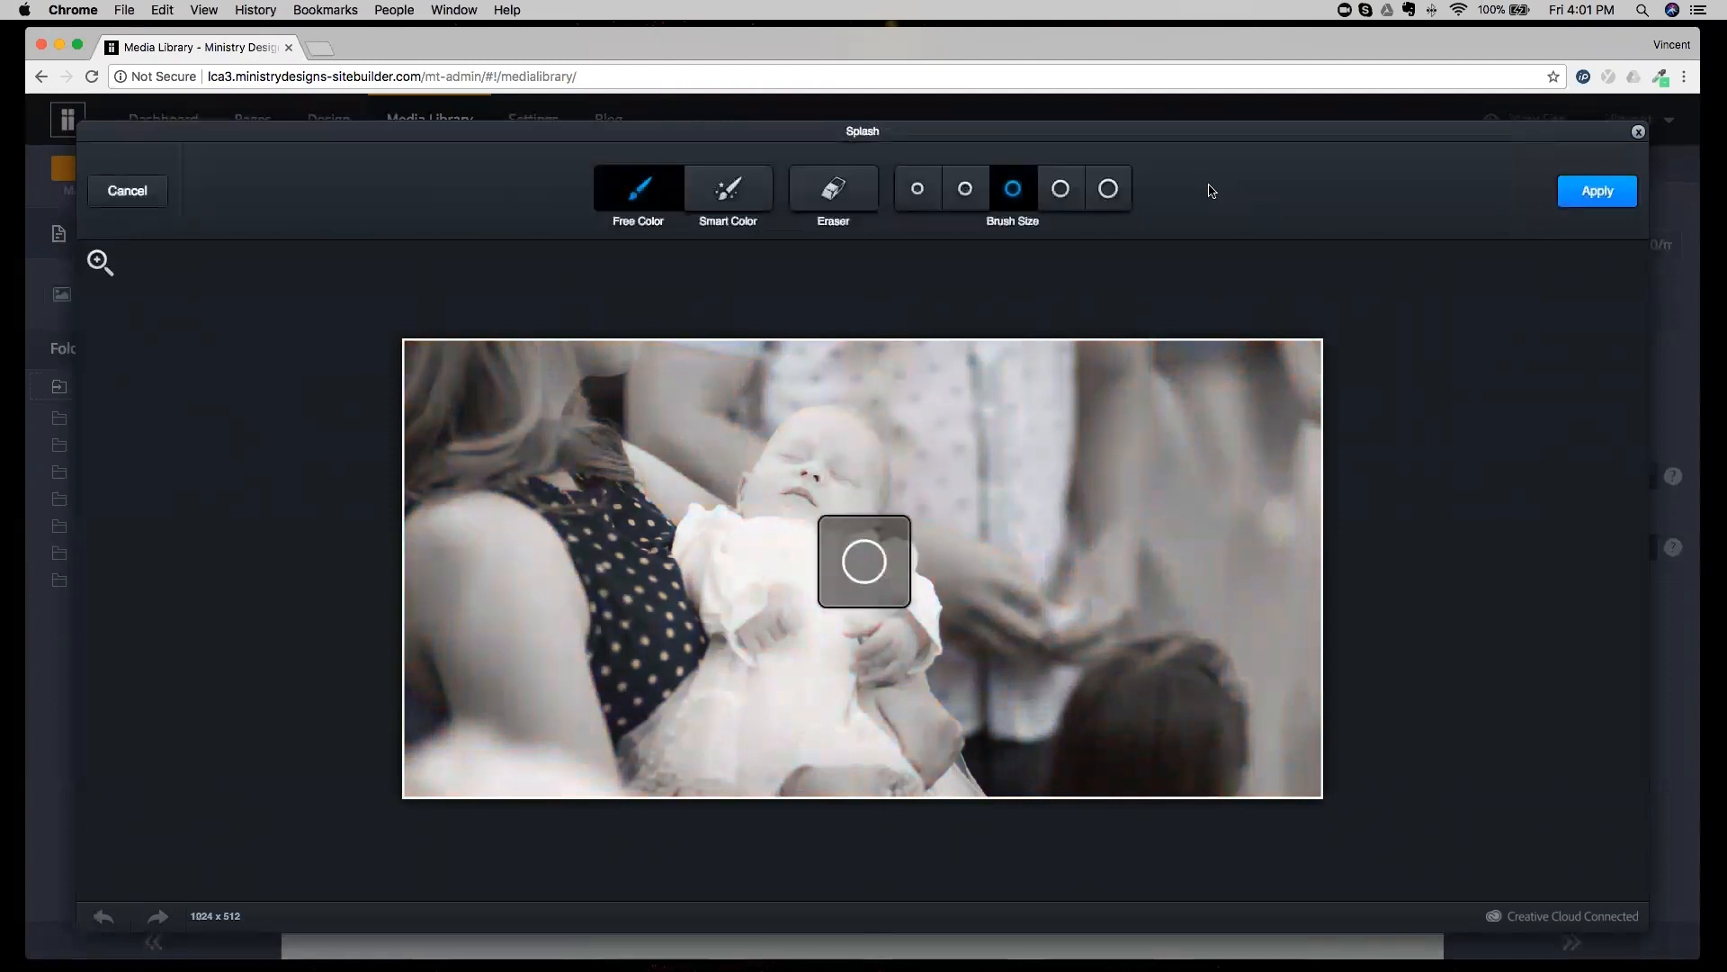
pyautogui.moveTo(764, 571)
pyautogui.mouseDown()
pyautogui.moveTo(756, 609)
pyautogui.moveTo(752, 531)
pyautogui.moveTo(847, 475)
pyautogui.moveTo(805, 656)
pyautogui.moveTo(750, 718)
pyautogui.moveTo(793, 422)
pyautogui.moveTo(838, 567)
pyautogui.mouseUp()
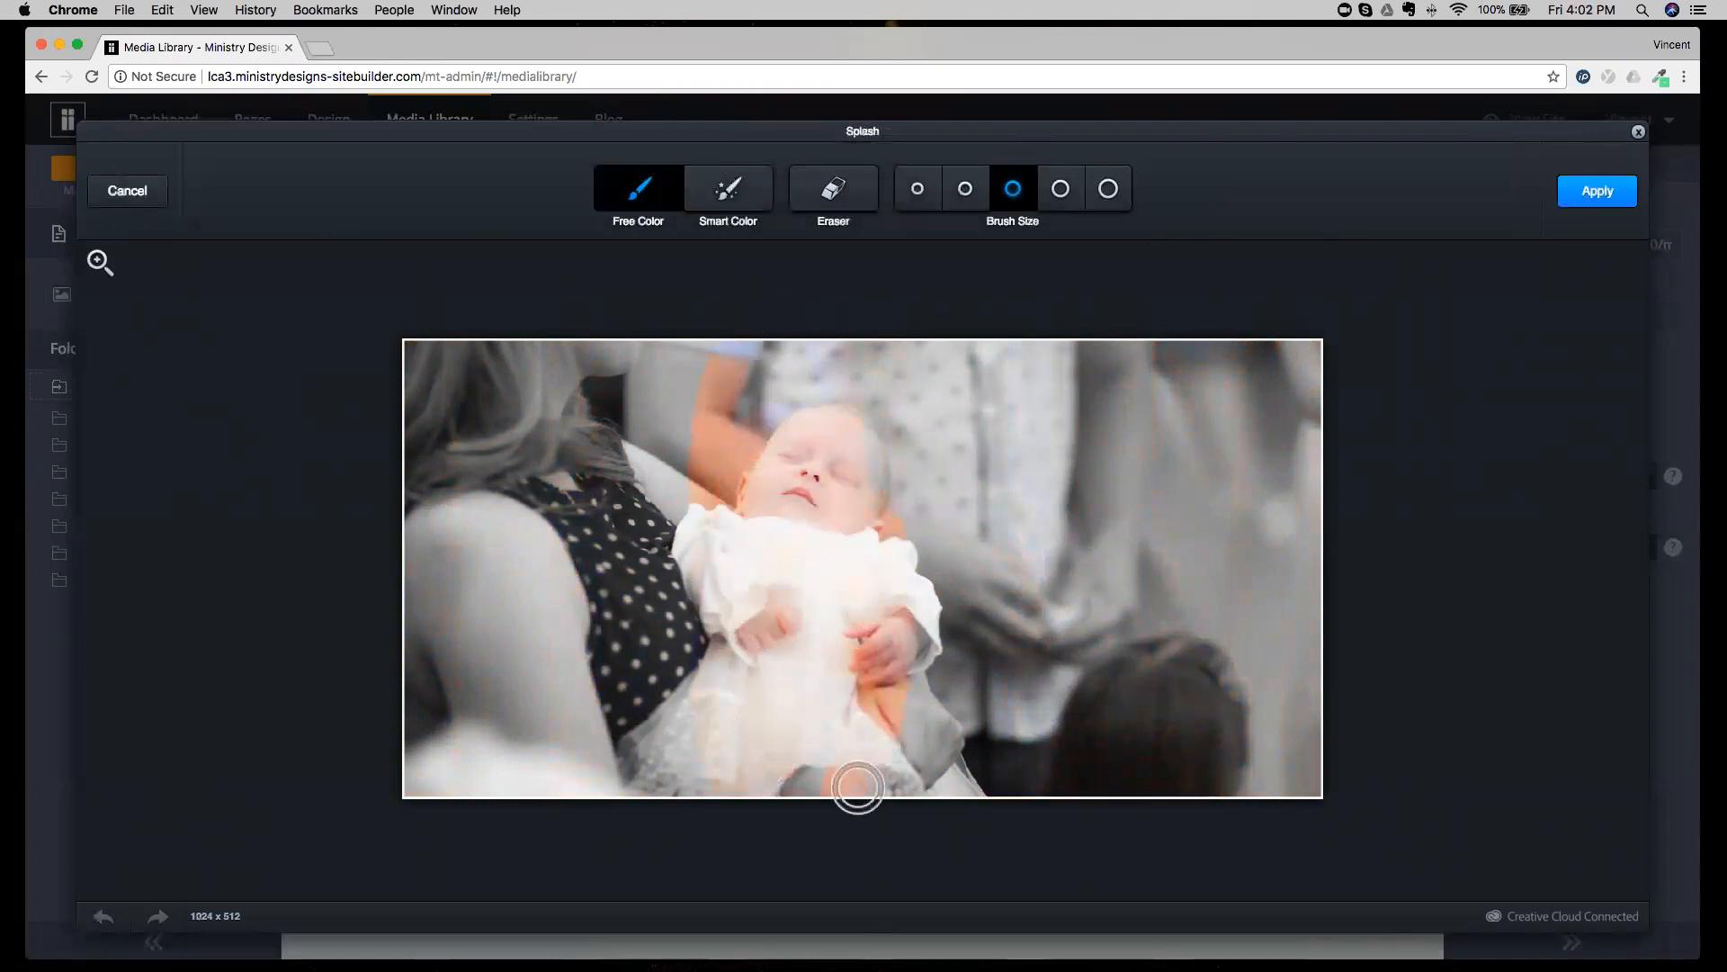
pyautogui.click(127, 193)
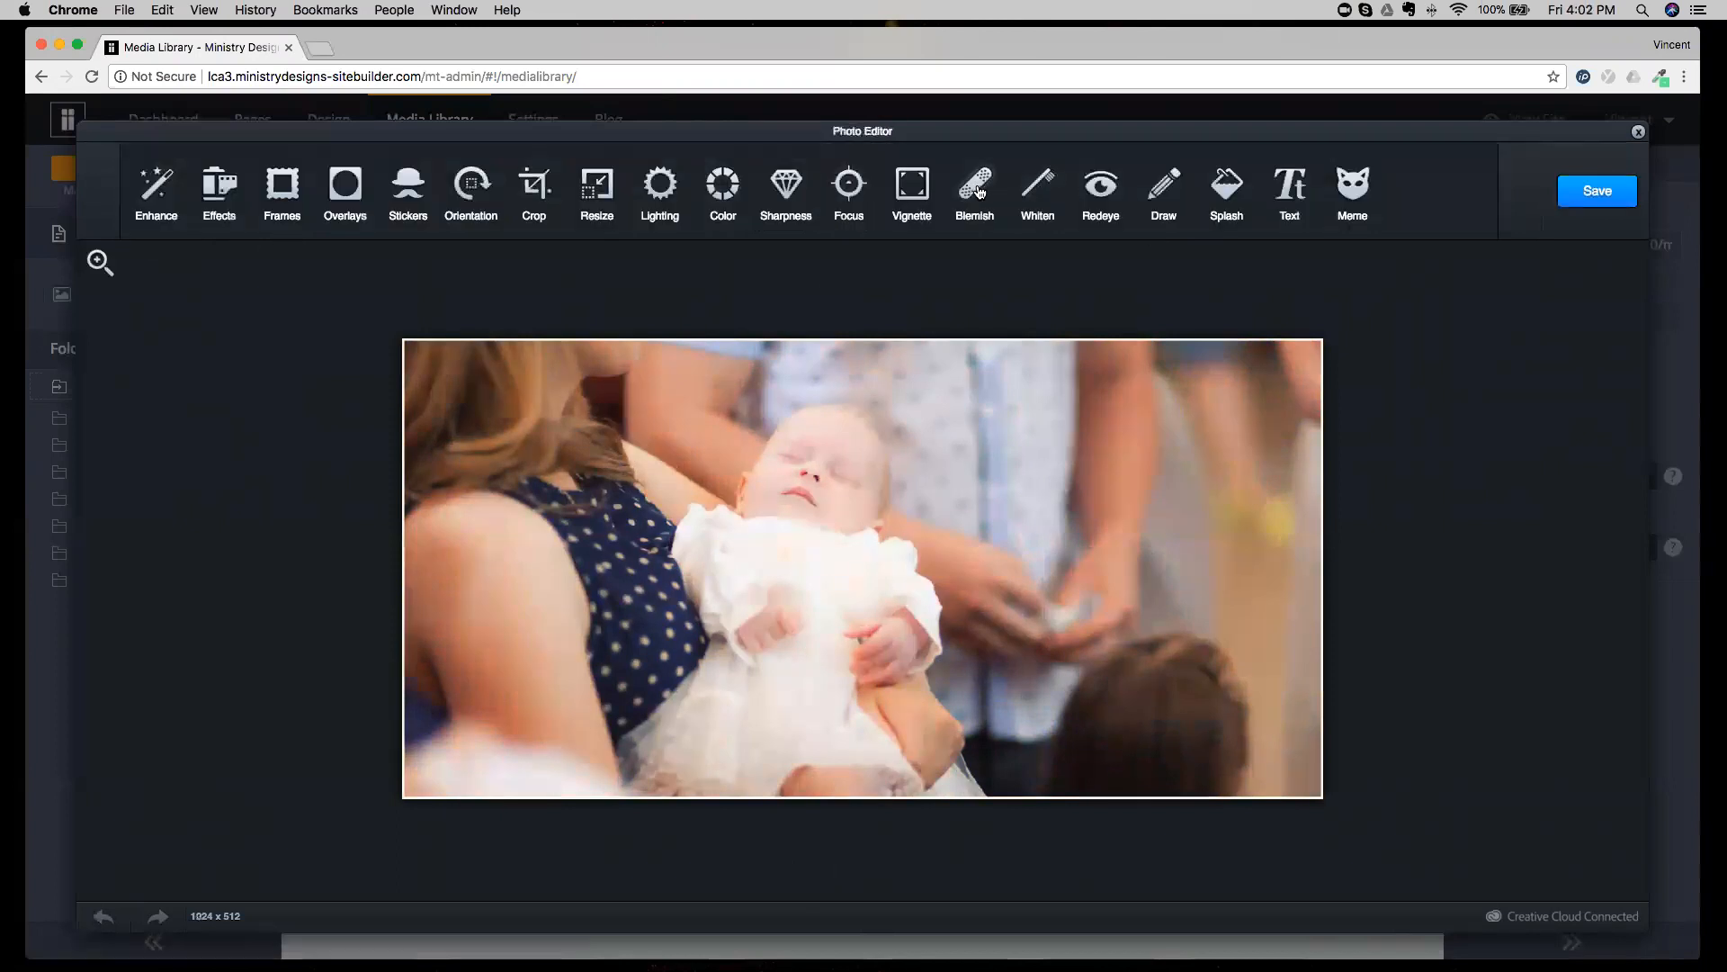
# Try a circular Focus effect around the baby's face and cancel it.
pyautogui.click(849, 185)
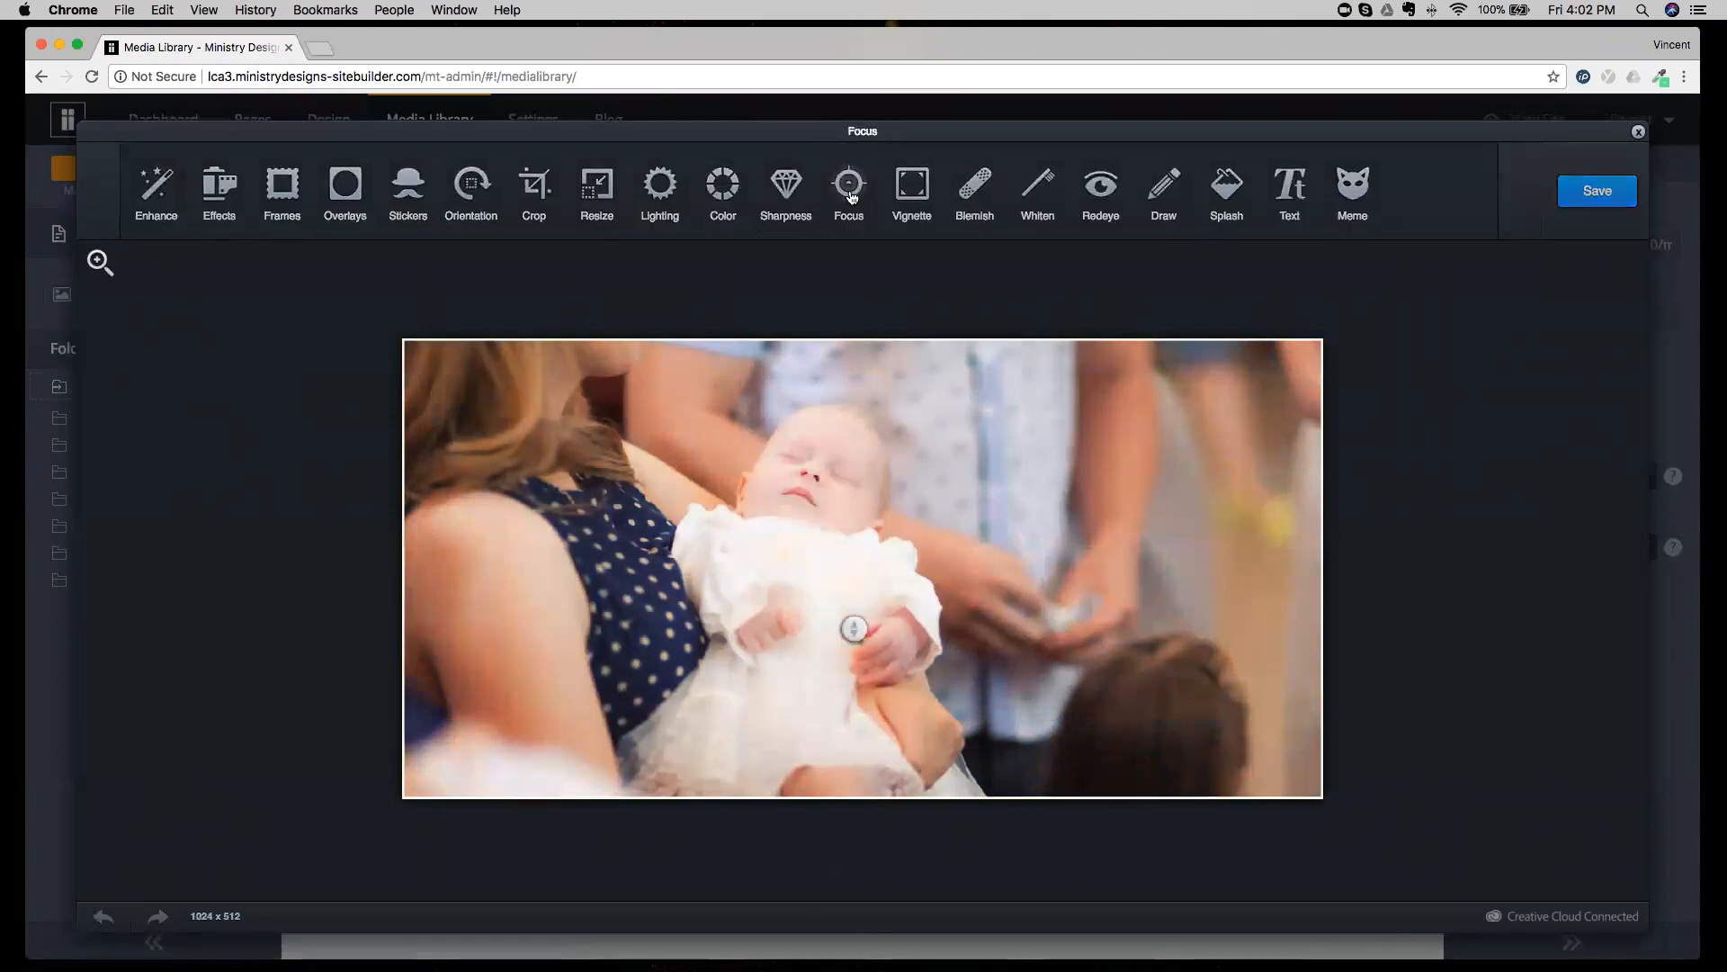
pyautogui.click(851, 527)
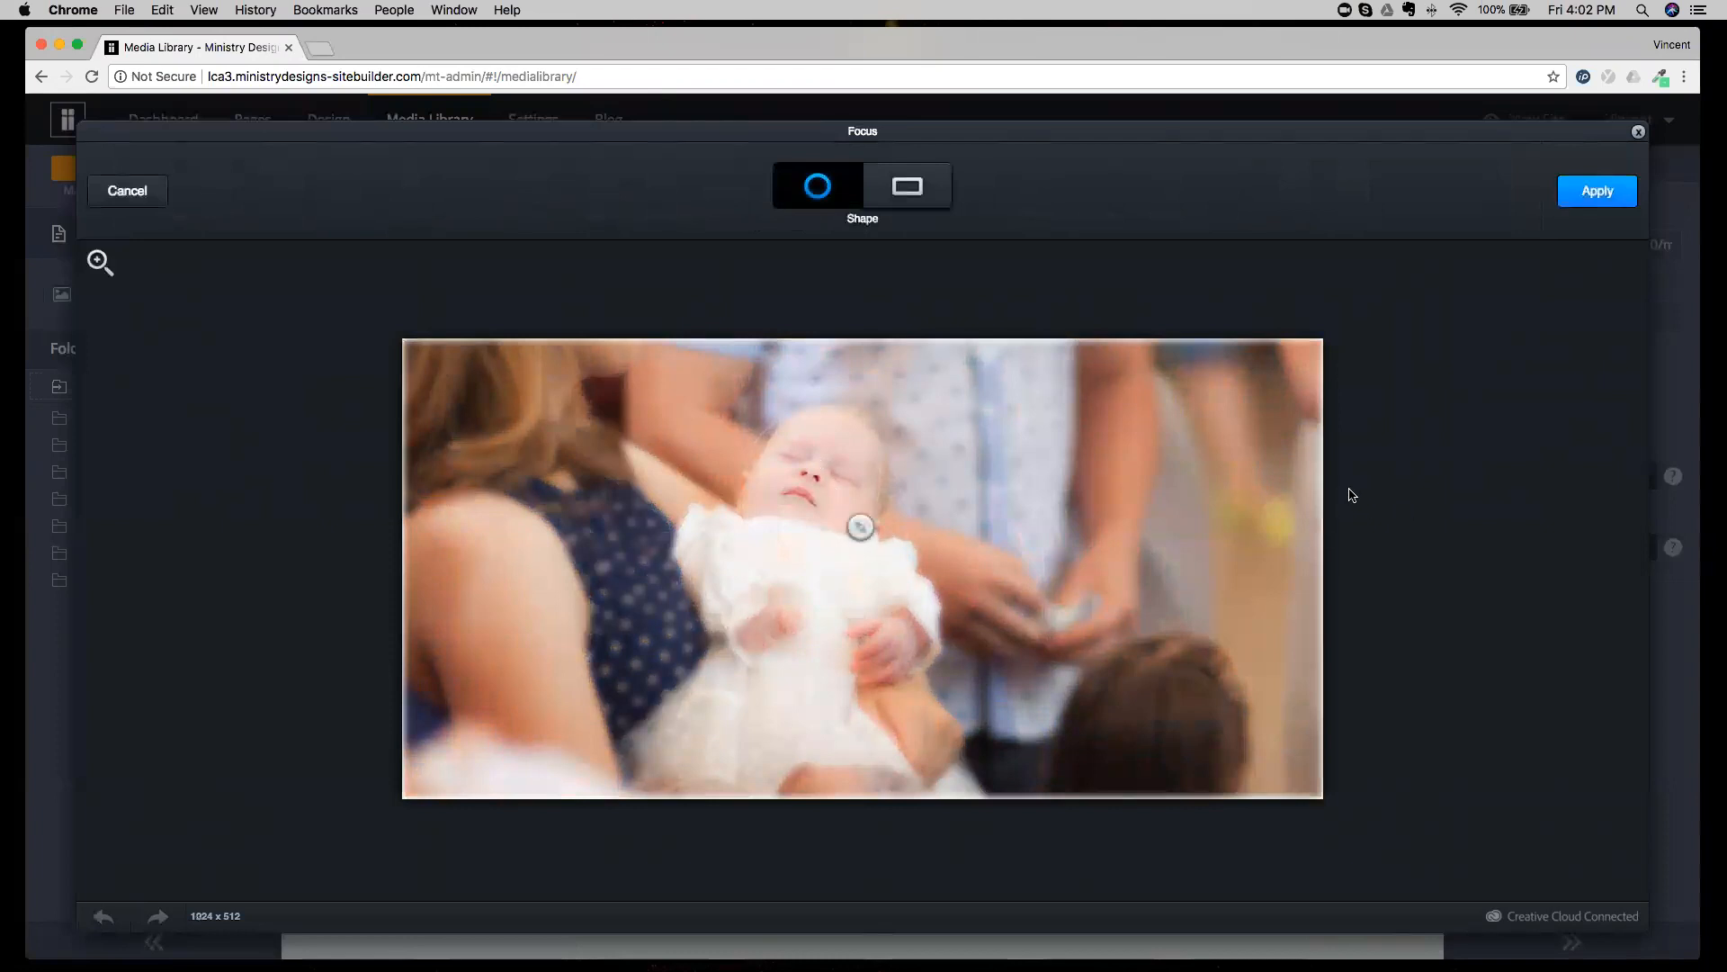
pyautogui.click(132, 199)
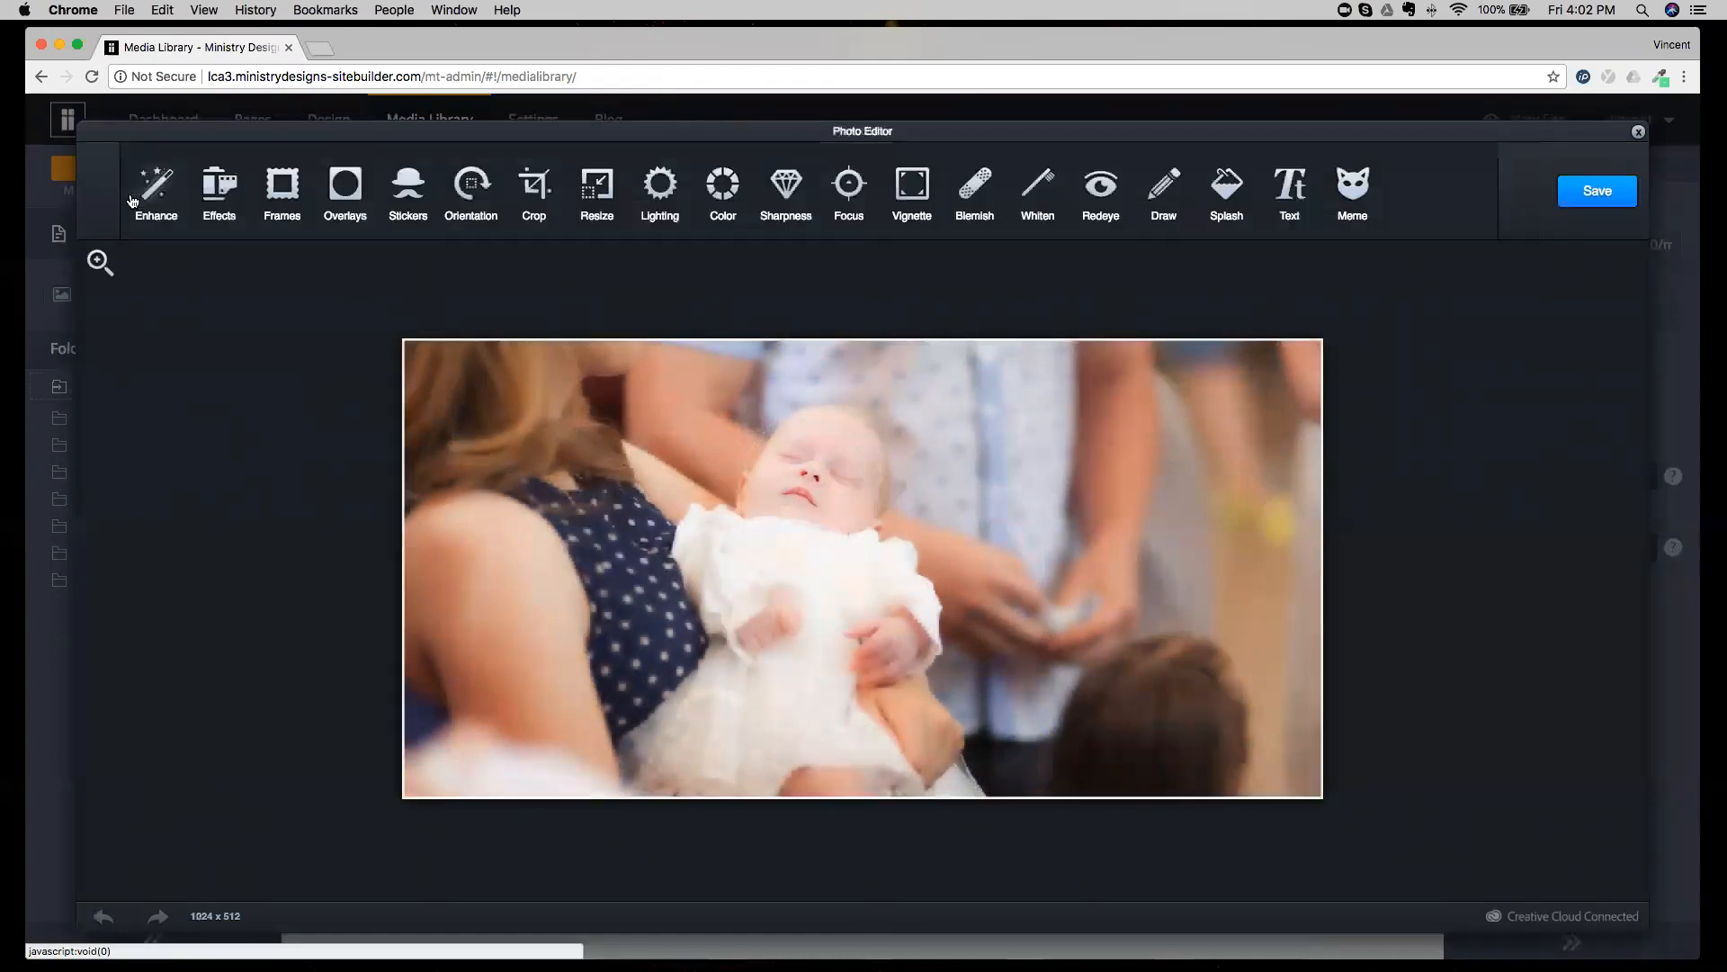
# Close the Photo Editor without saving and open the General website settings.
pyautogui.click(1638, 132)
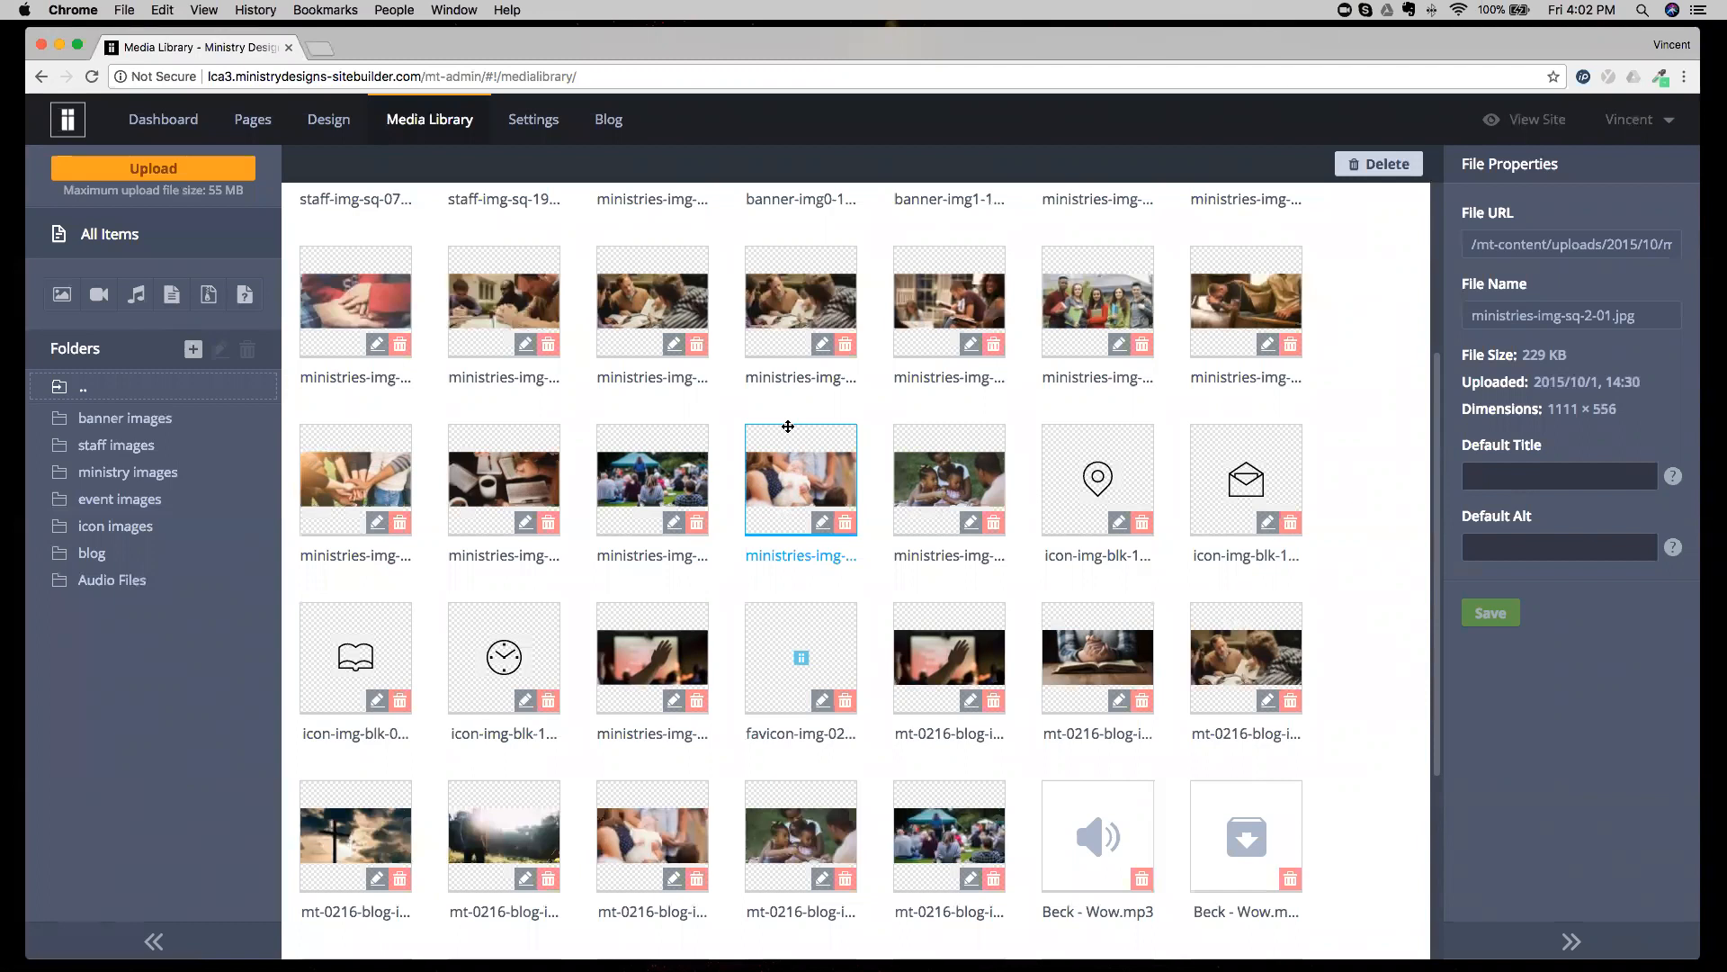
pyautogui.click(536, 133)
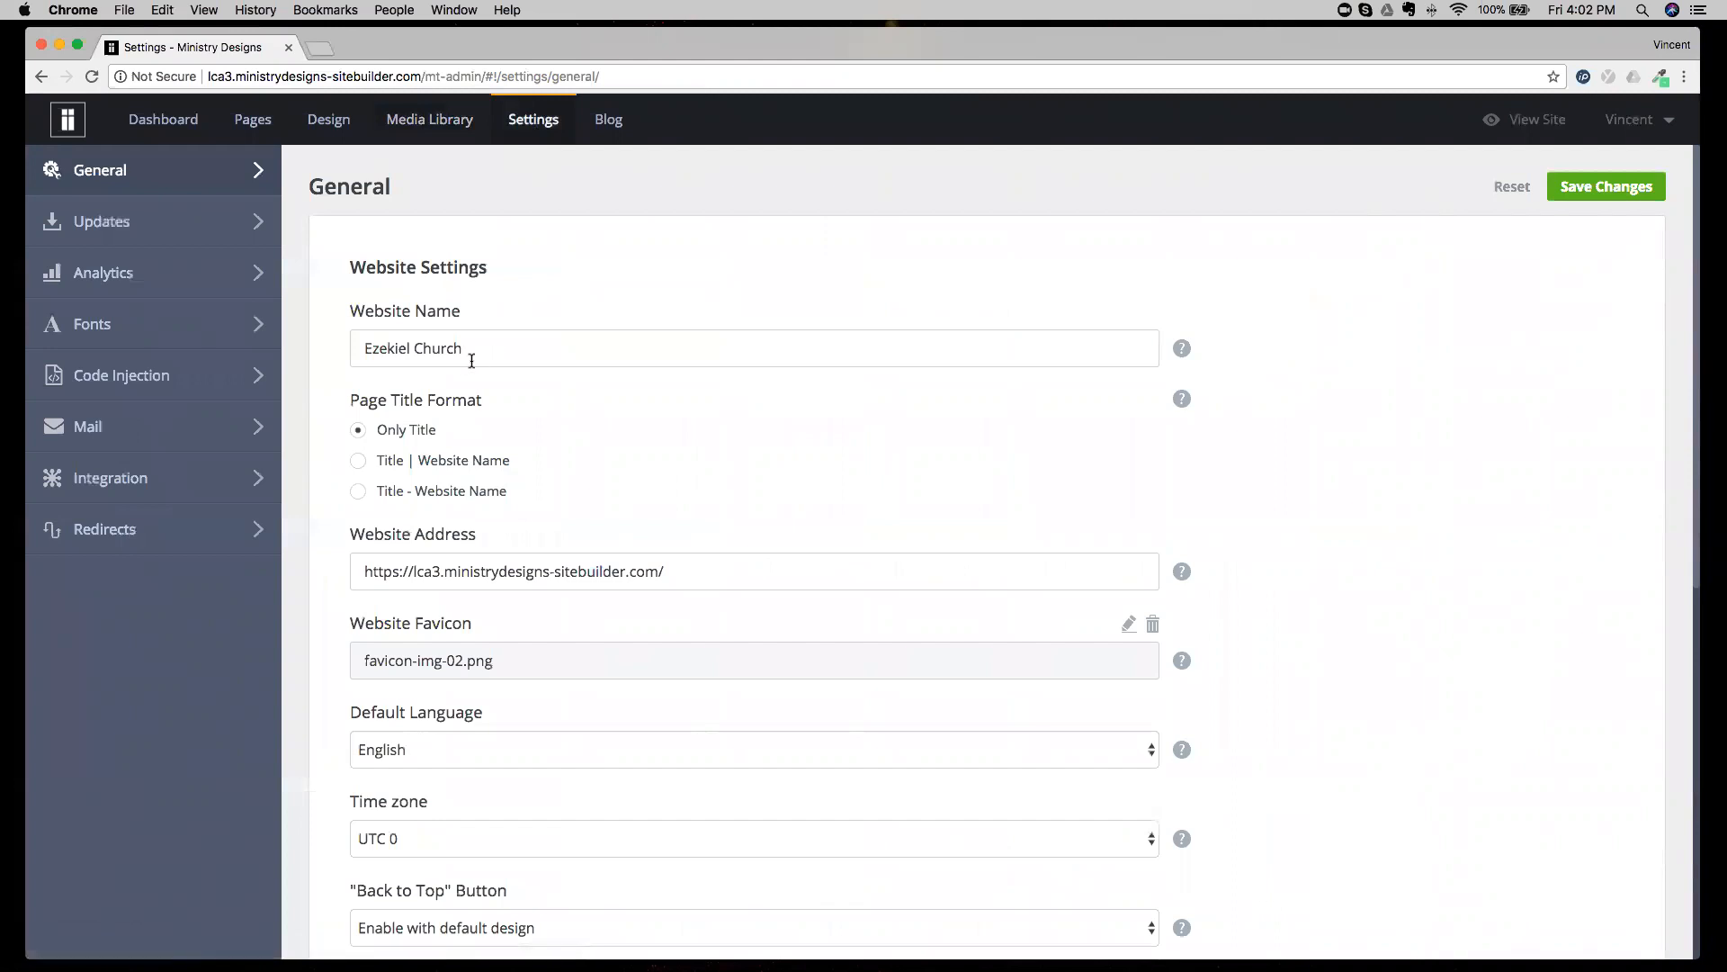
# View the Updates settings and examine the Control Panel version.
pyautogui.click(193, 225)
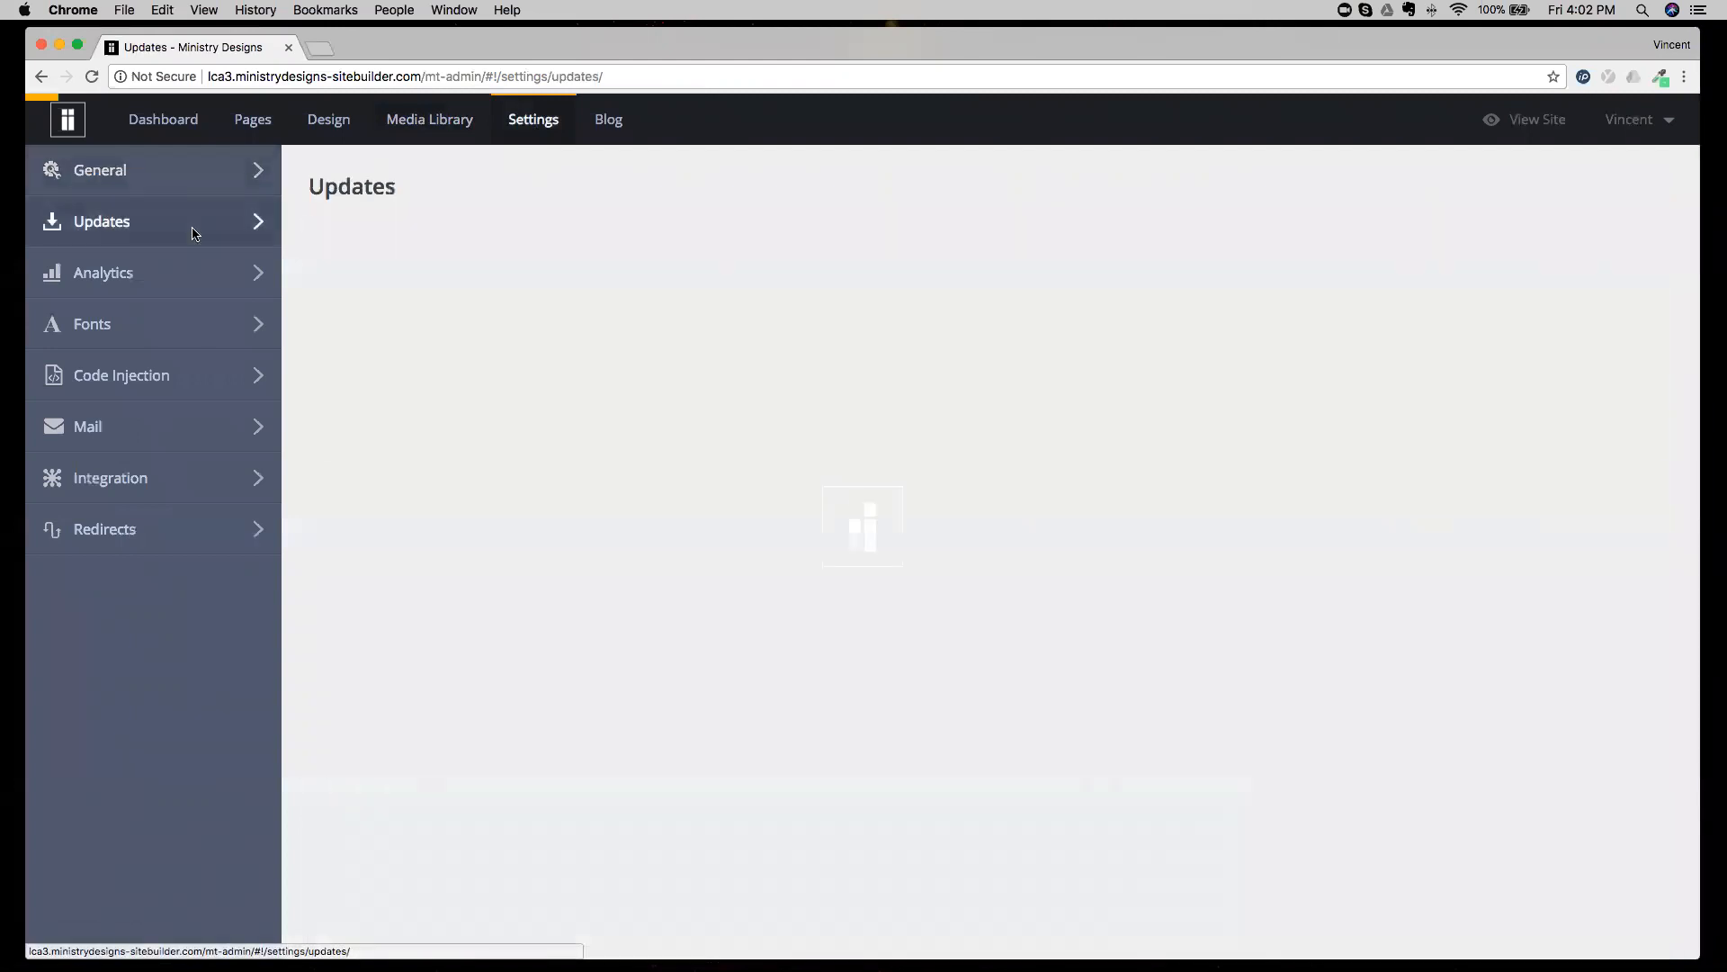
pyautogui.moveTo(399, 309); pyautogui.dragTo(439, 315)
pyautogui.click(443, 317)
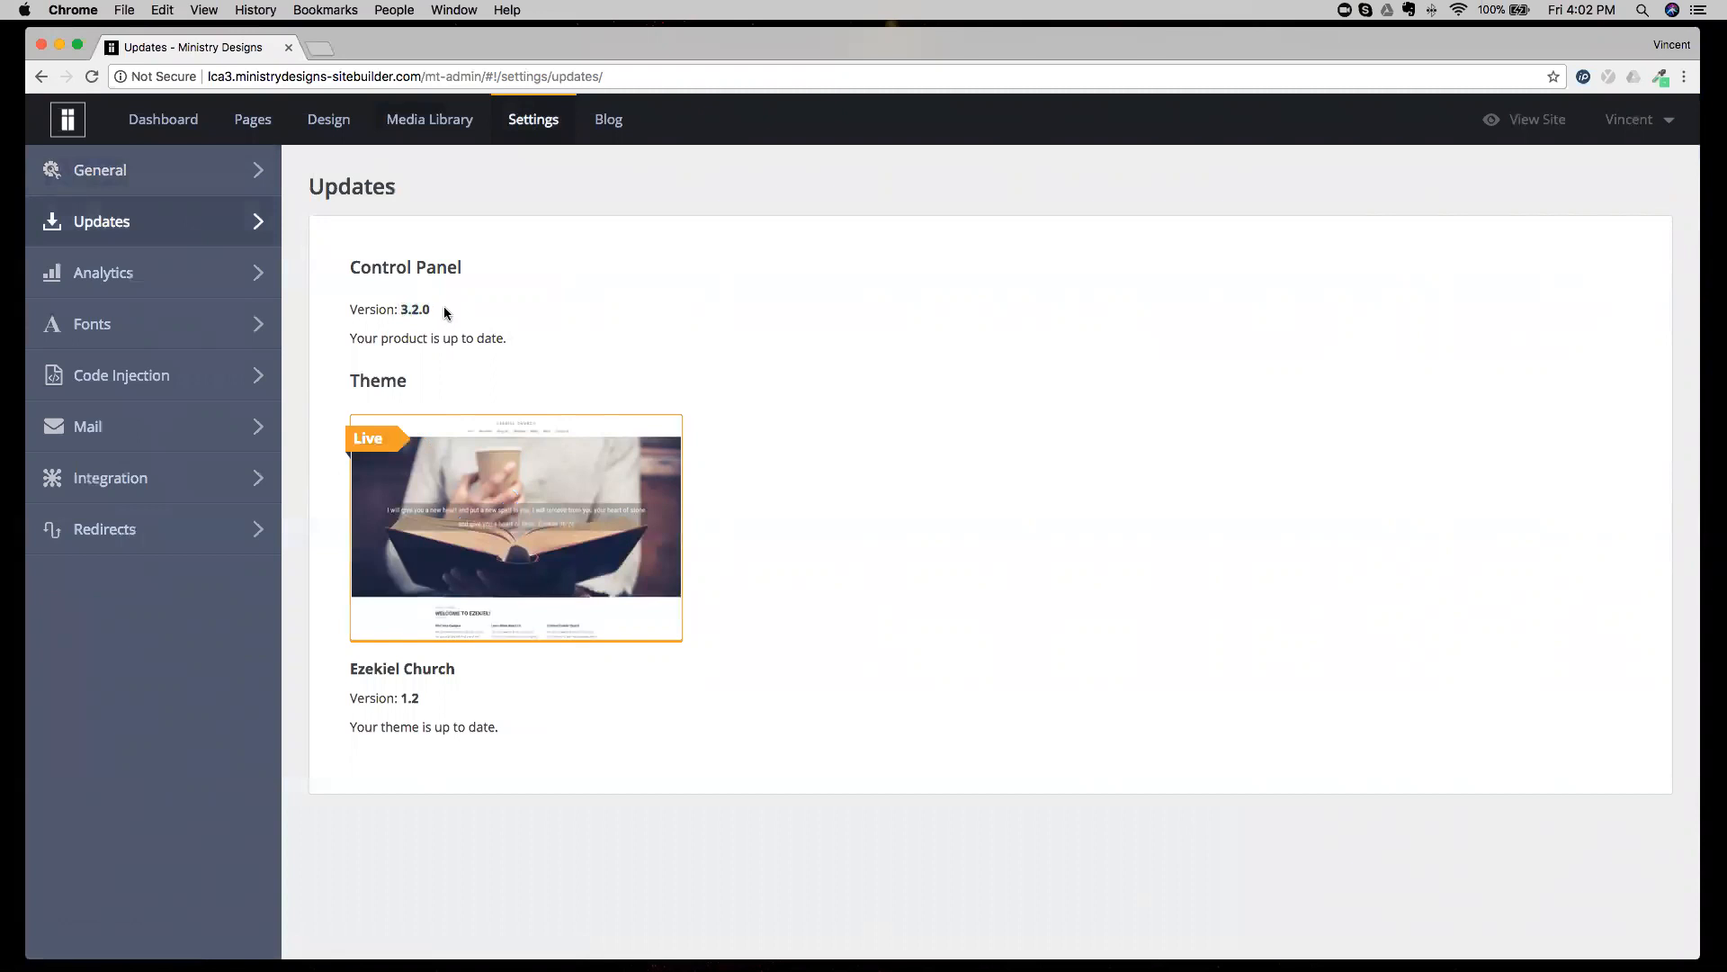
pyautogui.doubleClick(426, 309)
# View the Analytics settings, examining the Google Analytics Tracking ID and Google Webmaster Tools fields.
pyautogui.click(182, 273)
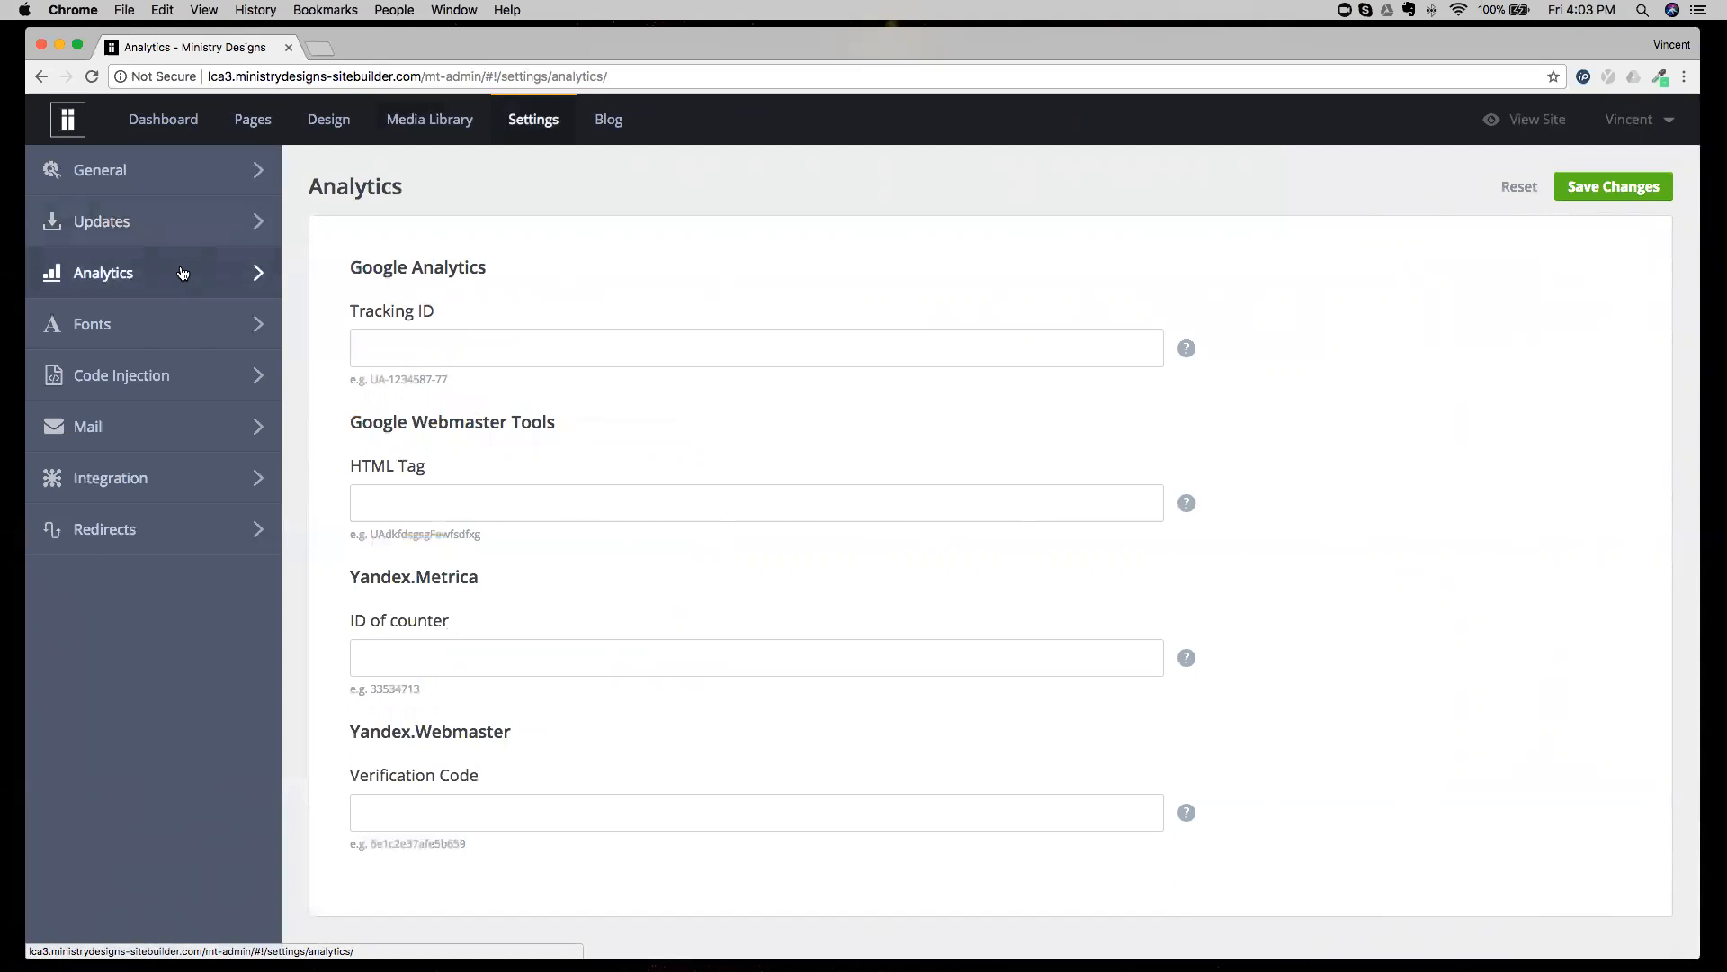
pyautogui.moveTo(350, 310); pyautogui.dragTo(419, 307)
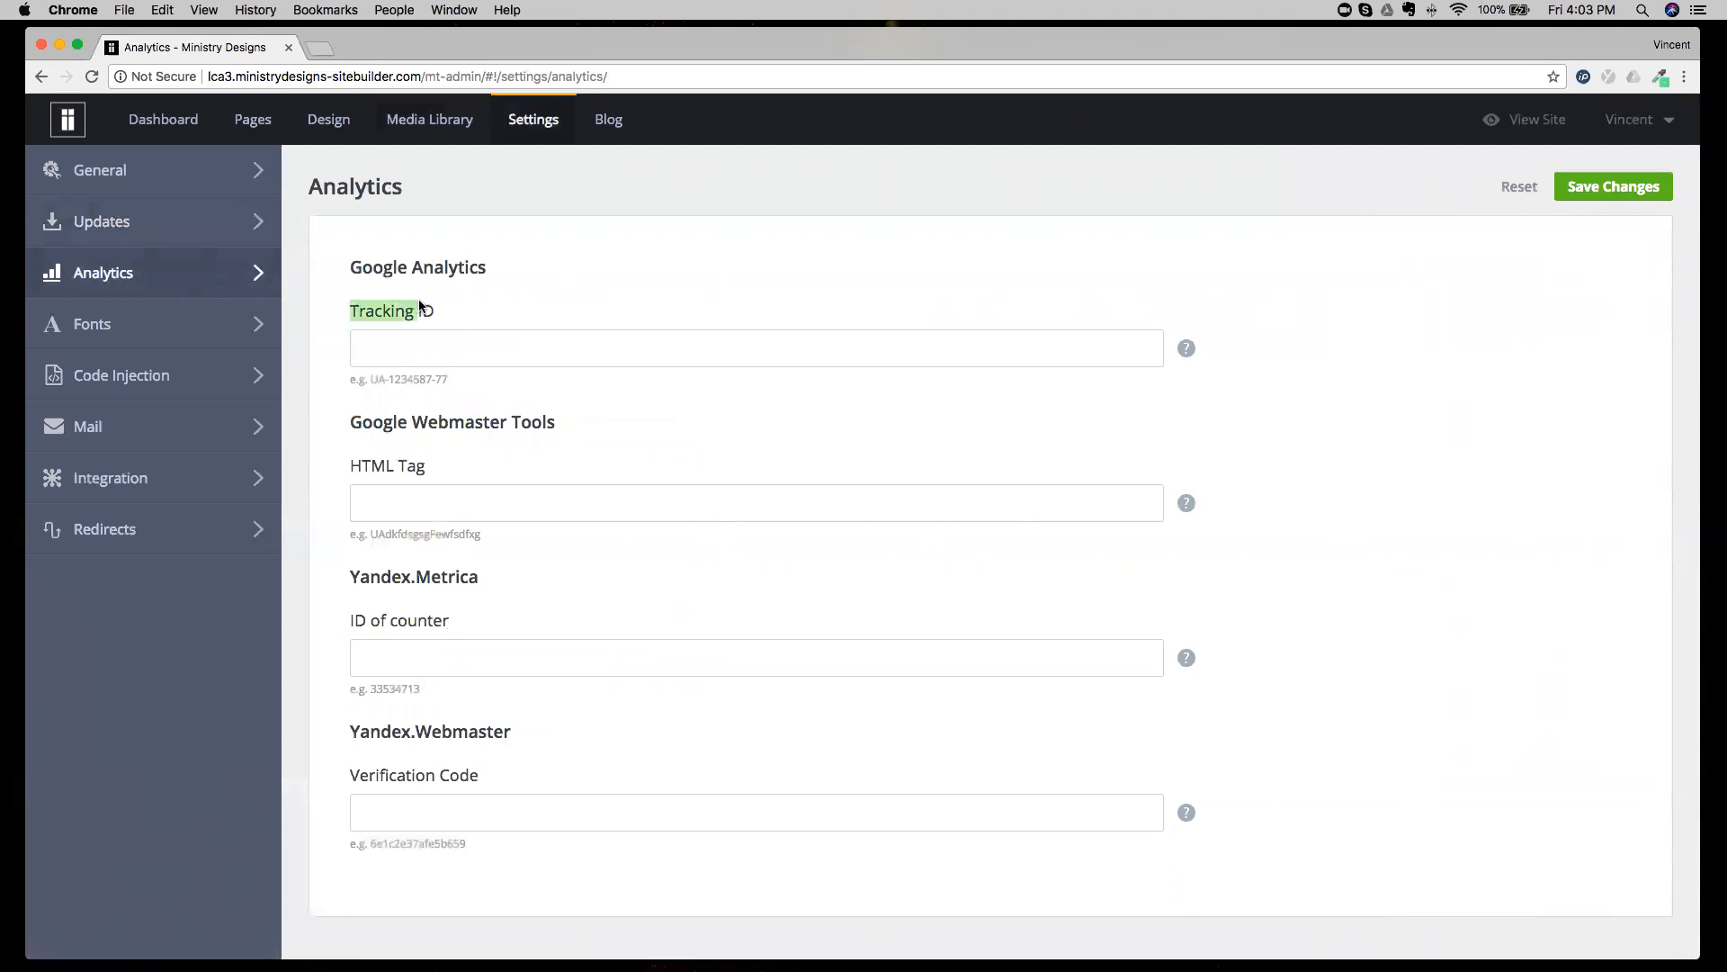
pyautogui.click(434, 347)
pyautogui.moveTo(352, 421); pyautogui.dragTo(550, 420)
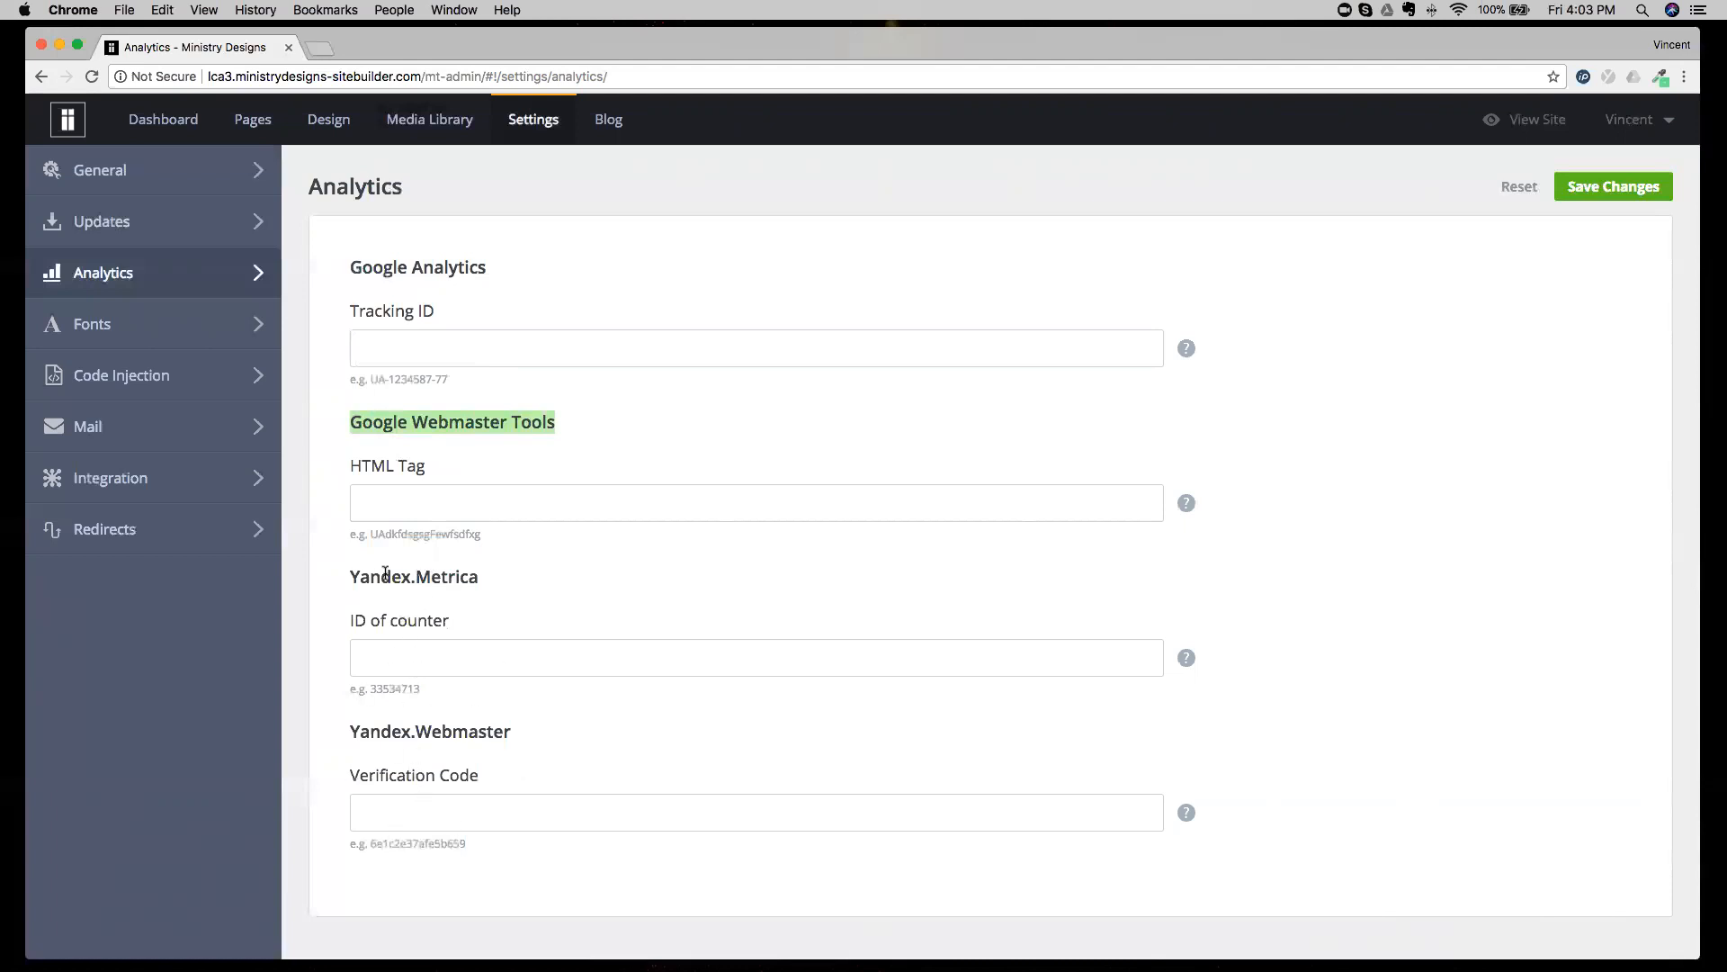
pyautogui.click(399, 293)
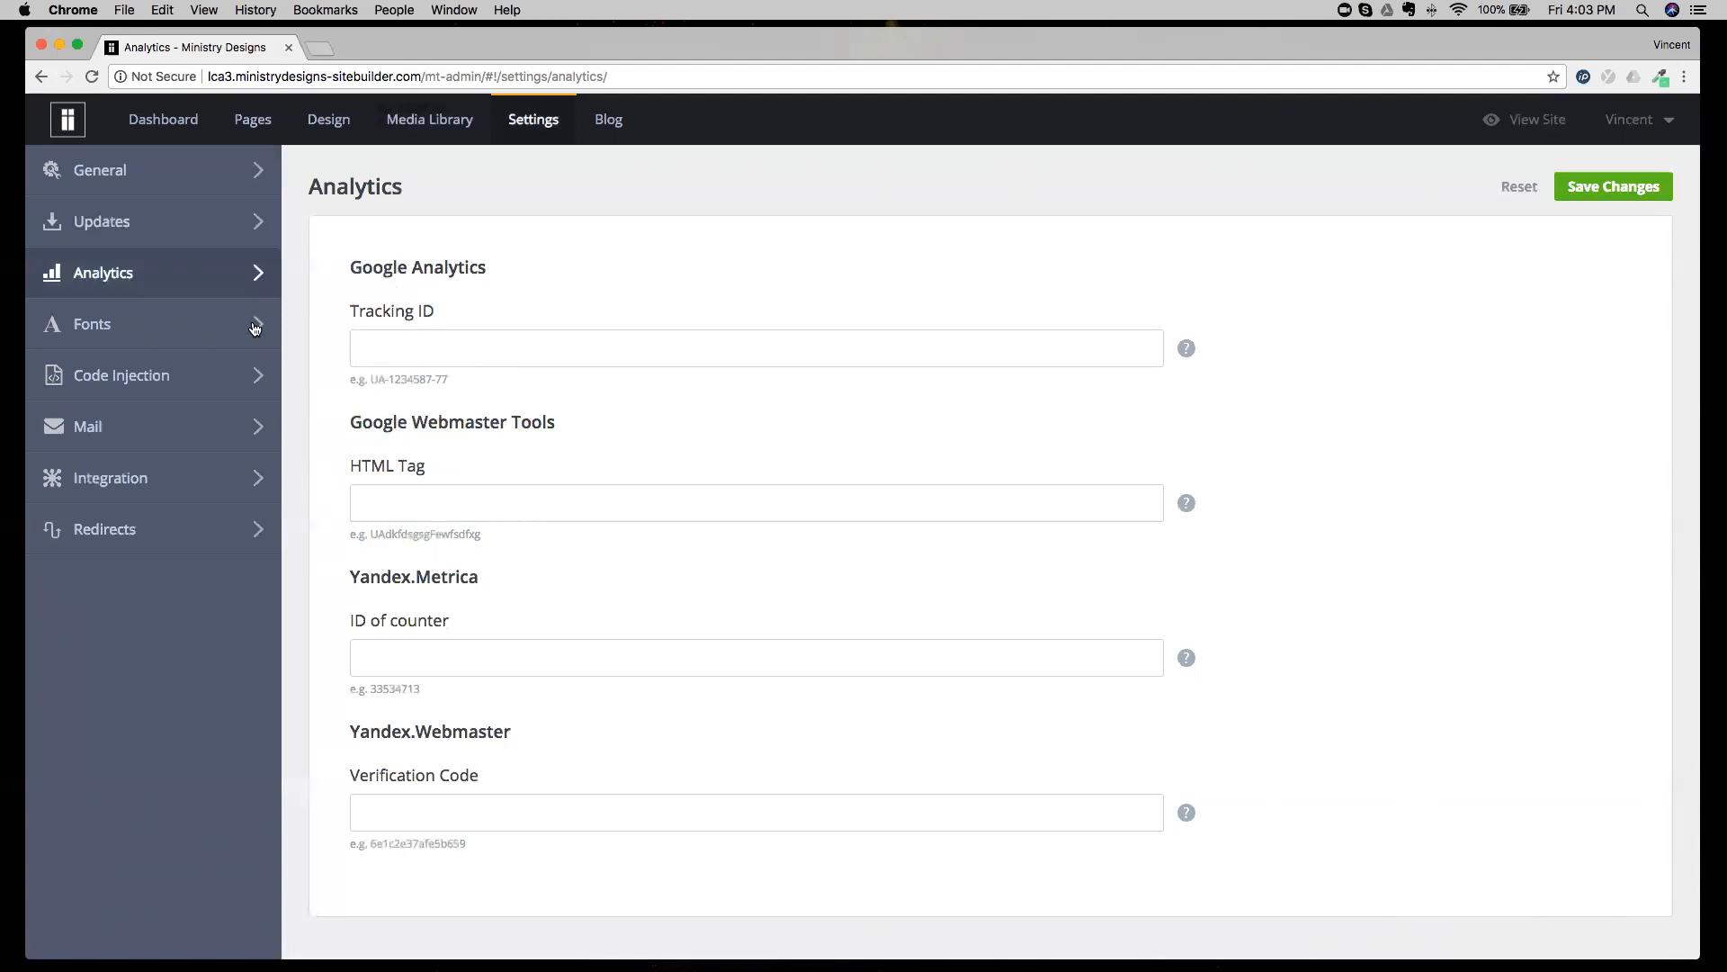
# View the Fonts settings, start adding a font, and check the language filter choices, leaving it at All Languages.
pyautogui.click(208, 335)
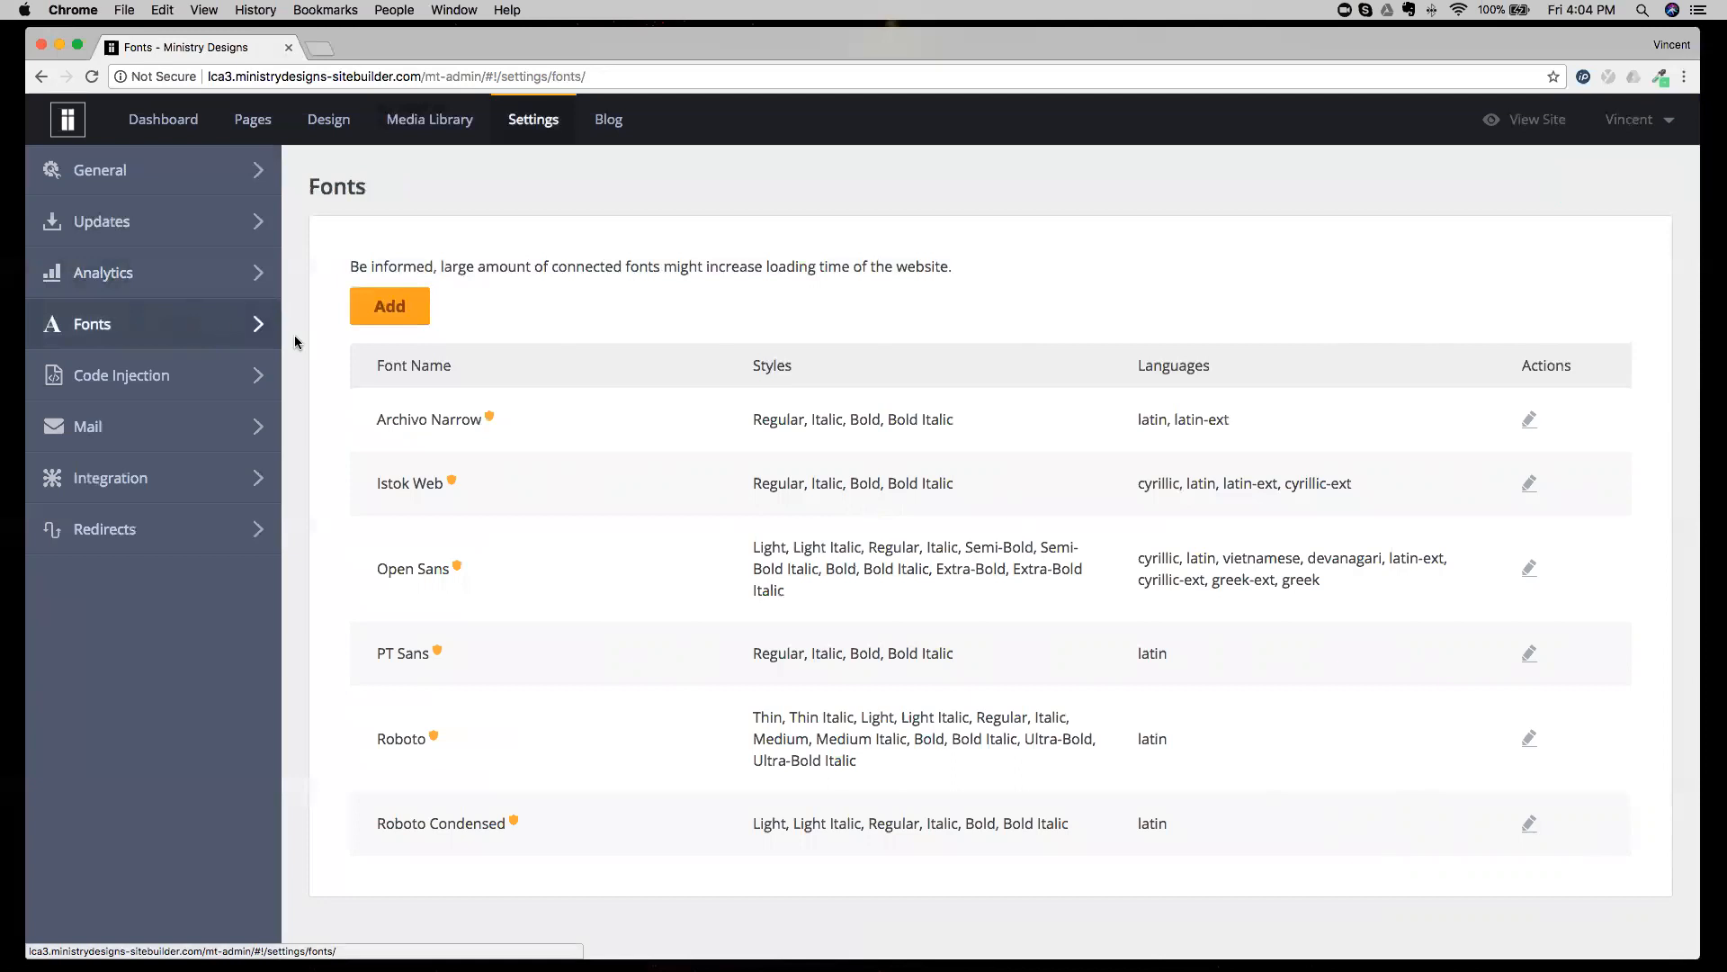
pyautogui.click(375, 315)
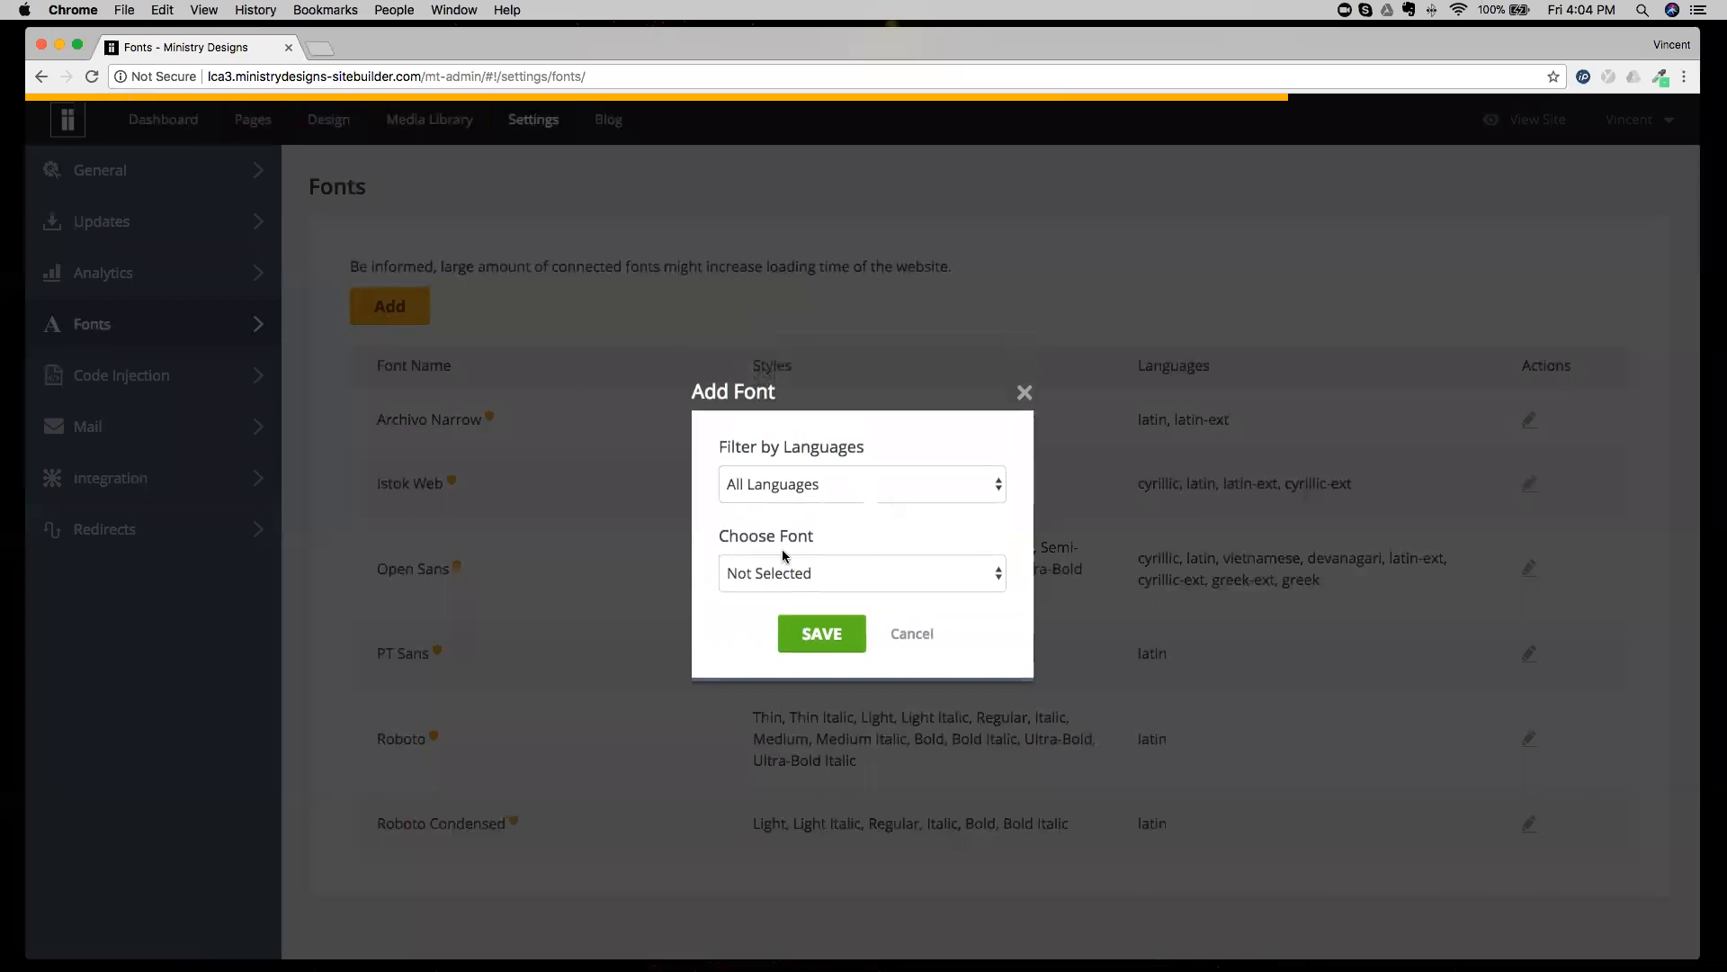
pyautogui.click(798, 486)
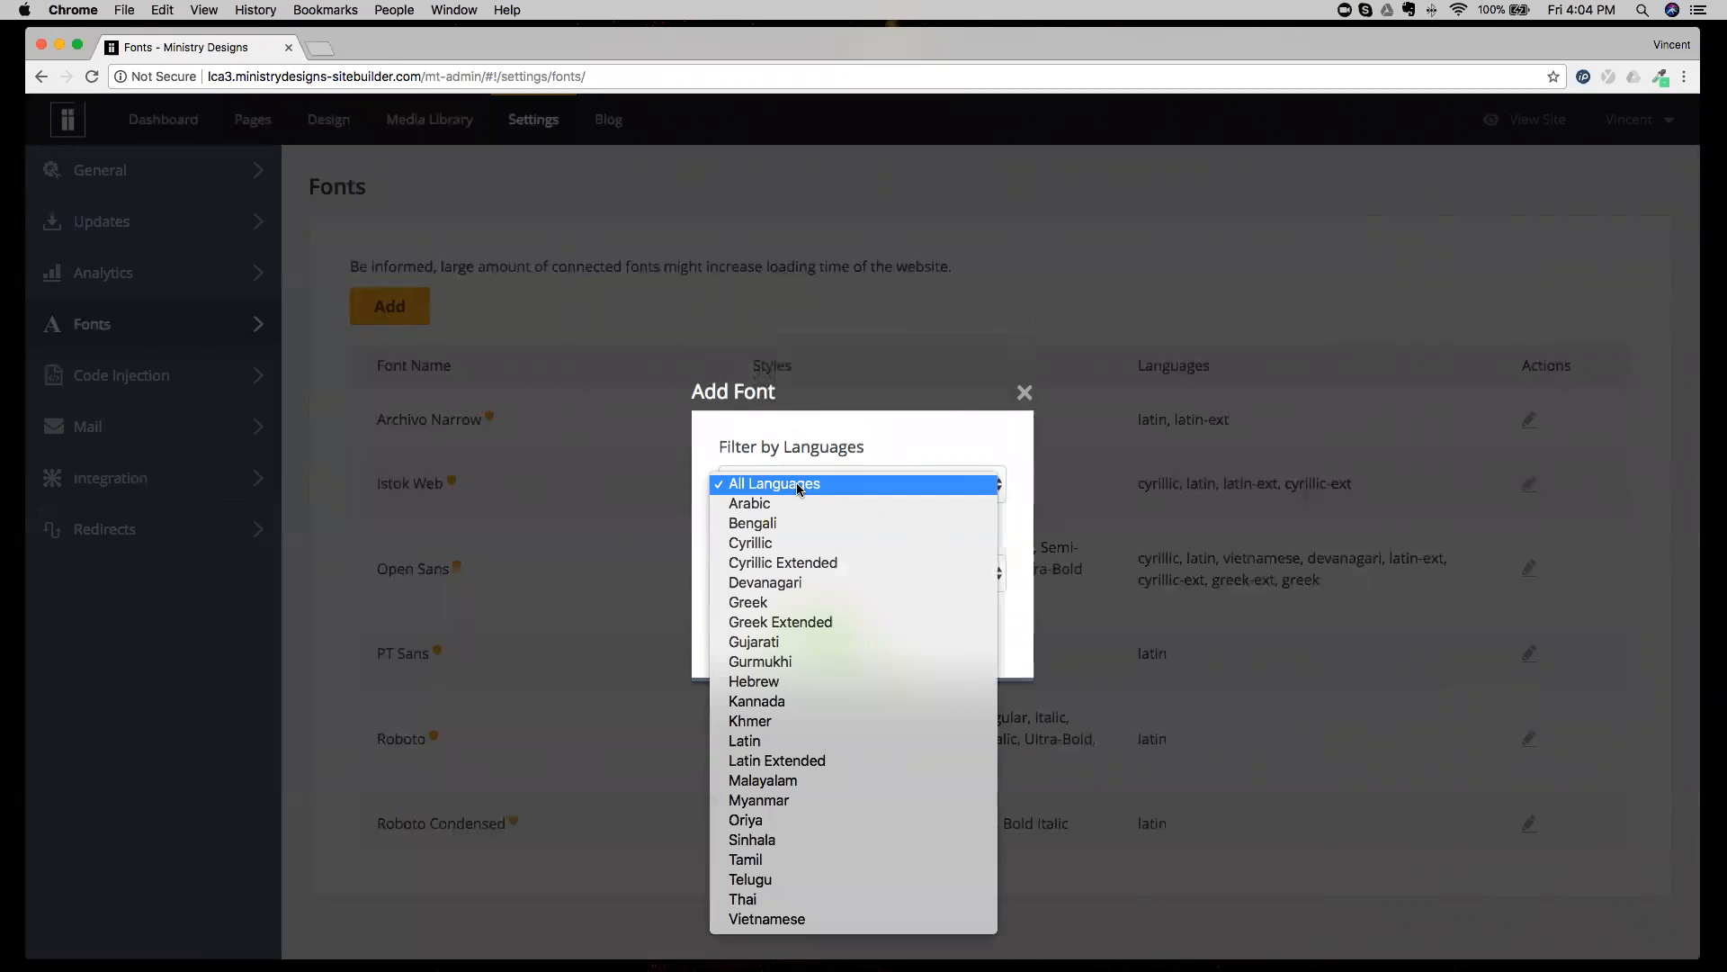
pyautogui.click(799, 486)
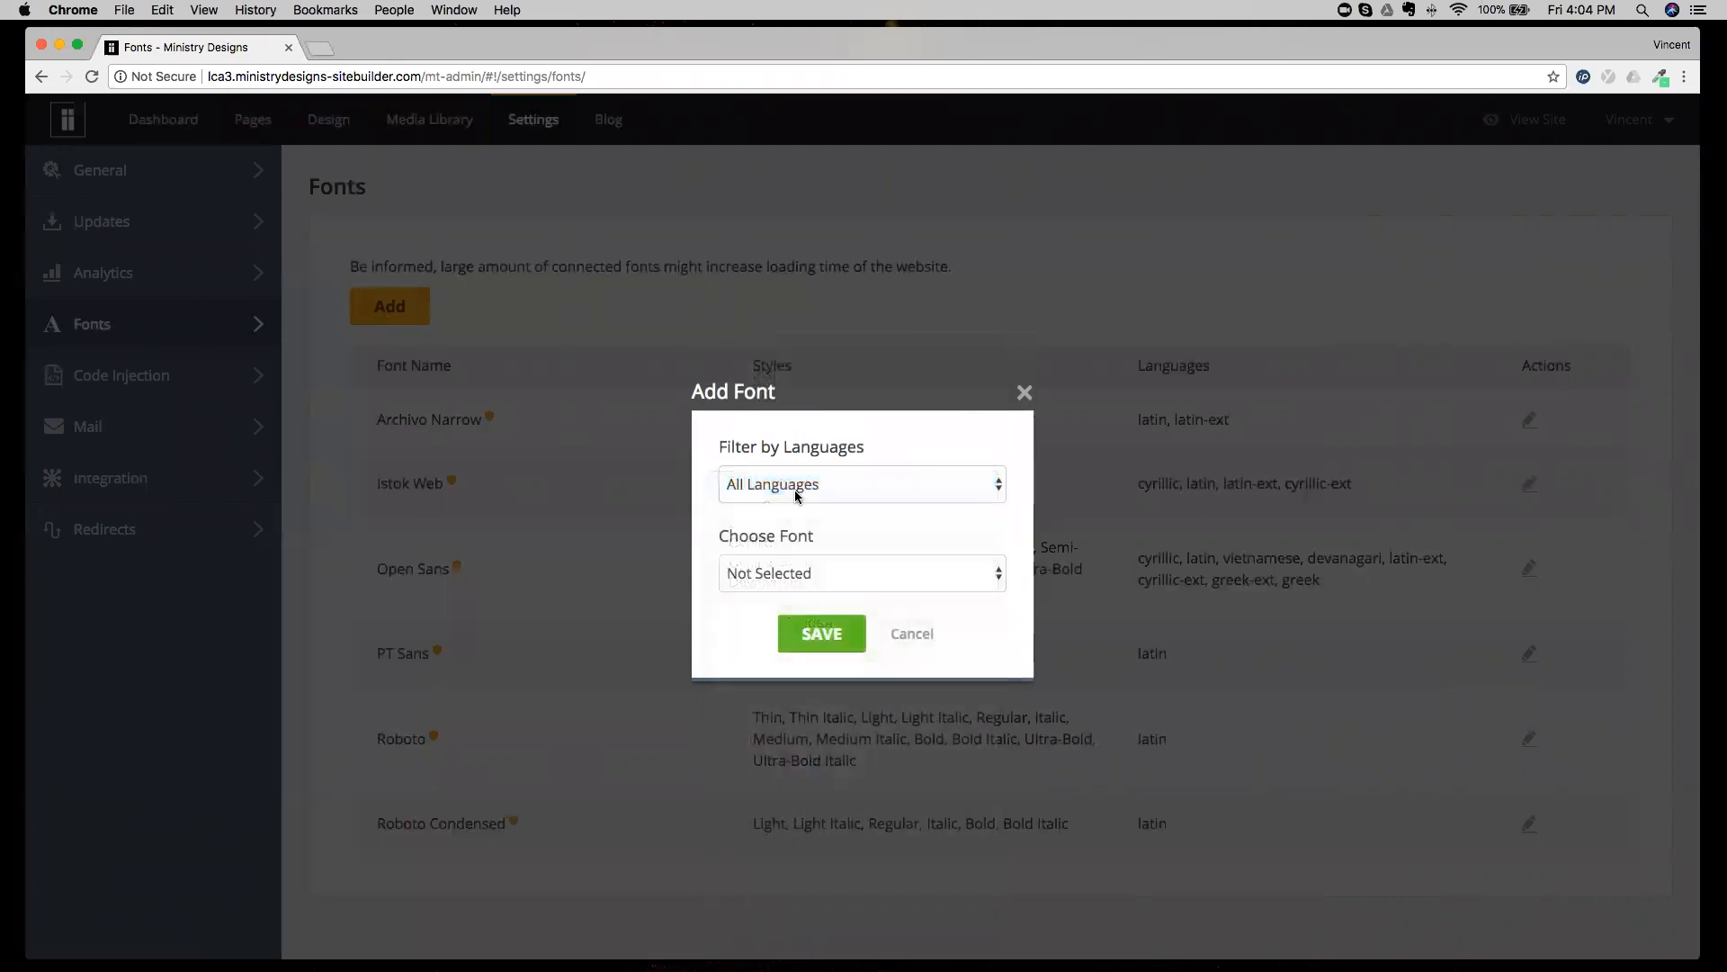
# Browse the fonts available in the Add Font dialog and cancel without adding one.
pyautogui.click(814, 575)
pyautogui.scroll(-20, 814, 575)
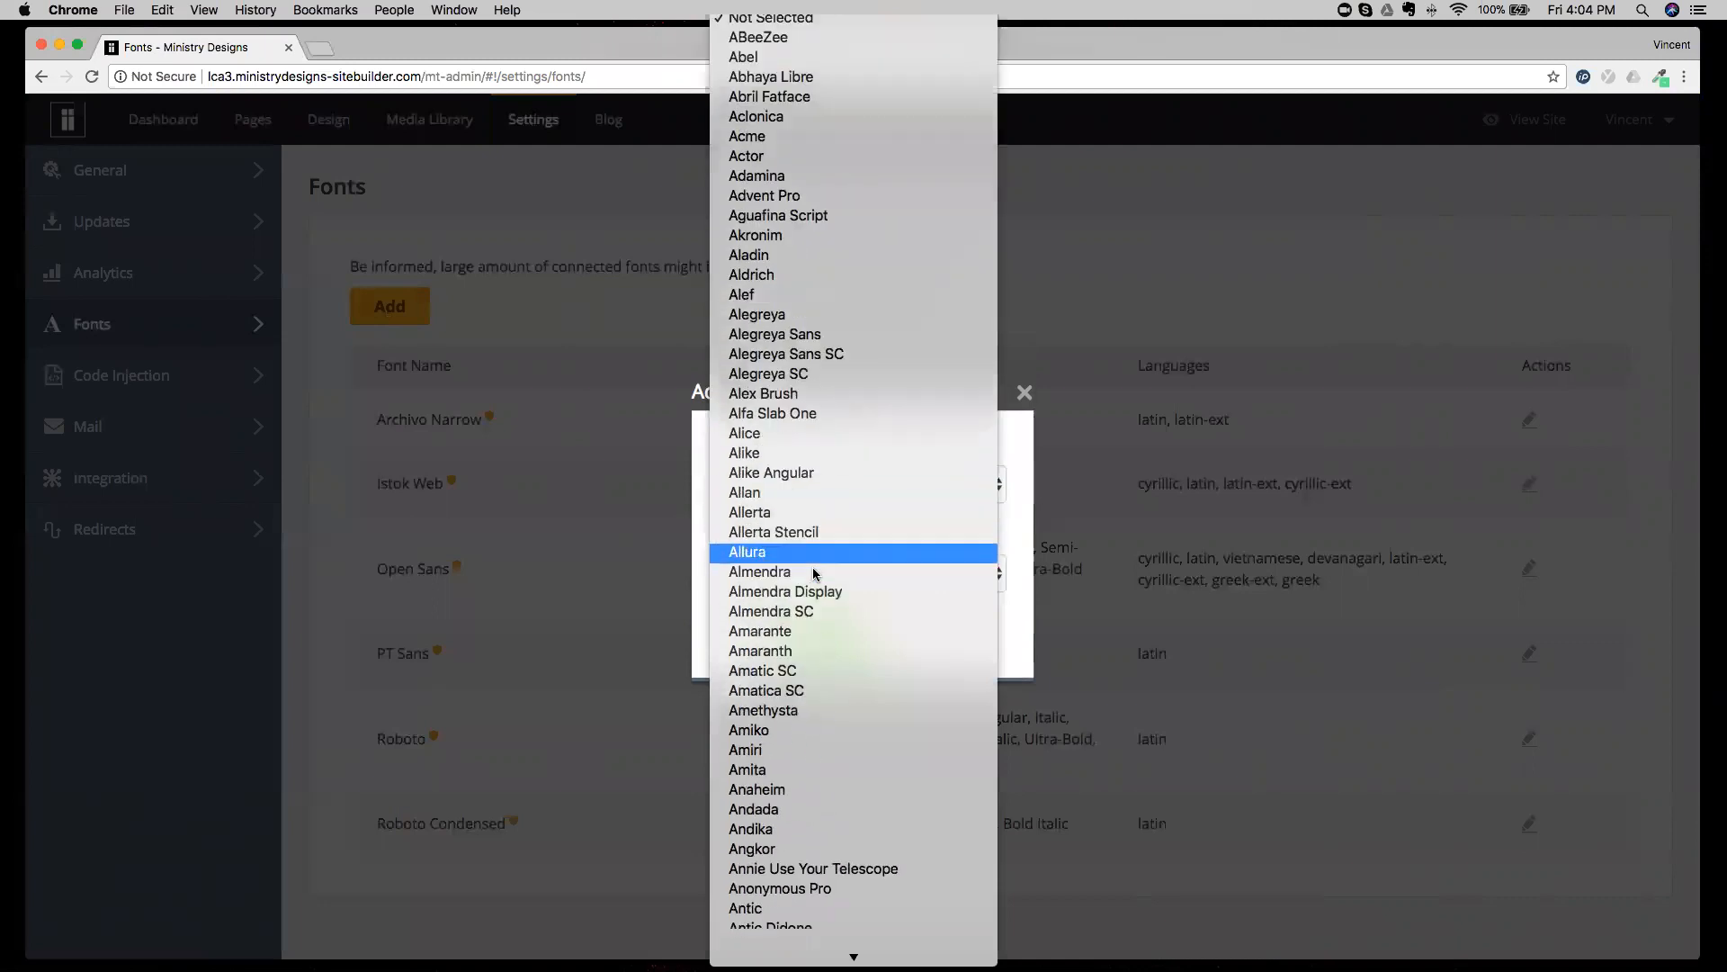
pyautogui.scroll(-20, 814, 575)
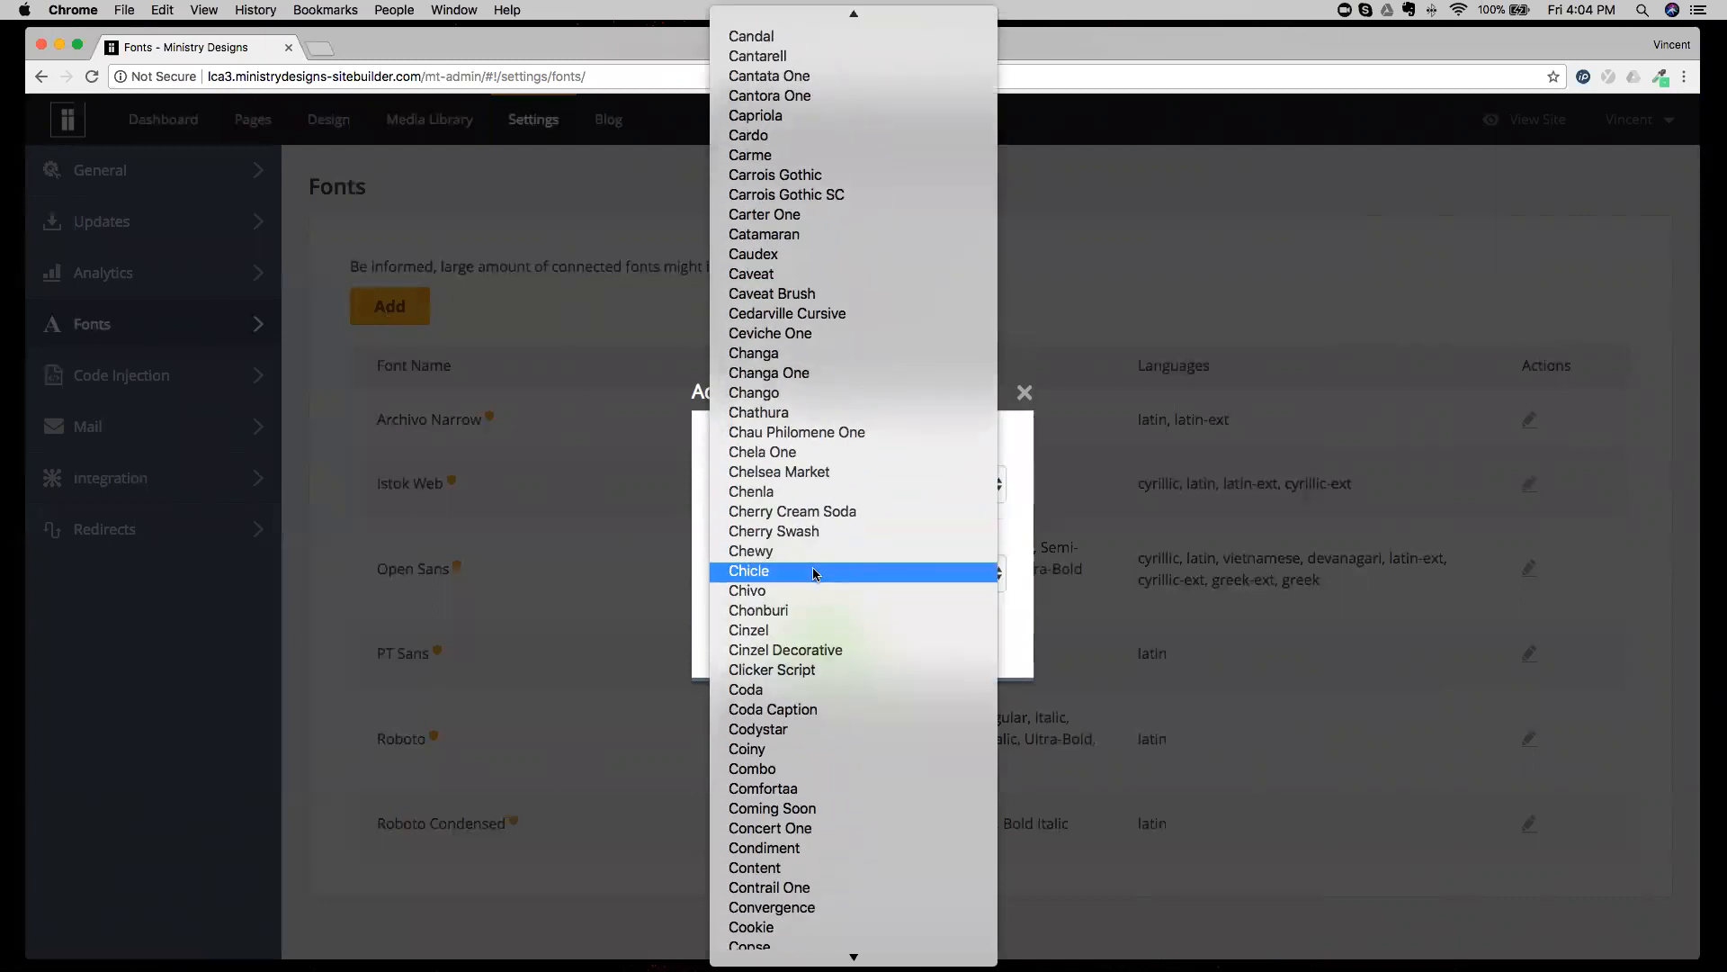
pyautogui.scroll(-20, 814, 573)
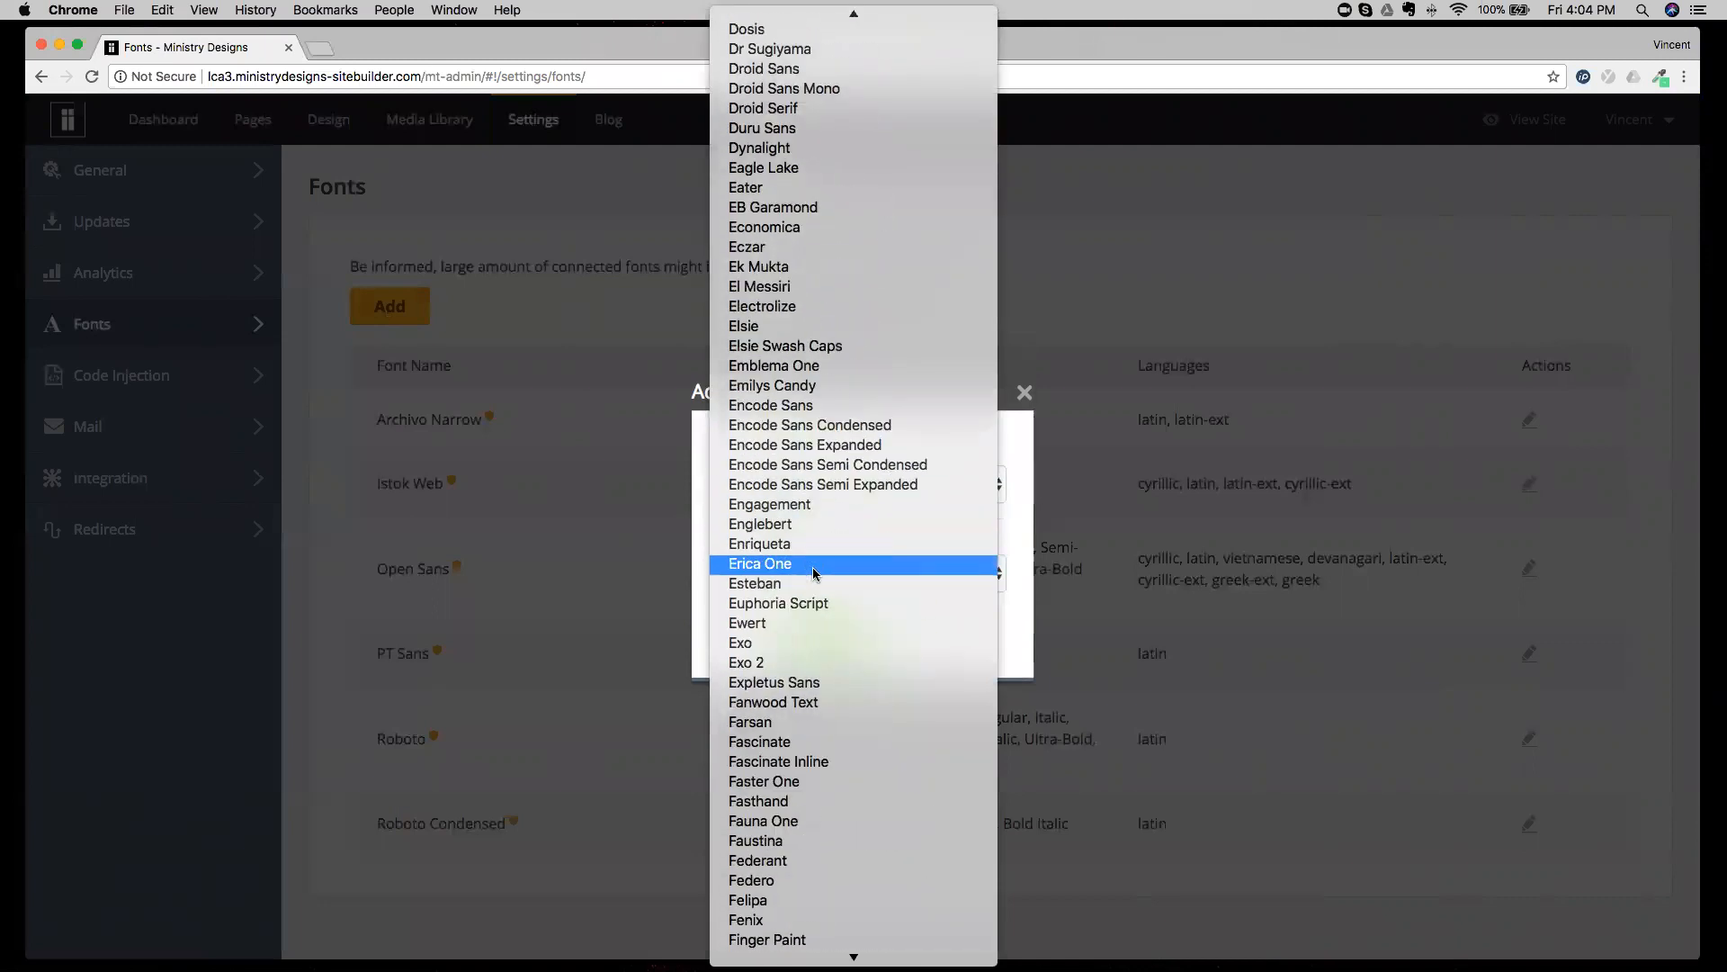
pyautogui.scroll(-20, 814, 573)
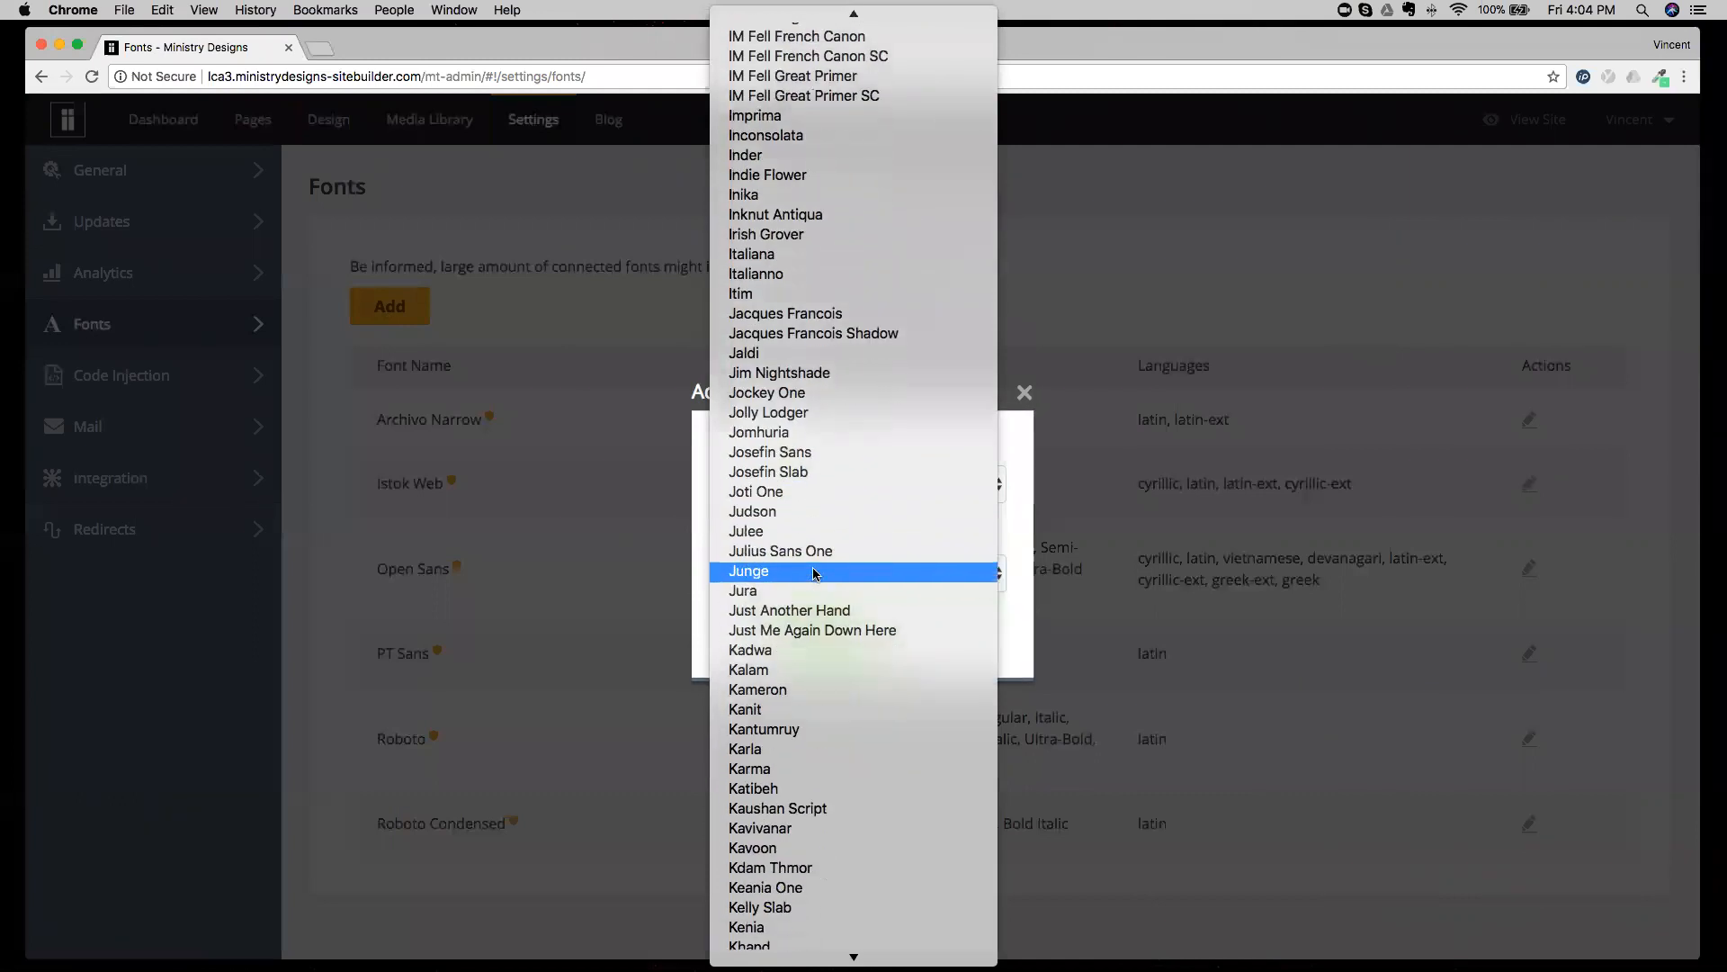
pyautogui.scroll(-20, 814, 573)
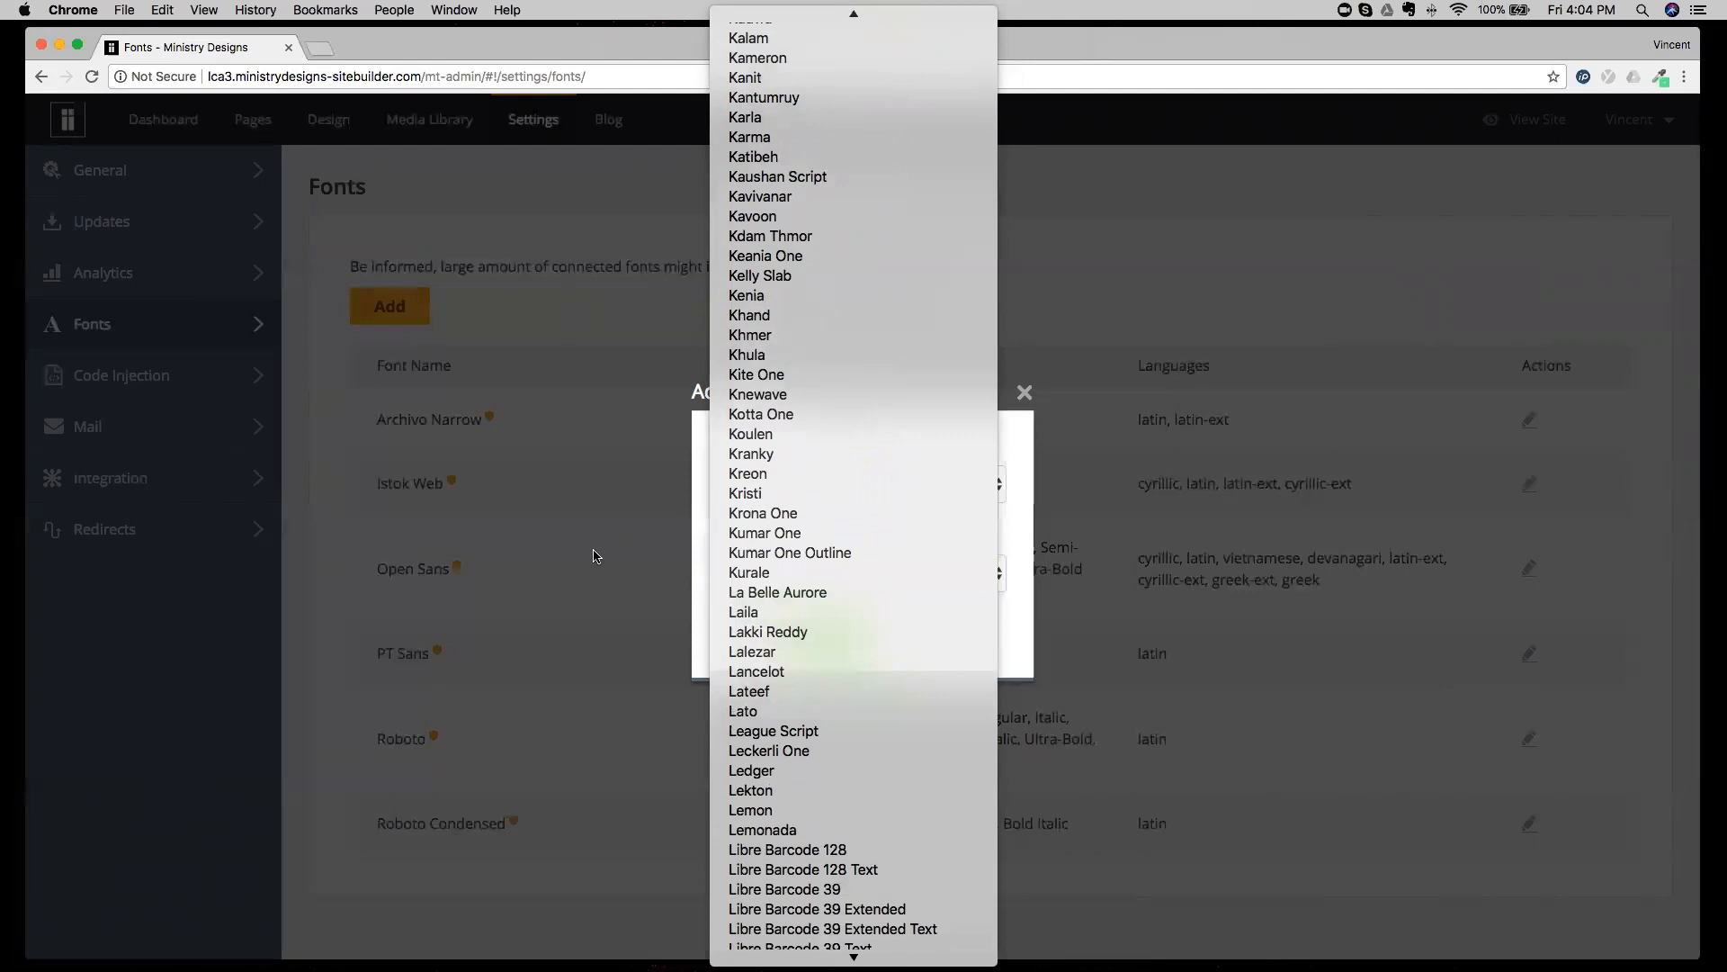
pyautogui.scroll(-20, 754, 558)
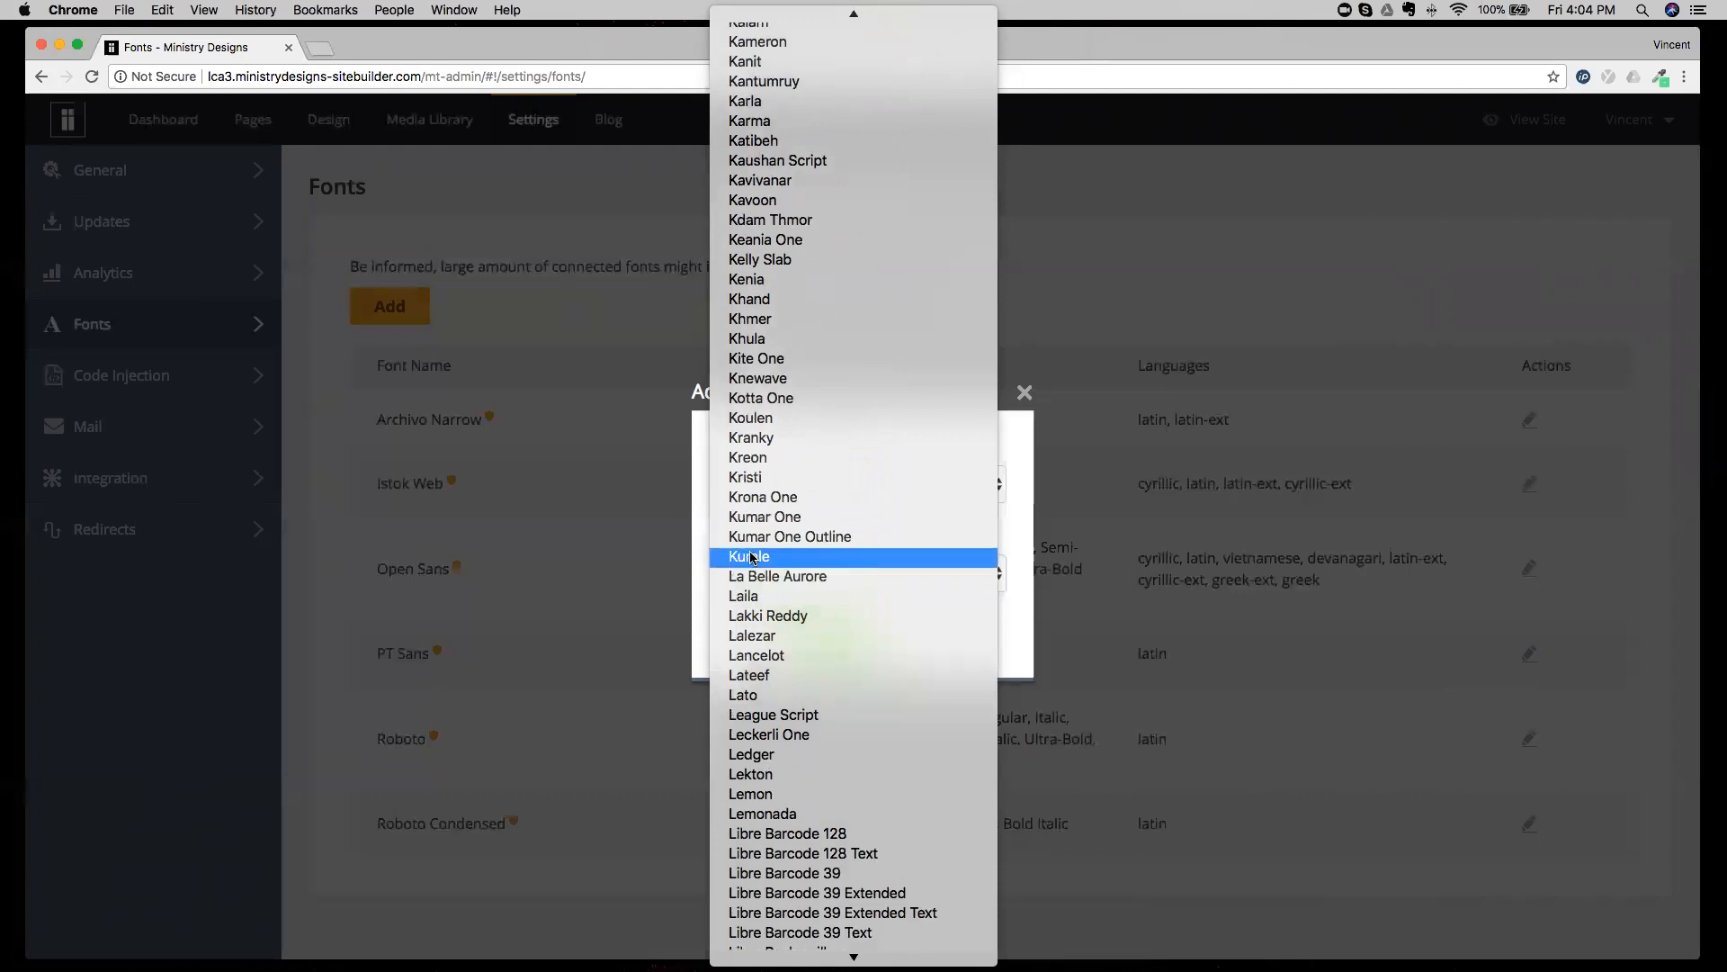
pyautogui.scroll(-15, 754, 558)
pyautogui.scroll(20, 754, 558)
pyautogui.scroll(10, 752, 558)
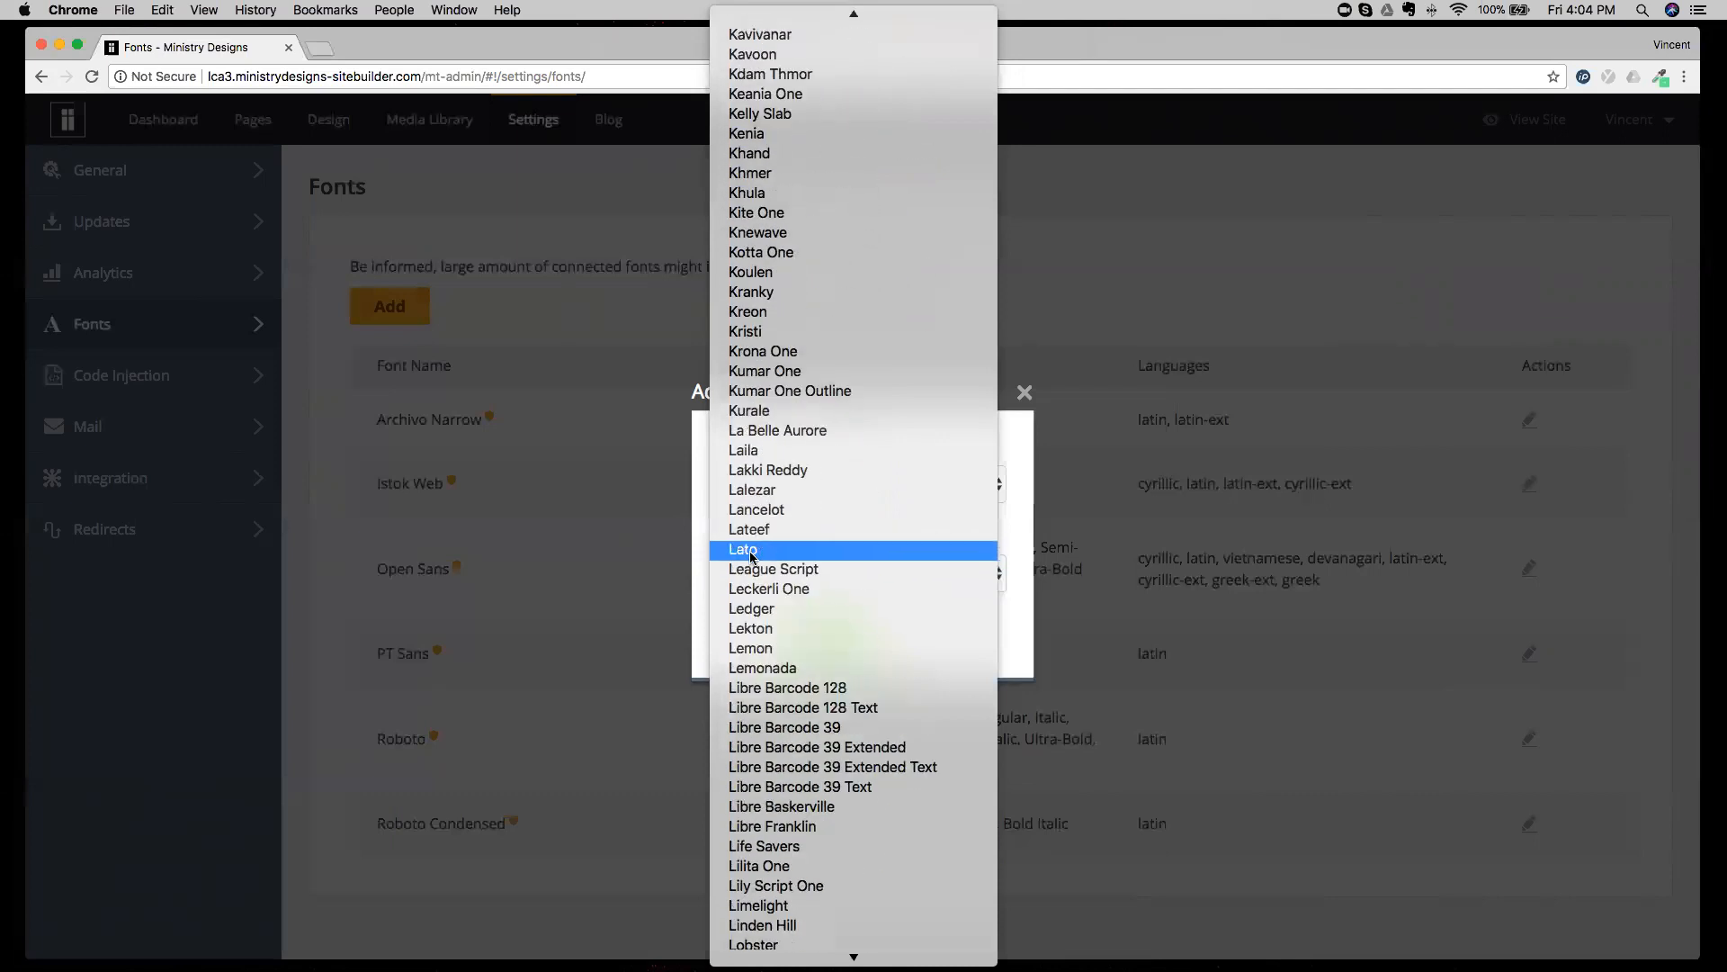
pyautogui.click(1020, 456)
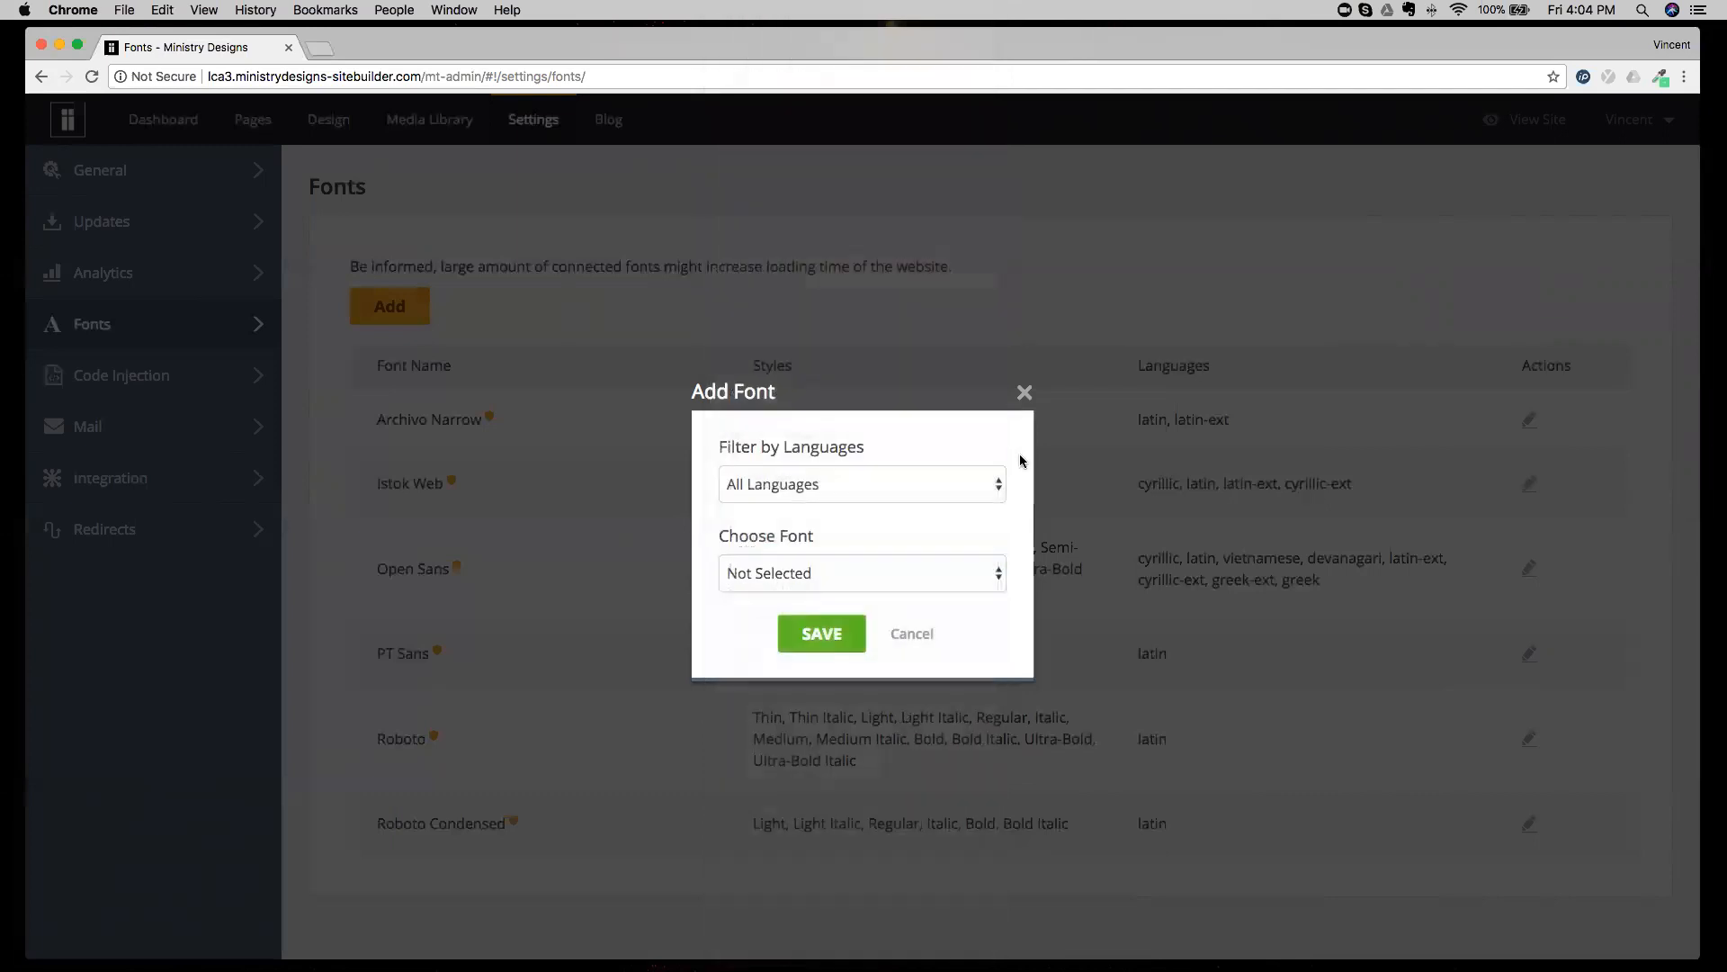
pyautogui.click(911, 635)
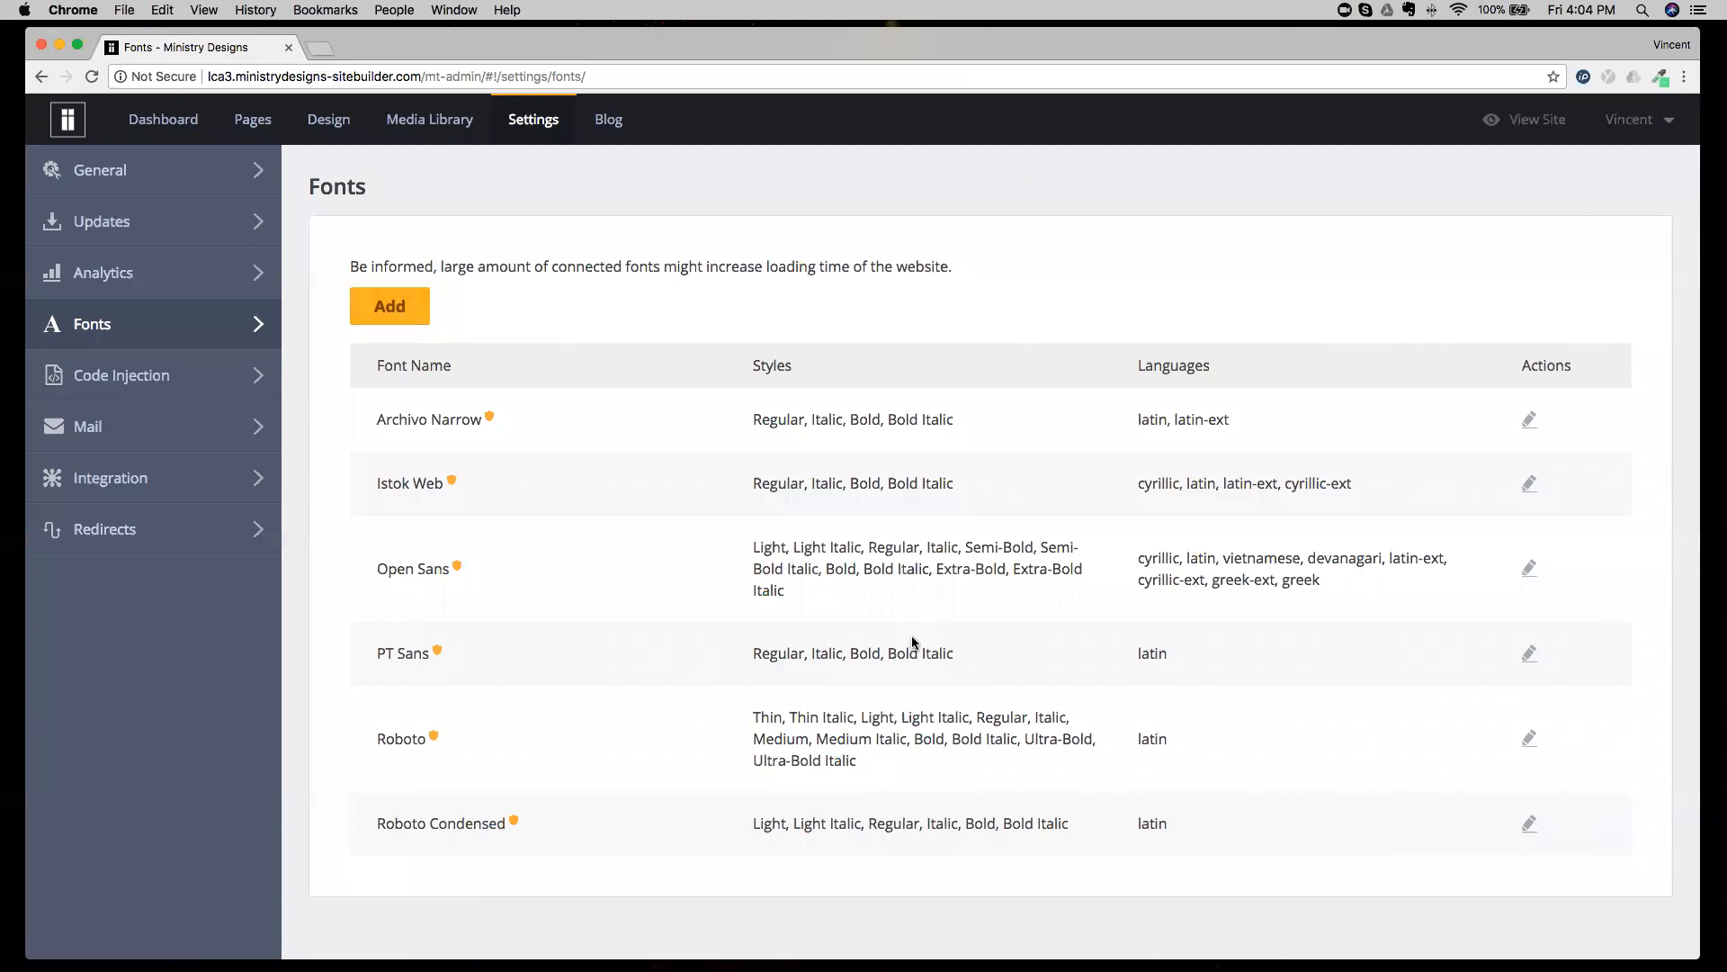
# View the Code Injection settings and the Mail settings.
pyautogui.click(191, 379)
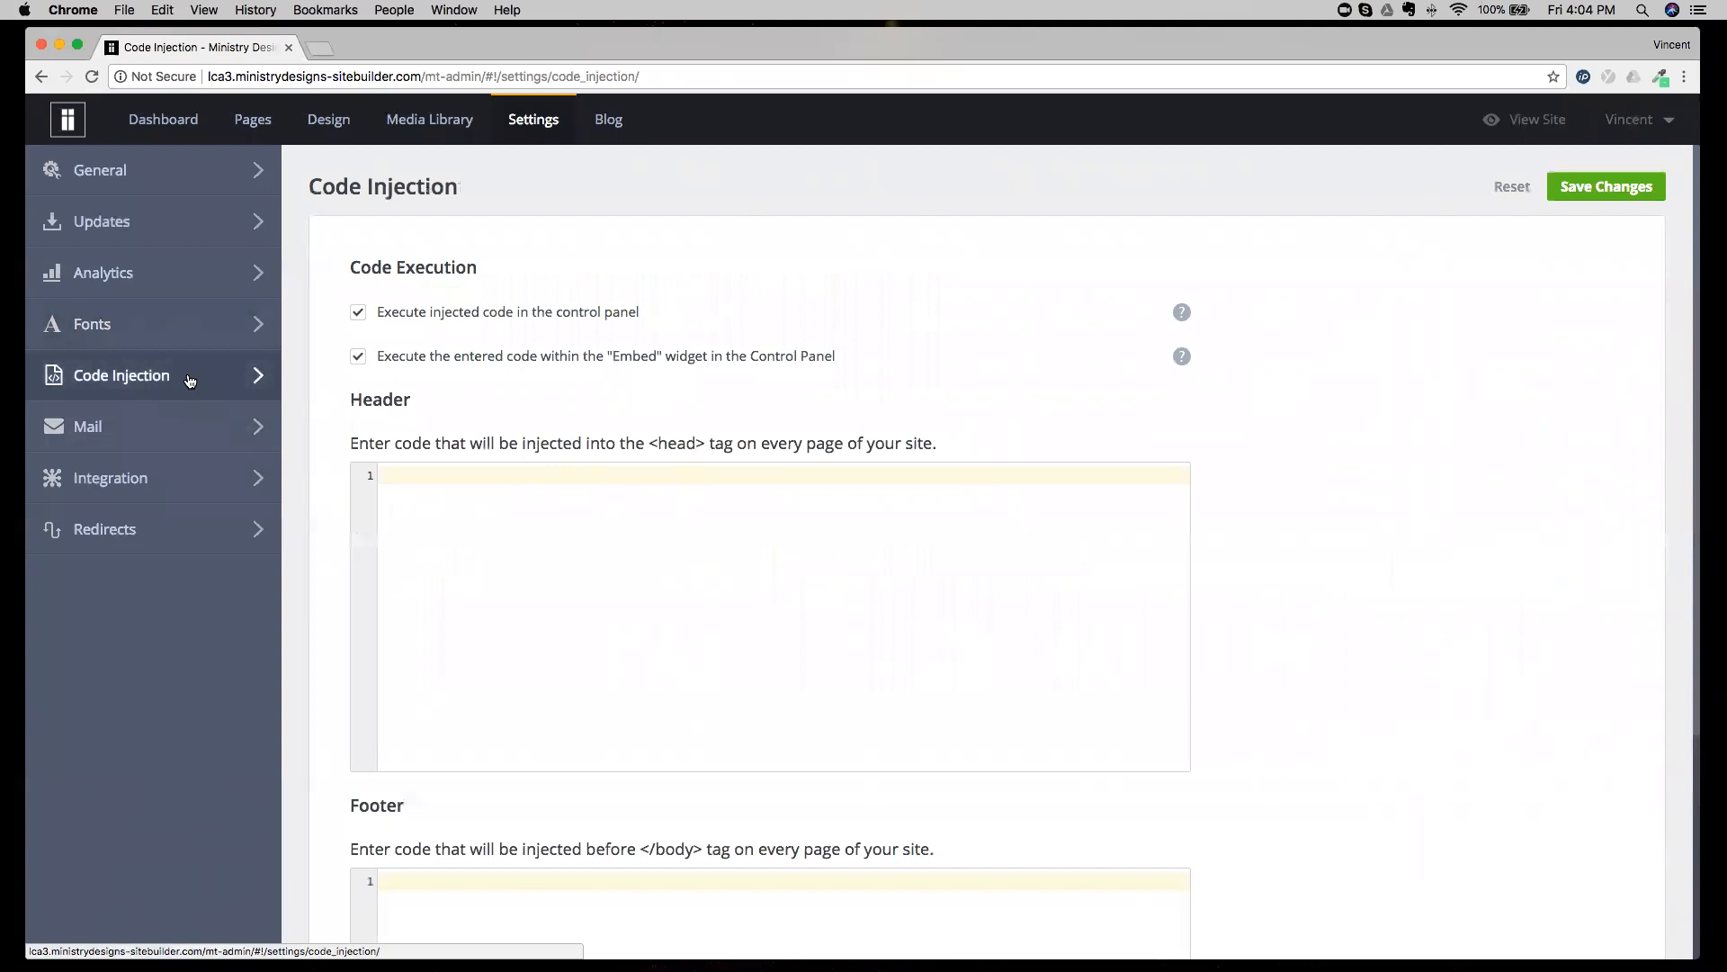
pyautogui.click(174, 438)
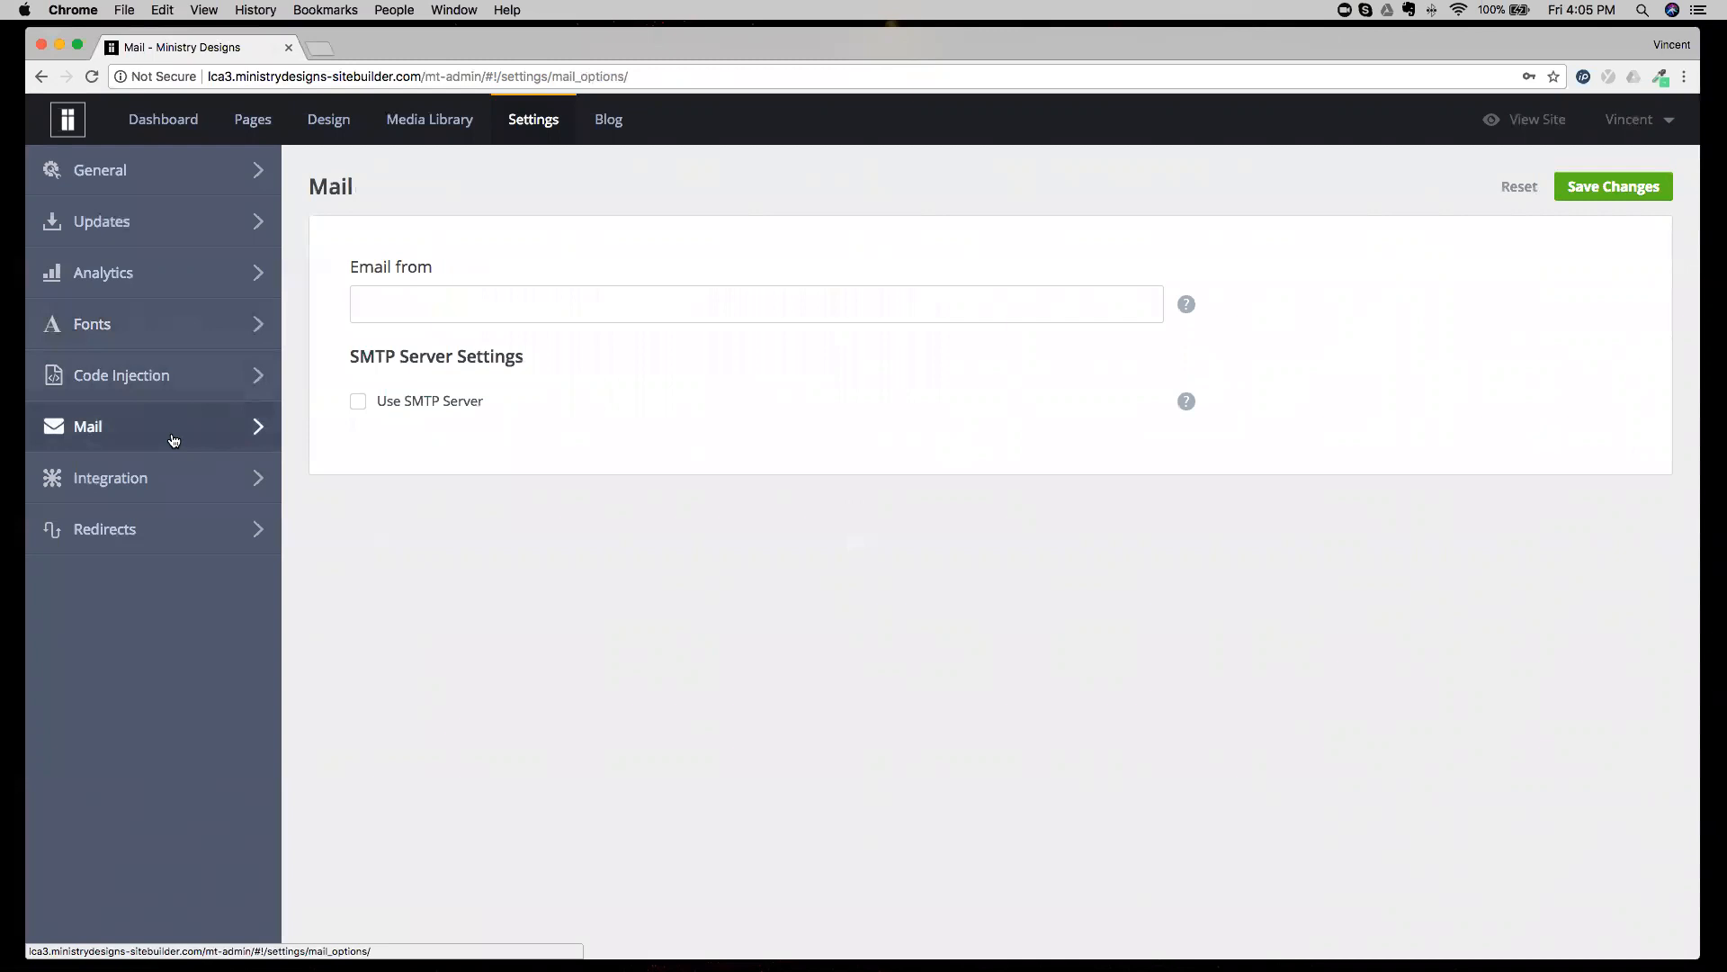
# Examine the Disqus and Adobe Creative SDK integration settings, and view the Redirects settings.
pyautogui.click(156, 479)
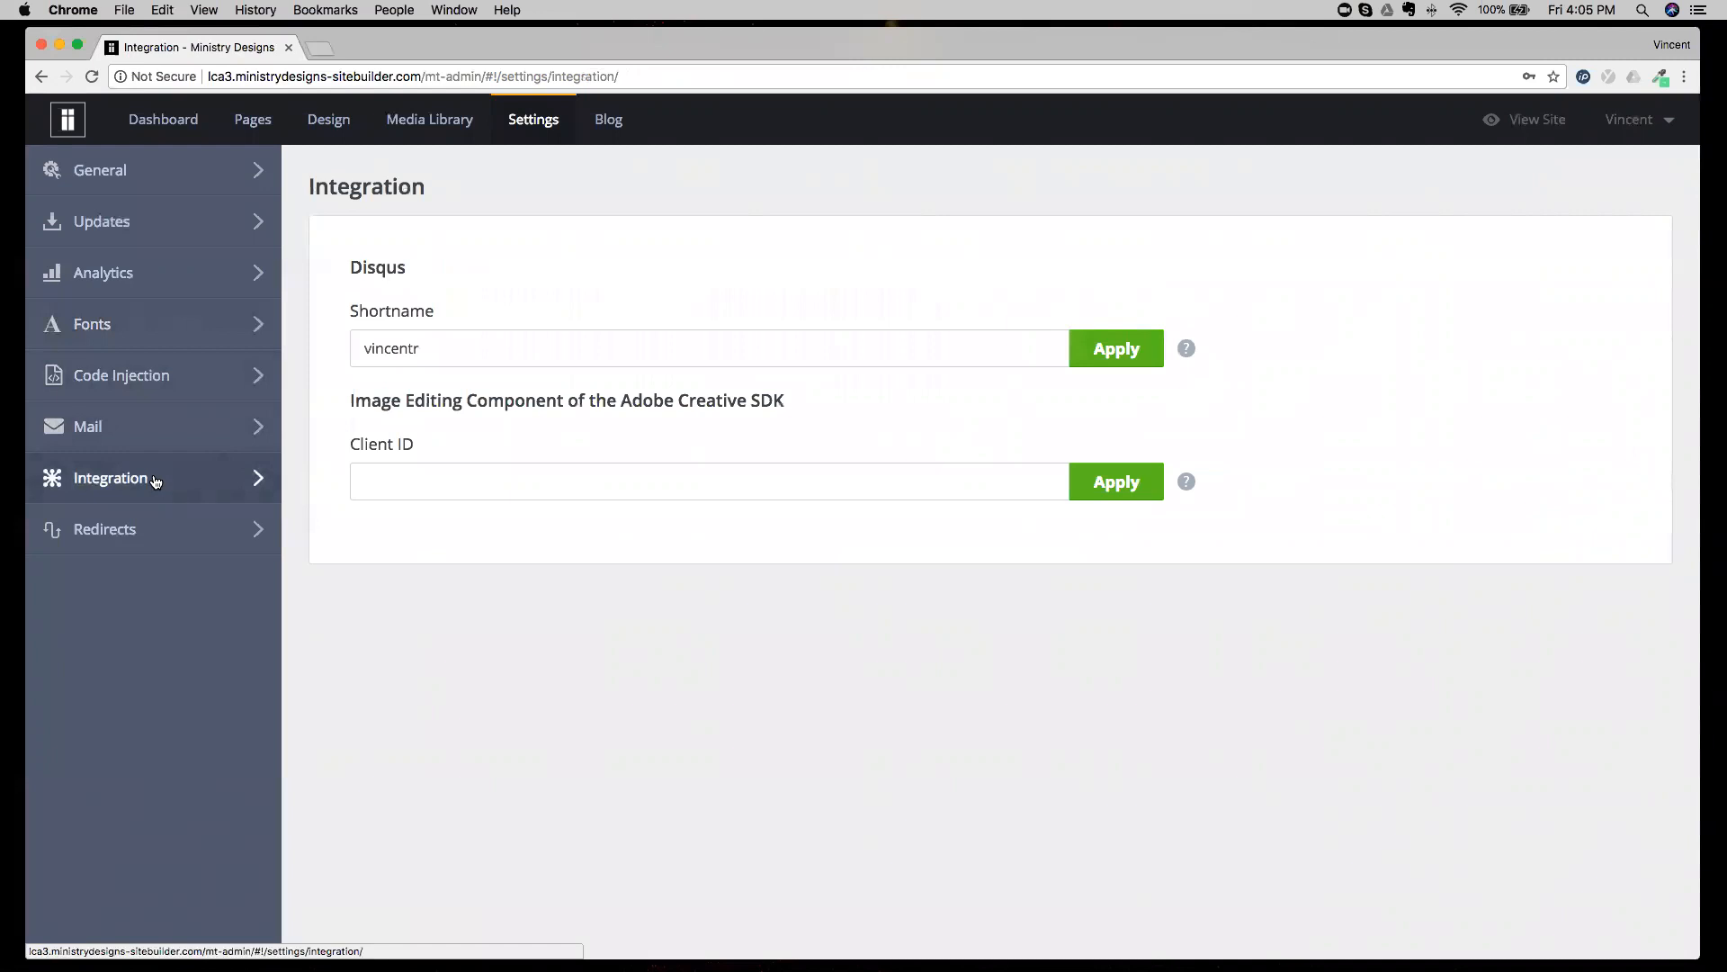
pyautogui.moveTo(368, 267); pyautogui.dragTo(443, 266)
pyautogui.click(465, 269)
pyautogui.moveTo(357, 406); pyautogui.dragTo(733, 409)
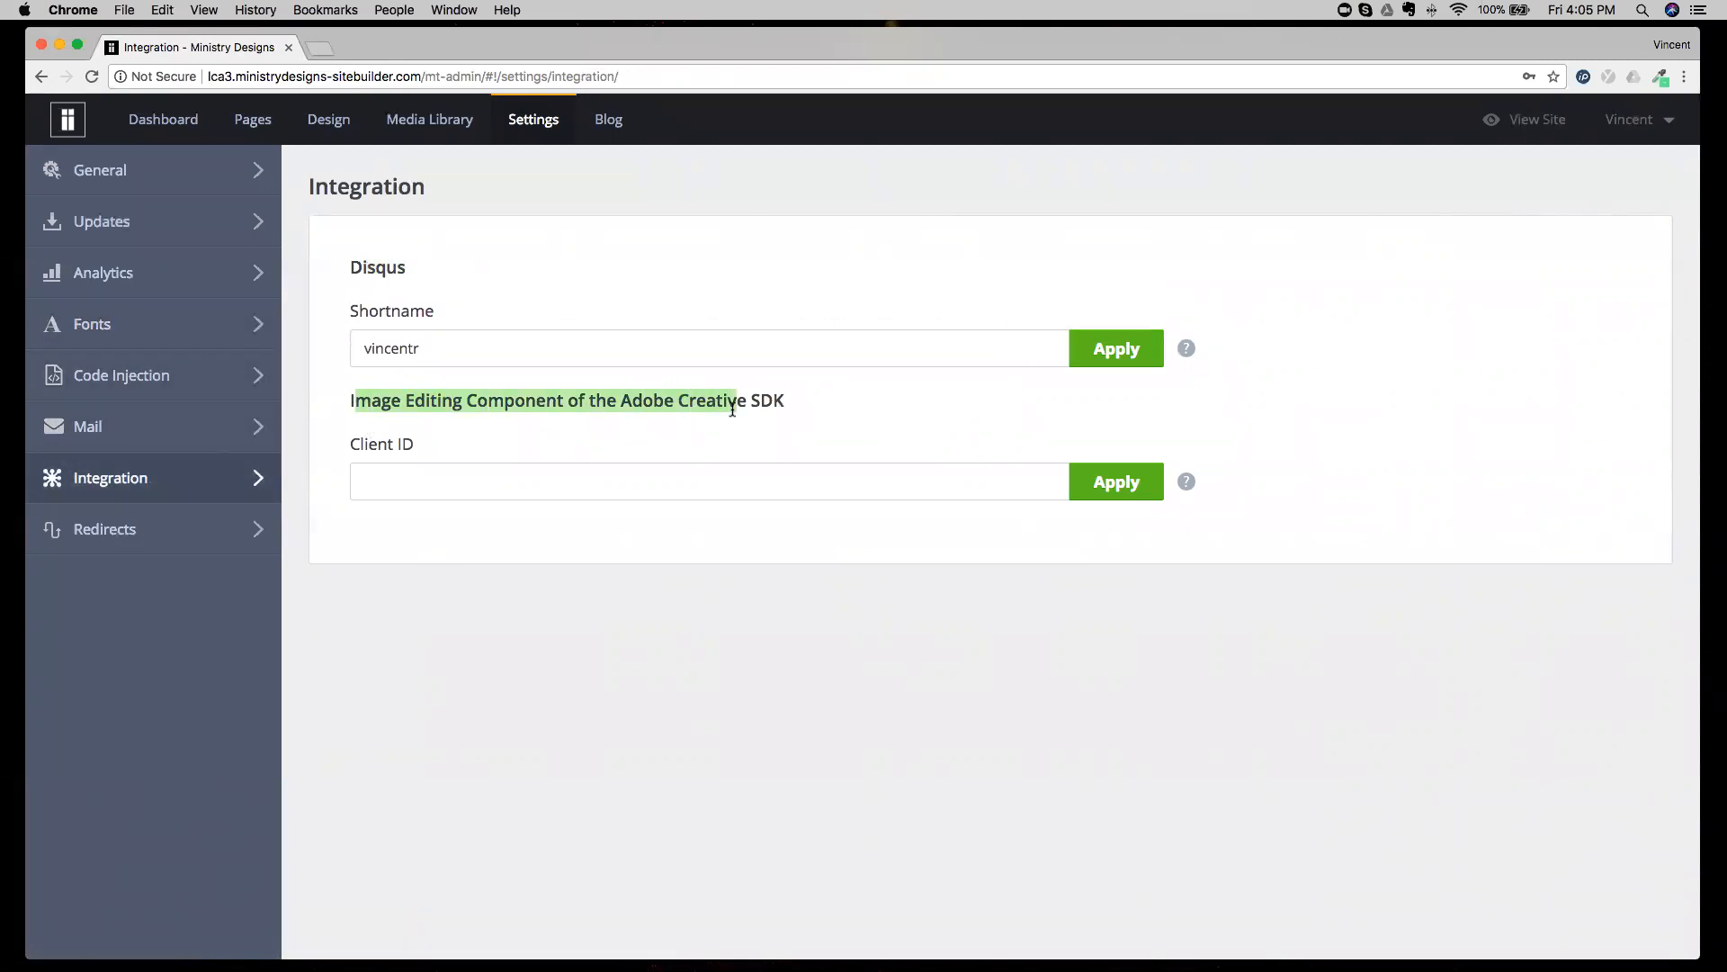
pyautogui.click(225, 533)
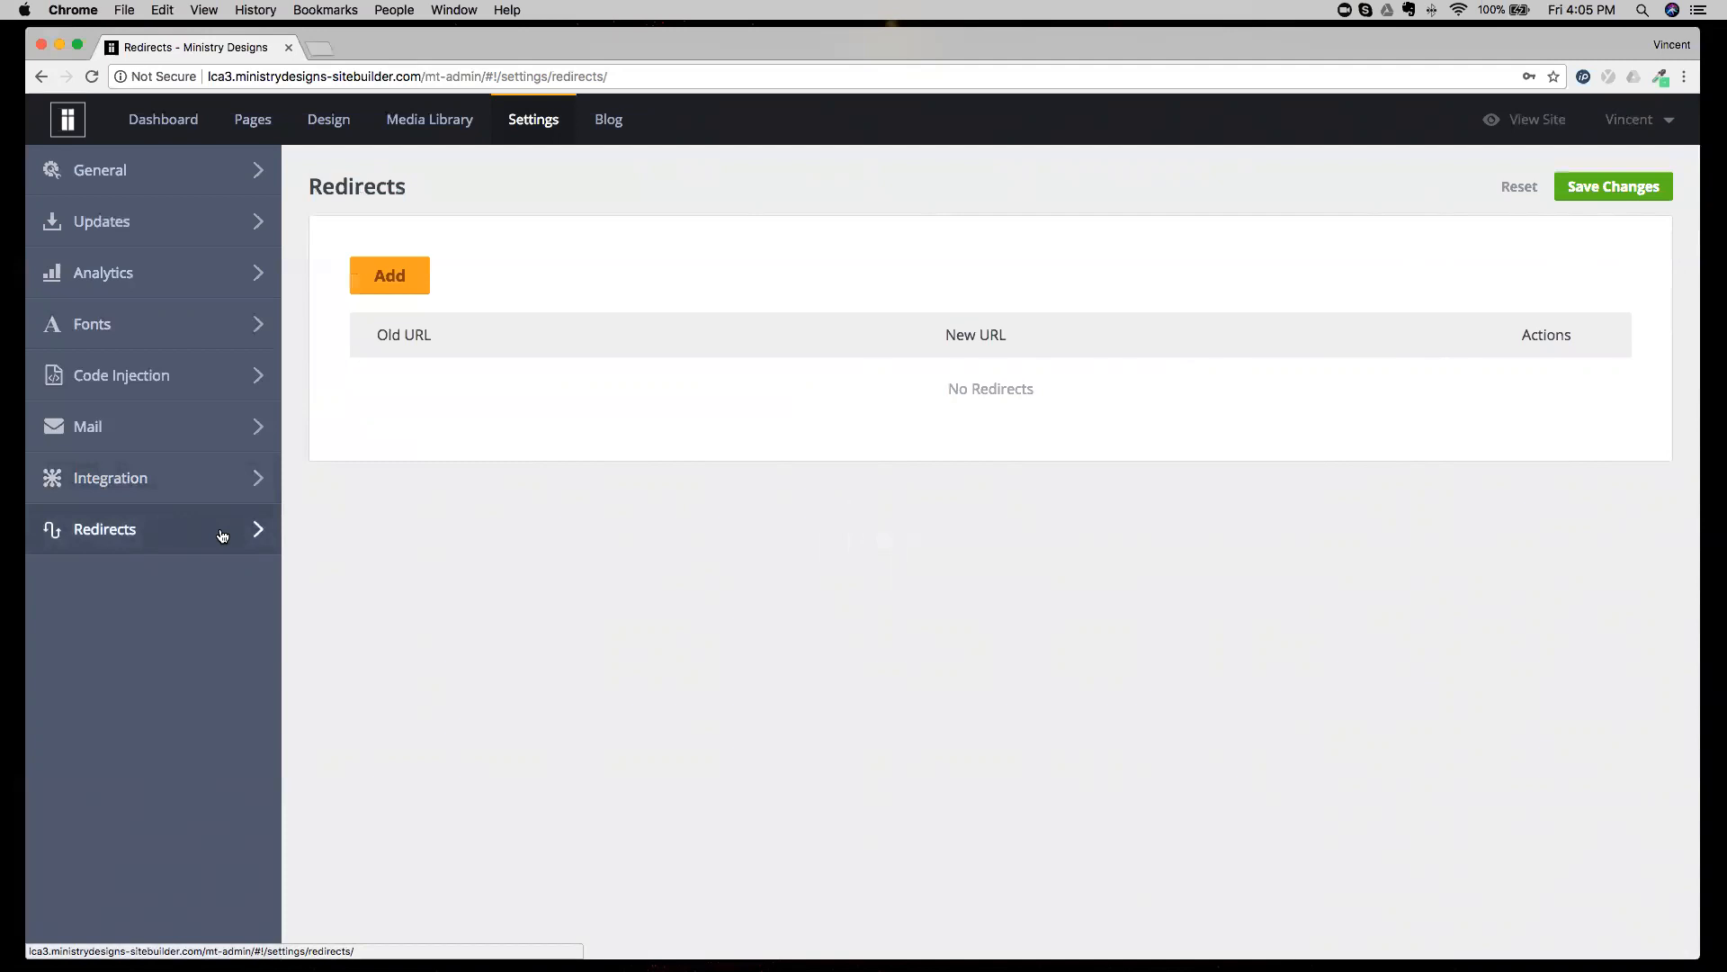
# Return to the General settings and check the favicon on the live site, closing the site afterward.
pyautogui.click(230, 171)
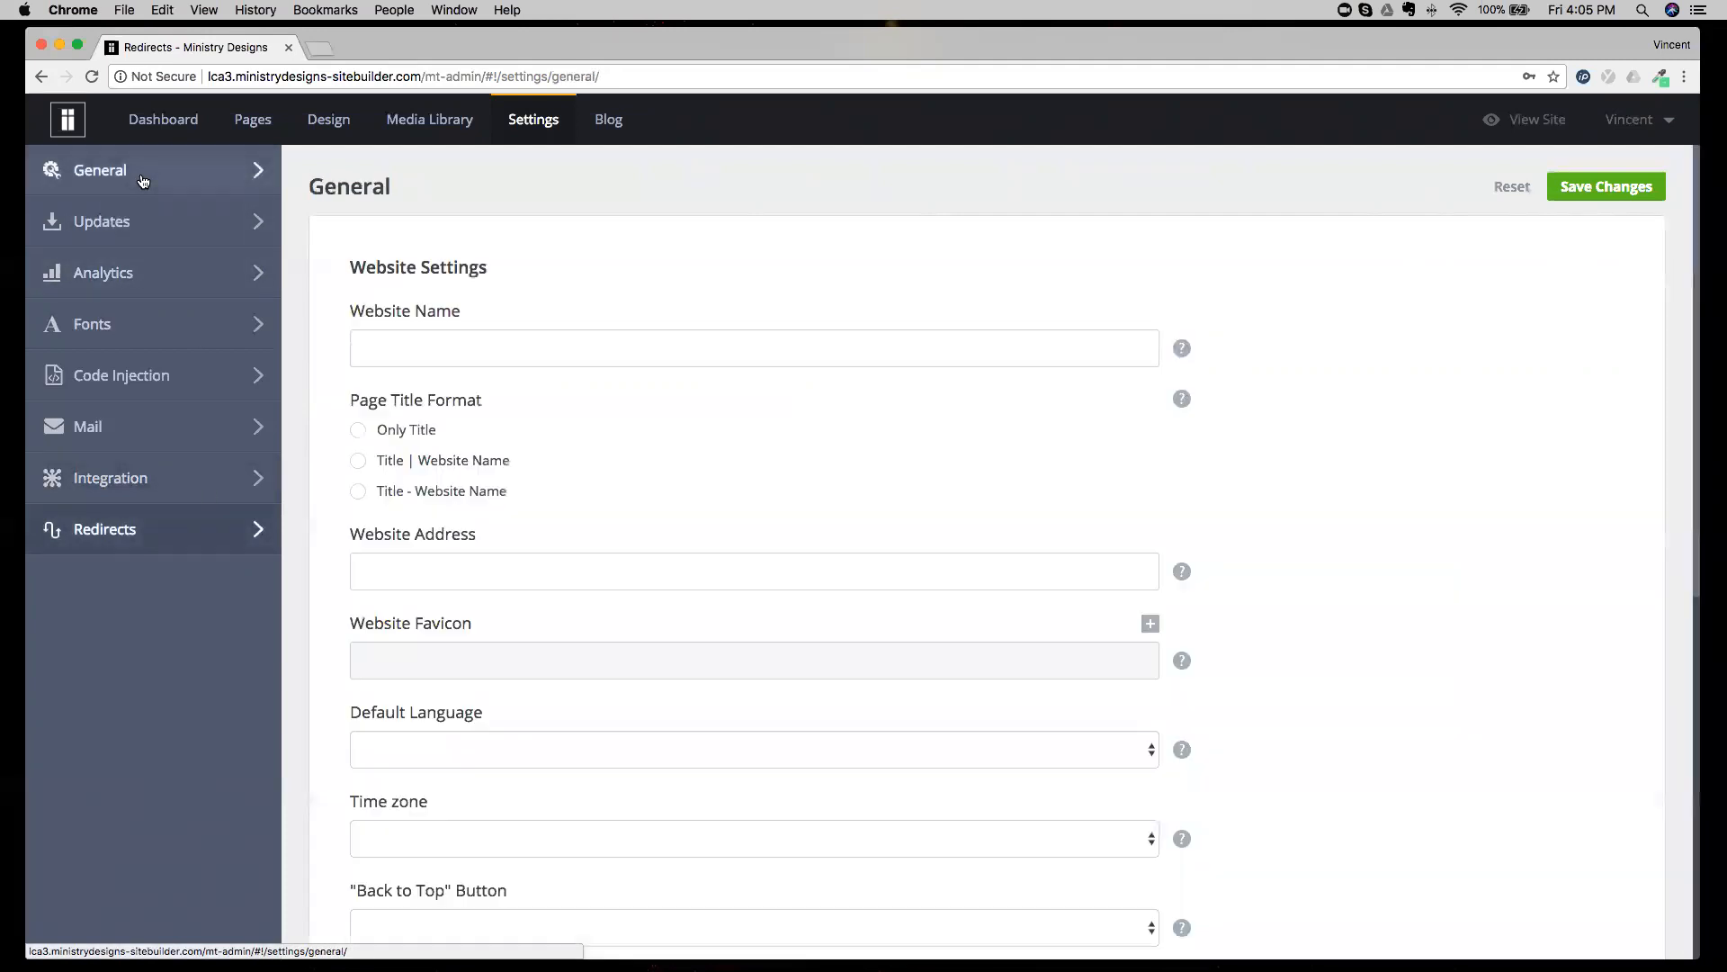
pyautogui.scroll(-3, 412, 396)
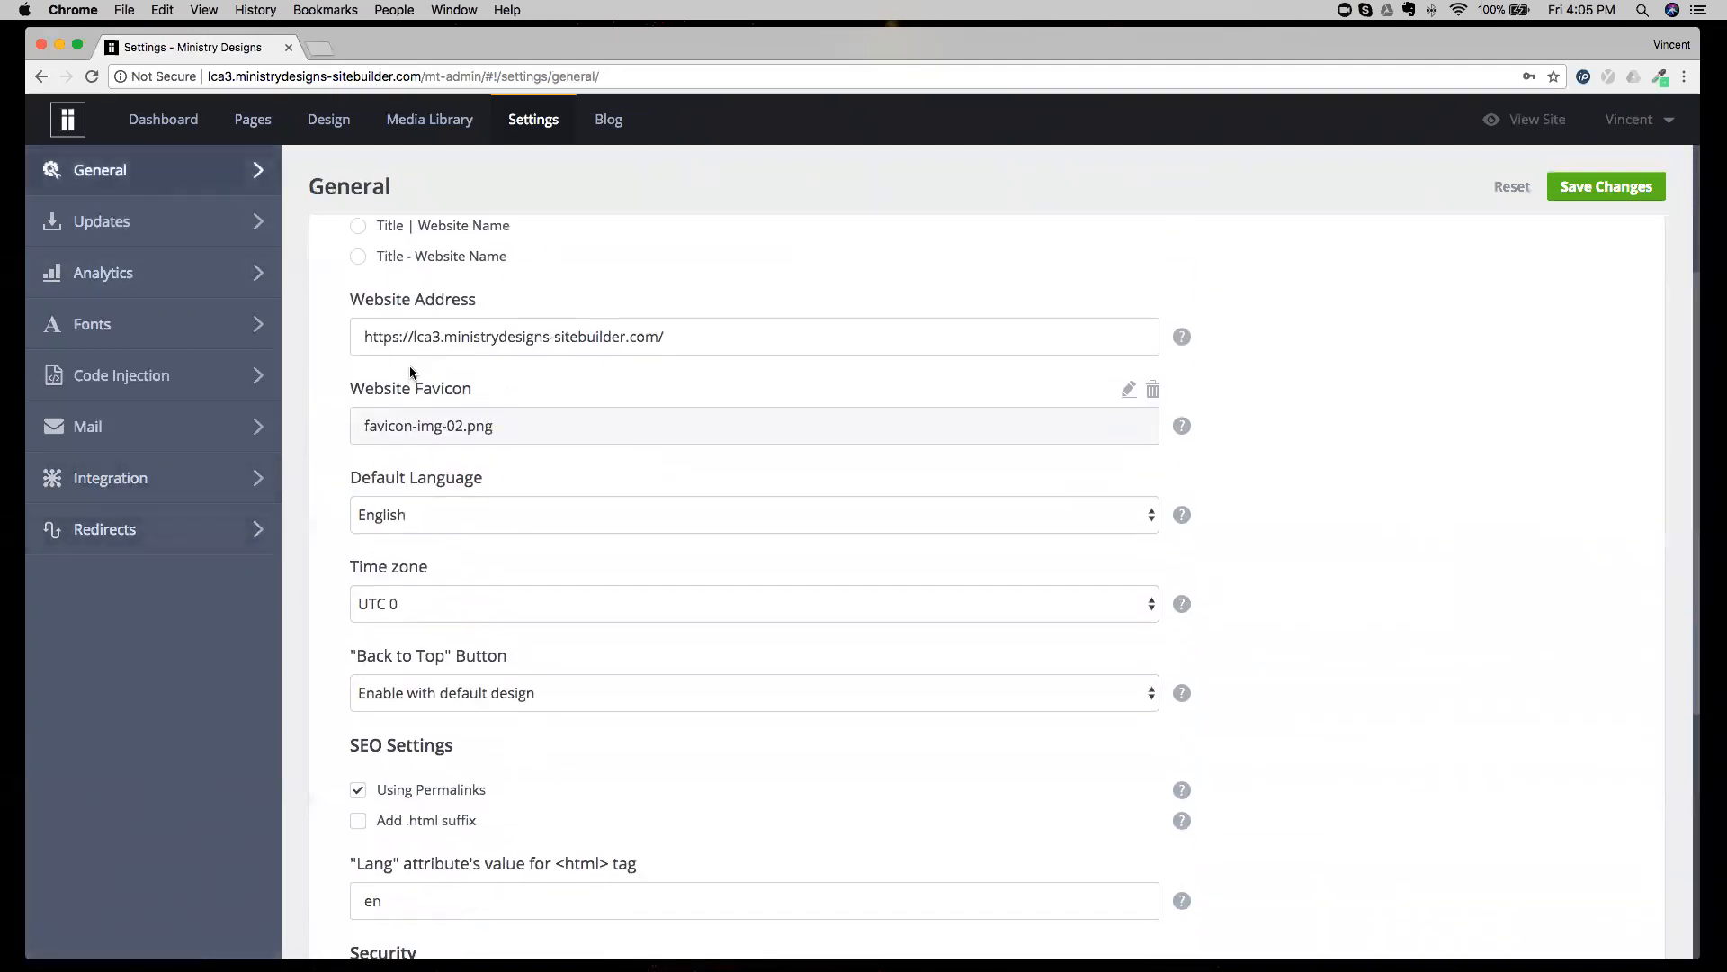
pyautogui.click(1529, 123)
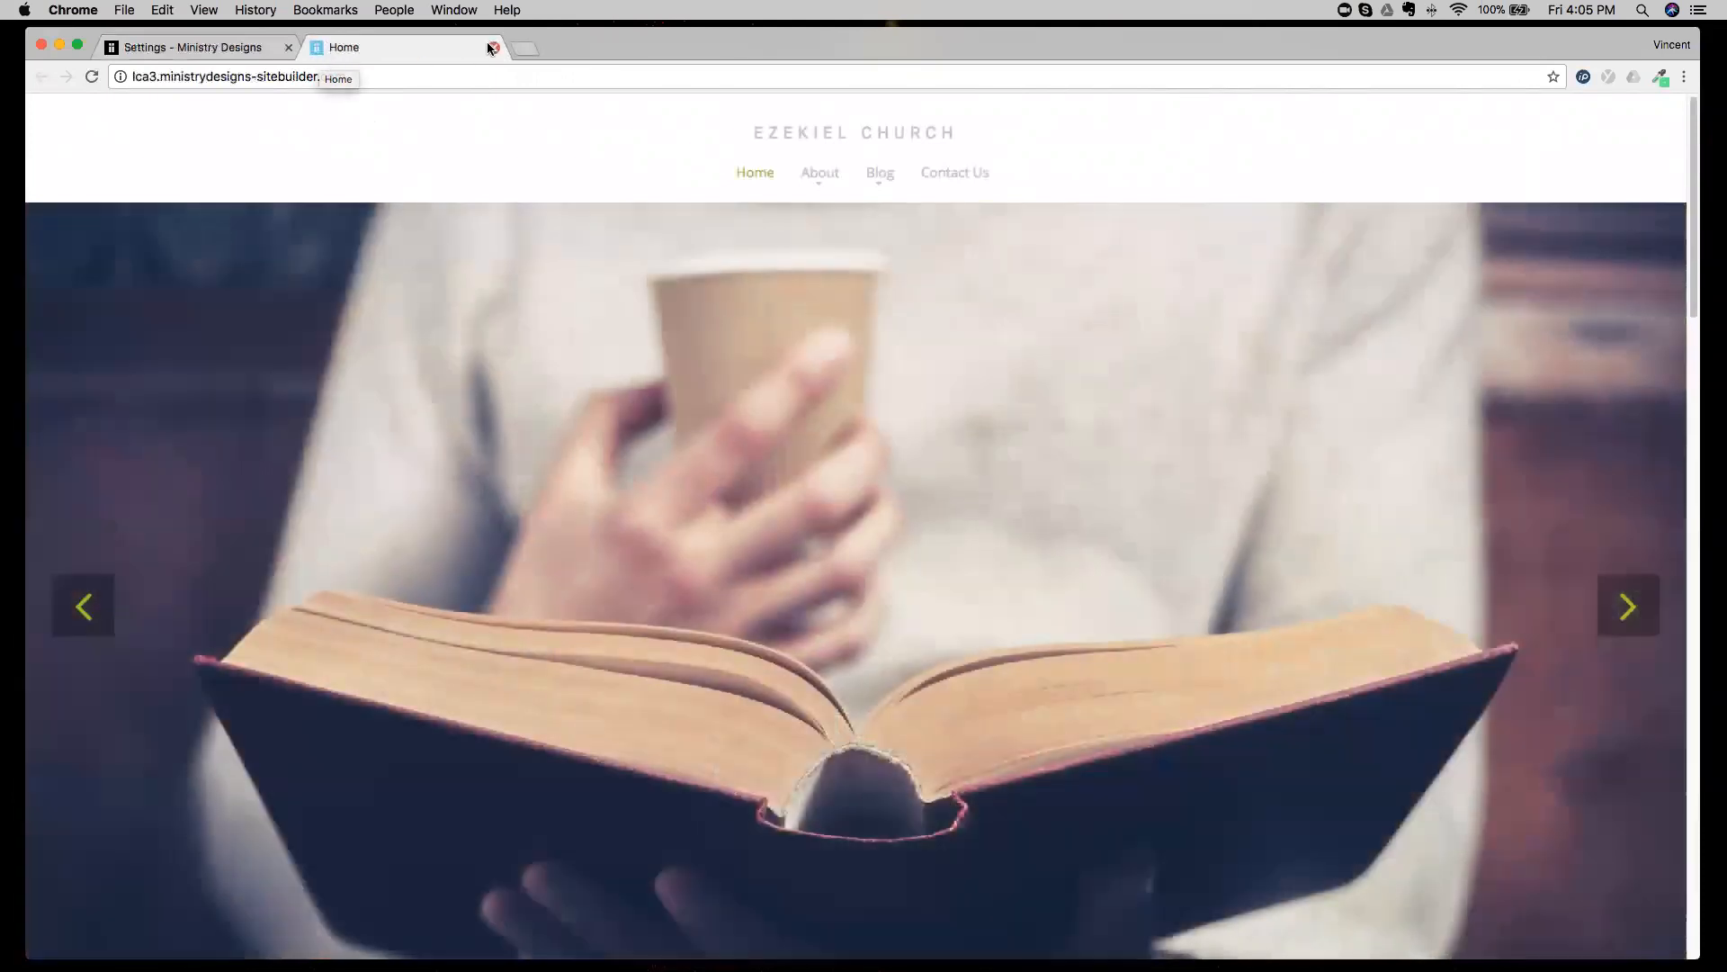
pyautogui.click(493, 48)
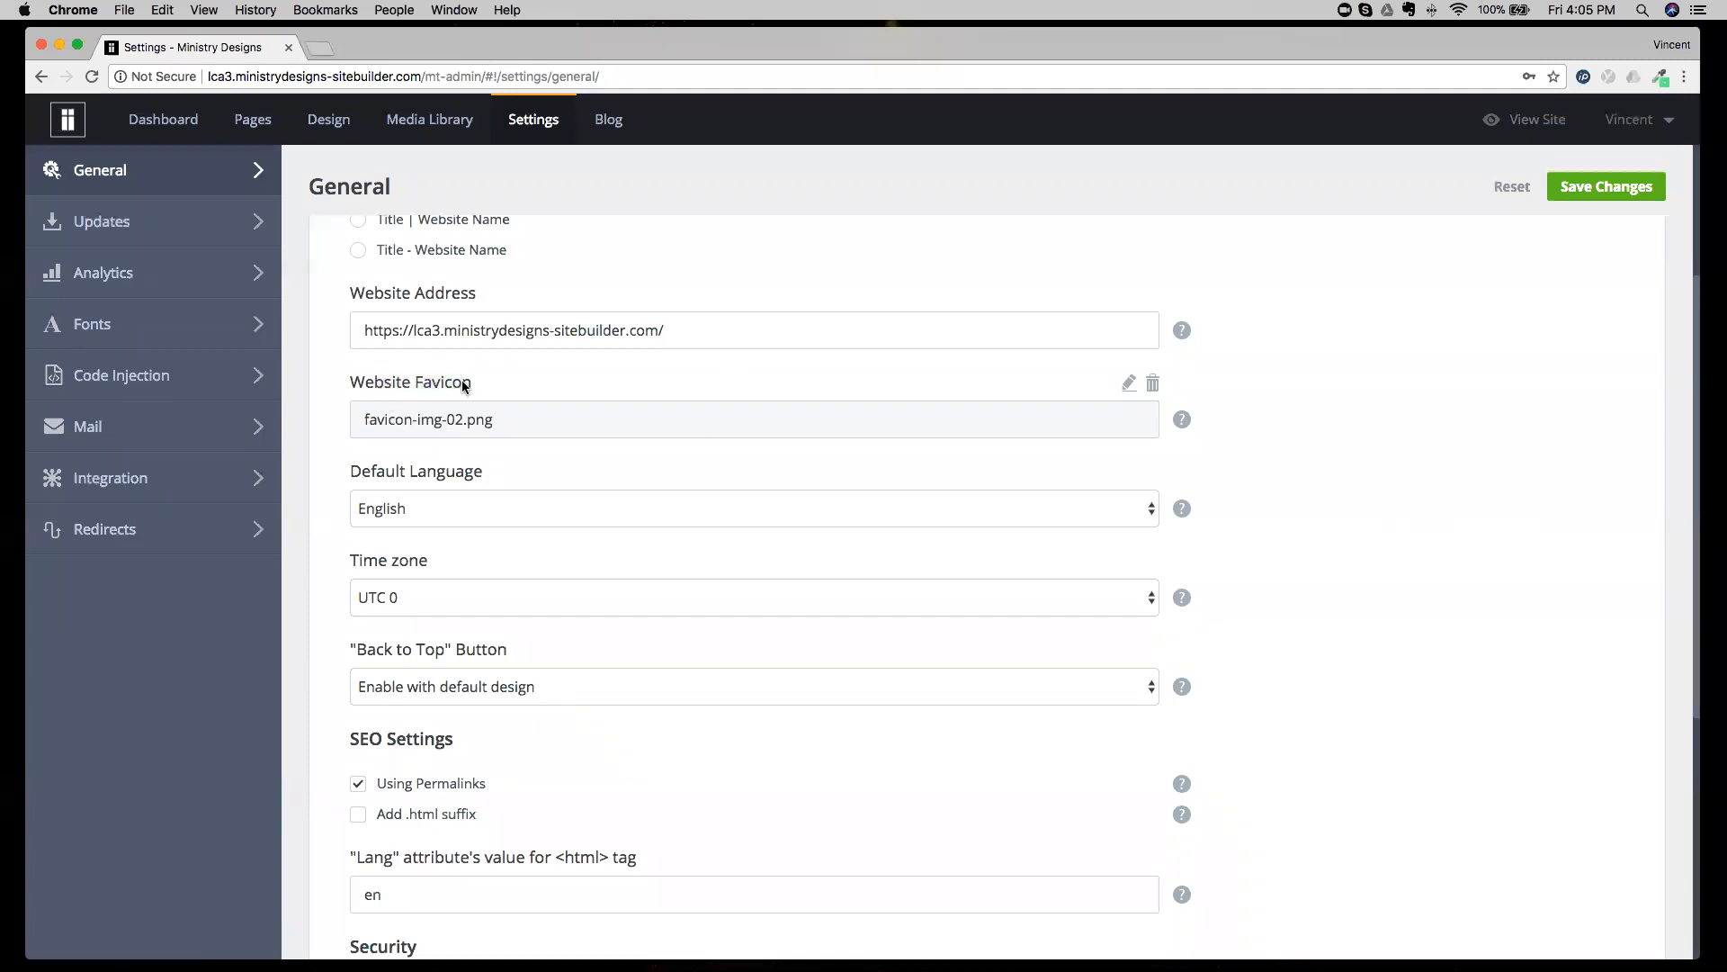
# Set the website's time zone to UTC +5 in the General settings.
pyautogui.scroll(-3, 459, 455)
pyautogui.click(481, 430)
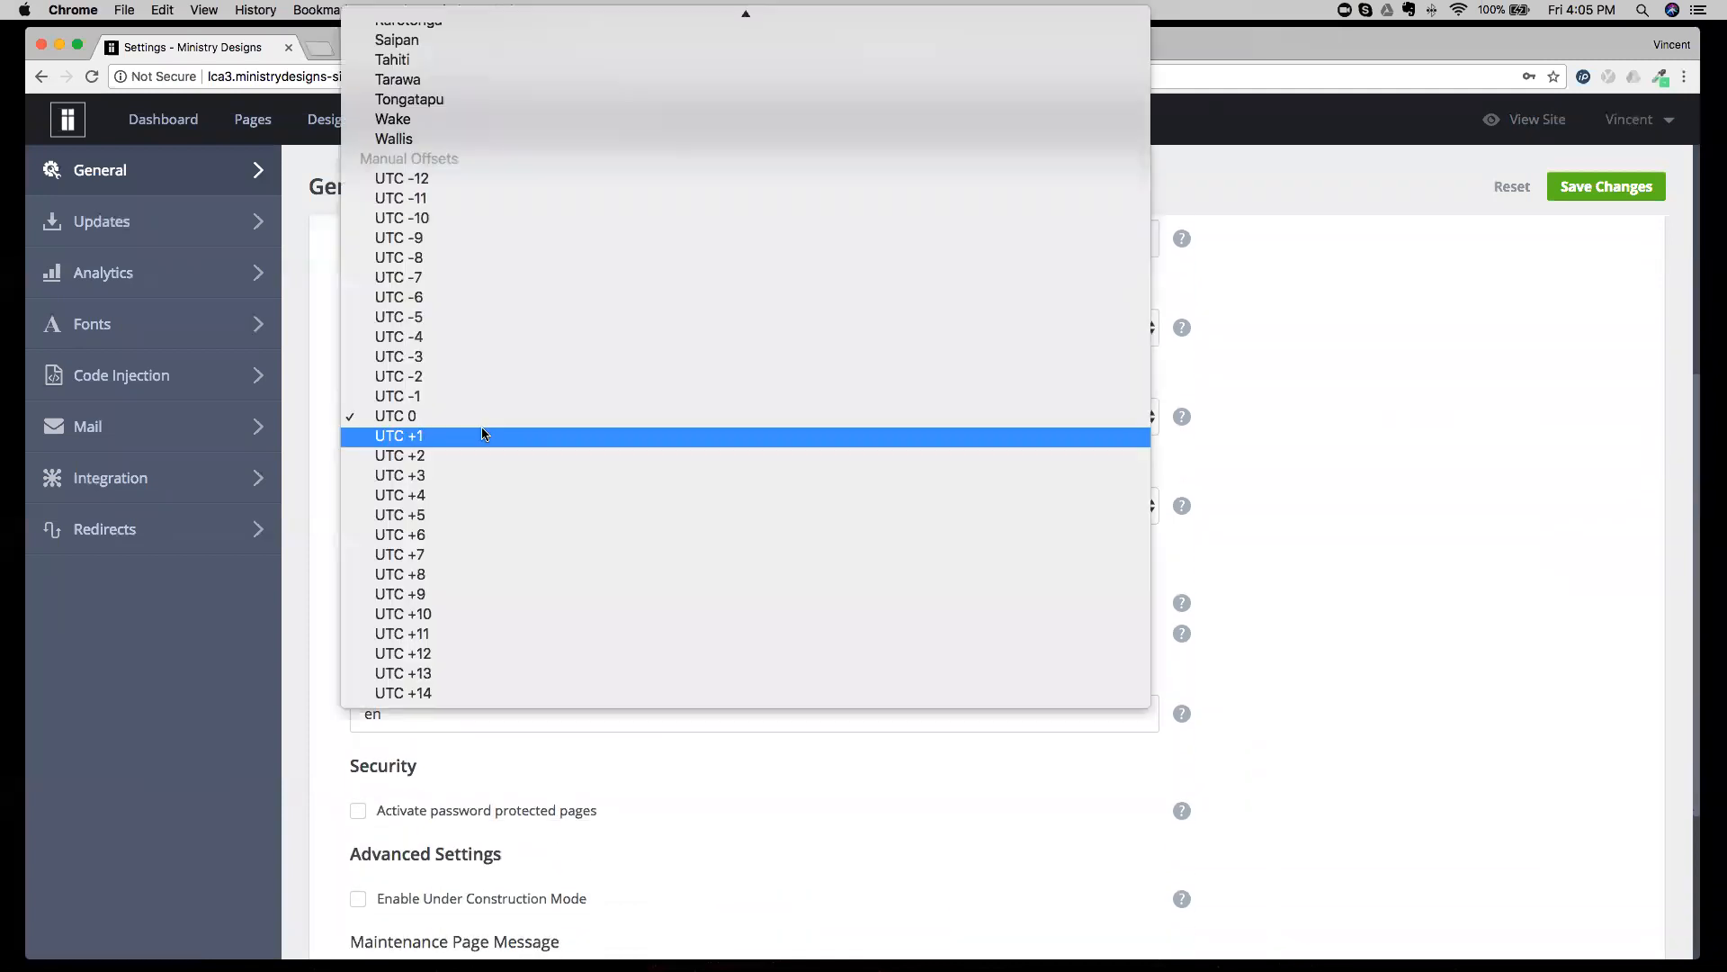
pyautogui.click(429, 511)
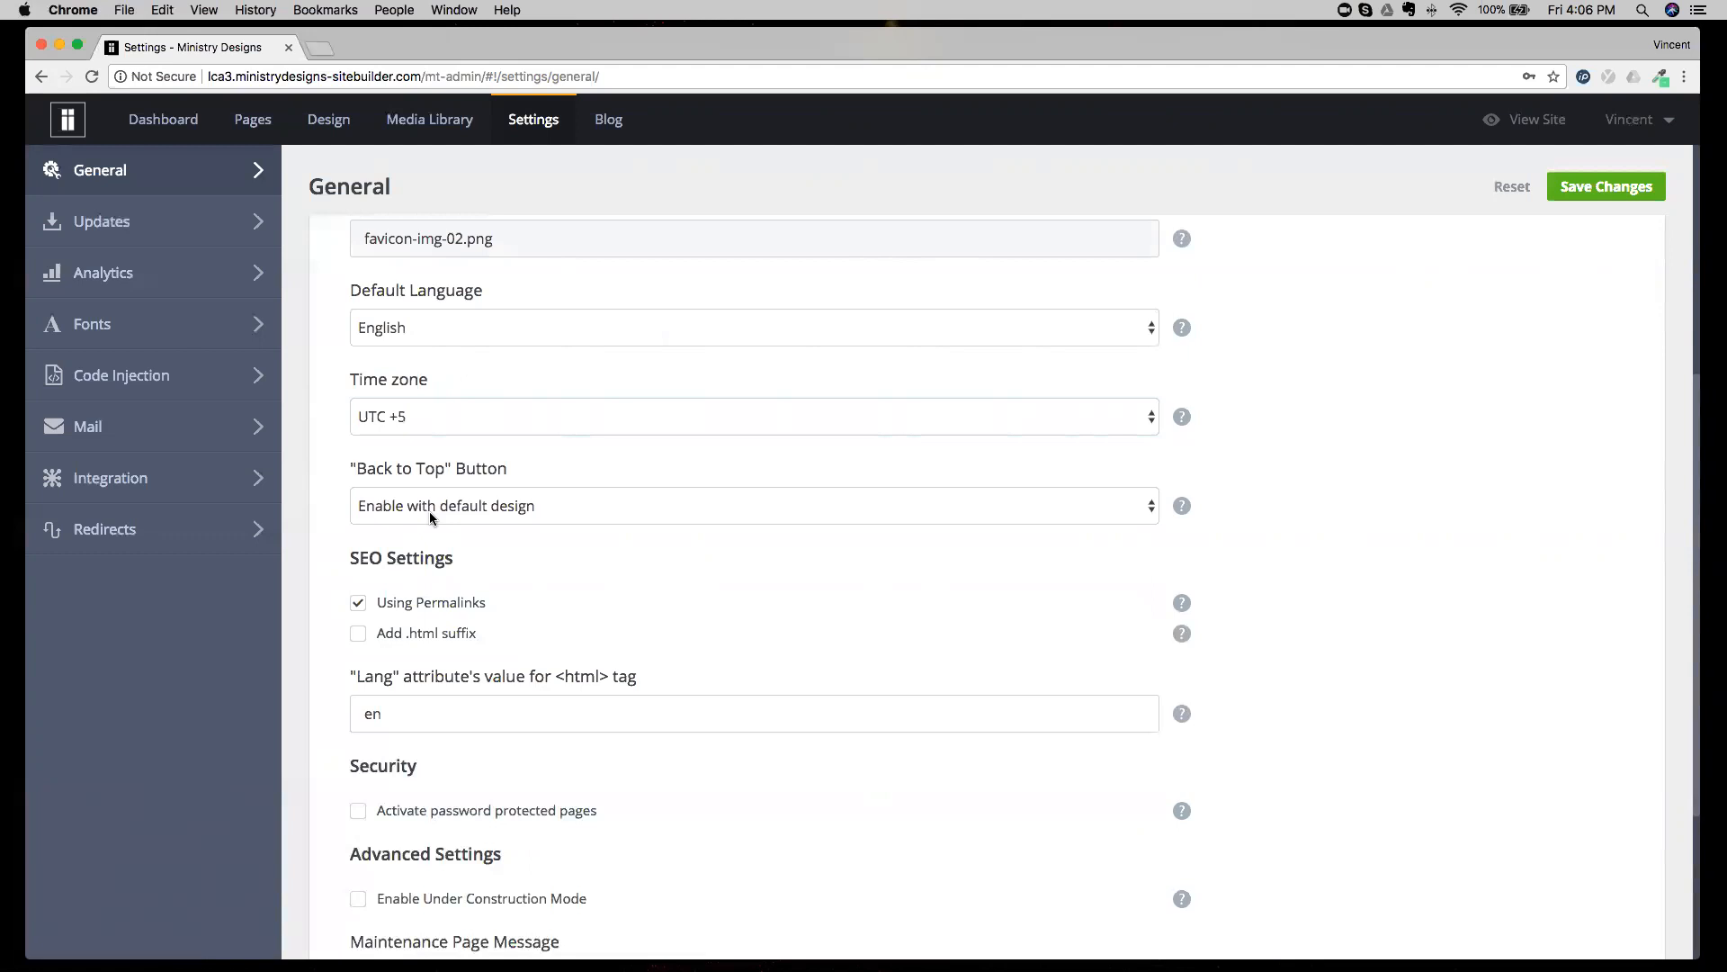
# Review the SEO, Security and Advanced options in the General settings, leaving password protected pages deactivated.
pyautogui.scroll(-5, 444, 640)
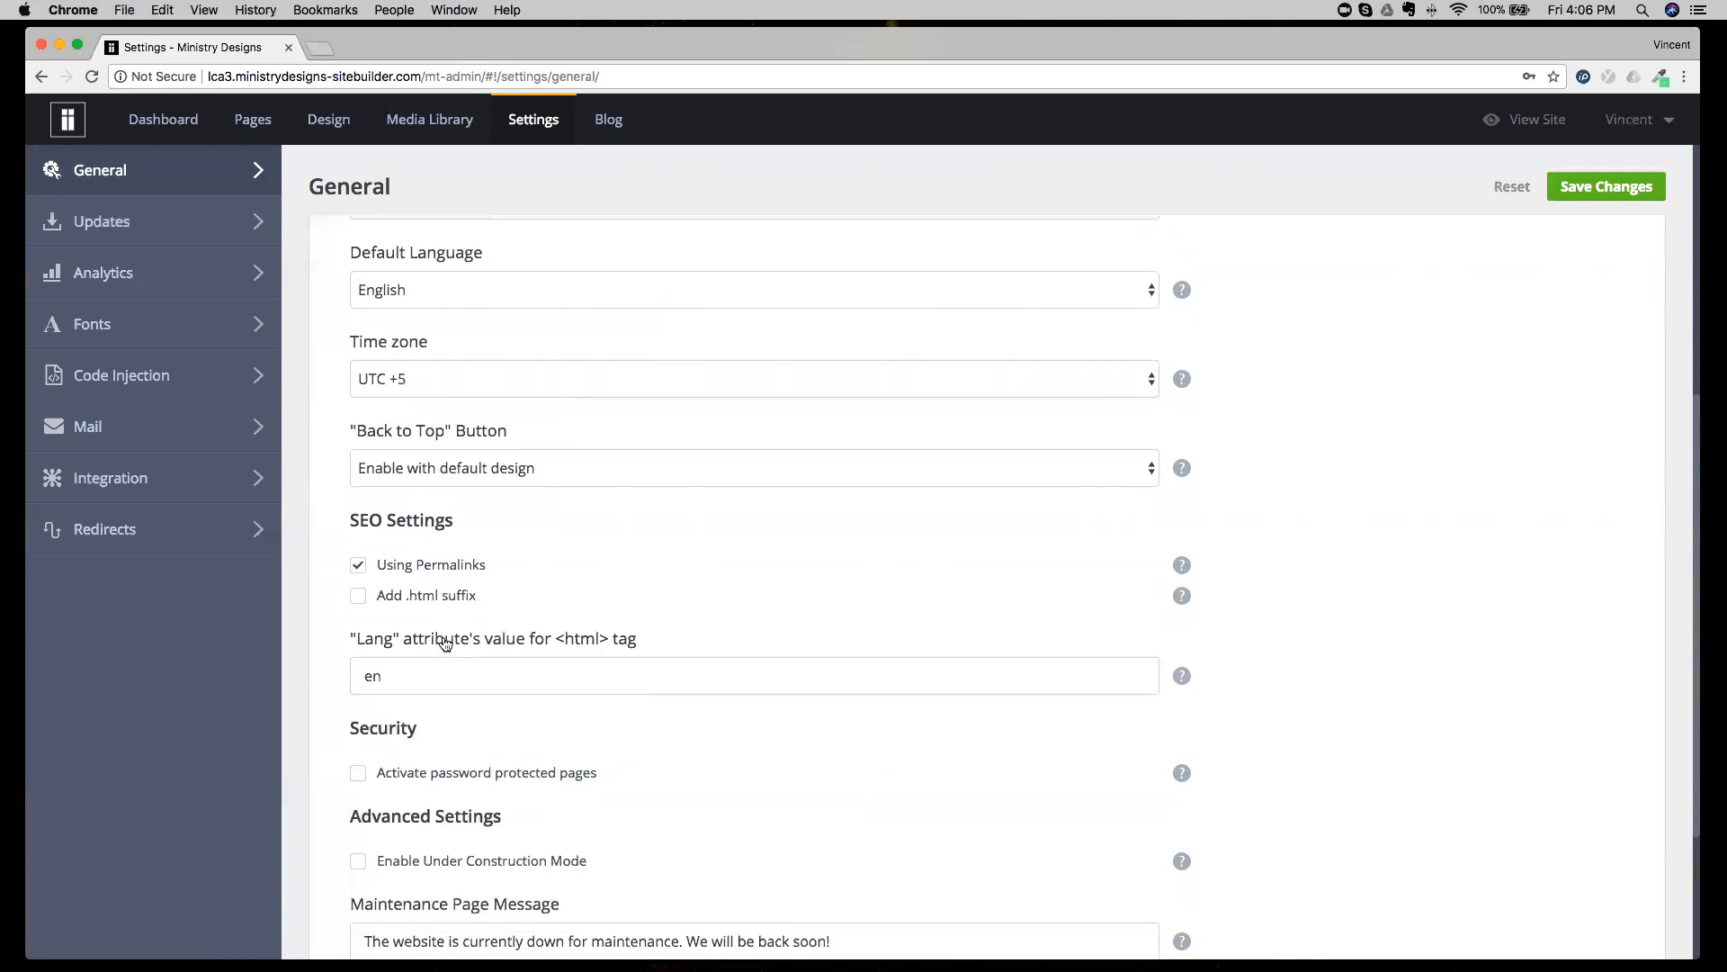
pyautogui.scroll(-1, 444, 640)
pyautogui.click(463, 548)
pyautogui.click(464, 548)
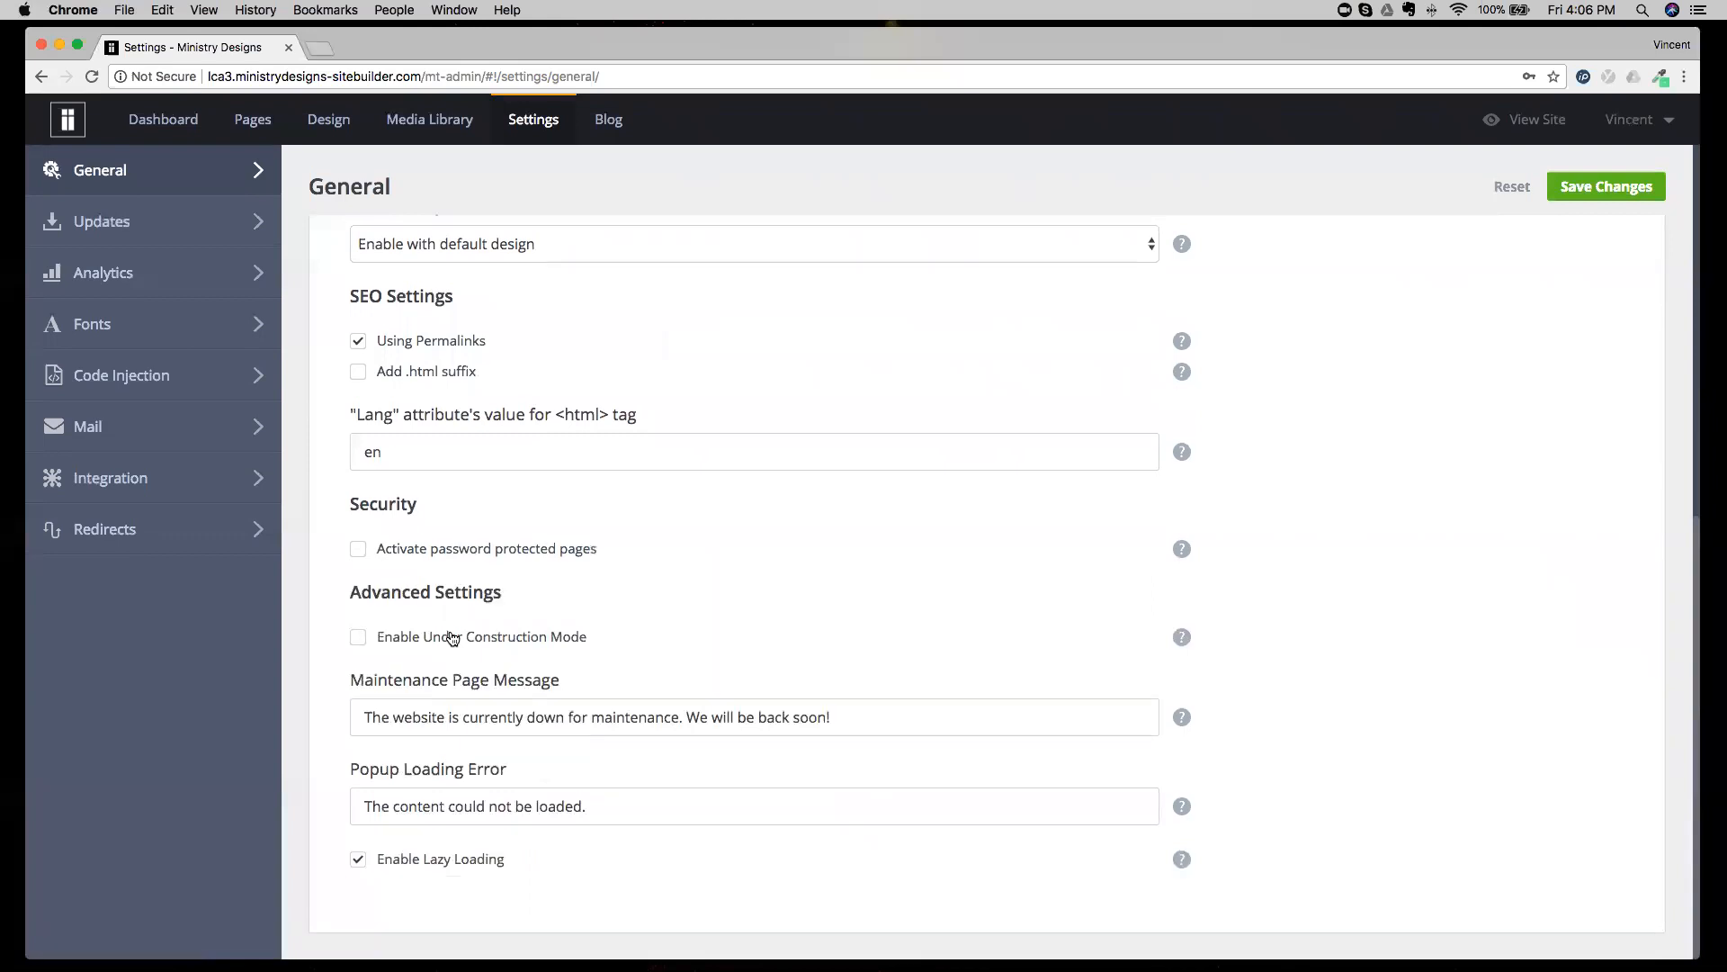
pyautogui.scroll(10, 452, 638)
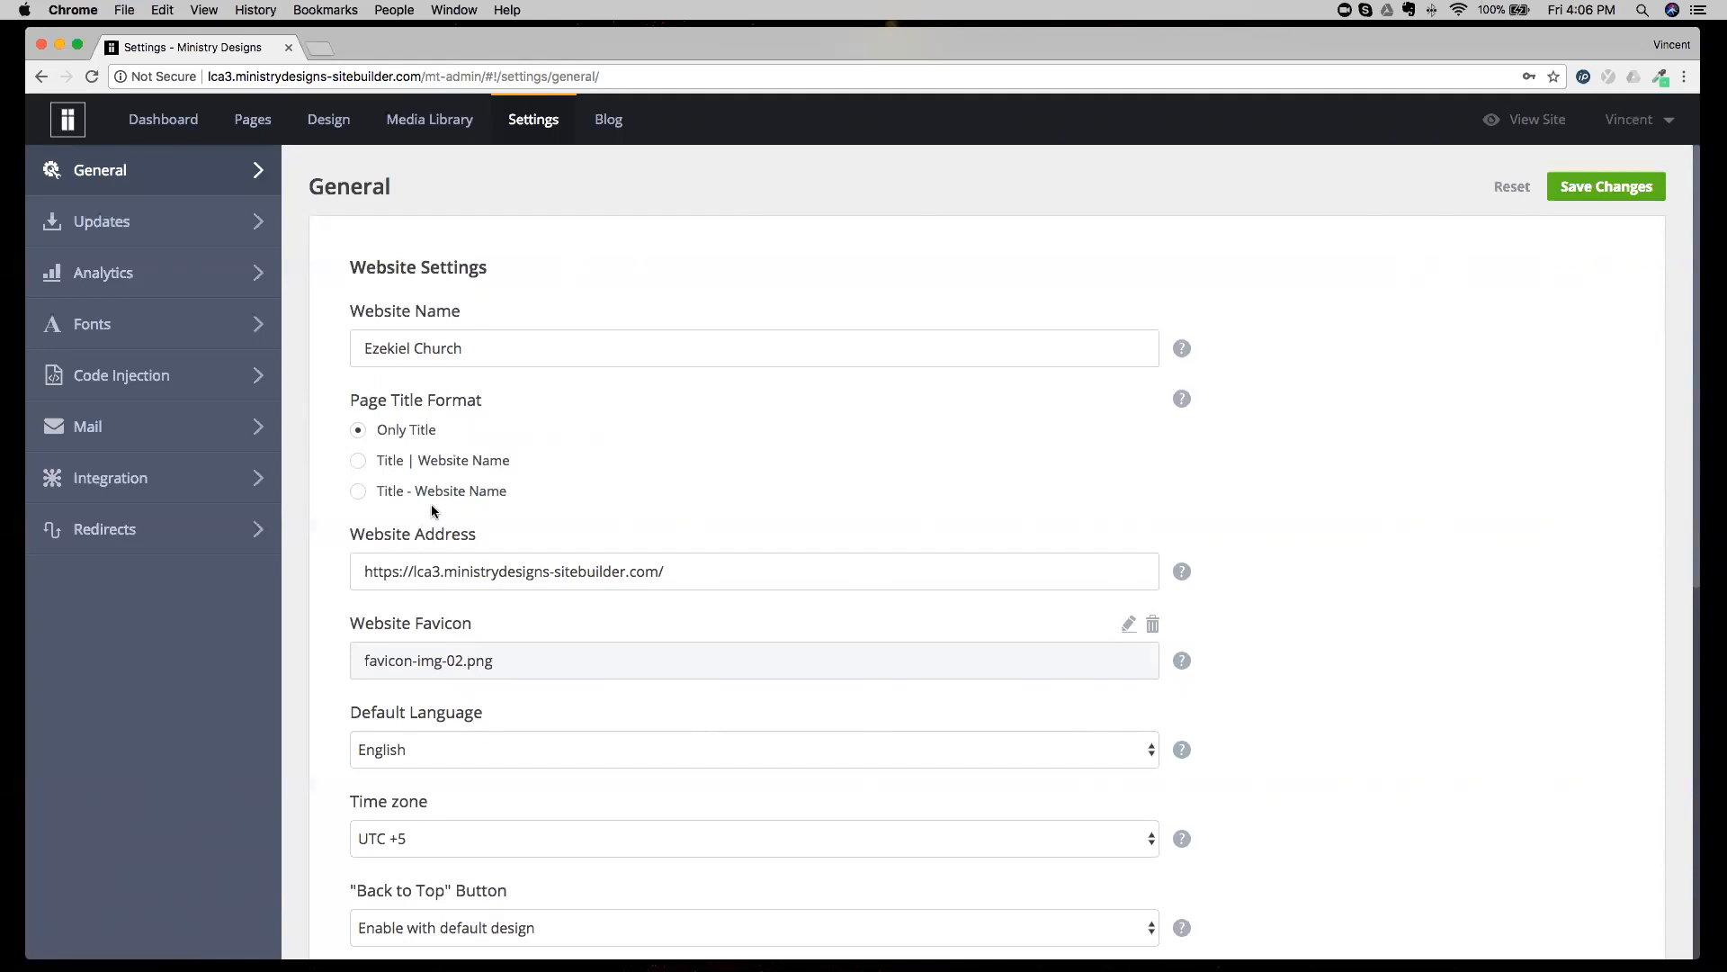
# Open the blog post "THE MOST COMMON WORSHIP SONGS ON SUNDAY" for editing.
pyautogui.click(604, 132)
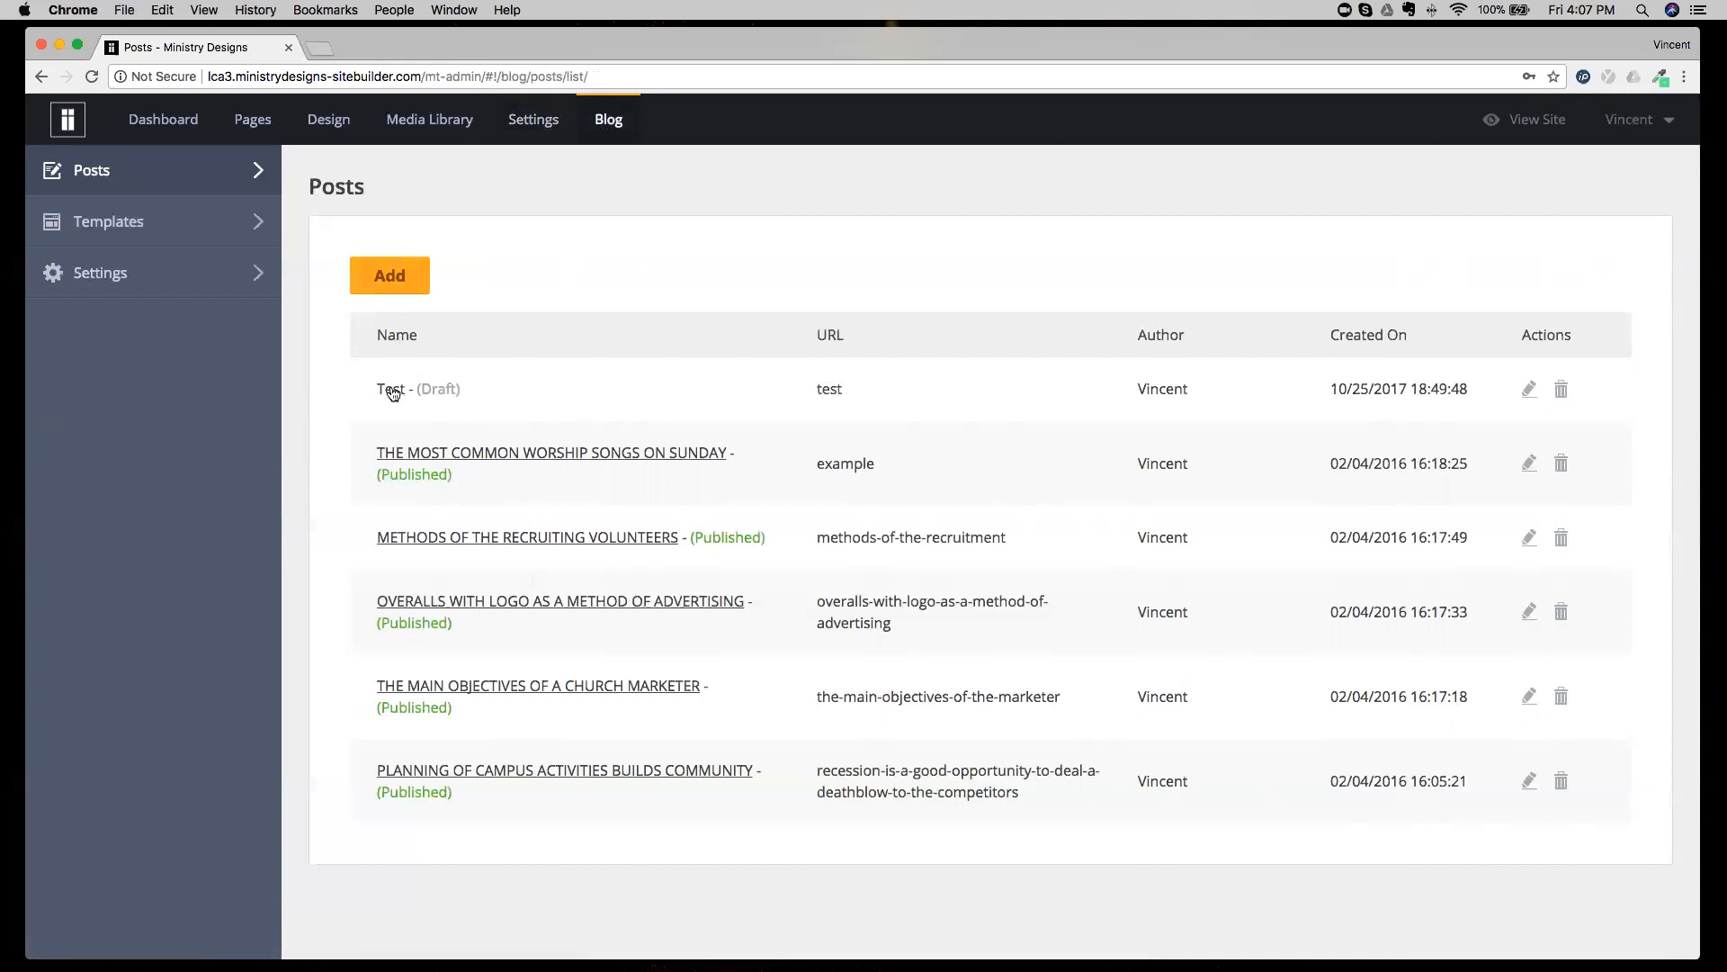
pyautogui.click(406, 453)
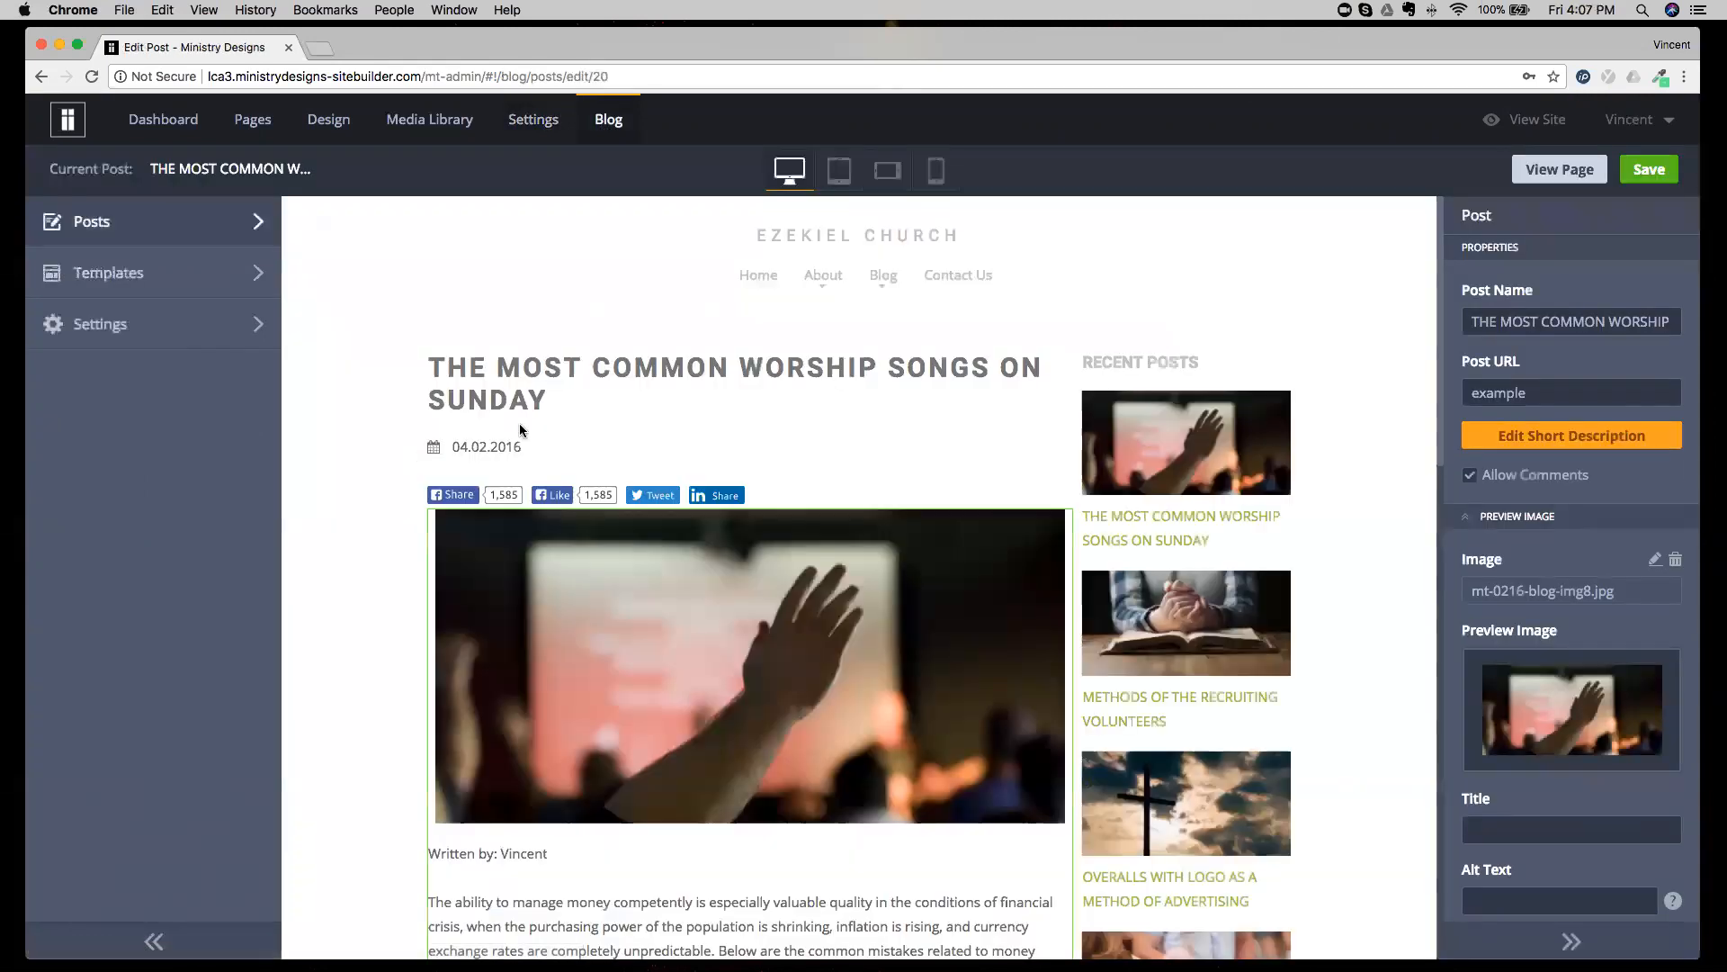
# Review the worship songs post's header image settings and body text, and exit editing without saving.
pyautogui.scroll(-1, 522, 425)
pyautogui.click(528, 549)
pyautogui.scroll(-1, 527, 549)
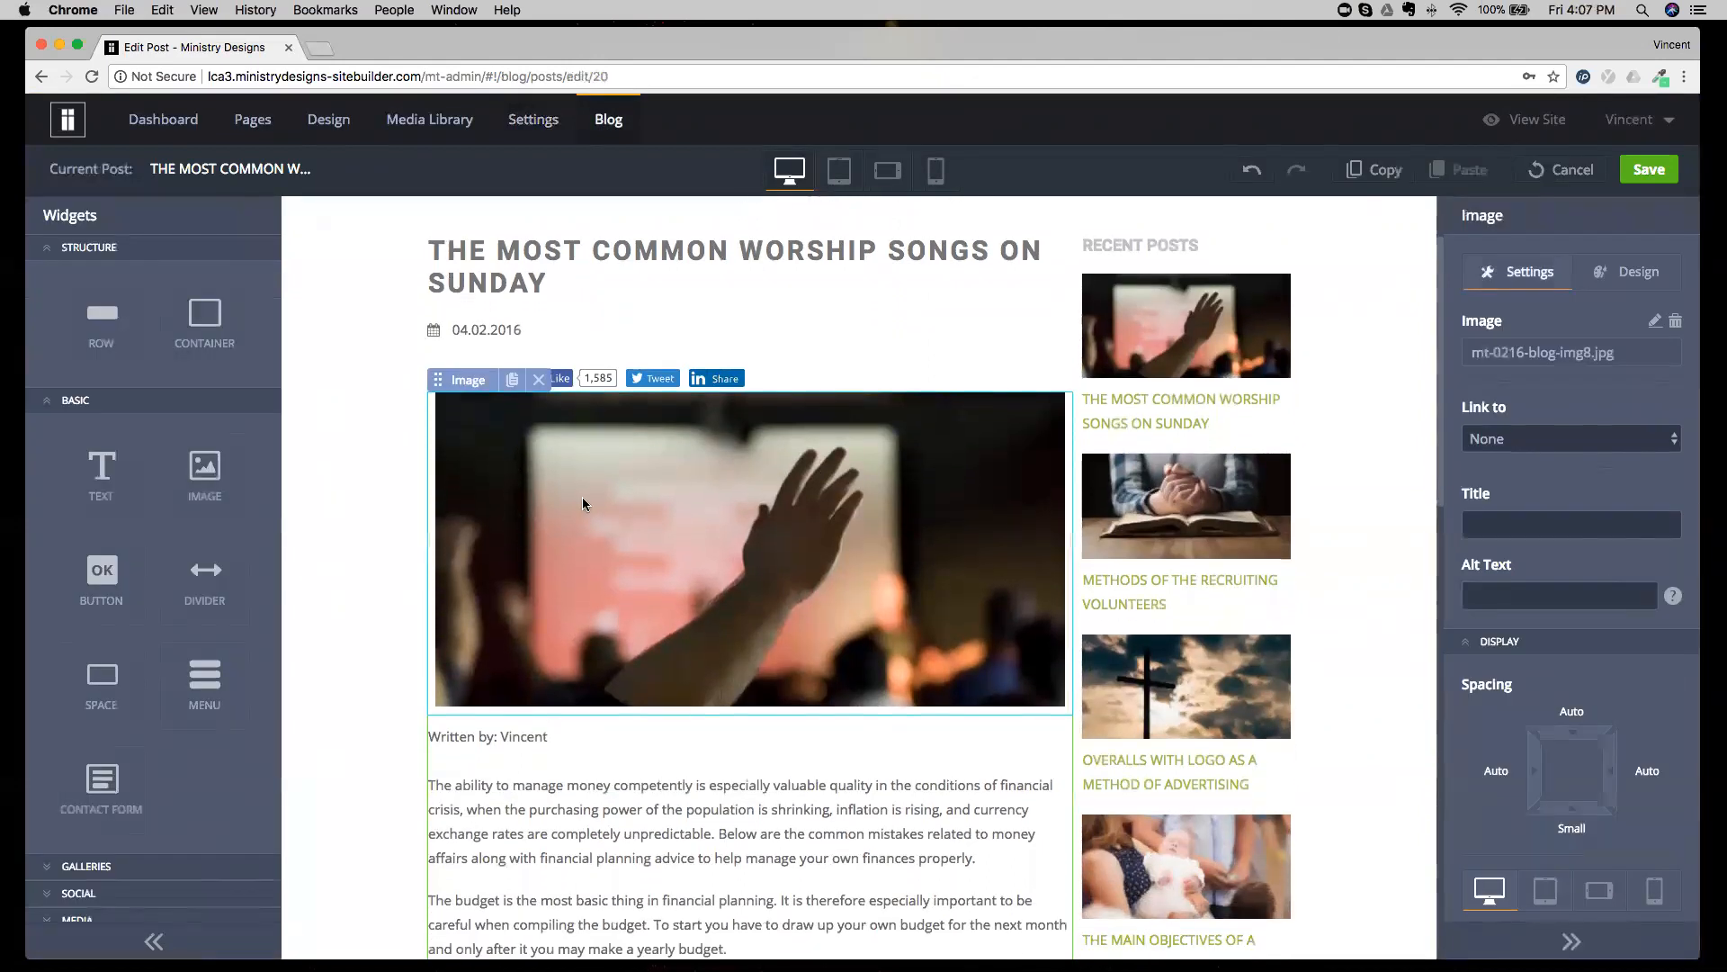
pyautogui.scroll(-3, 602, 487)
pyautogui.scroll(-5, 569, 693)
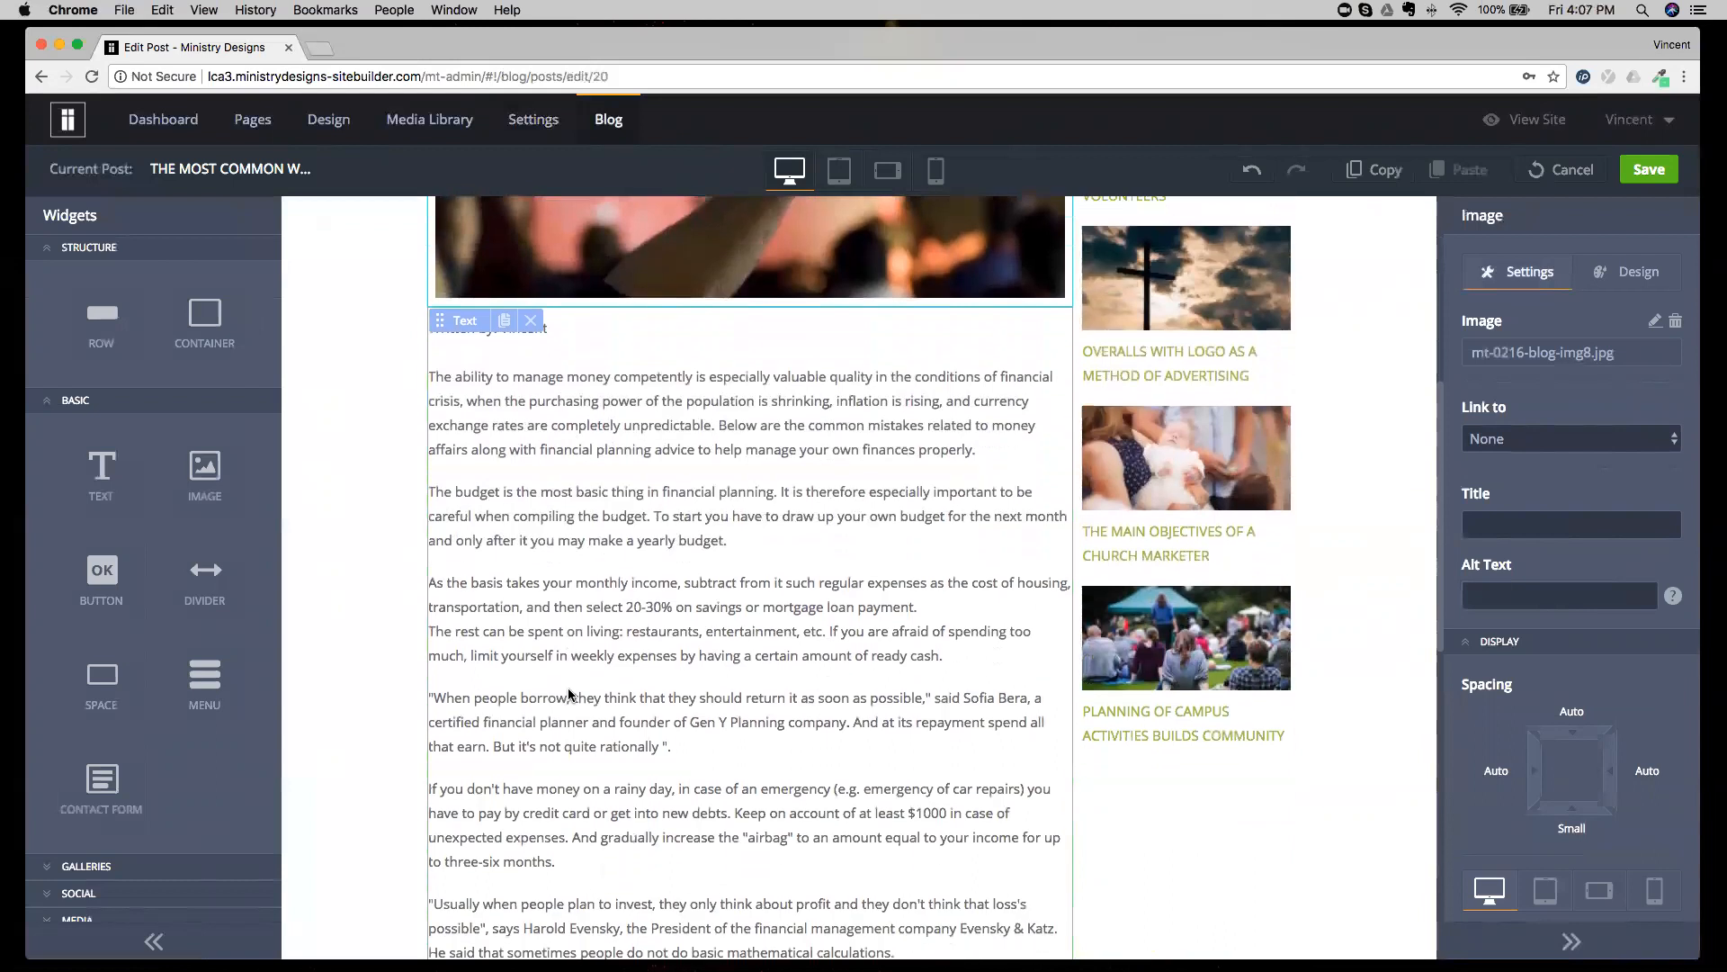
pyautogui.scroll(-5, 568, 692)
pyautogui.scroll(4, 569, 692)
pyautogui.scroll(6, 569, 693)
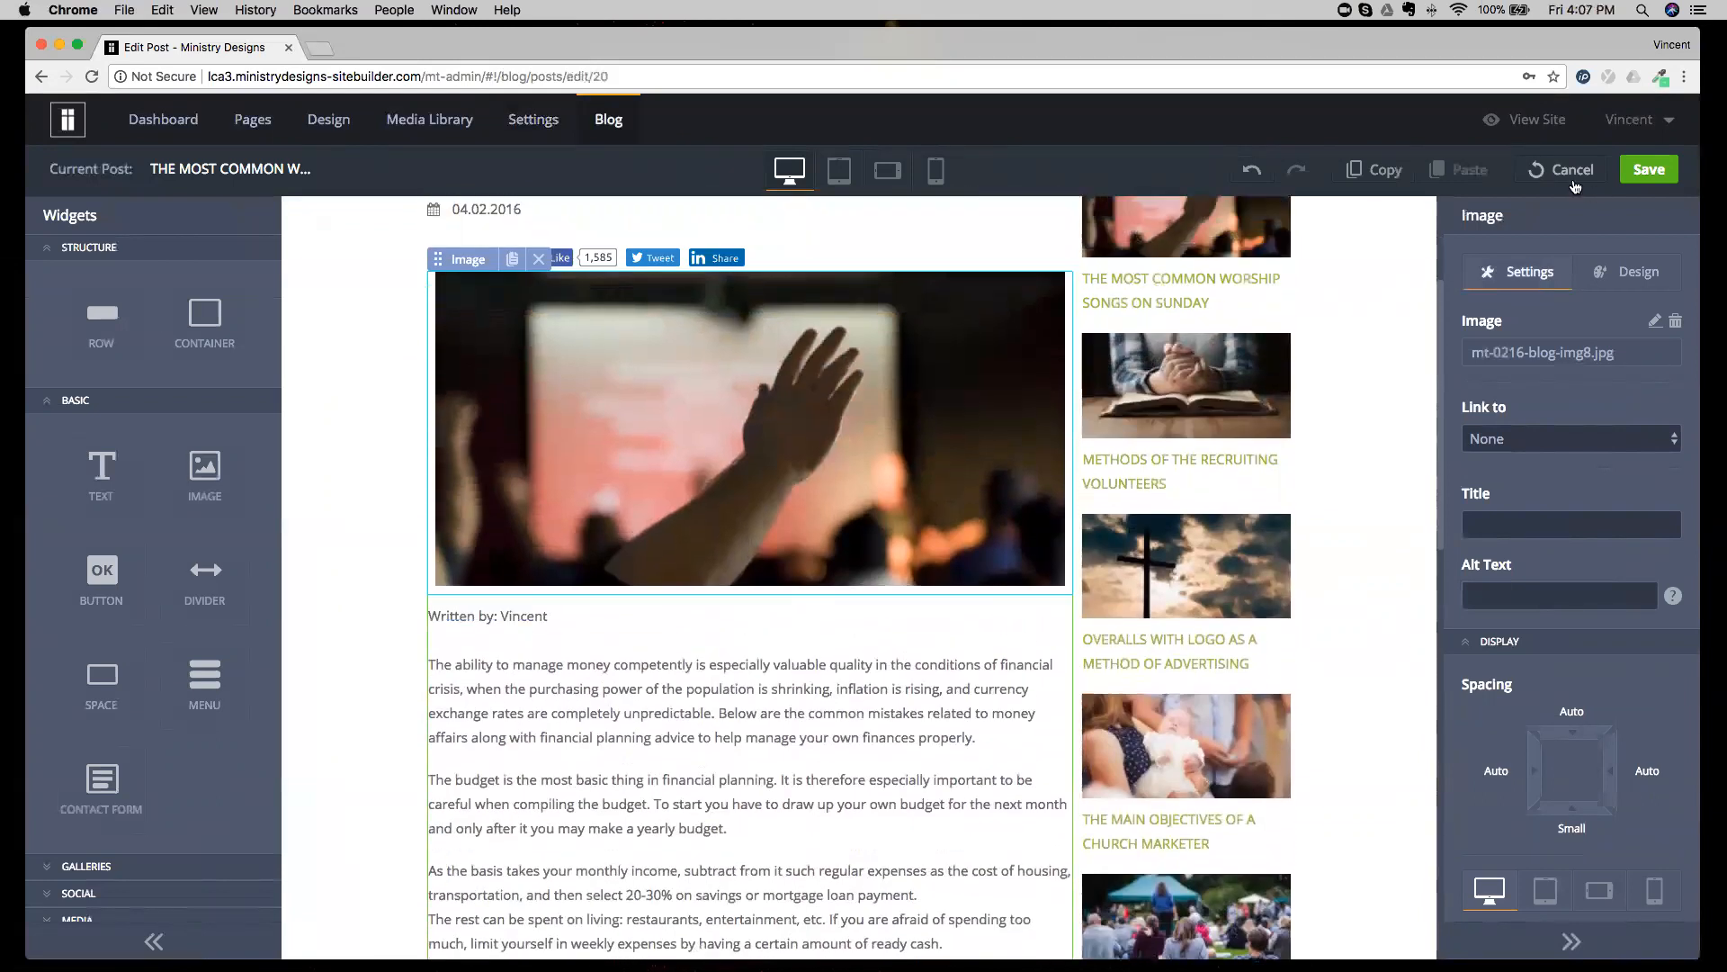
pyautogui.click(1572, 179)
pyautogui.click(838, 566)
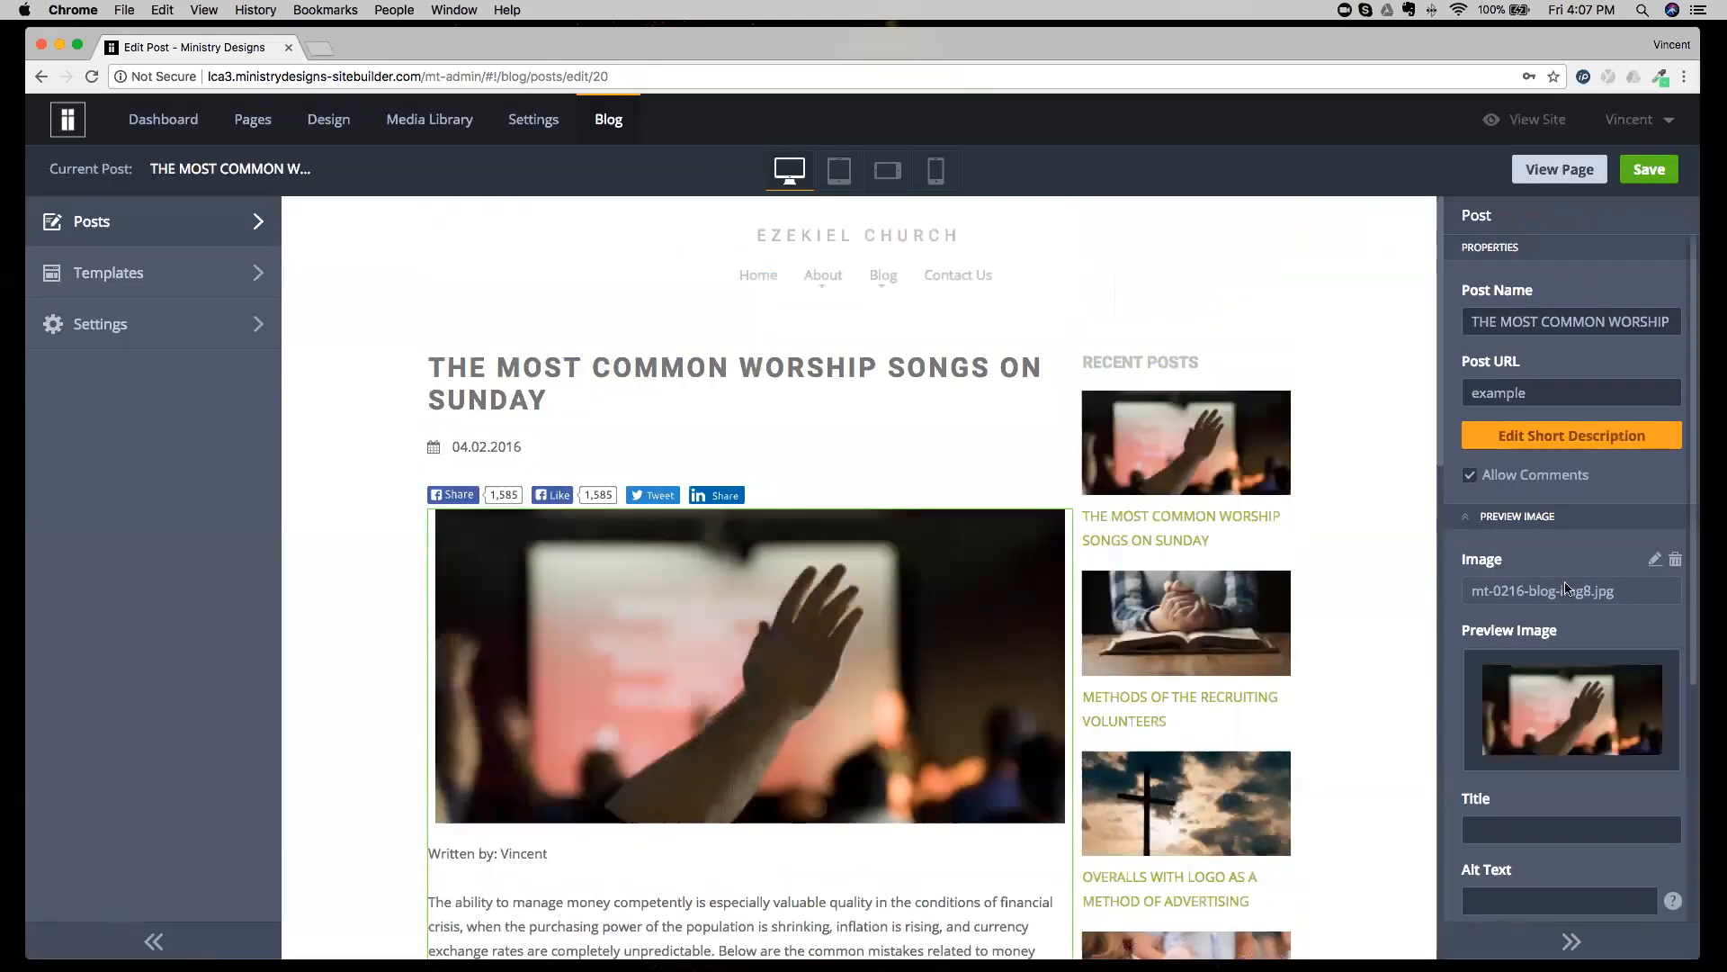
# Examine the post's Preview Image property and the thumbnails in its Recent Posts list.
pyautogui.moveTo(1496, 635); pyautogui.dragTo(1542, 635)
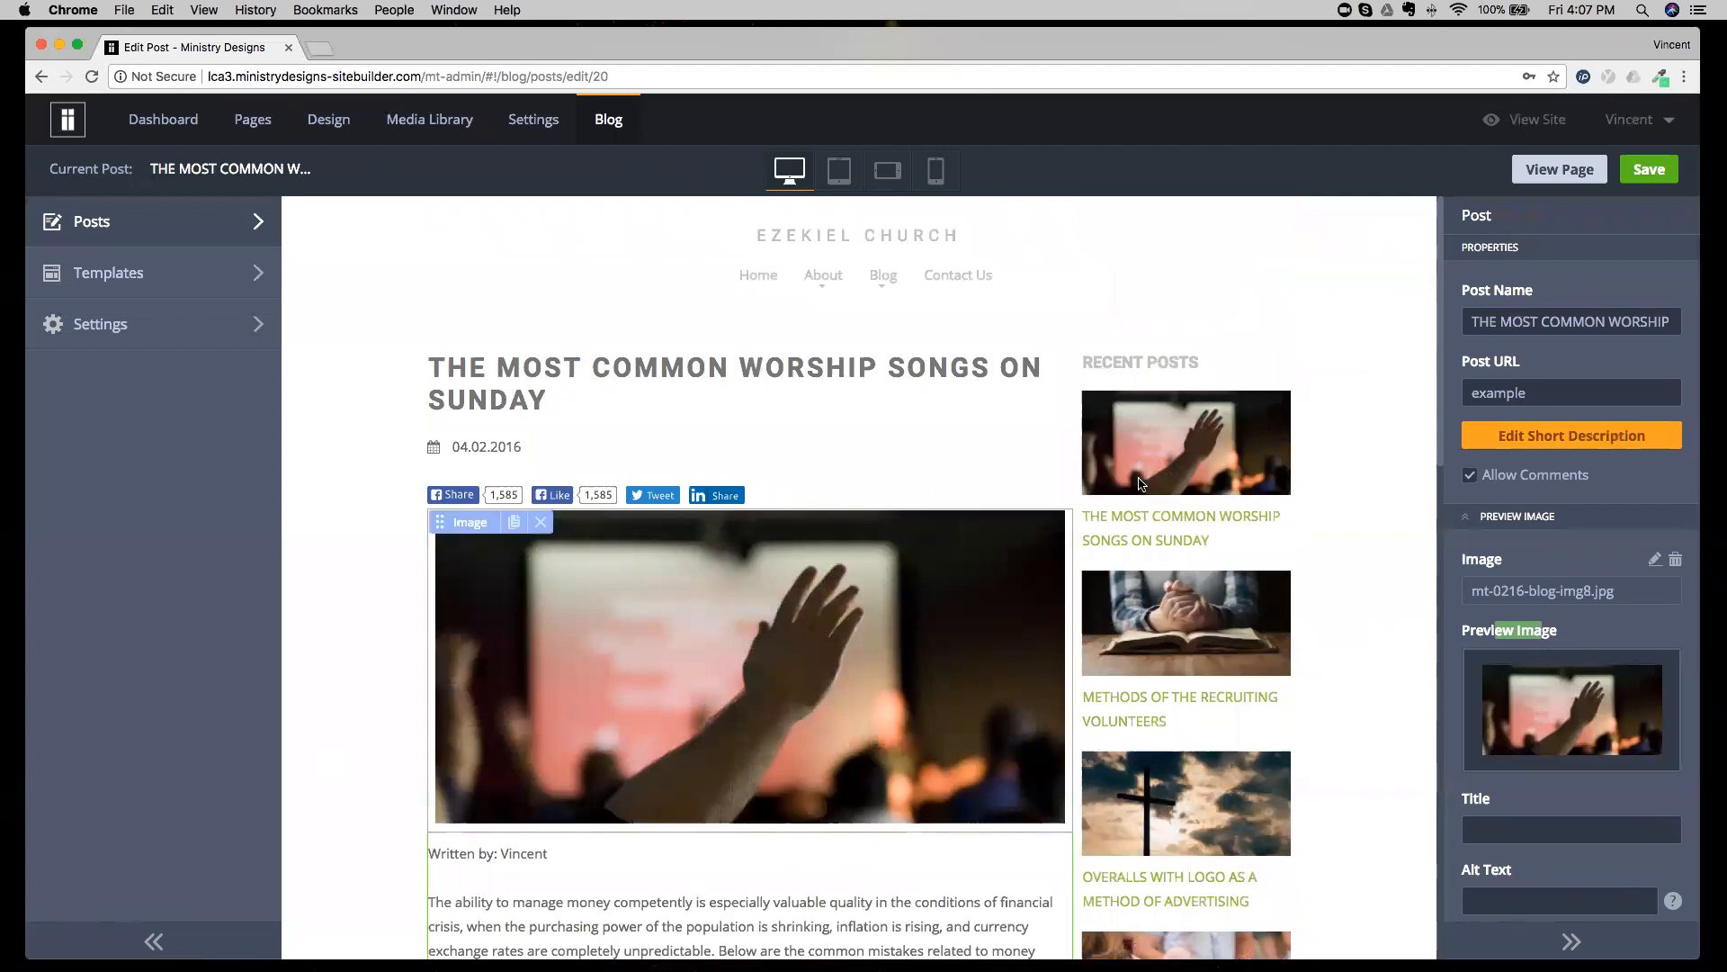
pyautogui.scroll(-2, 1160, 385)
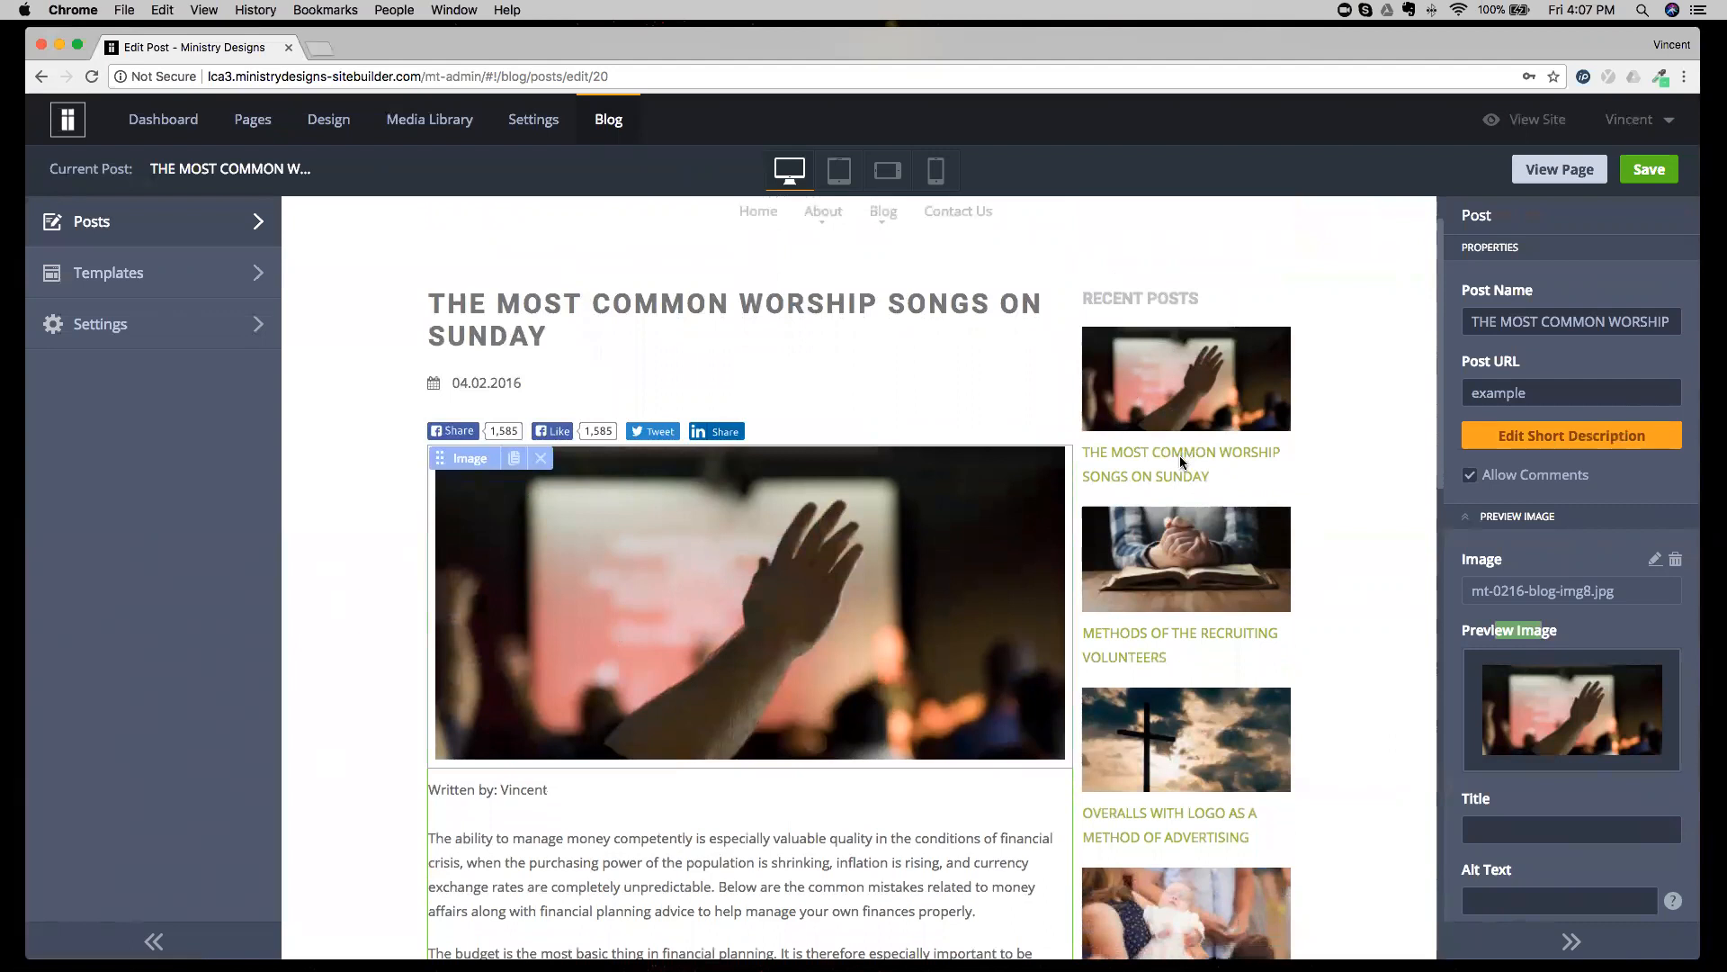
pyautogui.scroll(-6, 1181, 481)
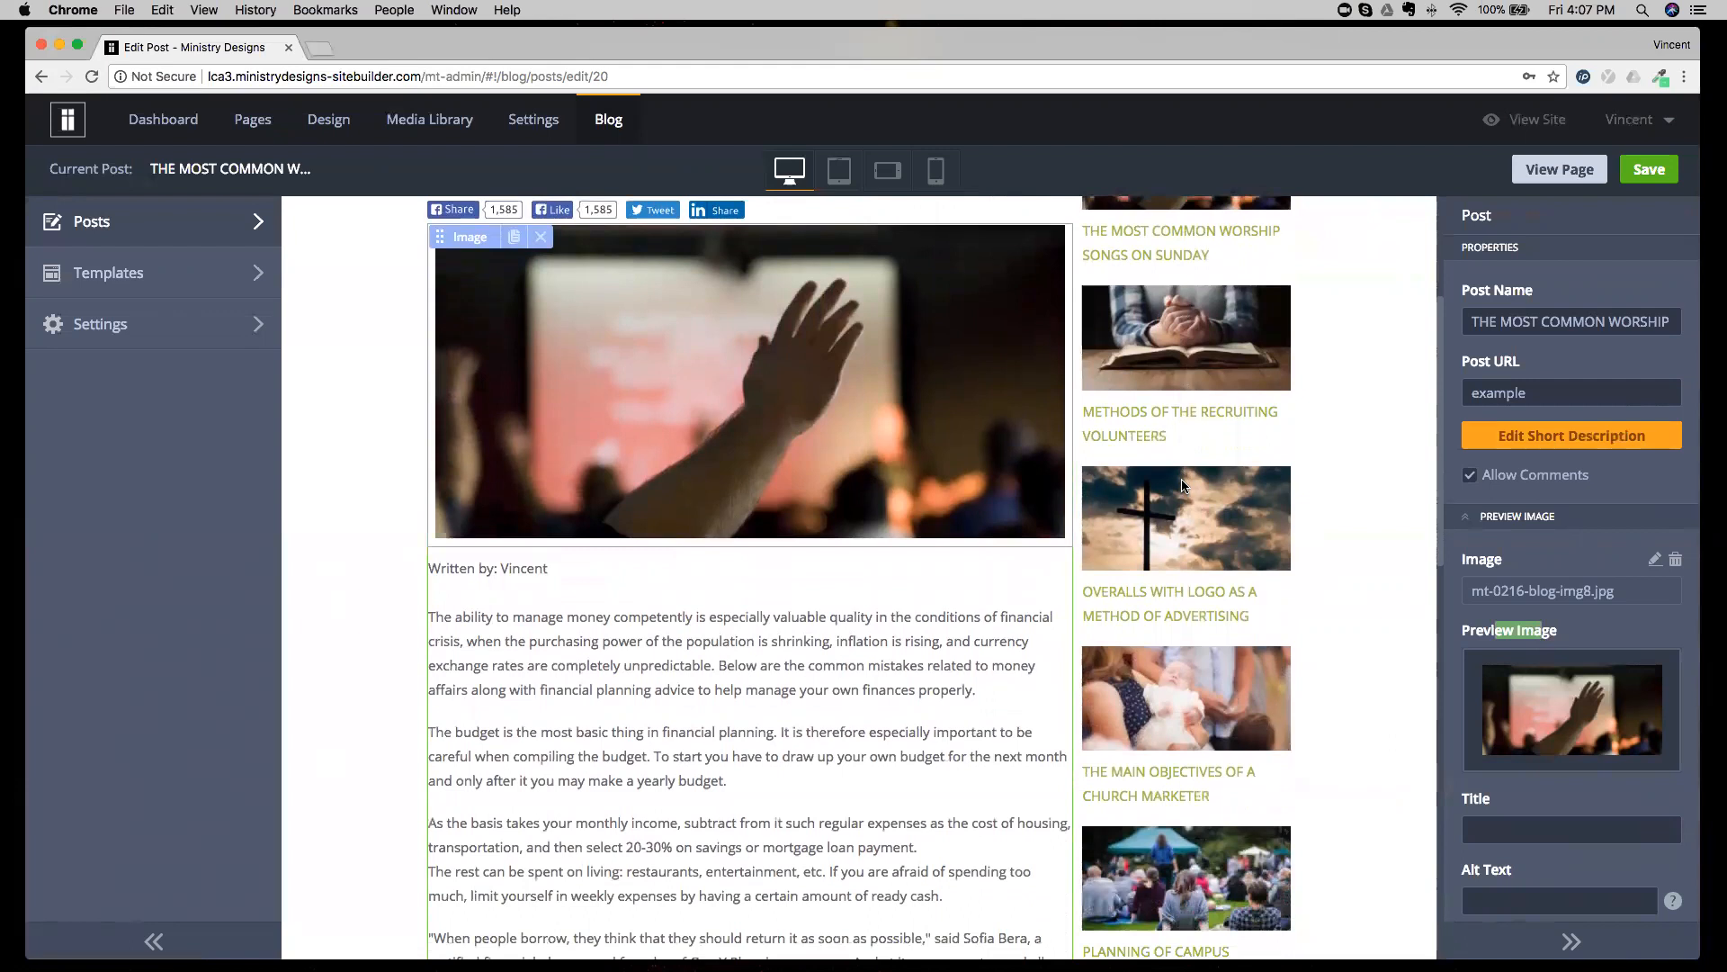
pyautogui.scroll(-5, 1181, 485)
pyautogui.scroll(10, 1180, 479)
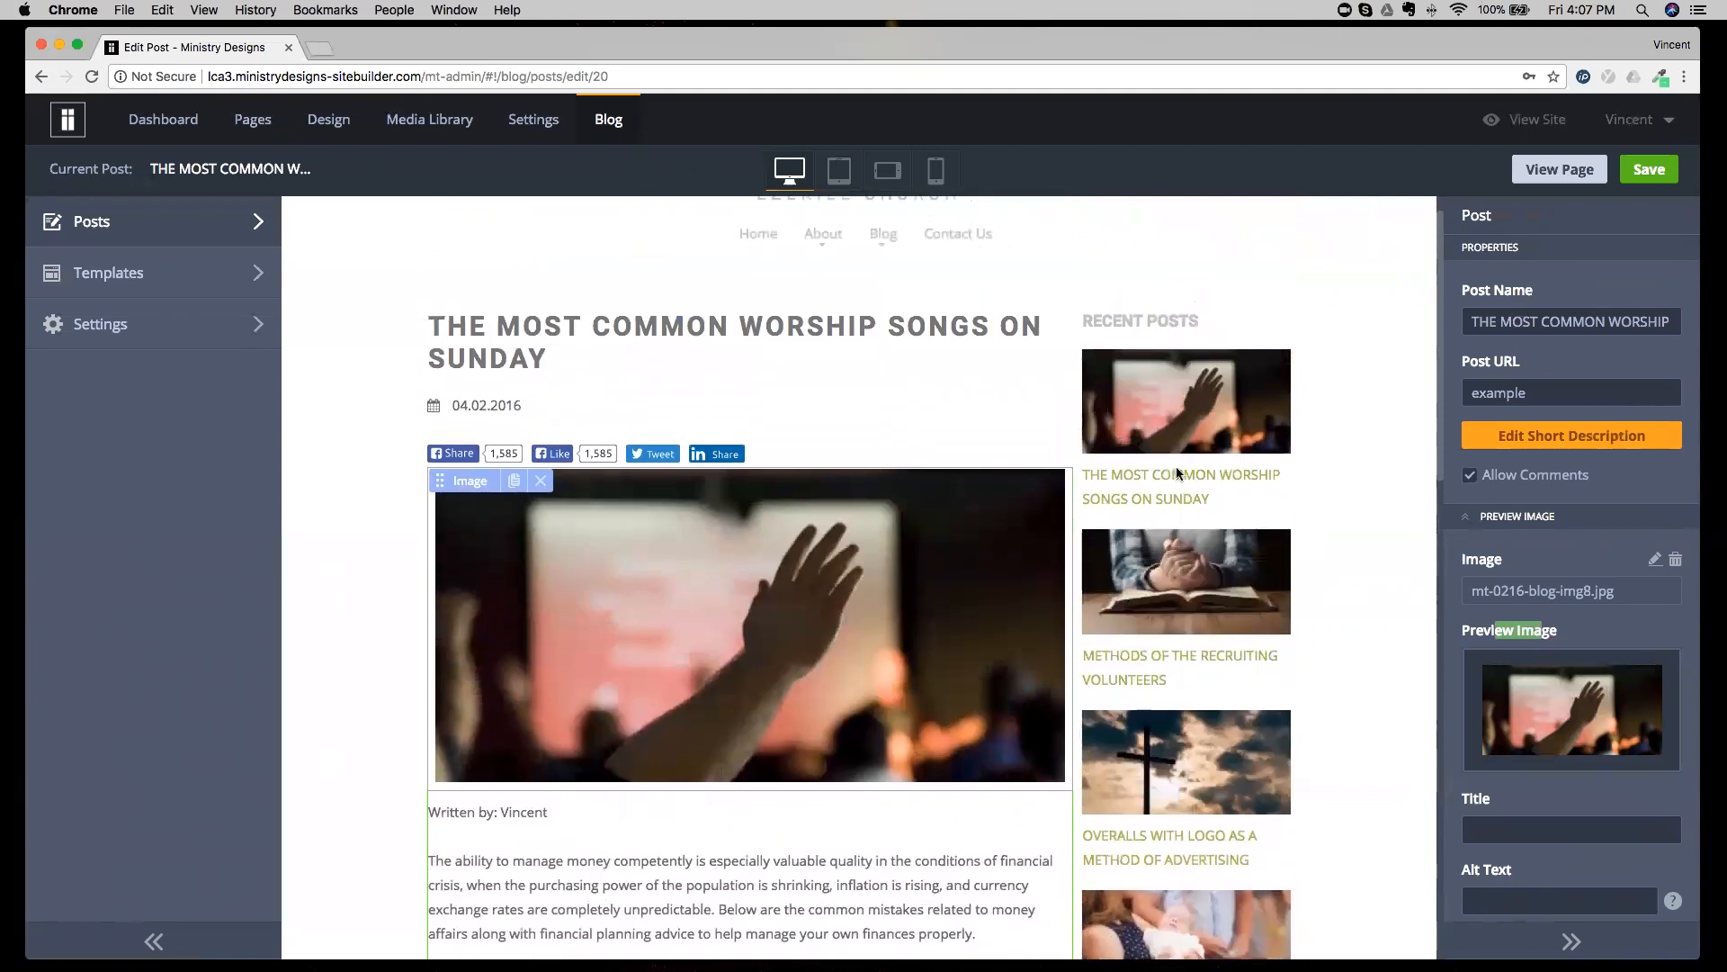
# Compare the blog's Main Page and Post templates, discard any edits, and return to the posts list.
pyautogui.click(155, 273)
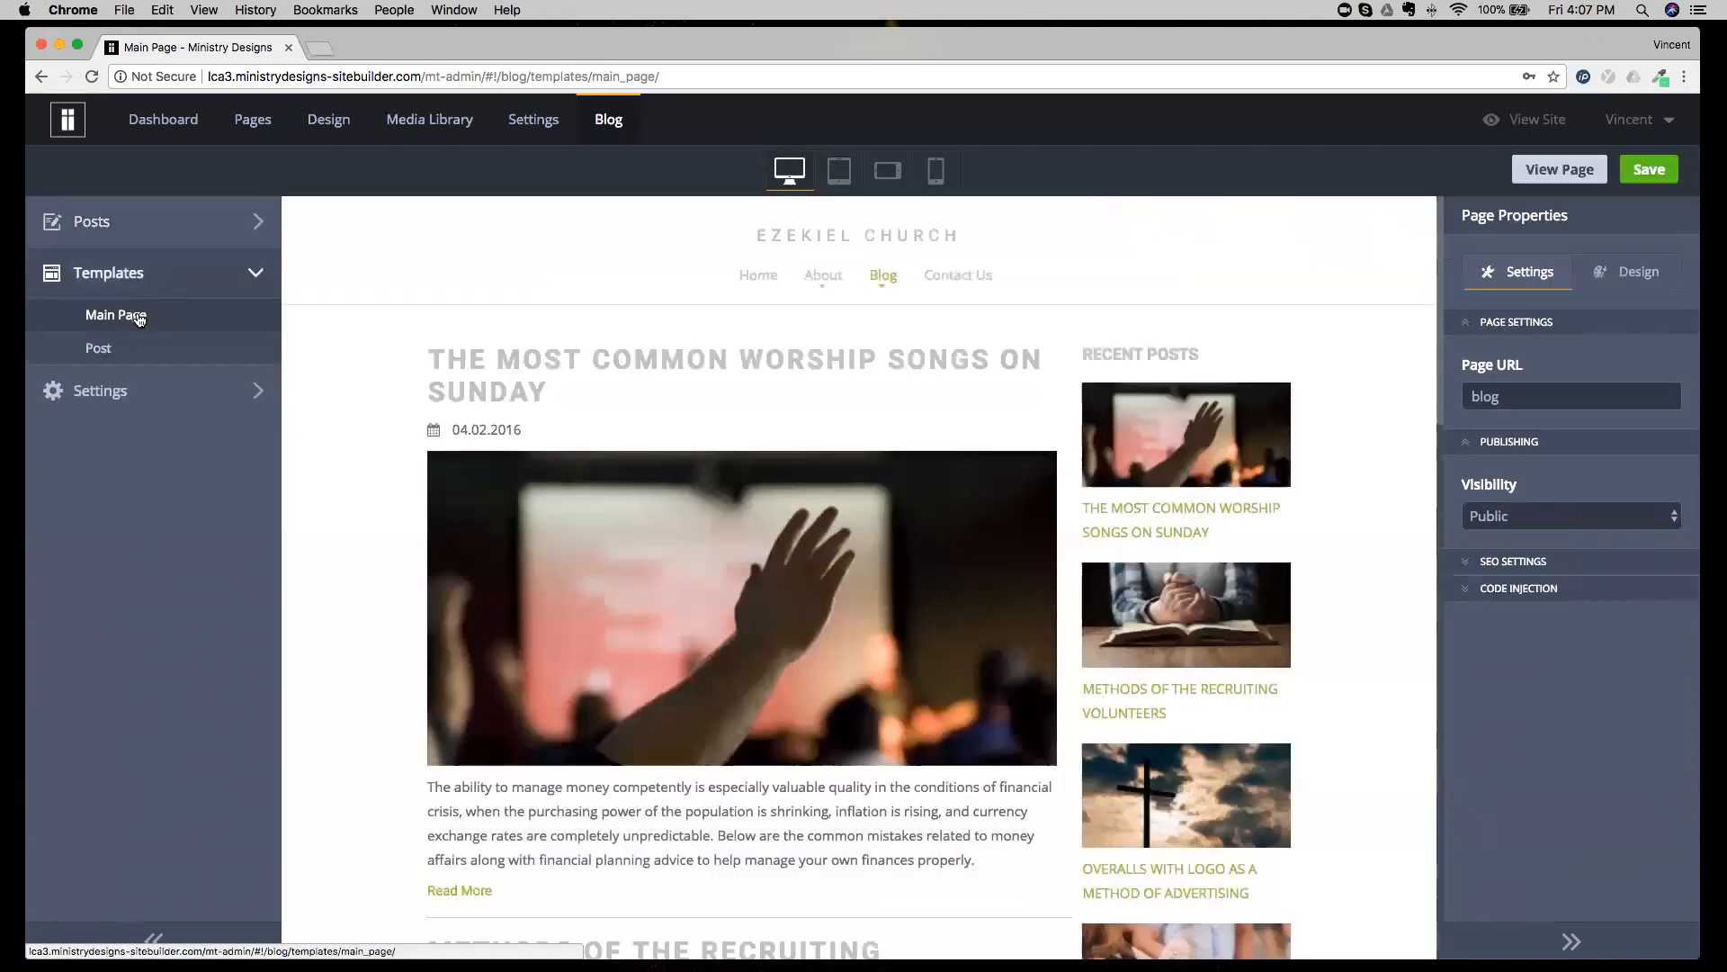
pyautogui.click(126, 348)
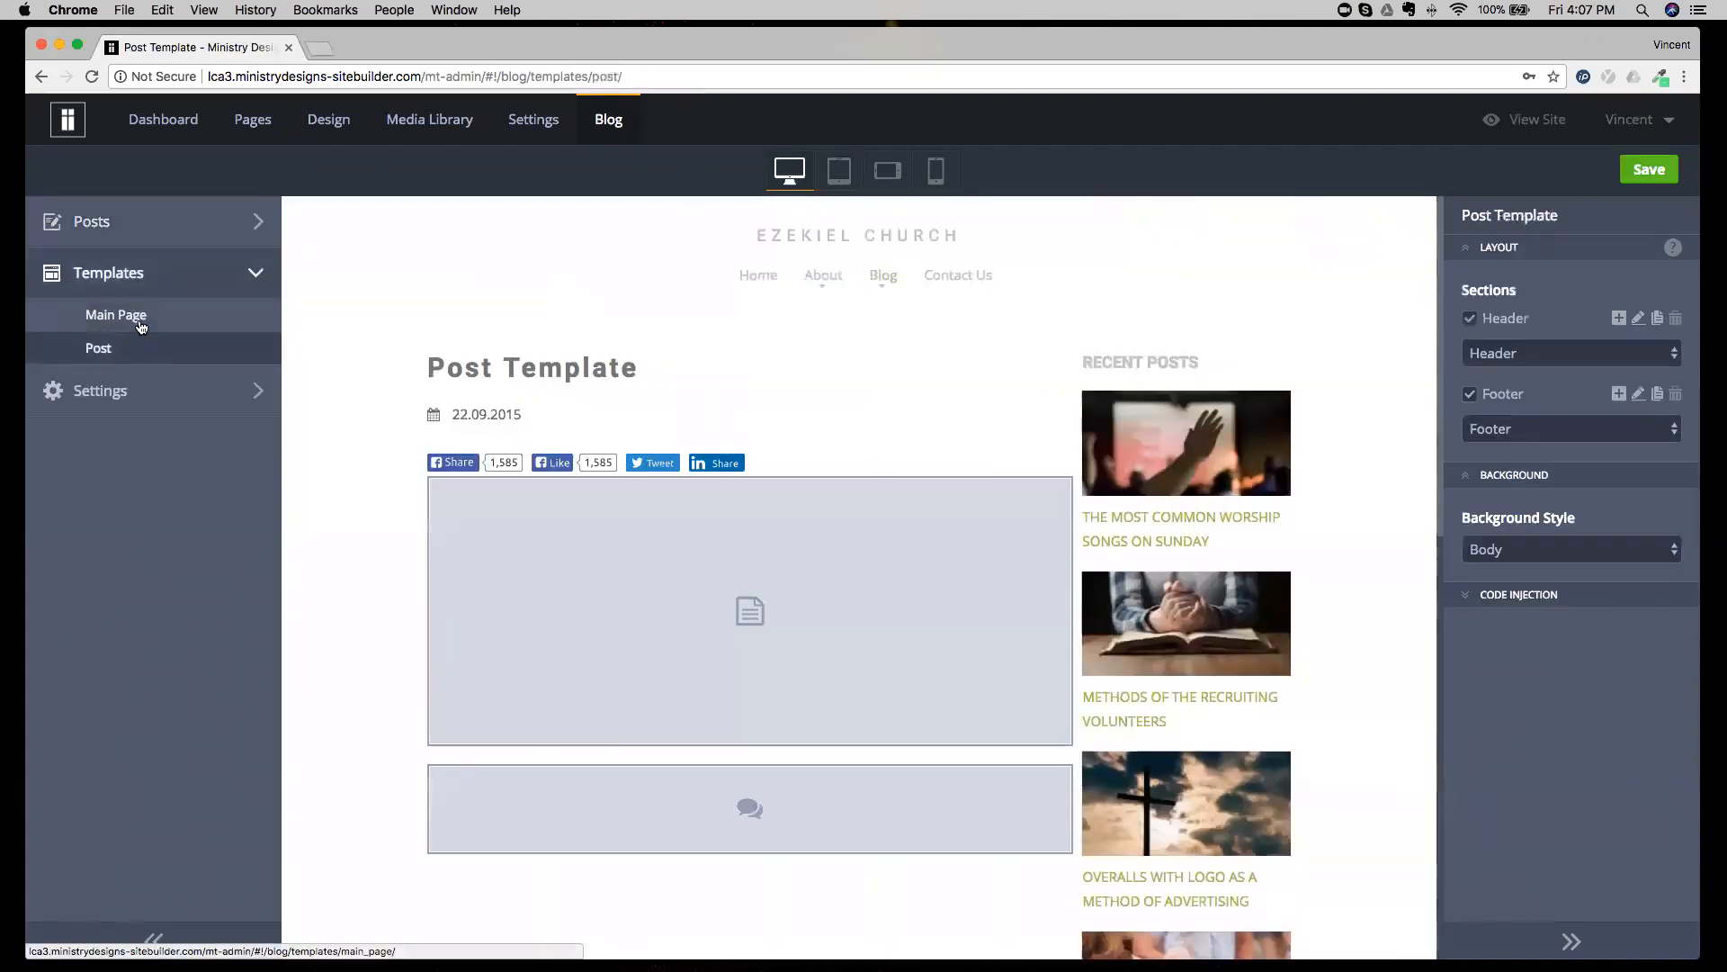
pyautogui.click(142, 326)
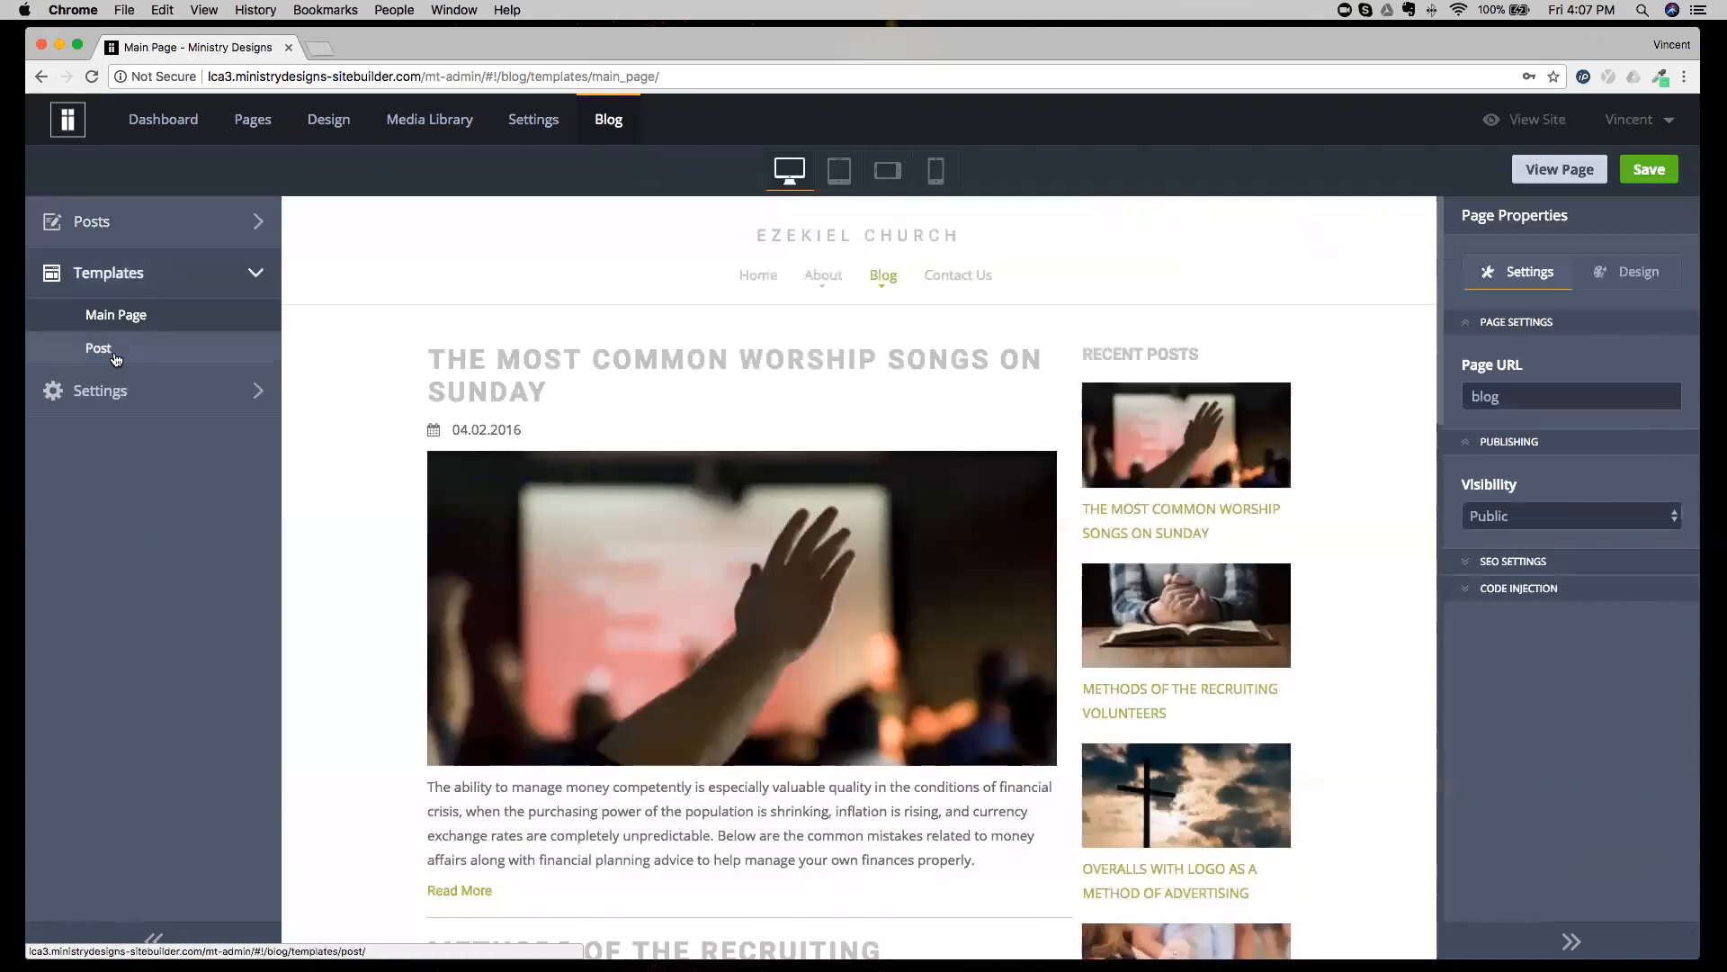
pyautogui.click(114, 359)
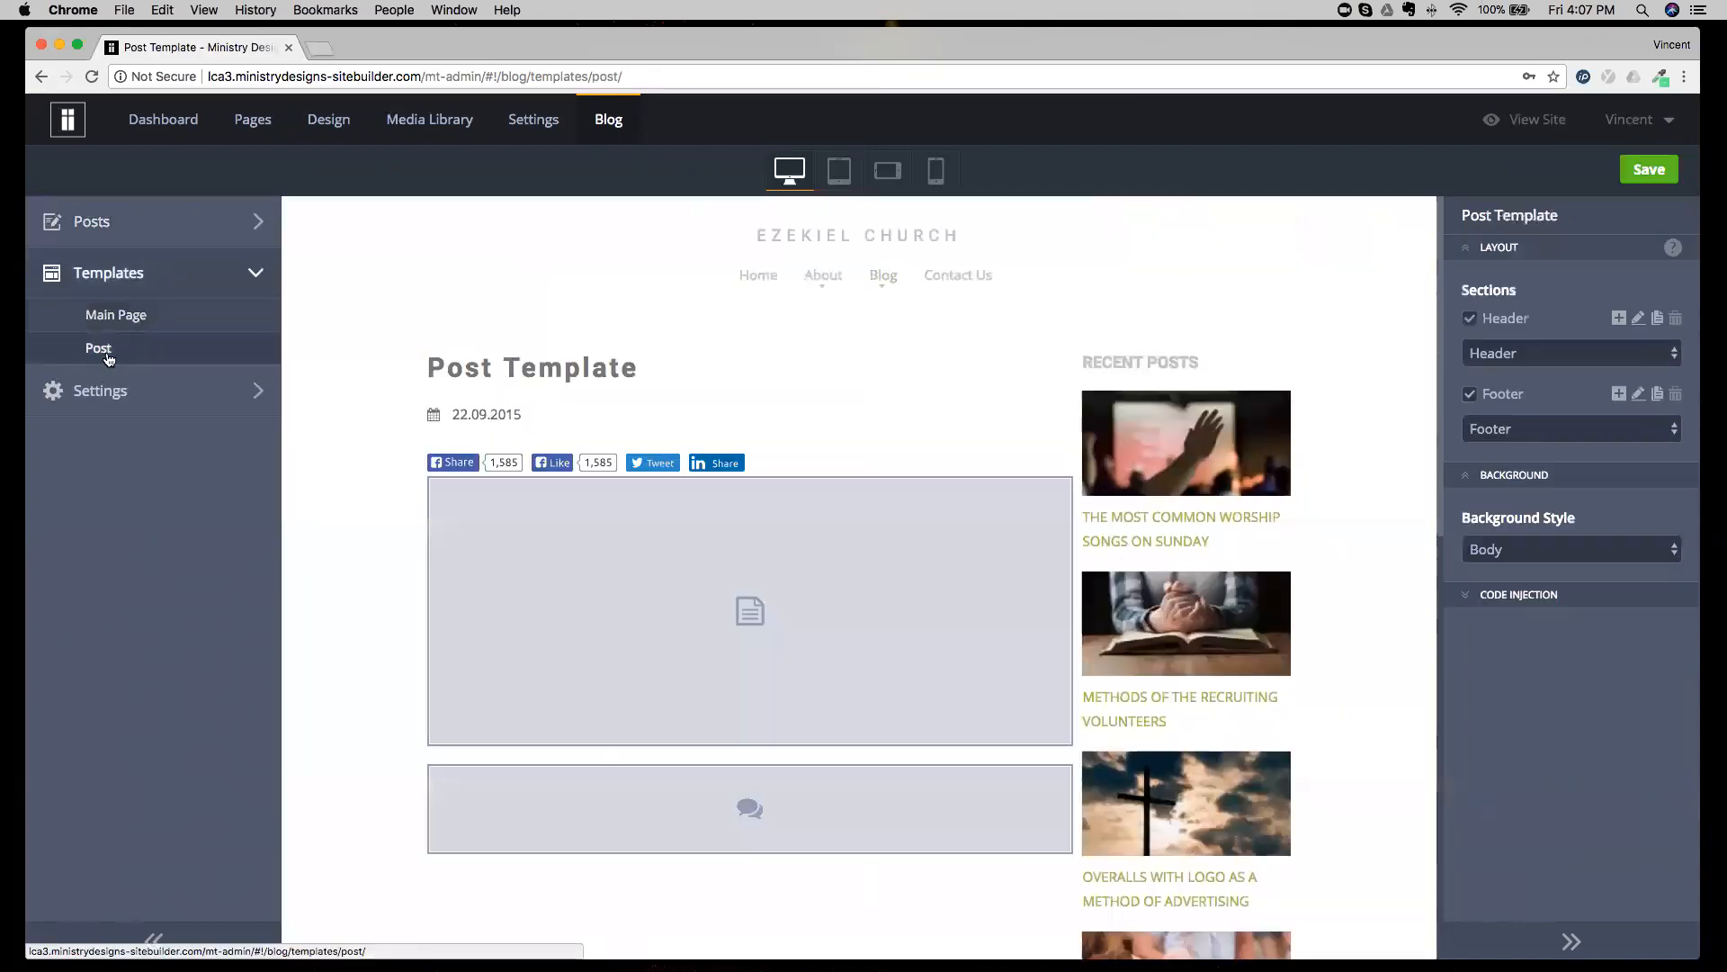
pyautogui.click(384, 473)
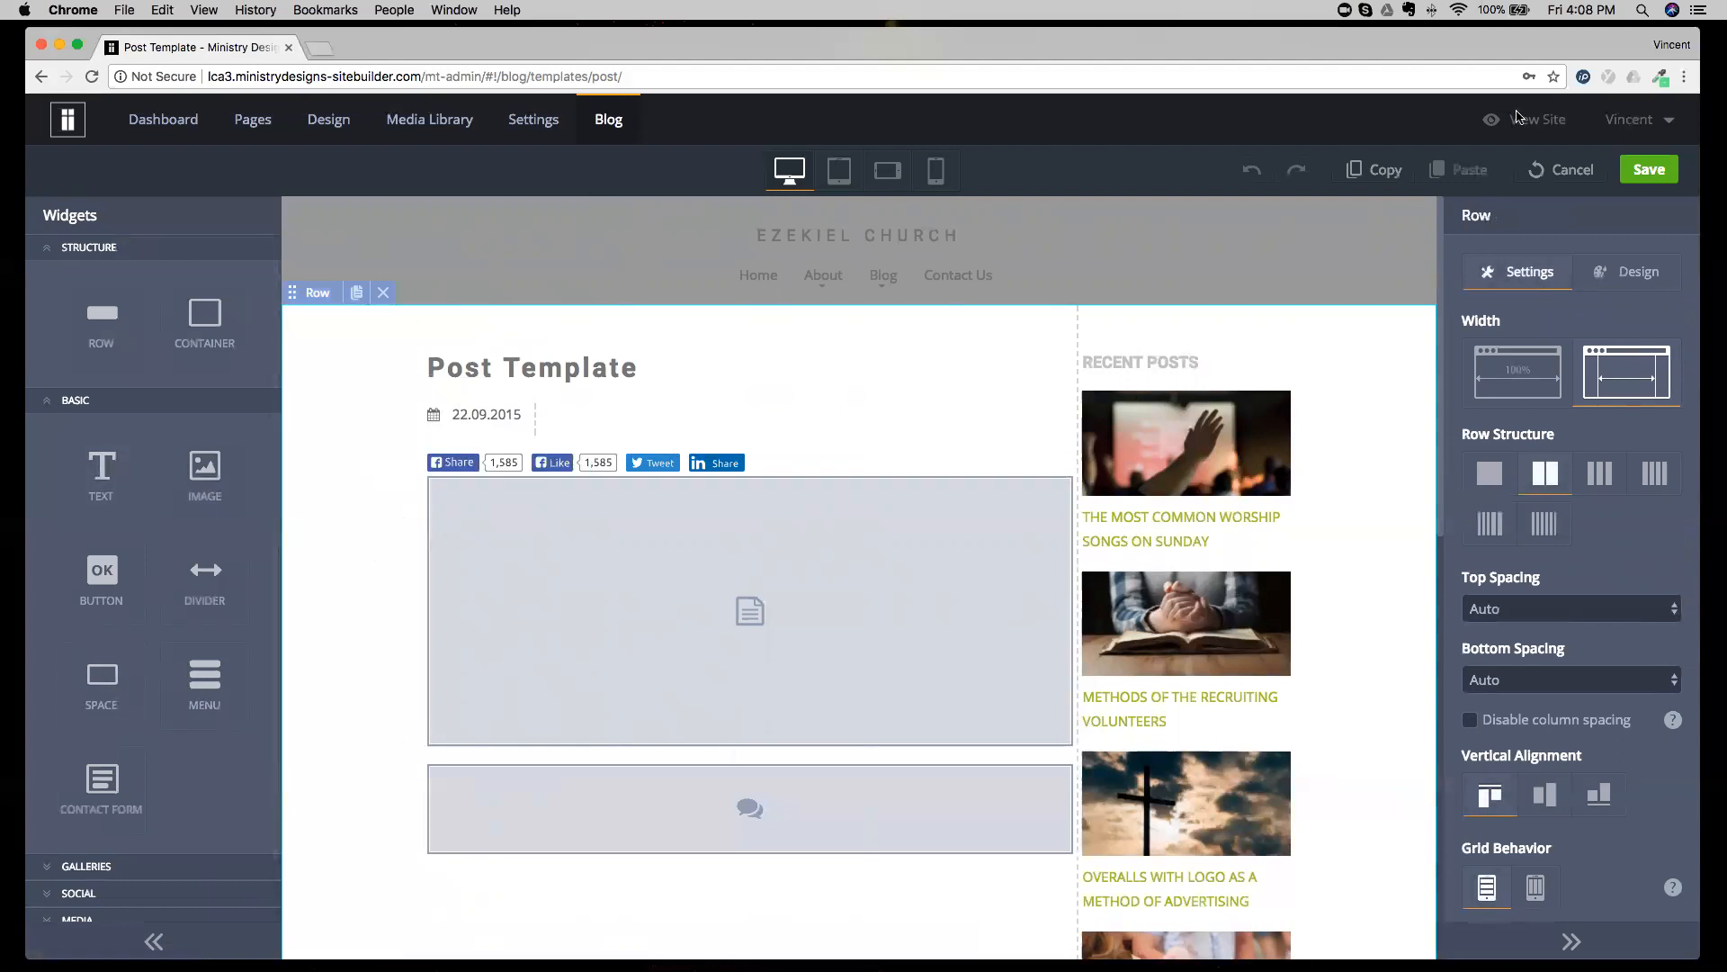
pyautogui.click(1570, 176)
pyautogui.click(821, 570)
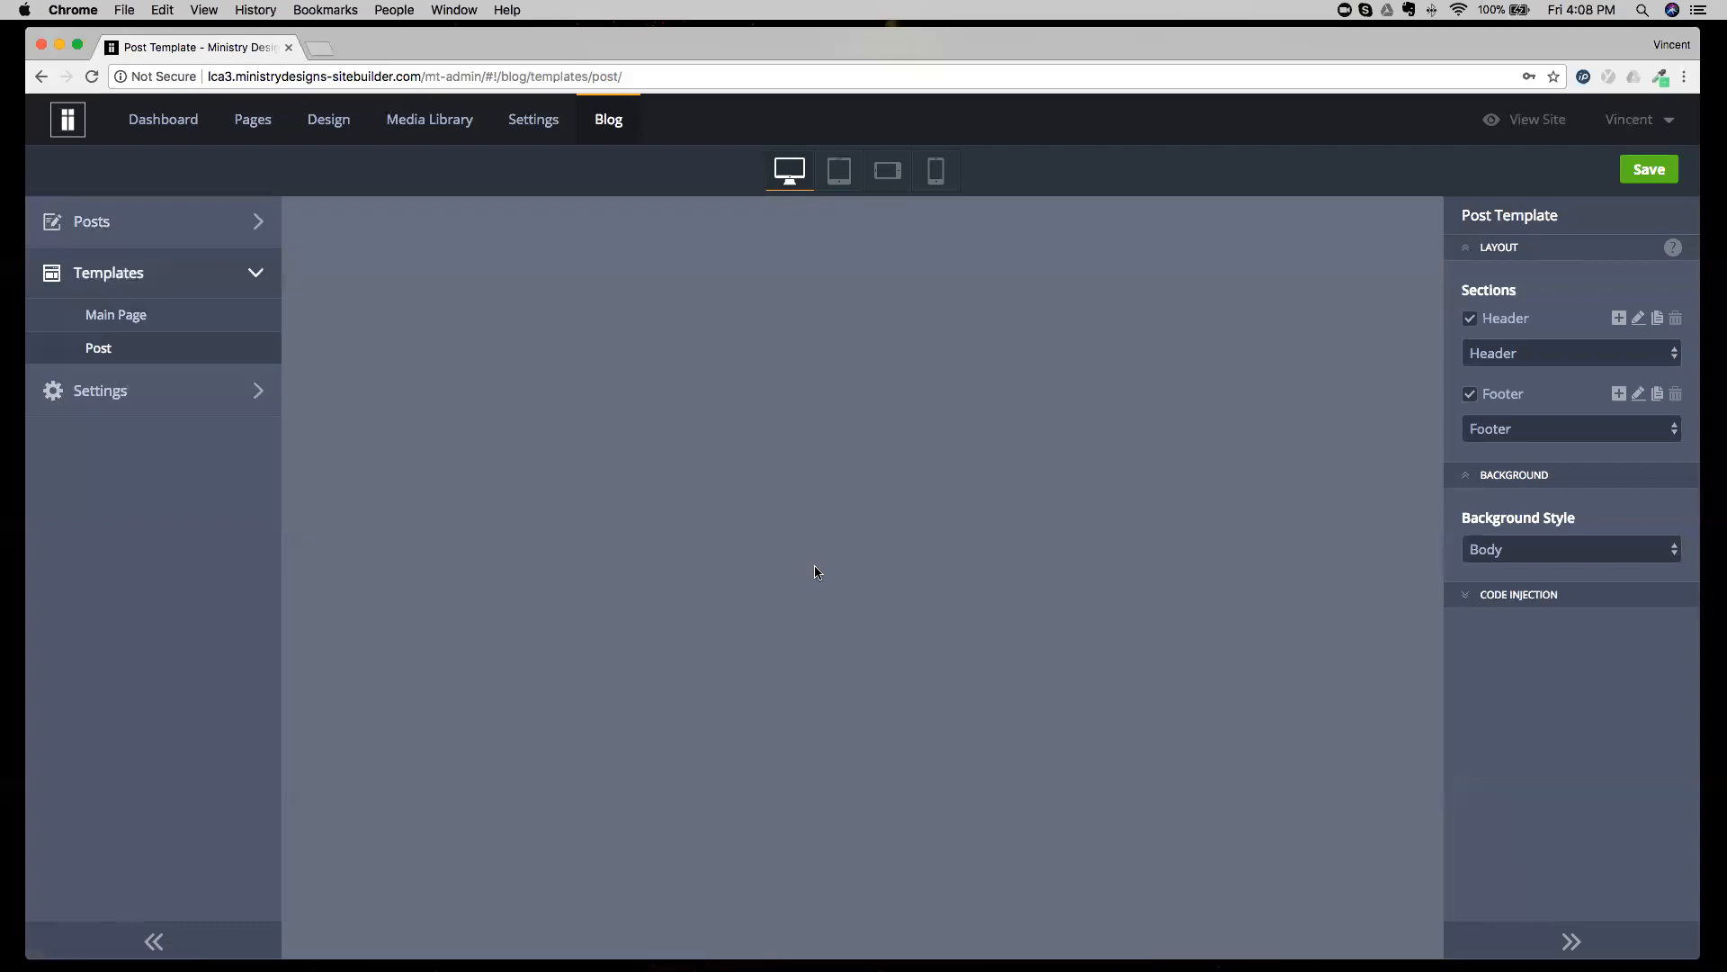
pyautogui.click(609, 128)
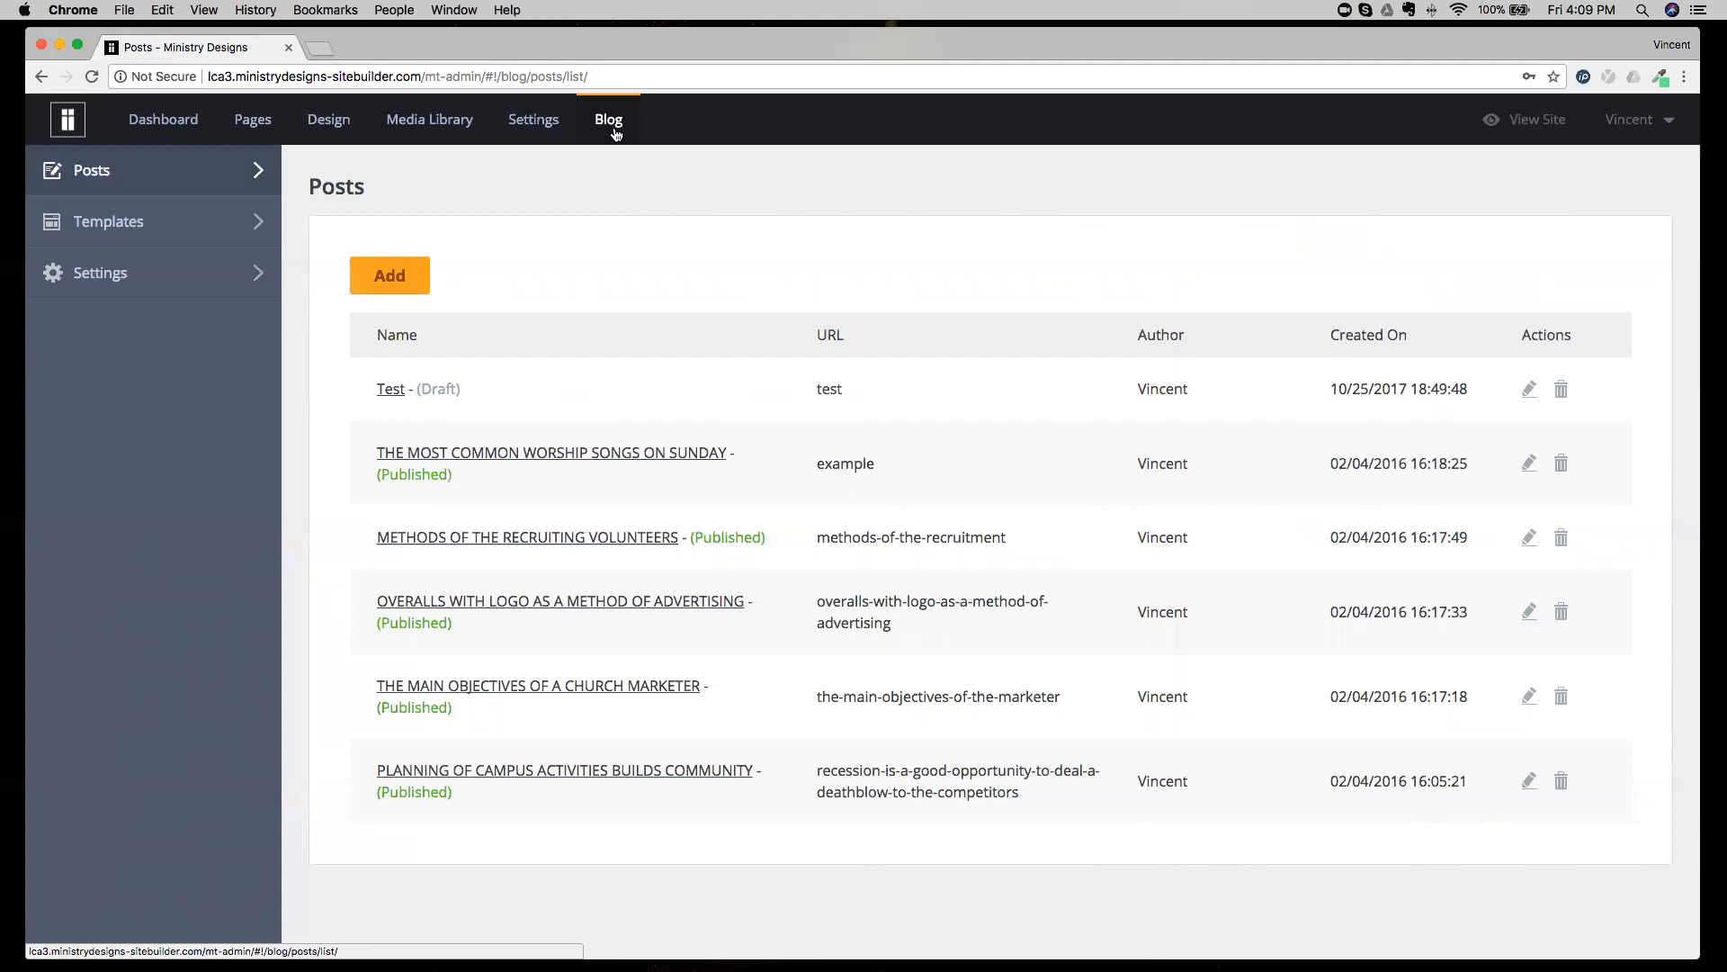
# Copy the image slider on the Home page and exit editing without saving.
pyautogui.click(251, 120)
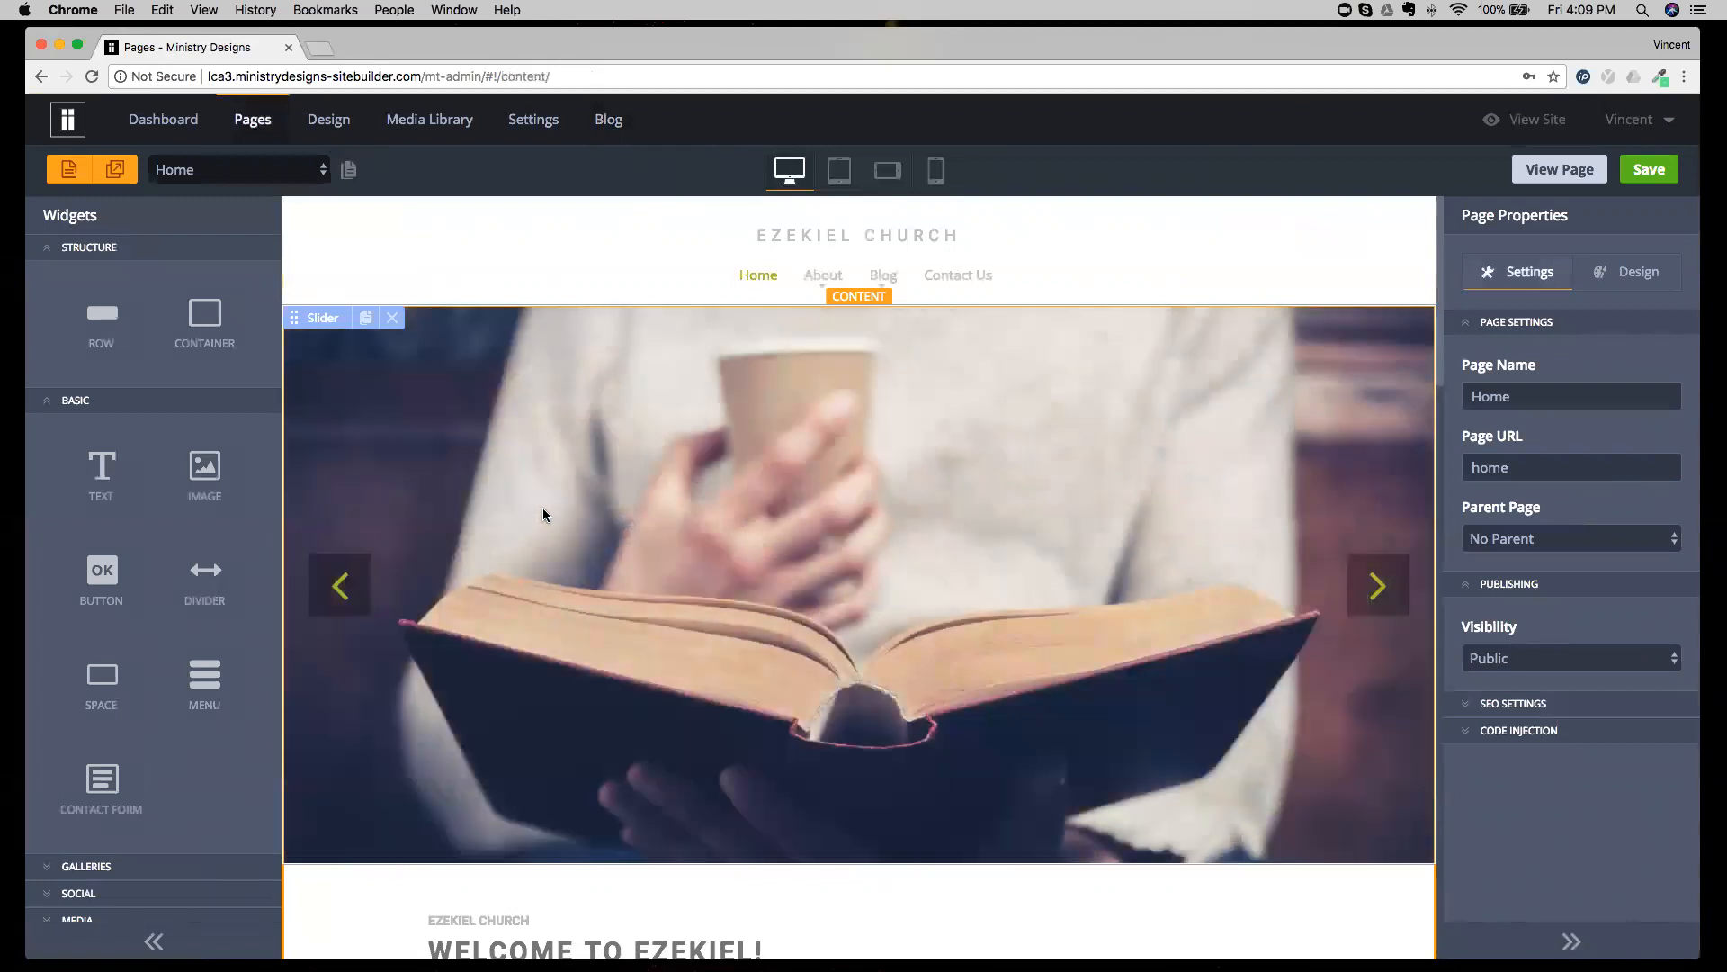
pyautogui.click(710, 502)
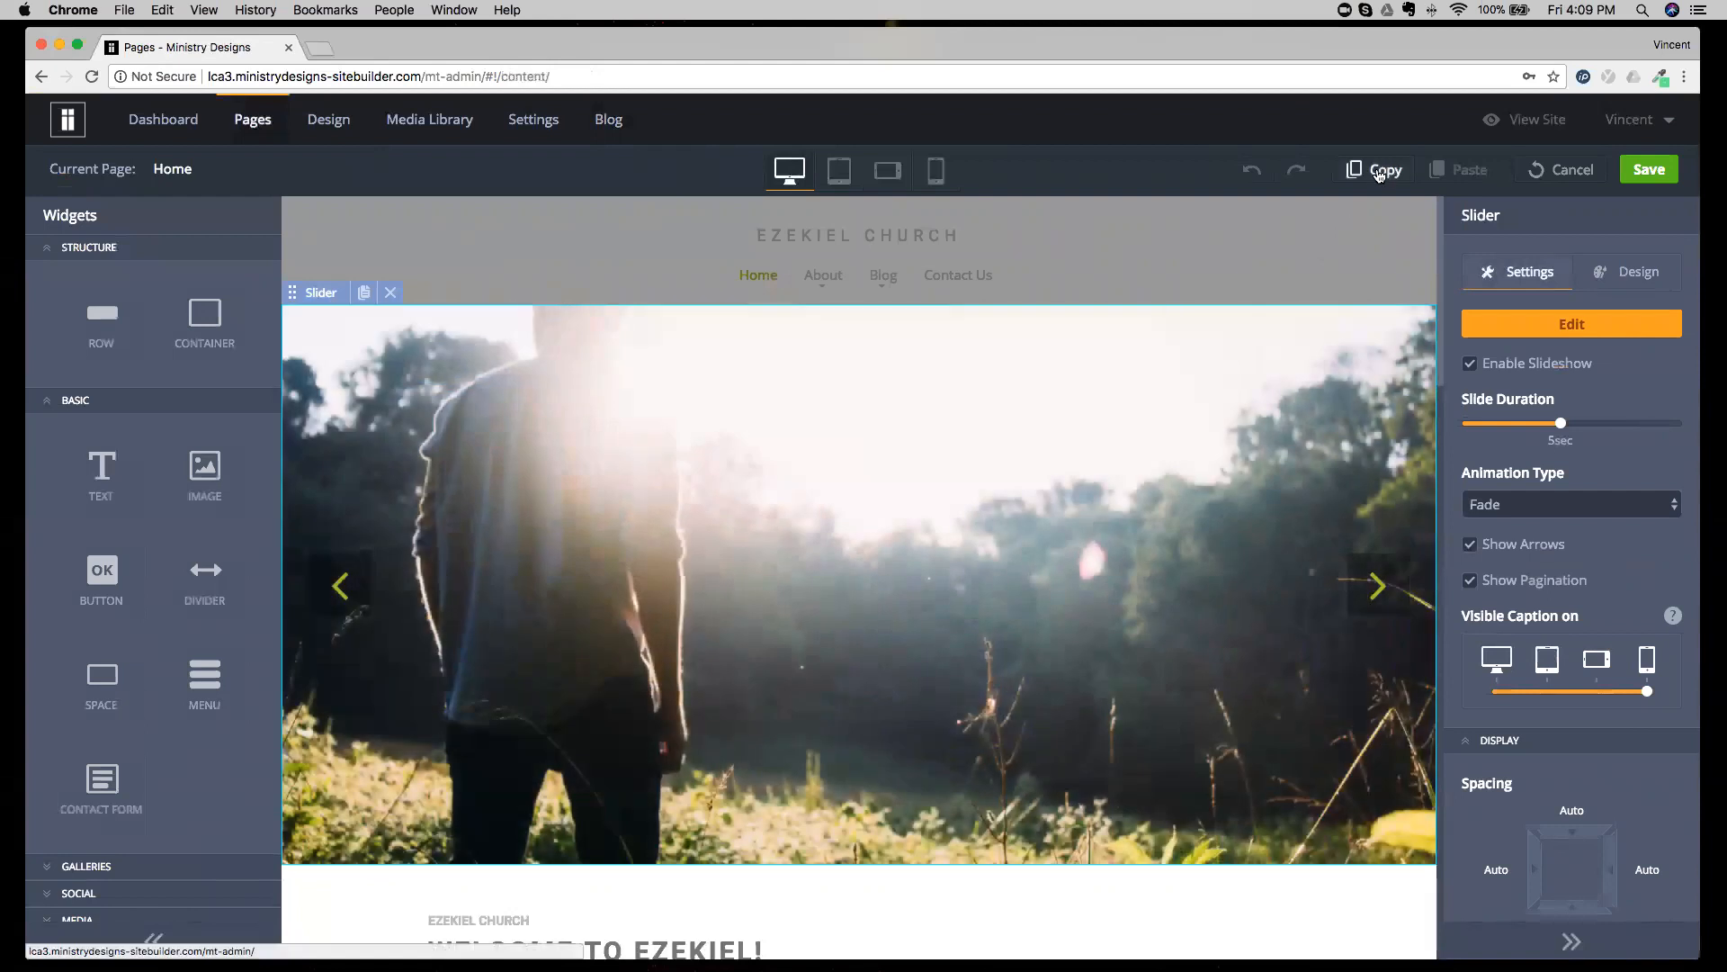
pyautogui.click(1384, 173)
pyautogui.click(1569, 171)
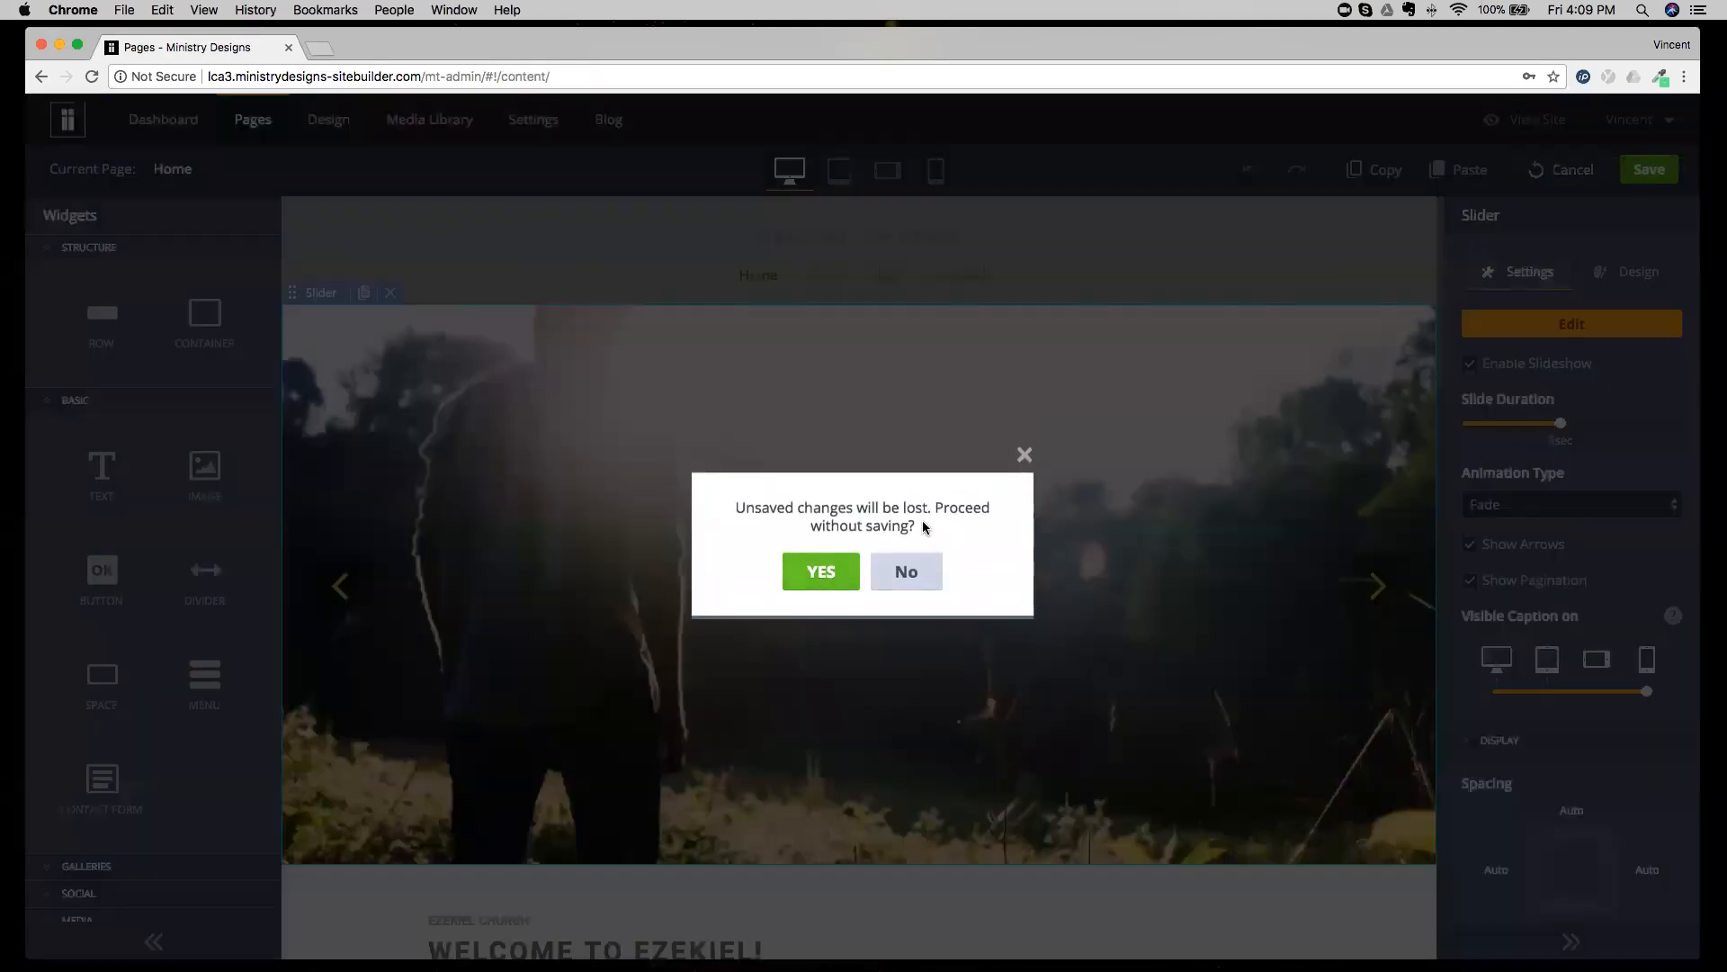
pyautogui.click(850, 573)
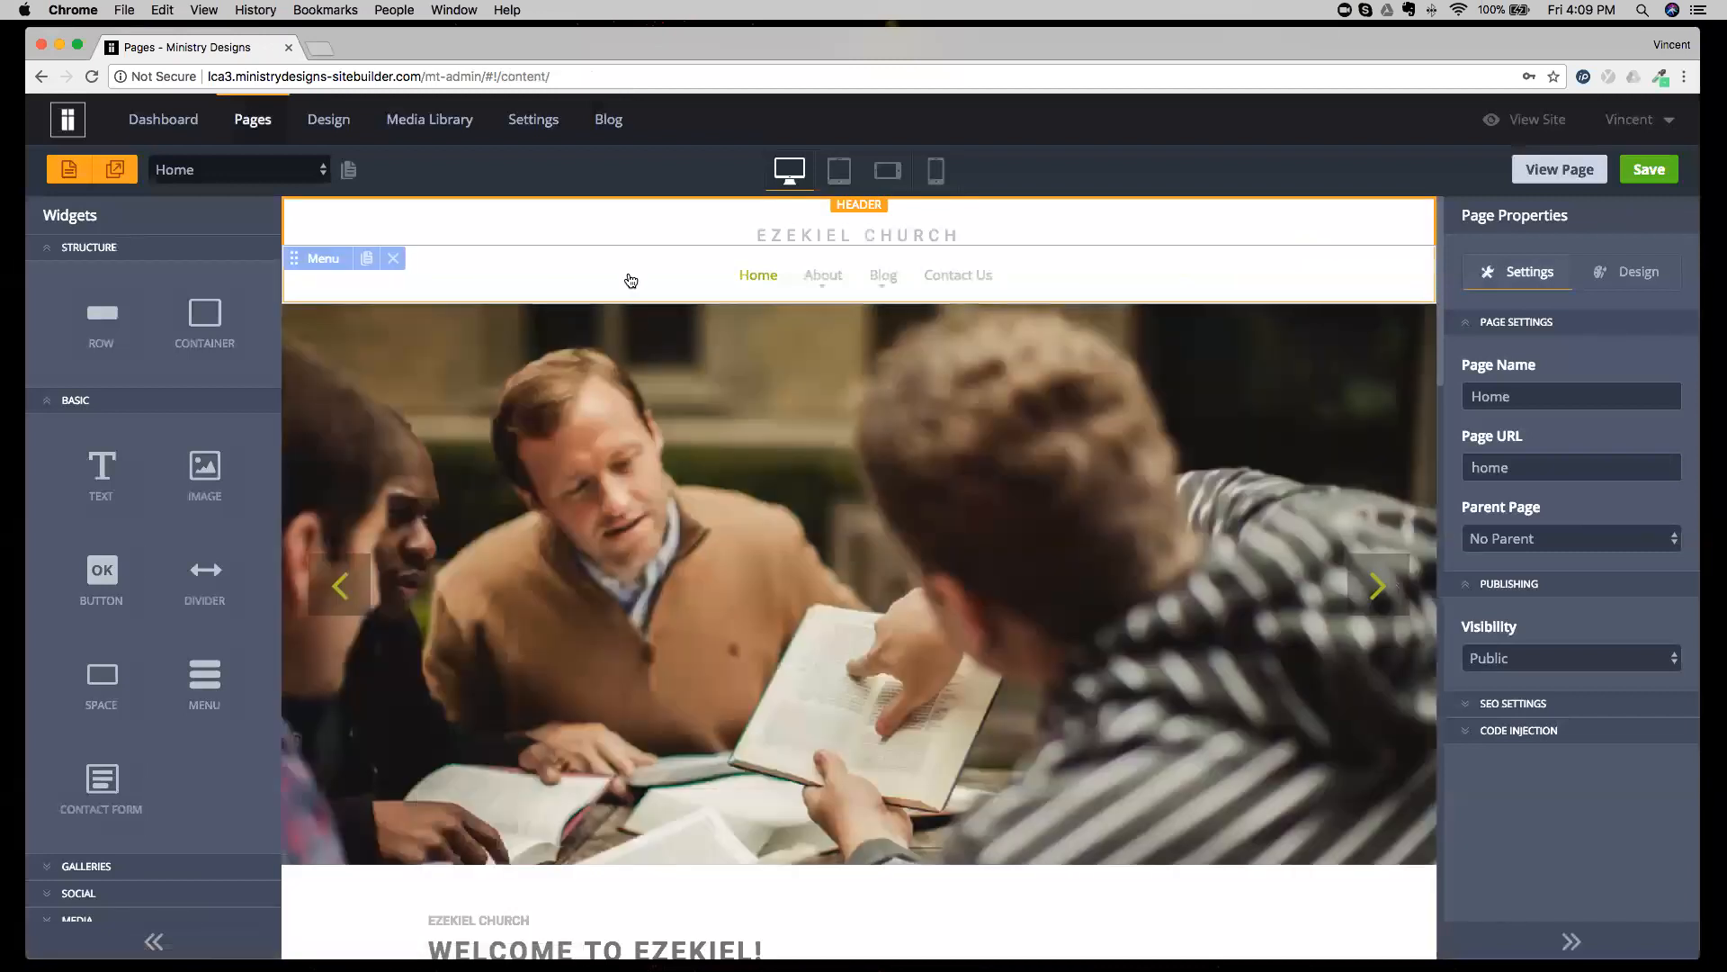
# Paste the copied slider below the menu in the Home page header and save the page.
pyautogui.click(584, 279)
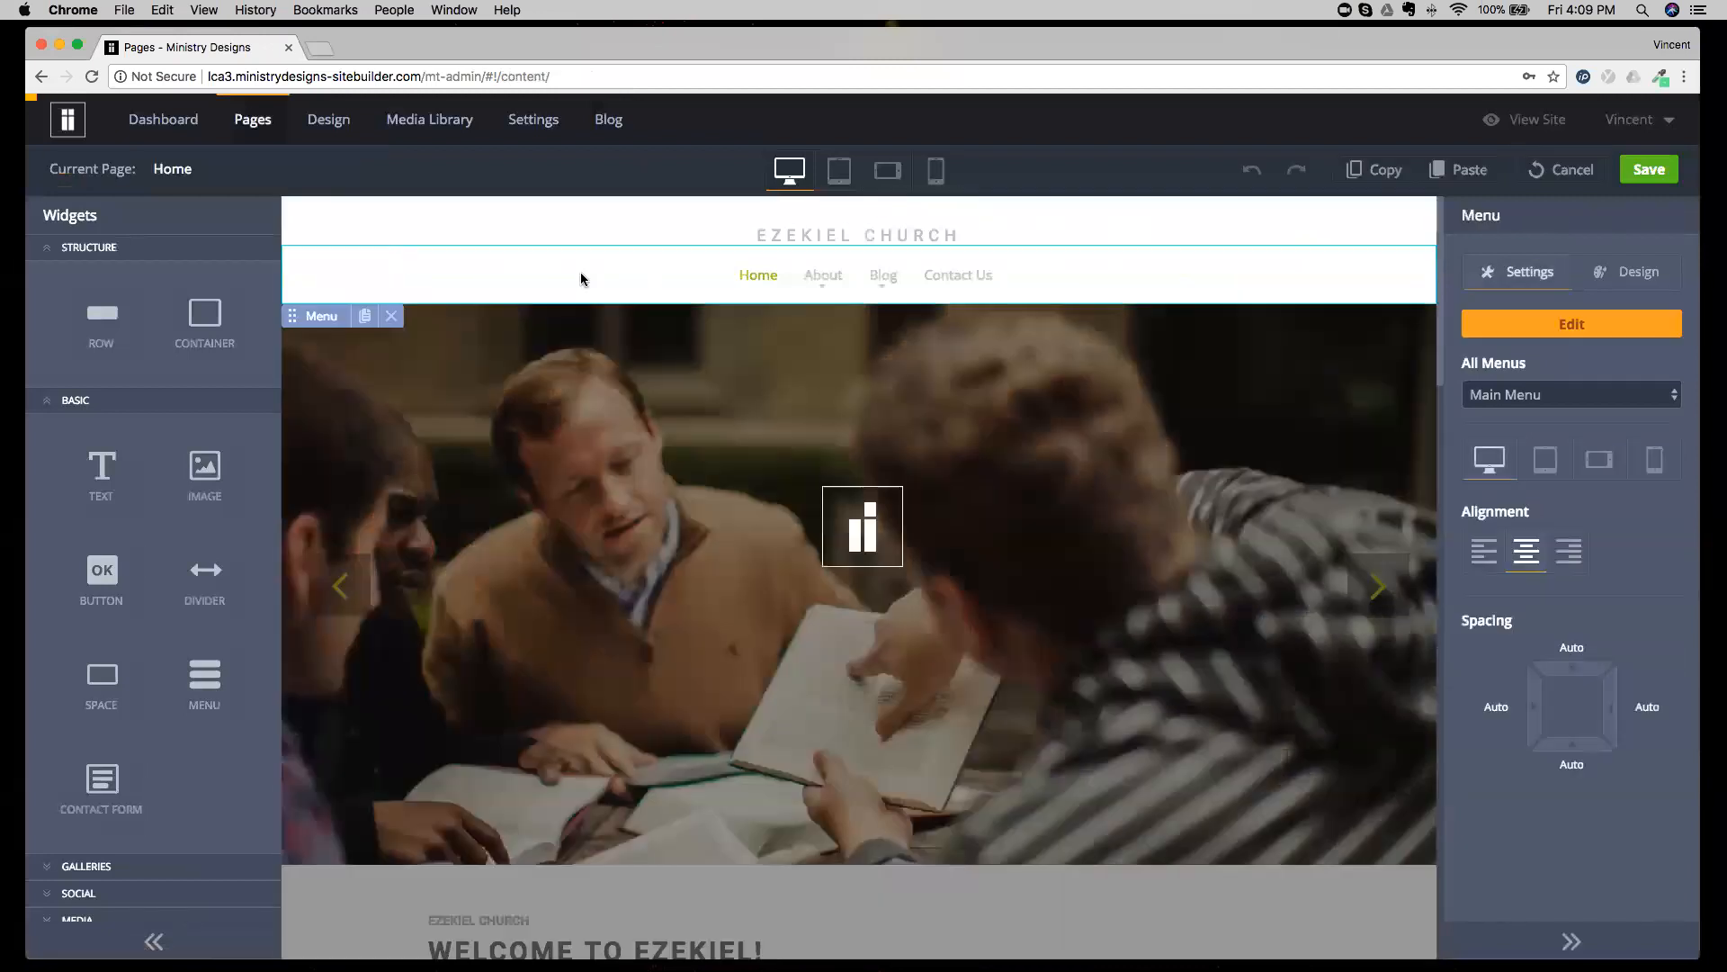
pyautogui.click(1468, 171)
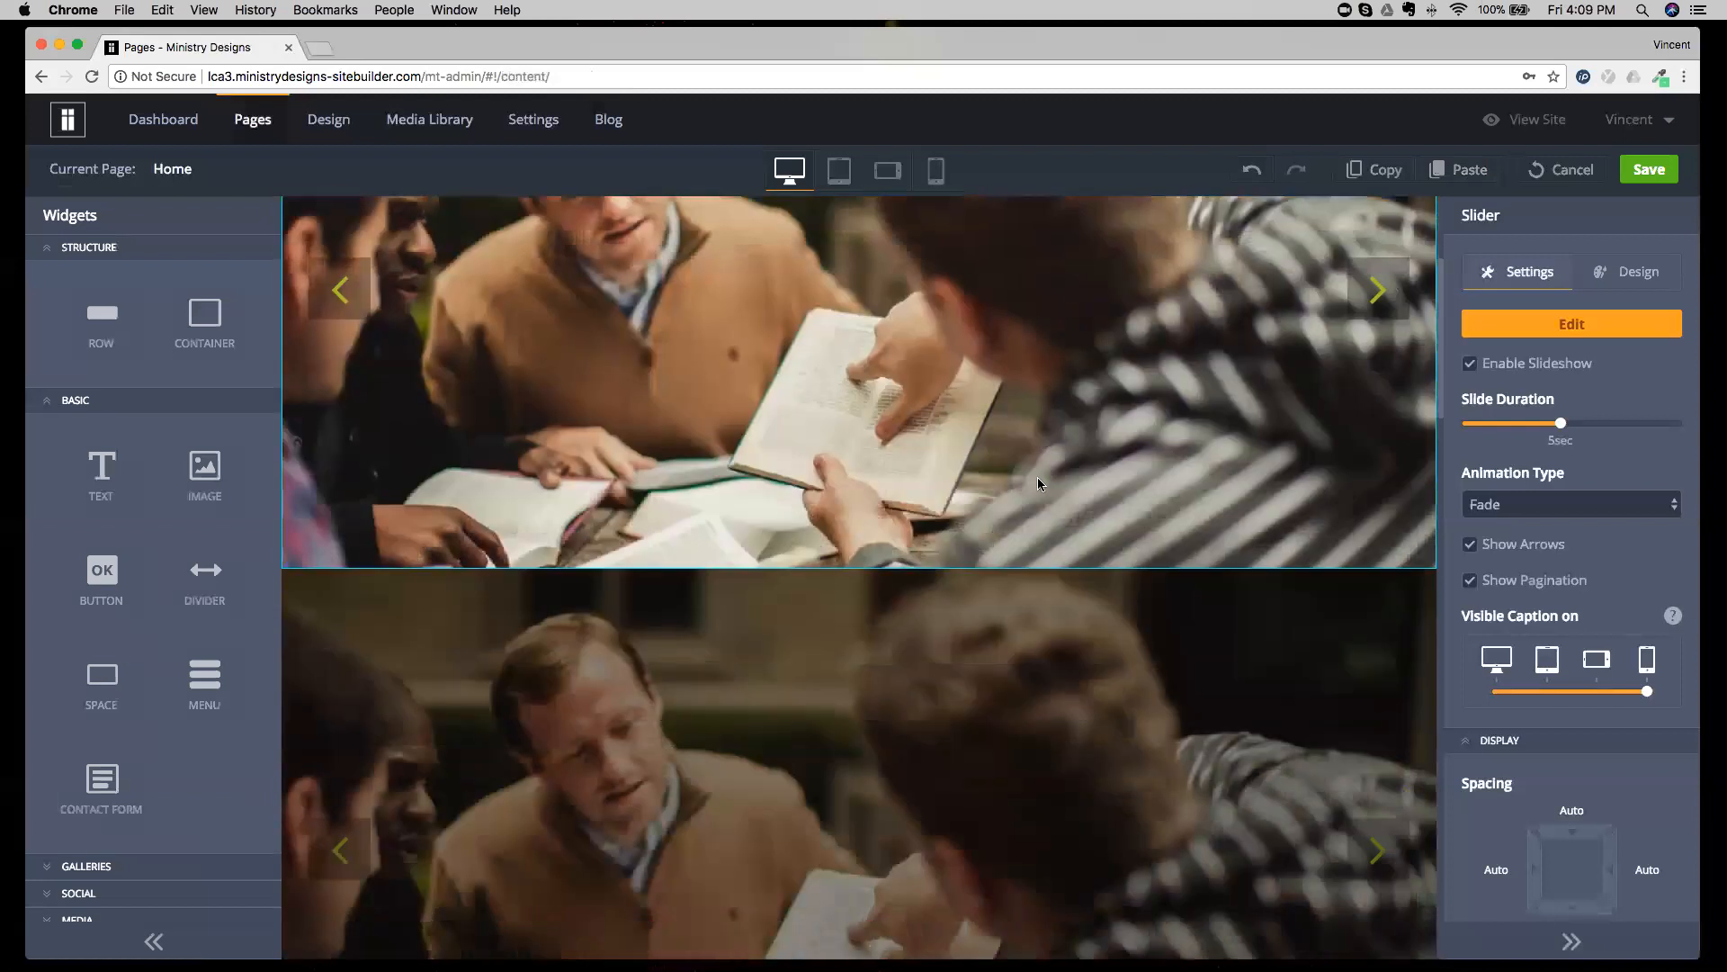
pyautogui.scroll(4, 860, 667)
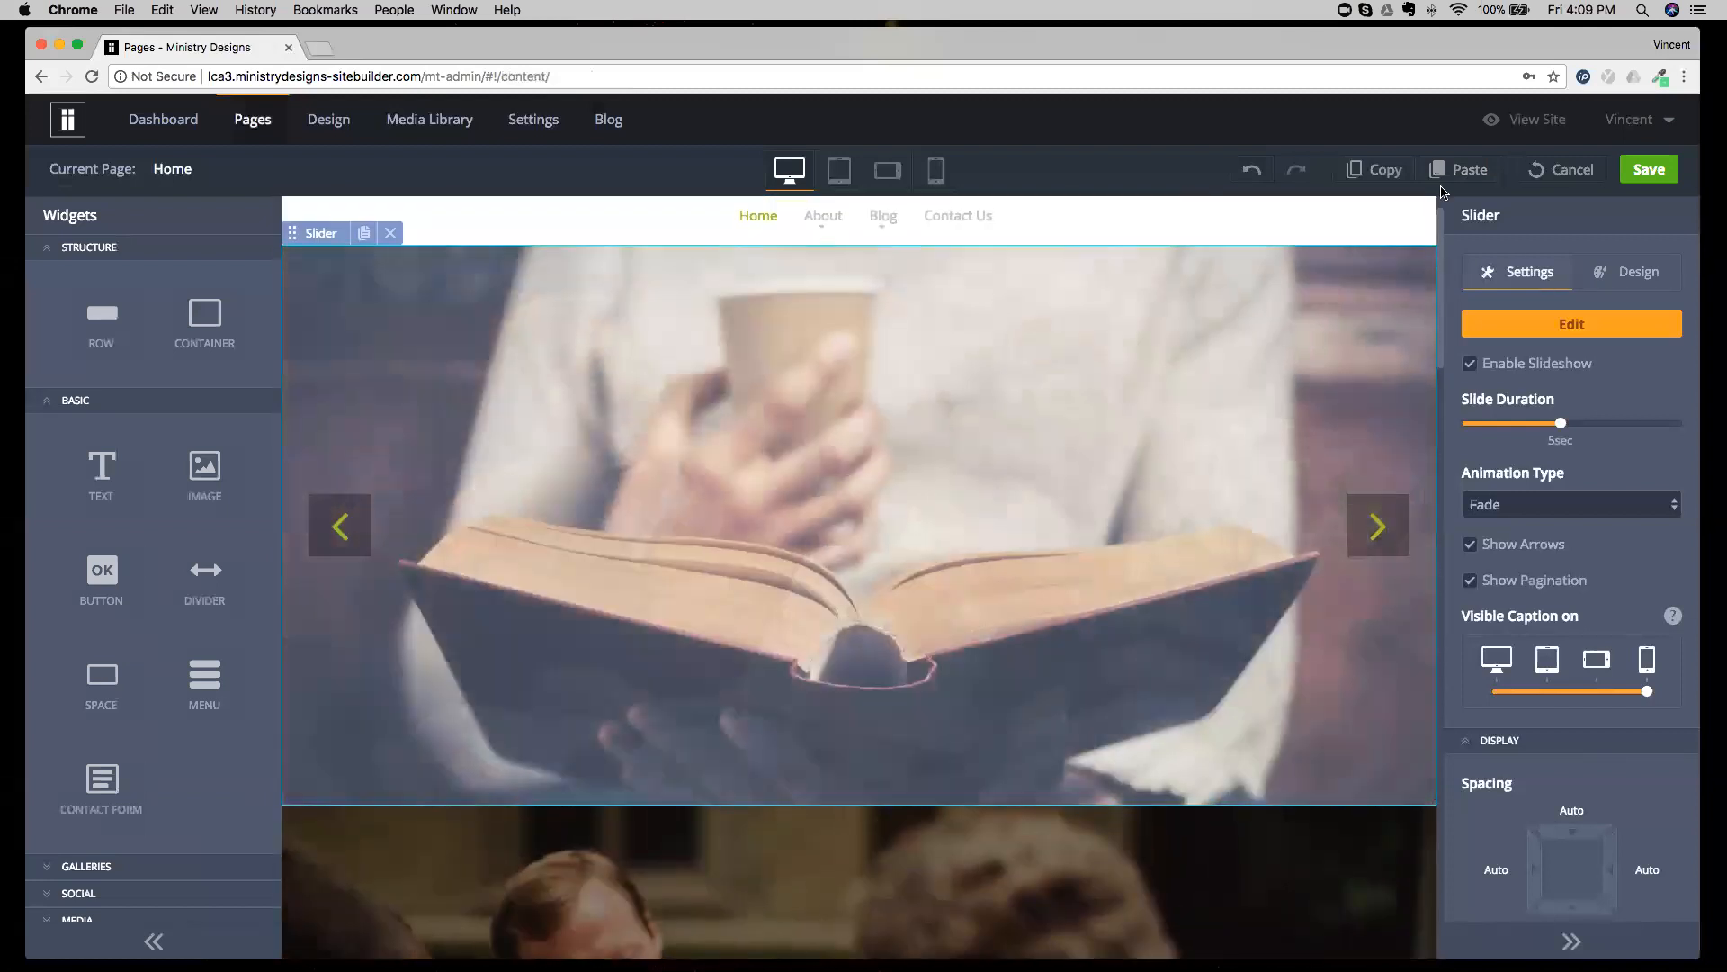
pyautogui.click(1649, 171)
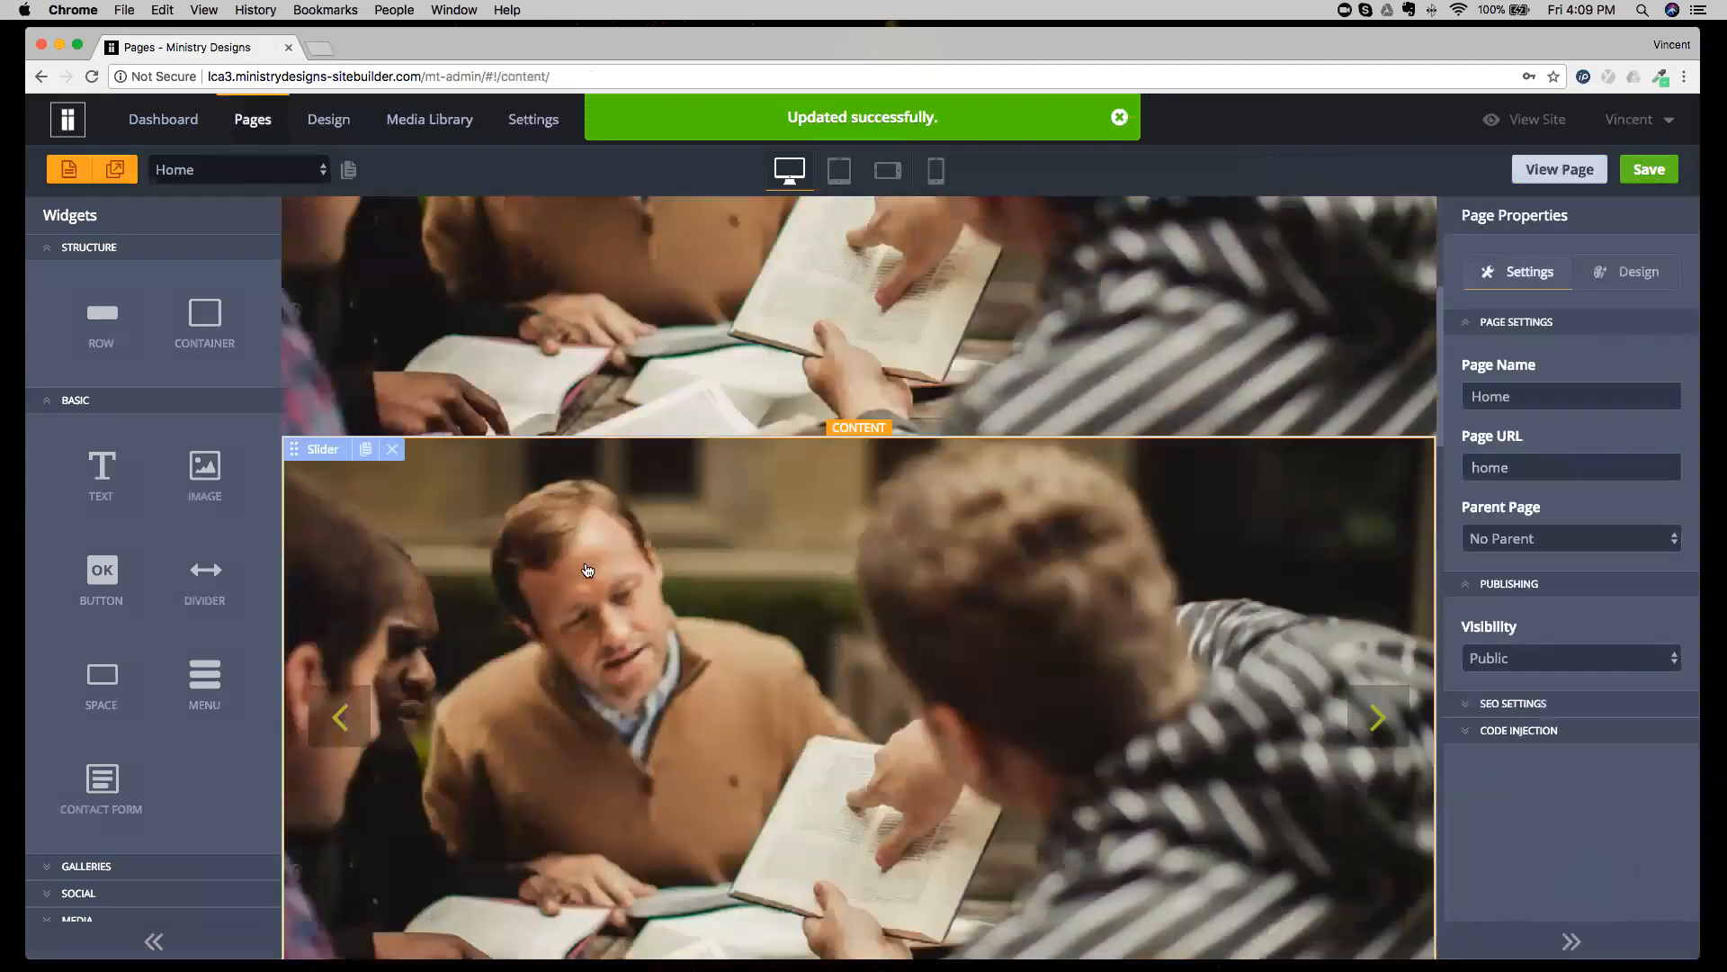
# Try removing the slider from the Home page's content section and discard that change.
pyautogui.click(393, 452)
pyautogui.scroll(4, 611, 490)
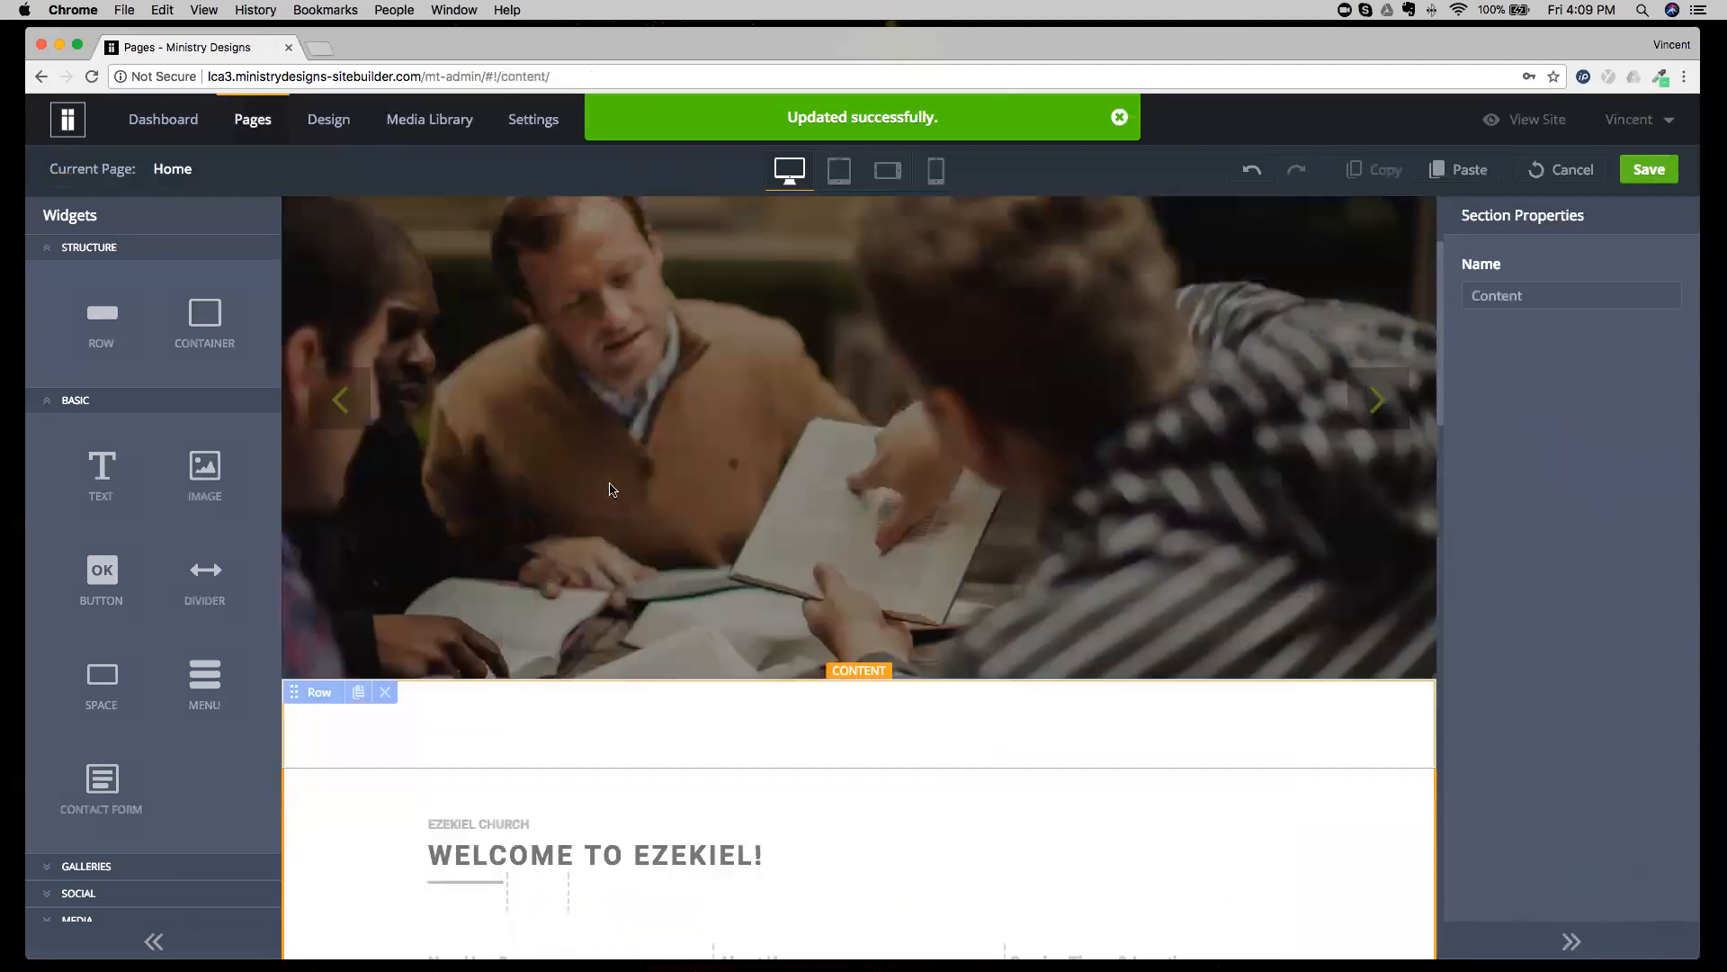
pyautogui.scroll(2, 850, 472)
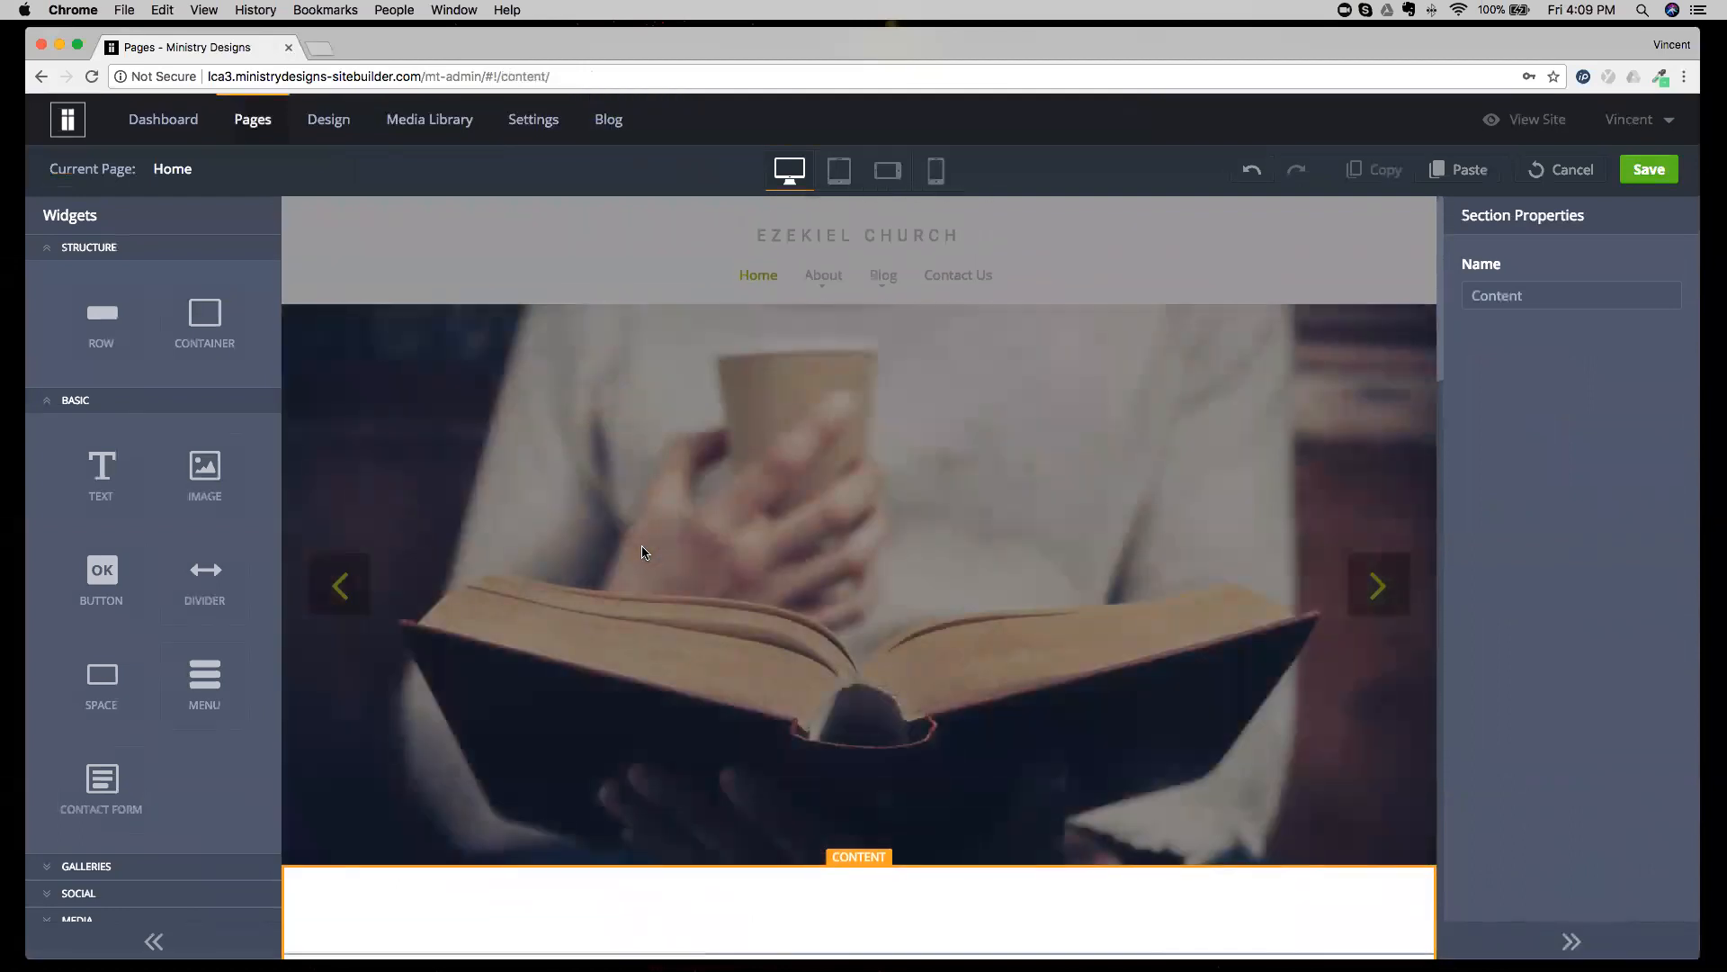
pyautogui.click(1563, 169)
pyautogui.click(825, 569)
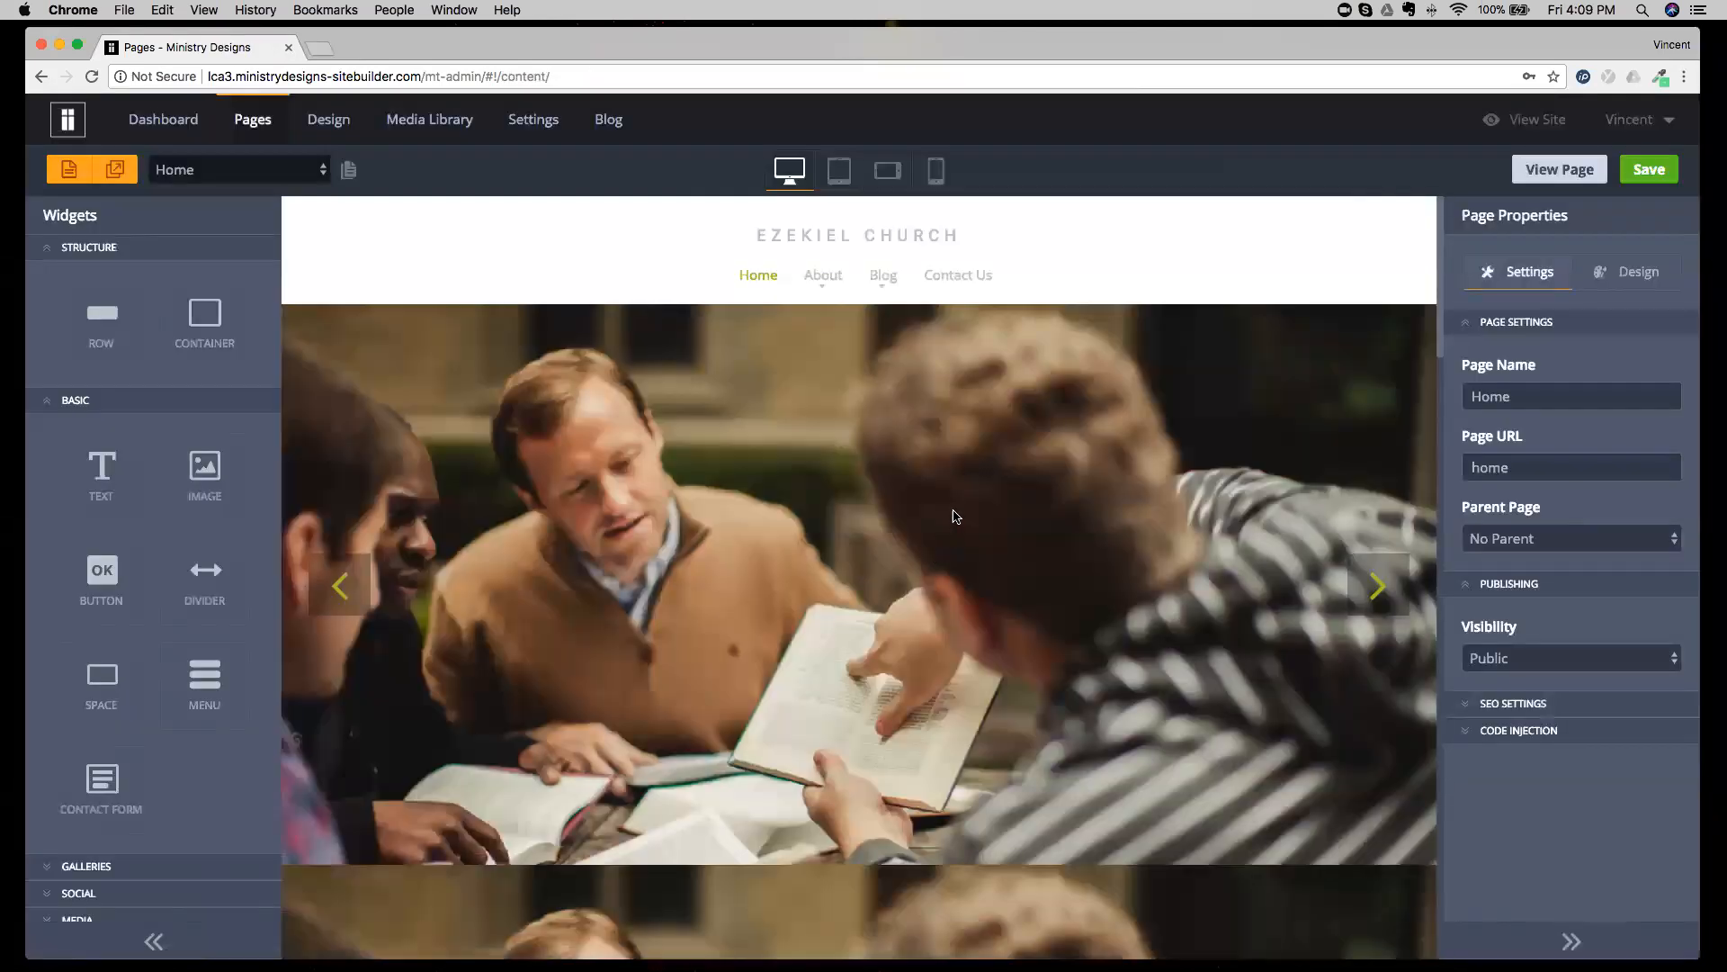
# Delete the pasted slider from the Home page header and save the page.
pyautogui.click(392, 319)
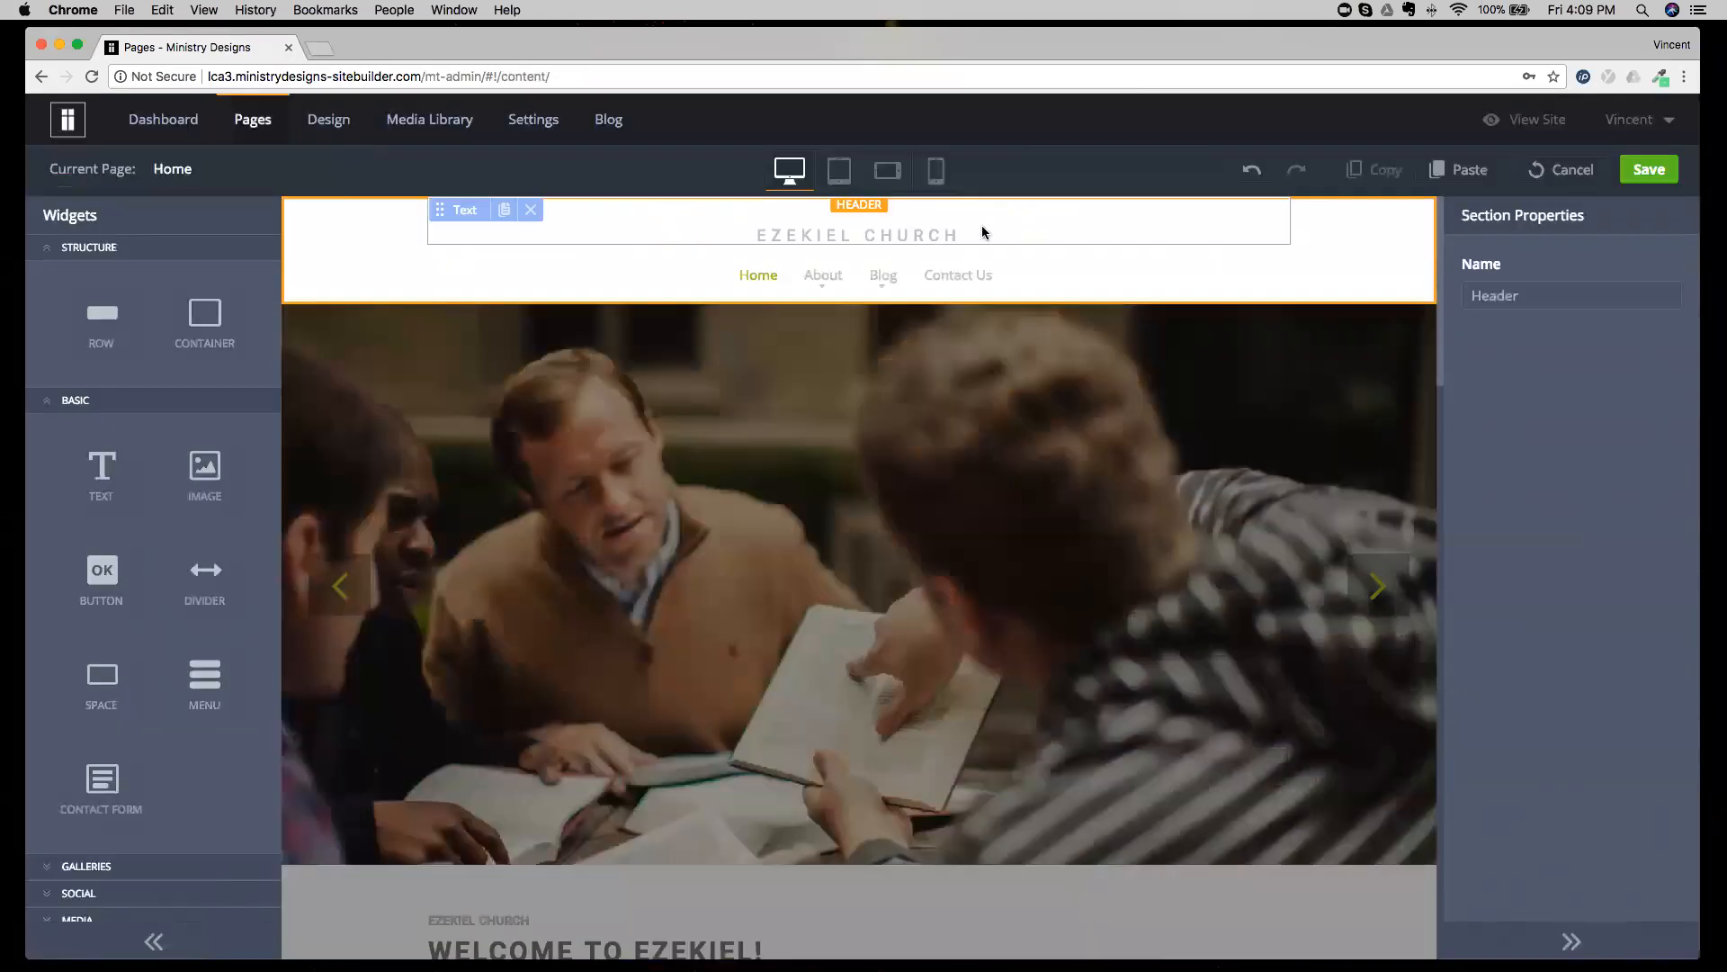
pyautogui.click(1646, 173)
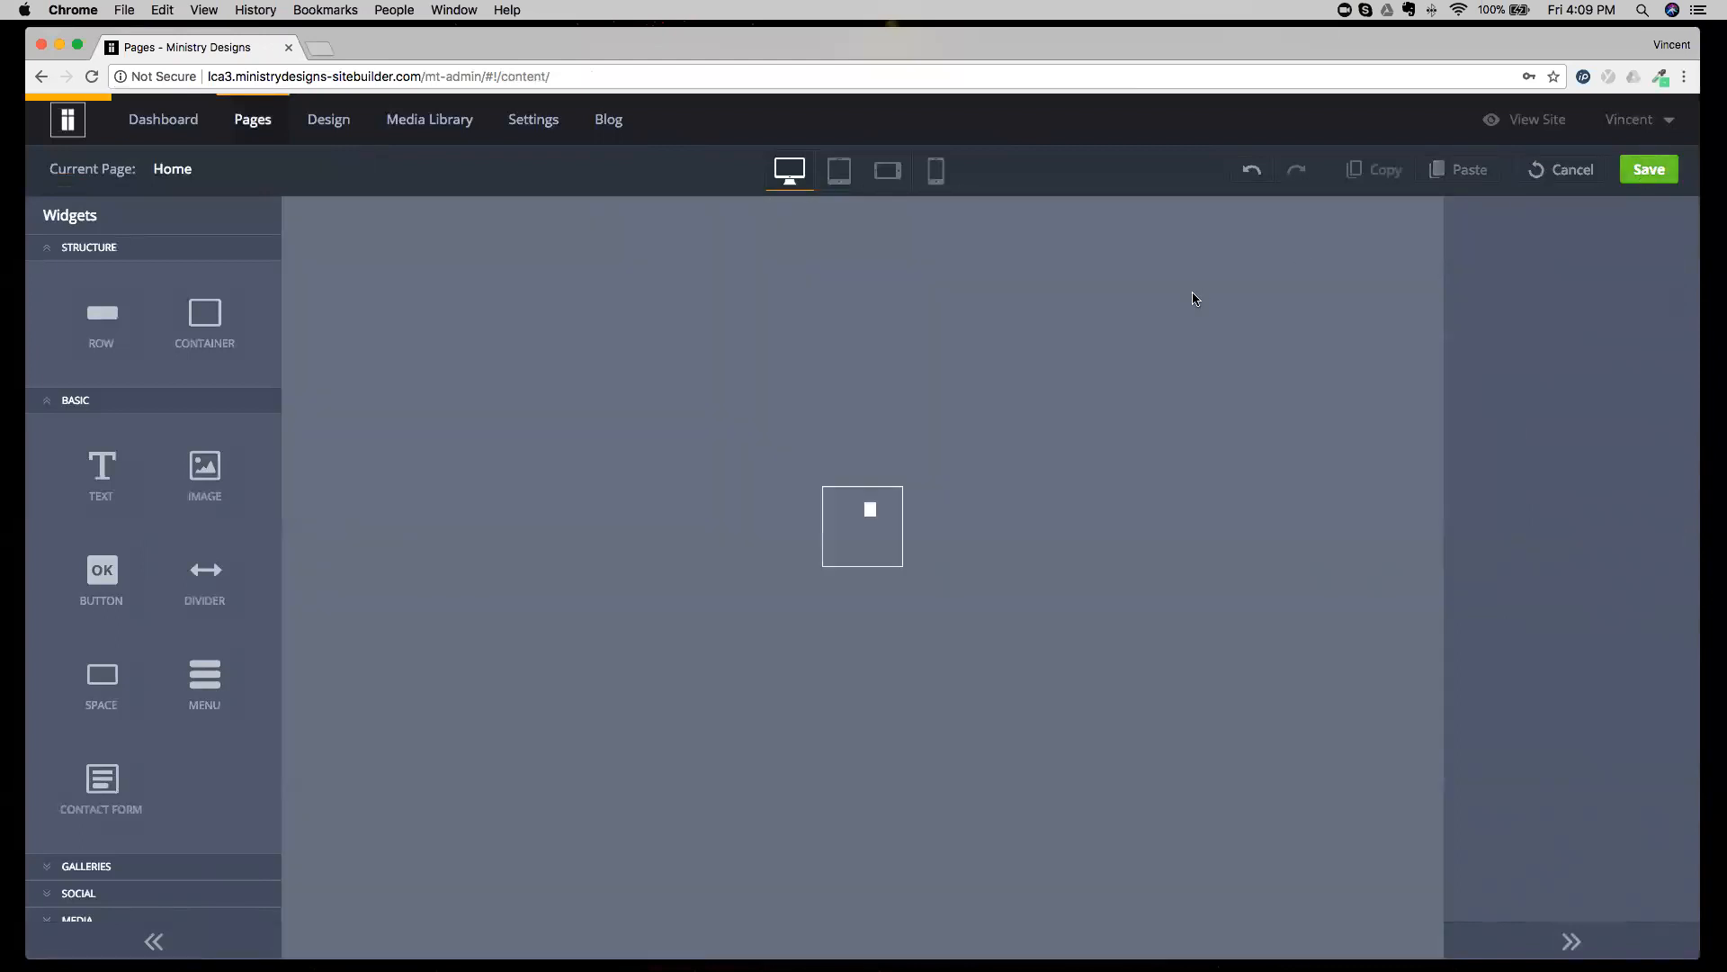
# Duplicate the three-column row below the Welcome heading on the Home page, and delete the duplicate.
pyautogui.scroll(-8, 785, 621)
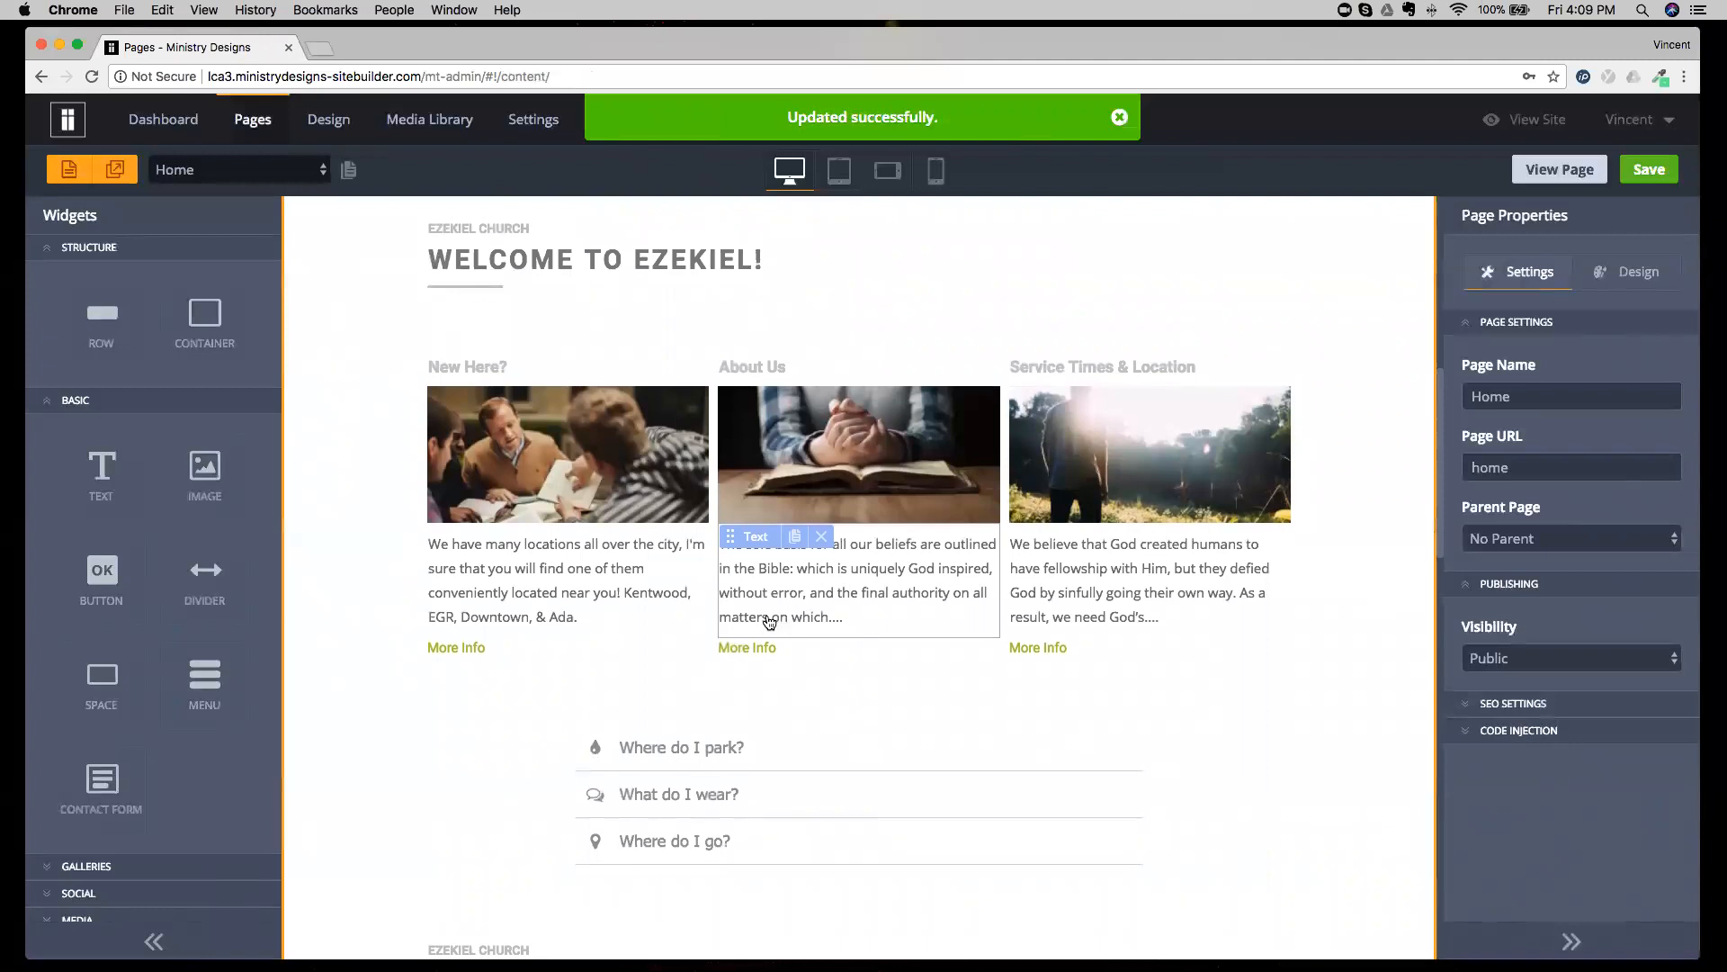
pyautogui.click(370, 552)
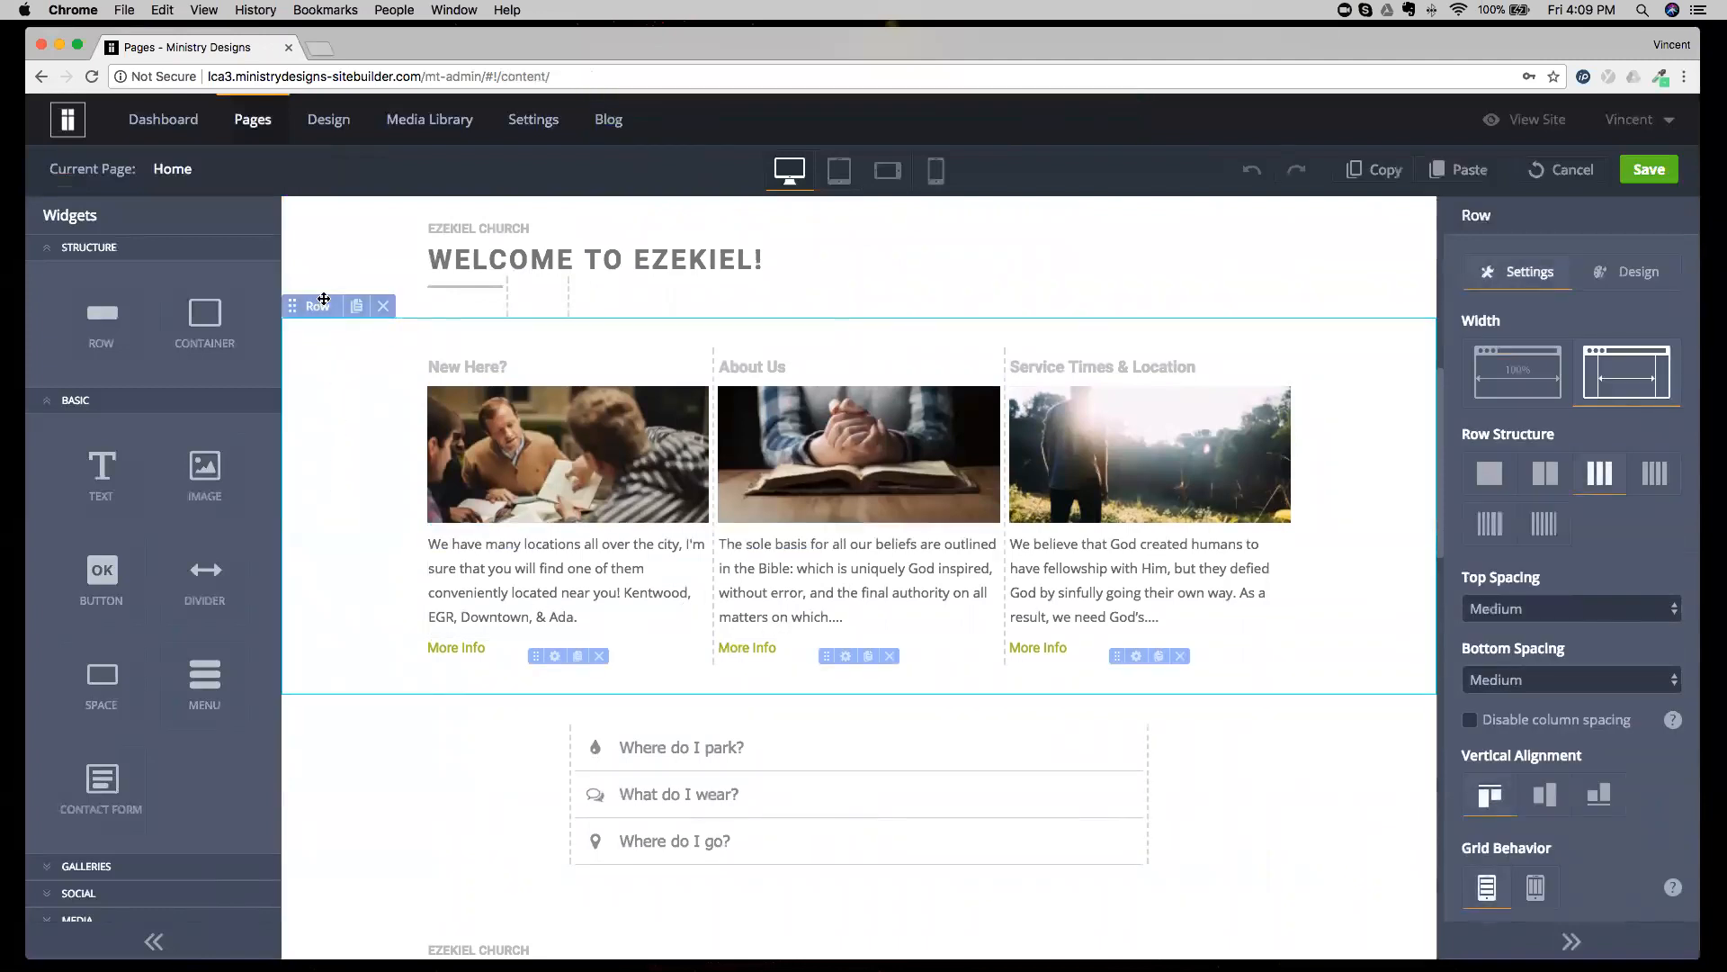
pyautogui.click(356, 309)
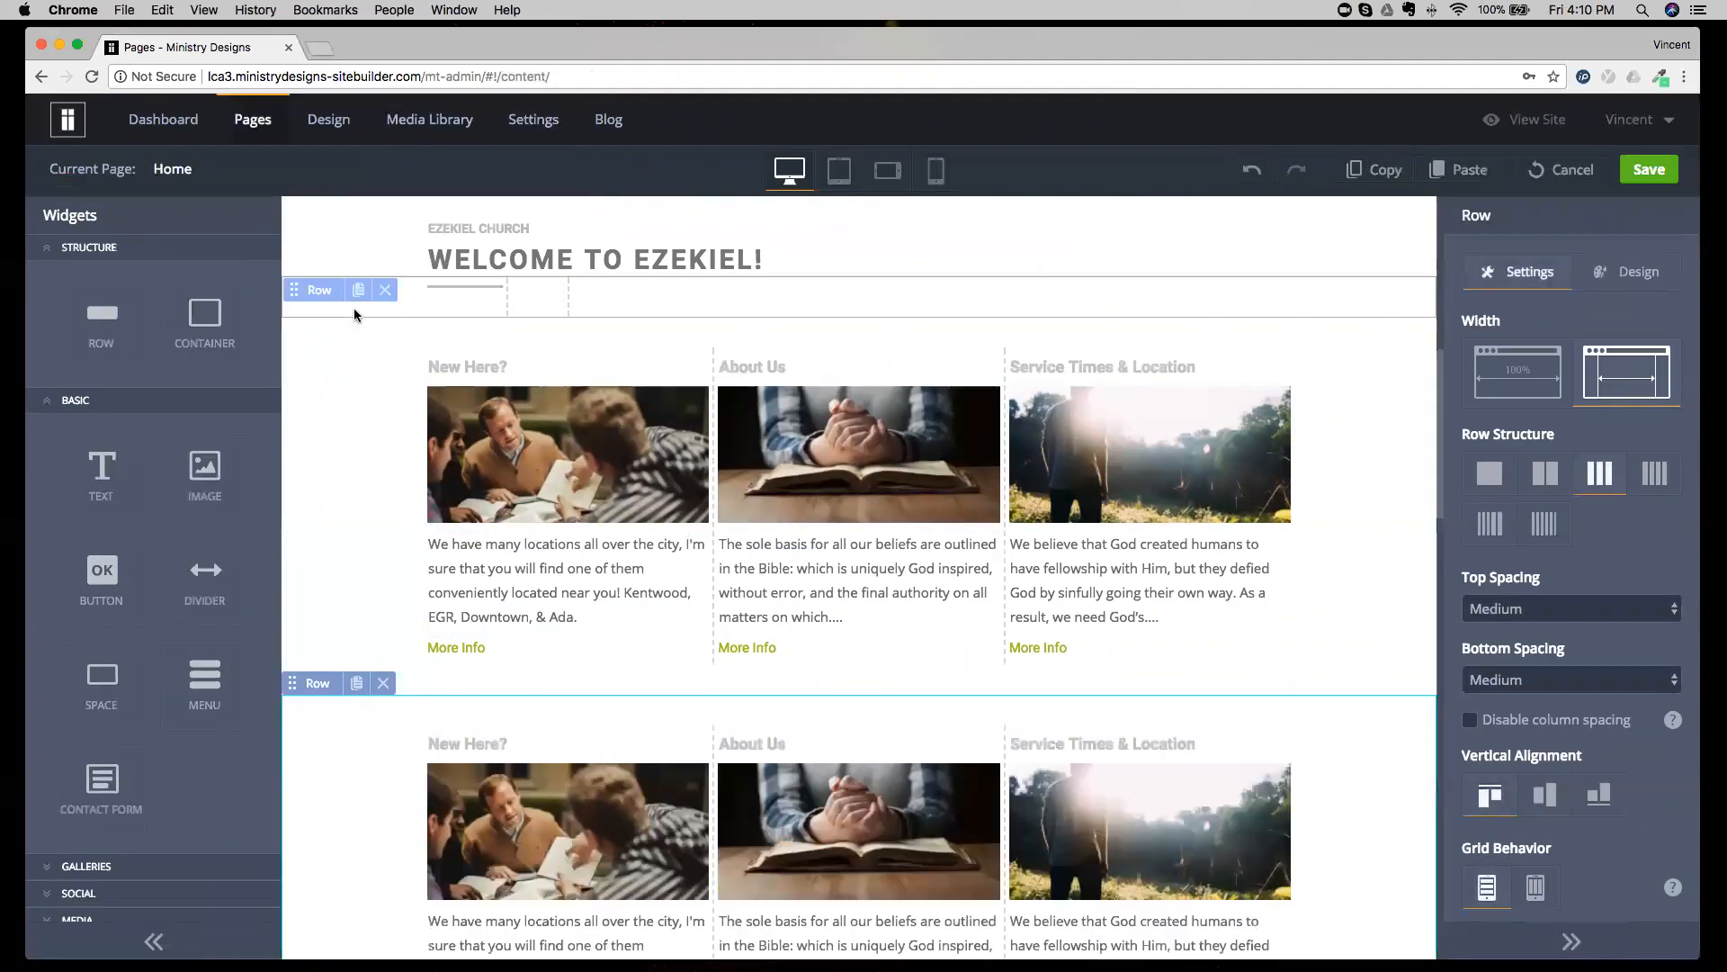
pyautogui.click(382, 509)
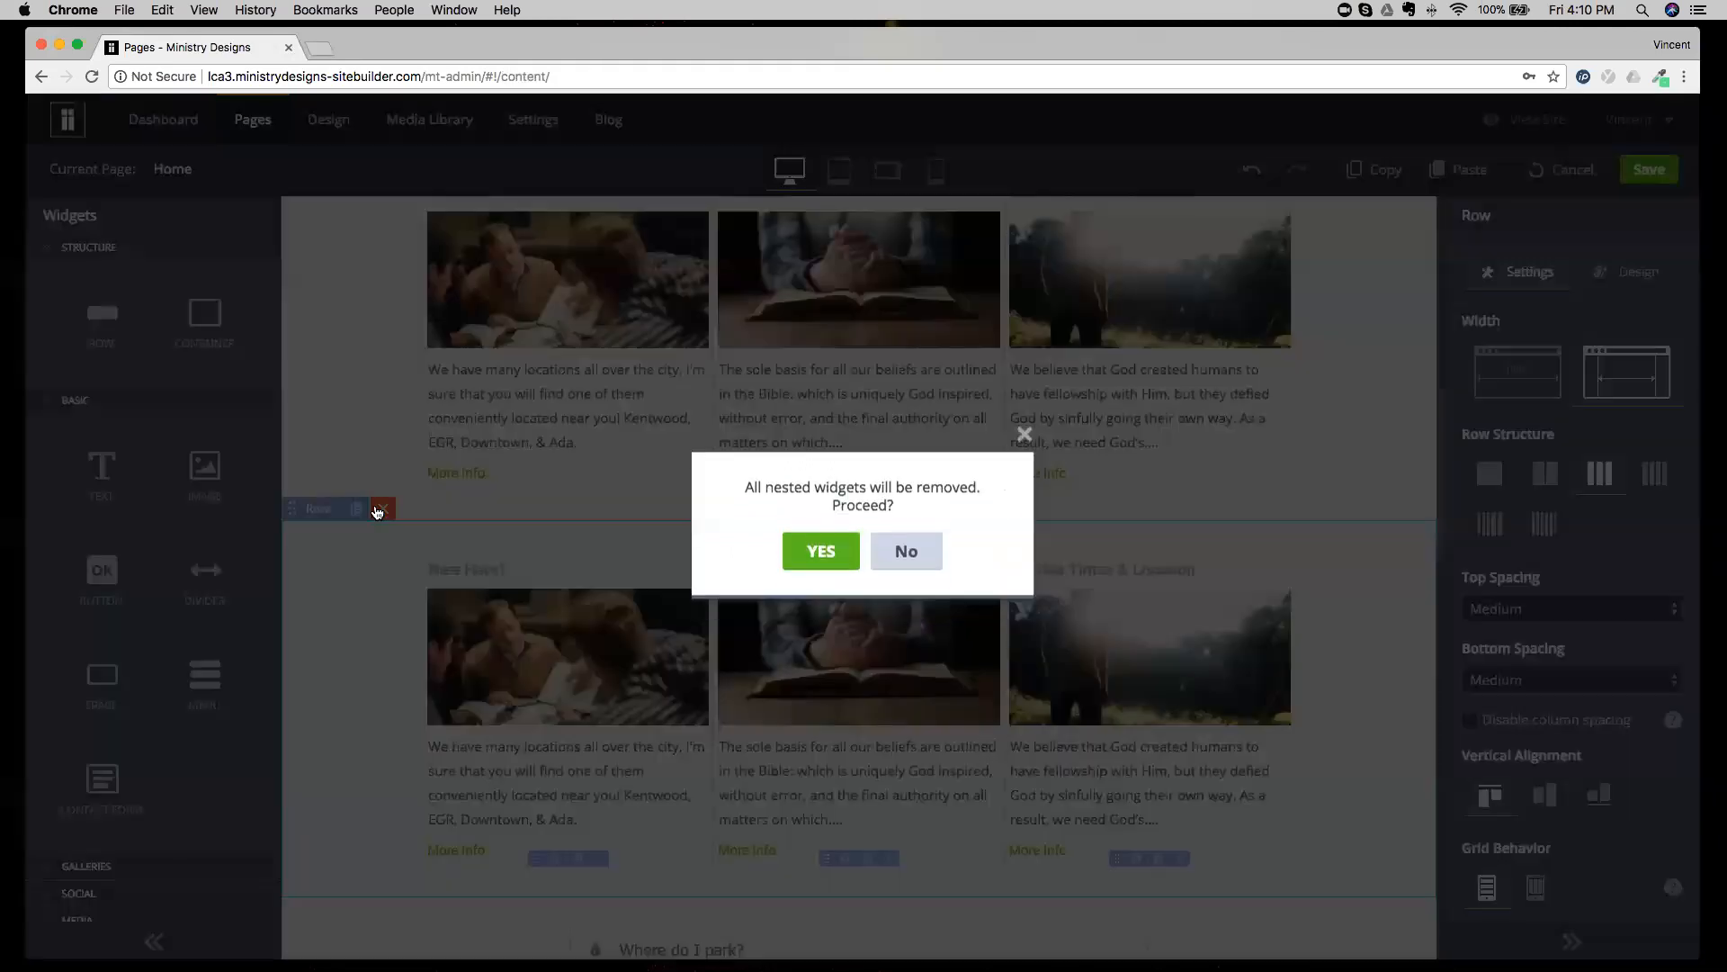
pyautogui.click(819, 570)
pyautogui.scroll(2, 630, 594)
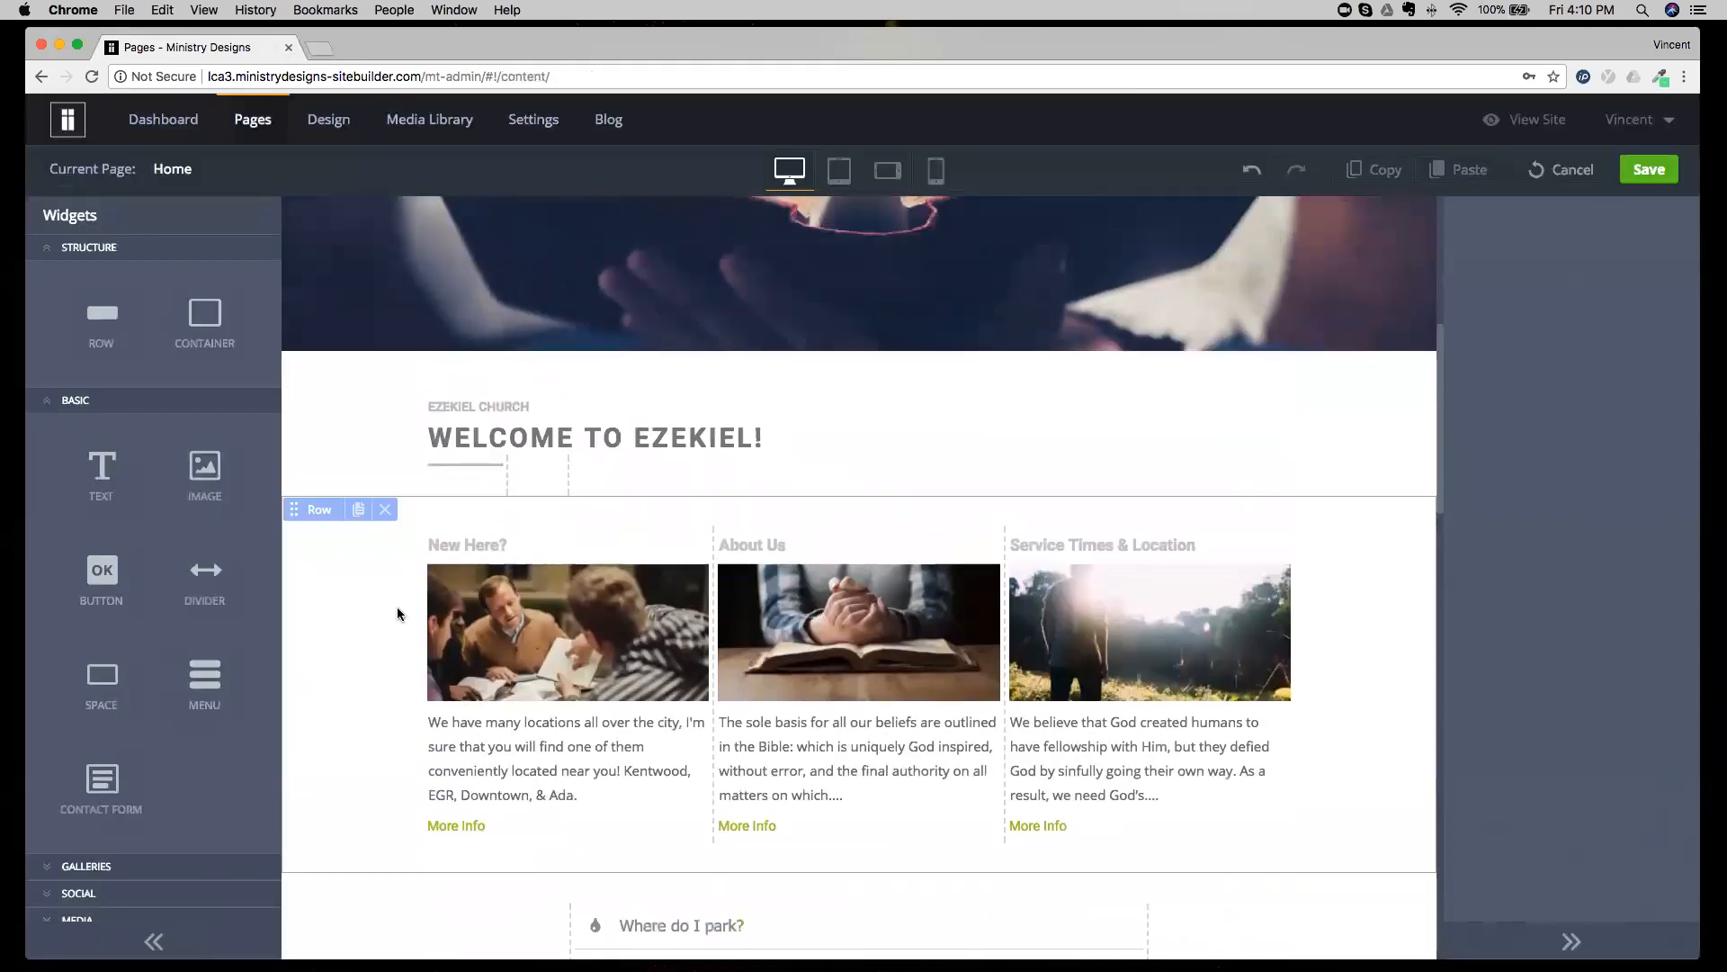
# Copy the three-column row below the Welcome heading on the Home page and exit editing without saving.
pyautogui.click(397, 609)
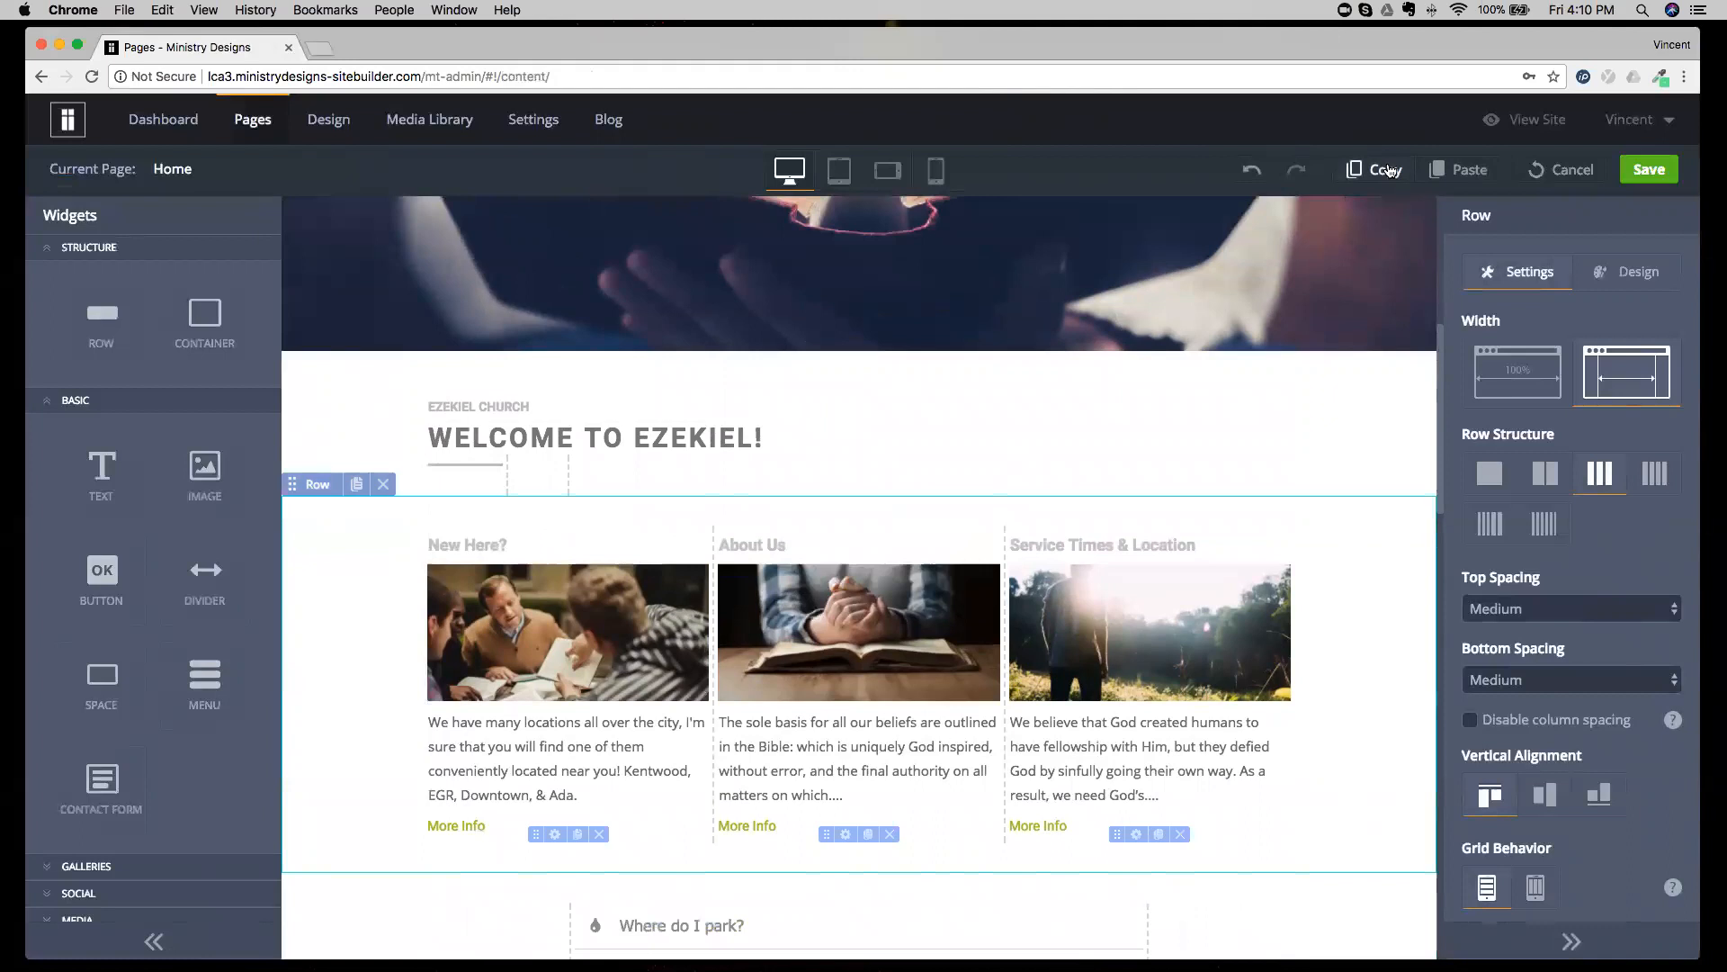
pyautogui.click(1563, 169)
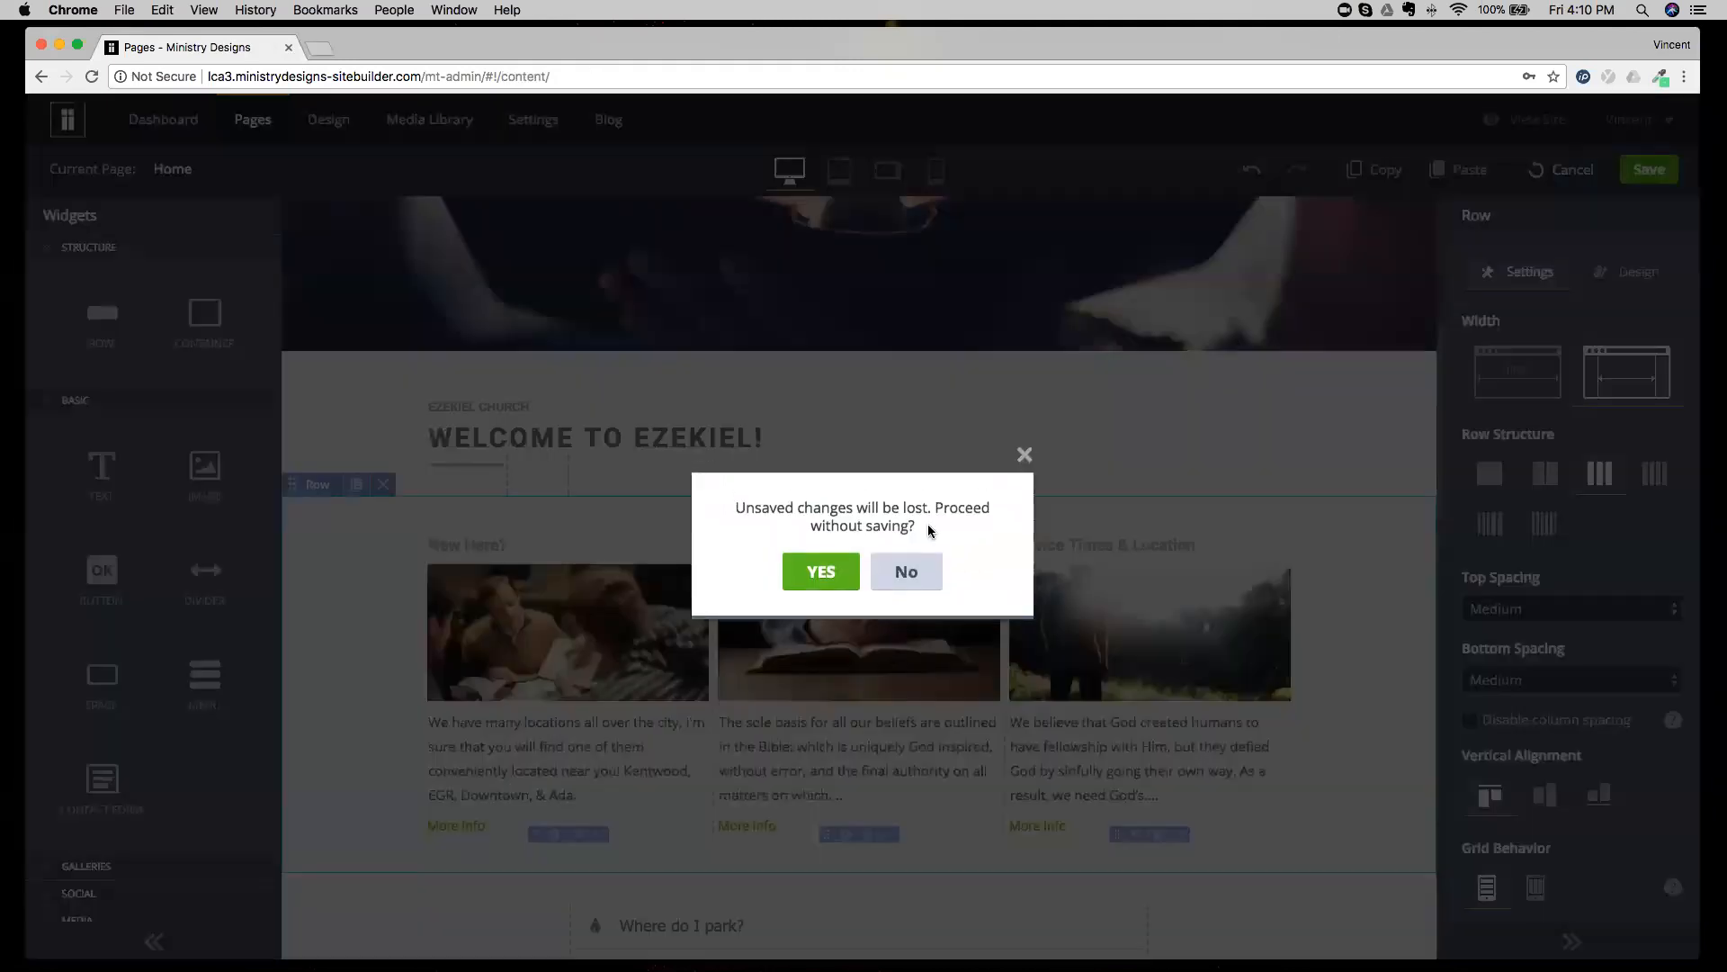
pyautogui.click(833, 567)
# Paste the copied three-column row below the director's message row on the Ministries page.
pyautogui.click(263, 171)
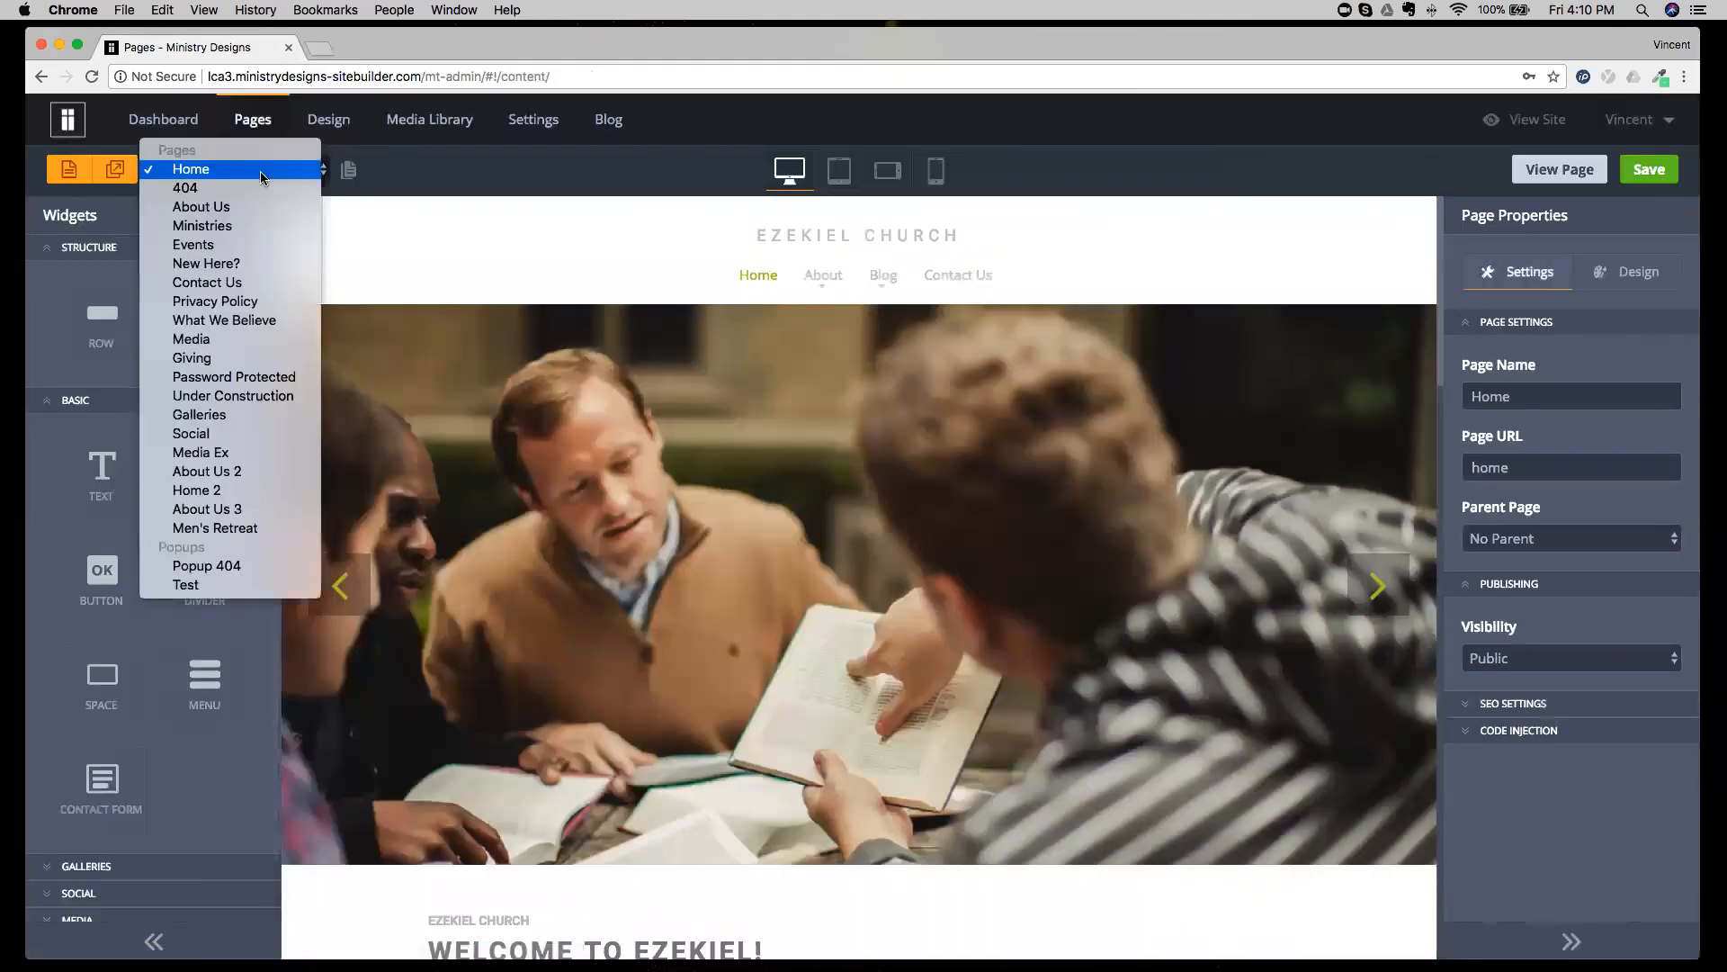
pyautogui.click(236, 228)
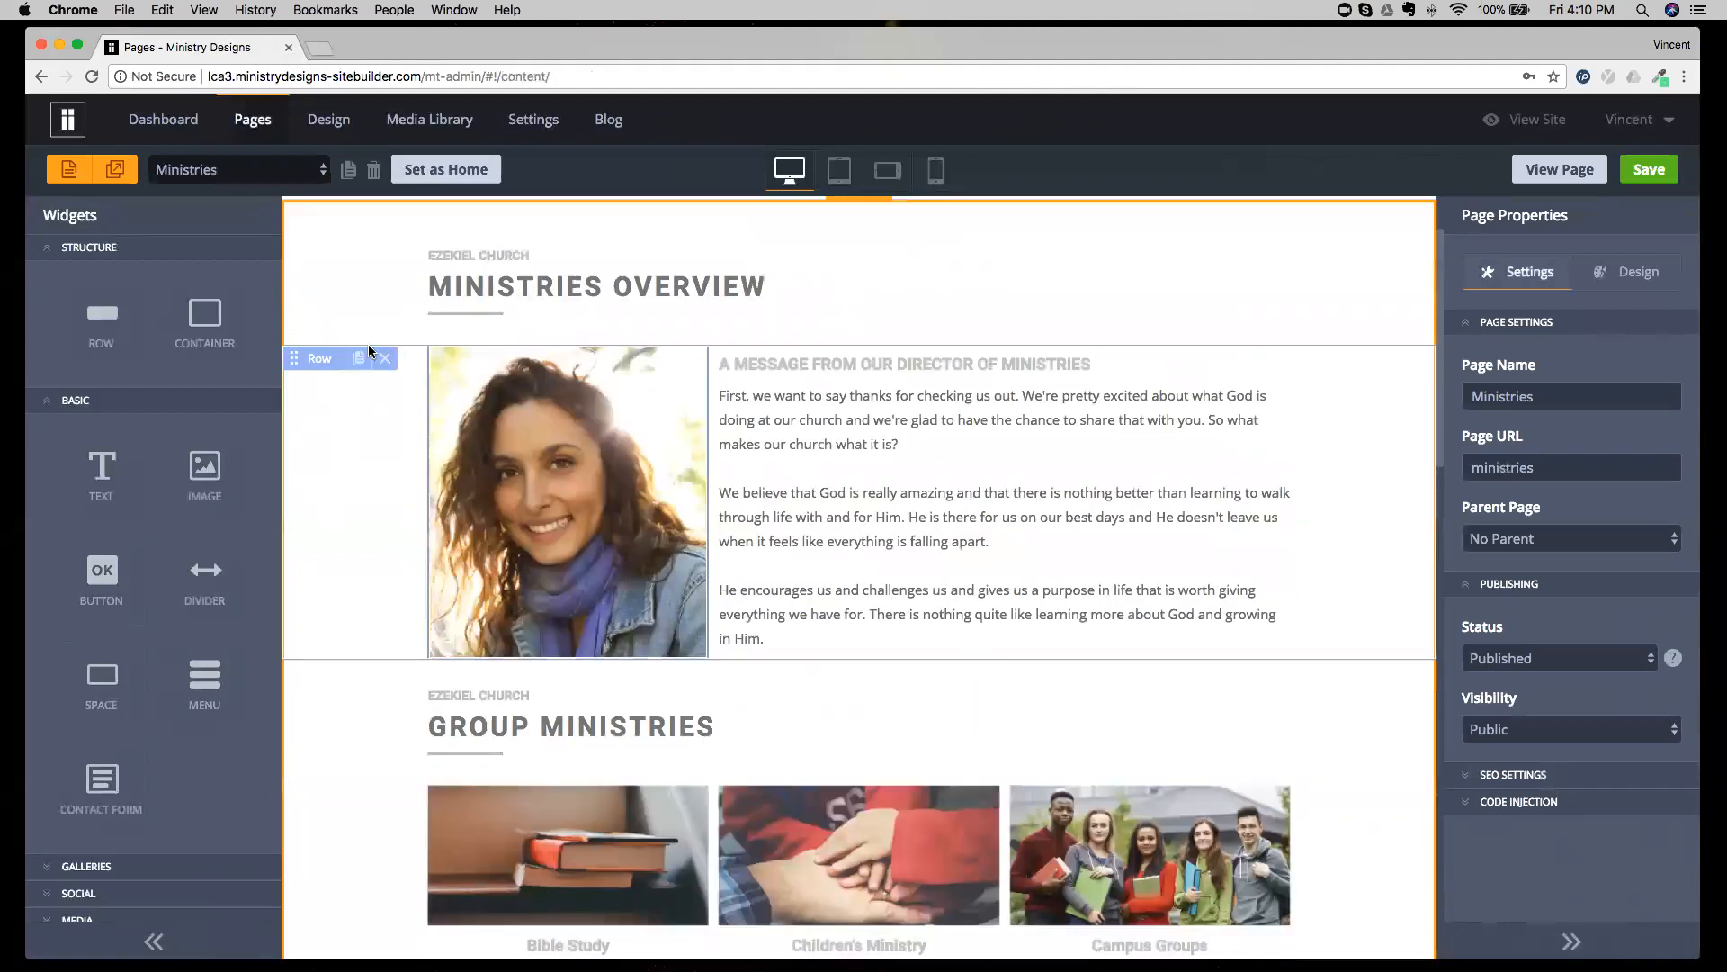
pyautogui.click(369, 353)
pyautogui.click(1458, 171)
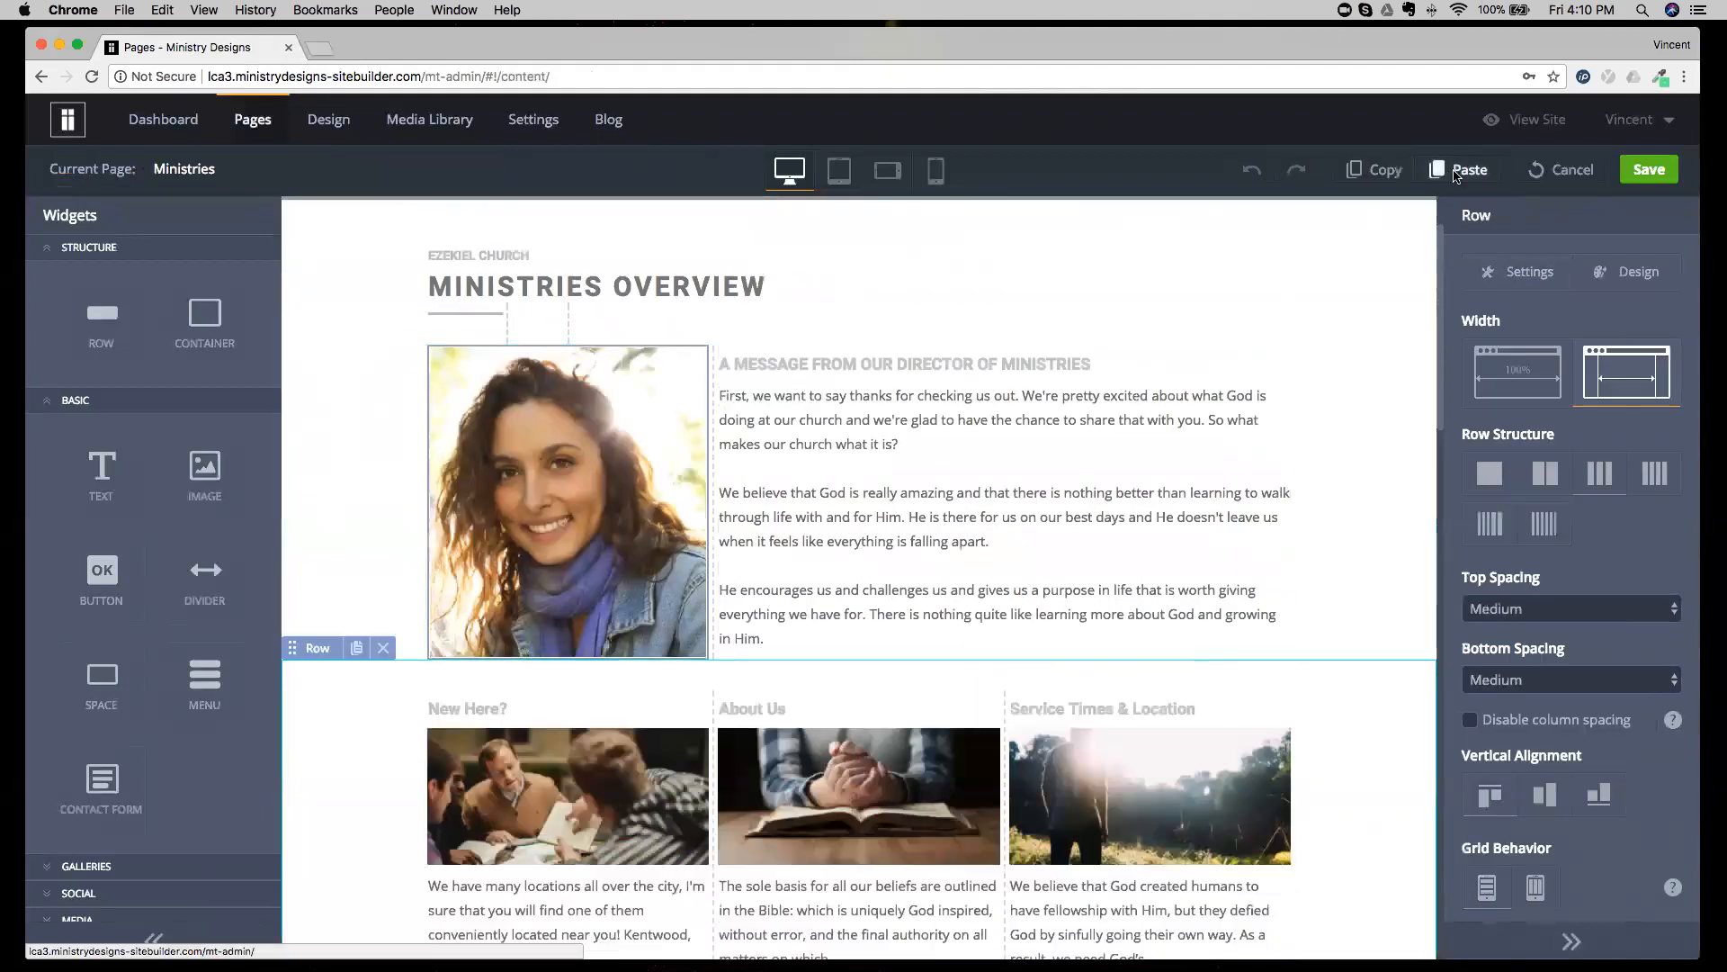
pyautogui.scroll(-3, 689, 709)
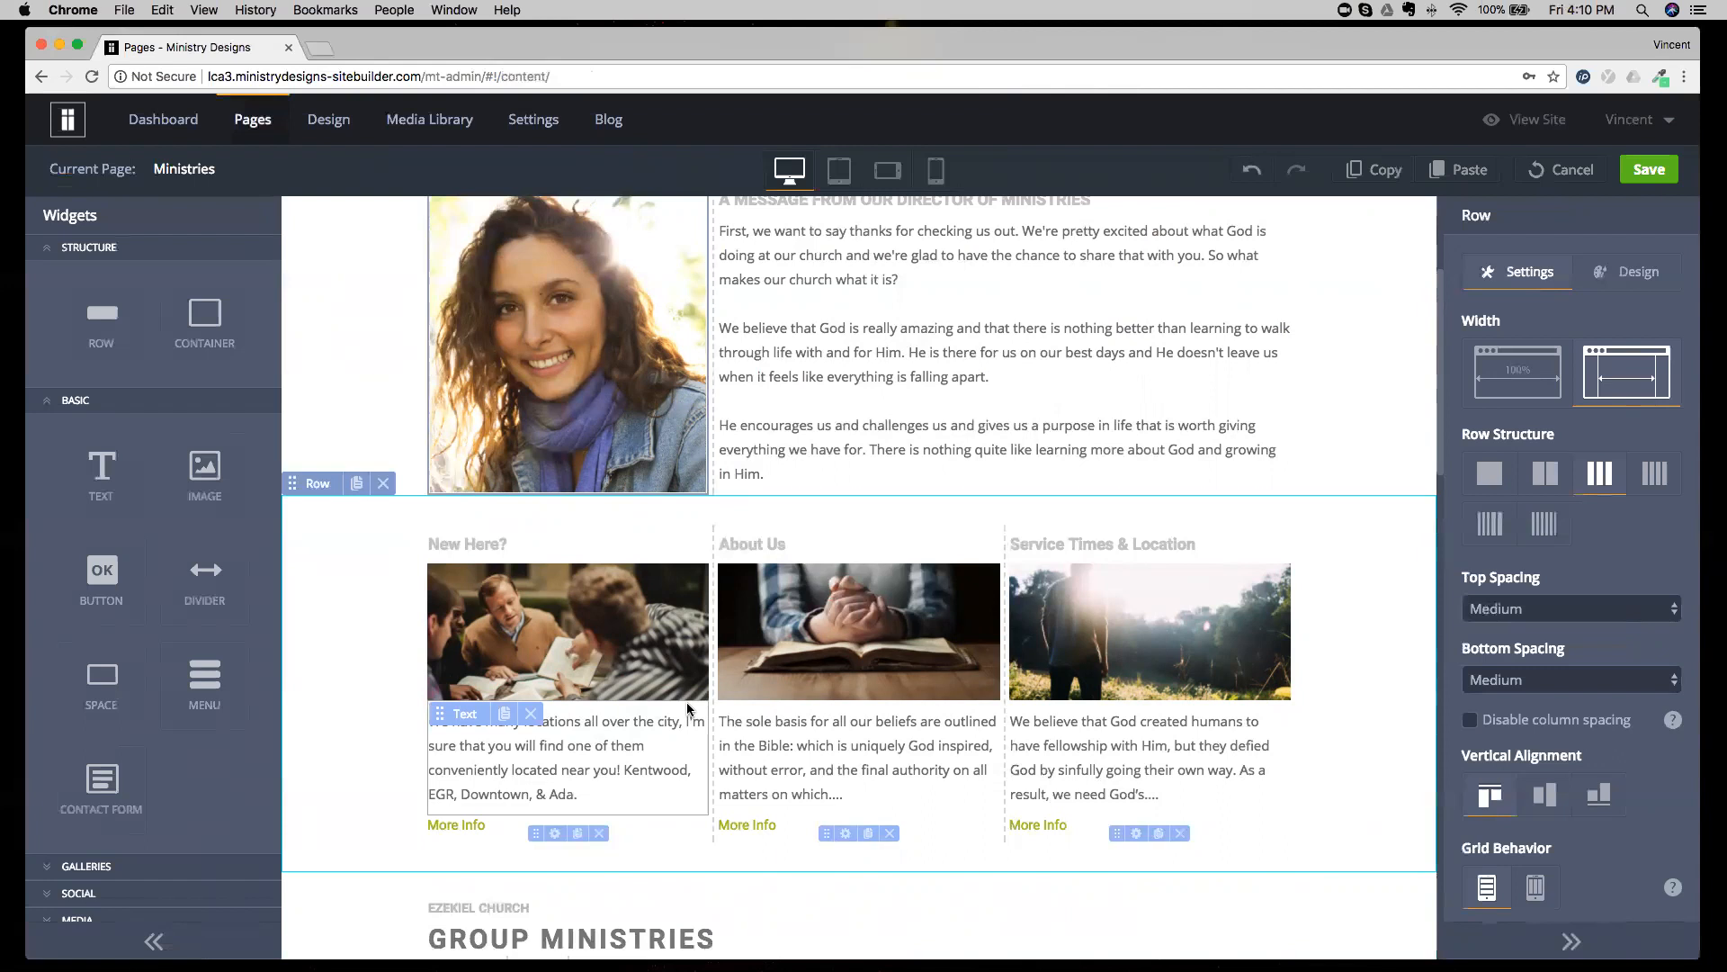
# Delete the pasted three-column row from the Ministries page and exit editing without saving.
pyautogui.click(381, 484)
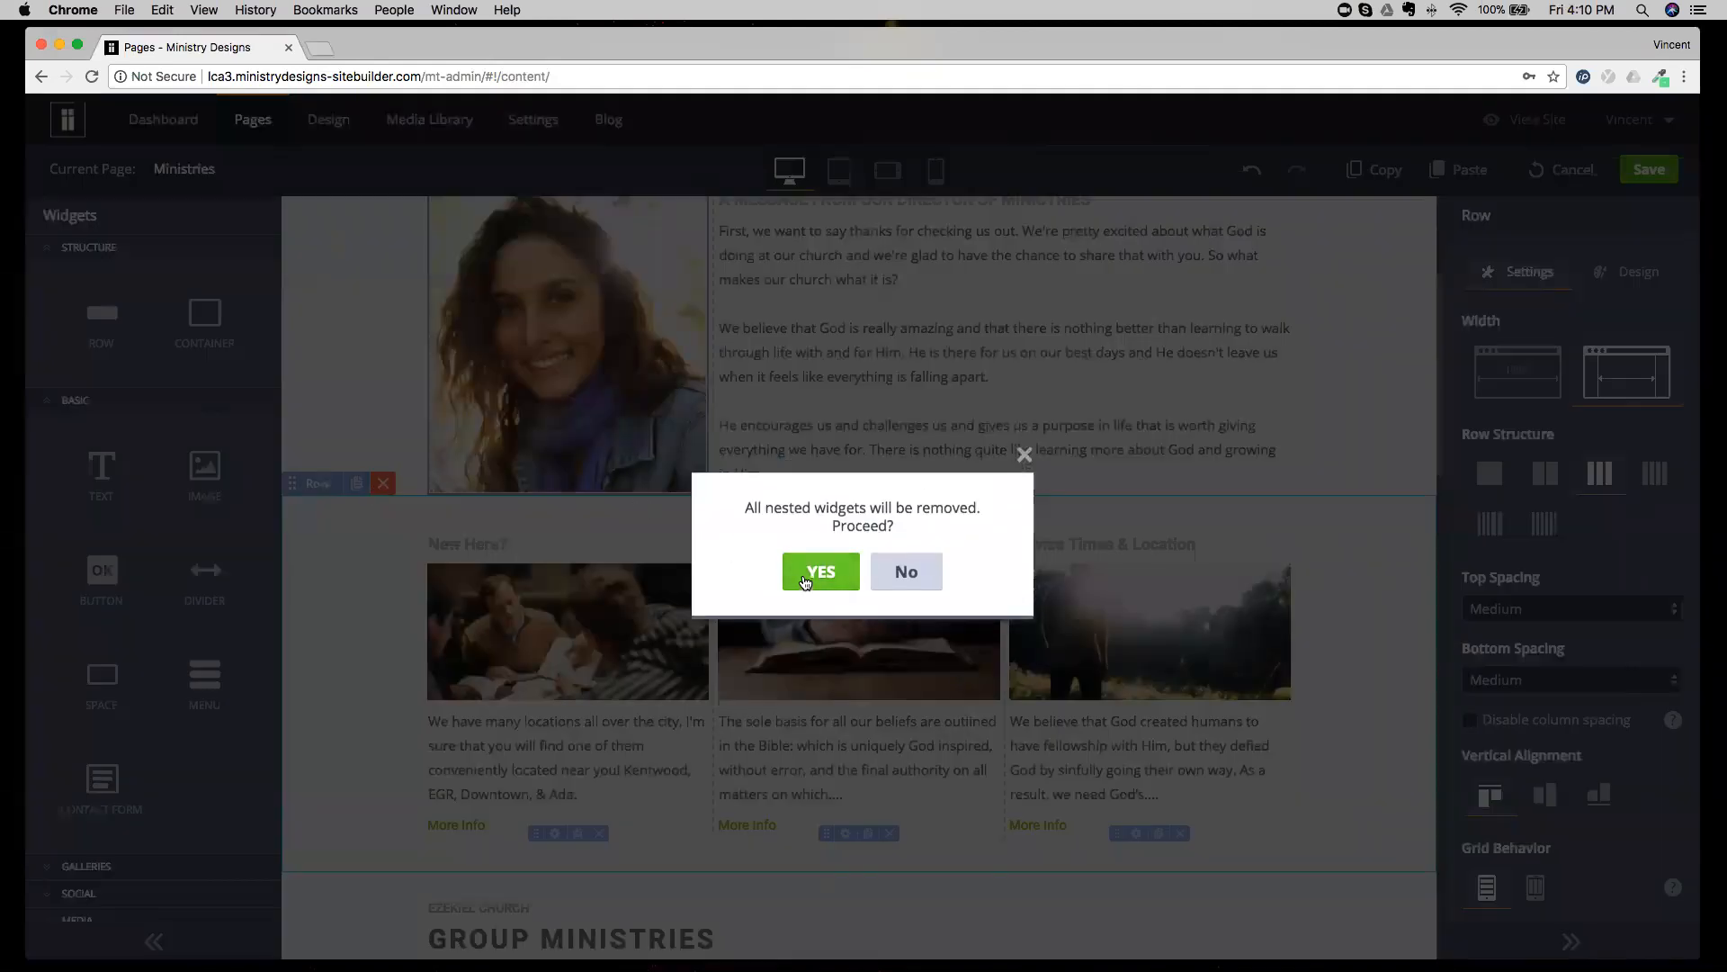
pyautogui.click(803, 574)
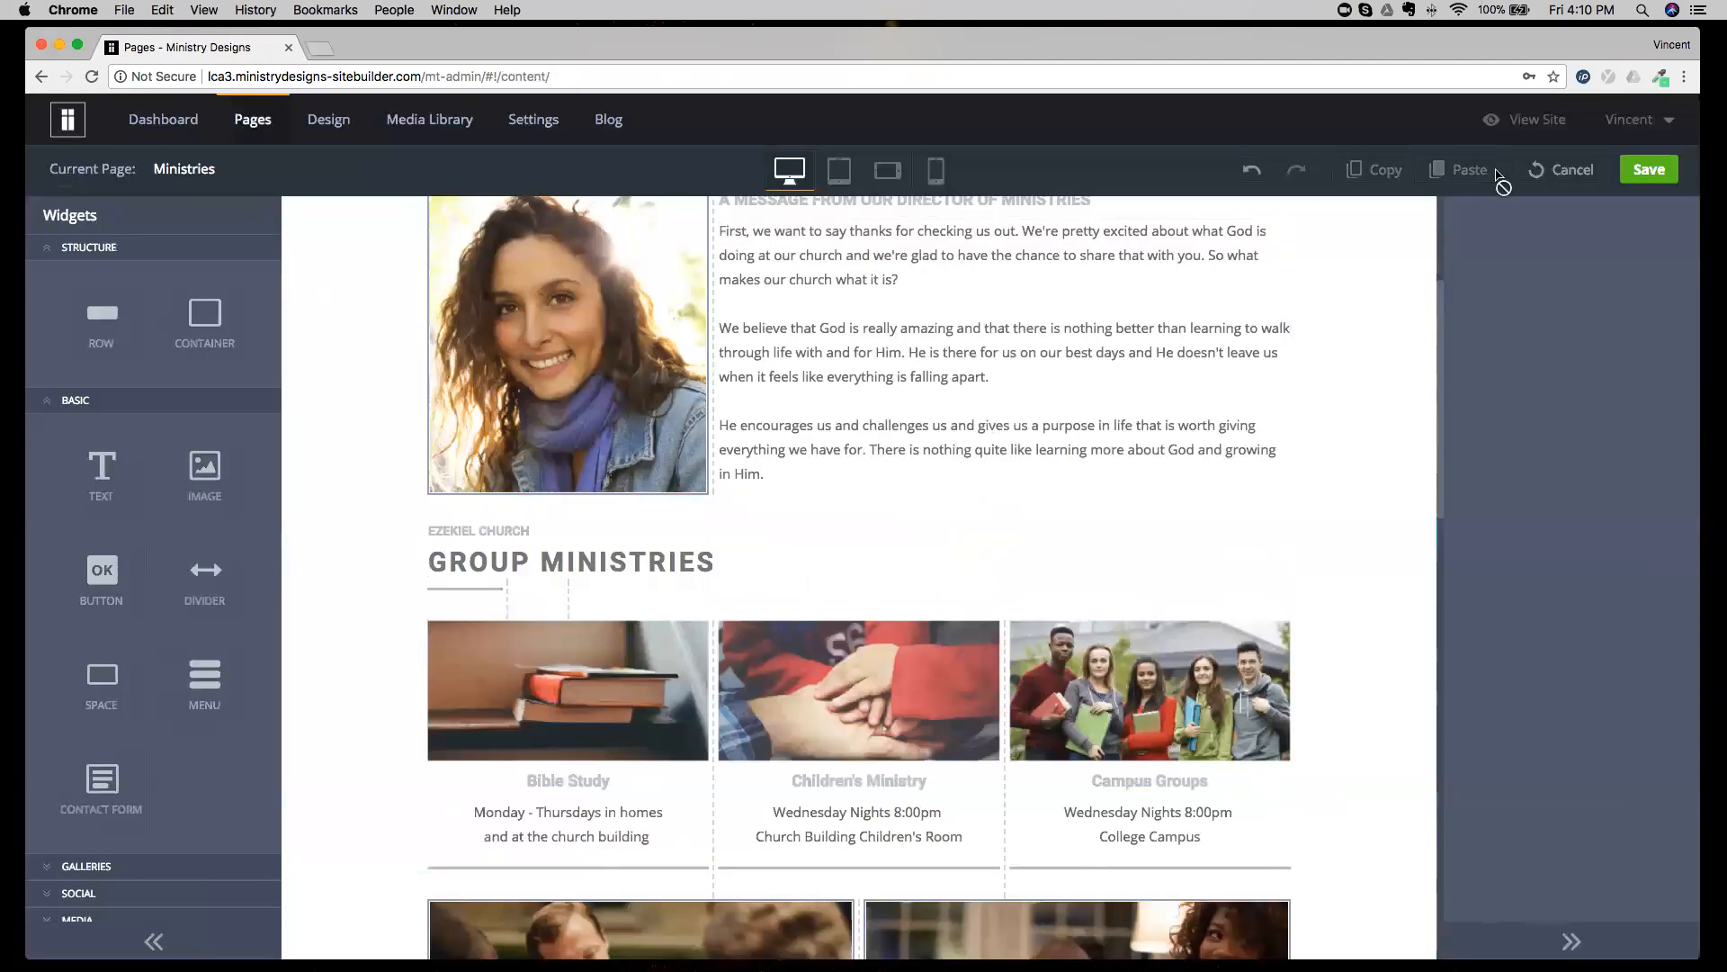
pyautogui.click(1564, 169)
pyautogui.click(822, 571)
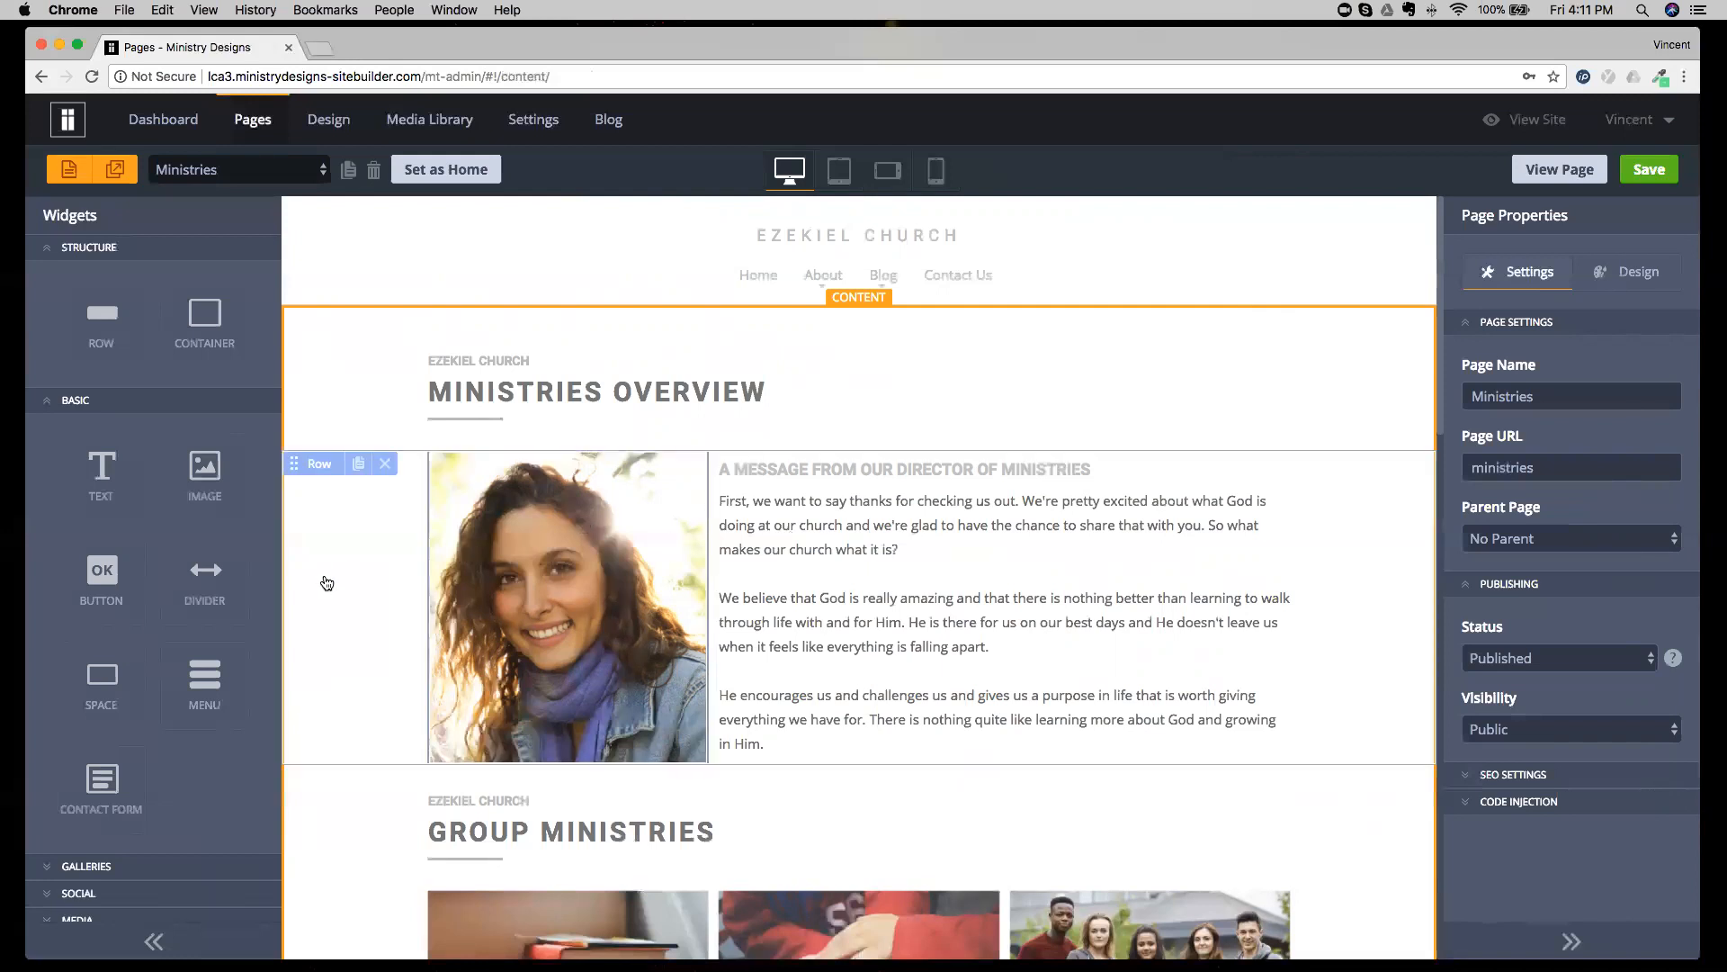
pyautogui.click(405, 538)
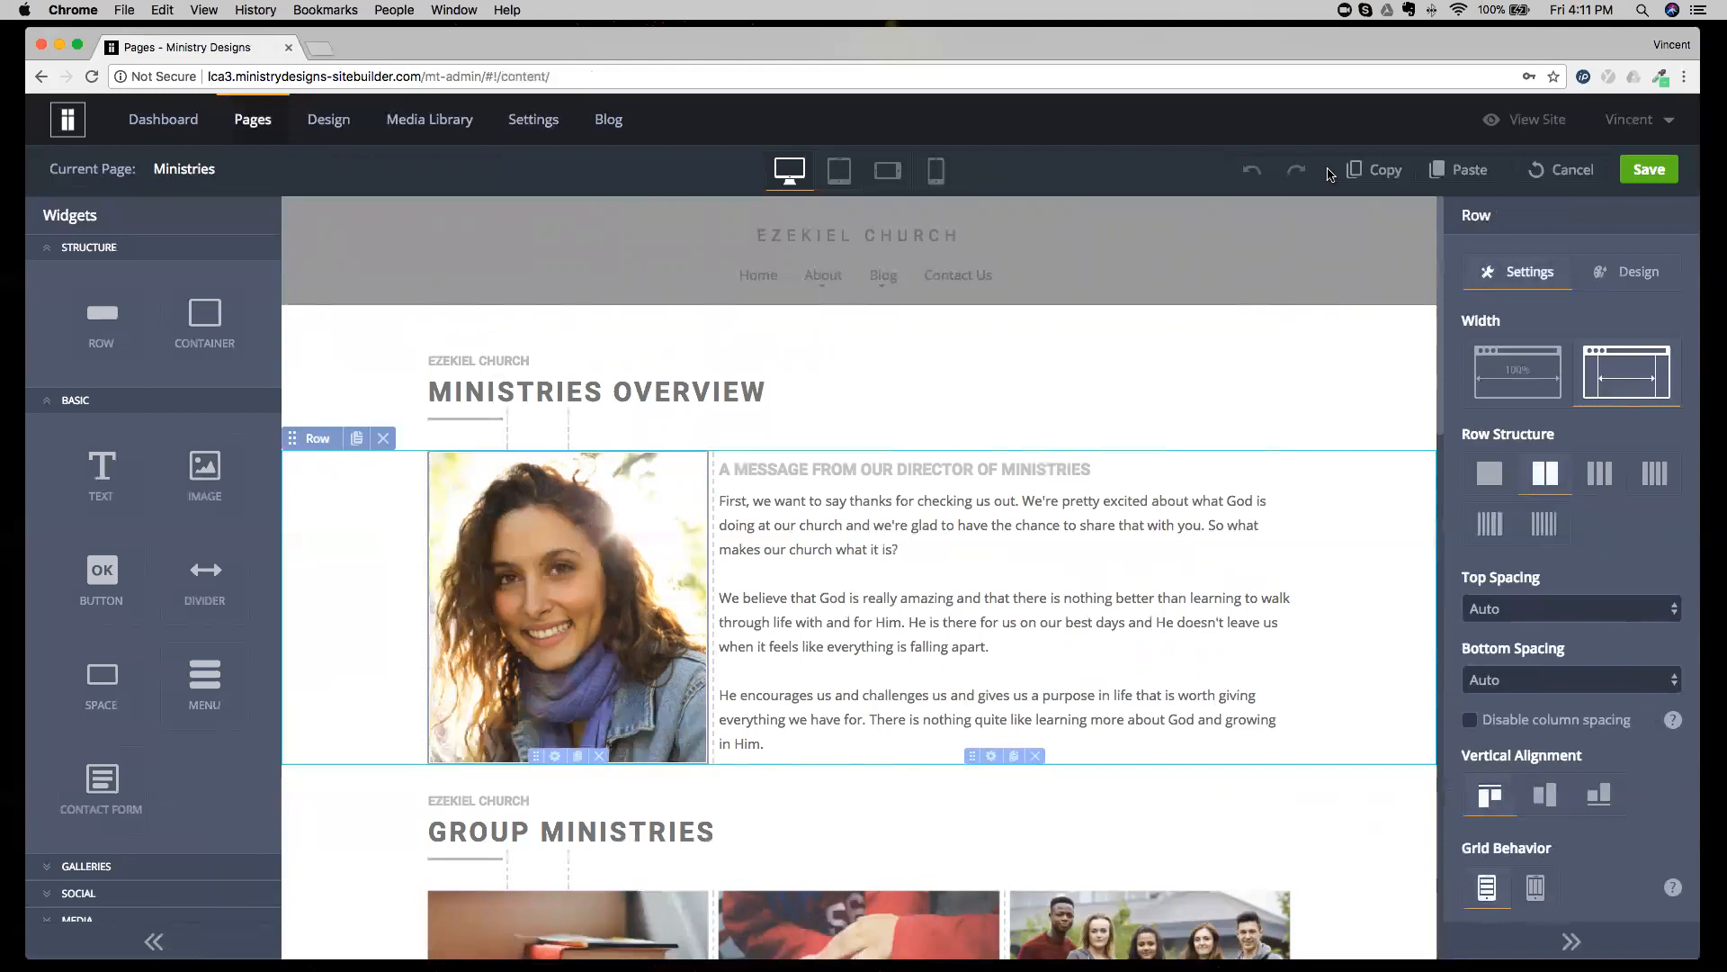
pyautogui.click(1545, 170)
pyautogui.click(825, 575)
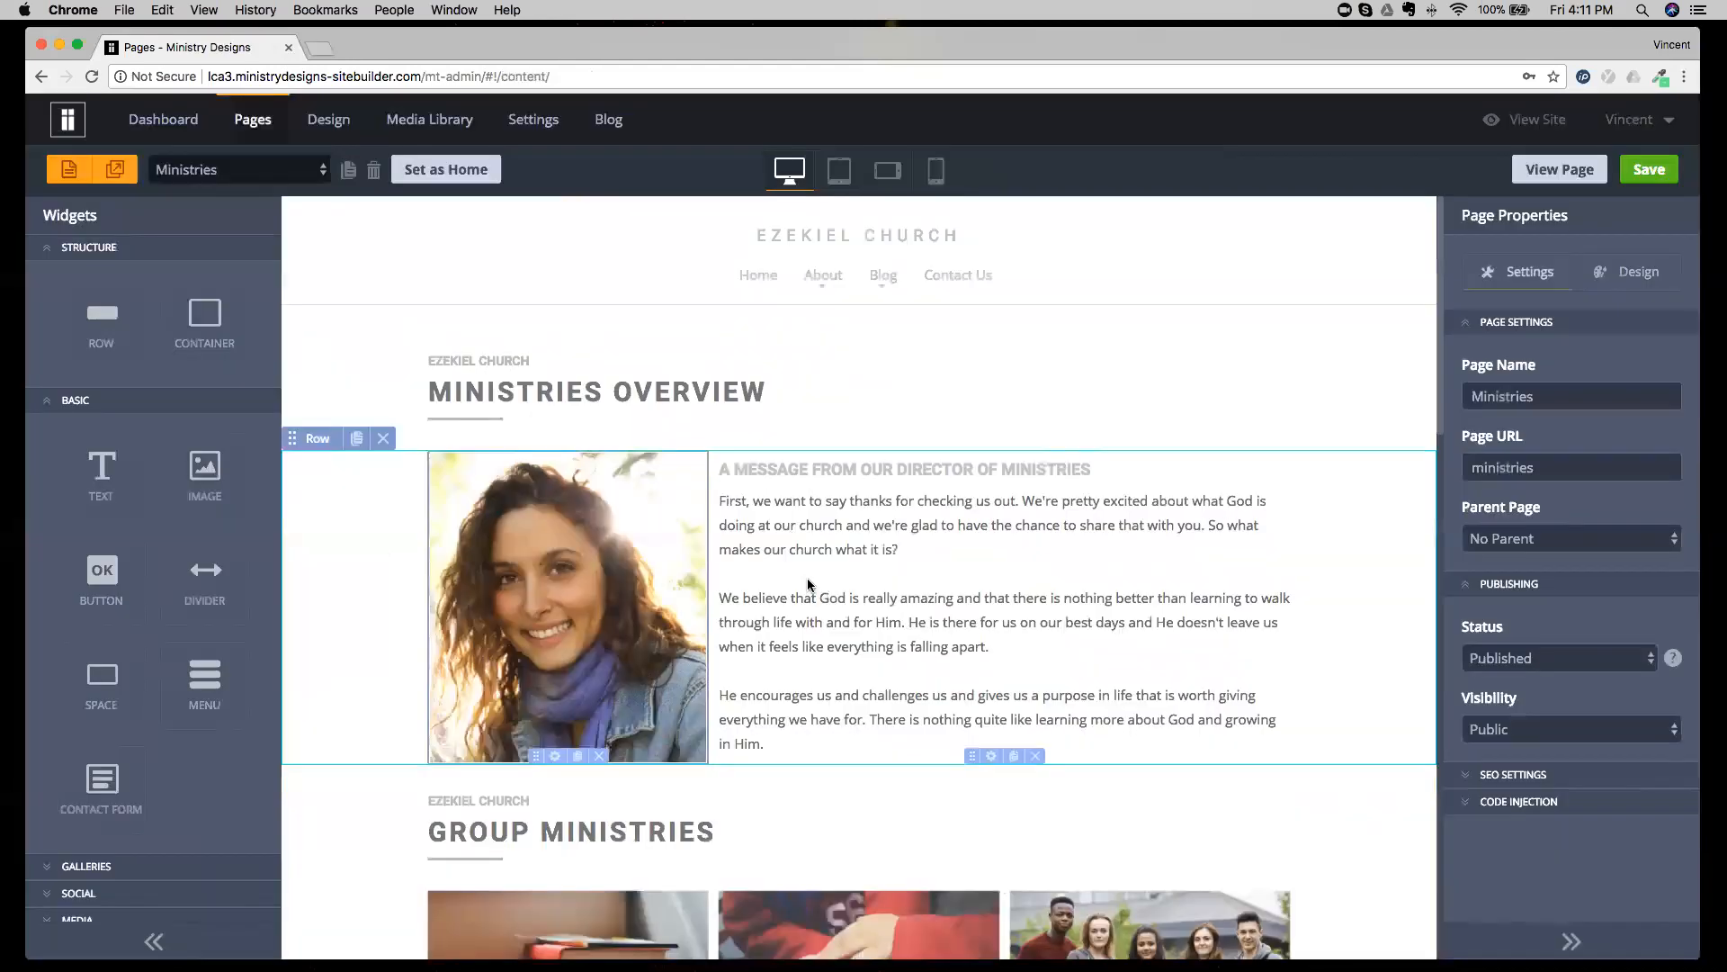
pyautogui.click(278, 167)
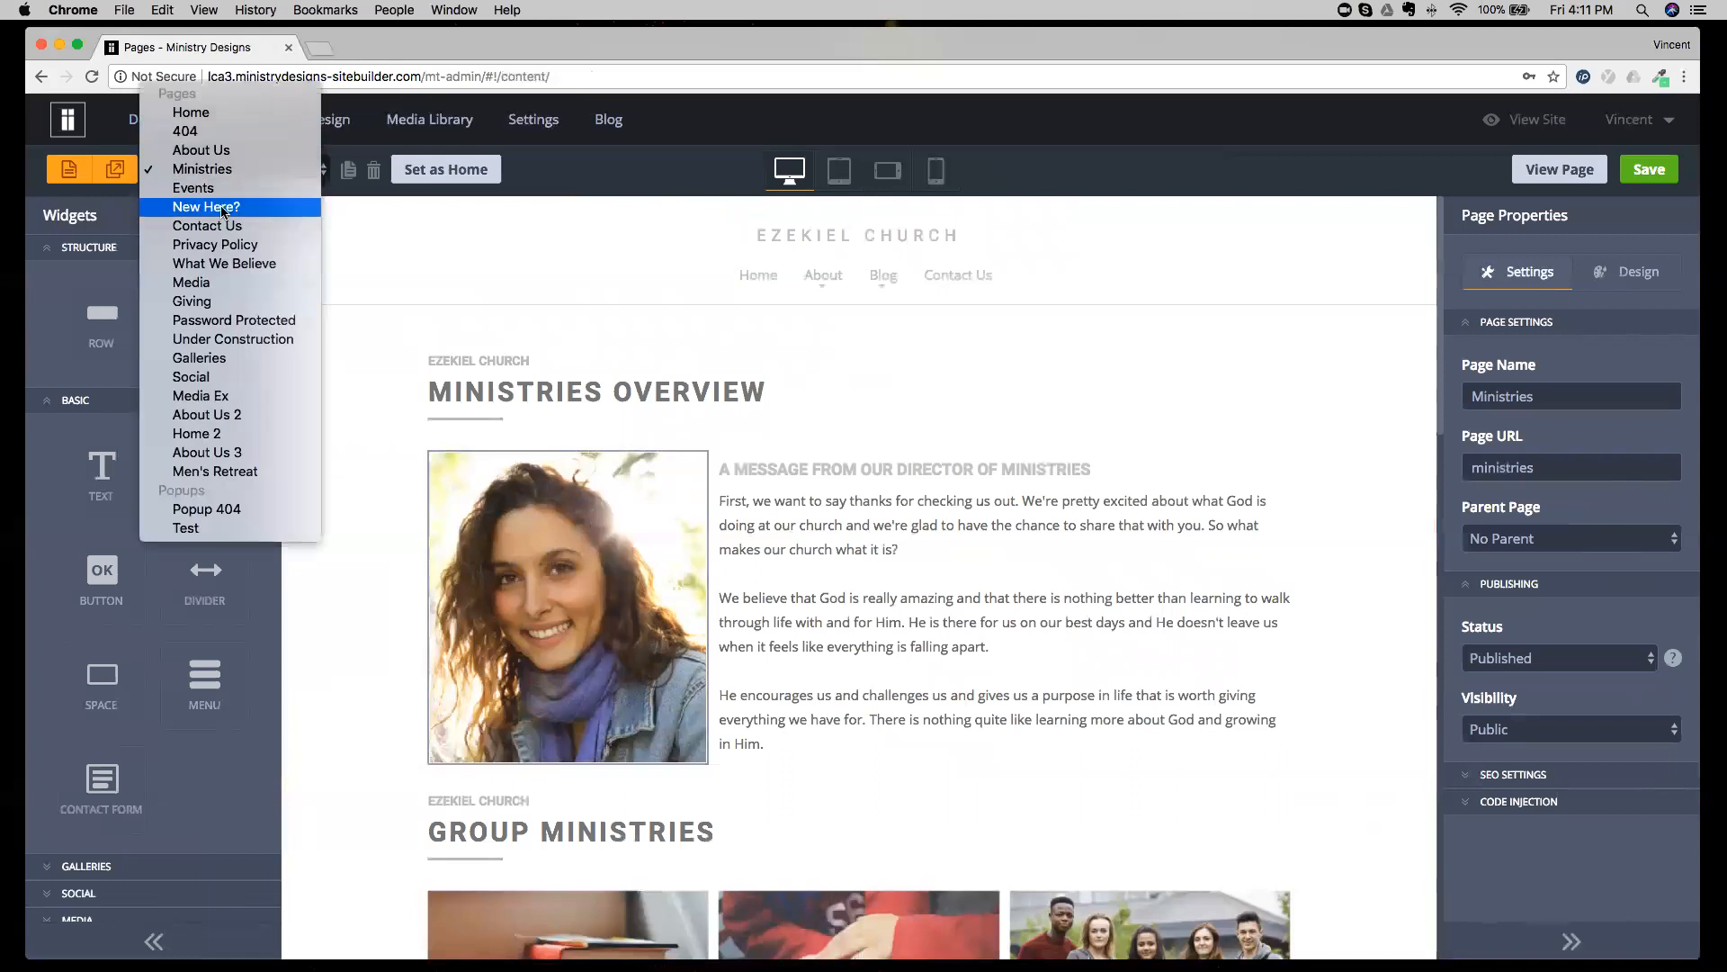
pyautogui.click(230, 171)
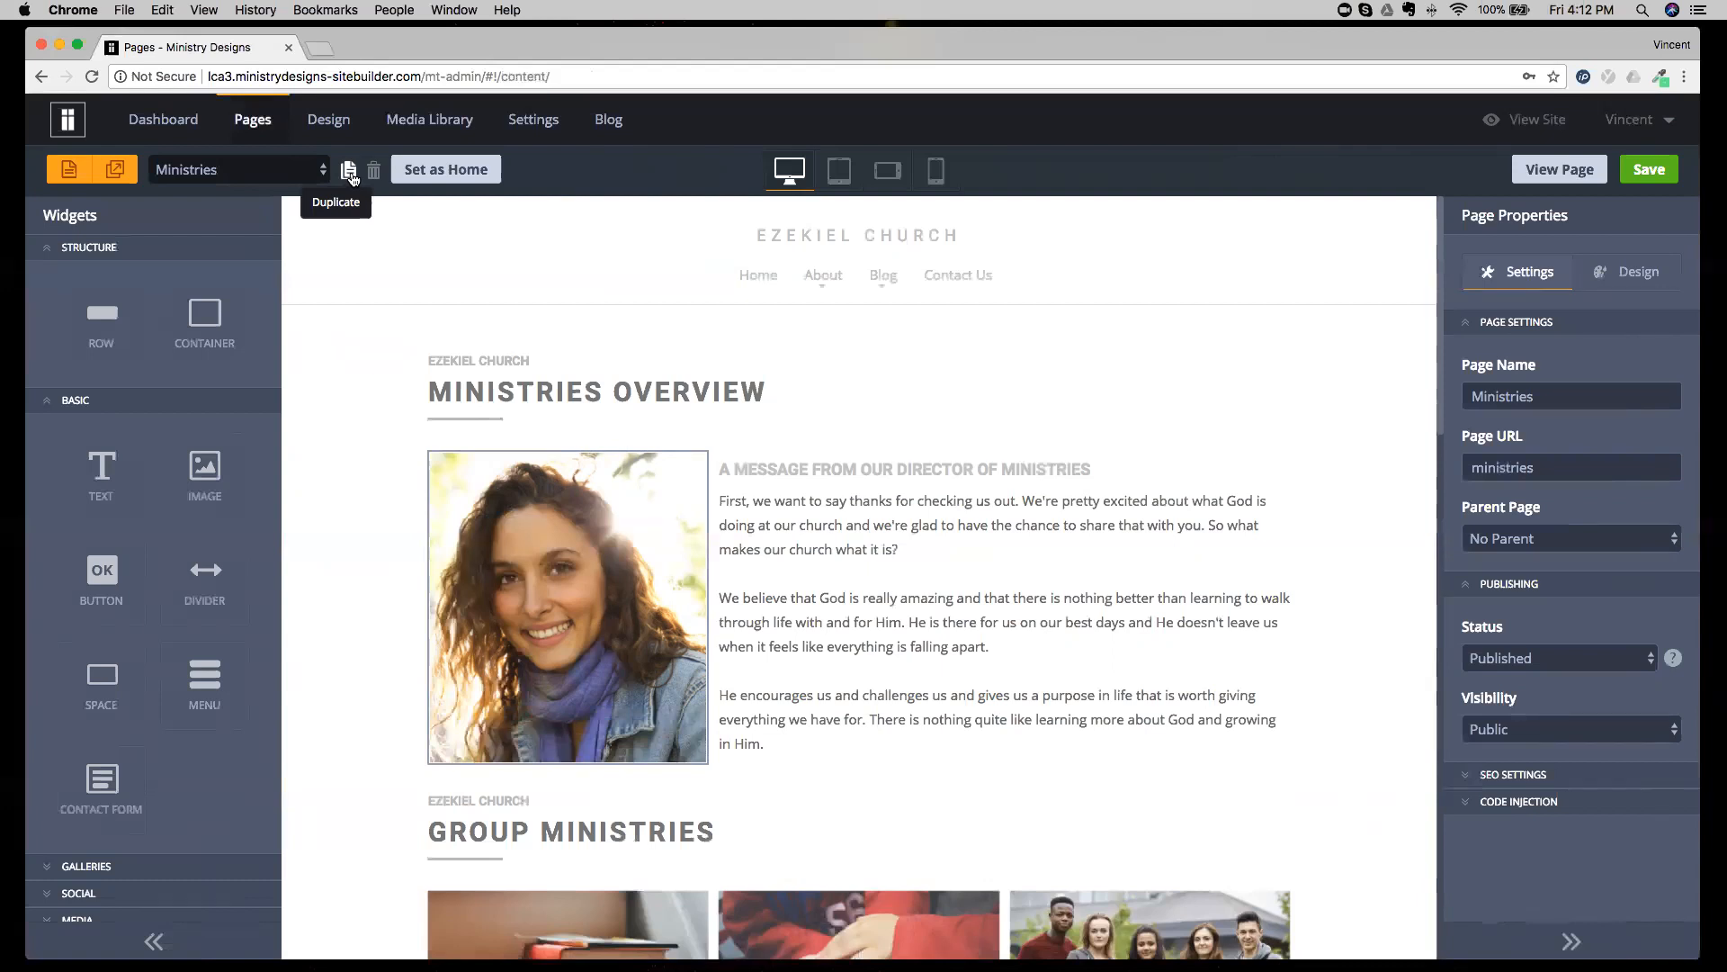
# Duplicate the Ministries Overview heading and set the duplicate's top and bottom spacing to Large.
pyautogui.click(832, 400)
pyautogui.click(501, 365)
pyautogui.doubleClick(633, 428)
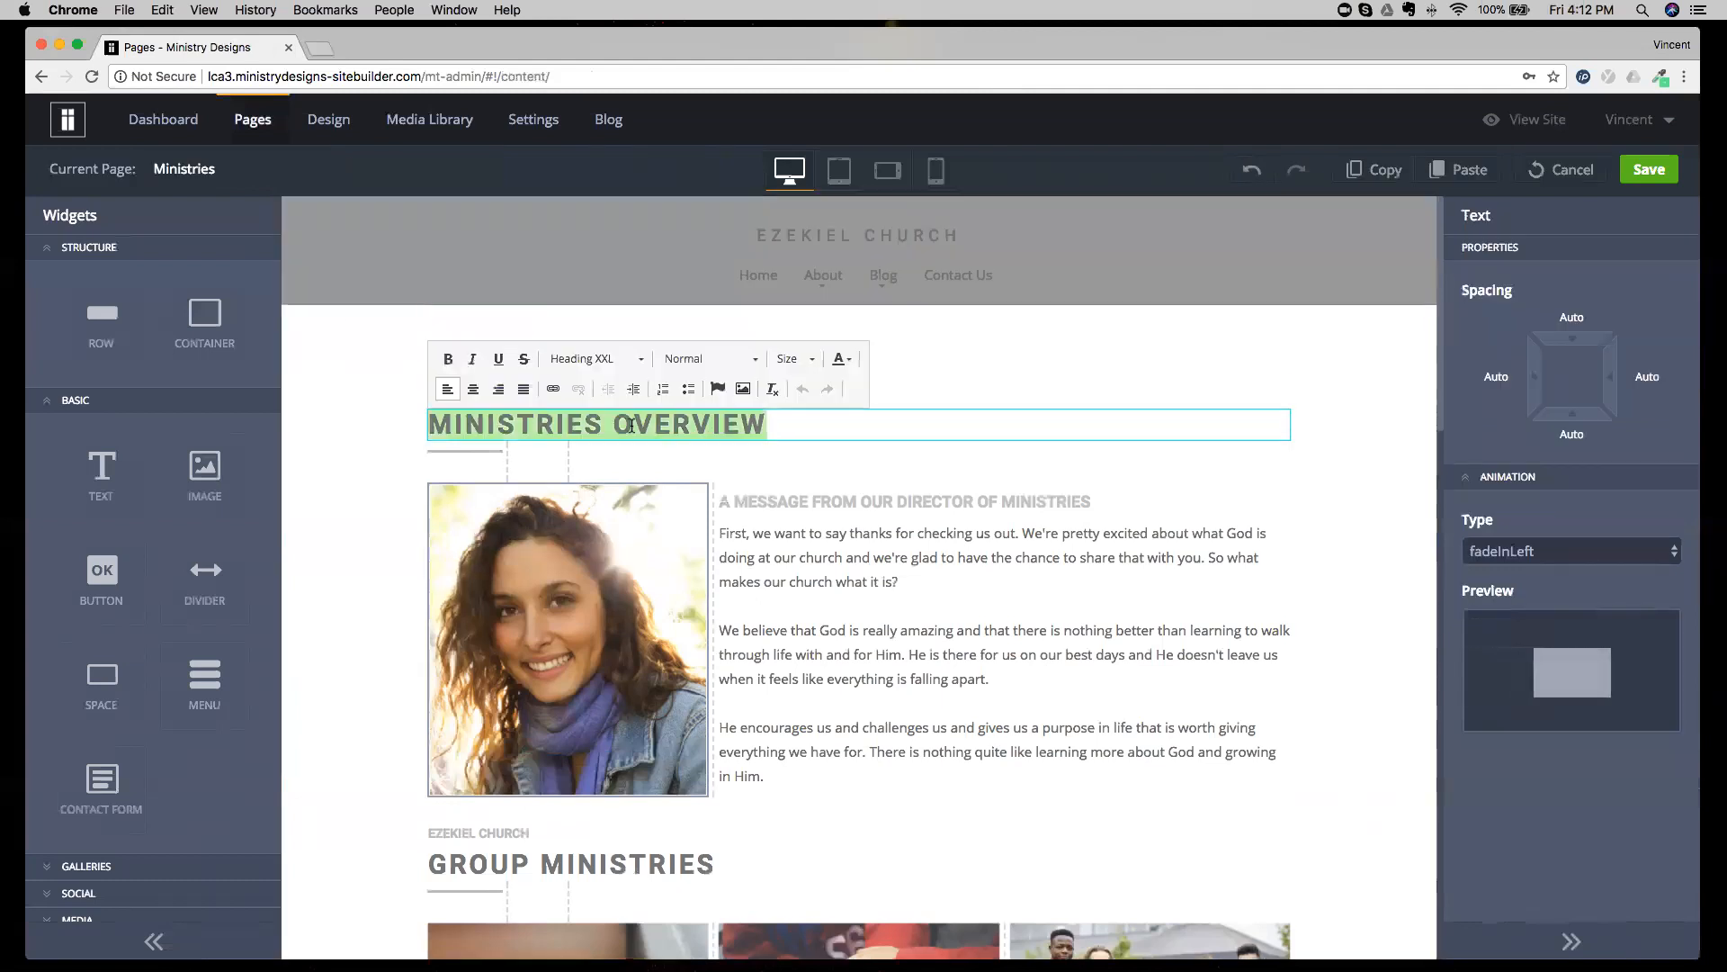
pyautogui.click(1572, 318)
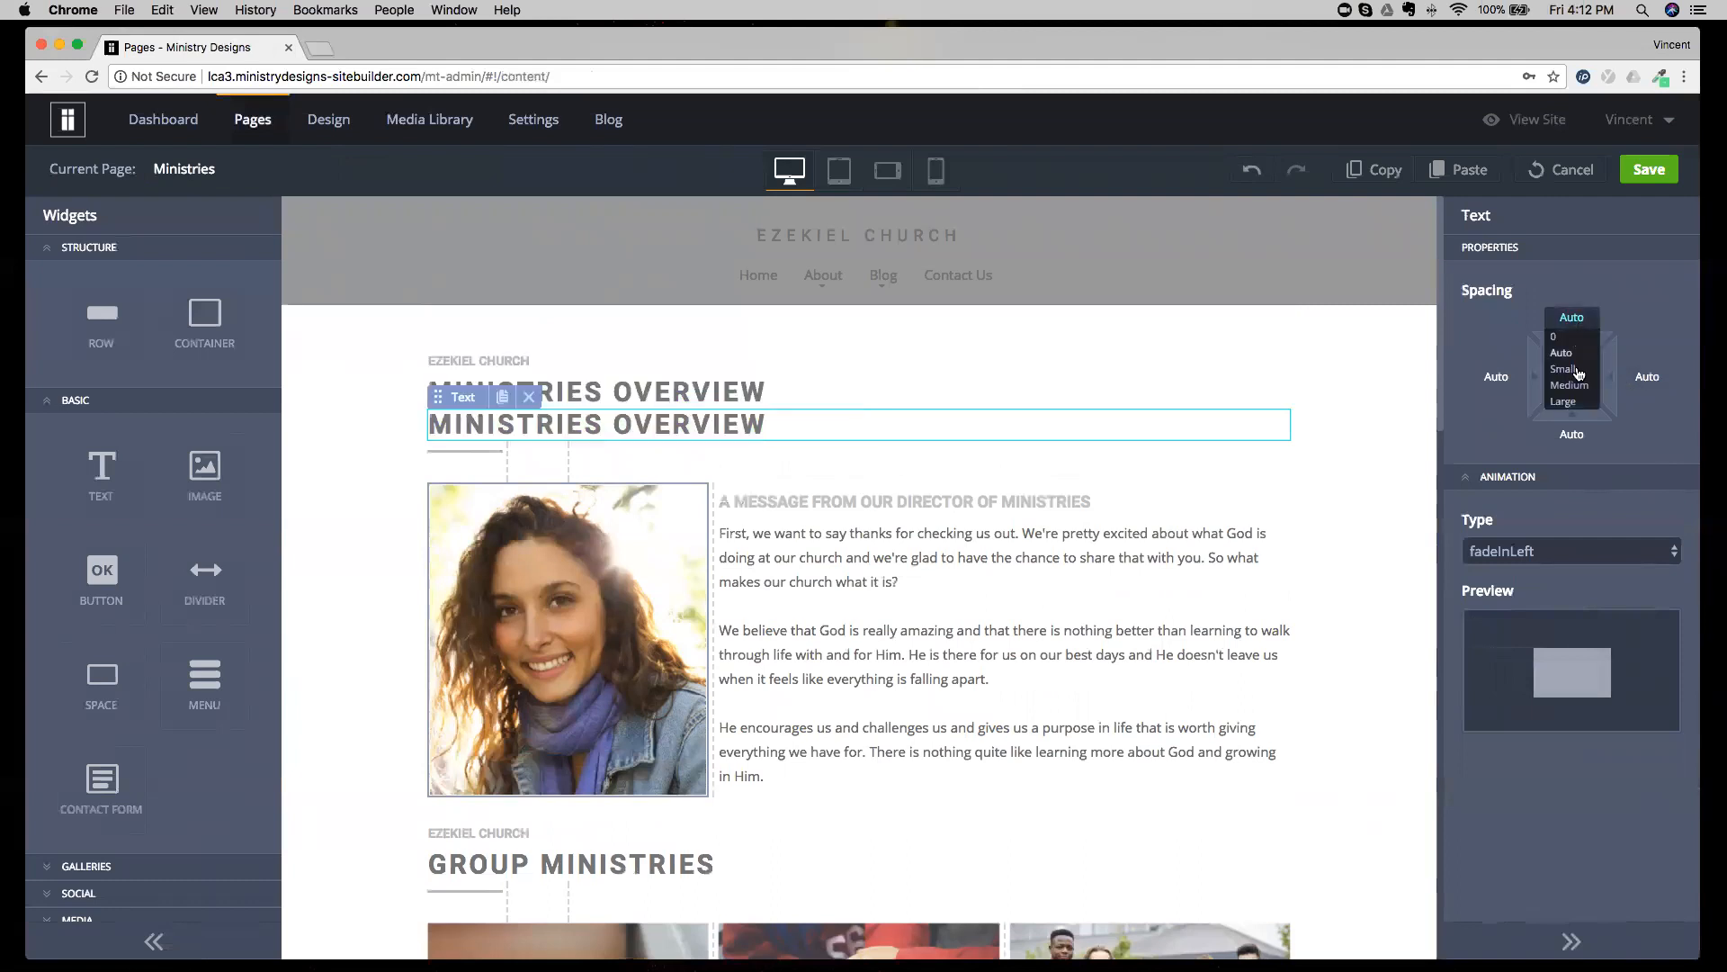
pyautogui.click(1574, 402)
pyautogui.click(1571, 434)
pyautogui.click(1570, 518)
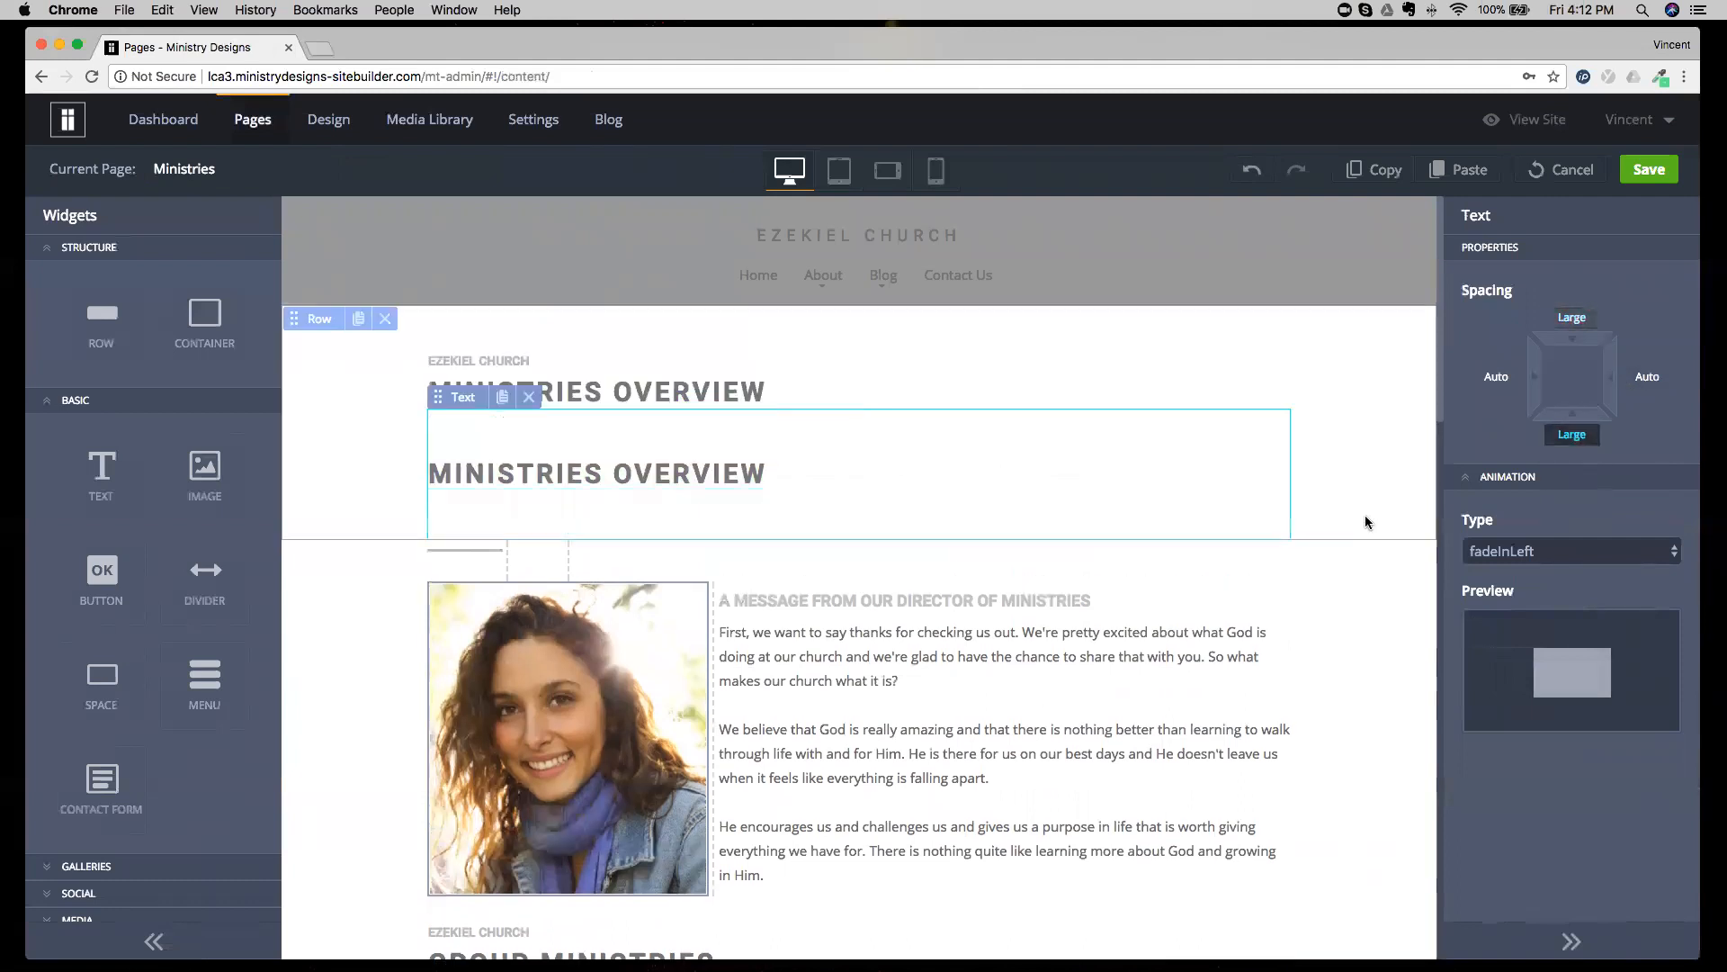
# Replace the duplicated heading's text with the support e-mail address.
pyautogui.doubleClick(797, 475)
pyautogui.press('BackSpace')
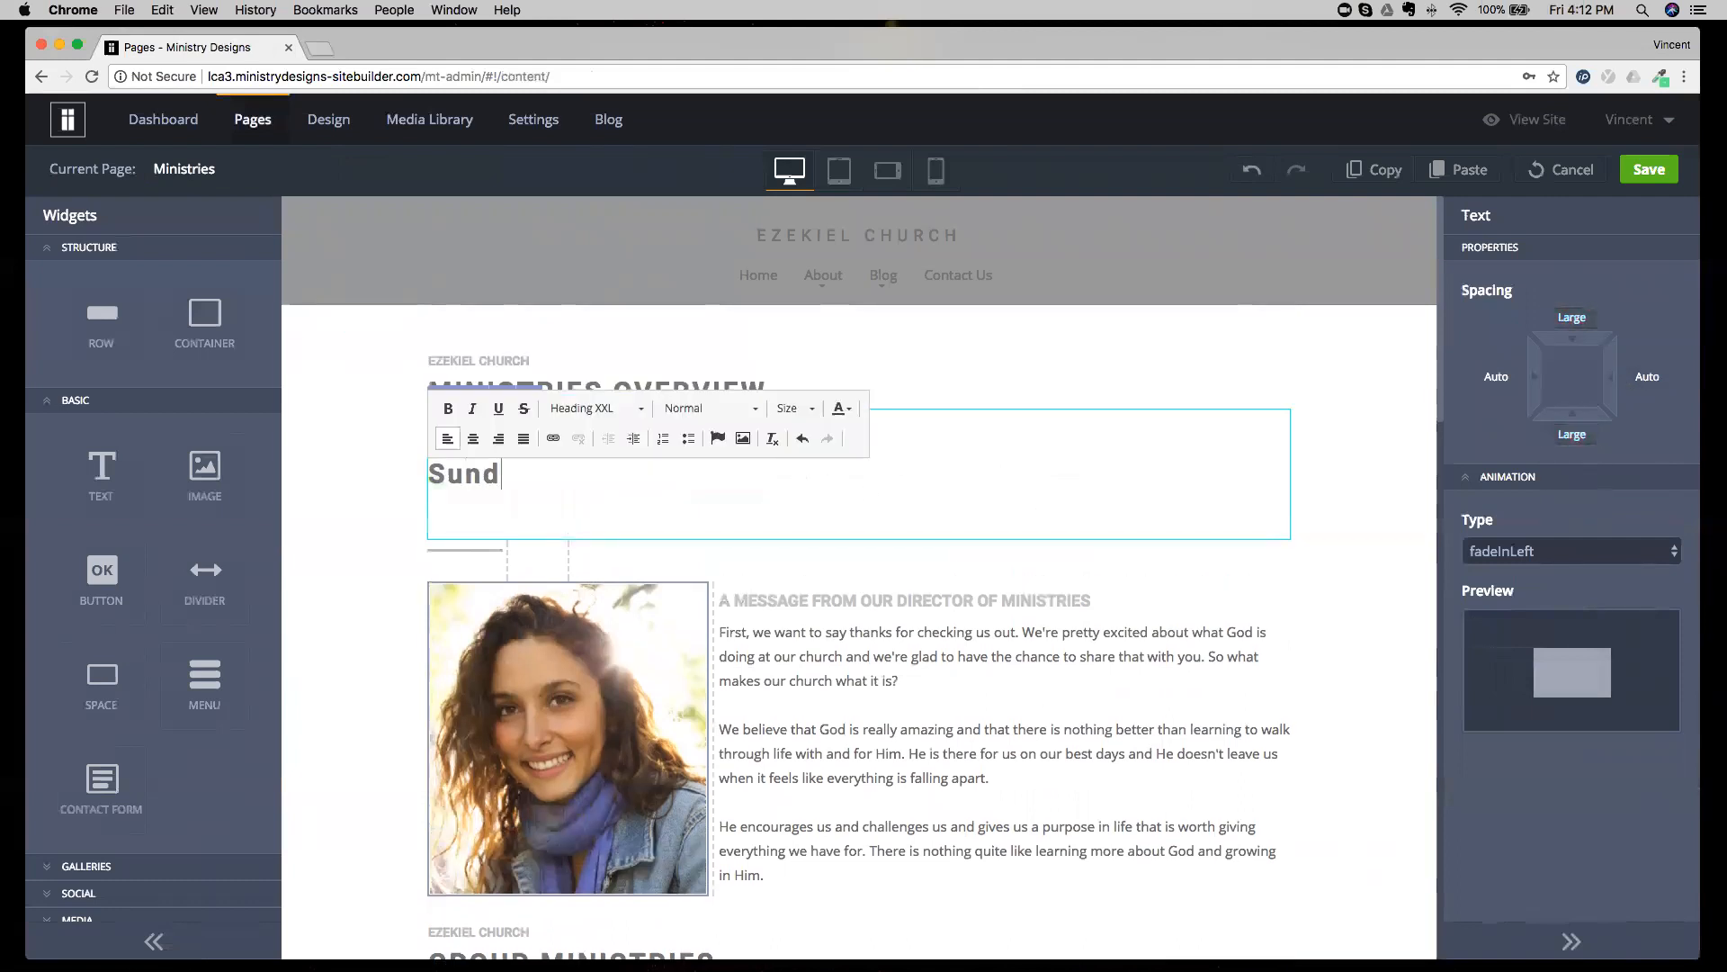
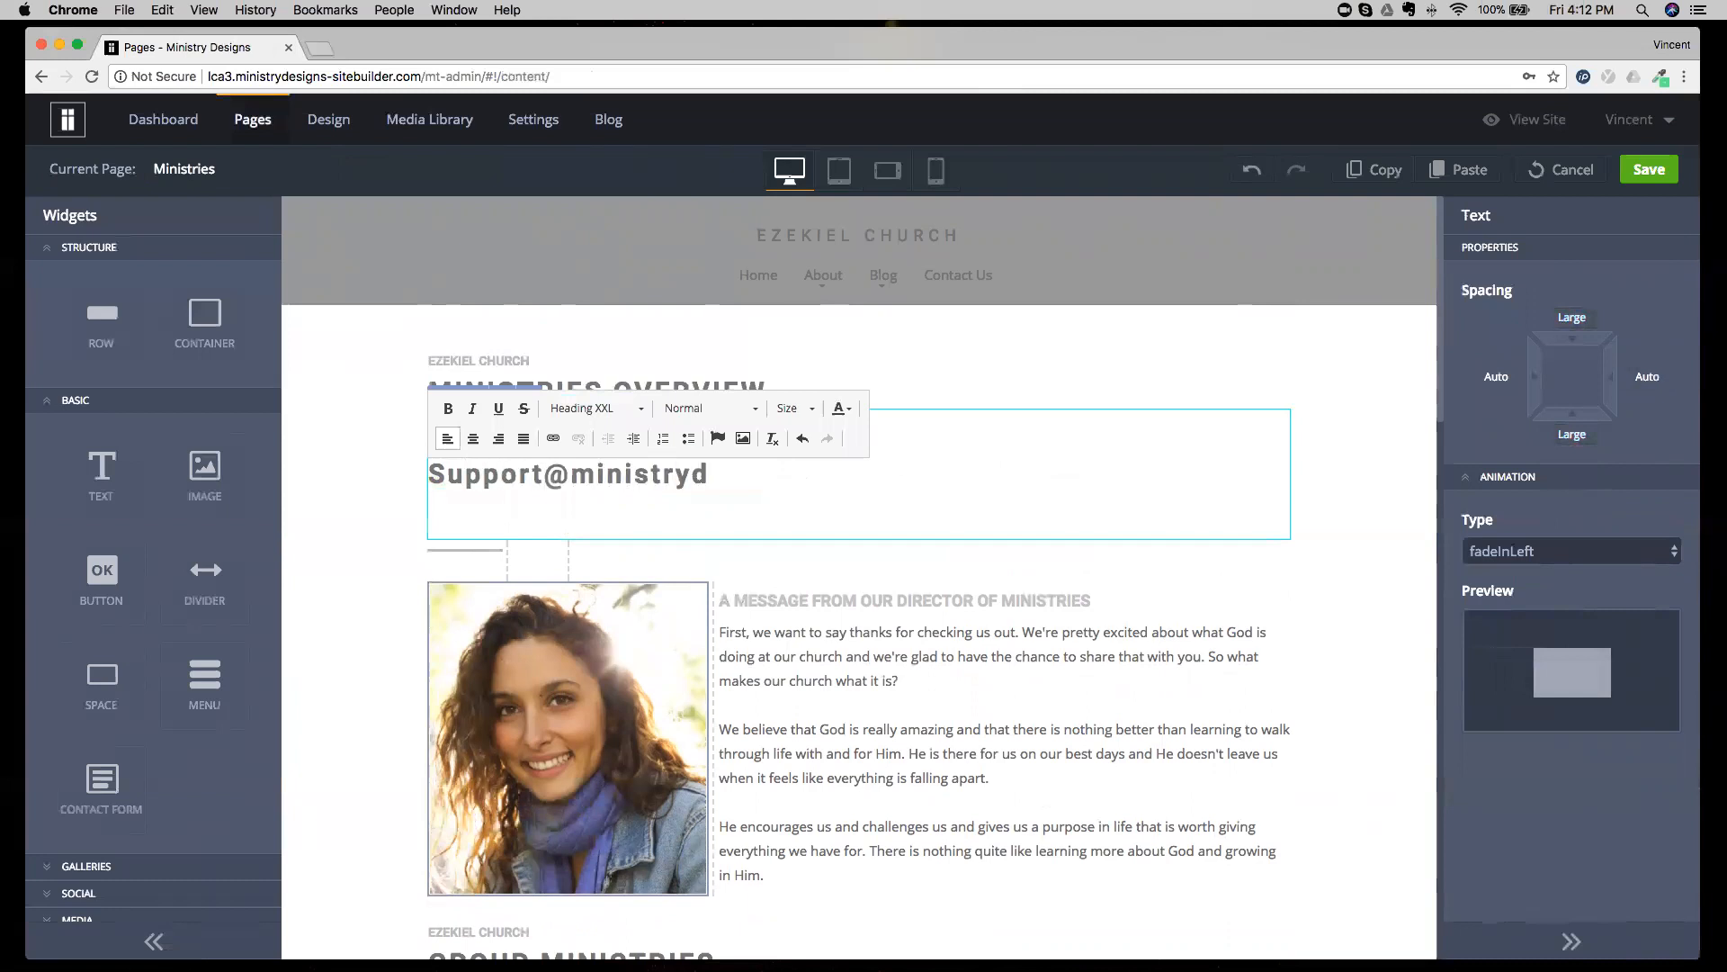
# Colour the support e-mail text in the duplicated heading blue and centre it.
pyautogui.press('super+a')
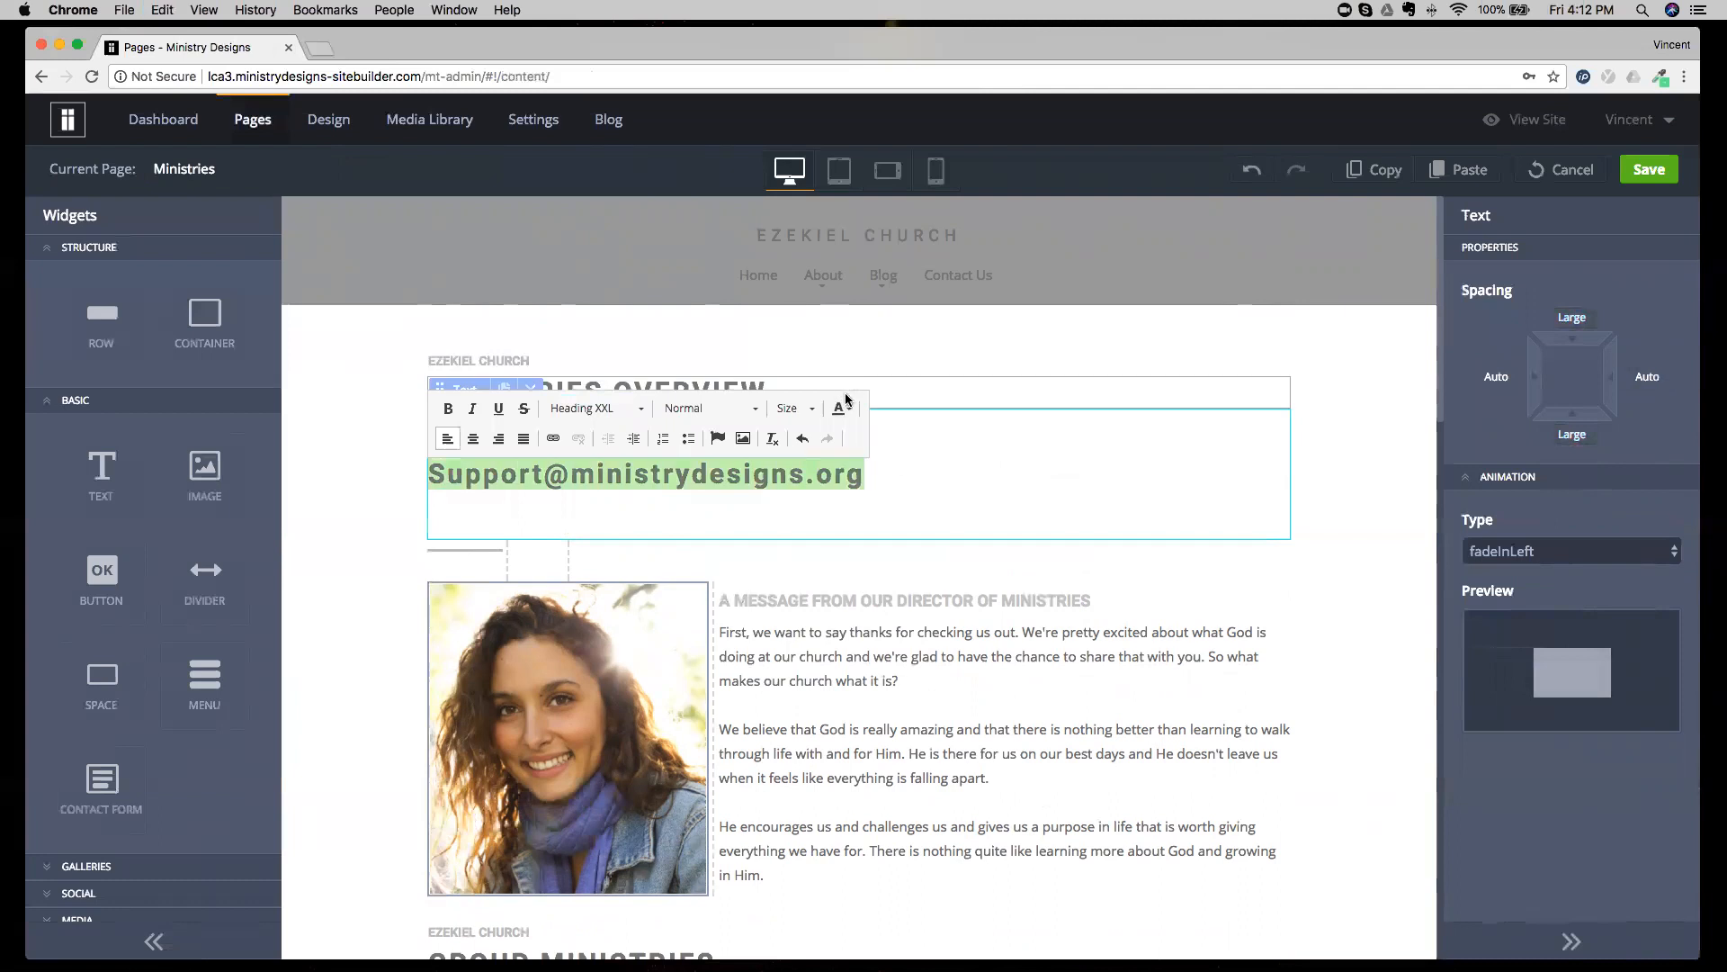
pyautogui.click(842, 409)
pyautogui.click(900, 592)
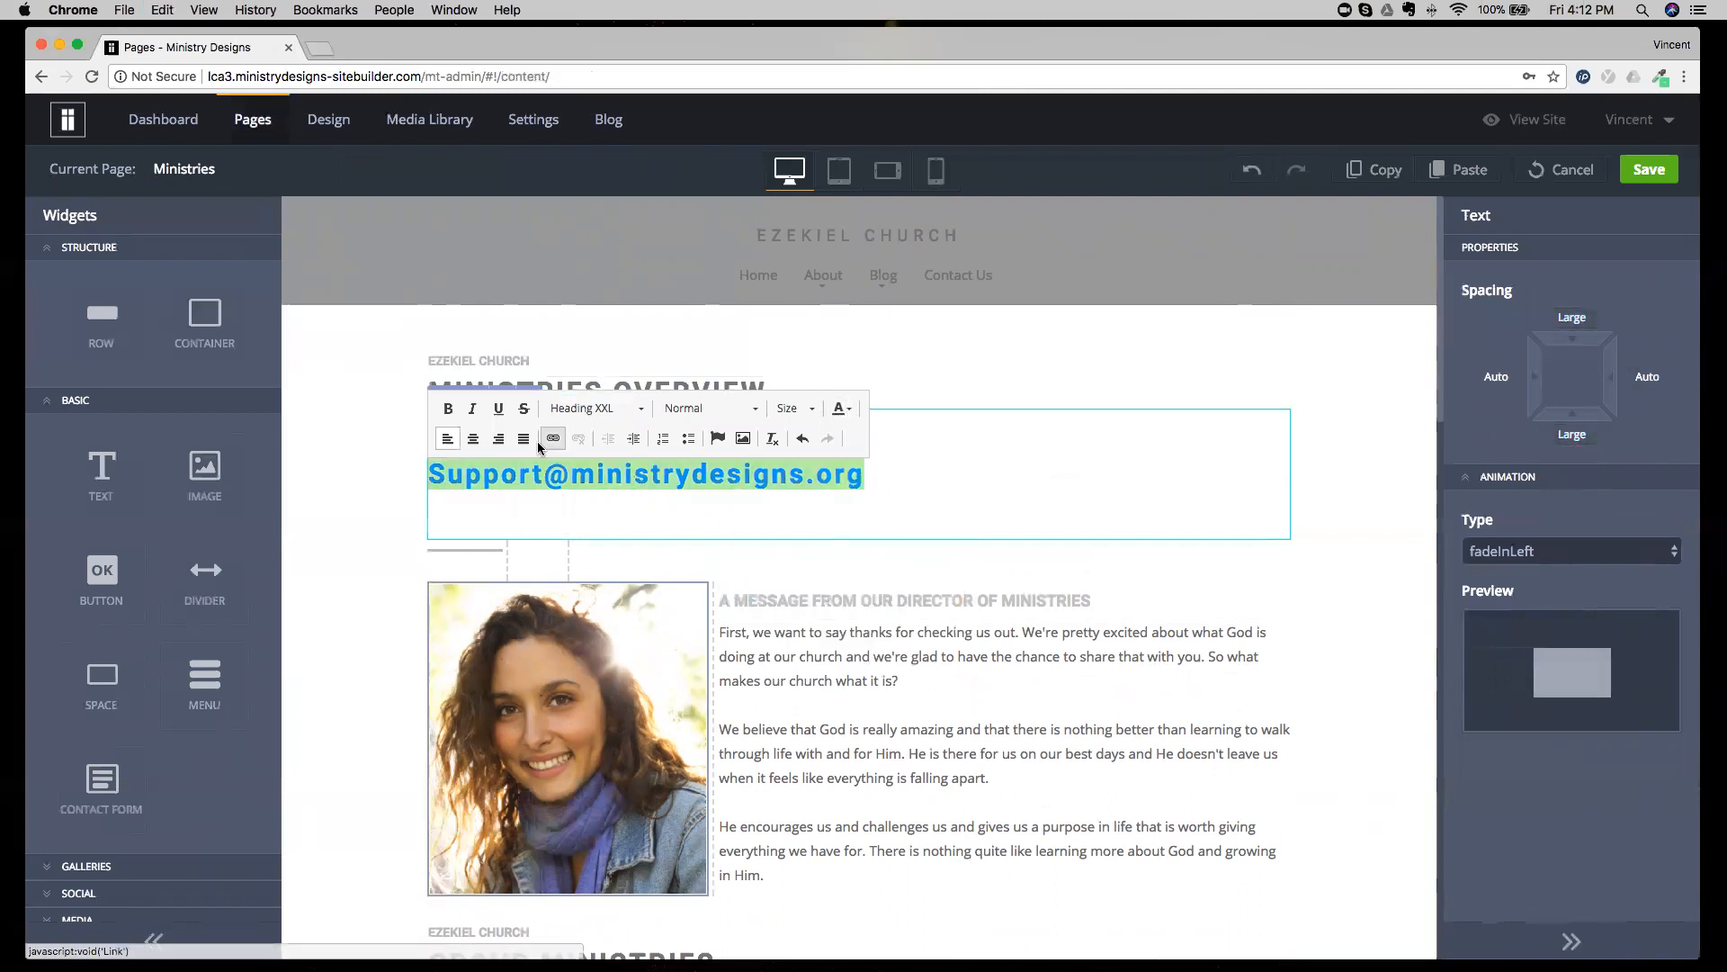
pyautogui.click(472, 439)
pyautogui.click(1130, 398)
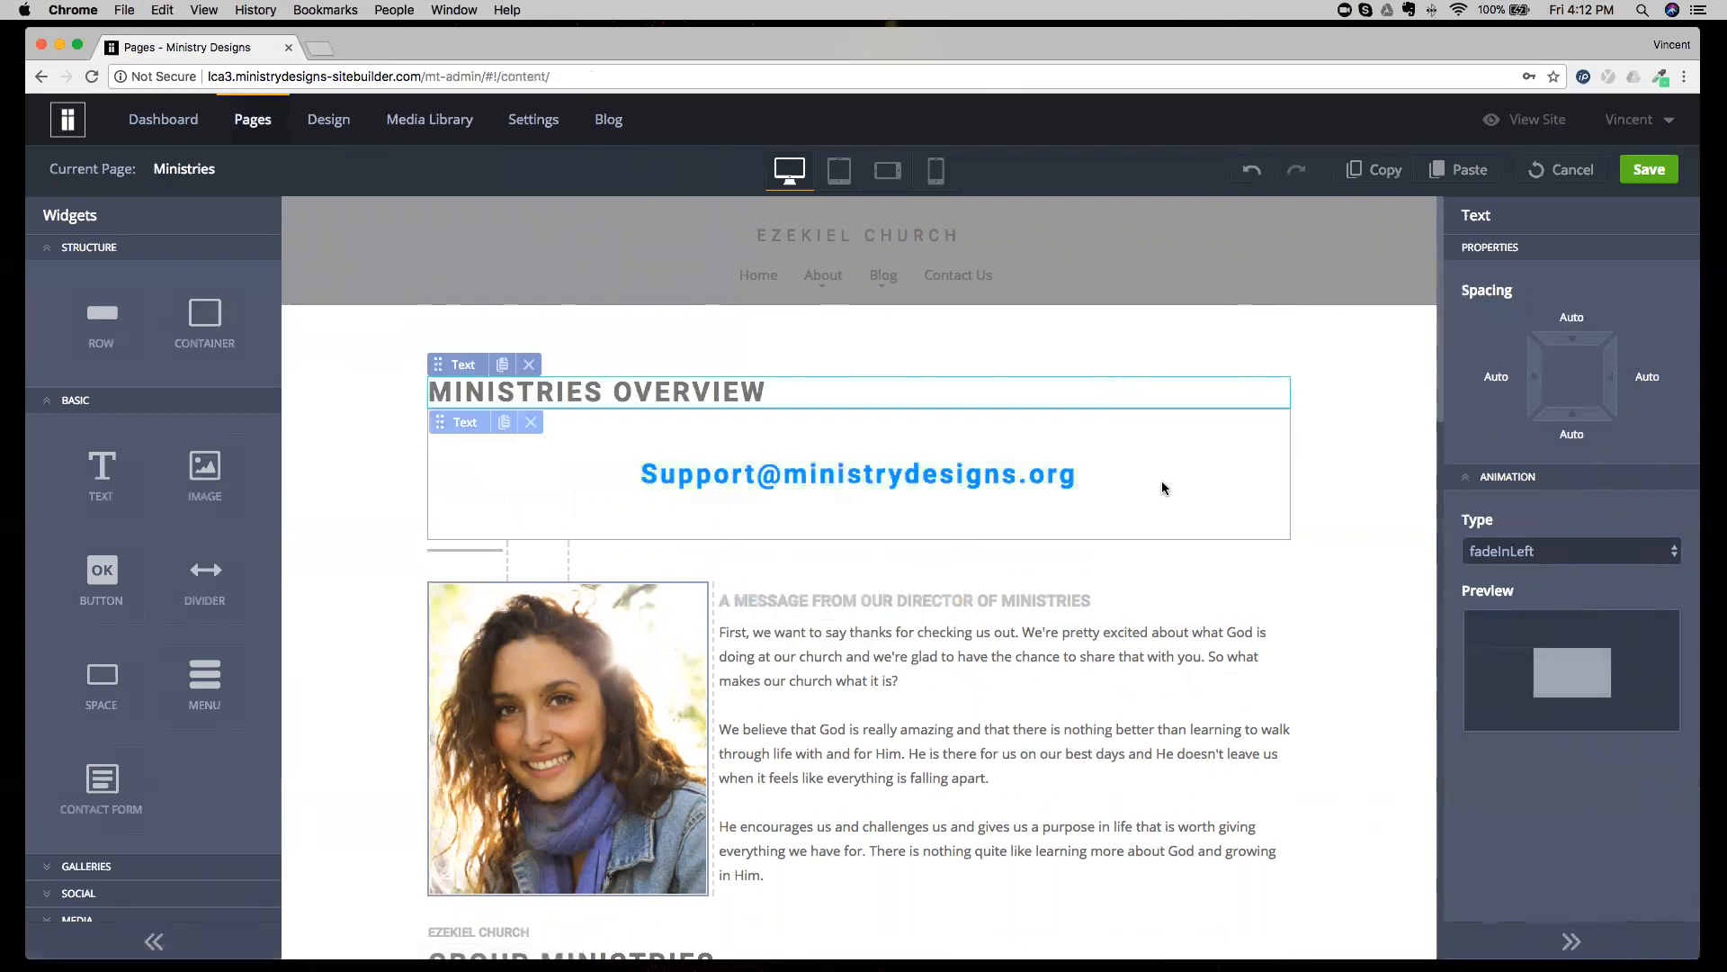